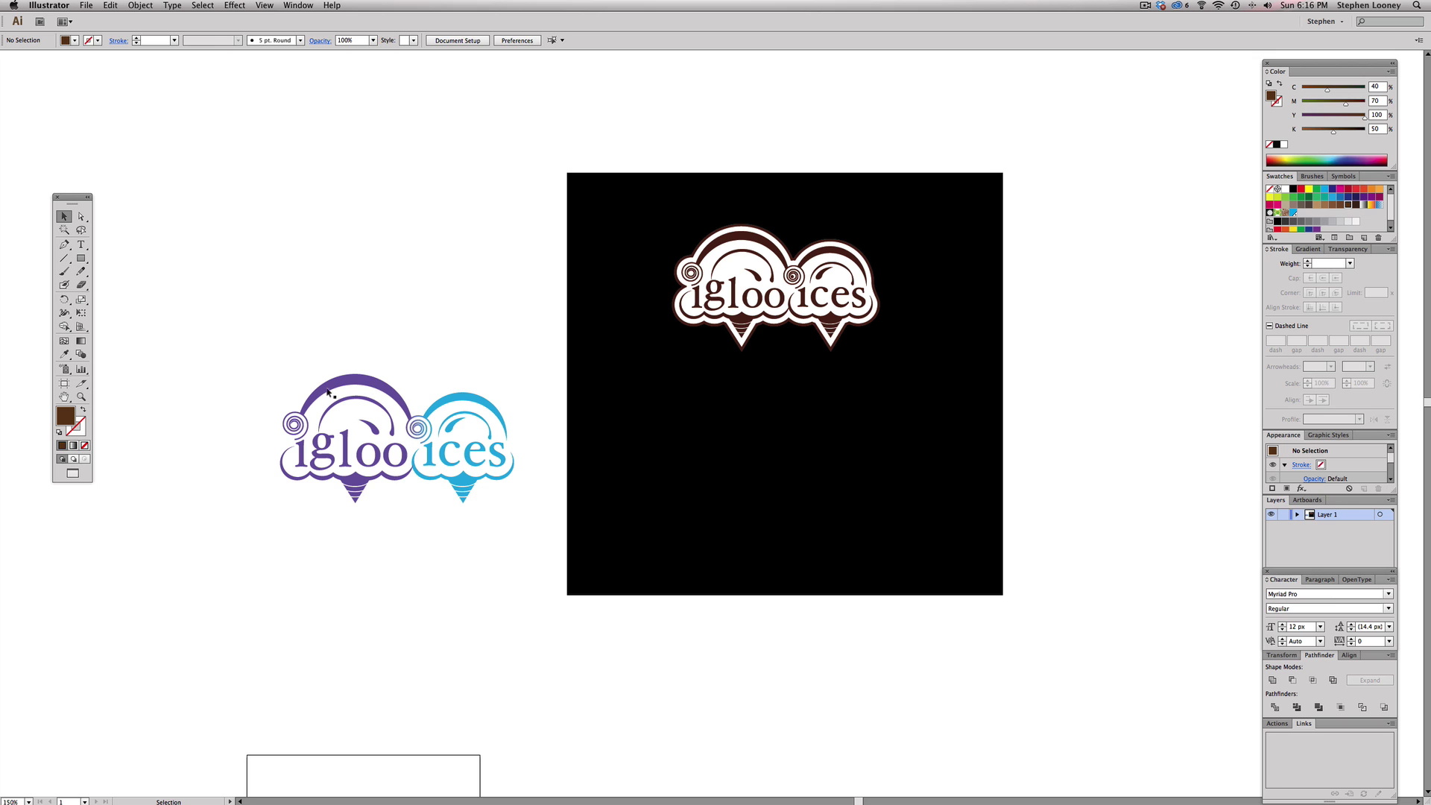
- Drag the purple and blue logo group onto the artboard beneath the brown logo
{"action": "left_click_drag", "start_coordinate": [254, 353], "coordinate": [514, 542]}
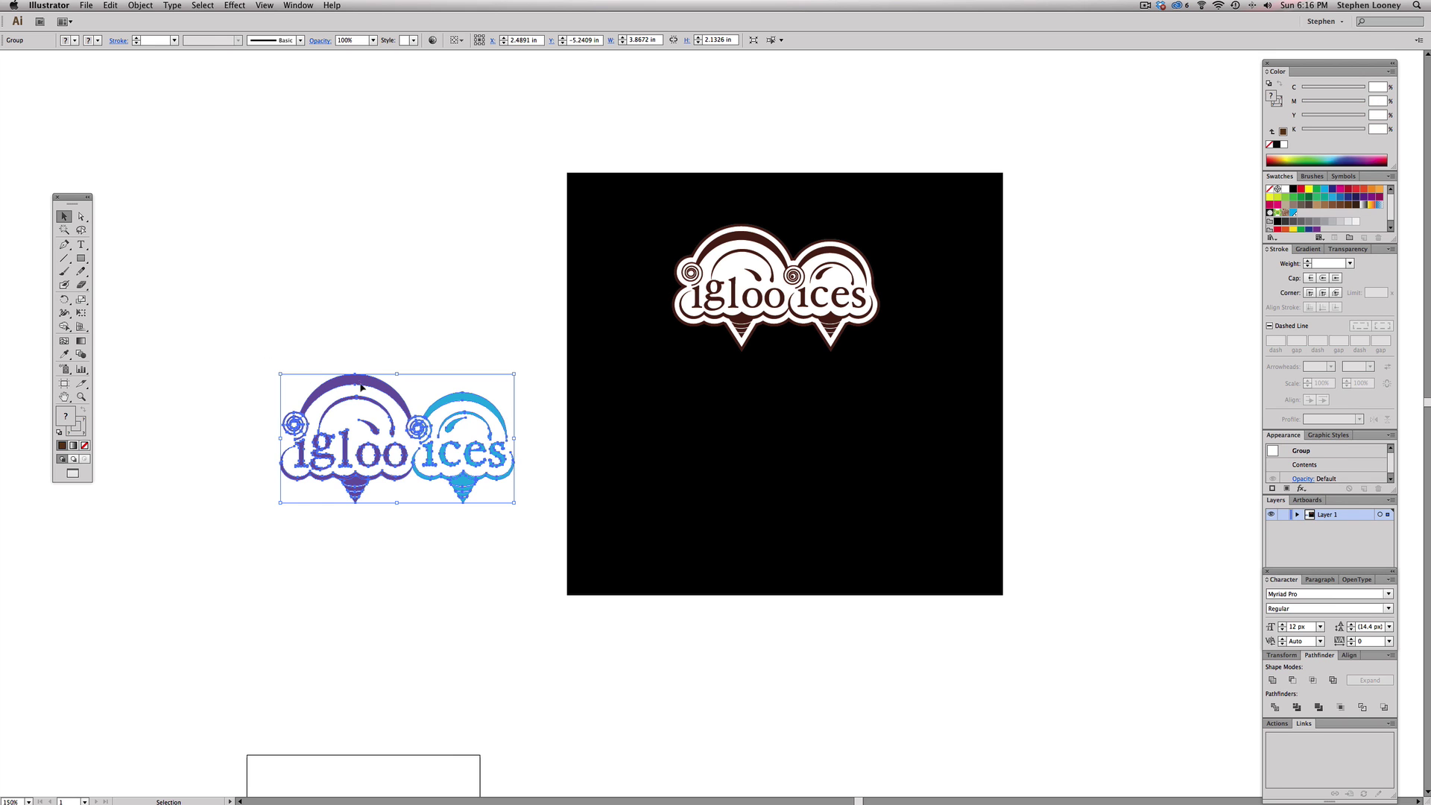
{"action": "left_click_drag", "start_coordinate": [363, 391], "coordinate": [745, 391]}
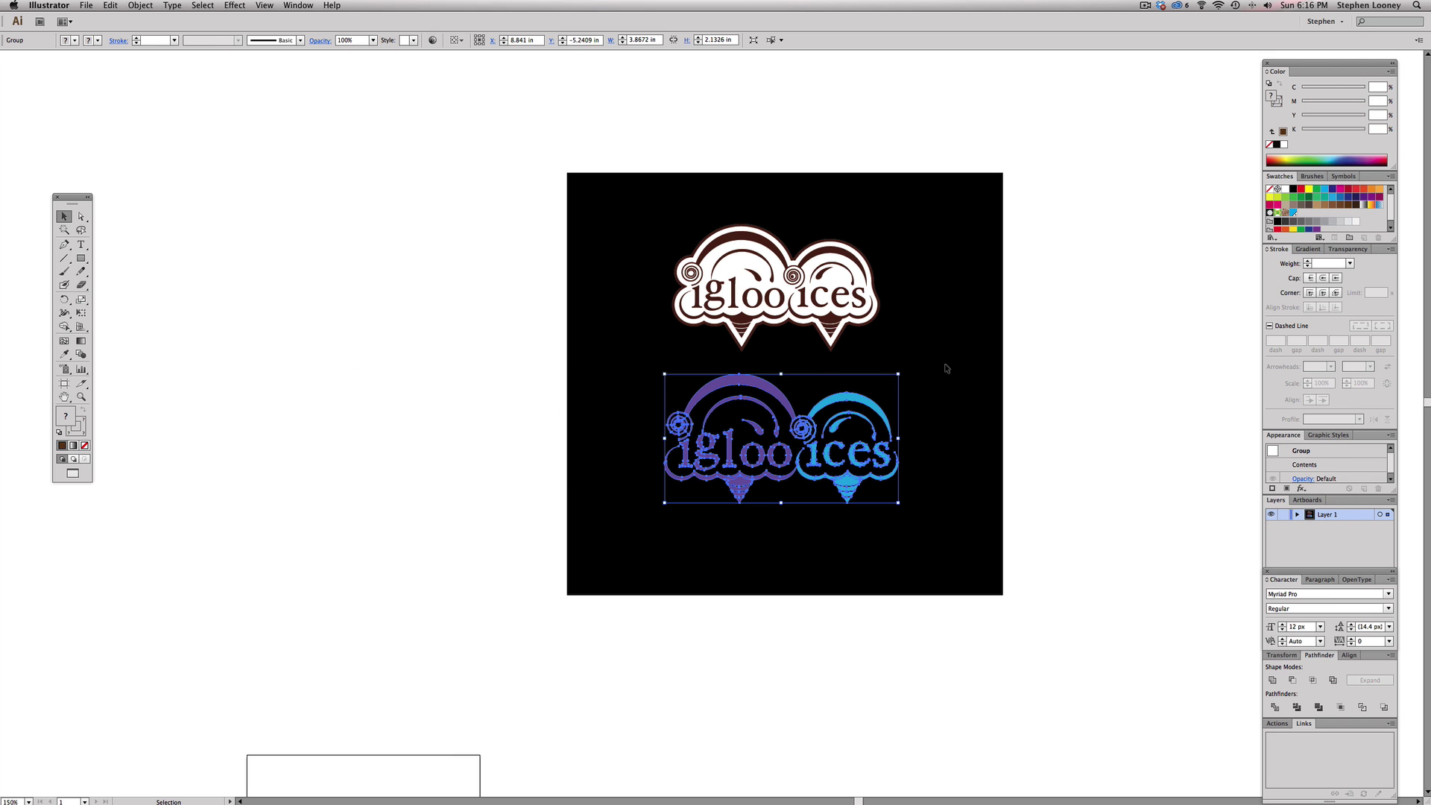
{"action": "left_click", "coordinate": [1018, 420]}
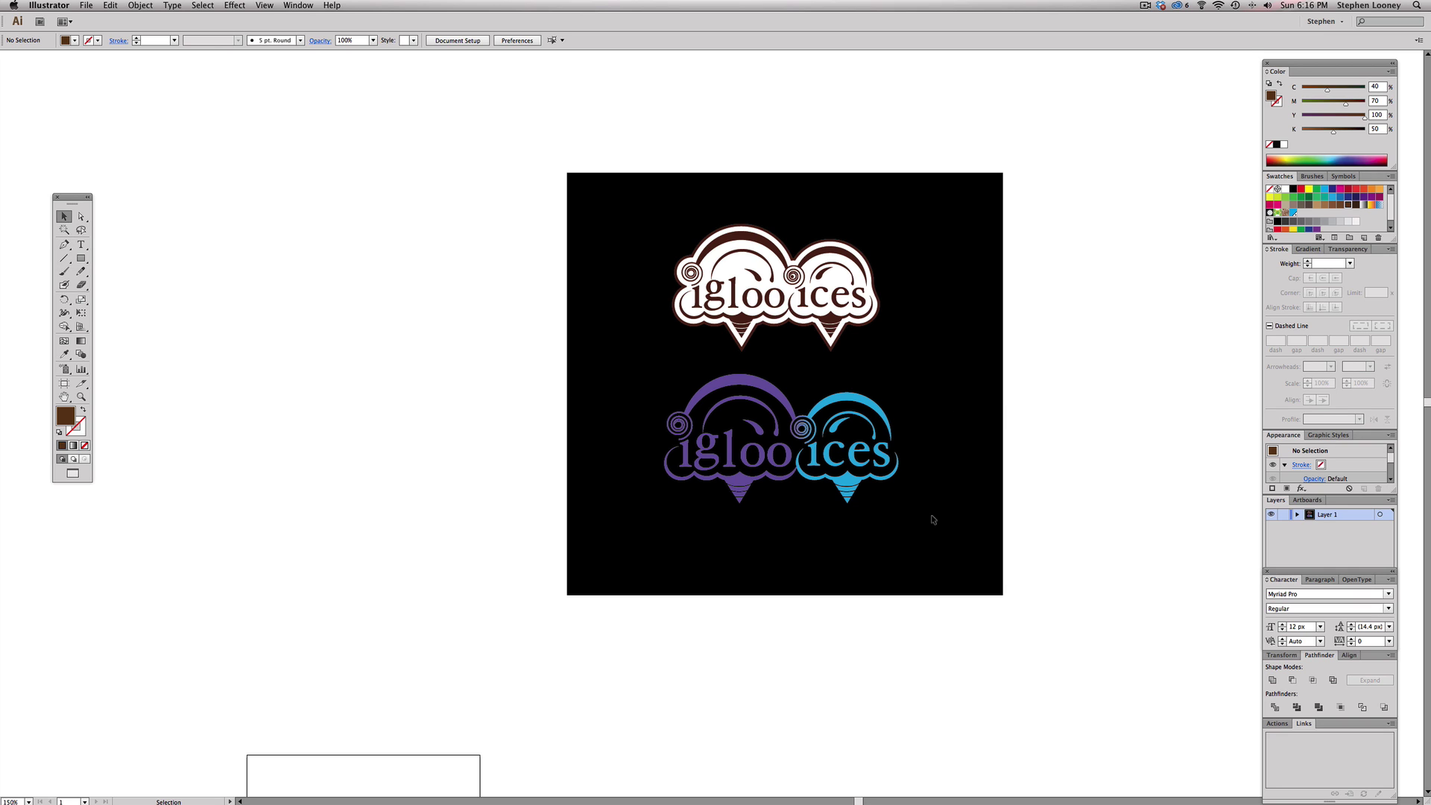
{"action": "left_click_drag", "start_coordinate": [946, 533], "coordinate": [646, 376]}
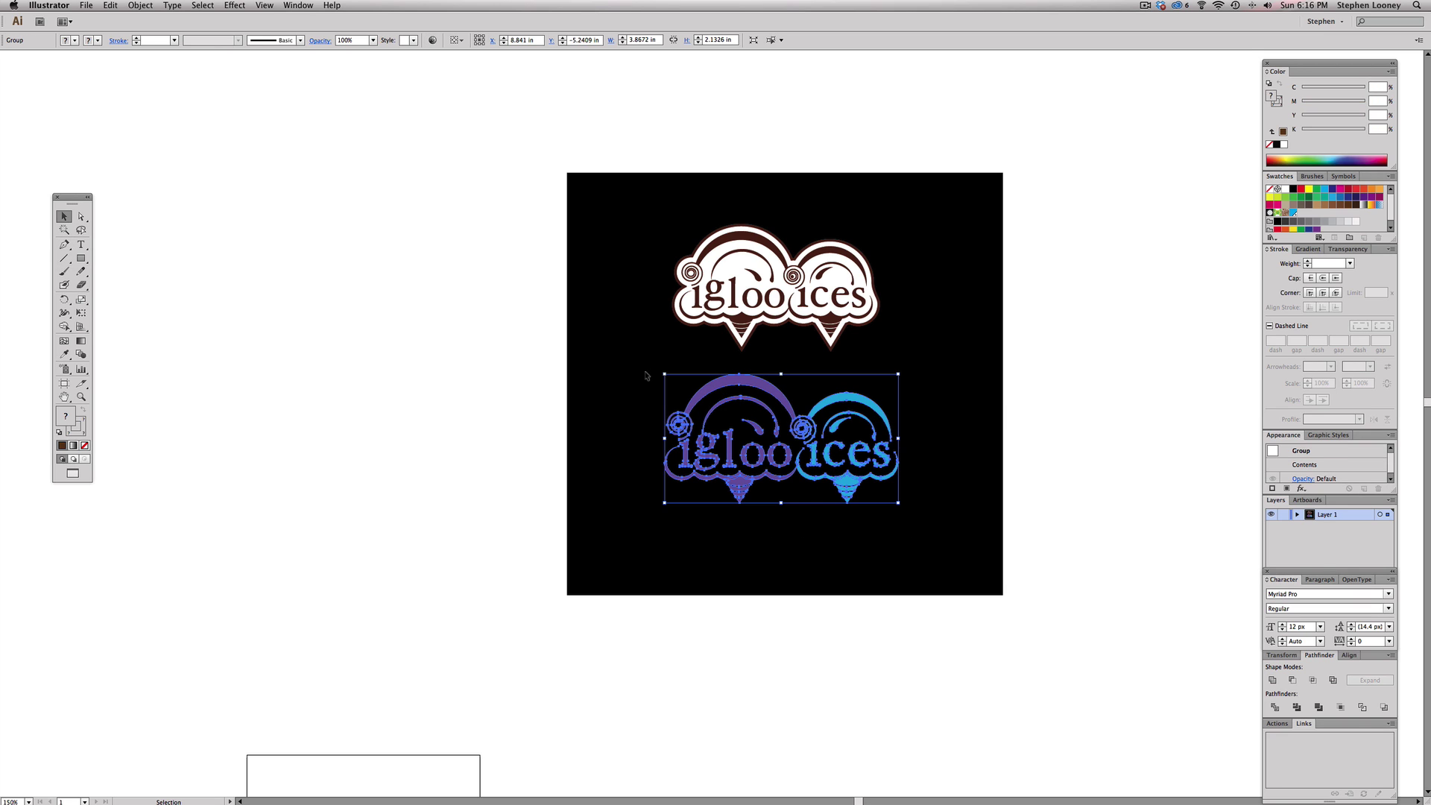
{"action": "key", "text": "a"}
{"action": "key", "text": "v"}
{"action": "key", "text": "a"}
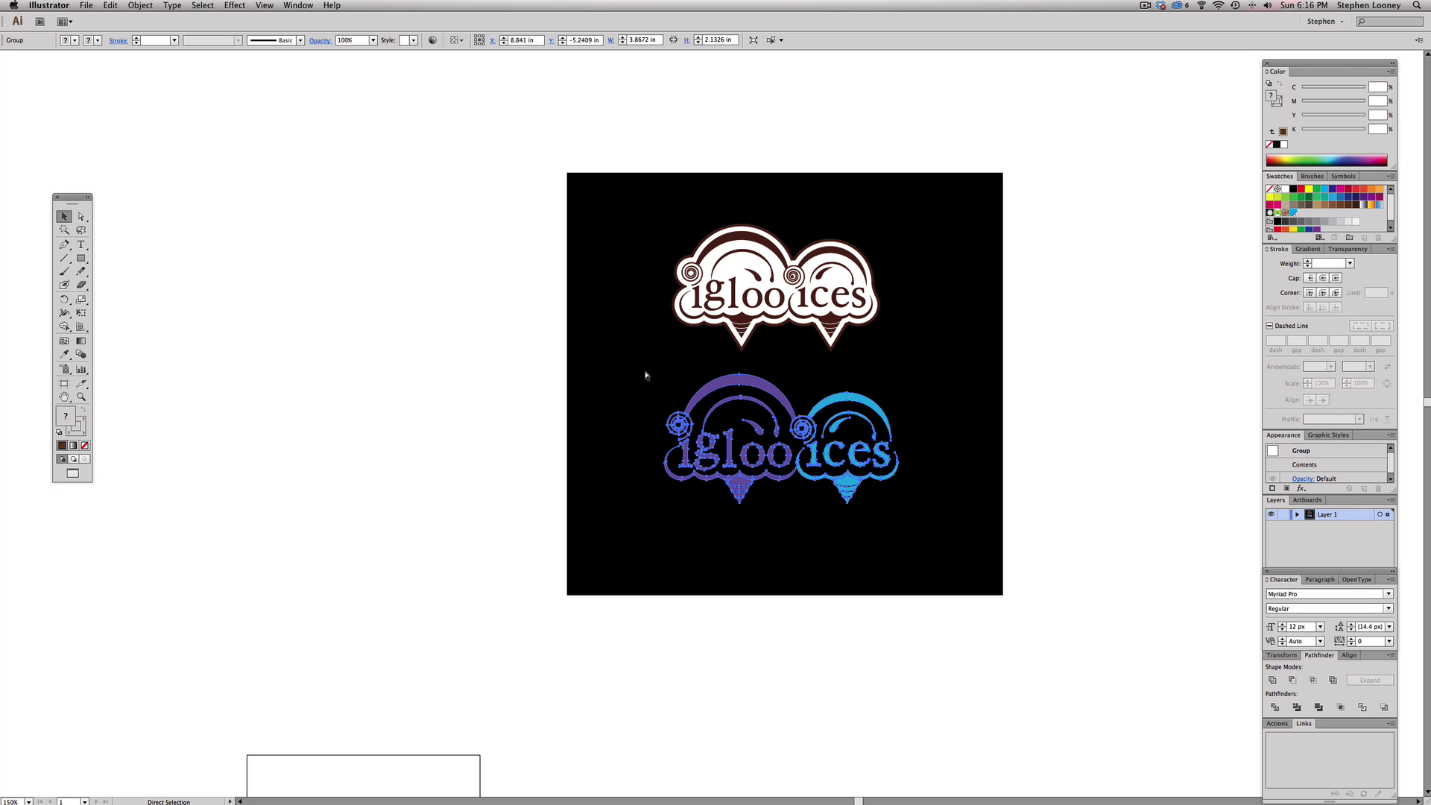
{"action": "key", "text": "v"}
{"action": "left_click", "coordinate": [133, 4]}
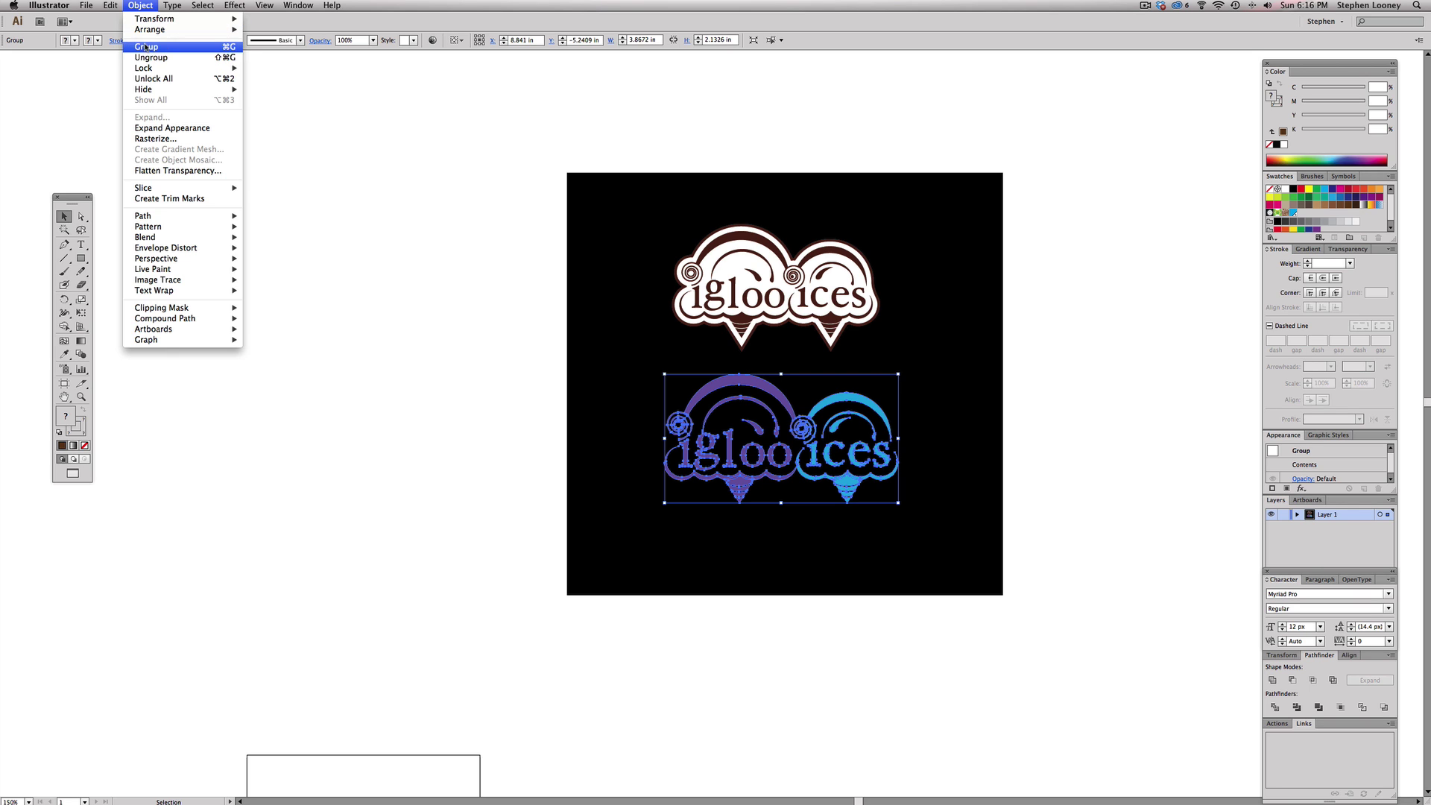
- Fill the lower logo with the brown swatch
{"action": "left_click", "coordinate": [971, 239]}
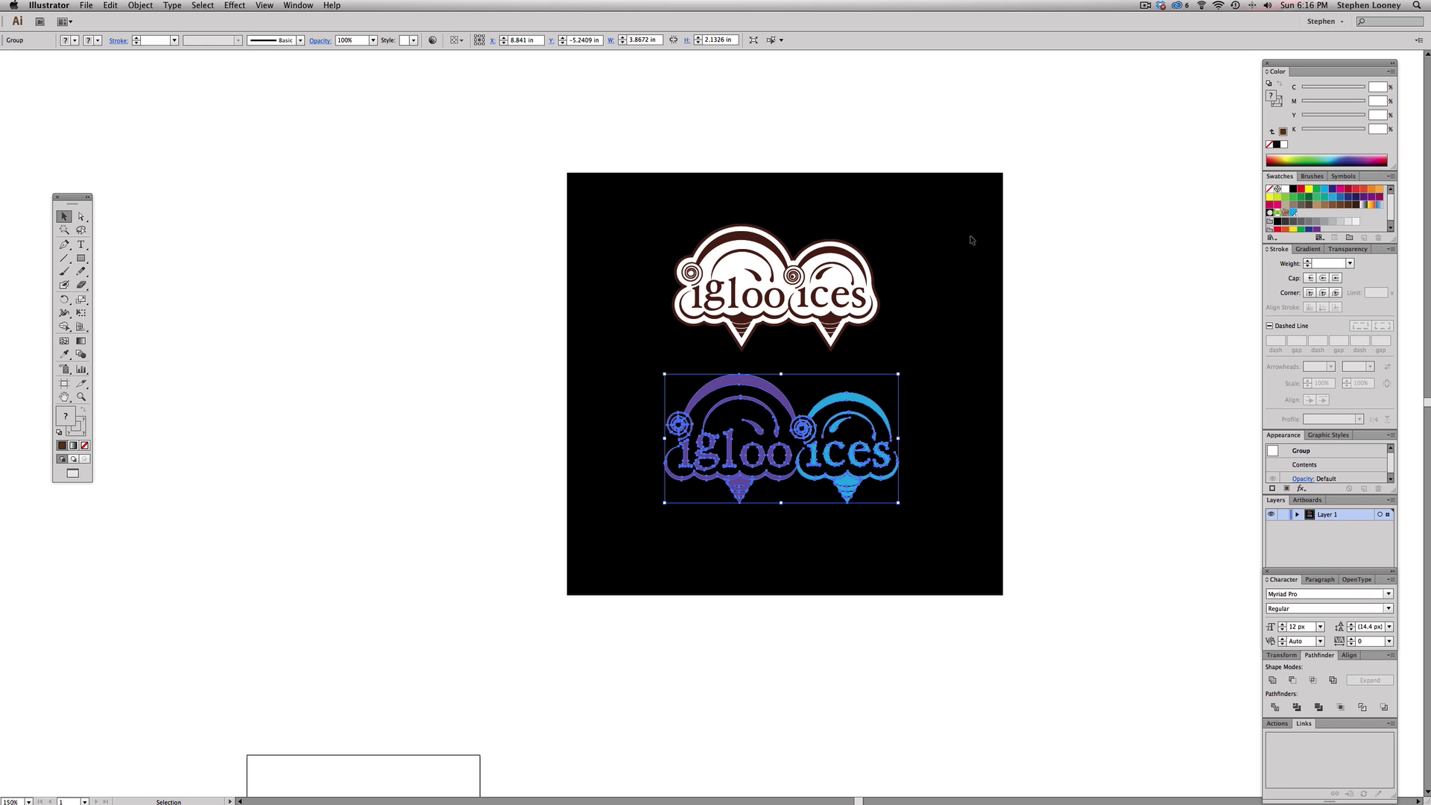
{"action": "left_click", "coordinate": [1341, 206]}
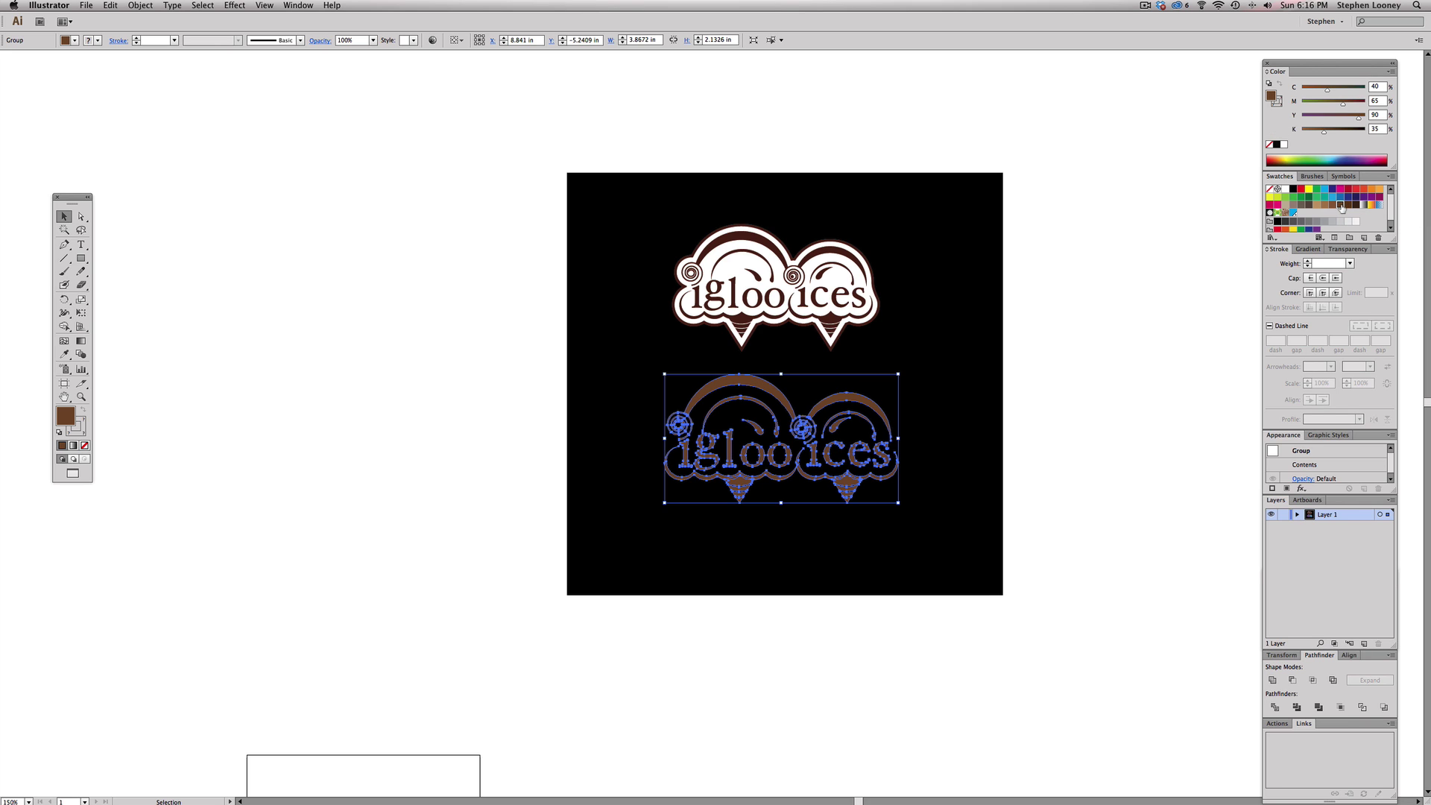
{"action": "key", "text": "a"}
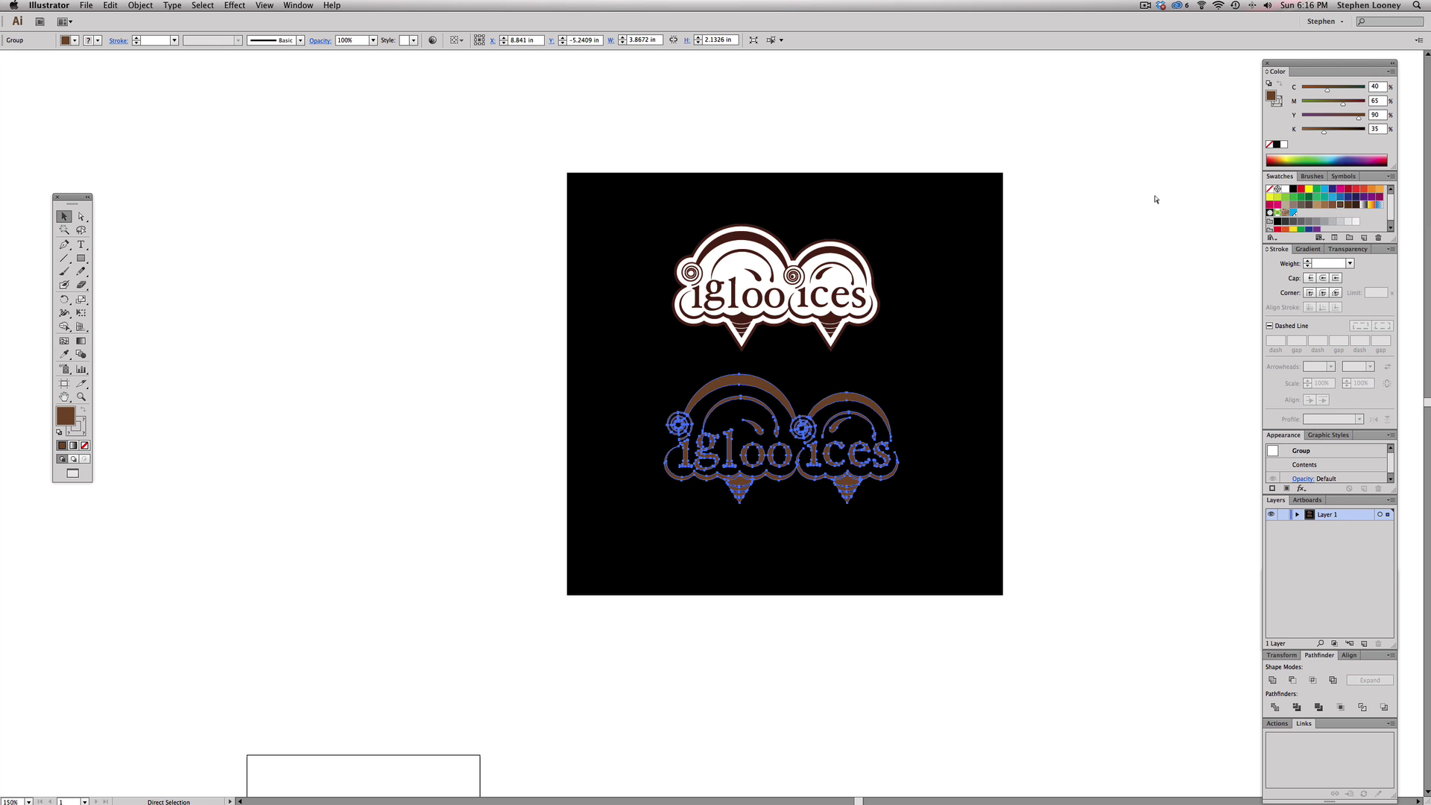
{"action": "key", "text": "v"}
- Paste a copy of the logo in place on top and fill it white
{"action": "left_click", "coordinate": [125, 3]}
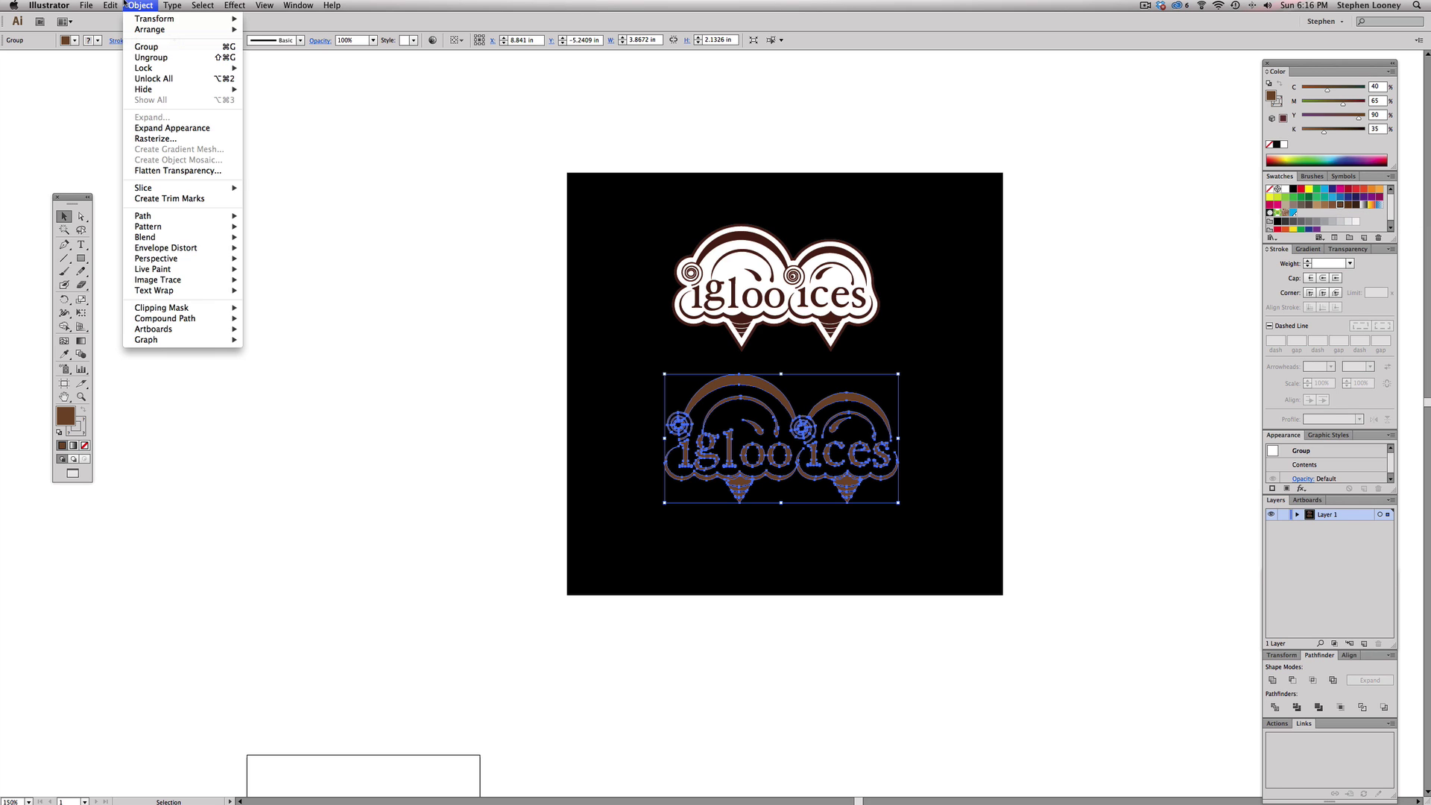
{"action": "mouse_move", "coordinate": [108, 5]}
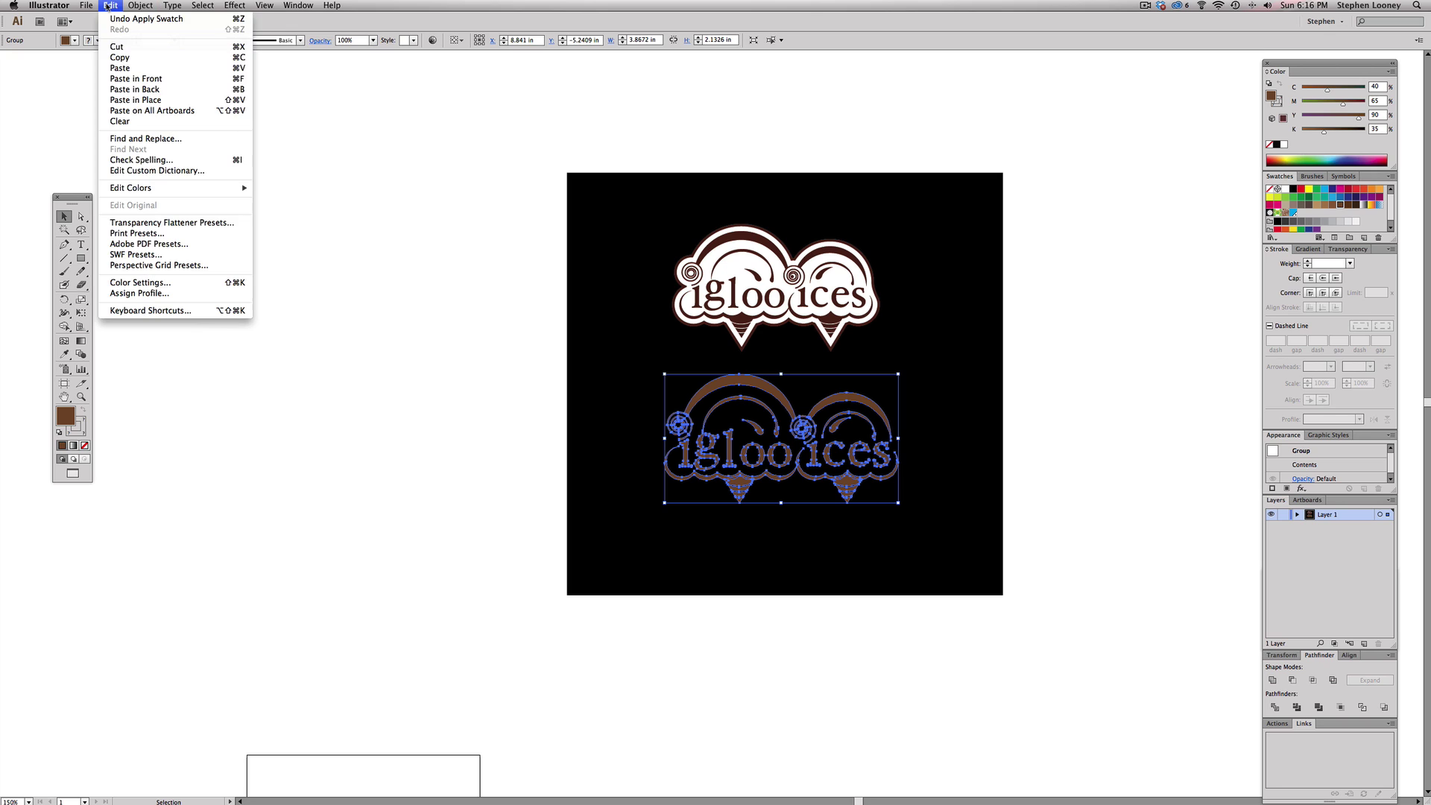
{"action": "left_click", "coordinate": [135, 99]}
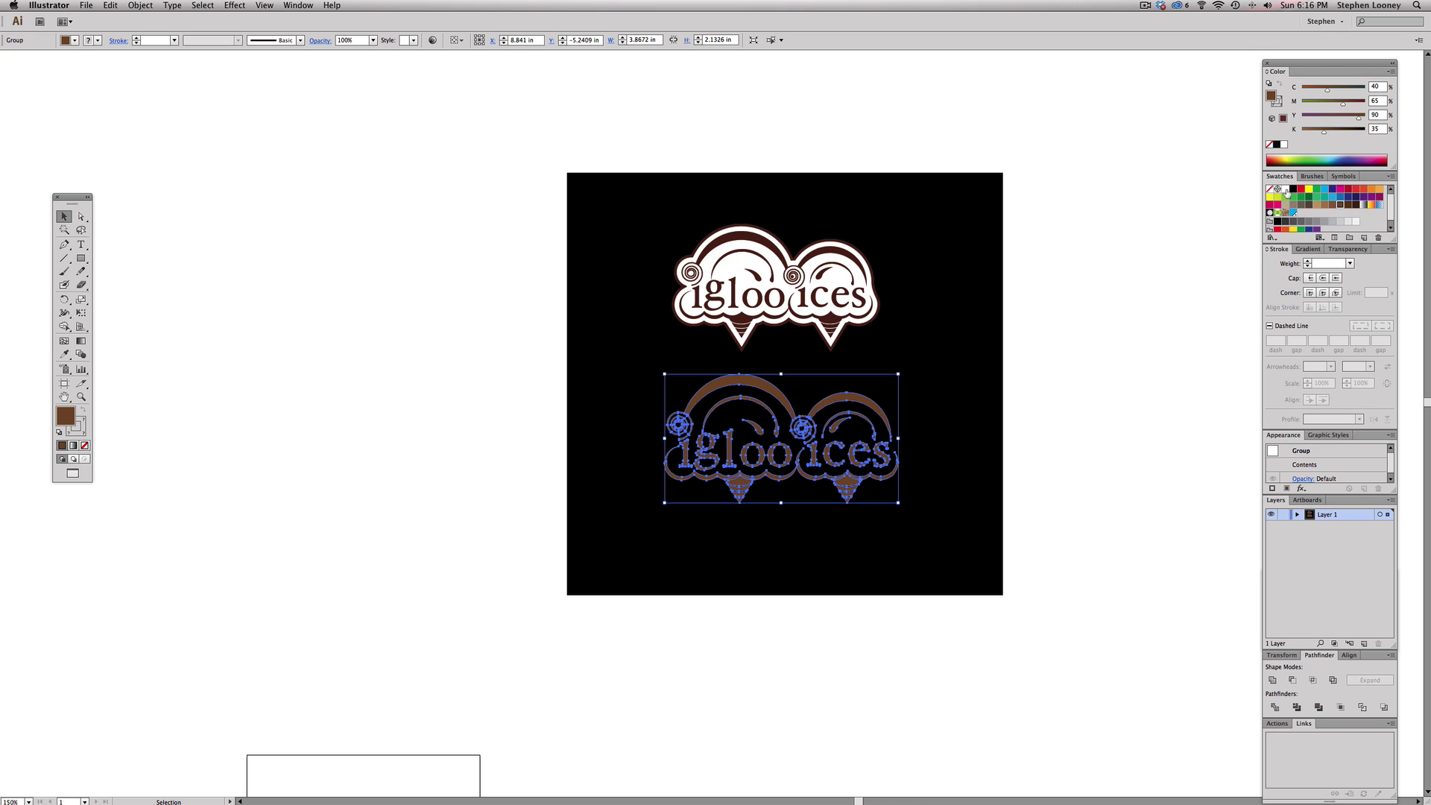
{"action": "left_click", "coordinate": [1285, 190]}
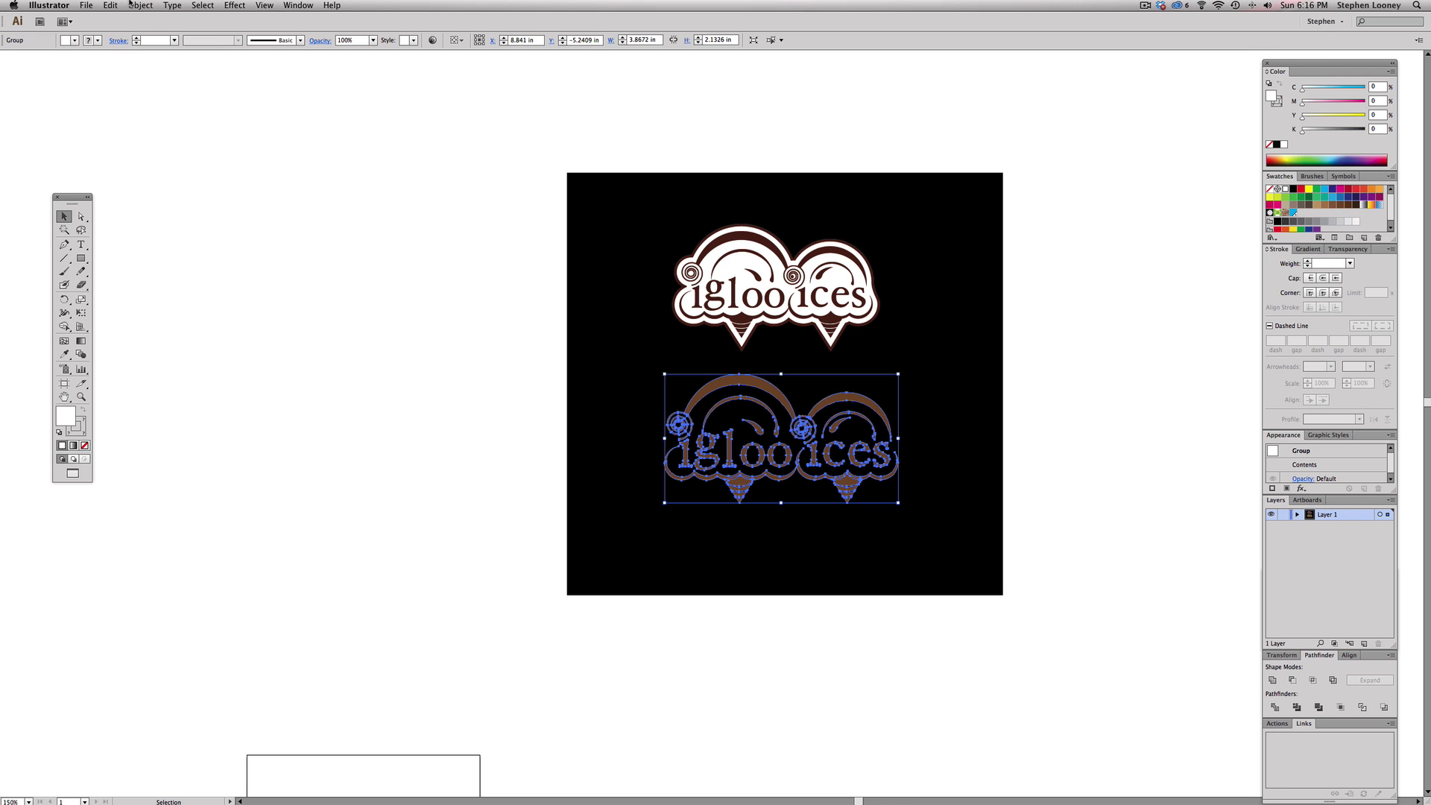
{"action": "left_click", "coordinate": [131, 4]}
{"action": "mouse_move", "coordinate": [149, 215]}
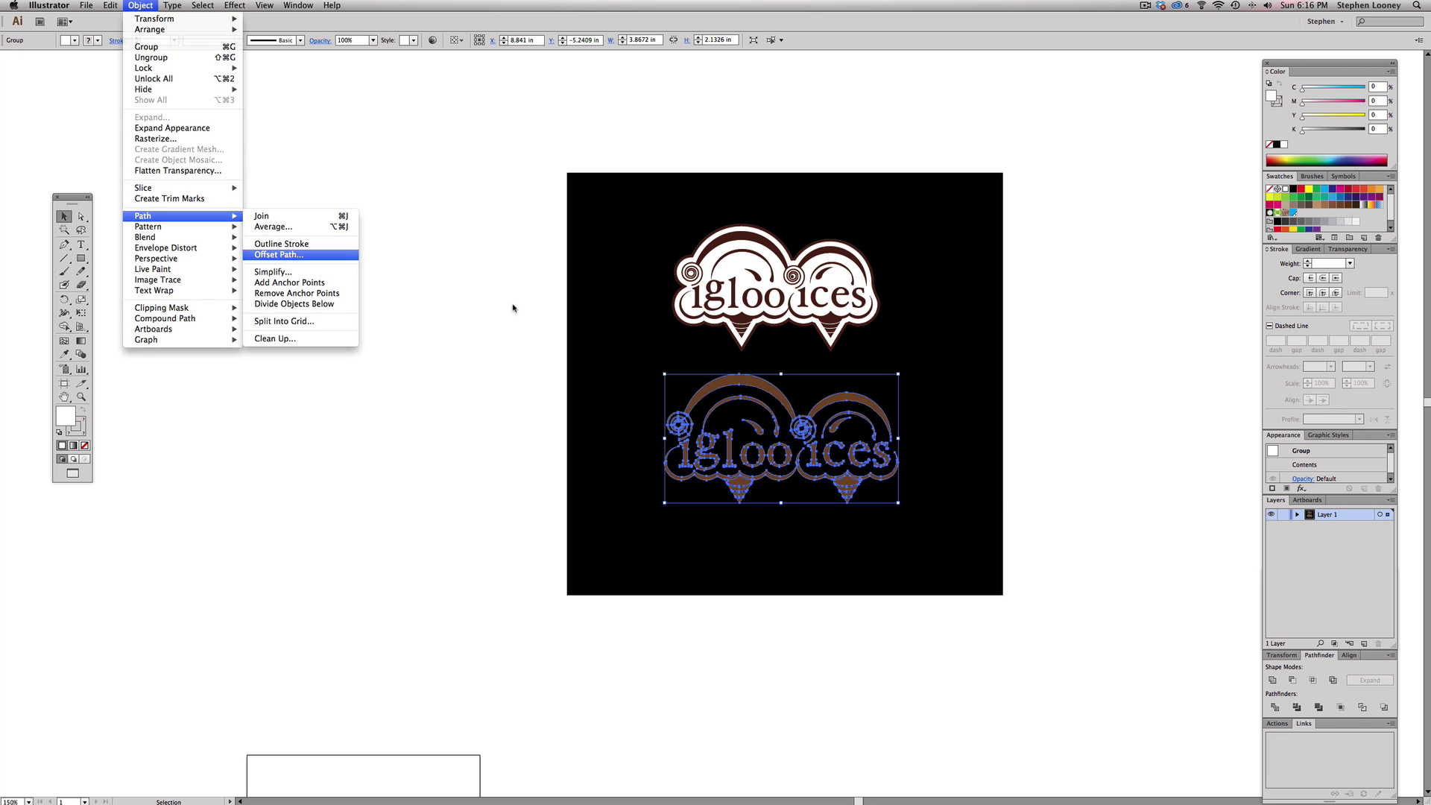
- Apply an Offset Path of 0.09 in to the white logo copy, with preview on
{"action": "key", "text": "Return"}
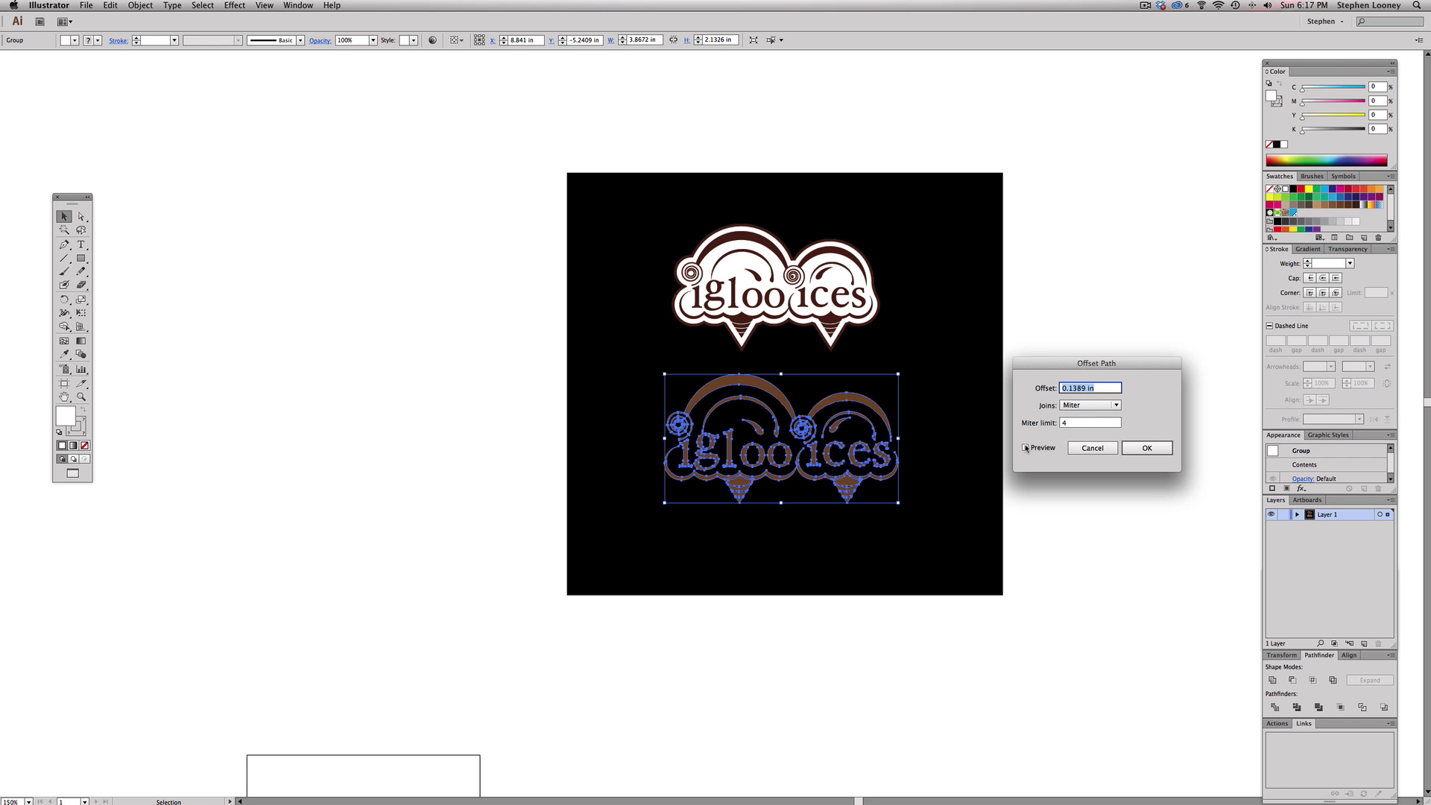
{"action": "left_click", "coordinate": [1026, 448]}
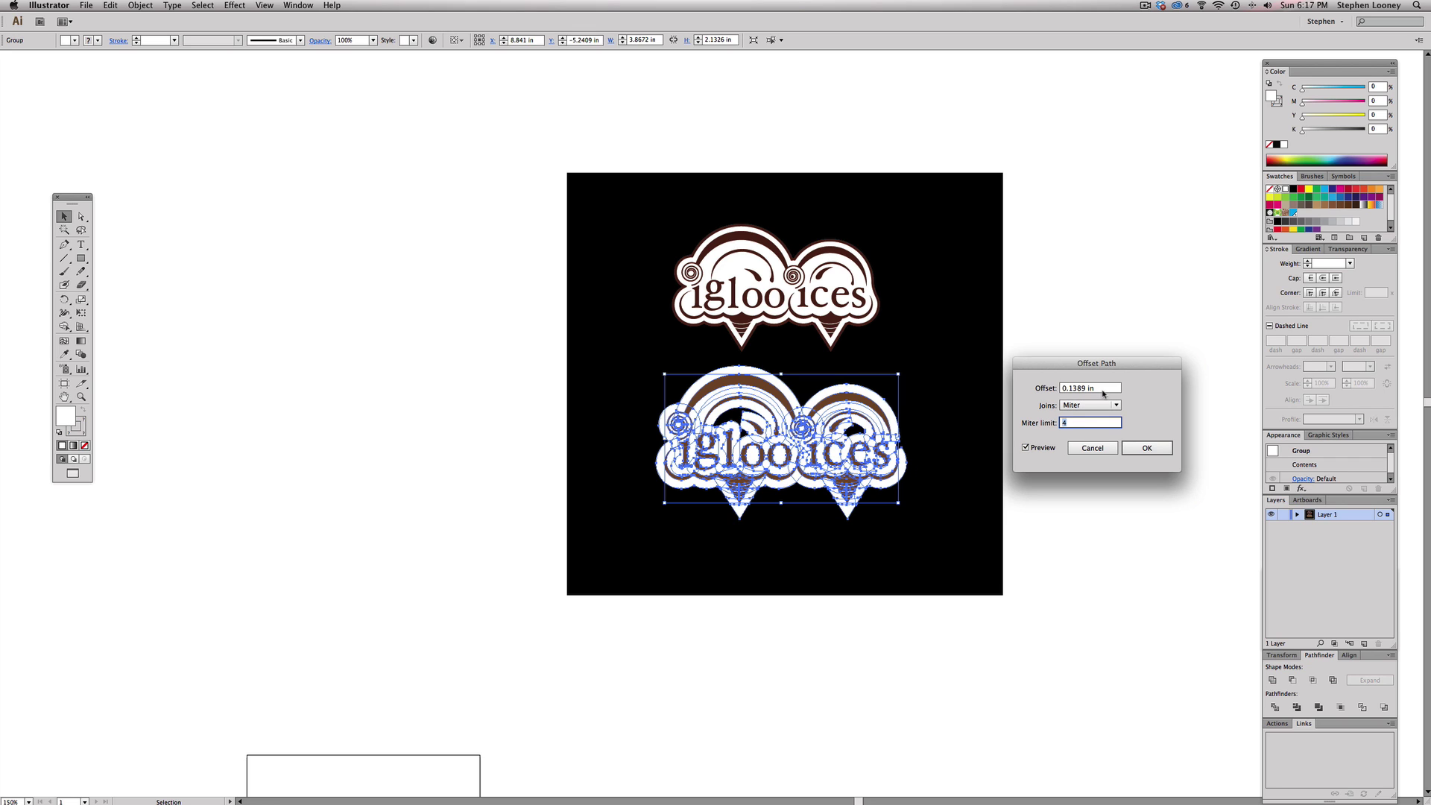
{"action": "left_click_drag", "start_coordinate": [1105, 388], "coordinate": [1051, 388]}
{"action": "key", "text": "Down"}
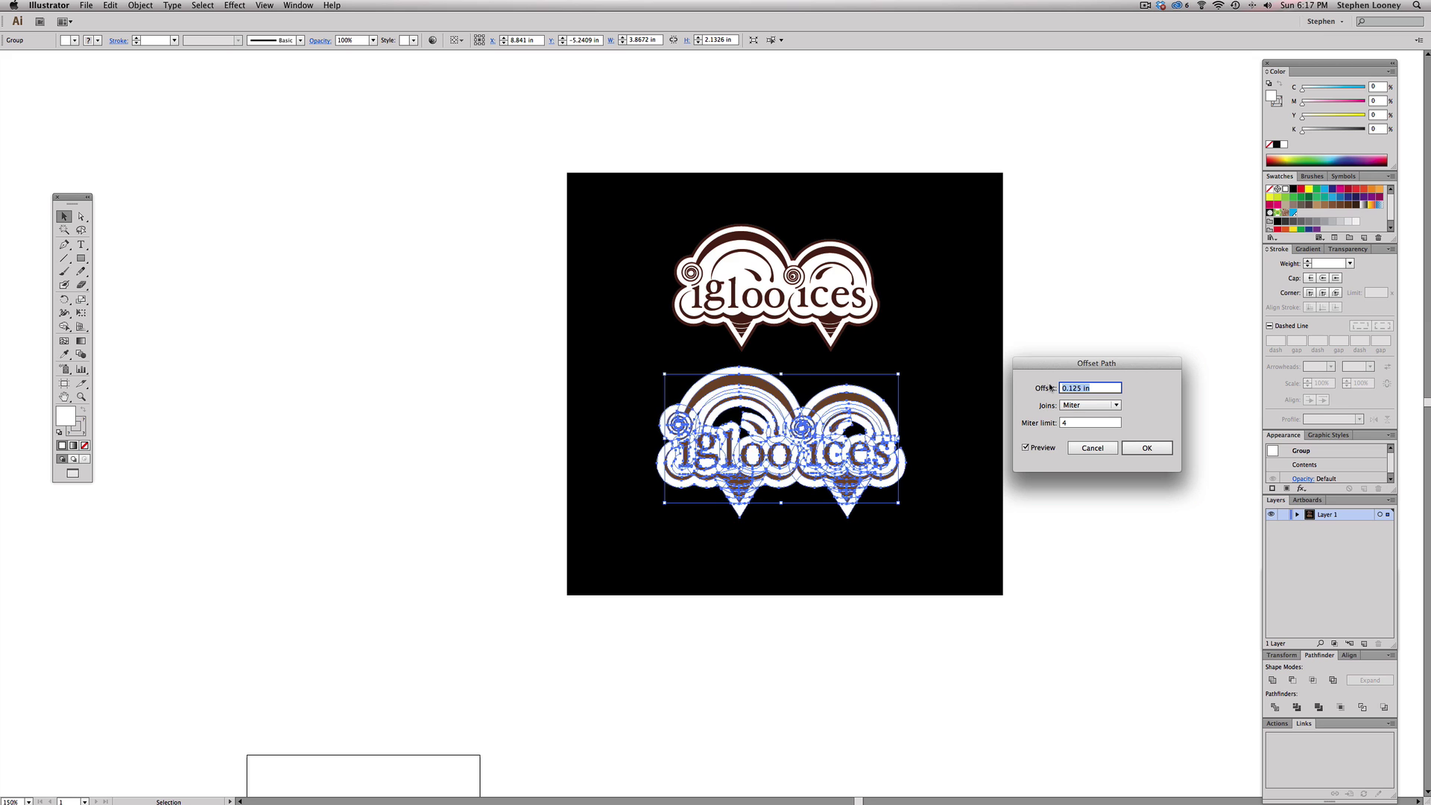
{"action": "key", "text": "Up"}
{"action": "key", "text": "Up"}
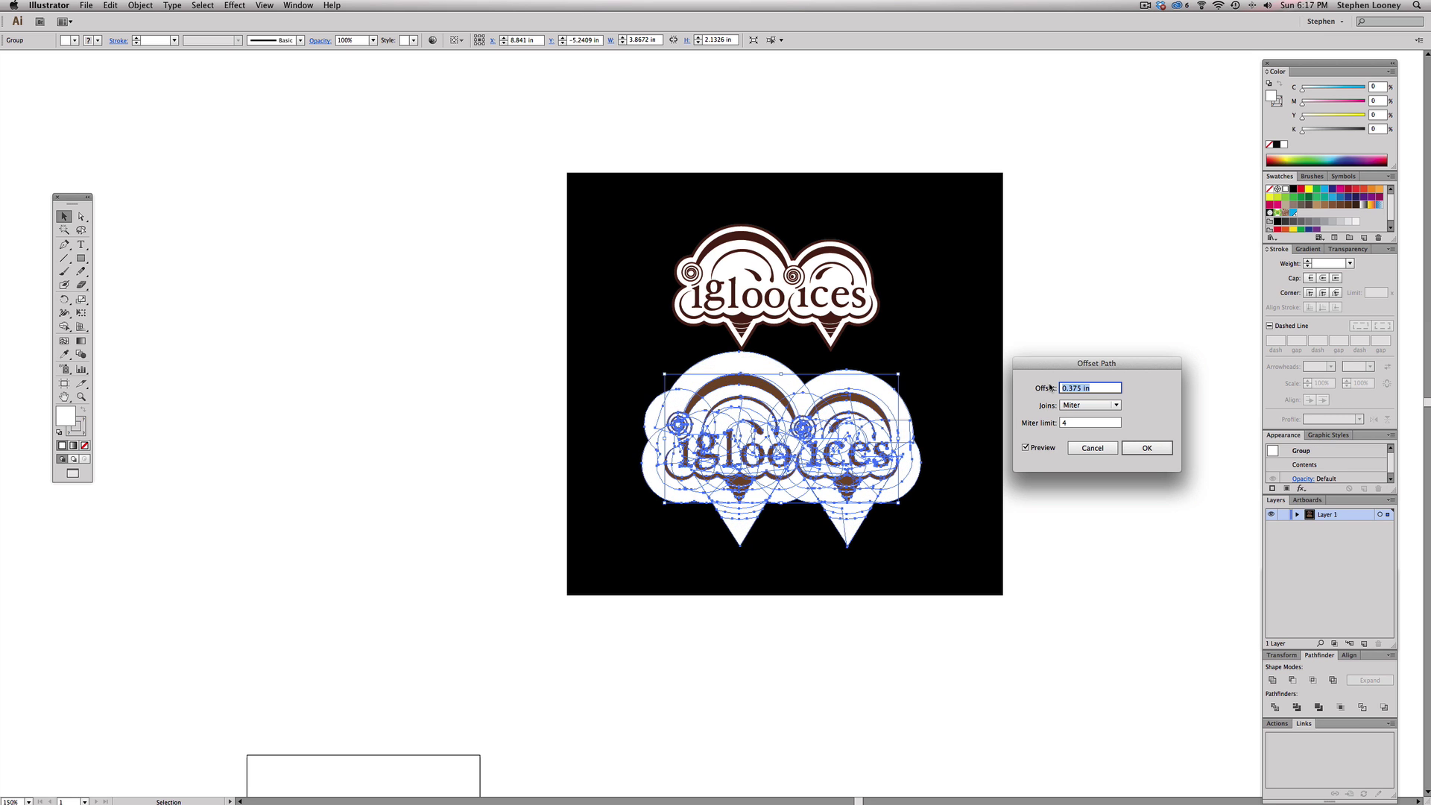
{"action": "key", "text": "Down"}
{"action": "key", "text": "Down"}
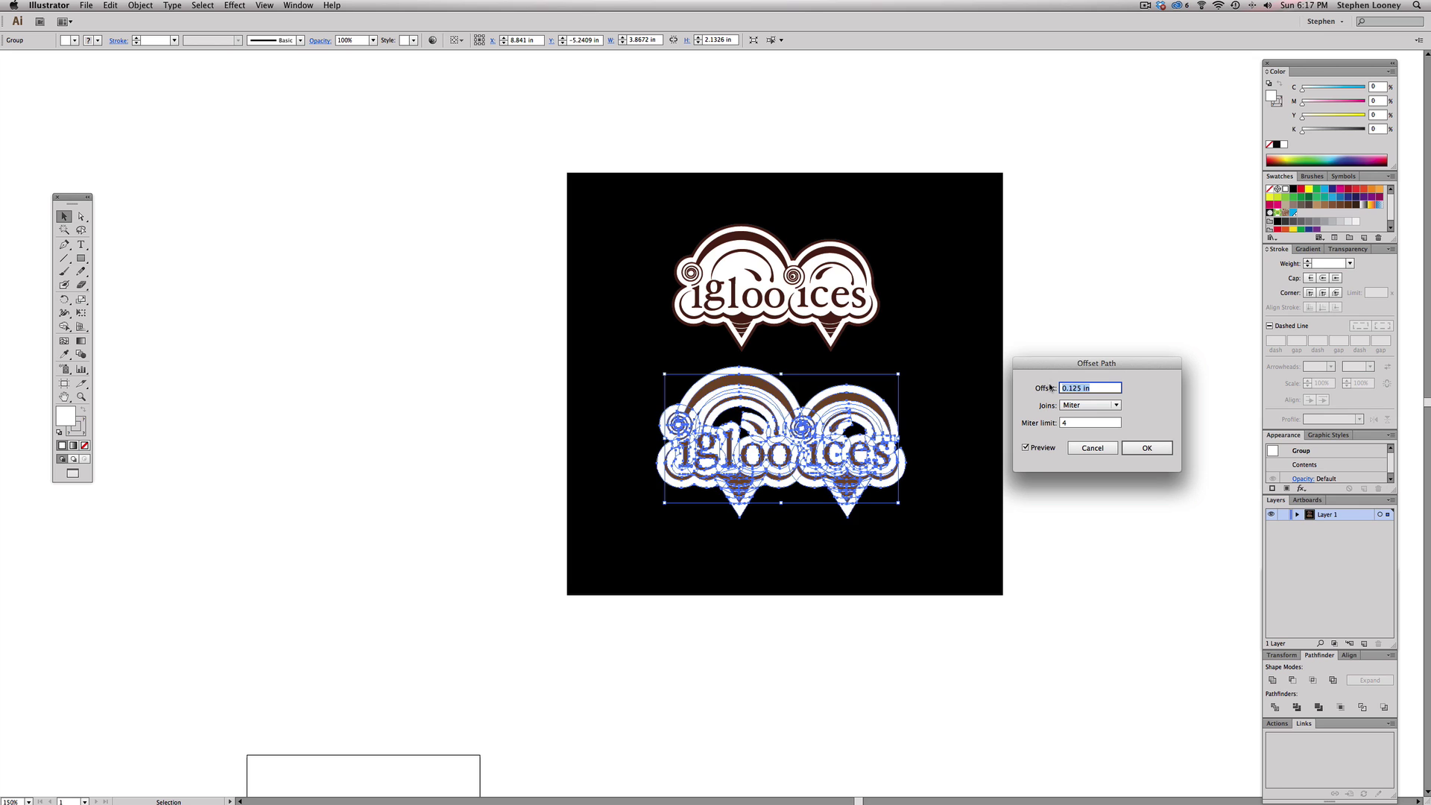
{"action": "left_click", "coordinate": [1076, 385]}
{"action": "type", "text": "0.09"}
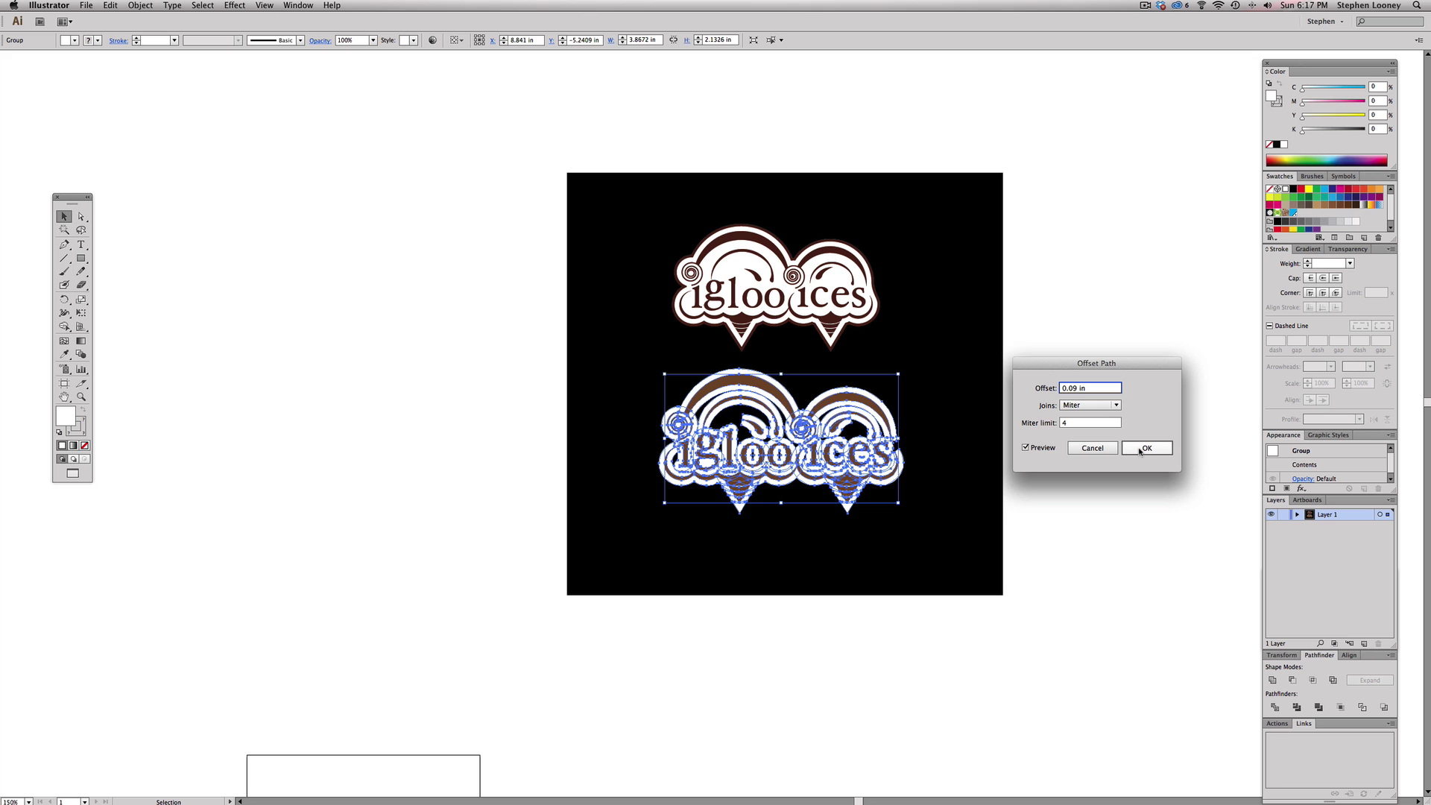
{"action": "left_click", "coordinate": [1140, 450]}
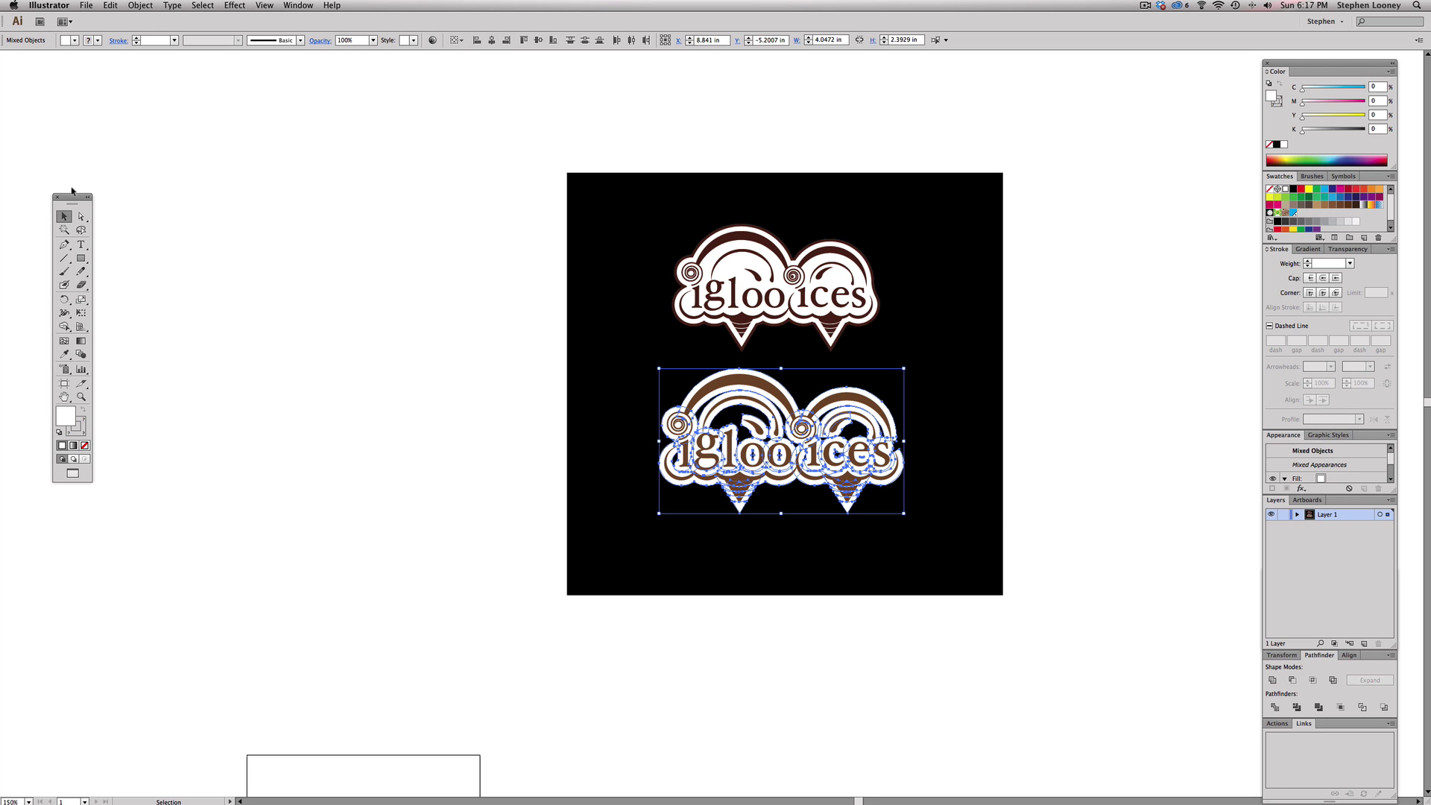
- Unite the white offset shapes with Pathfinder, checking the result by moving the brown logo aside and back
{"action": "key", "text": "super+space"}
{"action": "left_click_drag", "start_coordinate": [519, 284], "coordinate": [1156, 666]}
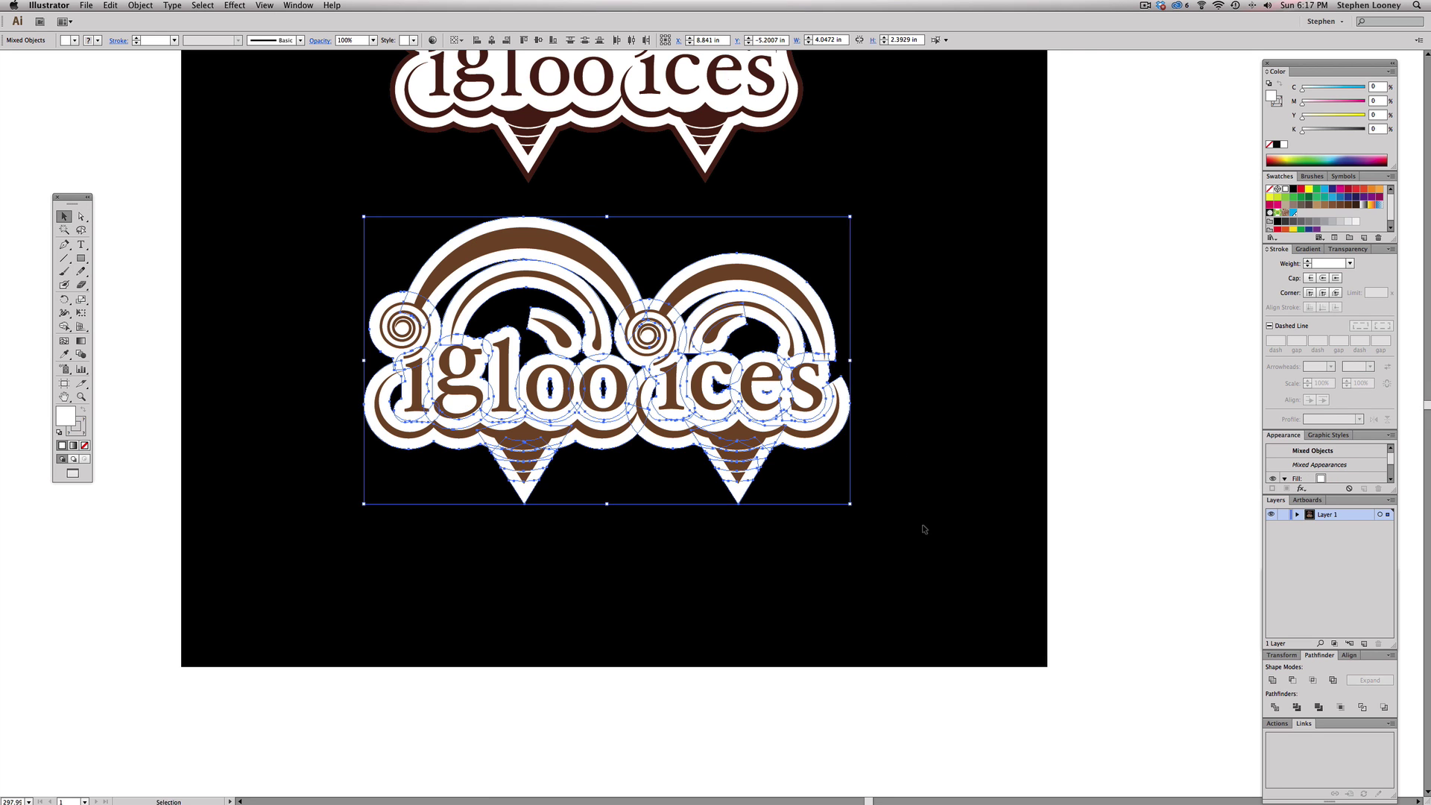
{"action": "scroll", "coordinate": [720, 488], "scroll_direction": "left", "scroll_amount": 3}
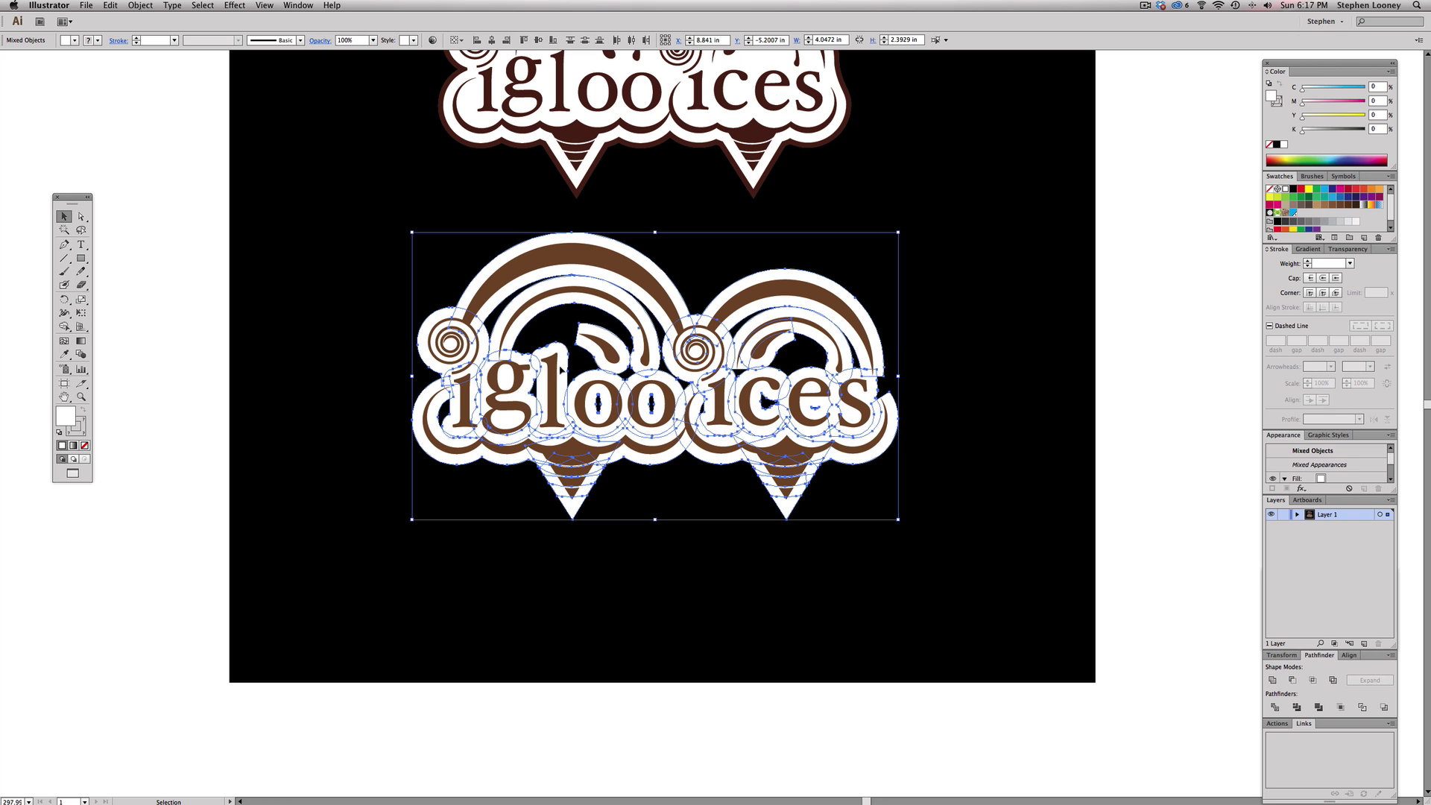
{"action": "left_click", "coordinate": [1273, 679]}
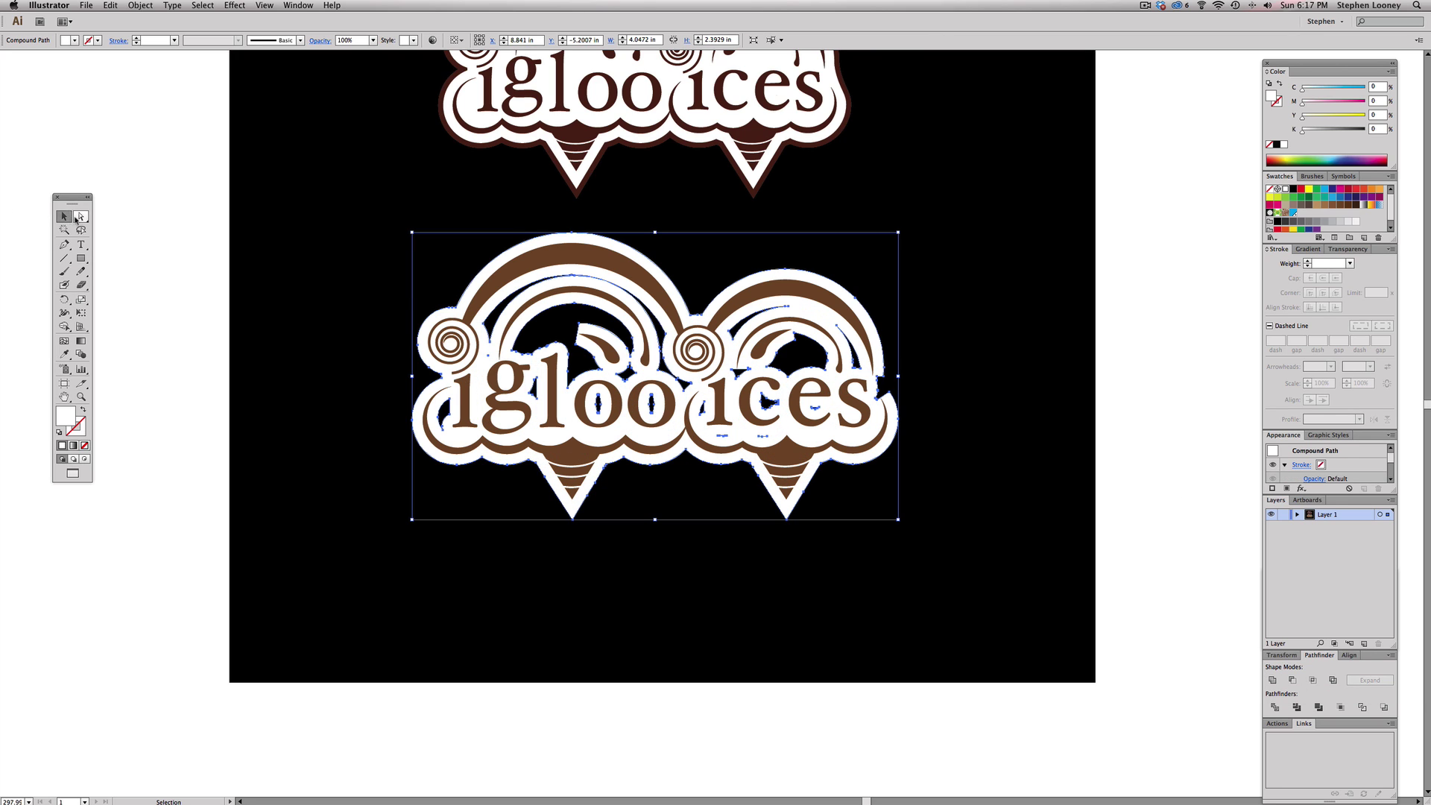
{"action": "left_click", "coordinate": [163, 217]}
{"action": "left_click_drag", "start_coordinate": [541, 270], "coordinate": [1002, 270]}
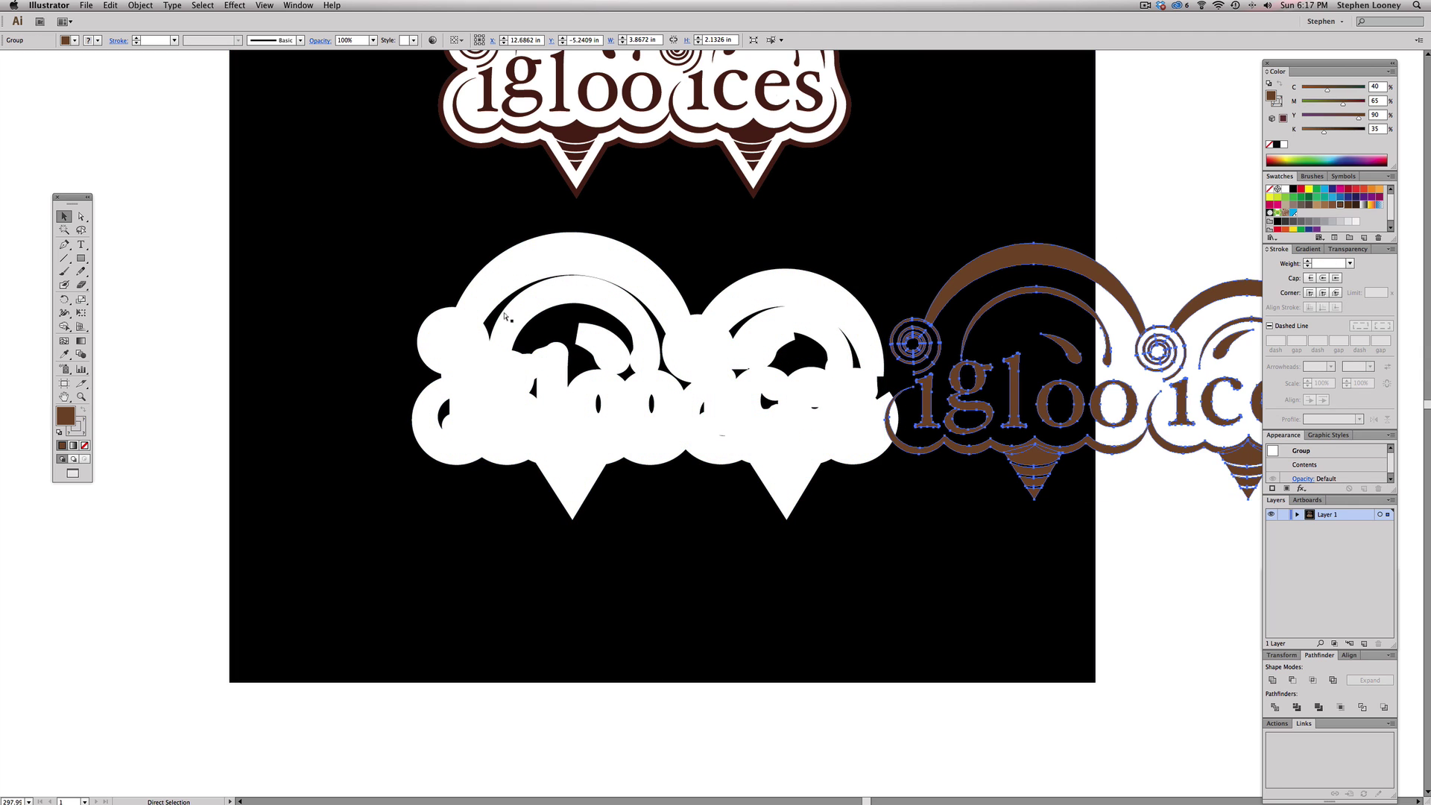
{"action": "key", "text": "super+z"}
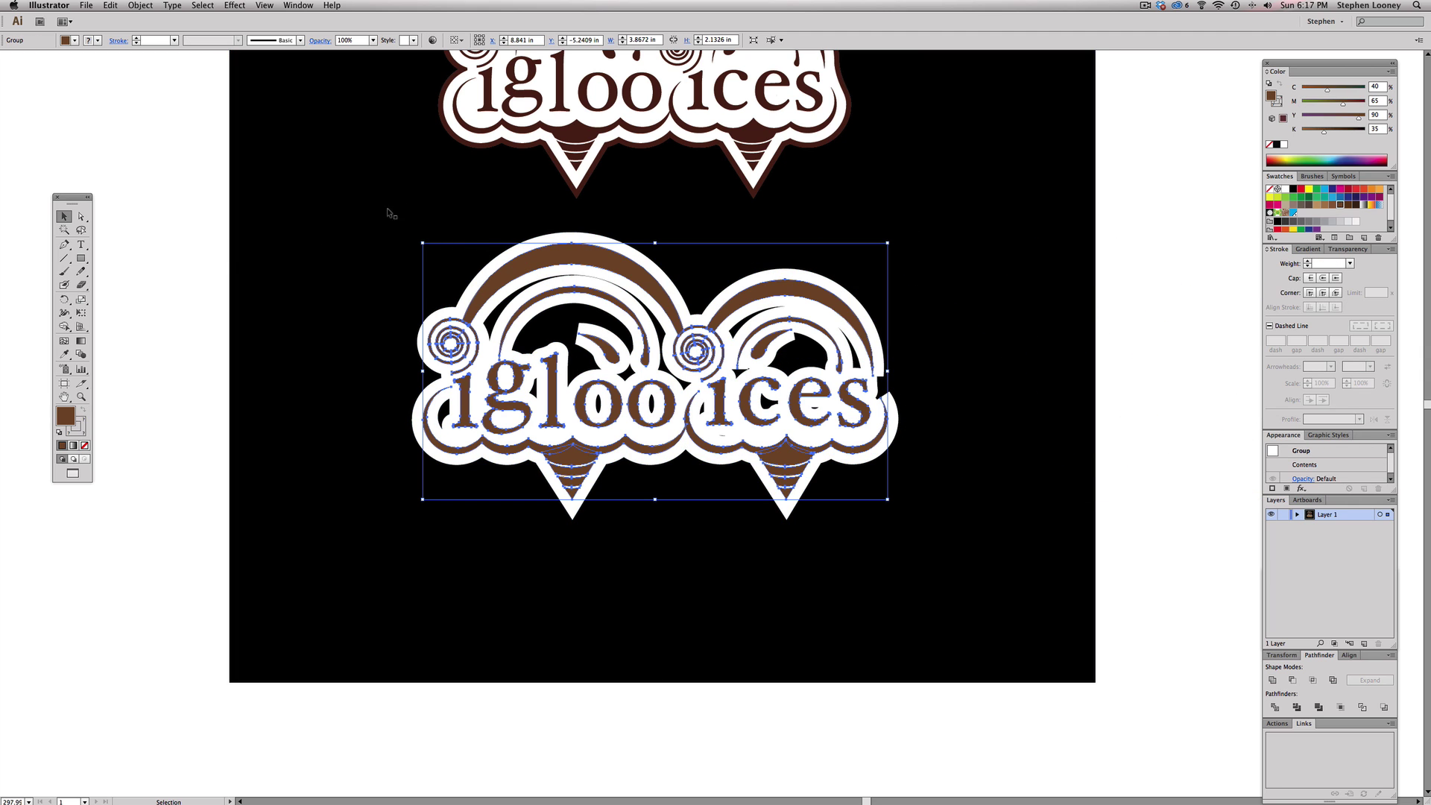
- Lock the upper brown logo so it can't be selected
{"action": "left_click", "coordinate": [140, 5]}
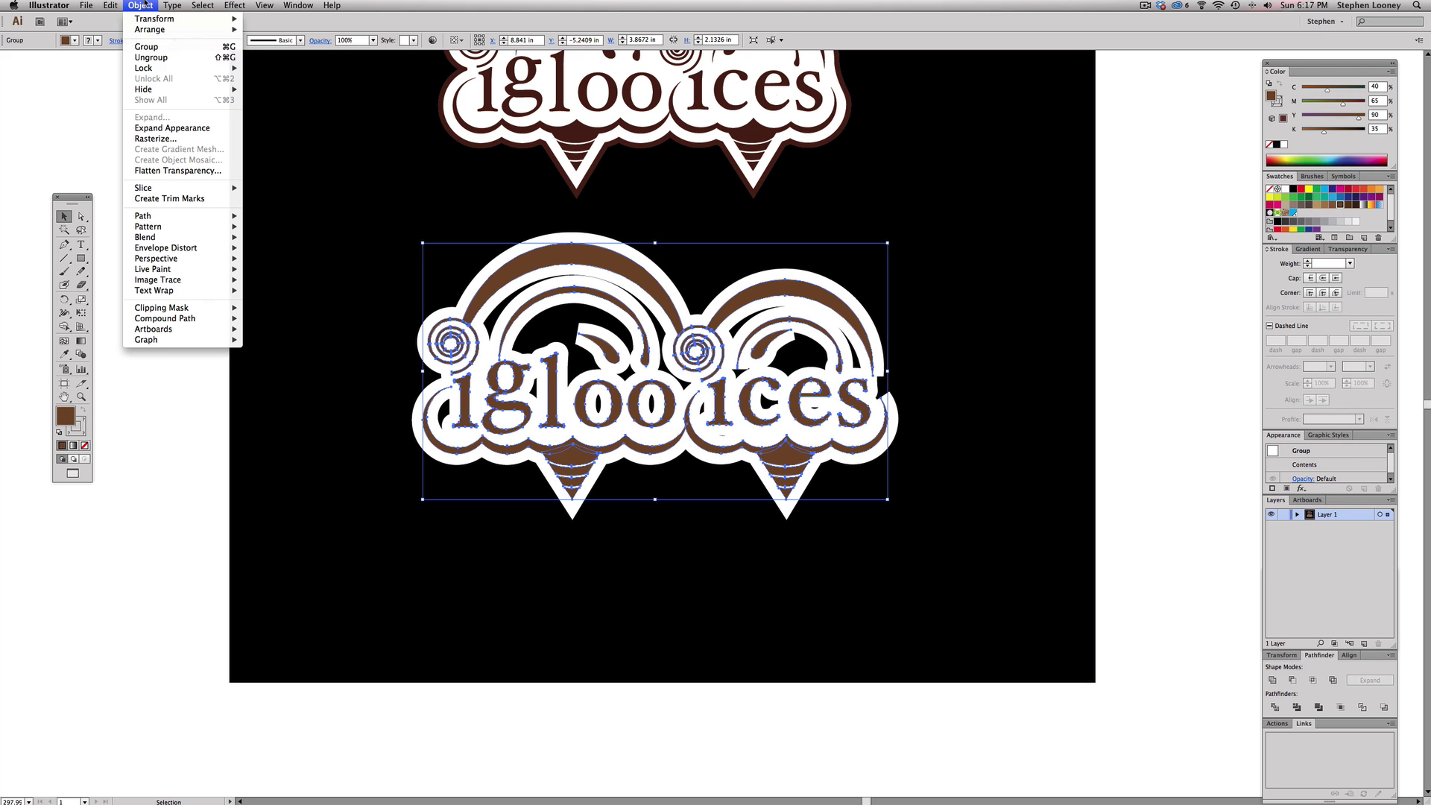
{"action": "mouse_move", "coordinate": [158, 69]}
{"action": "left_click", "coordinate": [278, 69]}
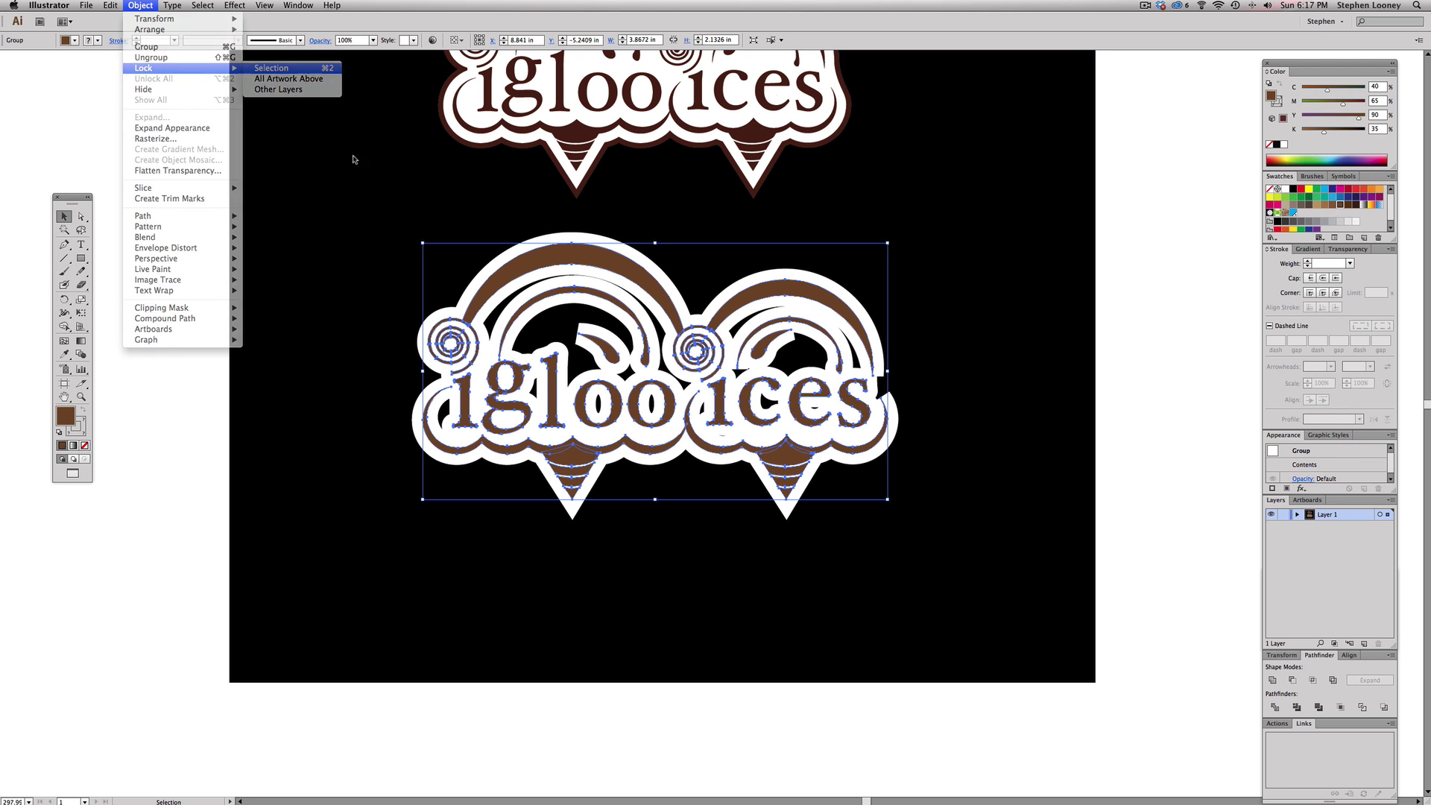
{"action": "left_click", "coordinate": [345, 275]}
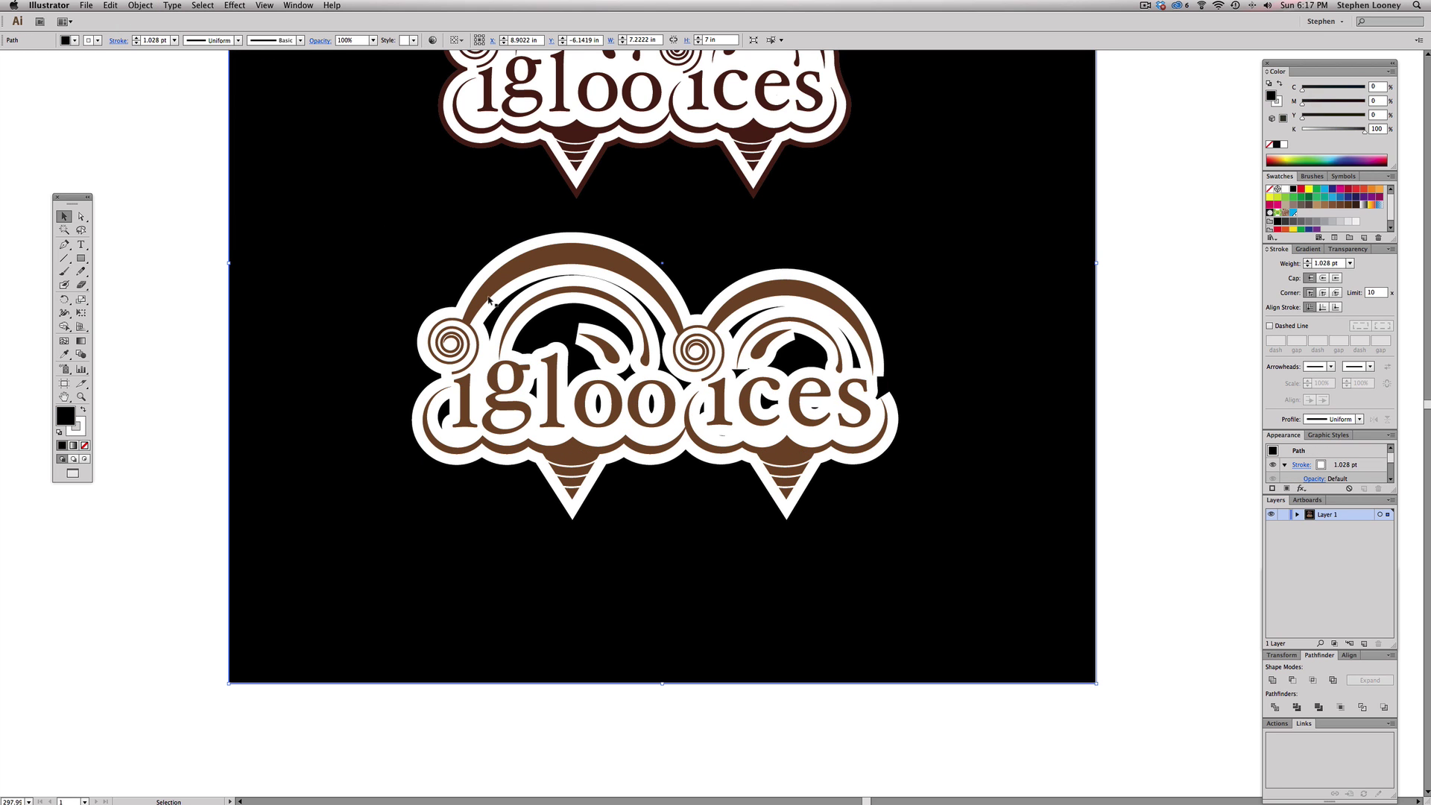
{"action": "left_click", "coordinate": [157, 210]}
- Combine the paths around the igloo into one compound path so the inner arch fills white
{"action": "key", "text": "a"}
{"action": "left_click", "coordinate": [511, 298]}
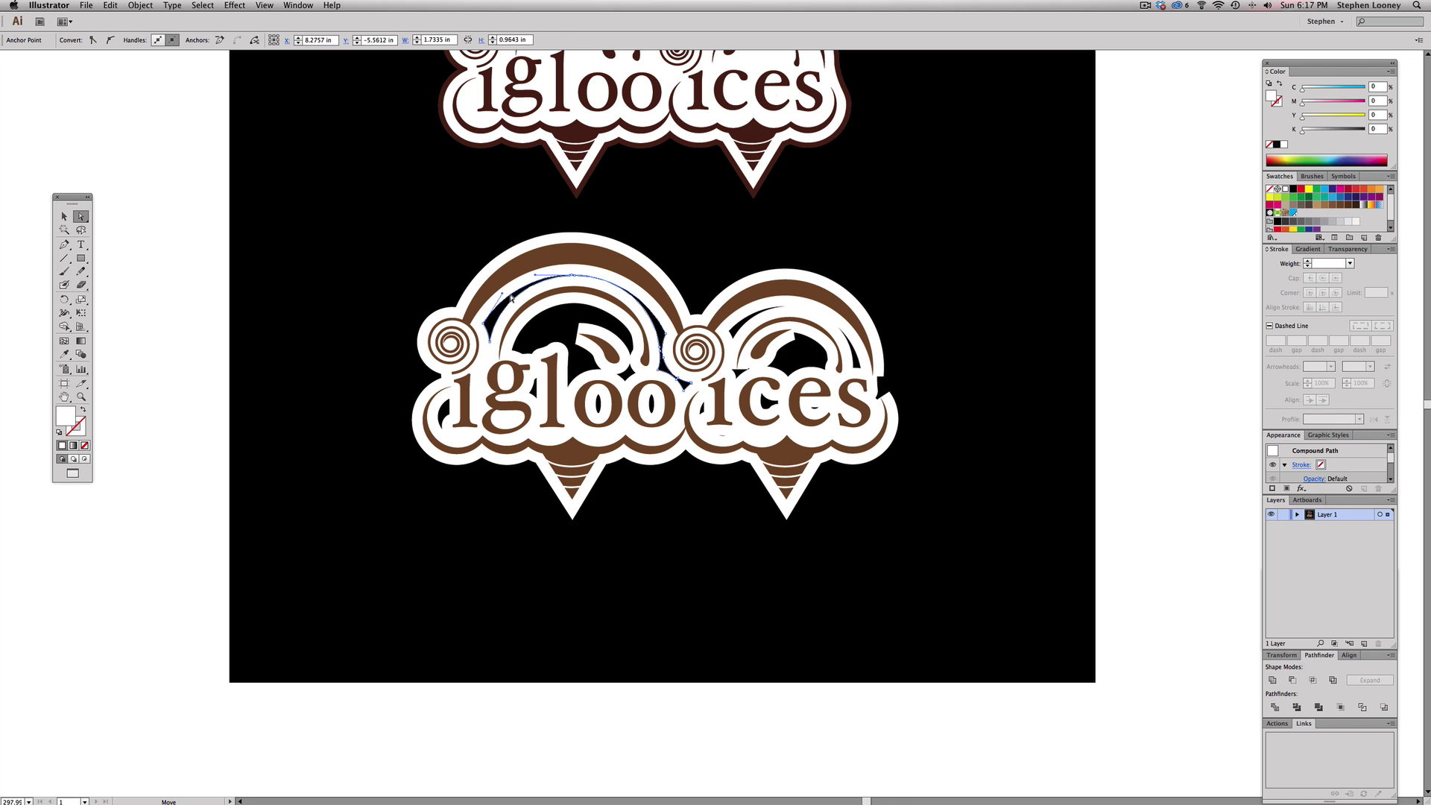
{"action": "left_click", "coordinate": [512, 298], "text": "alt"}
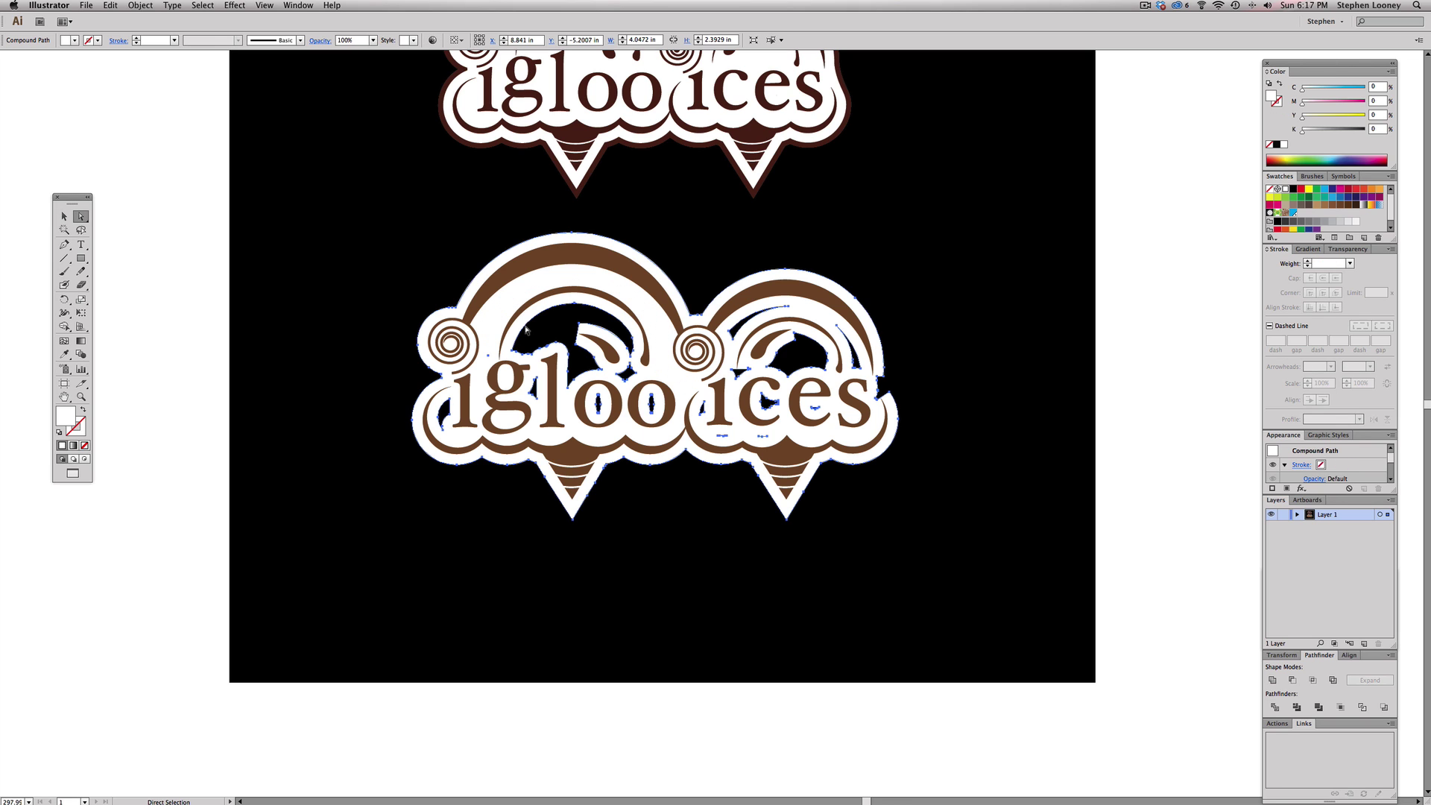
{"action": "left_click", "coordinate": [188, 292]}
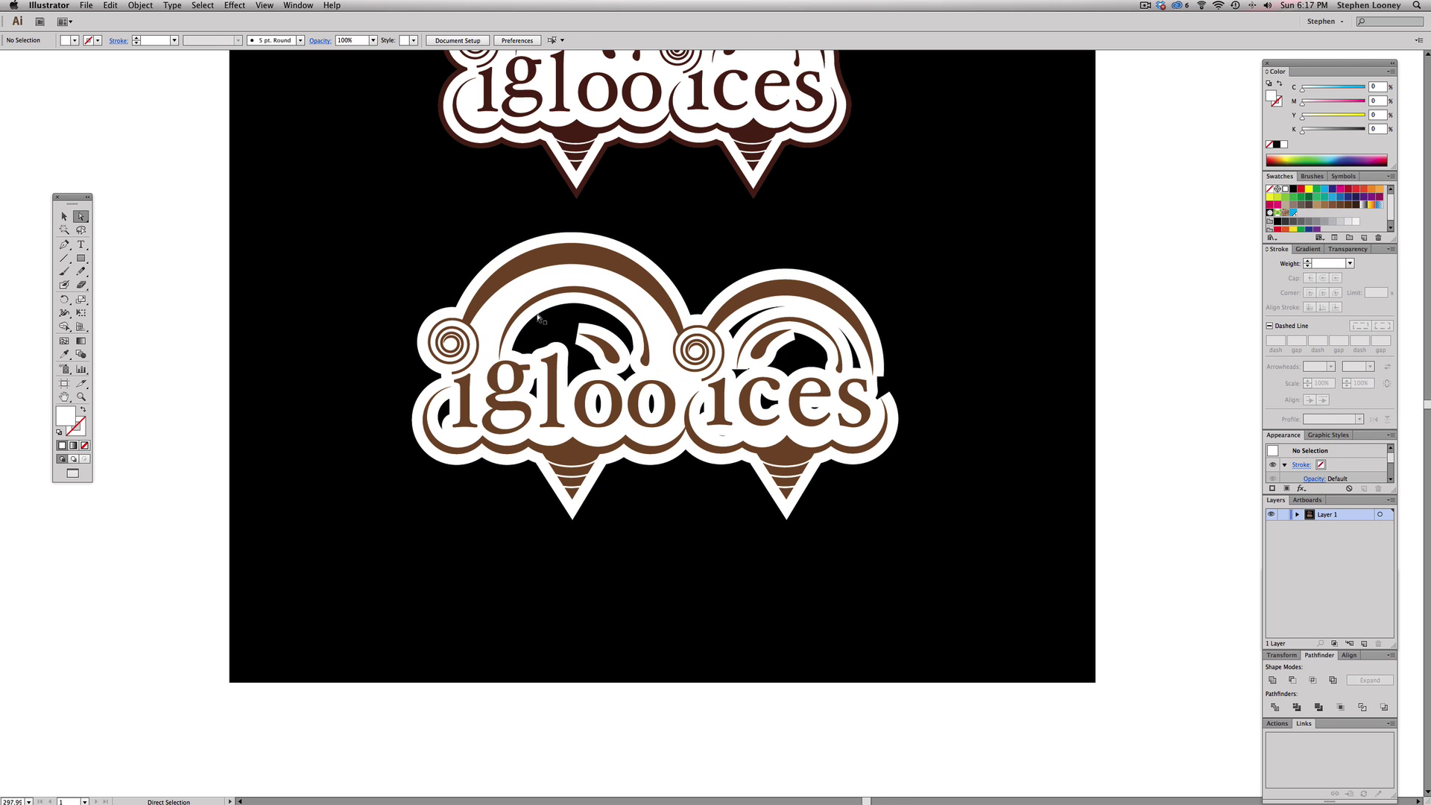
{"action": "key", "text": "super+z"}
{"action": "key", "text": "super+z"}
{"action": "key", "text": "super+z"}
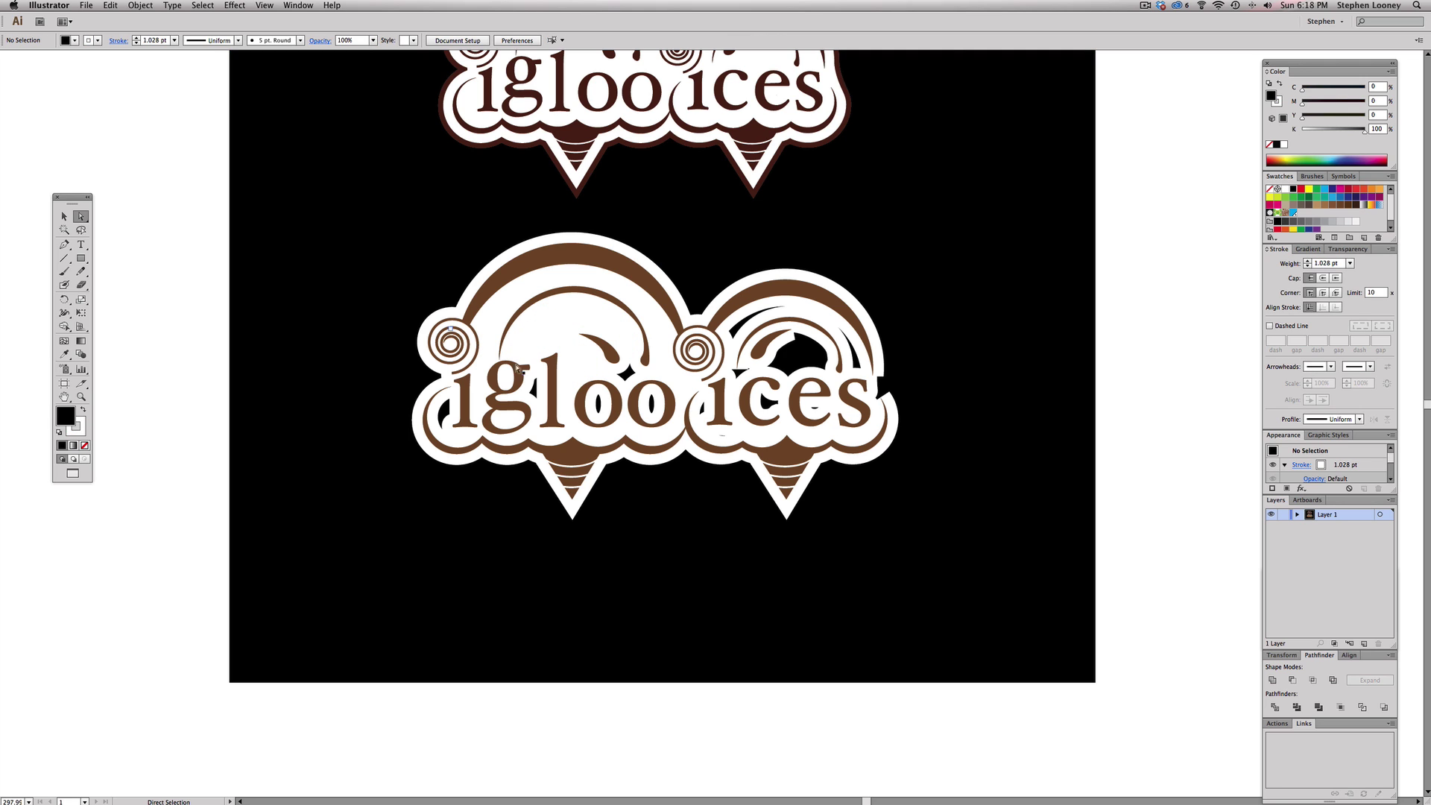
{"action": "left_click_drag", "start_coordinate": [418, 377], "coordinate": [675, 430]}
{"action": "key", "text": "super+8"}
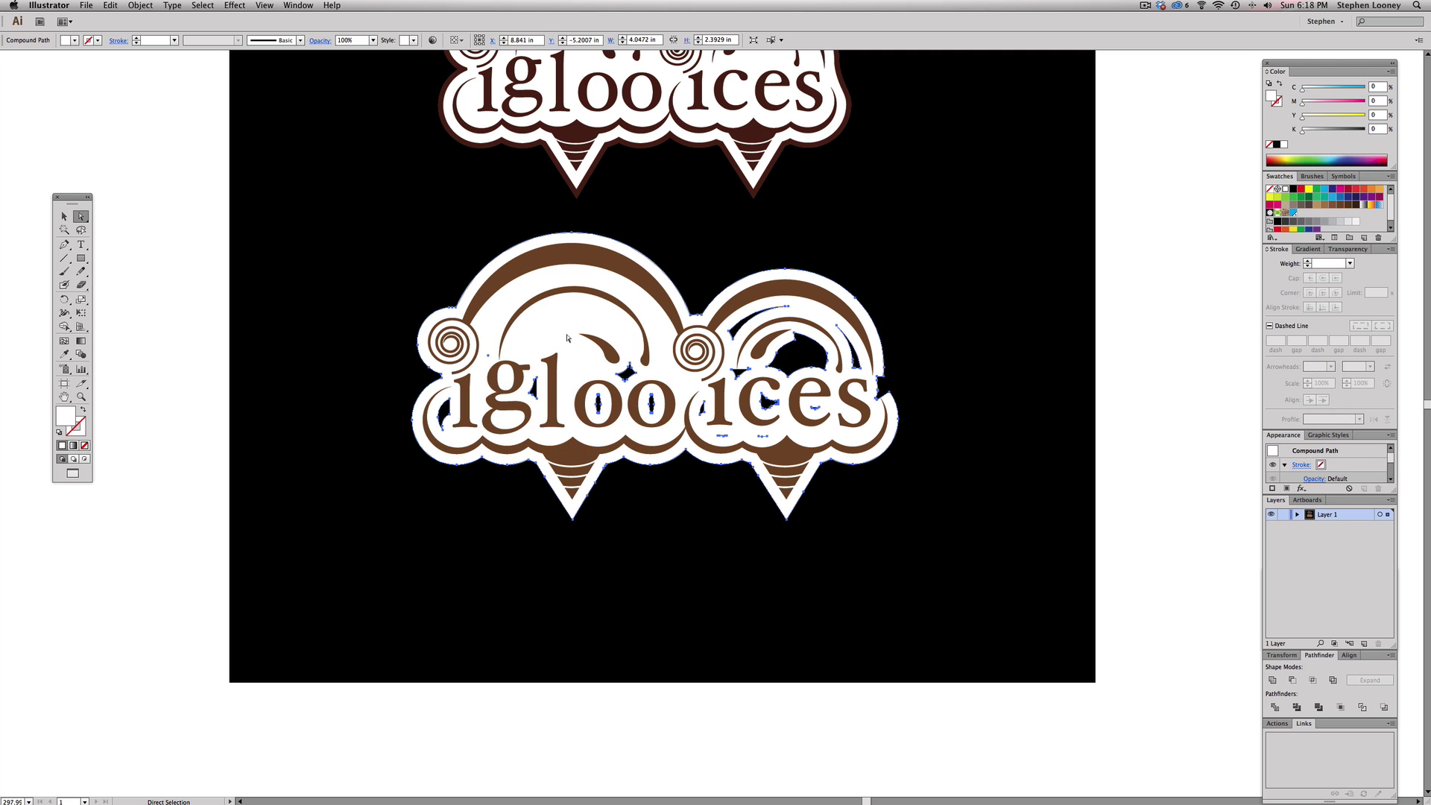
{"action": "left_click", "coordinate": [231, 262]}
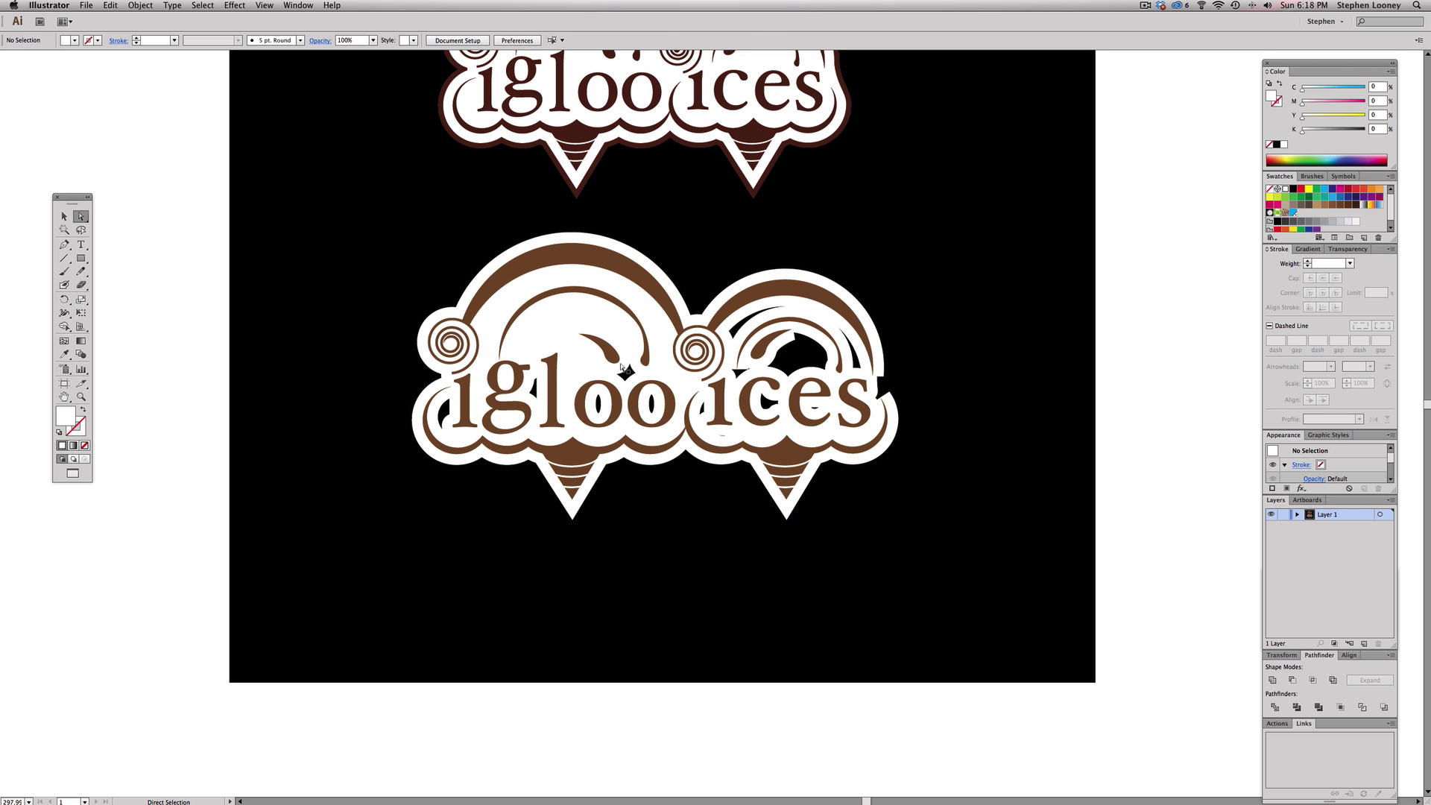
- Remove the small hole inside the second 'o' and the black hole beside the first 'i'
{"action": "left_click", "coordinate": [651, 403]}
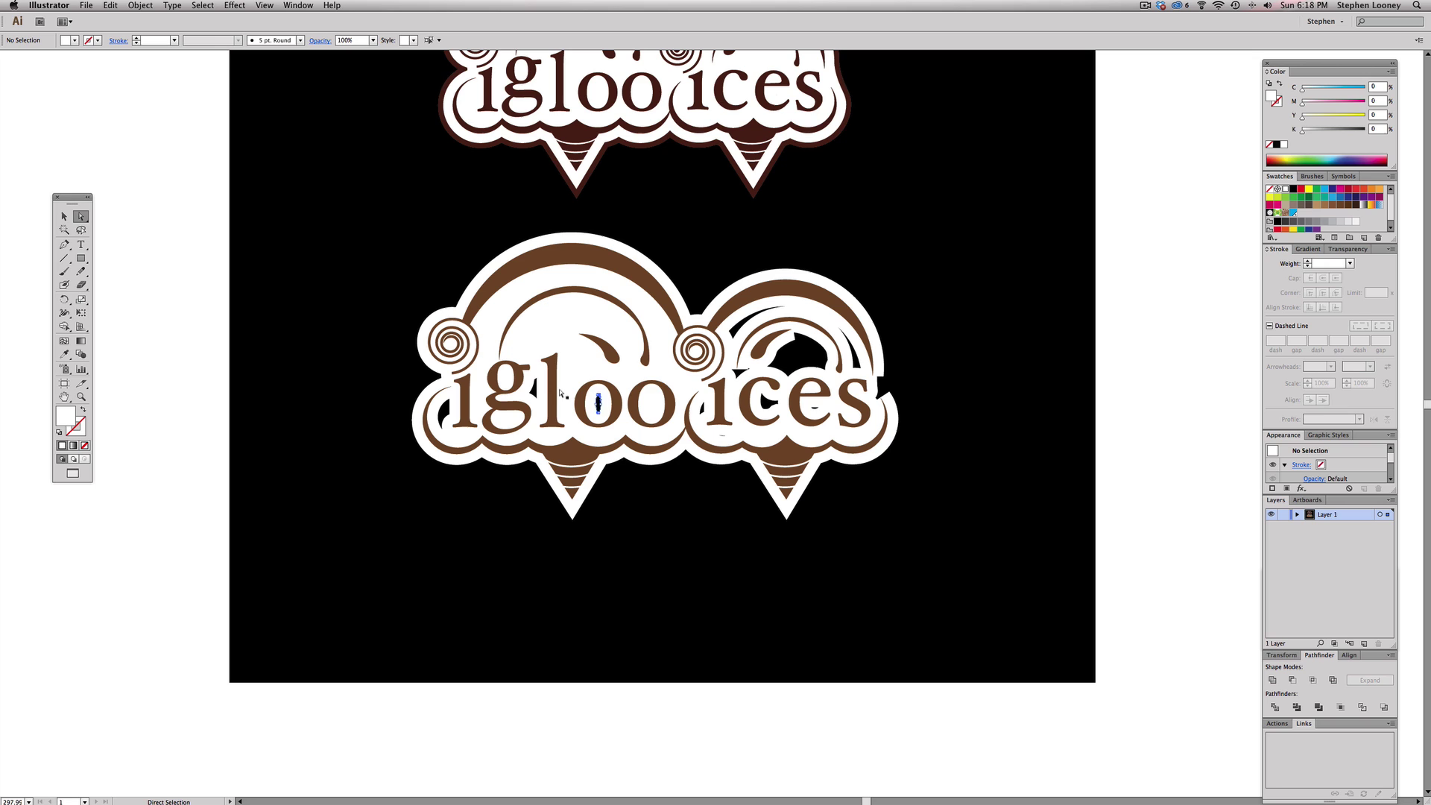
{"action": "key", "text": "super+shift+a"}
{"action": "left_click", "coordinate": [450, 403]}
{"action": "key", "text": "Delete"}
{"action": "key", "text": "Delete"}
{"action": "left_click", "coordinate": [767, 312]}
{"action": "left_click", "coordinate": [702, 406]}
{"action": "key", "text": "super+shift+a"}
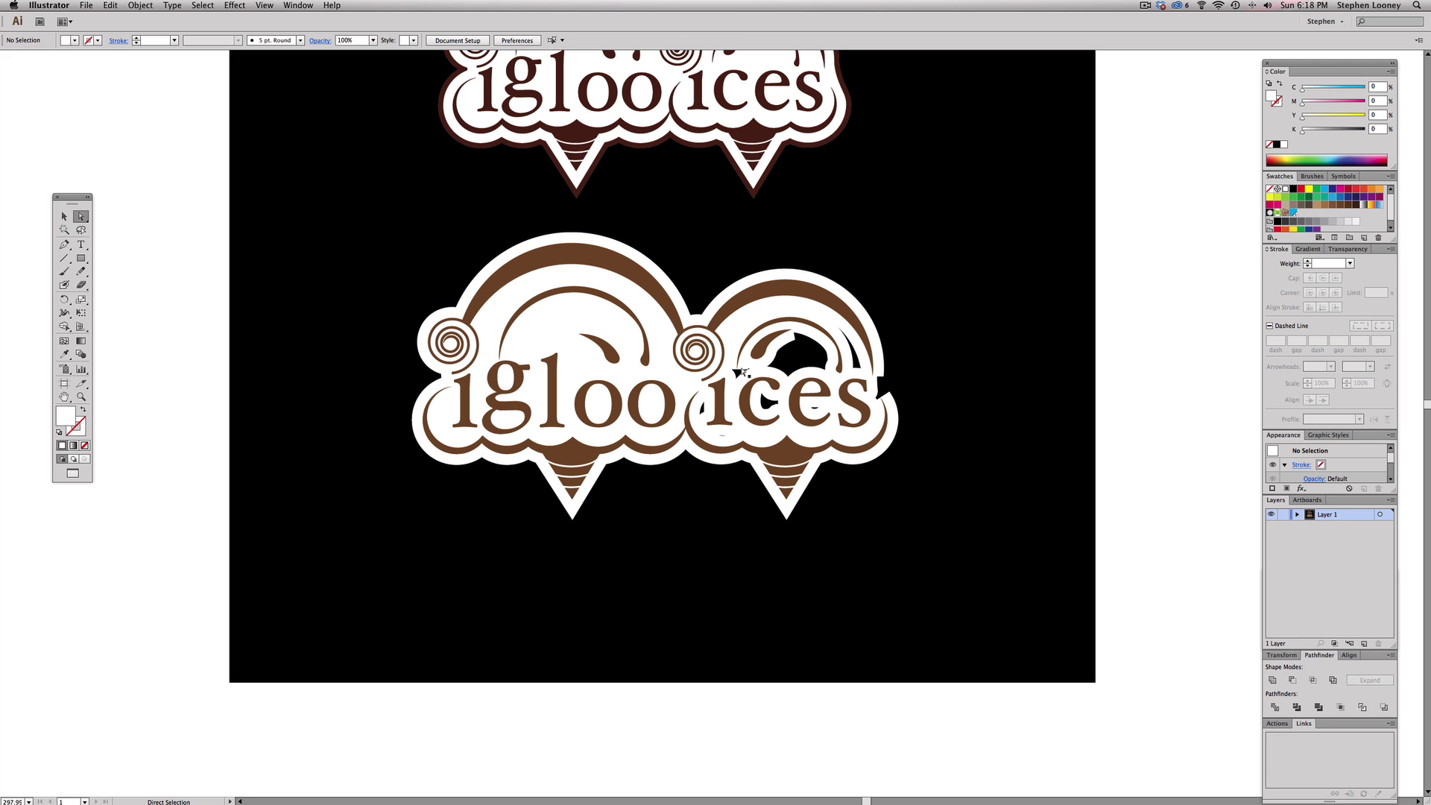
- Delete the black holes inside the right scoop and inside the 'c' of 'ices'
{"action": "left_click", "coordinate": [798, 339]}
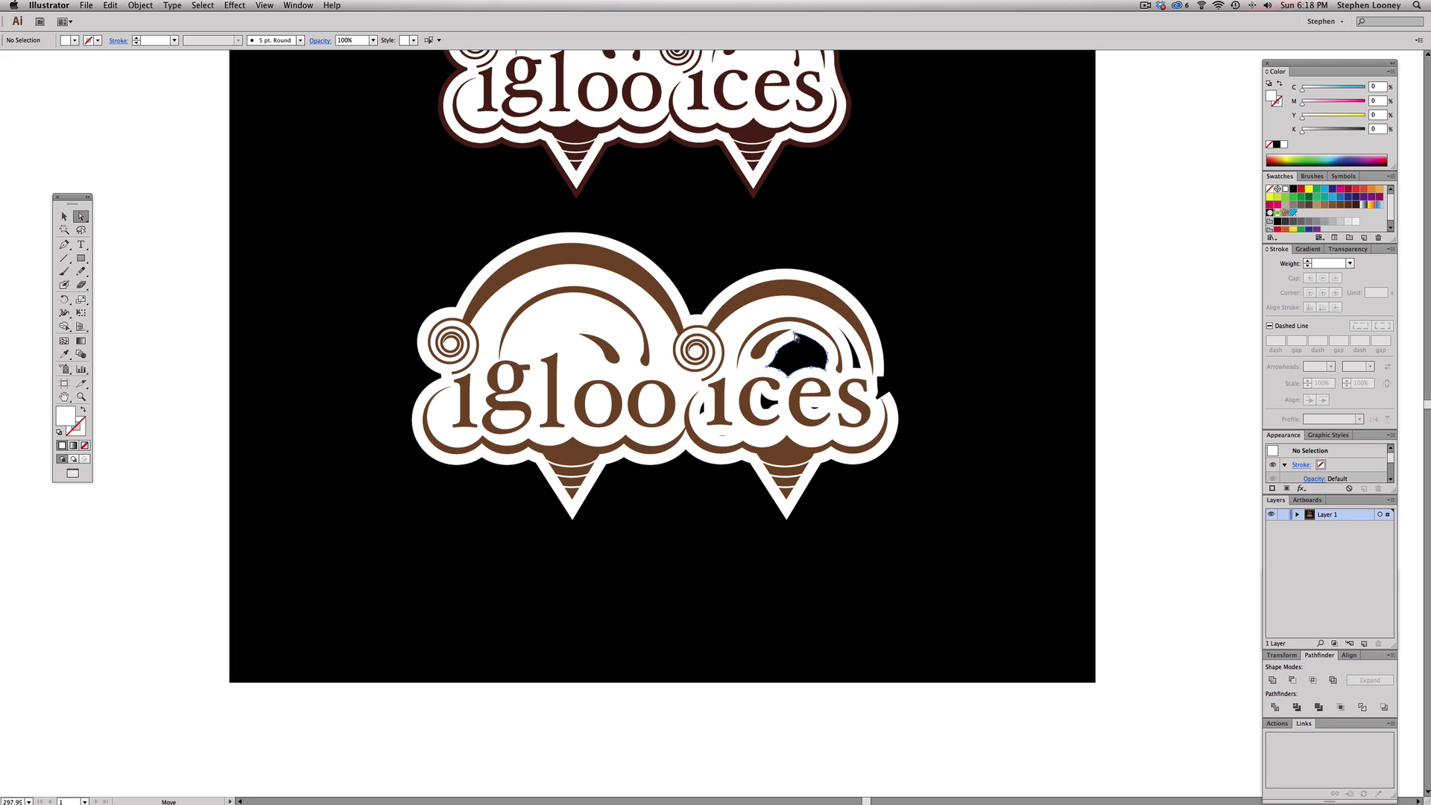
{"action": "key", "text": "Delete"}
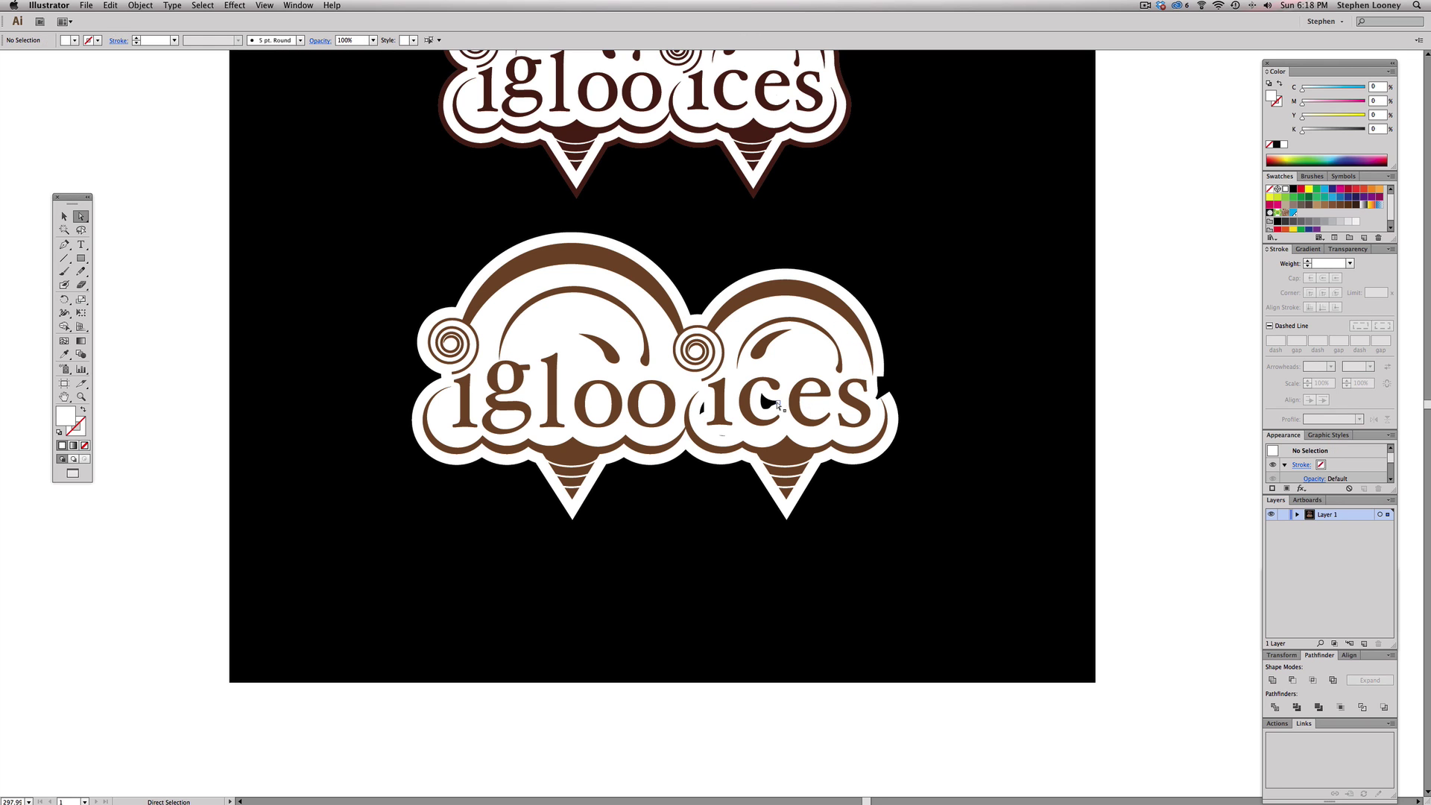
{"action": "left_click", "coordinate": [768, 402]}
{"action": "key", "text": "Delete"}
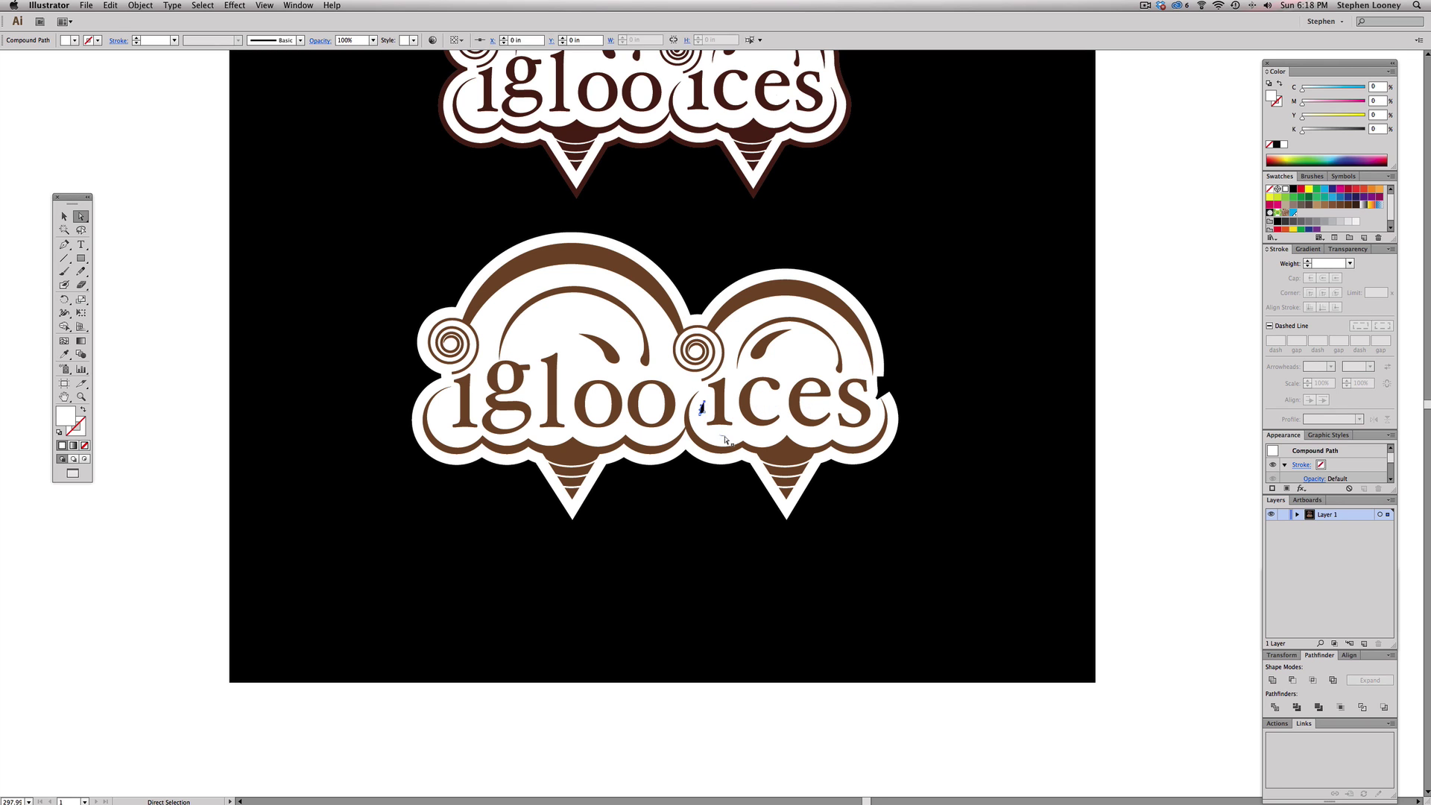
{"action": "left_click", "coordinate": [722, 435]}
{"action": "left_click", "coordinate": [898, 409]}
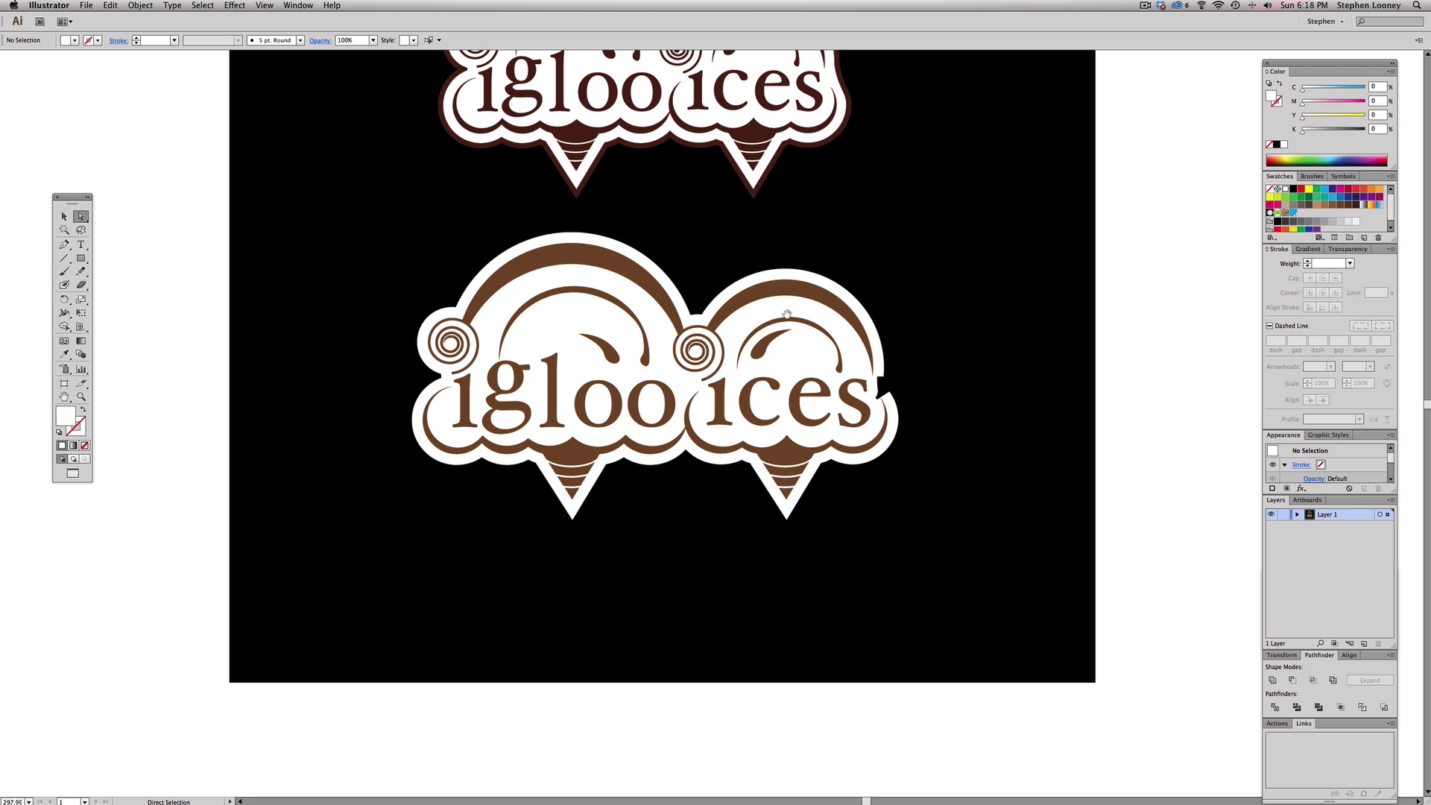
- Smooth the white outline's right edge by deleting the notch's corner anchors and curving the segment
{"action": "left_click_drag", "start_coordinate": [755, 275], "coordinate": [980, 569]}
{"action": "left_click", "coordinate": [752, 363]}
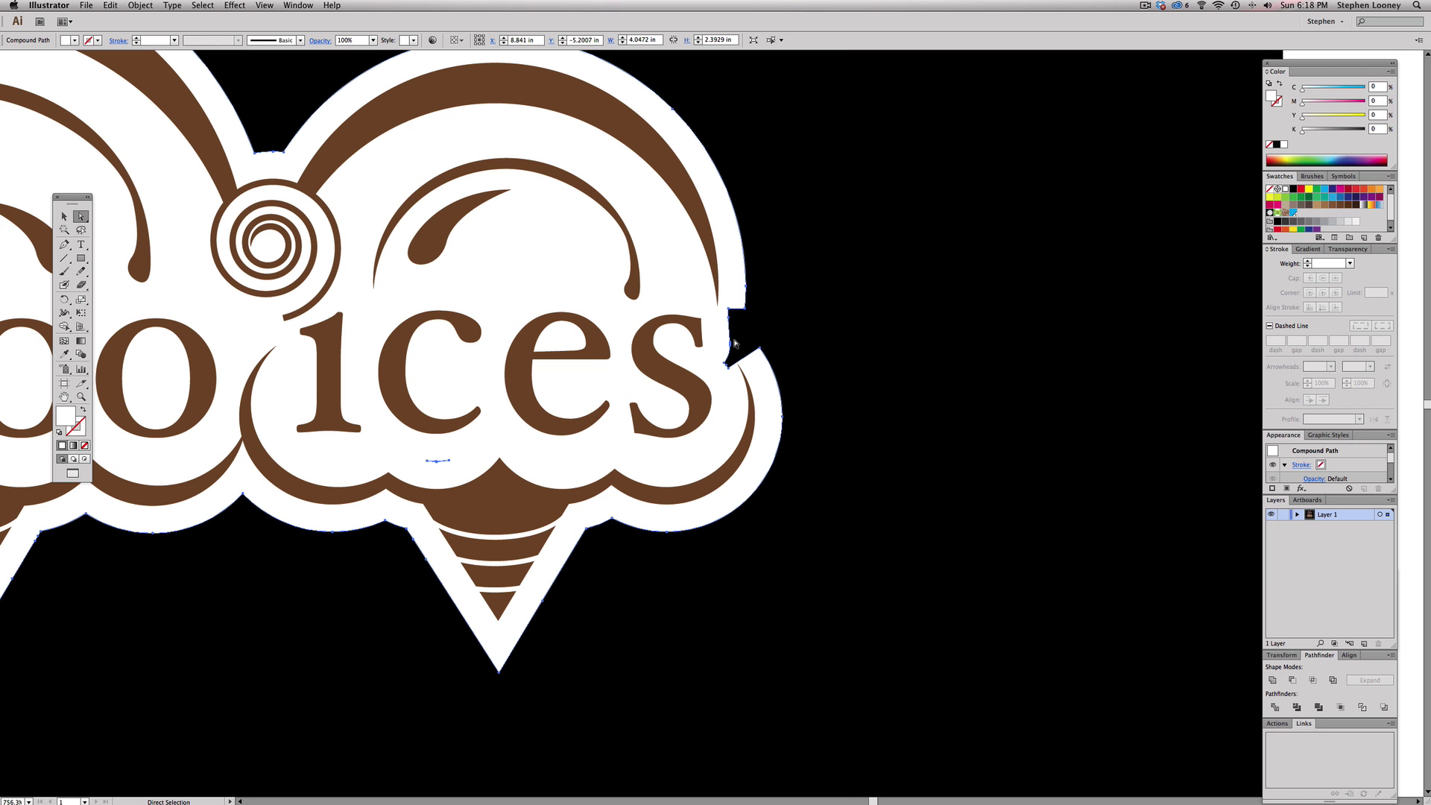
{"action": "key", "text": "minus"}
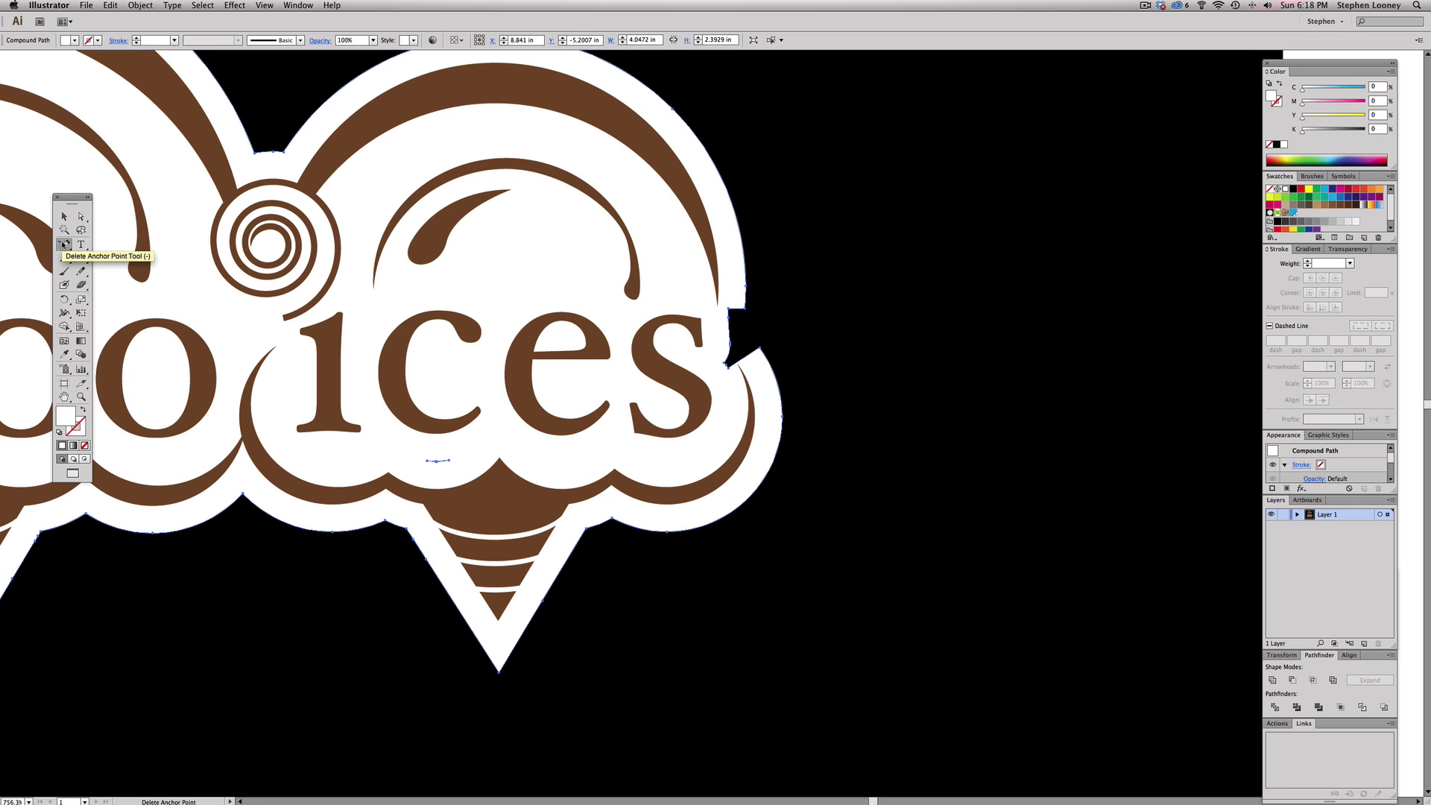
{"action": "left_click", "coordinate": [728, 368]}
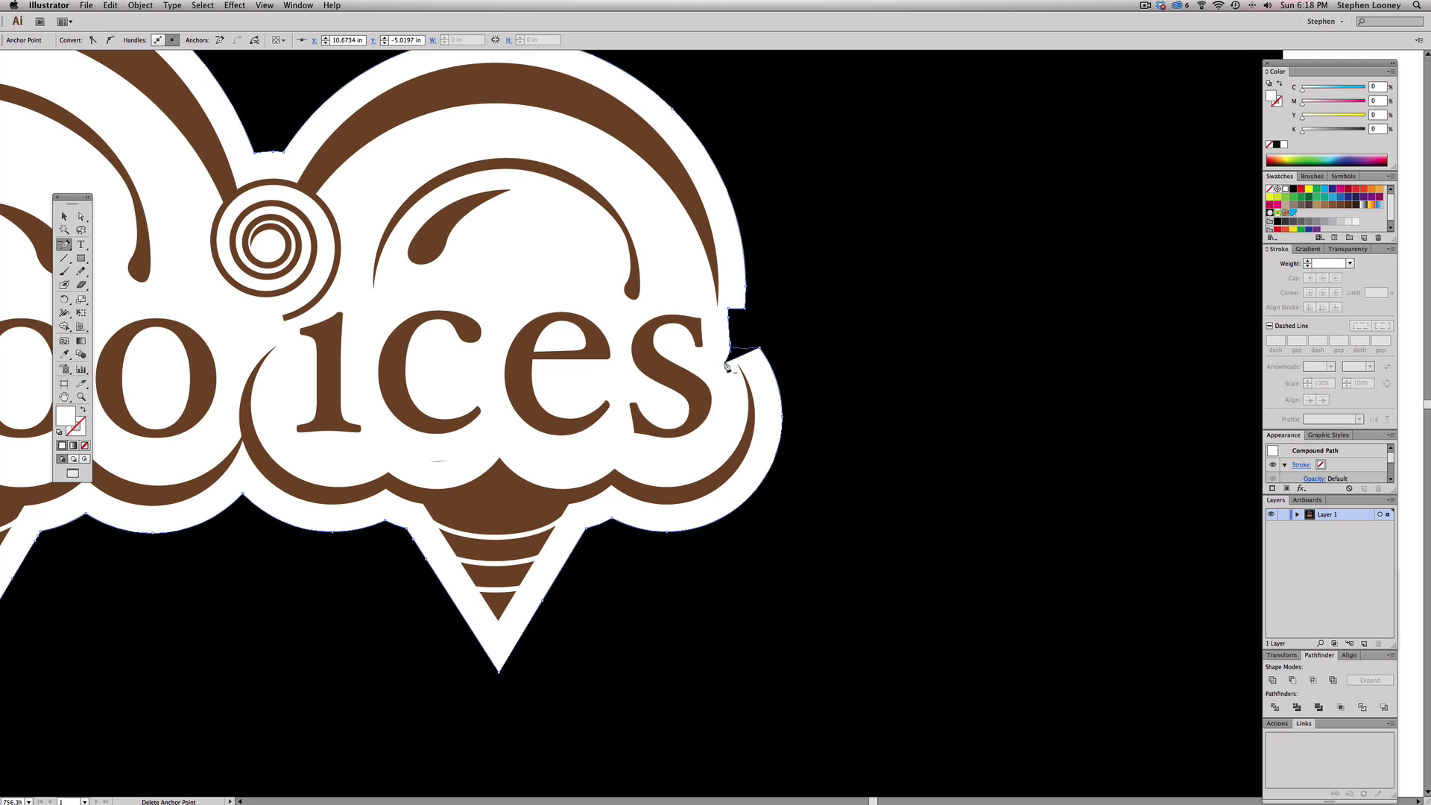
{"action": "left_click", "coordinate": [728, 367]}
{"action": "left_click", "coordinate": [729, 347]}
{"action": "left_click", "coordinate": [744, 312]}
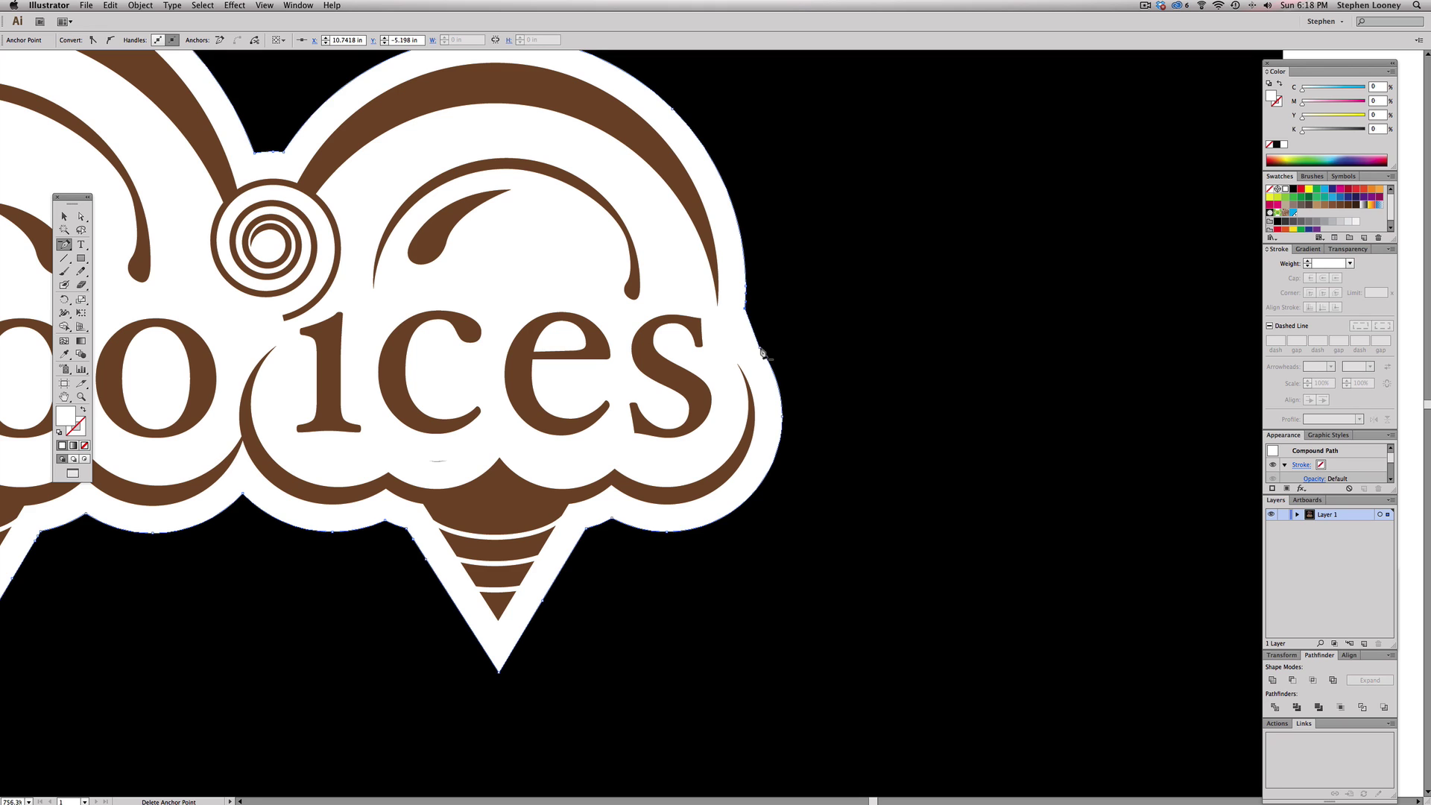
{"action": "key", "text": "shift+c"}
{"action": "left_click_drag", "start_coordinate": [760, 348], "coordinate": [748, 299]}
{"action": "left_click", "coordinate": [805, 310], "text": "super"}
- Delete the top logo and black background, select the remaining logo, and switch to InDesign
{"action": "key", "text": "super+minus"}
{"action": "key", "text": "super+minus"}
{"action": "key", "text": "super+minus"}
{"action": "key", "text": "super+minus"}
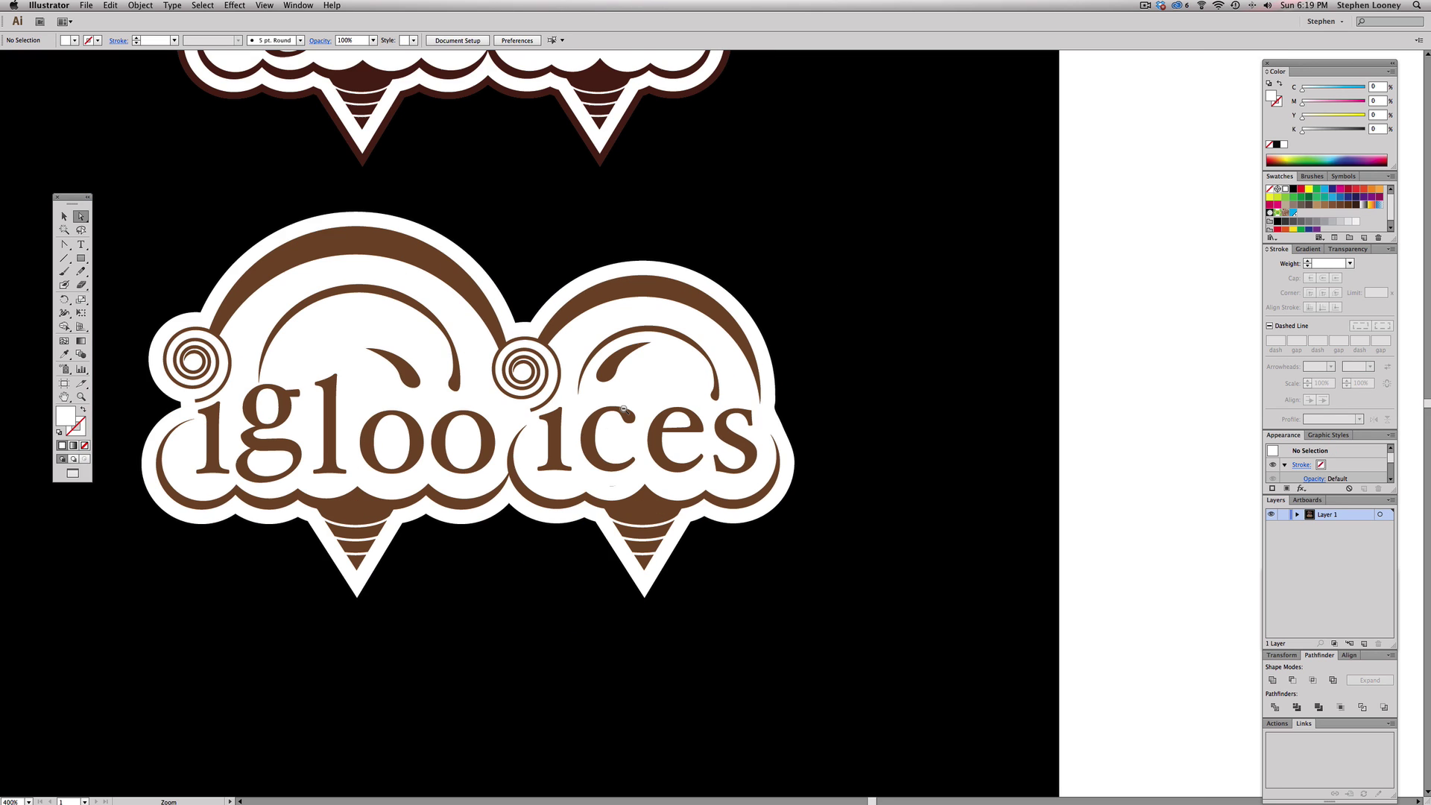
{"action": "key", "text": "v"}
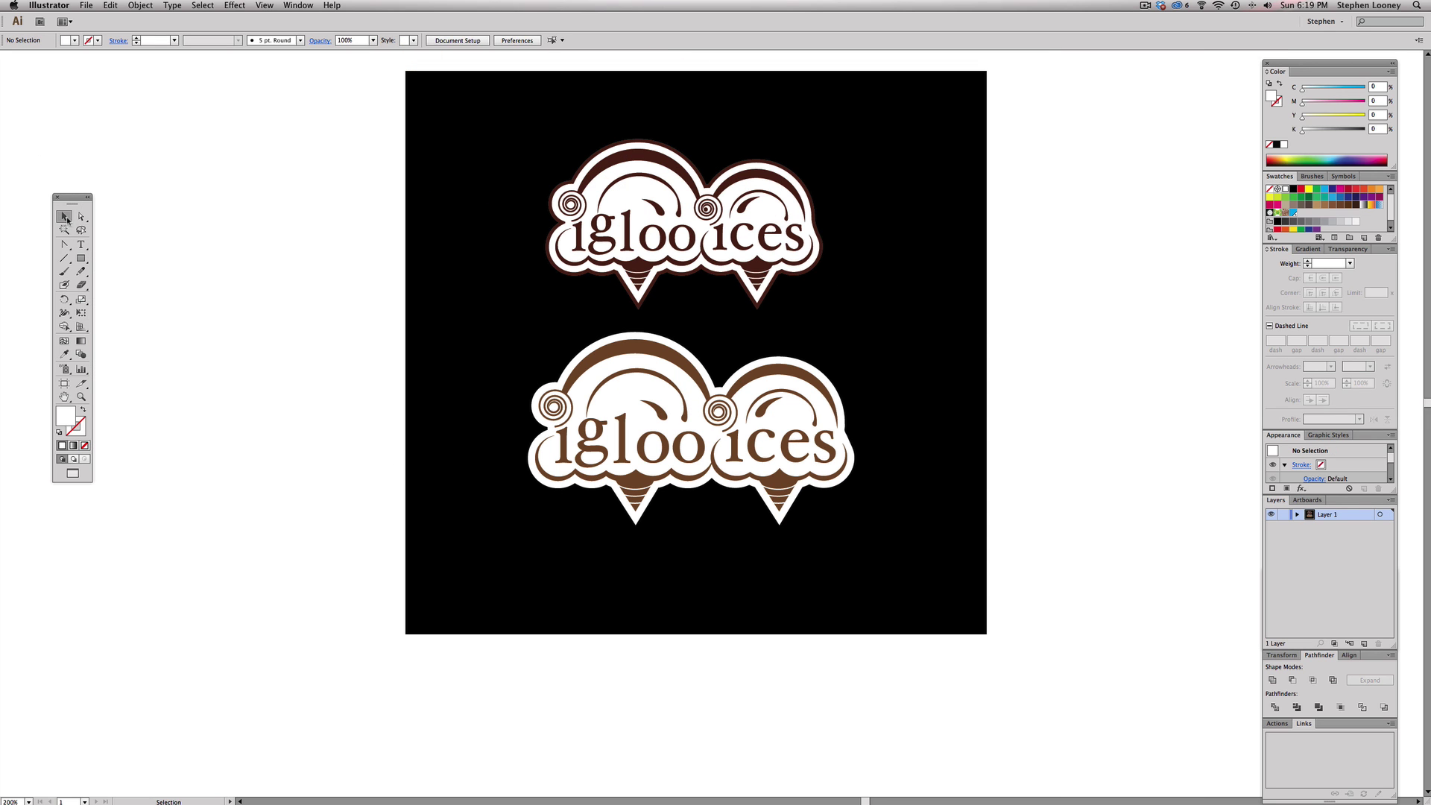
{"action": "key", "text": "super+minus"}
{"action": "key", "text": "super+a"}
{"action": "left_click_drag", "start_coordinate": [687, 392], "coordinate": [419, 313]}
{"action": "left_click", "coordinate": [985, 431]}
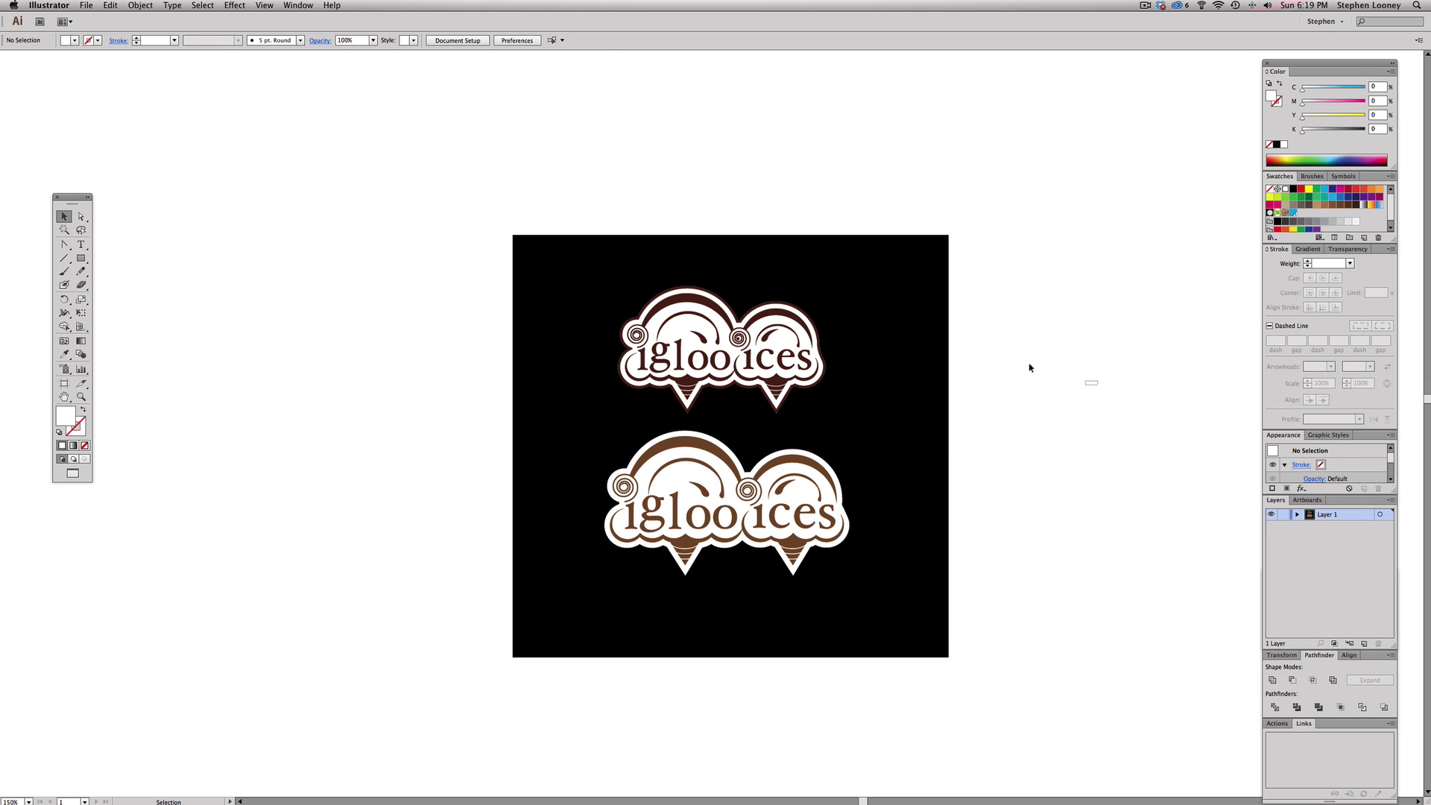
{"action": "left_click_drag", "start_coordinate": [1029, 368], "coordinate": [400, 253]}
{"action": "key", "text": "Delete"}
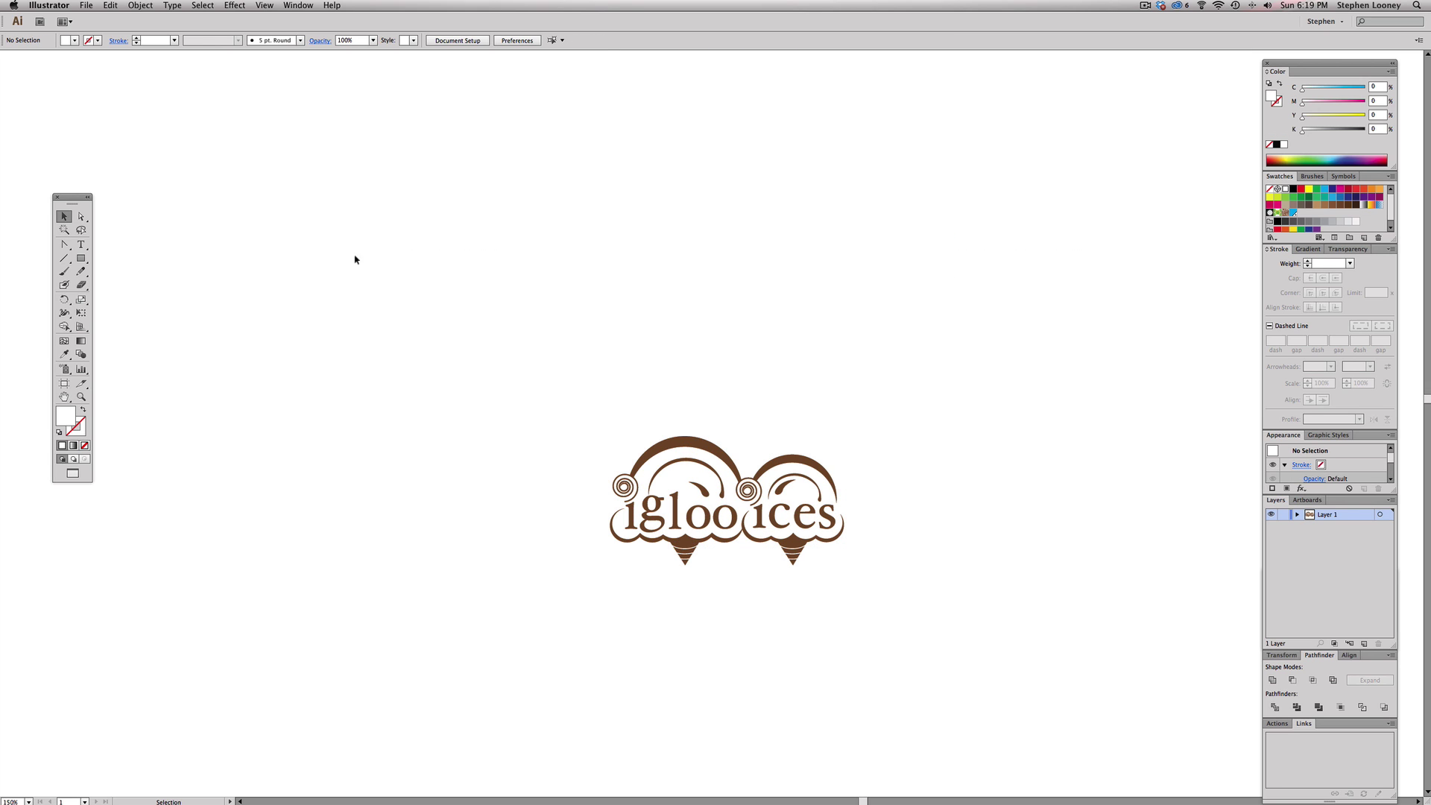
{"action": "left_click_drag", "start_coordinate": [450, 350], "coordinate": [983, 629]}
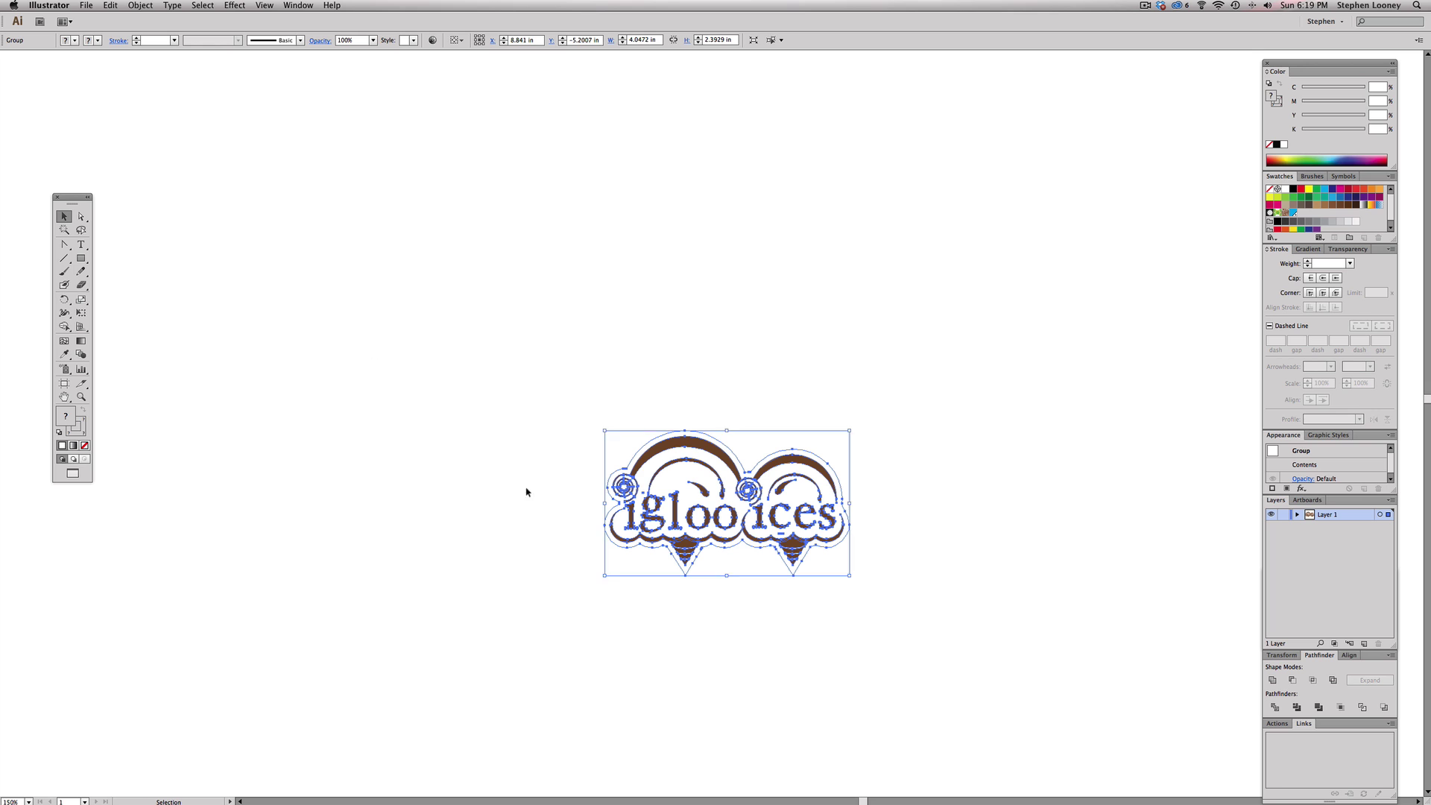
{"action": "key", "text": "super+Tab"}
{"action": "key", "text": "super+Tab"}
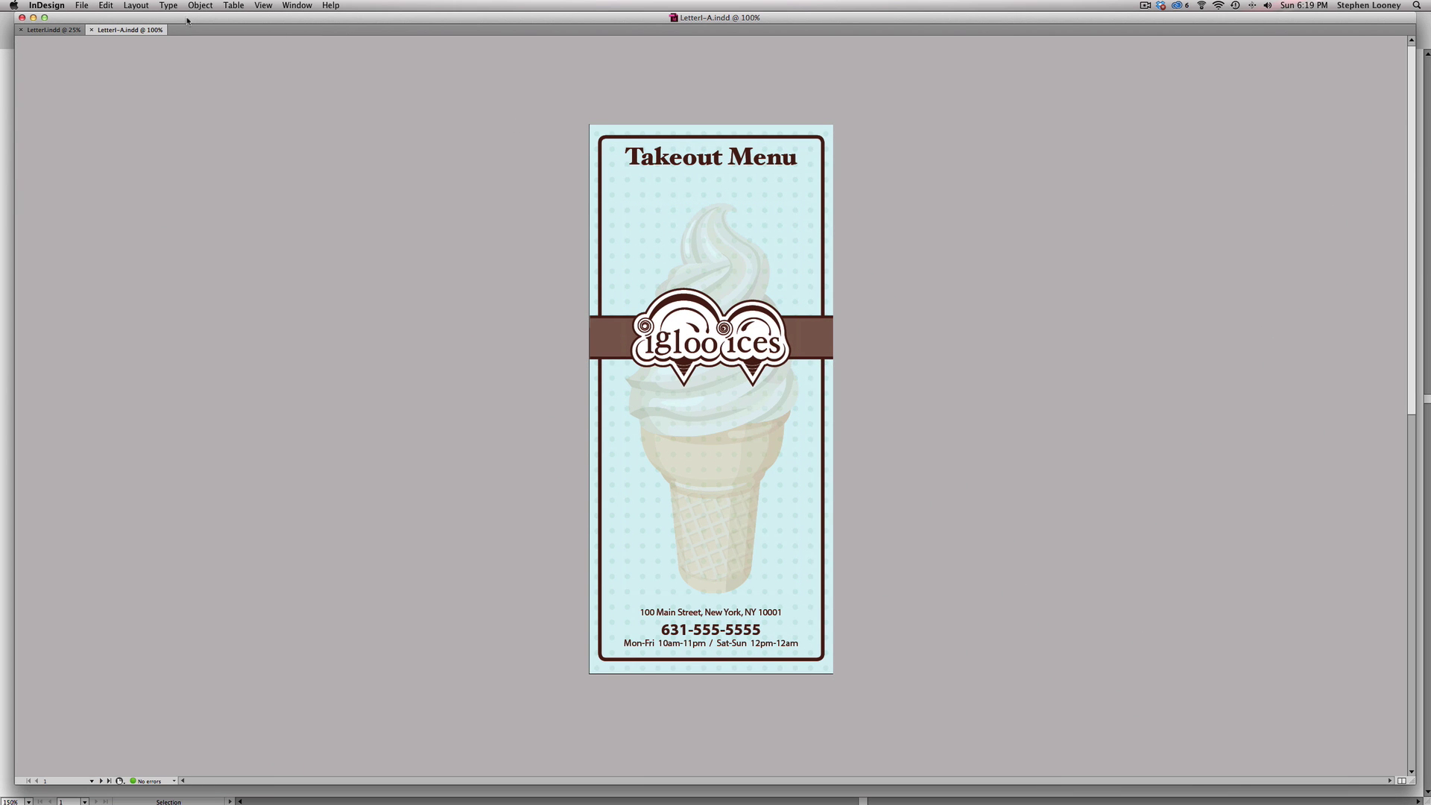
- Start a new document with a 4 in × 9 in page size
{"action": "left_click", "coordinate": [77, 6]}
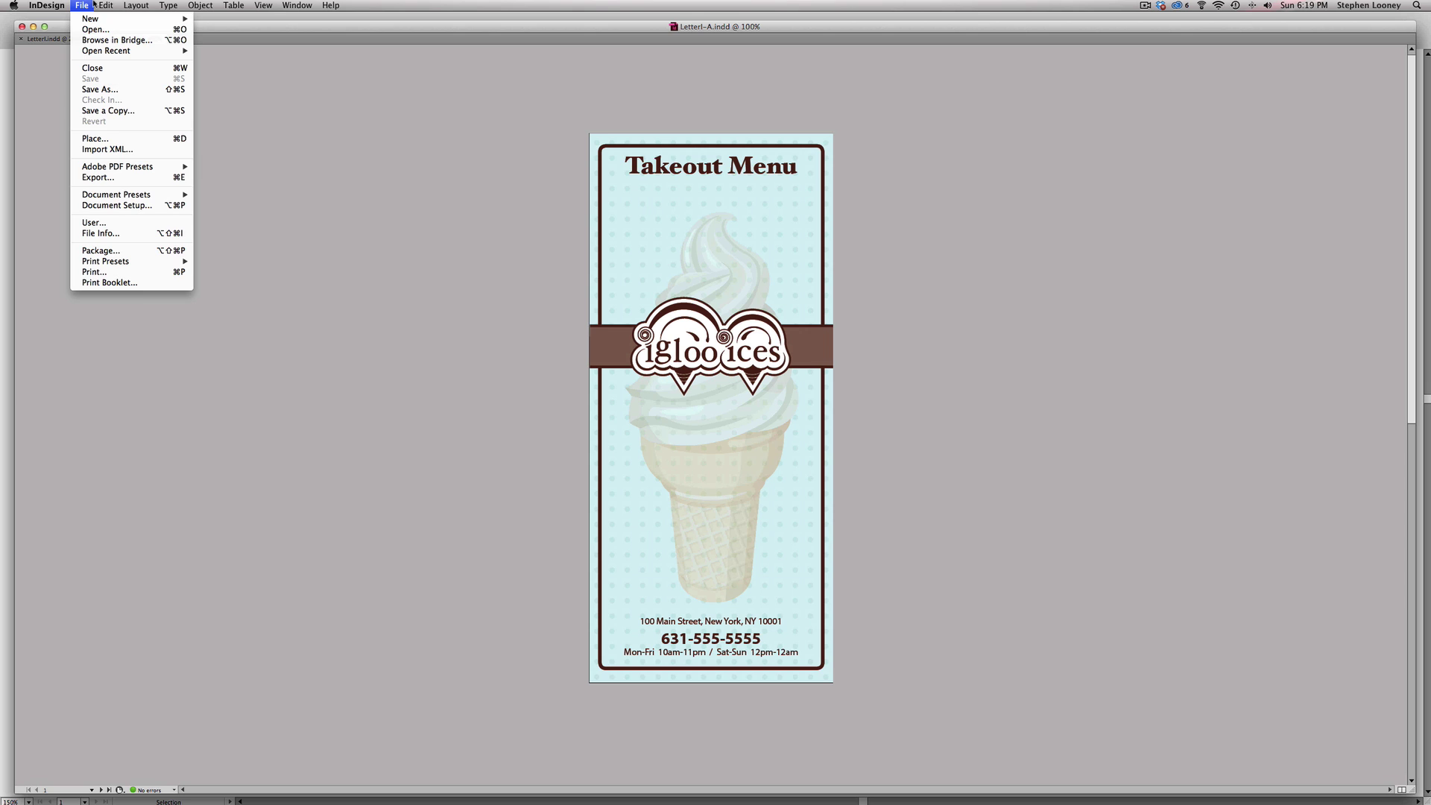
{"action": "mouse_move", "coordinate": [91, 19]}
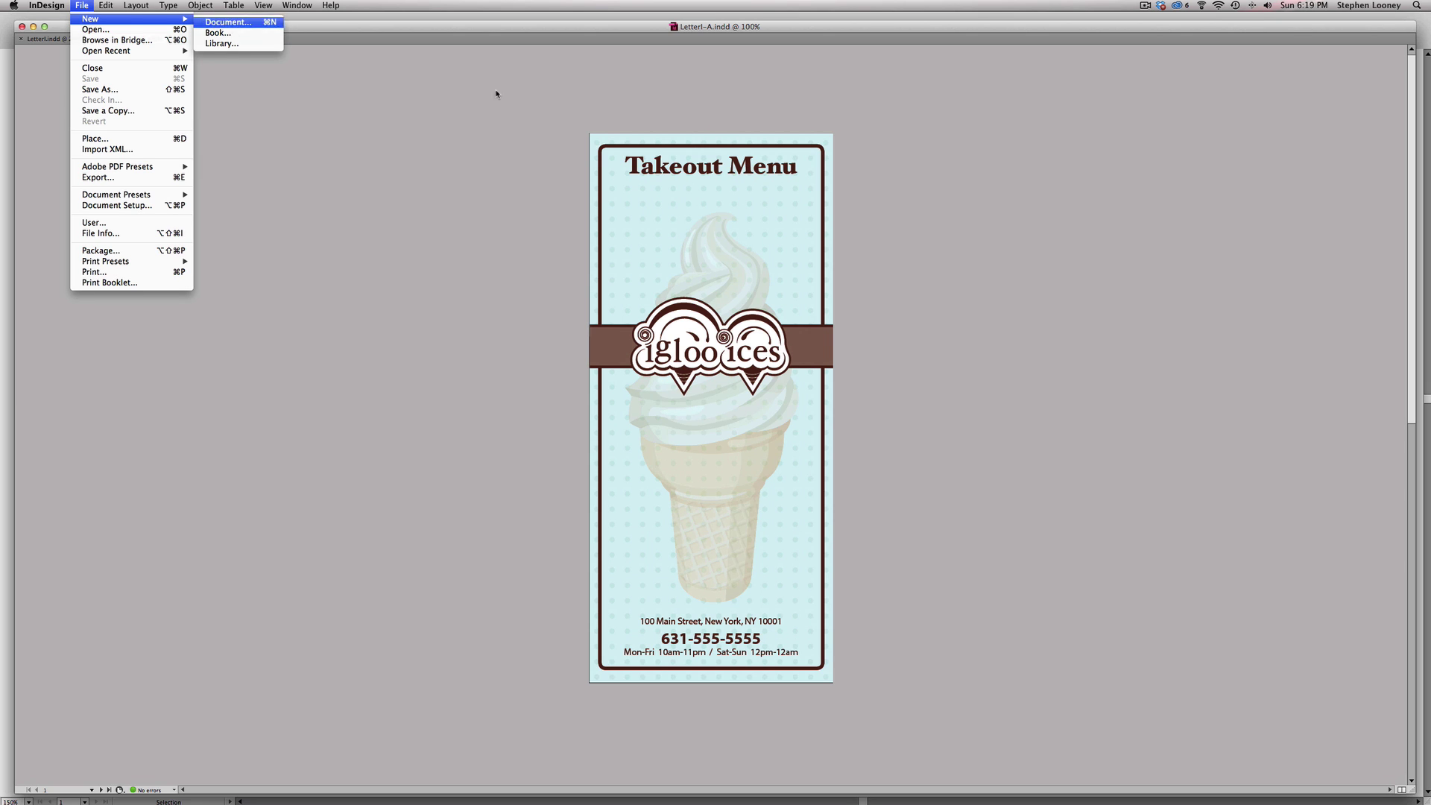
{"action": "key", "text": "Return"}
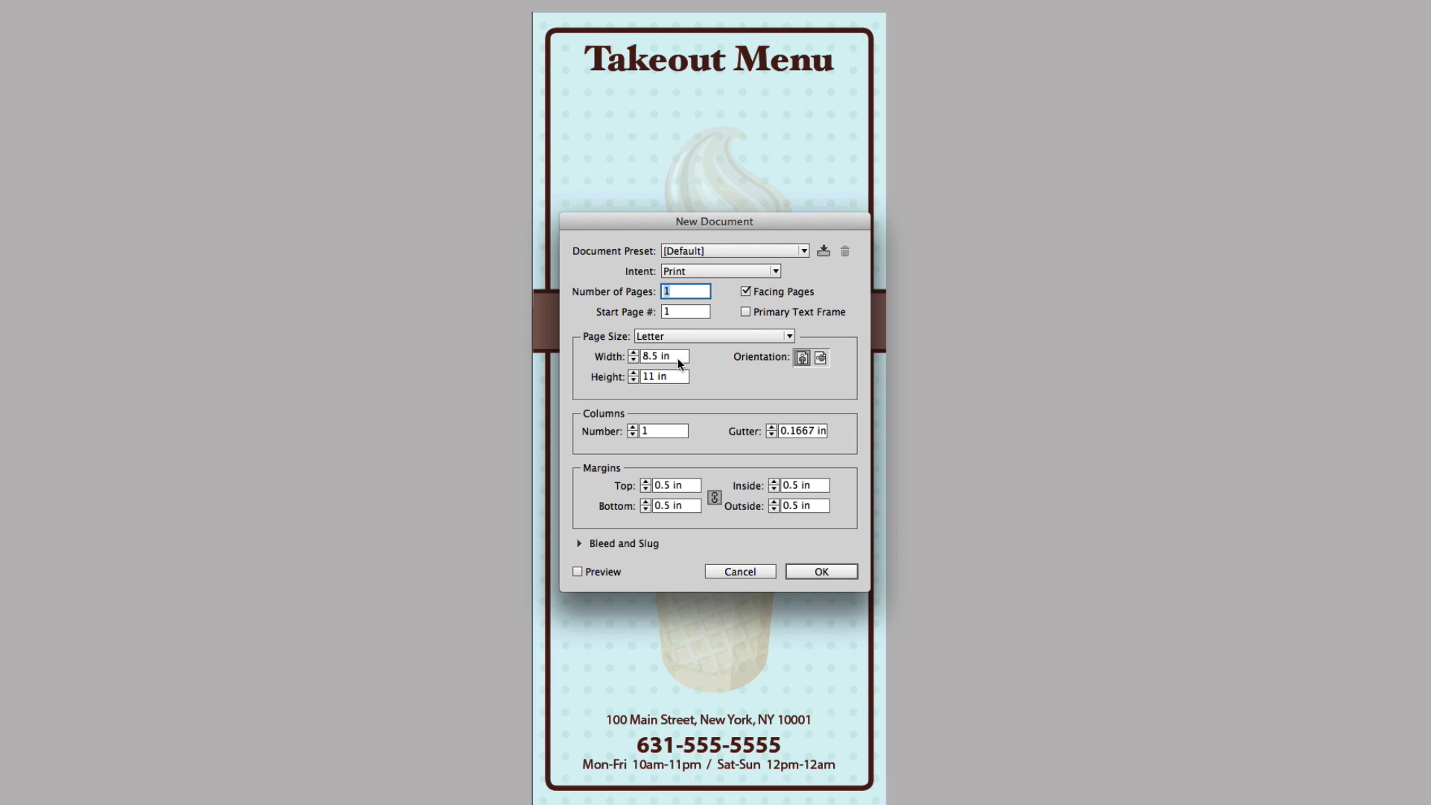
{"action": "left_click", "coordinate": [605, 357]}
{"action": "type", "text": "4"}
{"action": "key", "text": "Tab"}
{"action": "type", "text": "9"}
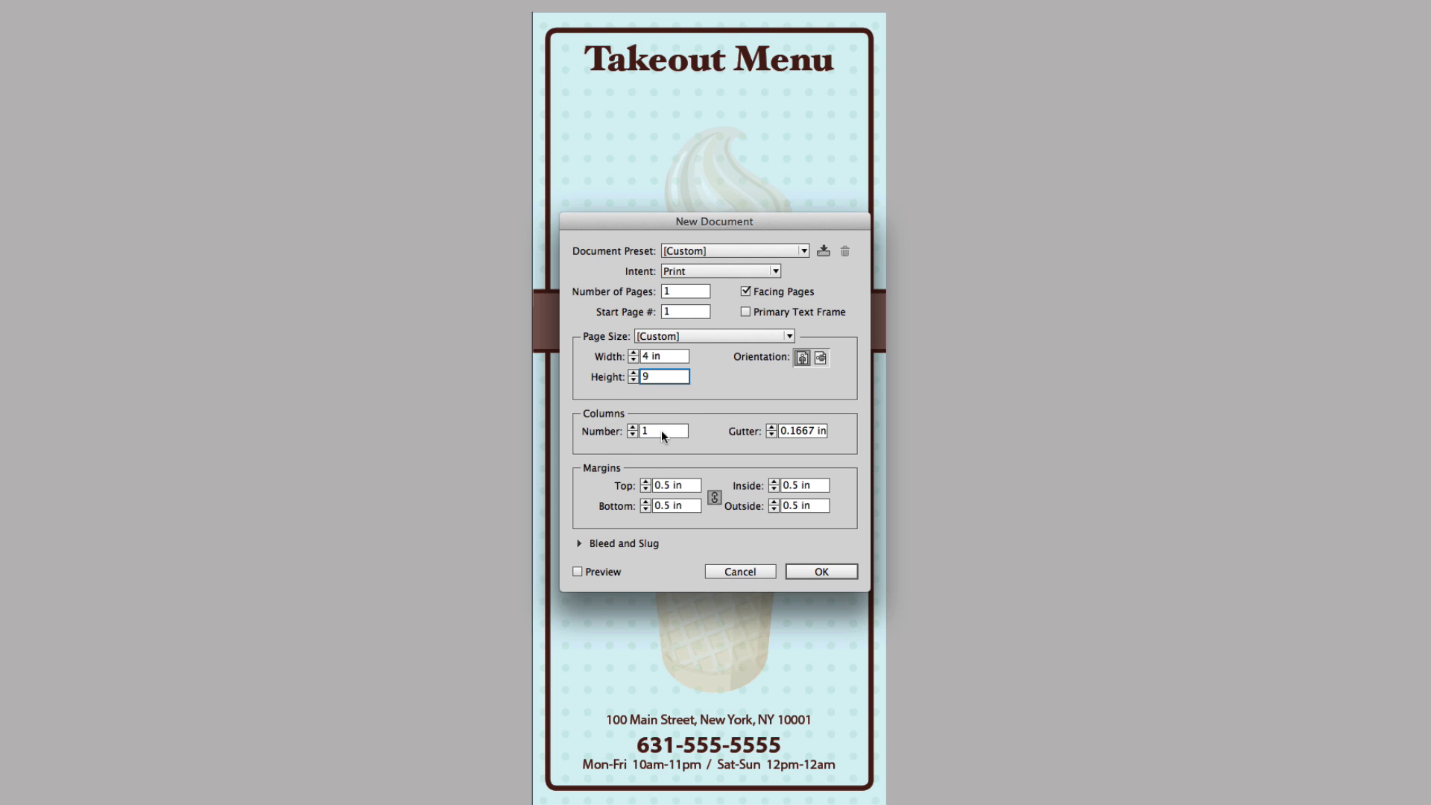
- Reduce the margins and set a 0.125 in bleed on all sides
{"action": "left_click", "coordinate": [643, 489]}
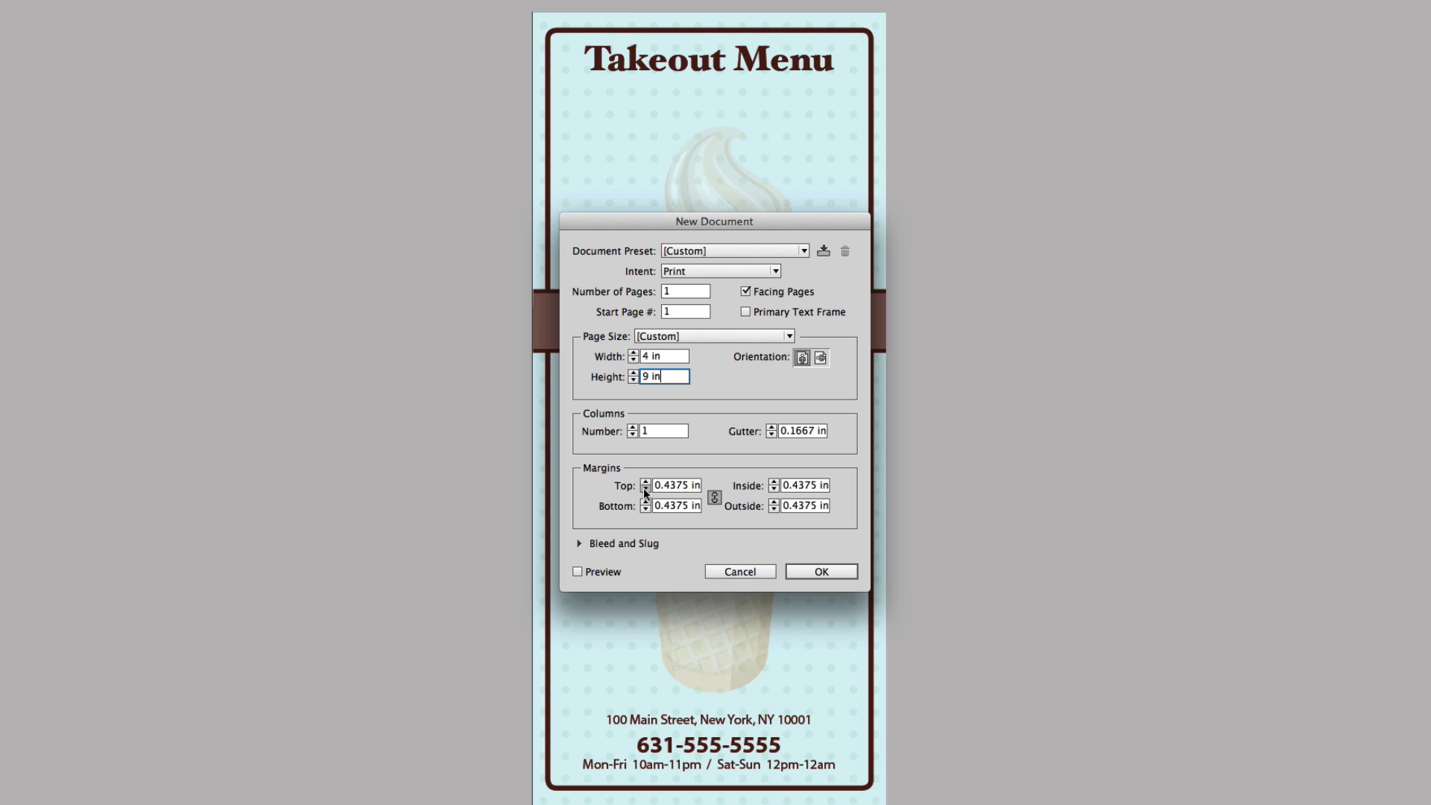
{"action": "left_click", "coordinate": [643, 489]}
{"action": "left_click", "coordinate": [643, 489]}
{"action": "left_click", "coordinate": [643, 488]}
{"action": "left_click", "coordinate": [643, 489]}
{"action": "left_click", "coordinate": [643, 489]}
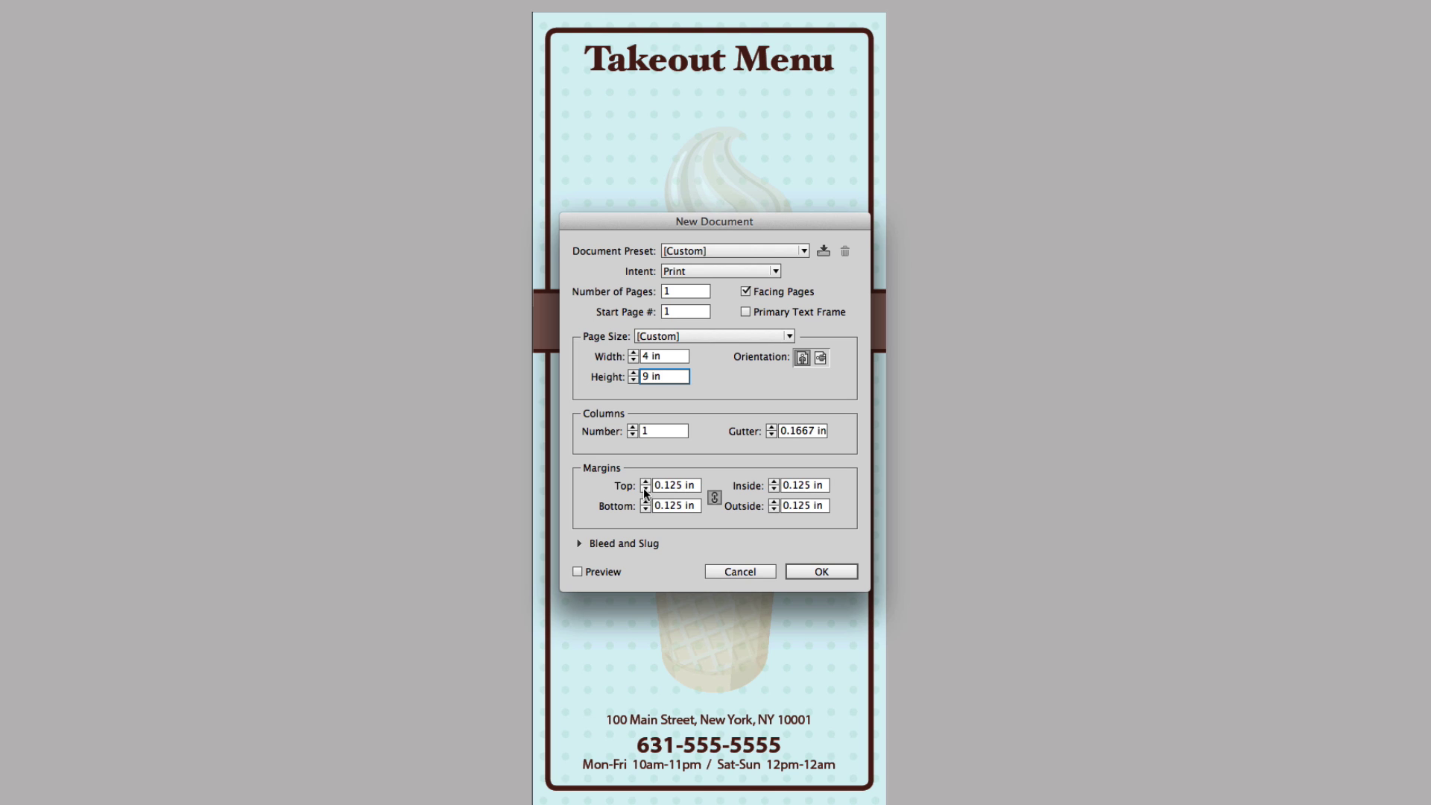
{"action": "left_click", "coordinate": [596, 544]}
{"action": "left_click", "coordinate": [630, 580]}
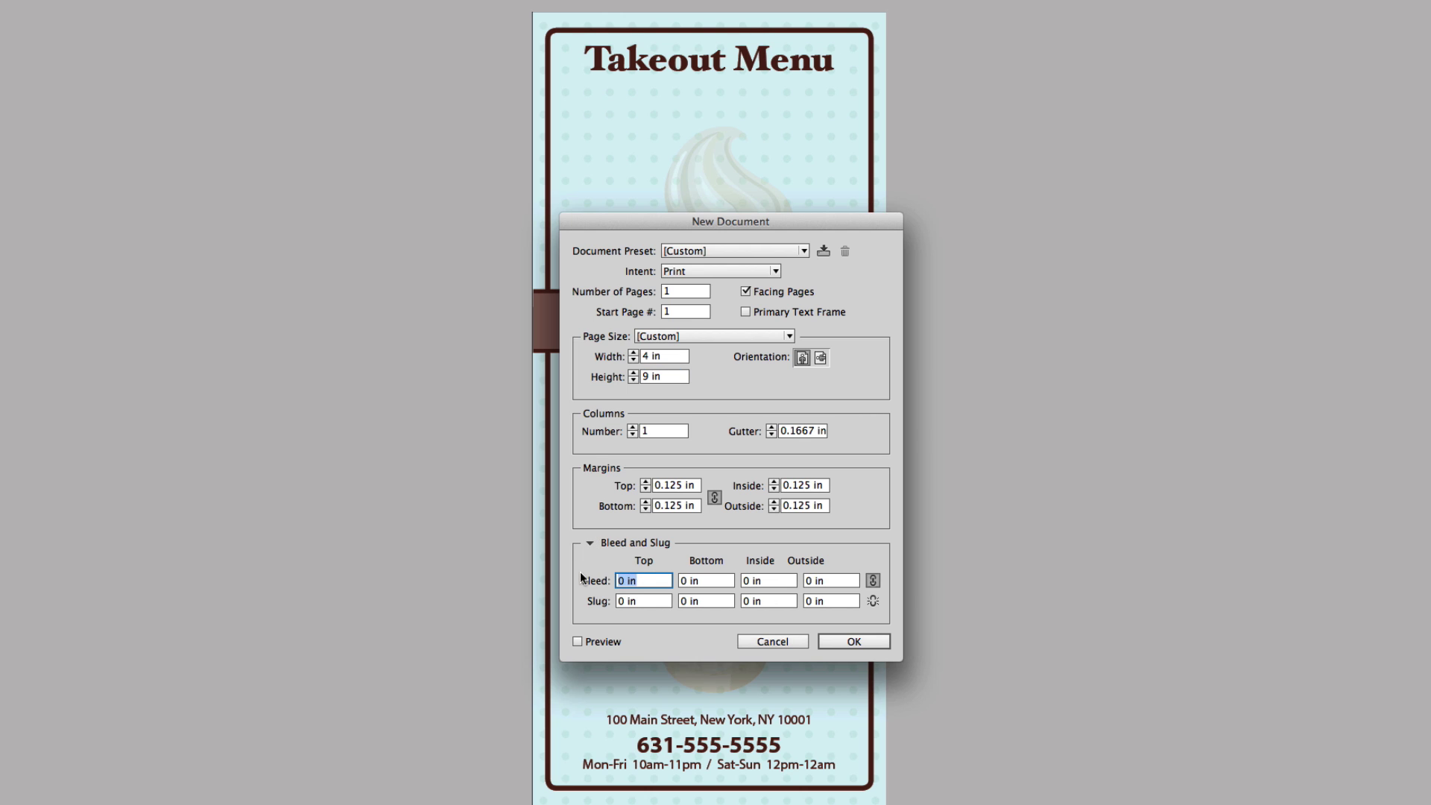
{"action": "type", "text": "0.125"}
{"action": "key", "text": "Tab"}
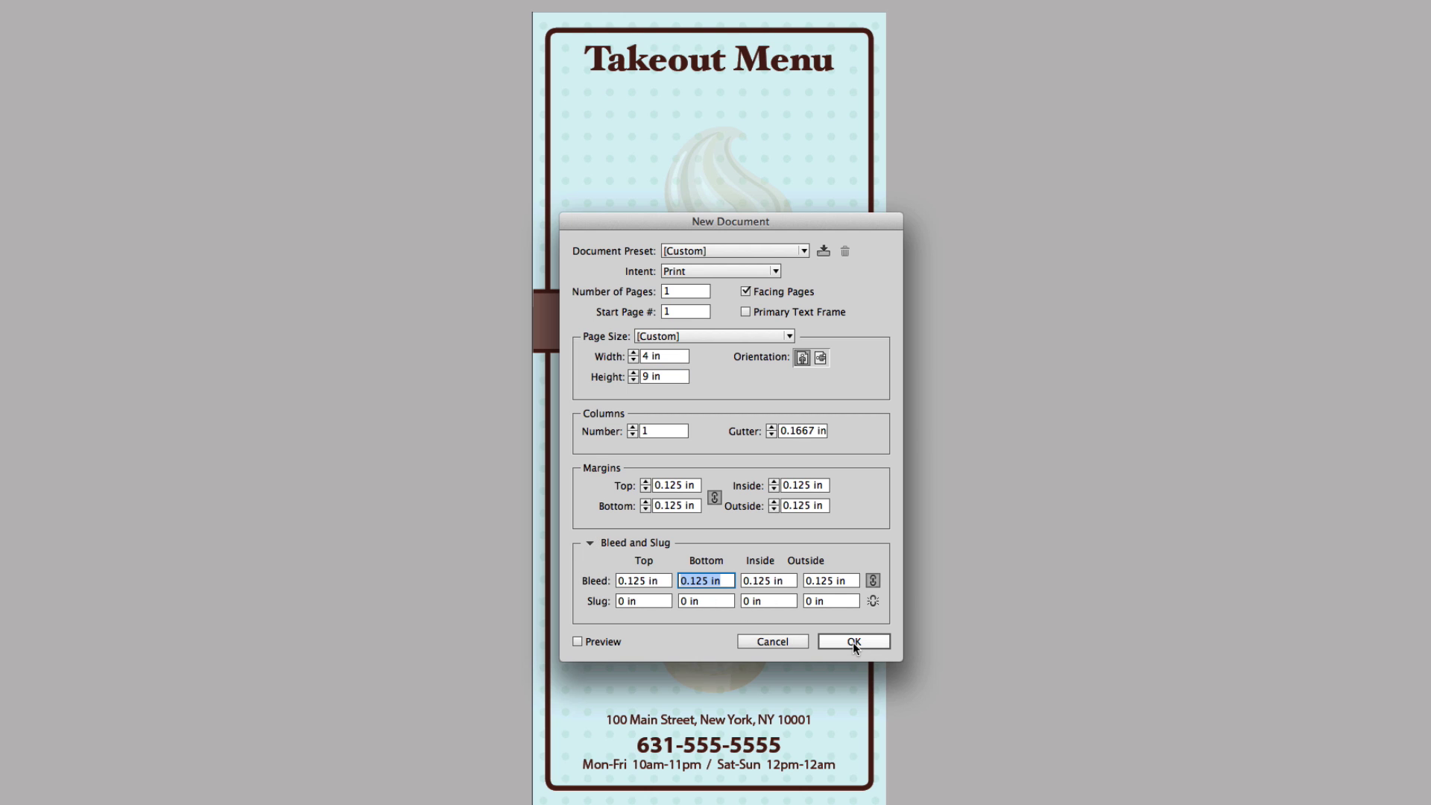
- Turn off Facing Pages, set 2 pages, and create the document
{"action": "left_click", "coordinate": [744, 292]}
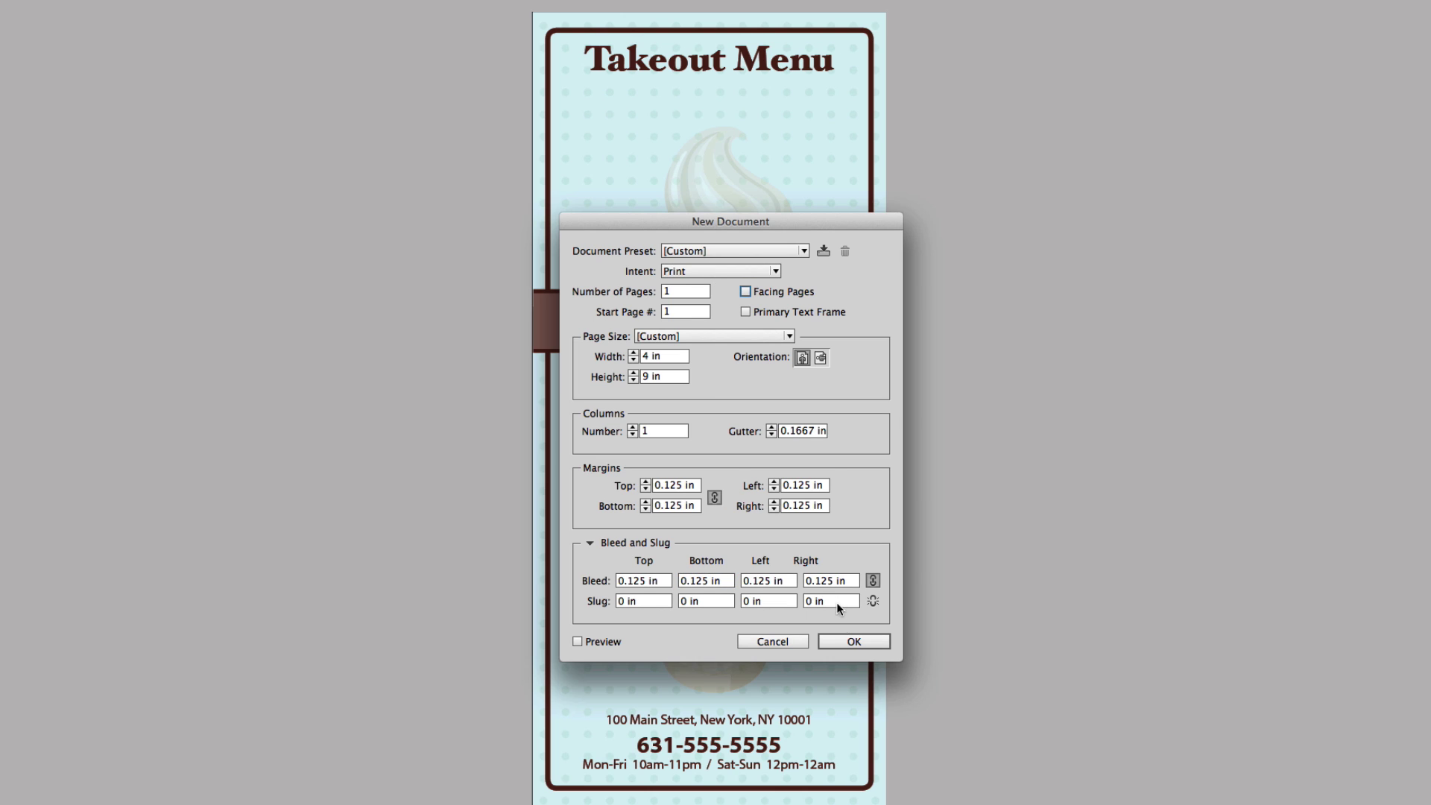
{"action": "double_click", "coordinate": [687, 292]}
{"action": "type", "text": "2"}
{"action": "left_click", "coordinate": [874, 643]}
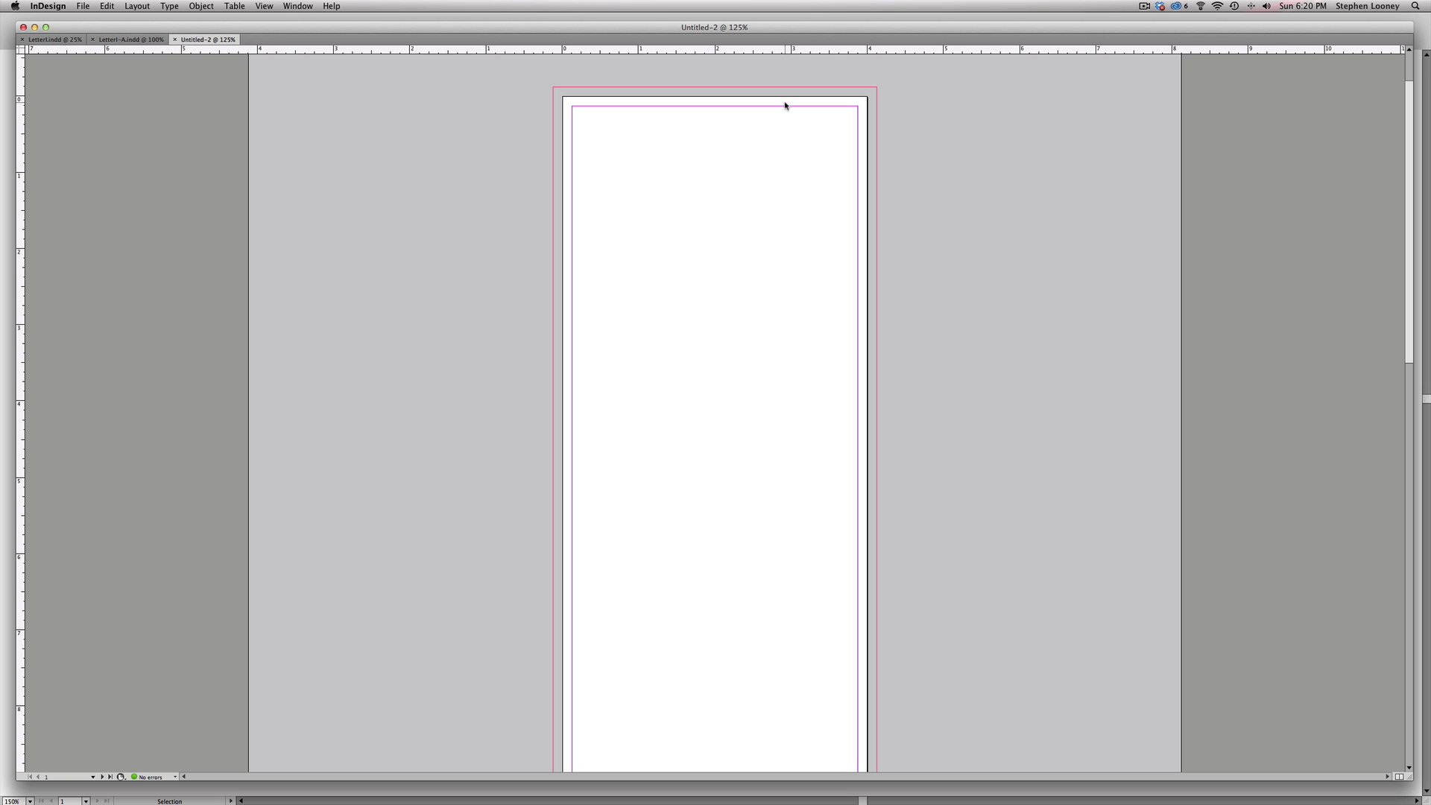
- Bring back the hidden tools and panels and review the Workspace menu without changing it
{"action": "key", "text": "Tab"}
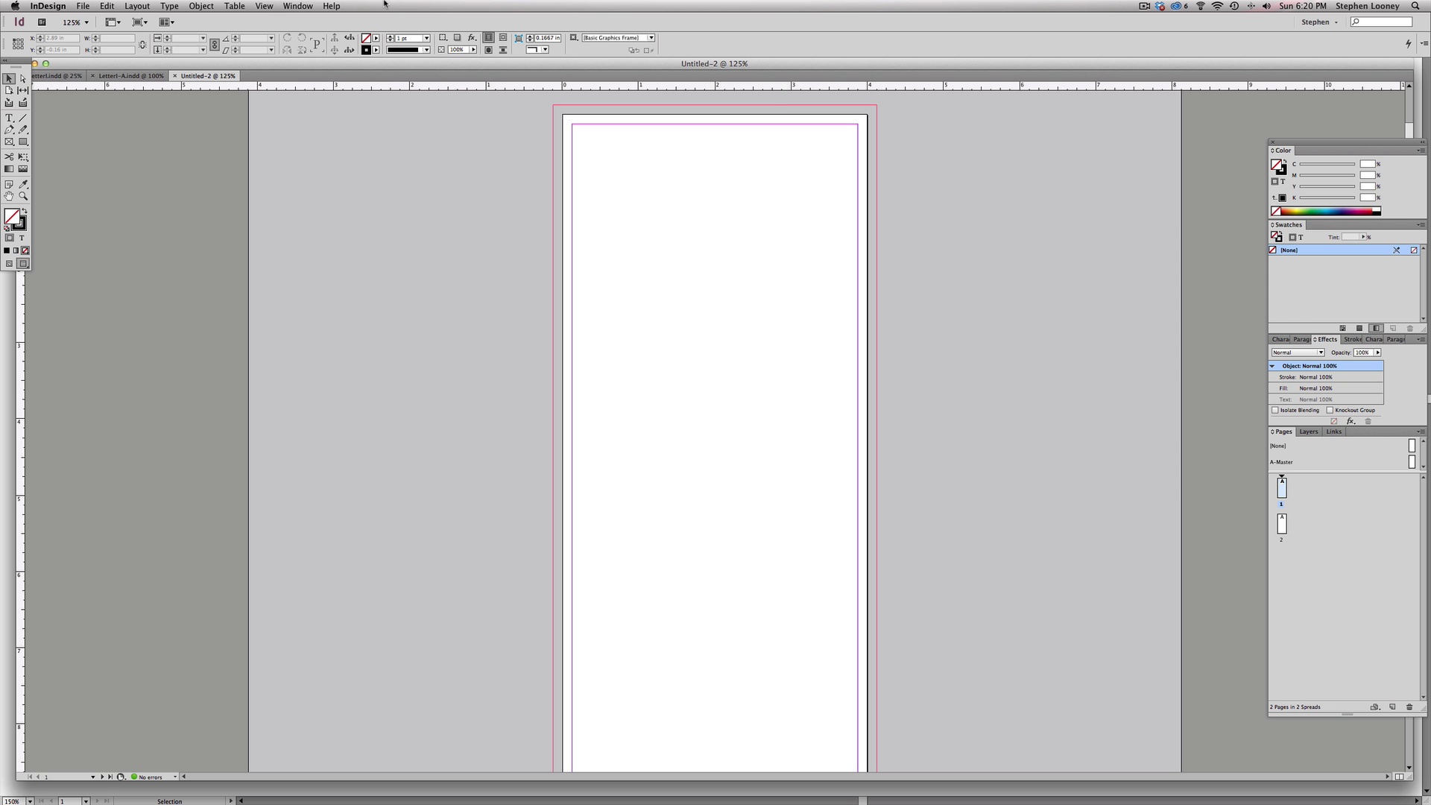
{"action": "left_click", "coordinate": [297, 6]}
{"action": "mouse_move", "coordinate": [312, 33]}
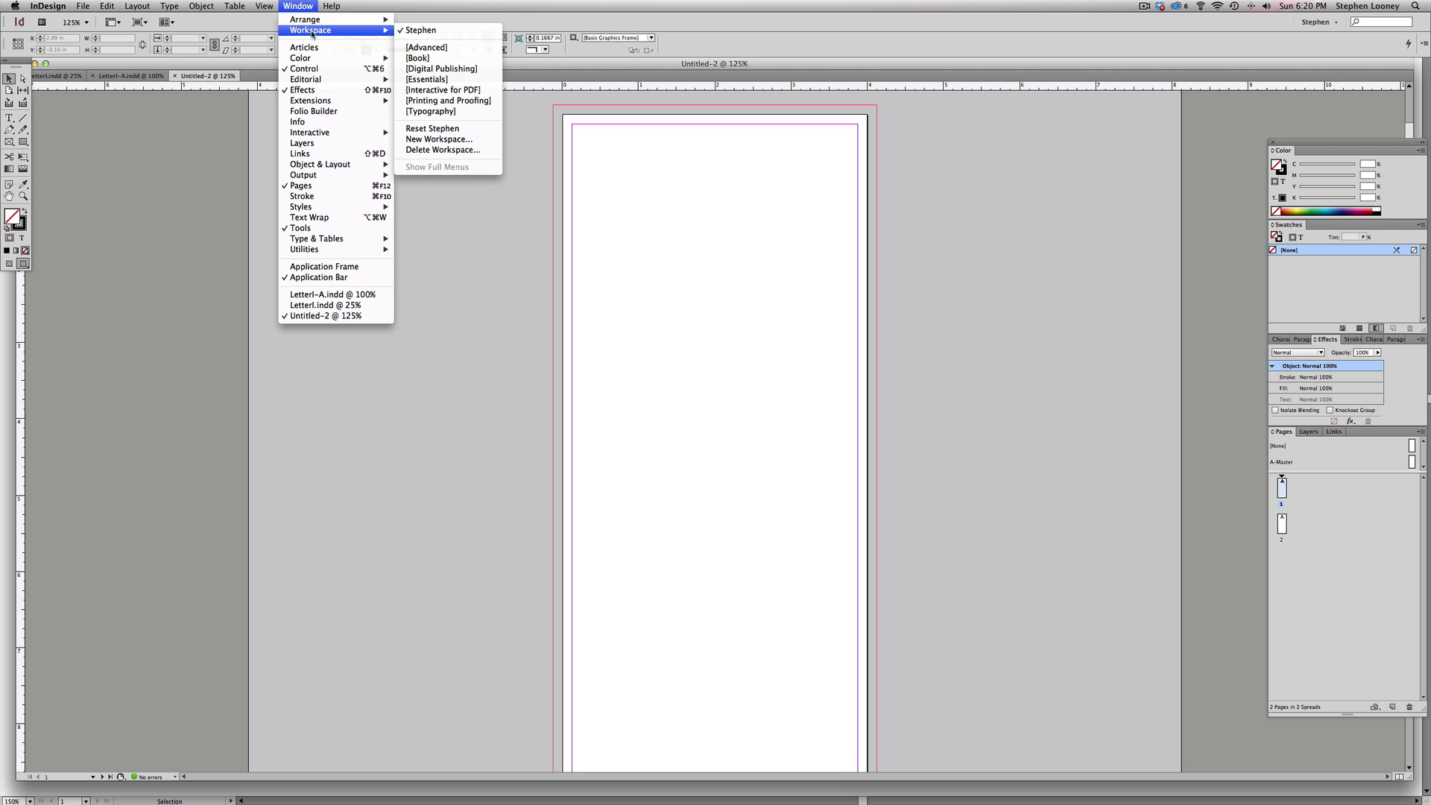
{"action": "left_click", "coordinate": [419, 30]}
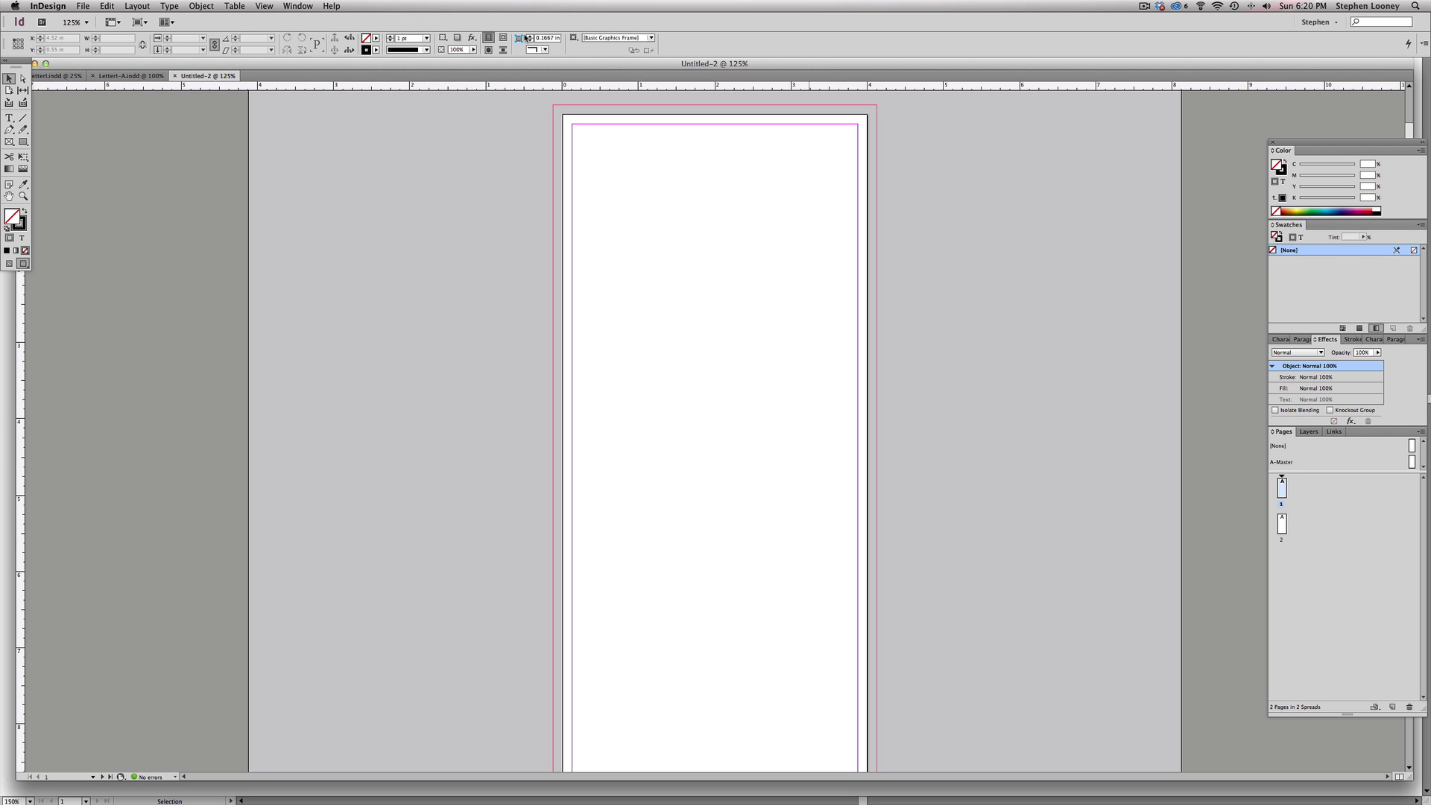
{"action": "left_click", "coordinate": [309, 6]}
{"action": "mouse_move", "coordinate": [321, 30]}
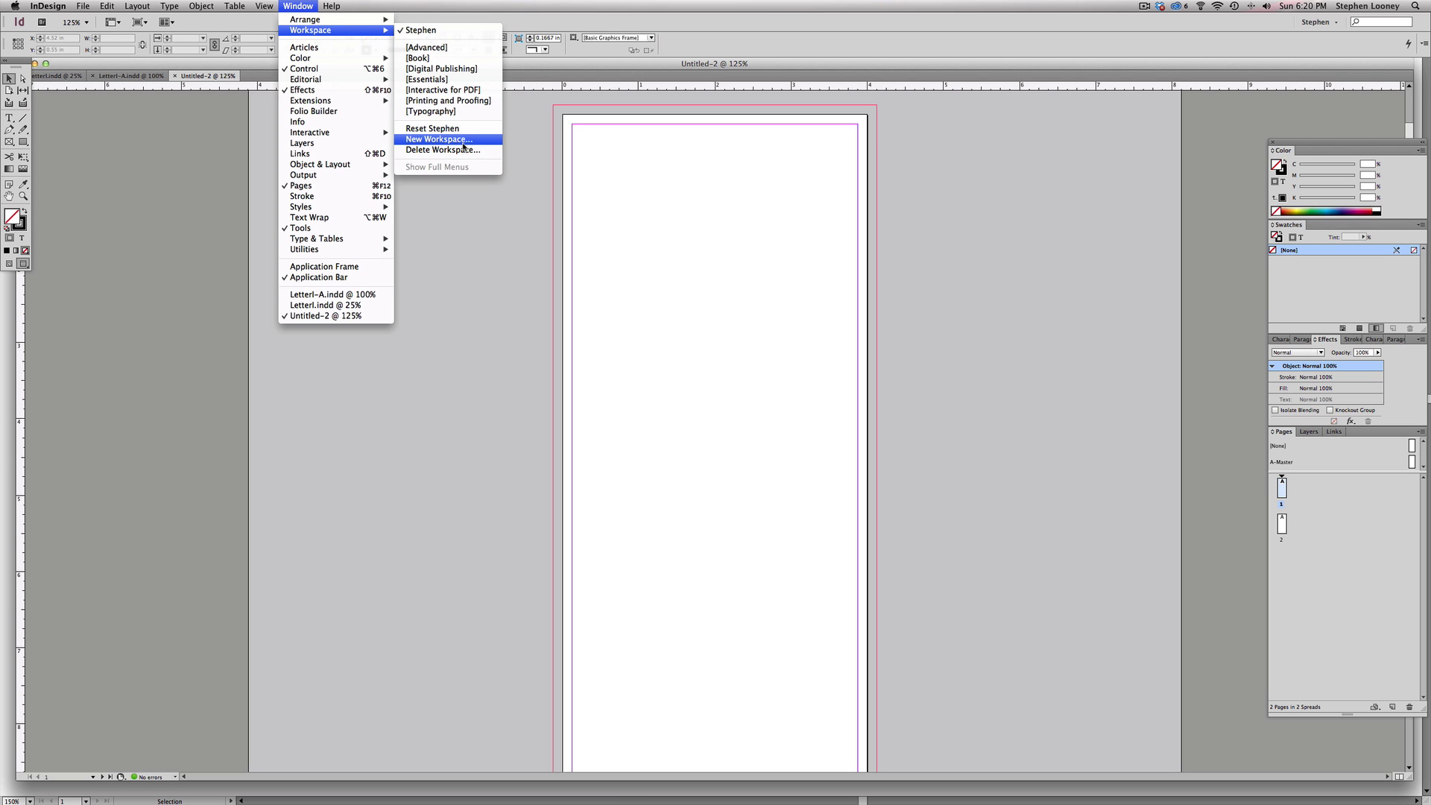
{"action": "left_click", "coordinate": [1216, 192]}
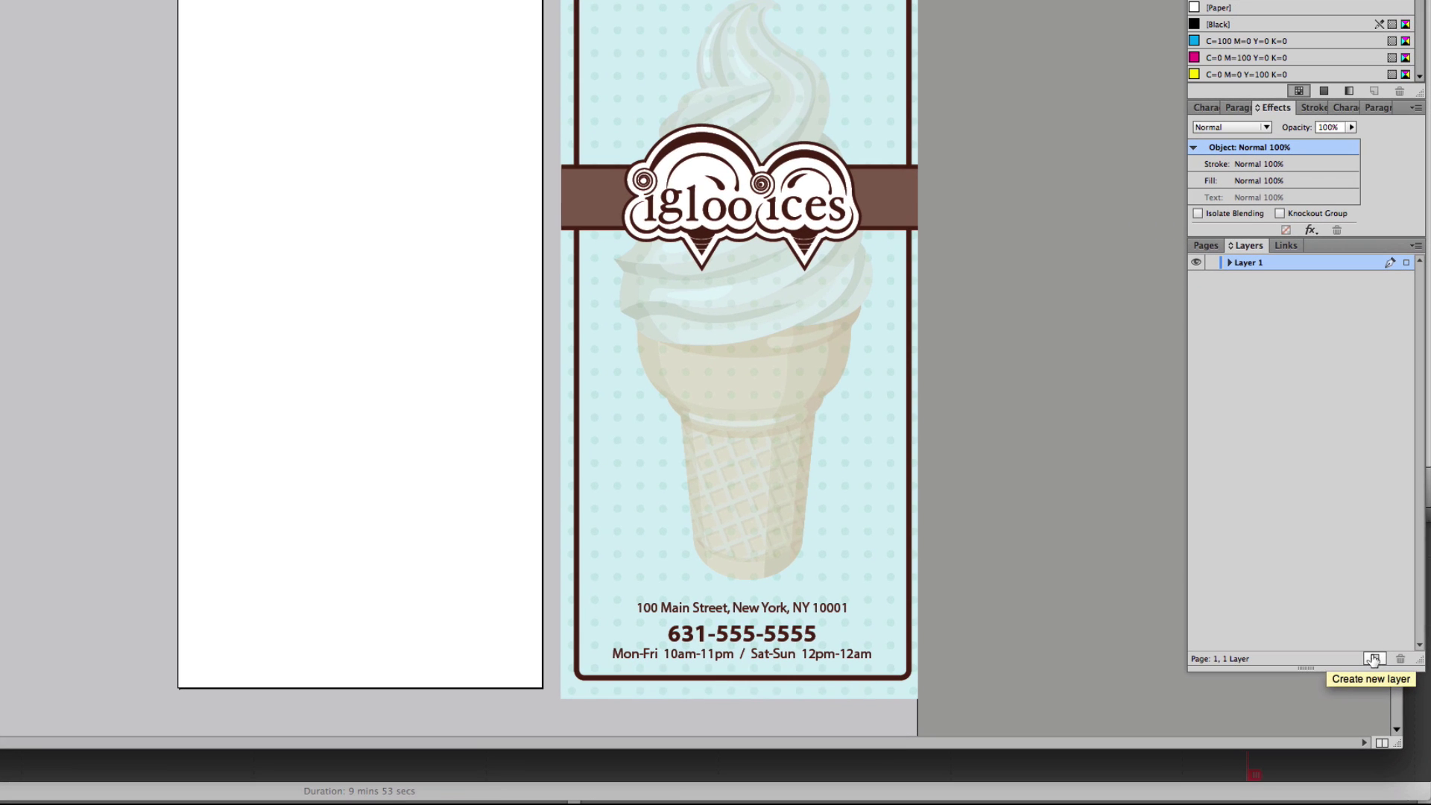
- Add Layer 2 and rename Layer 1 to 'Background'
{"action": "left_click", "coordinate": [1373, 659]}
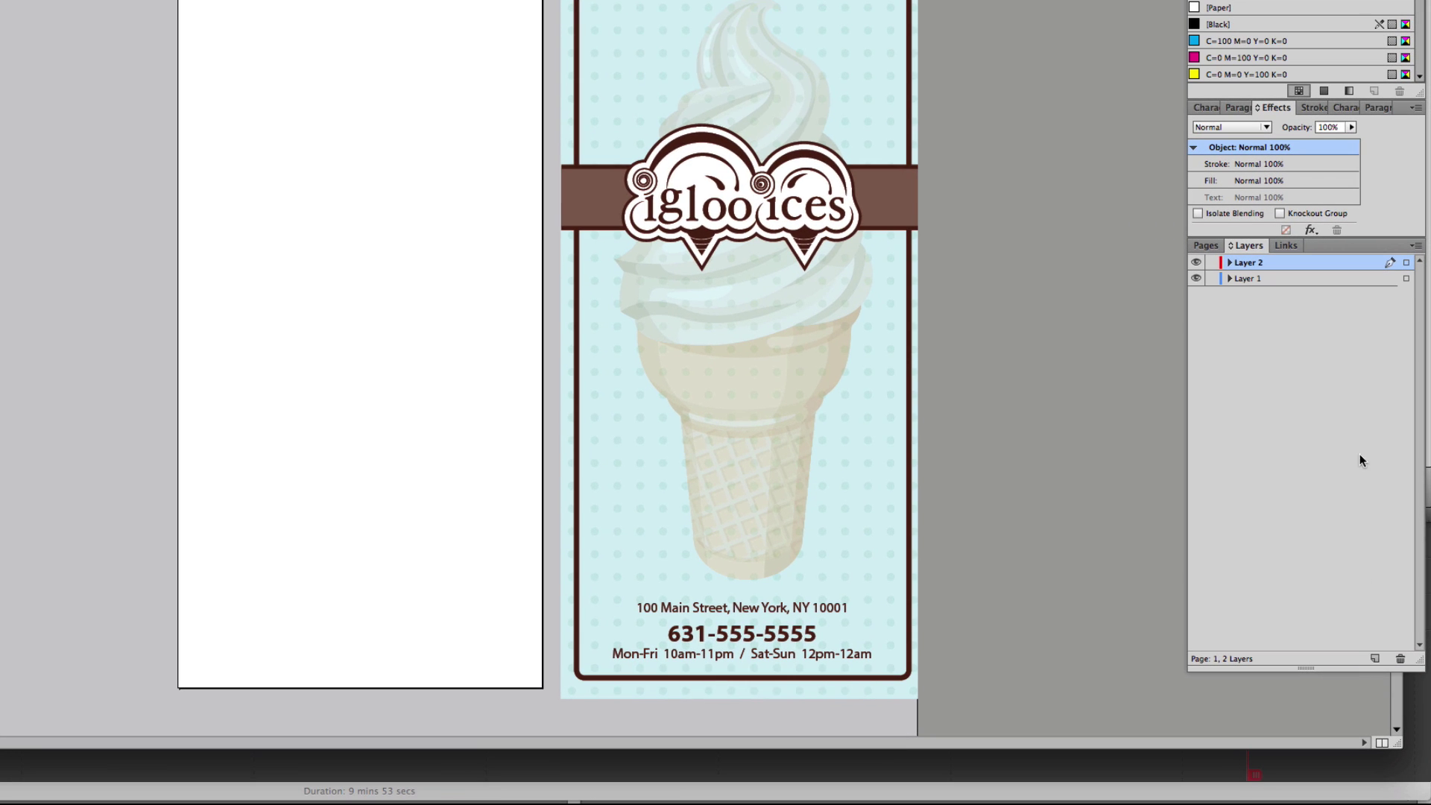
{"action": "double_click", "coordinate": [1261, 279]}
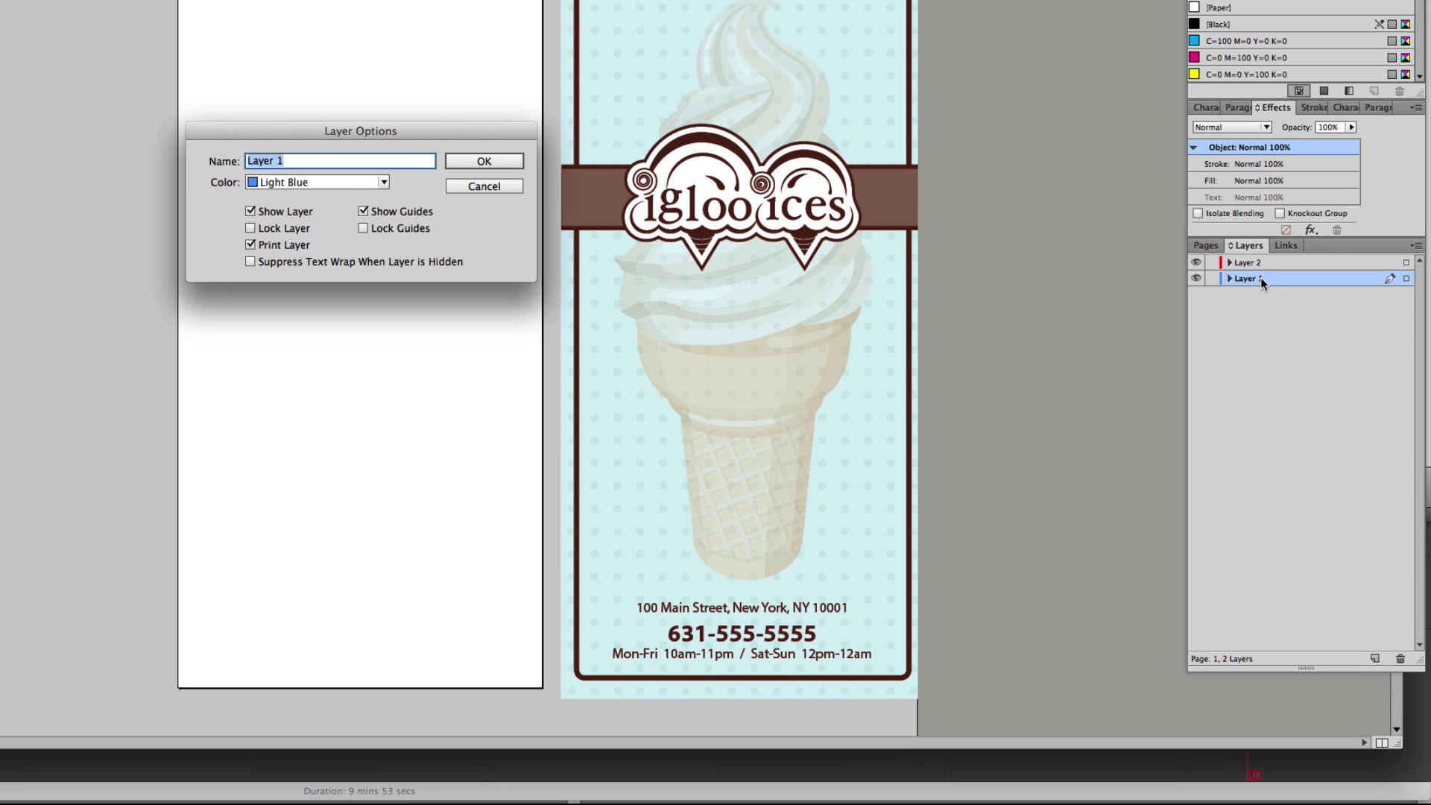
{"action": "type", "text": "Background"}
{"action": "key", "text": "Return"}
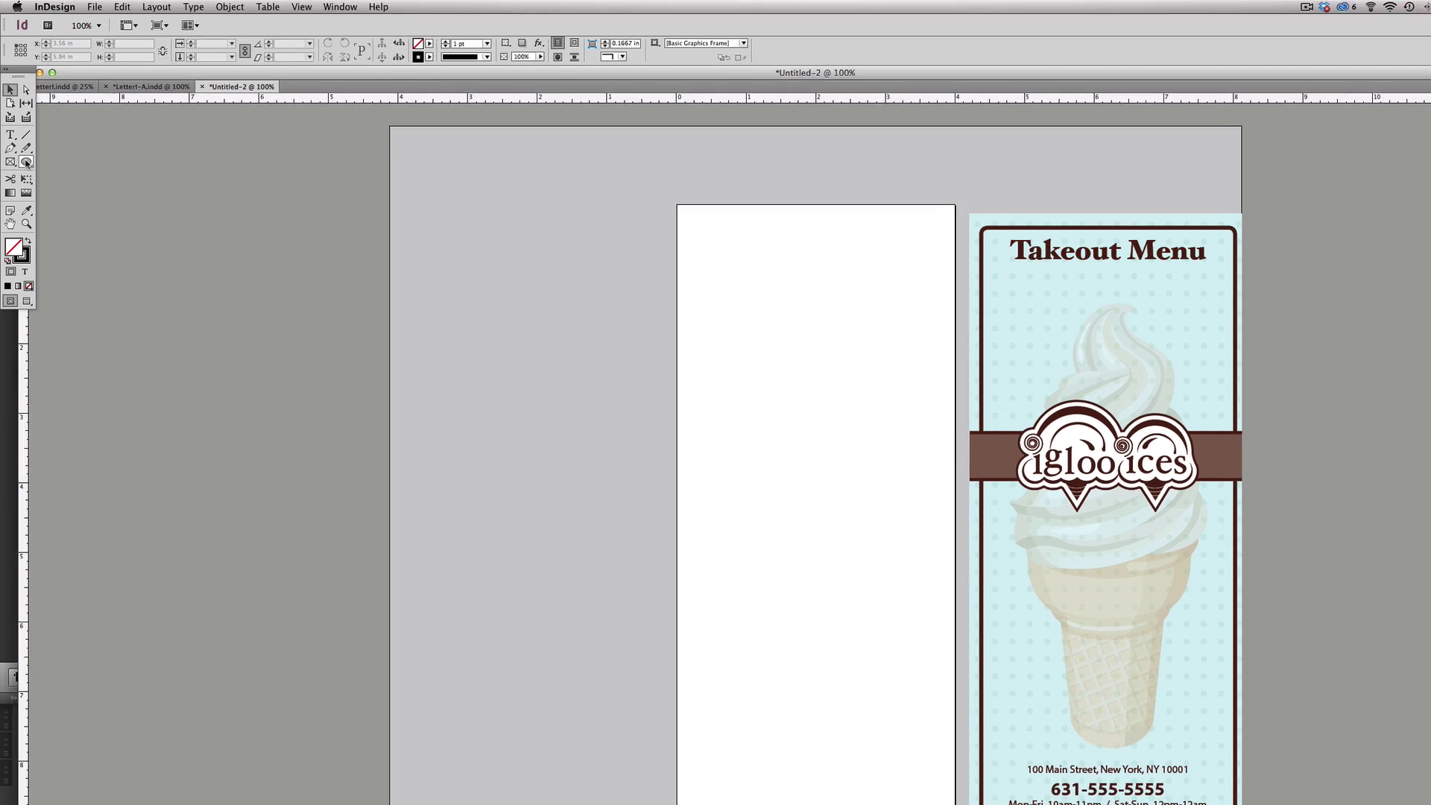
- Draw a rectangle frame covering the whole left page and set its stroke to None
{"action": "left_click_drag", "start_coordinate": [26, 162], "coordinate": [78, 164]}
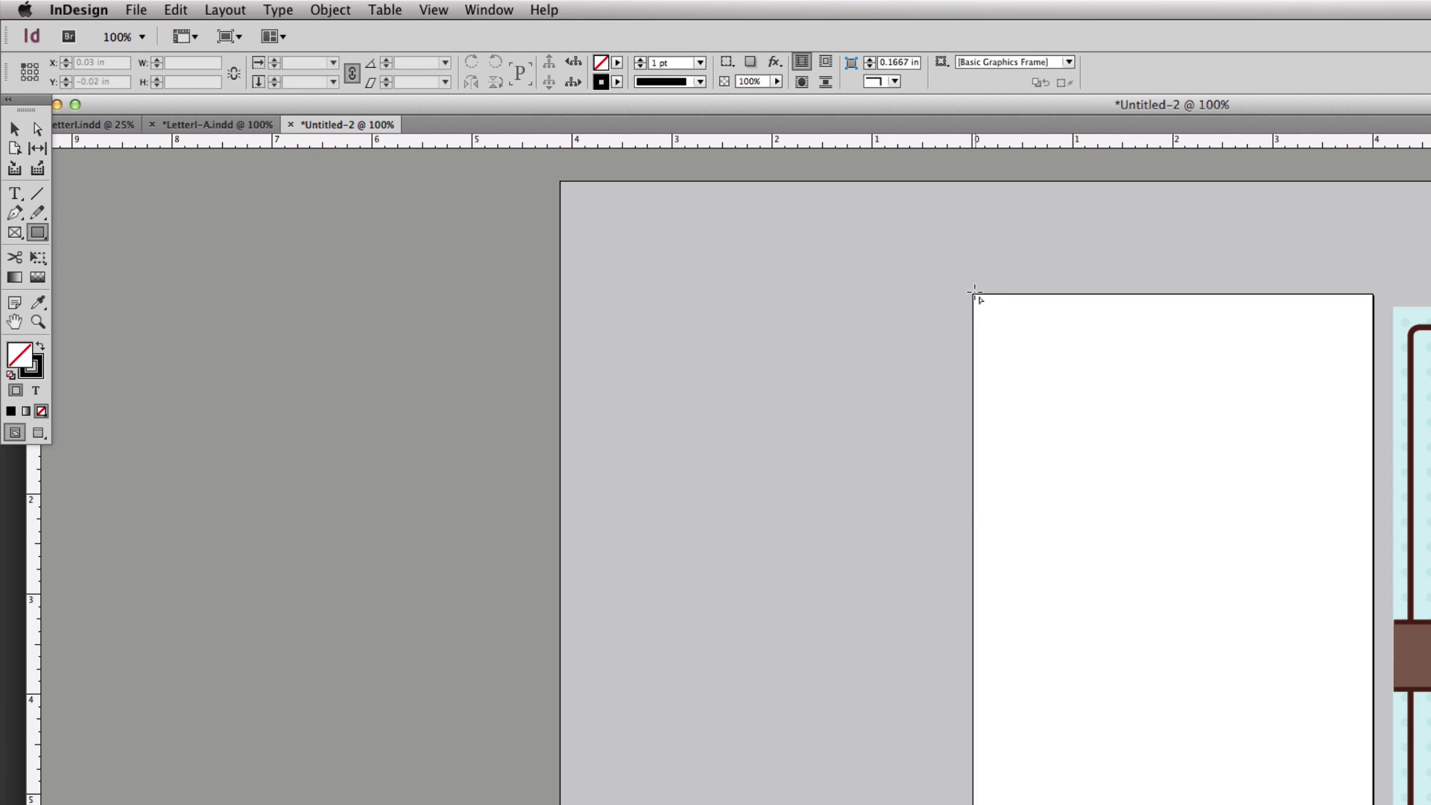
{"action": "left_click", "coordinate": [1254, 482]}
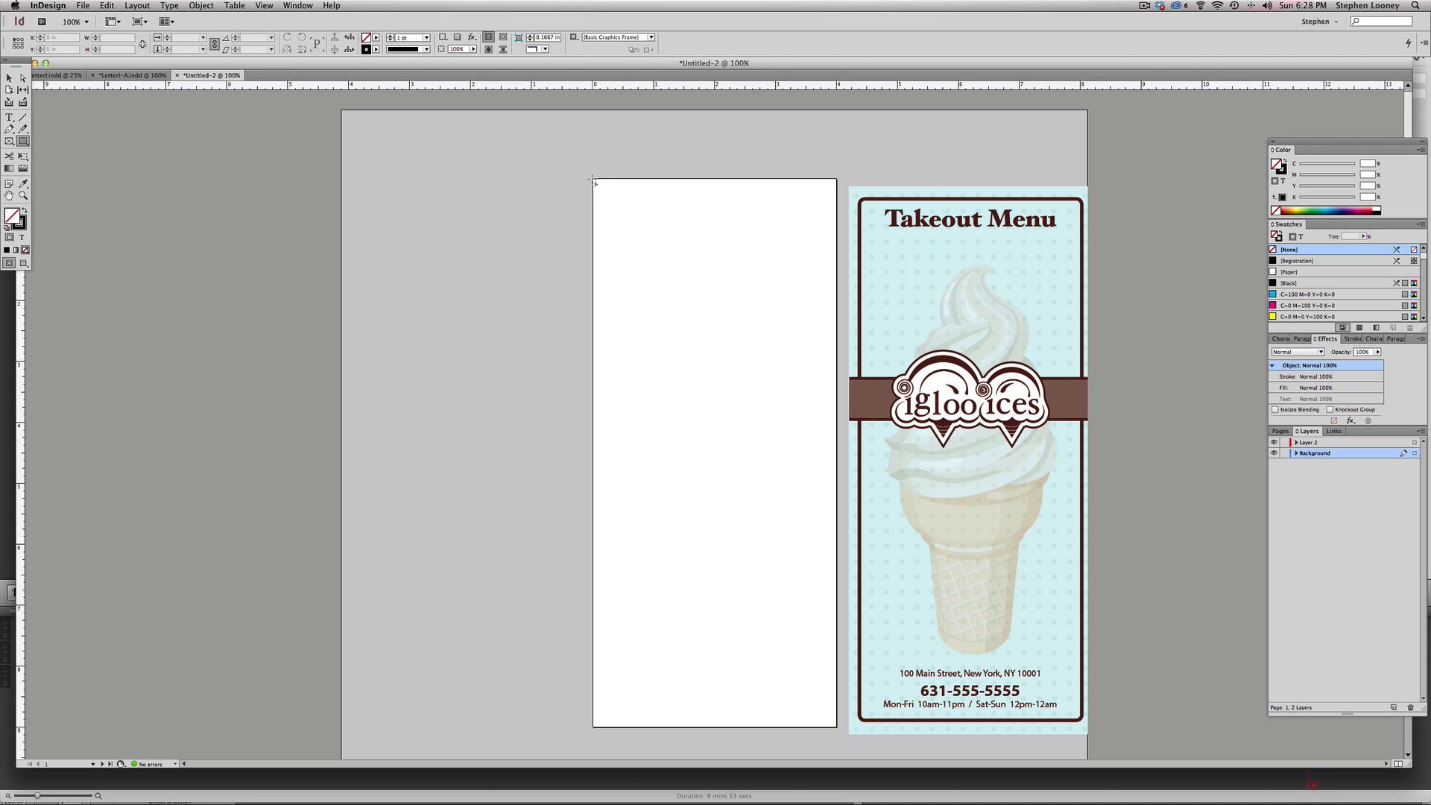
{"action": "left_click_drag", "start_coordinate": [592, 180], "coordinate": [836, 727]}
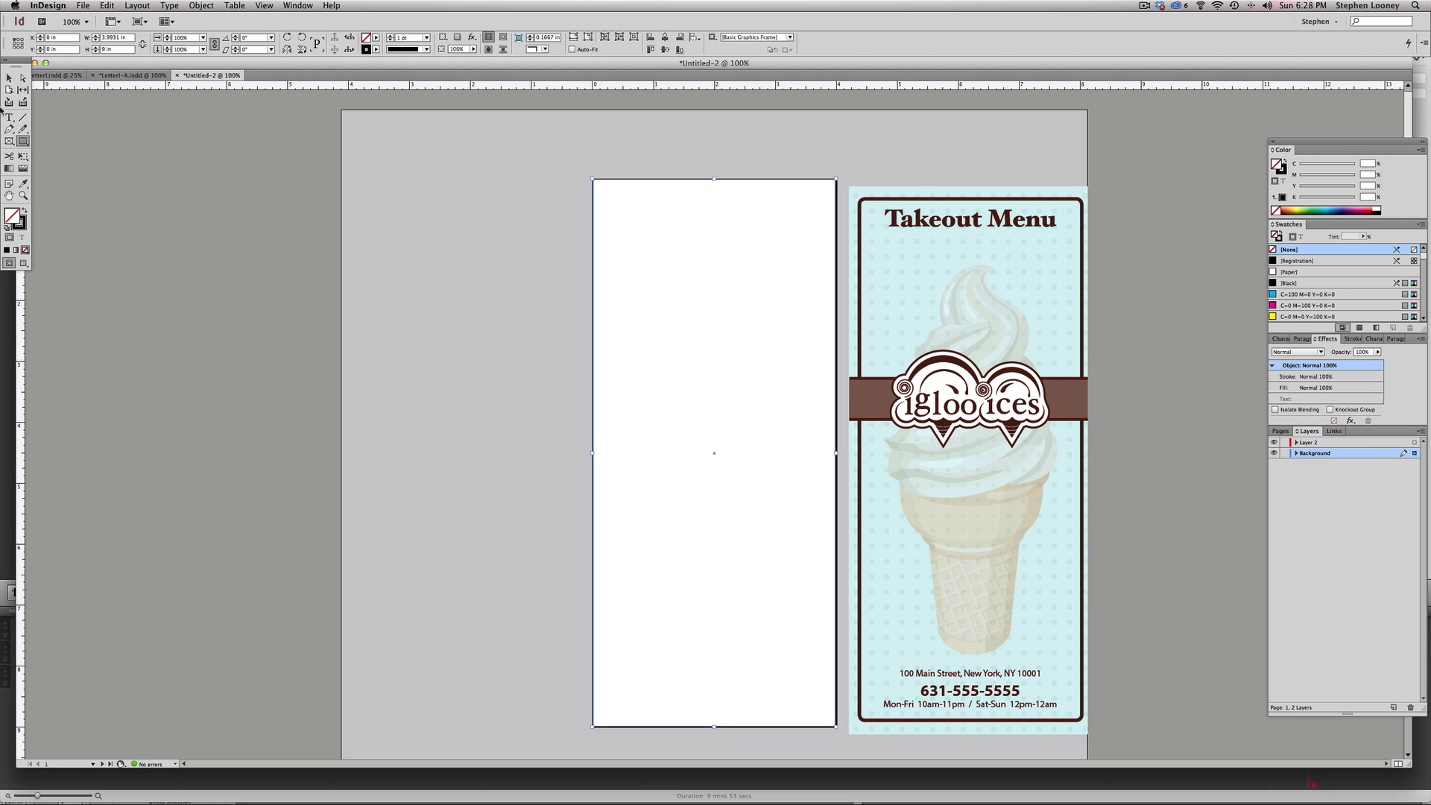
{"action": "left_click", "coordinate": [21, 223]}
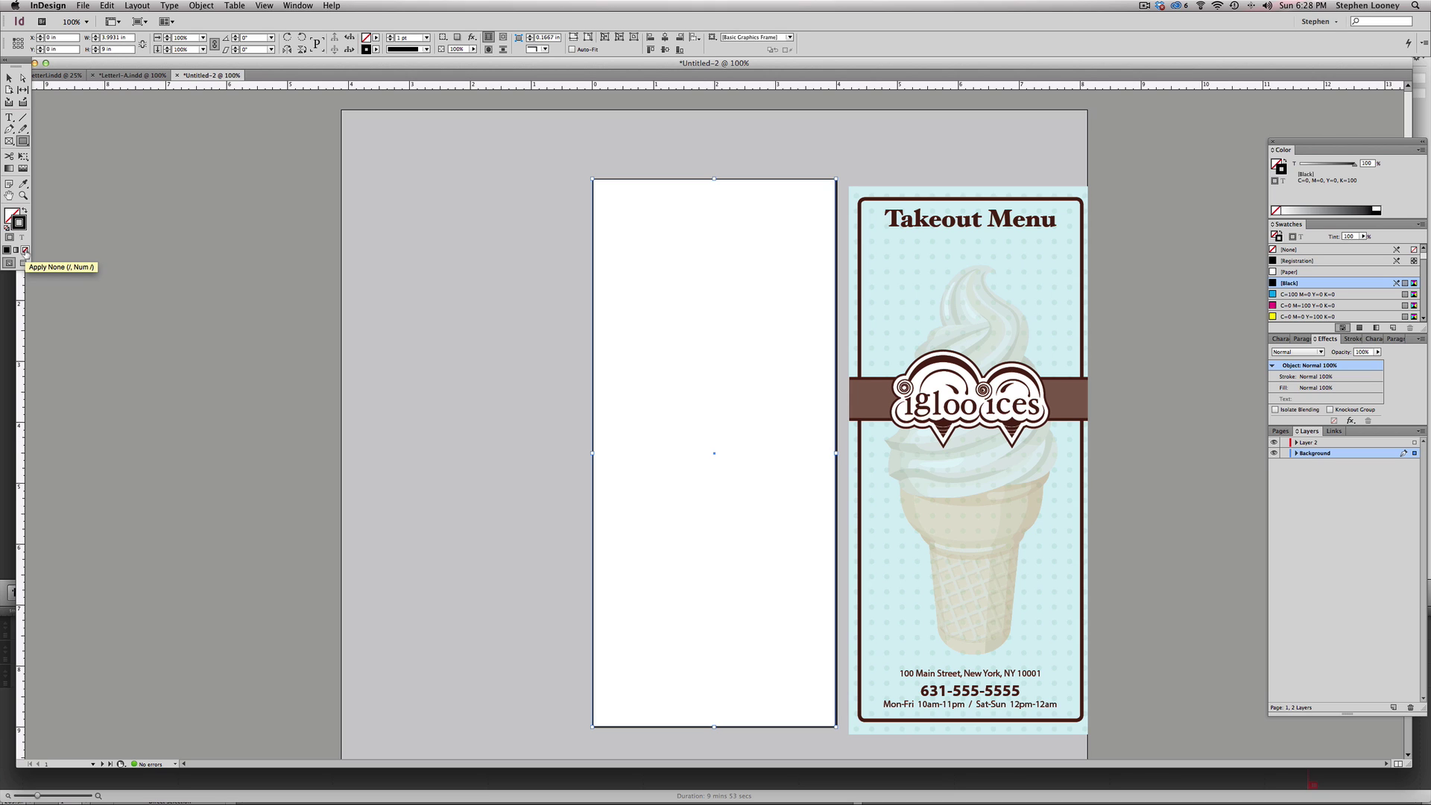
{"action": "left_click", "coordinate": [25, 252]}
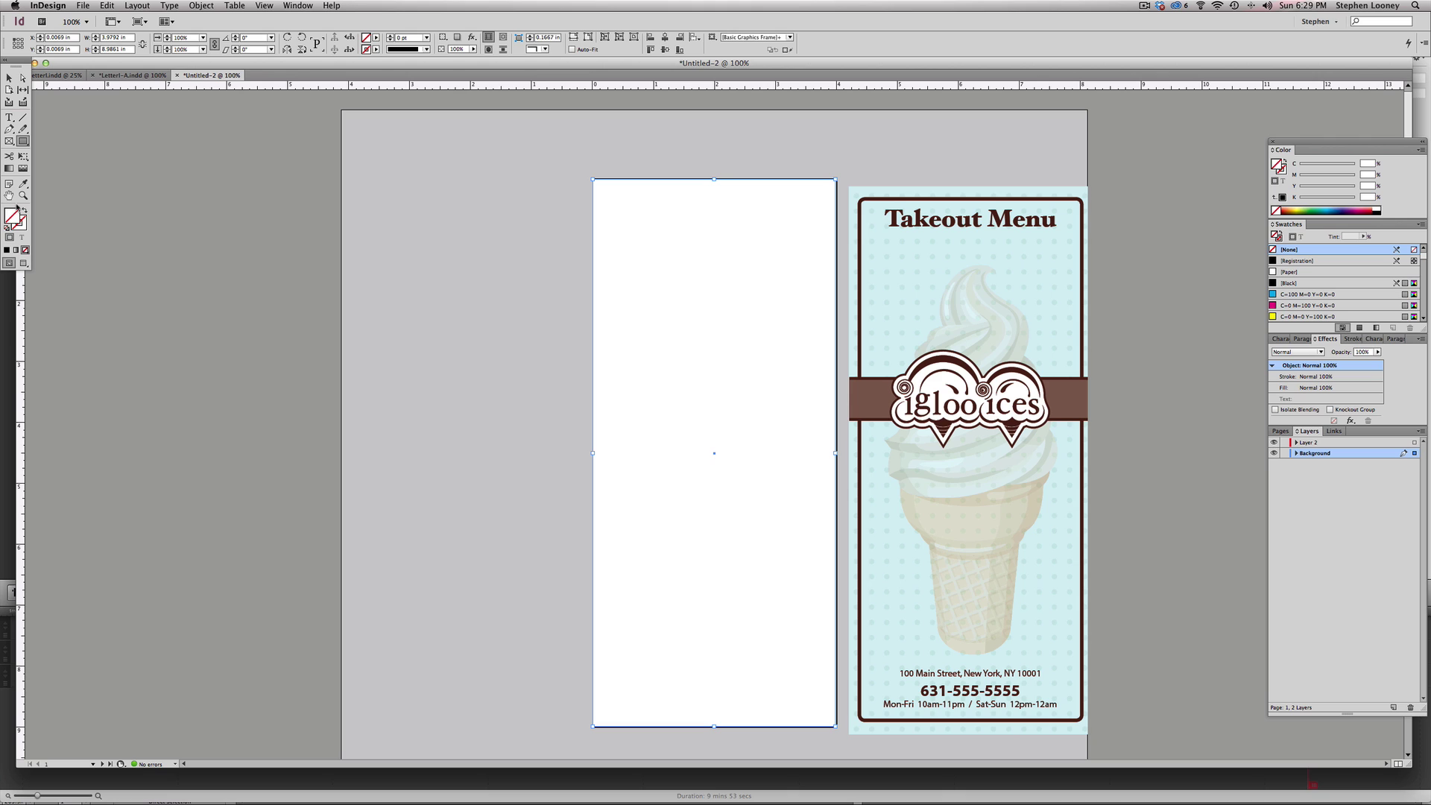
- Fill the left page's frame with the menu's light blue and align its top-right corner to the page
{"action": "left_click", "coordinate": [22, 186]}
{"action": "left_click", "coordinate": [876, 188]}
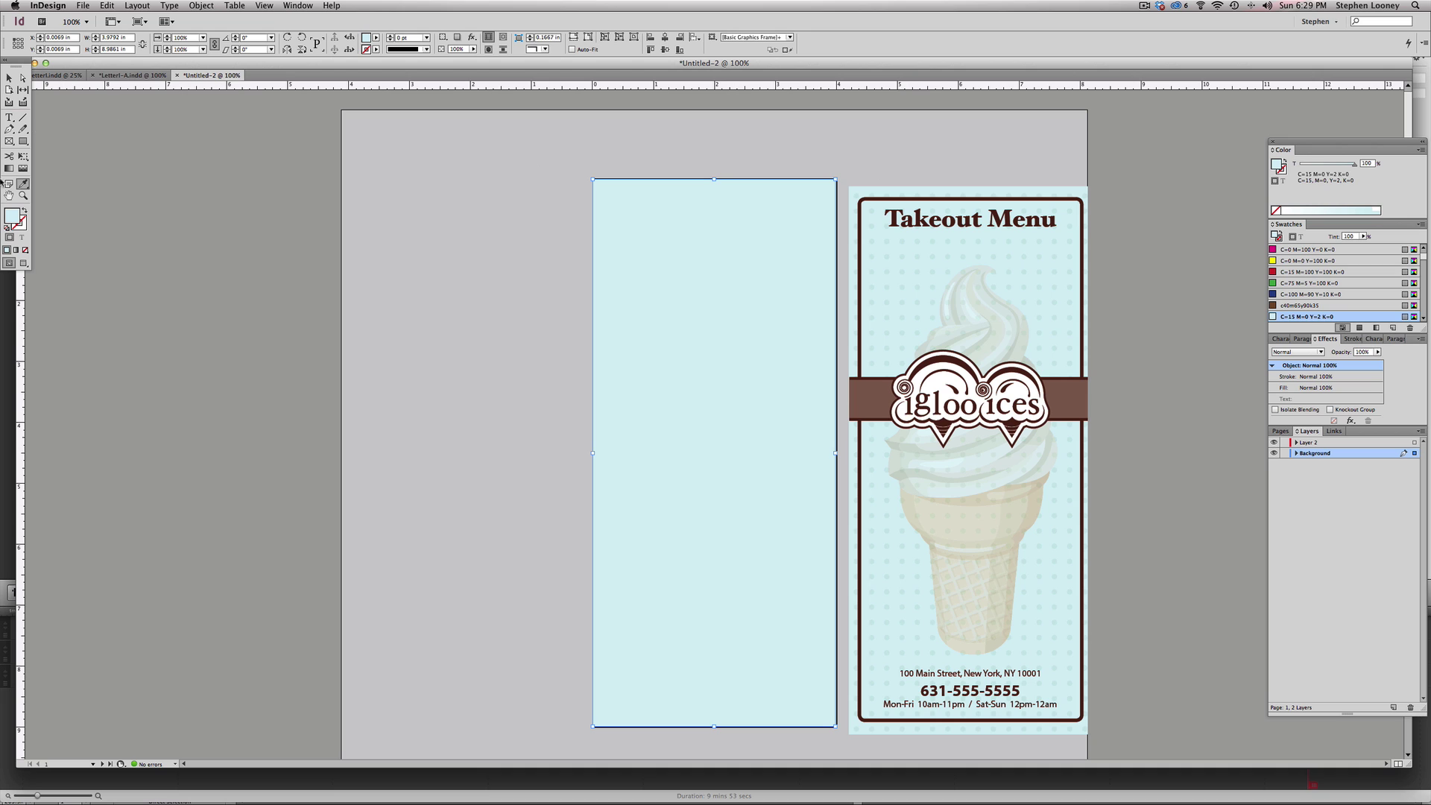
{"action": "left_click", "coordinate": [9, 78]}
{"action": "left_click", "coordinate": [530, 132]}
{"action": "left_click_drag", "start_coordinate": [835, 180], "coordinate": [837, 178]}
{"action": "left_click", "coordinate": [840, 165]}
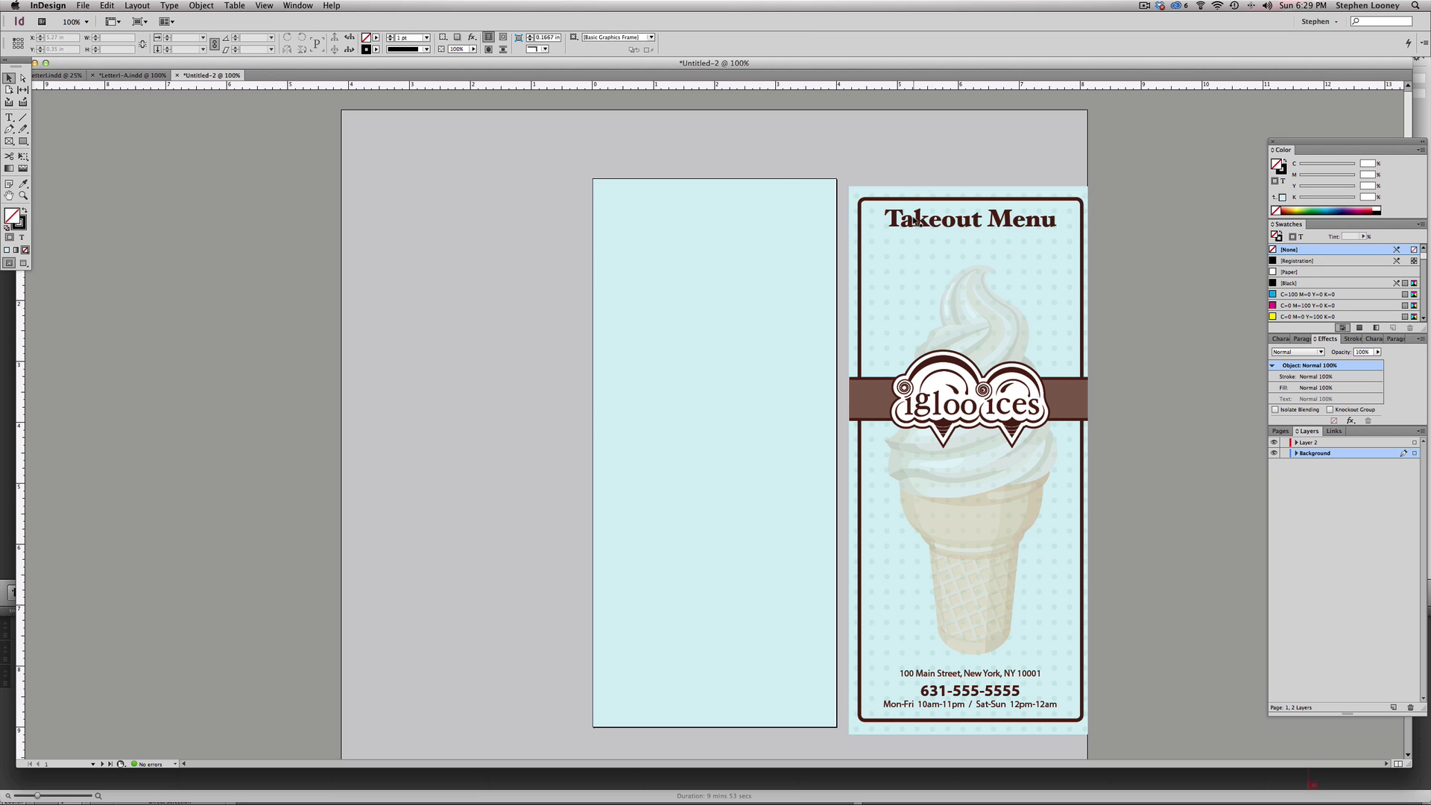
{"action": "left_click", "coordinate": [23, 141]}
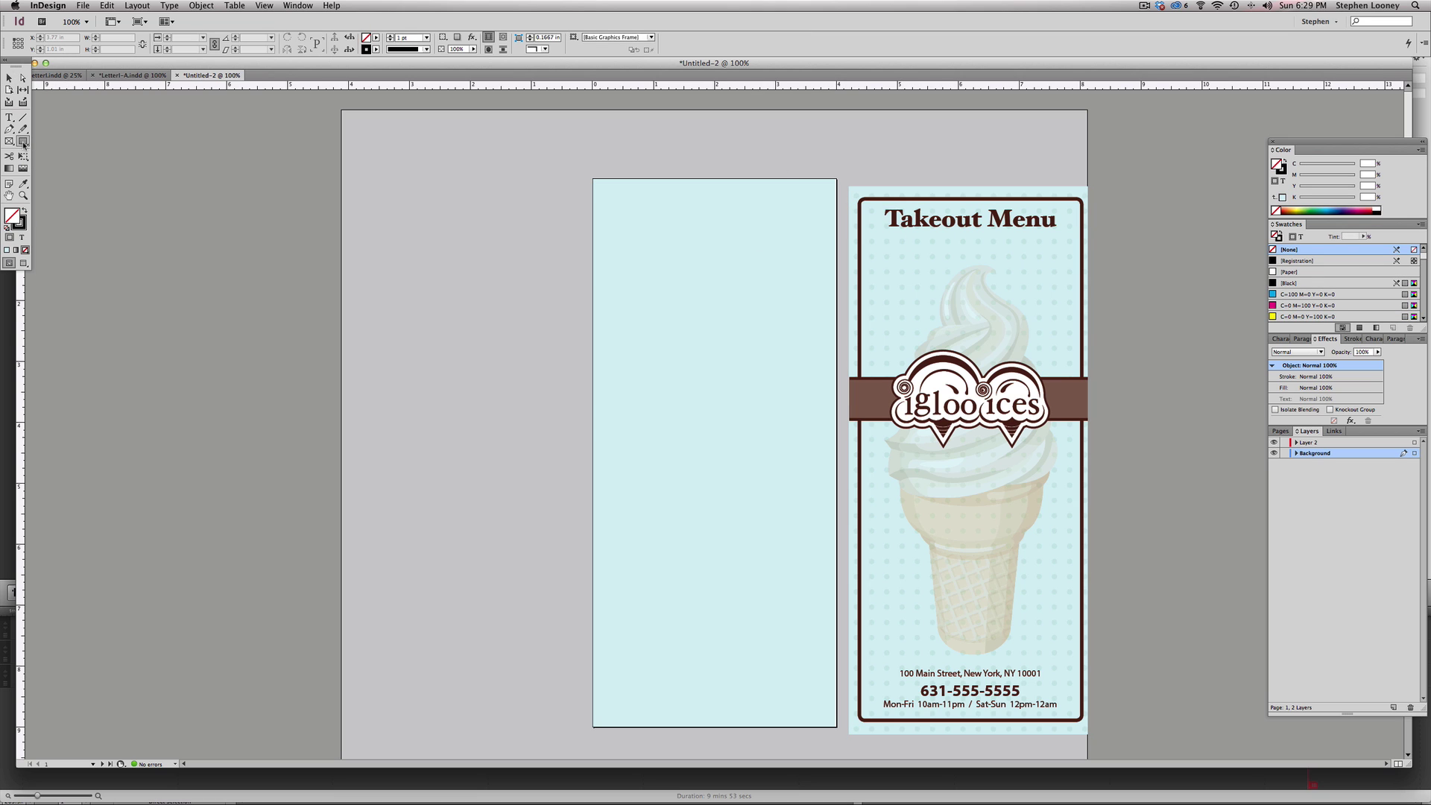
{"action": "left_click", "coordinate": [16, 78]}
{"action": "left_click", "coordinate": [675, 216]}
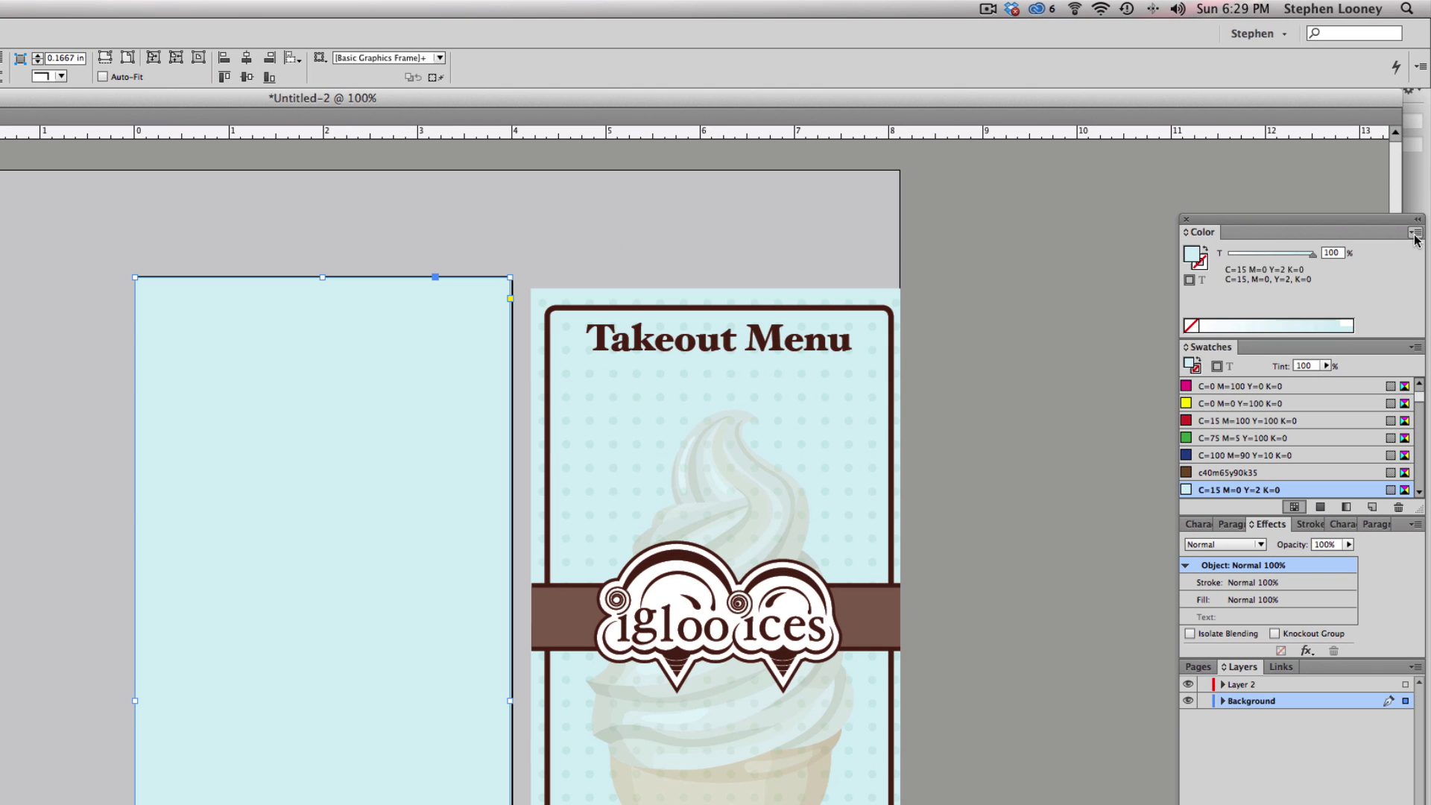
- Save the frame's light blue and the menu's pale blue as new swatches
{"action": "left_click", "coordinate": [1420, 150]}
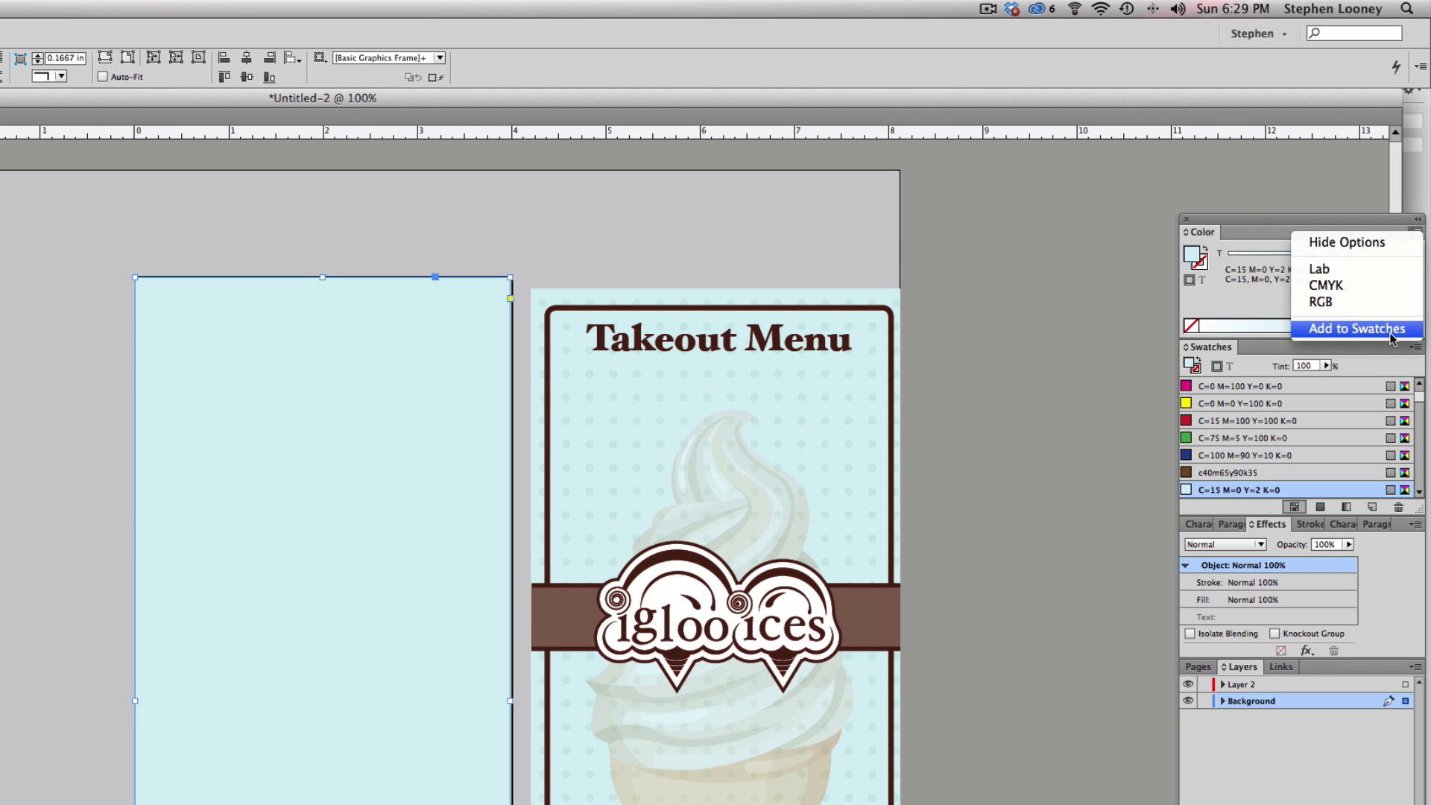
{"action": "left_click", "coordinate": [1345, 330]}
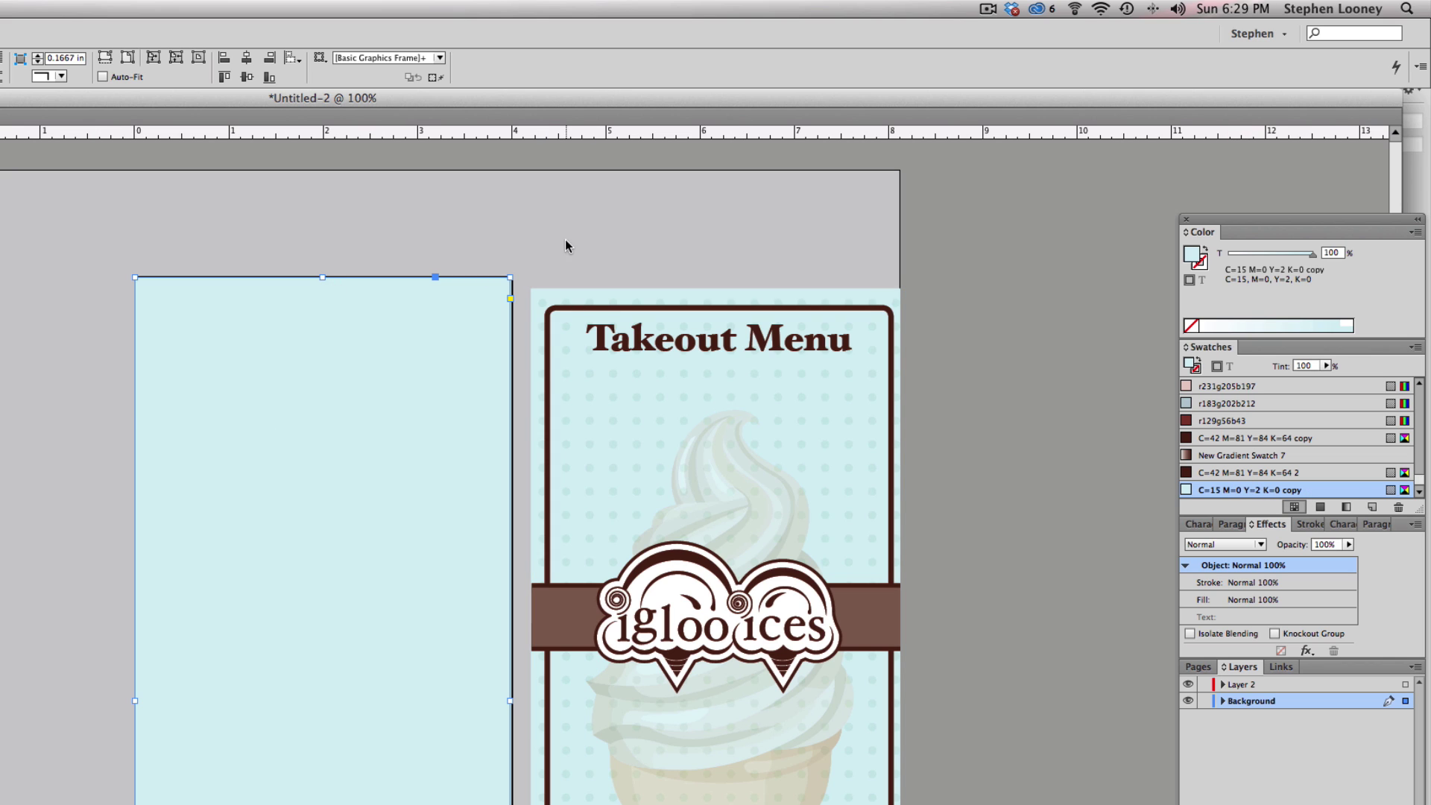
{"action": "left_click", "coordinate": [563, 370]}
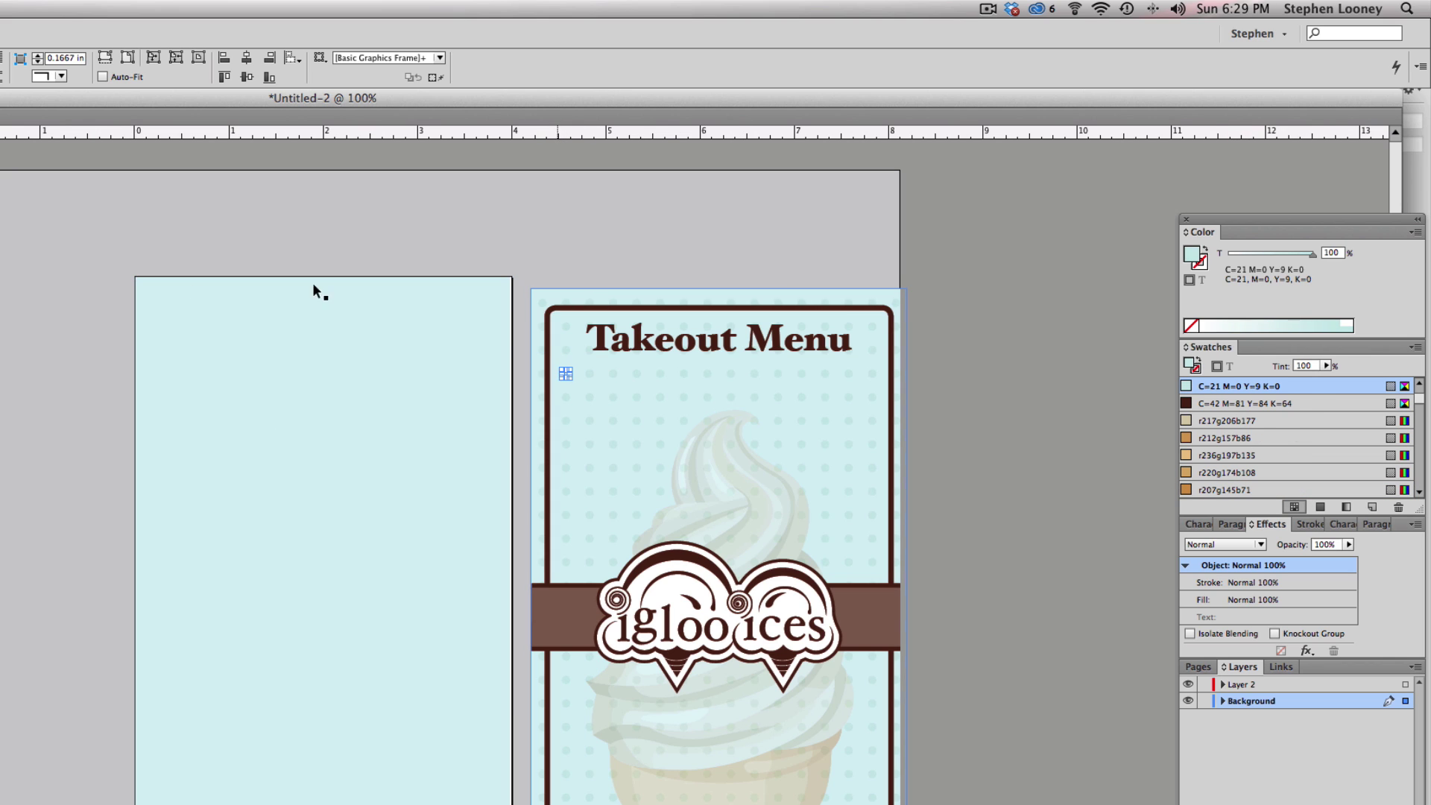
{"action": "left_click", "coordinate": [1413, 232]}
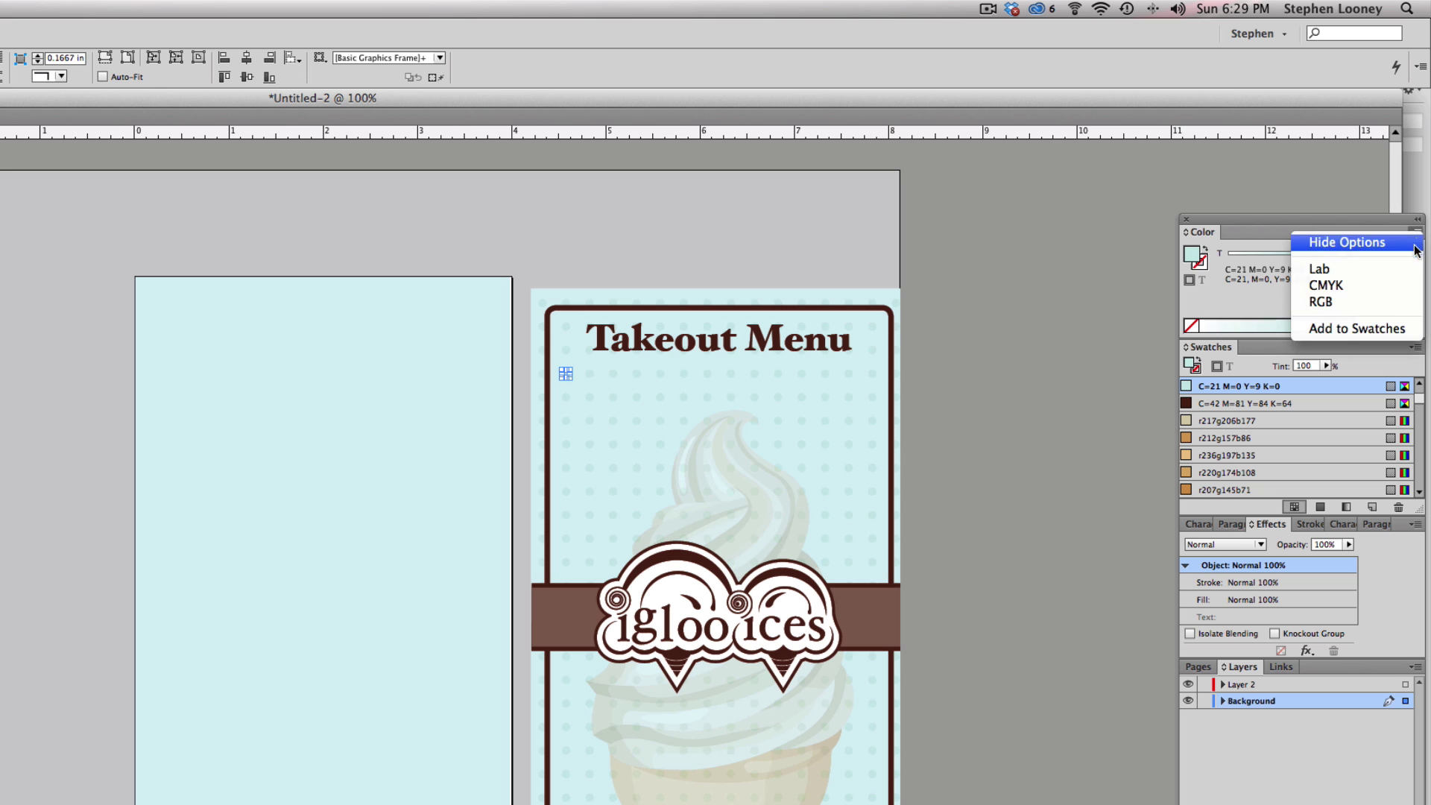
{"action": "left_click", "coordinate": [1391, 328]}
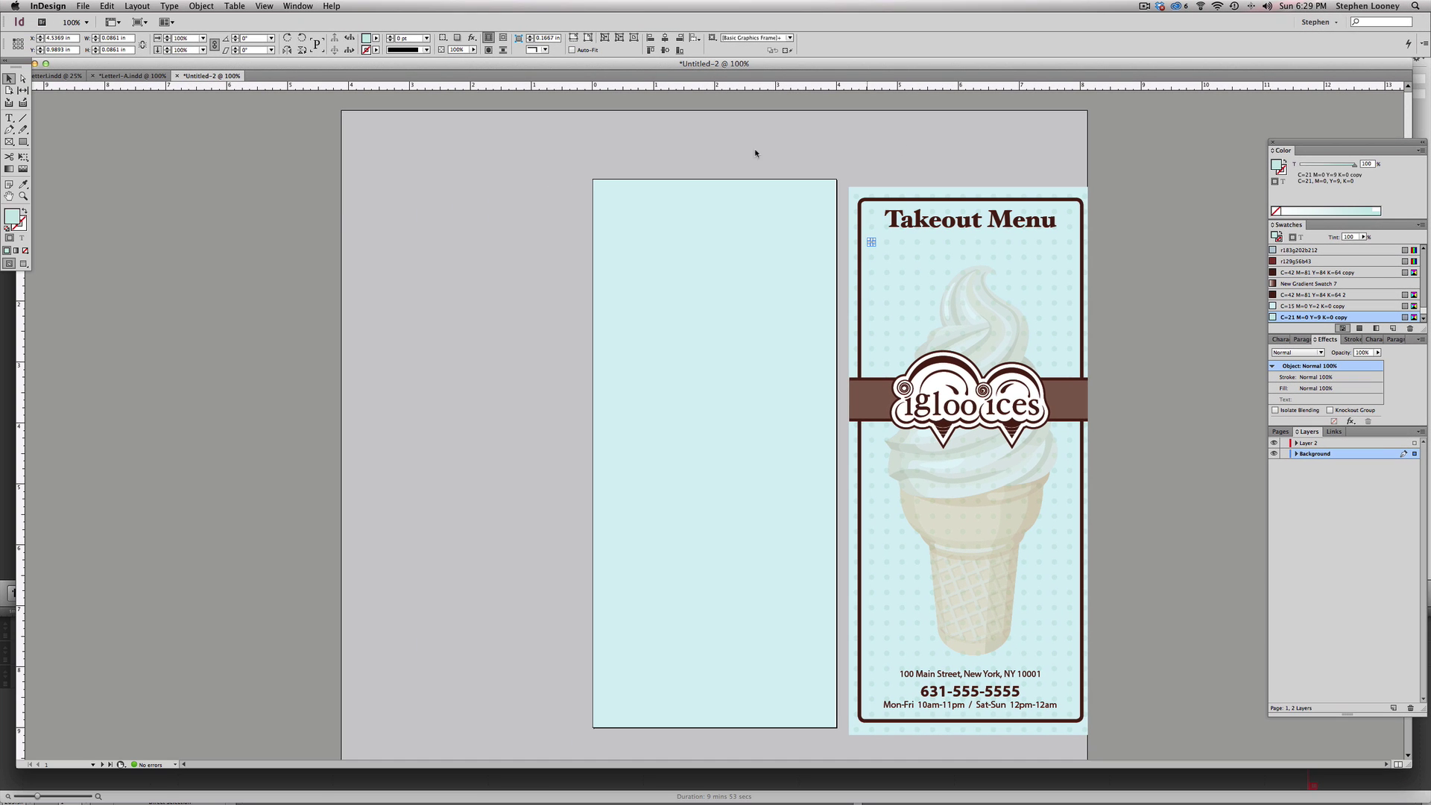
{"action": "left_click", "coordinate": [25, 145]}
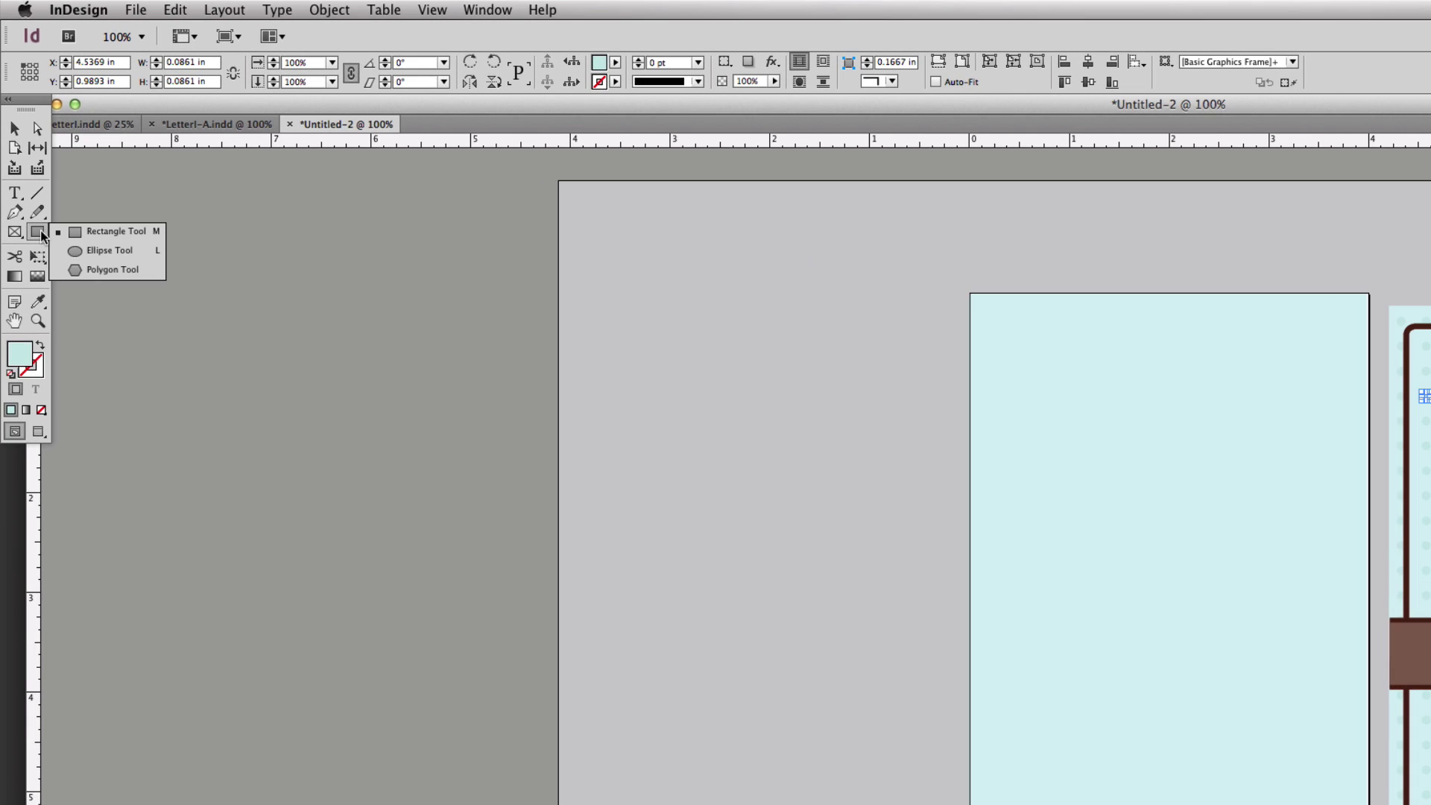
- Draw a small circle with no stroke near the left page's top-left corner
{"action": "left_click", "coordinate": [86, 252]}
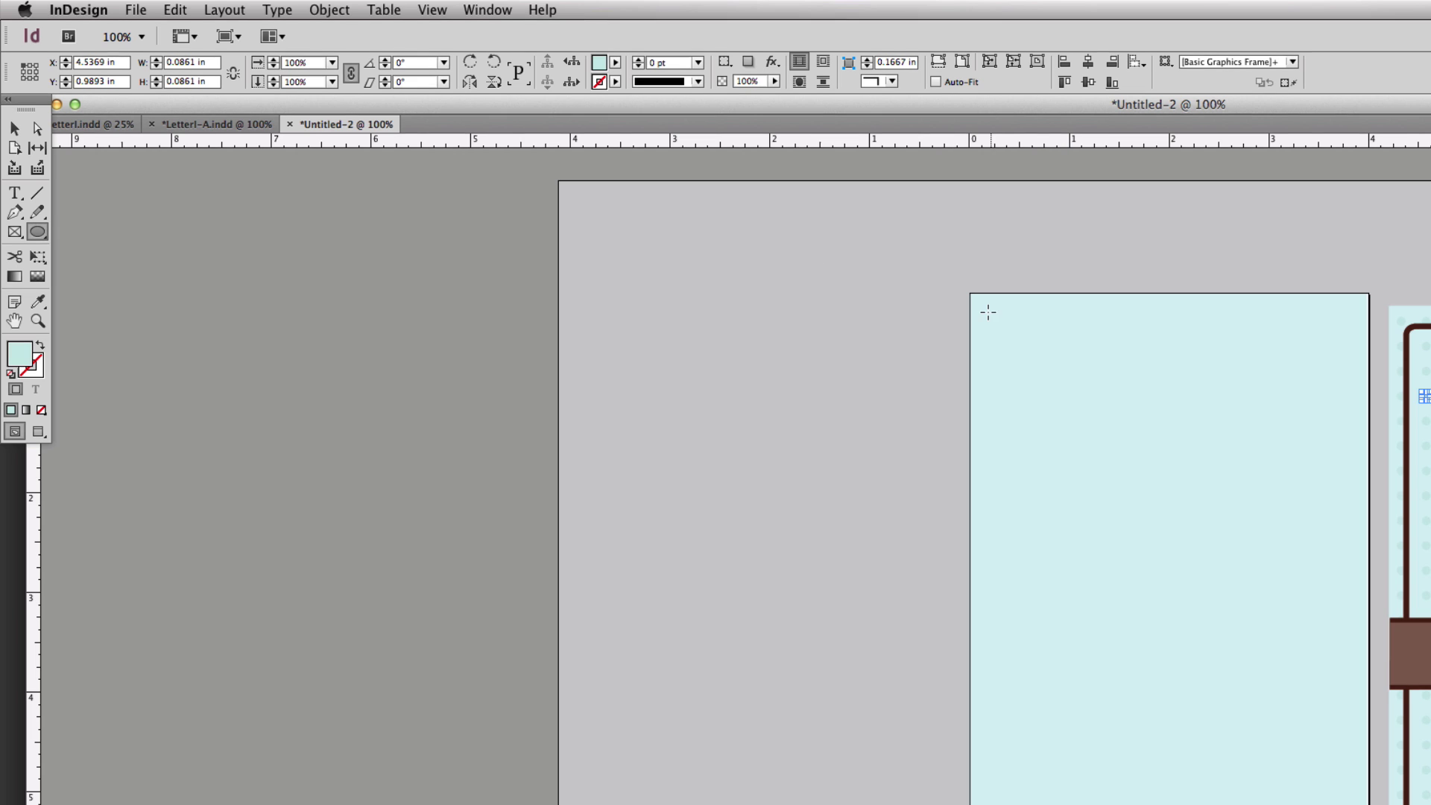
{"action": "left_click_drag", "start_coordinate": [983, 309], "coordinate": [999, 319]}
{"action": "left_click_drag", "start_coordinate": [878, 255], "coordinate": [1389, 594]}
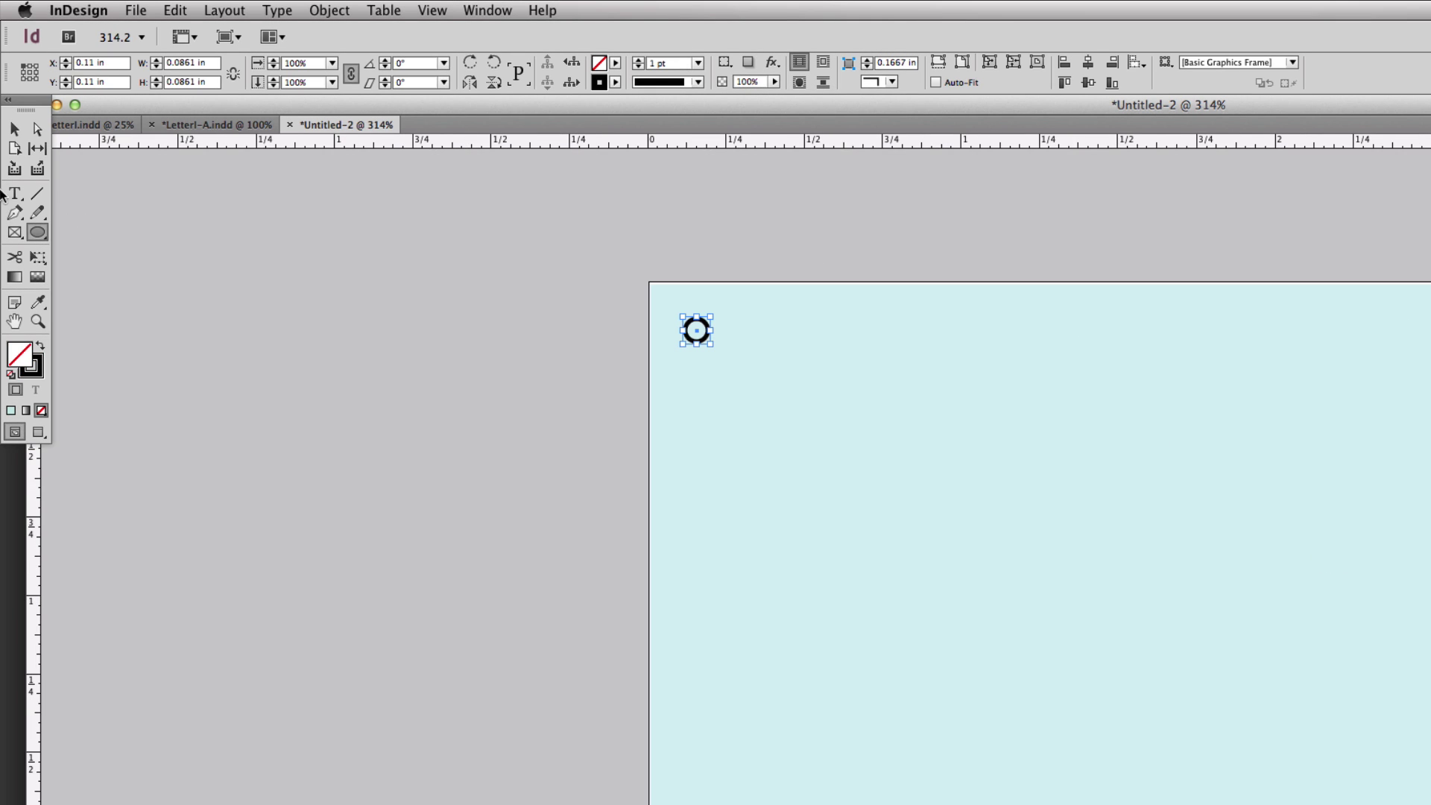
{"action": "left_click", "coordinate": [14, 129]}
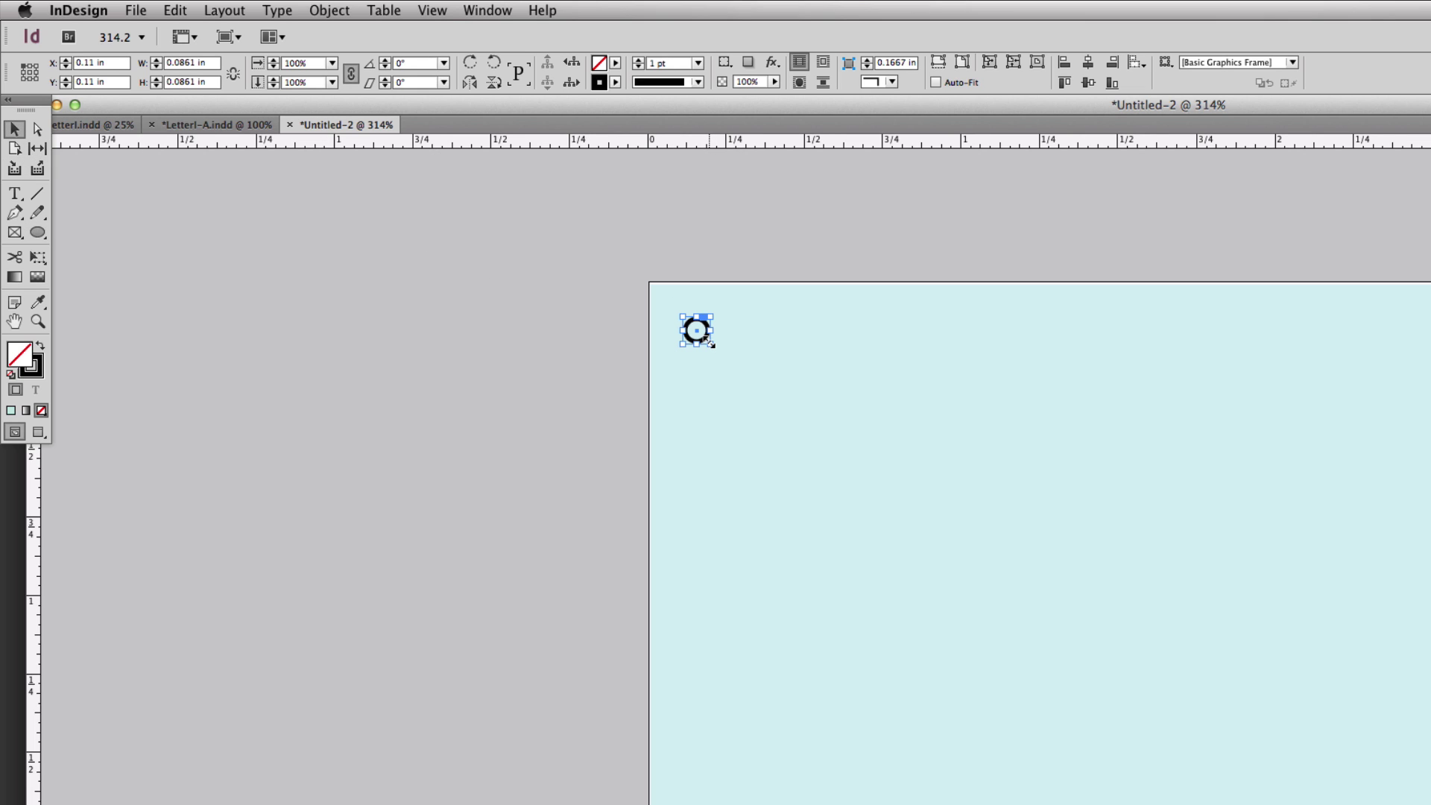
{"action": "left_click_drag", "start_coordinate": [710, 344], "coordinate": [718, 350]}
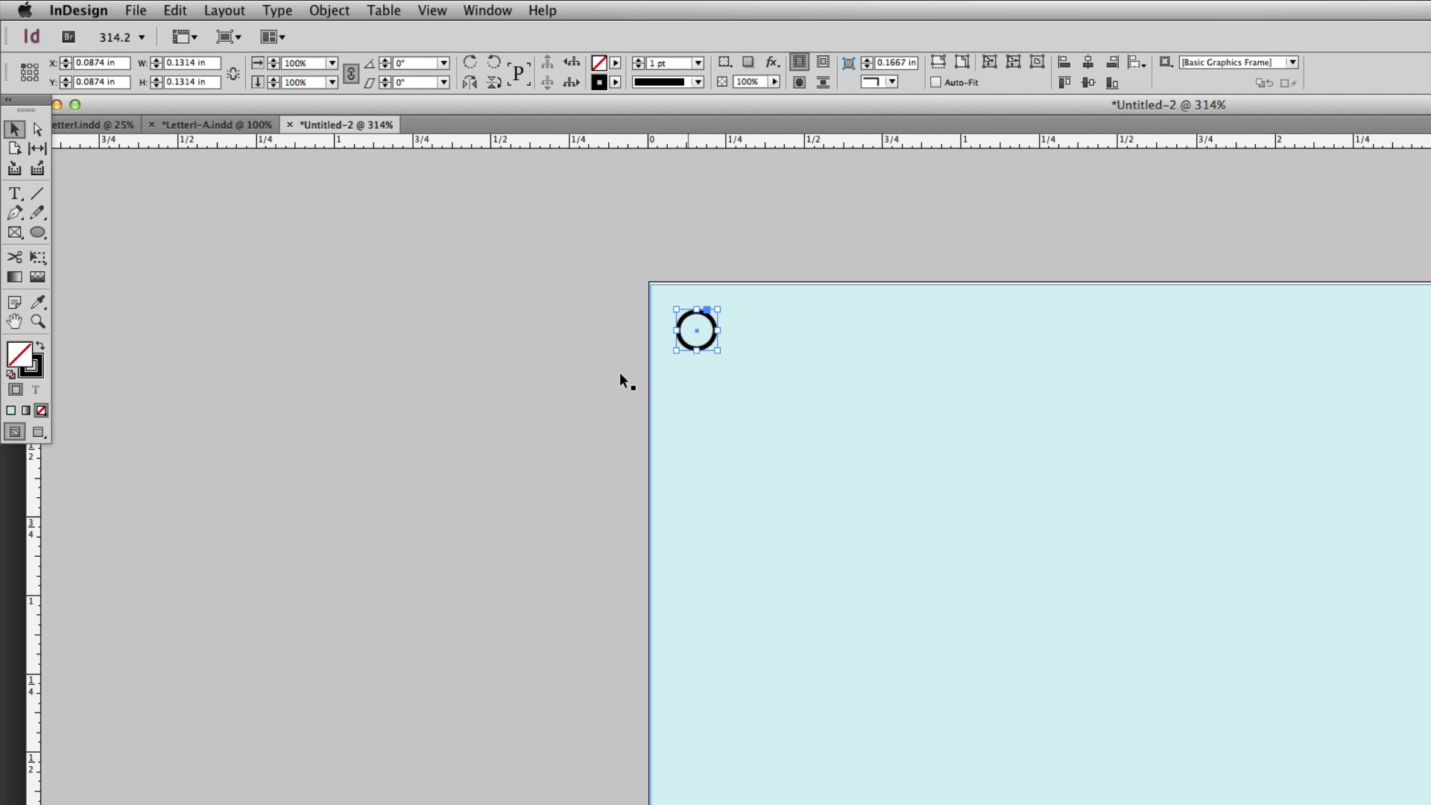
{"action": "left_click", "coordinate": [35, 366]}
{"action": "left_click", "coordinate": [41, 410]}
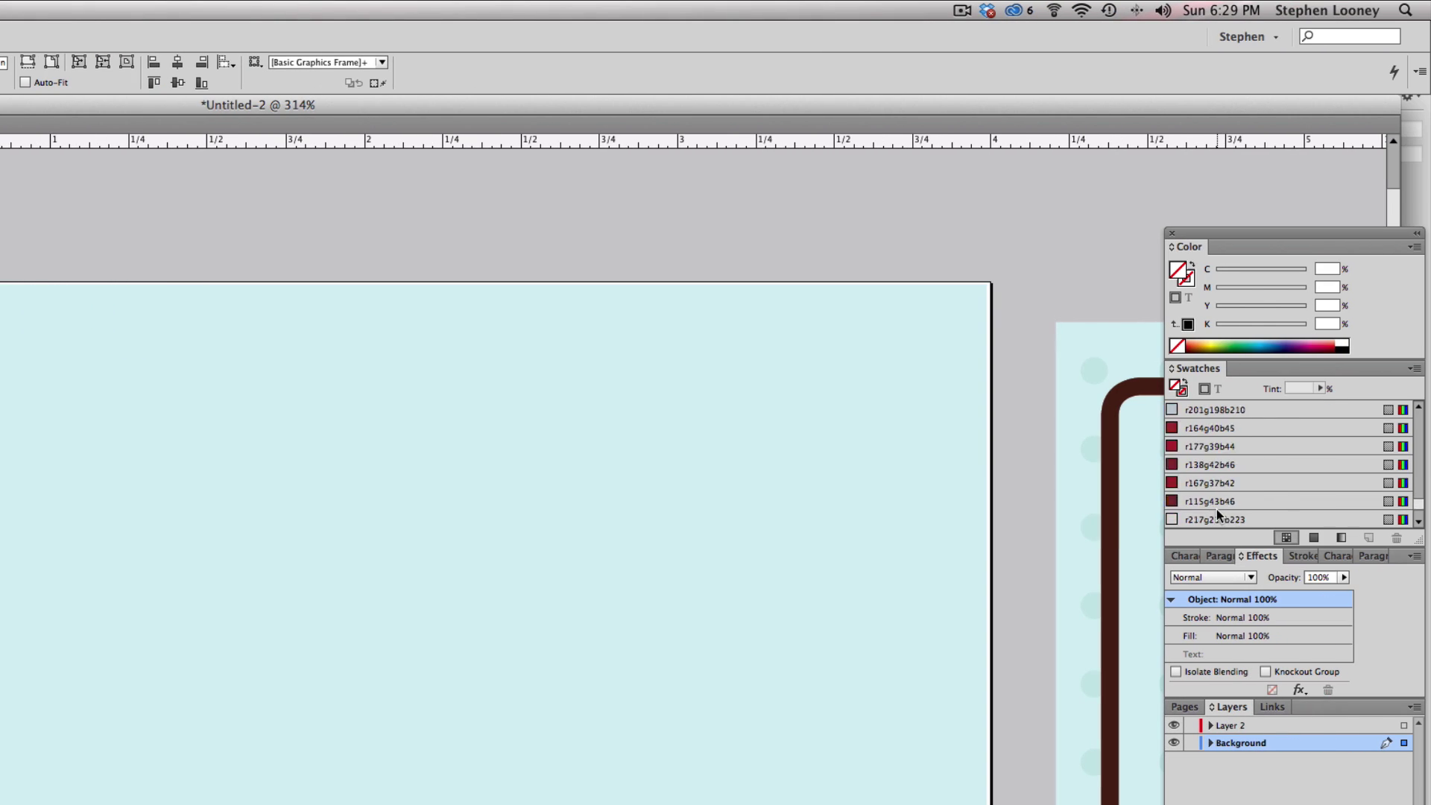
- Fill the circle with the C=21 M=0 Y=9 K=0 copy swatch, zoom out, and reselect it
{"action": "scroll", "coordinate": [1216, 508], "scroll_direction": "down", "scroll_amount": 3}
{"action": "left_click", "coordinate": [1213, 508]}
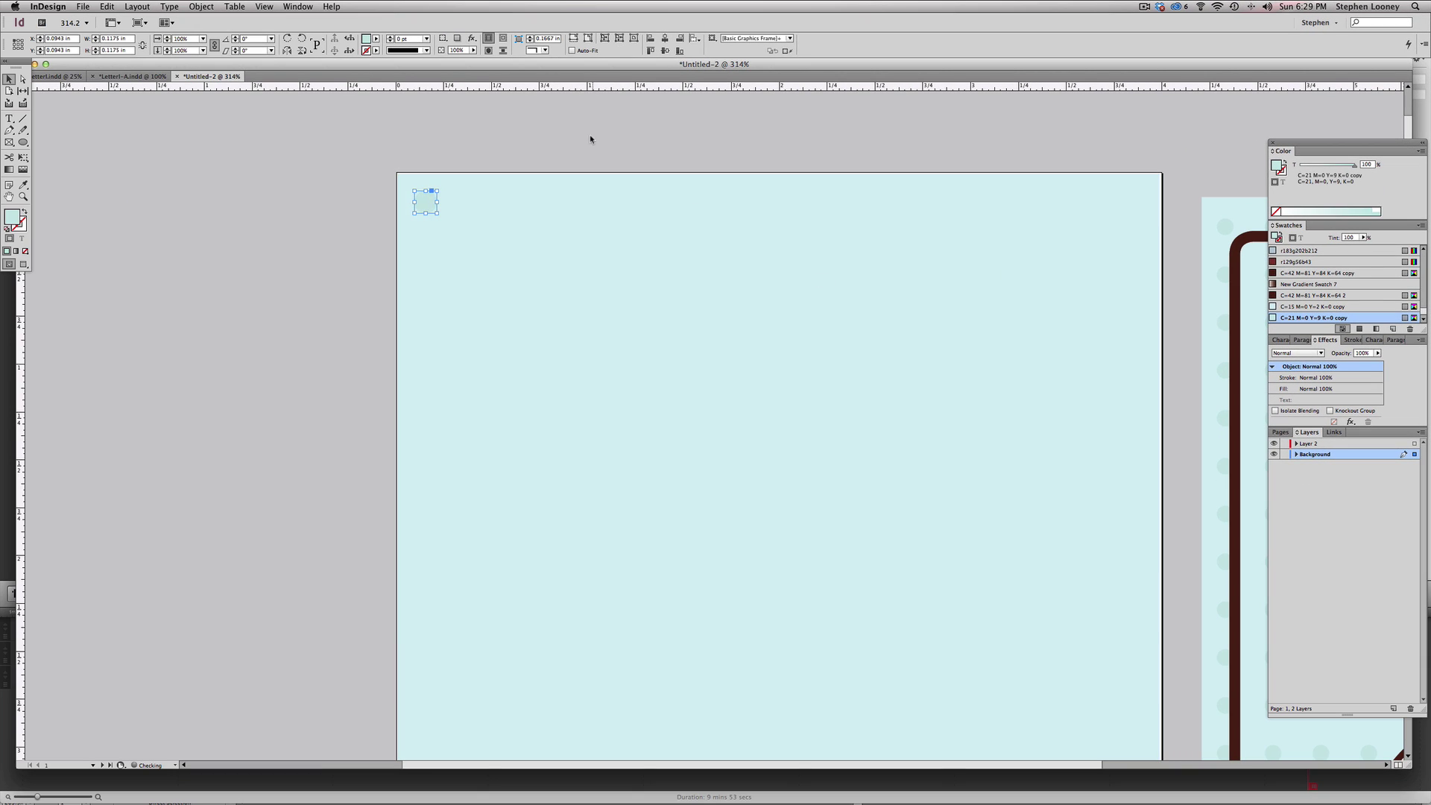
{"action": "left_click", "coordinate": [440, 186]}
{"action": "key", "text": "super+minus"}
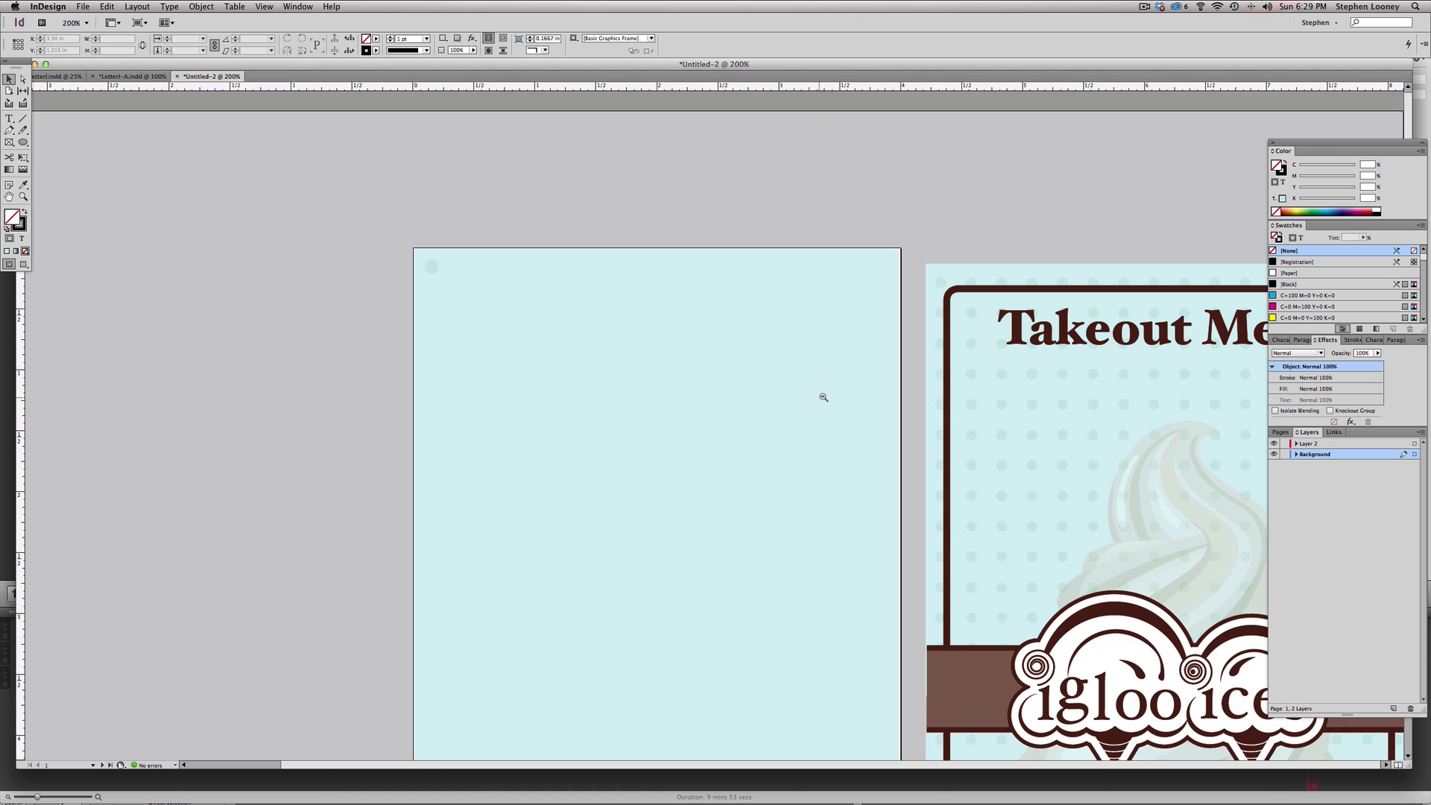
{"action": "key", "text": "super+minus"}
{"action": "key", "text": "super+minus"}
{"action": "key", "text": "super+minus"}
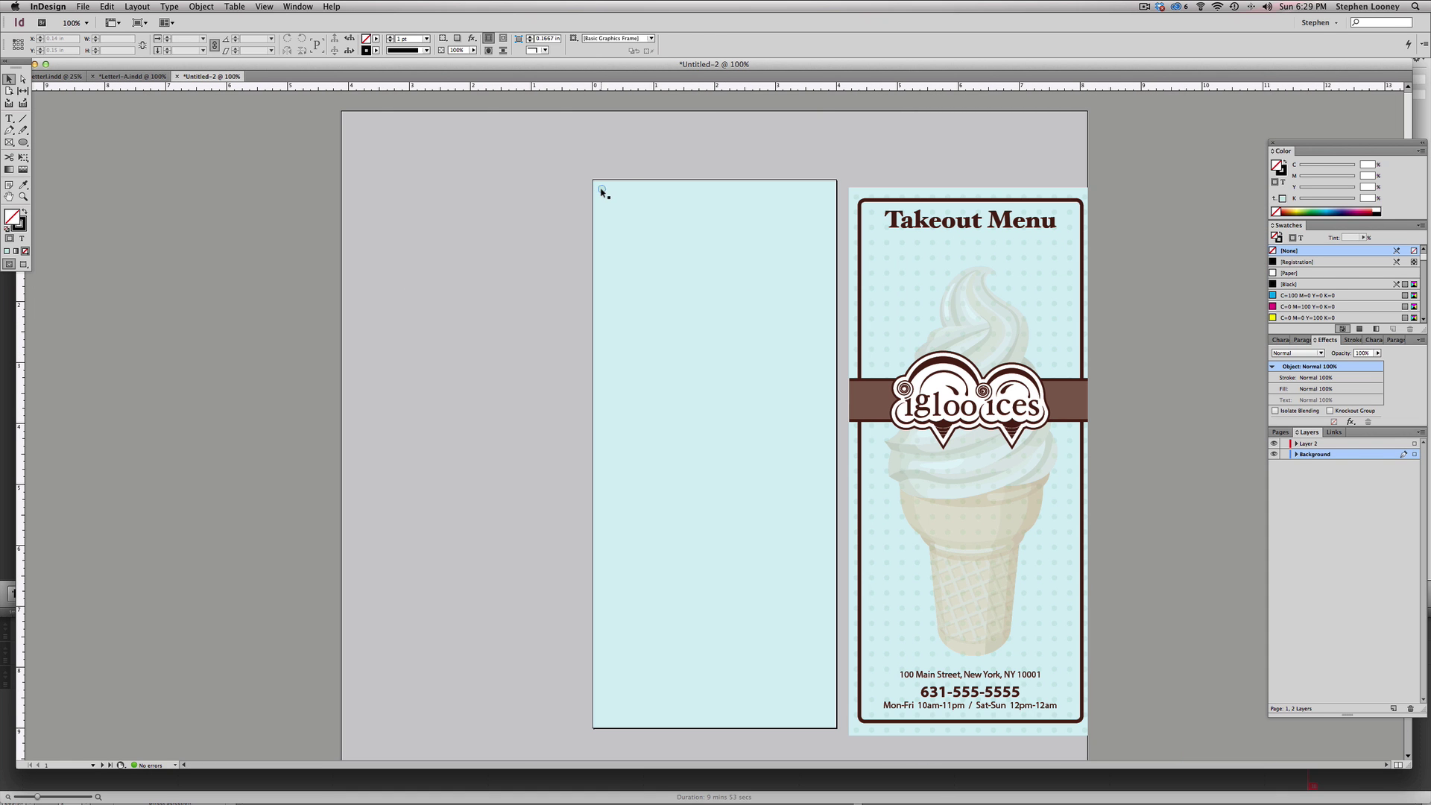
{"action": "left_click", "coordinate": [602, 190]}
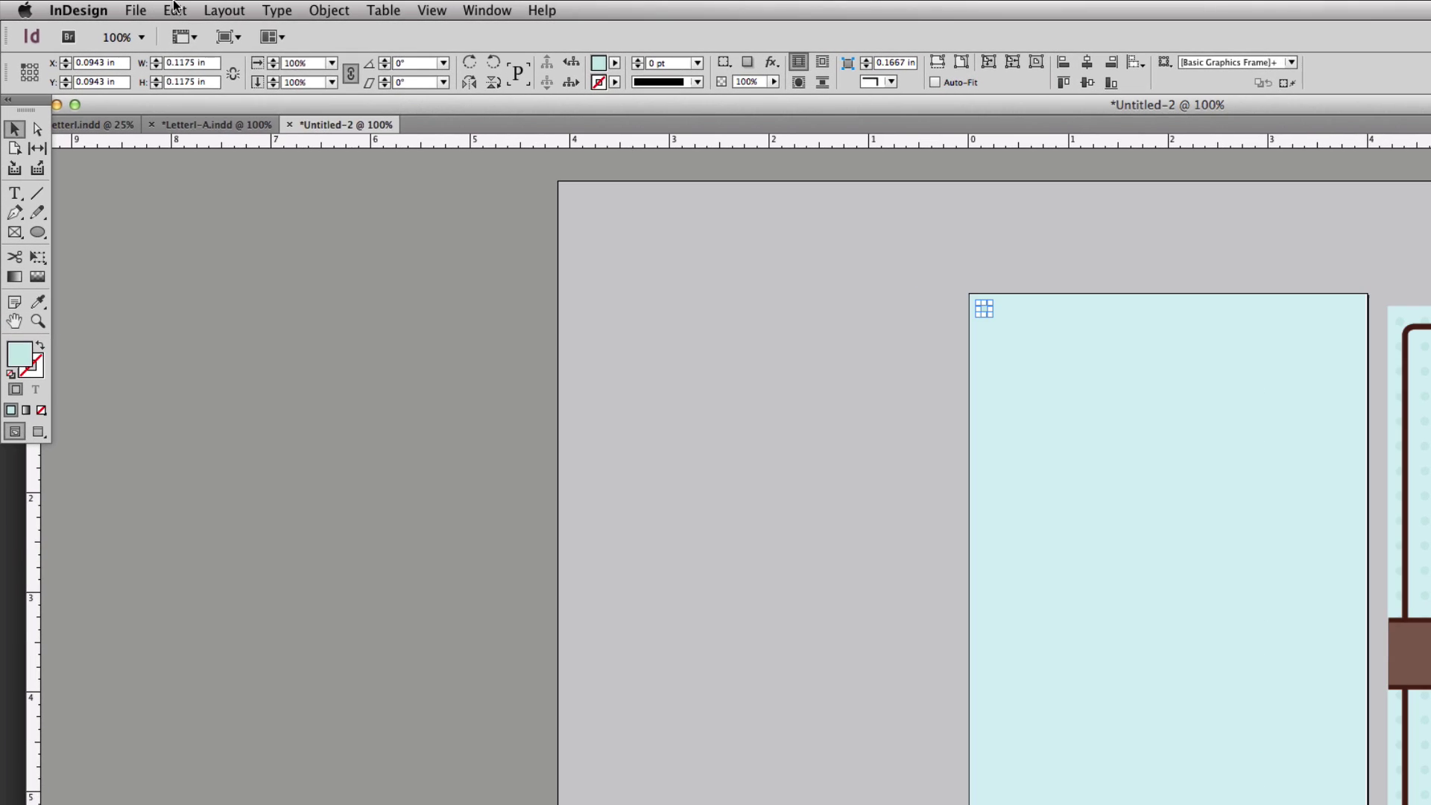
- In Step and Repeat, build a grid with 36 rows at a 0.25 in vertical offset
{"action": "left_click", "coordinate": [107, 7]}
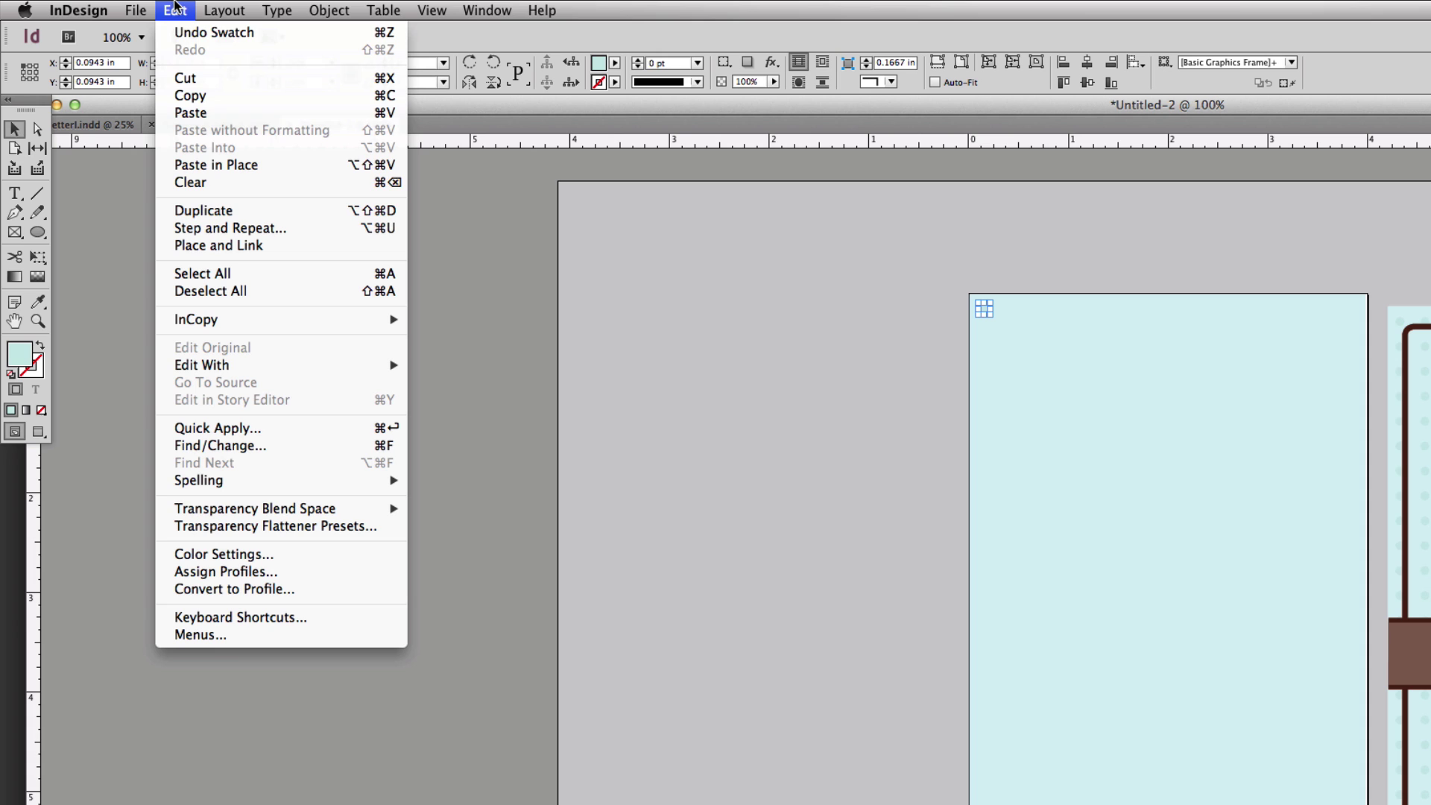
{"action": "left_click", "coordinate": [224, 228]}
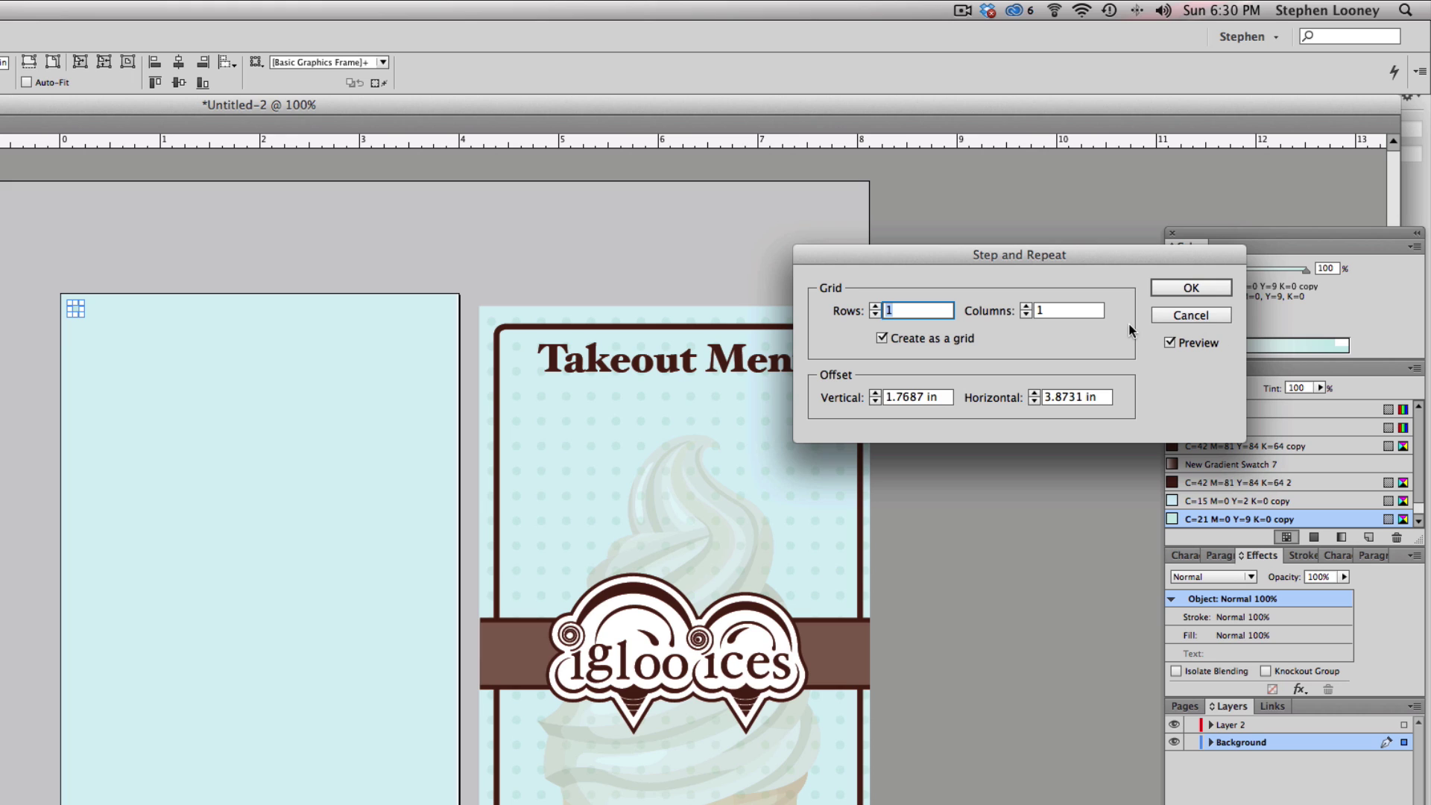
{"action": "left_click", "coordinate": [874, 306]}
{"action": "left_click", "coordinate": [875, 307]}
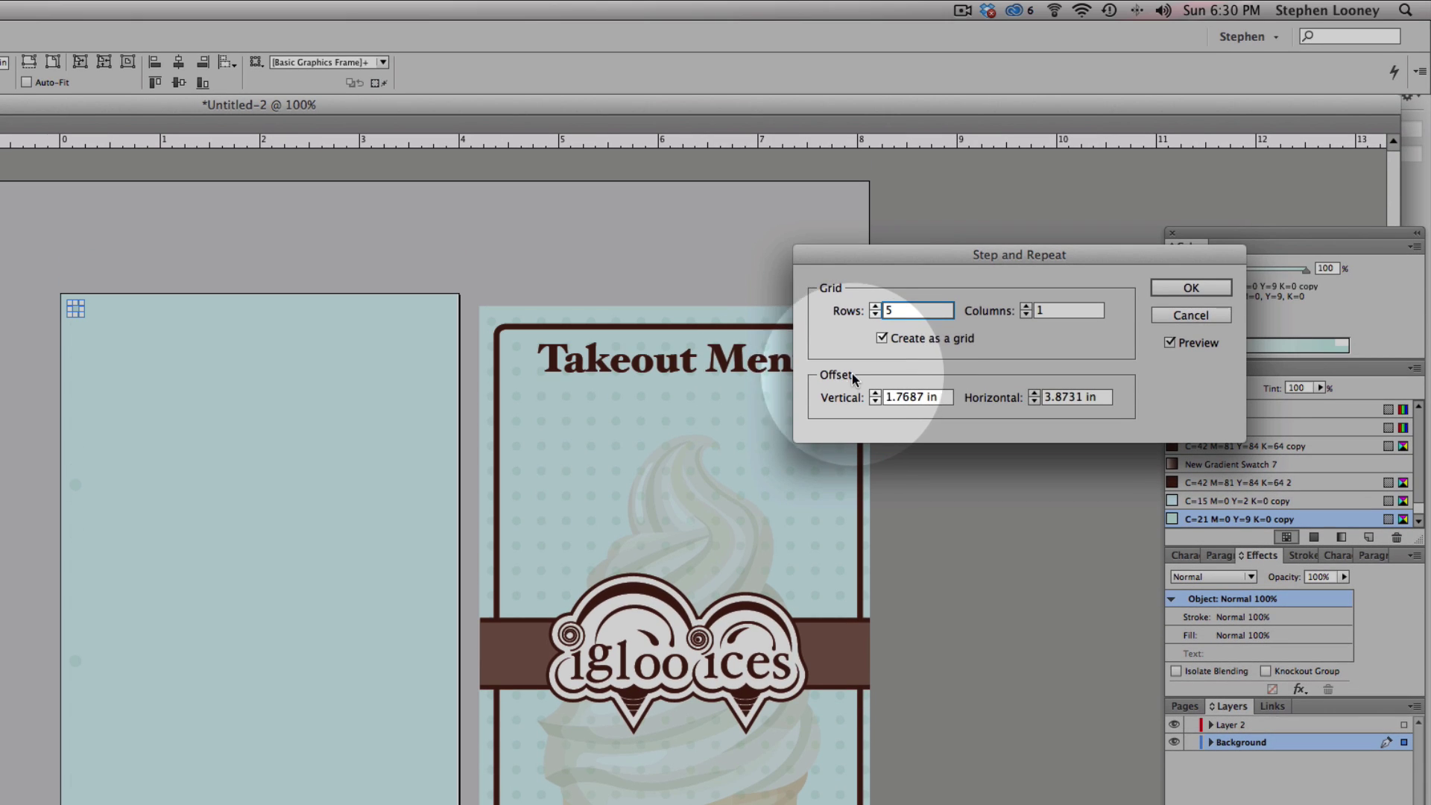
{"action": "triple_click", "coordinate": [918, 398]}
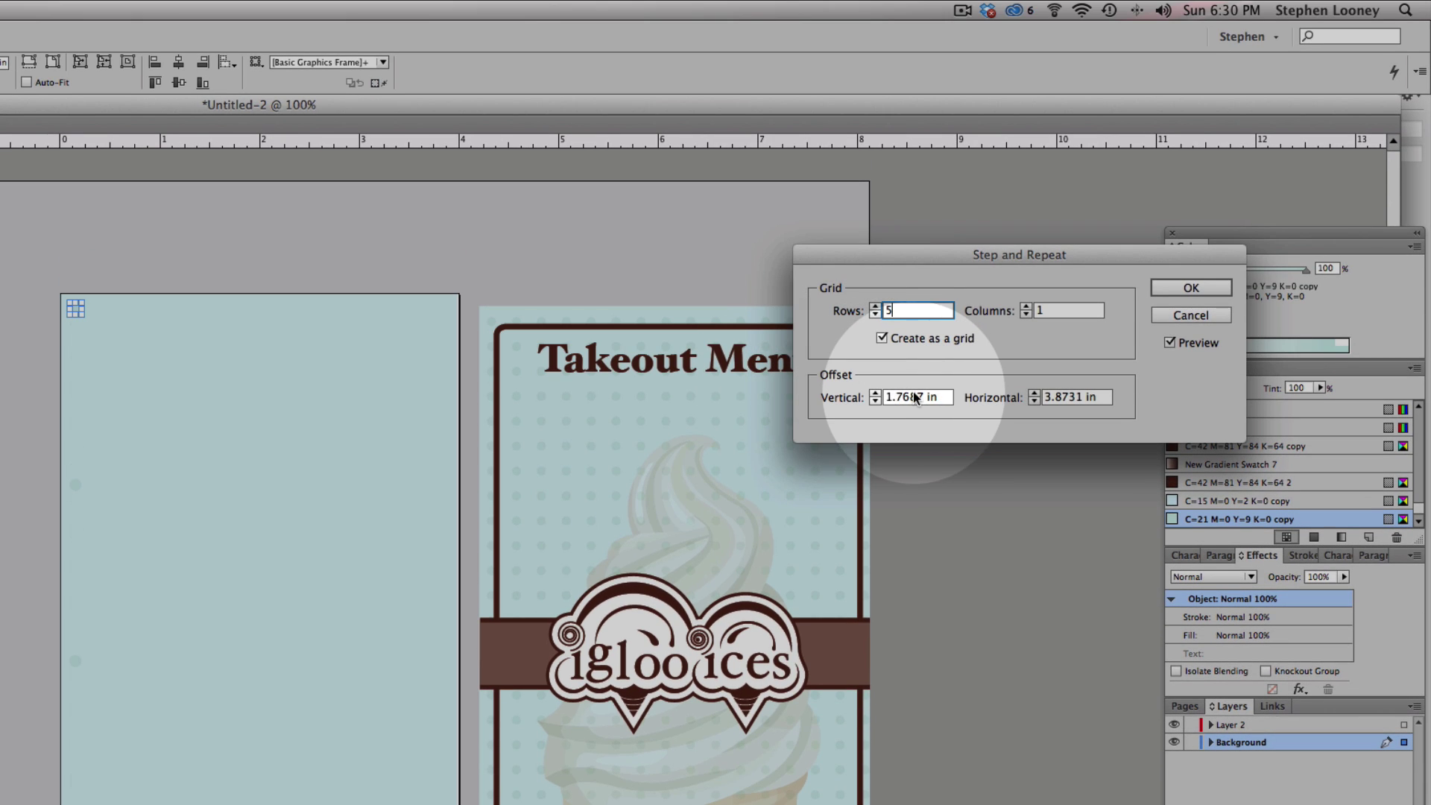
{"action": "key", "text": "BackSpace"}
{"action": "type", "text": ".25"}
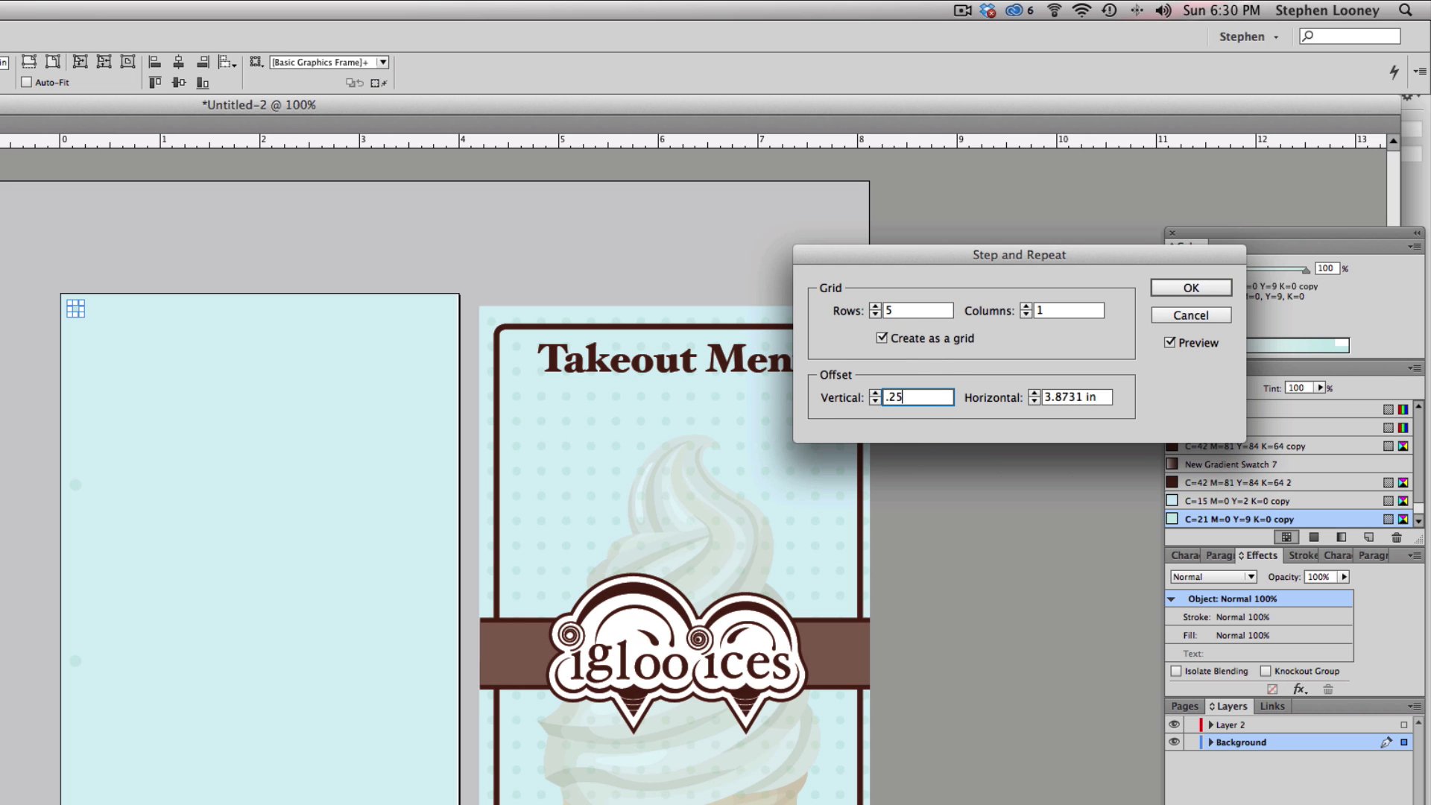
{"action": "left_click", "coordinate": [1107, 398]}
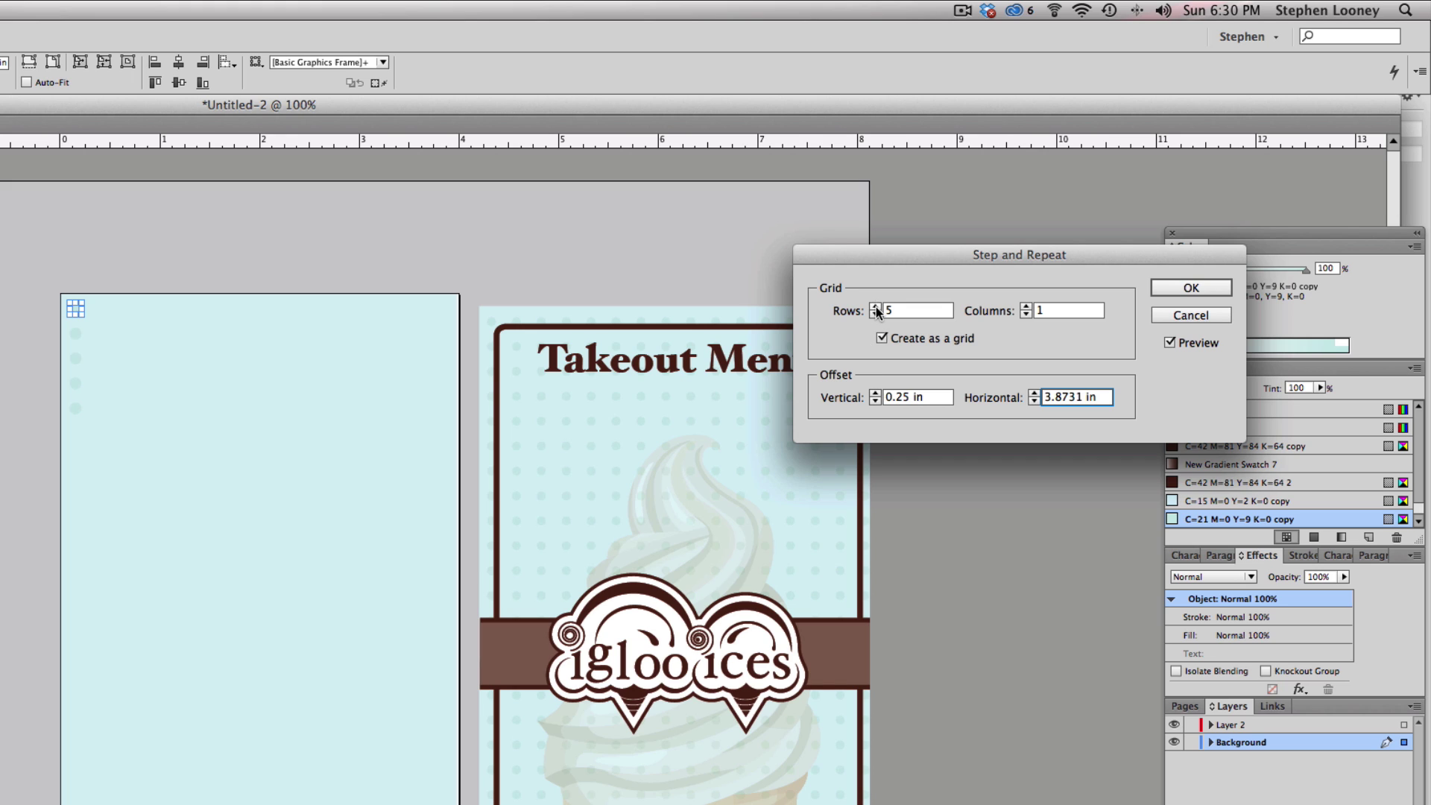
{"action": "left_click_drag", "start_coordinate": [875, 306], "coordinate": [874, 306]}
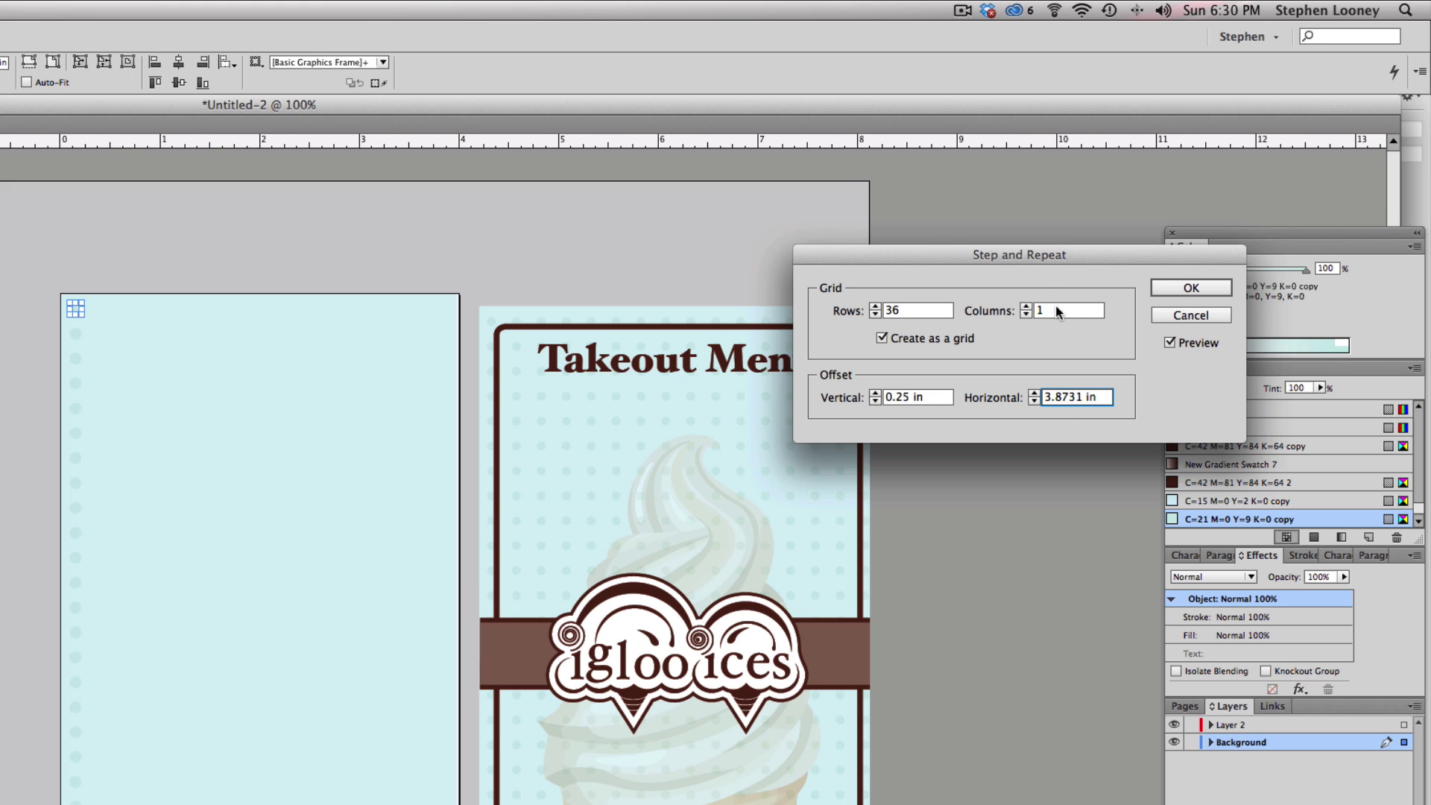
- Set a 0.25 in horizontal offset, adjust the columns to 19, and apply the dot grid
{"action": "triple_click", "coordinate": [1071, 398]}
{"action": "type", "text": ".25"}
{"action": "left_click", "coordinate": [1025, 307]}
{"action": "left_click", "coordinate": [1026, 307]}
{"action": "left_click", "coordinate": [1025, 307]}
{"action": "left_click", "coordinate": [1025, 307]}
{"action": "left_click", "coordinate": [1025, 307]}
{"action": "left_click", "coordinate": [1026, 307]}
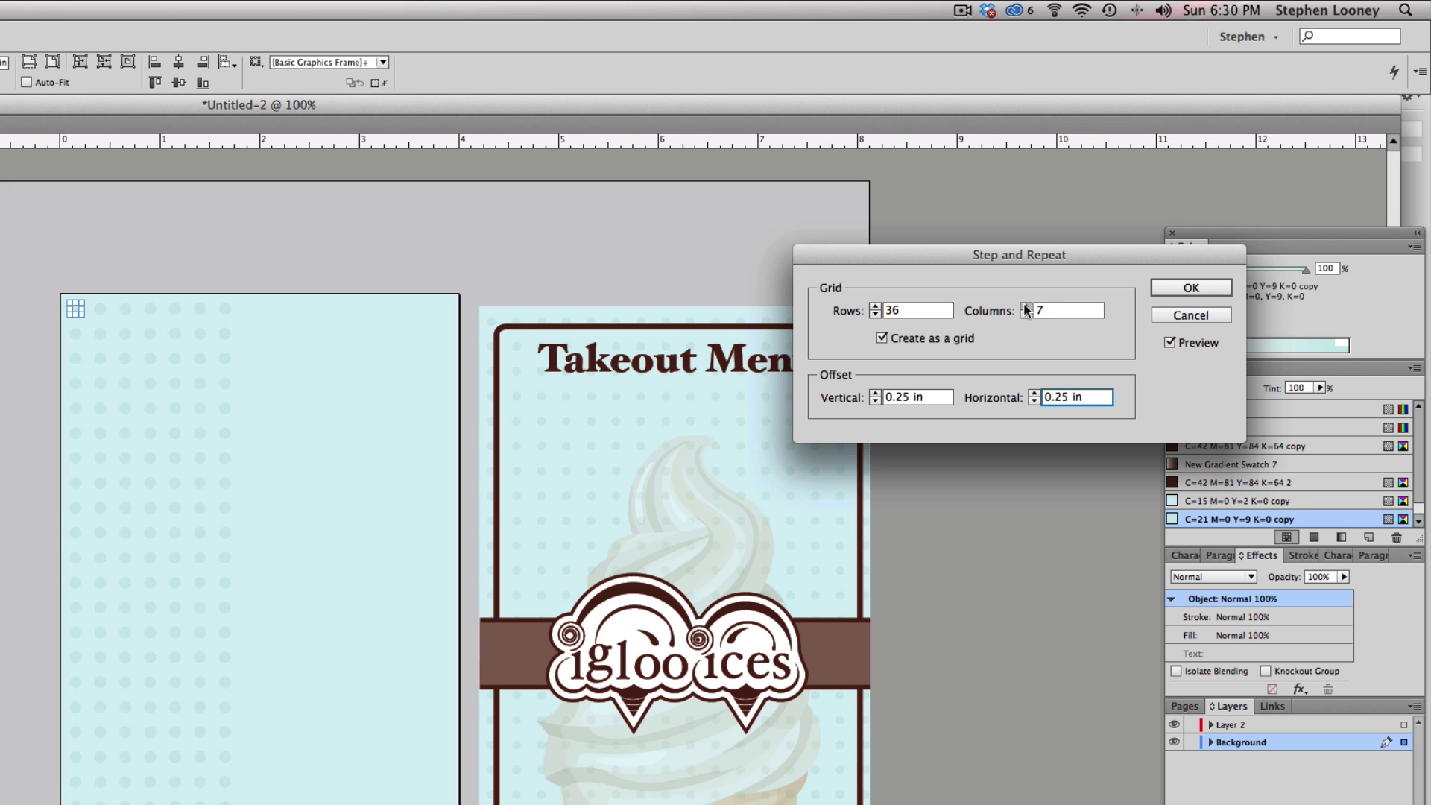
{"action": "left_click", "coordinate": [1025, 307]}
{"action": "left_click", "coordinate": [1026, 307]}
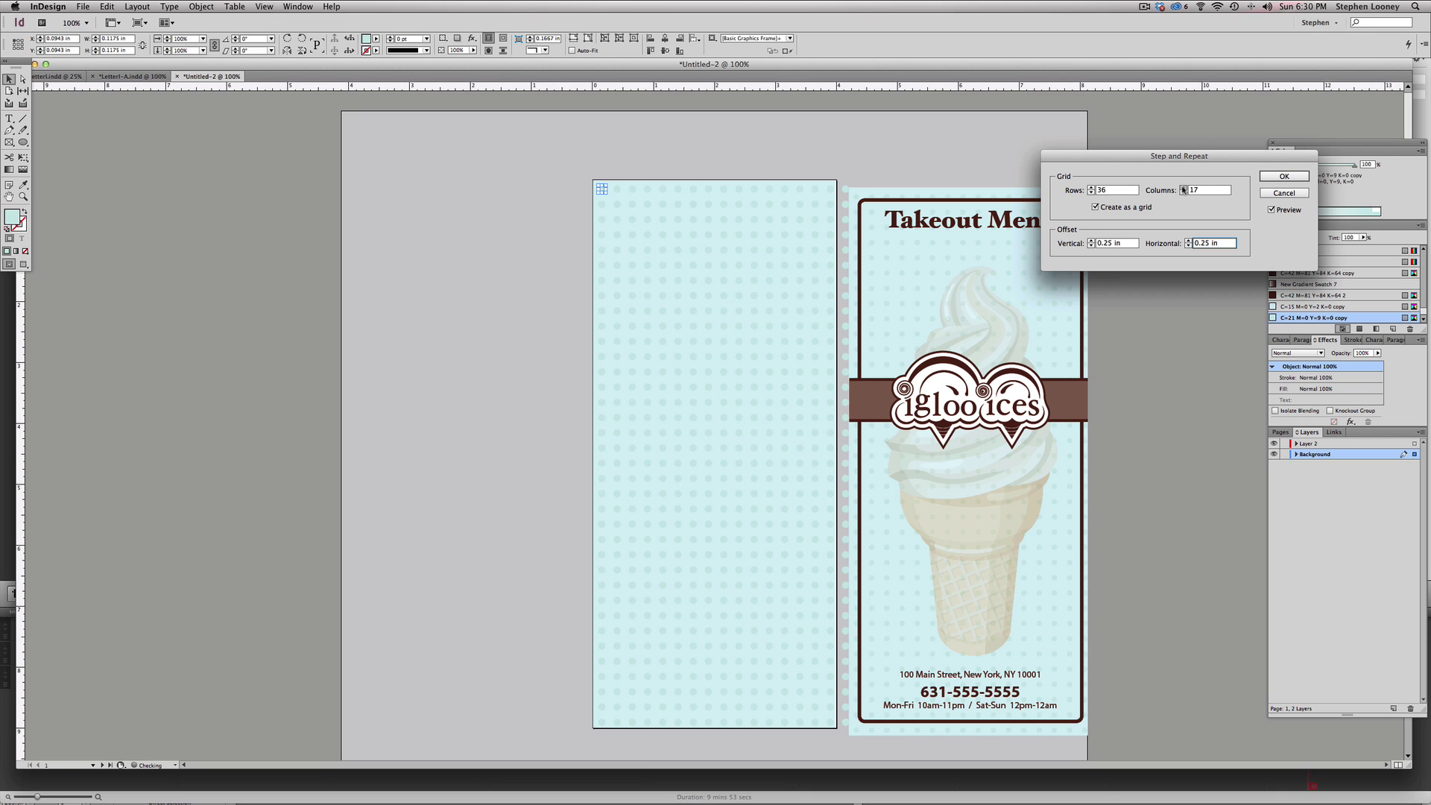
{"action": "left_click", "coordinate": [1182, 188]}
{"action": "left_click", "coordinate": [1183, 187]}
{"action": "left_click", "coordinate": [1183, 187]}
{"action": "left_click", "coordinate": [1185, 193]}
{"action": "left_click", "coordinate": [1292, 177]}
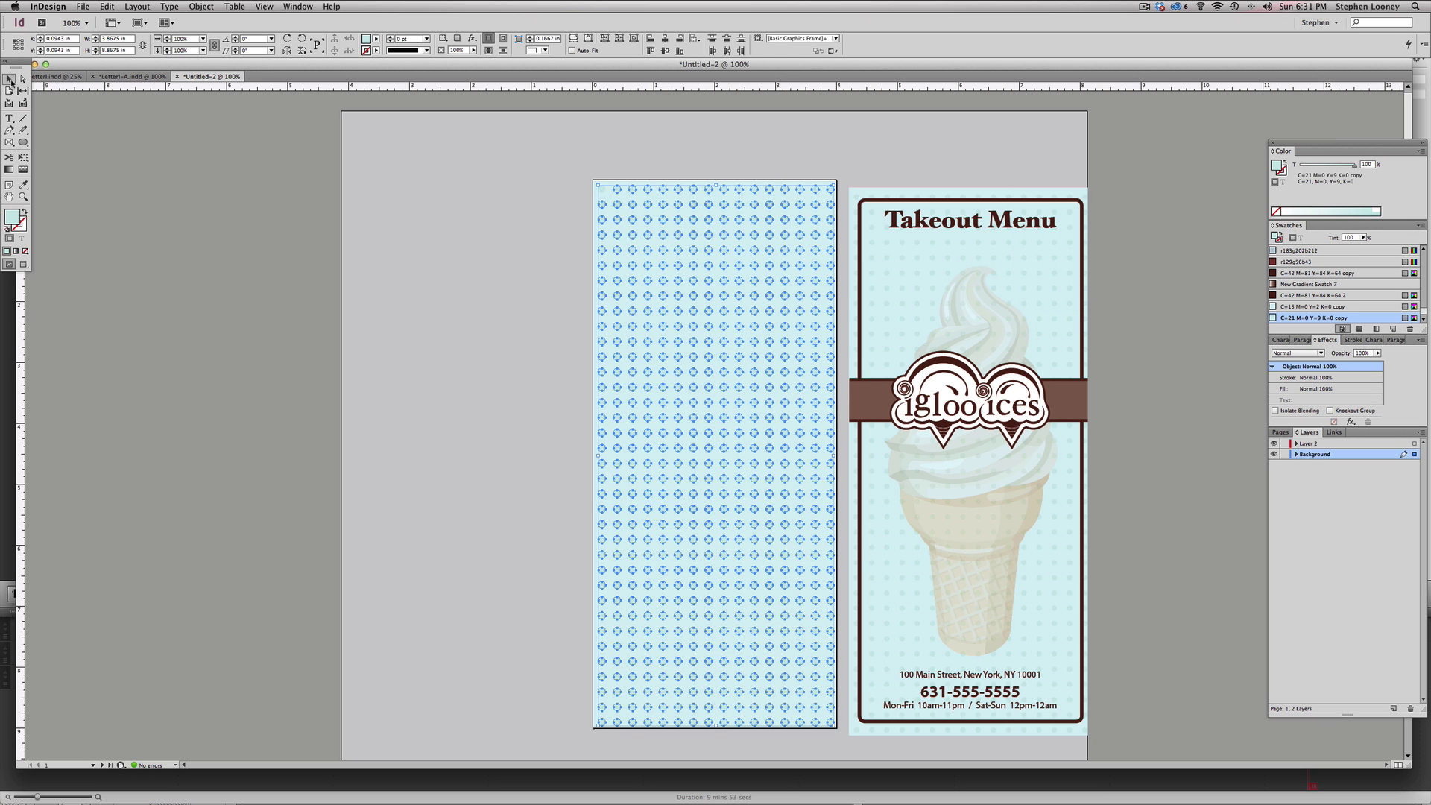
{"action": "left_click", "coordinate": [432, 168]}
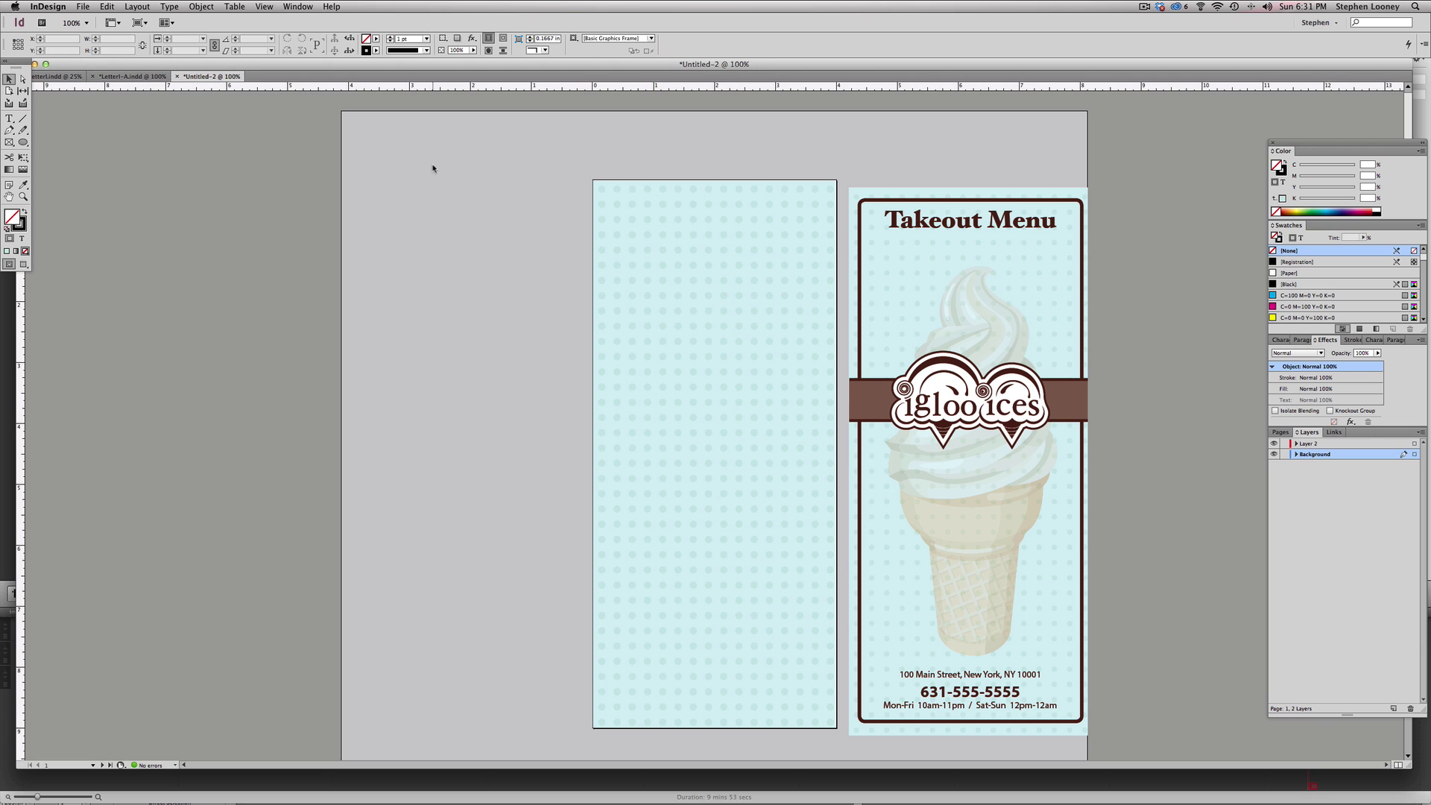
- Draw a tall 3.5782 × 8.6136 in frame on the left panel, centred at X 2 in, Y 4.5 in
{"action": "left_click", "coordinate": [23, 142]}
{"action": "left_click_drag", "start_coordinate": [23, 141], "coordinate": [52, 143]}
{"action": "left_click_drag", "start_coordinate": [605, 192], "coordinate": [824, 716]}
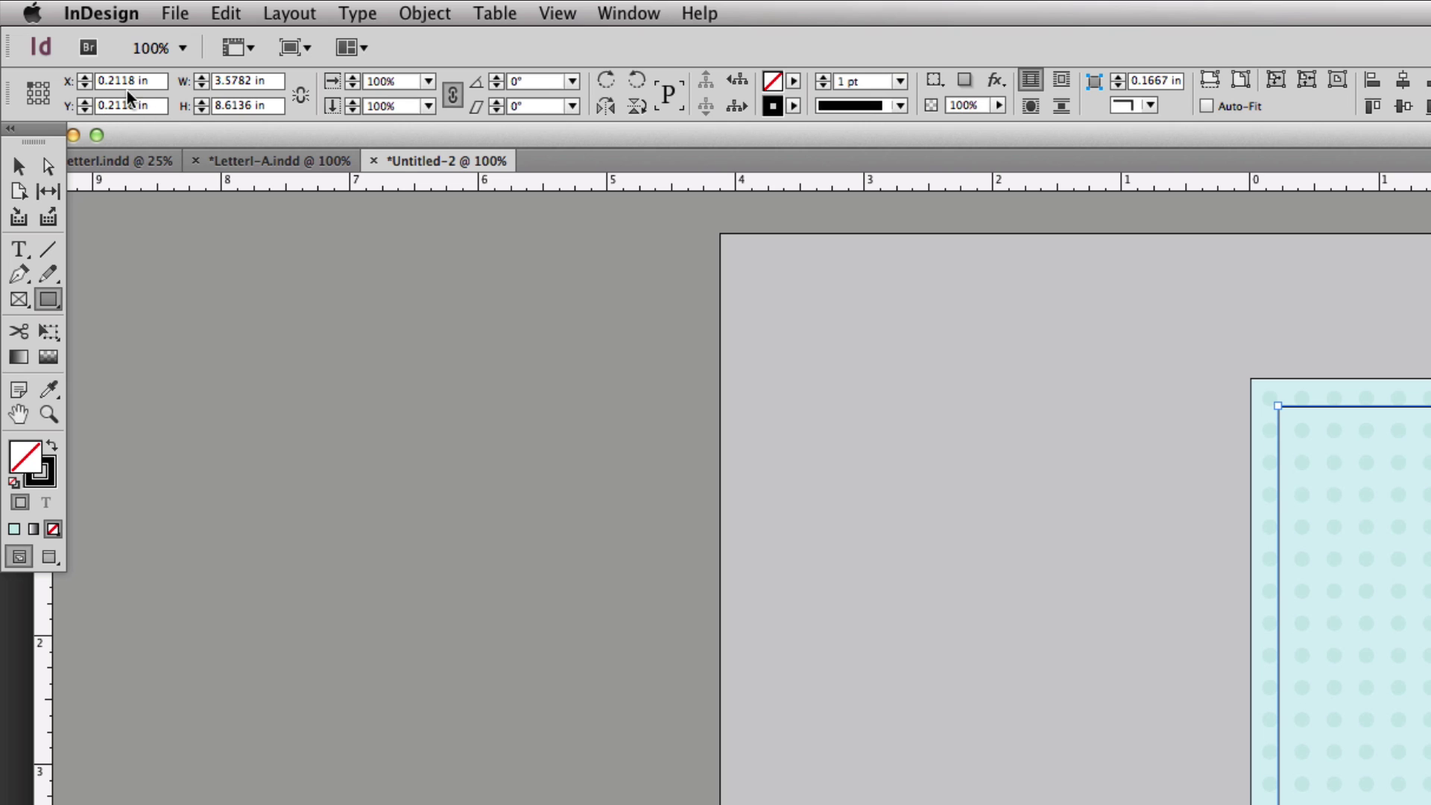
{"action": "left_click", "coordinate": [36, 93]}
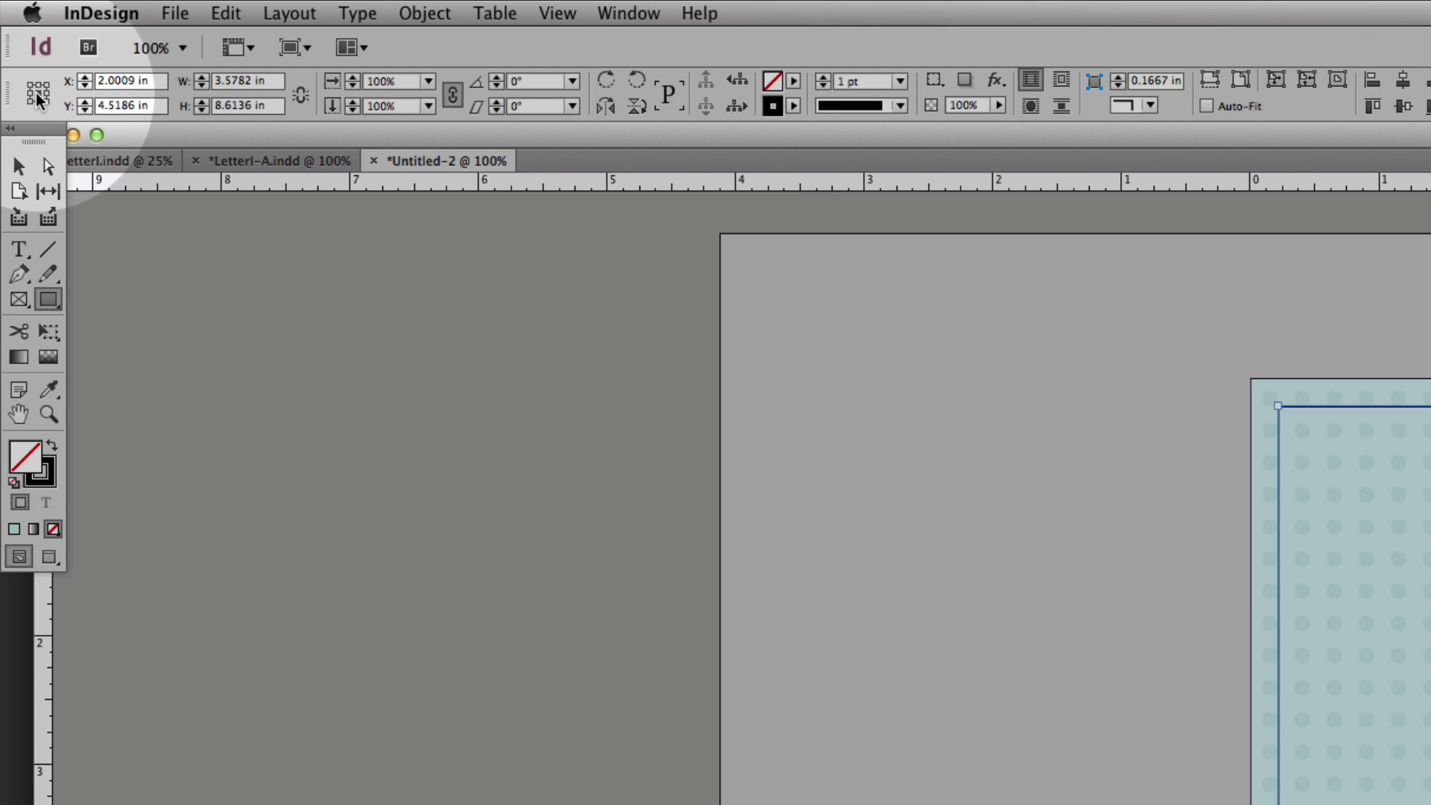
{"action": "left_click", "coordinate": [122, 79]}
{"action": "type", "text": "2"}
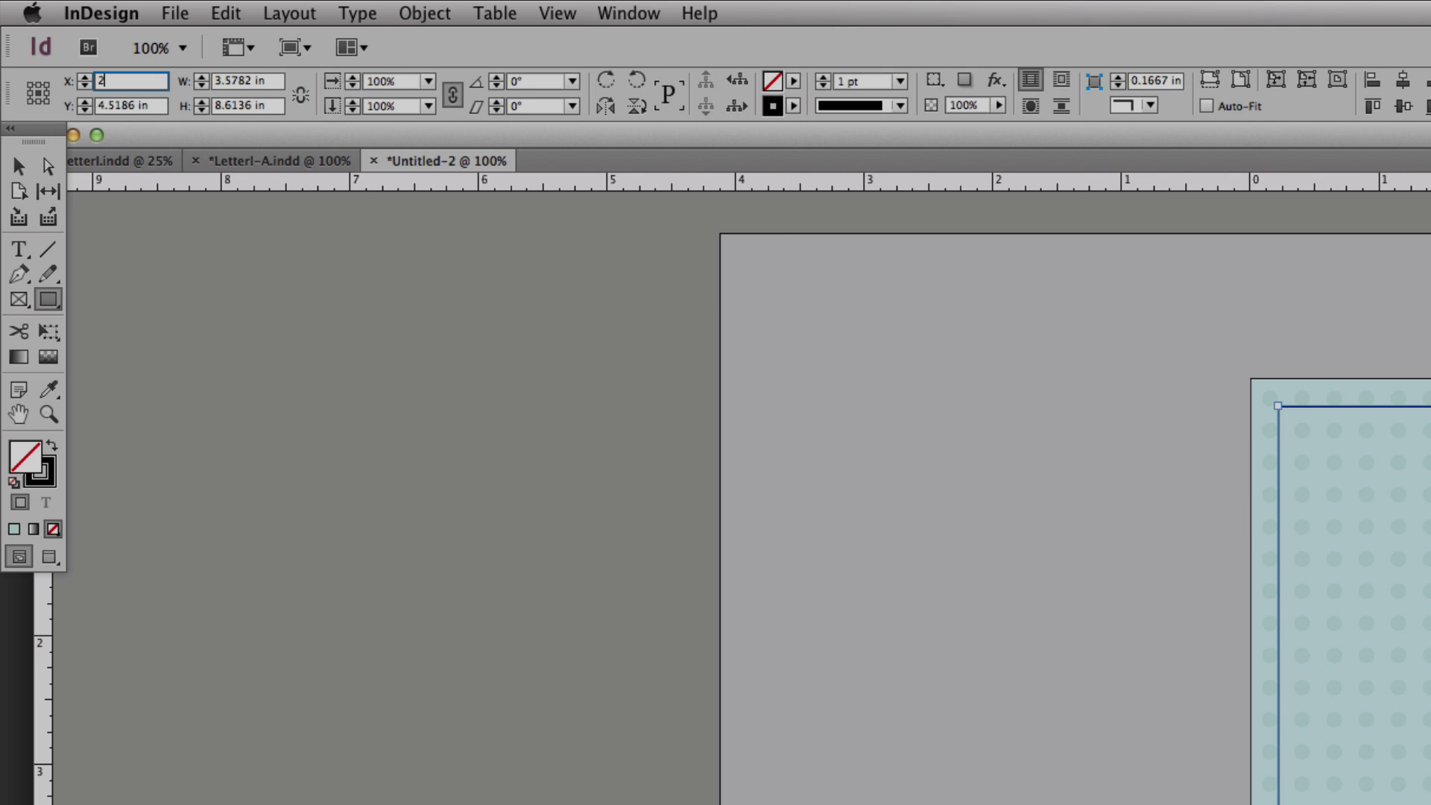
{"action": "left_click", "coordinate": [141, 108]}
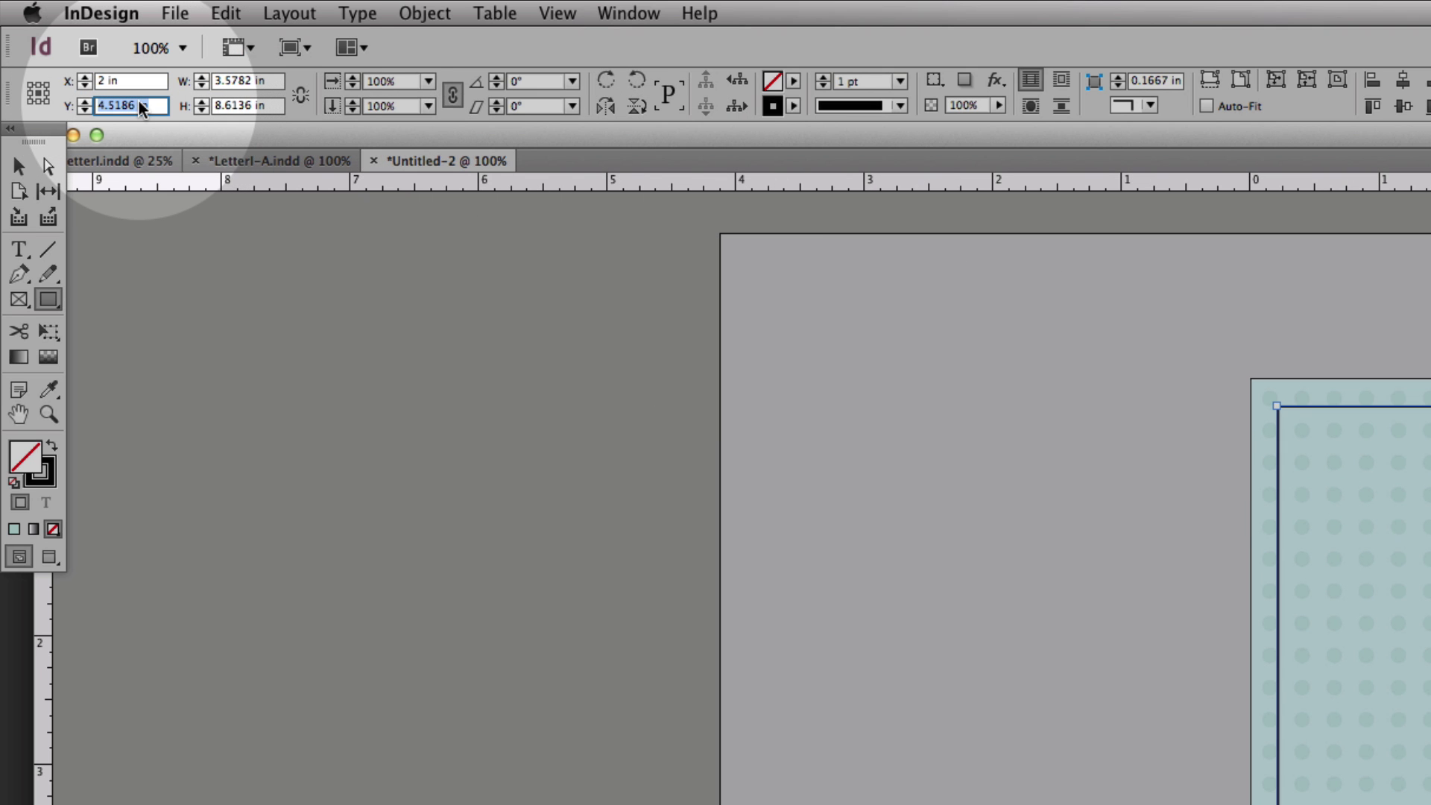
{"action": "type", "text": "4.5"}
{"action": "left_click", "coordinate": [19, 166]}
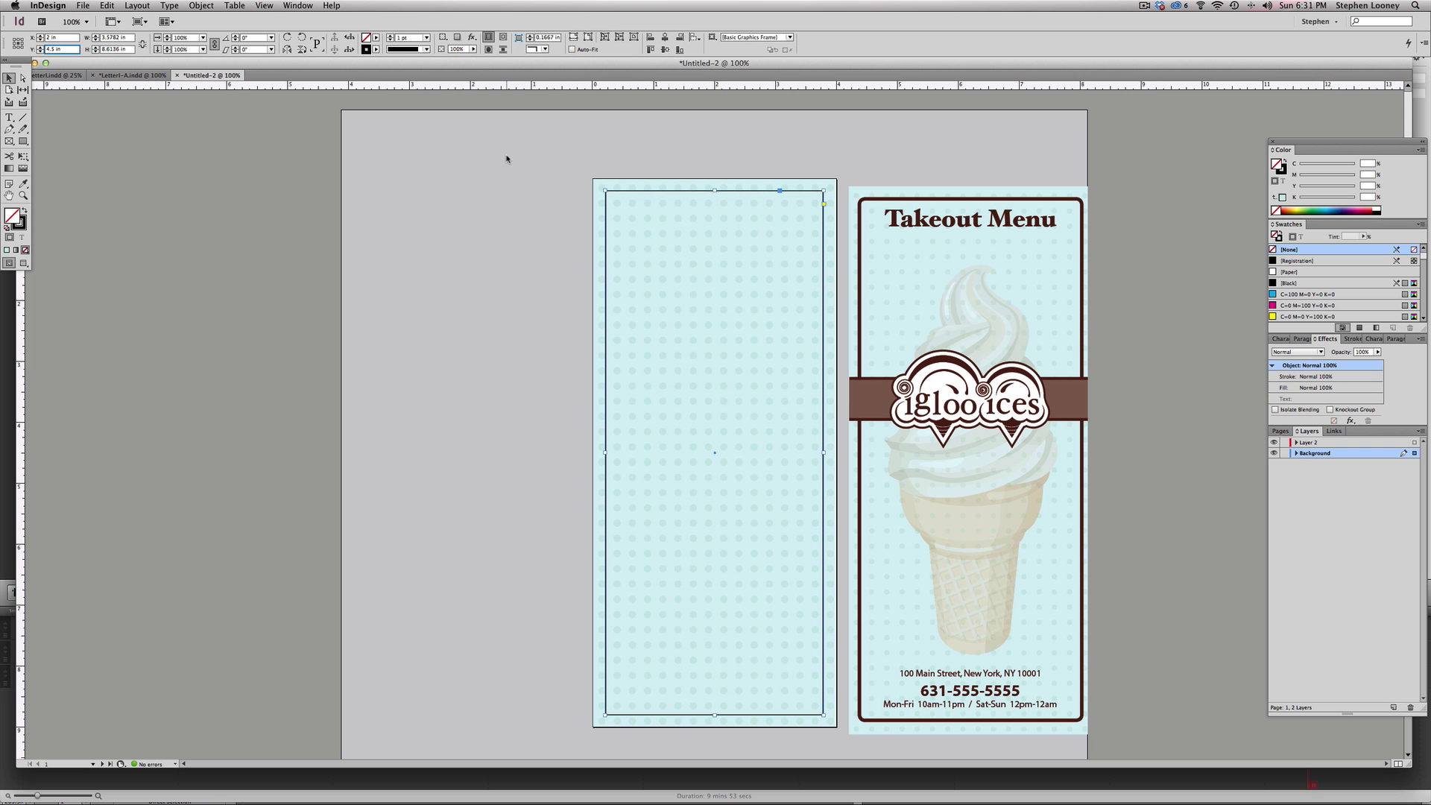
- Undo a sampled brown border, then save the logo band's brown as a new swatch
{"action": "left_click", "coordinate": [19, 222]}
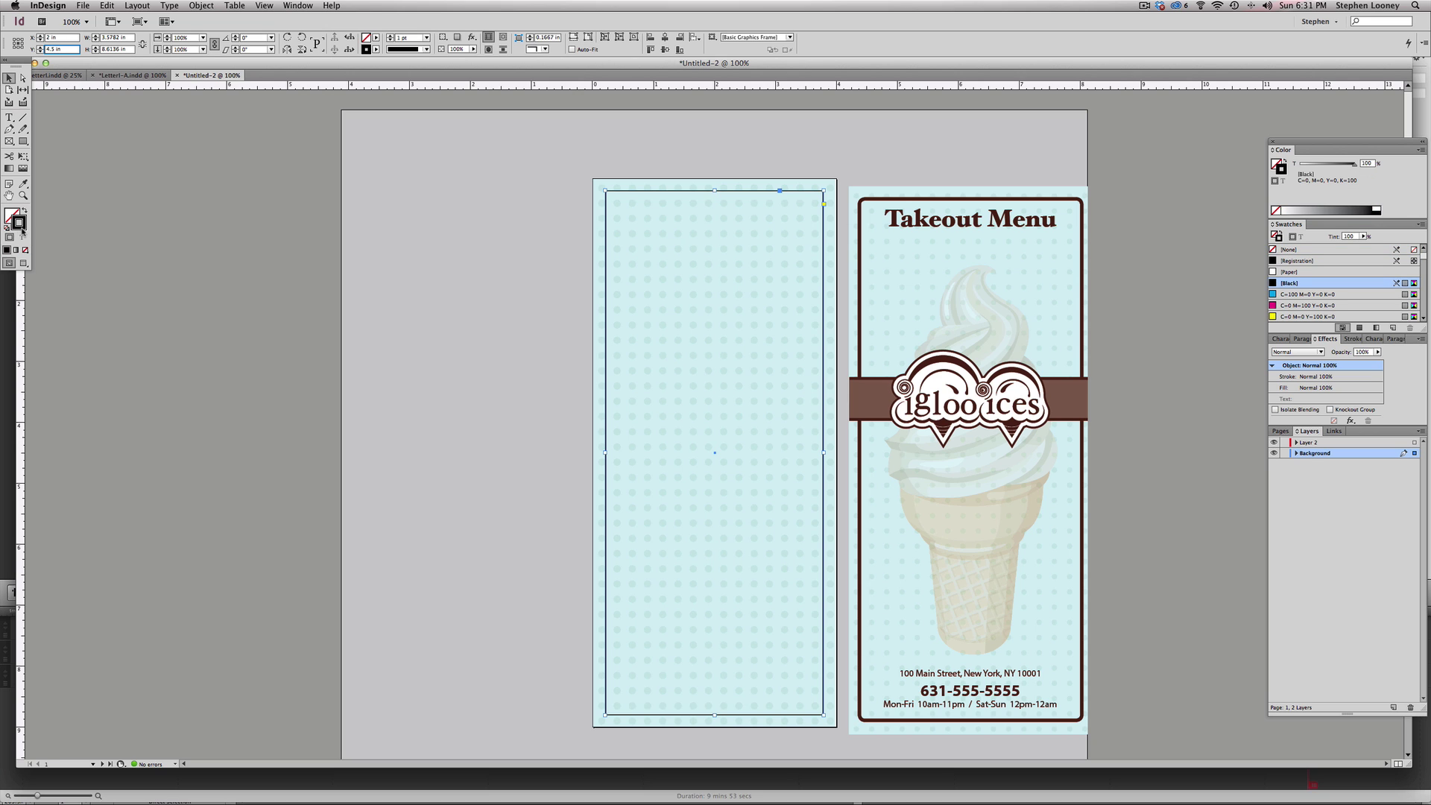
{"action": "left_click", "coordinate": [23, 183]}
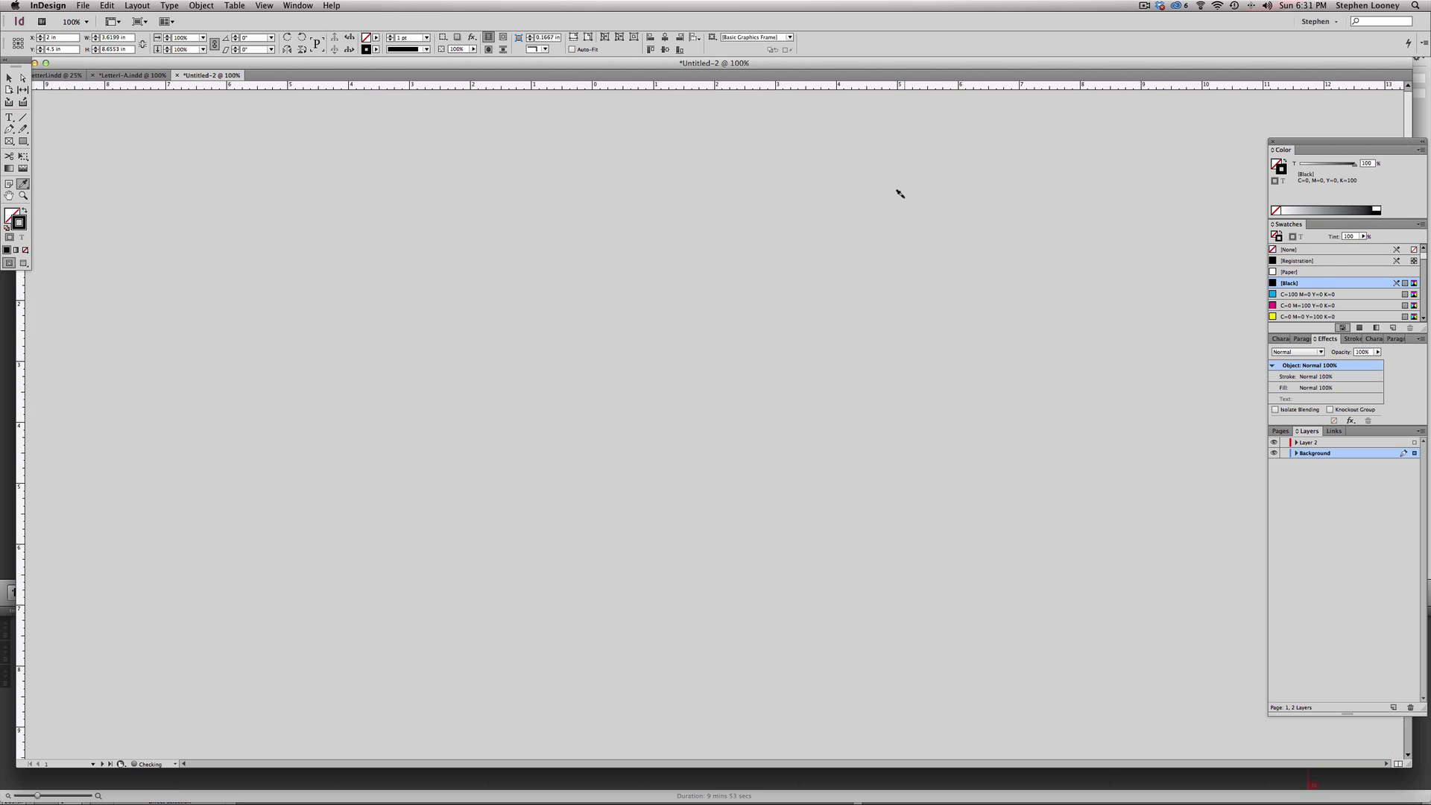
{"action": "left_click", "coordinate": [900, 198]}
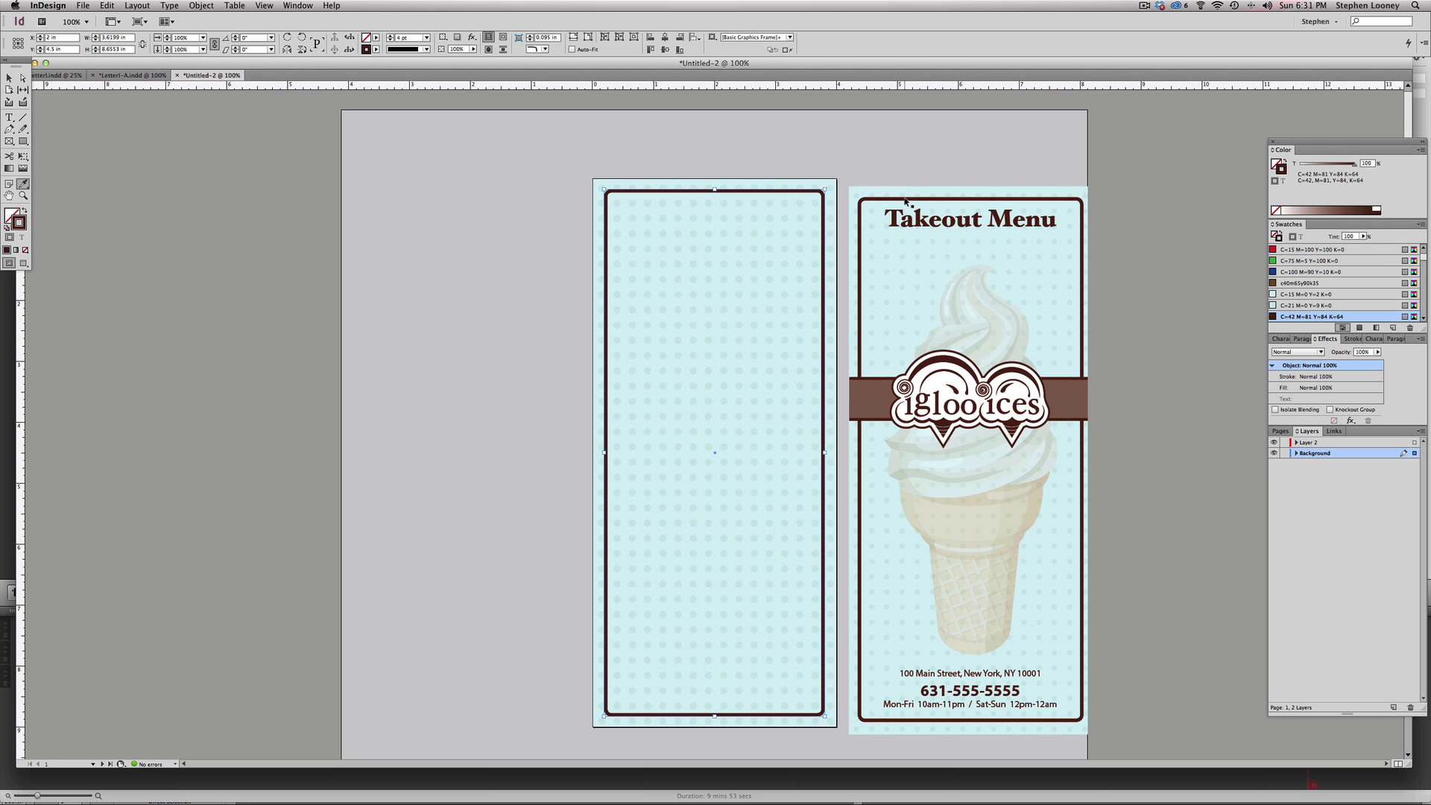
{"action": "key", "text": "super+z"}
{"action": "scroll", "coordinate": [1317, 302], "scroll_direction": "down", "scroll_amount": 10}
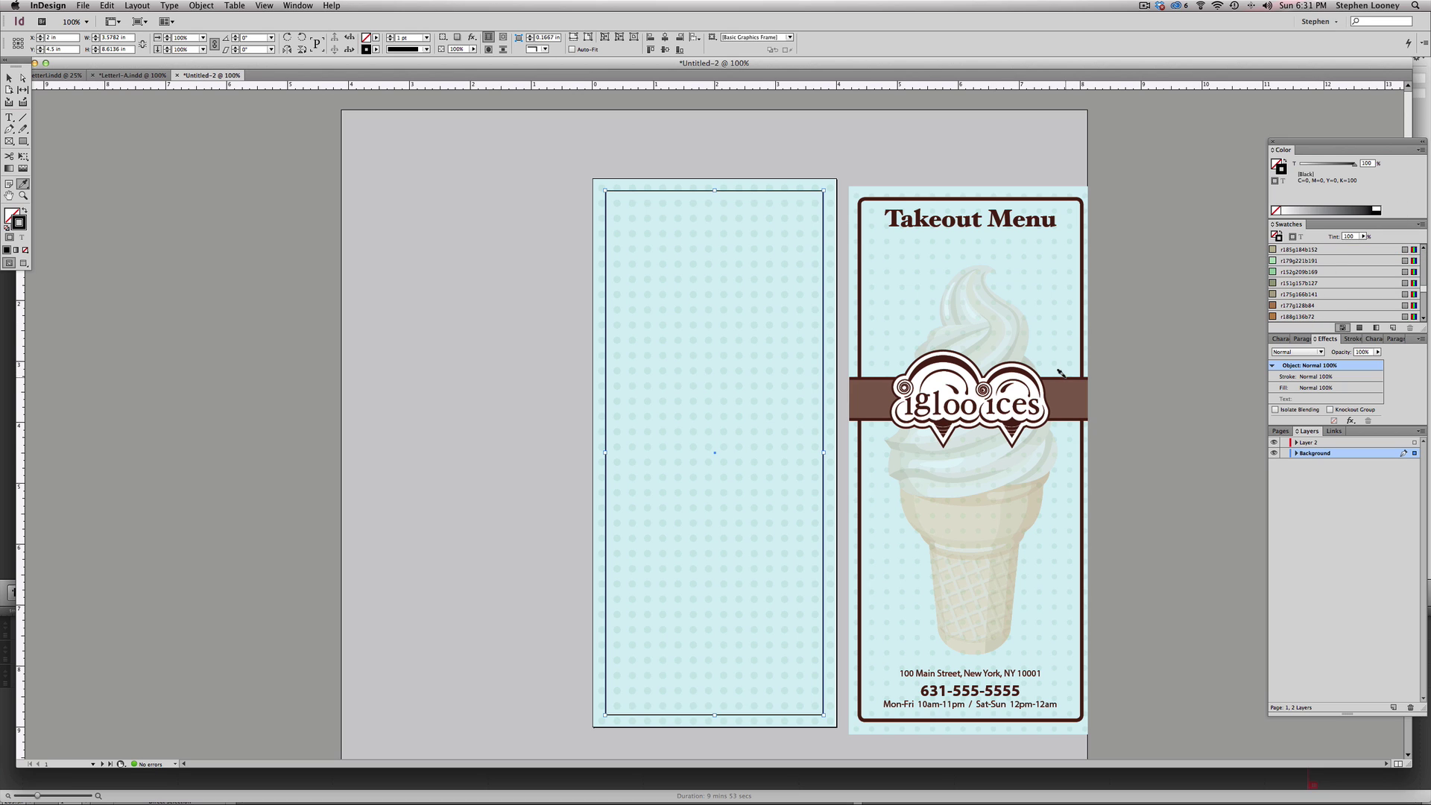
{"action": "left_click_drag", "start_coordinate": [926, 295], "coordinate": [1234, 544]}
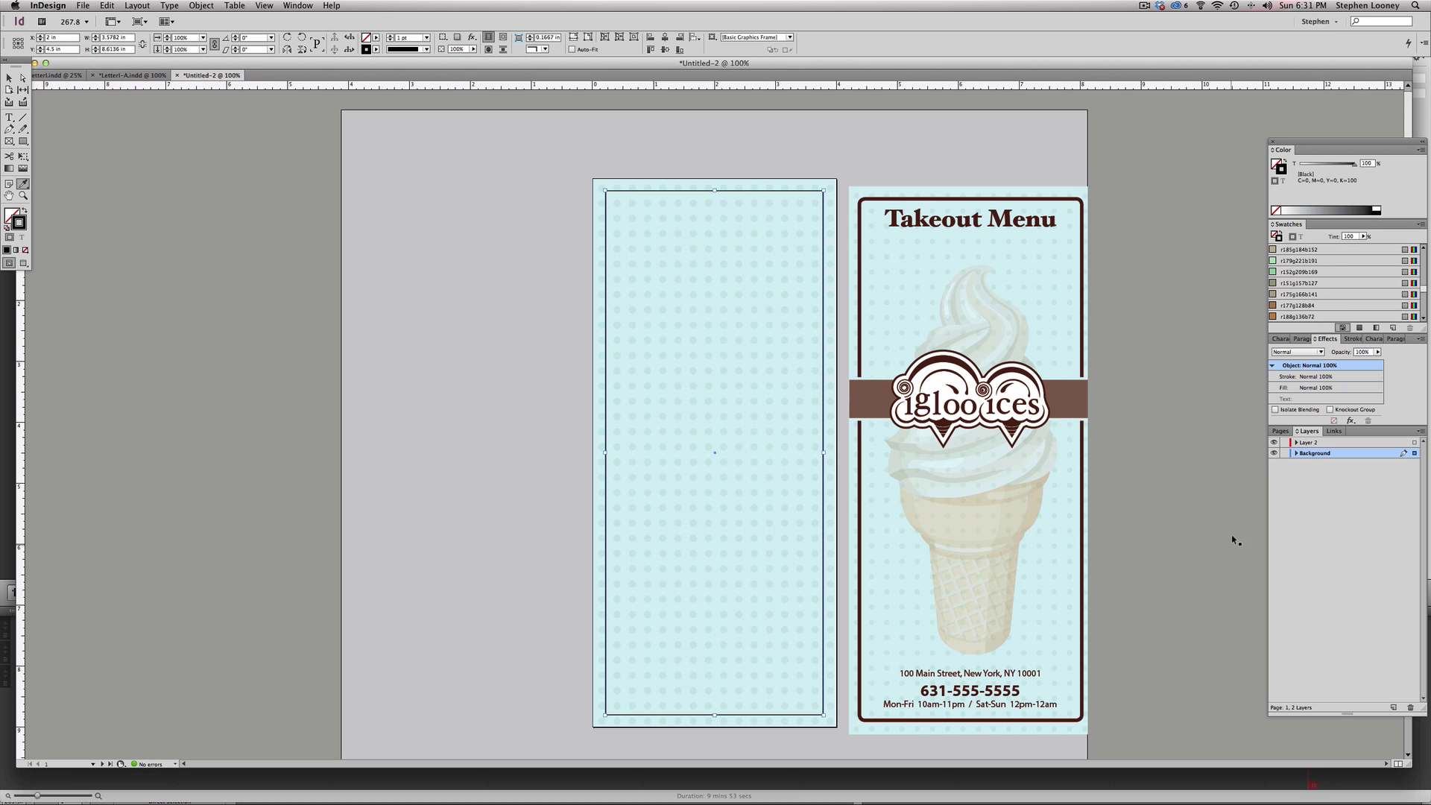
{"action": "key", "text": "v"}
{"action": "left_click", "coordinate": [768, 312]}
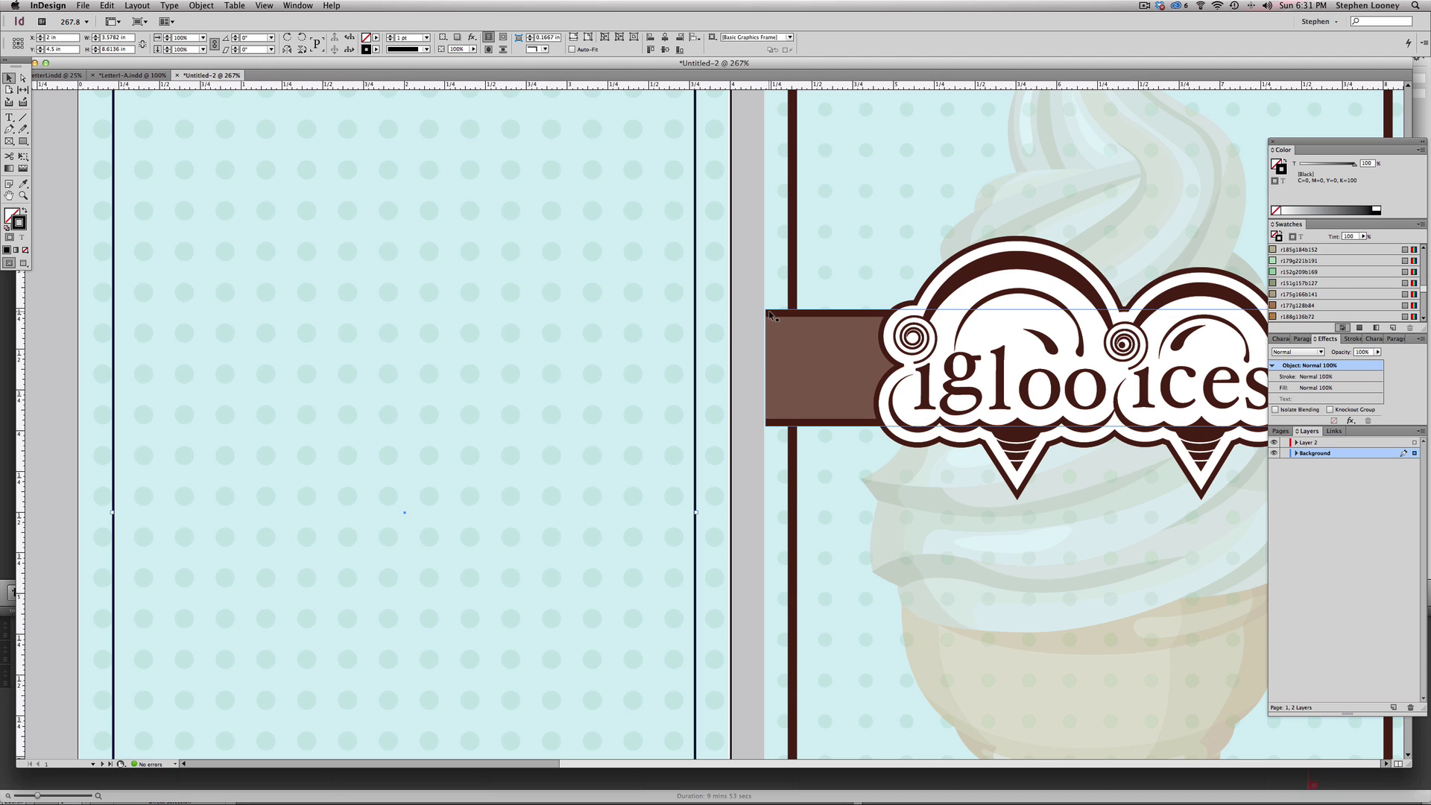
{"action": "key", "text": "x"}
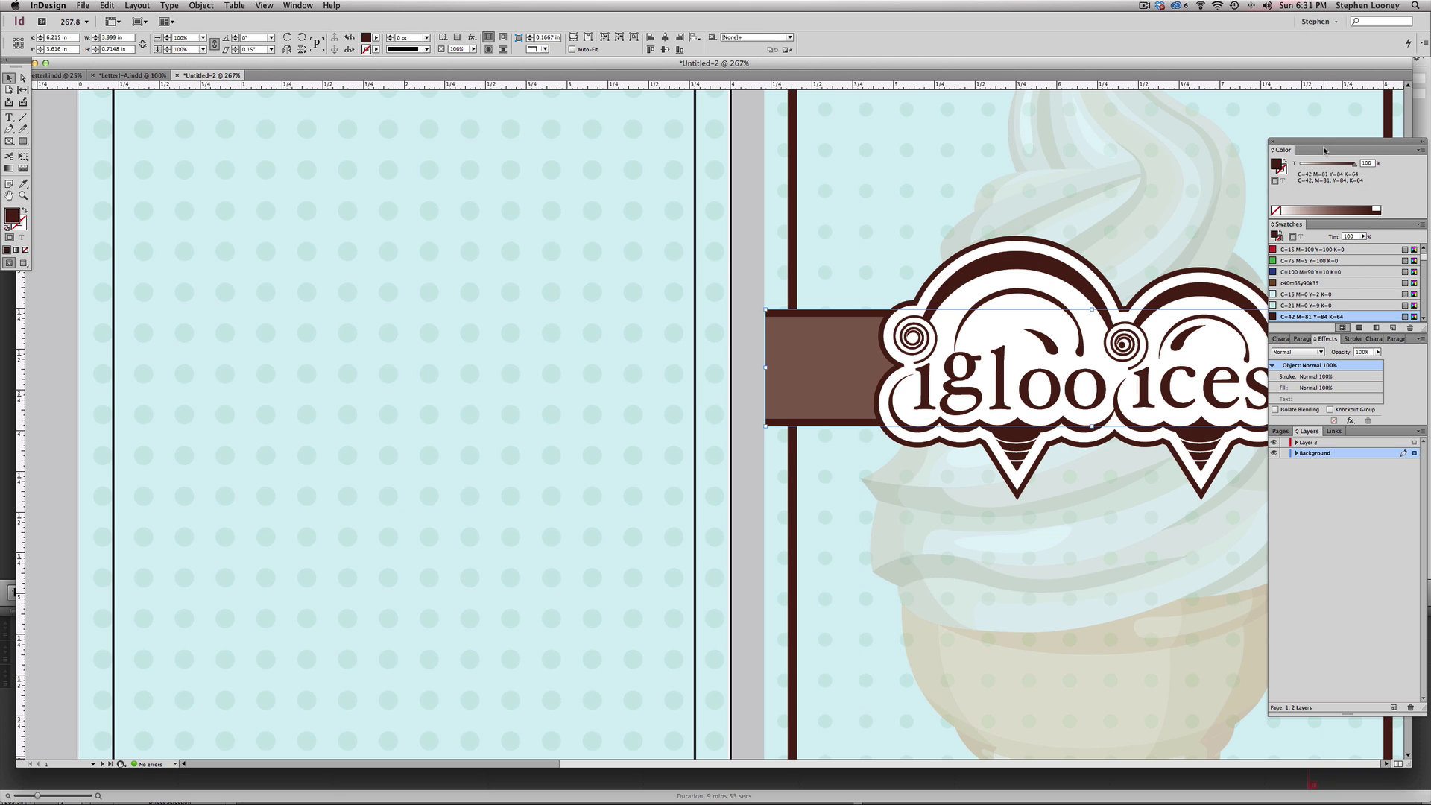
{"action": "left_click", "coordinate": [1422, 152]}
{"action": "left_click", "coordinate": [1371, 216]}
- Give the left panel's frame a 4 pt dark brown stroke
{"action": "left_click", "coordinate": [695, 211]}
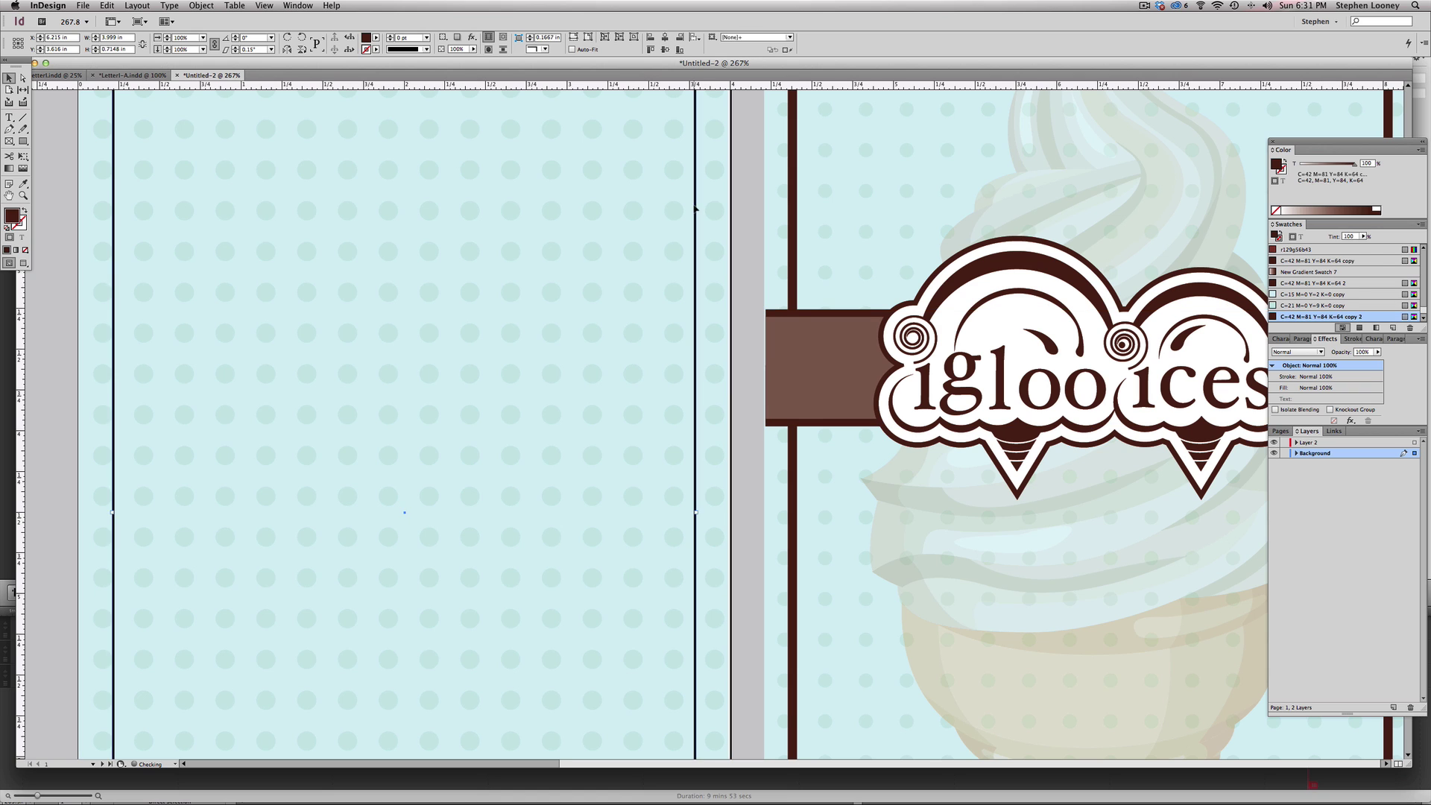
{"action": "left_click", "coordinate": [564, 306], "text": "alt+super"}
{"action": "left_click", "coordinate": [564, 306], "text": "alt+super"}
{"action": "left_click", "coordinate": [19, 222]}
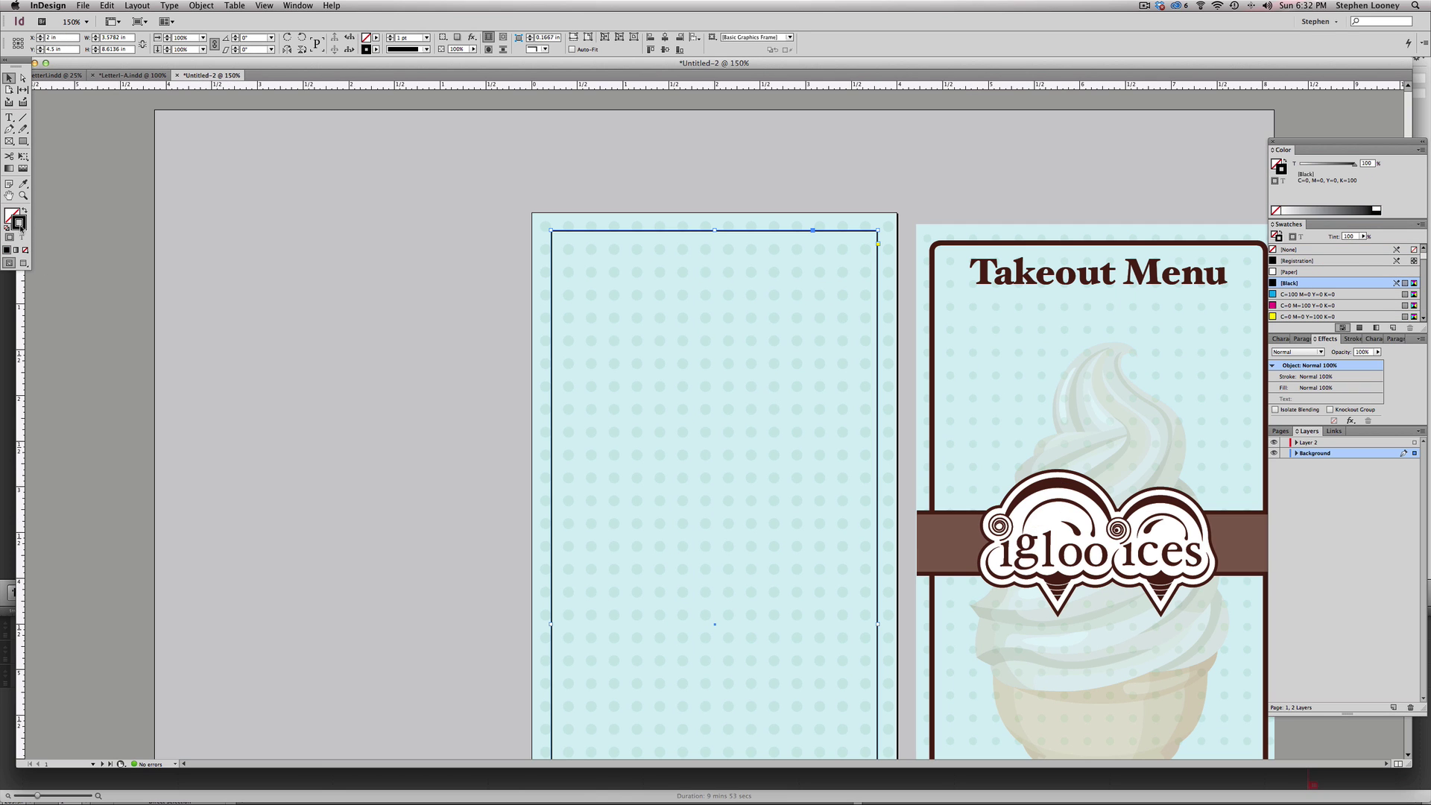
{"action": "scroll", "coordinate": [1318, 311], "scroll_direction": "down", "scroll_amount": 5}
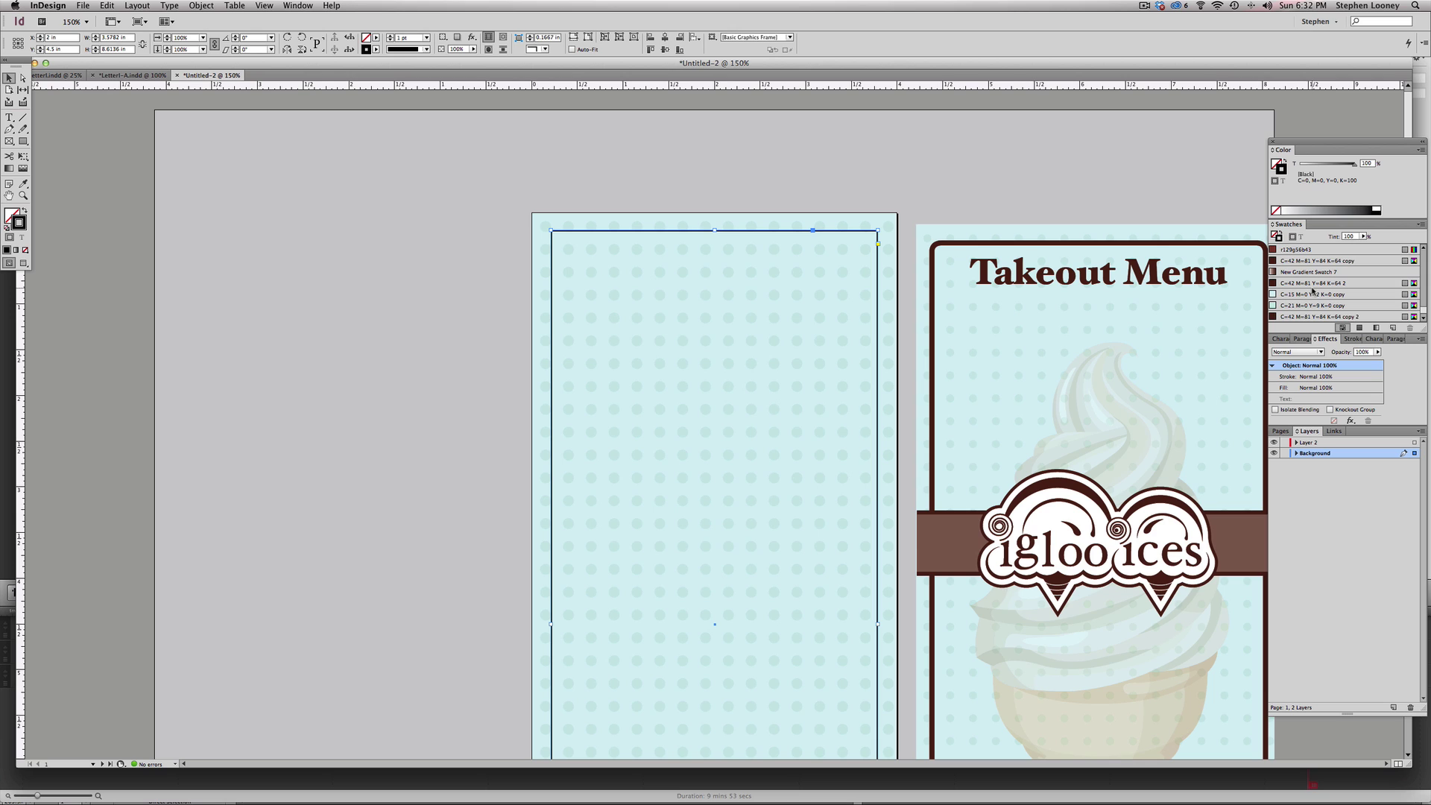
{"action": "left_click", "coordinate": [1315, 317]}
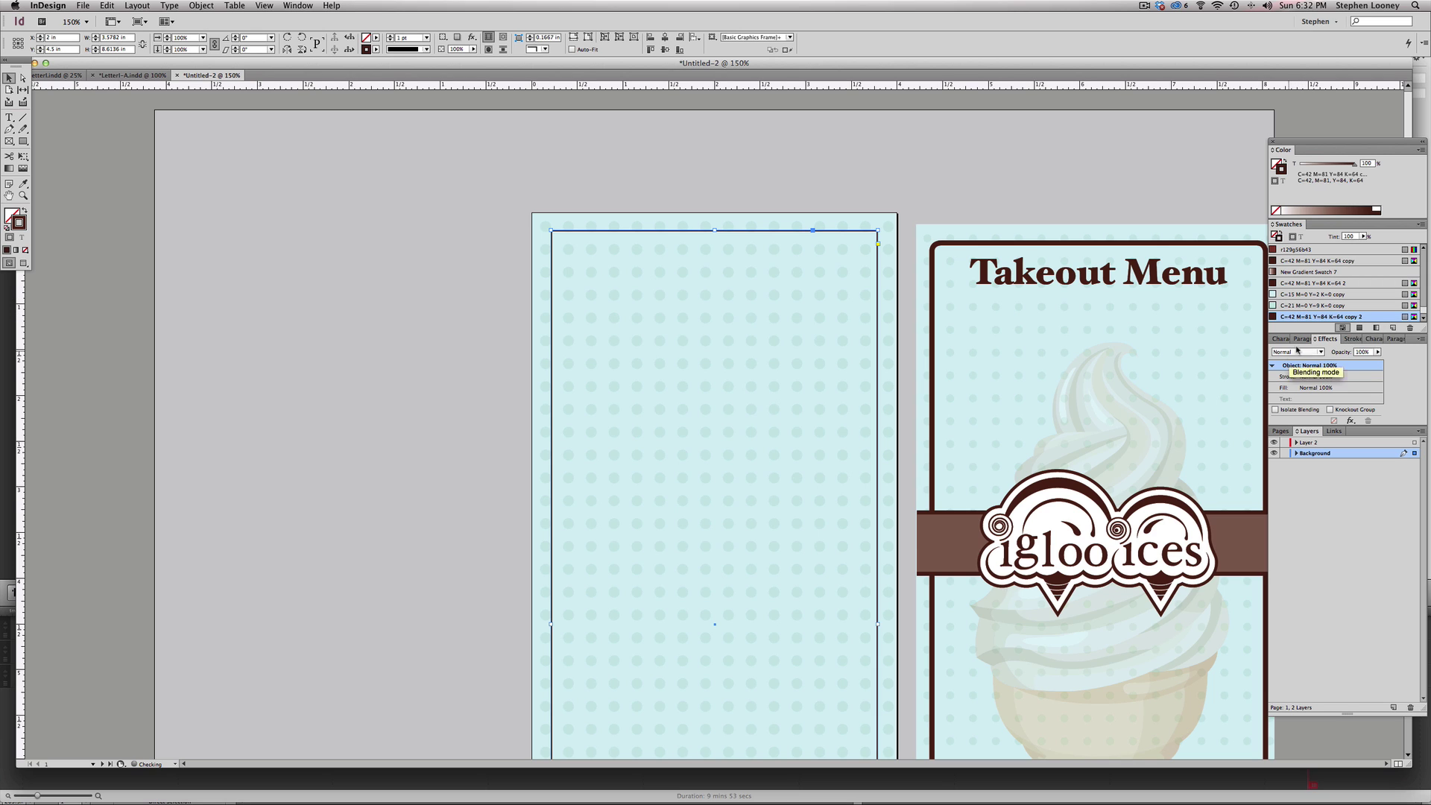
{"action": "left_click", "coordinate": [1348, 339]}
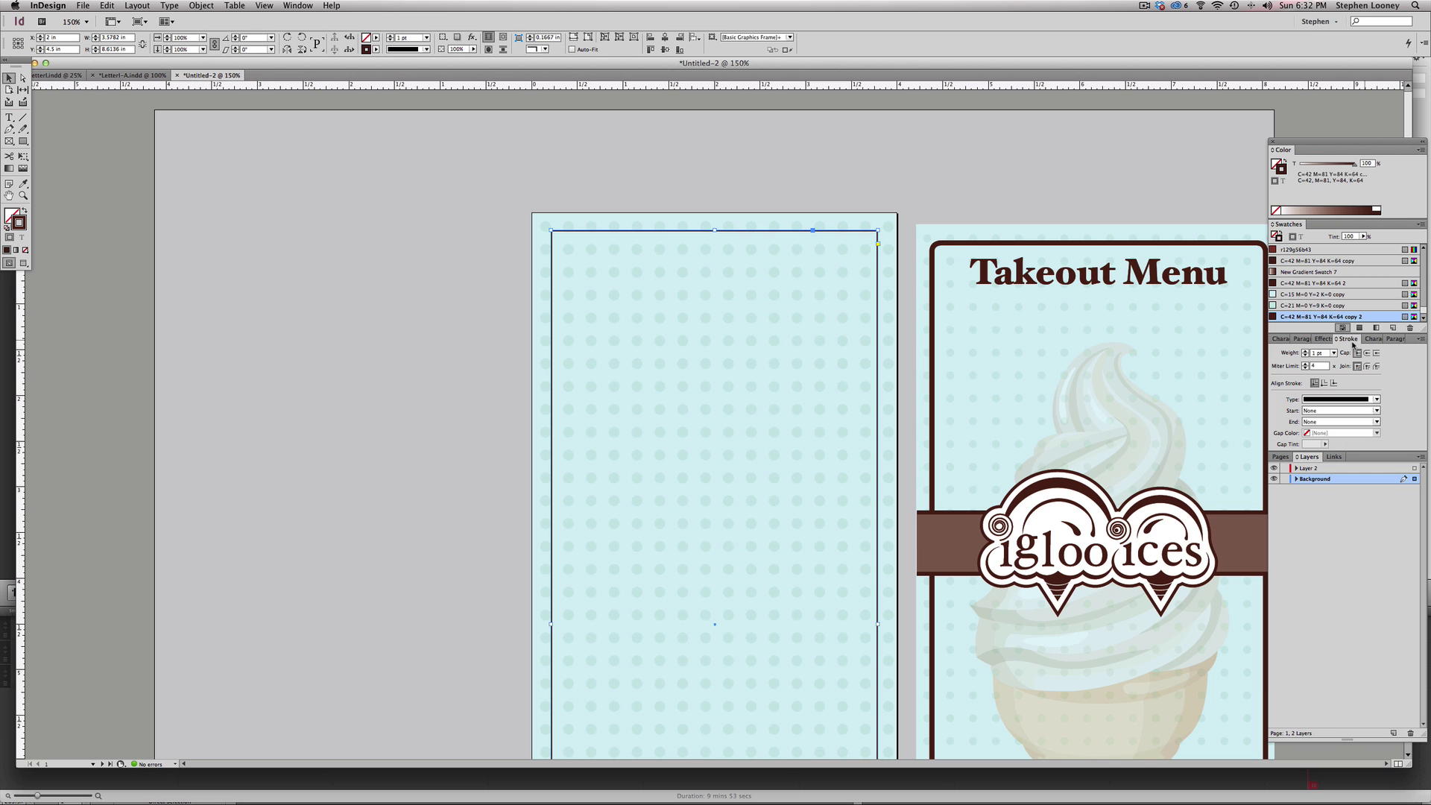
{"action": "left_click", "coordinate": [1305, 351]}
{"action": "left_click", "coordinate": [1305, 352]}
{"action": "left_click", "coordinate": [1305, 352]}
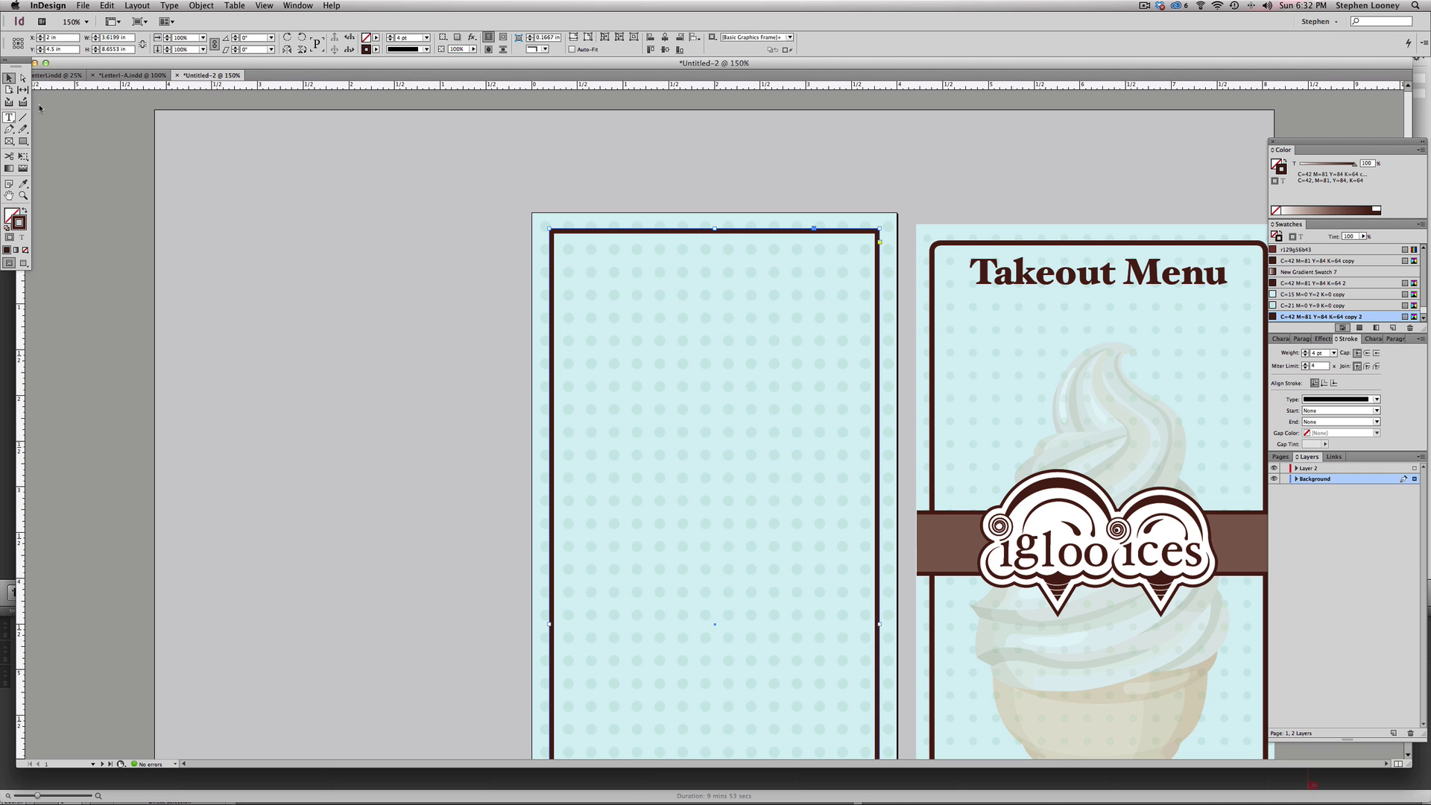
{"action": "left_click", "coordinate": [530, 180]}
{"action": "left_click", "coordinate": [863, 232]}
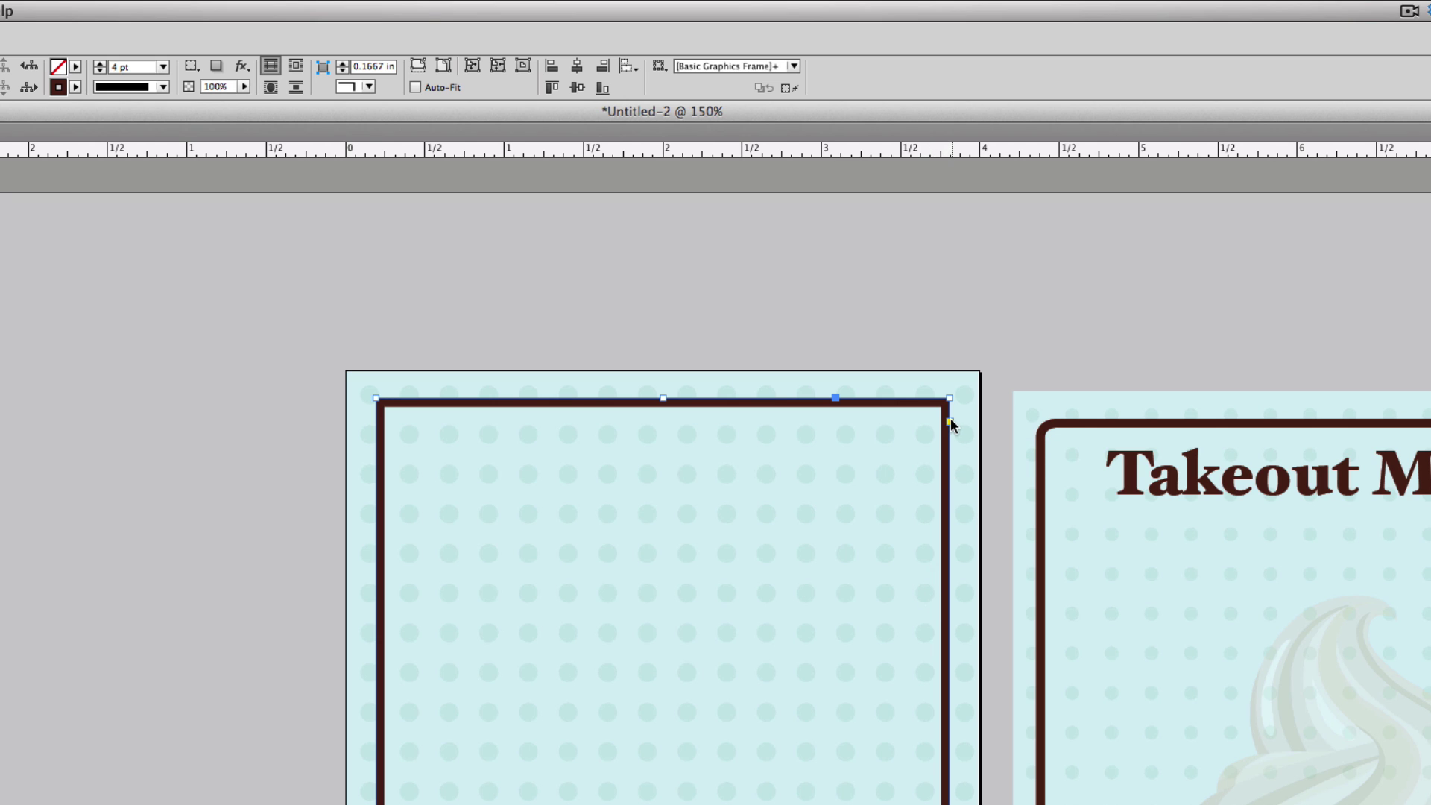
{"action": "left_click", "coordinate": [949, 422]}
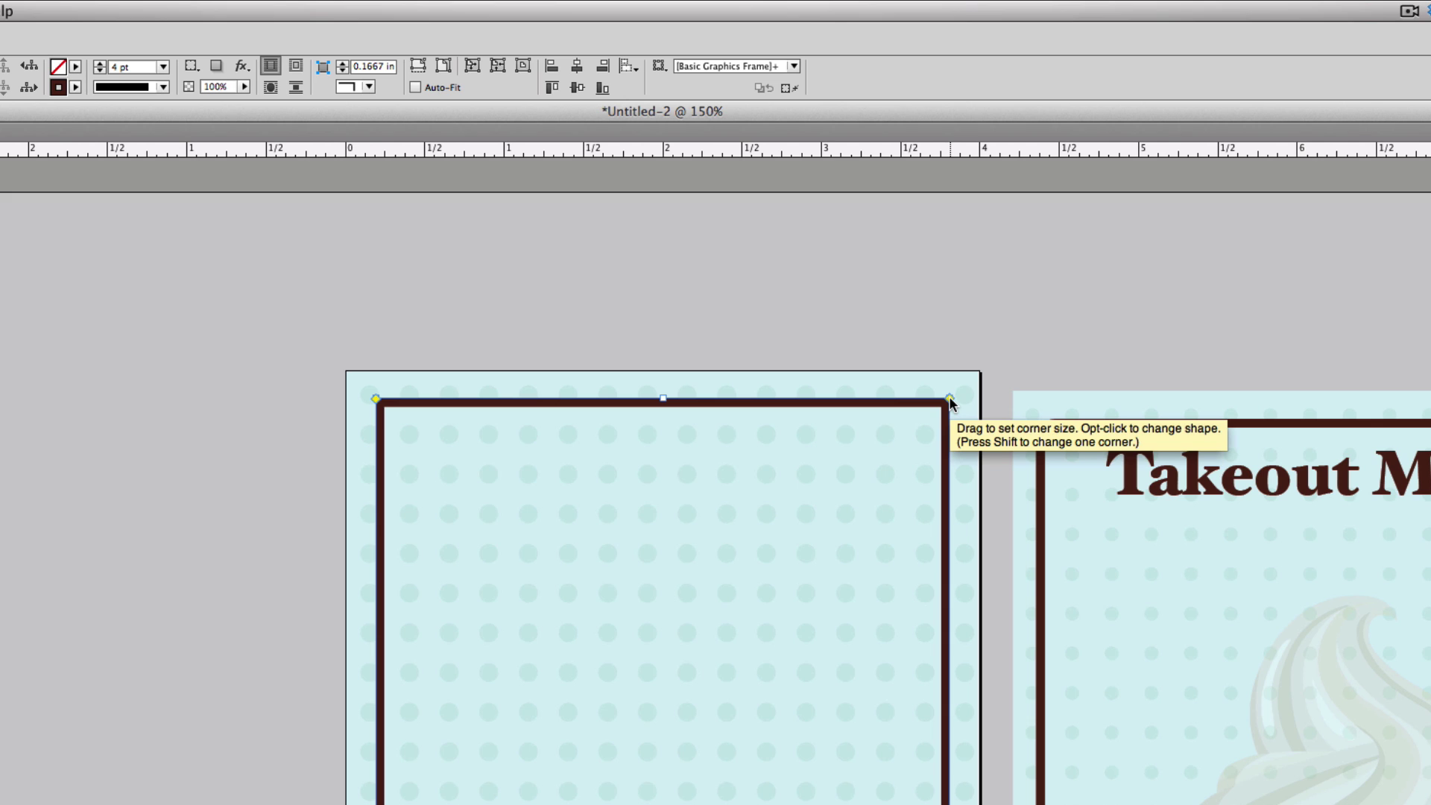
- Round all the brown frame's corners to about 0.13 in and return to 100% view
{"action": "mouse_move", "coordinate": [950, 400]}
{"action": "left_mouse_down"}
{"action": "mouse_move", "coordinate": [741, 402]}
{"action": "mouse_move", "coordinate": [928, 403]}
{"action": "left_mouse_up"}
{"action": "left_click", "coordinate": [922, 502]}
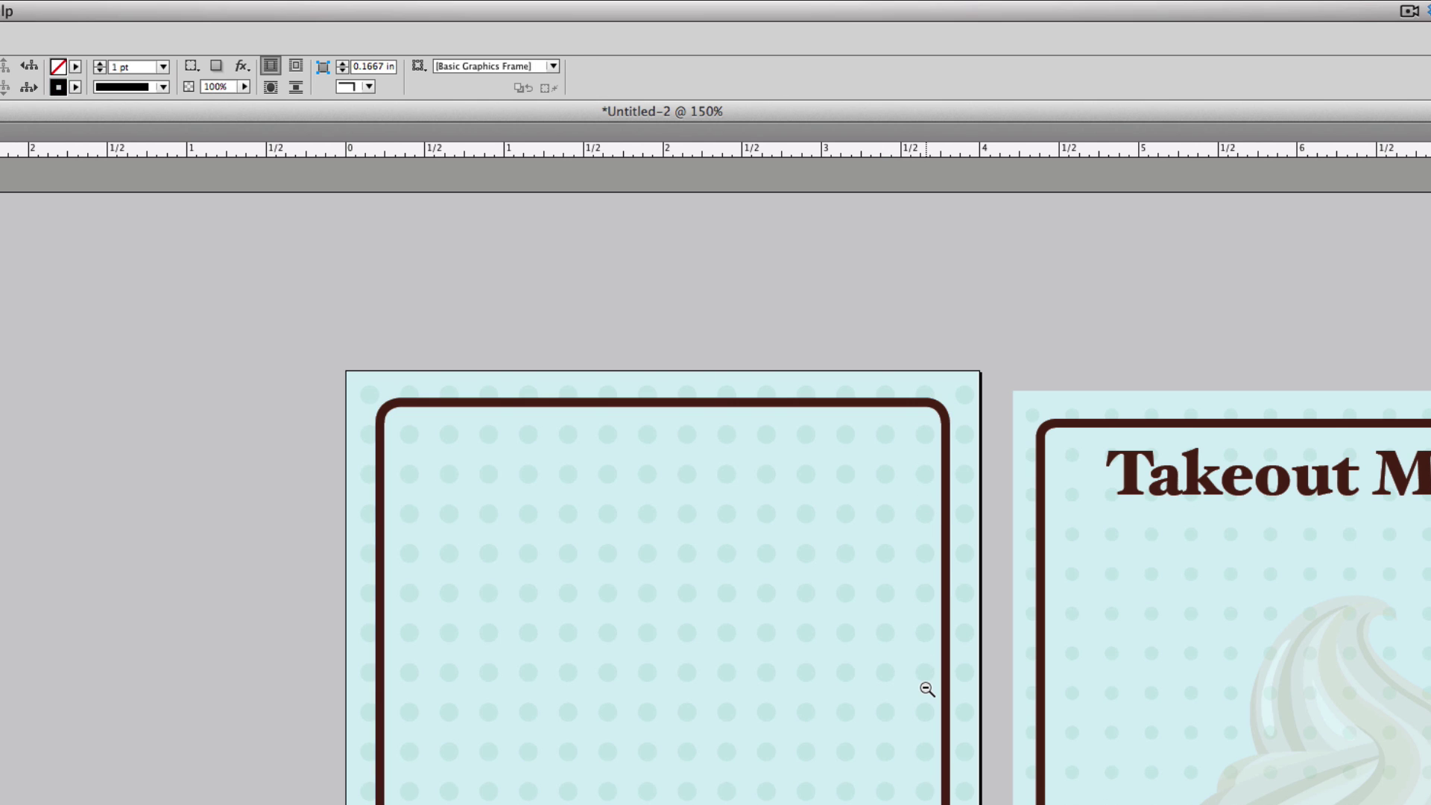
{"action": "key", "text": "super+1"}
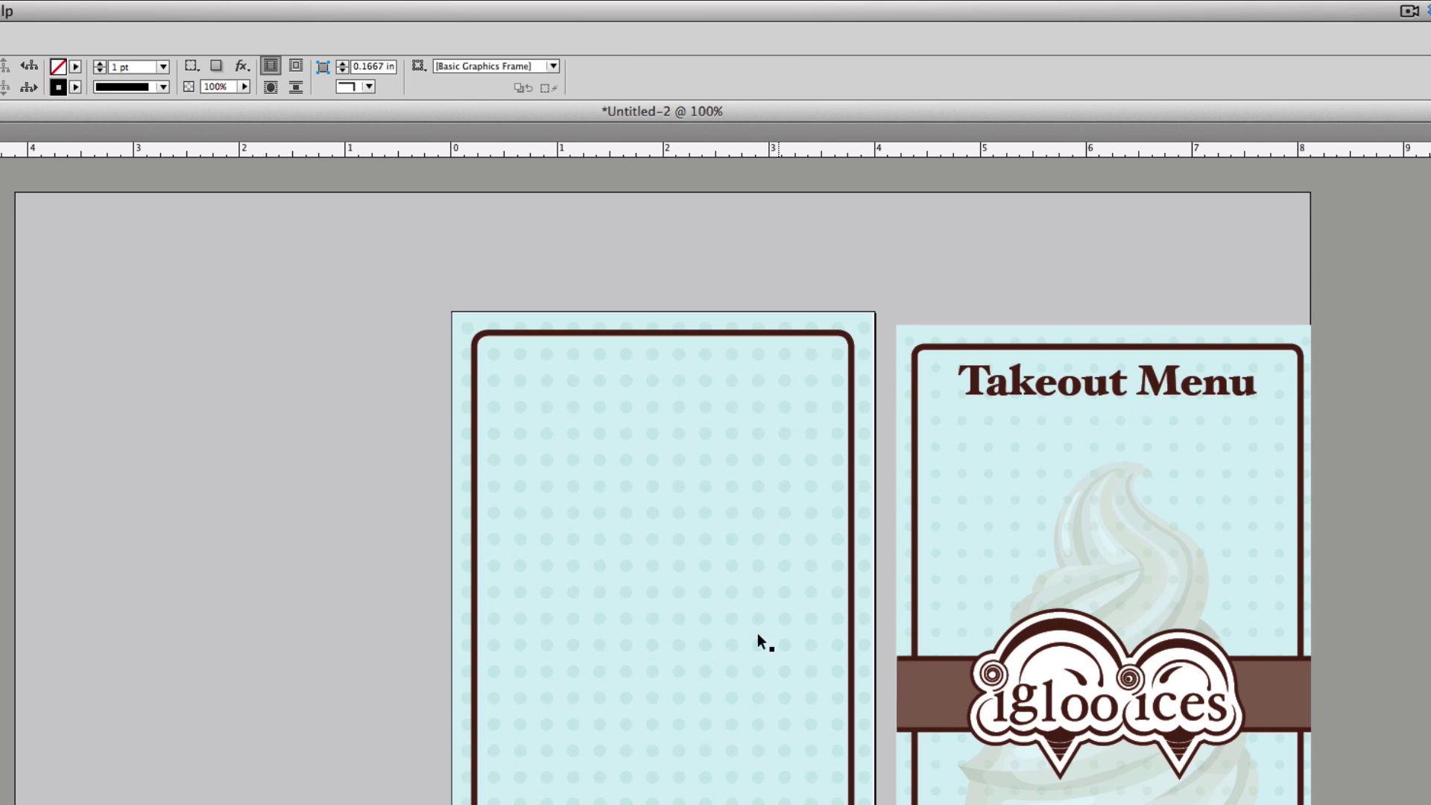
- Draw a rectangle across the left panel's middle and make it a solid dark brown band
{"action": "key", "text": "m"}
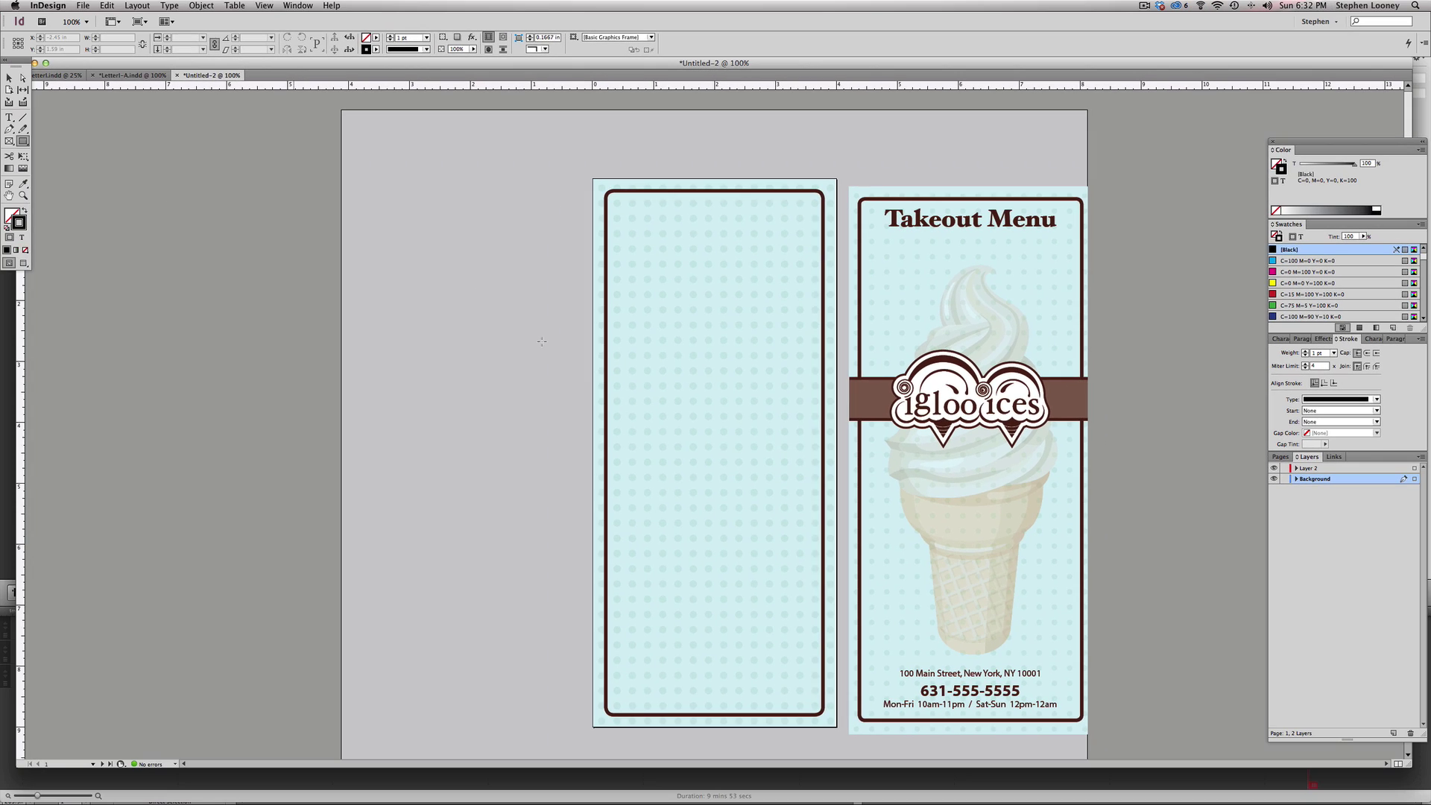
{"action": "left_click_drag", "start_coordinate": [593, 380], "coordinate": [833, 419]}
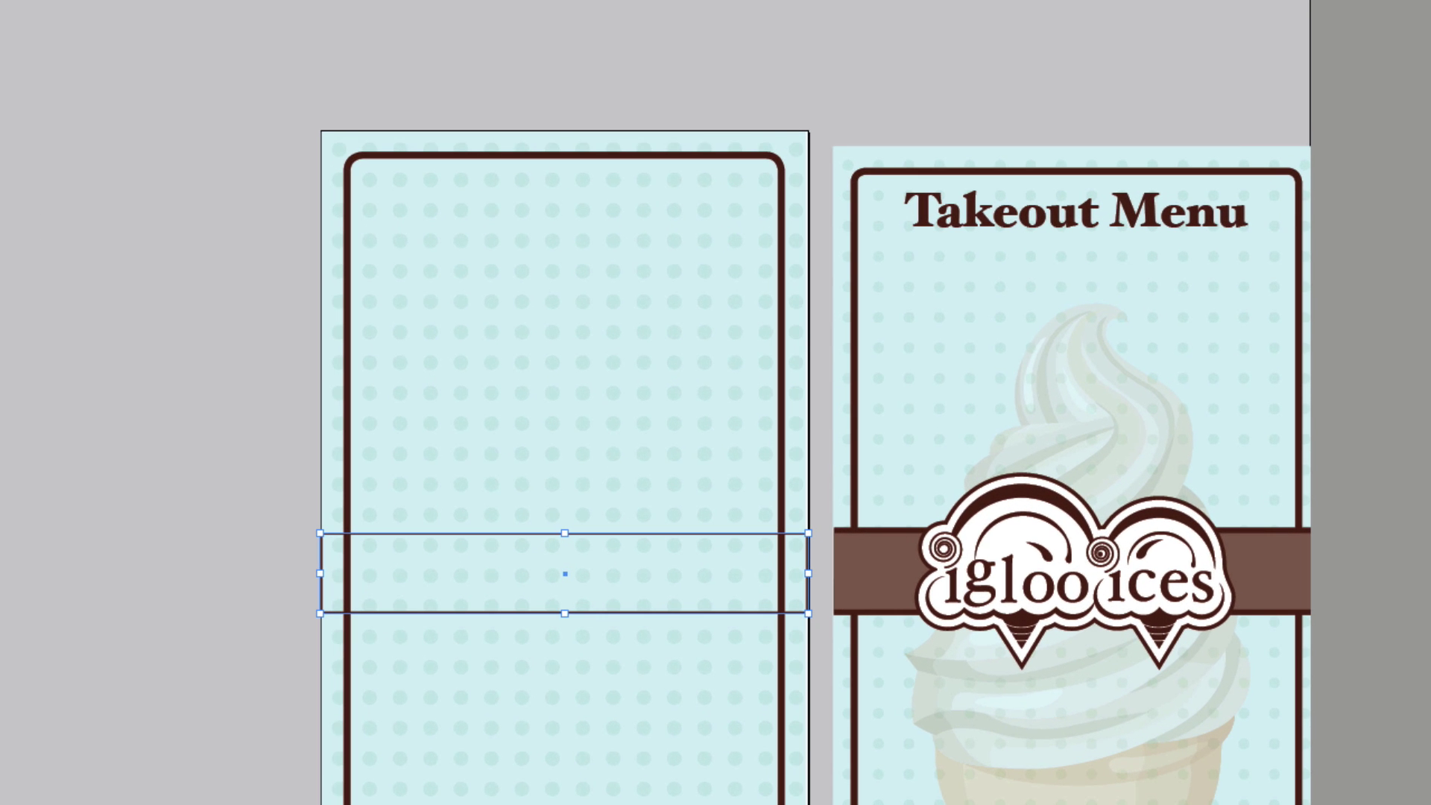
{"action": "key", "text": "shift+x"}
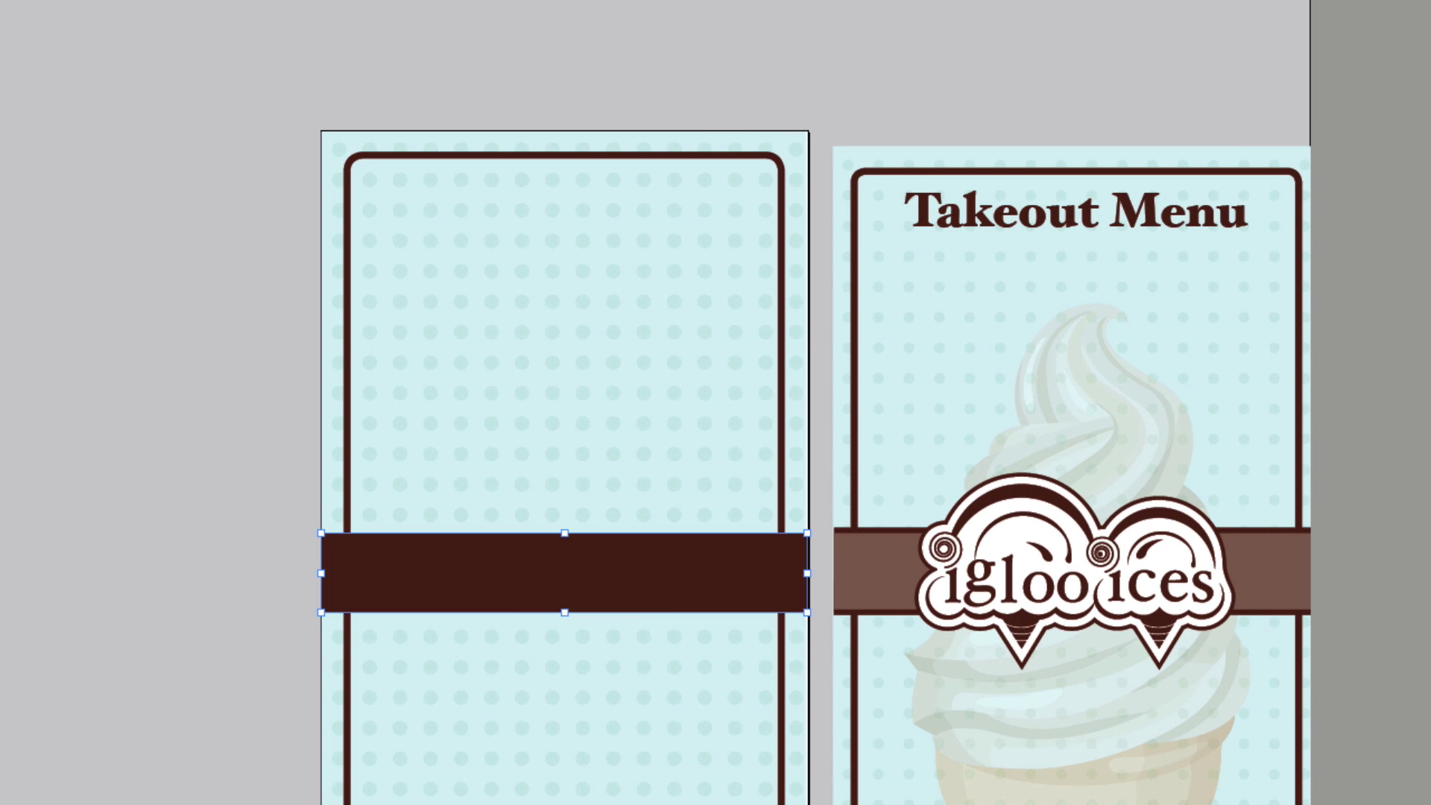
{"action": "left_click_drag", "start_coordinate": [564, 534], "coordinate": [566, 525]}
{"action": "key", "text": "ctrl+shift+a"}
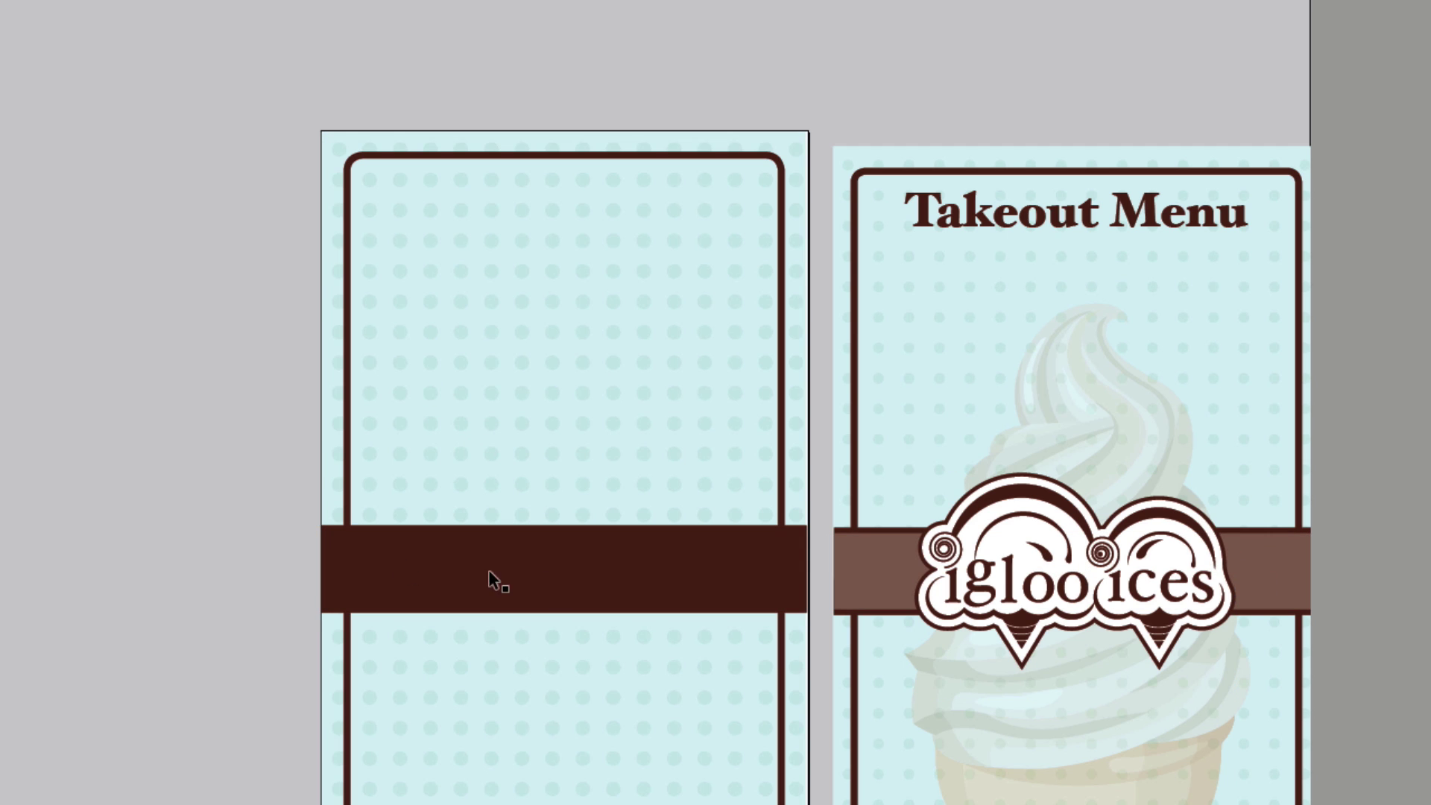
{"action": "left_click", "coordinate": [529, 584]}
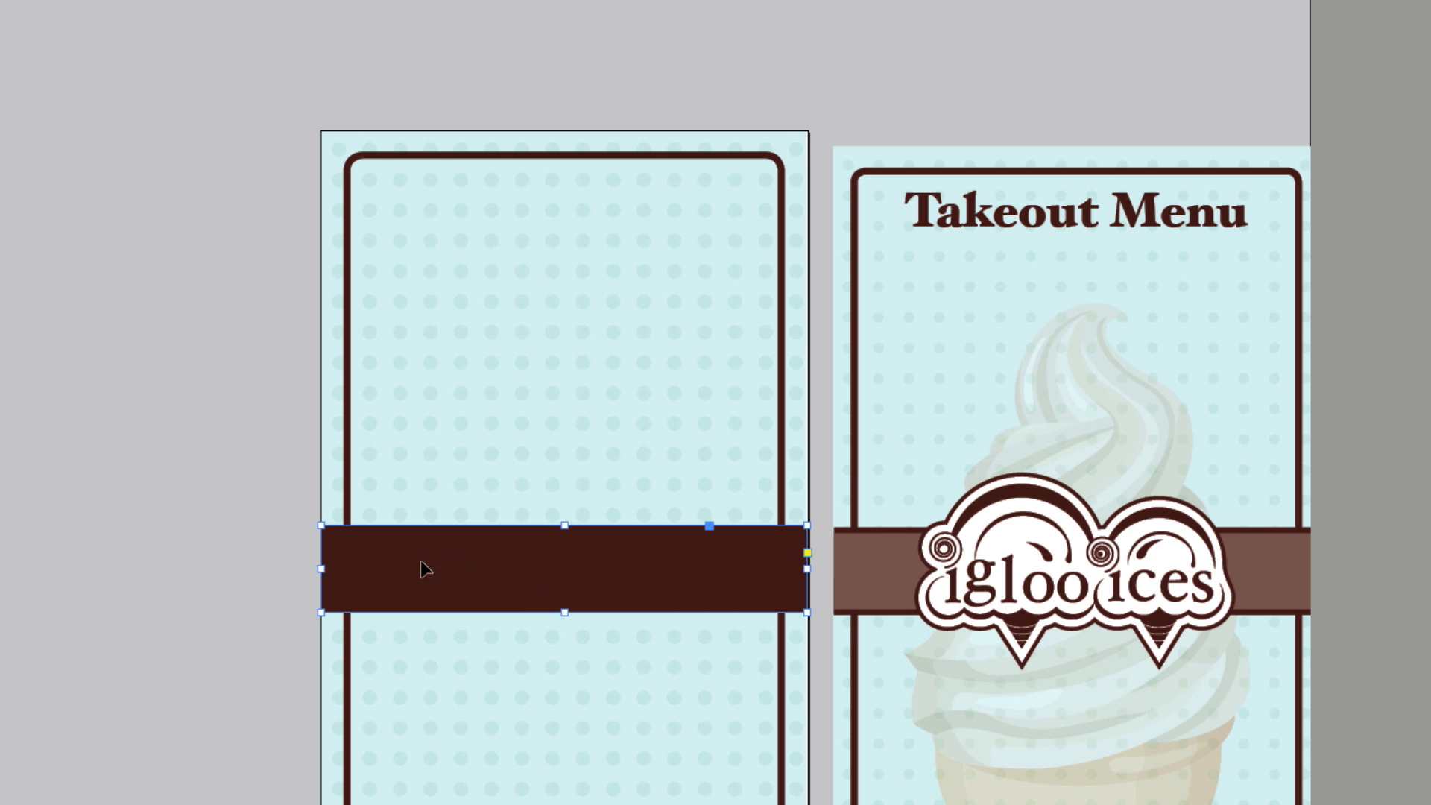
{"action": "left_click", "coordinate": [105, 505]}
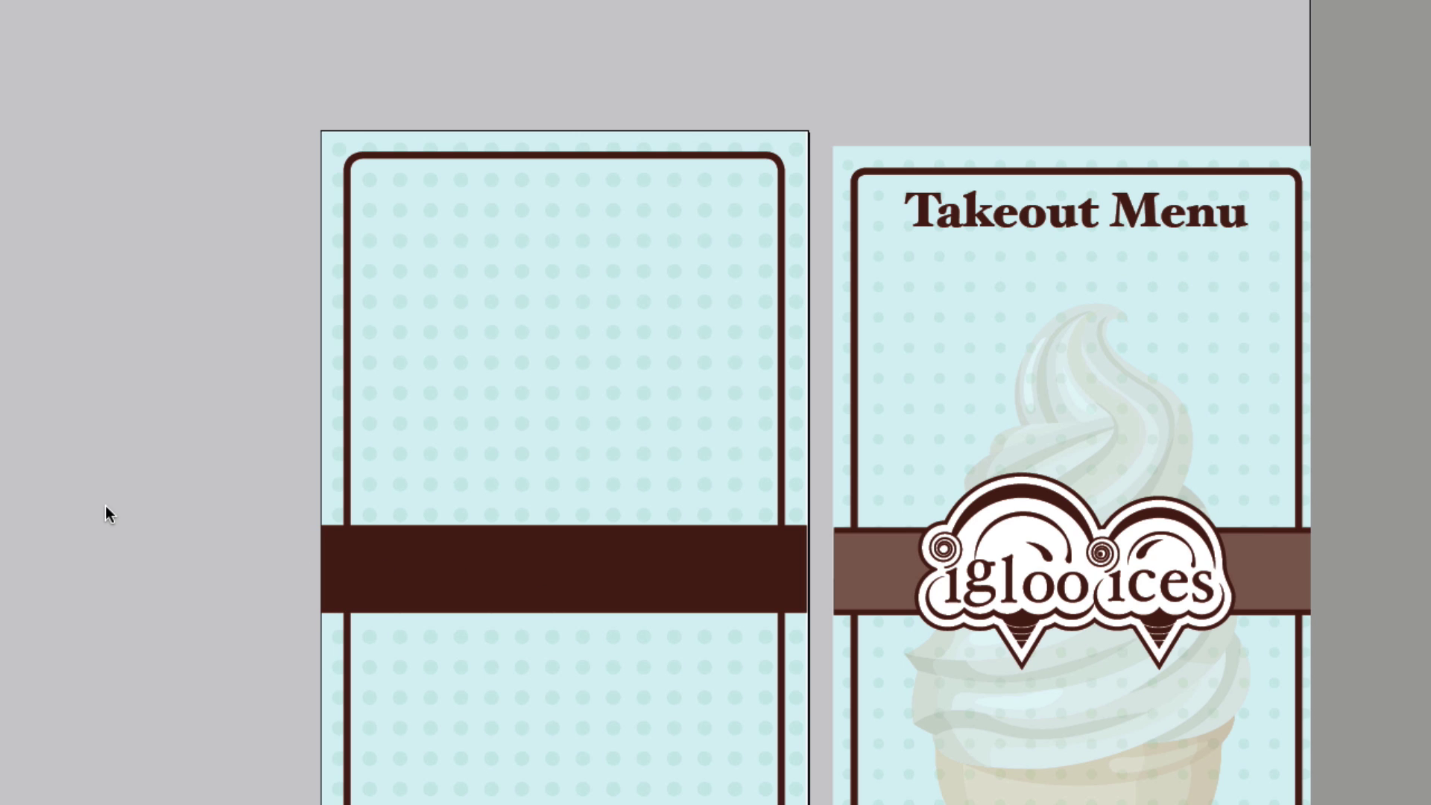
- Paste a copy of the band in place and resize it to 0.6243 in tall
{"action": "key", "text": "super+f"}
{"action": "key", "text": "Escape"}
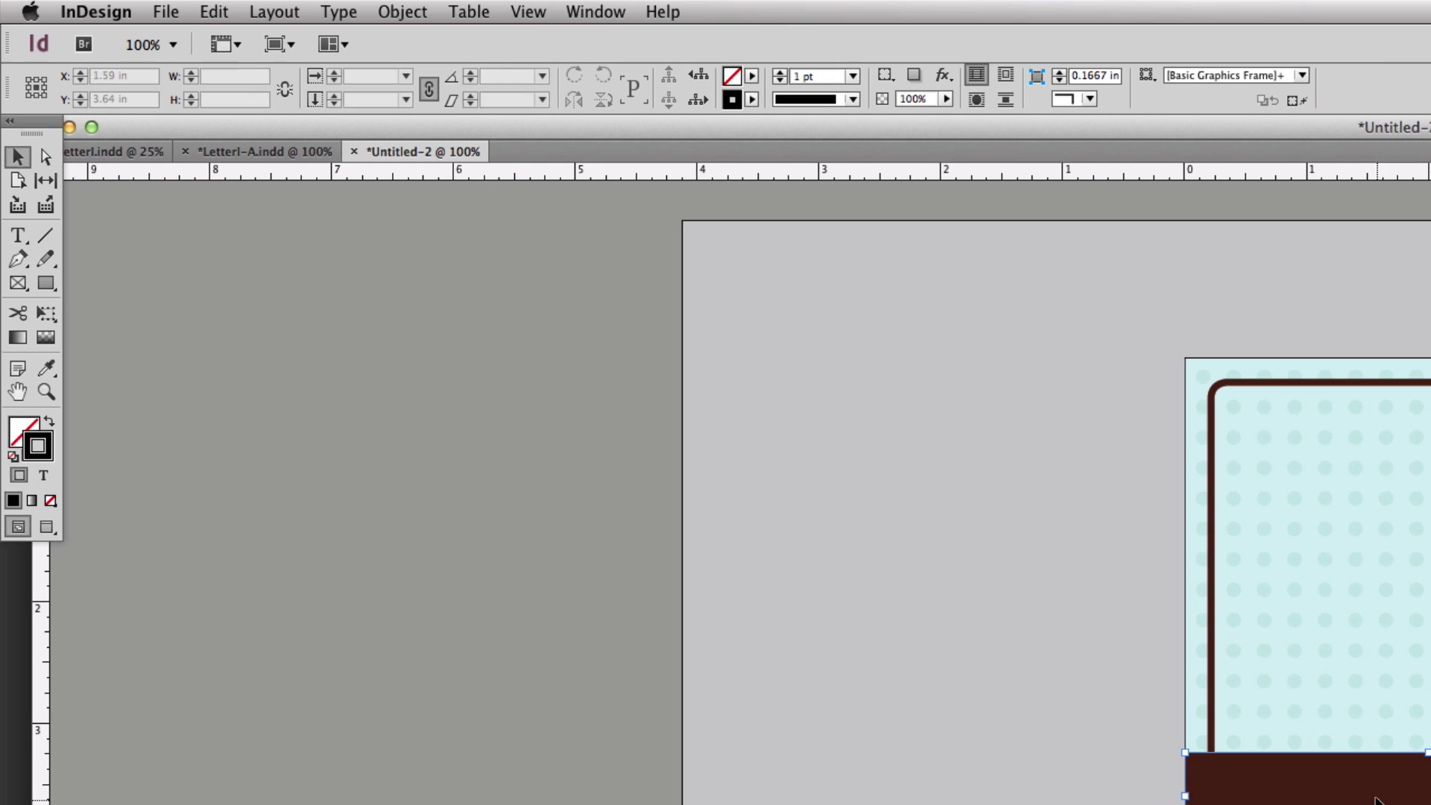
{"action": "left_click", "coordinate": [535, 609]}
{"action": "left_click", "coordinate": [274, 13]}
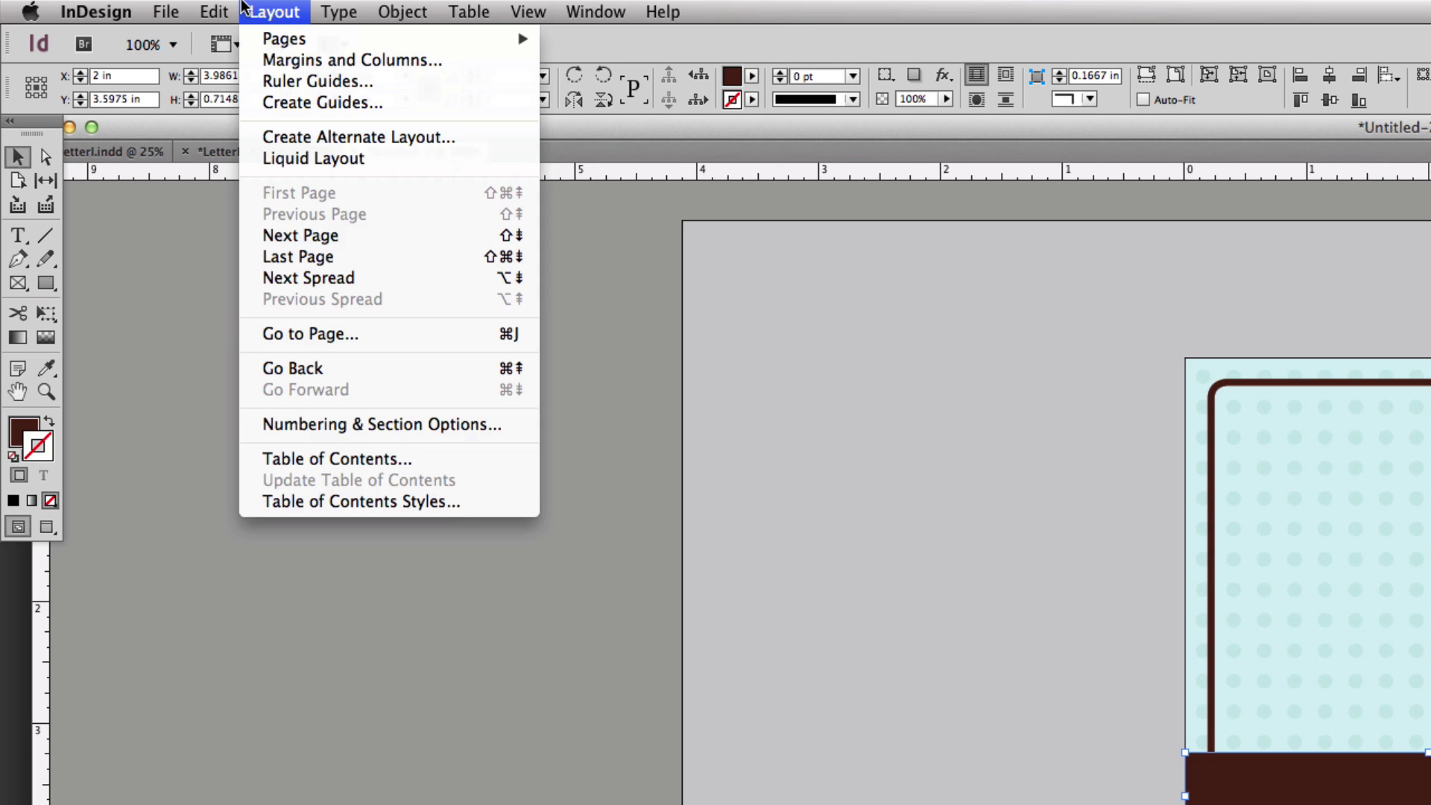
{"action": "mouse_move", "coordinate": [214, 12]}
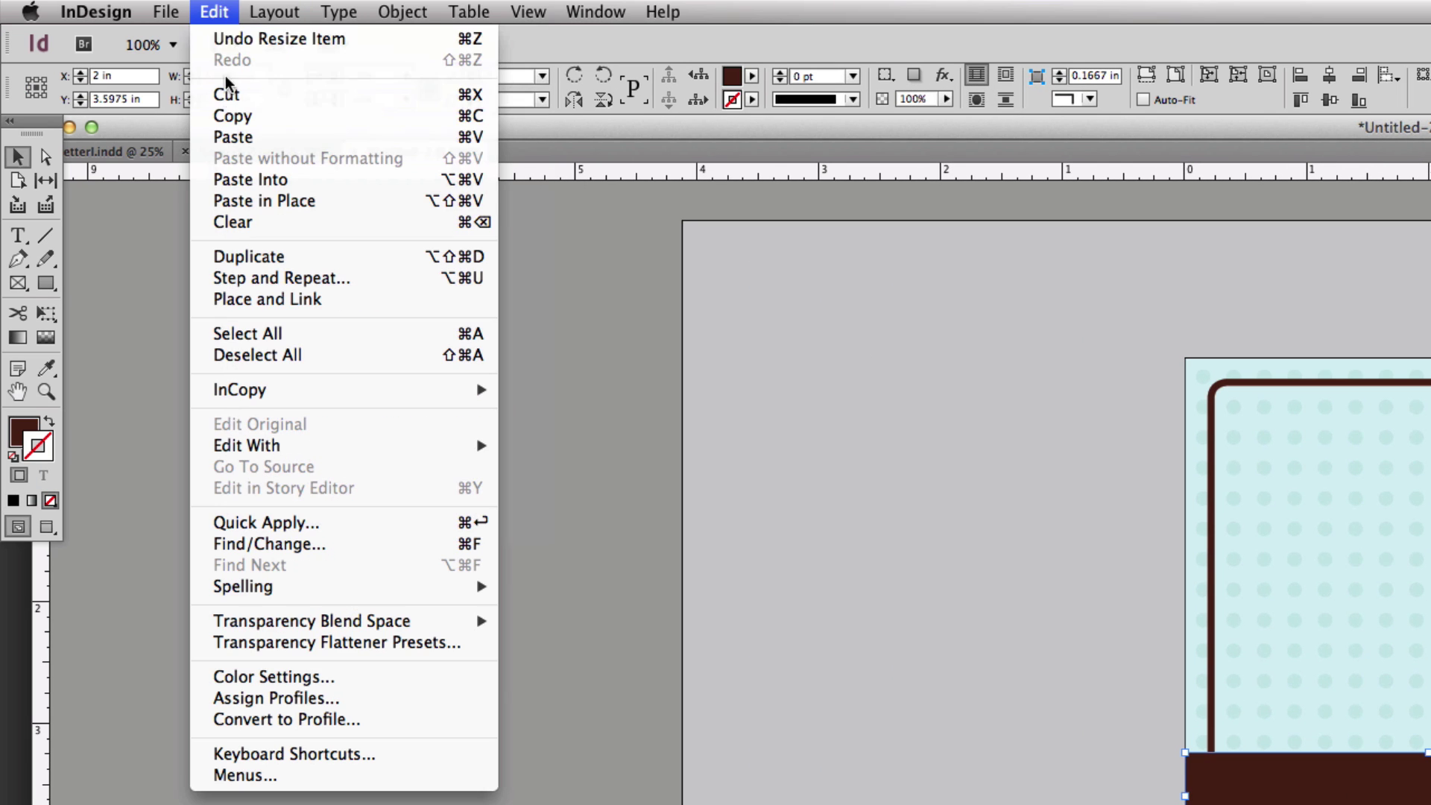
{"action": "left_click", "coordinate": [229, 201]}
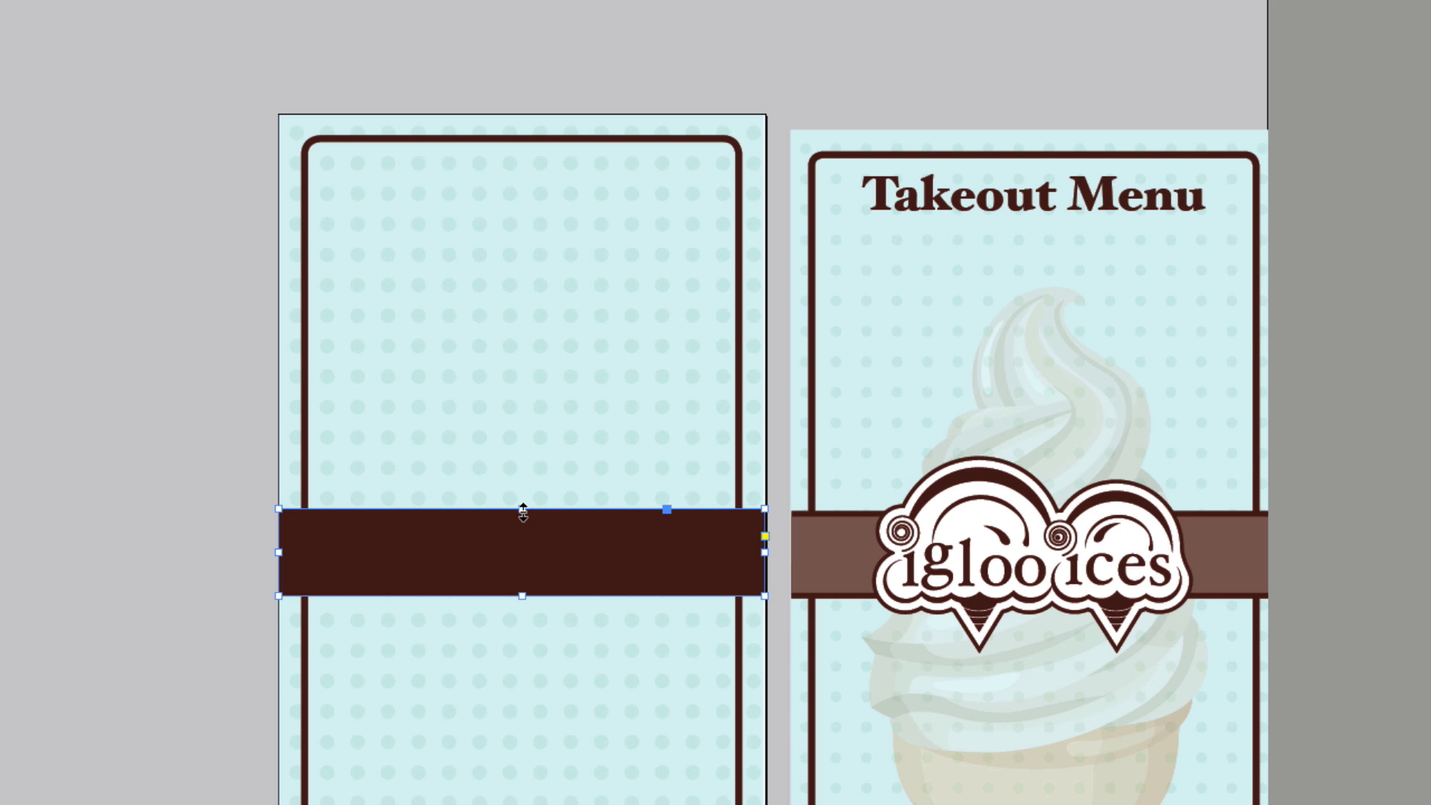
{"action": "left_click_drag", "start_coordinate": [523, 513], "coordinate": [524, 516]}
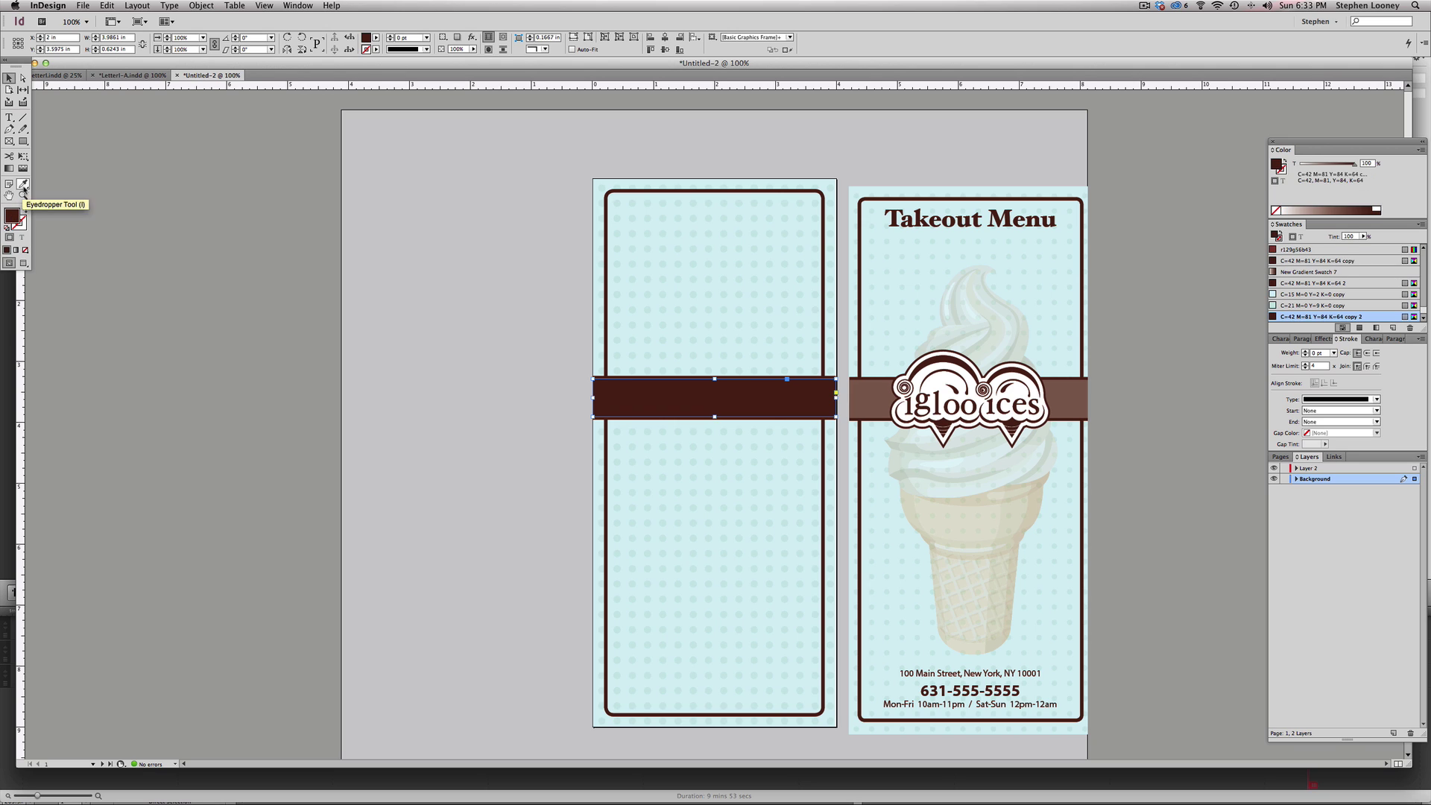
- Eyedrop the right panel's lighter brown onto the left band, then reset the view to 100%
{"action": "left_click", "coordinate": [23, 184]}
{"action": "left_click", "coordinate": [872, 393]}
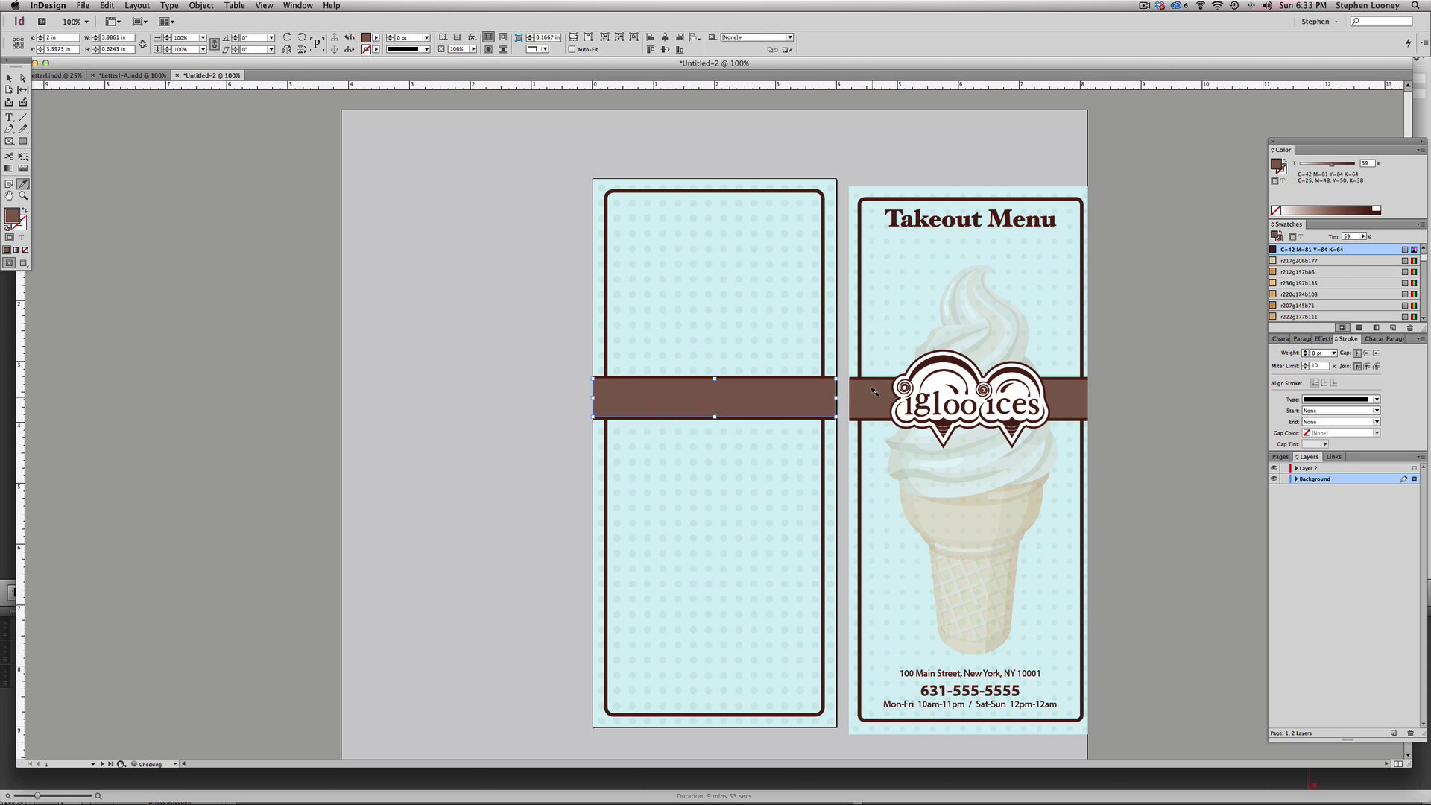
{"action": "left_click", "coordinate": [9, 77]}
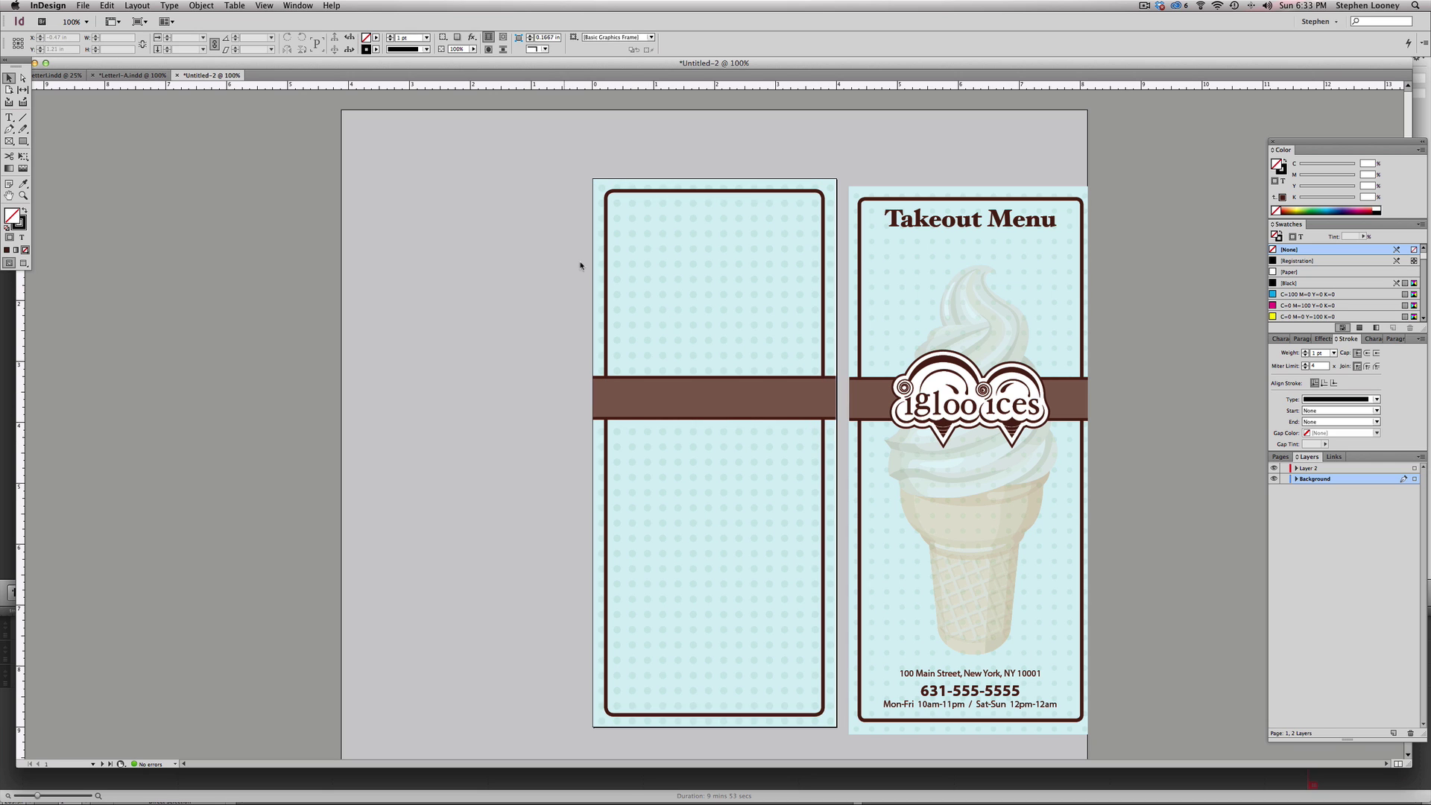
{"action": "key", "text": "super+equal"}
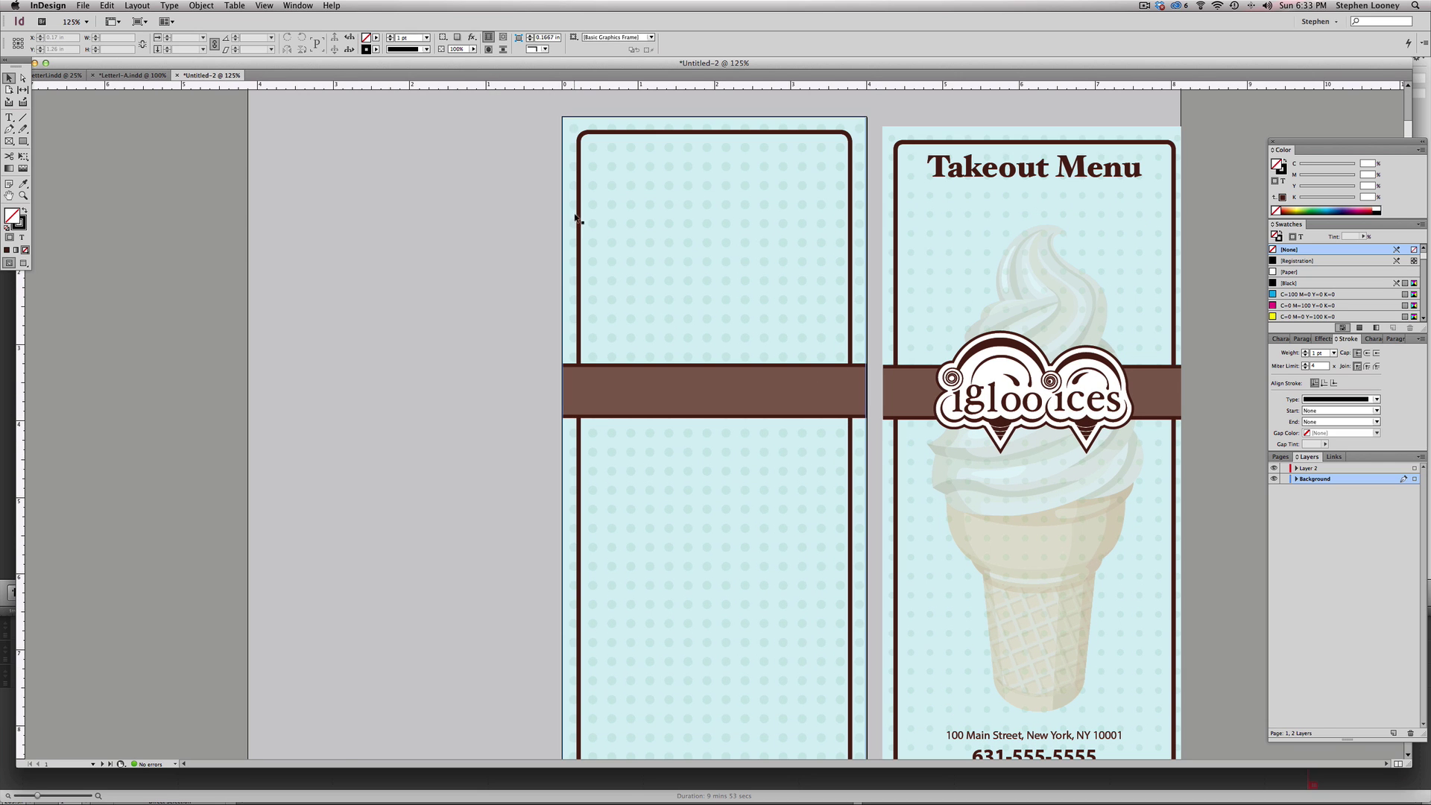
{"action": "left_click", "coordinate": [792, 393], "text": "alt"}
{"action": "left_click_drag", "start_coordinate": [520, 154], "coordinate": [834, 697]}
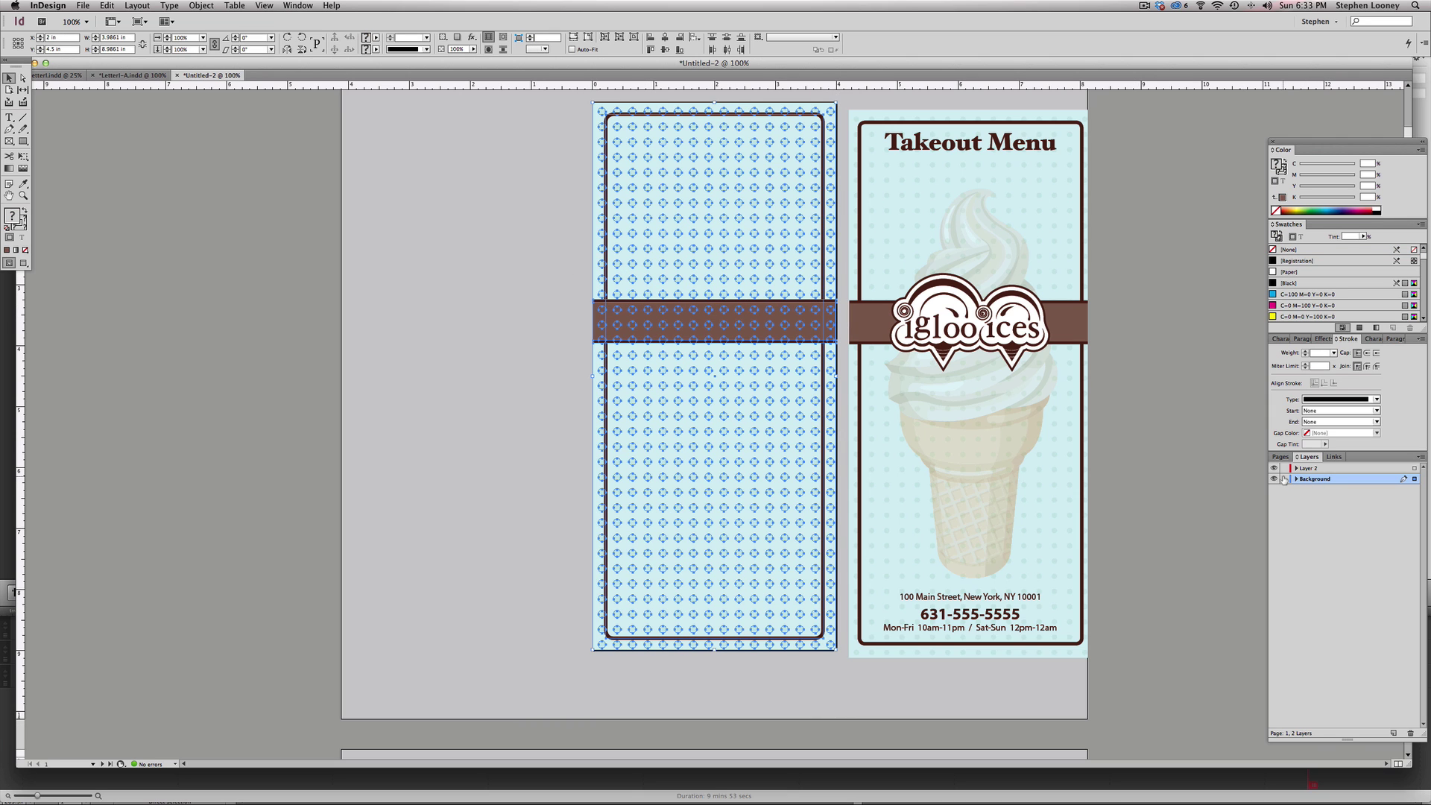
- Move the right panel's artwork onto Layer 2 and lock the Background layer
{"action": "key", "text": "ctrl+shift+a"}
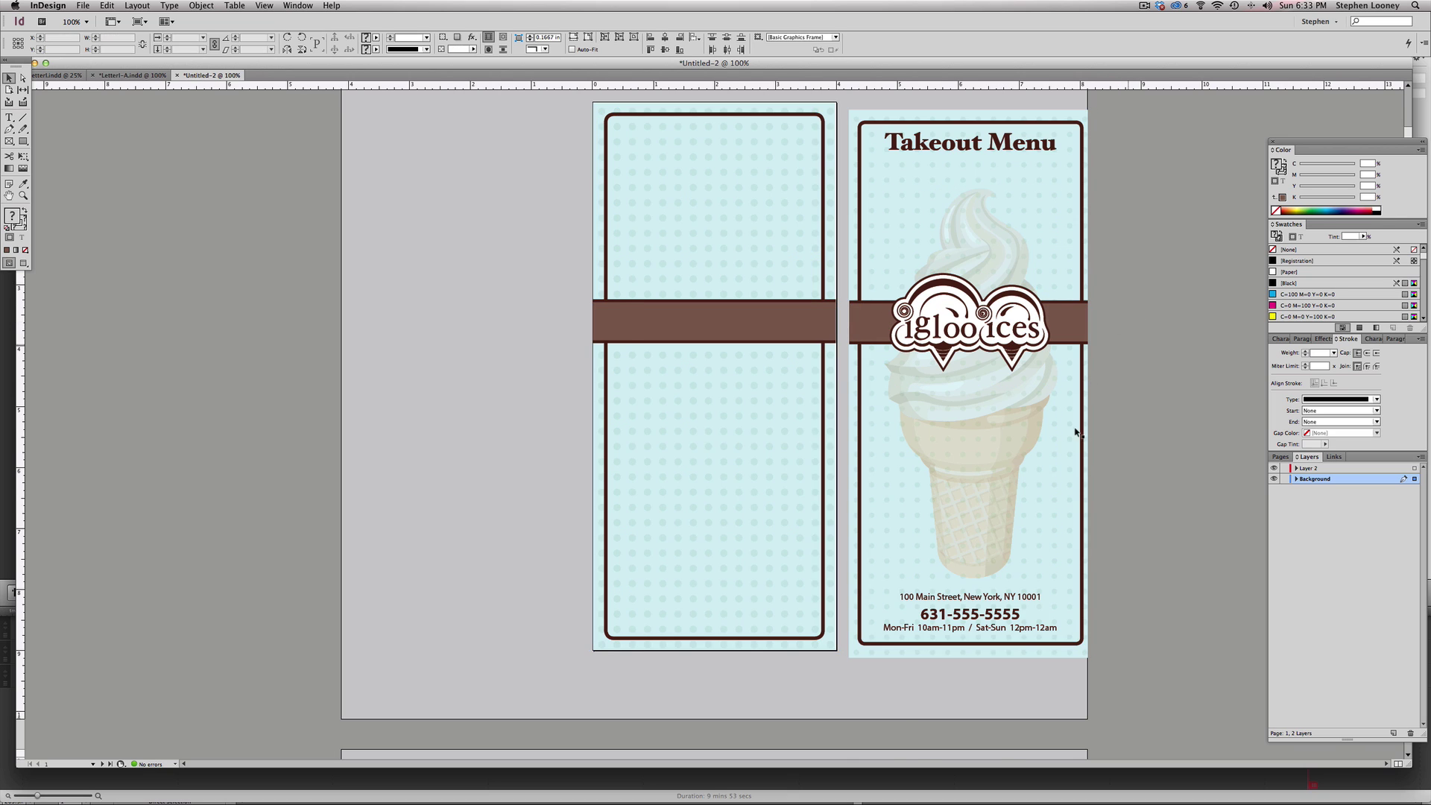
{"action": "key", "text": "ctrl+minus"}
{"action": "left_click_drag", "start_coordinate": [996, 134], "coordinate": [813, 577]}
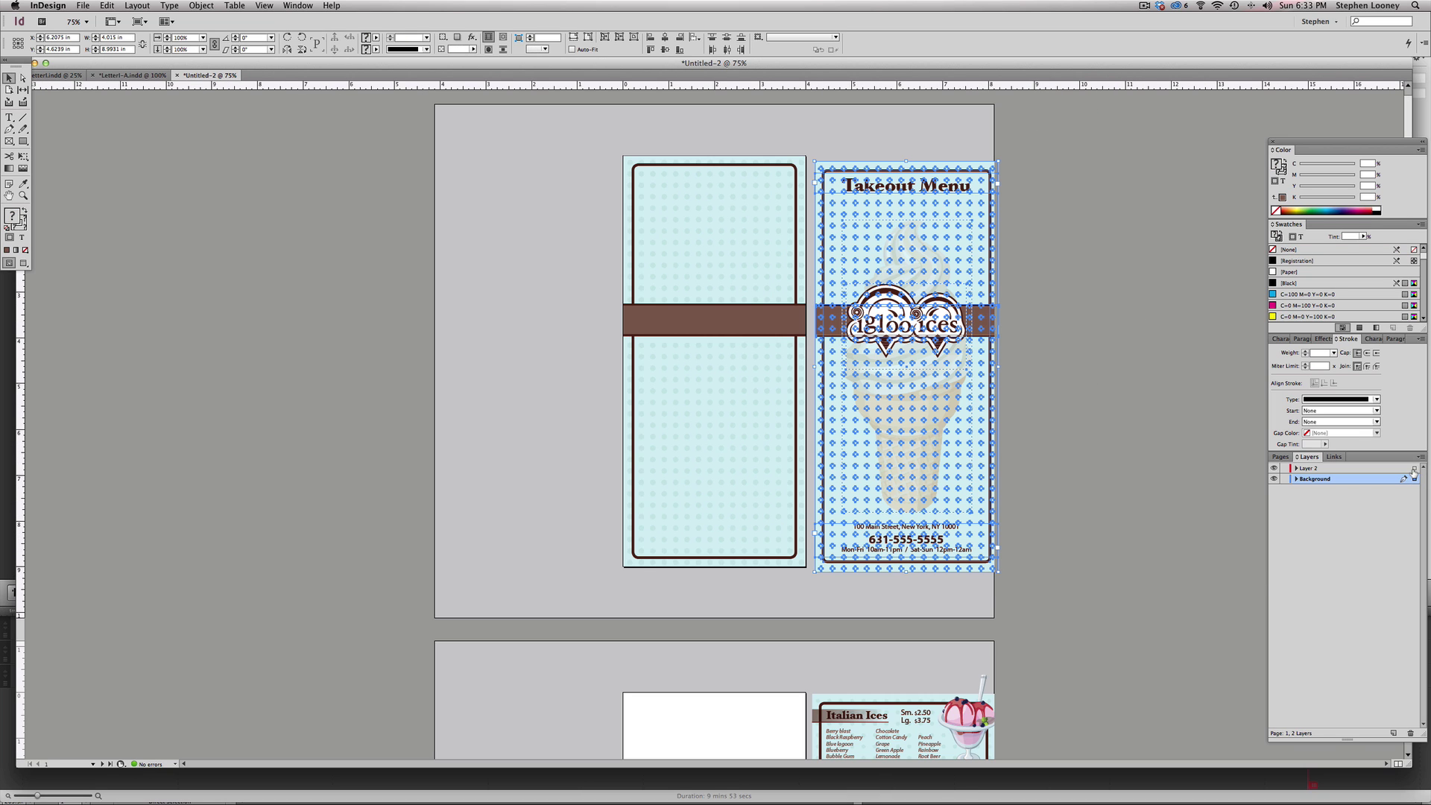
{"action": "left_click_drag", "start_coordinate": [1414, 481], "coordinate": [1414, 468]}
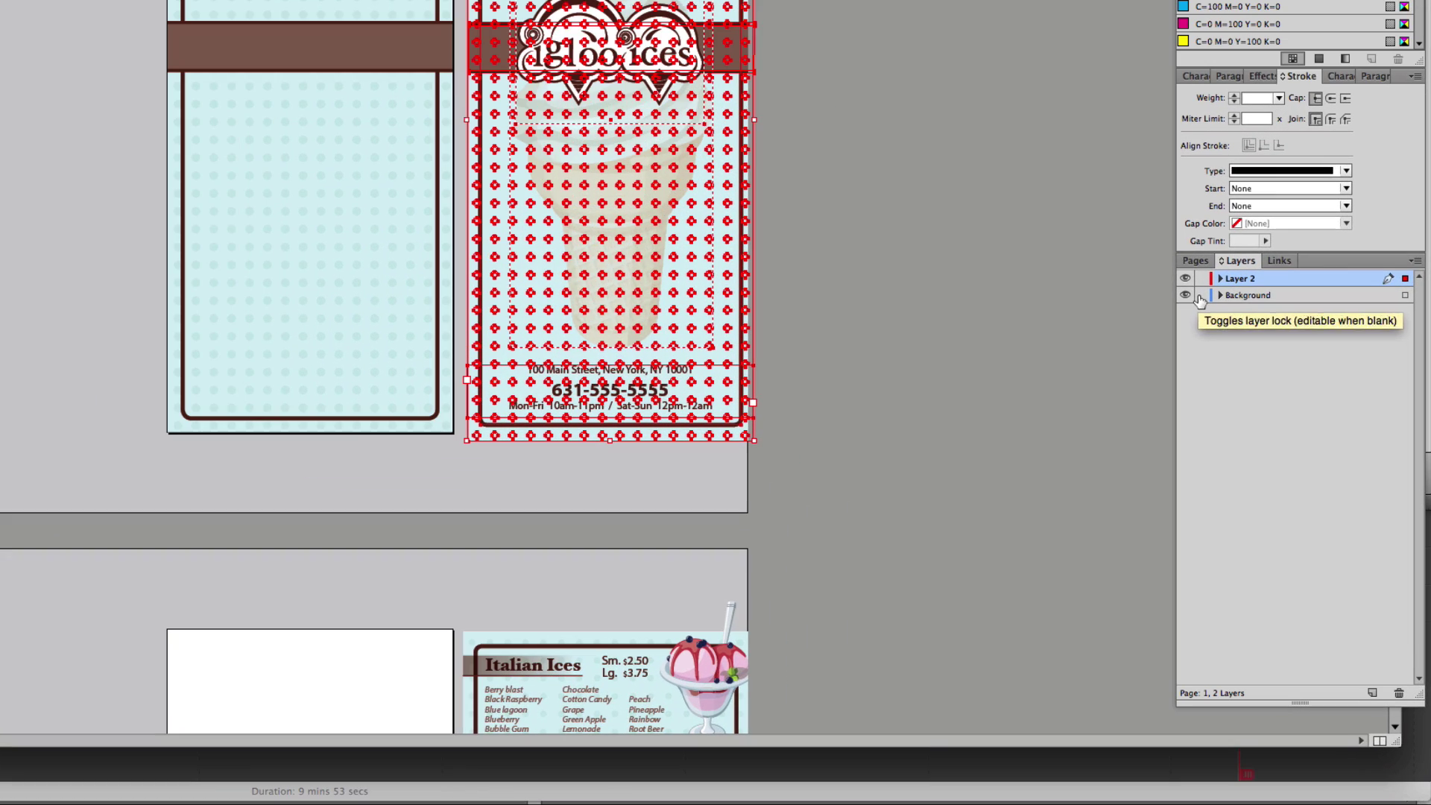
{"action": "left_click", "coordinate": [1283, 480]}
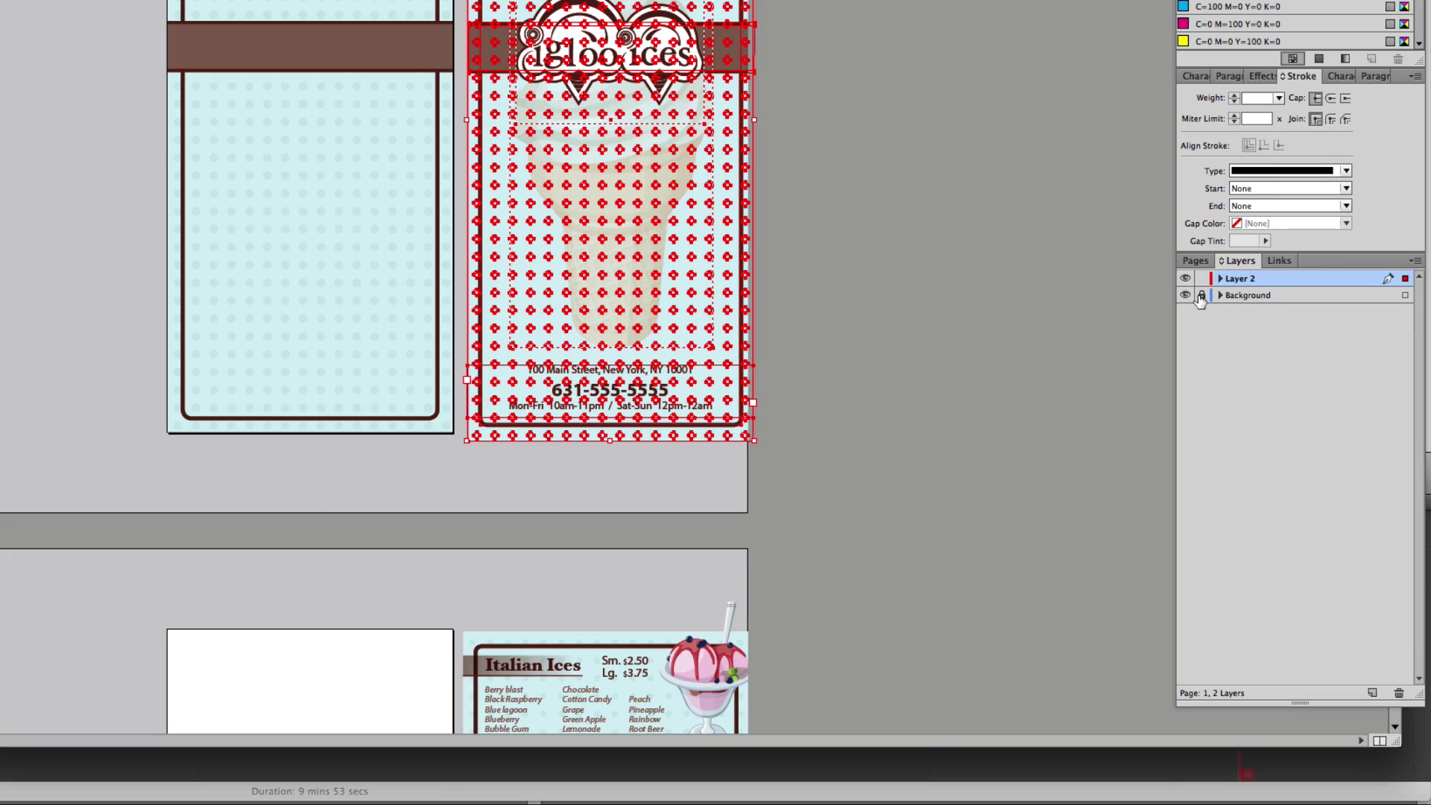
{"action": "left_click", "coordinate": [1004, 179]}
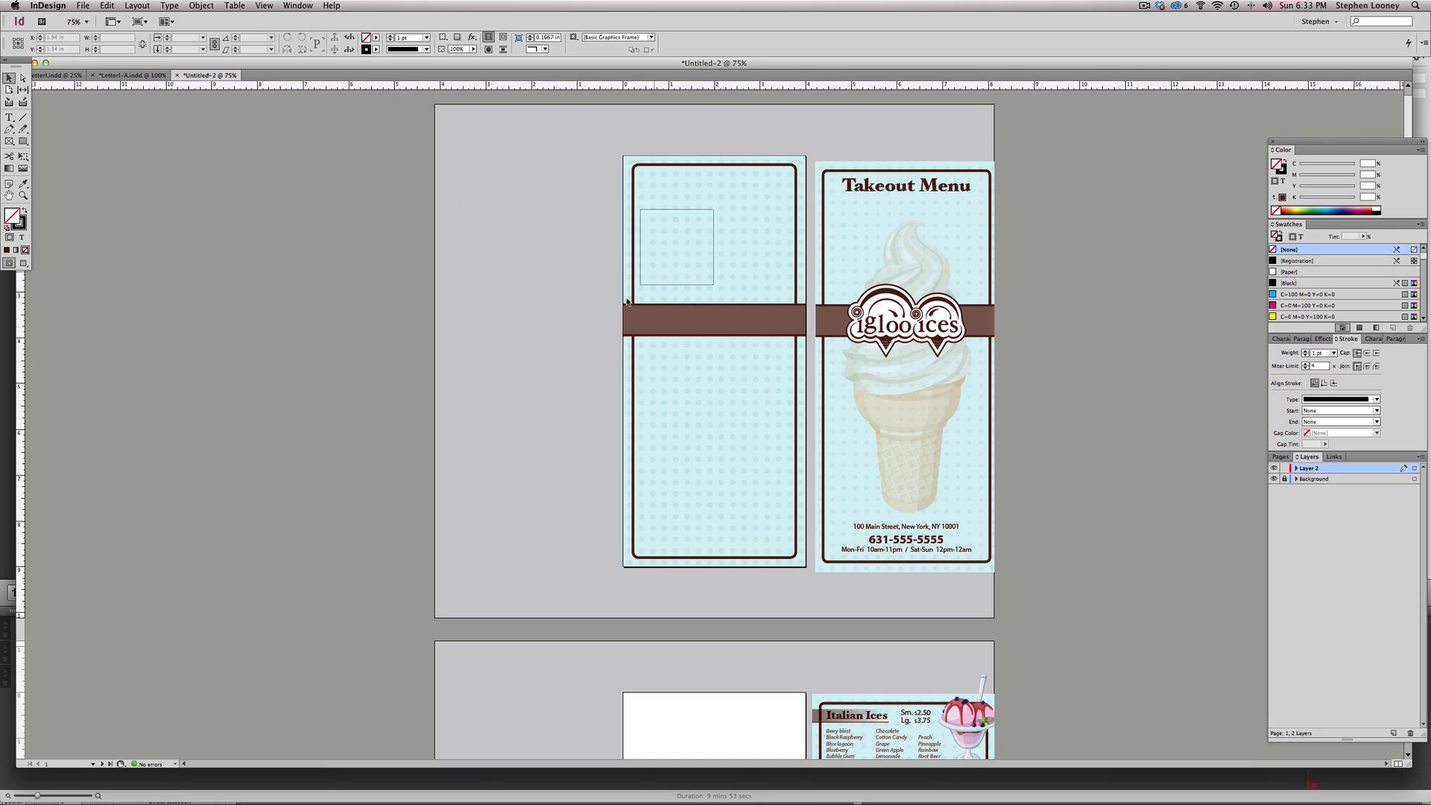
- Paste the igloo ices logo onto the left page and move it up onto the brown band
{"action": "key", "text": "super+equal"}
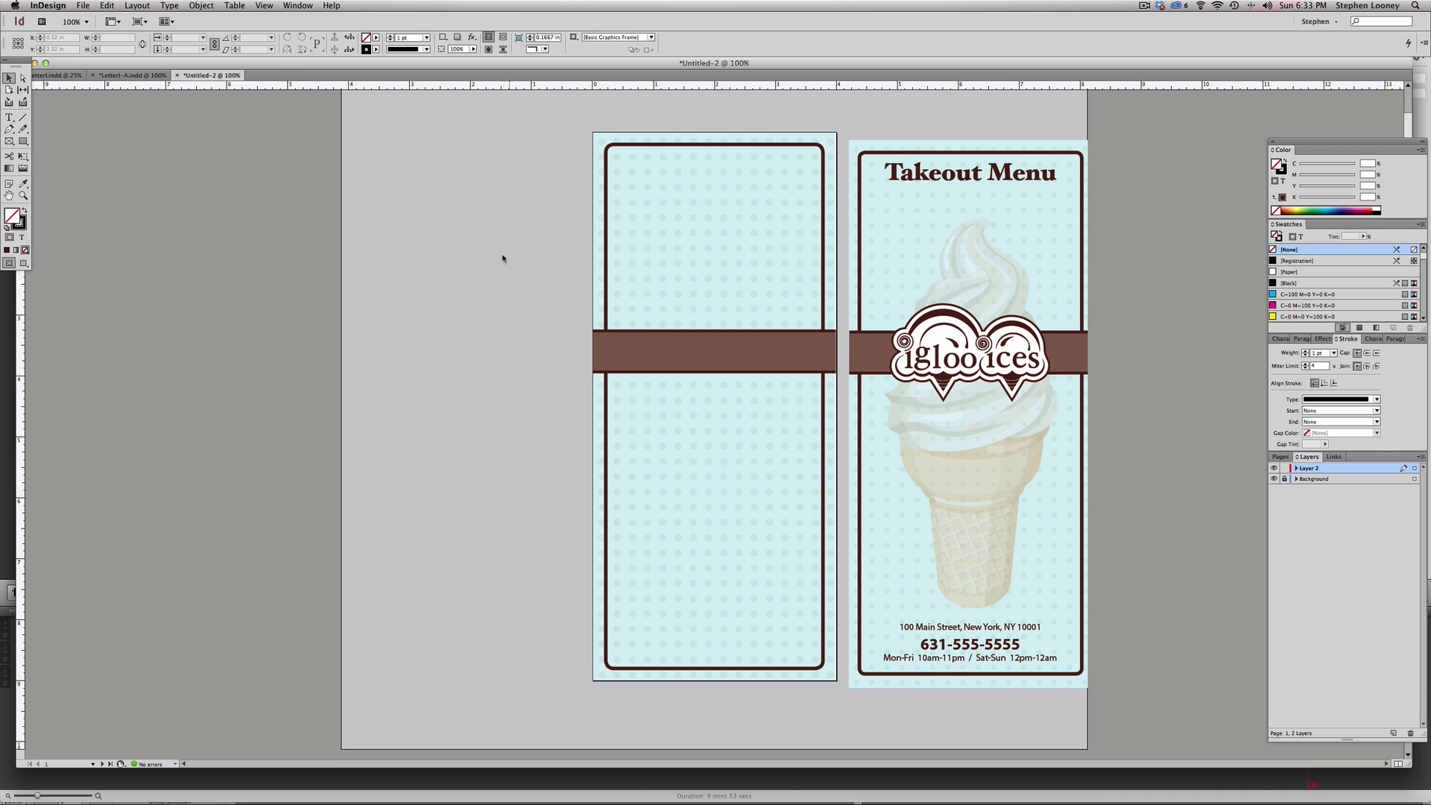
{"action": "left_click", "coordinate": [965, 351]}
{"action": "left_click", "coordinate": [1173, 328]}
{"action": "left_click", "coordinate": [728, 310]}
{"action": "key", "text": "cmd+v"}
{"action": "left_click_drag", "start_coordinate": [661, 394], "coordinate": [660, 337]}
{"action": "left_click", "coordinate": [541, 258]}
- Nudge the left igloo ices logo slightly right to centre it on the band
{"action": "left_click", "coordinate": [738, 373]}
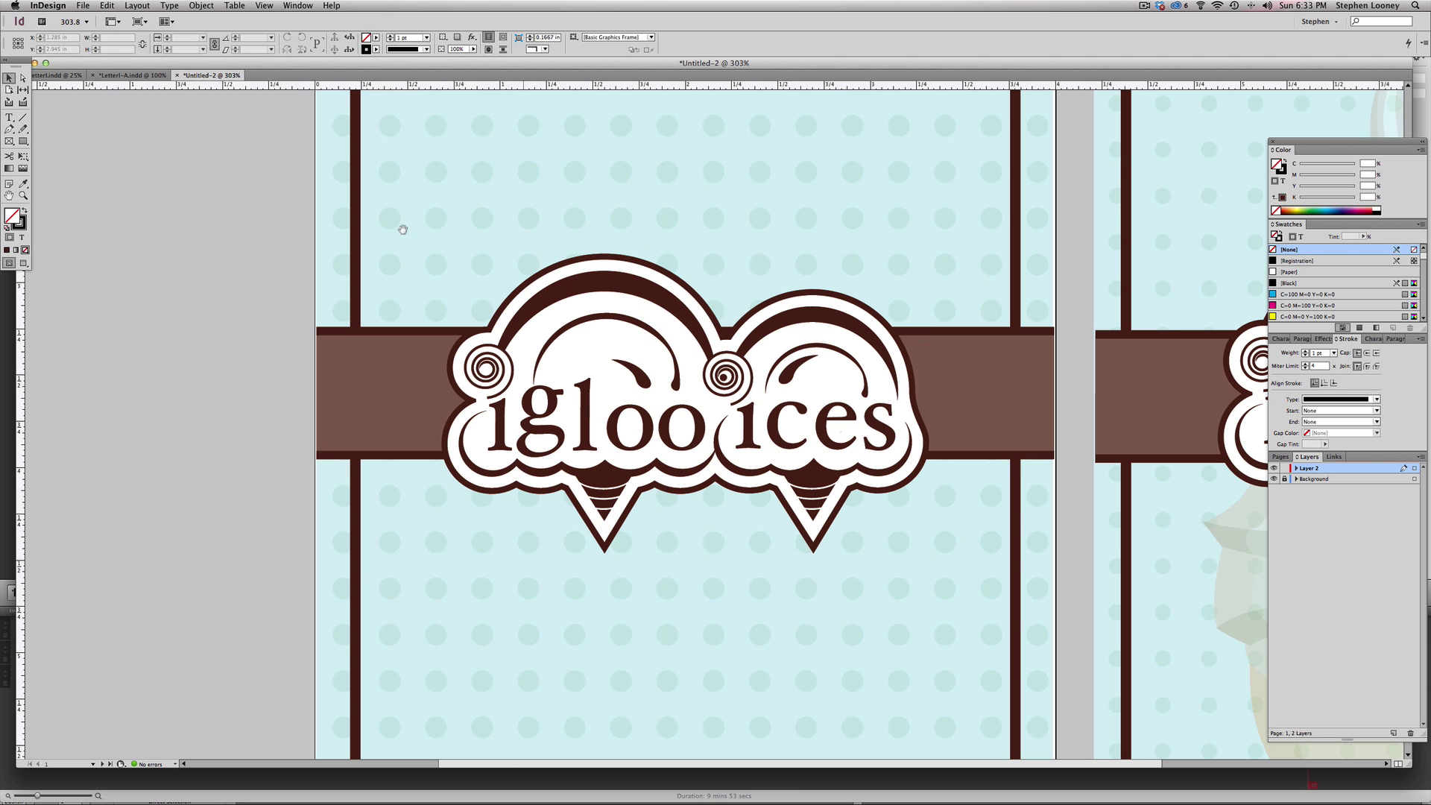
{"action": "left_click_drag", "start_coordinate": [239, 166], "coordinate": [894, 568]}
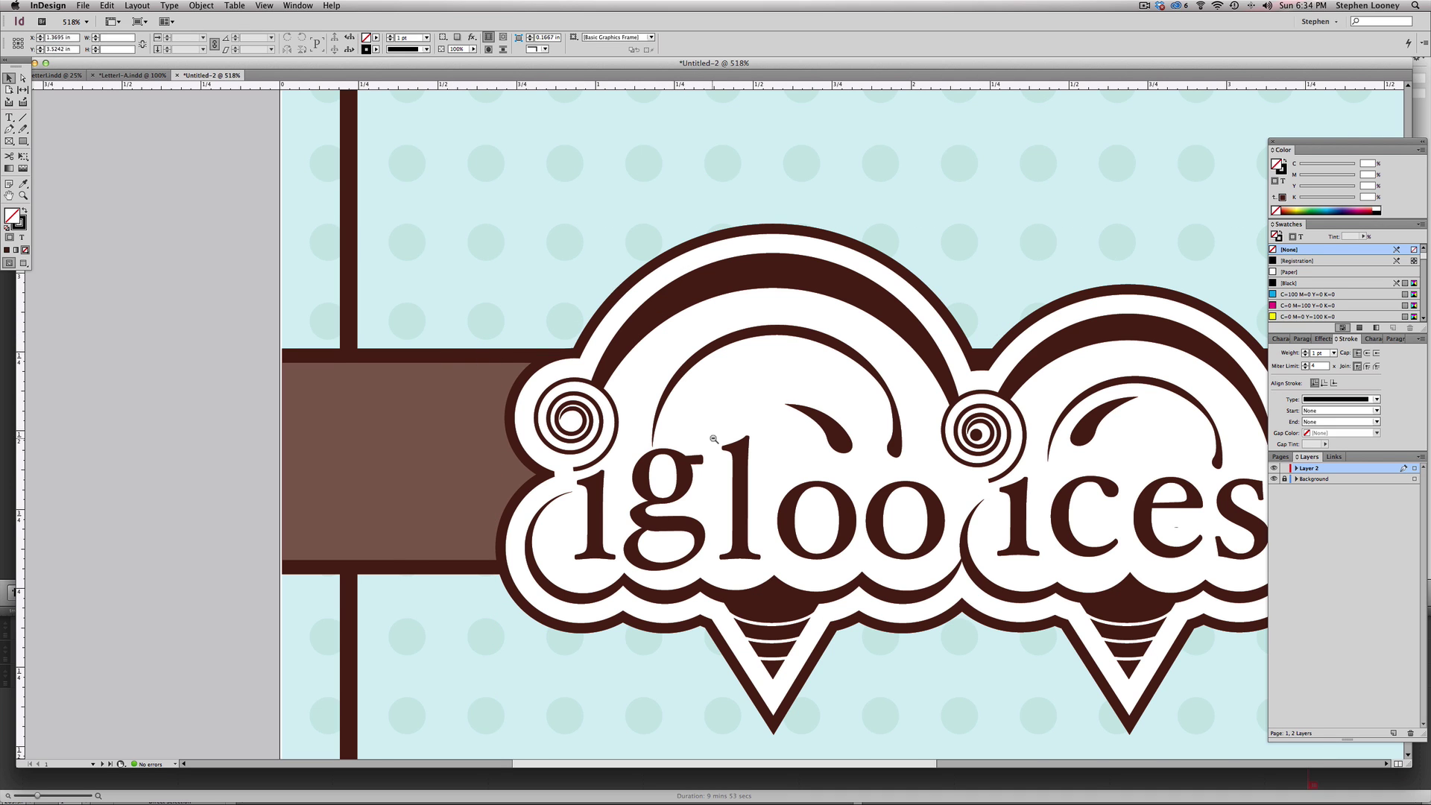
{"action": "key", "text": "super+minus"}
{"action": "key", "text": "super+minus"}
{"action": "key", "text": "super+minus"}
{"action": "key", "text": "super+minus"}
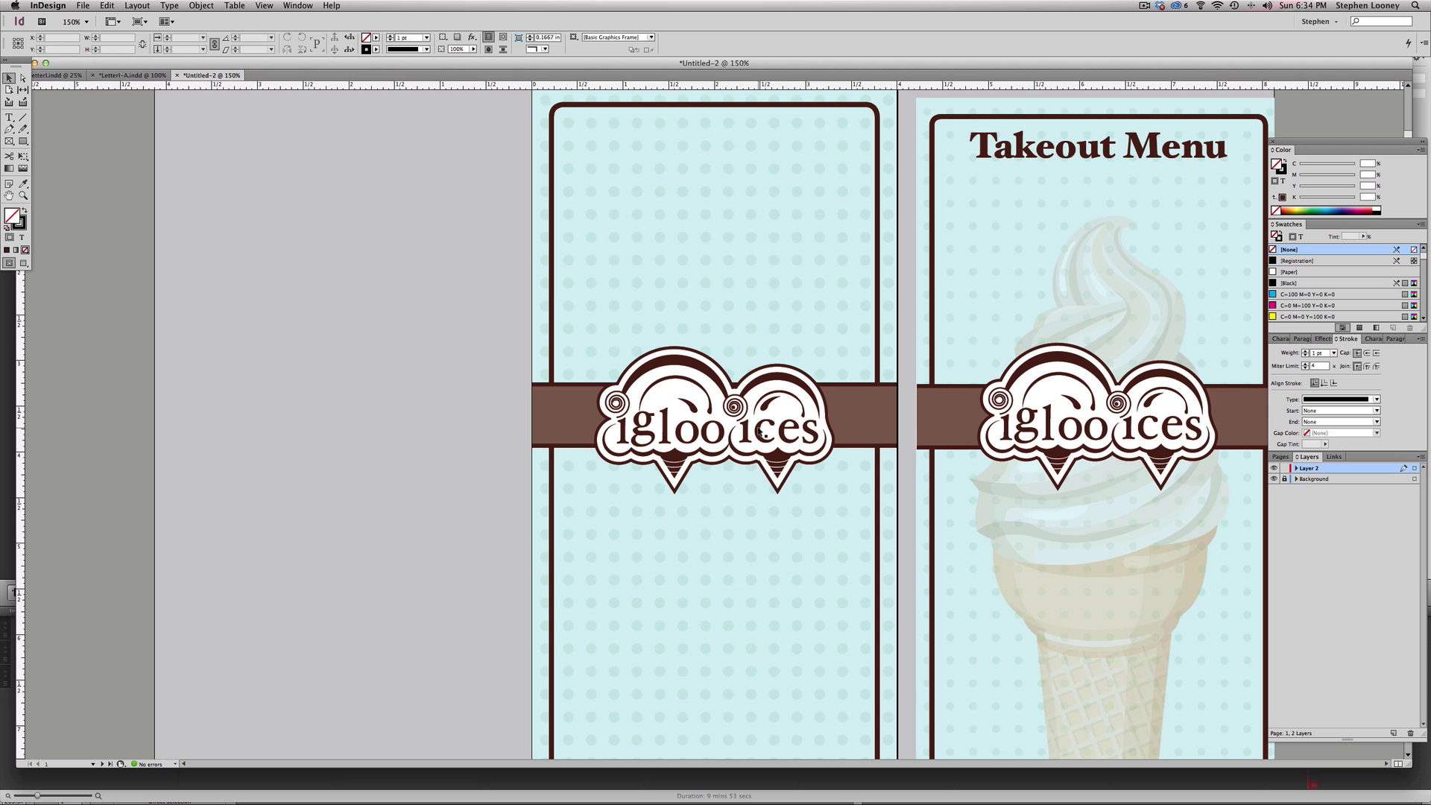
{"action": "left_click", "coordinate": [758, 431]}
{"action": "left_click_drag", "start_coordinate": [758, 431], "coordinate": [761, 431]}
{"action": "left_click", "coordinate": [864, 428]}
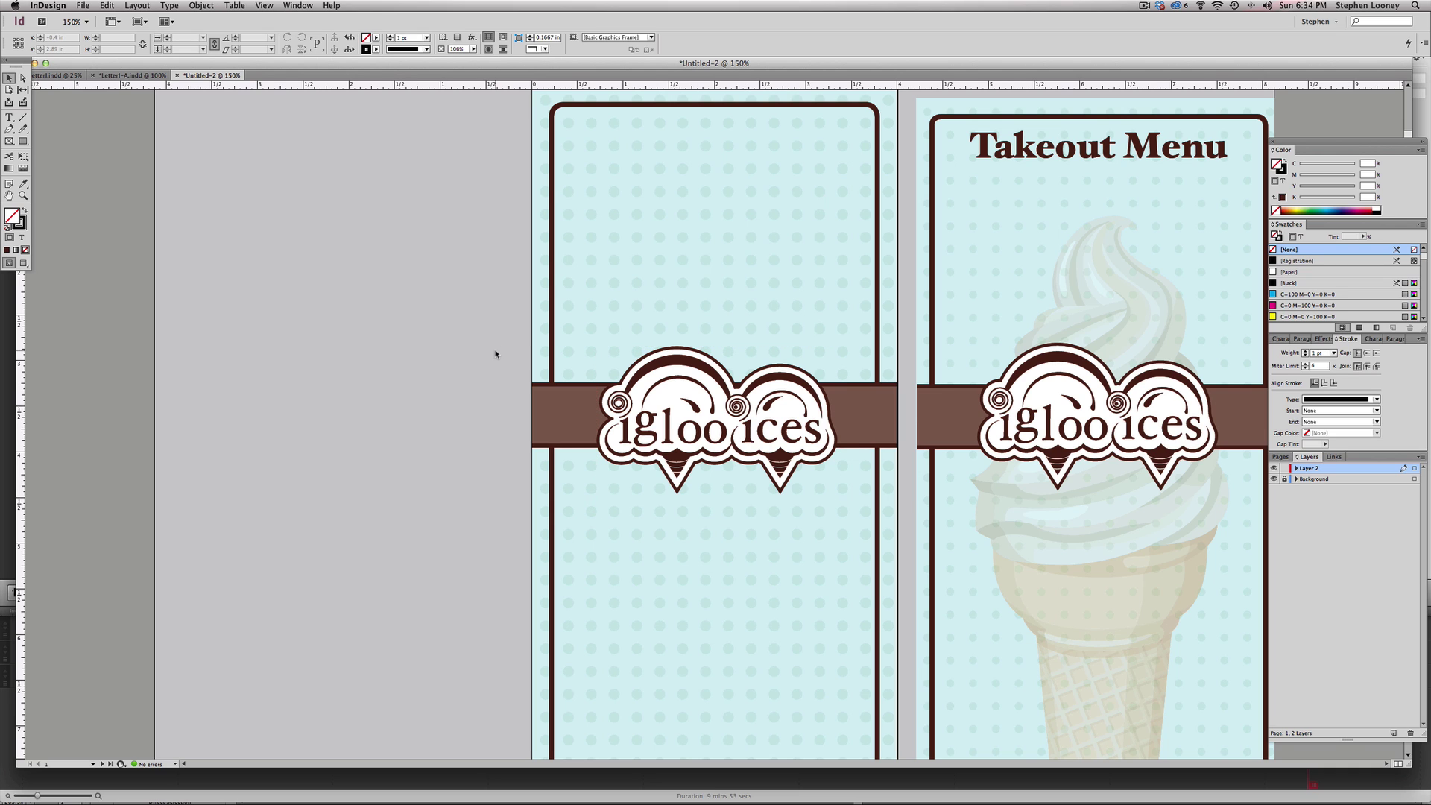
{"action": "key", "text": "super+minus"}
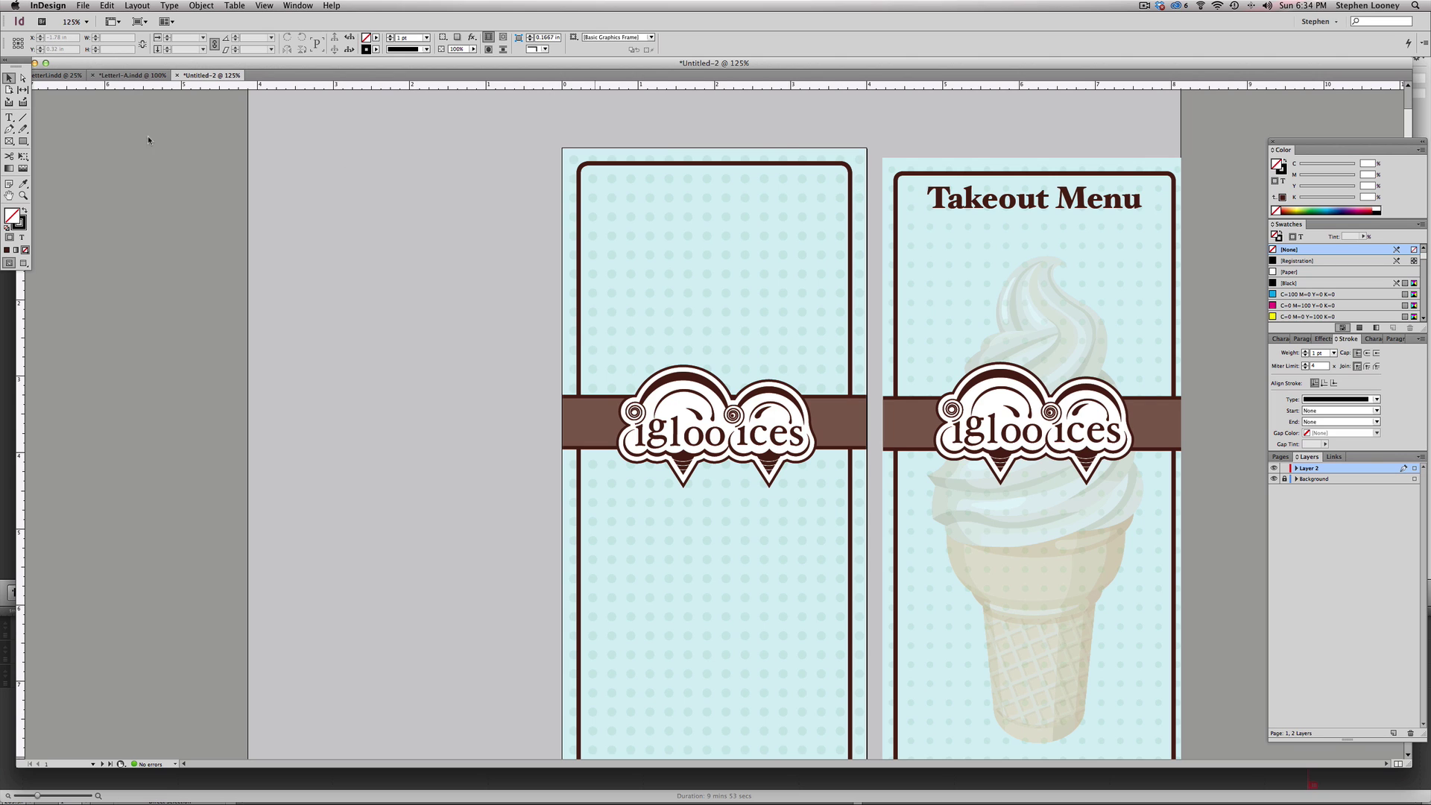
- Draw a text frame across the top of the left panel and type 'Takeout Menu'
{"action": "left_click", "coordinate": [9, 117]}
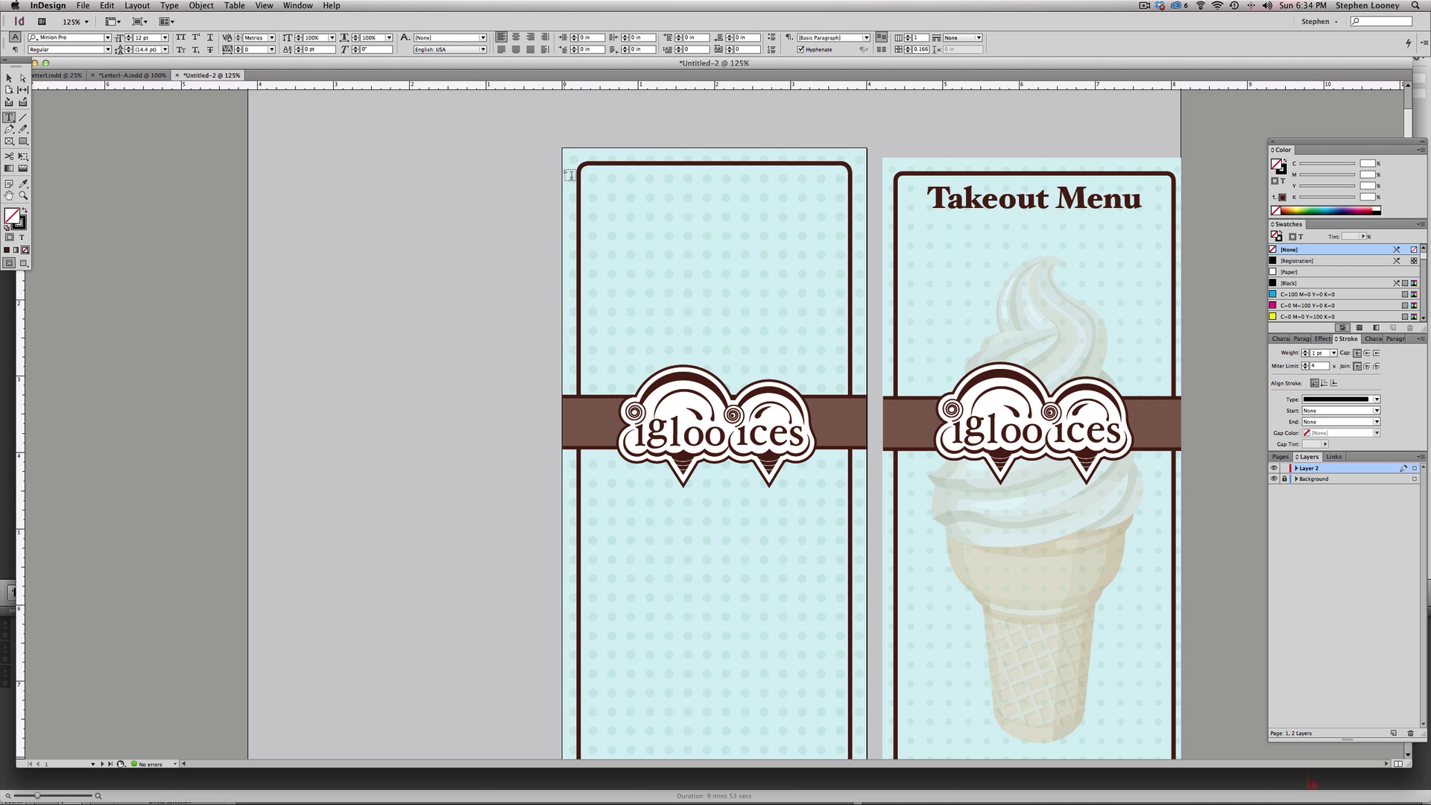
{"action": "left_click_drag", "start_coordinate": [568, 174], "coordinate": [875, 217]}
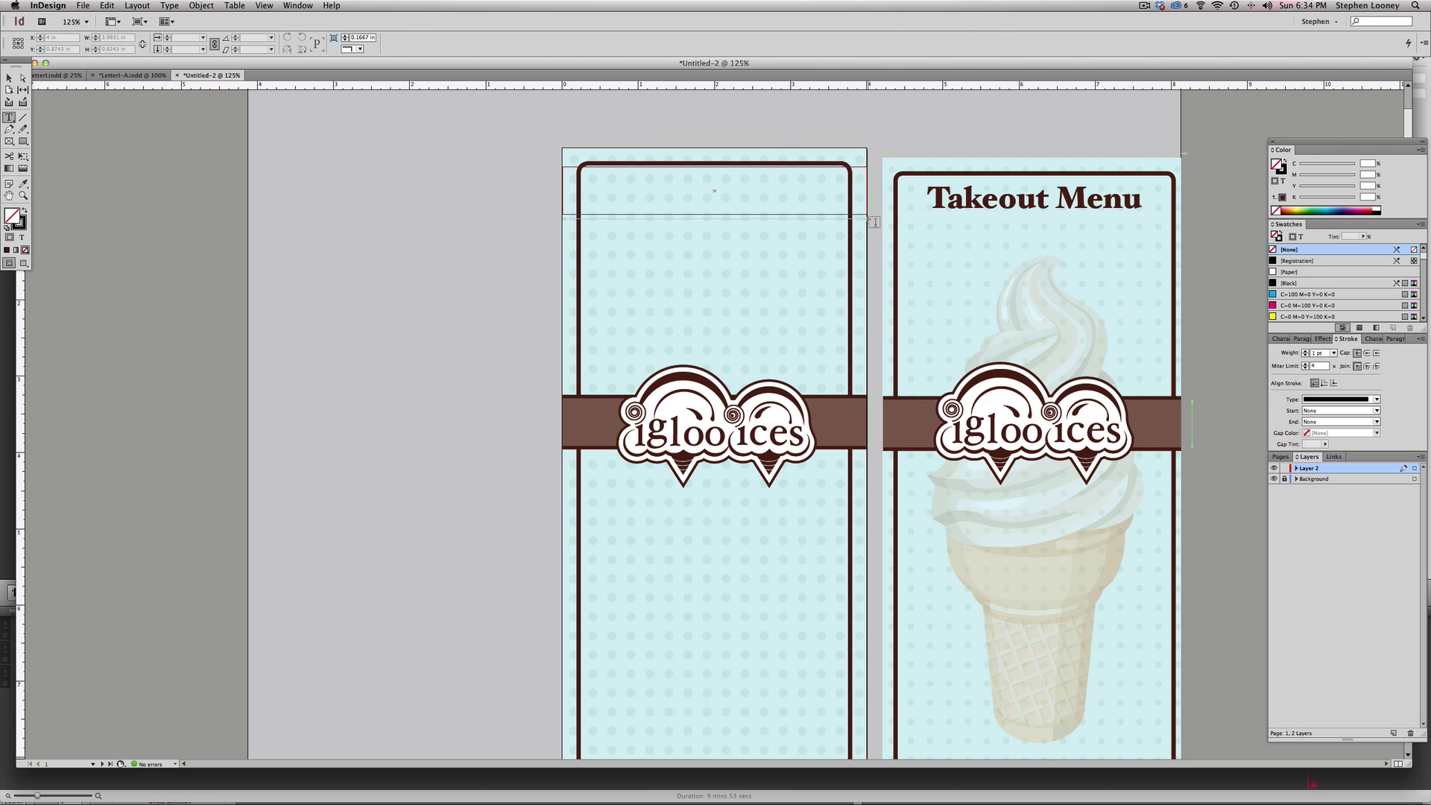
{"action": "type", "text": "T"}
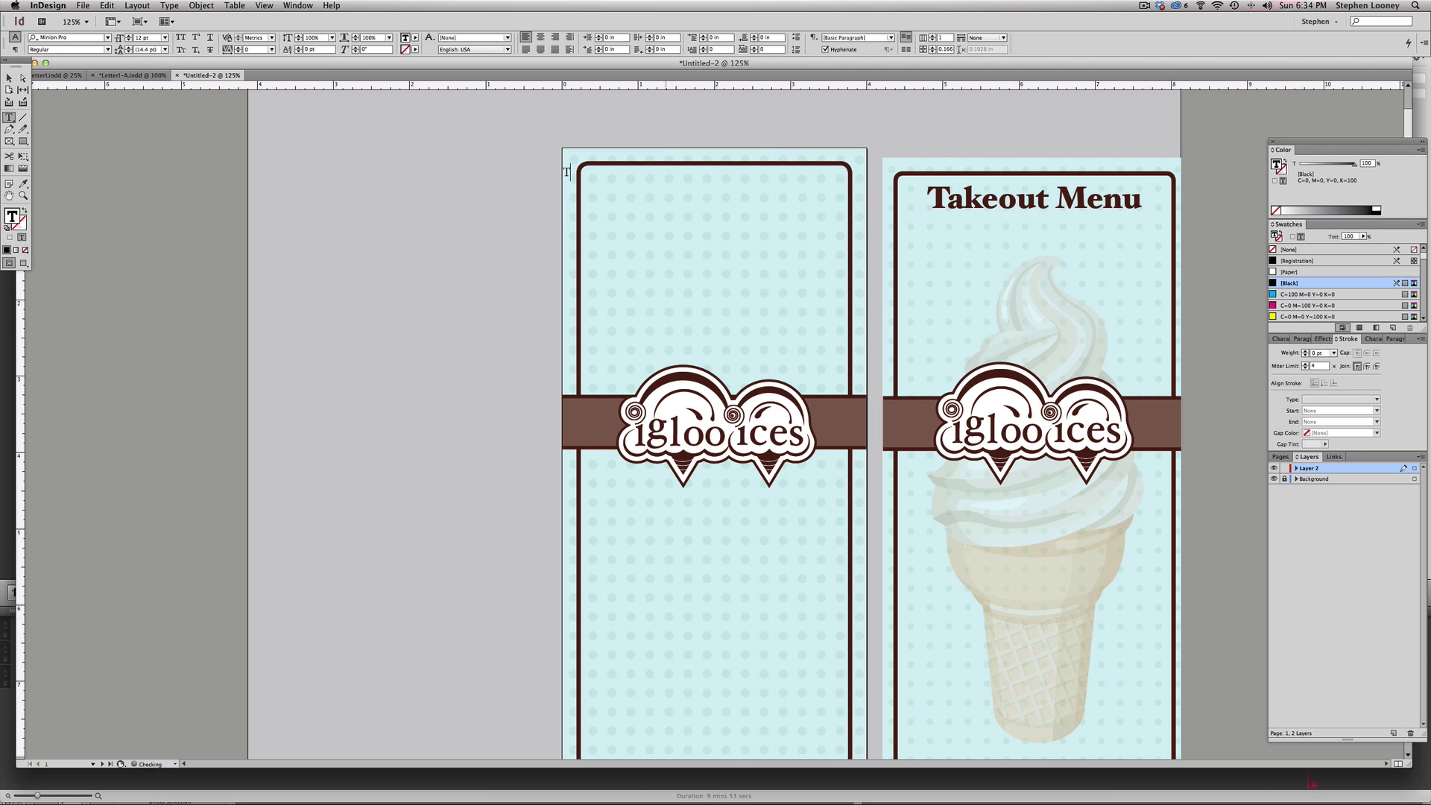
{"action": "type", "text": "akeout Menu"}
{"action": "key", "text": "Escape"}
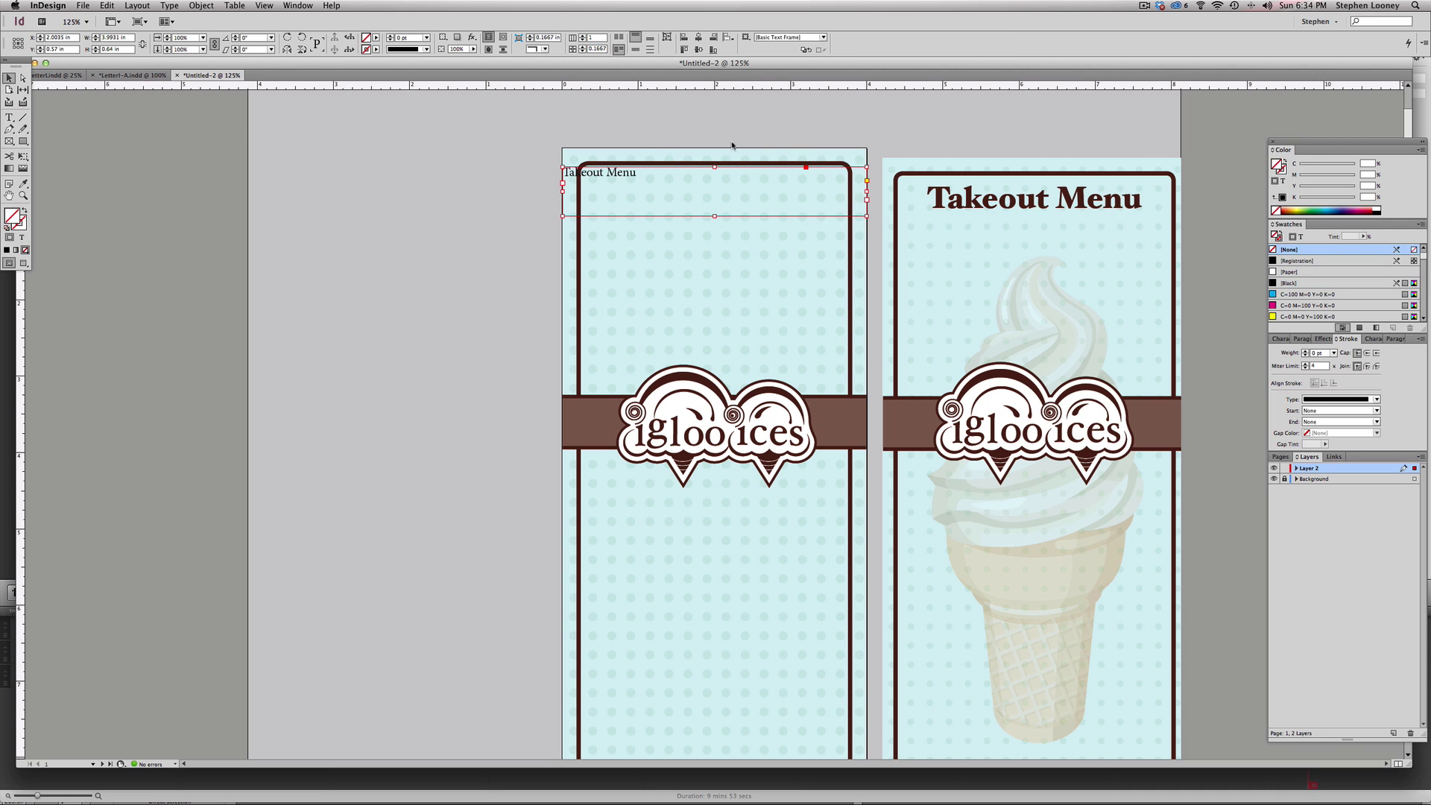
- Format the heading as centred Hoefler Text Black, enlarged to 32 pt
{"action": "double_click", "coordinate": [609, 176]}
{"action": "triple_click", "coordinate": [608, 175]}
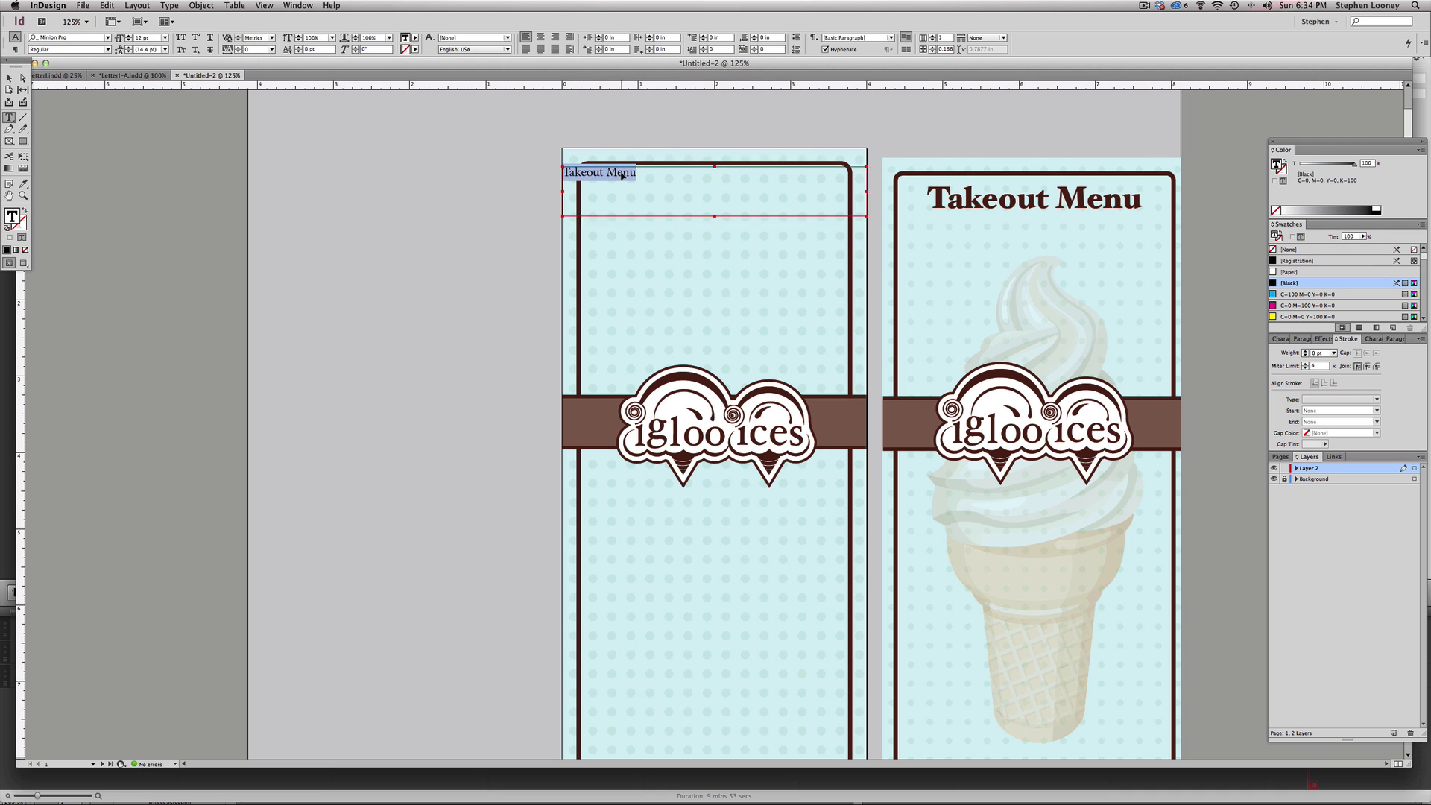
{"action": "left_click", "coordinate": [86, 37]}
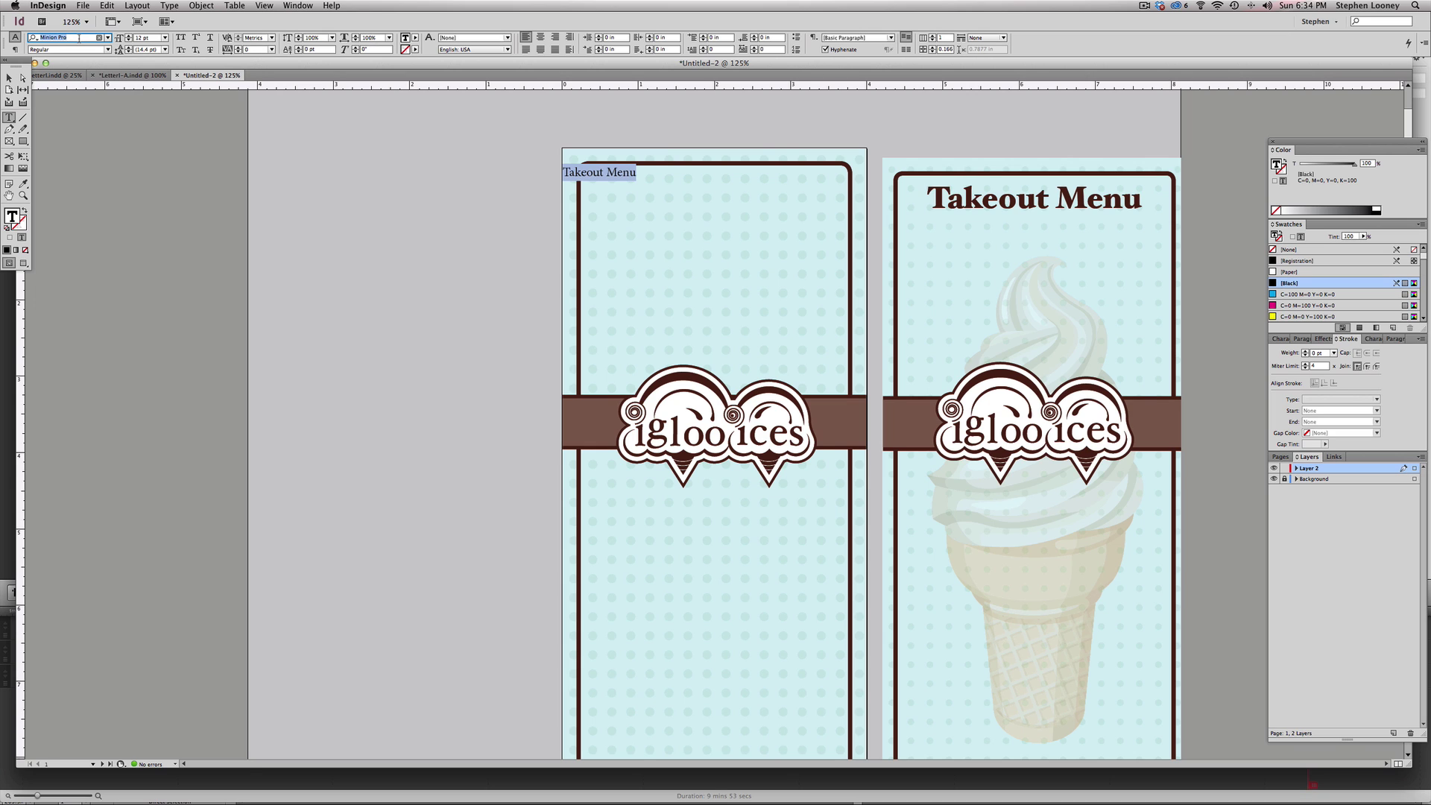
{"action": "type", "text": "hoefl"}
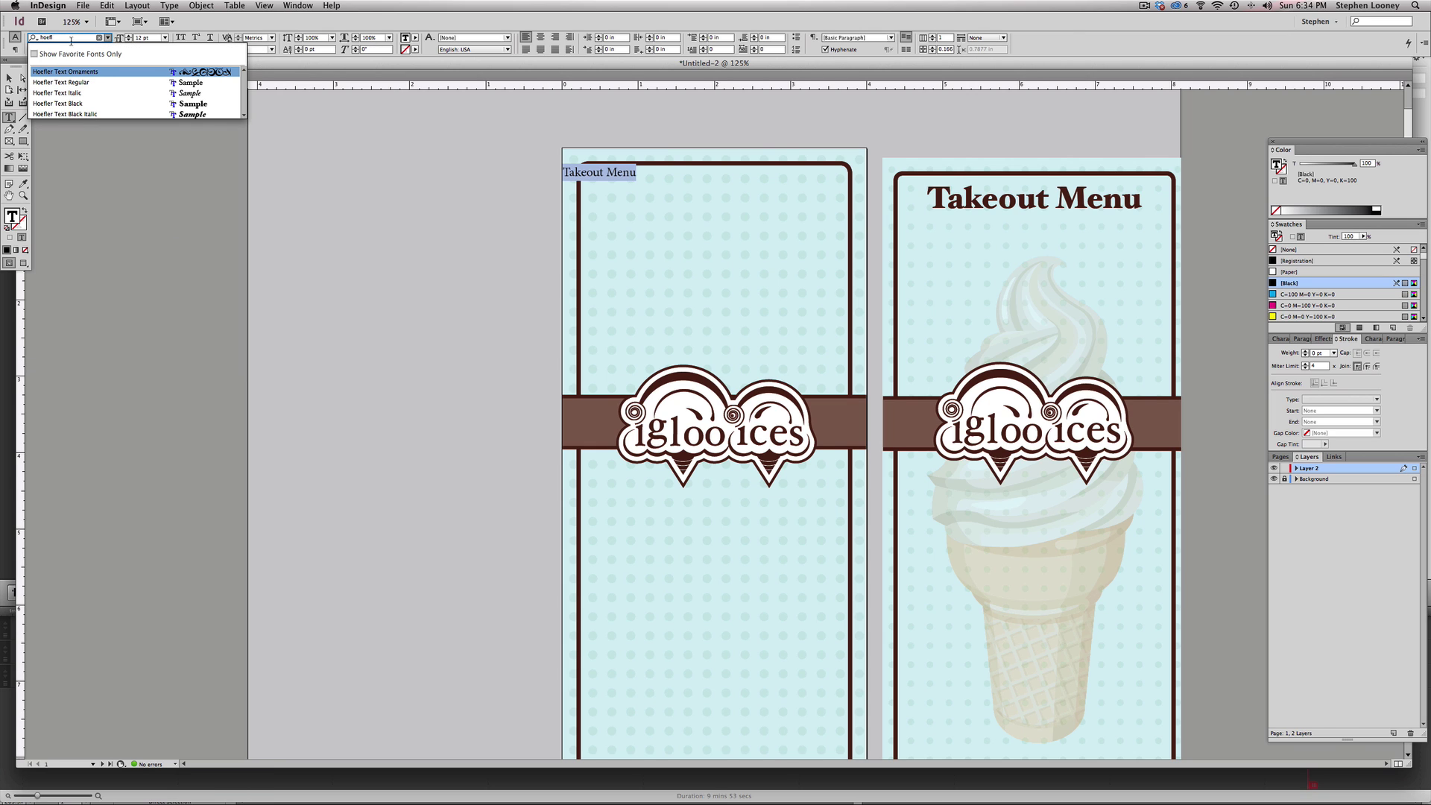
{"action": "left_click", "coordinate": [65, 104]}
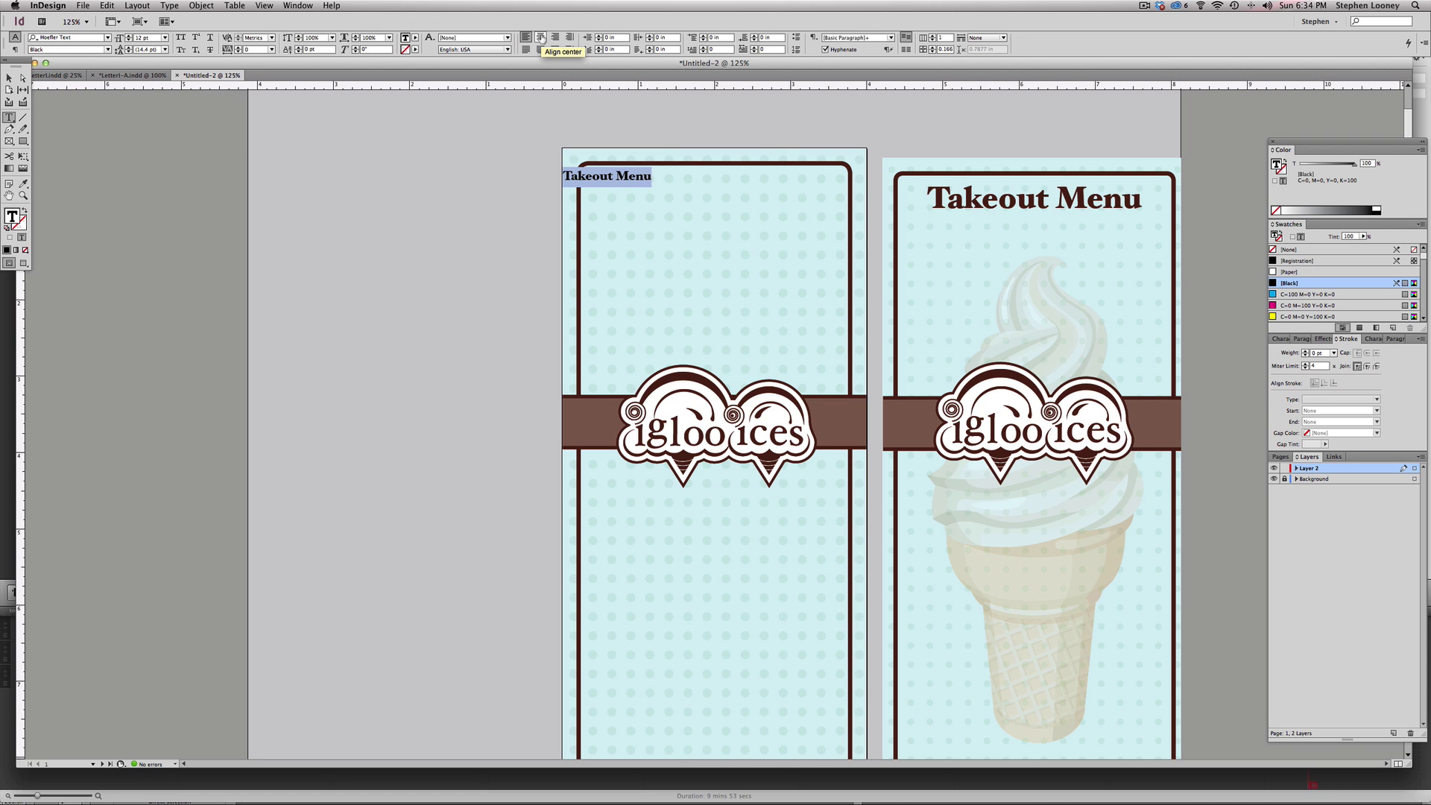
{"action": "left_click", "coordinate": [541, 37]}
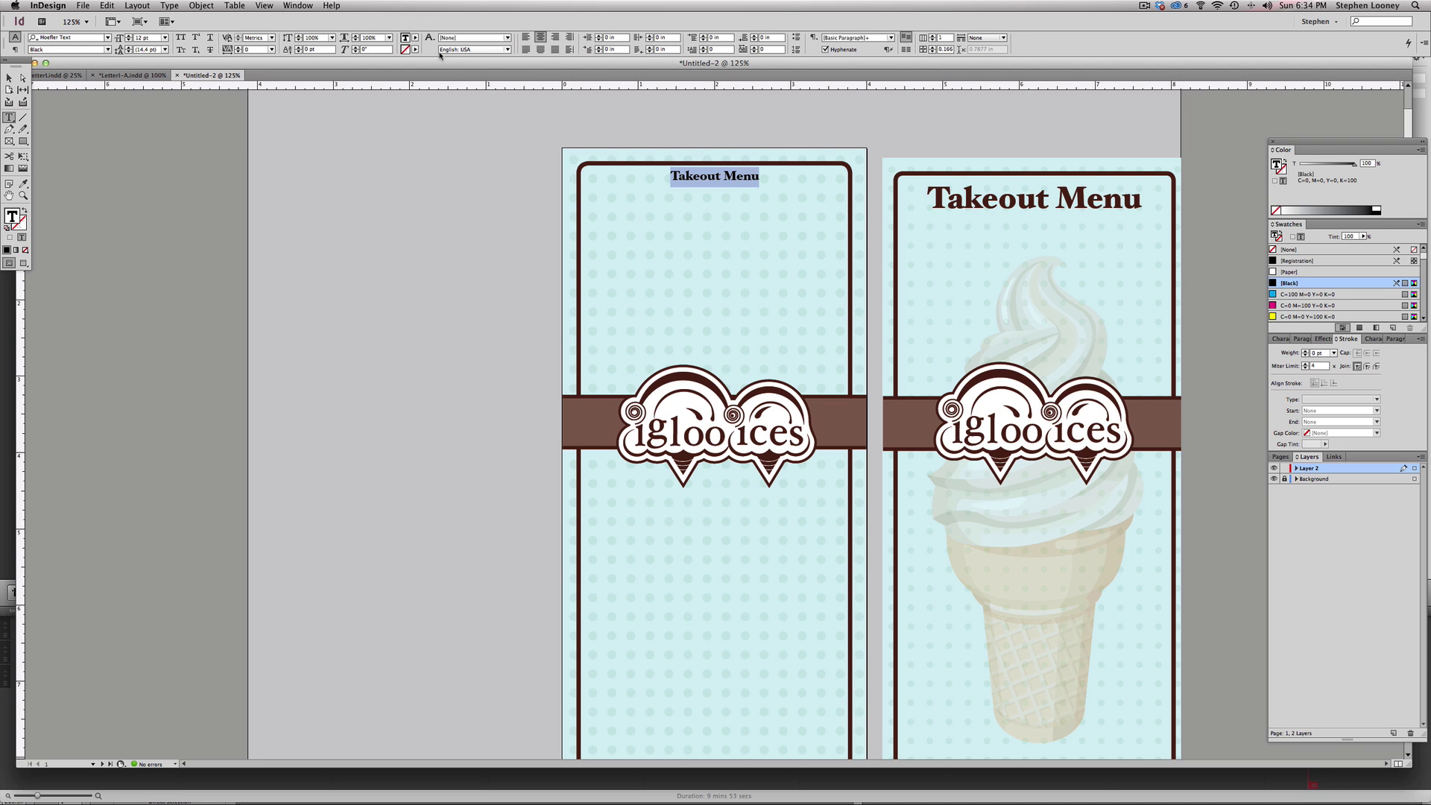
{"action": "left_click", "coordinate": [128, 35]}
{"action": "left_click", "coordinate": [129, 35]}
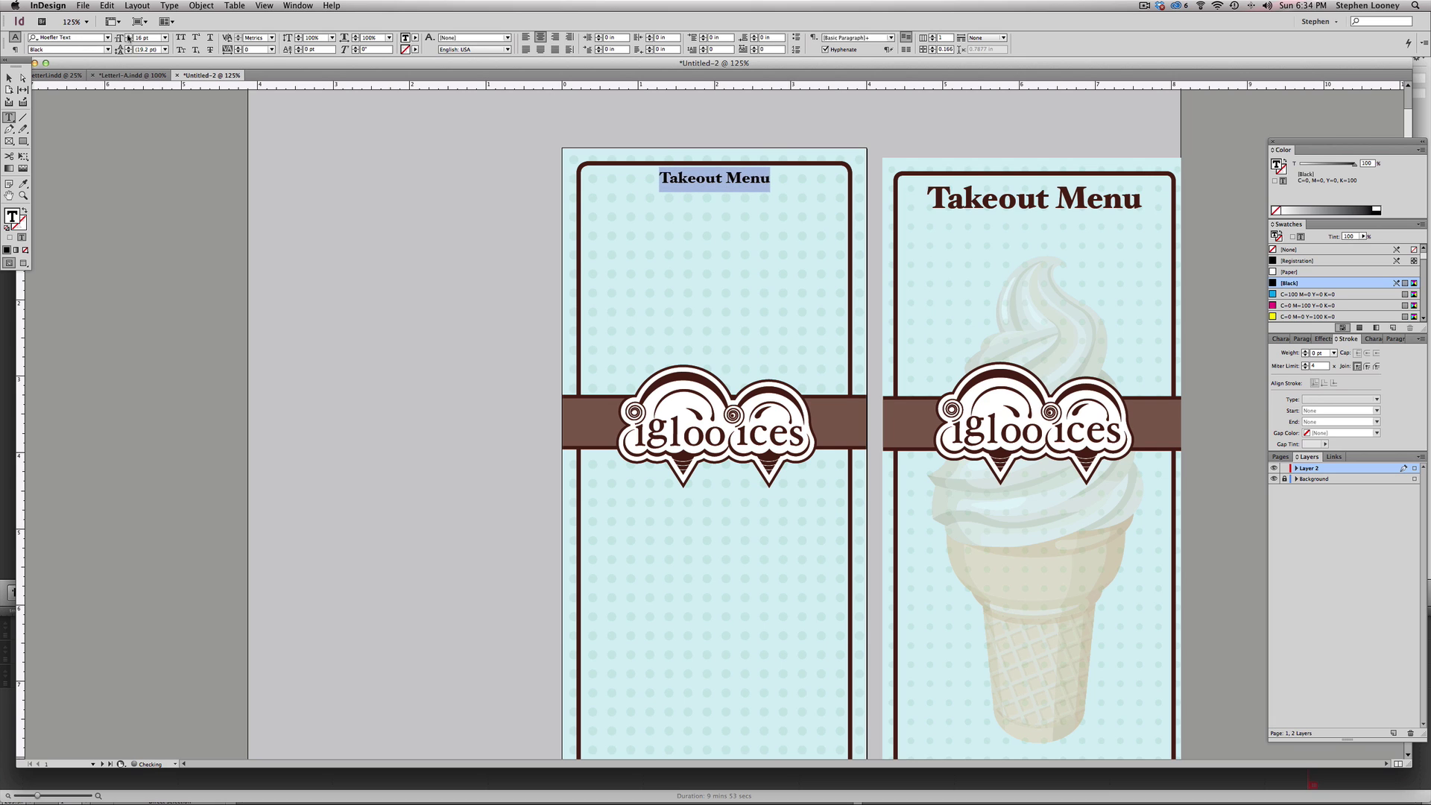
{"action": "left_click", "coordinate": [128, 36]}
{"action": "left_click", "coordinate": [128, 36]}
{"action": "left_click", "coordinate": [128, 36]}
{"action": "left_click", "coordinate": [128, 36]}
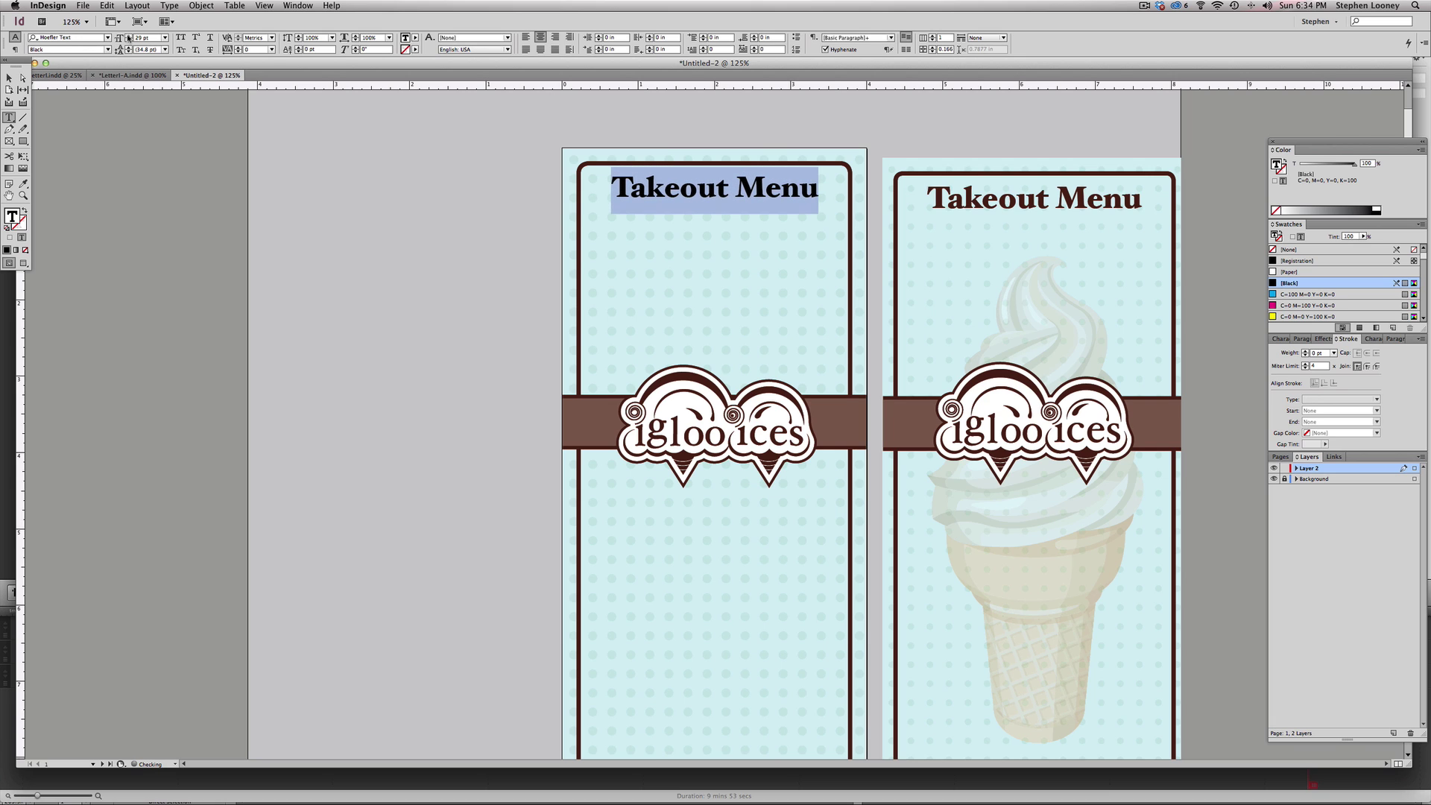
{"action": "left_click", "coordinate": [128, 36]}
{"action": "left_click", "coordinate": [128, 36]}
{"action": "left_click", "coordinate": [128, 36]}
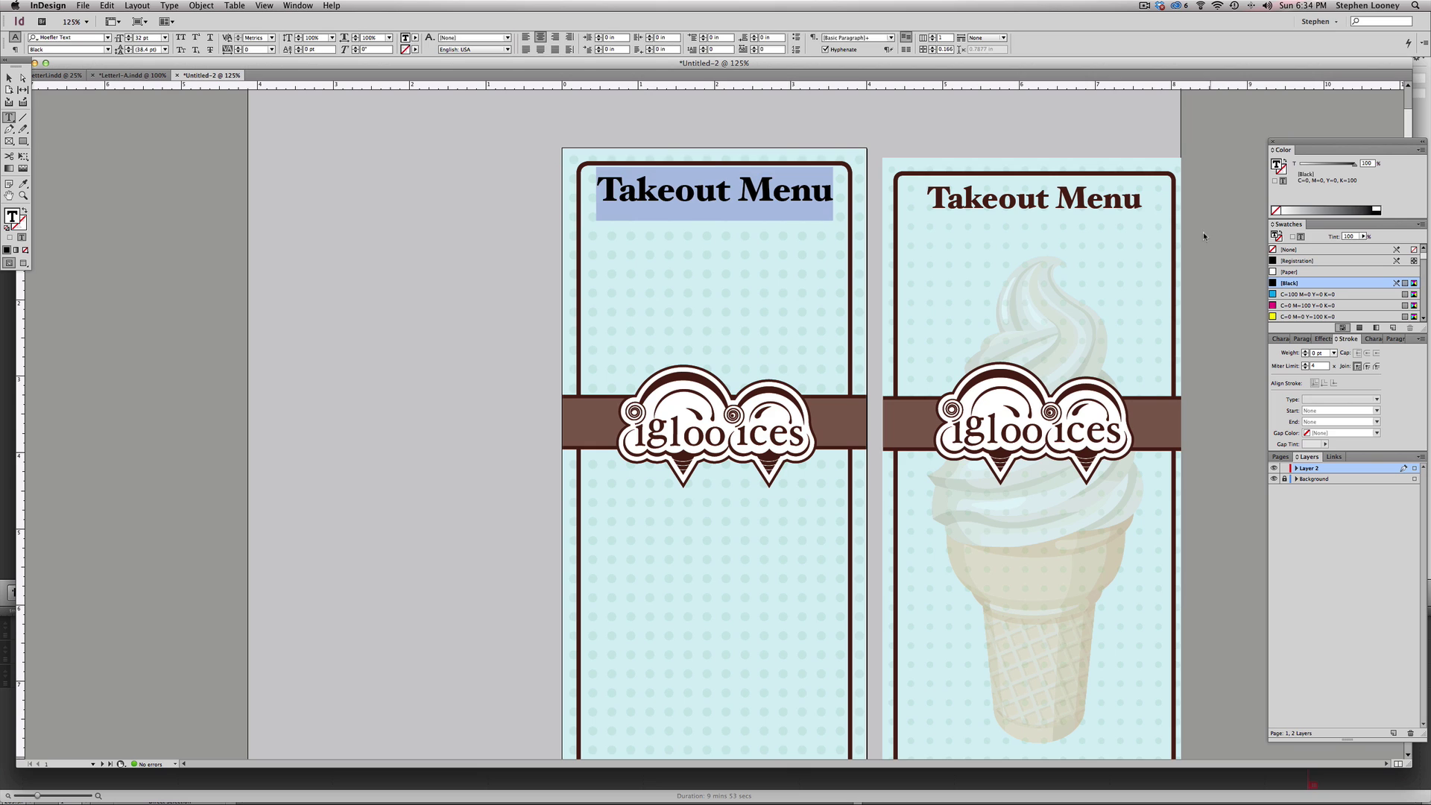
- Move the heading down and colour it with swatch C=42 M=81 Y=84 K=64 copy 2
{"action": "key", "text": "Escape"}
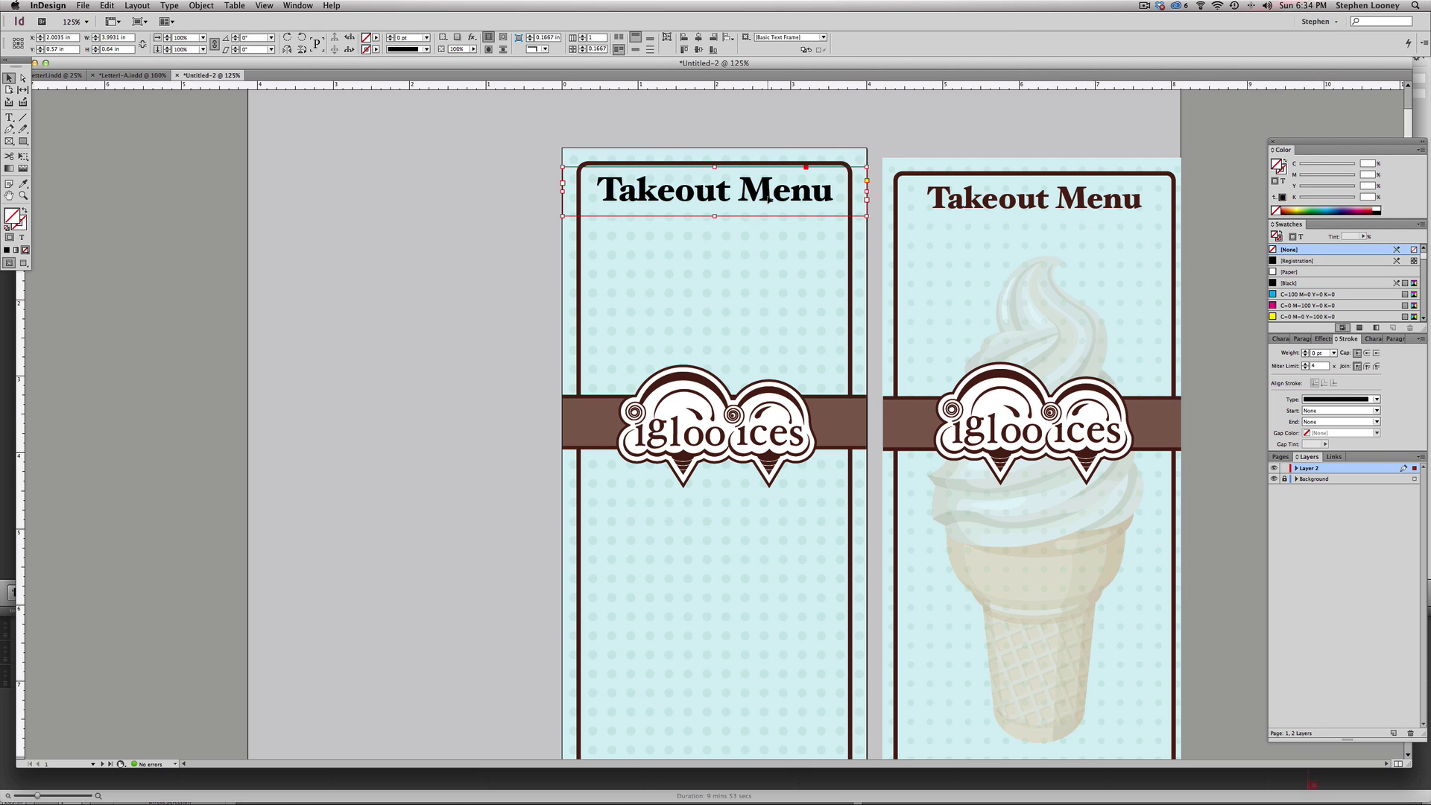
{"action": "left_click_drag", "start_coordinate": [768, 197], "coordinate": [715, 212]}
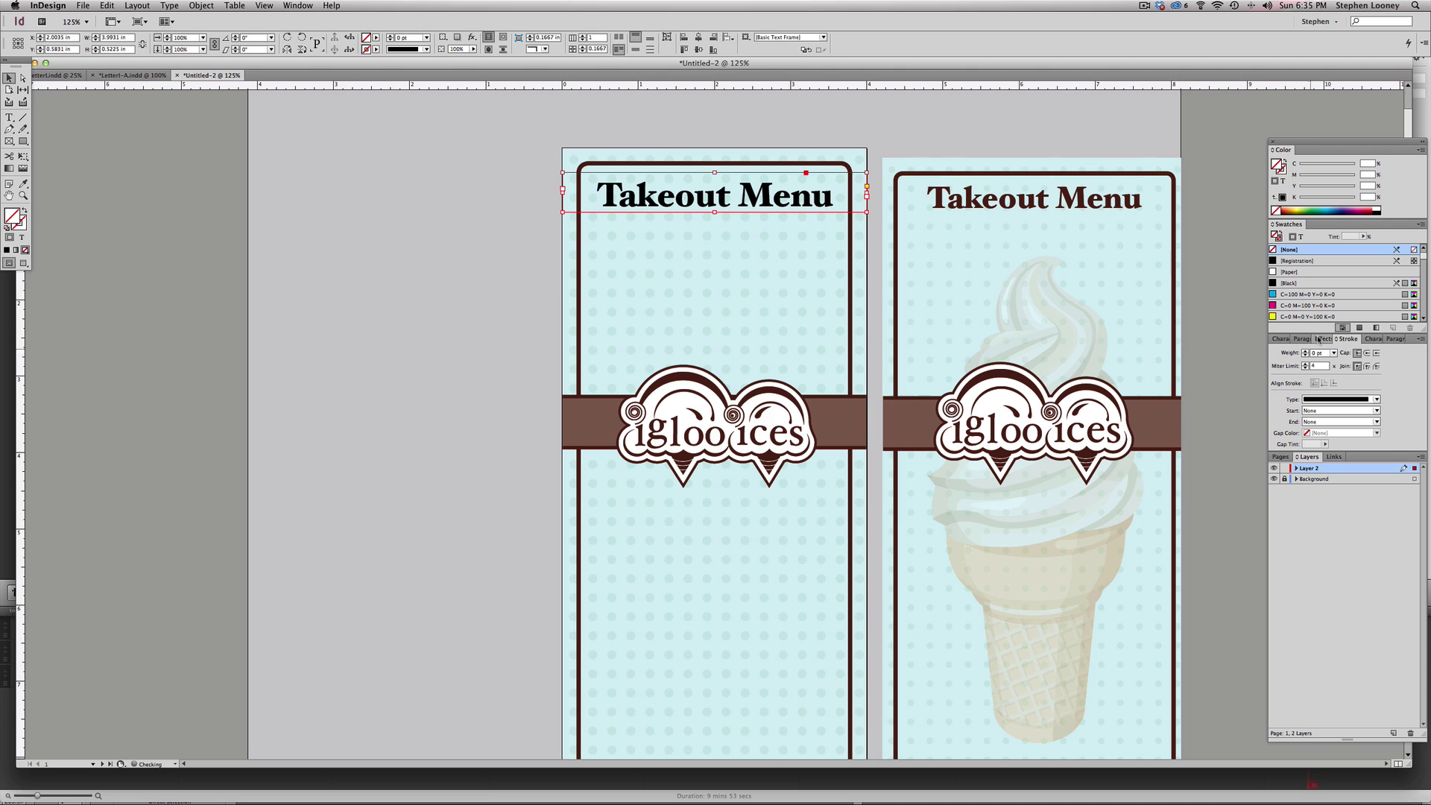
{"action": "double_click", "coordinate": [760, 192]}
{"action": "triple_click", "coordinate": [761, 189]}
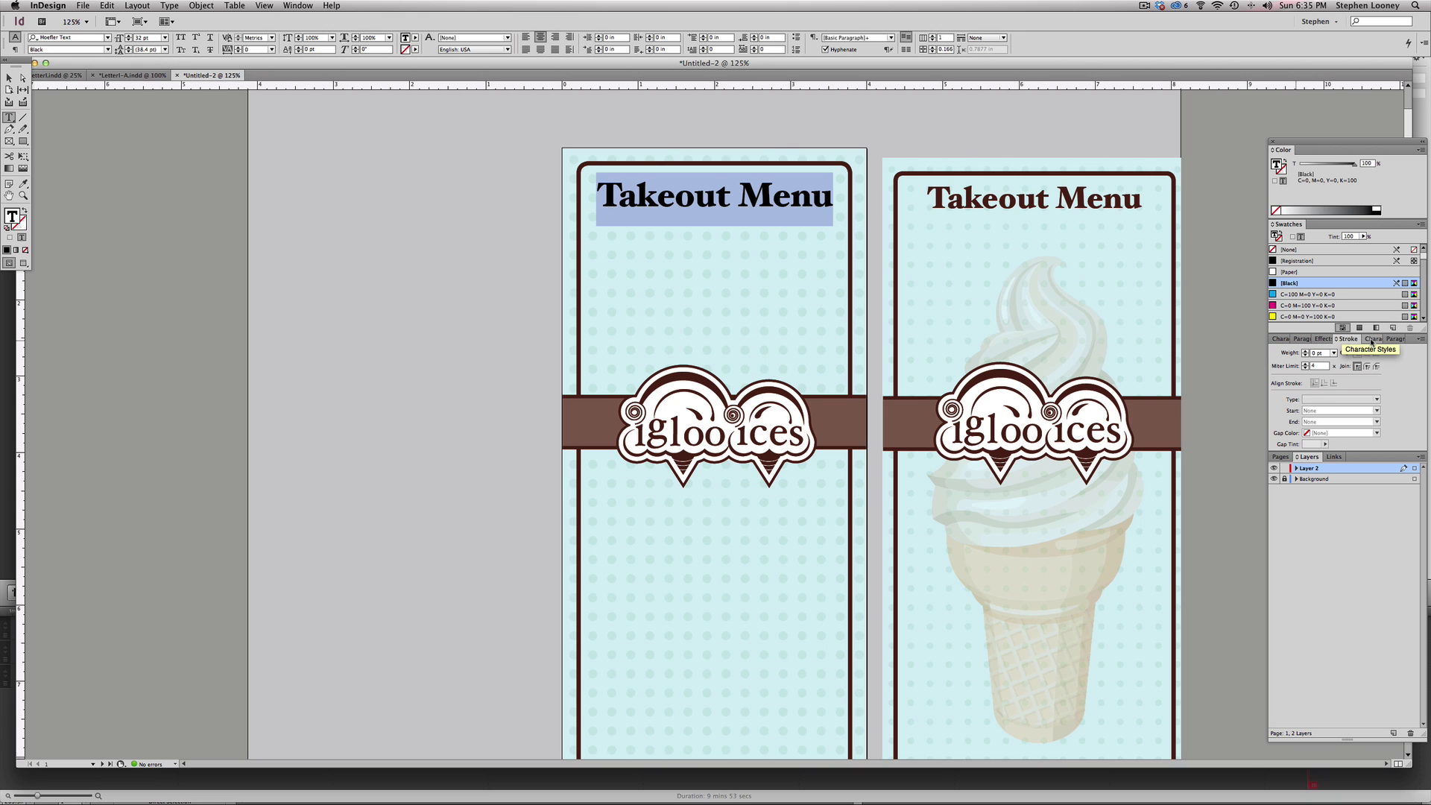
{"action": "scroll", "coordinate": [1309, 306], "scroll_direction": "down", "scroll_amount": 10}
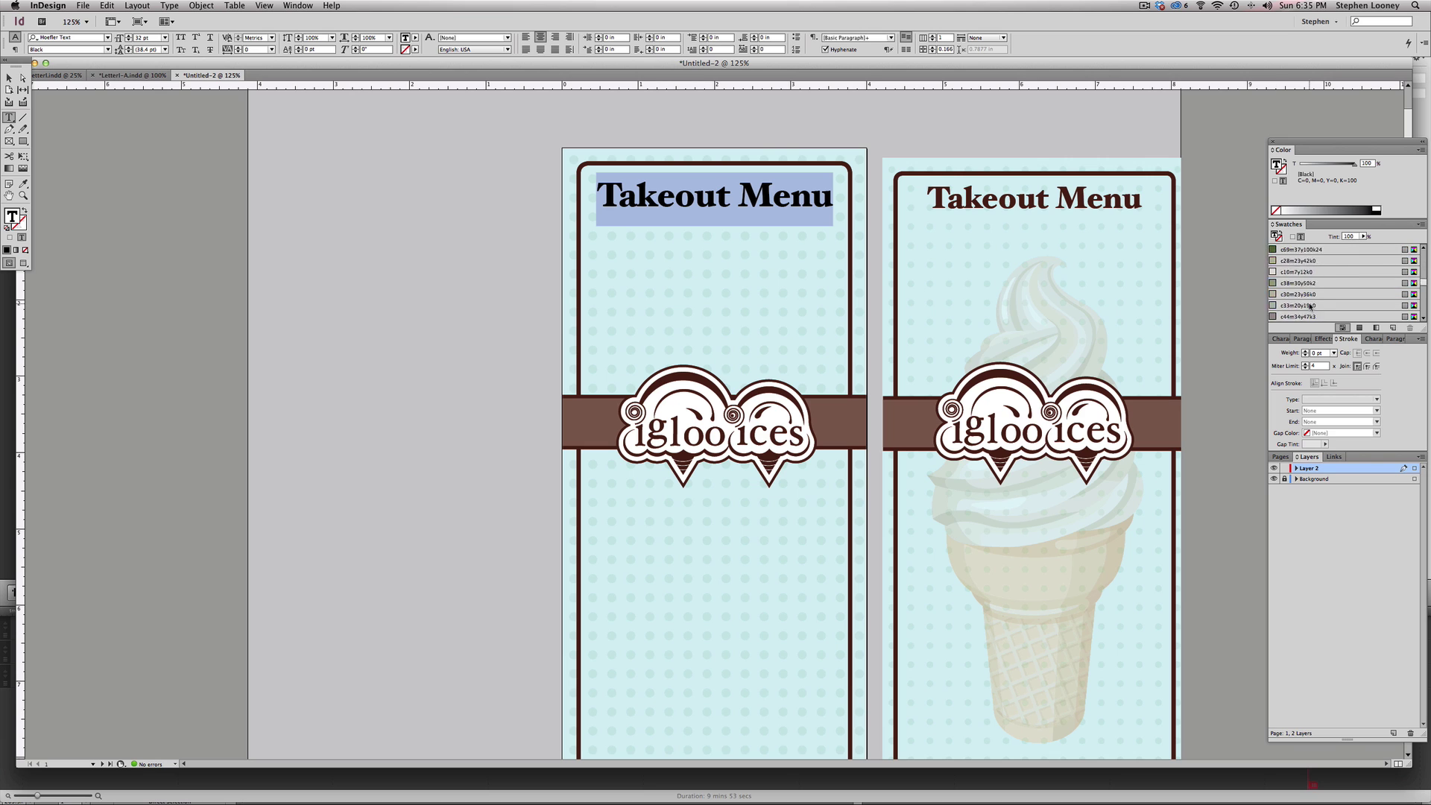
{"action": "left_click", "coordinate": [1285, 316]}
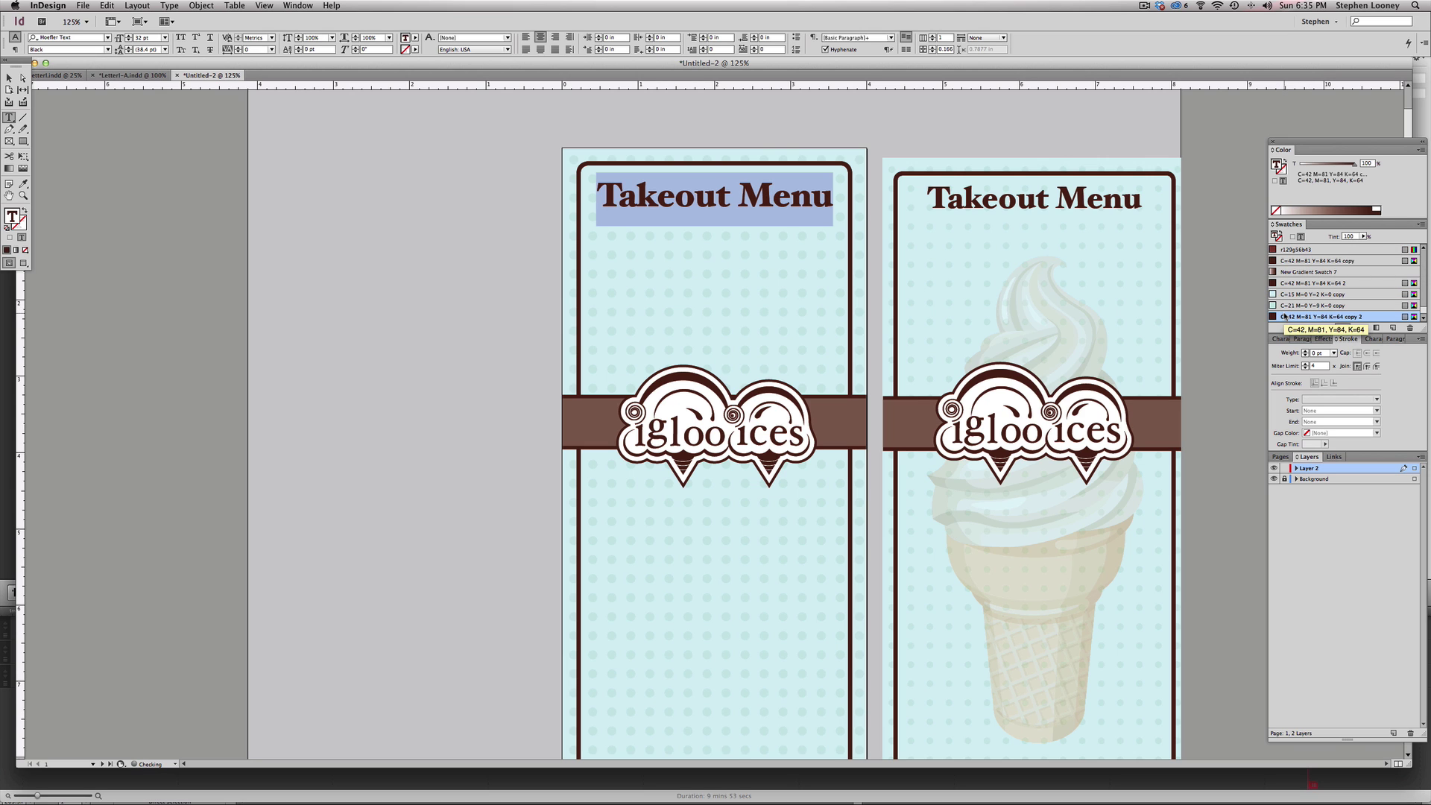
{"action": "key", "text": "Escape"}
{"action": "left_click", "coordinate": [287, 208]}
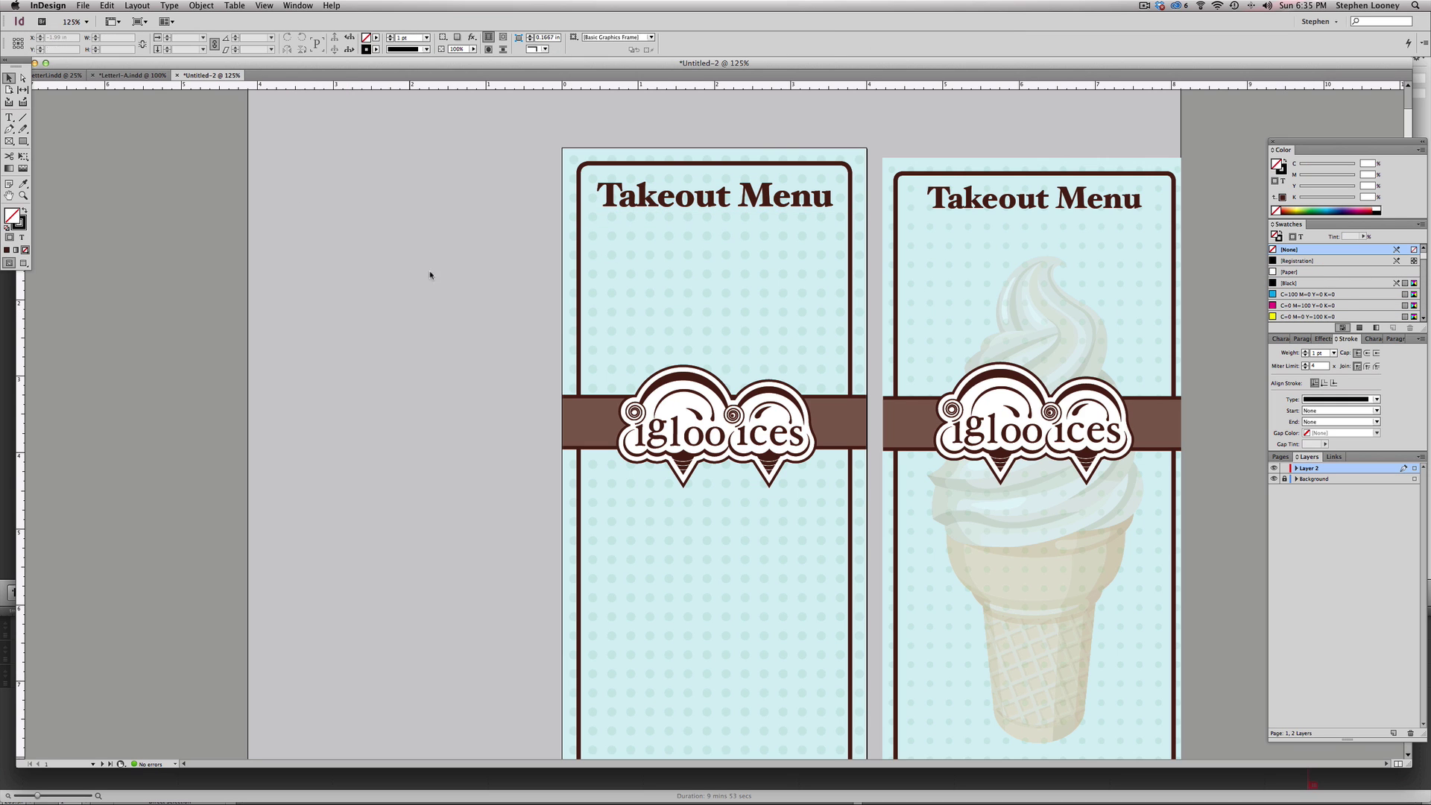
- Copy the address and phone block from the right panel to the left panel's bottom
{"action": "scroll", "coordinate": [743, 372], "scroll_direction": "down", "scroll_amount": 3}
{"action": "scroll", "coordinate": [743, 315], "scroll_direction": "up", "scroll_amount": 5}
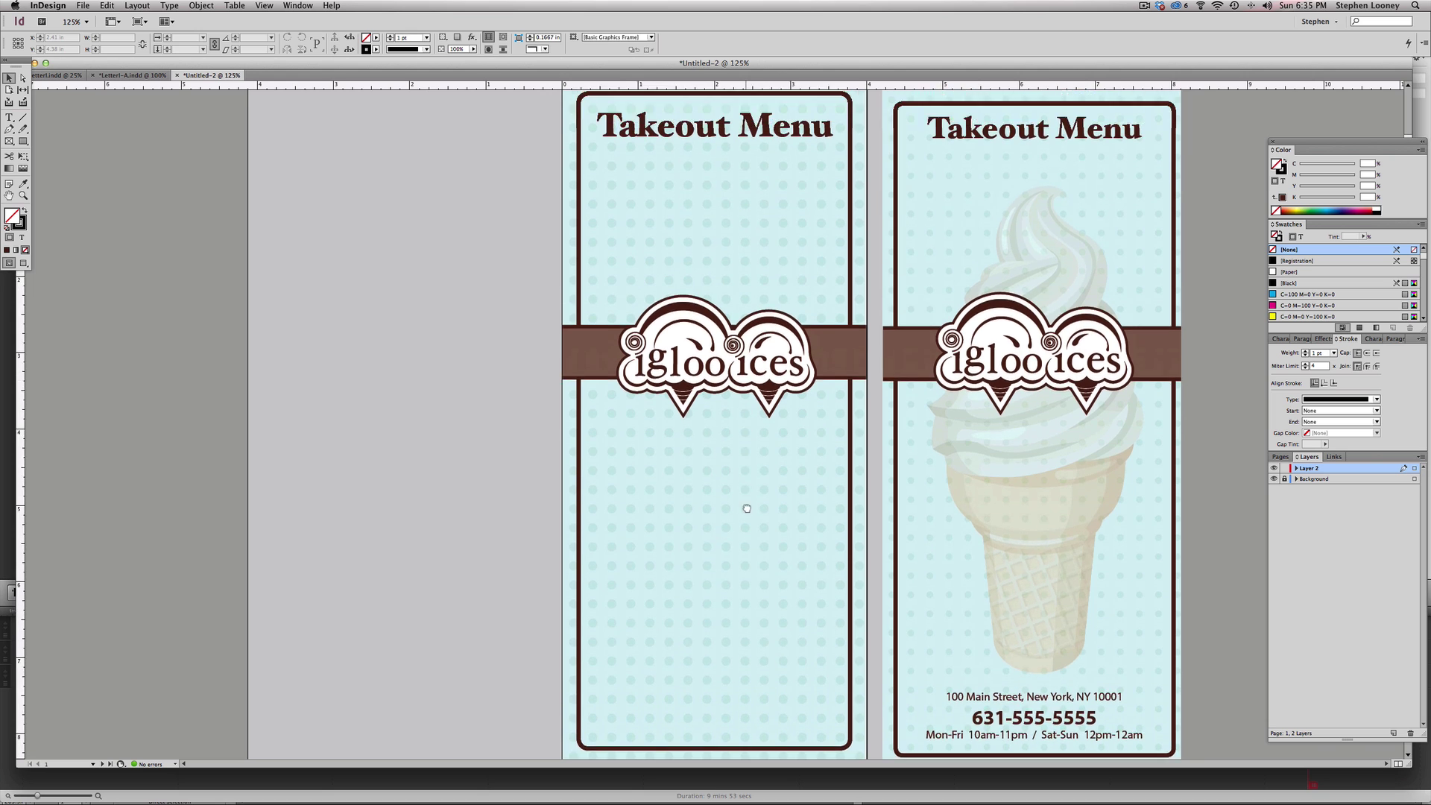
{"action": "scroll", "coordinate": [742, 380], "scroll_direction": "down", "scroll_amount": 5}
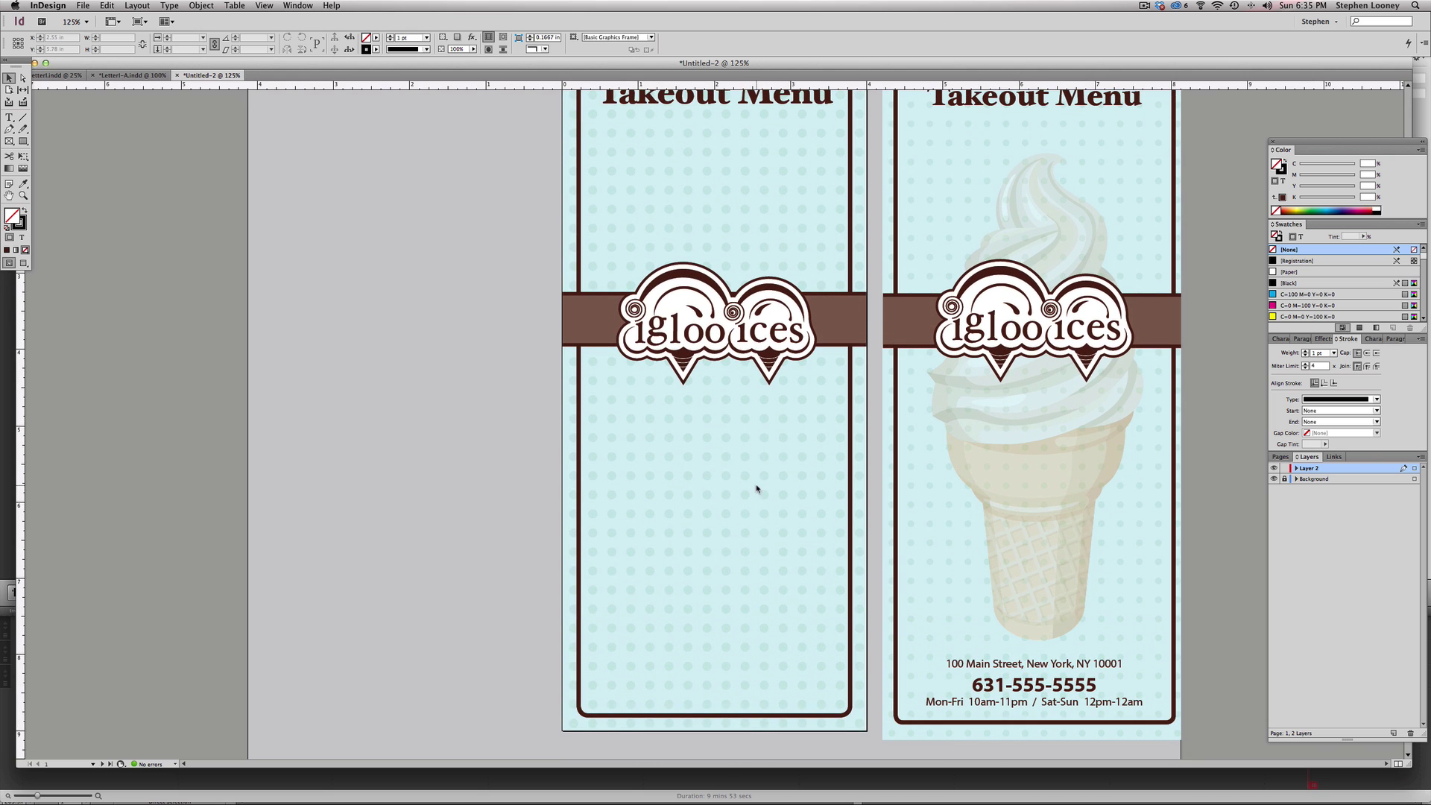
{"action": "left_click", "coordinate": [1040, 663]}
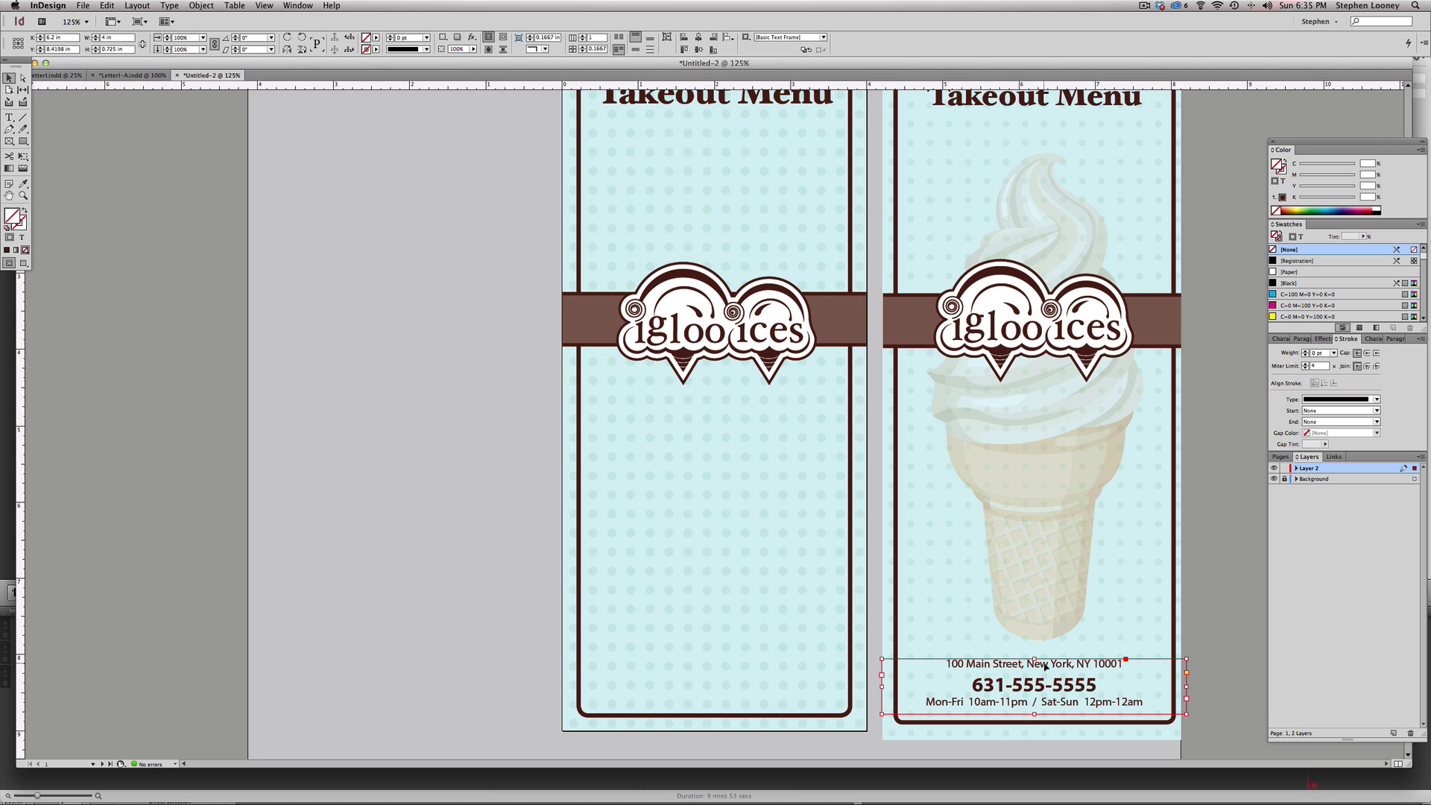
{"action": "left_click_drag", "start_coordinate": [987, 668], "coordinate": [727, 661]}
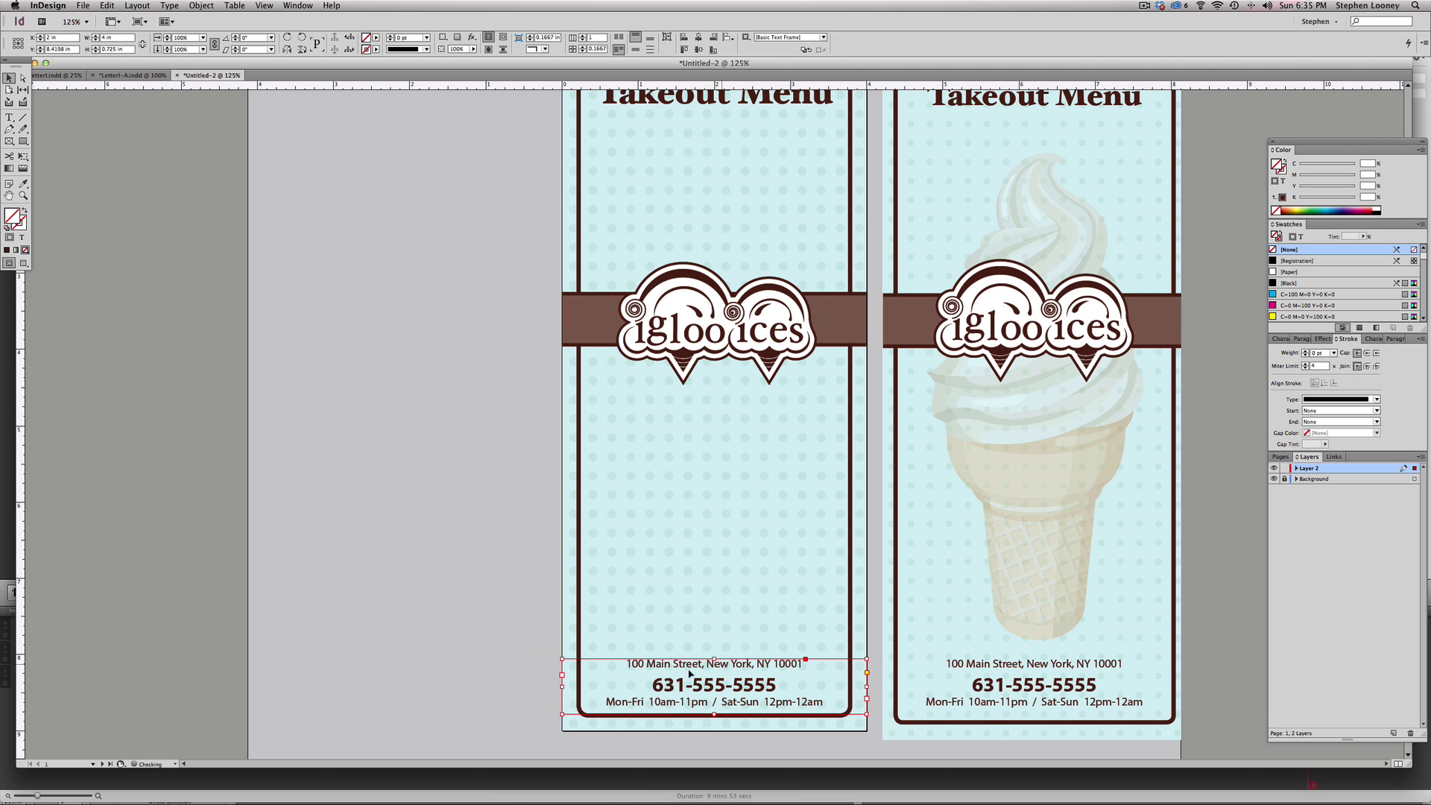
- Set the copied phone number line's leading to 22 pt
{"action": "double_click", "coordinate": [728, 683]}
{"action": "triple_click", "coordinate": [728, 681]}
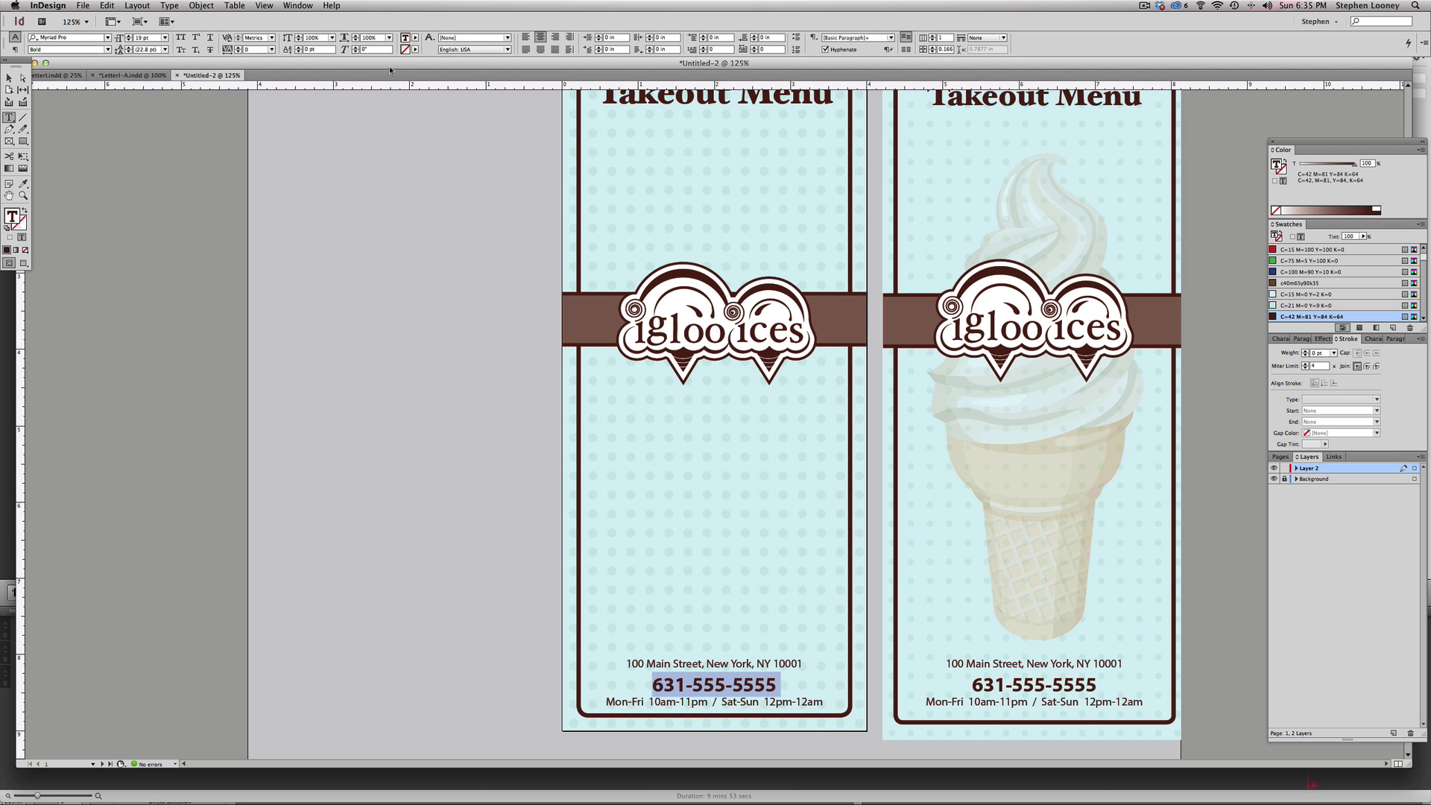
{"action": "left_click", "coordinate": [735, 633]}
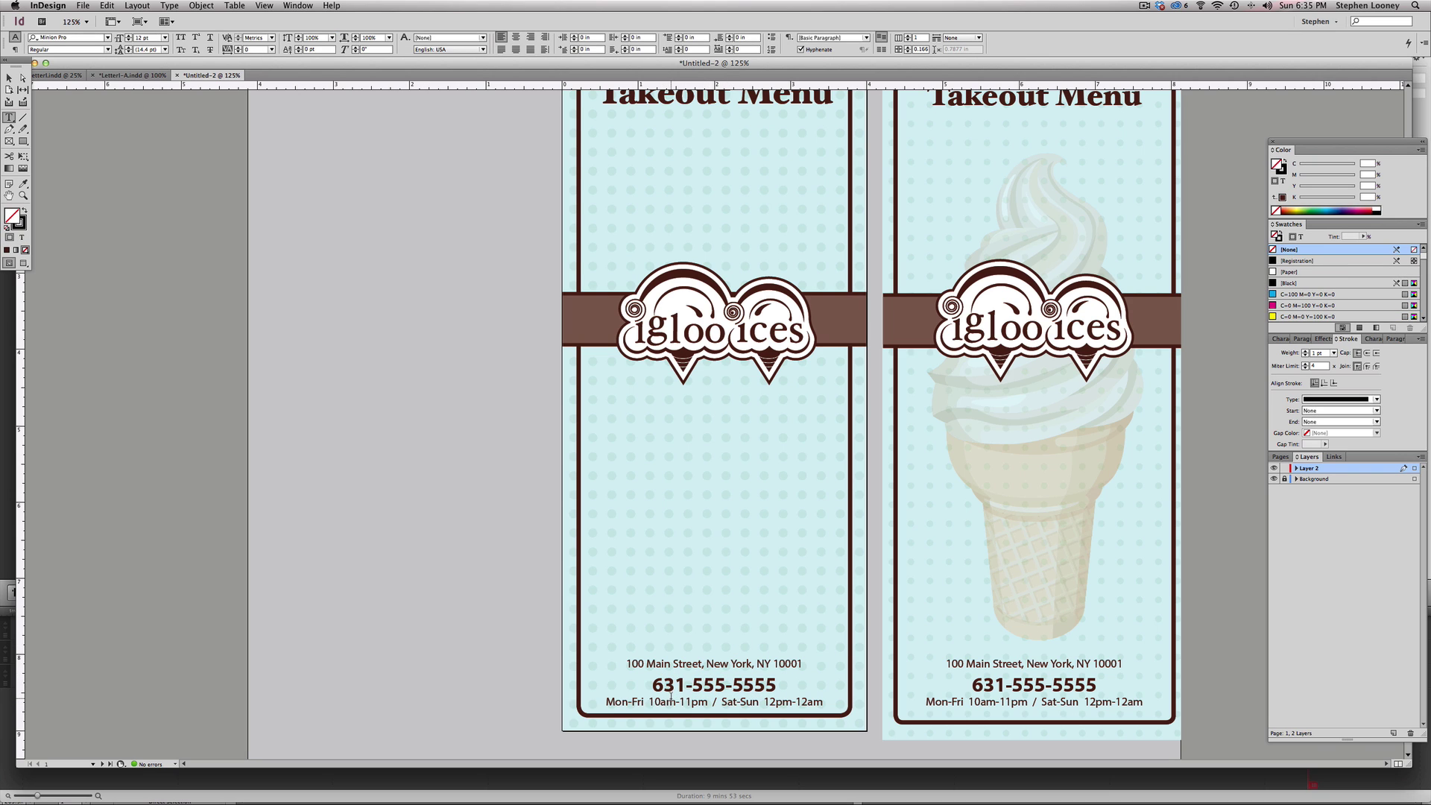
{"action": "triple_click", "coordinate": [662, 680]}
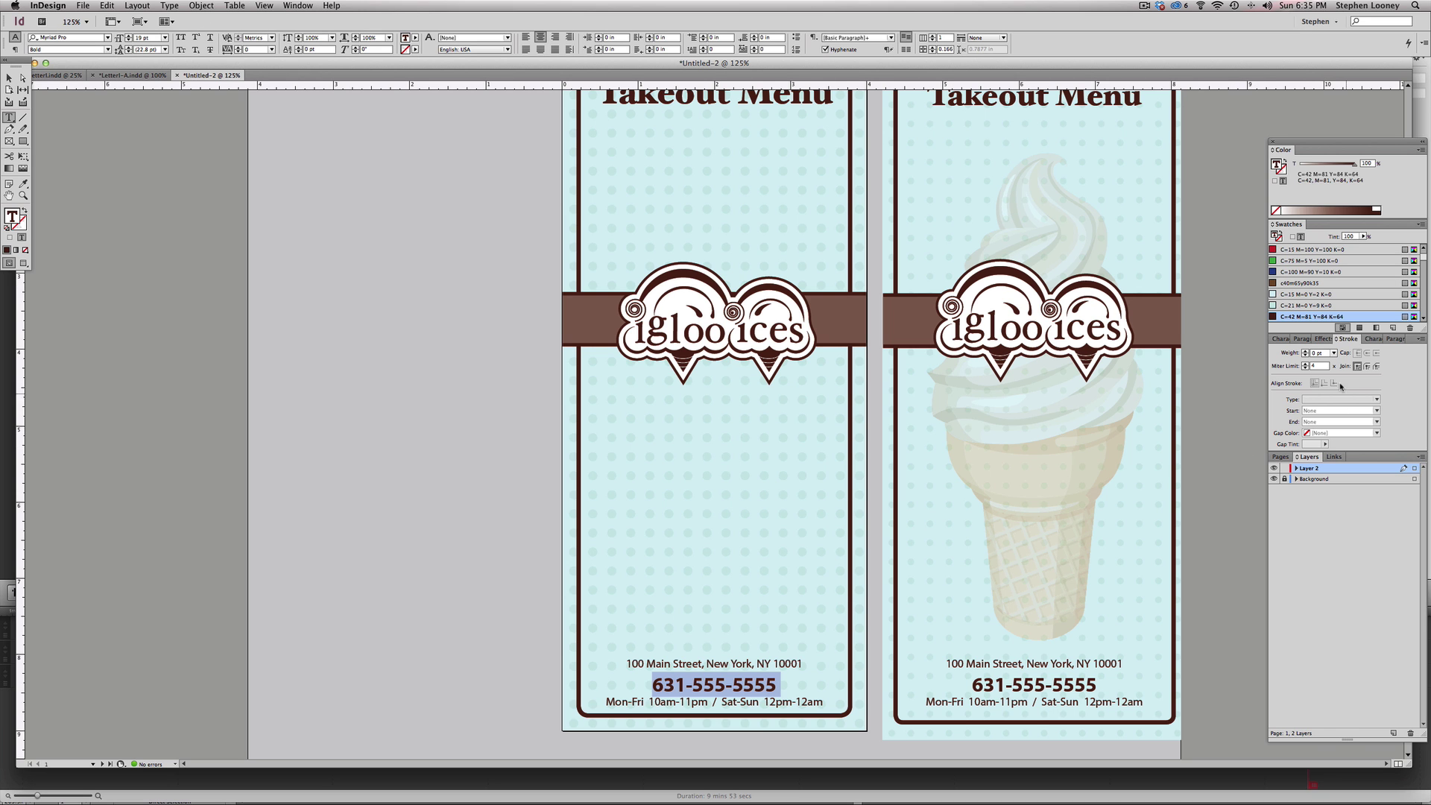
{"action": "left_click", "coordinate": [1283, 340]}
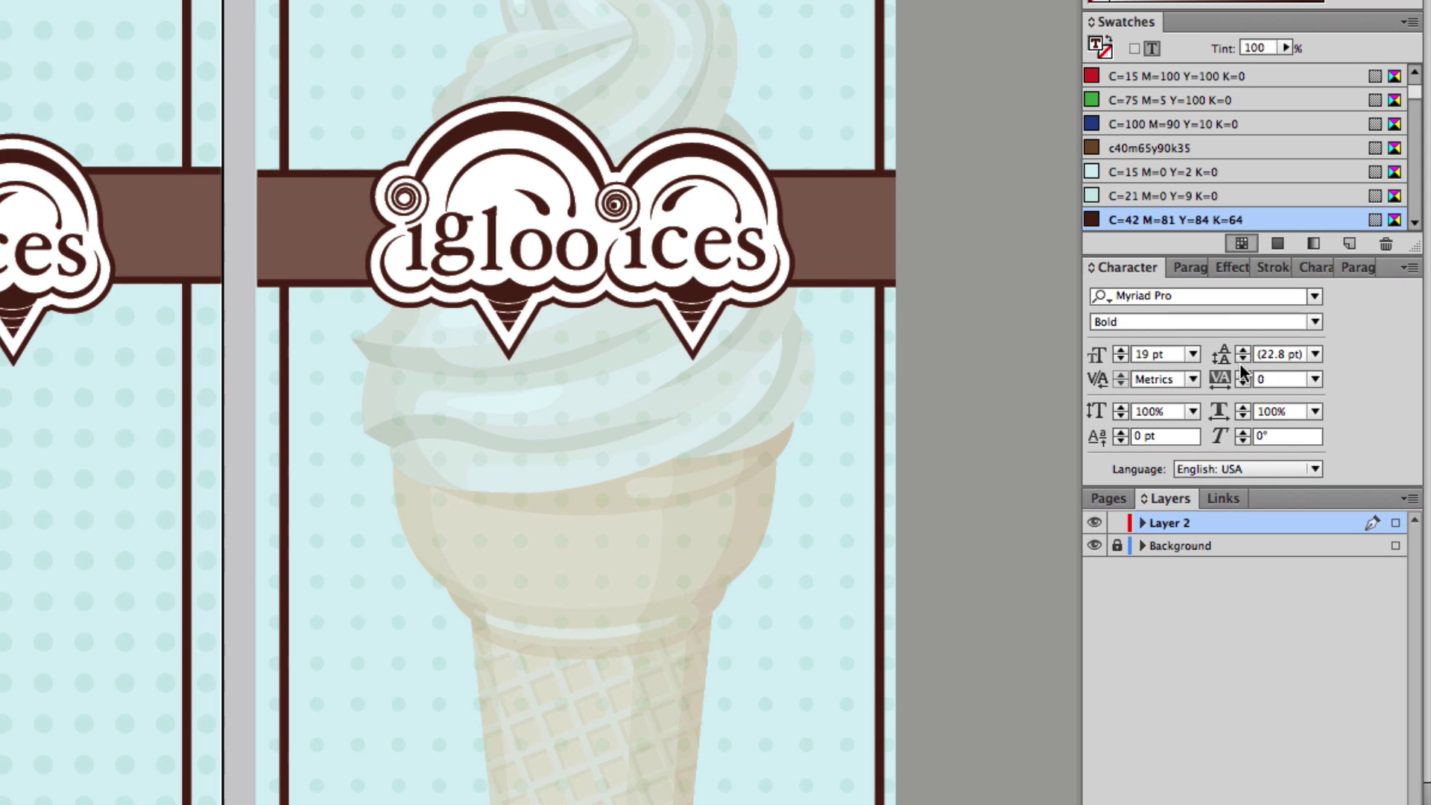
{"action": "left_click", "coordinate": [1242, 359]}
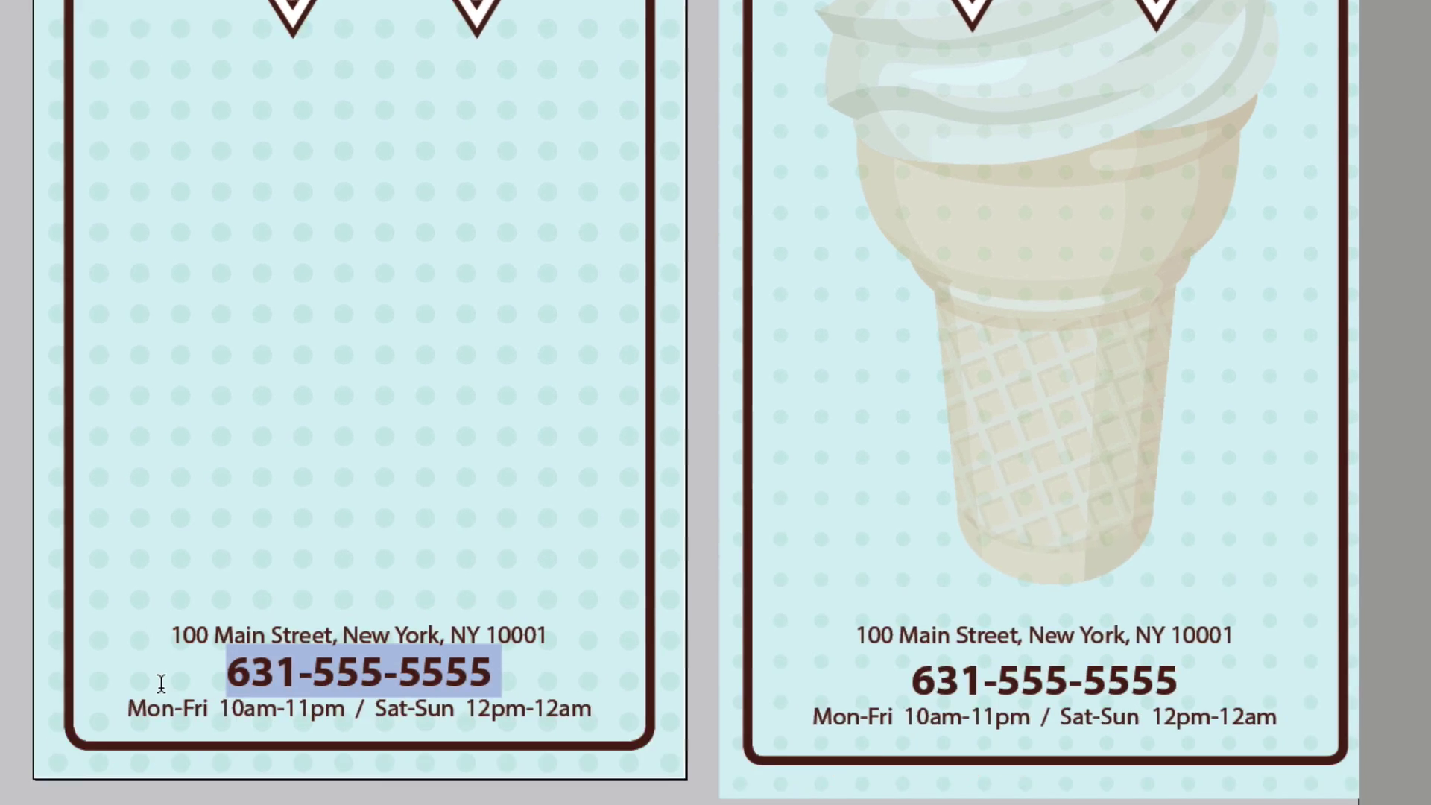
{"action": "key", "text": "Escape"}
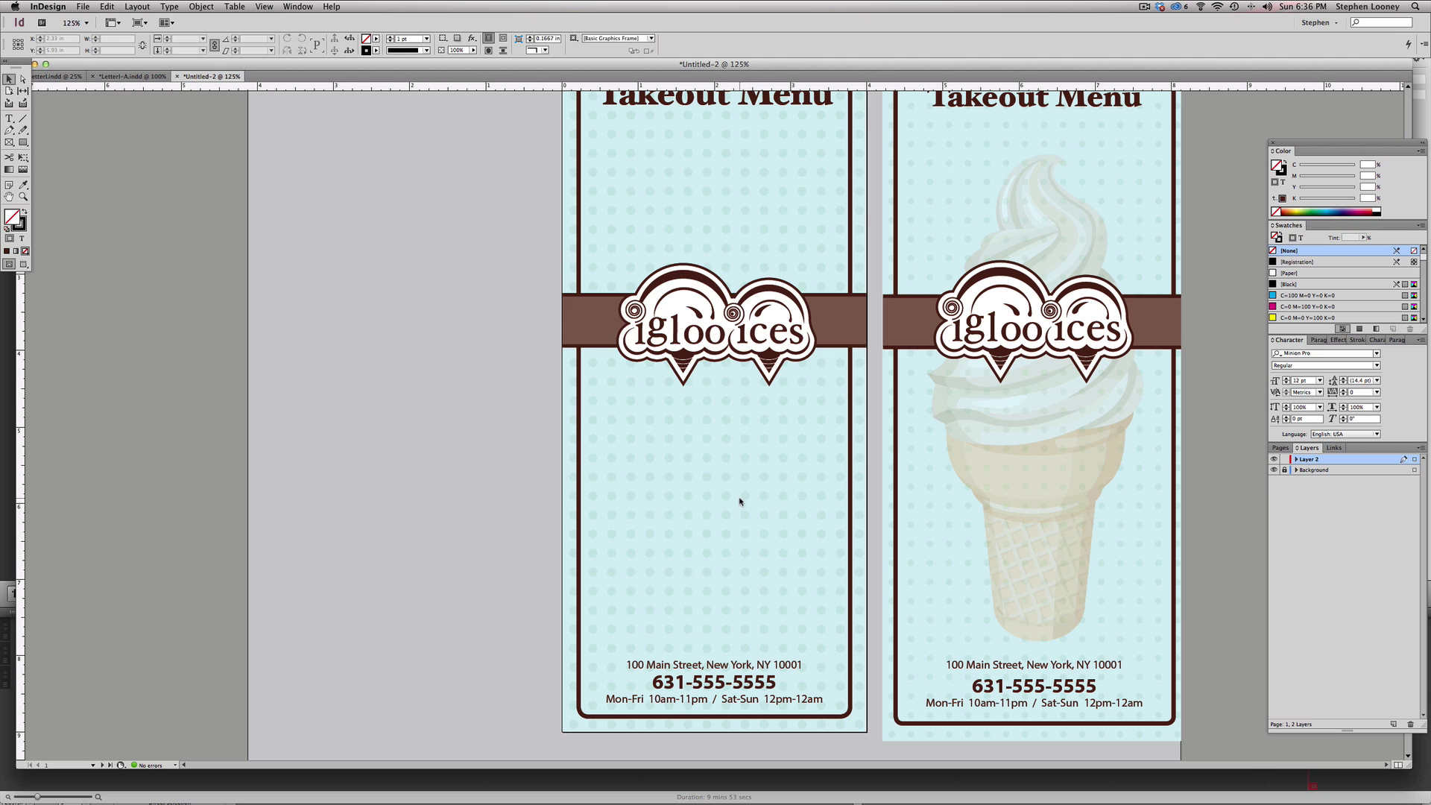
- Cancel a Save attempt and view both menu pages whole at 100%
{"action": "key", "text": "super+s"}
{"action": "key", "text": "Escape"}
{"action": "key", "text": "super+minus"}
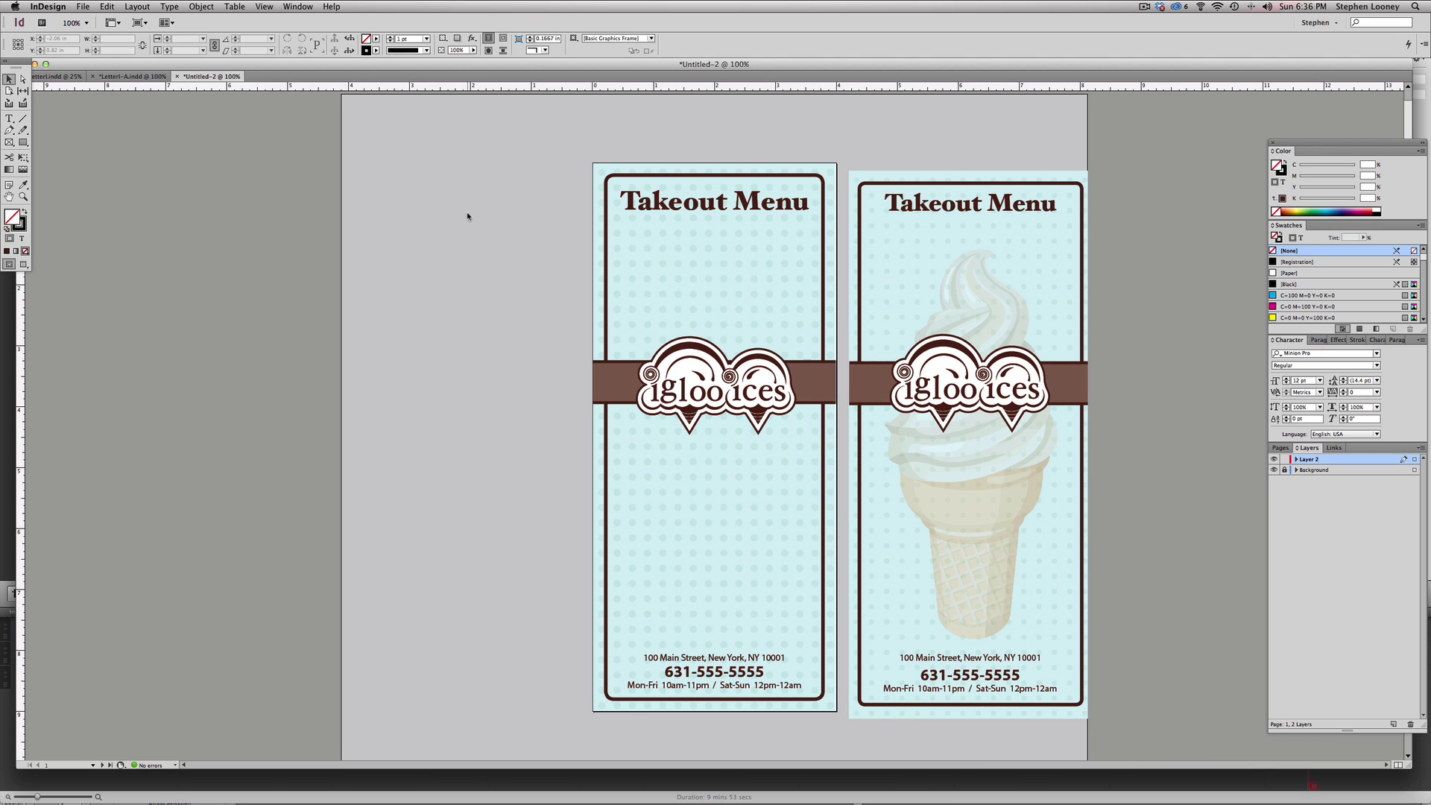
{"action": "key", "text": "super+Tab"}
{"action": "key", "text": "super+Tab"}
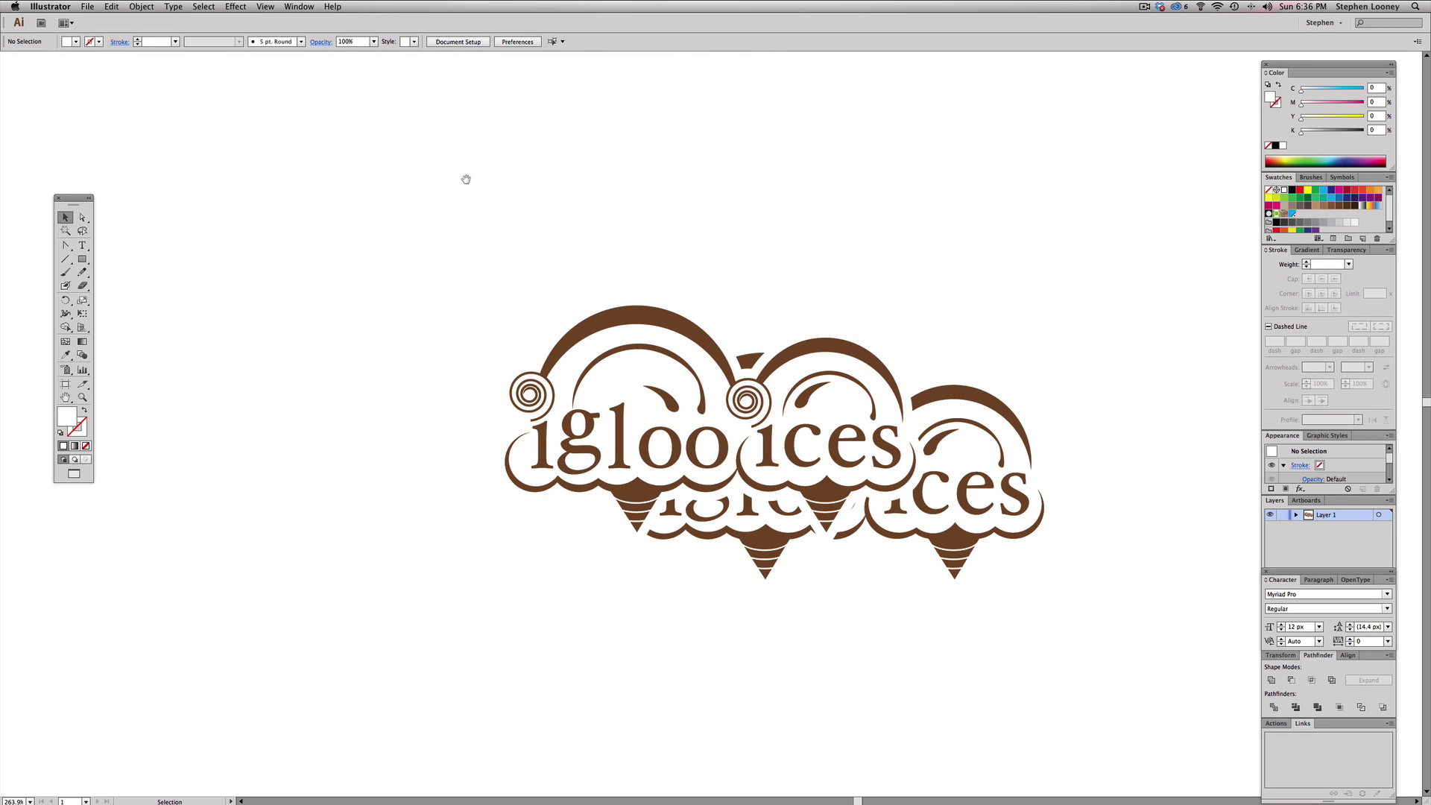
- Switch to the Letter I.ai document and zoom in on the ice-cream illustrations
{"action": "left_click", "coordinate": [614, 319], "text": "alt+super"}
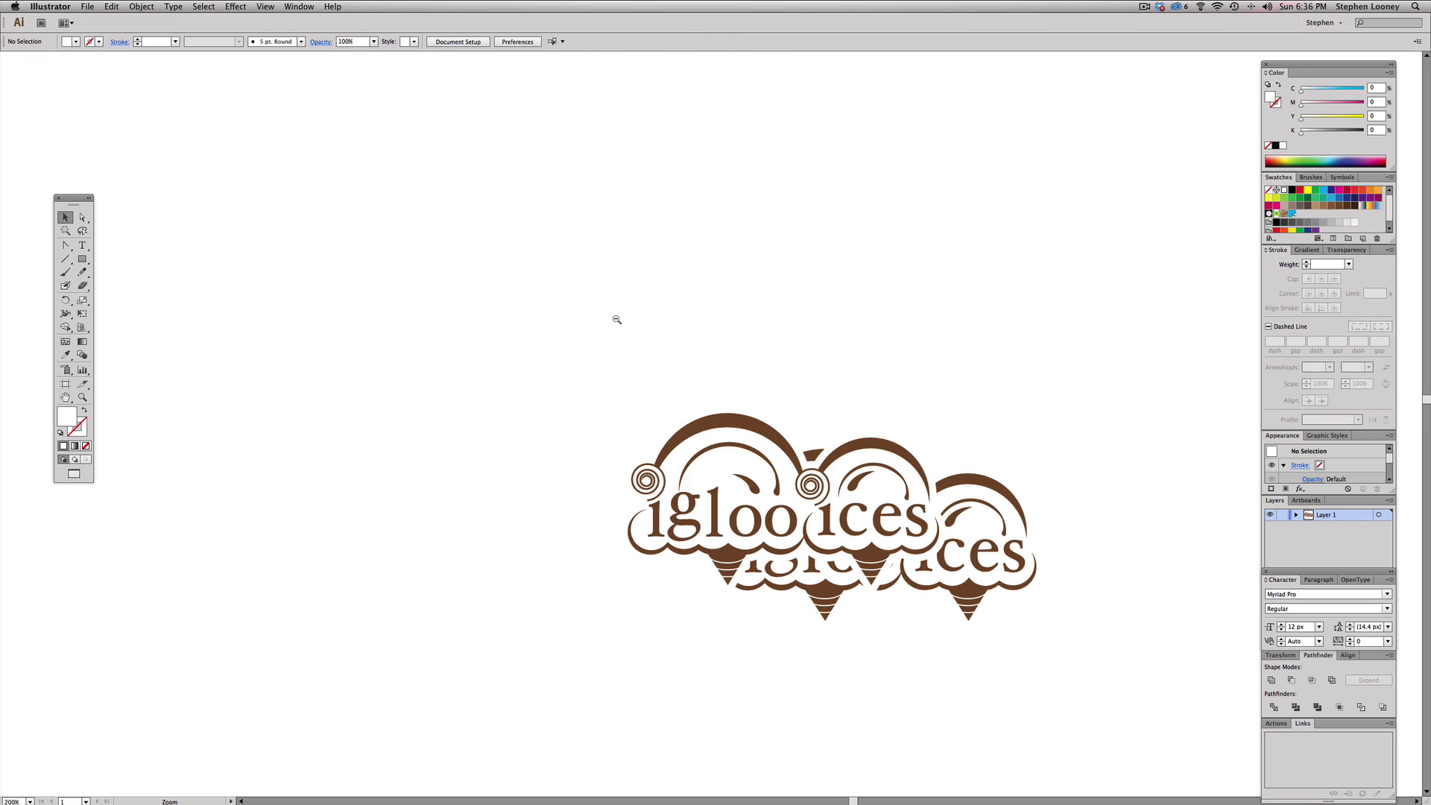
{"action": "left_click", "coordinate": [615, 319], "text": "alt+super"}
{"action": "left_click", "coordinate": [615, 319], "text": "alt+super"}
{"action": "left_click", "coordinate": [615, 319], "text": "alt+super"}
{"action": "left_click", "coordinate": [615, 319], "text": "alt+super"}
{"action": "left_click_drag", "start_coordinate": [627, 287], "coordinate": [538, 131]}
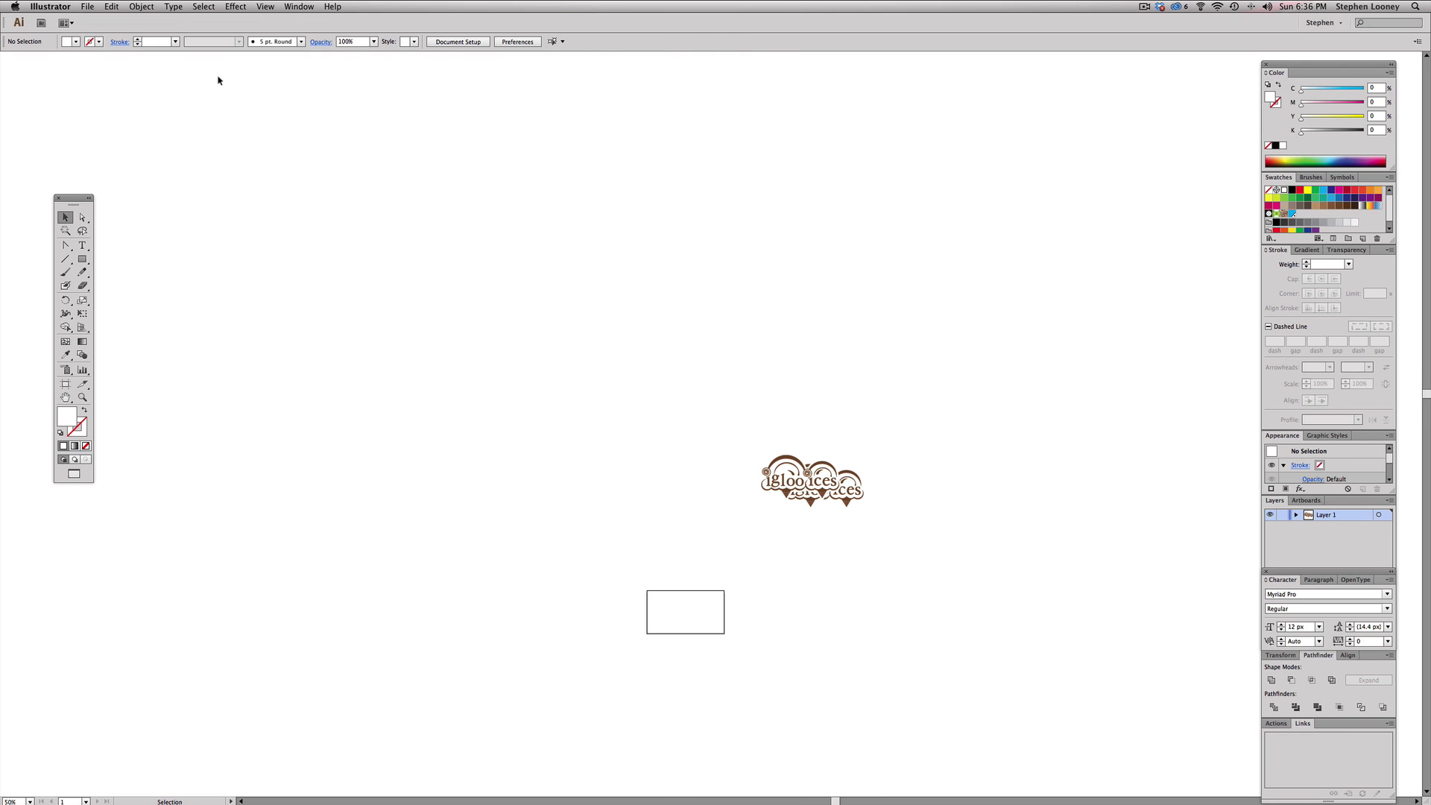
{"action": "key", "text": "f"}
{"action": "key", "text": "f"}
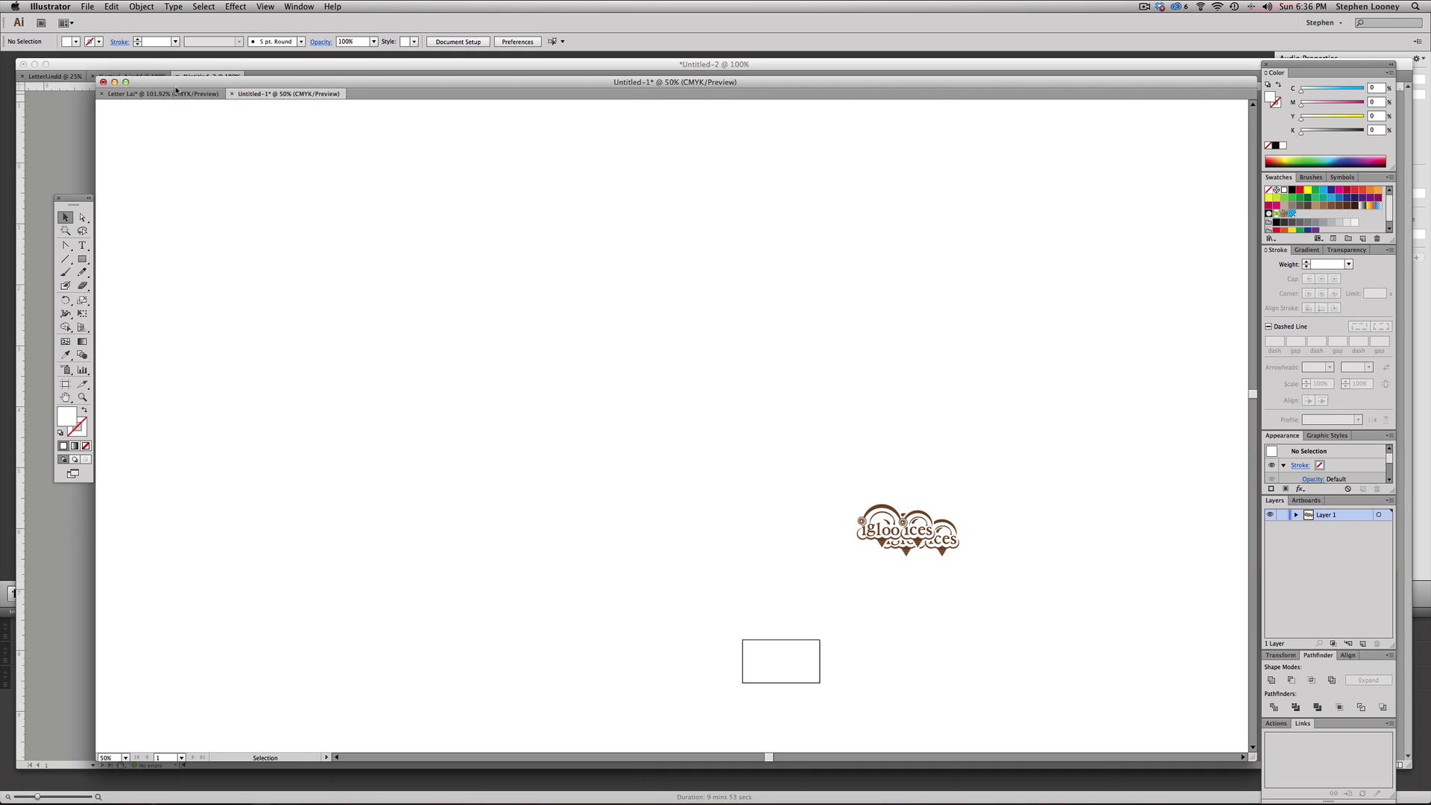
{"action": "left_click", "coordinate": [162, 93]}
{"action": "scroll", "coordinate": [495, 386], "scroll_direction": "down", "scroll_amount": 3}
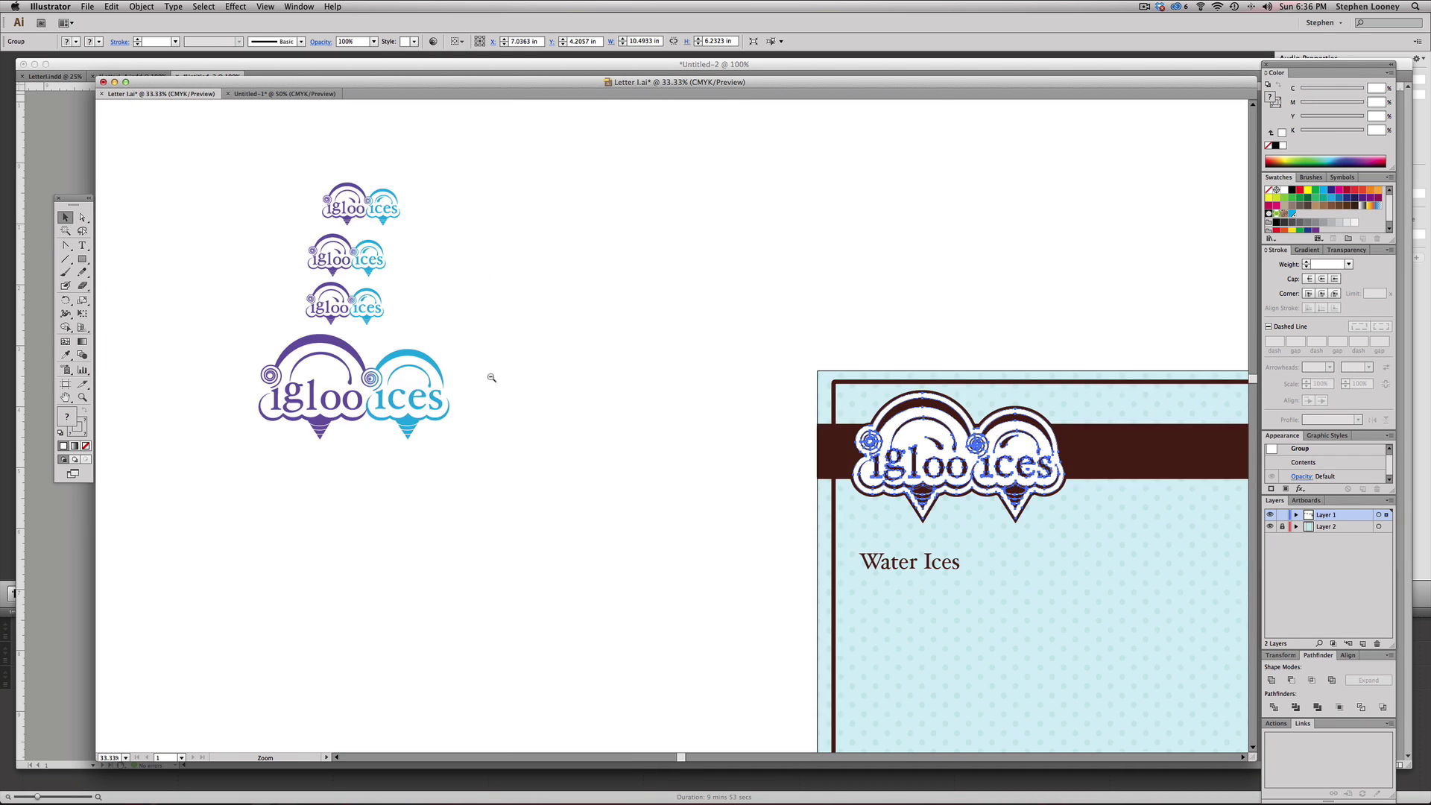
{"action": "scroll", "coordinate": [392, 361], "scroll_direction": "left", "scroll_amount": 10}
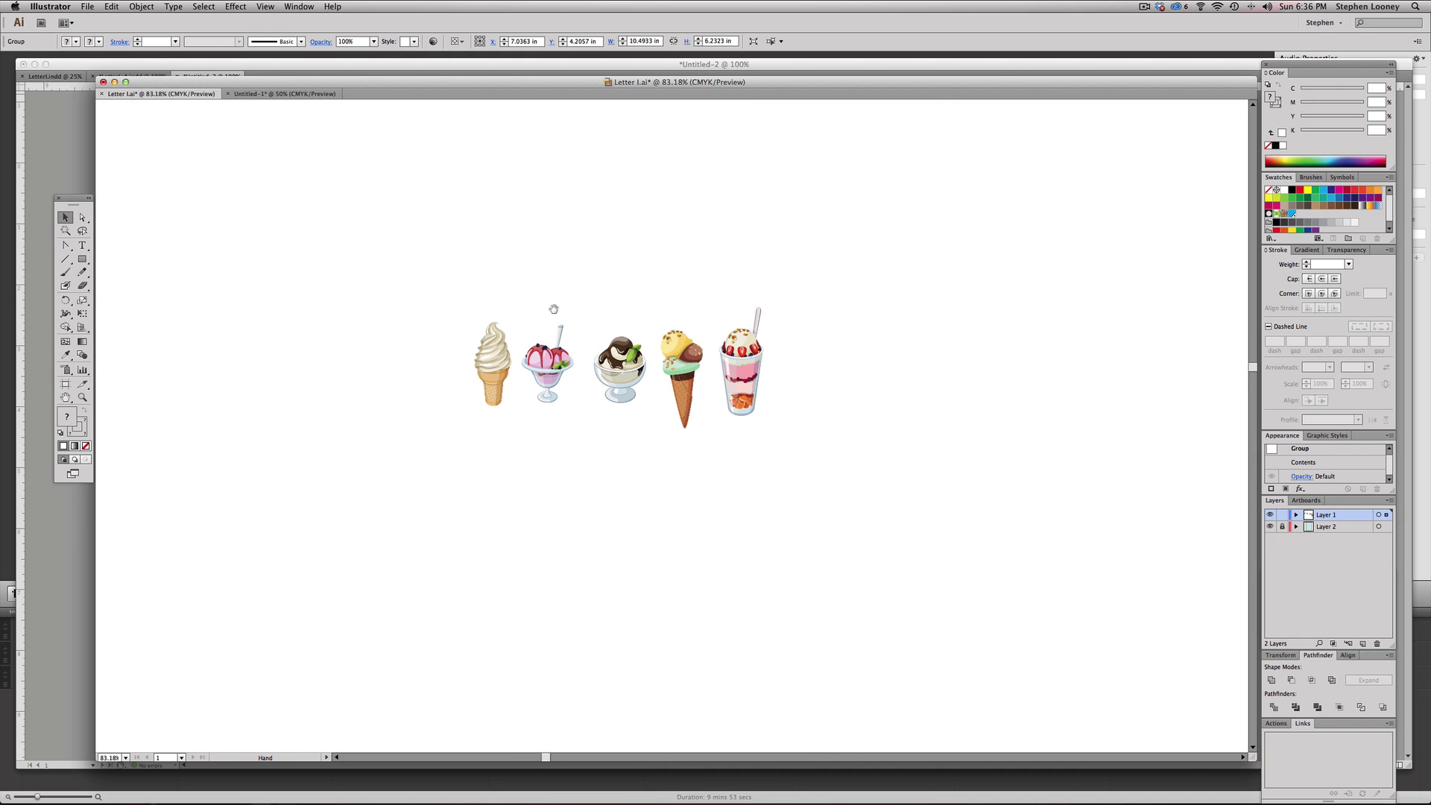
{"action": "left_click_drag", "start_coordinate": [351, 232], "coordinate": [983, 536]}
{"action": "left_click_drag", "start_coordinate": [811, 497], "coordinate": [865, 518]}
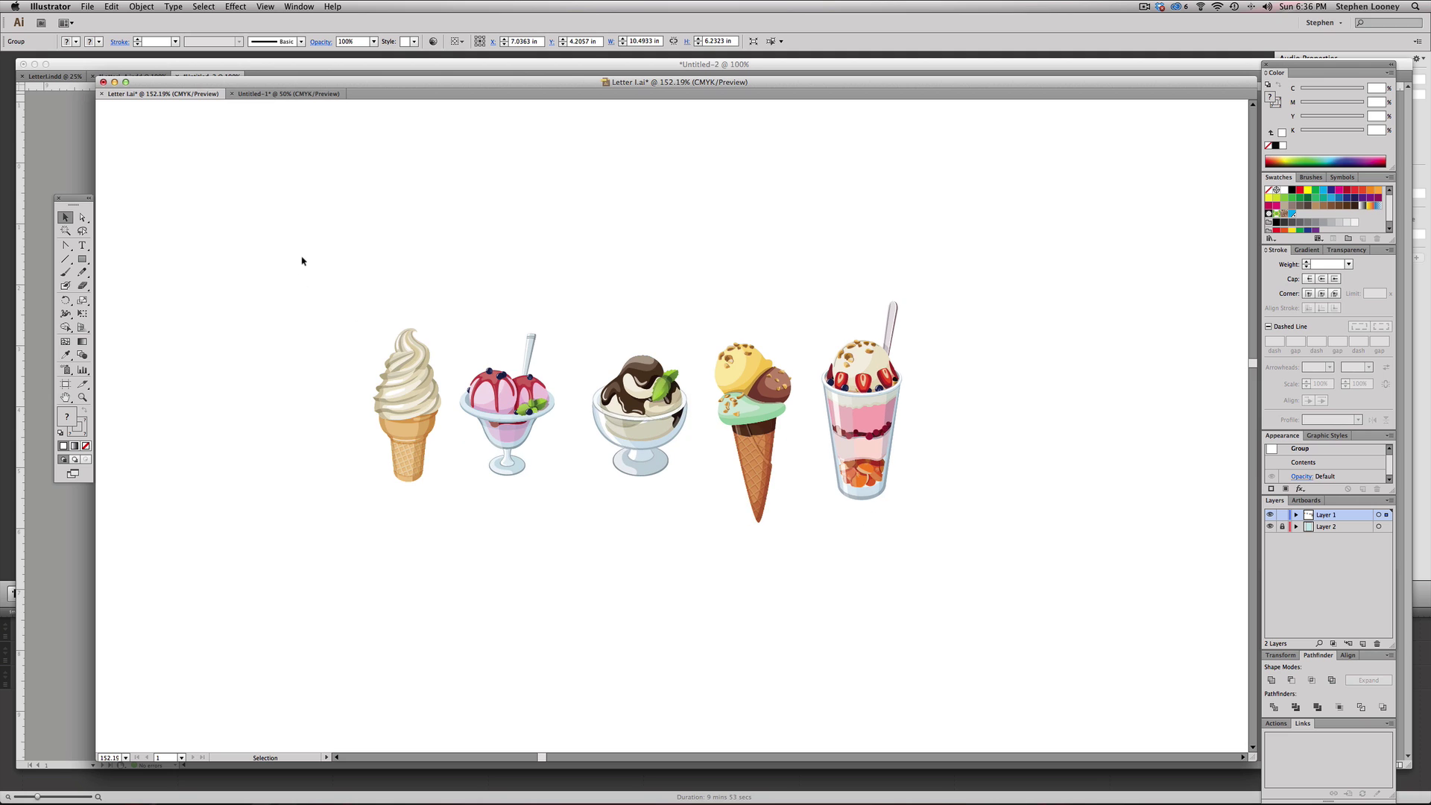
- Select the soft-serve cone group and copy it
{"action": "left_click", "coordinate": [393, 378]}
{"action": "left_click", "coordinate": [322, 268]}
{"action": "left_click_drag", "start_coordinate": [306, 243], "coordinate": [1032, 543]}
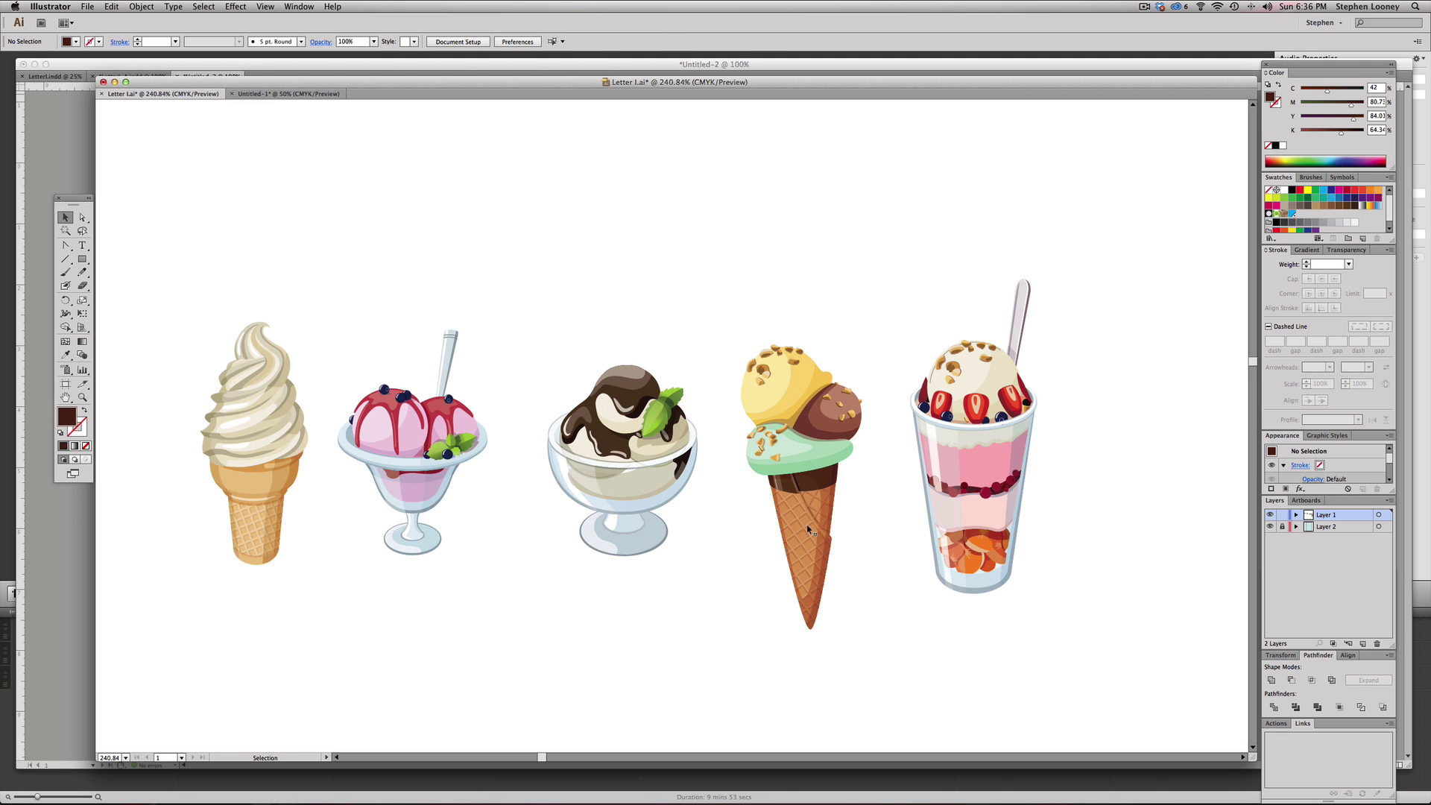
{"action": "scroll", "coordinate": [779, 516], "scroll_direction": "left", "scroll_amount": 2}
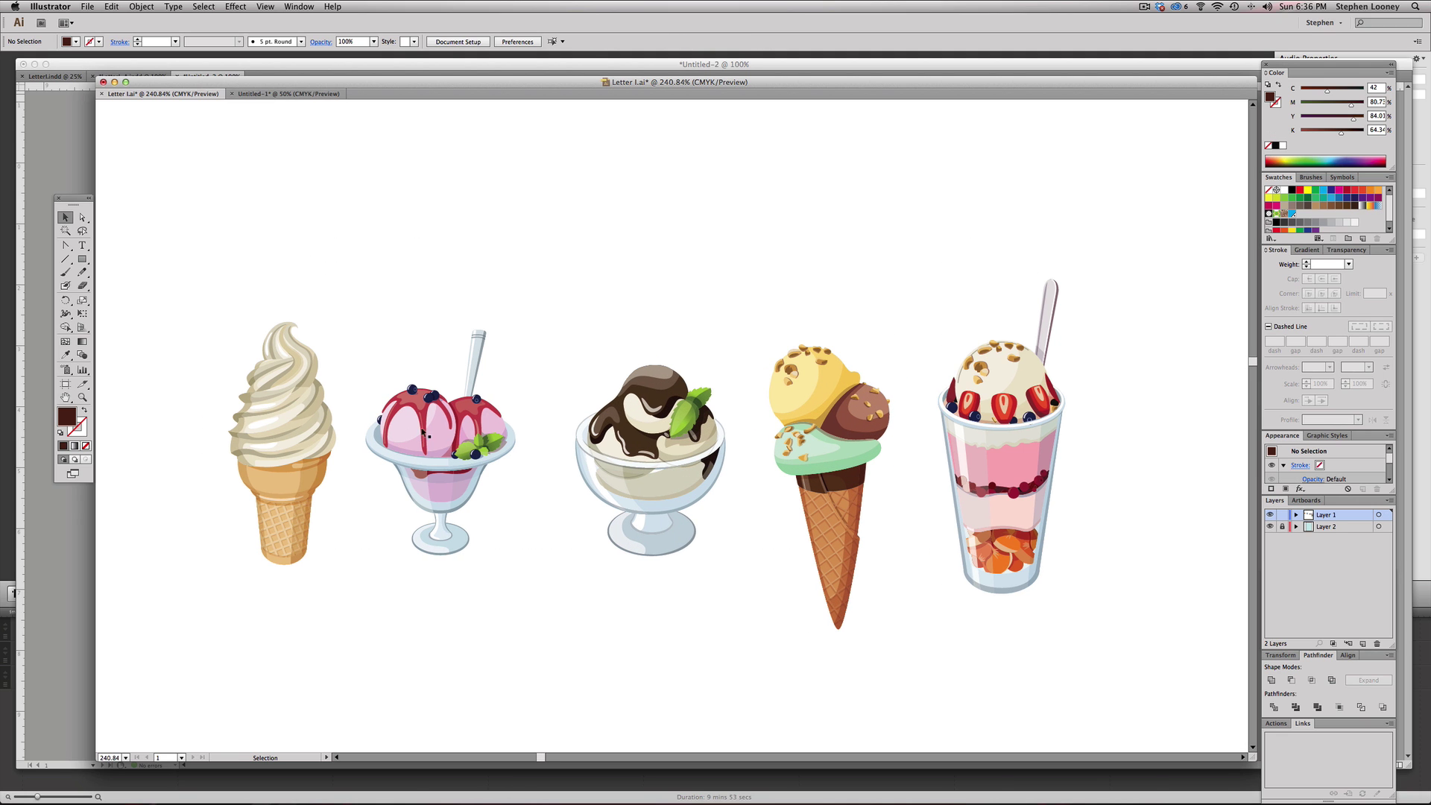
{"action": "left_click", "coordinate": [282, 430]}
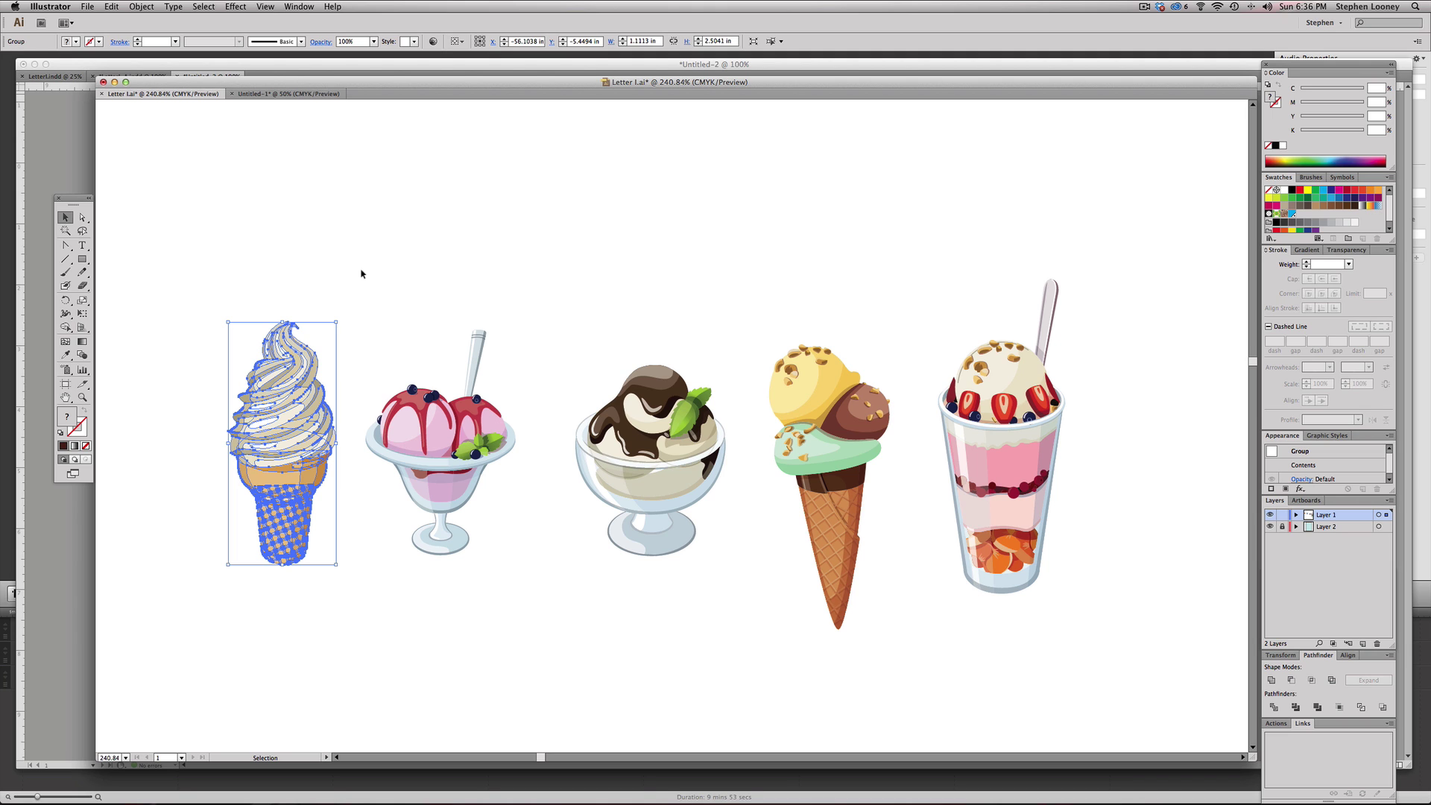
{"action": "left_click", "coordinate": [369, 269]}
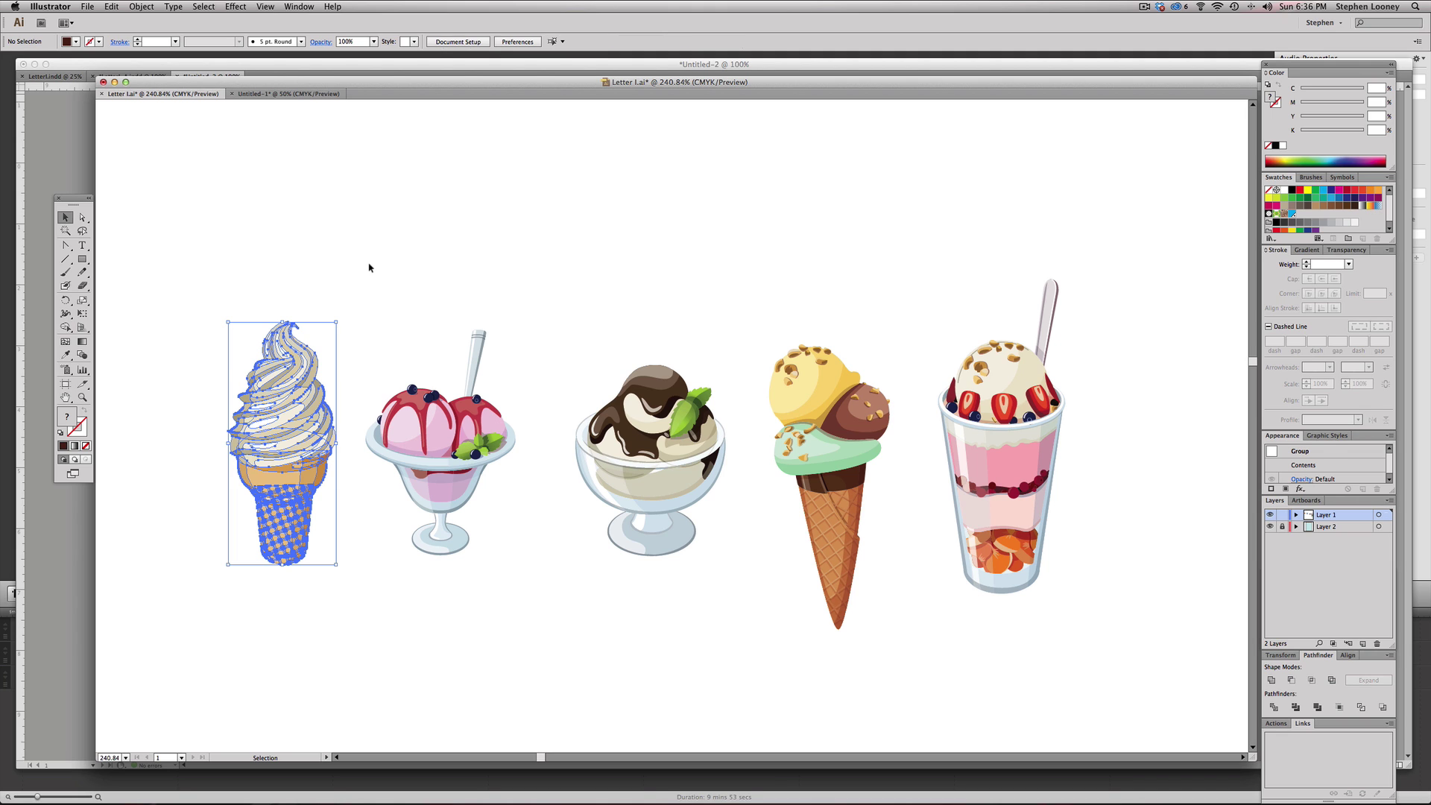
{"action": "left_click", "coordinate": [304, 387]}
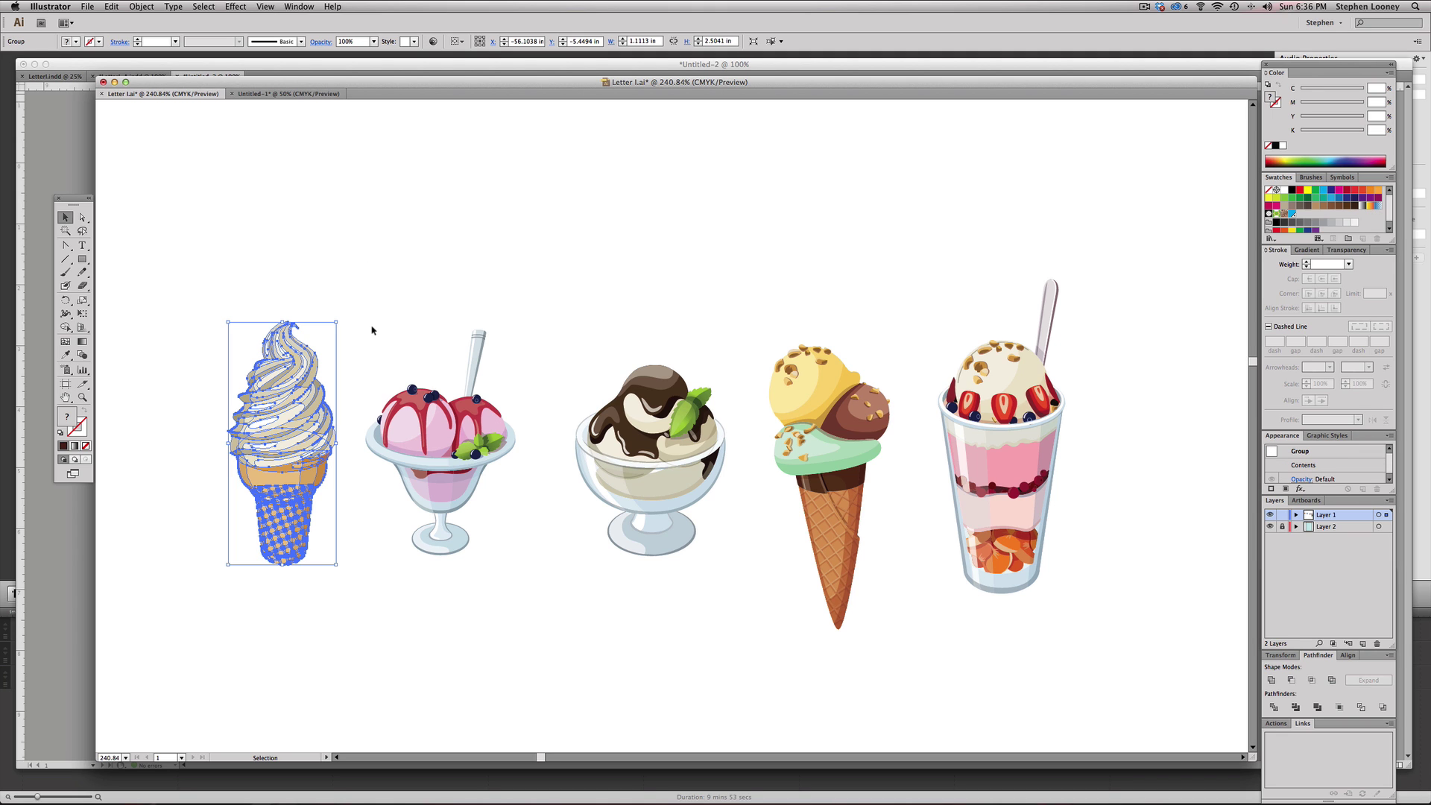
{"action": "left_click", "coordinate": [373, 330]}
{"action": "left_click", "coordinate": [306, 364]}
{"action": "left_click", "coordinate": [395, 268]}
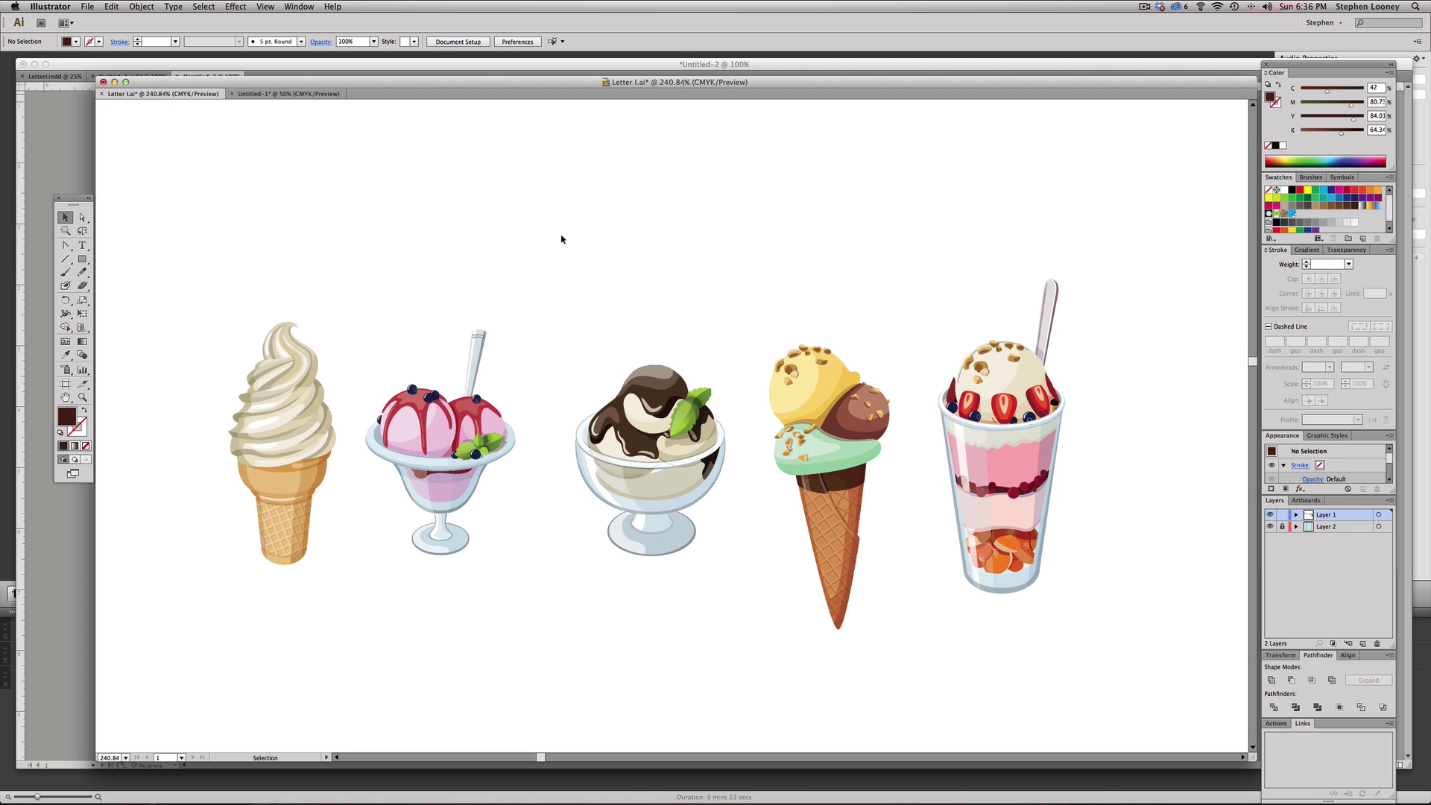
{"action": "left_click", "coordinate": [284, 366]}
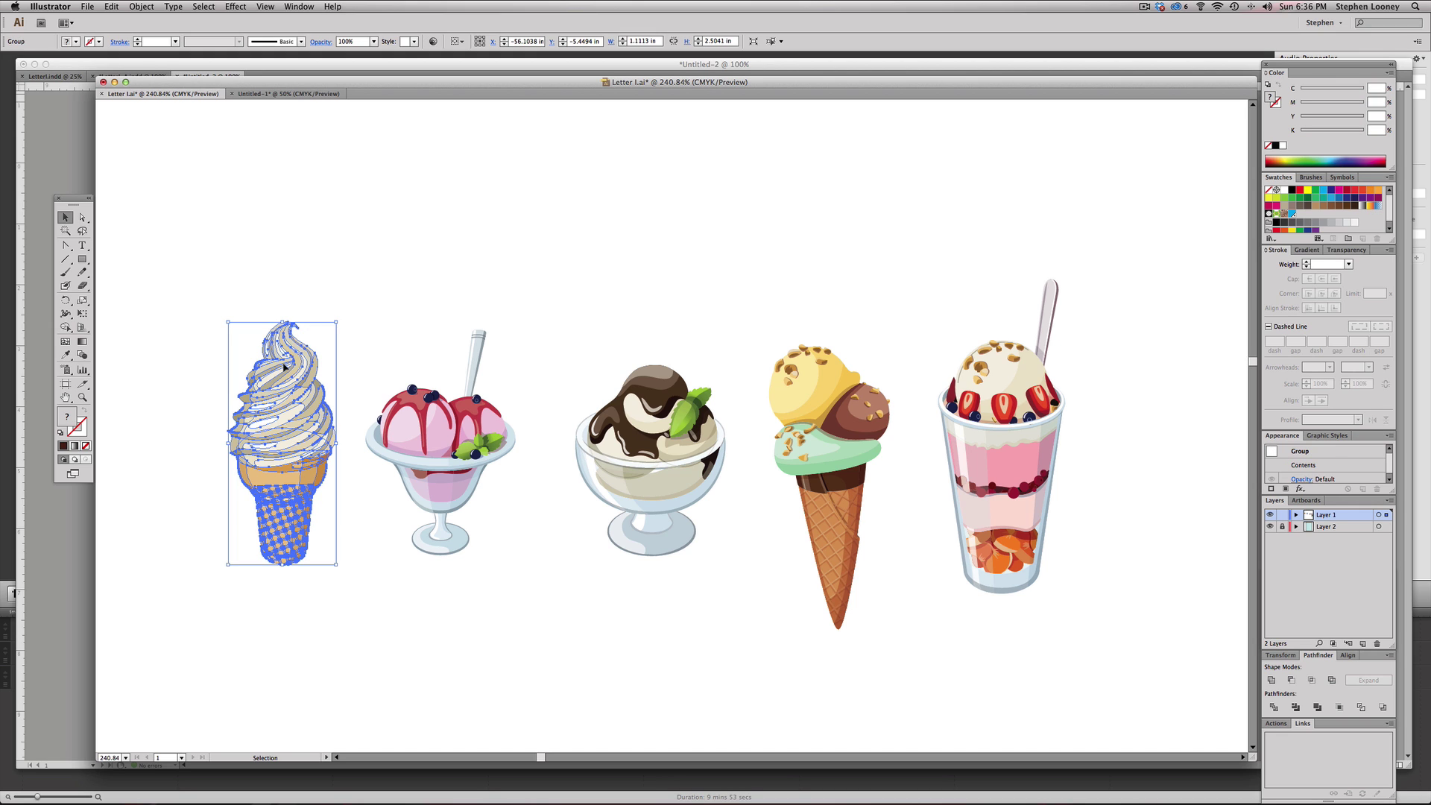
{"action": "key", "text": "a"}
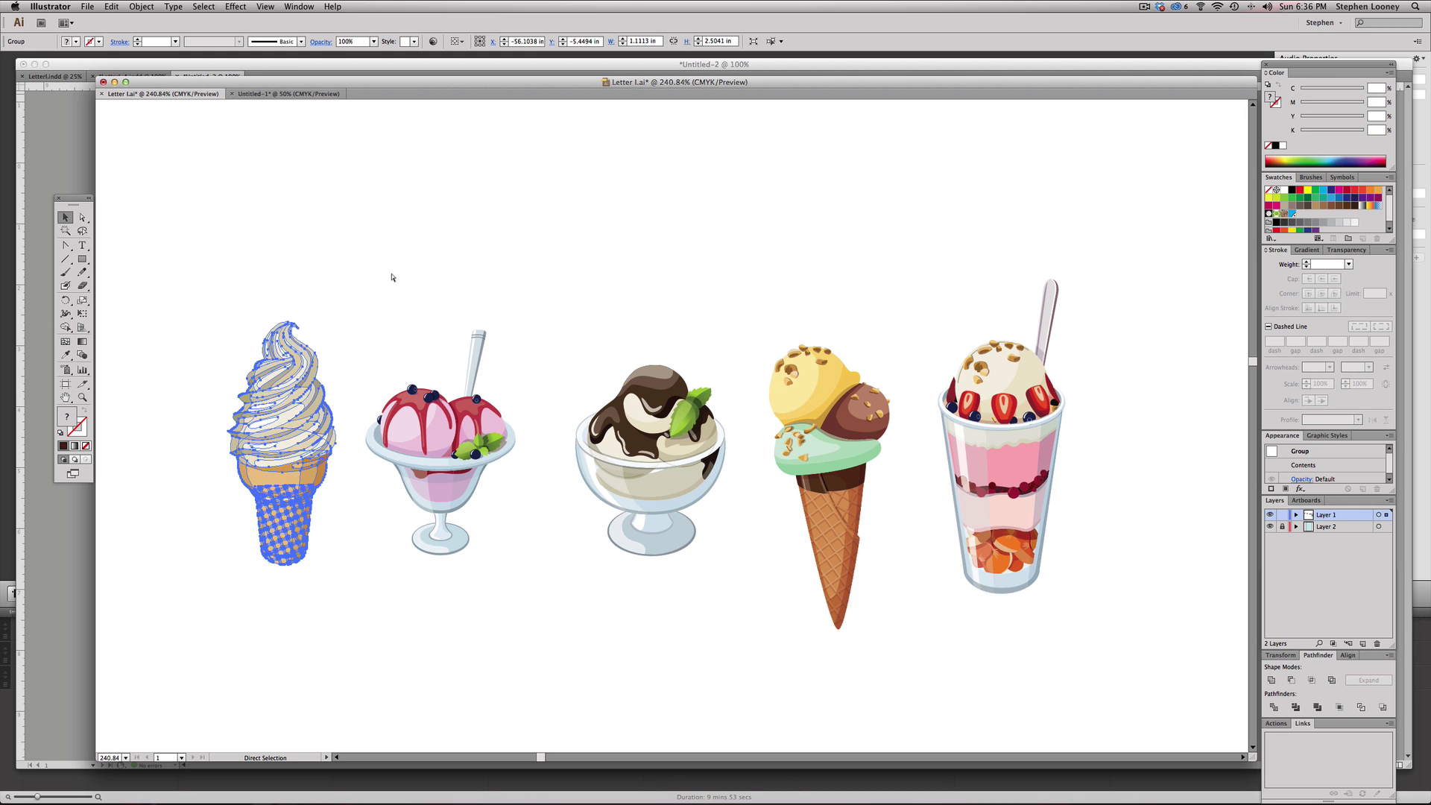
{"action": "key", "text": "super+Tab"}
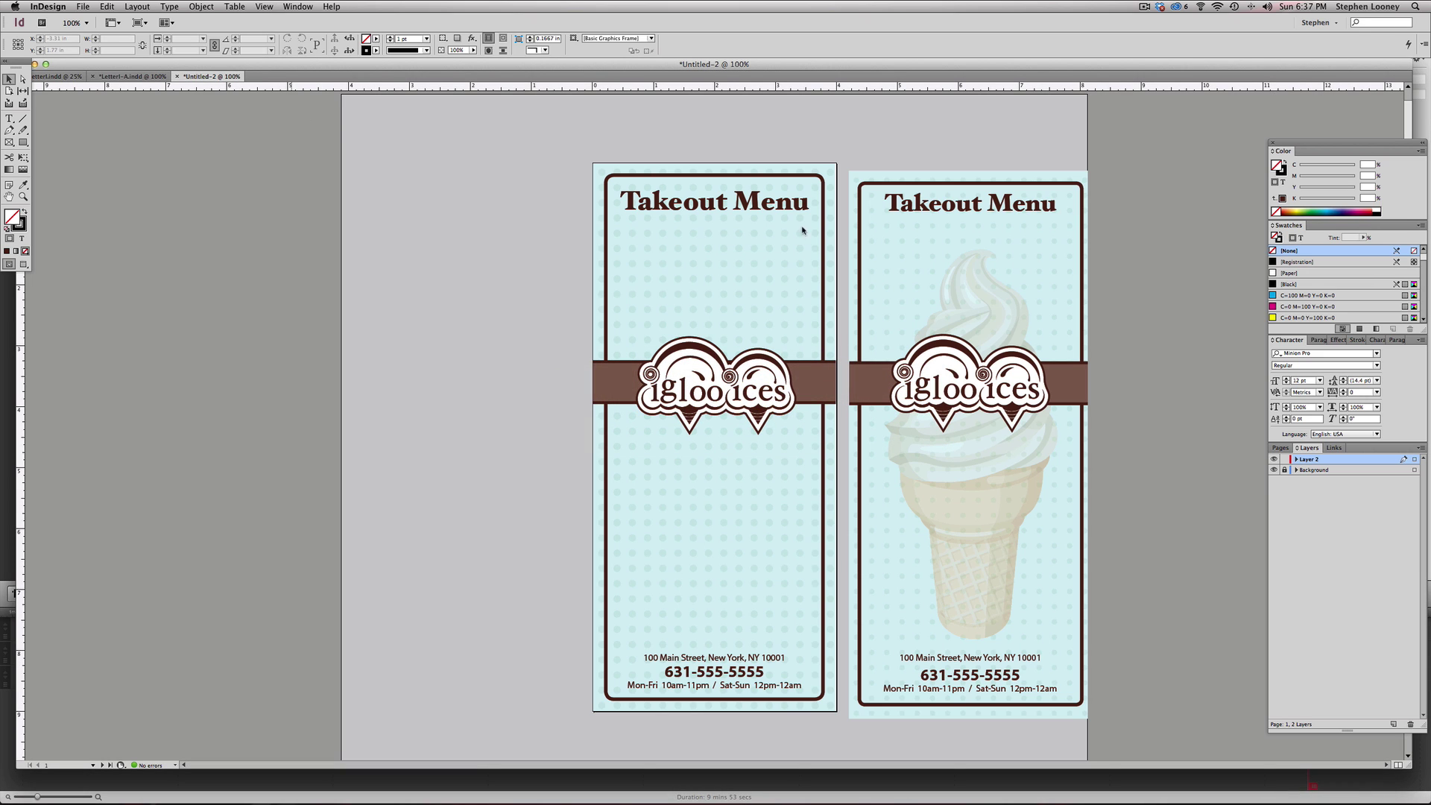
- Paste the soft-serve cone onto the left menu panel
{"action": "key", "text": "super+v"}
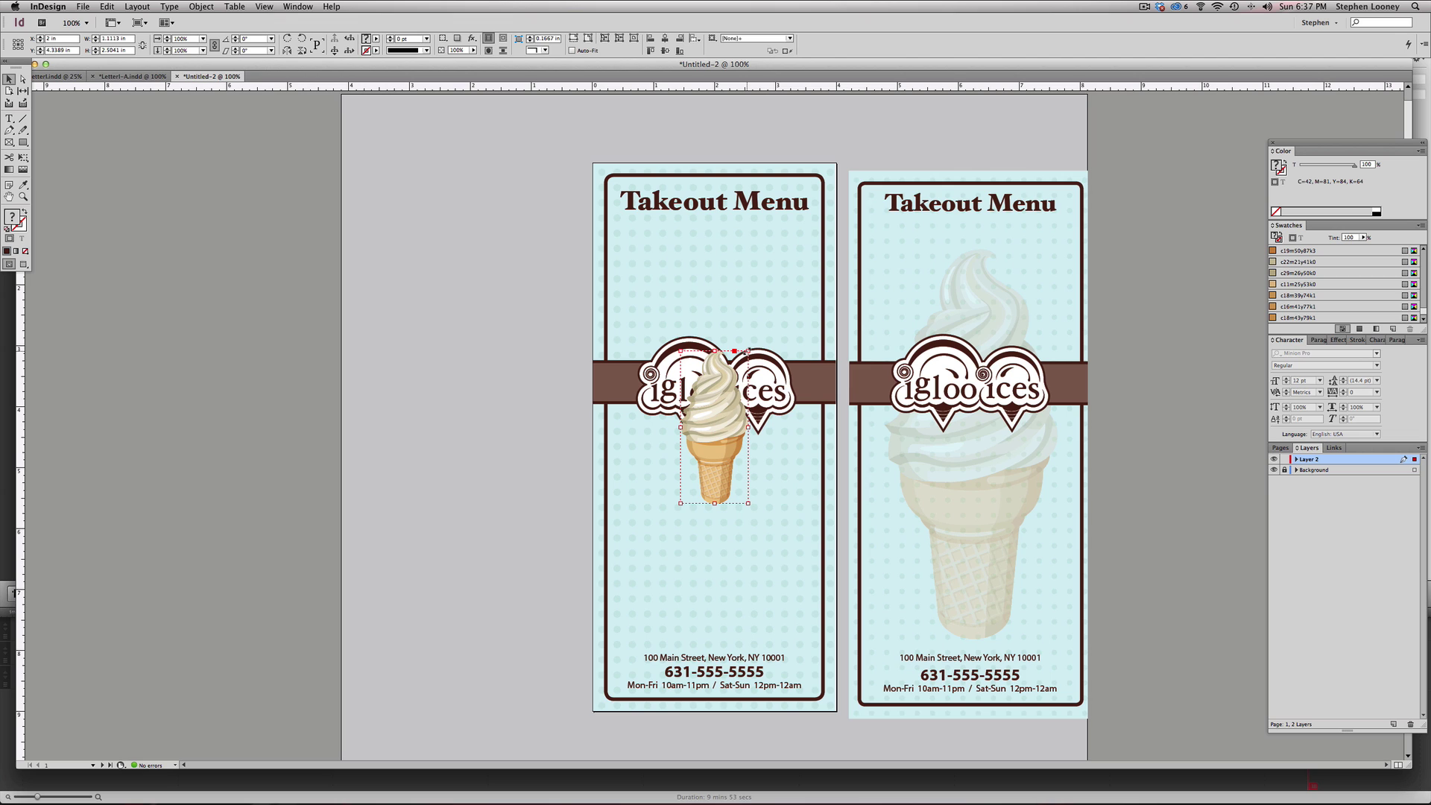
{"action": "key", "text": "e"}
{"action": "key", "text": "v"}
{"action": "left_click", "coordinate": [368, 198]}
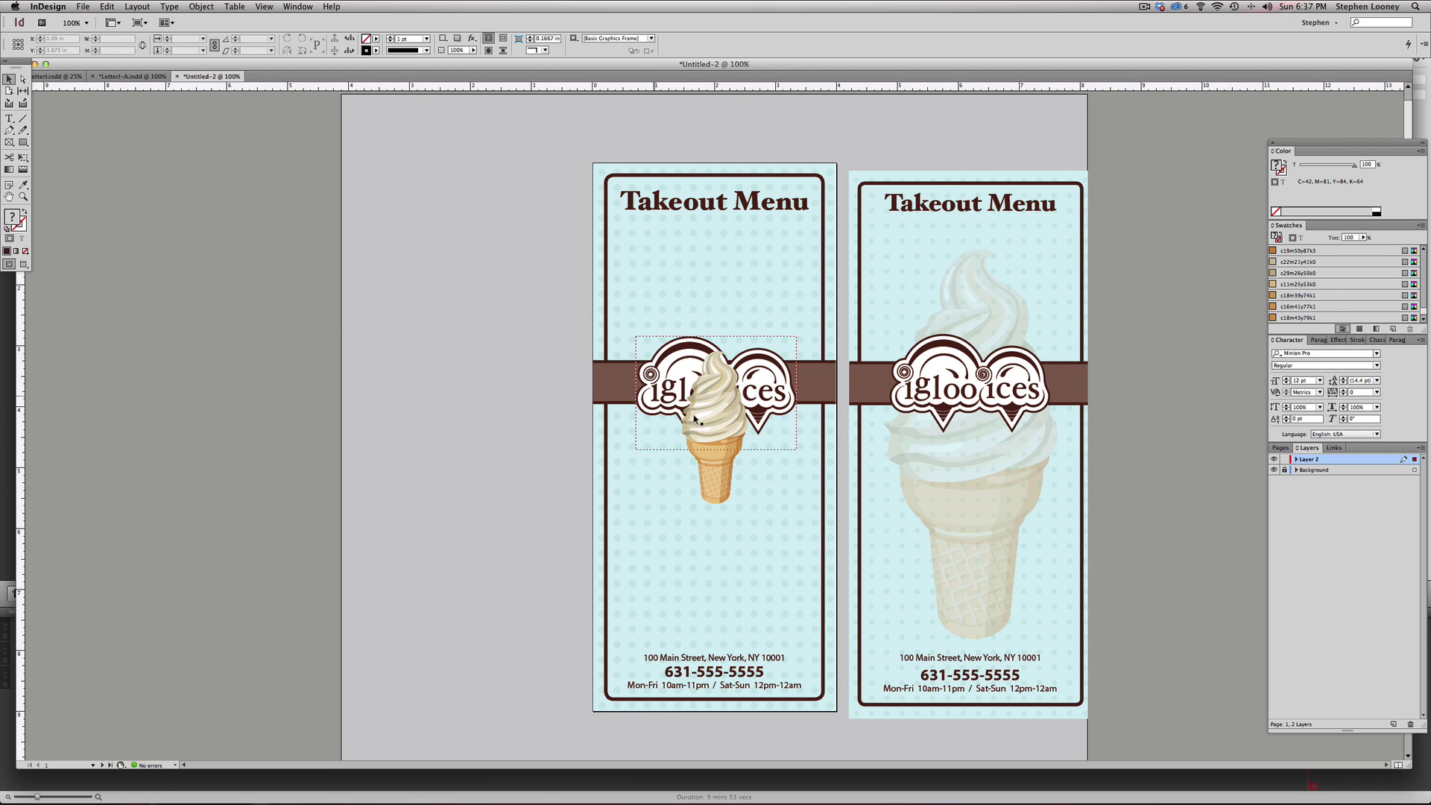
- Scale the cone up to fill the space between the heading and the footer
{"action": "left_click", "coordinate": [720, 474]}
{"action": "key", "text": "e"}
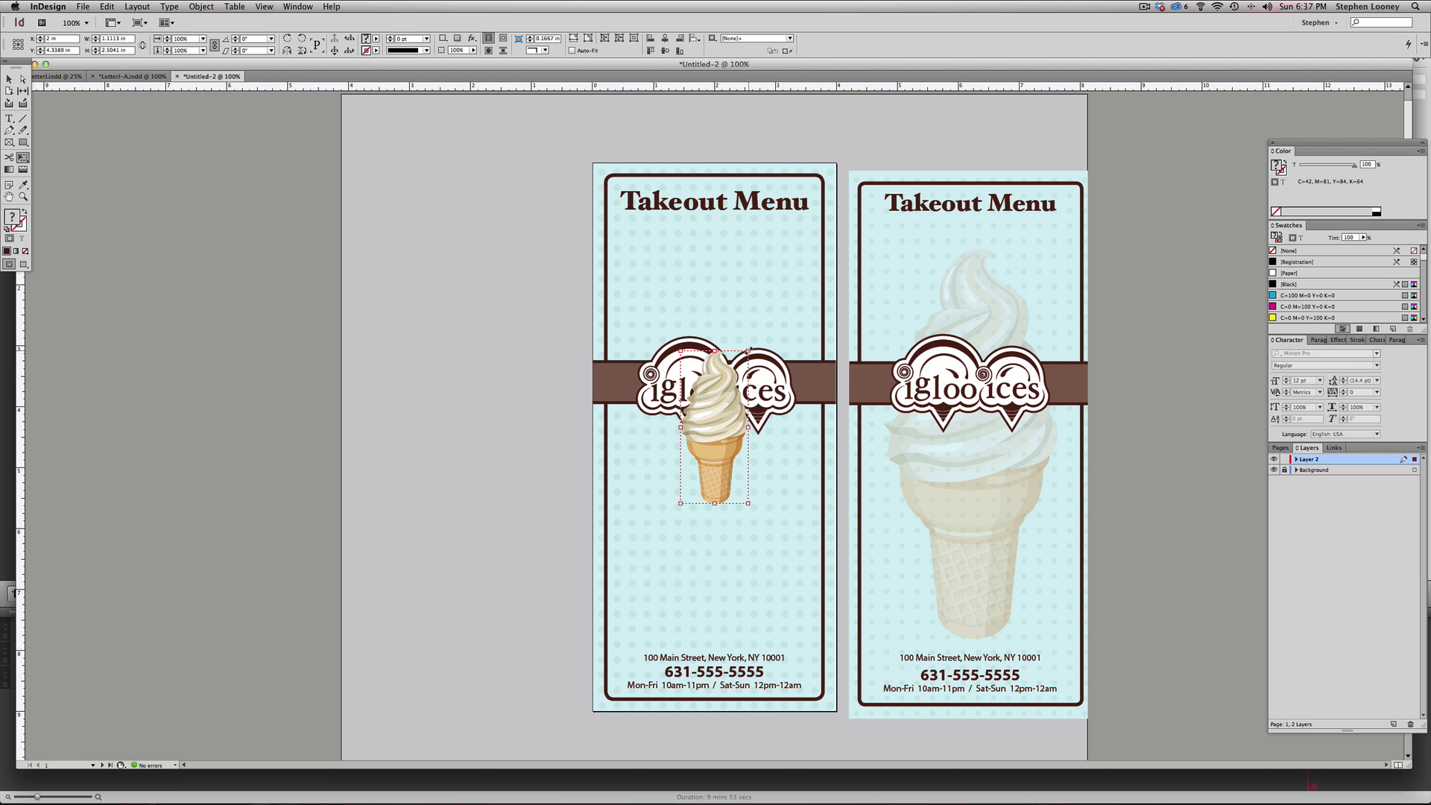
{"action": "left_click_drag", "start_coordinate": [748, 350], "coordinate": [832, 269]}
{"action": "left_click_drag", "start_coordinate": [752, 359], "coordinate": [752, 359]}
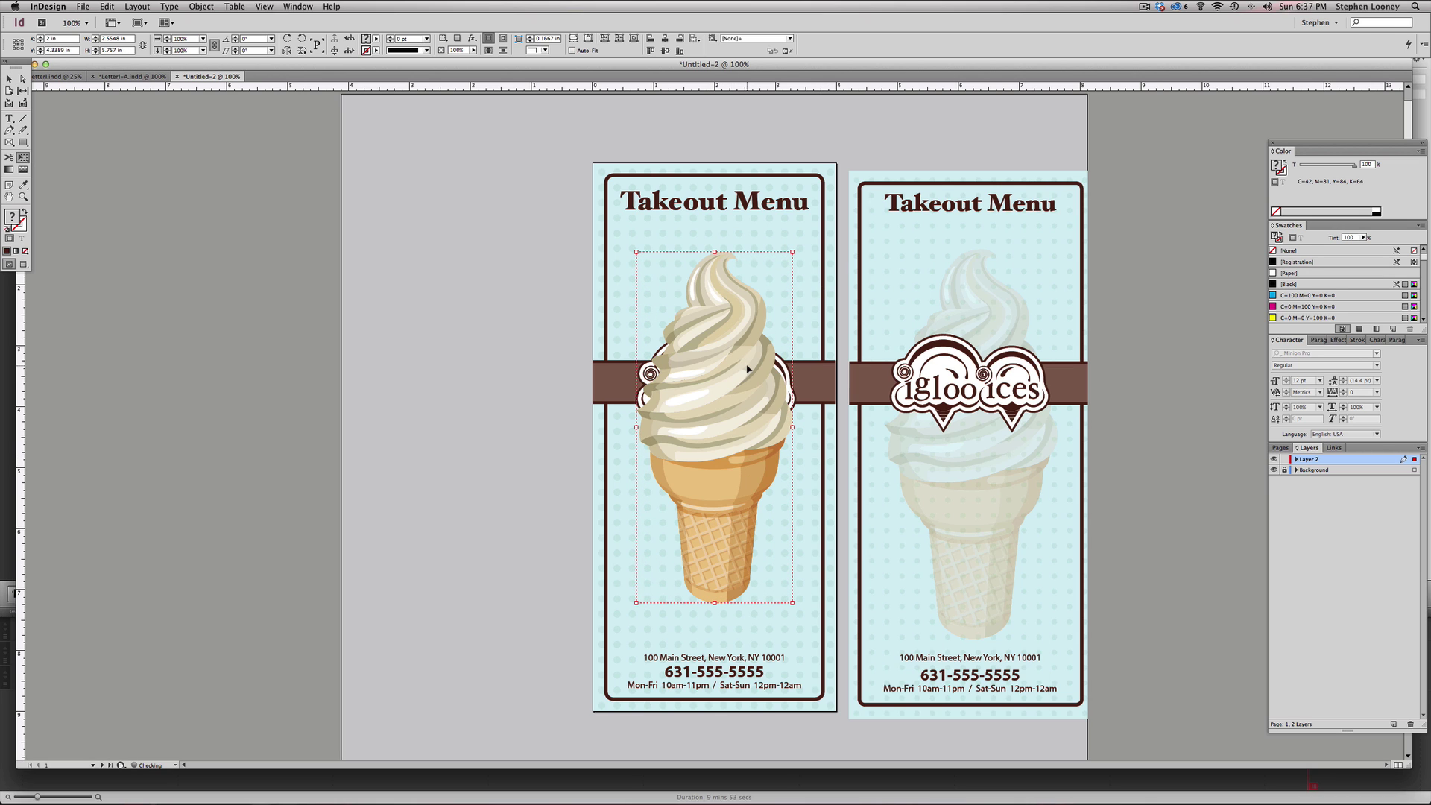
{"action": "left_click_drag", "start_coordinate": [794, 252], "coordinate": [818, 232]}
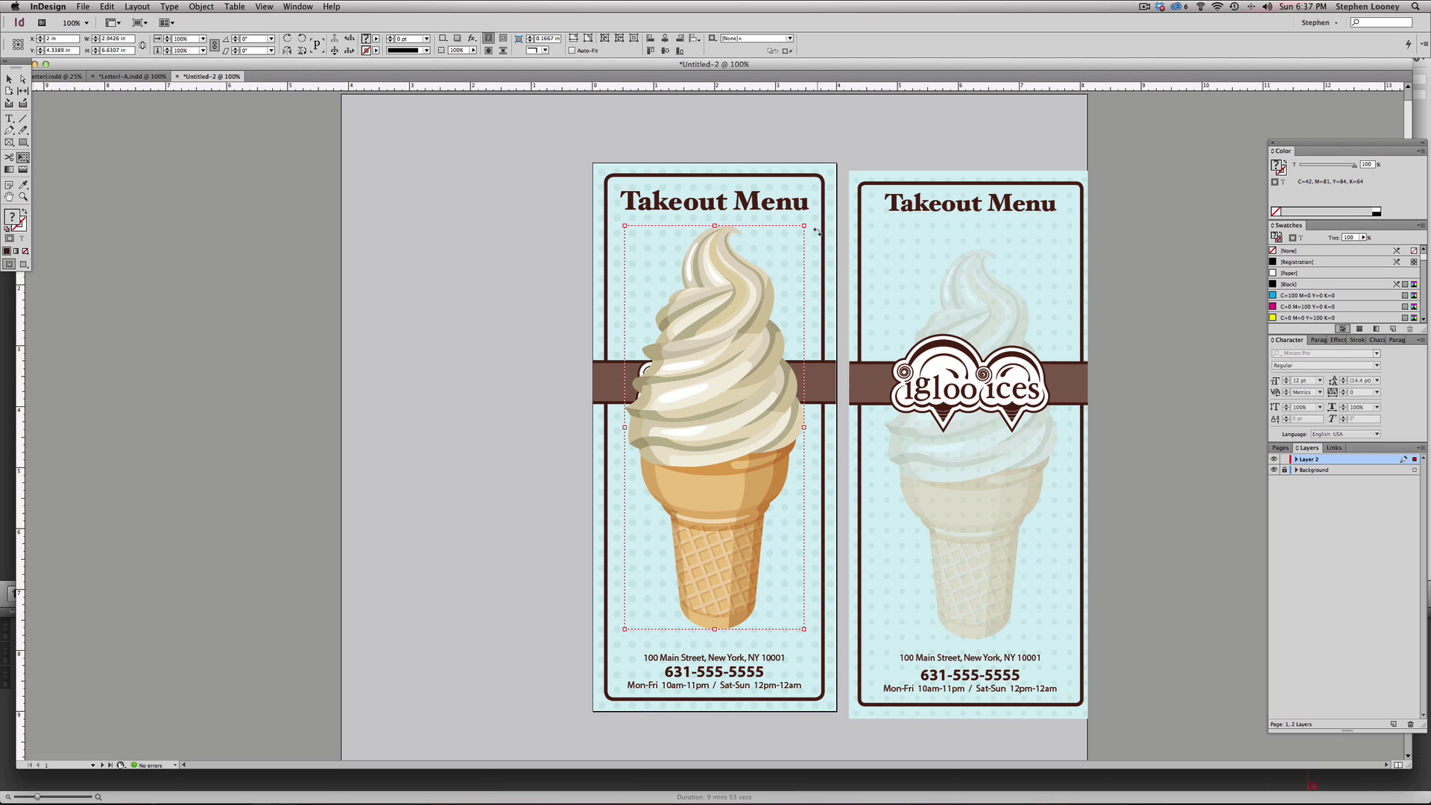
- Send the ice cream backward so it sits behind the igloo ices logo
{"action": "left_click", "coordinate": [141, 6]}
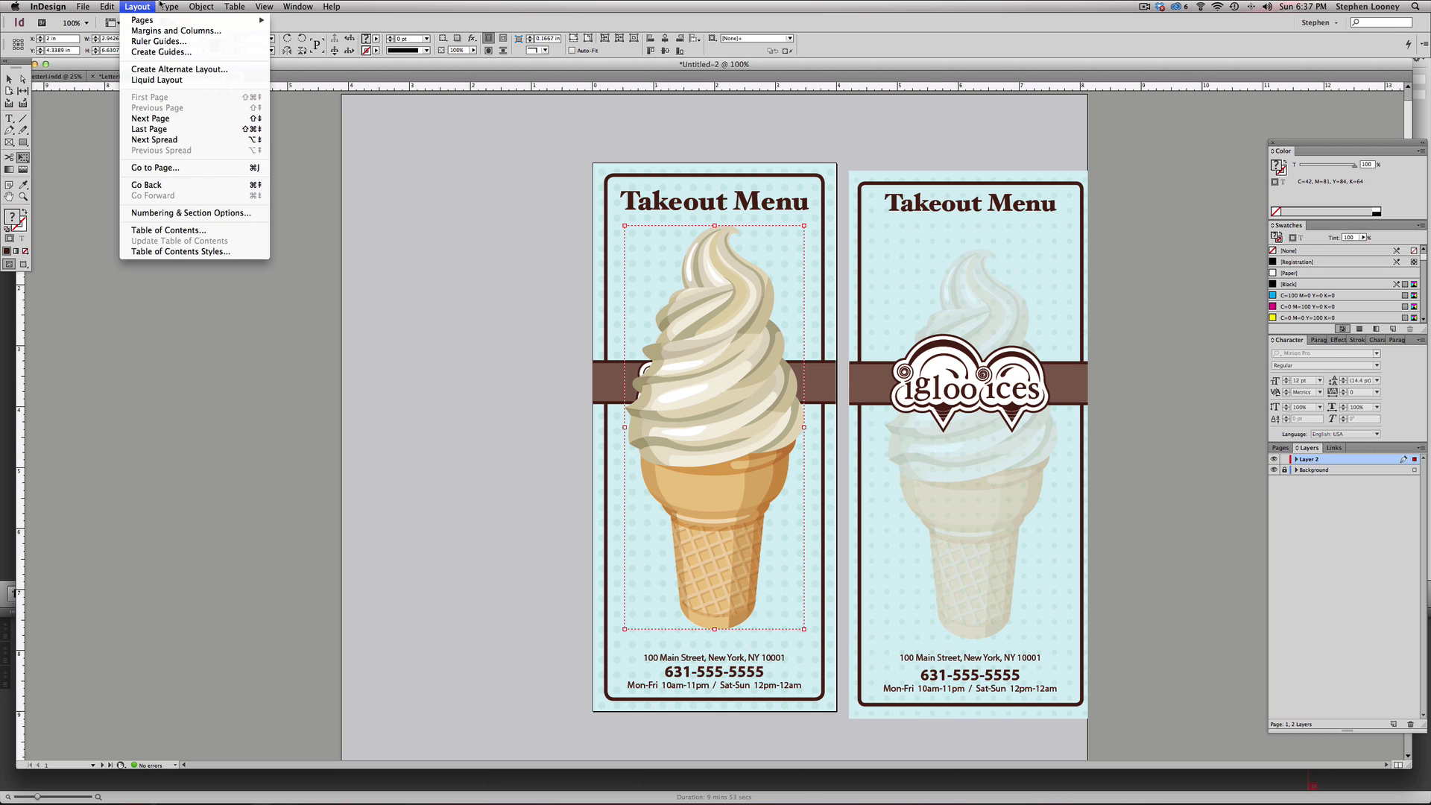
{"action": "mouse_move", "coordinate": [201, 6]}
{"action": "mouse_move", "coordinate": [210, 41]}
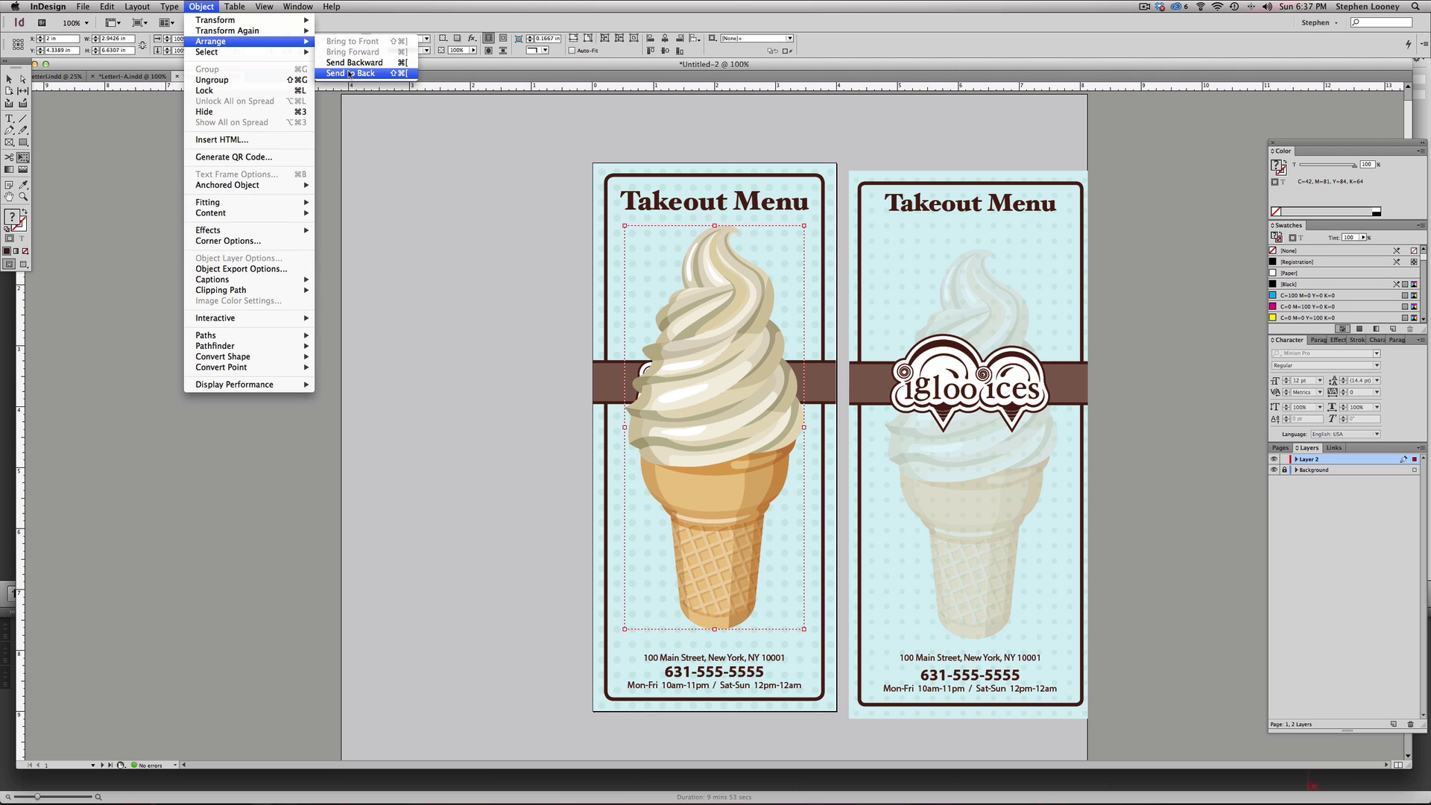
{"action": "left_click", "coordinate": [345, 62]}
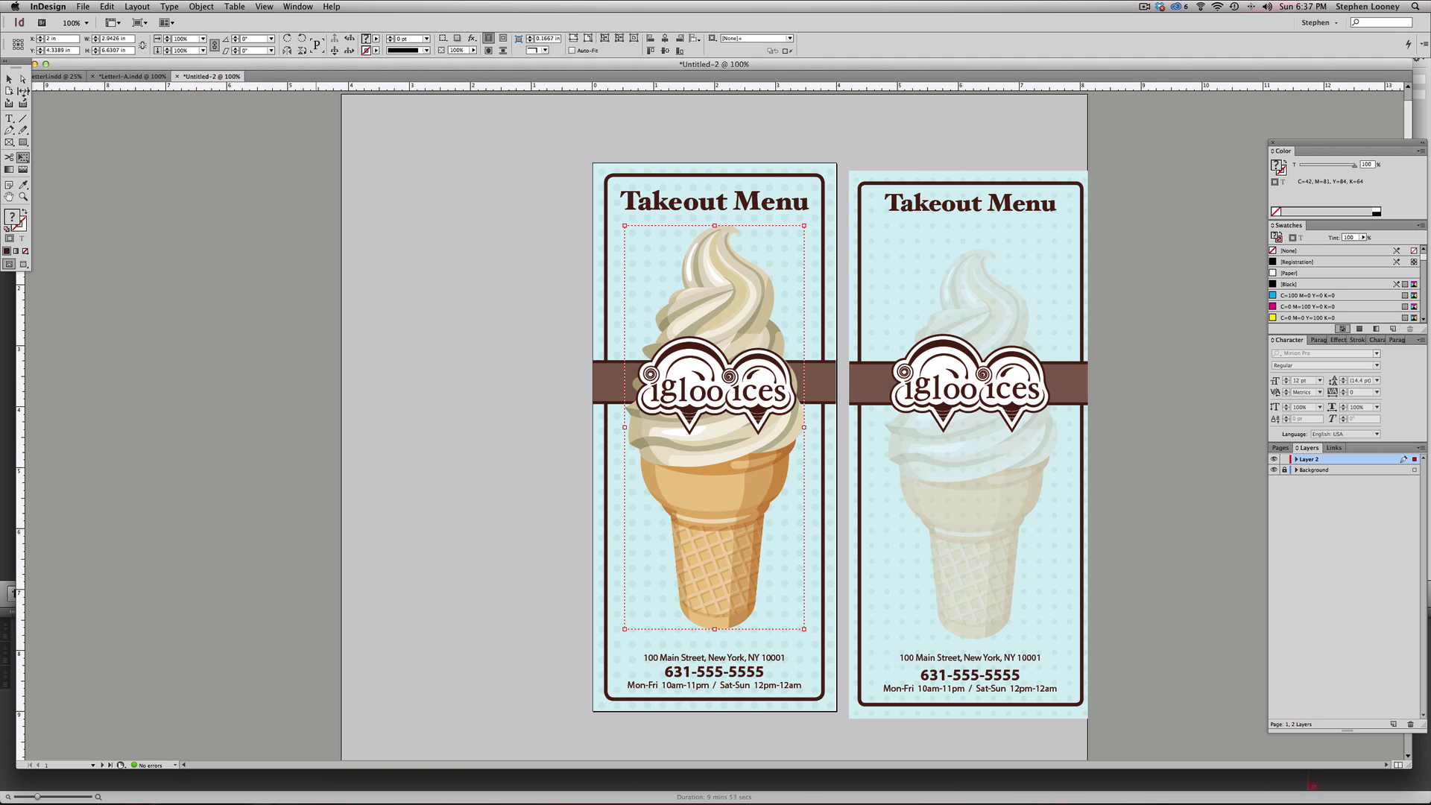
- Lower the ice cream's opacity to about 47% in the Effects panel
{"action": "key", "text": "v"}
{"action": "left_click", "coordinate": [1342, 341]}
{"action": "left_click", "coordinate": [1378, 355]}
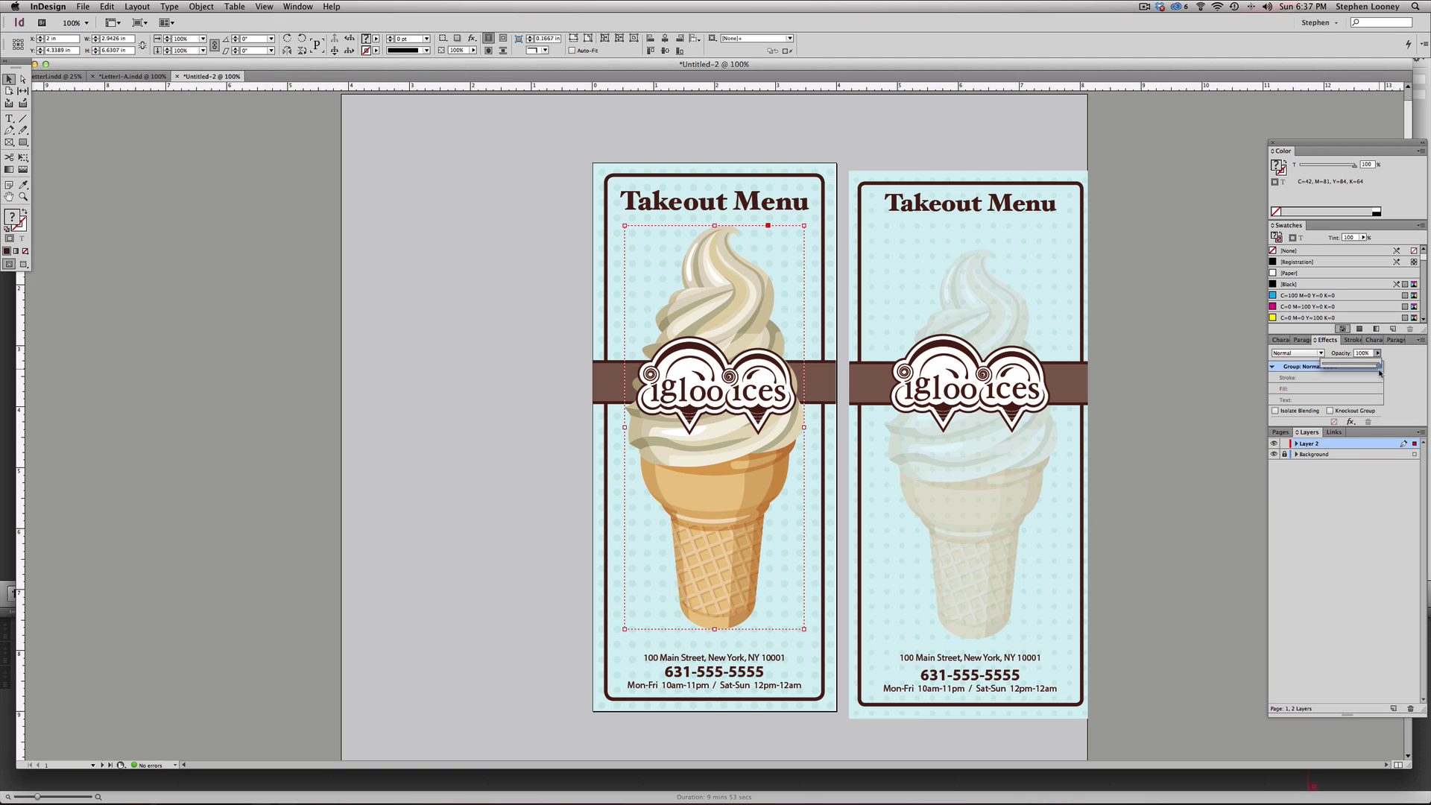
{"action": "left_click", "coordinate": [1378, 354]}
{"action": "left_click_drag", "start_coordinate": [1377, 364], "coordinate": [1347, 368]}
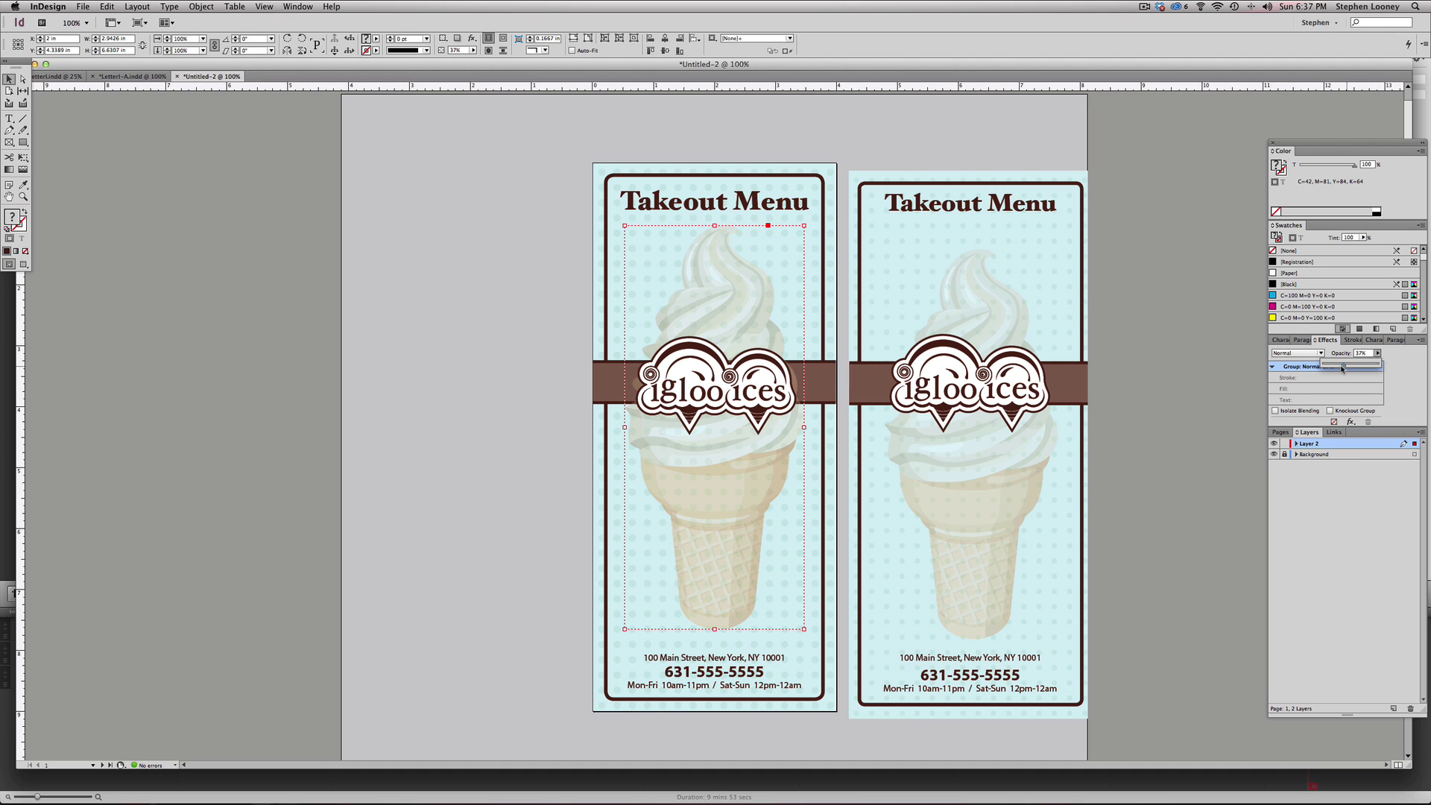
{"action": "left_click", "coordinate": [517, 345]}
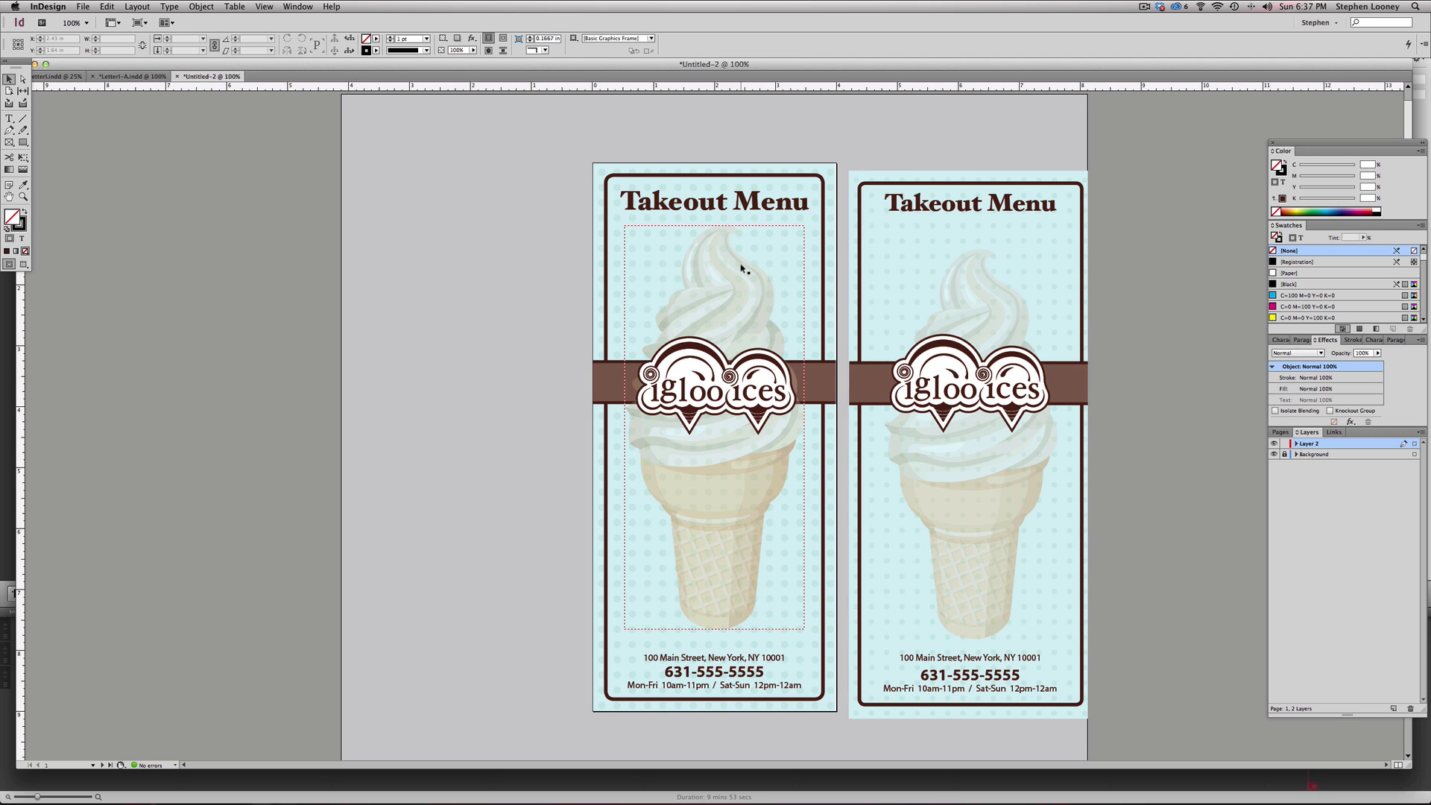
{"action": "left_click_drag", "start_coordinate": [741, 275], "coordinate": [766, 257]}
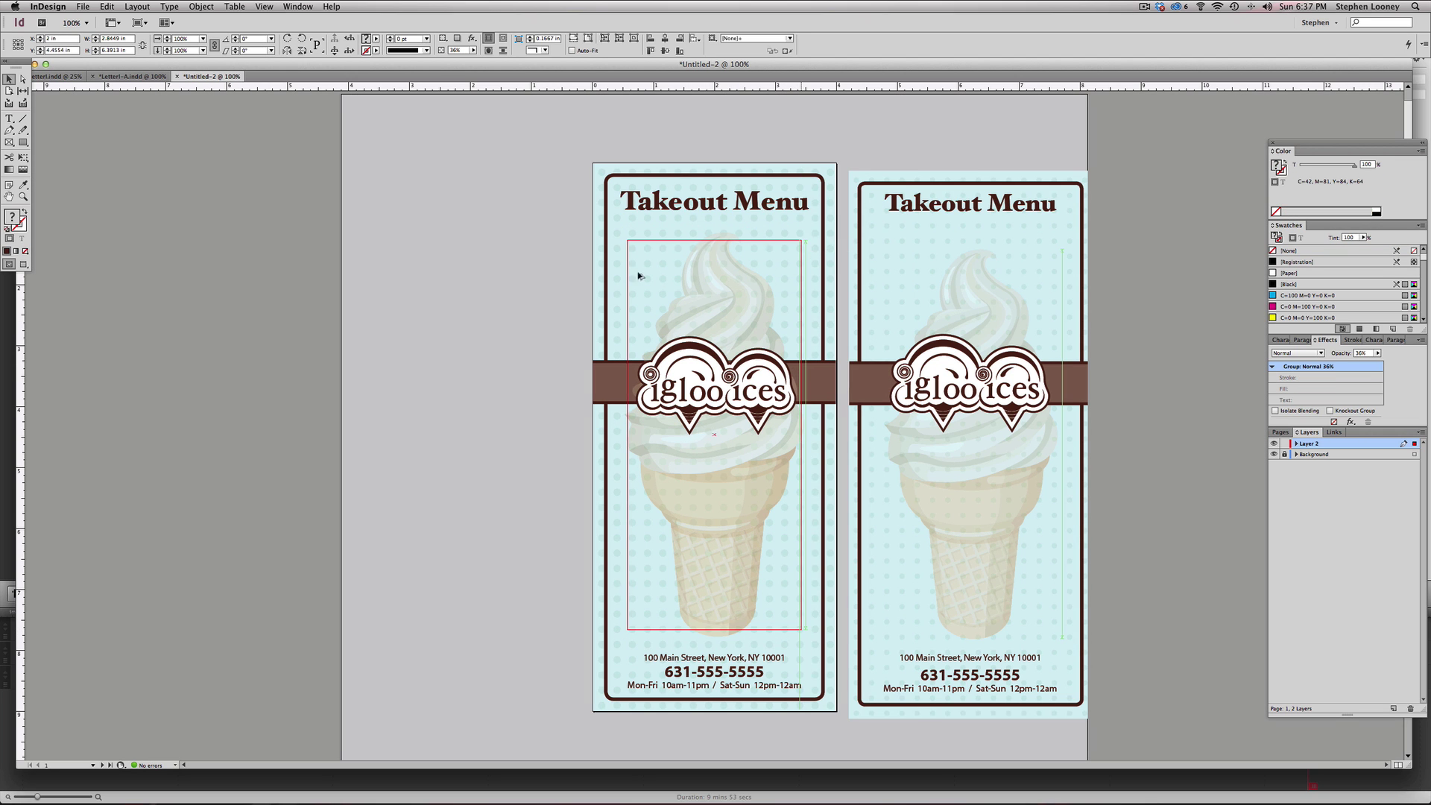
{"action": "left_click", "coordinate": [534, 309]}
{"action": "scroll", "coordinate": [536, 309], "scroll_direction": "up", "scroll_amount": 1}
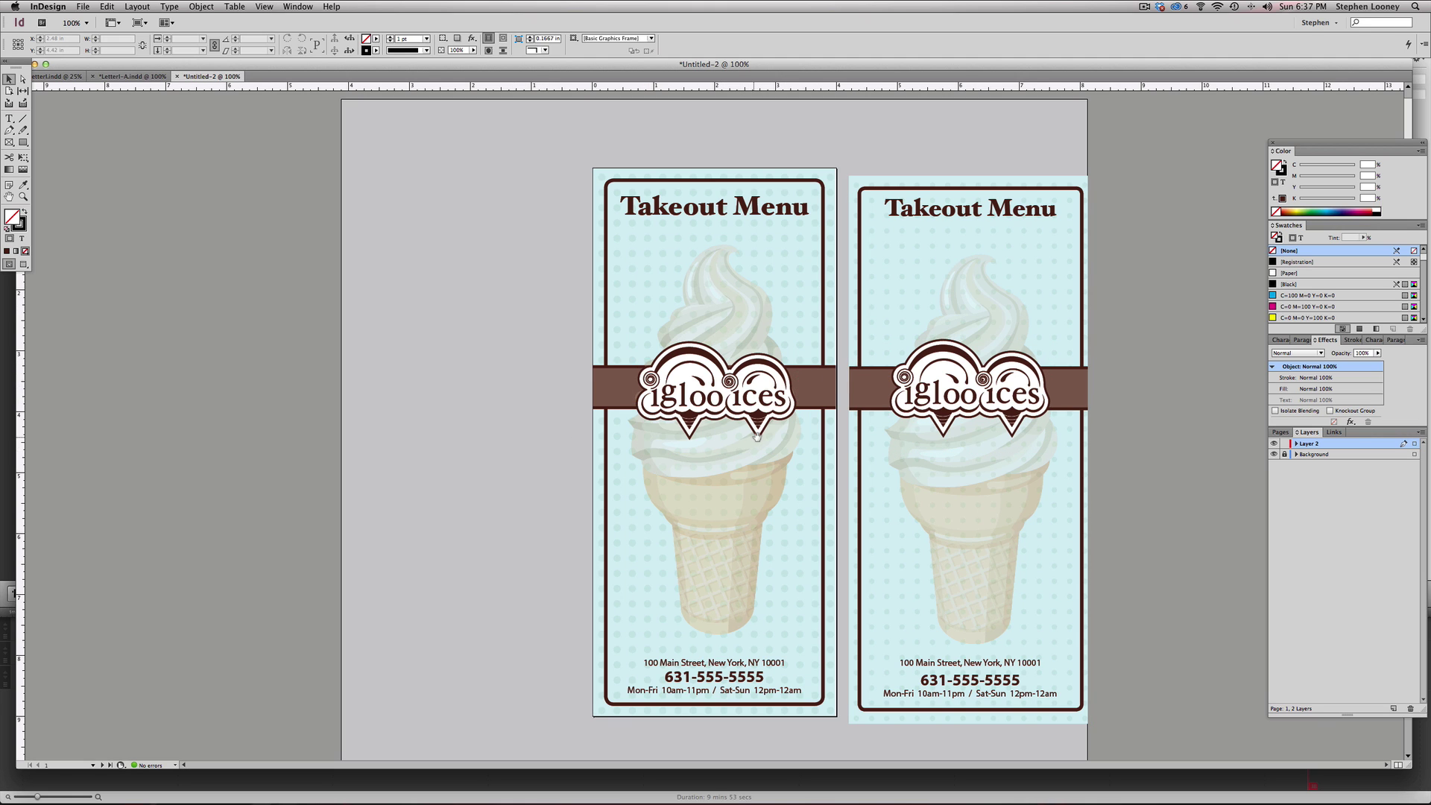
{"action": "scroll", "coordinate": [738, 421], "scroll_direction": "down", "scroll_amount": 1}
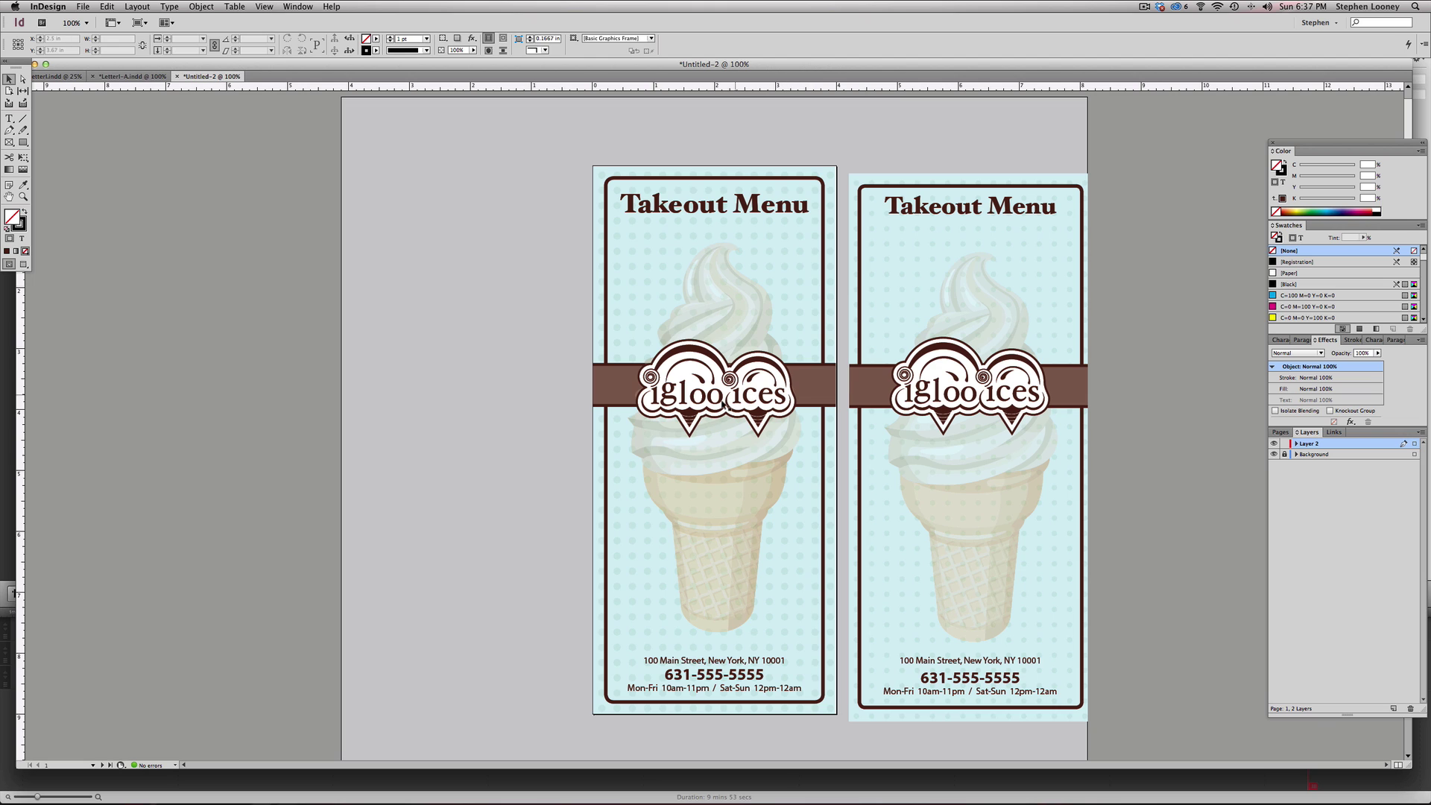
- Move the left logo aside and shift the faded ice cream onto the unlocked Background layer
{"action": "left_click_drag", "start_coordinate": [722, 403], "coordinate": [630, 386]}
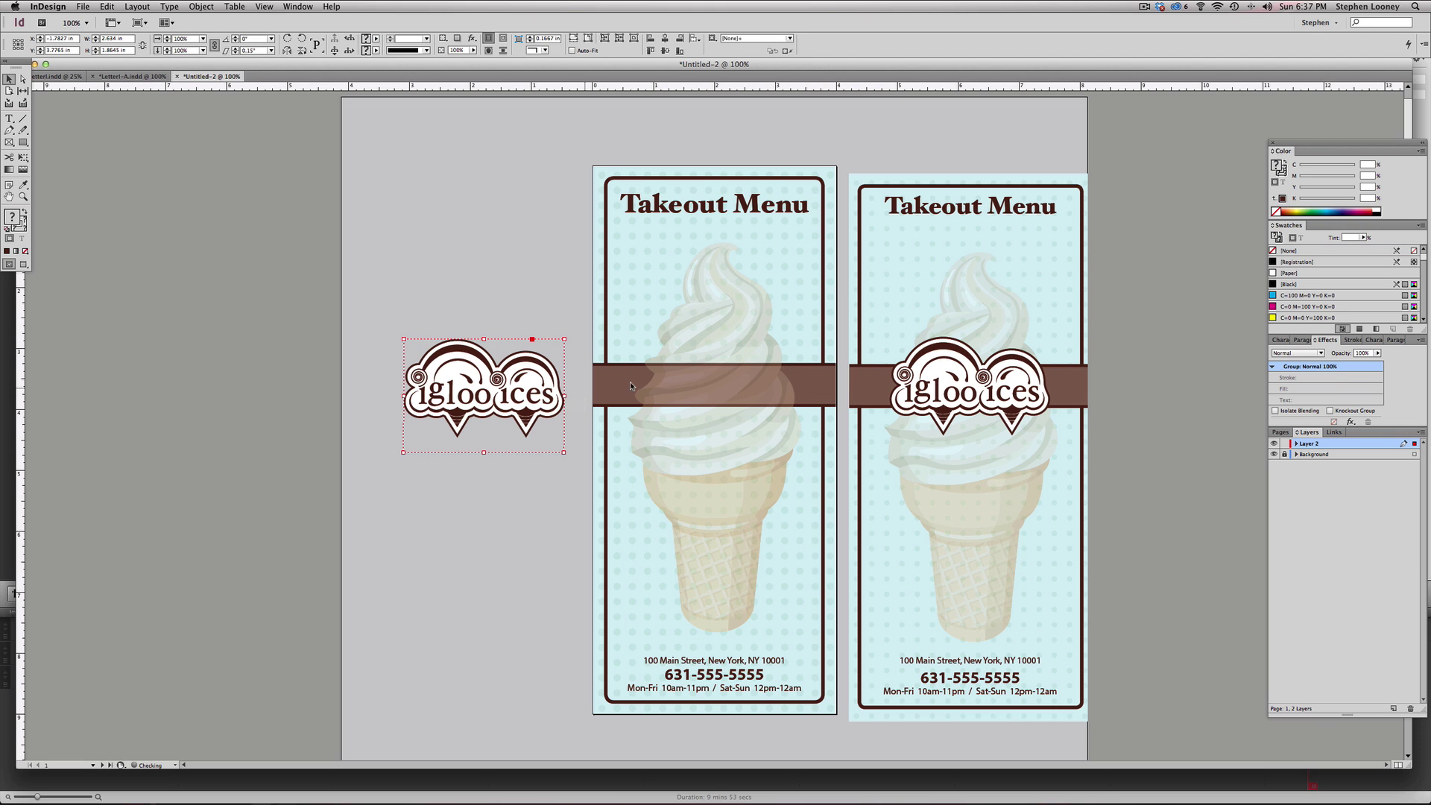
{"action": "left_click_drag", "start_coordinate": [941, 387], "coordinate": [1084, 386]}
{"action": "key", "text": "super+z"}
{"action": "key", "text": "super+z"}
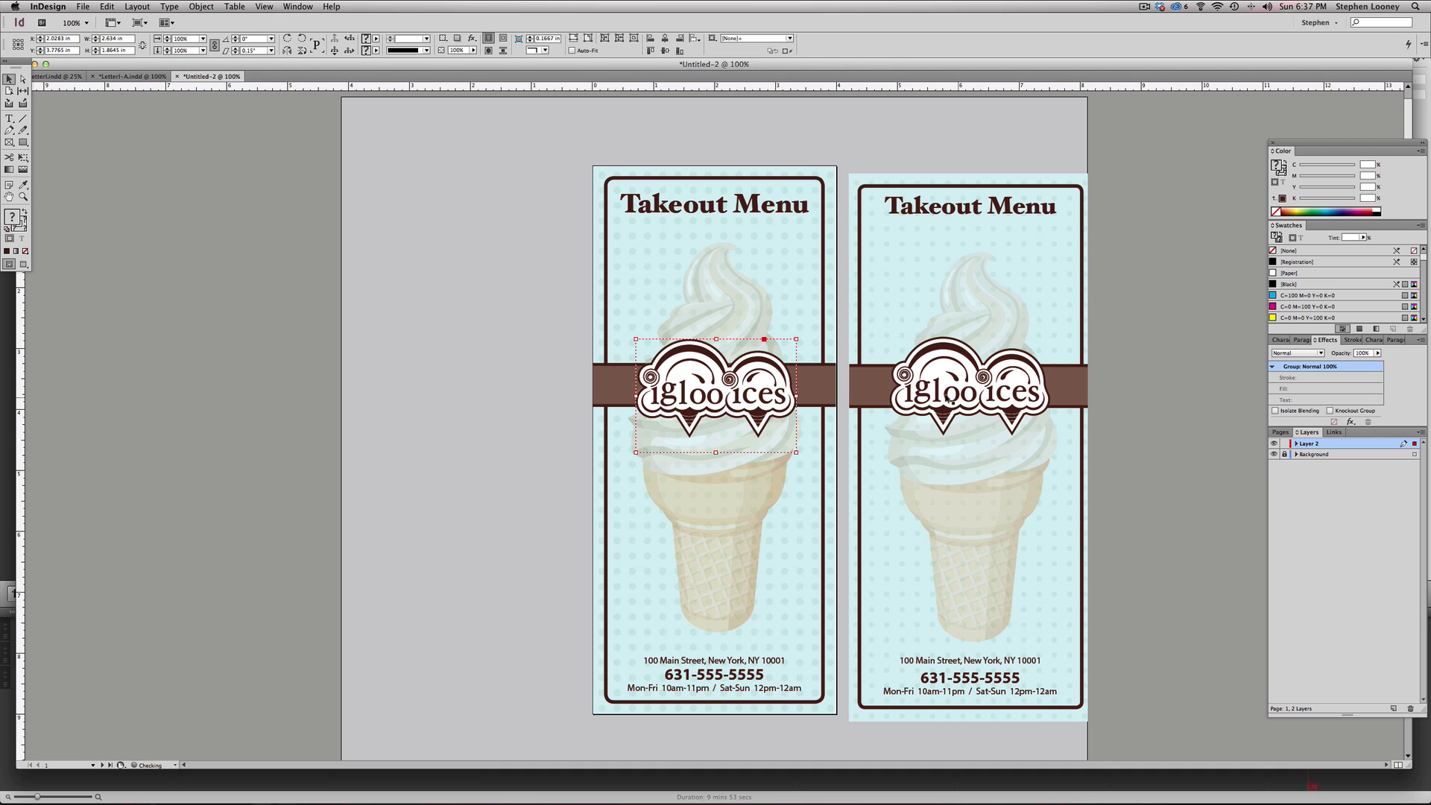
{"action": "left_click", "coordinate": [1284, 454]}
{"action": "left_click", "coordinate": [715, 288]}
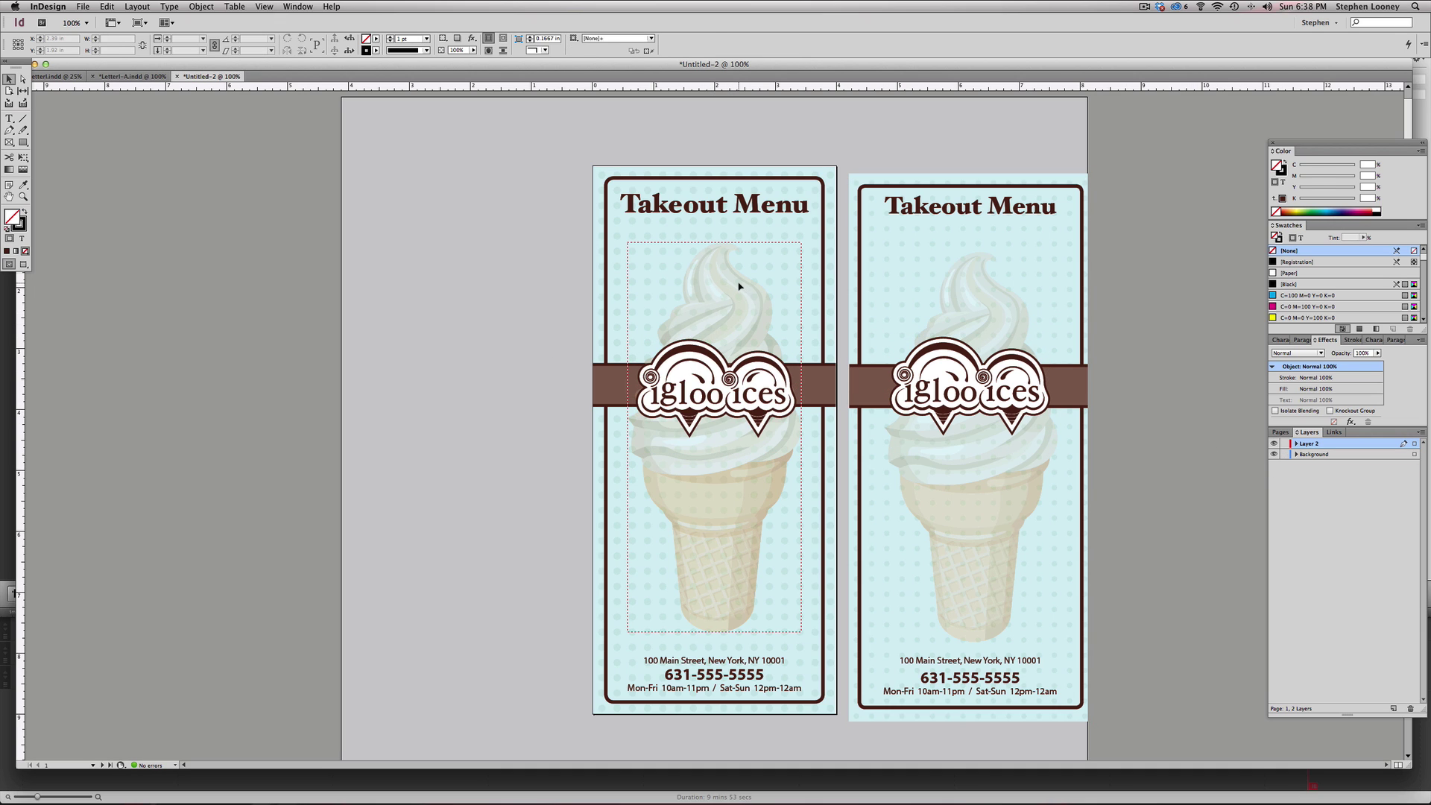
{"action": "left_click", "coordinate": [739, 286]}
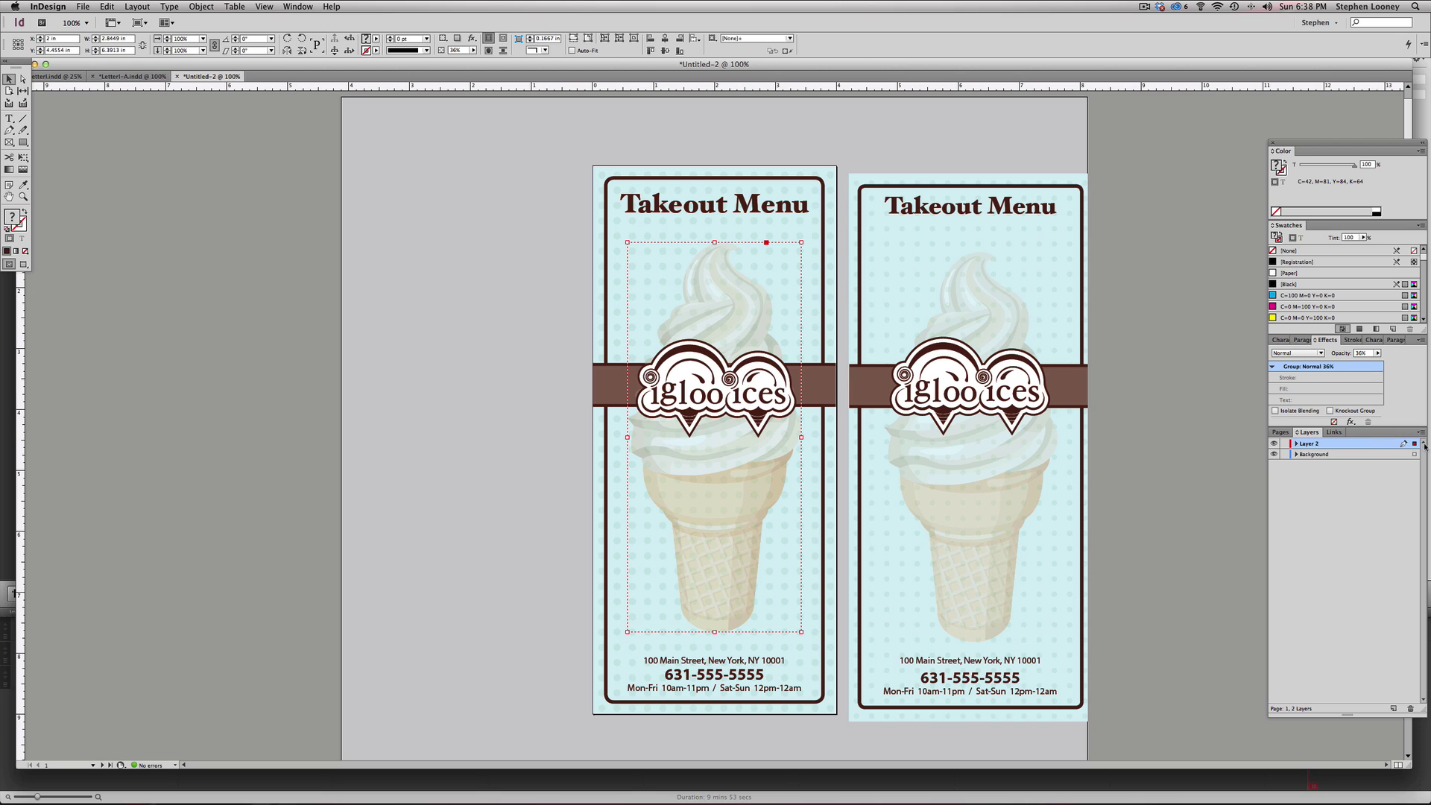
{"action": "left_click_drag", "start_coordinate": [1414, 445], "coordinate": [1415, 458]}
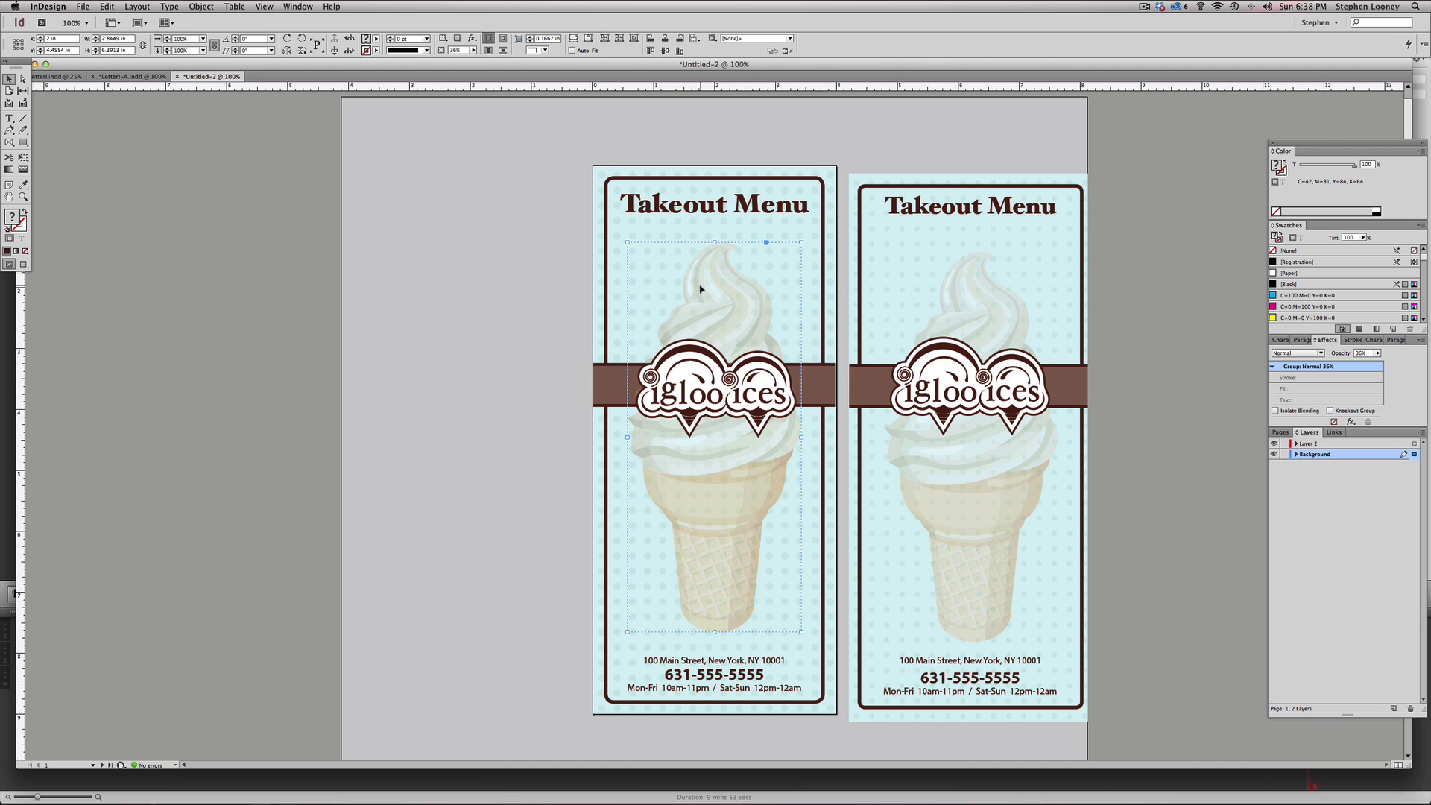
{"action": "left_click_drag", "start_coordinate": [757, 402], "coordinate": [522, 403]}
{"action": "key", "text": "super+z"}
- Bring both brown band pieces in front of the ice cream
{"action": "left_click_drag", "start_coordinate": [696, 379], "coordinate": [487, 379]}
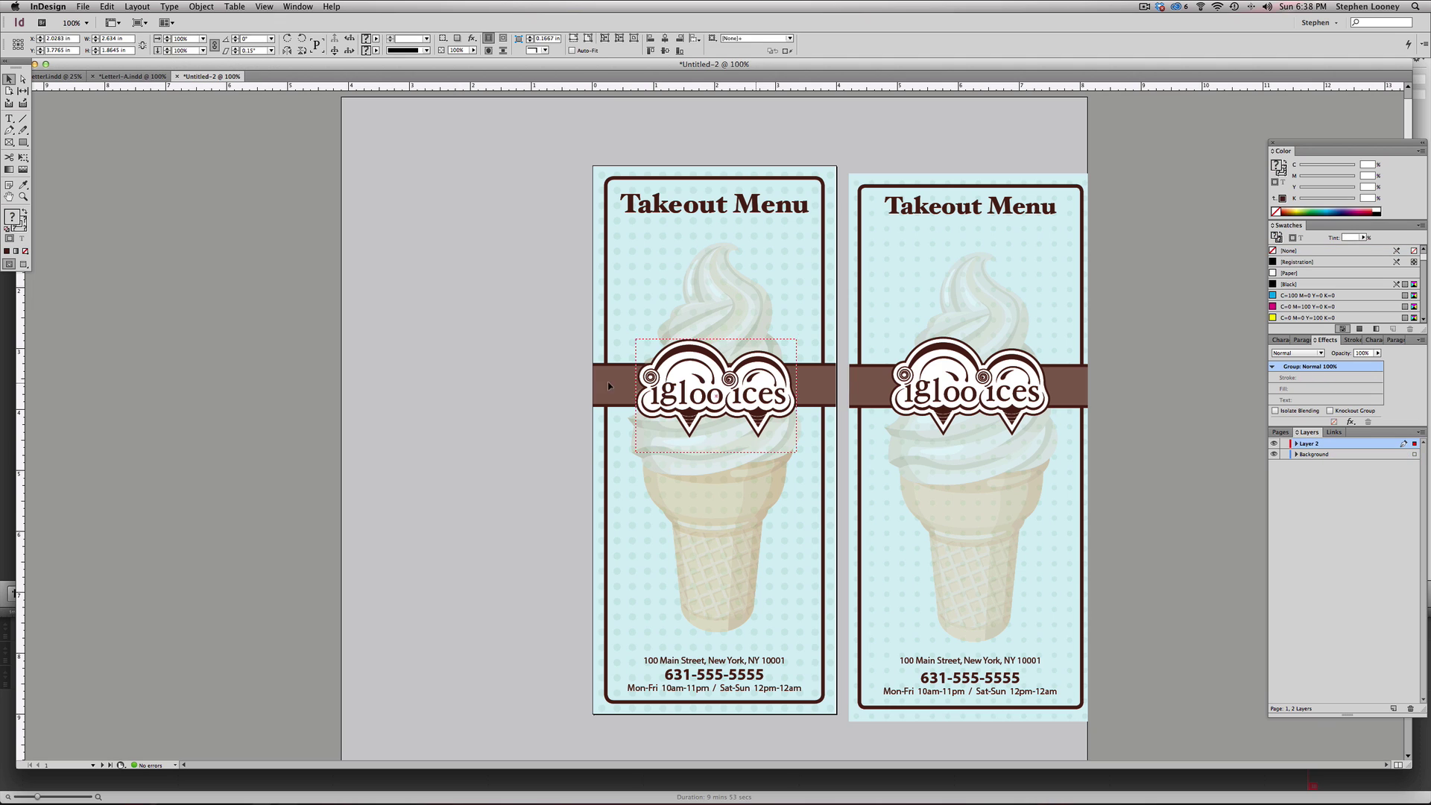
{"action": "left_click", "coordinate": [714, 335]}
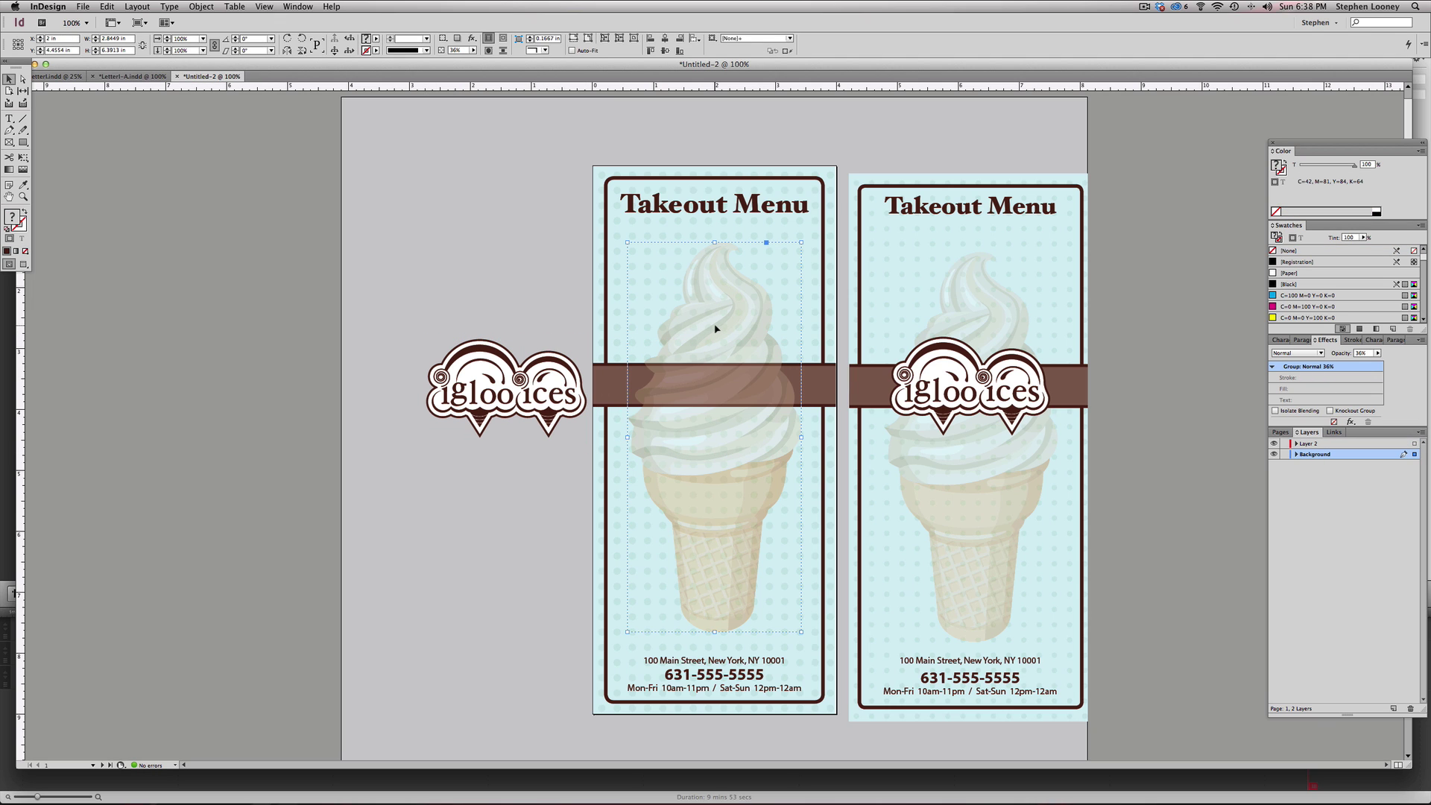
{"action": "left_click", "coordinate": [602, 378]}
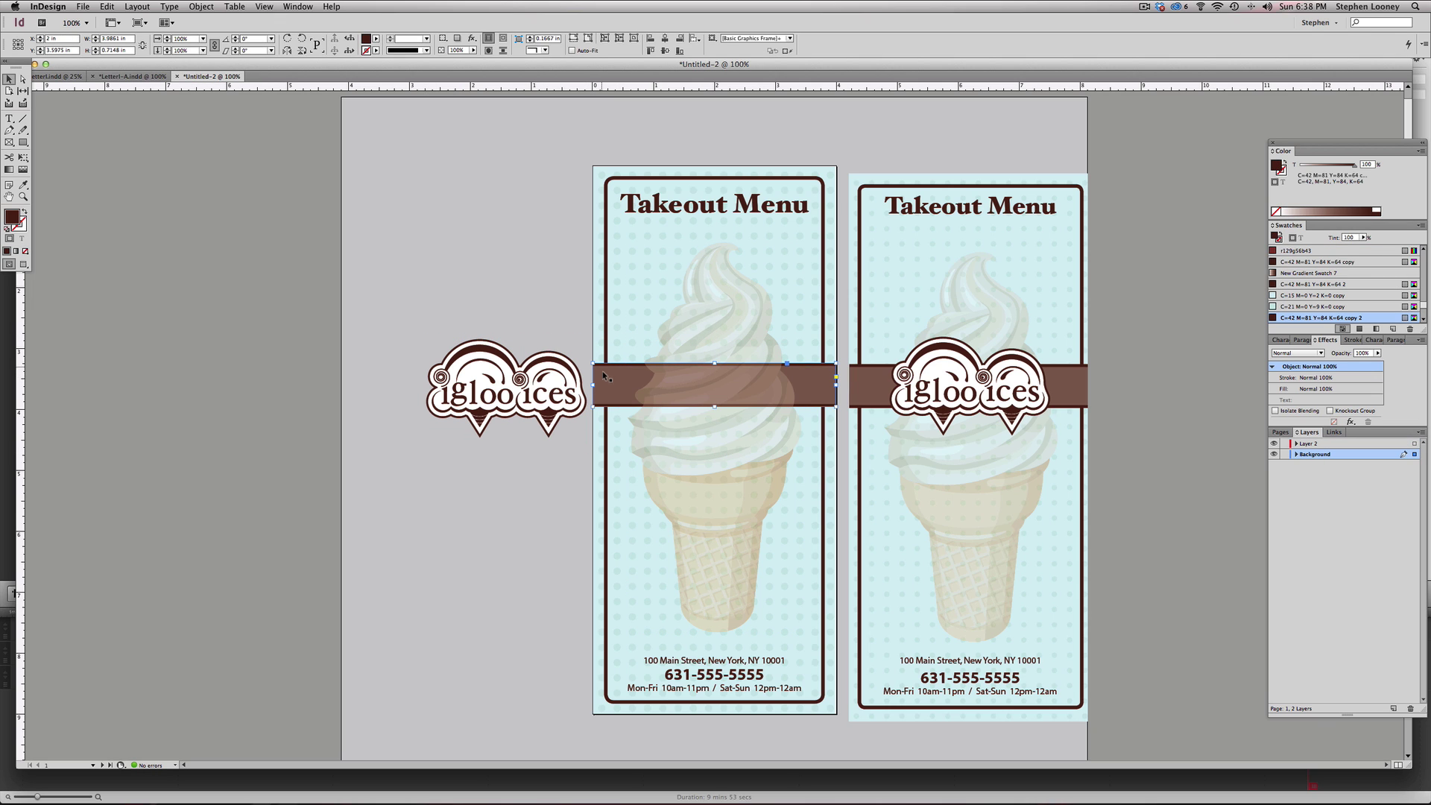
{"action": "left_click", "coordinate": [602, 378], "text": "shift"}
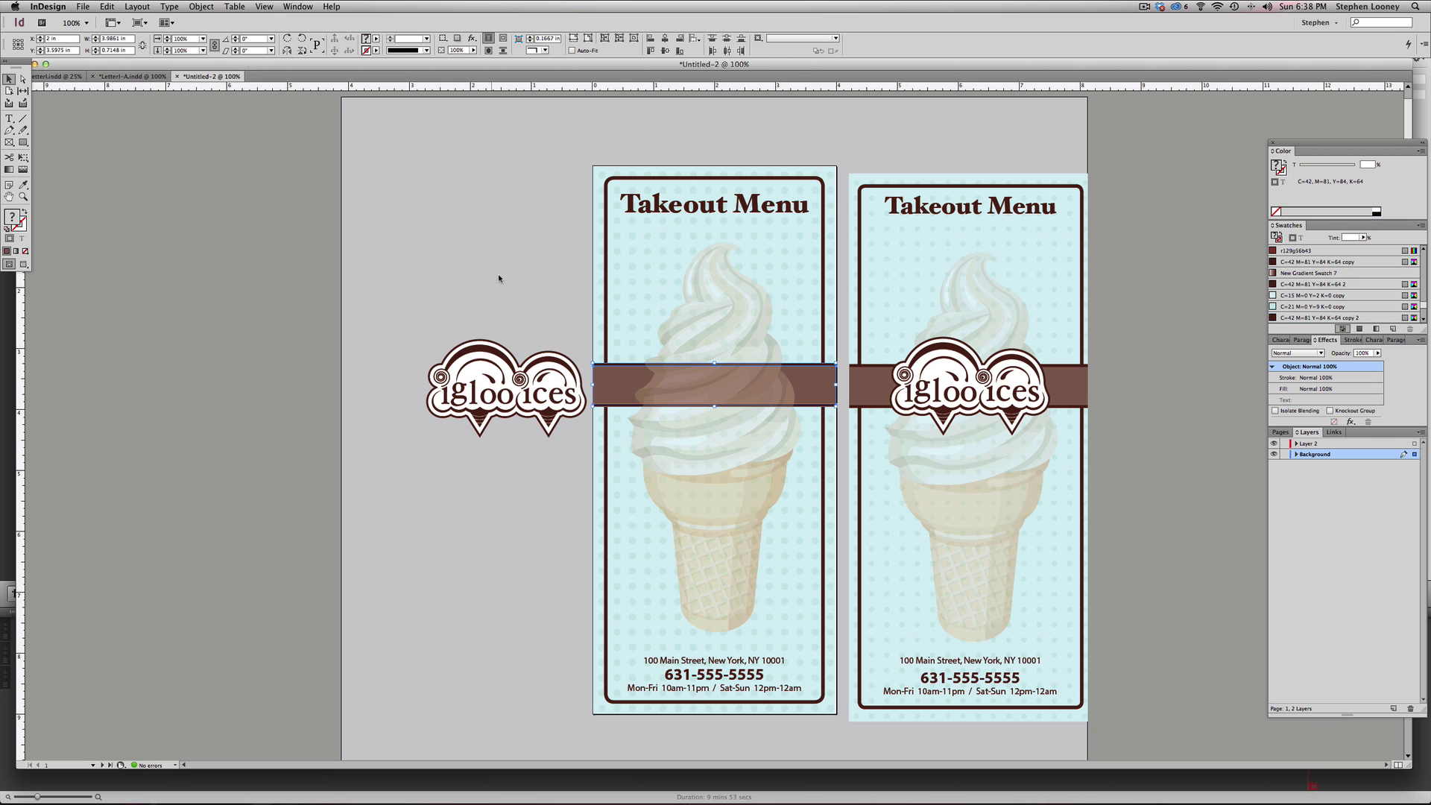
{"action": "left_click", "coordinate": [216, 6]}
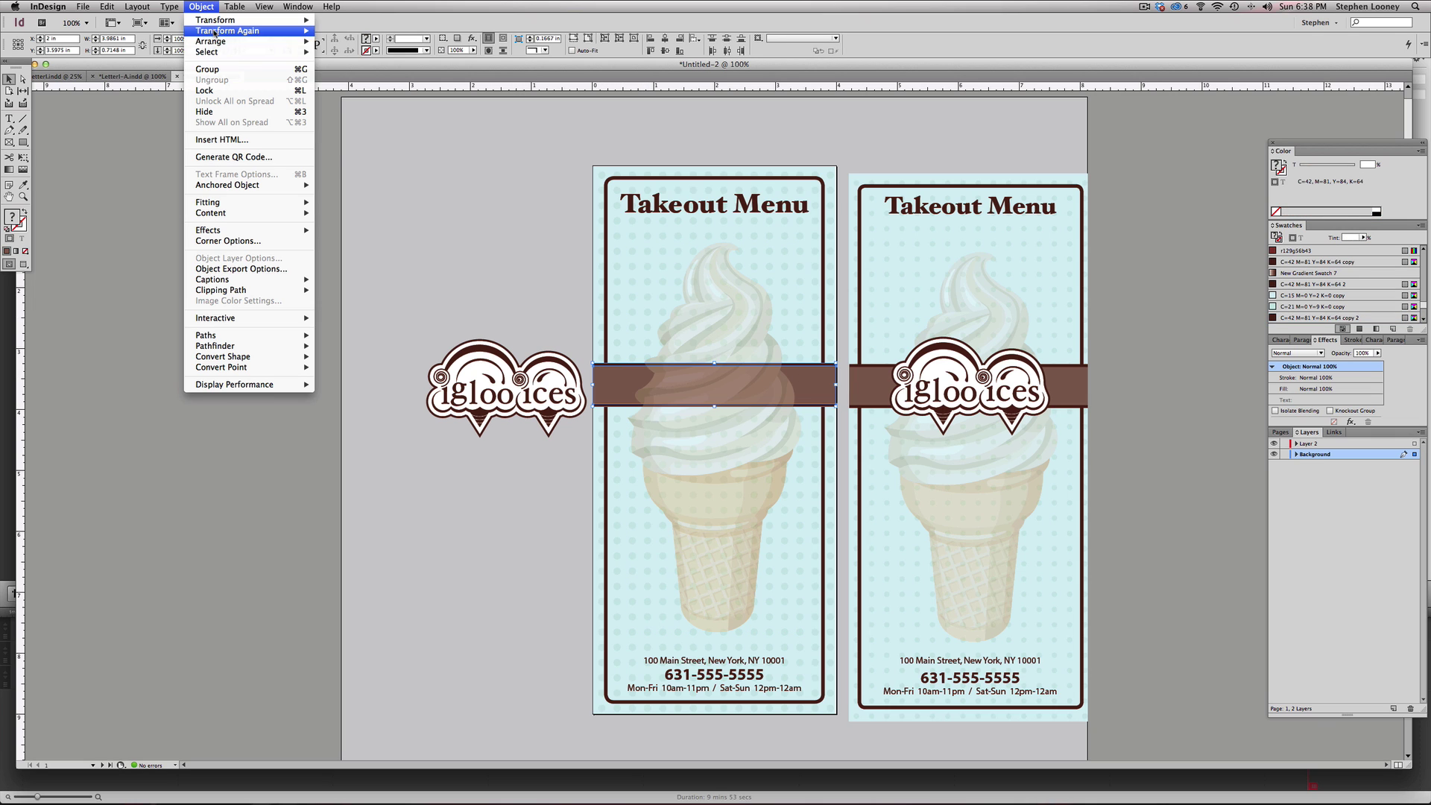
{"action": "mouse_move", "coordinate": [238, 41]}
{"action": "left_click", "coordinate": [353, 41]}
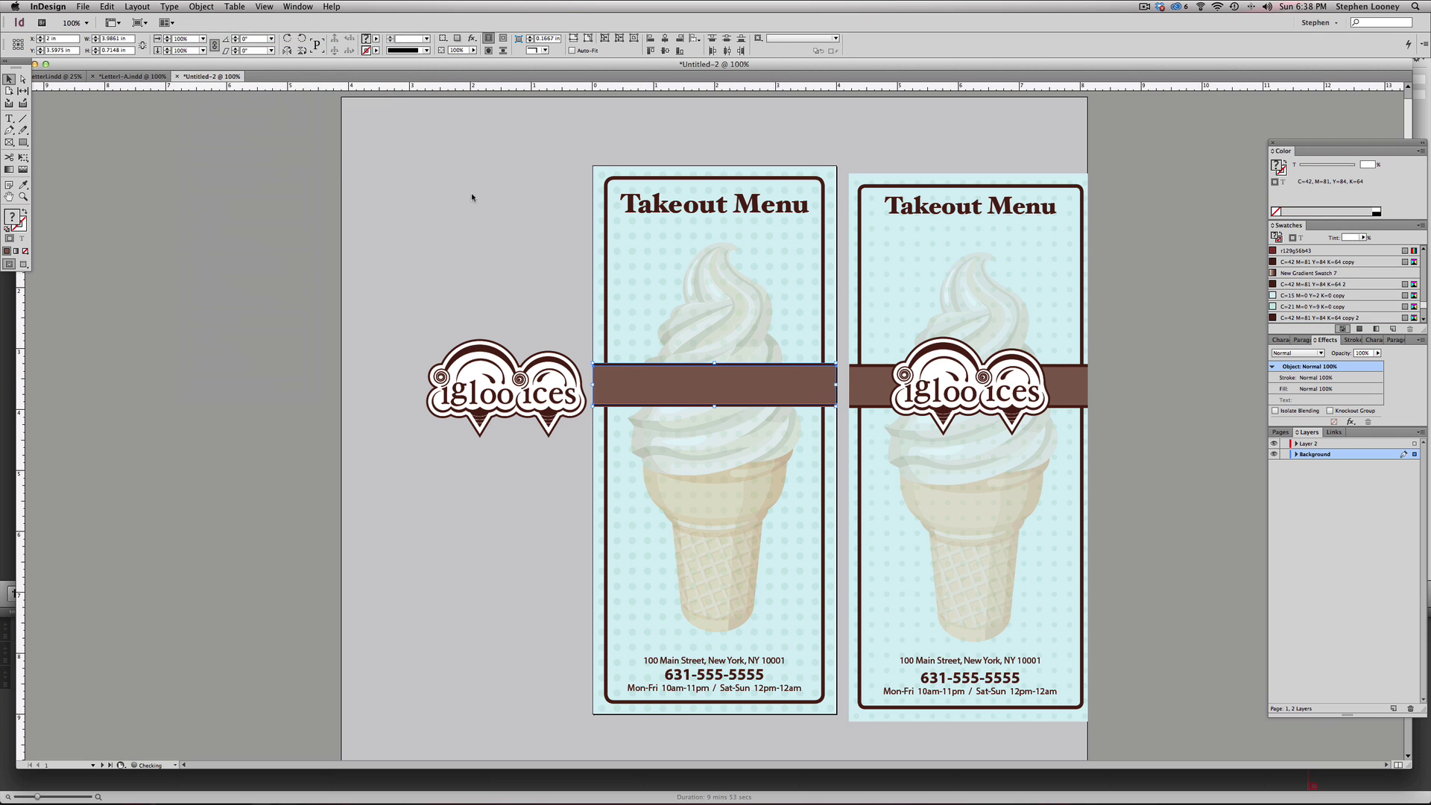
- Relock the Background layer and return the logo onto the left panel's brown band
{"action": "left_click", "coordinate": [718, 282]}
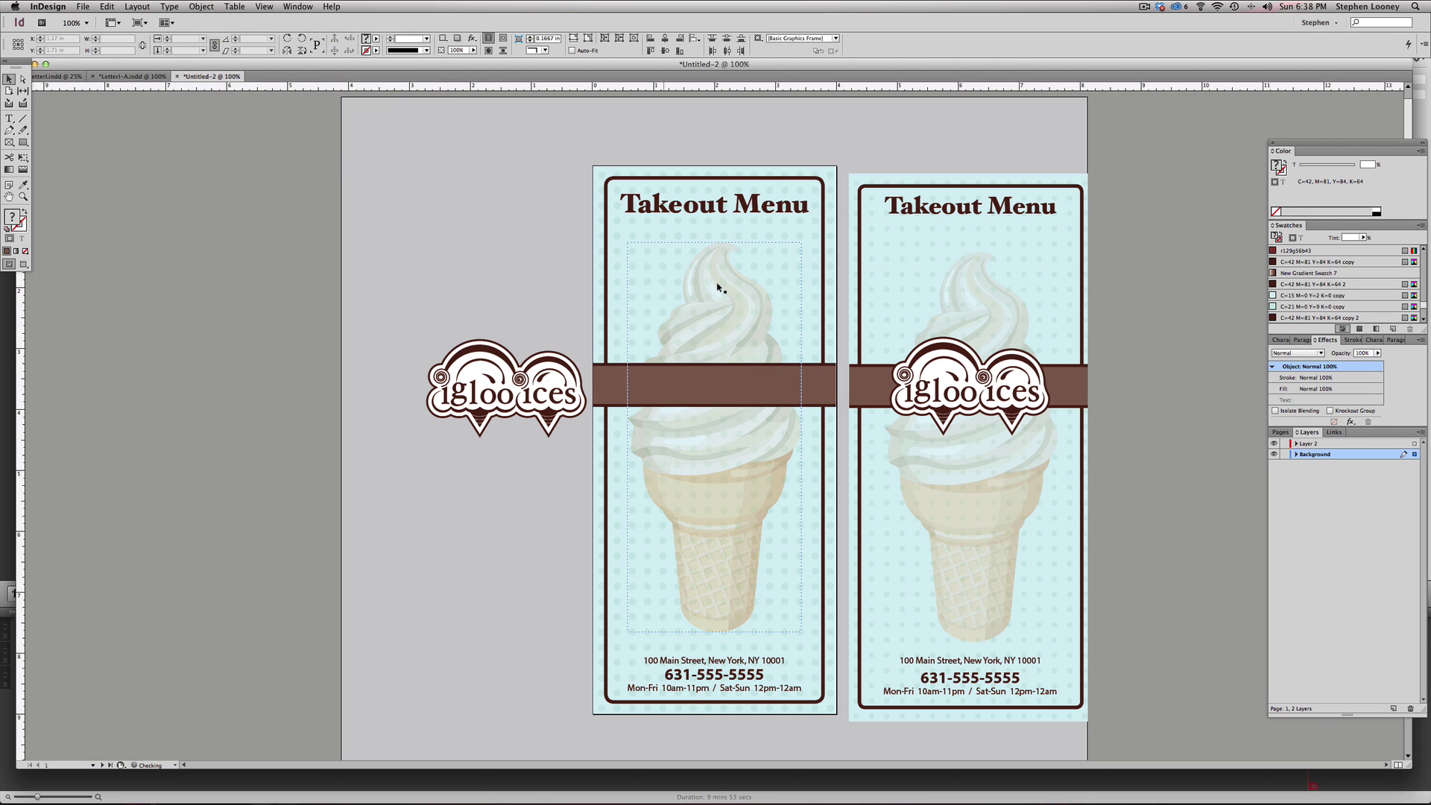
{"action": "left_click", "coordinate": [211, 6]}
{"action": "mouse_move", "coordinate": [224, 41]}
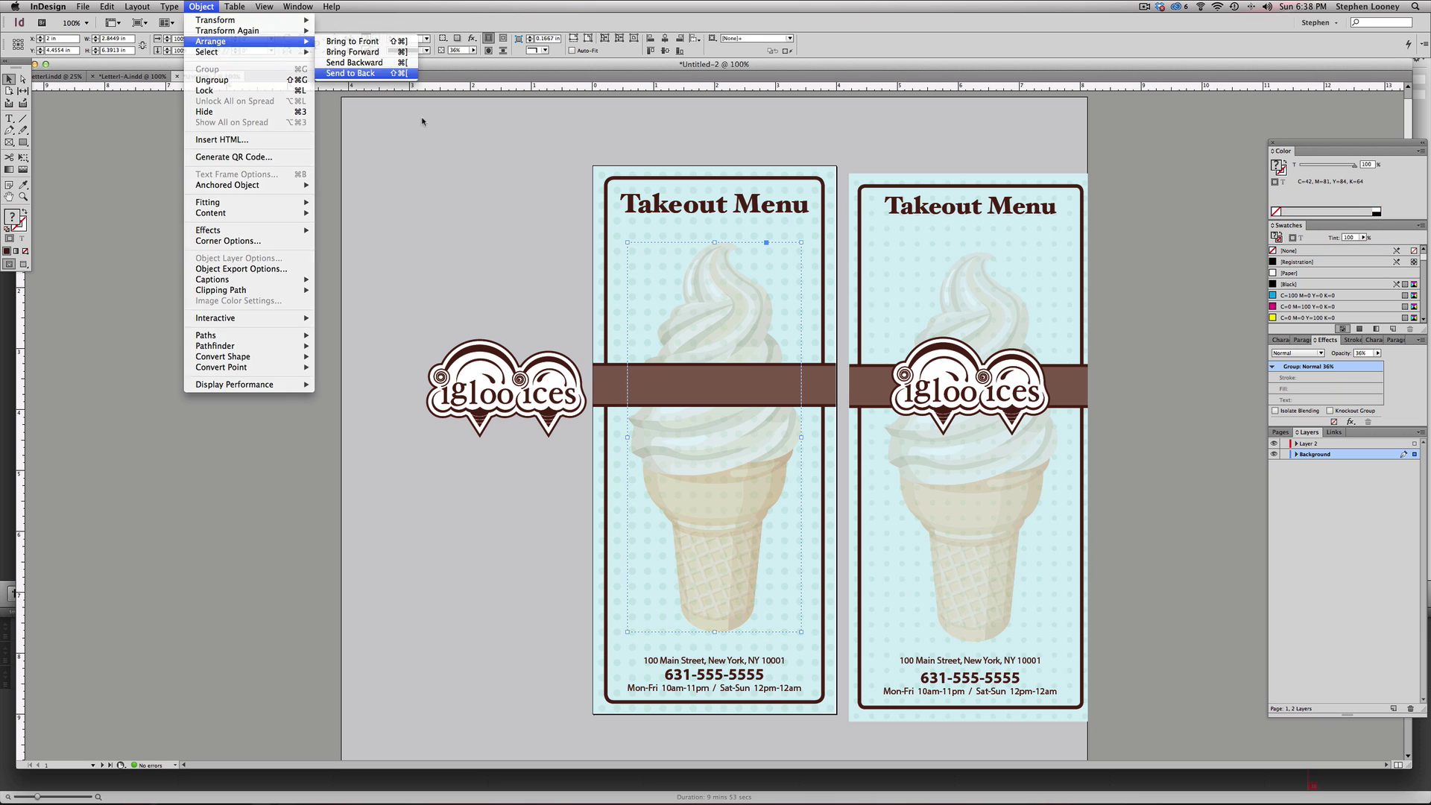
{"action": "key", "text": "Return"}
{"action": "left_click", "coordinate": [449, 143]}
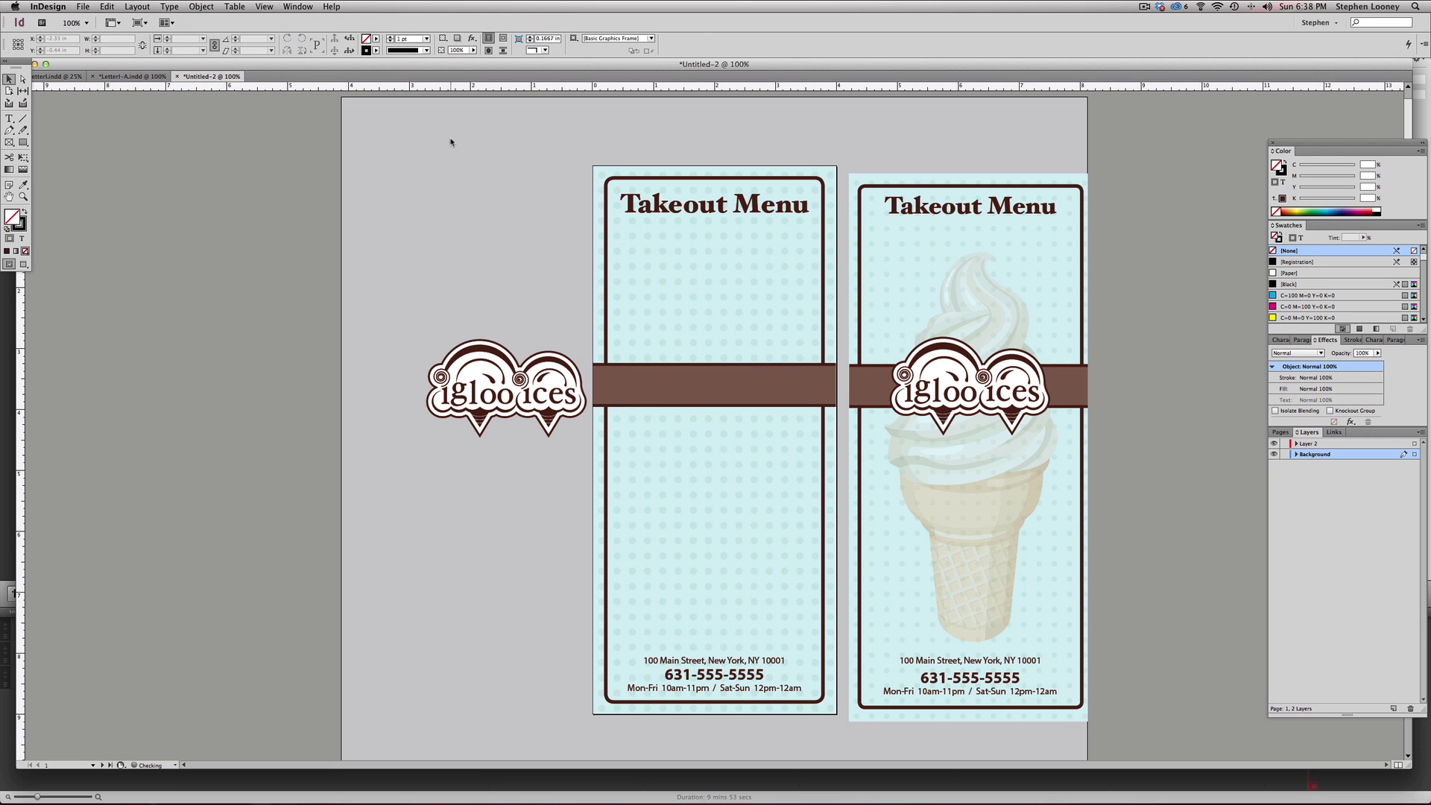
{"action": "key", "text": "super+z"}
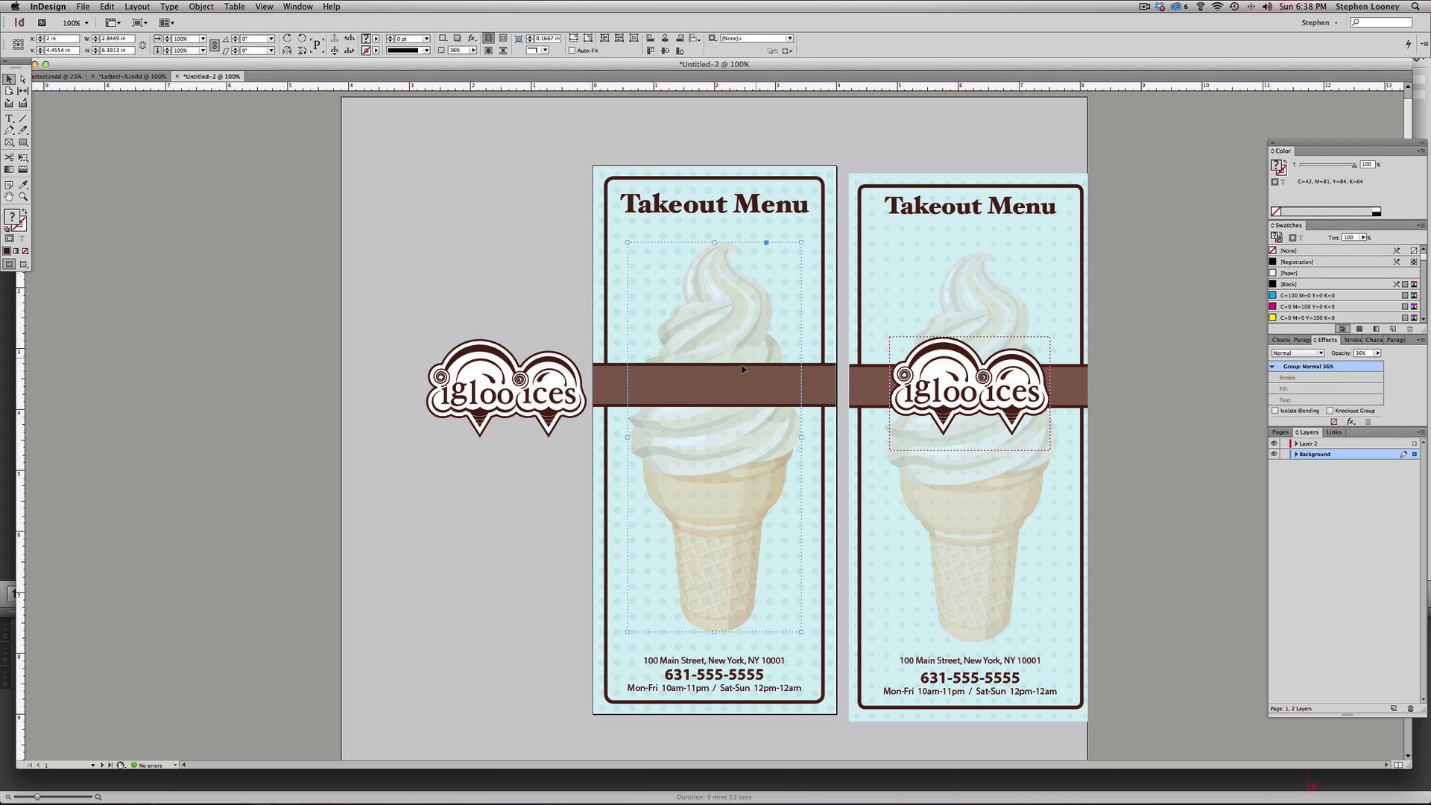
{"action": "left_click", "coordinate": [1283, 453]}
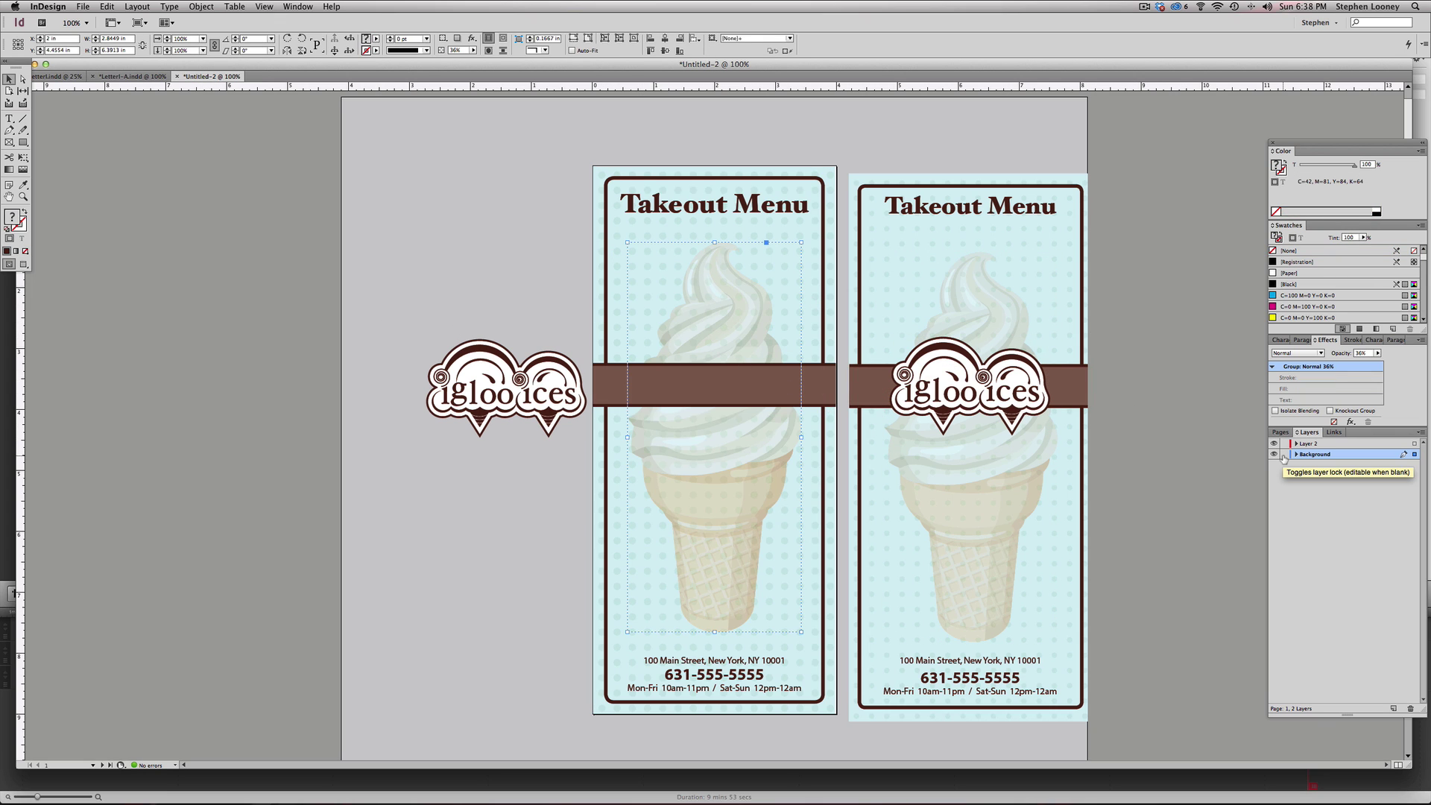
{"action": "left_click", "coordinate": [629, 388]}
{"action": "left_click_drag", "start_coordinate": [524, 392], "coordinate": [729, 390]}
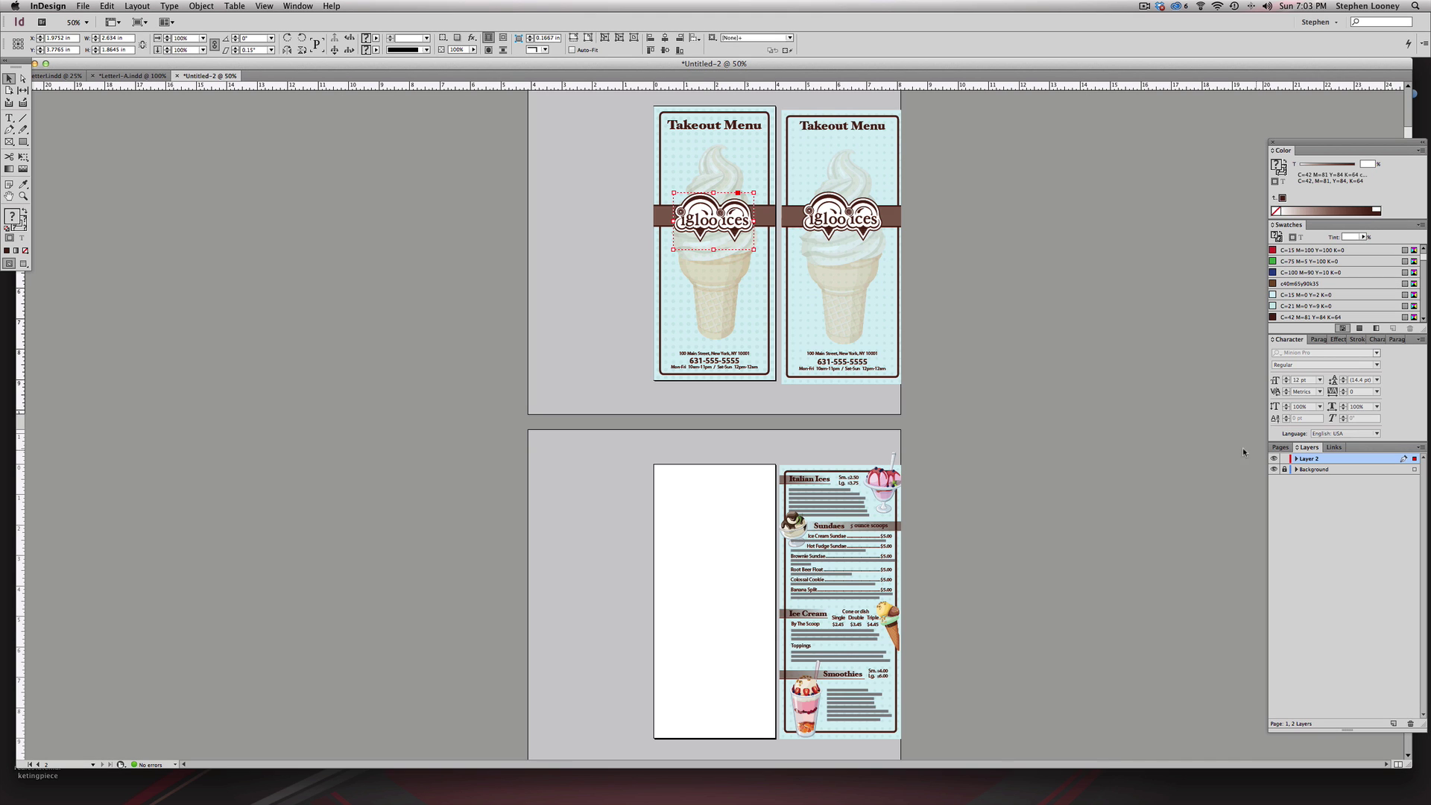
- Move the left Takeout Menu panel artwork onto page 2's blank left panel
{"action": "left_click", "coordinate": [1284, 470]}
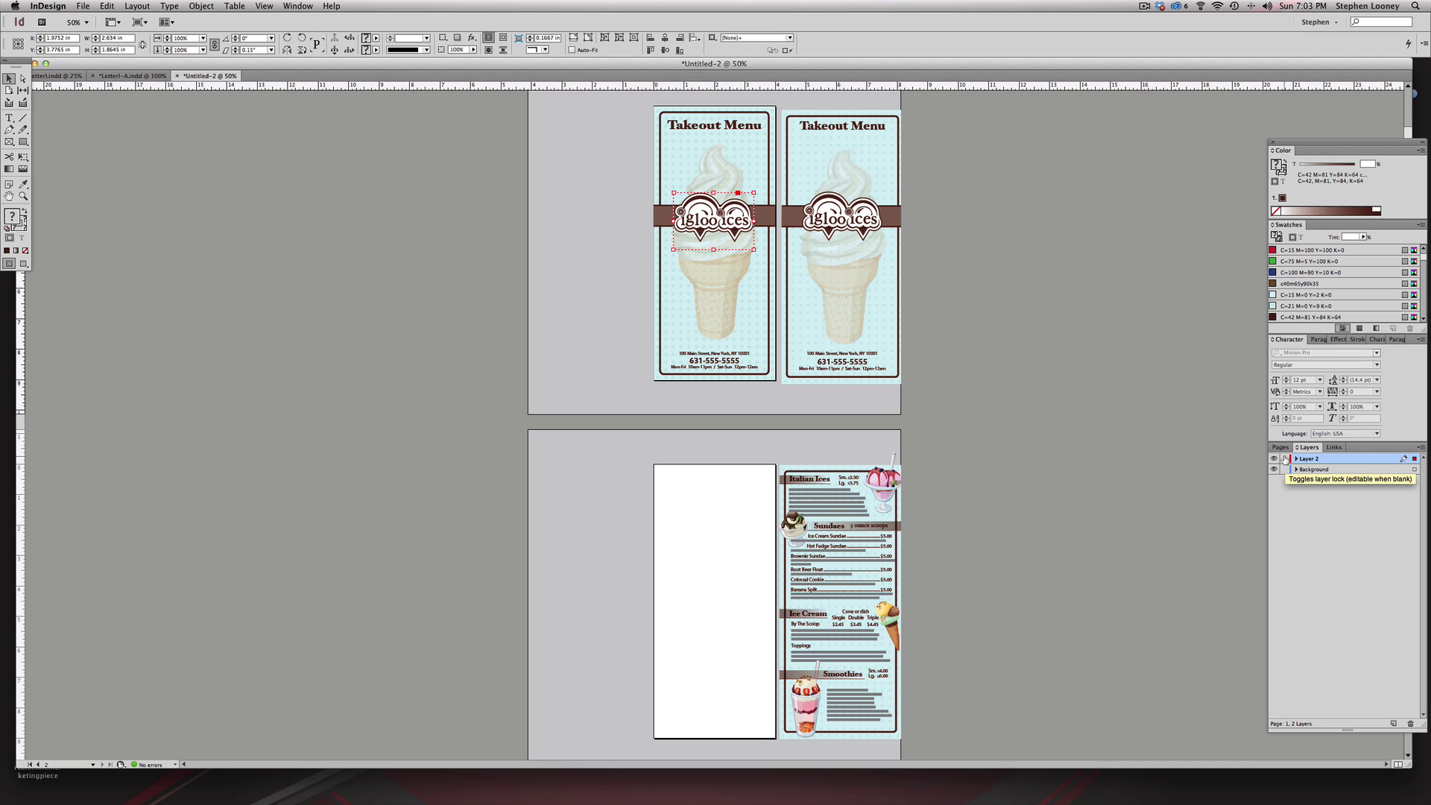
{"action": "left_click", "coordinate": [1284, 459]}
{"action": "left_click_drag", "start_coordinate": [610, 105], "coordinate": [779, 386]}
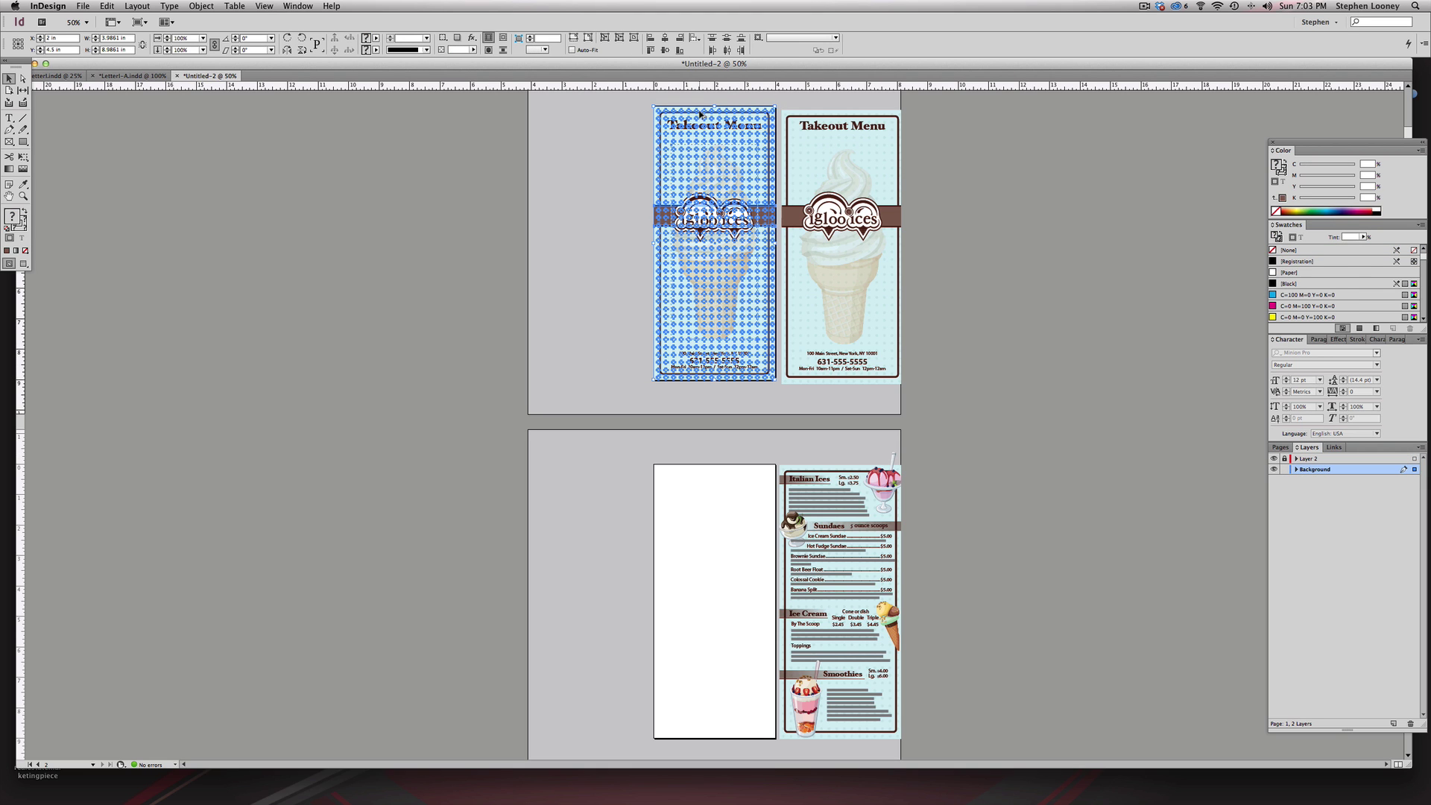
{"action": "left_click_drag", "start_coordinate": [700, 114], "coordinate": [1295, 457]}
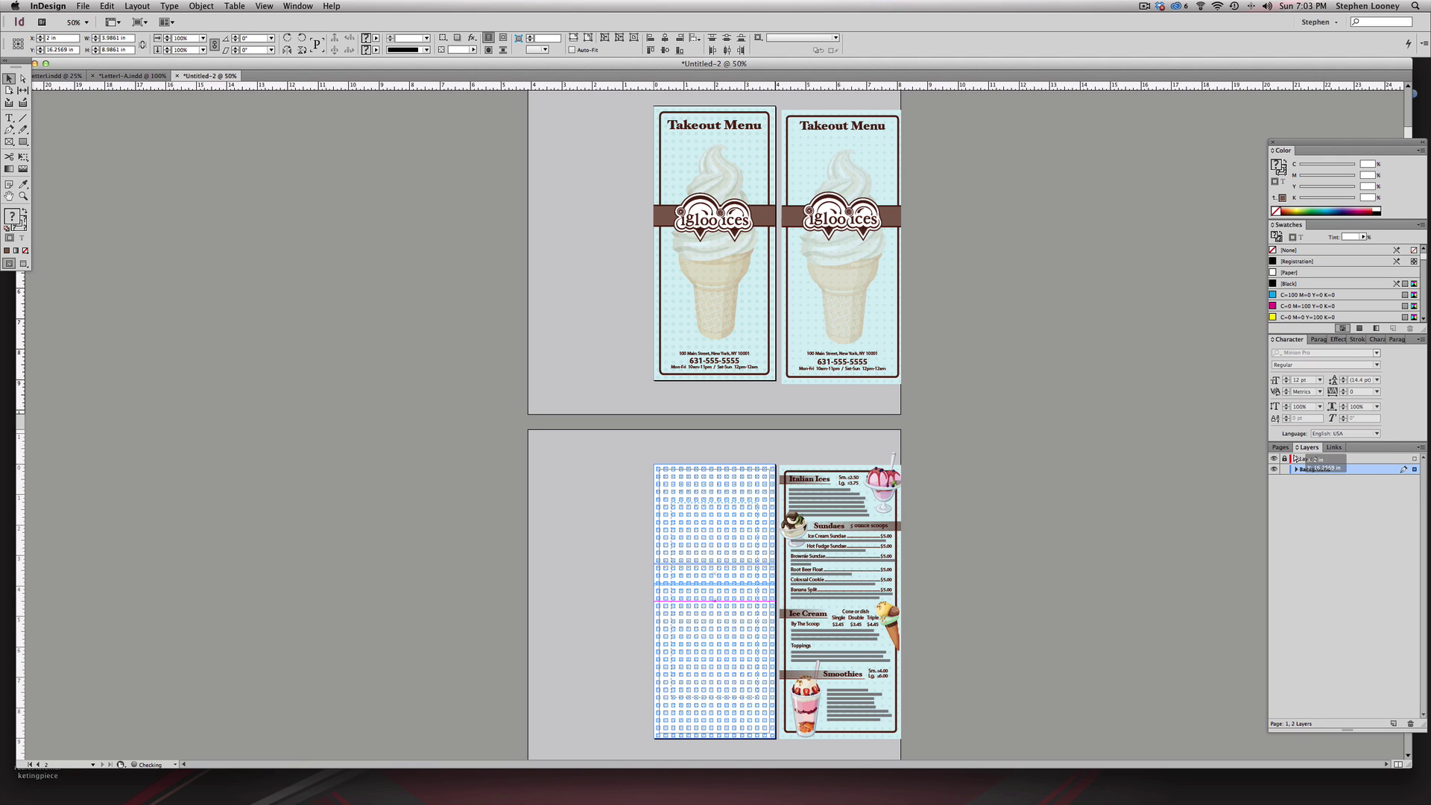
{"action": "left_click_drag", "start_coordinate": [1295, 457], "coordinate": [1295, 458]}
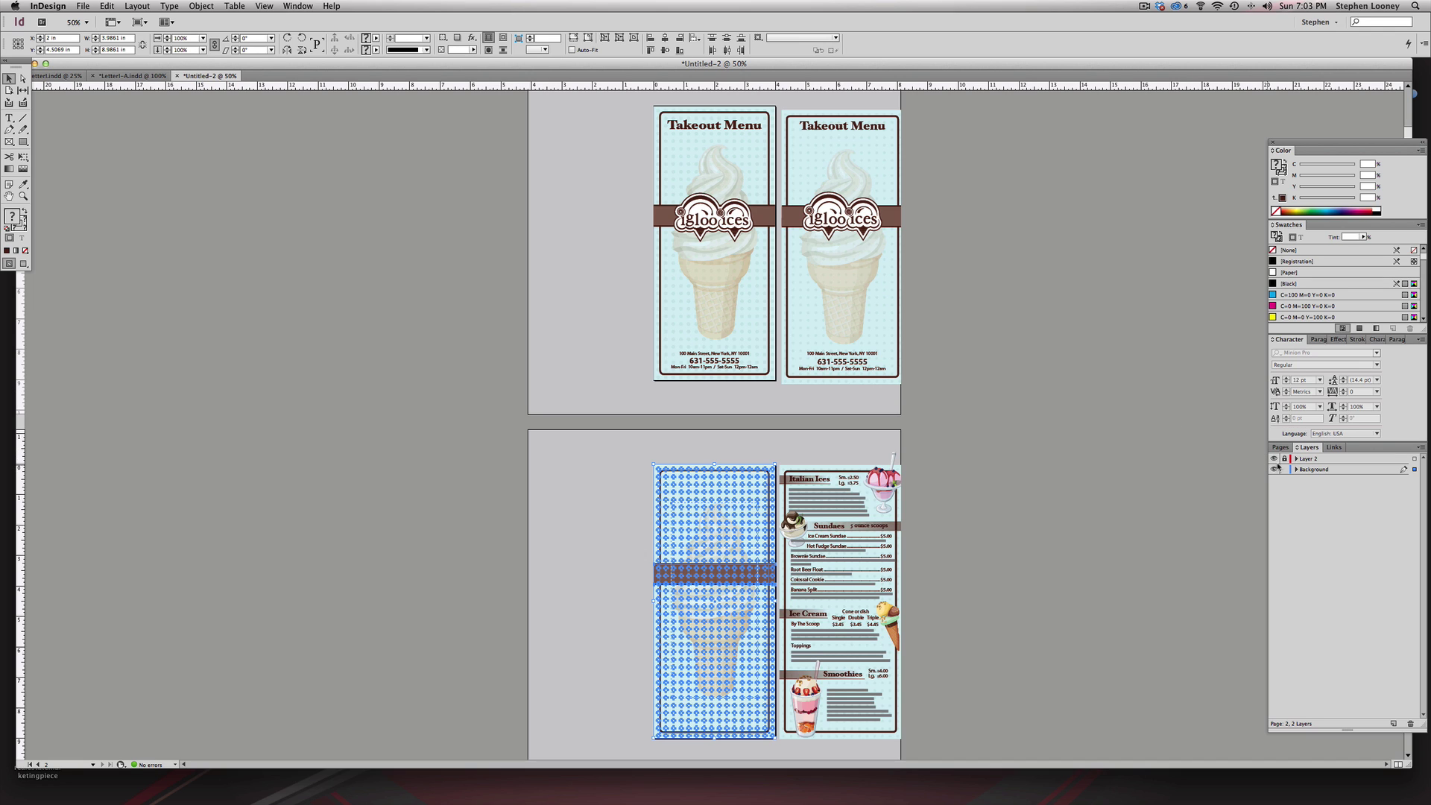
{"action": "left_click", "coordinate": [1283, 469]}
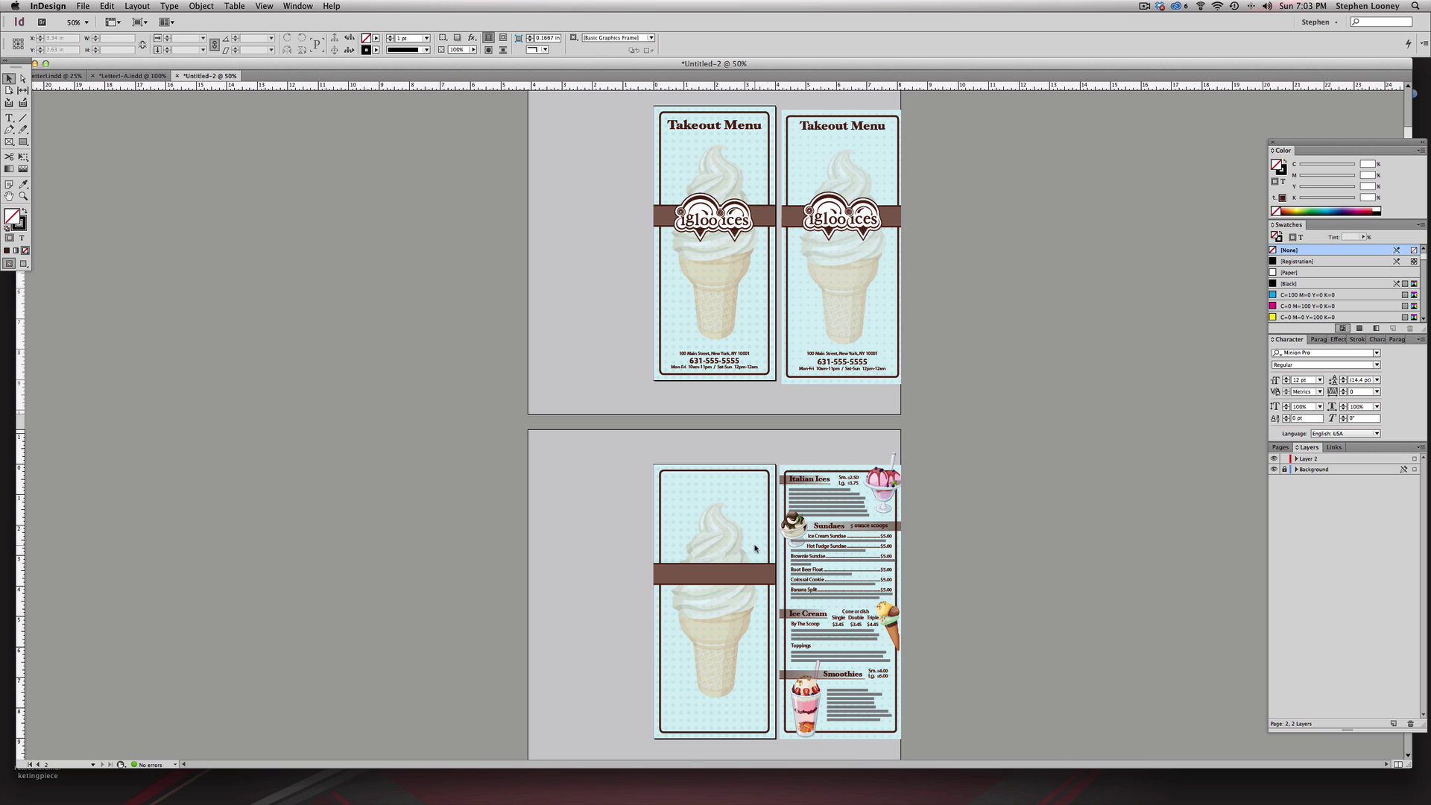
{"action": "scroll", "coordinate": [656, 432], "scroll_direction": "down", "scroll_amount": 2}
{"action": "left_click_drag", "start_coordinate": [525, 339], "coordinate": [1014, 742]}
- Delete the cone image and brown band, relock Background, and view at 100%
{"action": "left_click", "coordinate": [1284, 469]}
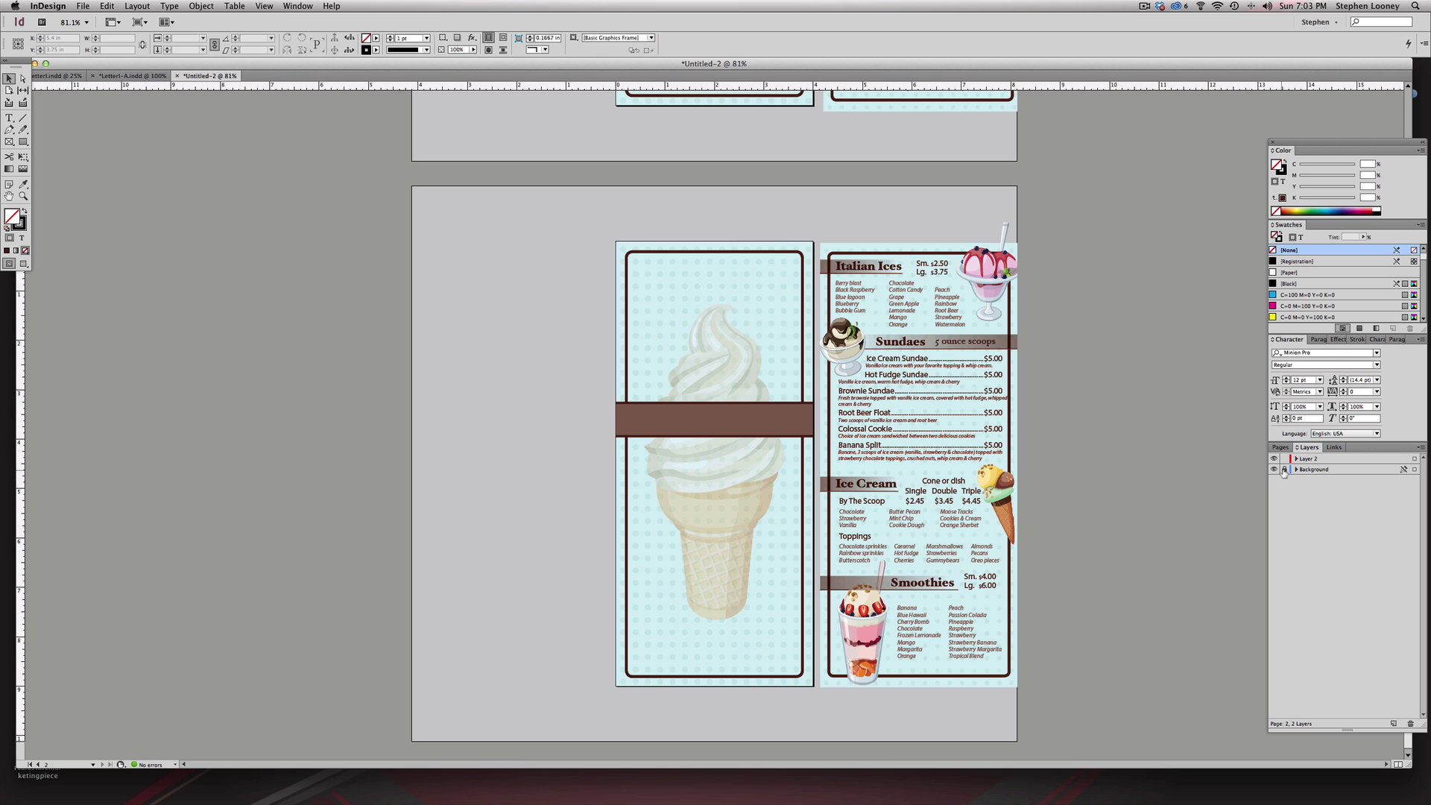
{"action": "left_click", "coordinate": [719, 397]}
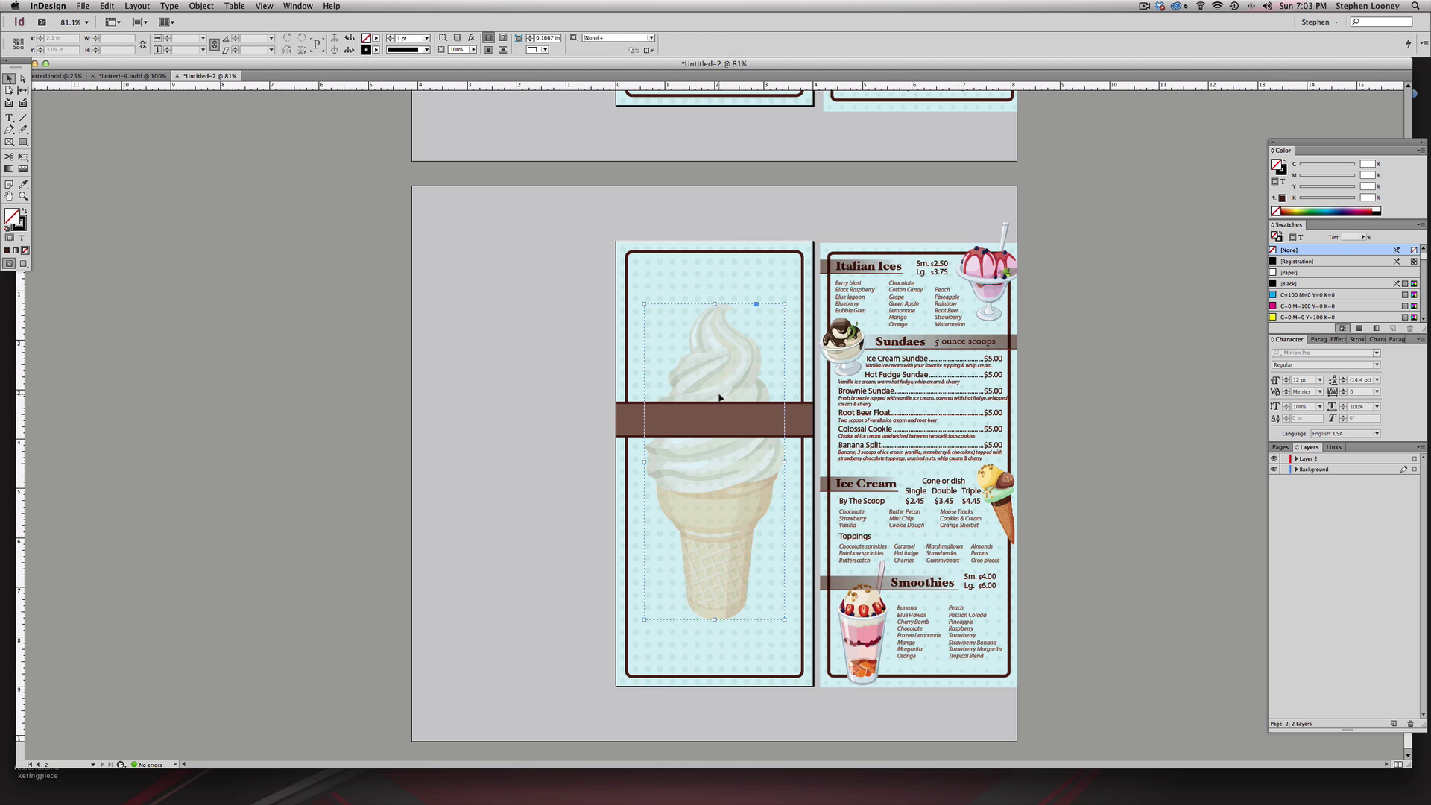
{"action": "key", "text": "Delete"}
{"action": "left_click", "coordinate": [758, 425]}
{"action": "key", "text": "Delete"}
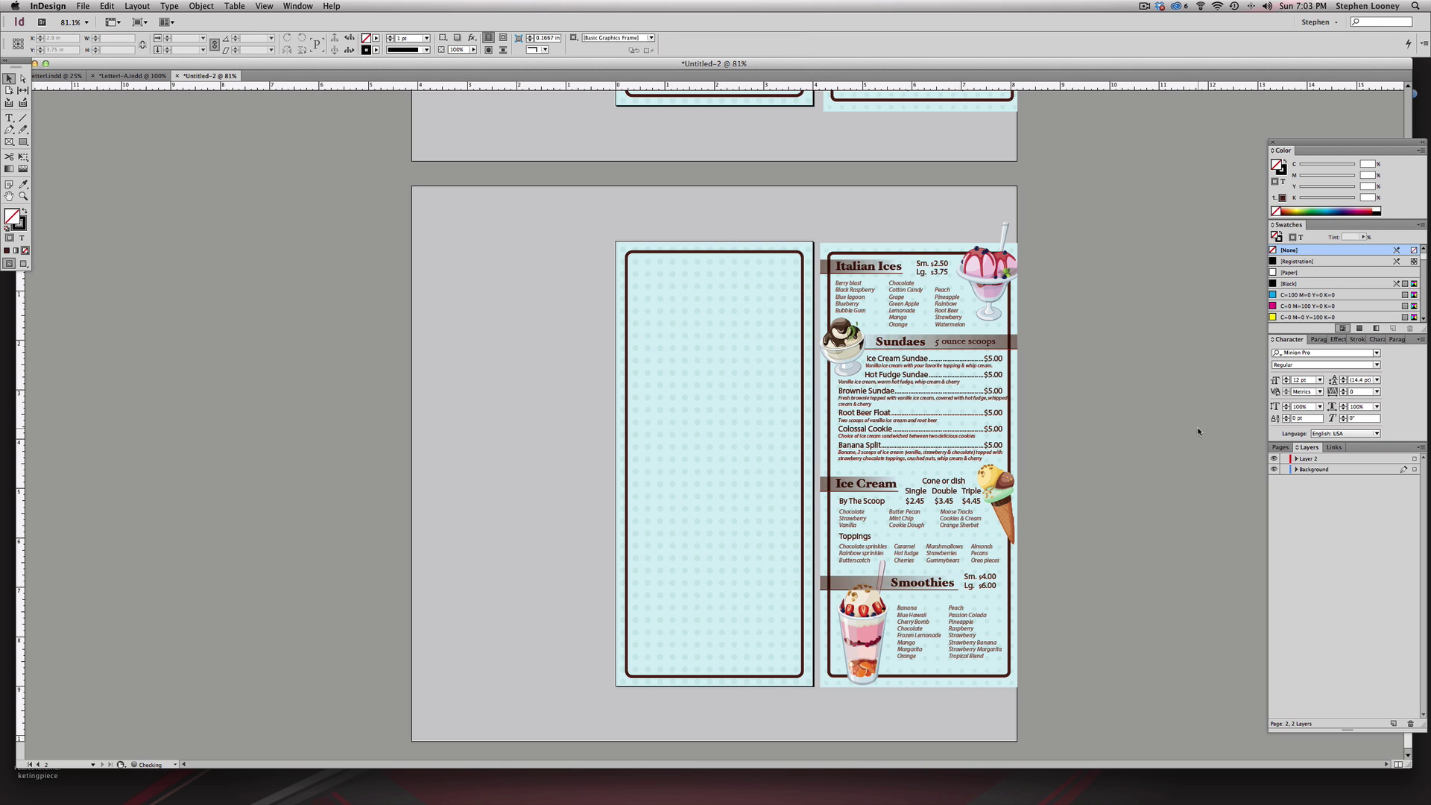
{"action": "left_click", "coordinate": [1285, 469]}
{"action": "key", "text": "super+1"}
{"action": "scroll", "coordinate": [1062, 403], "scroll_direction": "down", "scroll_amount": 2}
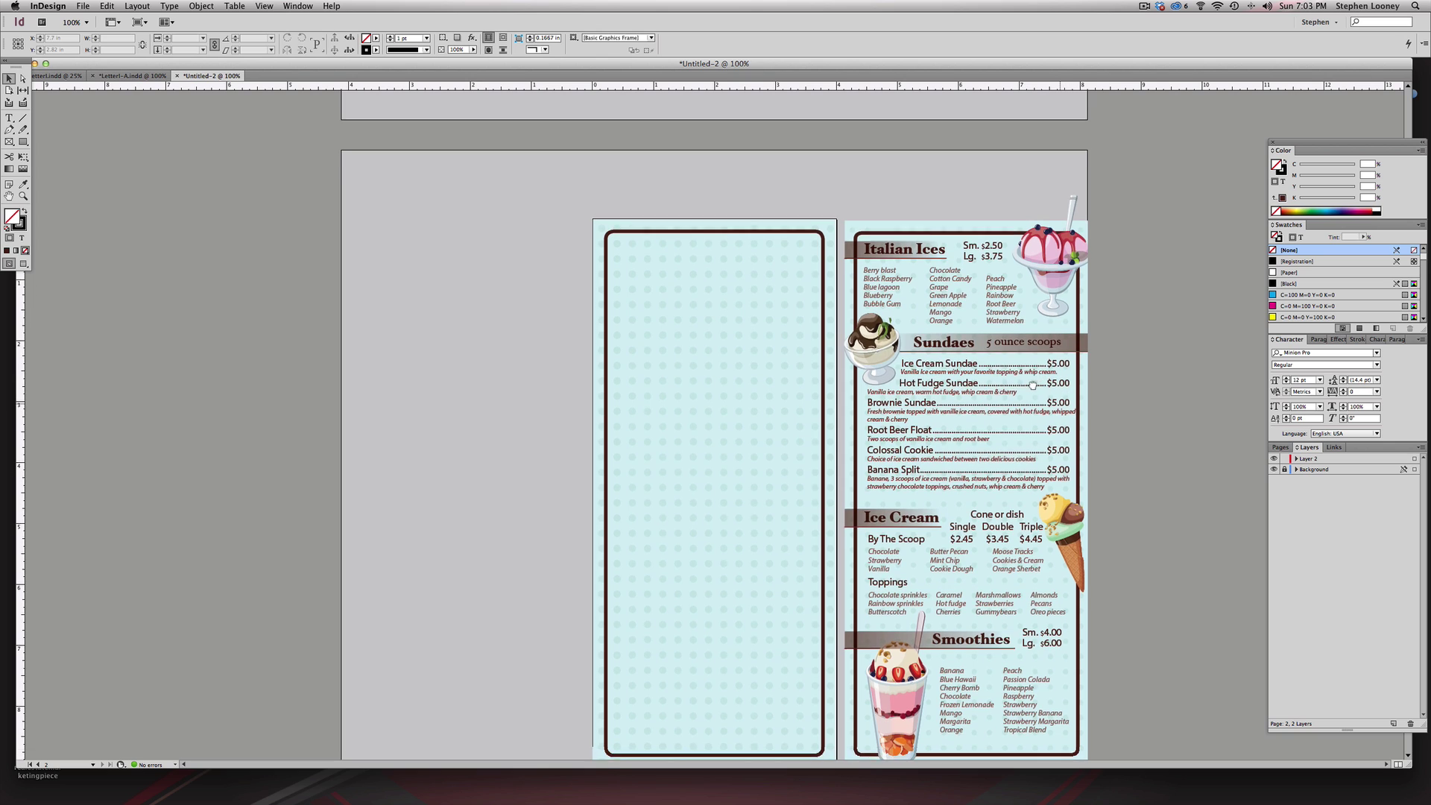
- Add an 'Italian Ices' text frame on Layer 2 set in Hoefler Text Black
{"action": "left_click", "coordinate": [9, 118]}
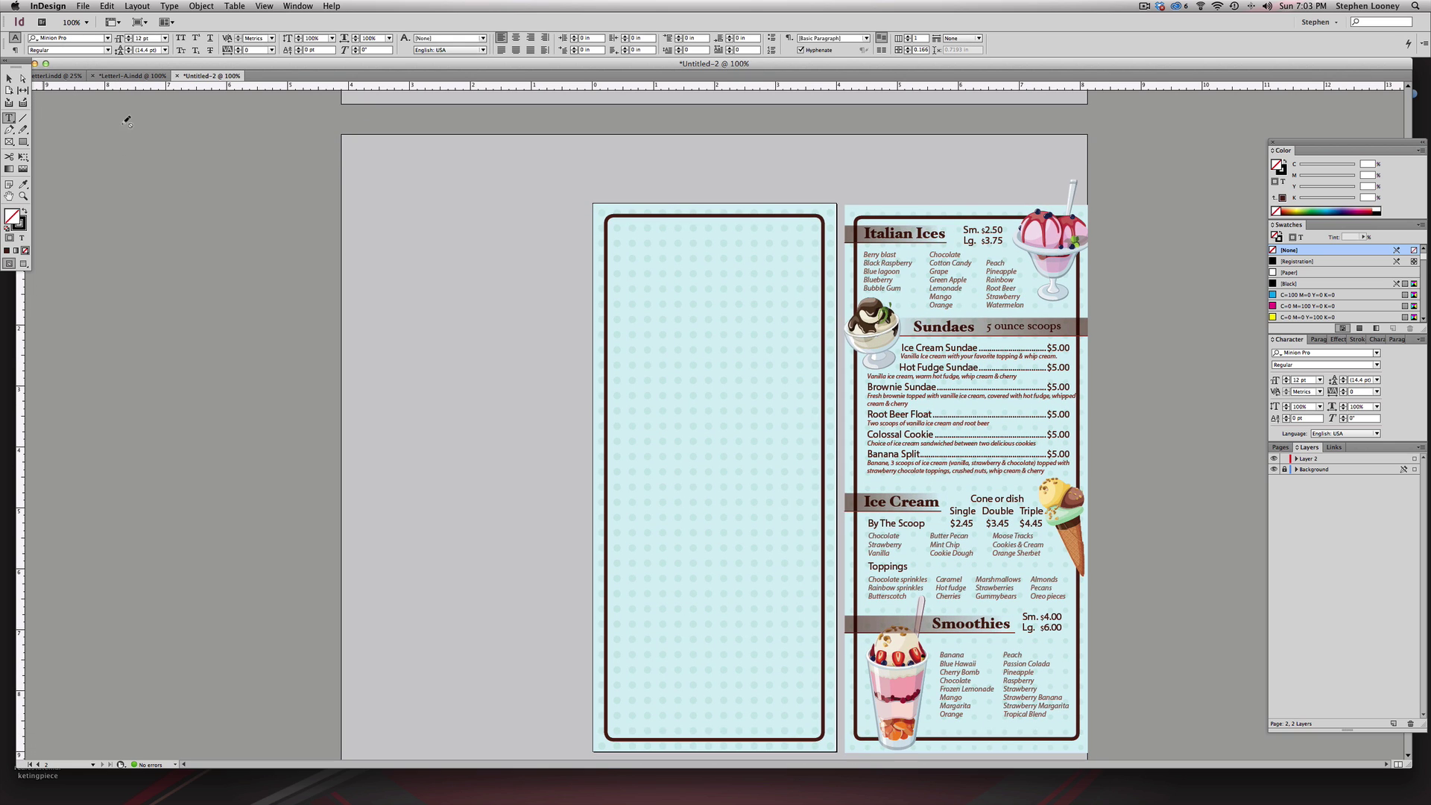
{"action": "left_click", "coordinate": [1300, 457]}
{"action": "left_click_drag", "start_coordinate": [620, 232], "coordinate": [737, 254]}
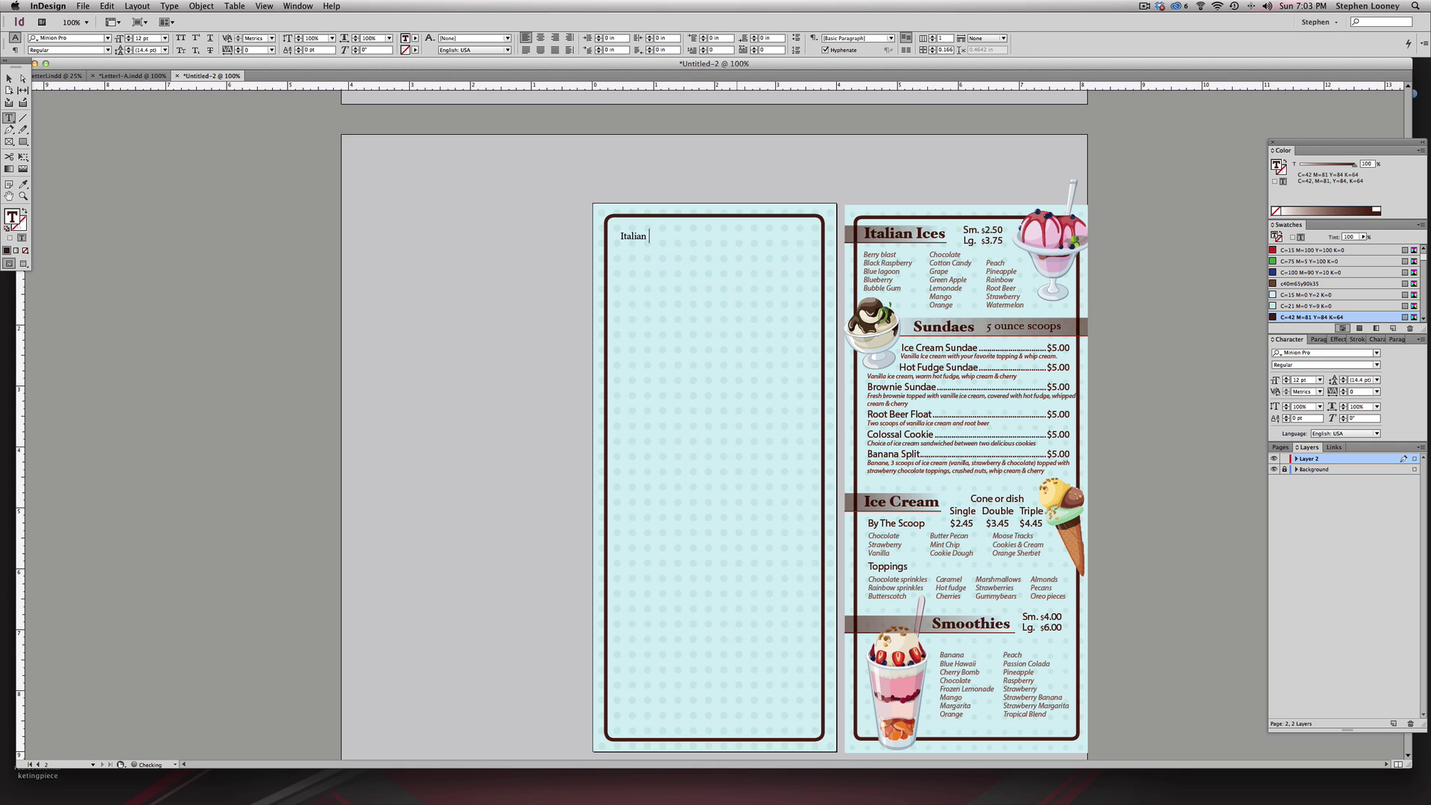
{"action": "key", "text": "Escape"}
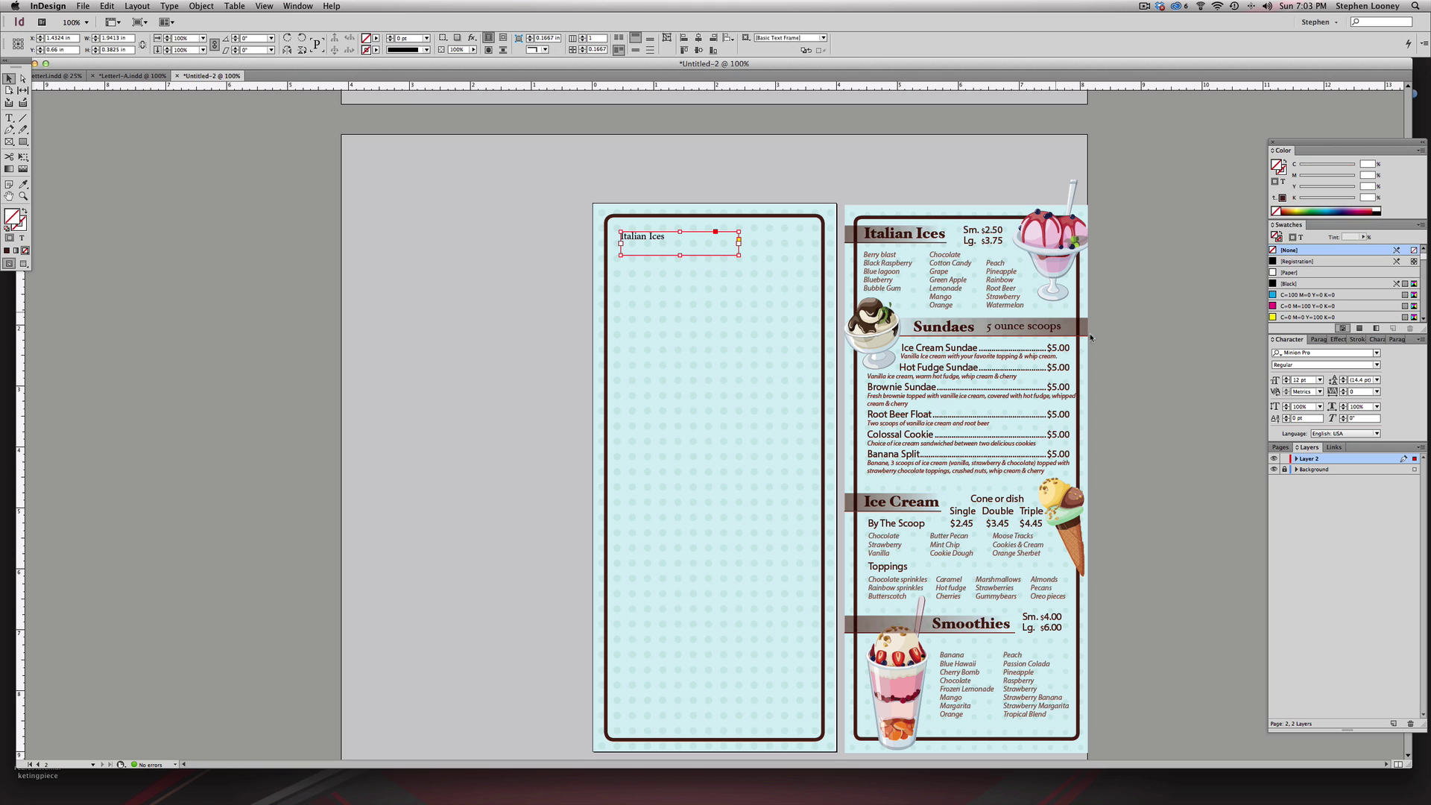
{"action": "left_click", "coordinate": [1316, 353]}
{"action": "type", "text": "hoefl"}
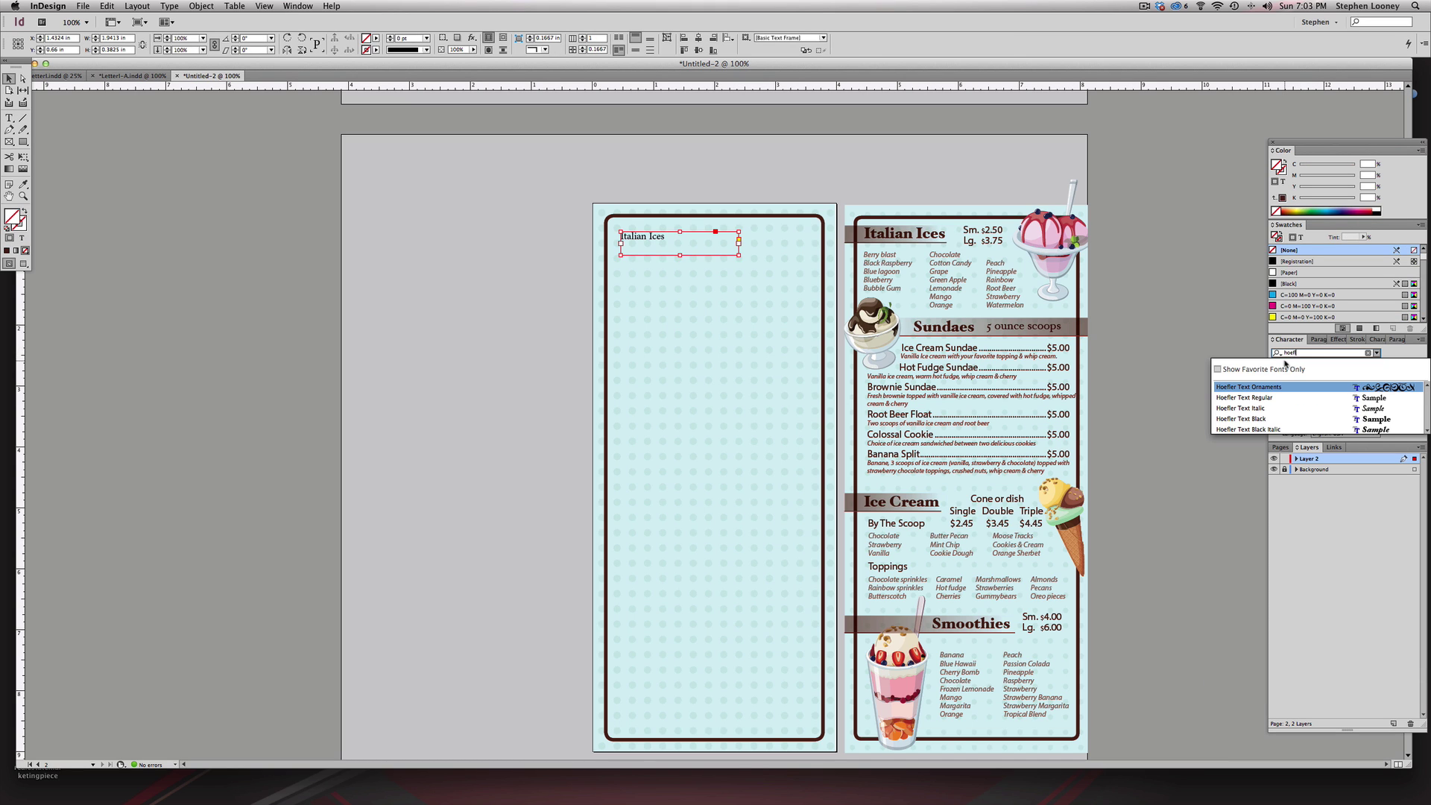
{"action": "left_click", "coordinate": [1255, 418]}
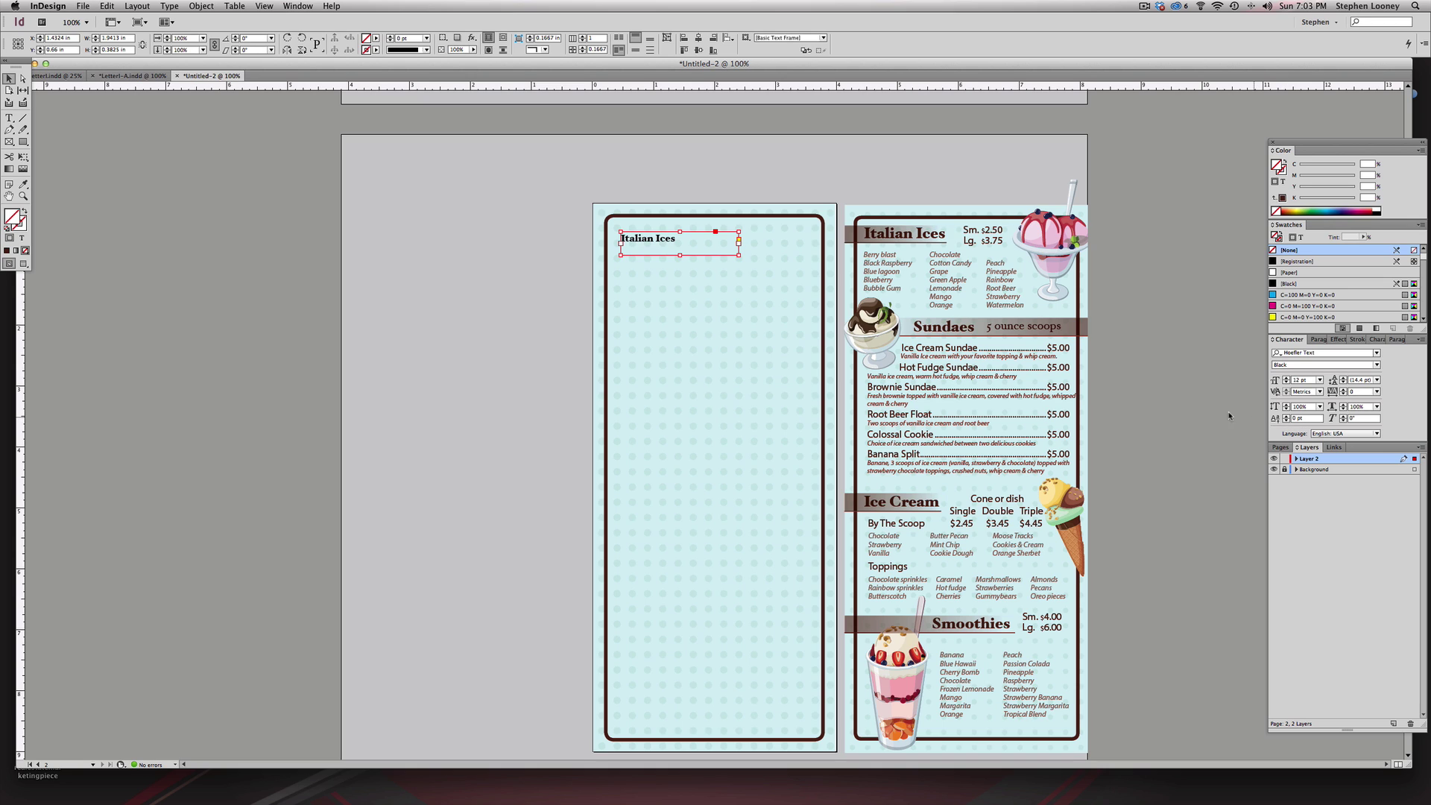
- Set the Italian Ices heading to 20 pt
{"action": "left_click", "coordinate": [1287, 379]}
{"action": "left_click", "coordinate": [1286, 379]}
{"action": "left_click", "coordinate": [1286, 379]}
{"action": "left_click", "coordinate": [1286, 379]}
{"action": "left_click", "coordinate": [1286, 378]}
{"action": "left_click", "coordinate": [1286, 378]}
{"action": "left_click", "coordinate": [1286, 378]}
{"action": "left_click", "coordinate": [1286, 379]}
{"action": "left_click", "coordinate": [1286, 378]}
{"action": "left_click", "coordinate": [1286, 378]}
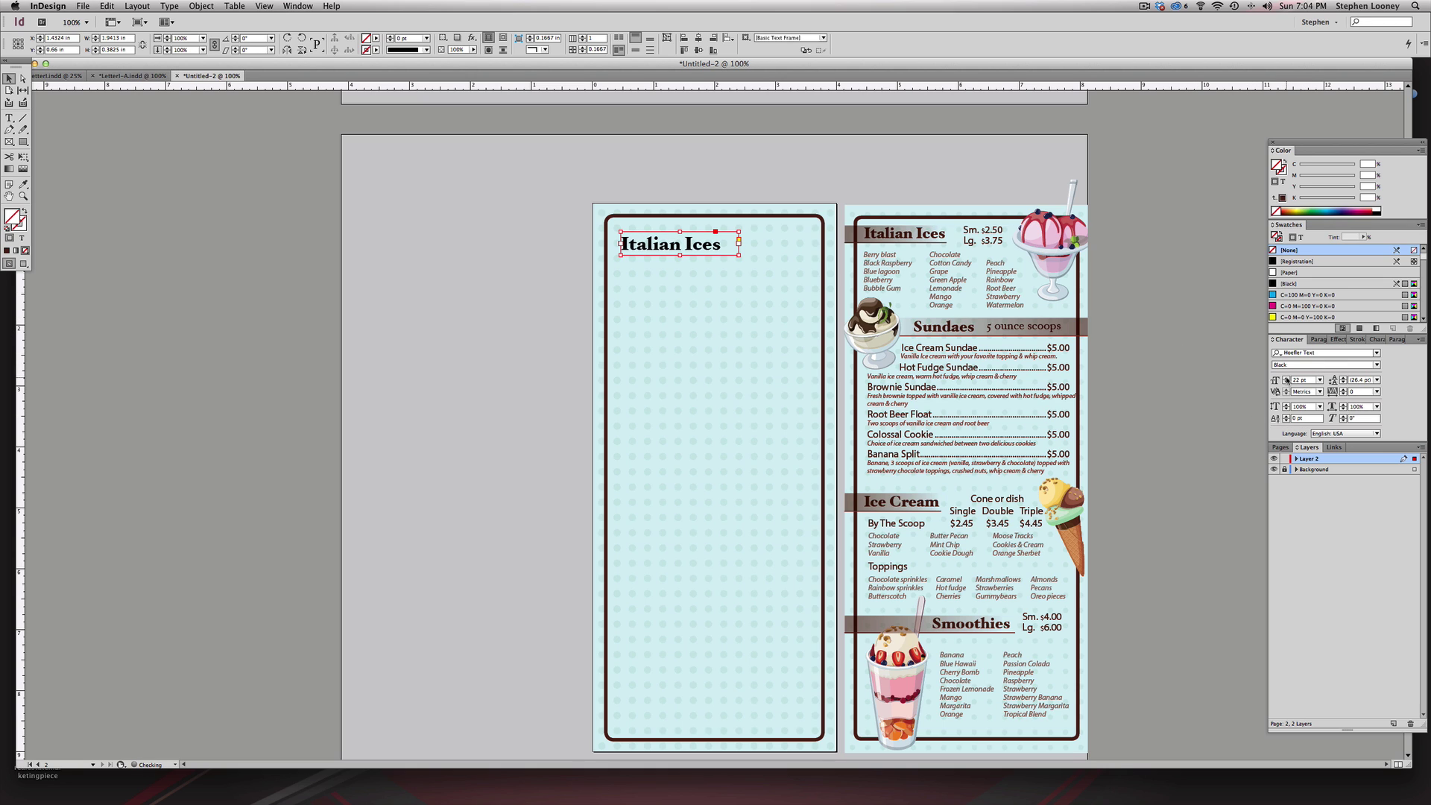
{"action": "left_click", "coordinate": [1286, 382]}
{"action": "left_click", "coordinate": [1286, 382]}
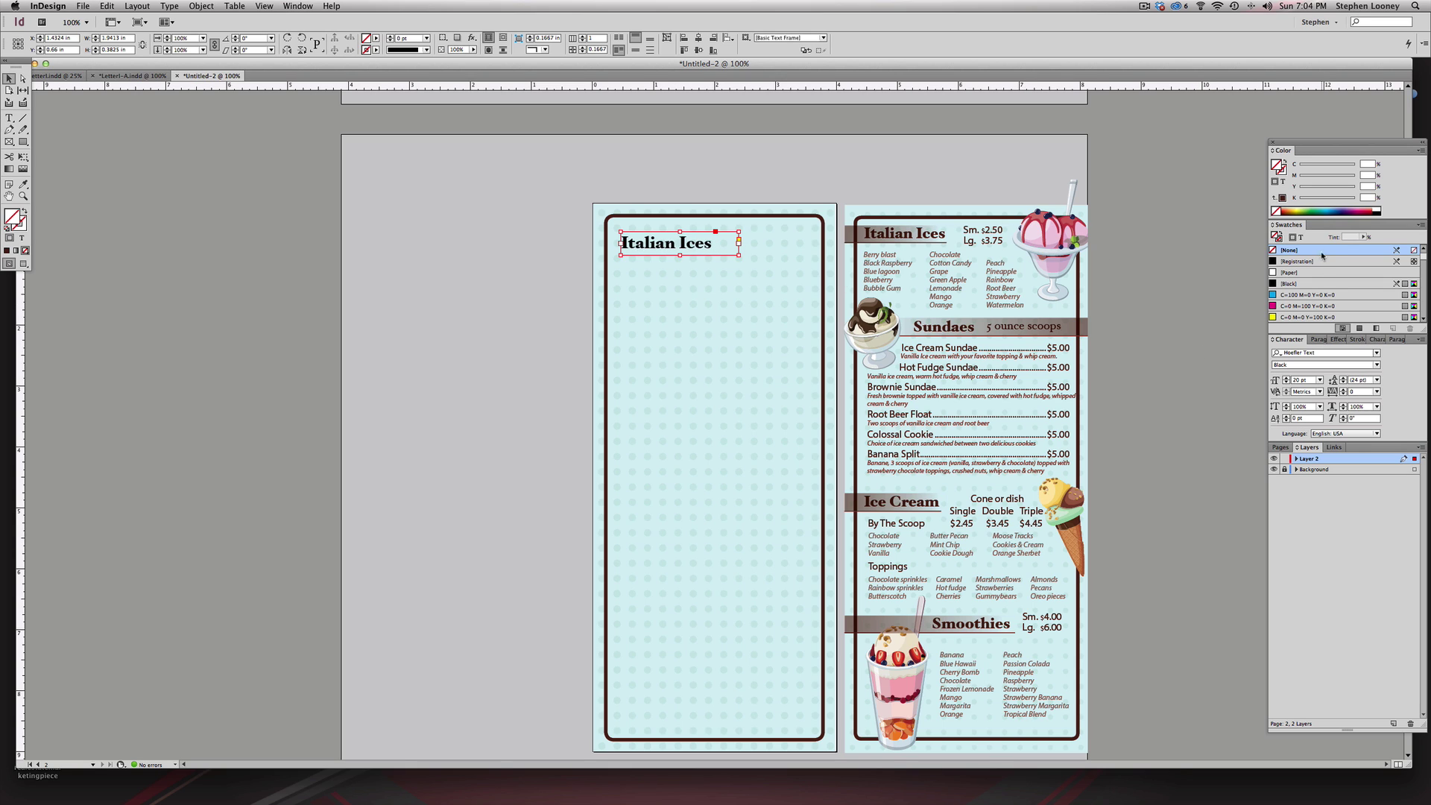
{"action": "scroll", "coordinate": [1312, 289], "scroll_direction": "down", "scroll_amount": 5}
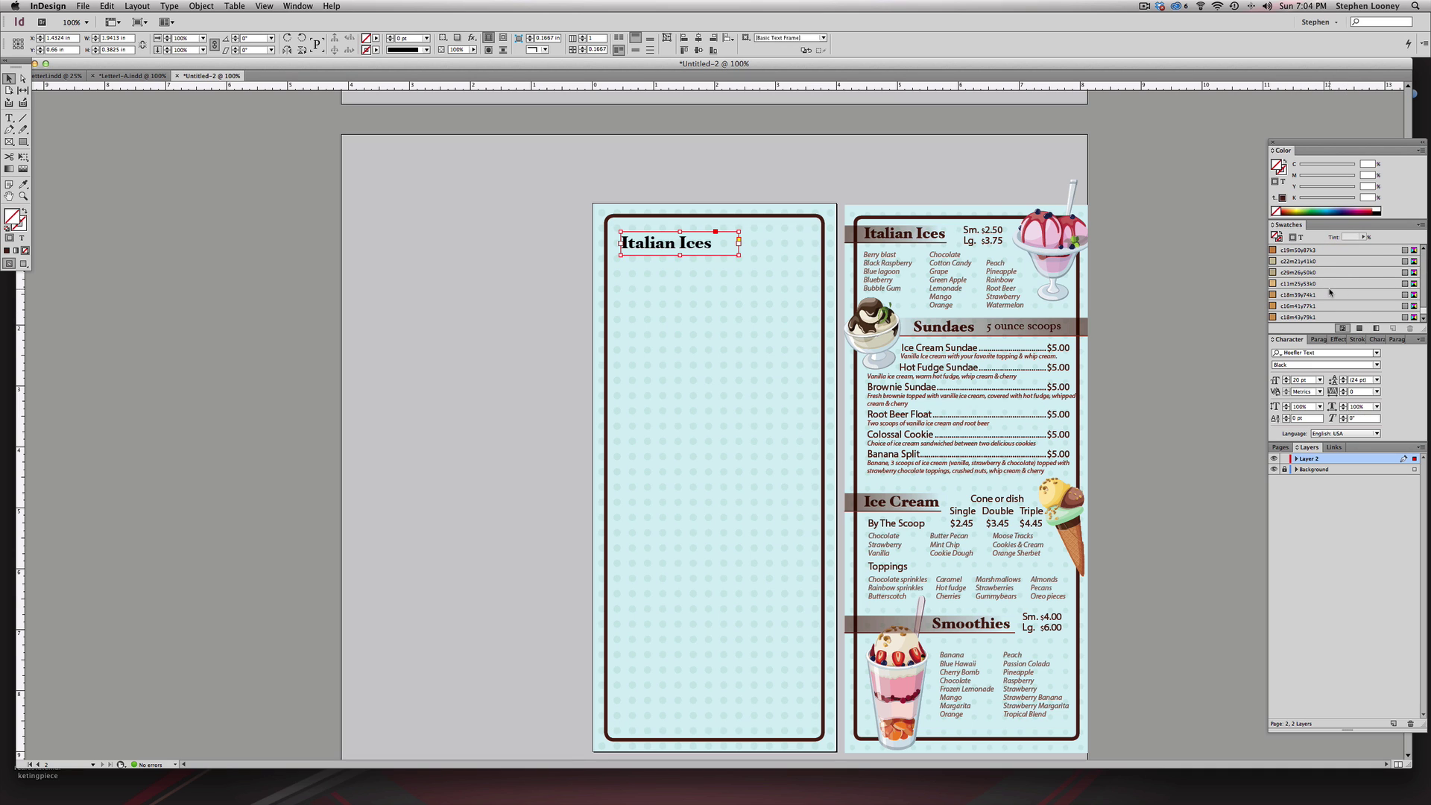
{"action": "scroll", "coordinate": [1329, 292], "scroll_direction": "down", "scroll_amount": 5}
- Colour the heading text dark brown and nudge the frame into place
{"action": "left_click", "coordinate": [1313, 305]}
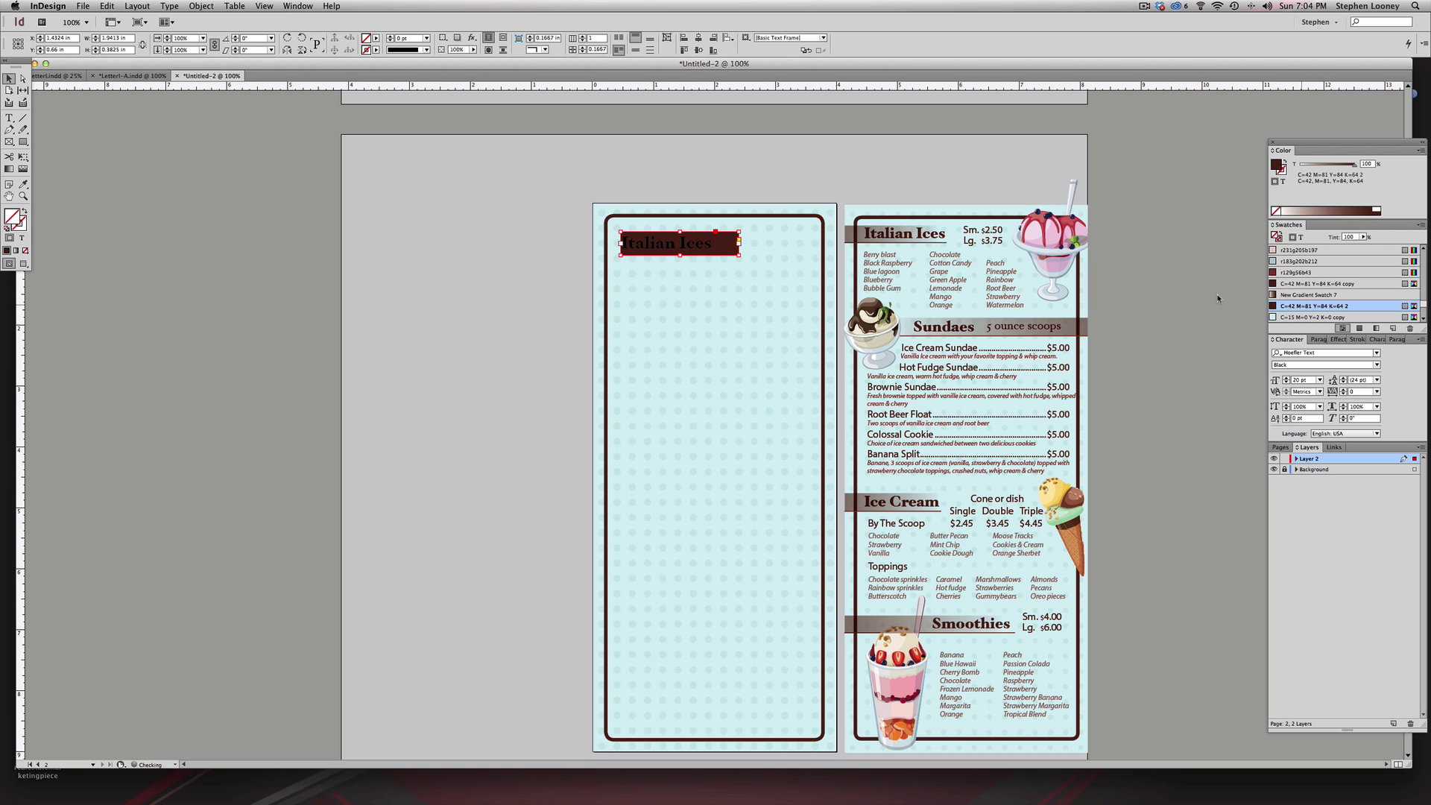
{"action": "double_click", "coordinate": [681, 242]}
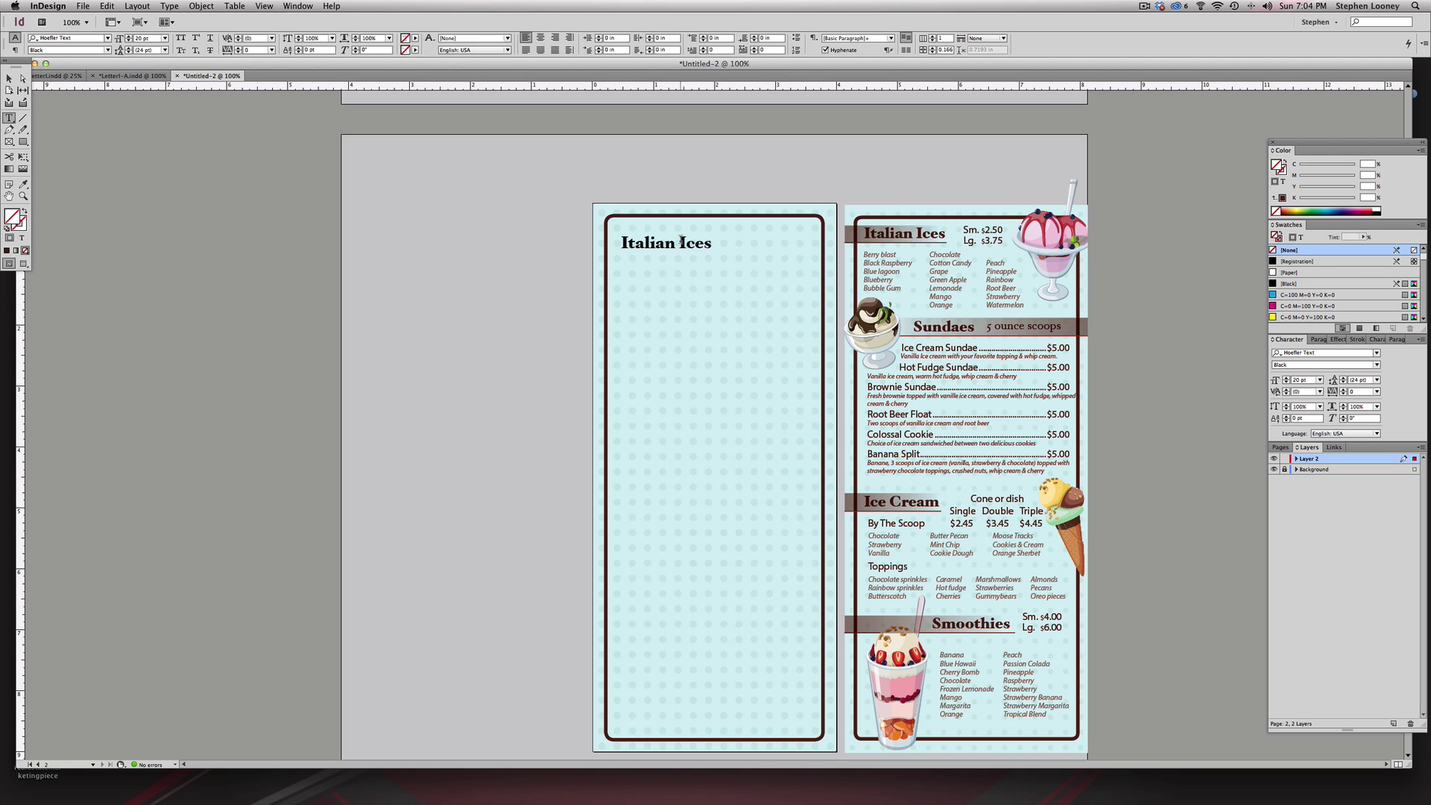
{"action": "triple_click", "coordinate": [708, 243]}
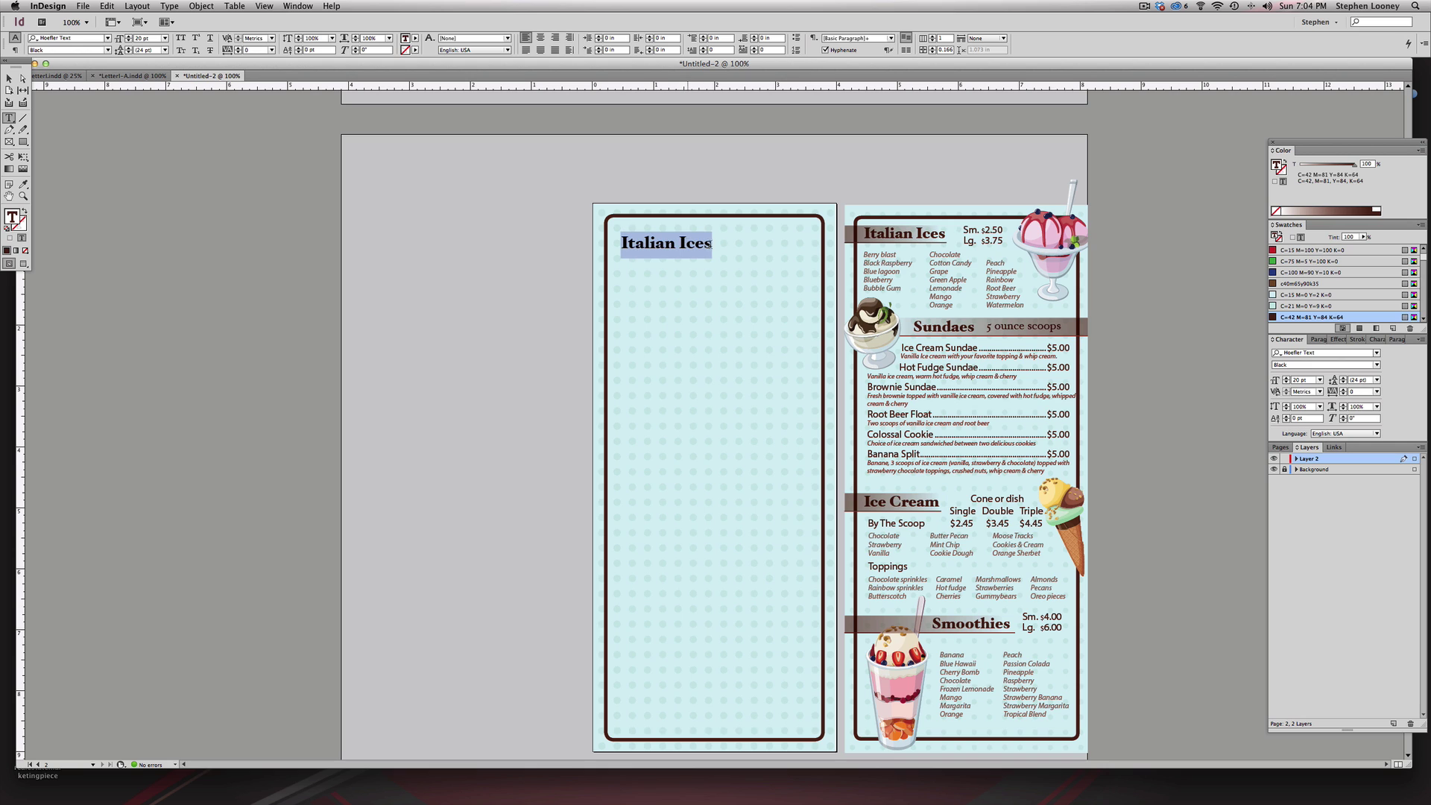
{"action": "left_click", "coordinate": [1293, 318]}
{"action": "left_click", "coordinate": [9, 78]}
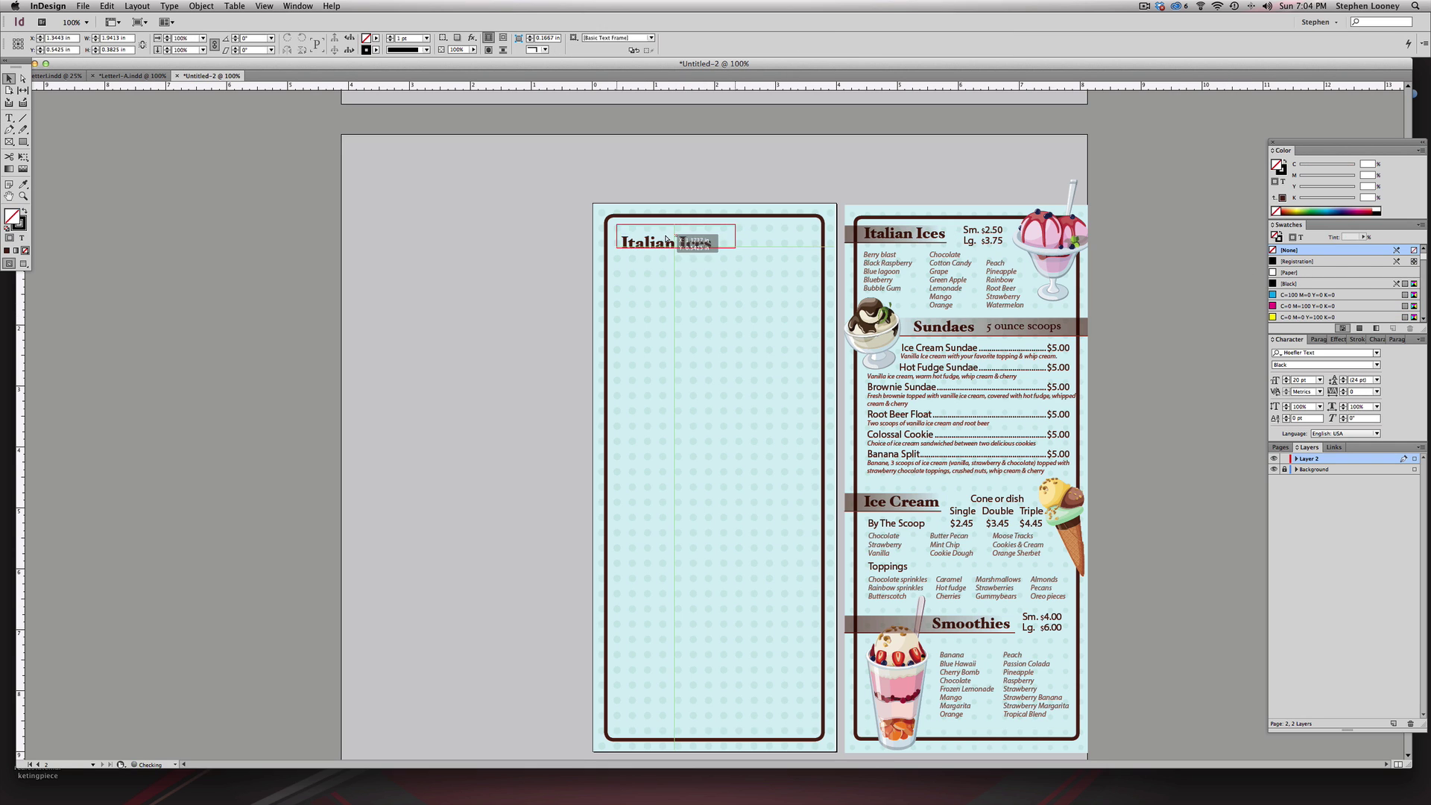
{"action": "left_click_drag", "start_coordinate": [644, 196], "coordinate": [636, 188]}
{"action": "scroll", "coordinate": [712, 268], "scroll_direction": "down", "scroll_amount": 1}
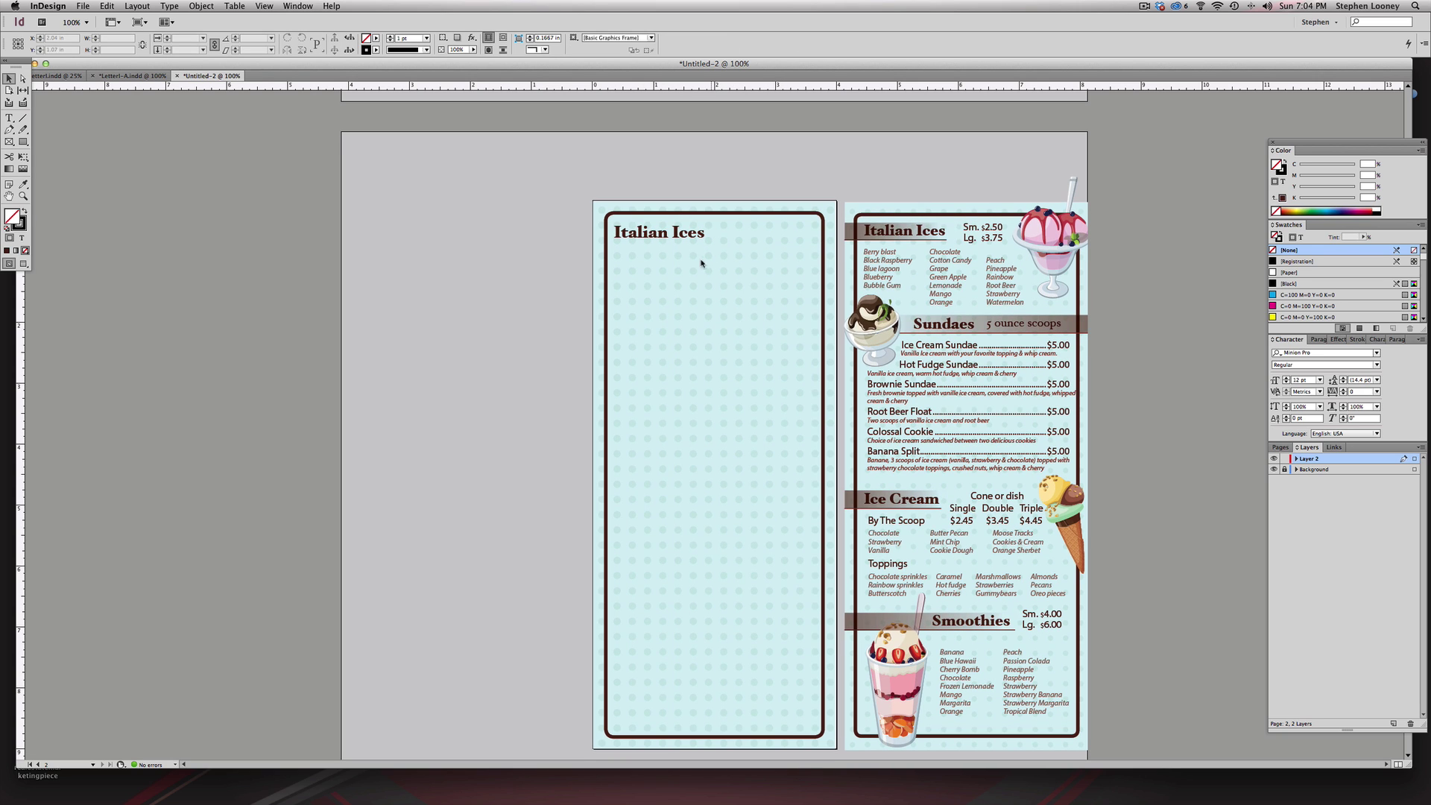
{"action": "left_click_drag", "start_coordinate": [455, 159], "coordinate": [1087, 549]}
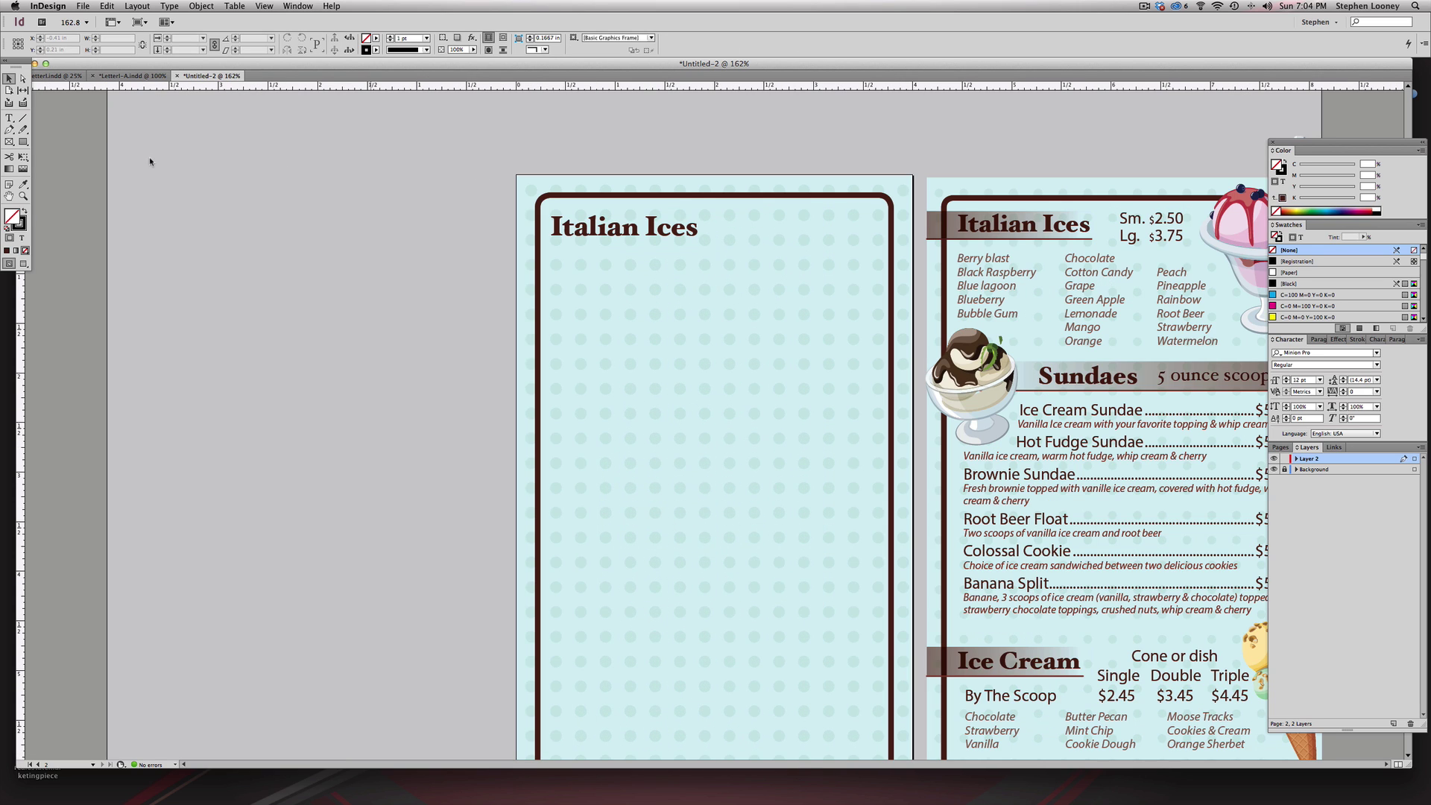
- Draw a horizontal rule under Italian Ices with the heading's dark brown as its stroke
{"action": "left_click", "coordinate": [23, 118]}
{"action": "left_click_drag", "start_coordinate": [518, 242], "coordinate": [702, 253]}
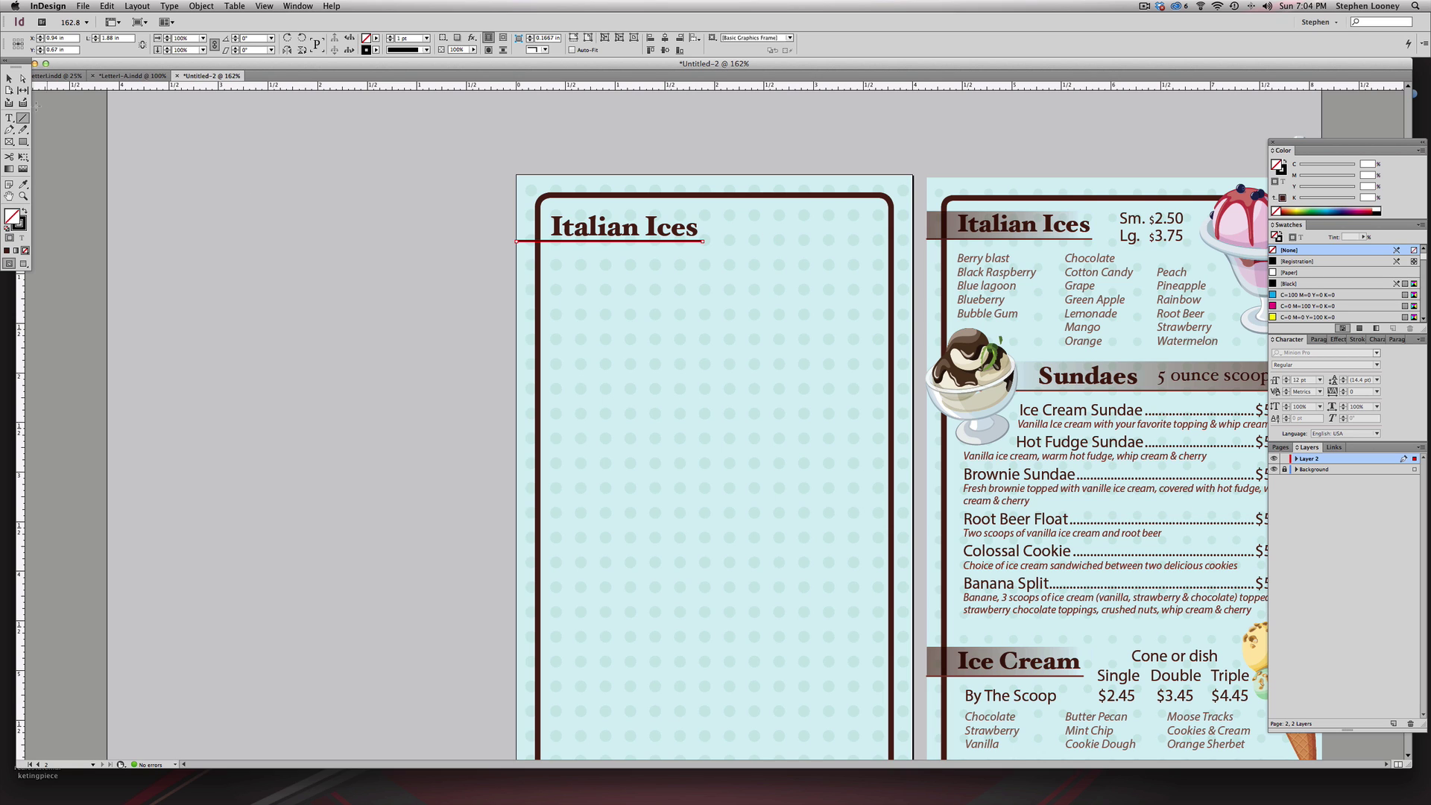
{"action": "left_click", "coordinate": [8, 90]}
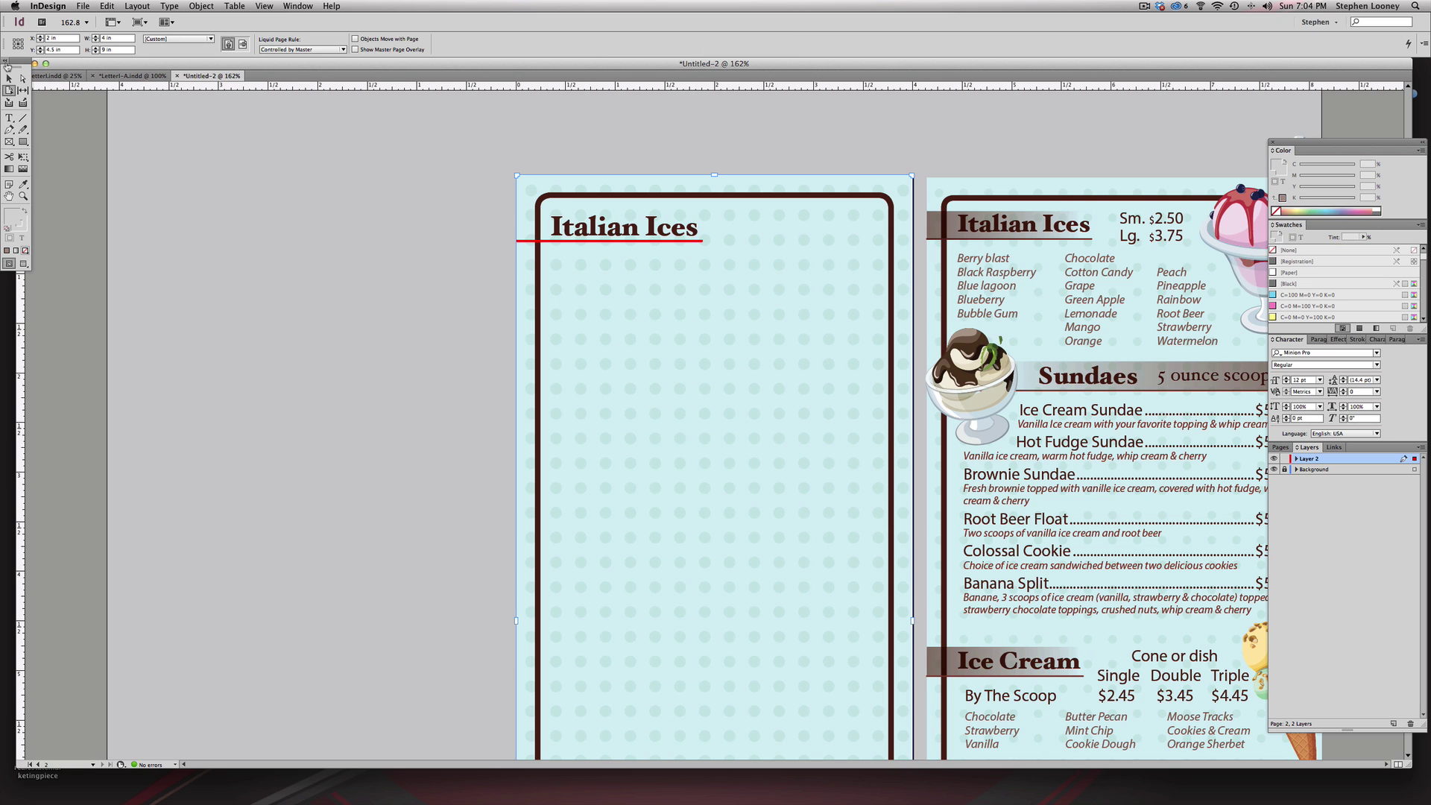
{"action": "left_click", "coordinate": [9, 77]}
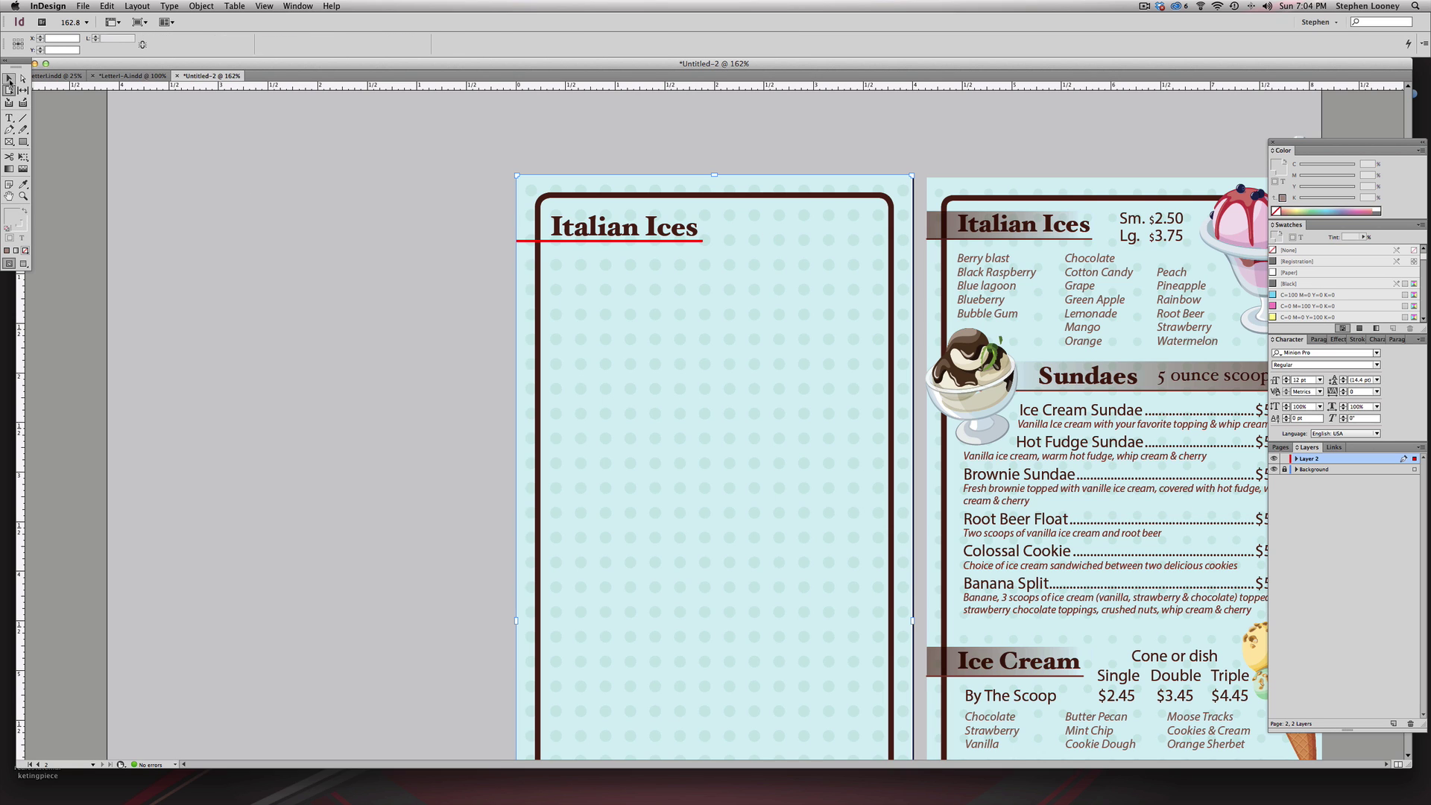
{"action": "left_click", "coordinate": [533, 241]}
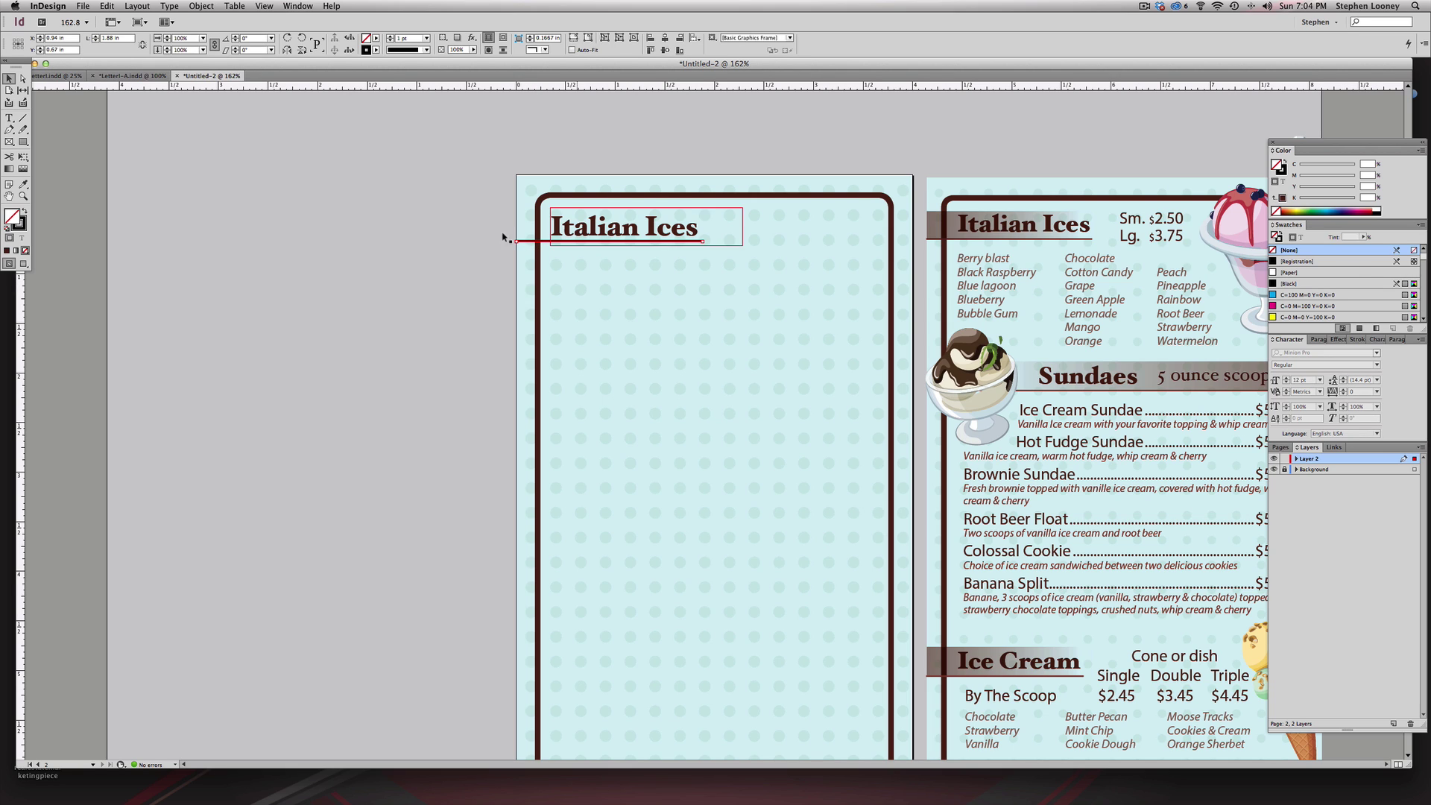
{"action": "left_click", "coordinate": [23, 184]}
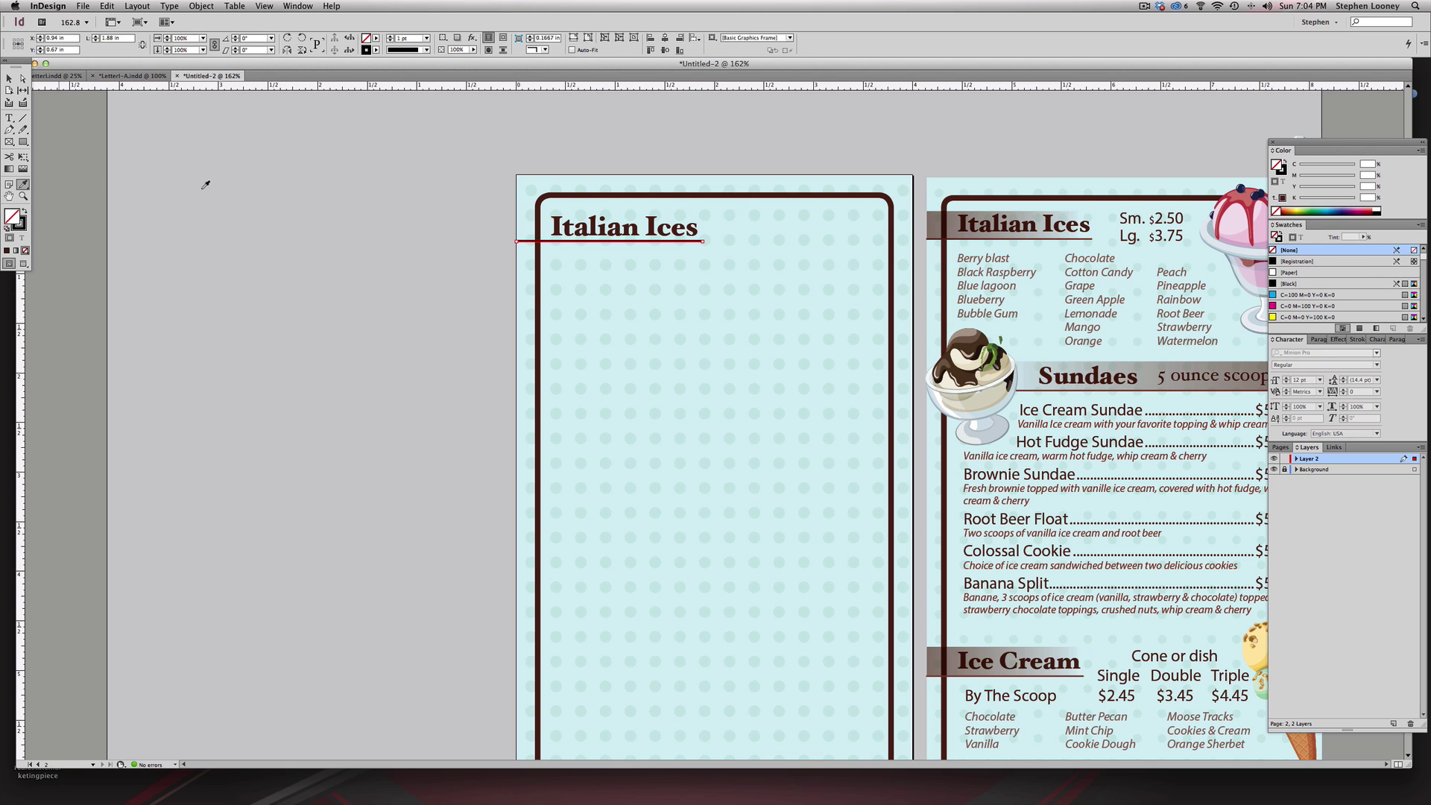
{"action": "left_click", "coordinate": [552, 218]}
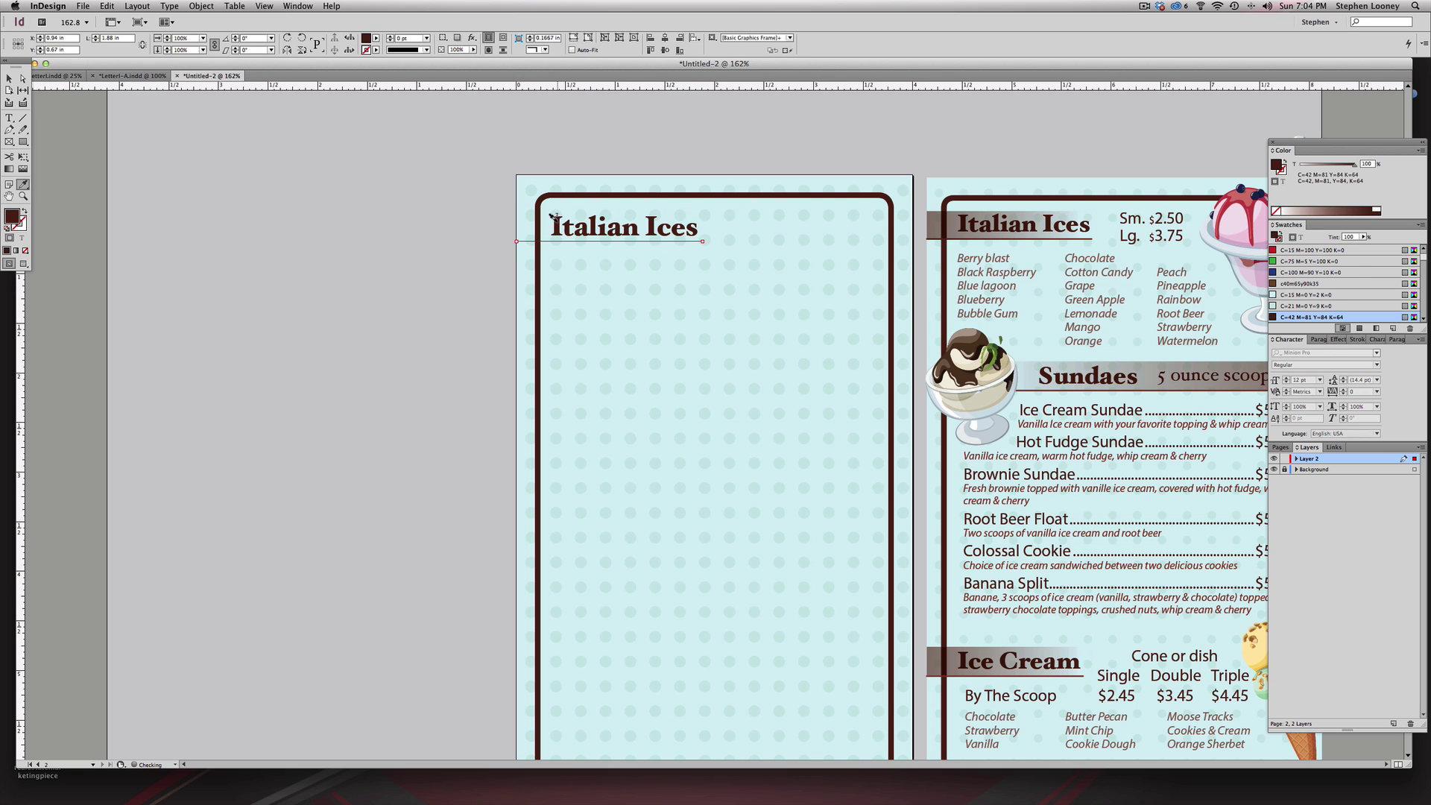
{"action": "left_click", "coordinate": [25, 213]}
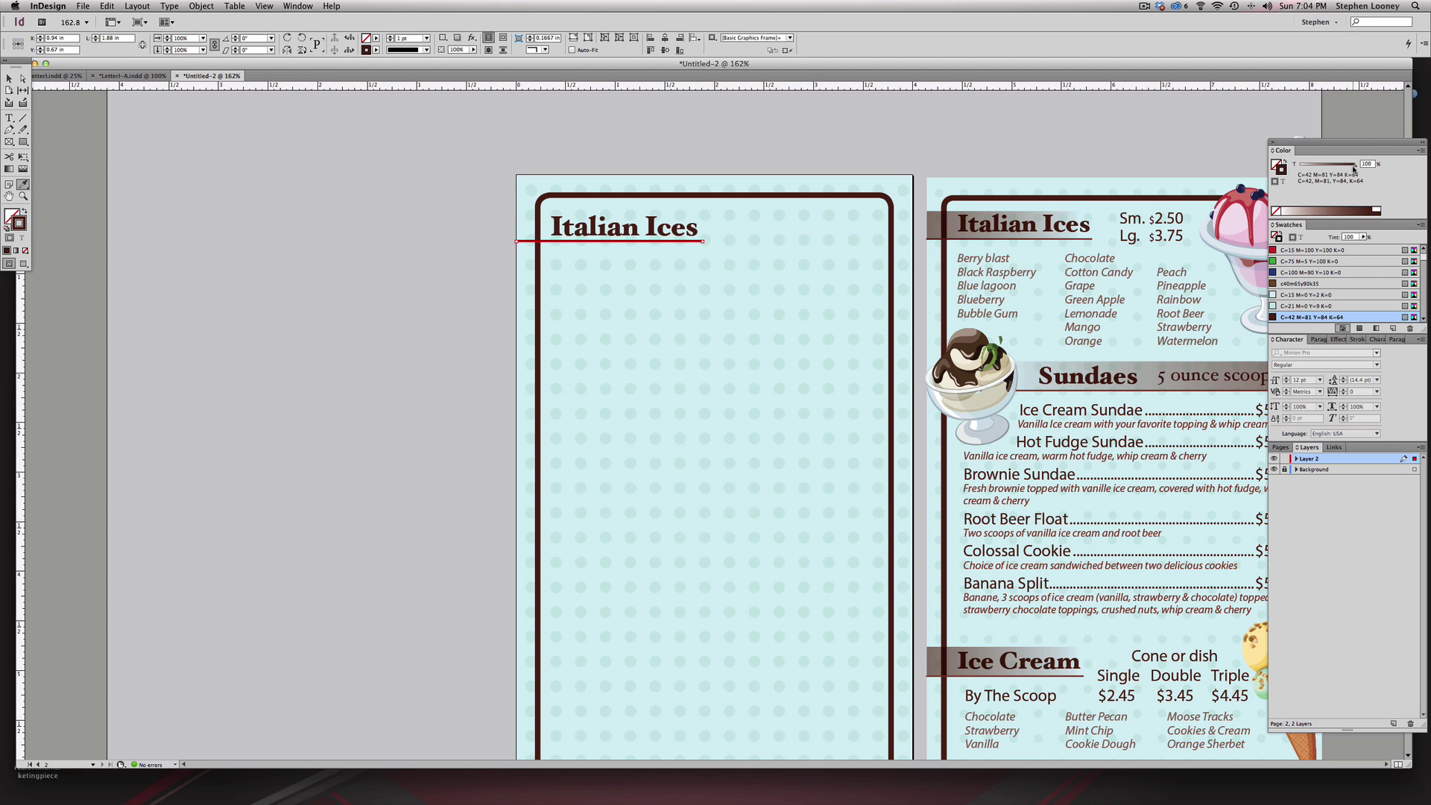
- Lighten the rule's stroke tint to about 54%
{"action": "left_click_drag", "start_coordinate": [1353, 169], "coordinate": [1339, 168]}
{"action": "key", "text": "super+z"}
{"action": "left_click", "coordinate": [9, 78]}
{"action": "left_click", "coordinate": [283, 140]}
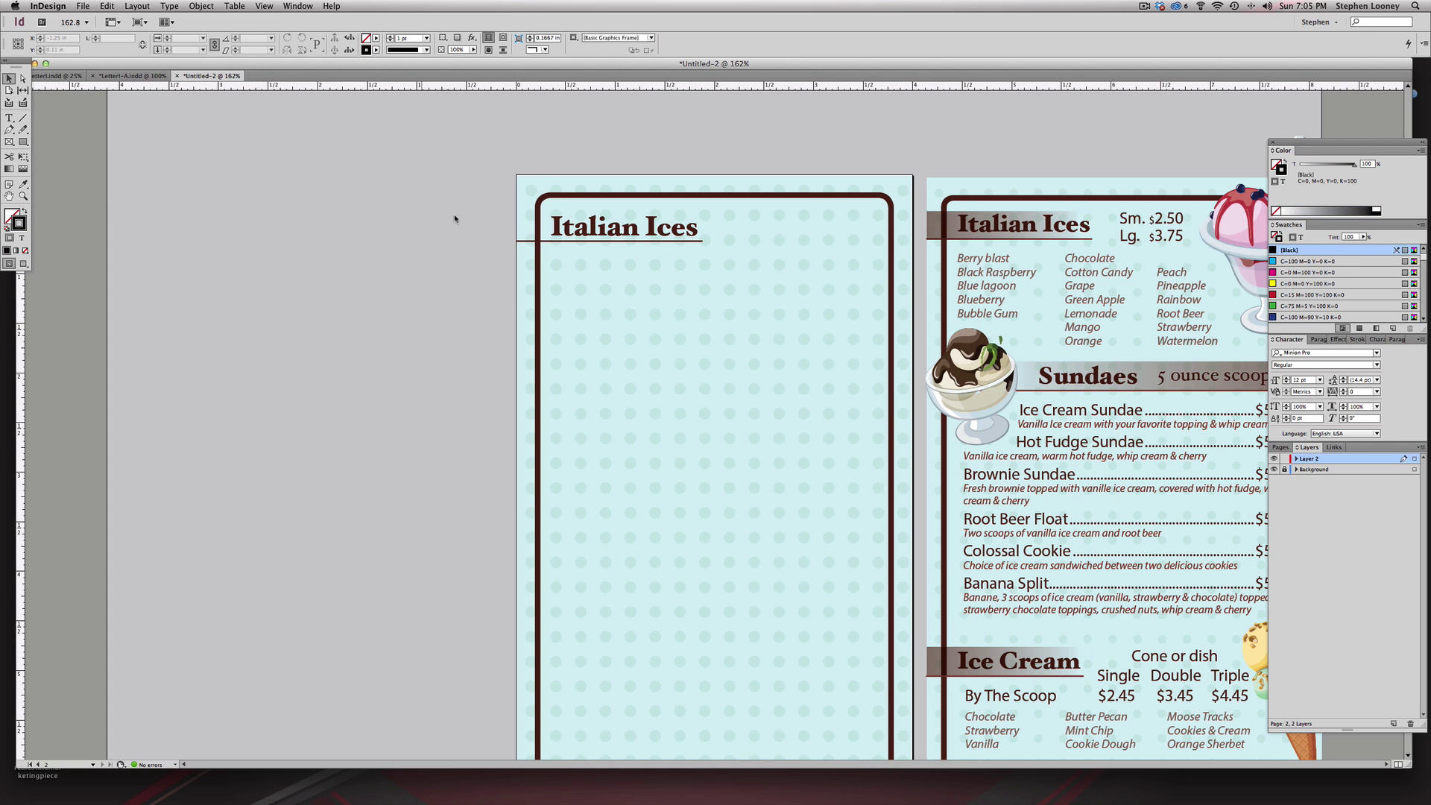
{"action": "left_click", "coordinate": [520, 241]}
{"action": "left_click_drag", "start_coordinate": [1345, 161], "coordinate": [1329, 161]}
{"action": "left_click", "coordinate": [788, 156]}
{"action": "scroll", "coordinate": [872, 392], "scroll_direction": "up", "scroll_amount": 1}
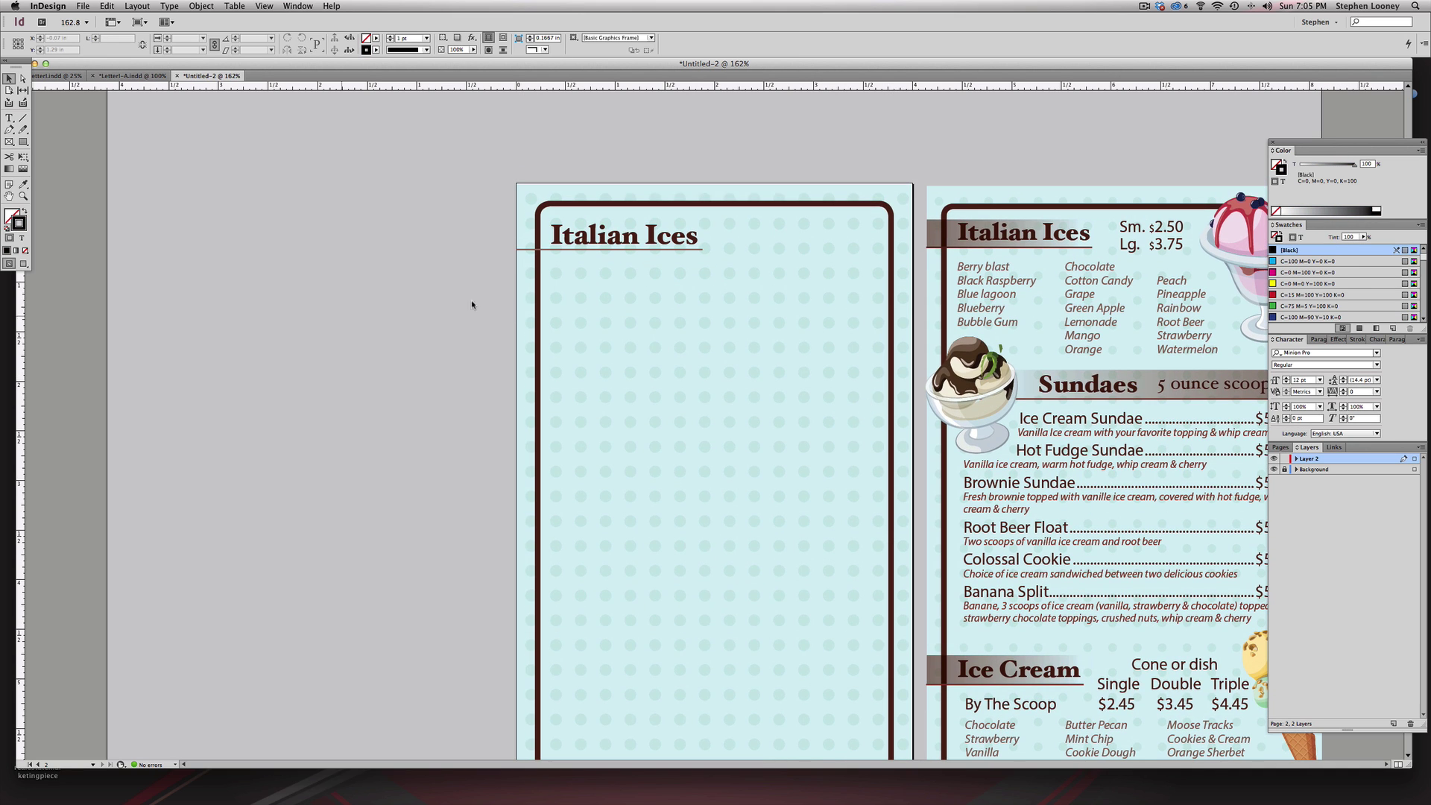
- Zoom out and enlarge the document window to show the whole menu spread
{"action": "scroll", "coordinate": [805, 370], "scroll_direction": "up", "scroll_amount": 3}
{"action": "scroll", "coordinate": [872, 367], "scroll_direction": "down", "scroll_amount": 4}
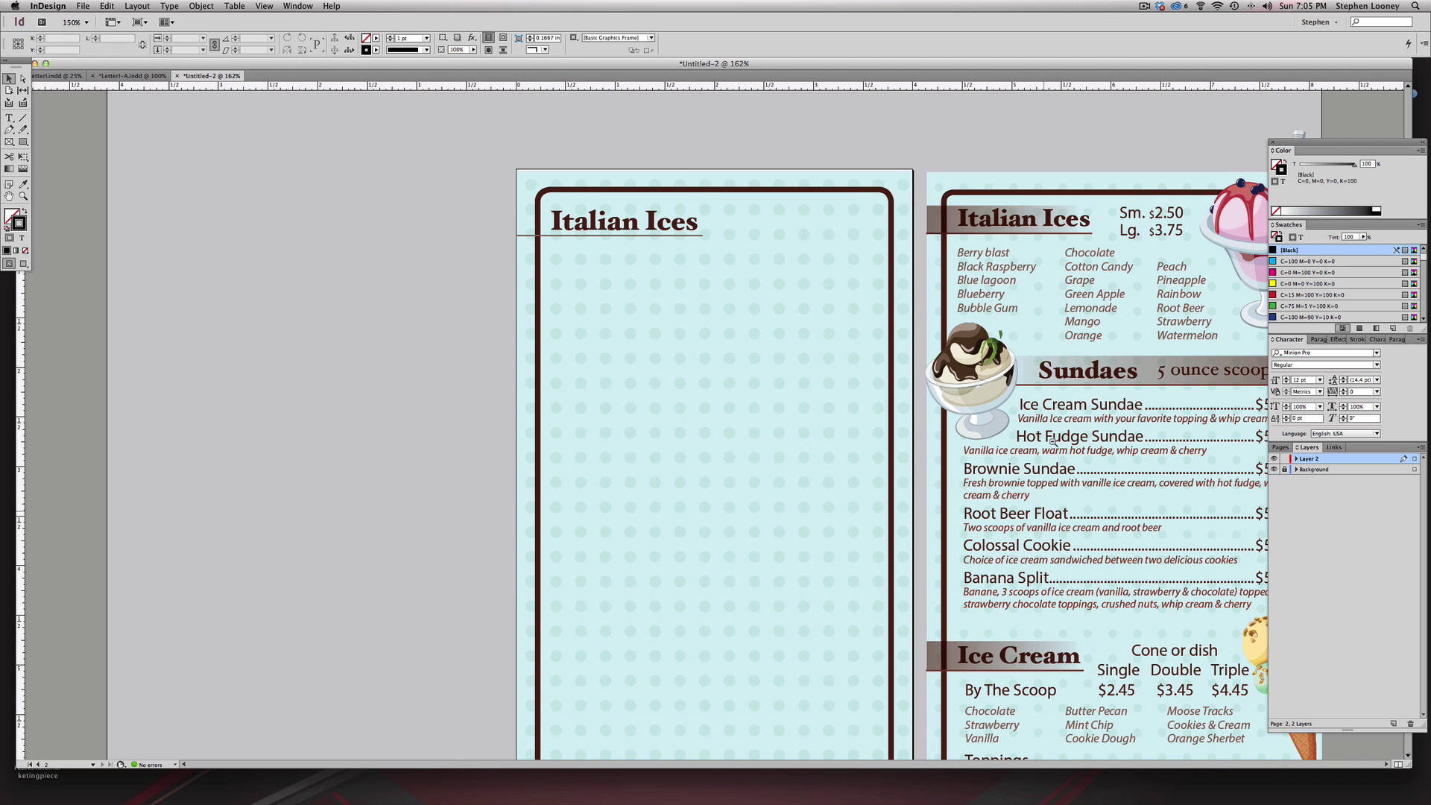
{"action": "key", "text": "super+minus"}
{"action": "scroll", "coordinate": [1015, 321], "scroll_direction": "up", "scroll_amount": 3}
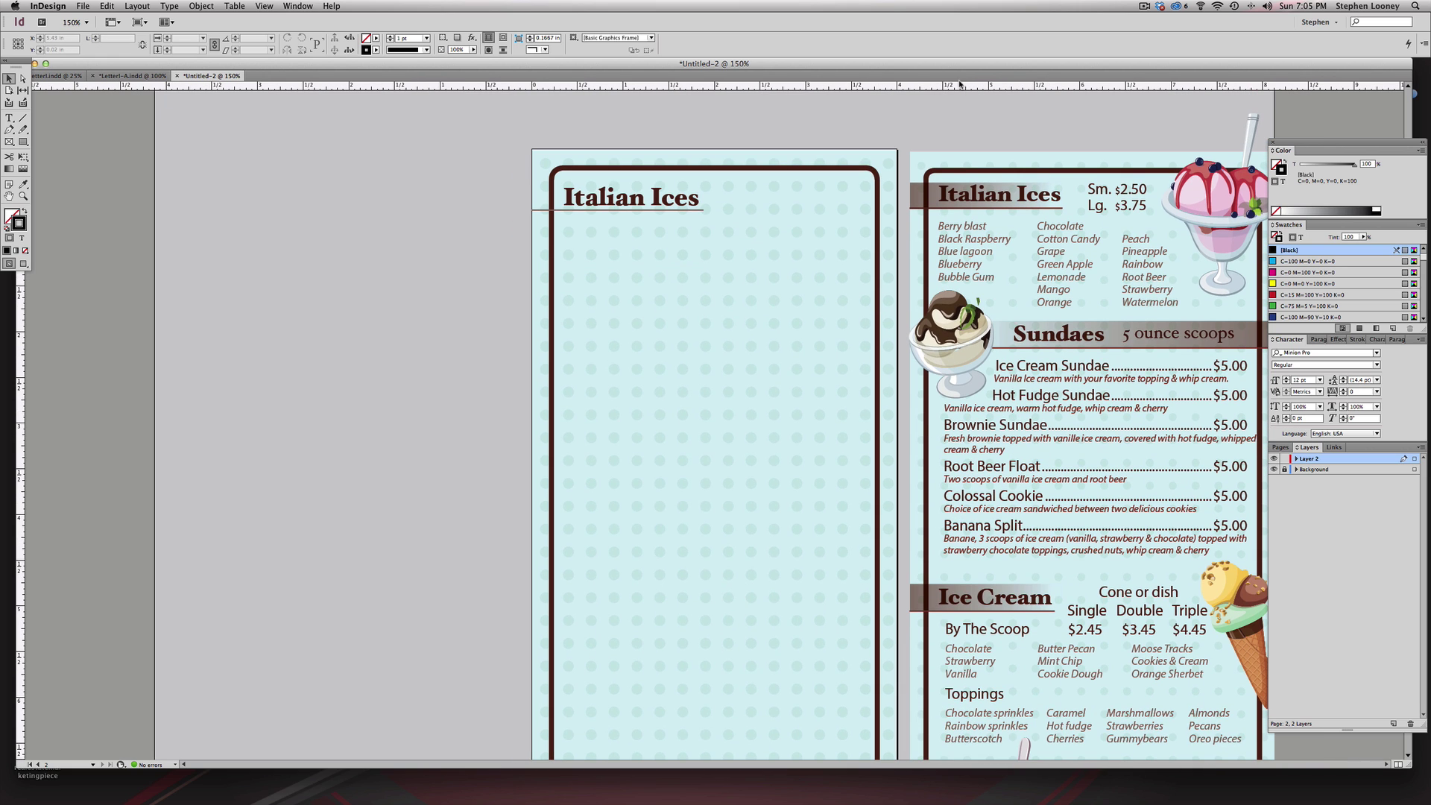
{"action": "left_click_drag", "start_coordinate": [959, 67], "coordinate": [897, 62]}
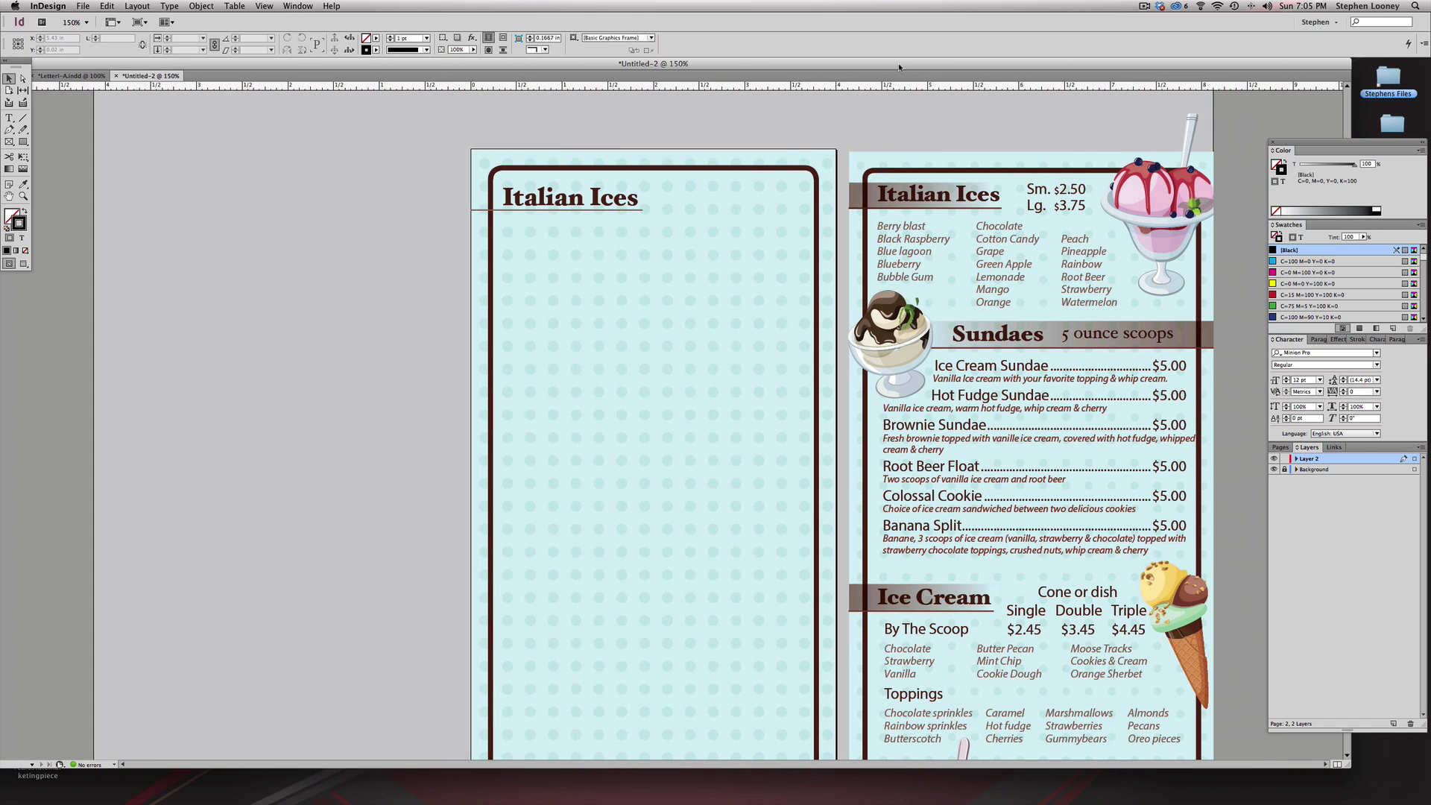
{"action": "left_click_drag", "start_coordinate": [1347, 768], "coordinate": [1427, 778]}
{"action": "scroll", "coordinate": [1122, 327], "scroll_direction": "down", "scroll_amount": 1}
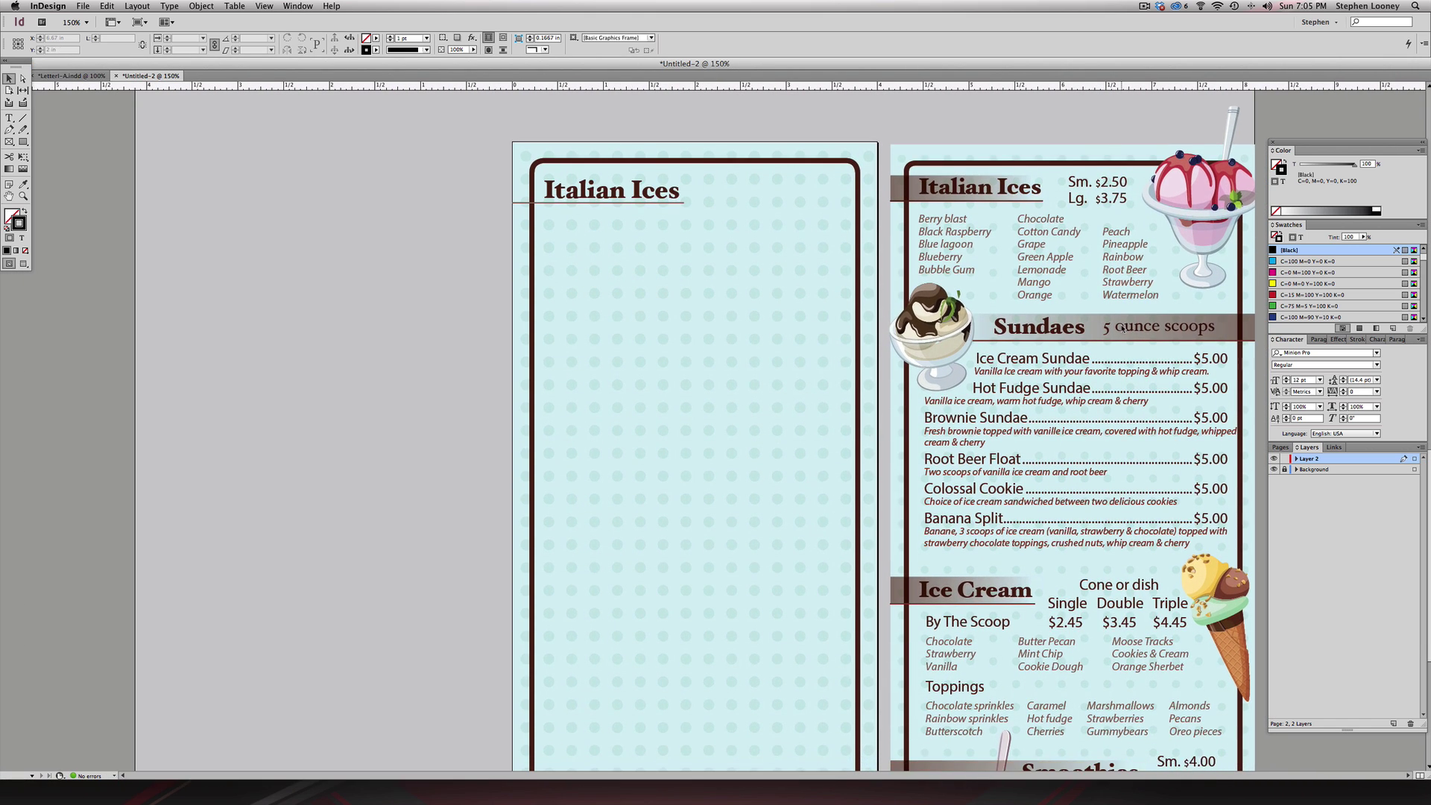
{"action": "key", "text": "super+minus"}
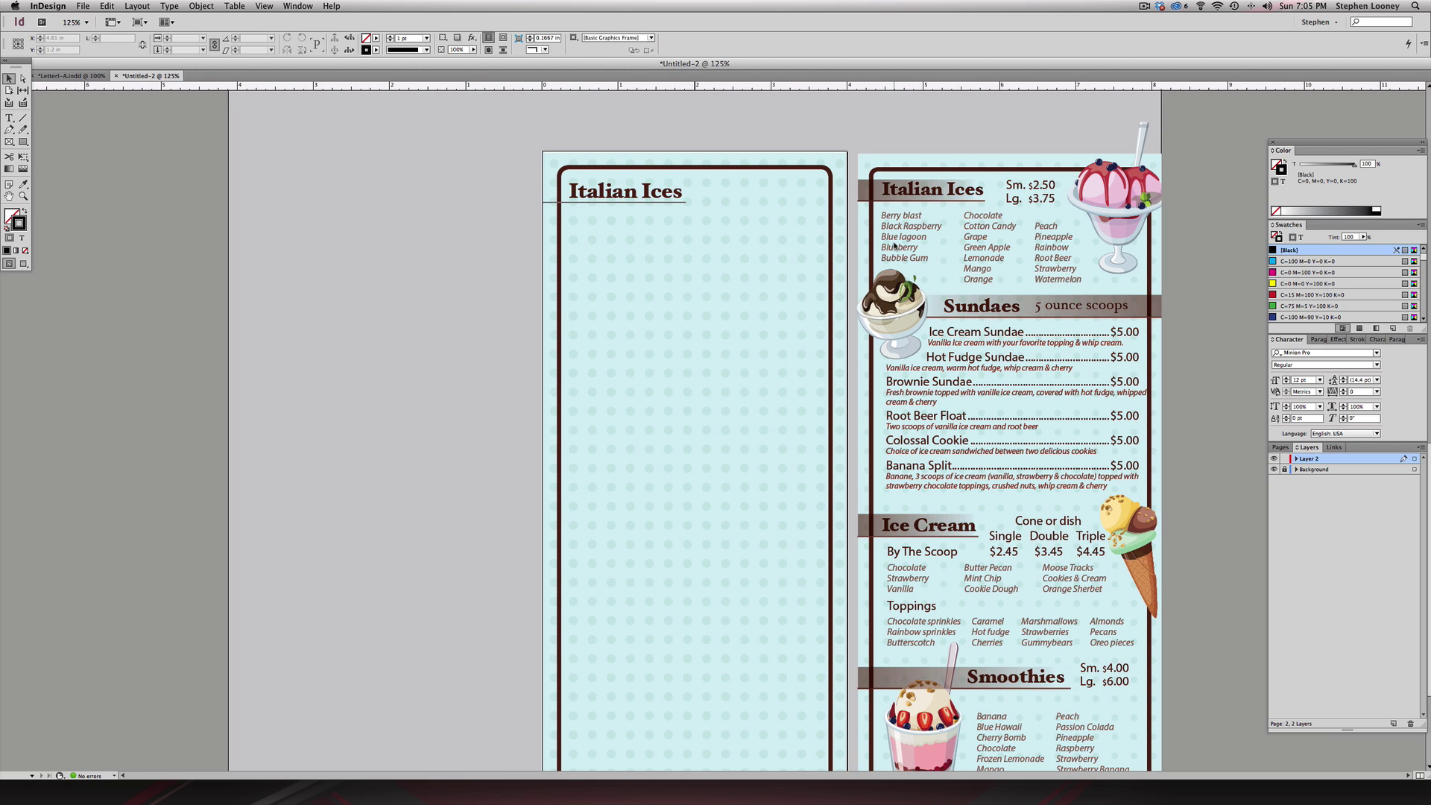
{"action": "scroll", "coordinate": [665, 231], "scroll_direction": "down", "scroll_amount": 1}
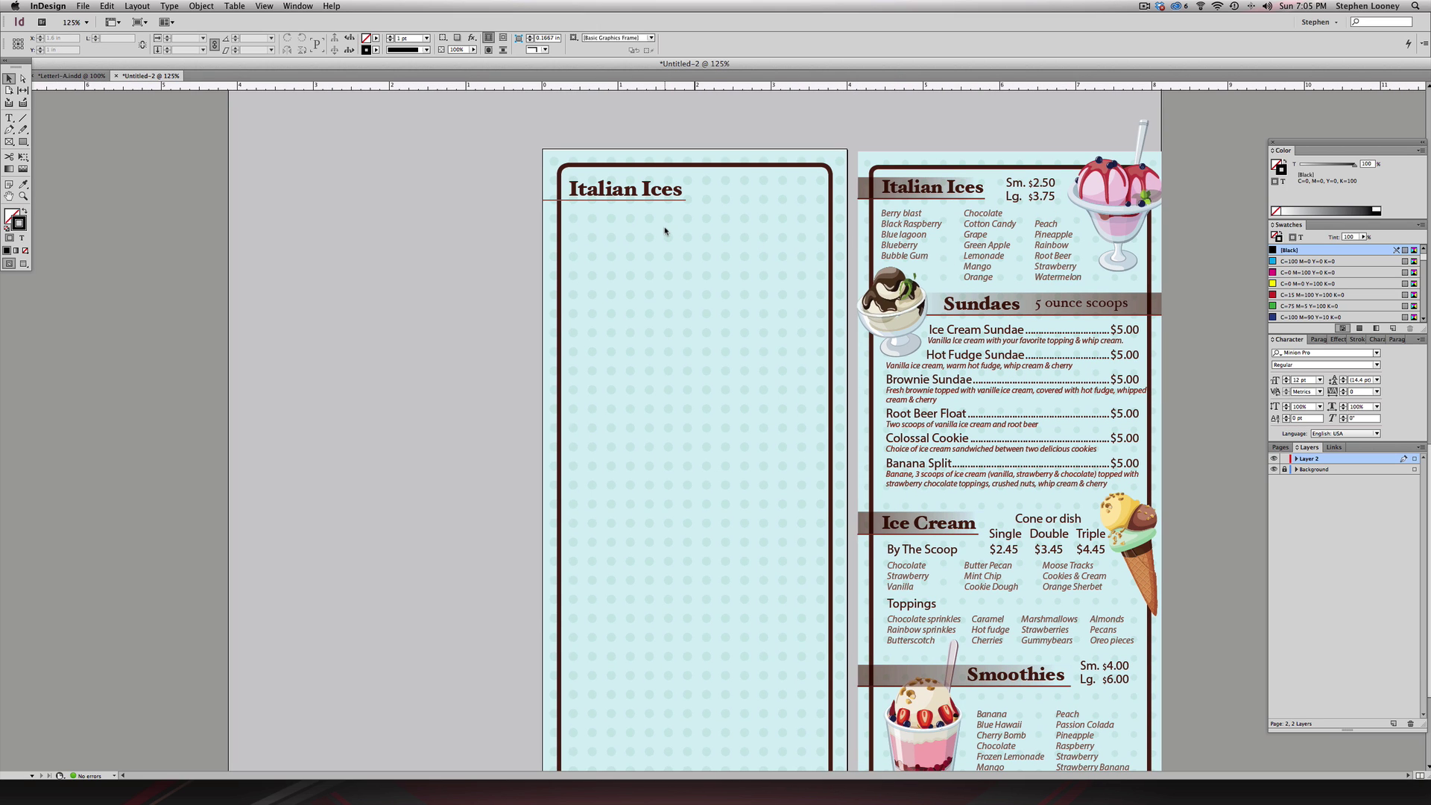
- Type 'Berry blast' in a new frame under the heading, set in Myriad Pro Italic
{"action": "left_click", "coordinate": [9, 118]}
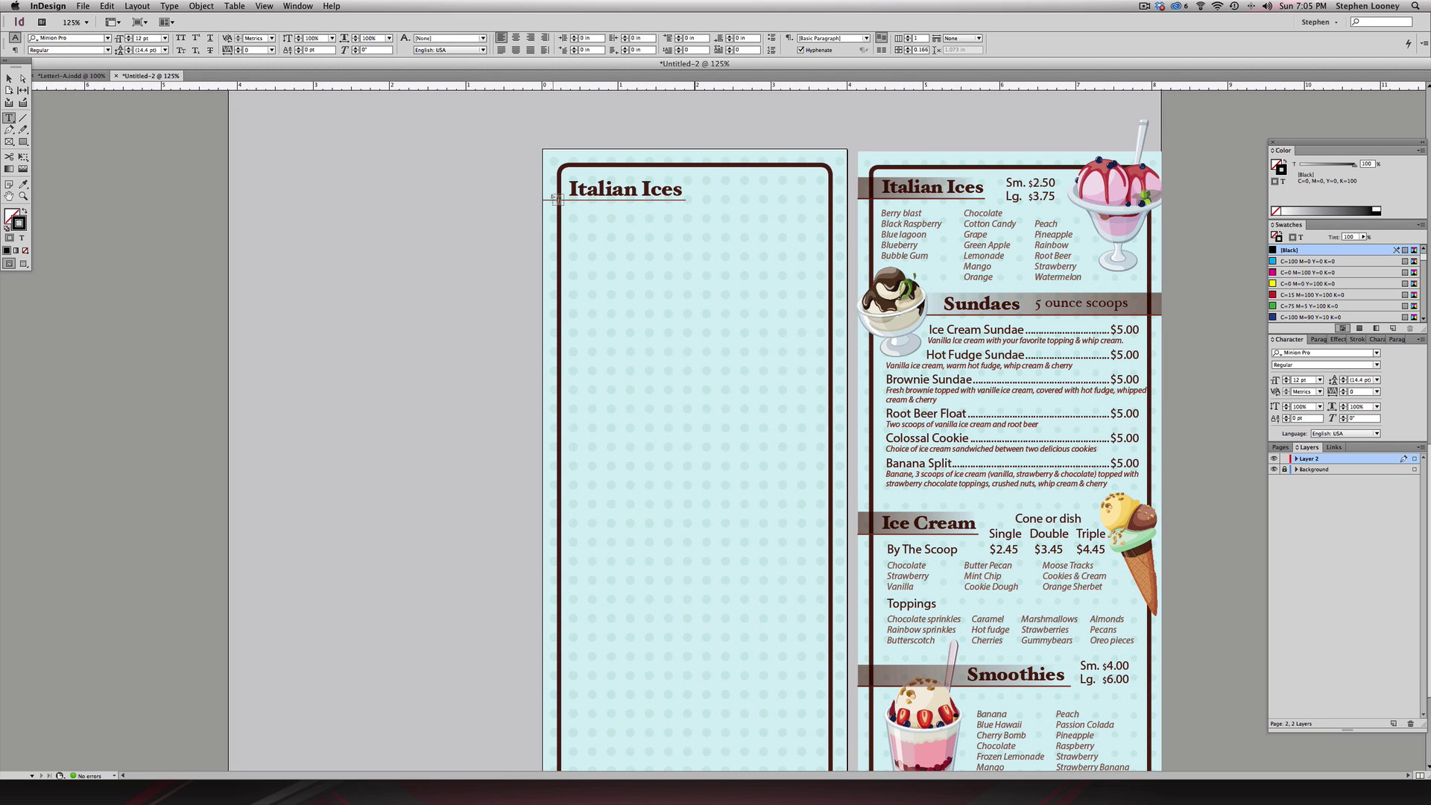
{"action": "left_click_drag", "start_coordinate": [564, 203], "coordinate": [818, 320]}
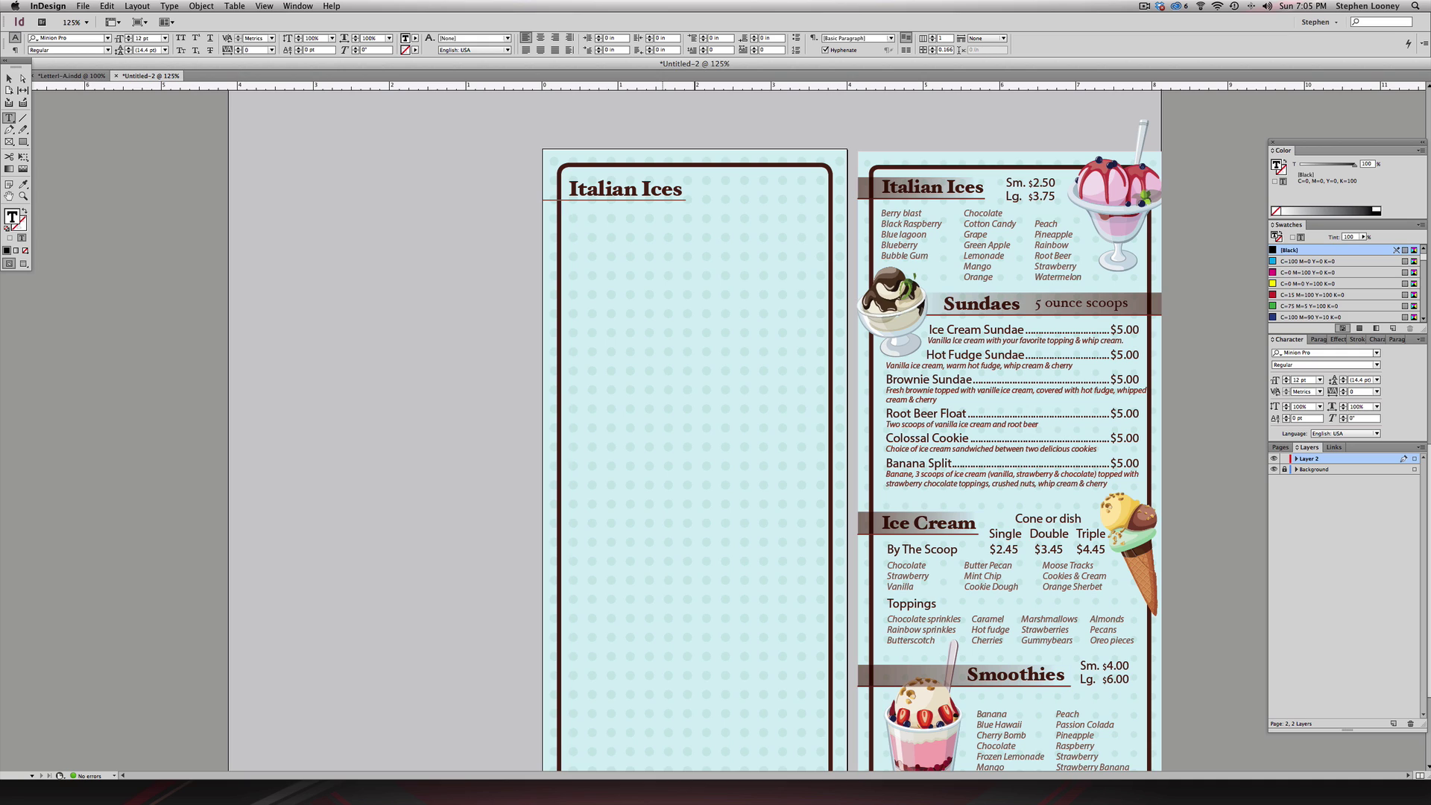
{"action": "type", "text": "Berry blast"}
{"action": "key", "text": "super+a"}
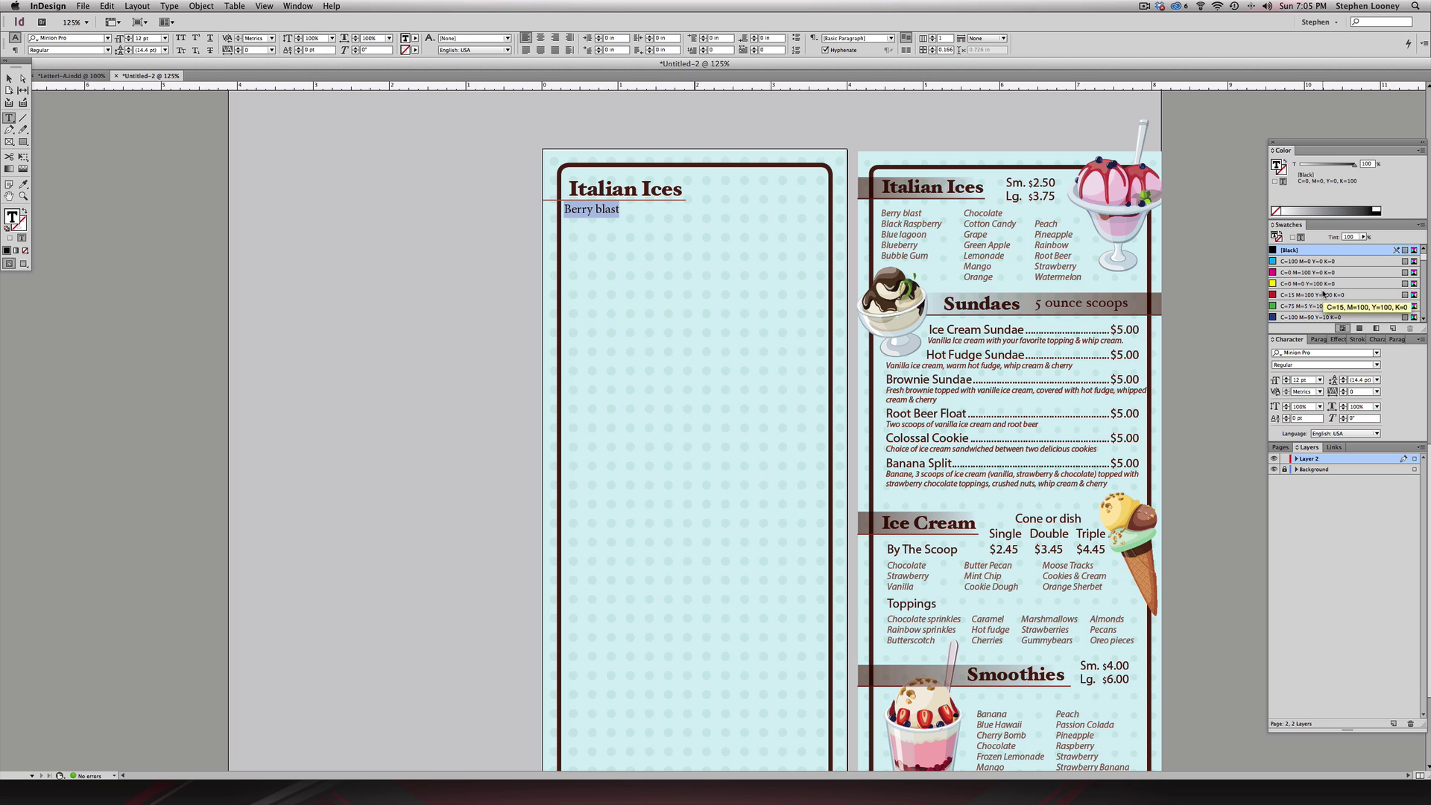
{"action": "left_click", "coordinate": [1311, 353]}
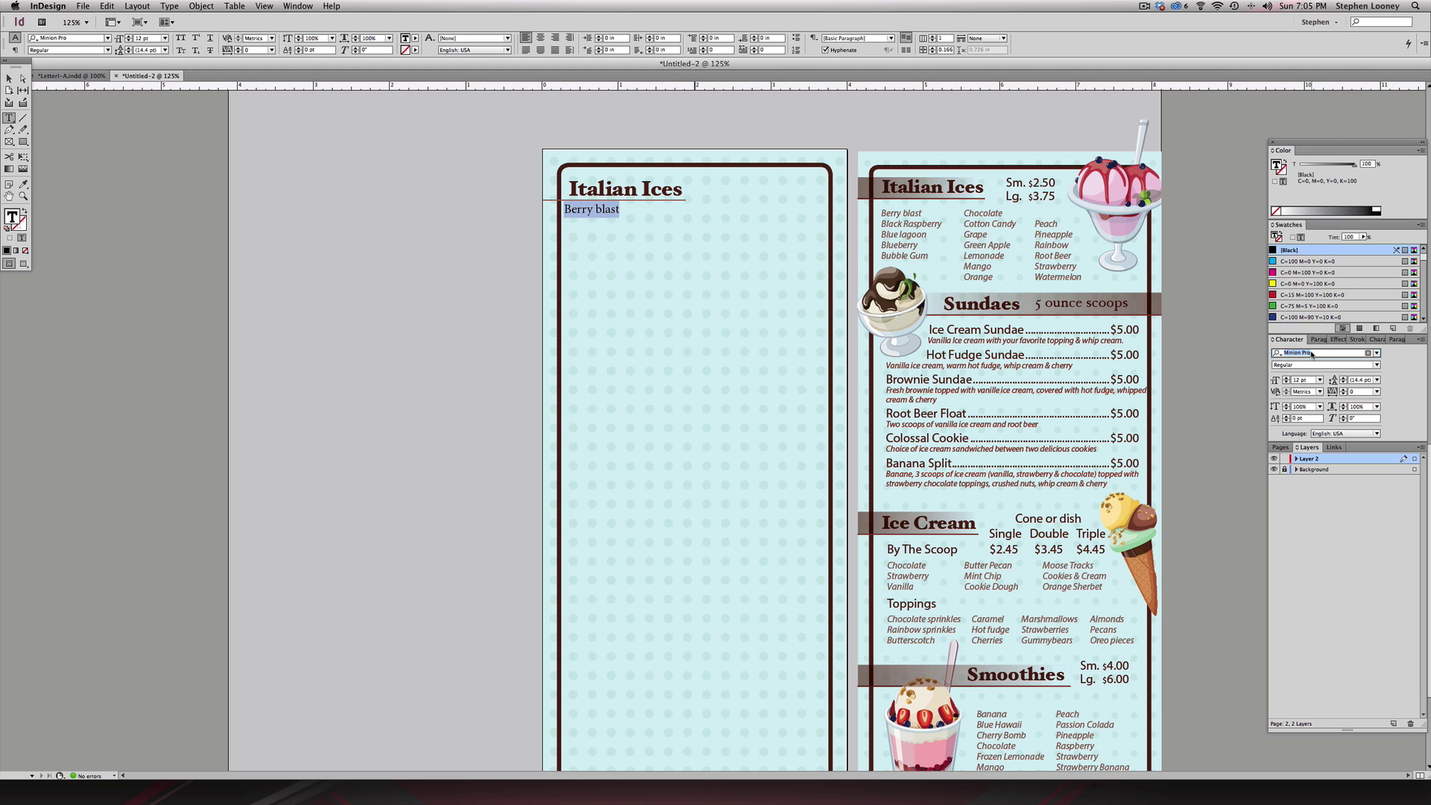
{"action": "type", "text": "myriad"}
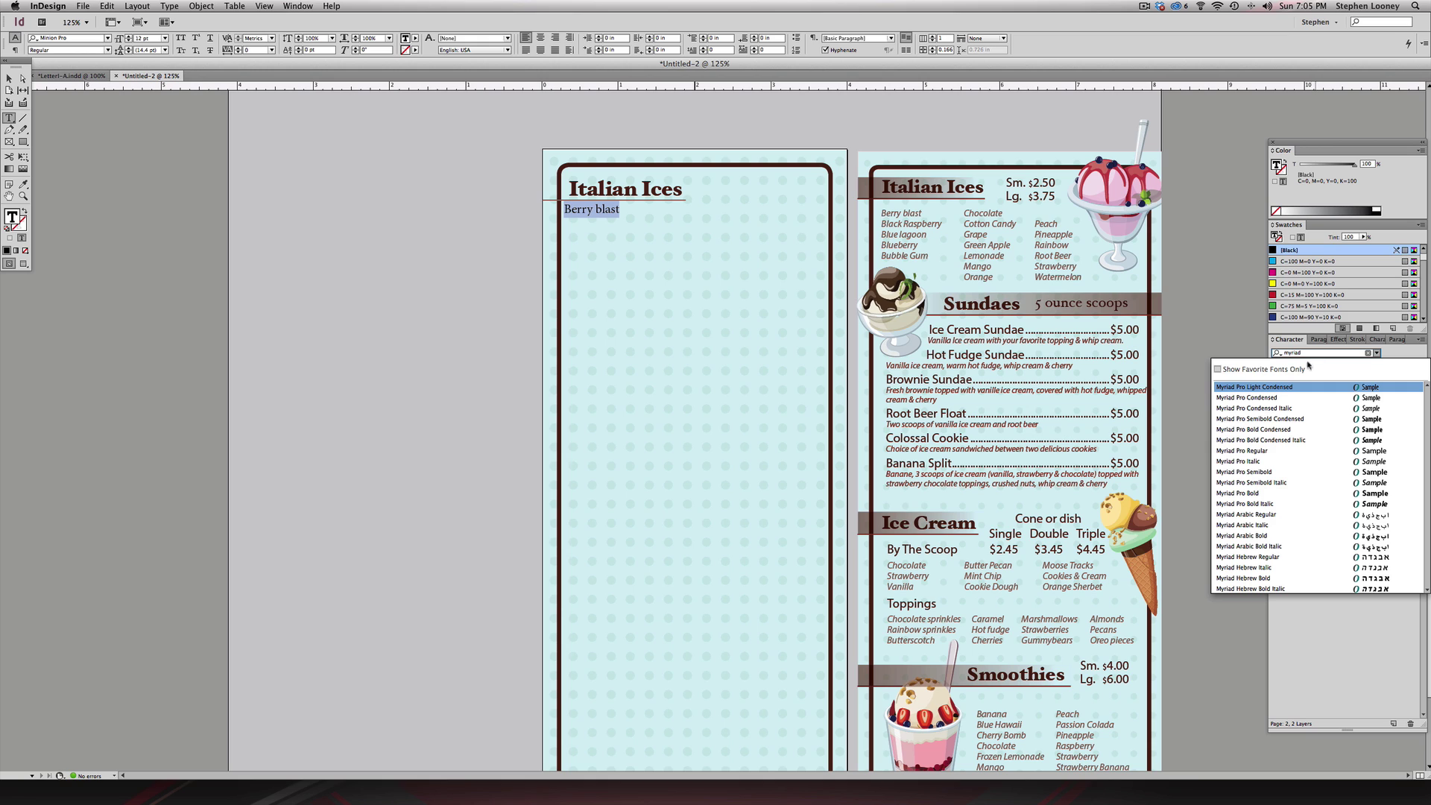
{"action": "left_click", "coordinate": [1266, 461]}
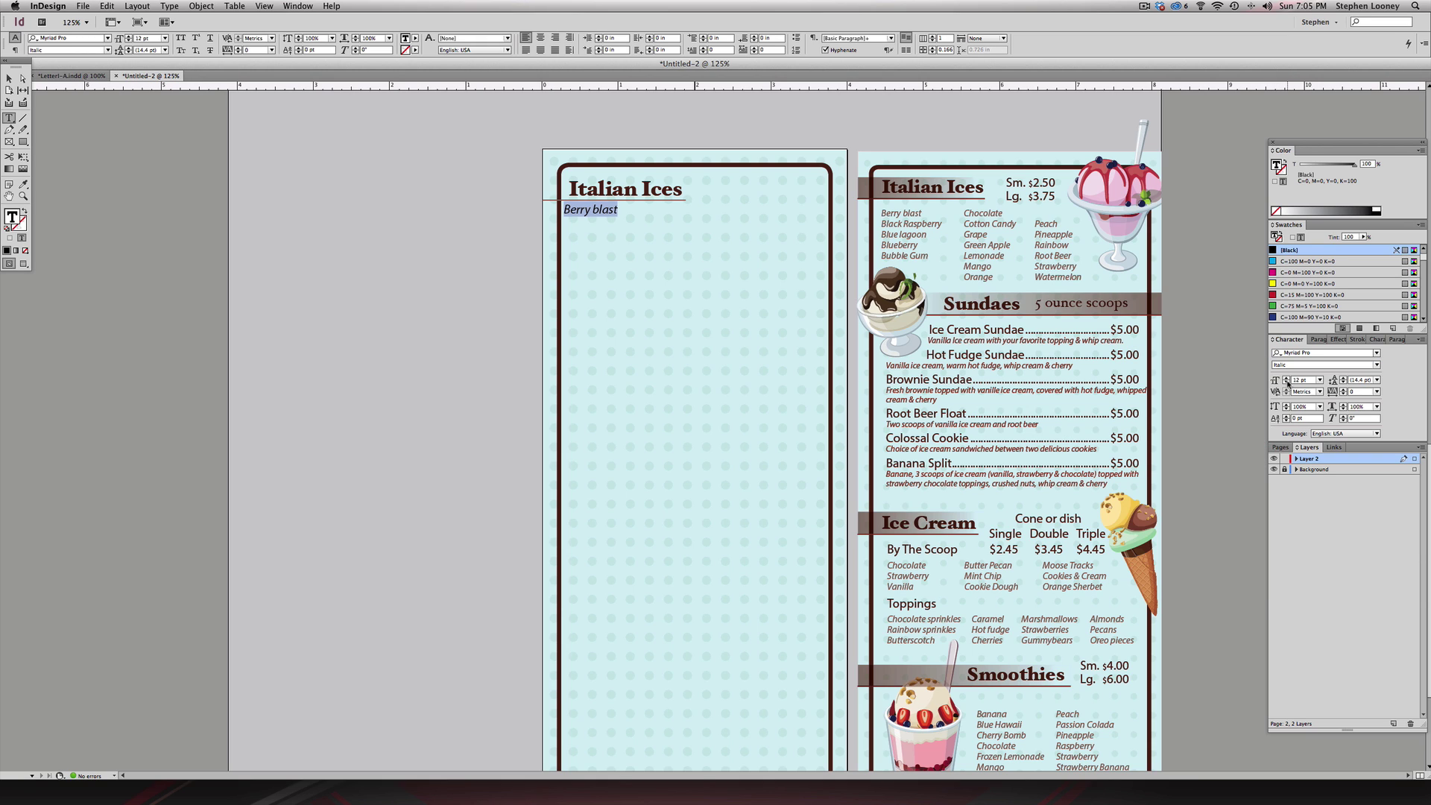
- Reduce the Berry blast text to 10 pt and colour it brown
{"action": "left_click", "coordinate": [1285, 383]}
{"action": "left_click", "coordinate": [1286, 383]}
{"action": "scroll", "coordinate": [1316, 304], "scroll_direction": "down", "scroll_amount": 5}
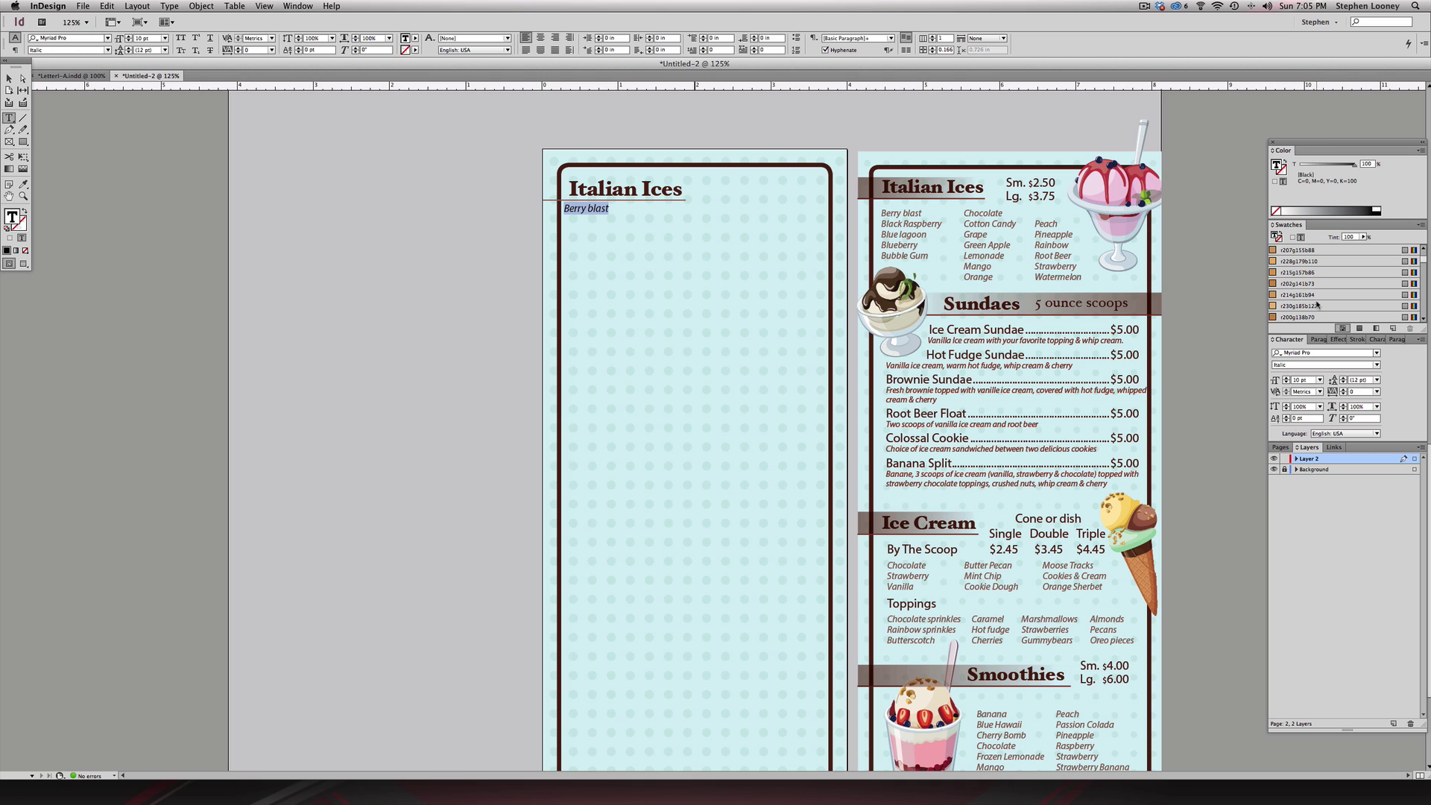
{"action": "scroll", "coordinate": [1316, 305], "scroll_direction": "up", "scroll_amount": 4}
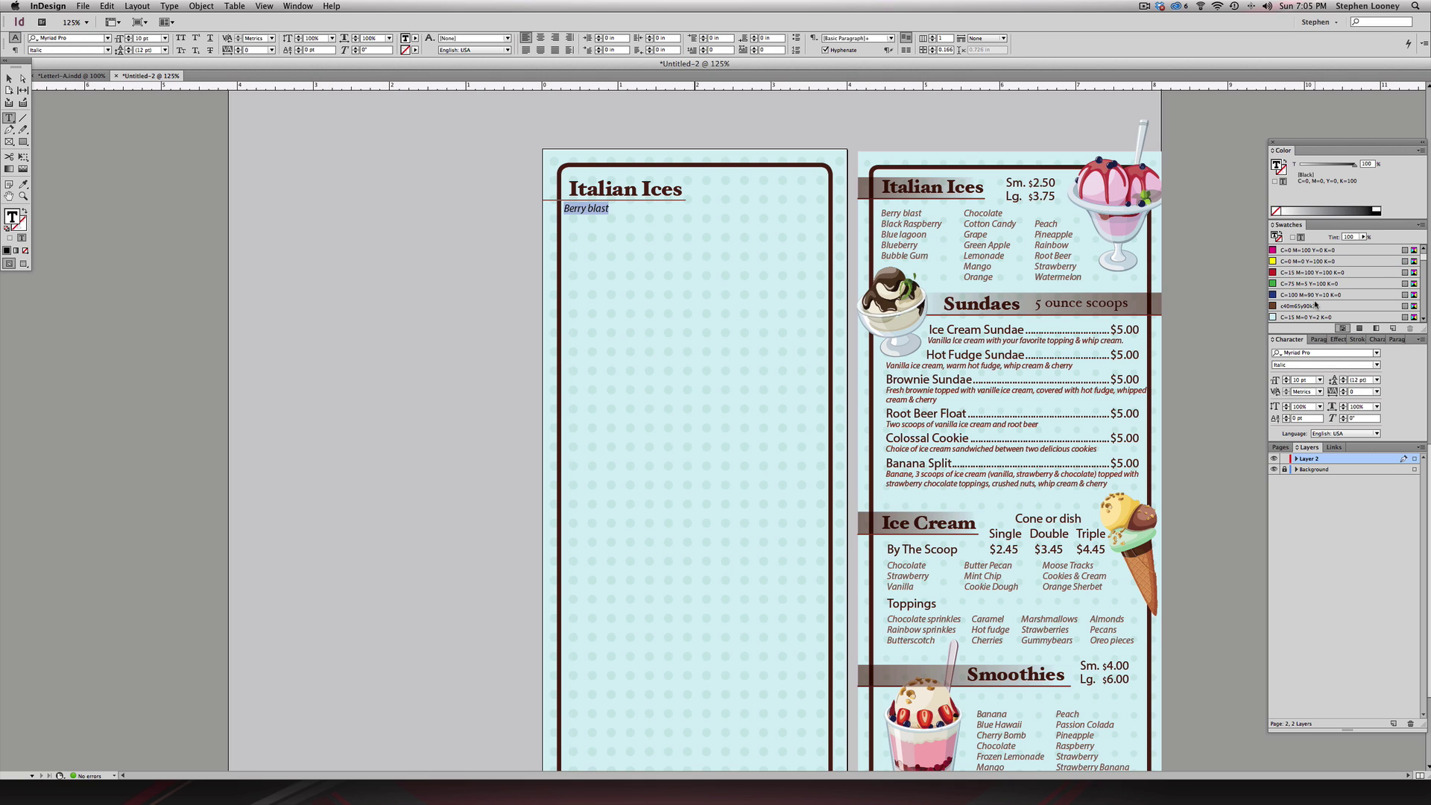
{"action": "left_click", "coordinate": [1300, 306]}
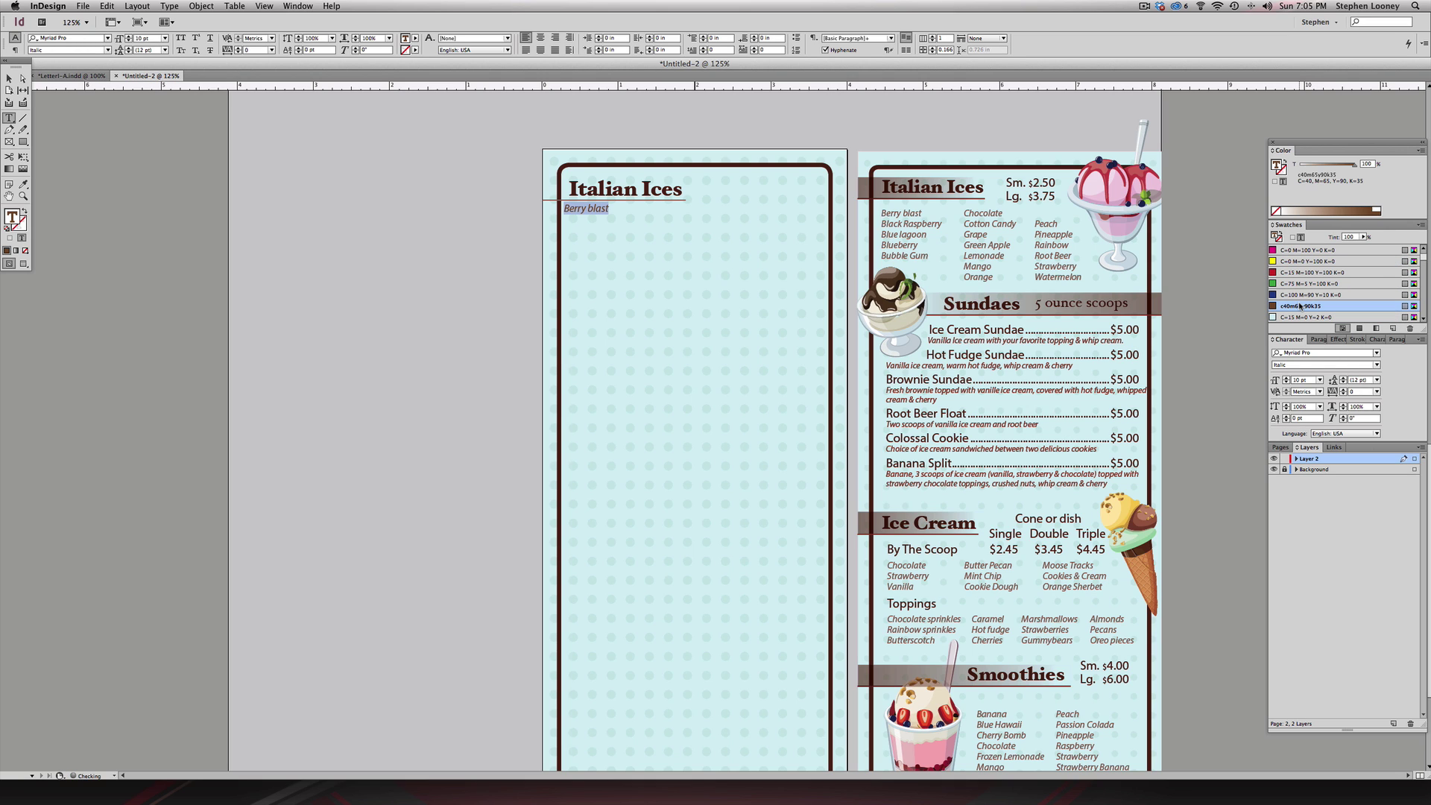
{"action": "left_click", "coordinate": [1377, 339]}
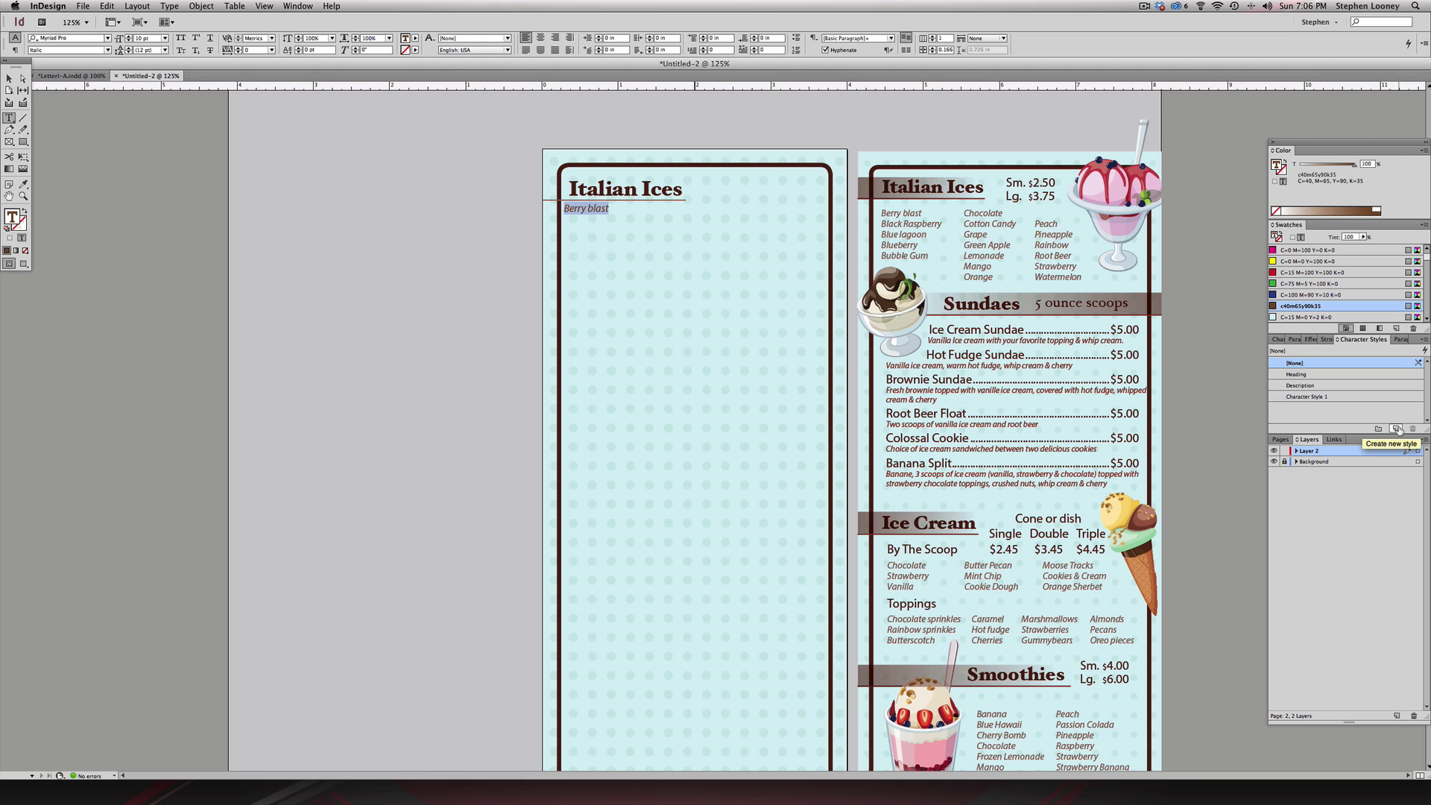
- Create a character style from the Berry blast text and name it 'Descriptions'
{"action": "left_click", "coordinate": [1396, 429]}
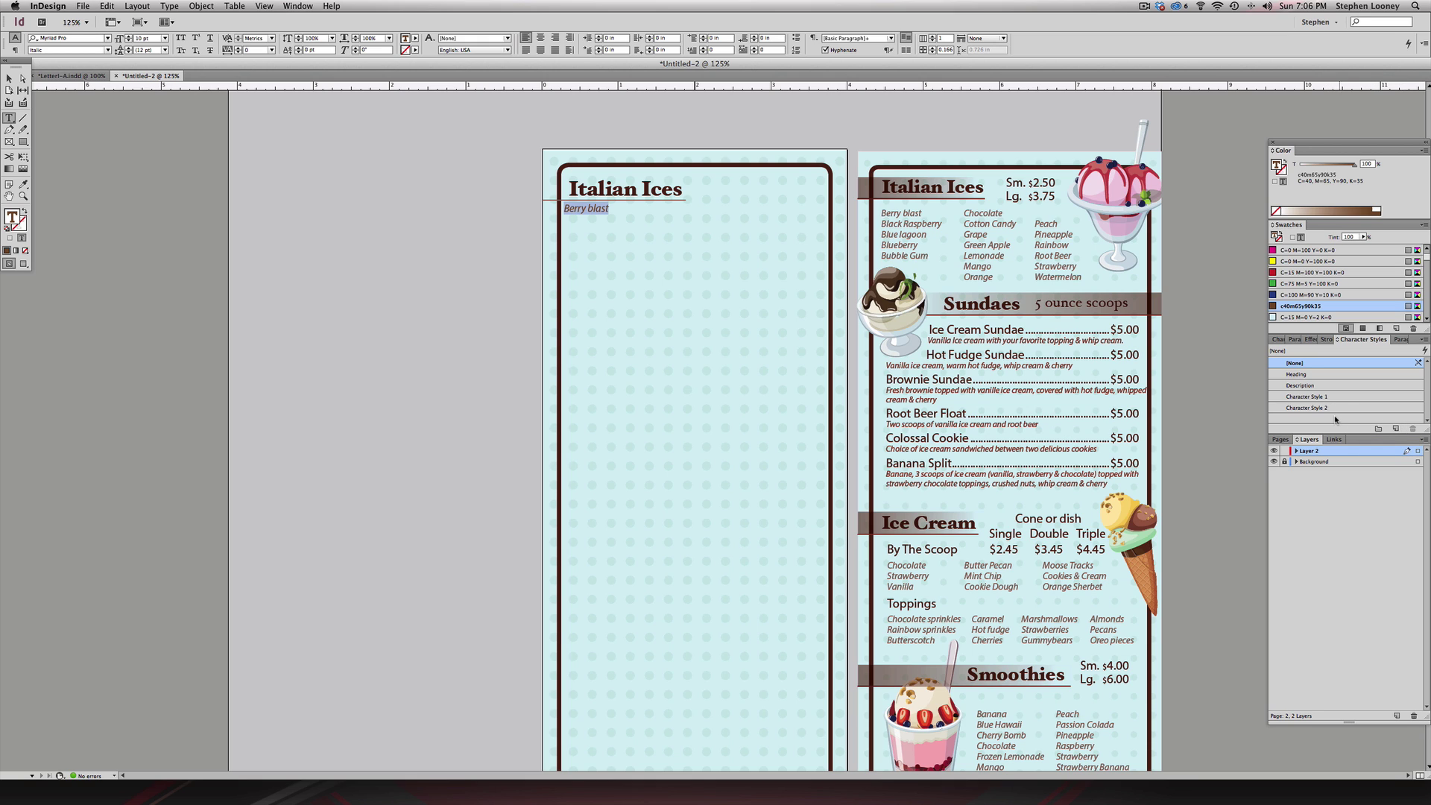
{"action": "double_click", "coordinate": [1313, 409]}
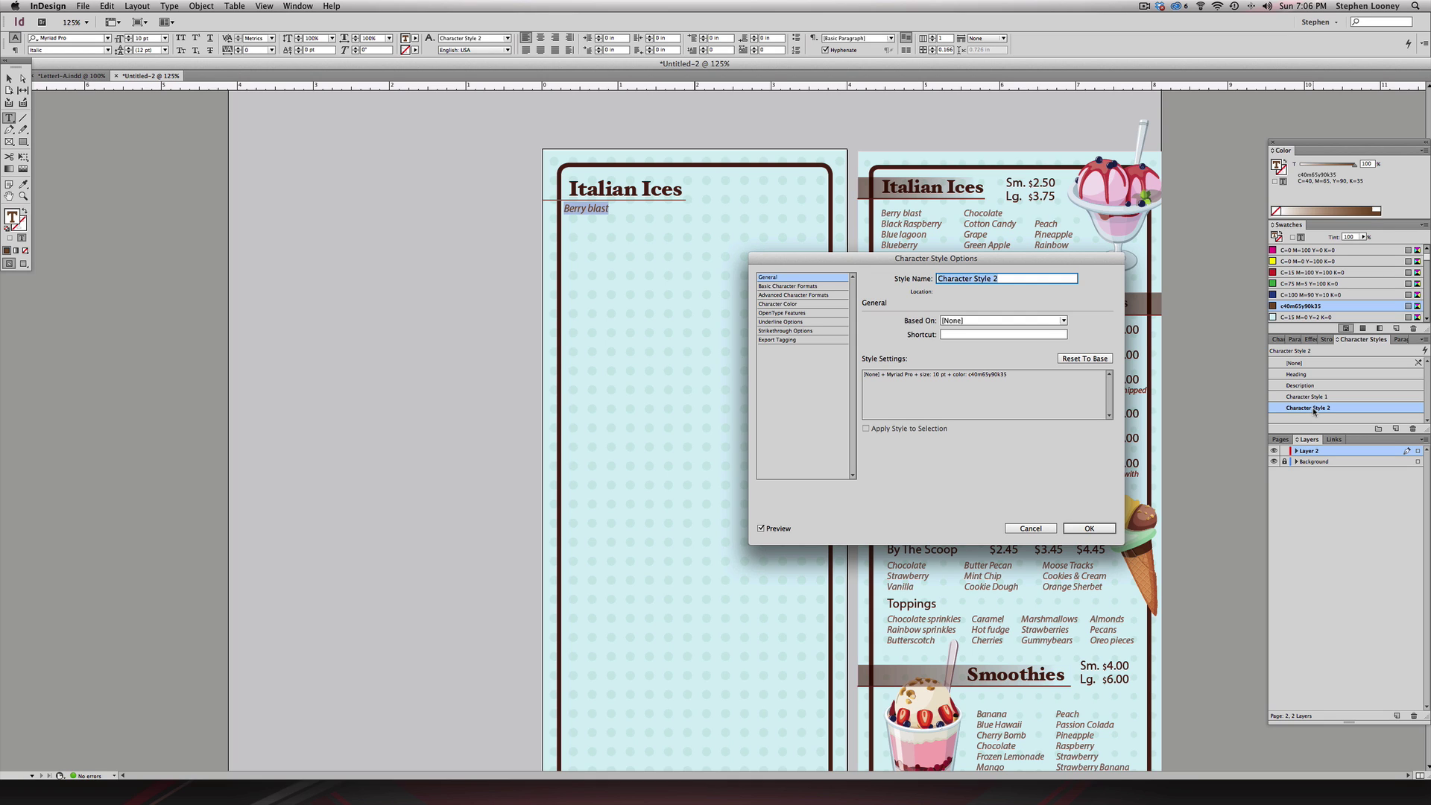
{"action": "type", "text": "Flav"}
{"action": "key", "text": "BackSpace"}
{"action": "key", "text": "BackSpace"}
{"action": "key", "text": "BackSpace"}
{"action": "key", "text": "BackSpace"}
{"action": "type", "text": "Descriptions"}
{"action": "key", "text": "Return"}
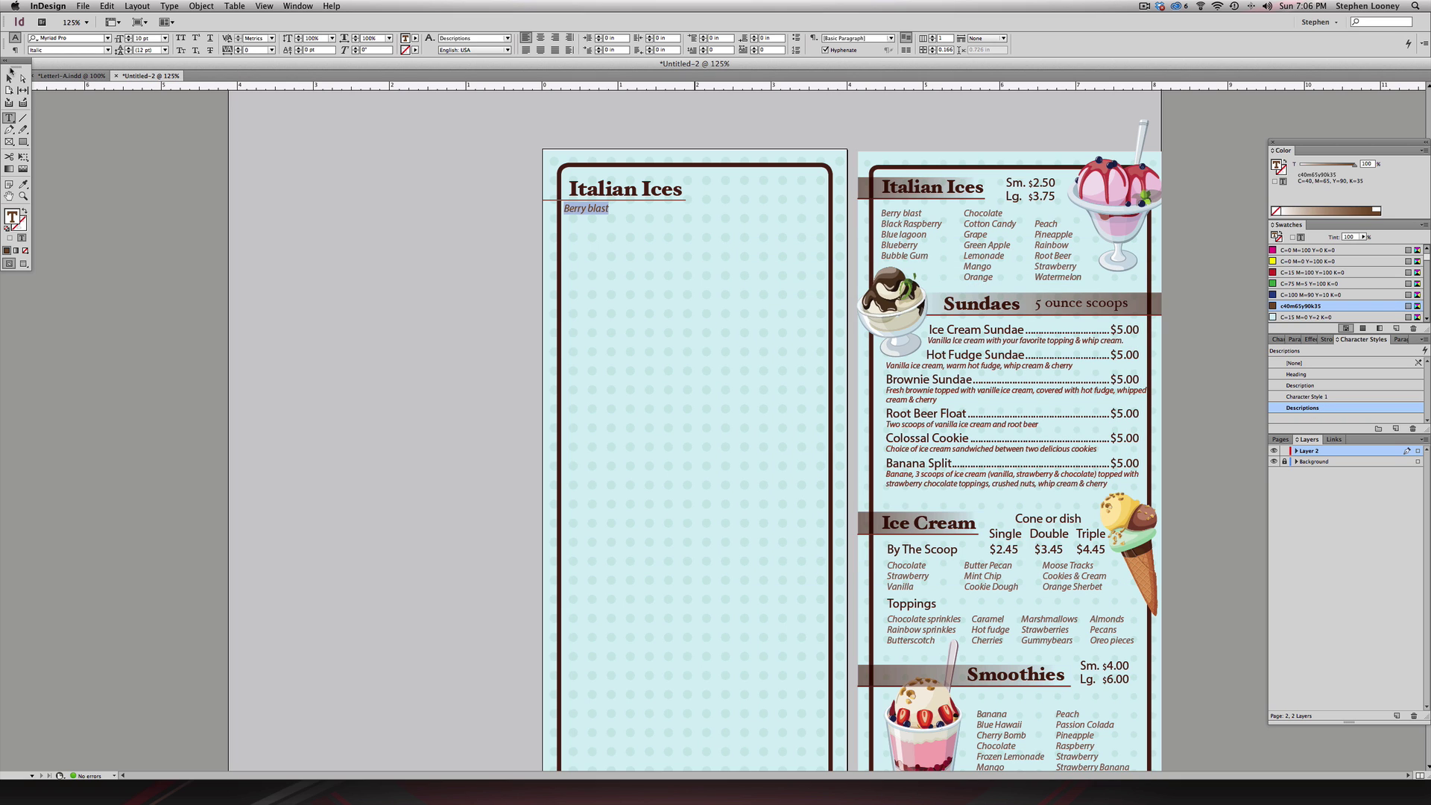
{"action": "left_click", "coordinate": [8, 78]}
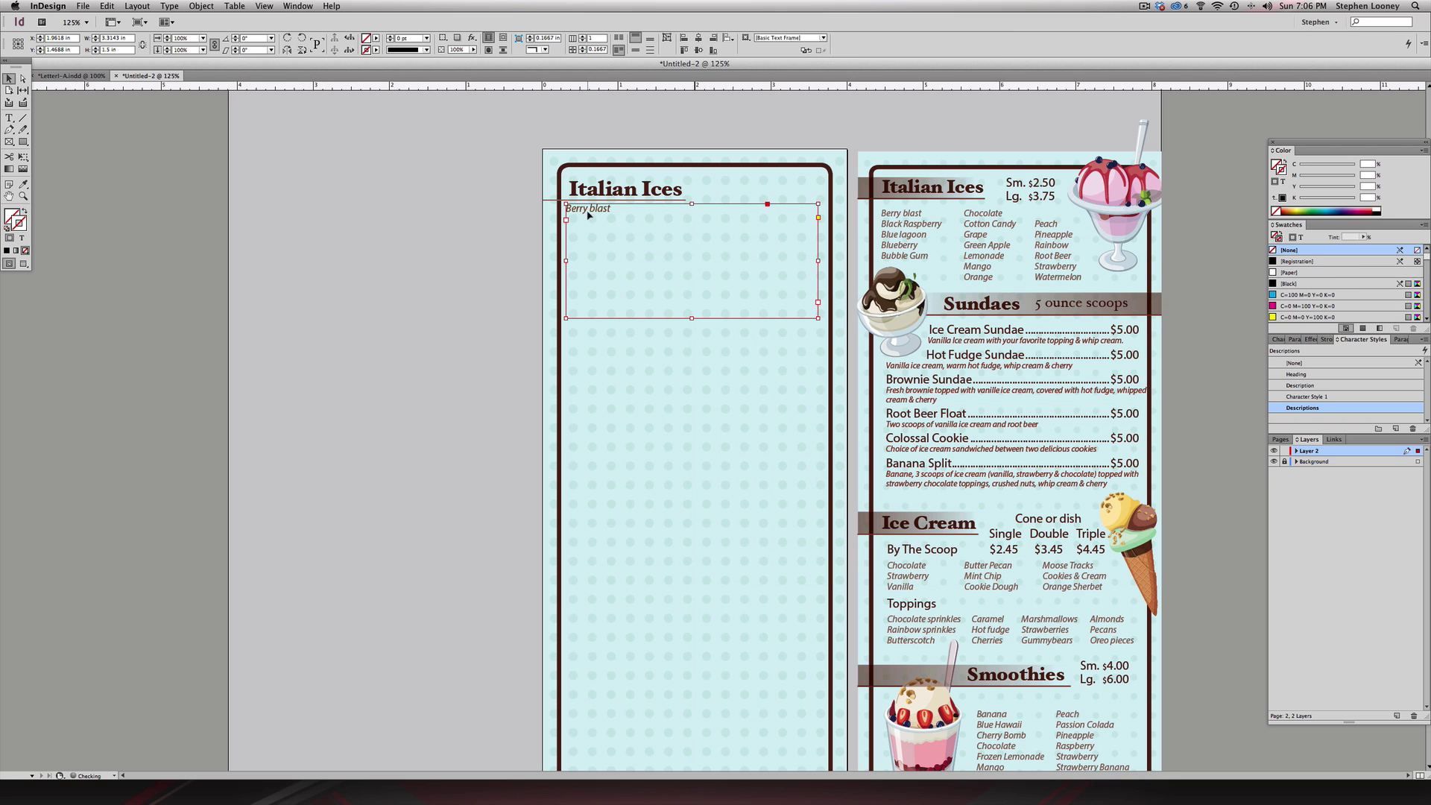
- Add Black rasberry, Blue lagoon, Blueberry and Bubble gum on separate lines below Berry blast
{"action": "double_click", "coordinate": [617, 208]}
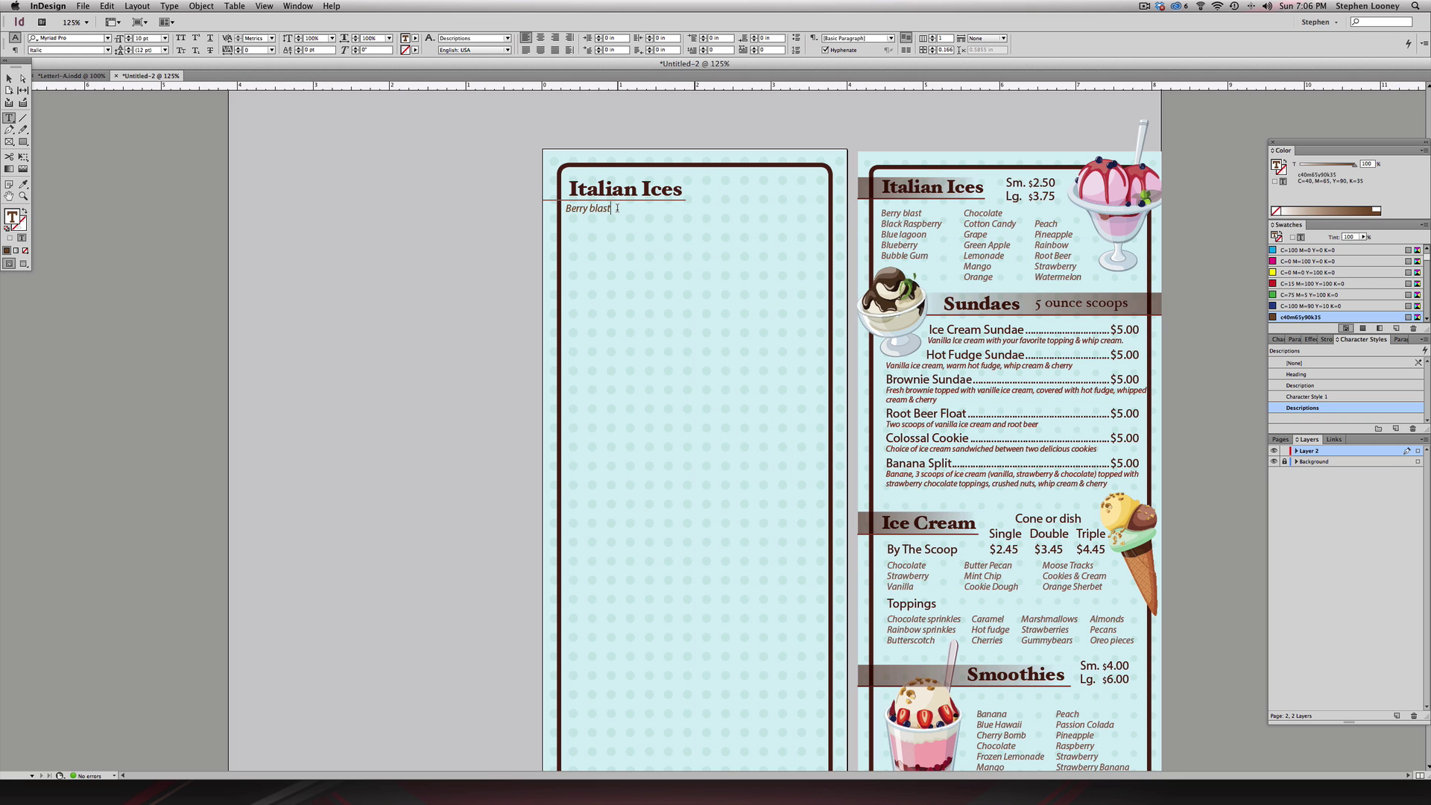
{"action": "key", "text": "Return"}
{"action": "type", "text": "Black"}
{"action": "type", "text": " re"}
{"action": "type", "text": "as"}
{"action": "type", "text": "berry"}
{"action": "type", "text": "blue lagoon"}
{"action": "key", "text": "Return"}
{"action": "type", "text": "Blueberry"}
{"action": "key", "text": "Return"}
{"action": "type", "text": "Bubble"}
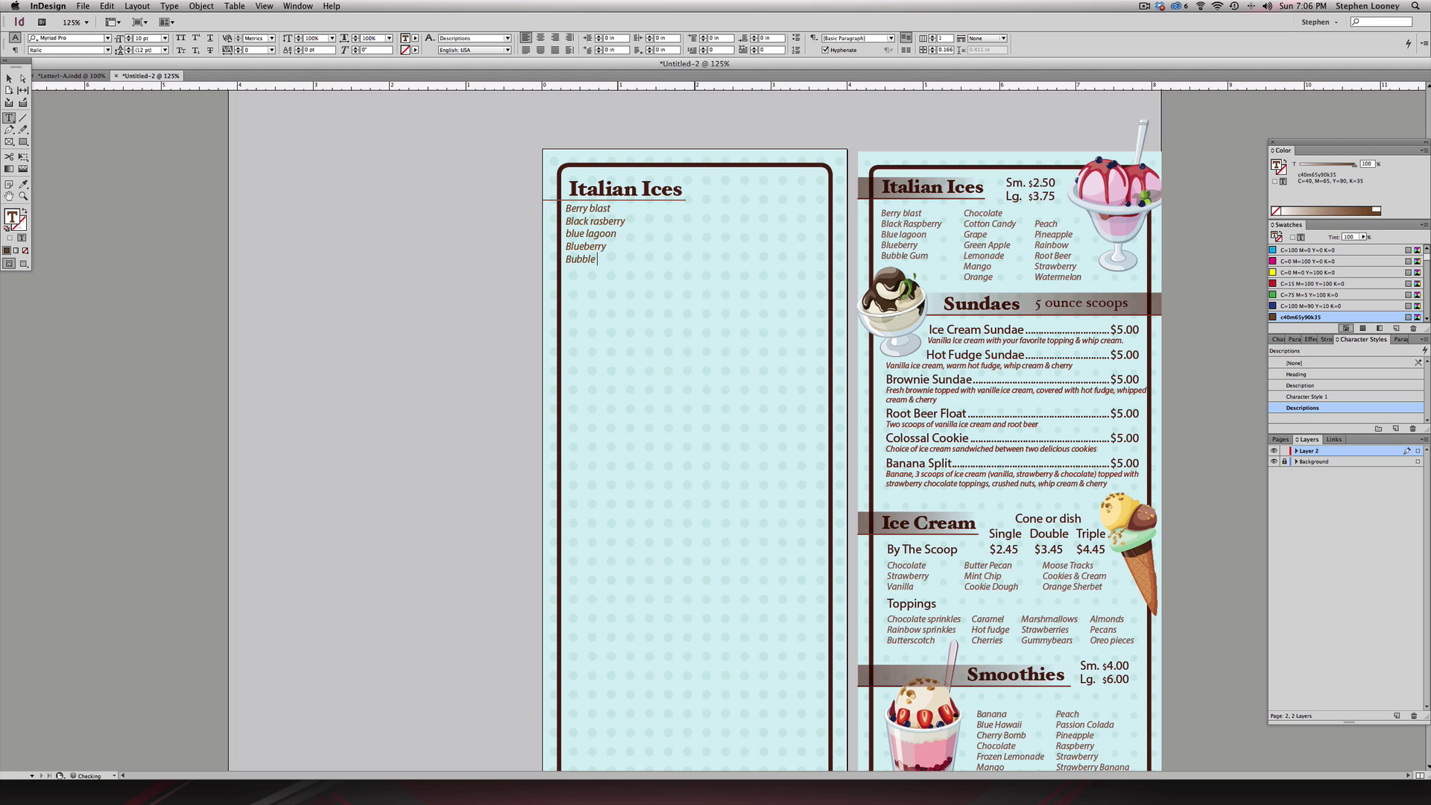
{"action": "type", "text": " gum"}
{"action": "left_click", "coordinate": [567, 233]}
- Make the flavour list upright instead of italic and show hidden characters
{"action": "key", "text": "Escape"}
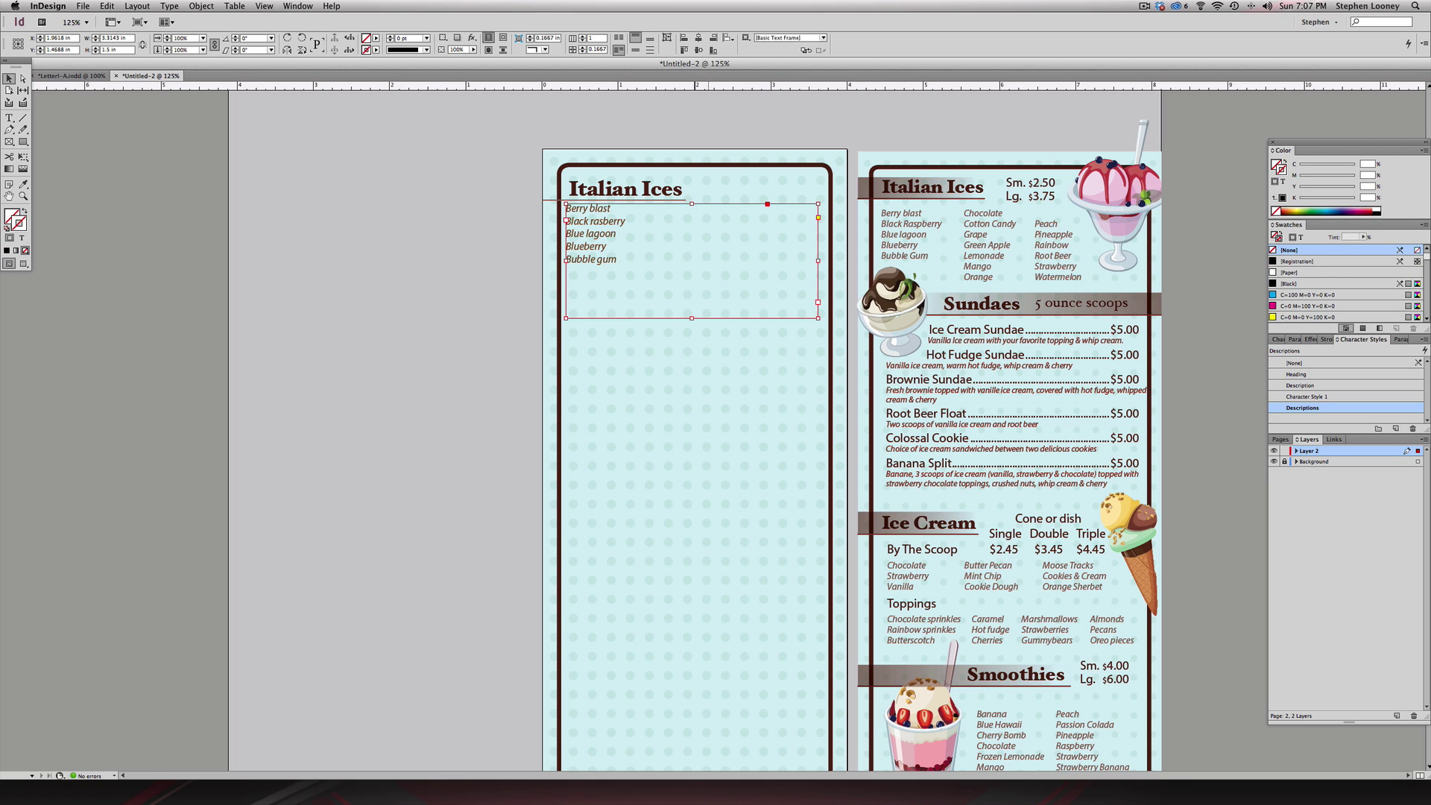
{"action": "key", "text": "super+shift+i"}
{"action": "key", "text": "super+alt+i"}
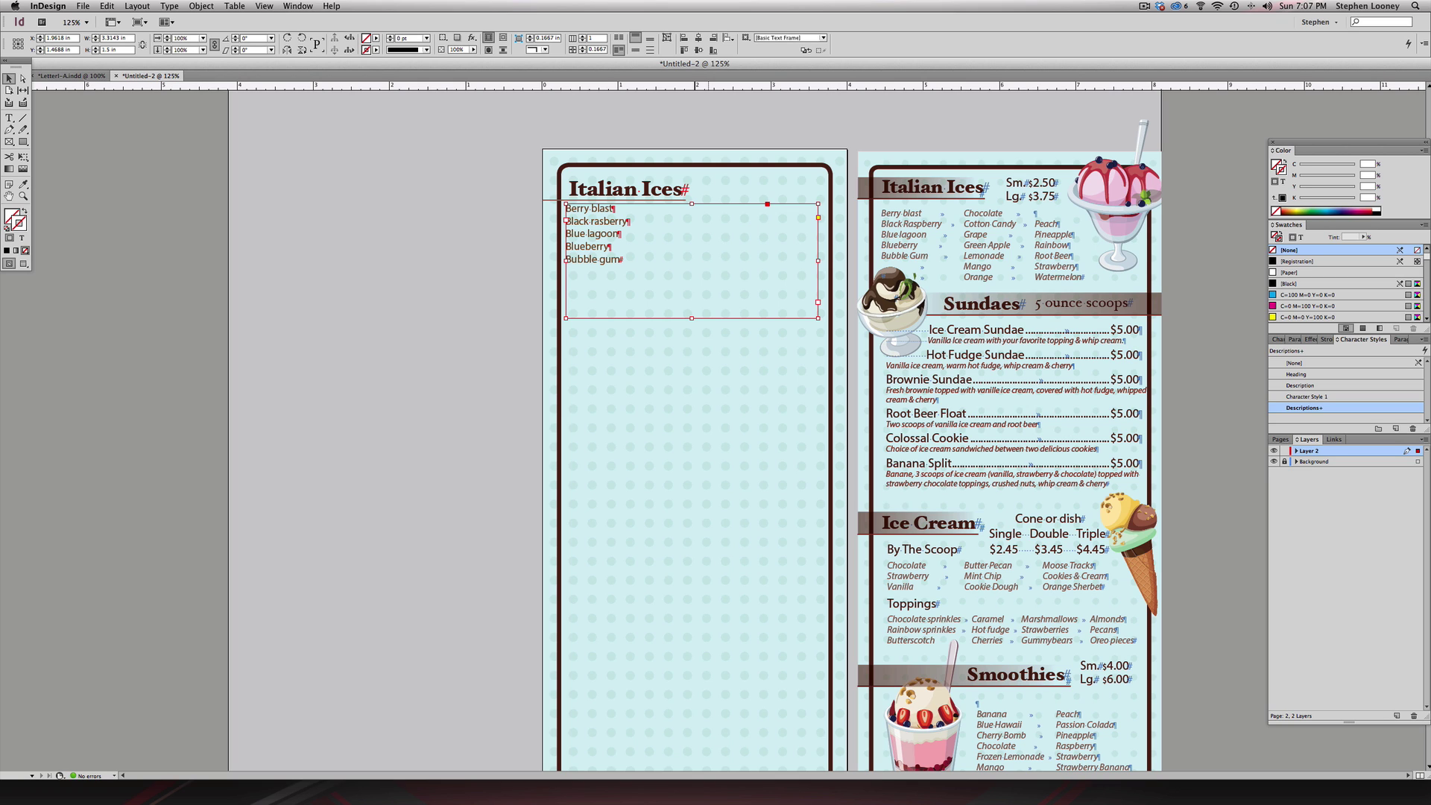
- Zoom in on the Italian Ices flavour list and start editing its text
{"action": "left_click", "coordinate": [167, 6]}
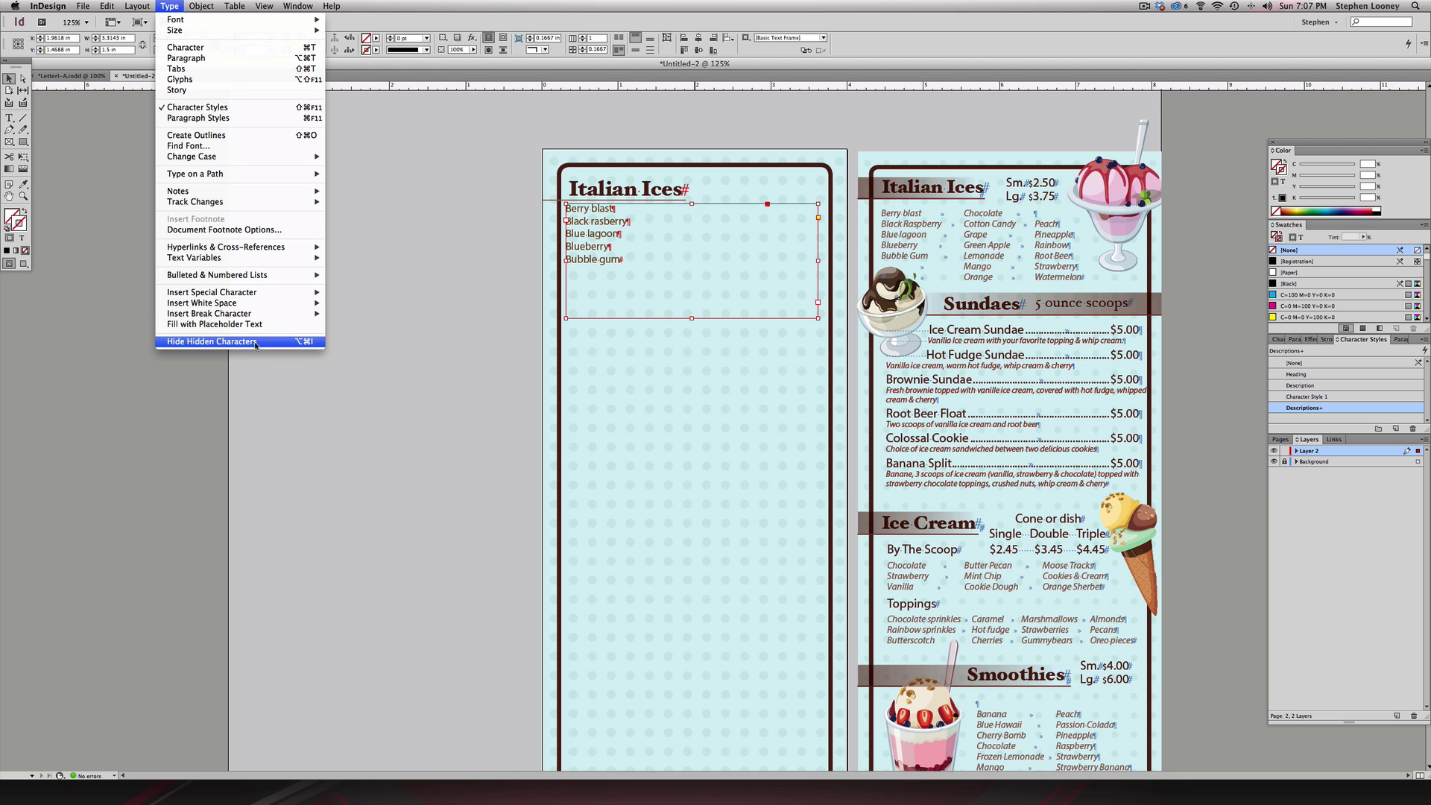
{"action": "left_click", "coordinate": [349, 318]}
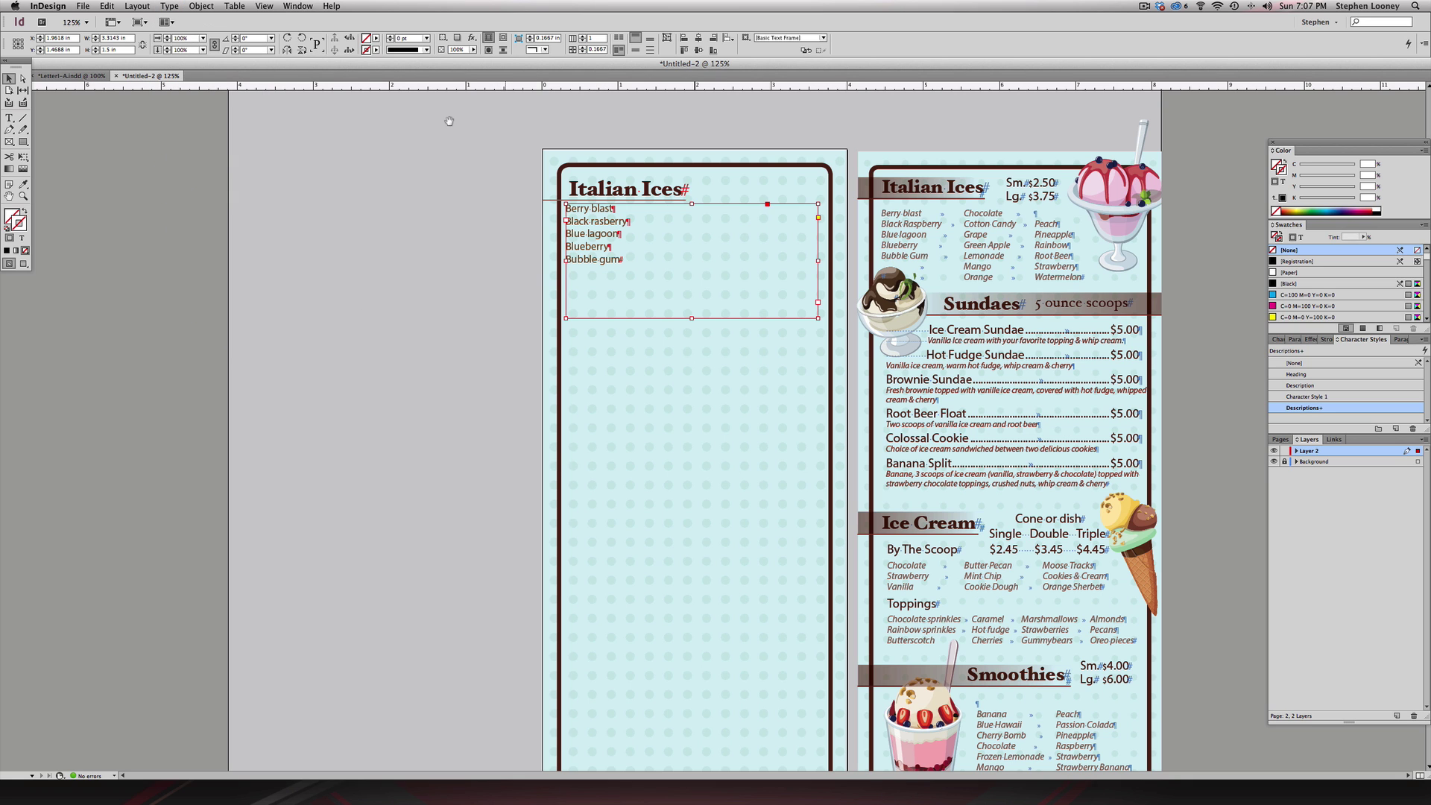
{"action": "left_click_drag", "start_coordinate": [447, 119], "coordinate": [1117, 492]}
{"action": "scroll", "coordinate": [521, 281], "scroll_direction": "left", "scroll_amount": 2}
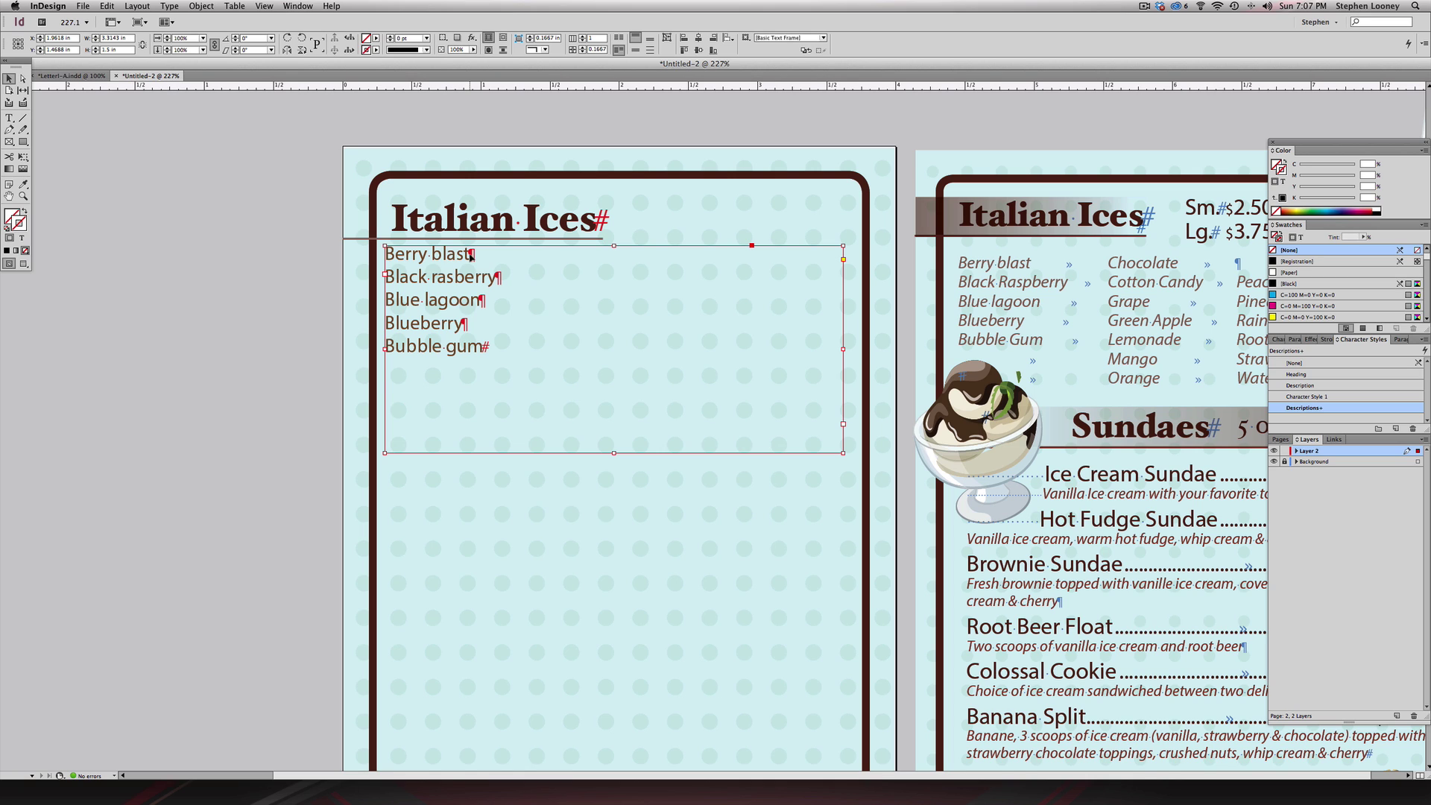
{"action": "double_click", "coordinate": [472, 255]}
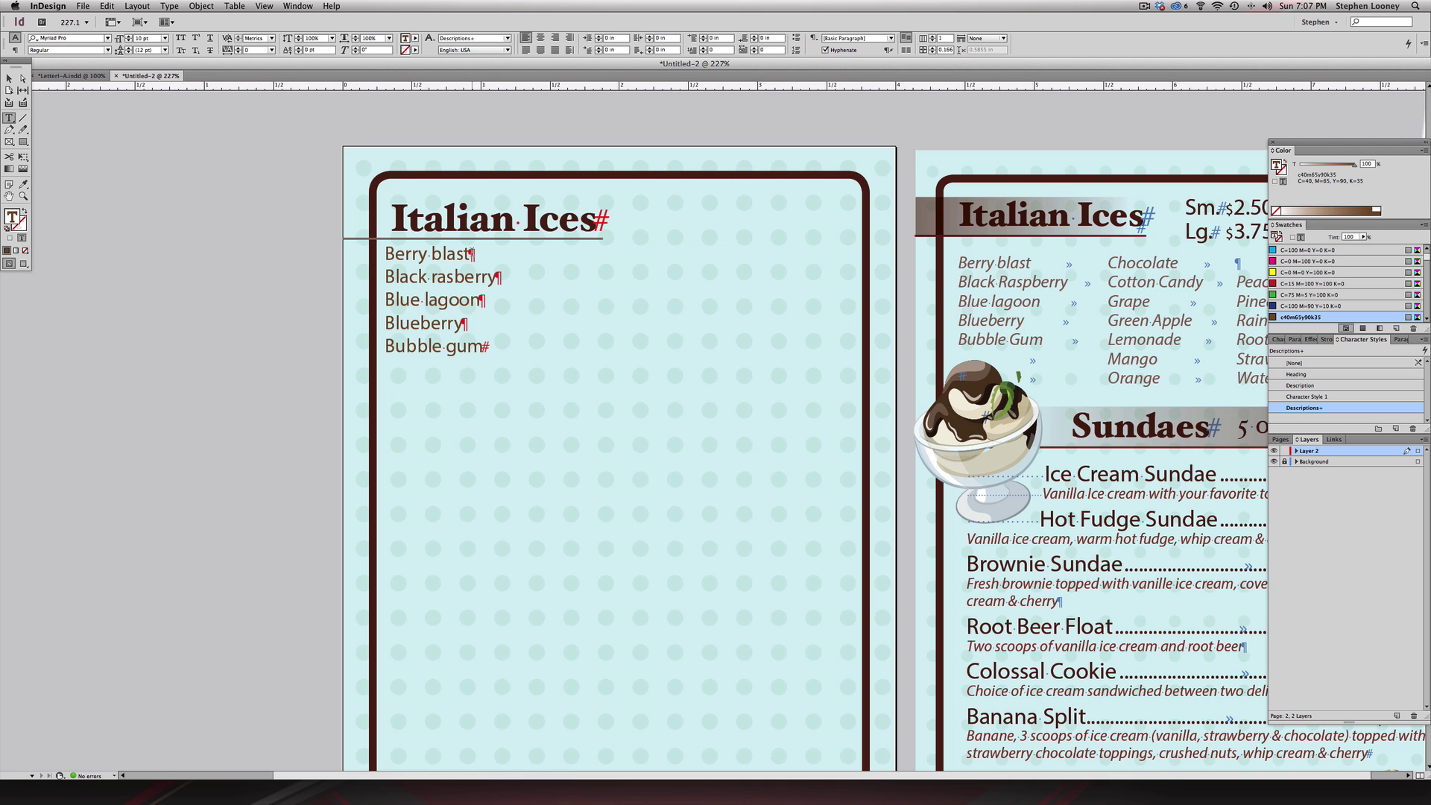
- Add a tab after each flavour line: Berry blast, Black rasberry, Blue lagoon, Blueberry and Bubble gum
{"action": "double_click", "coordinate": [454, 255]}
{"action": "left_click", "coordinate": [487, 254]}
{"action": "key", "text": "Tab"}
{"action": "left_click", "coordinate": [495, 278]}
{"action": "key", "text": "Tab"}
{"action": "left_click", "coordinate": [481, 300]}
{"action": "key", "text": "Tab"}
{"action": "key", "text": "Tab"}
{"action": "left_click", "coordinate": [481, 346]}
{"action": "key", "text": "Tab"}
- Toggle hidden characters and dismiss the Creative Cloud updates panel
{"action": "key", "text": "super+alt+i"}
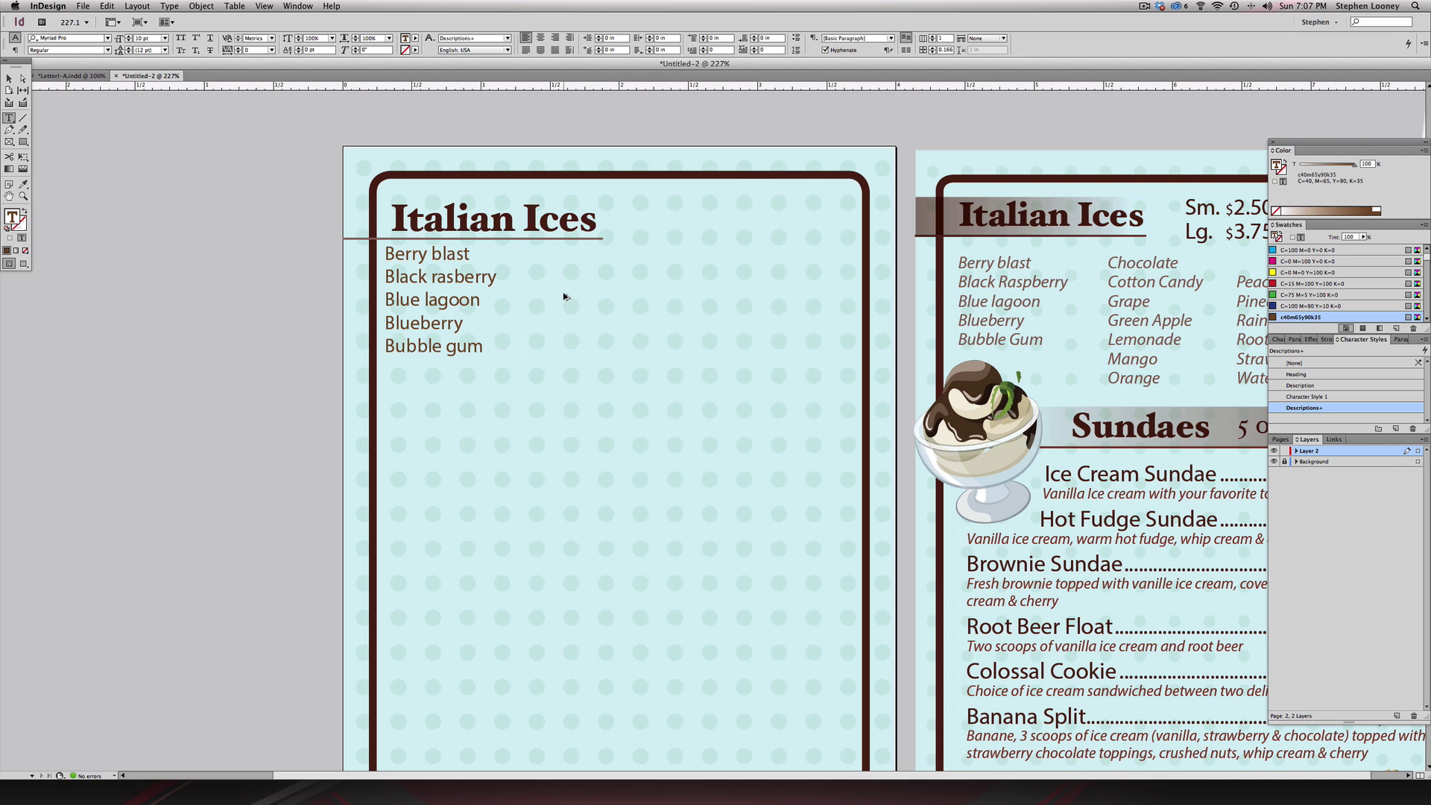
{"action": "key", "text": "super+alt+i"}
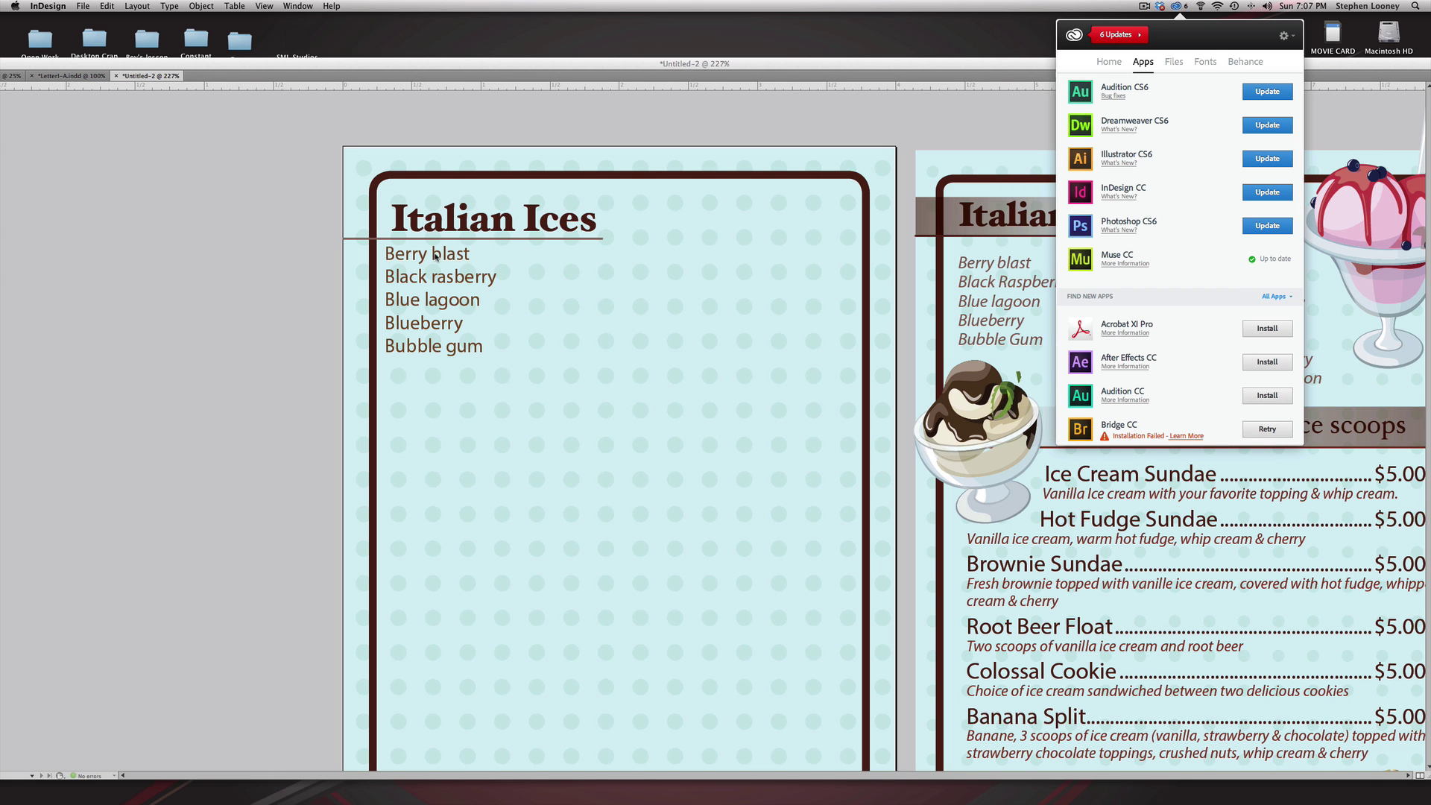
{"action": "left_click", "coordinate": [523, 252]}
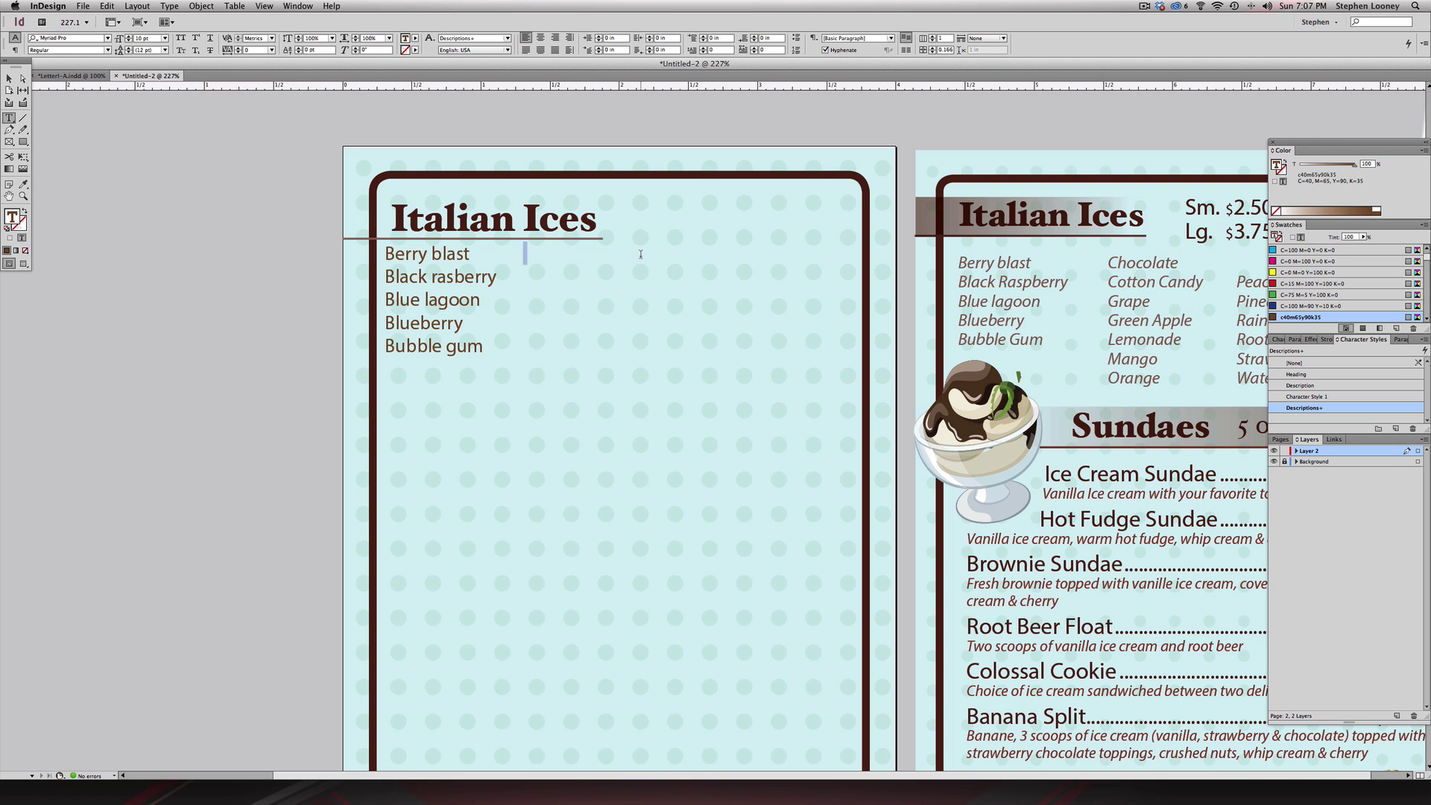
- Type the second-column flavours Chocolate, Cotton Candy, Grape, Green Apple, Lemonade and add two Test lines
{"action": "key", "text": "Right"}
{"action": "type", "text": "Chocolate Cot"}
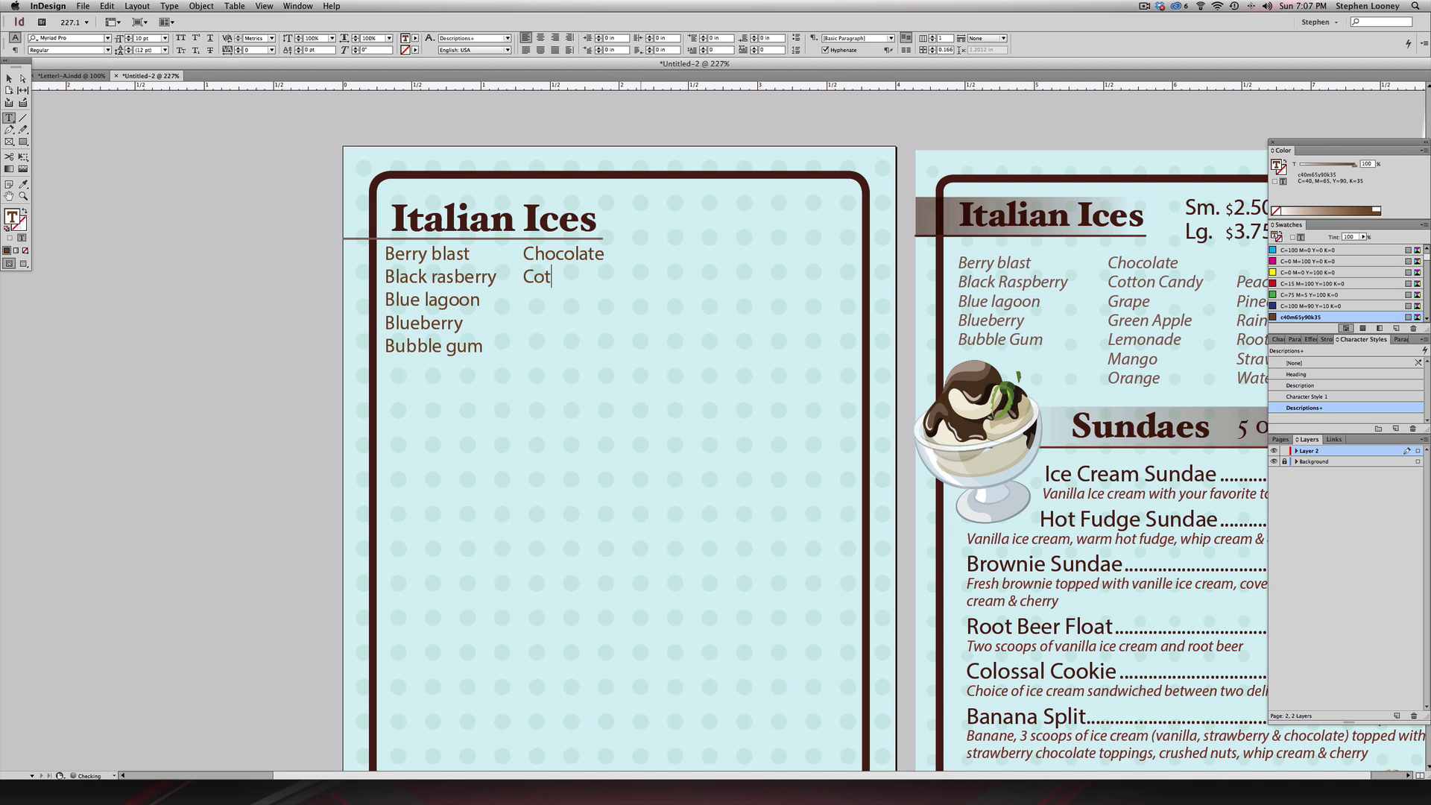
{"action": "type", "text": "ton Candy "}
{"action": "type", "text": "Grape "}
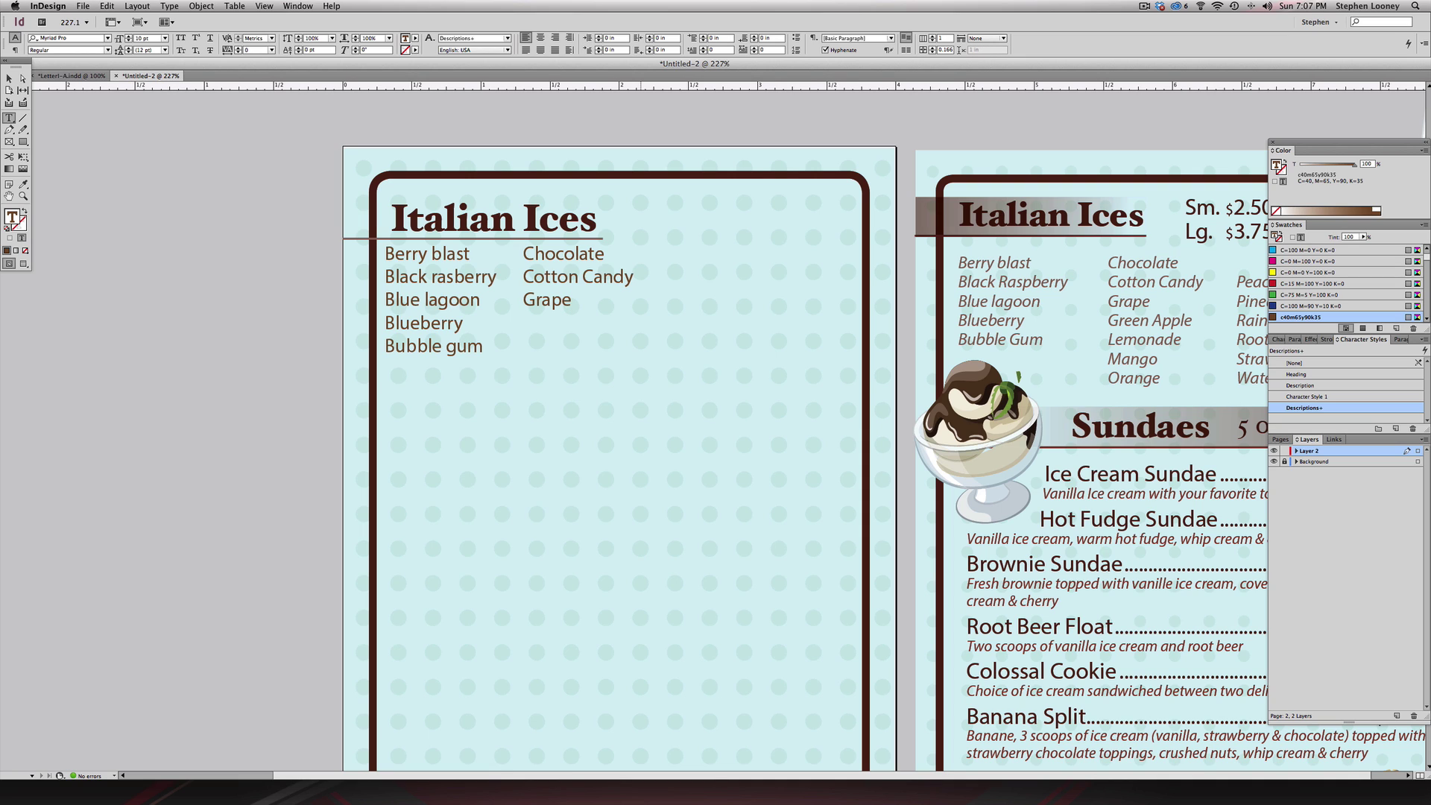
{"action": "type", "text": "Green"}
{"action": "type", "text": " Apple "}
{"action": "type", "text": "Lemonade"}
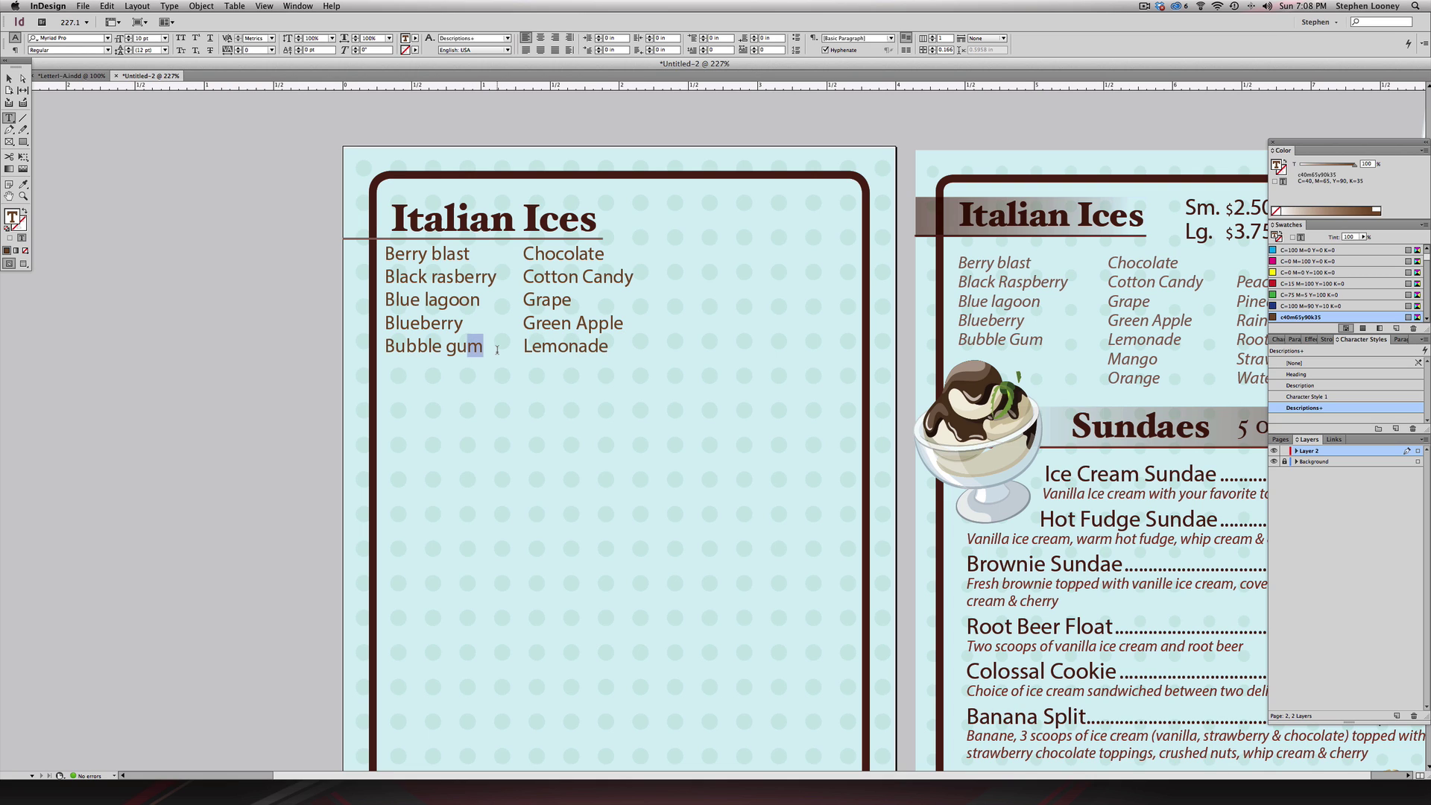
{"action": "left_click", "coordinate": [495, 348]}
{"action": "key", "text": "Return"}
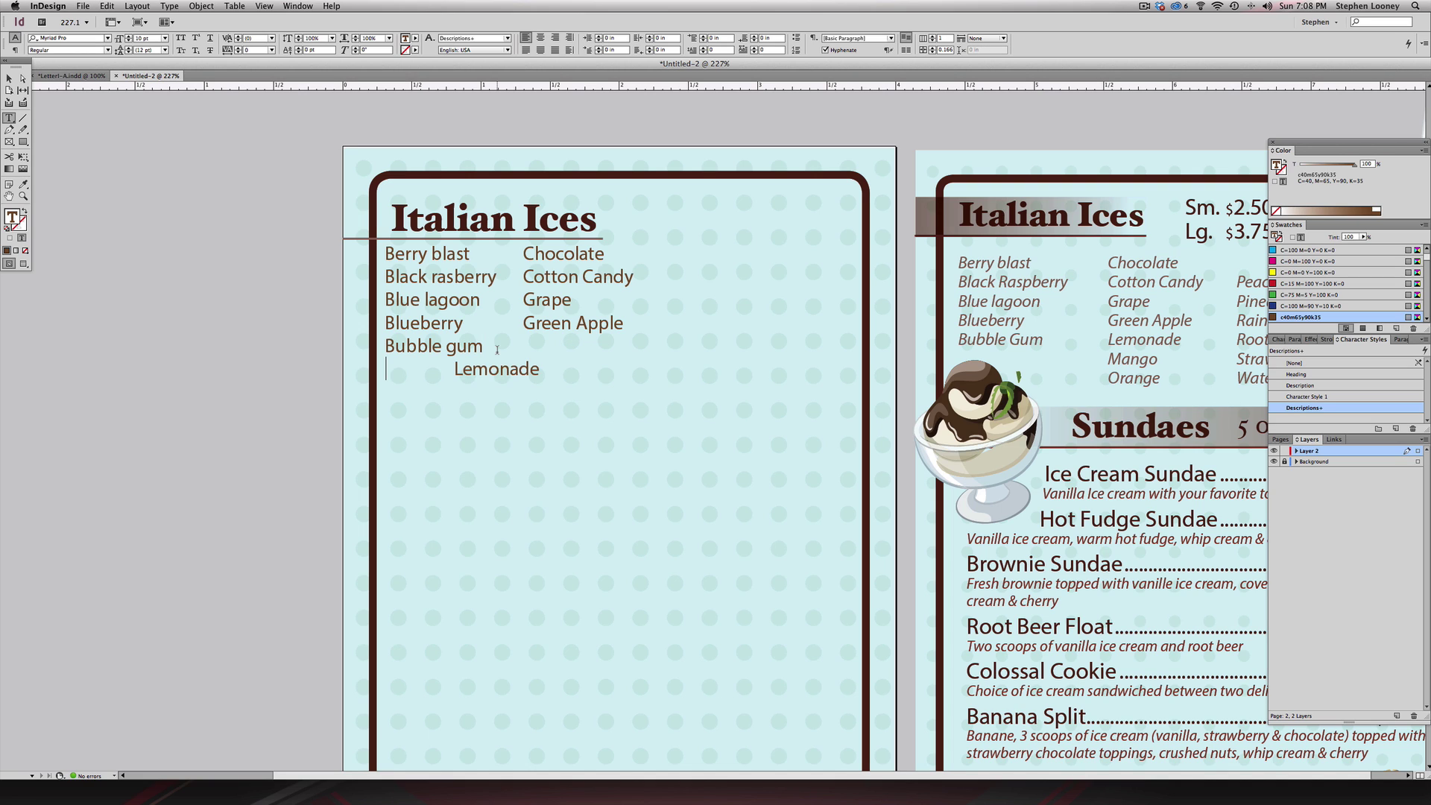
{"action": "type", "text": "Test"}
{"action": "key", "text": "Return"}
{"action": "type", "text": "Test"}
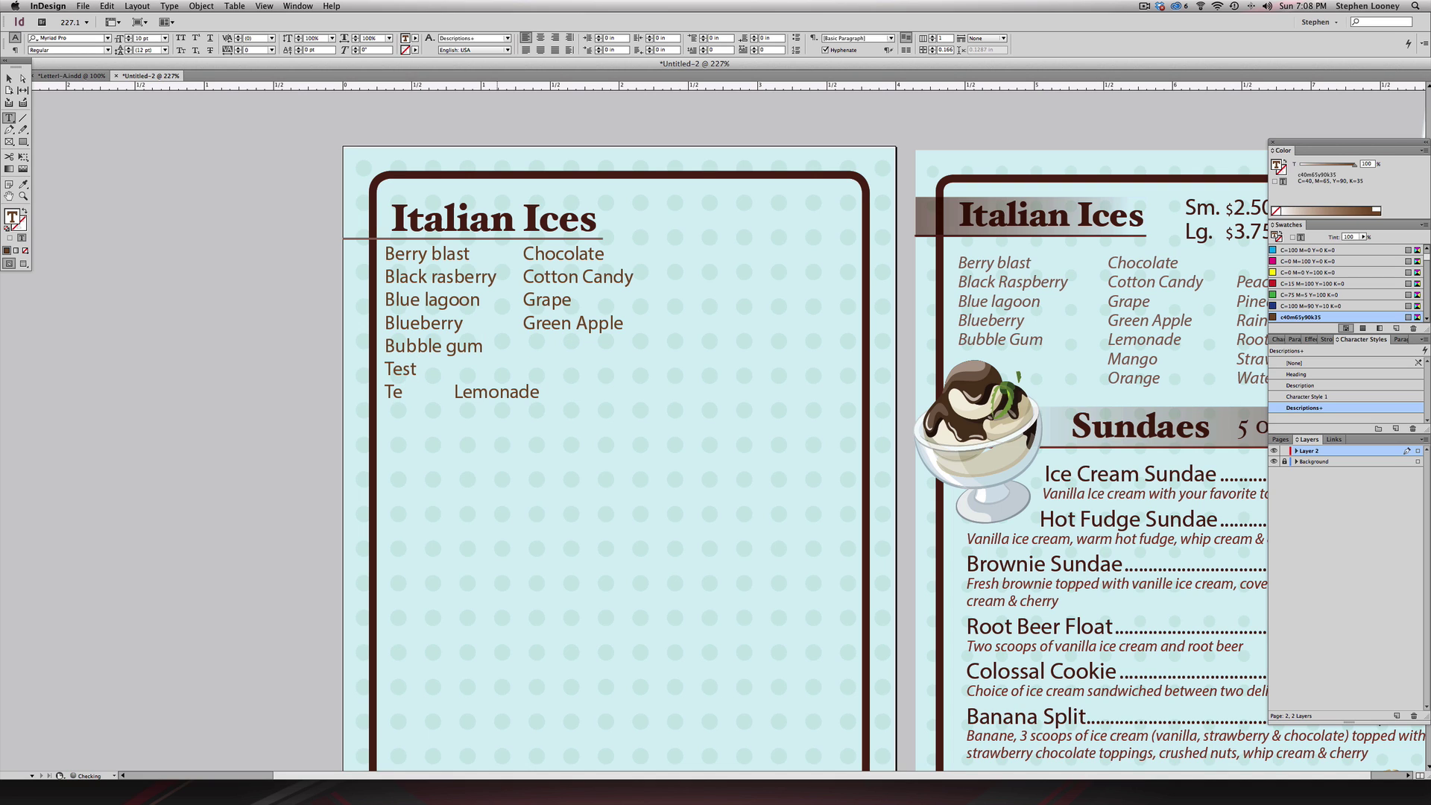
- Put Mango and Orange in the second column beside the Test lines, correcting the Mando typo
{"action": "left_click", "coordinate": [443, 370]}
{"action": "key", "text": "Tab"}
{"action": "left_click", "coordinate": [386, 368]}
{"action": "key", "text": "Right"}
{"action": "type", "text": "Lemona"}
{"action": "type", "text": "de Test "}
{"action": "type", "text": "Mando"}
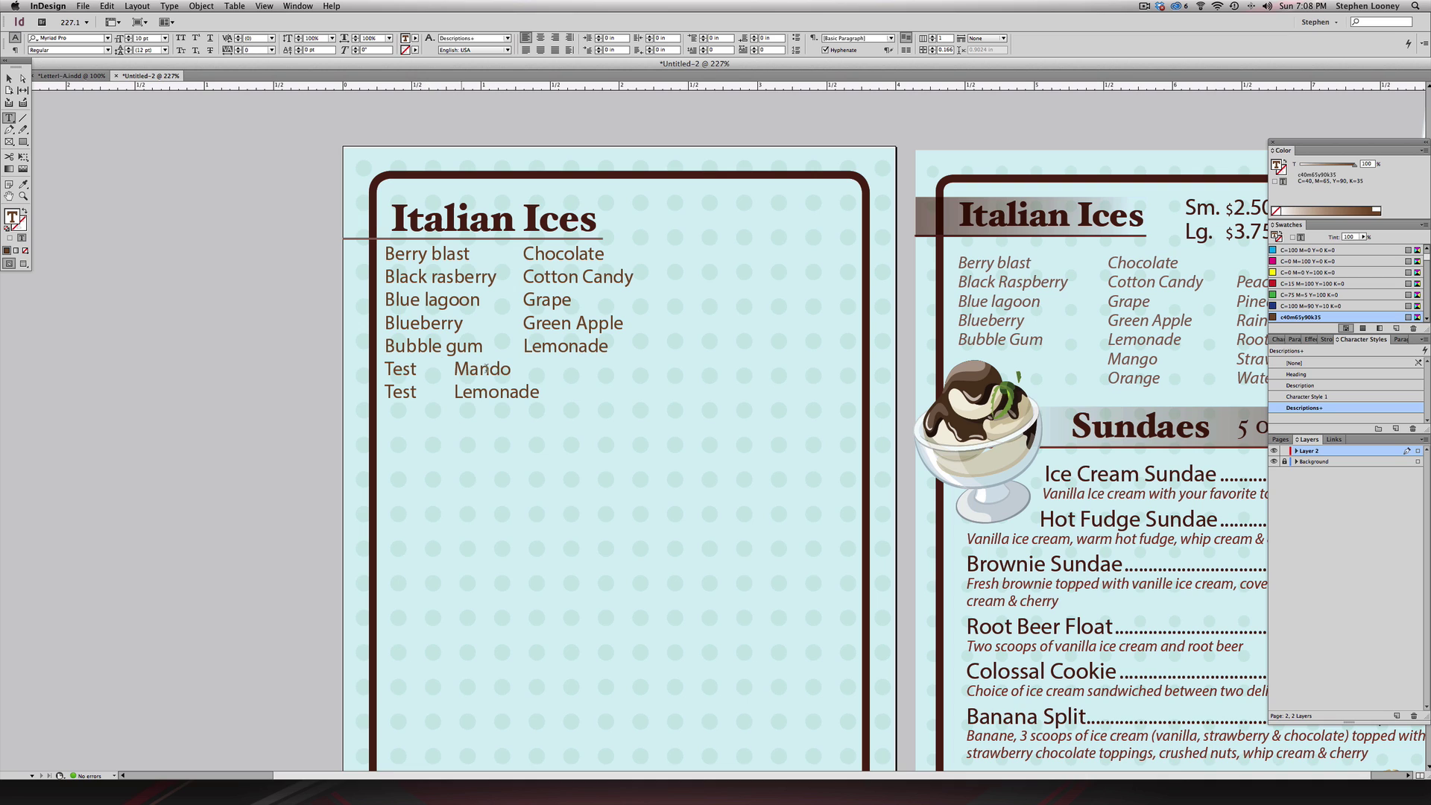
{"action": "left_click_drag", "start_coordinate": [490, 369], "coordinate": [501, 369]}
{"action": "type", "text": "g"}
{"action": "double_click", "coordinate": [489, 396]}
{"action": "type", "text": "Orange"}
{"action": "key", "text": "Escape"}
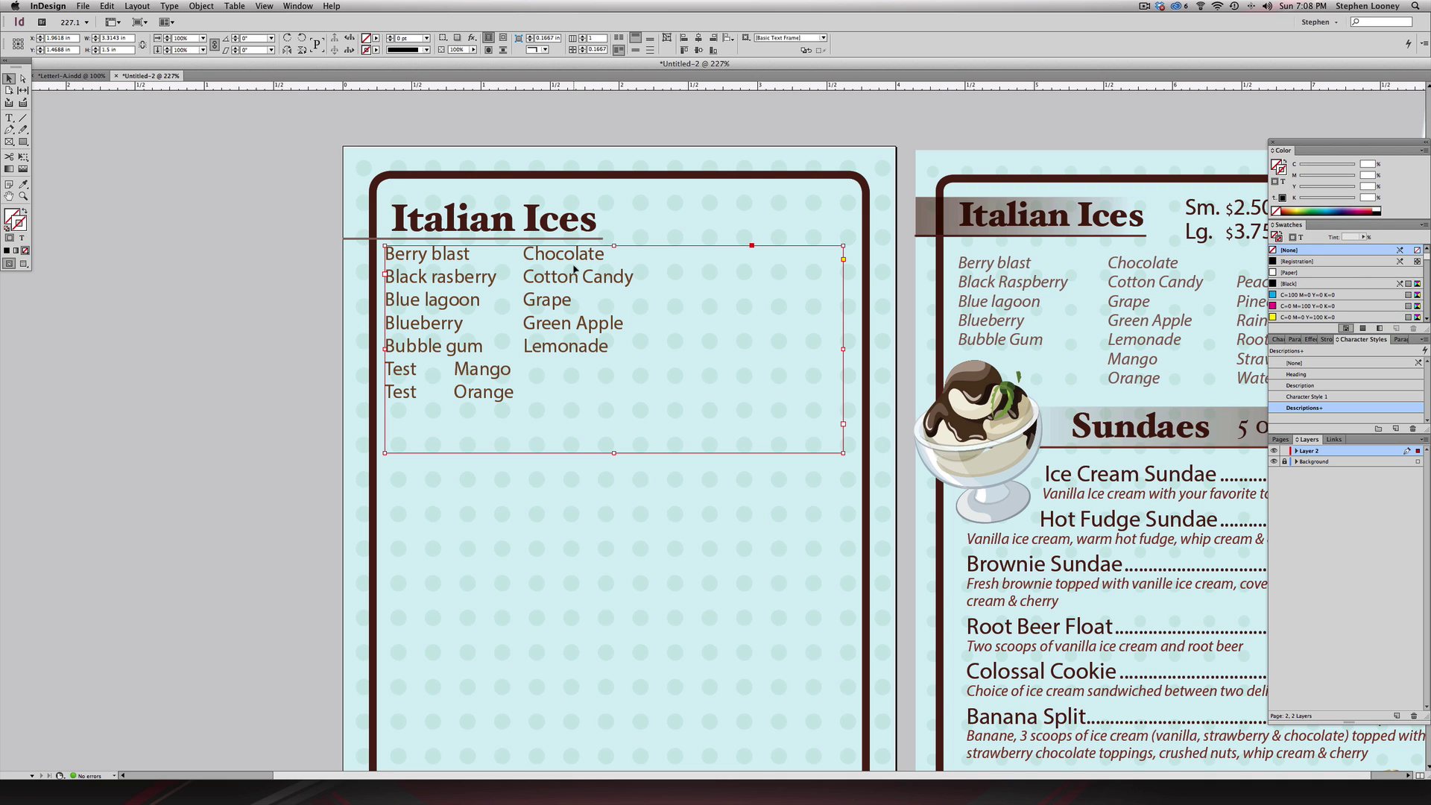
- Open the Tabs panel and snap its ruler above the Italian Ices text frame
{"action": "key", "text": "super+shift+t"}
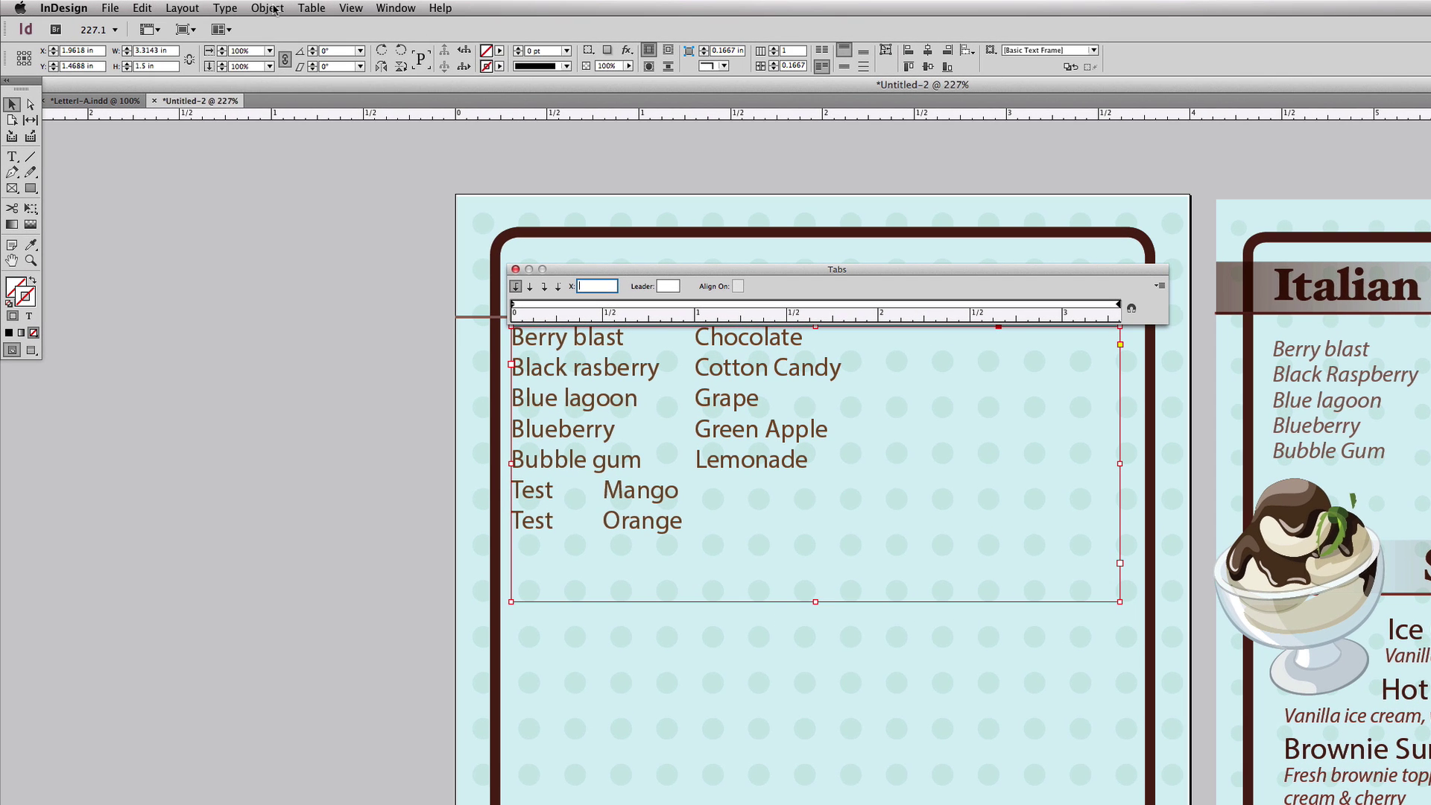
{"action": "left_click", "coordinate": [178, 6]}
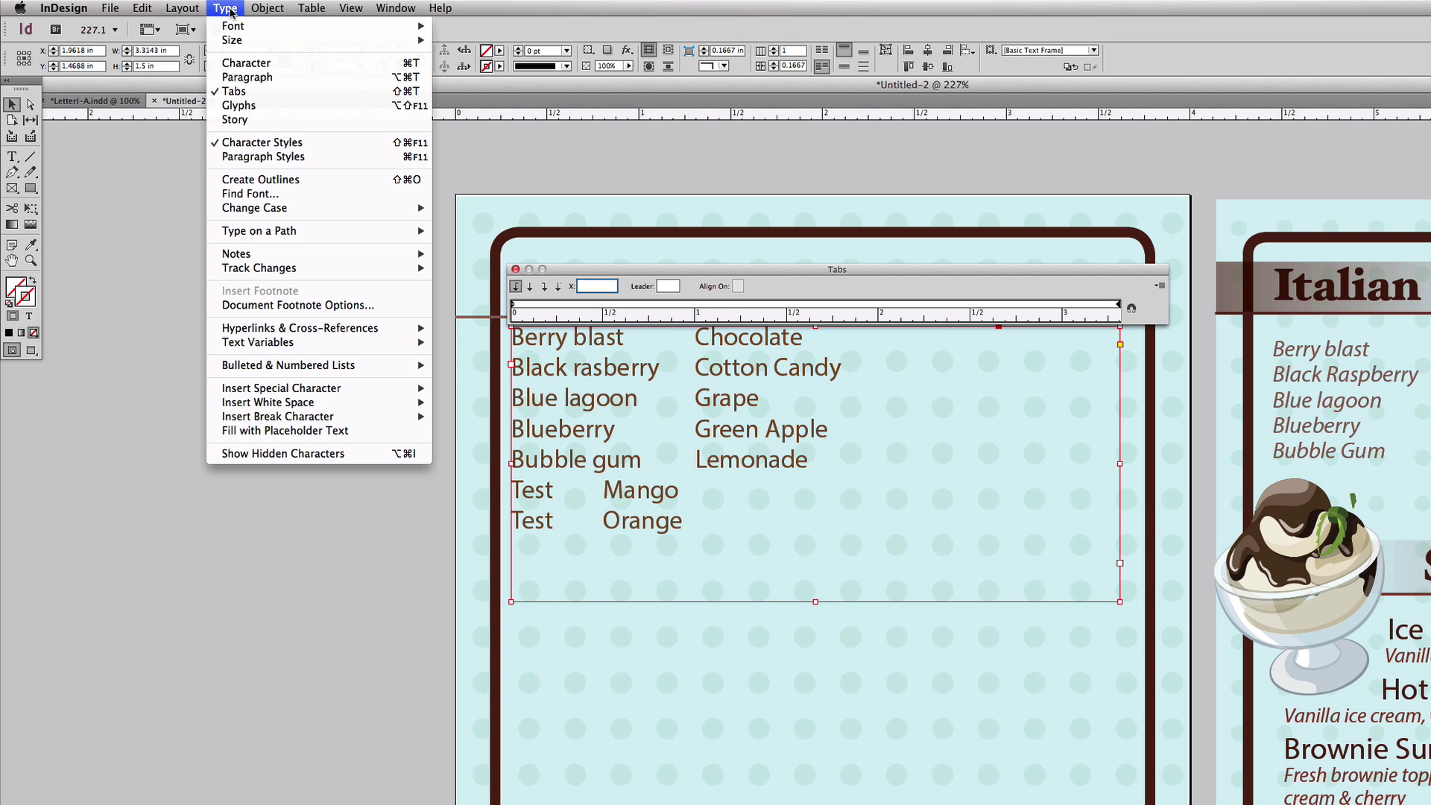
{"action": "left_click", "coordinate": [646, 229]}
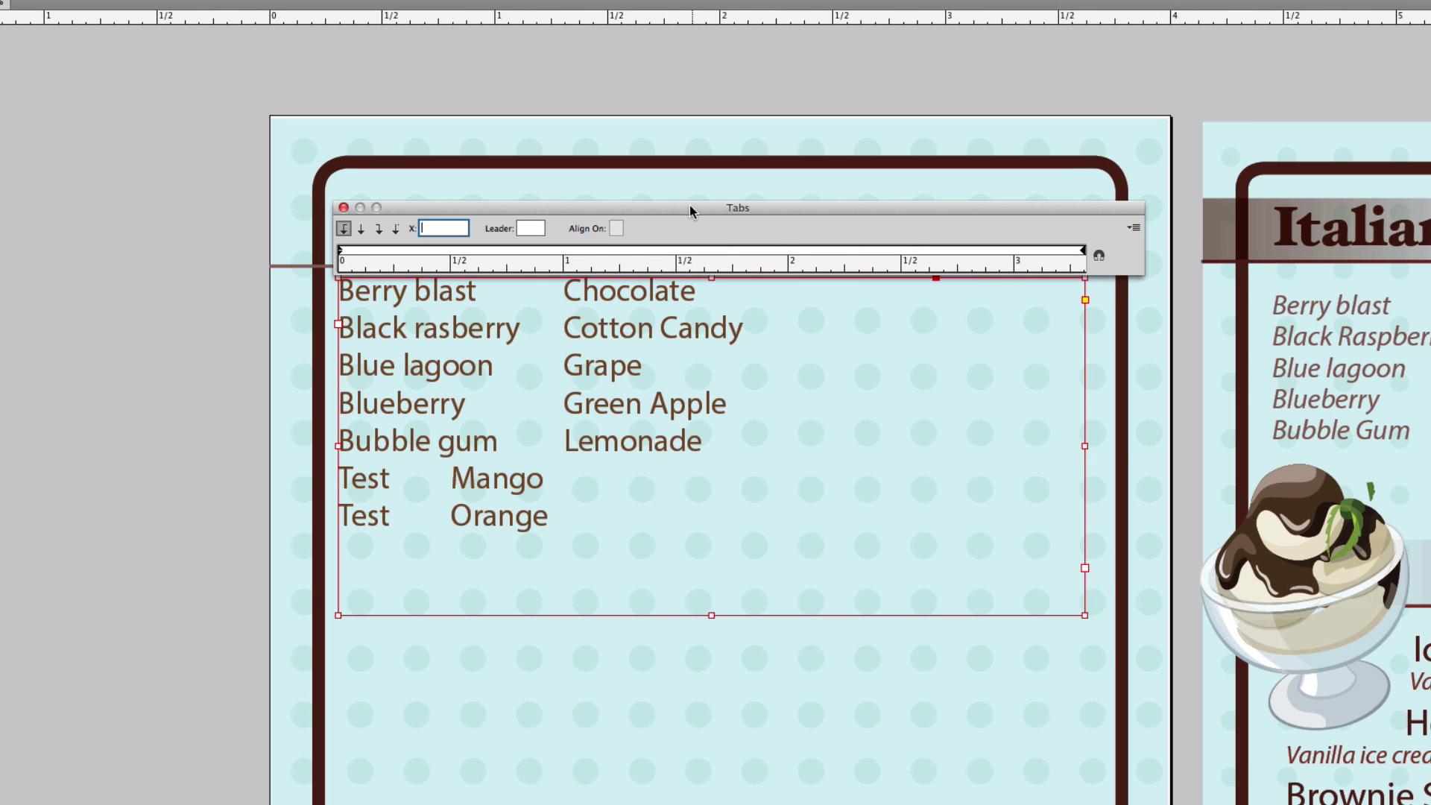
{"action": "left_click_drag", "start_coordinate": [637, 213], "coordinate": [784, 202]}
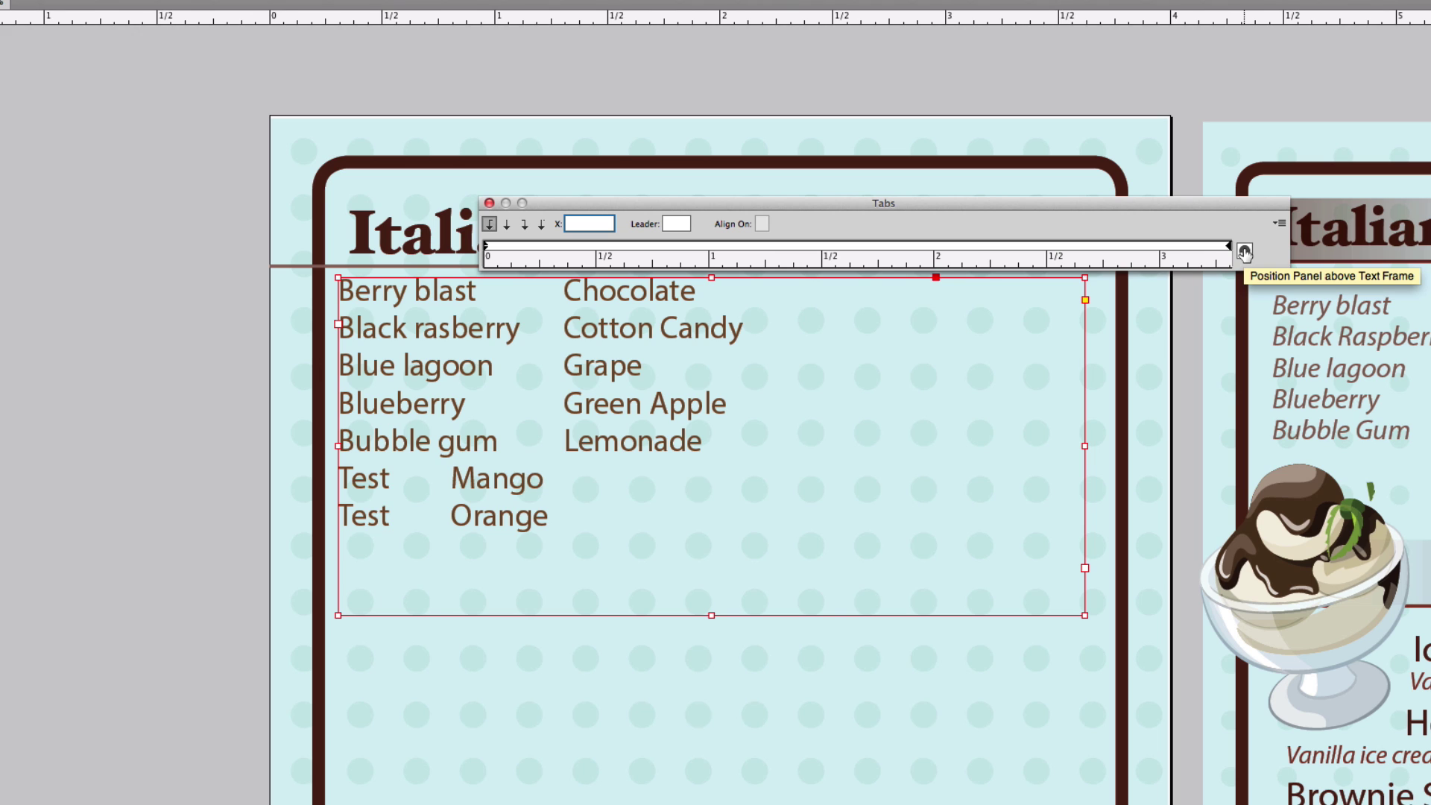
{"action": "left_click", "coordinate": [1244, 253]}
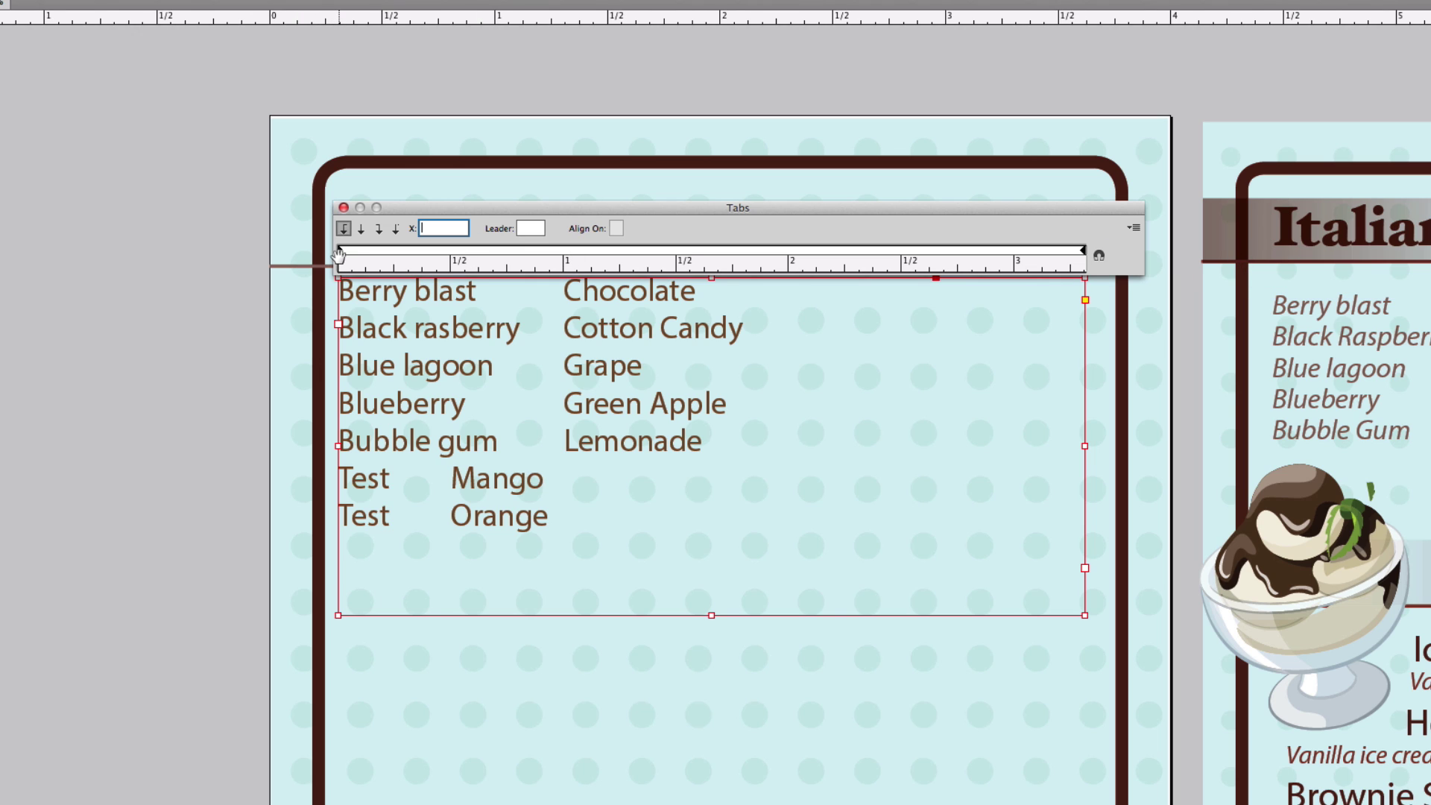
- Set a left-justified tab stop at about 0.99 in for the second column
{"action": "left_click", "coordinate": [551, 252]}
{"action": "left_click_drag", "start_coordinate": [549, 252], "coordinate": [573, 252]}
{"action": "left_click", "coordinate": [549, 252]}
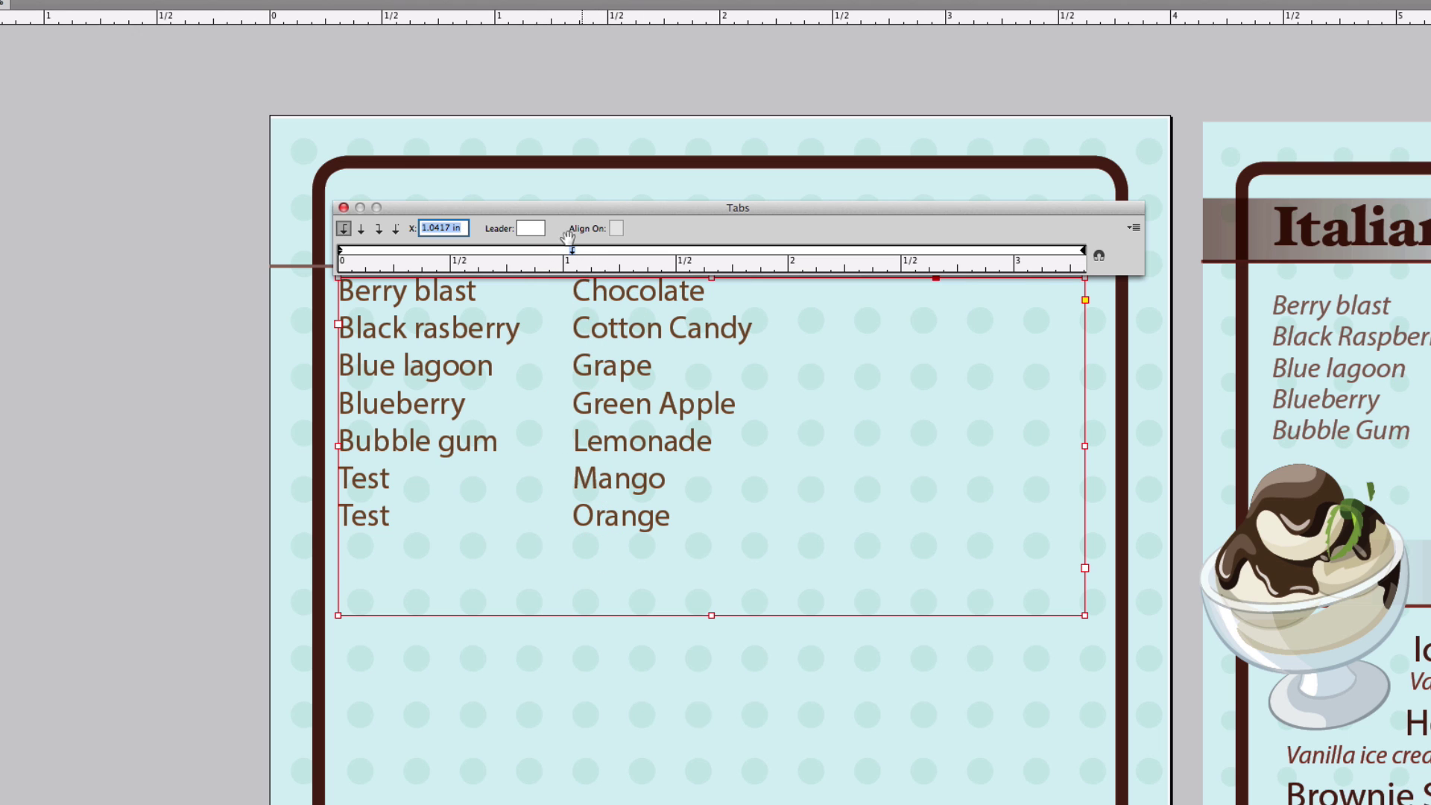
{"action": "mouse_move", "coordinate": [572, 254]}
{"action": "left_mouse_down"}
{"action": "mouse_move", "coordinate": [644, 254]}
{"action": "mouse_move", "coordinate": [550, 252]}
{"action": "left_mouse_up"}
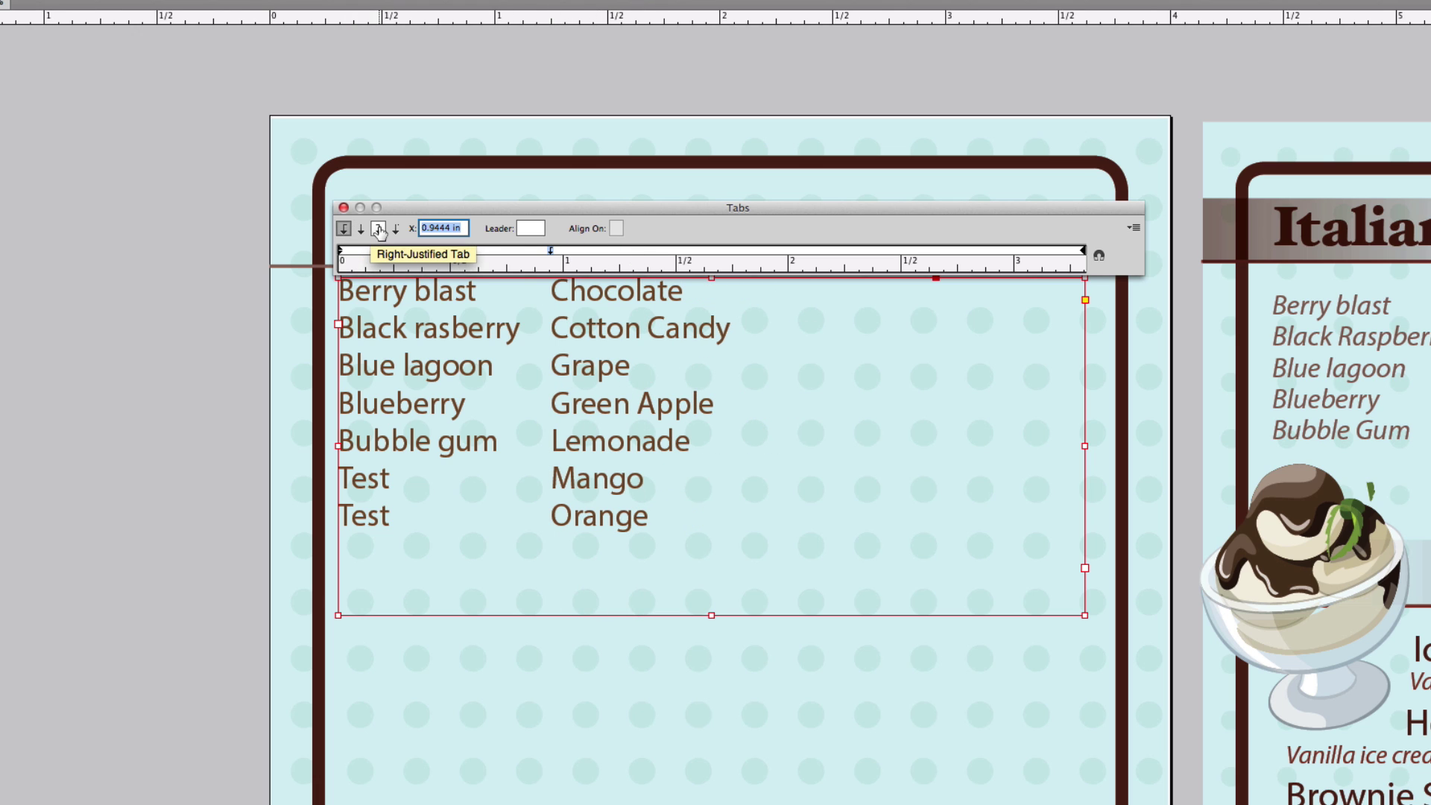
{"action": "left_click", "coordinate": [378, 230]}
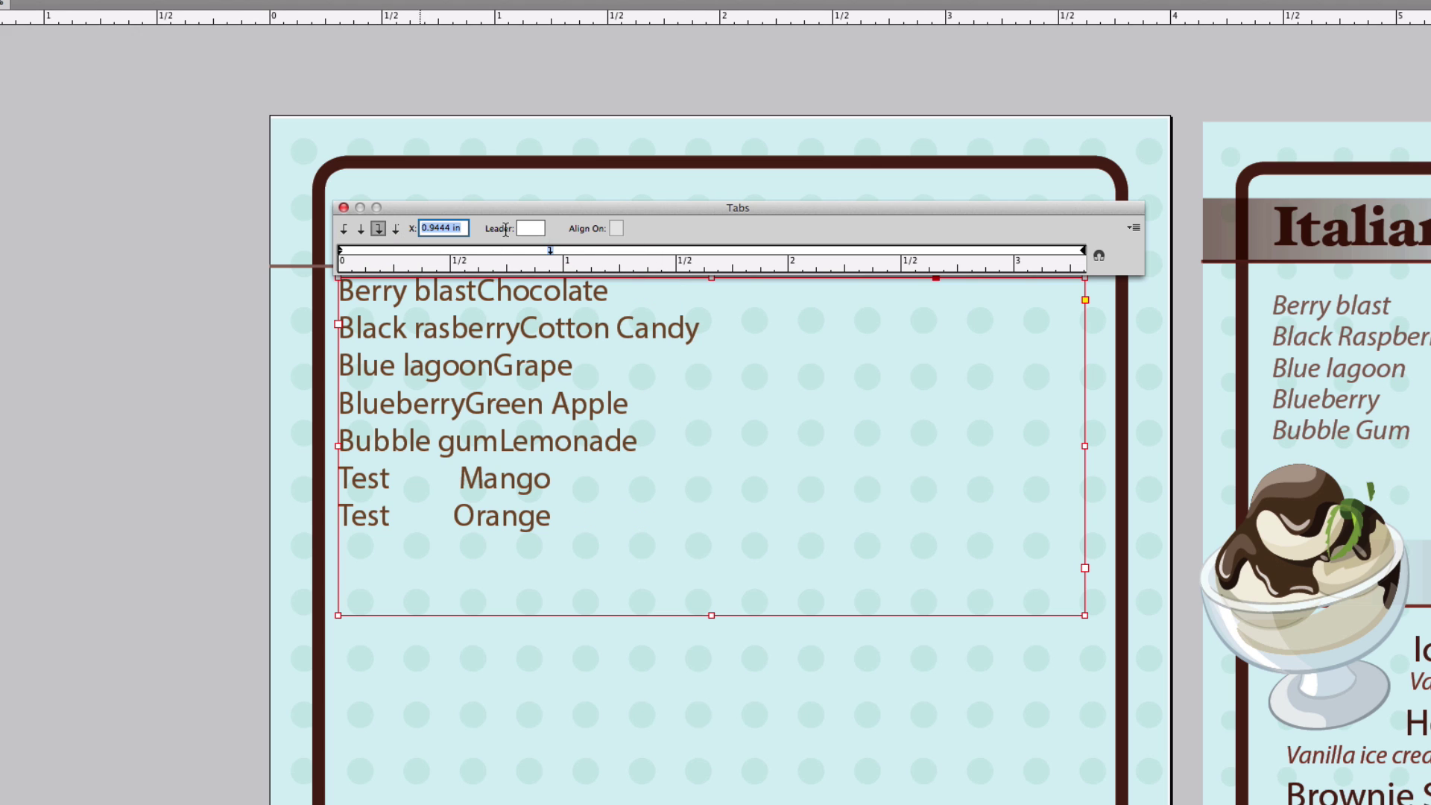
{"action": "left_click_drag", "start_coordinate": [551, 251], "coordinate": [722, 255]}
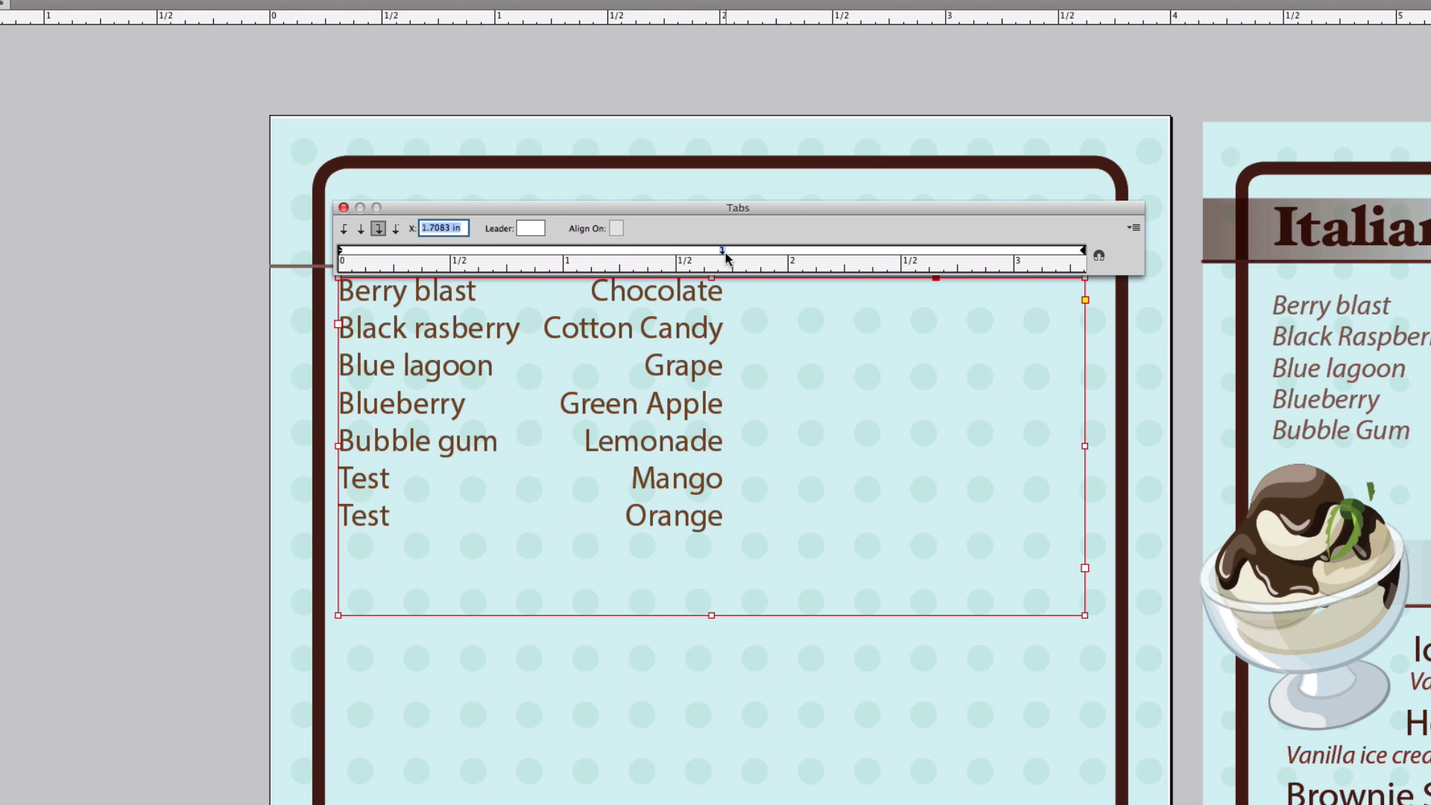
{"action": "left_click", "coordinate": [344, 230]}
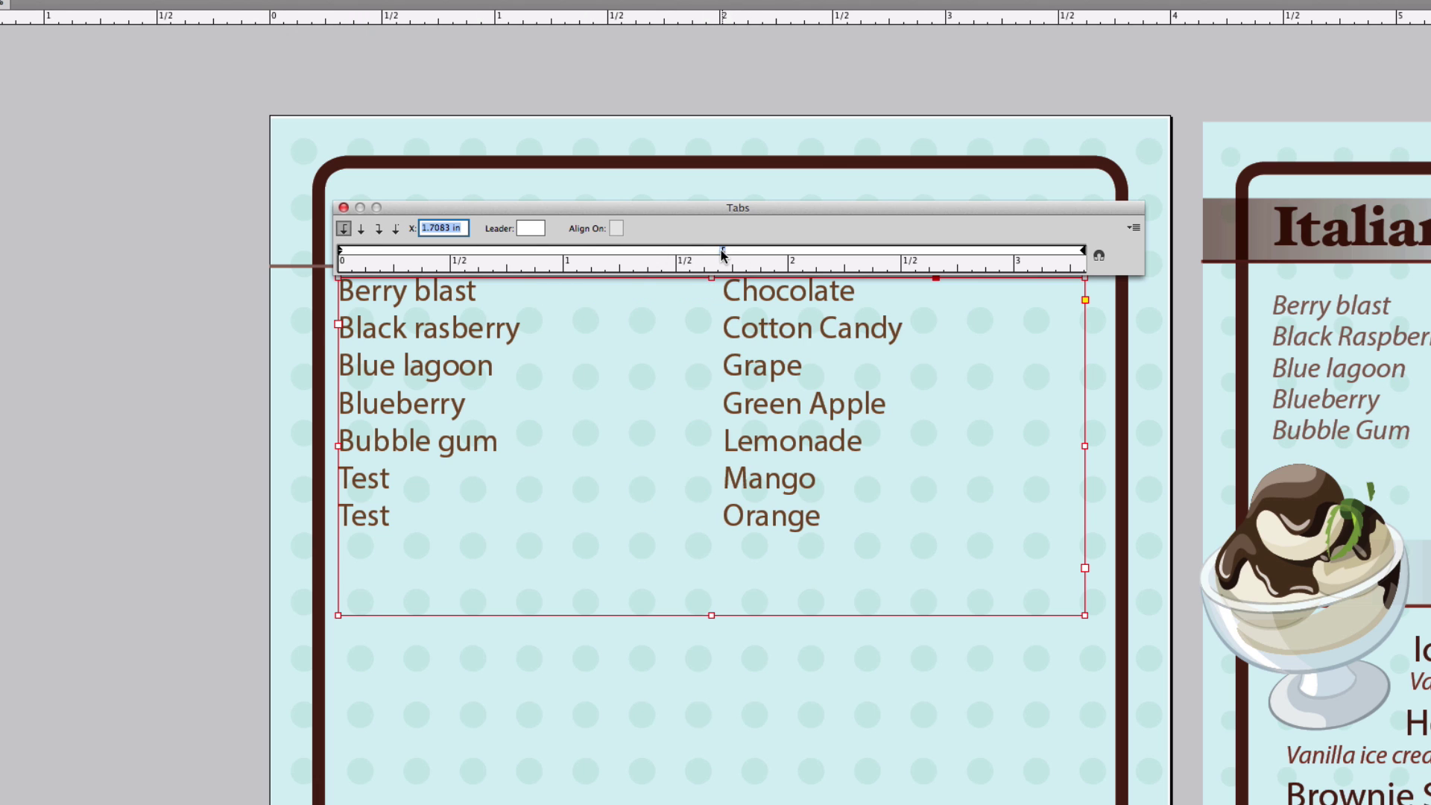
{"action": "left_click_drag", "start_coordinate": [722, 250], "coordinate": [560, 251]}
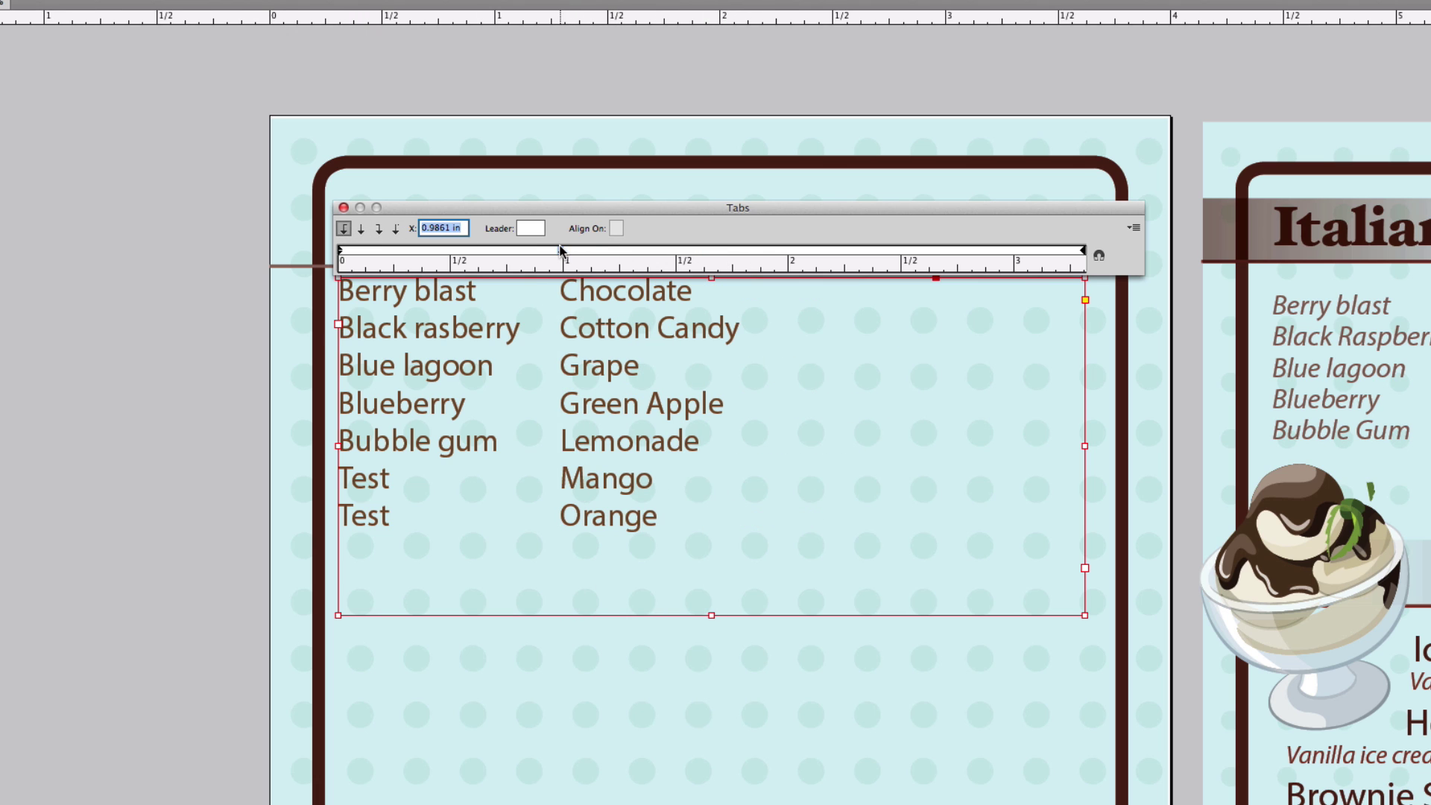
- Add a tab after Chocolate and close the Tabs ruler
{"action": "left_click", "coordinate": [718, 287]}
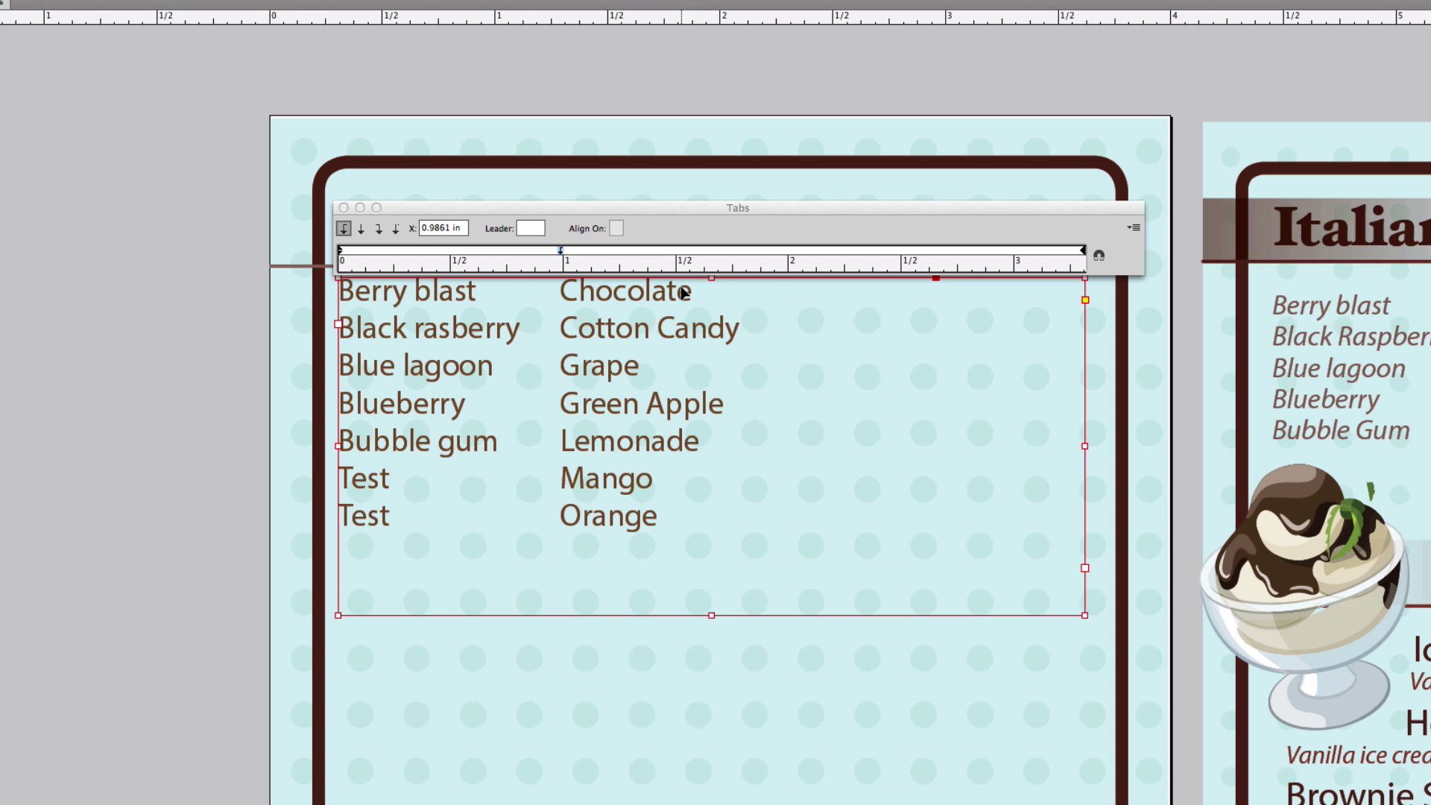
{"action": "double_click", "coordinate": [732, 287]}
{"action": "key", "text": "Tab"}
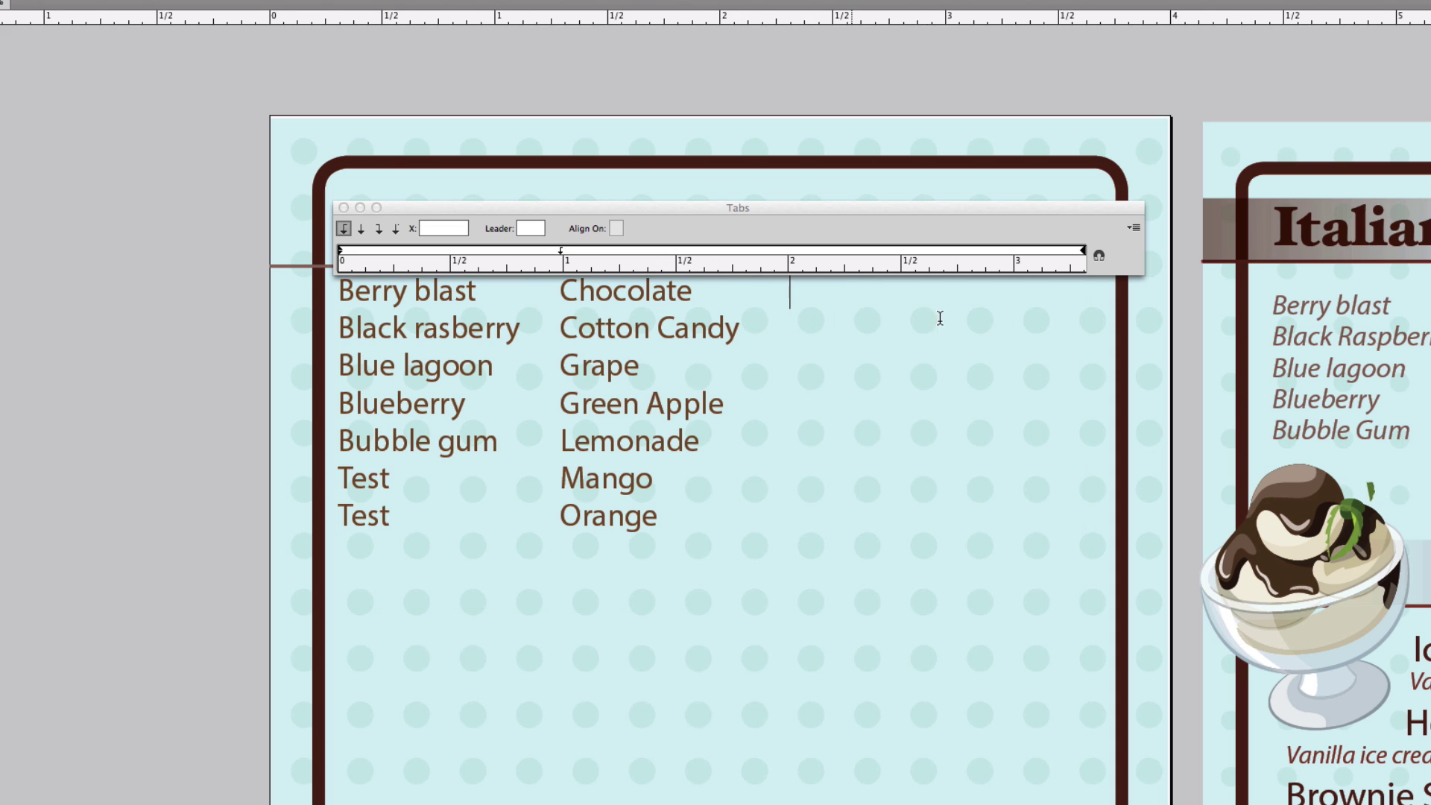
{"action": "key", "text": "Escape"}
{"action": "left_click", "coordinate": [1311, 72]}
{"action": "left_click_drag", "start_coordinate": [1258, 322], "coordinate": [1167, 164]}
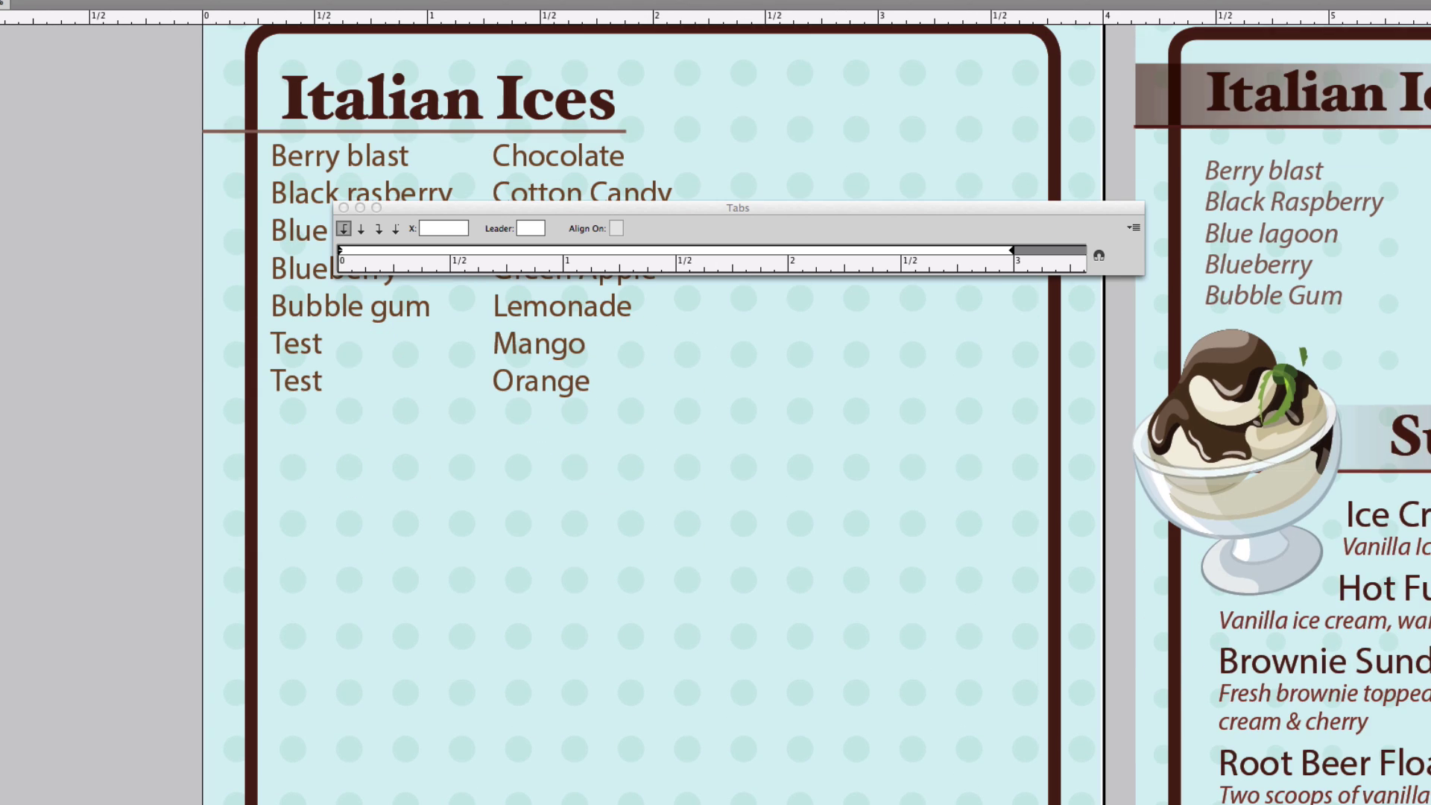
{"action": "left_click", "coordinate": [343, 208]}
{"action": "left_click_drag", "start_coordinate": [897, 214], "coordinate": [895, 353]}
{"action": "left_click", "coordinate": [620, 265]}
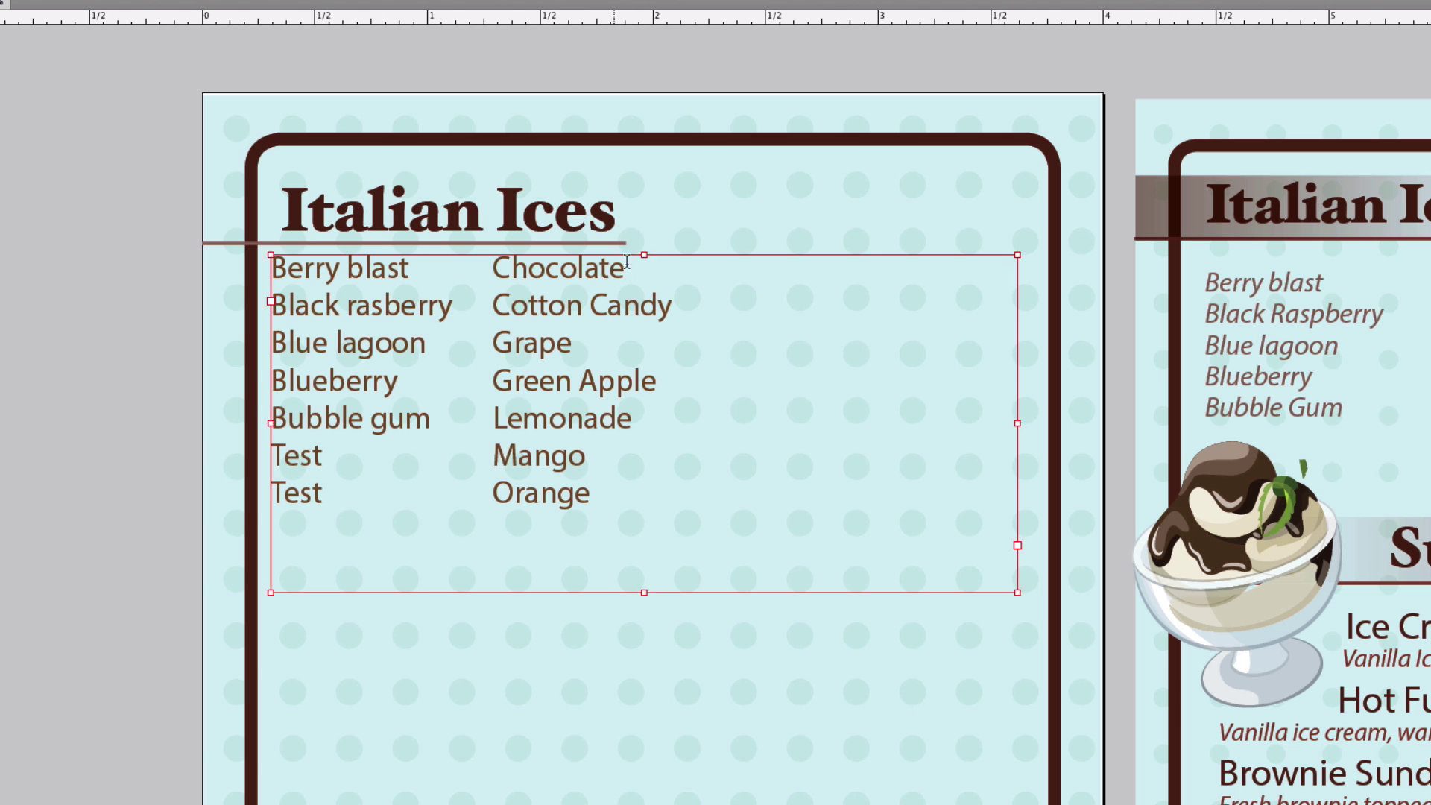
- Add Test and Peach as third-column entries, fixing the misplaced text and Peaach typo
{"action": "double_click", "coordinate": [623, 267]}
{"action": "key", "text": "Tab"}
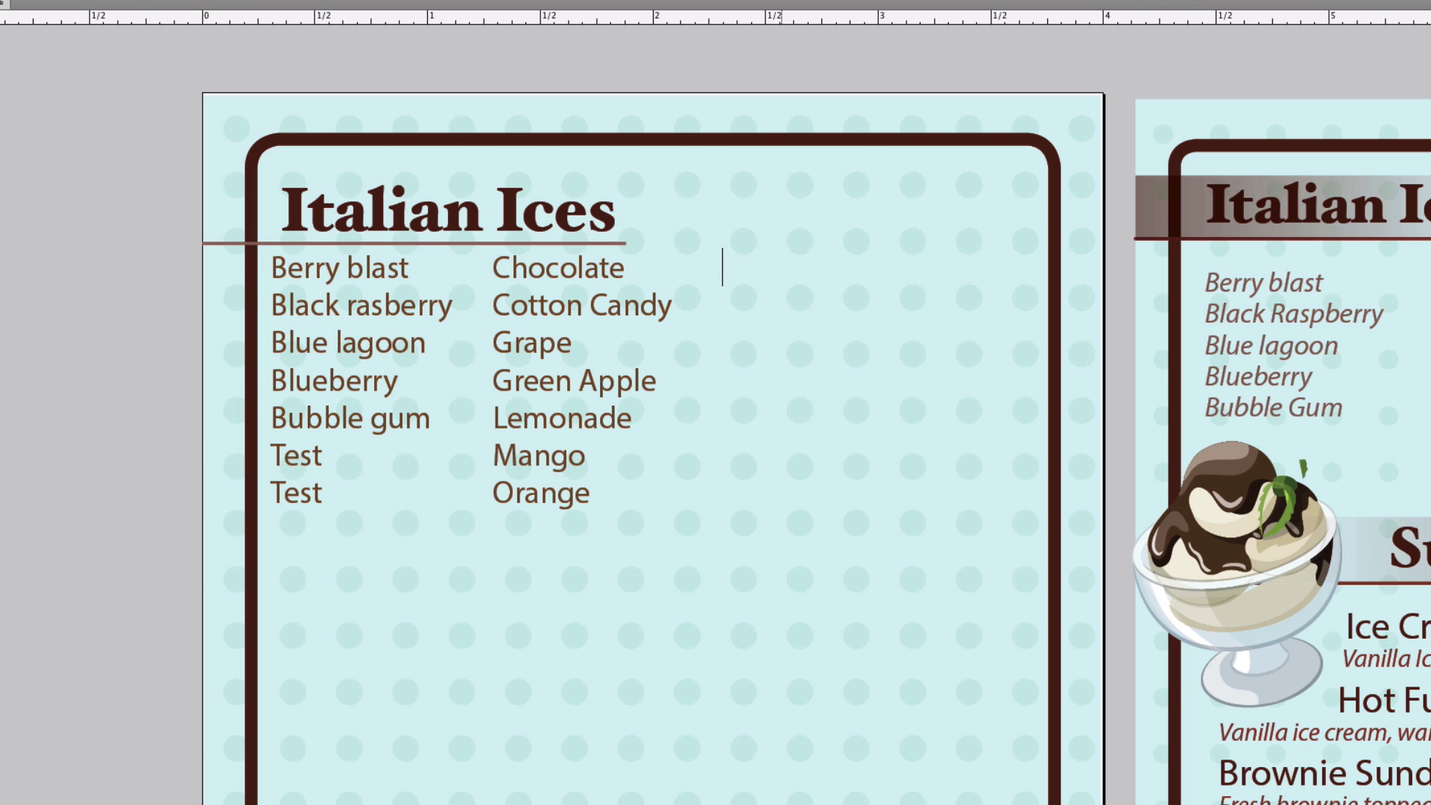
{"action": "type", "text": "Peach"}
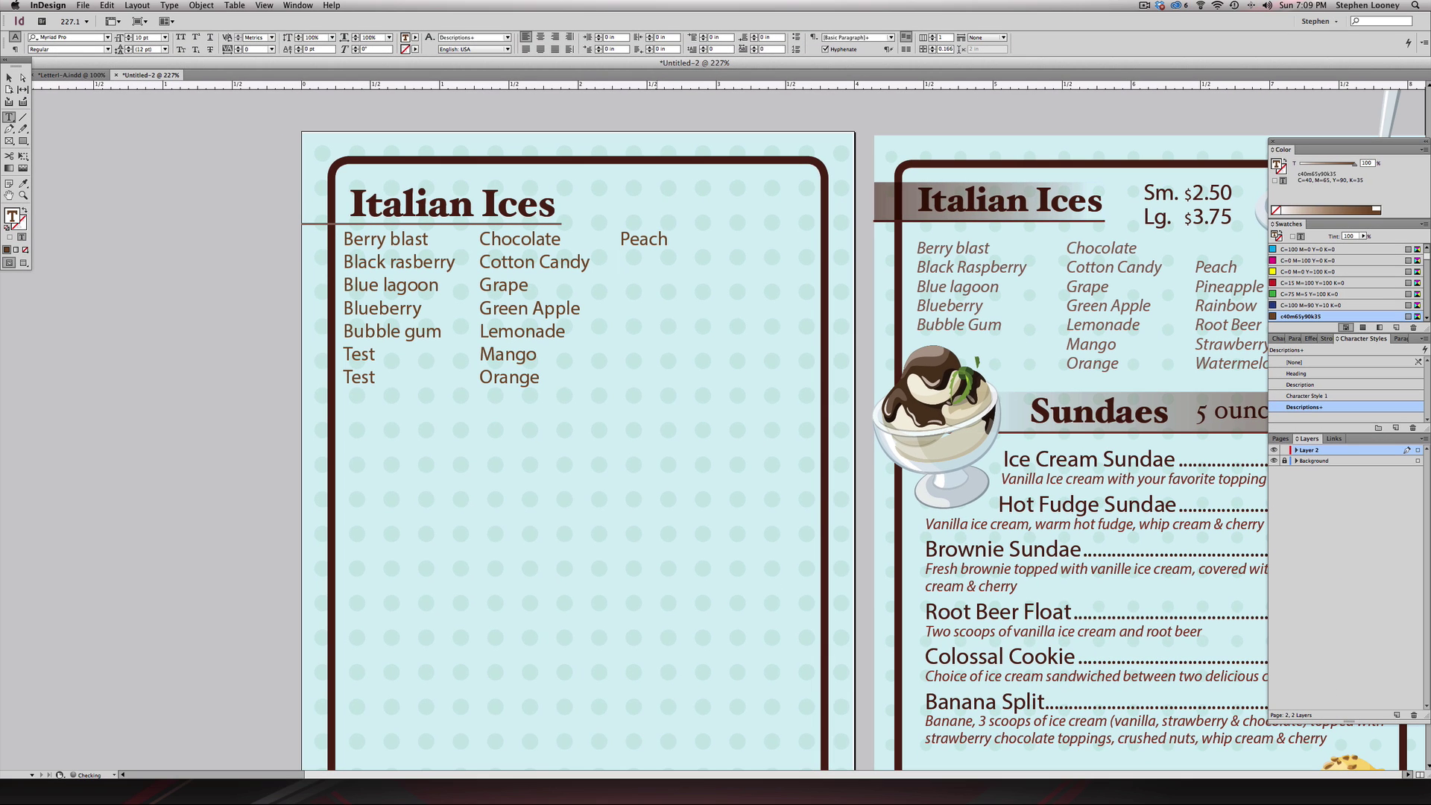
{"action": "type", "text": "Pineapple"}
{"action": "left_click", "coordinate": [620, 238]}
{"action": "type", "text": "Test"}
{"action": "key", "text": "Return"}
{"action": "key", "text": "BackSpace"}
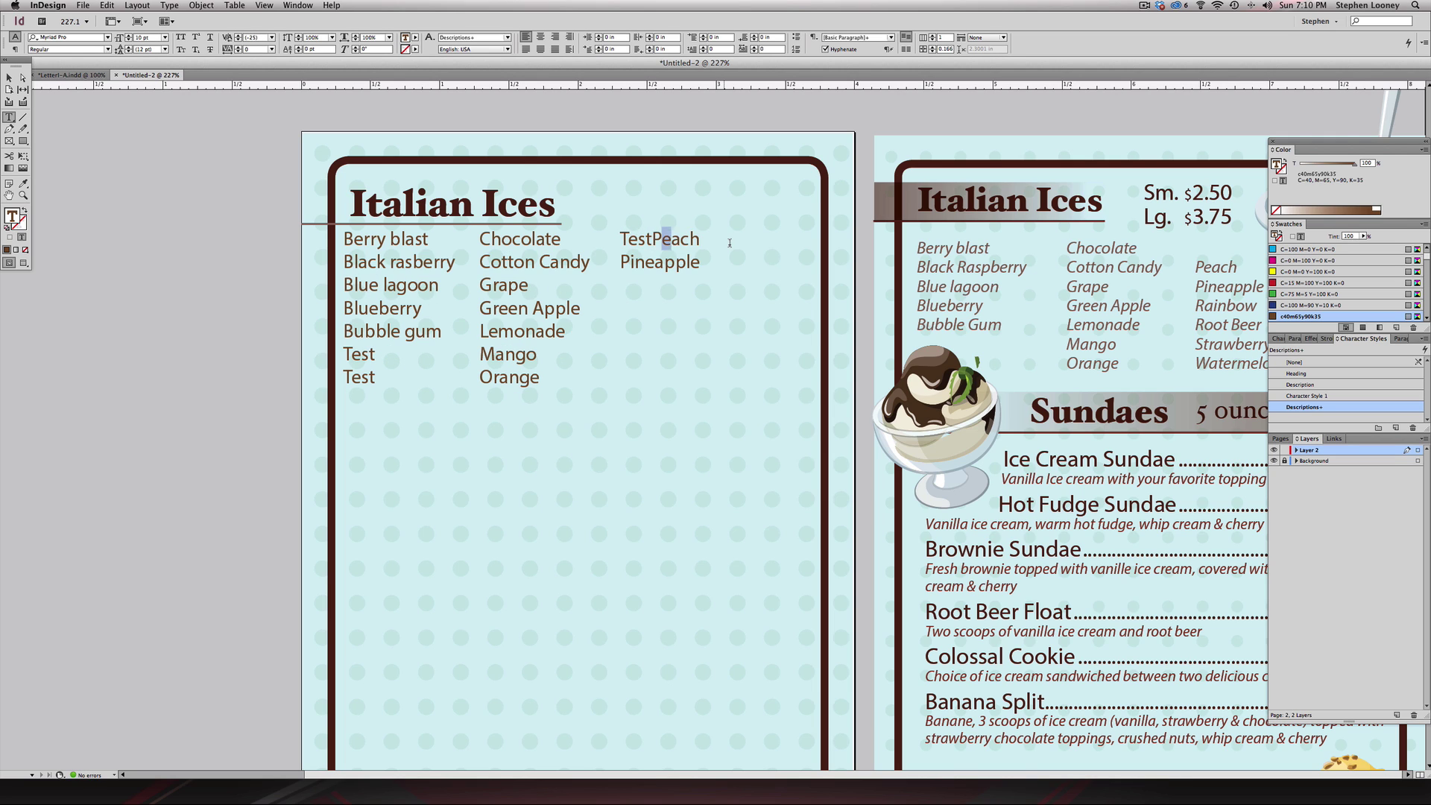
{"action": "key", "text": "Delete"}
{"action": "key", "text": "Delete"}
{"action": "key", "text": "Delete"}
{"action": "key", "text": "Delete"}
{"action": "key", "text": "Delete"}
{"action": "key", "text": "Delete"}
{"action": "key", "text": "Return"}
{"action": "left_click_drag", "start_coordinate": [628, 262], "coordinate": [745, 262]}
{"action": "type", "text": "eaach"}
{"action": "key", "text": "Return"}
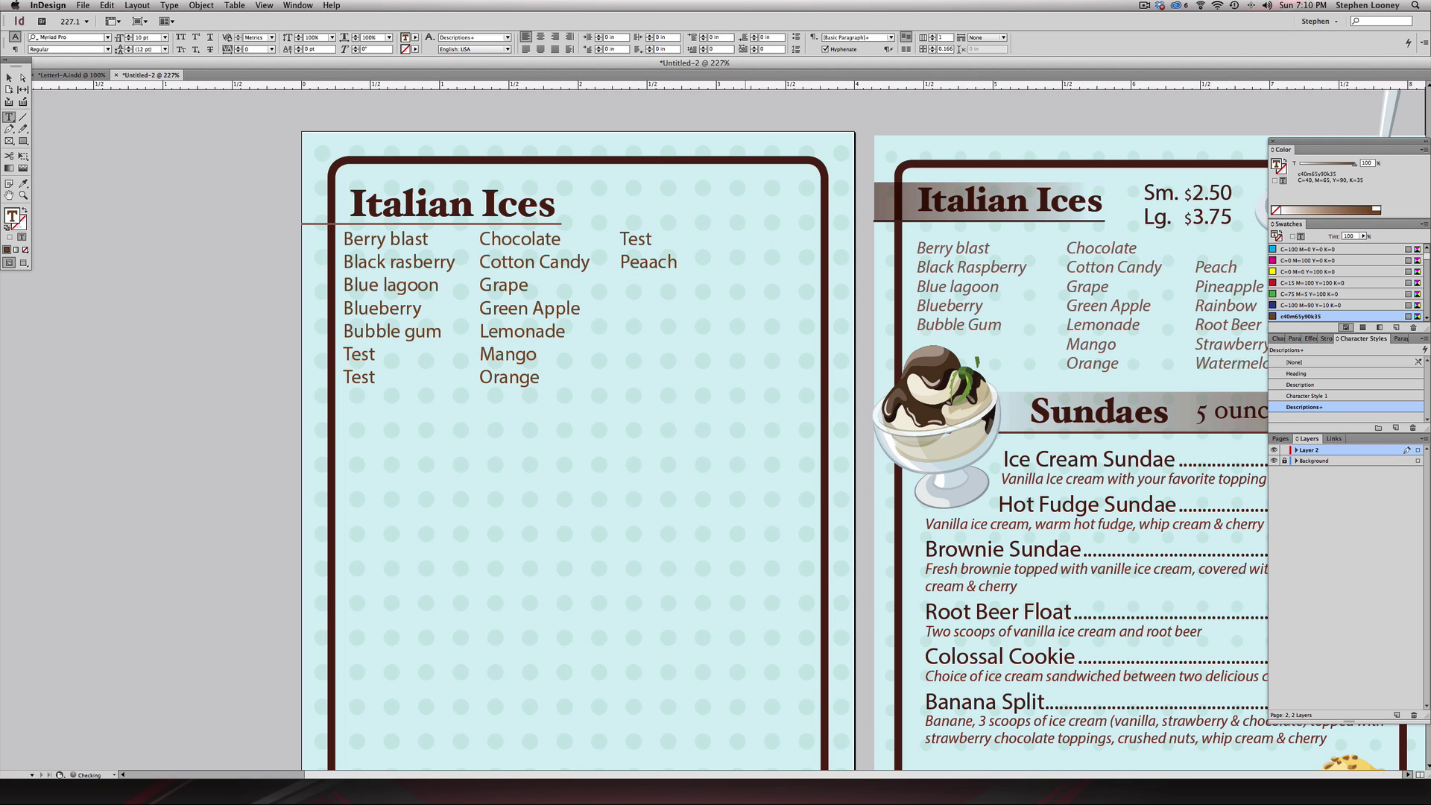
{"action": "left_click", "coordinate": [652, 264]}
{"action": "key", "text": "BackSpace"}
- Tab in Pineapple, Rainbow, Root Beer, Strawberry and Watermelon after the remaining lines
{"action": "key", "text": "Down"}
{"action": "key", "text": "Tab"}
{"action": "type", "text": "Pineapple"}
{"action": "key", "text": "Down"}
{"action": "key", "text": "Tab"}
{"action": "type", "text": "Rainbow"}
{"action": "key", "text": "Down"}
{"action": "key", "text": "Tab"}
{"action": "type", "text": "Root Beer"}
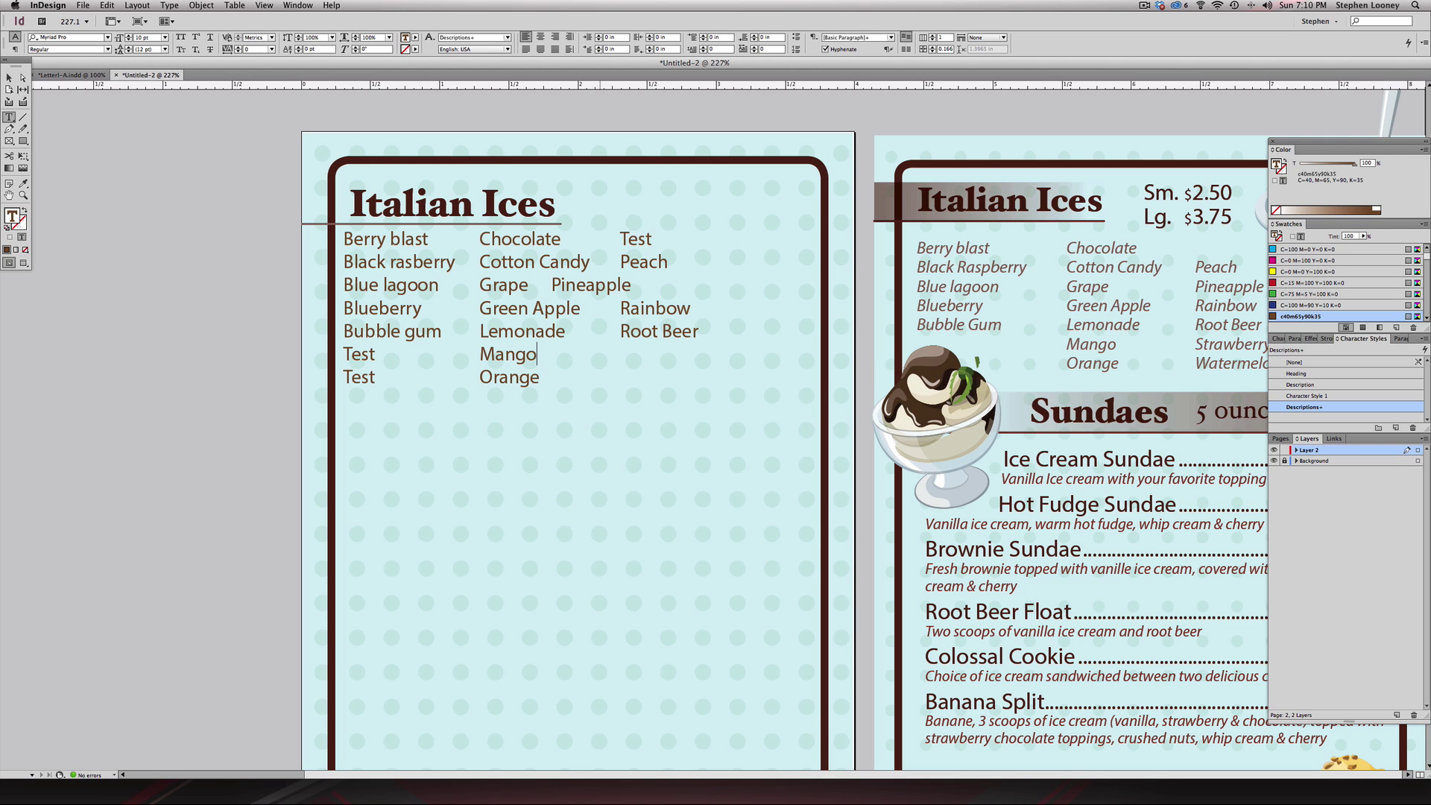
{"action": "key", "text": "Down"}
{"action": "key", "text": "Tab"}
{"action": "type", "text": "Strawberry"}
{"action": "key", "text": "Down"}
{"action": "key", "text": "Tab"}
{"action": "type", "text": "Watermelon"}
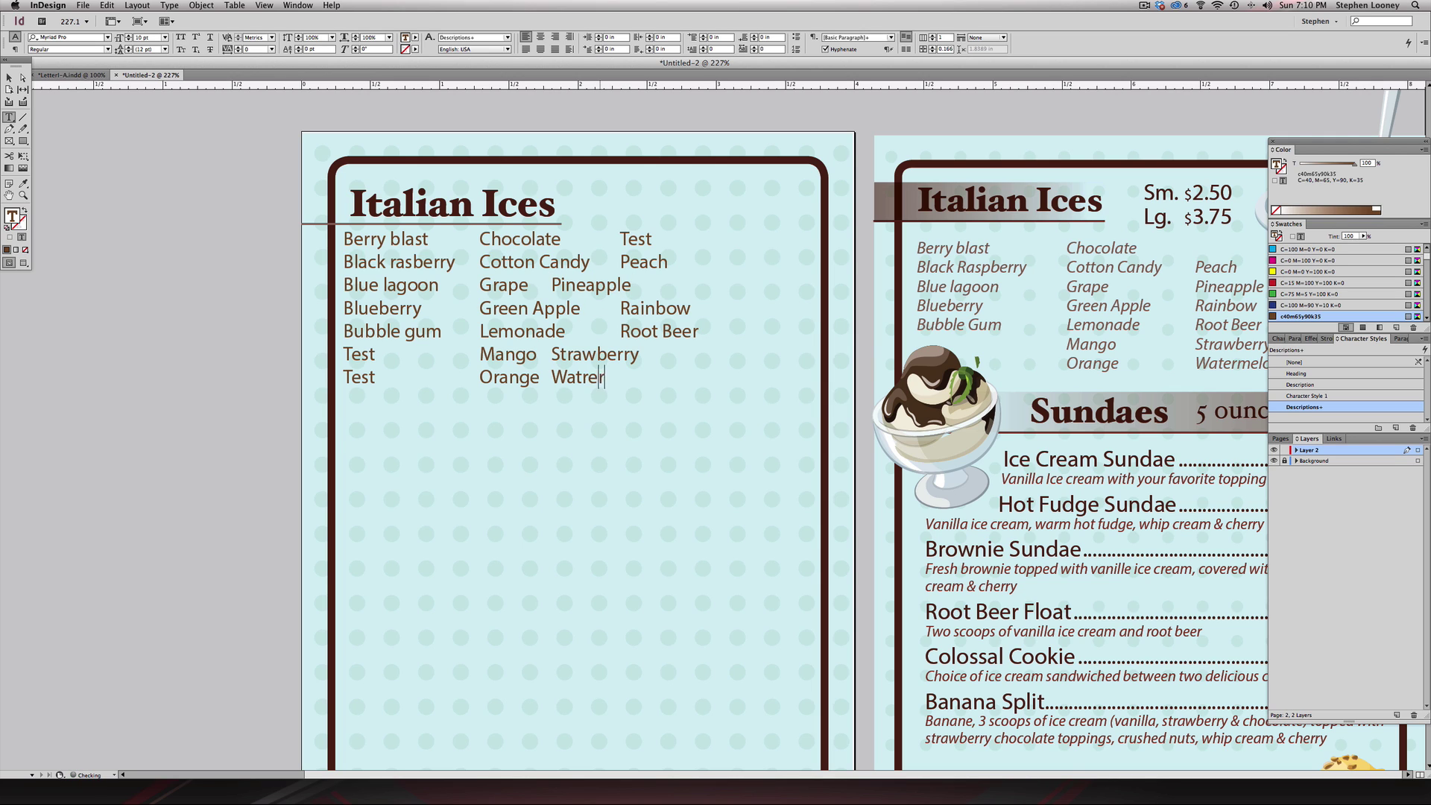
{"action": "key", "text": "Escape"}
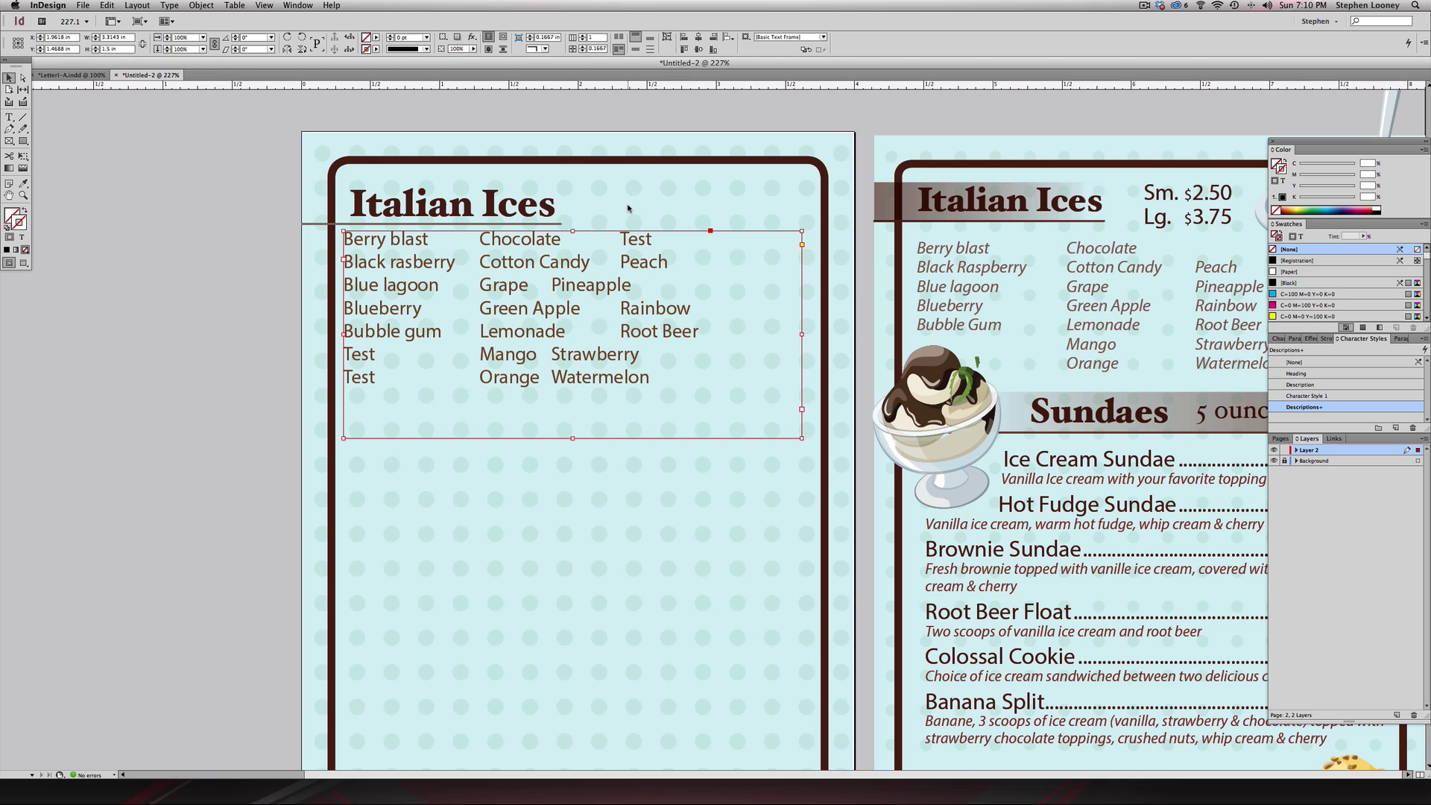
- Set a left tab stop near 1.97 in to align the third column
{"action": "key", "text": "super+shift+t"}
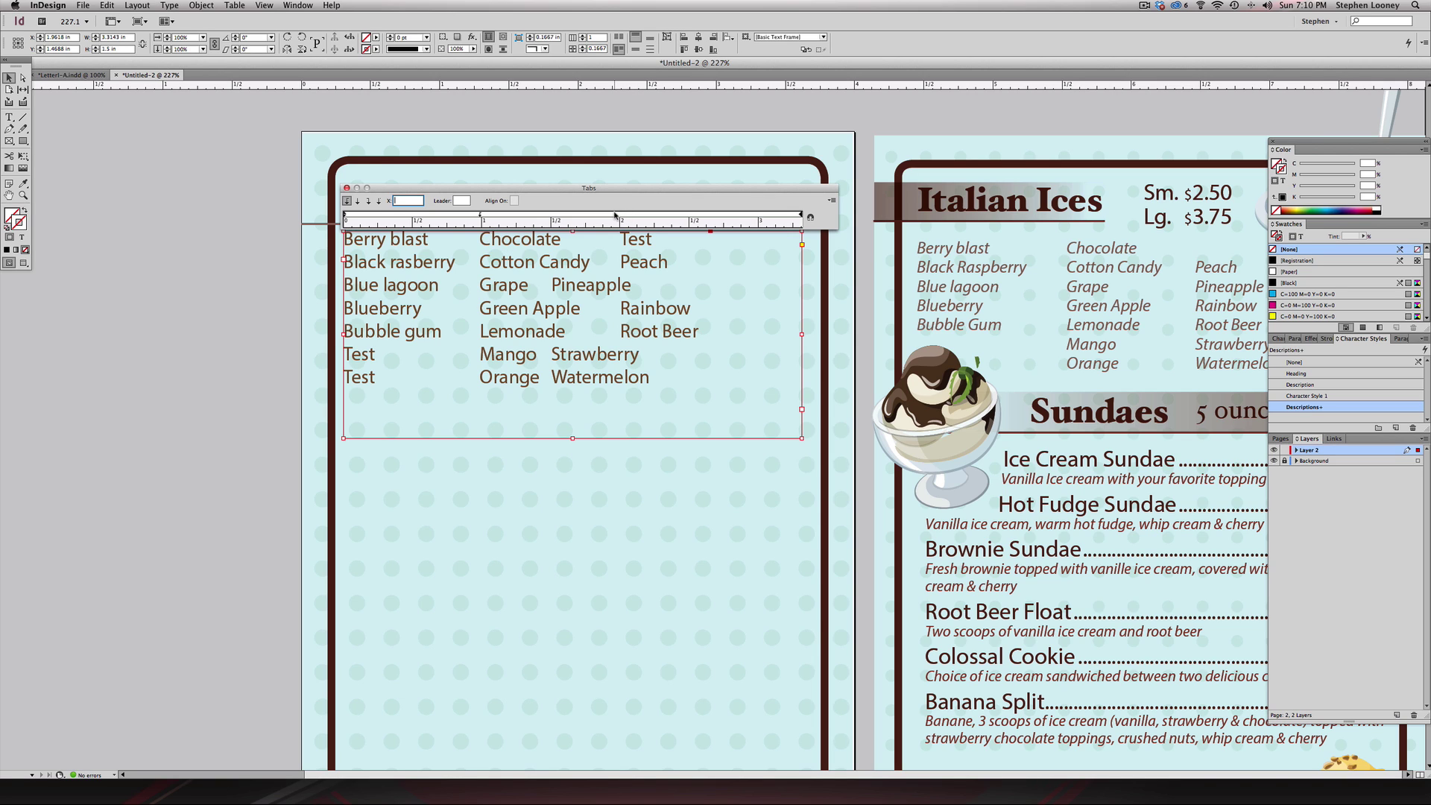
{"action": "left_click", "coordinate": [615, 216]}
{"action": "left_click_drag", "start_coordinate": [614, 214], "coordinate": [621, 215]}
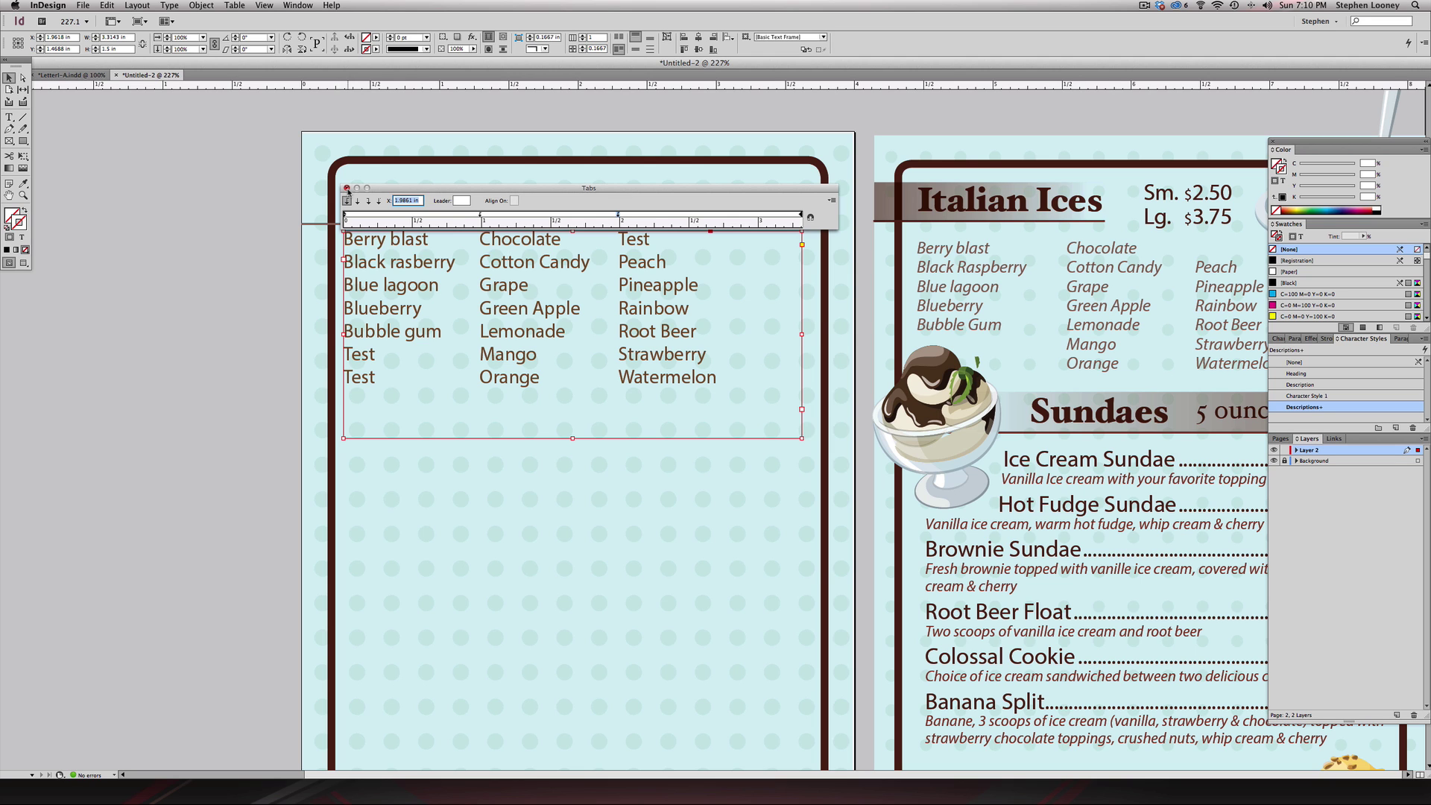
{"action": "left_click", "coordinate": [348, 189]}
{"action": "left_click", "coordinate": [271, 158]}
- Zoom out to 125% on the spread and unlock the Background layer
{"action": "key", "text": "super+2"}
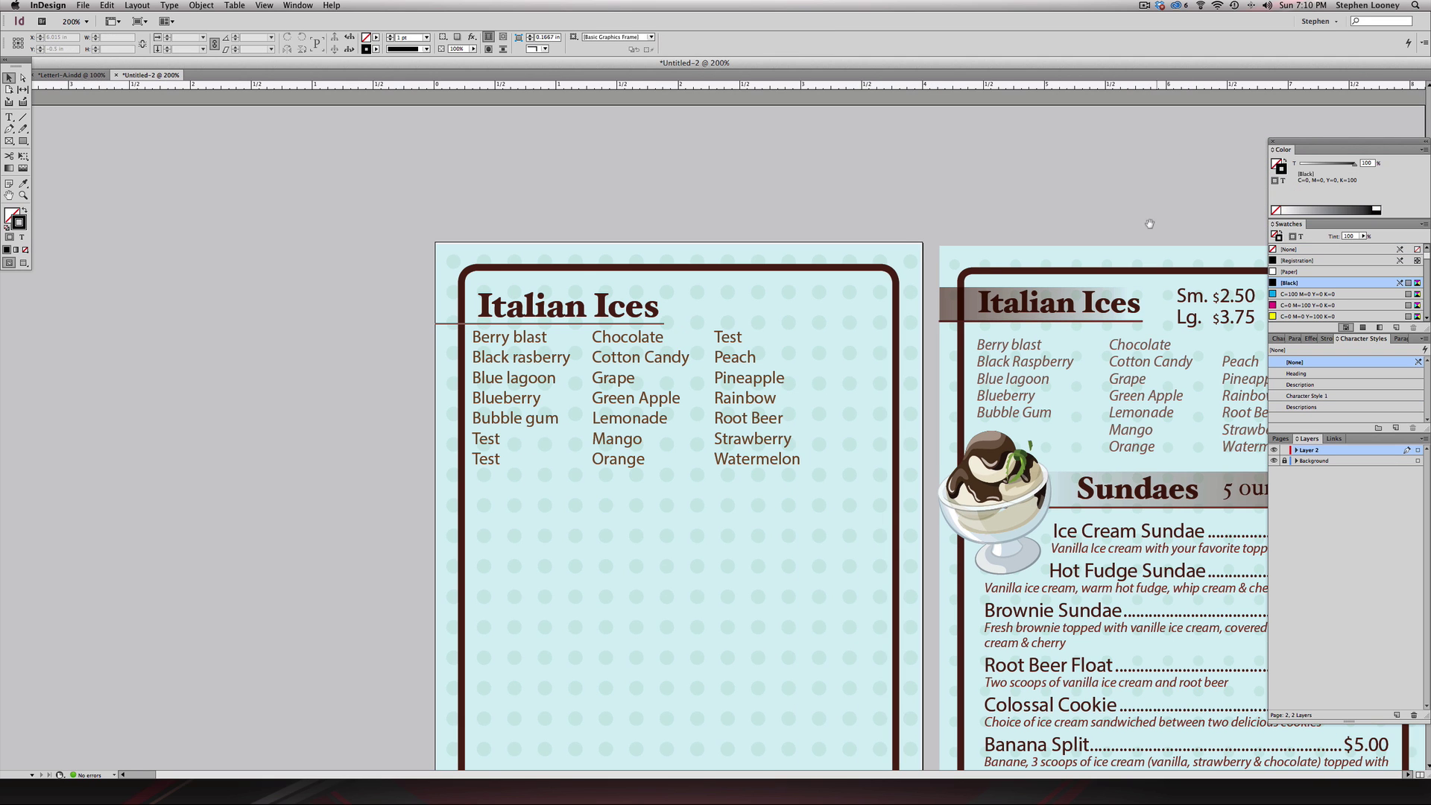
{"action": "left_click_drag", "start_coordinate": [1149, 224], "coordinate": [1148, 179]}
{"action": "key", "text": "Tab"}
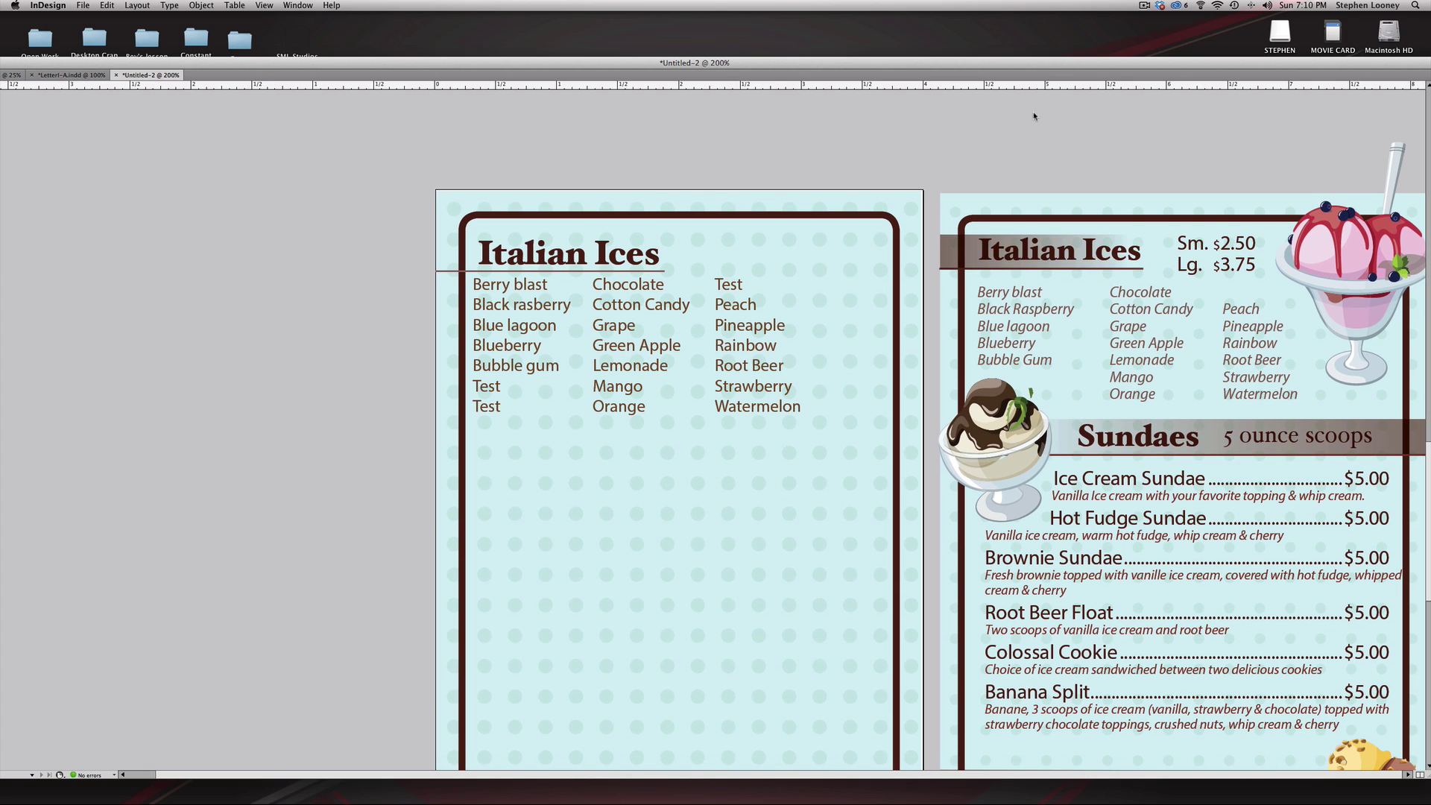
{"action": "key", "text": "w"}
{"action": "key", "text": "w"}
{"action": "key", "text": "w"}
{"action": "key", "text": "w"}
{"action": "key", "text": "super+minus"}
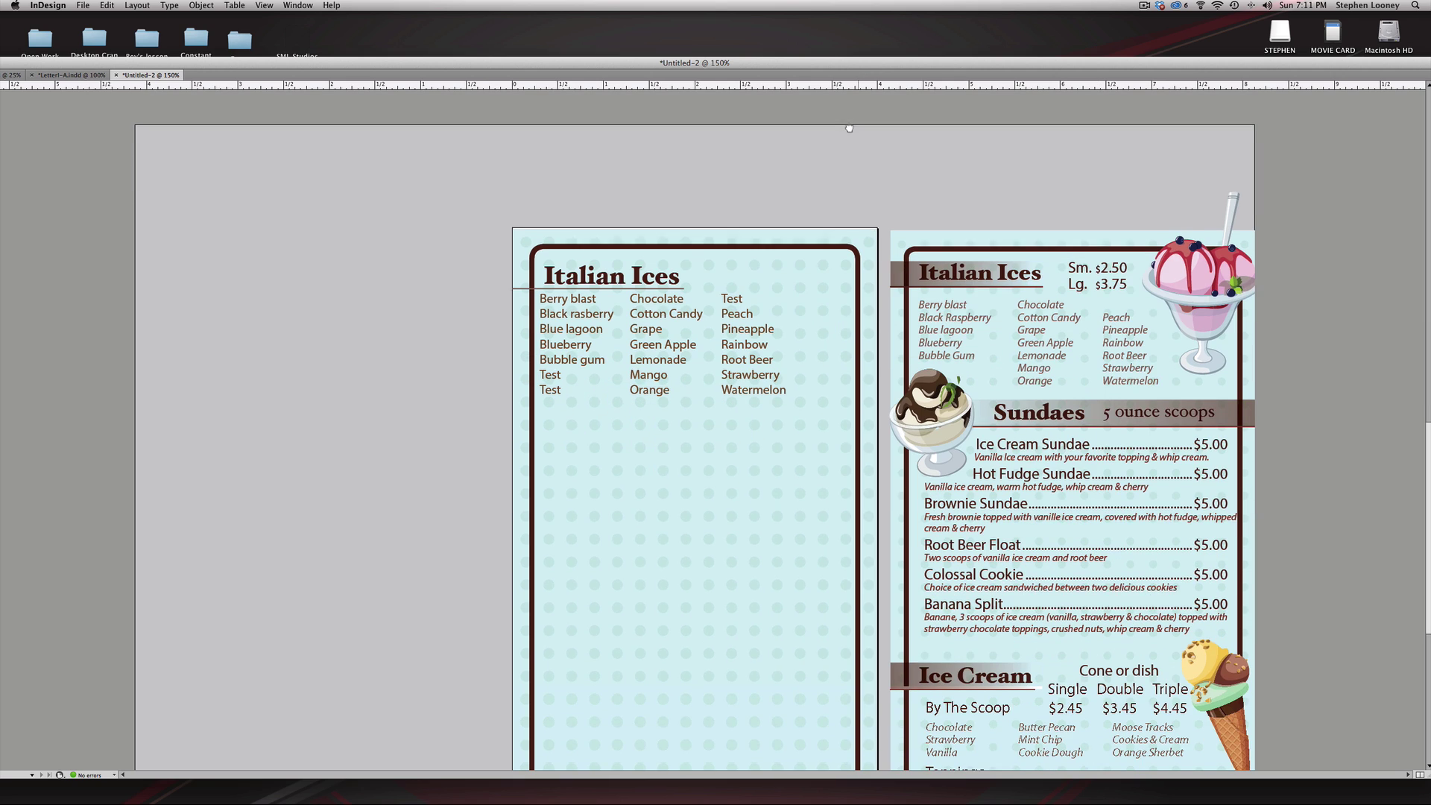
{"action": "scroll", "coordinate": [1027, 389], "scroll_direction": "down", "scroll_amount": 1}
{"action": "key", "text": "super+minus"}
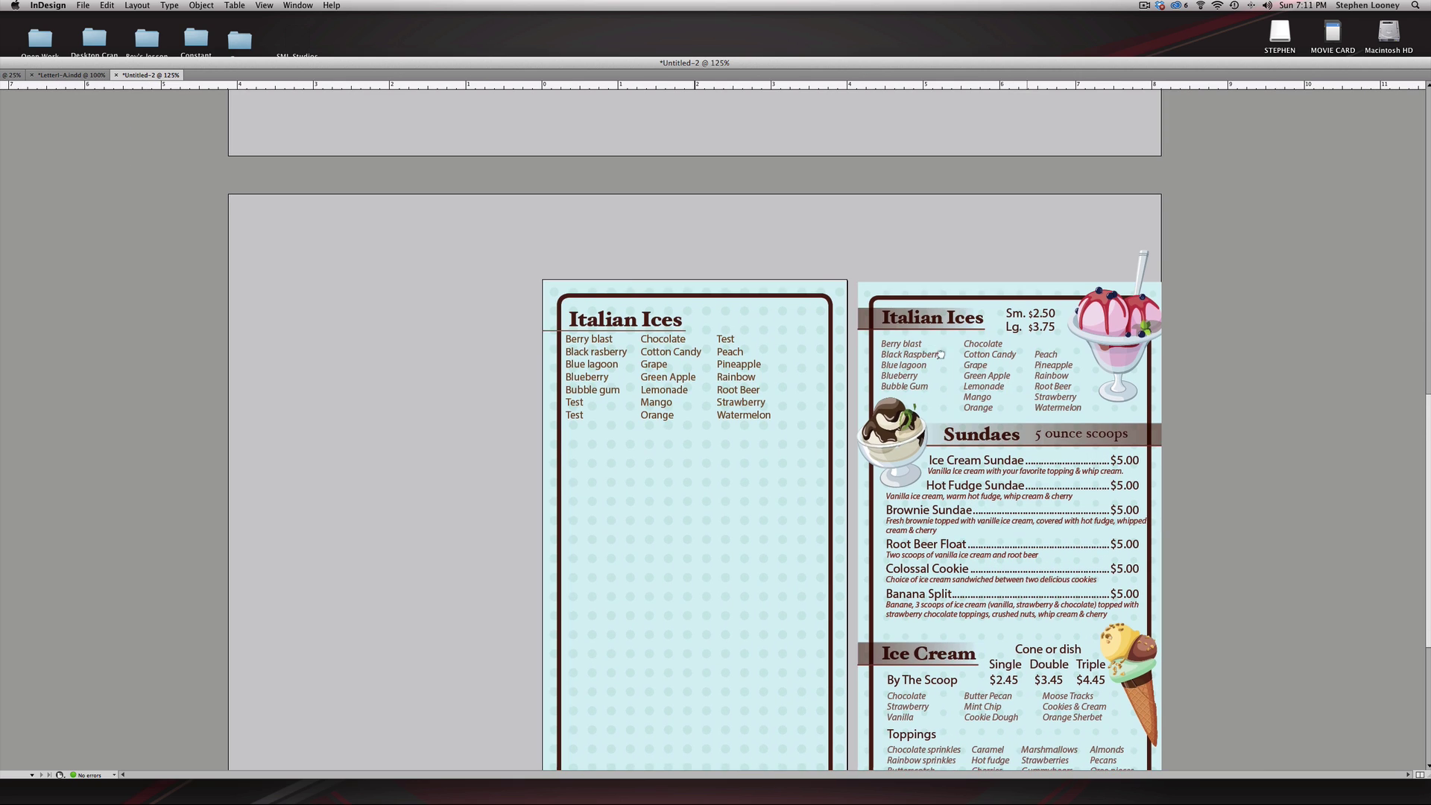
{"action": "scroll", "coordinate": [912, 293], "scroll_direction": "down", "scroll_amount": 2}
{"action": "key", "text": "Tab"}
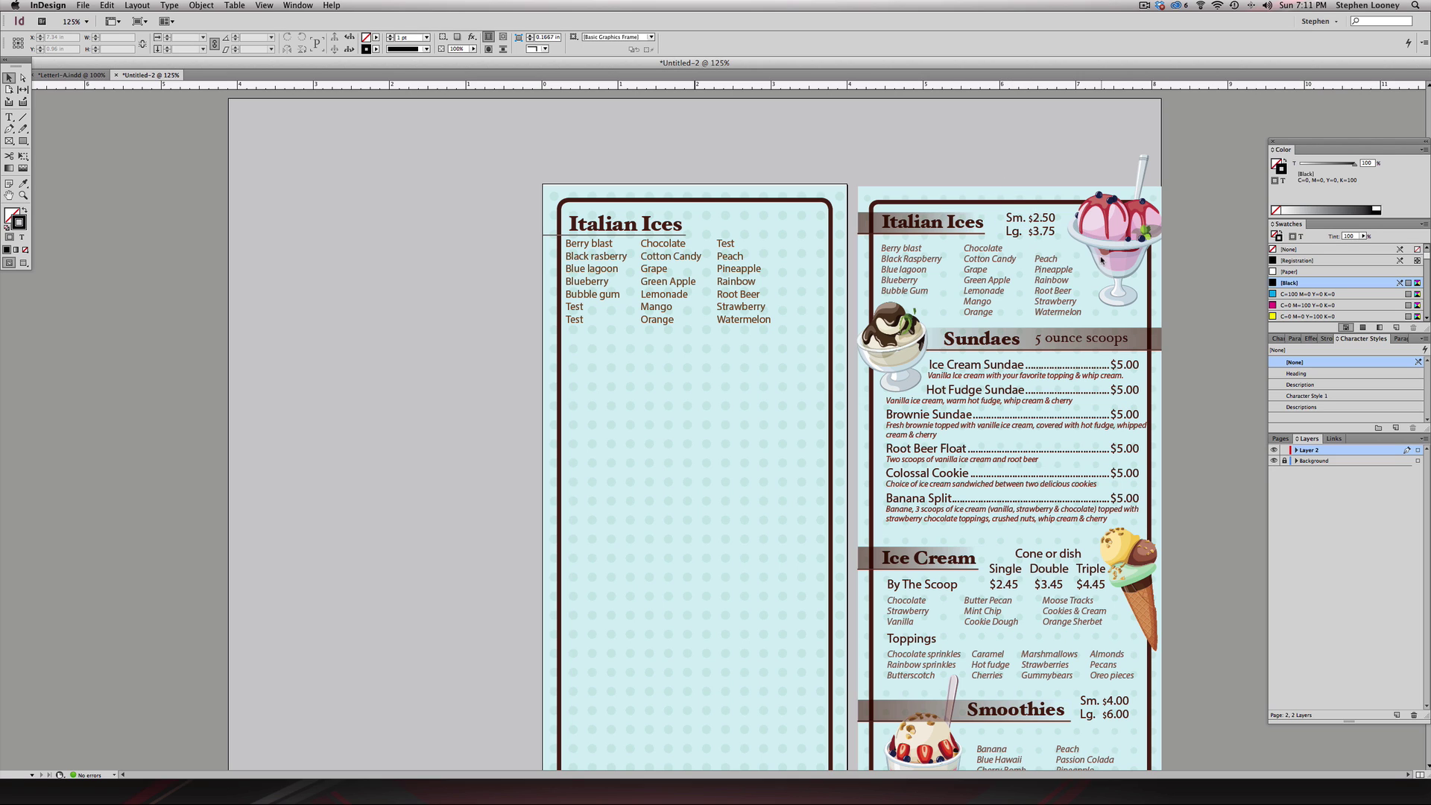
{"action": "left_click", "coordinate": [1284, 462]}
- Select both the Sm./Lg. label frame and the dollar prices frame
{"action": "left_click", "coordinate": [1017, 224]}
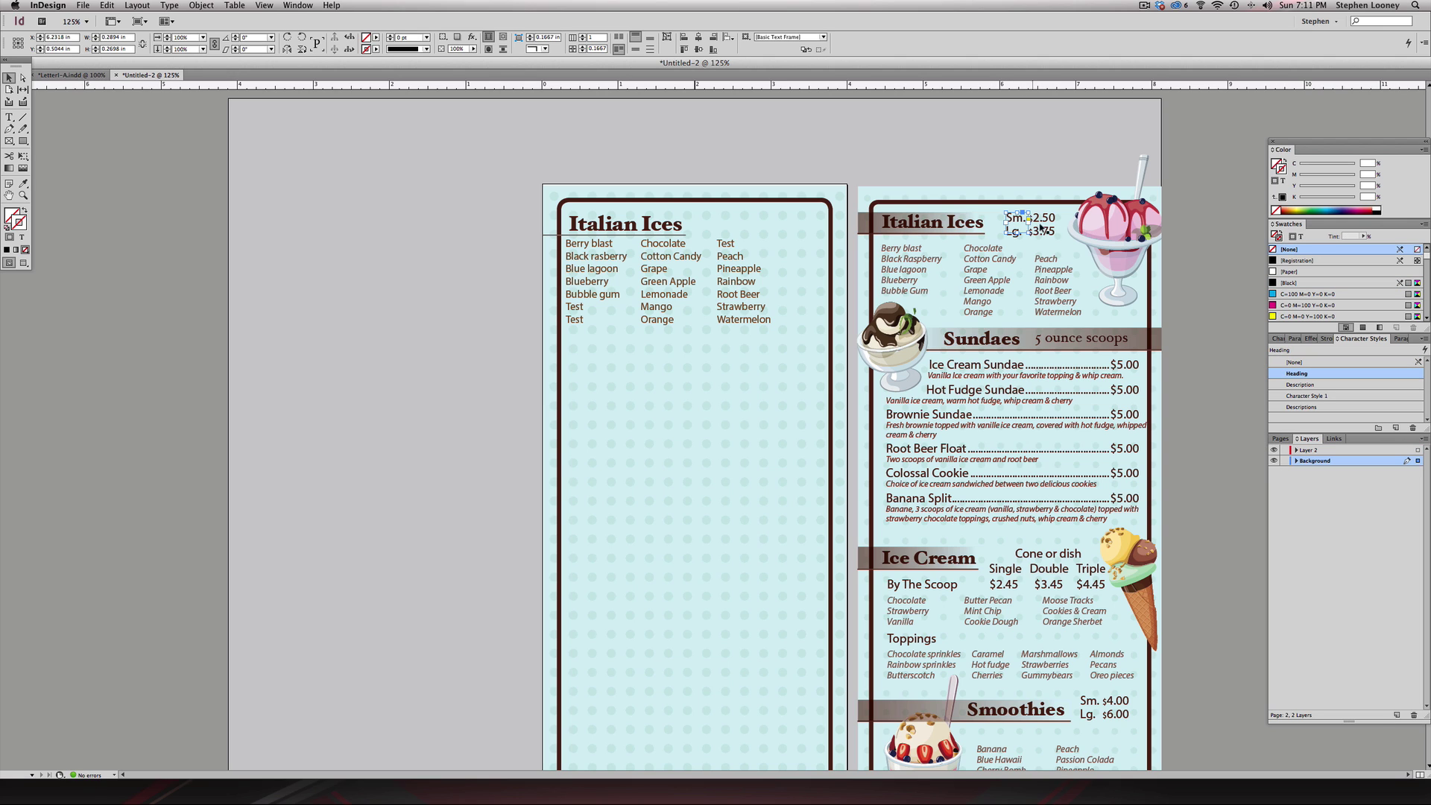
{"action": "left_click", "coordinate": [1001, 208]}
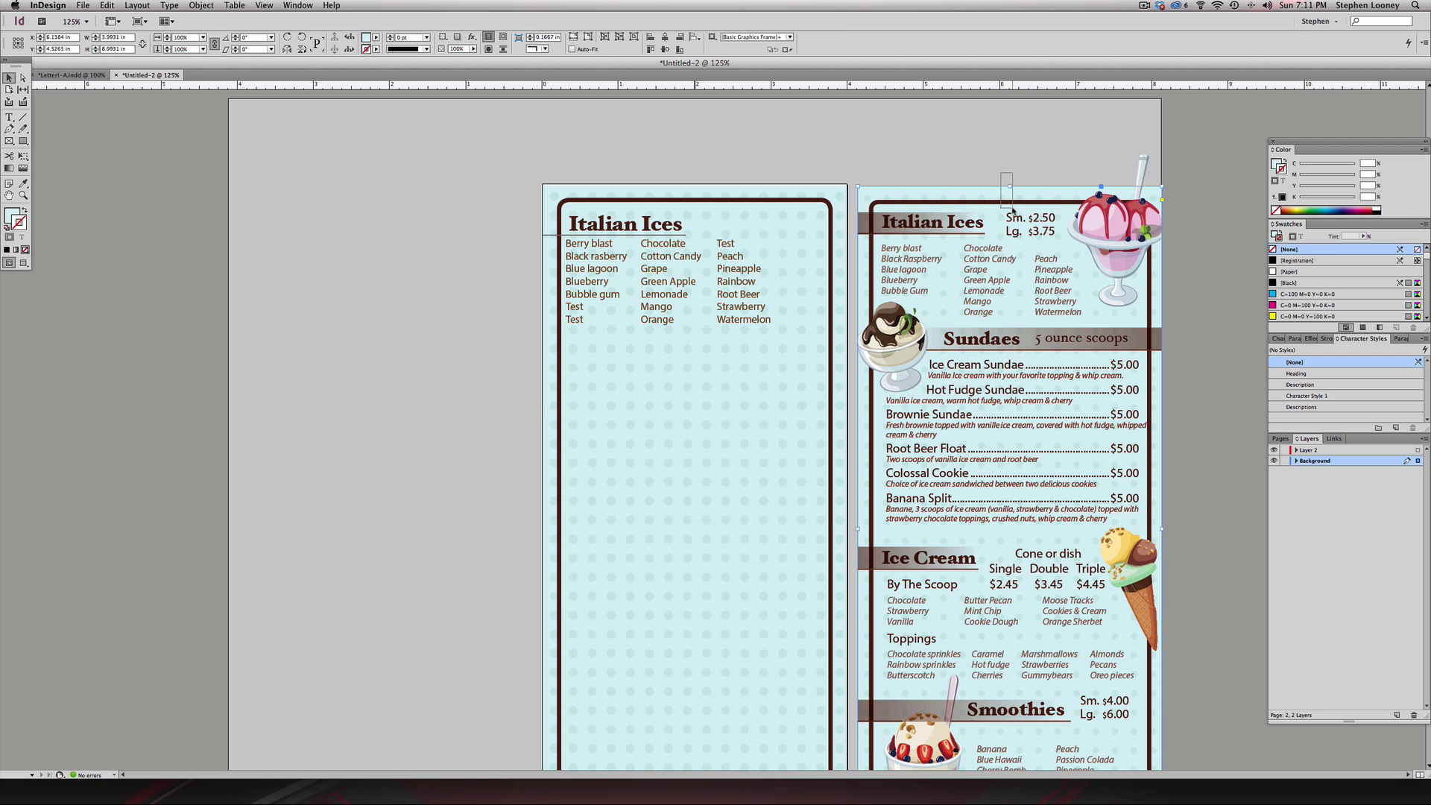
{"action": "key", "text": "super+shift+a"}
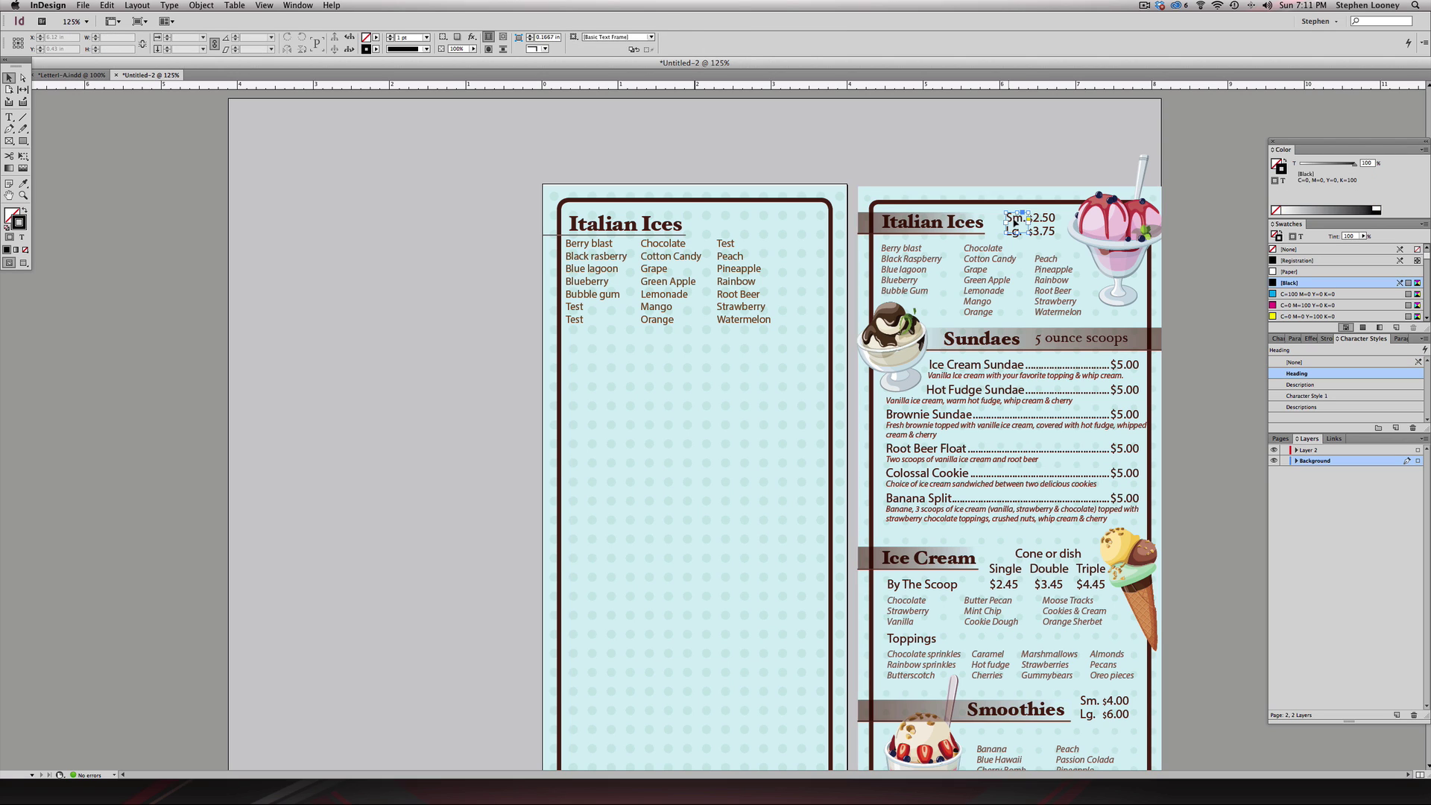
{"action": "left_click", "coordinate": [1035, 223]}
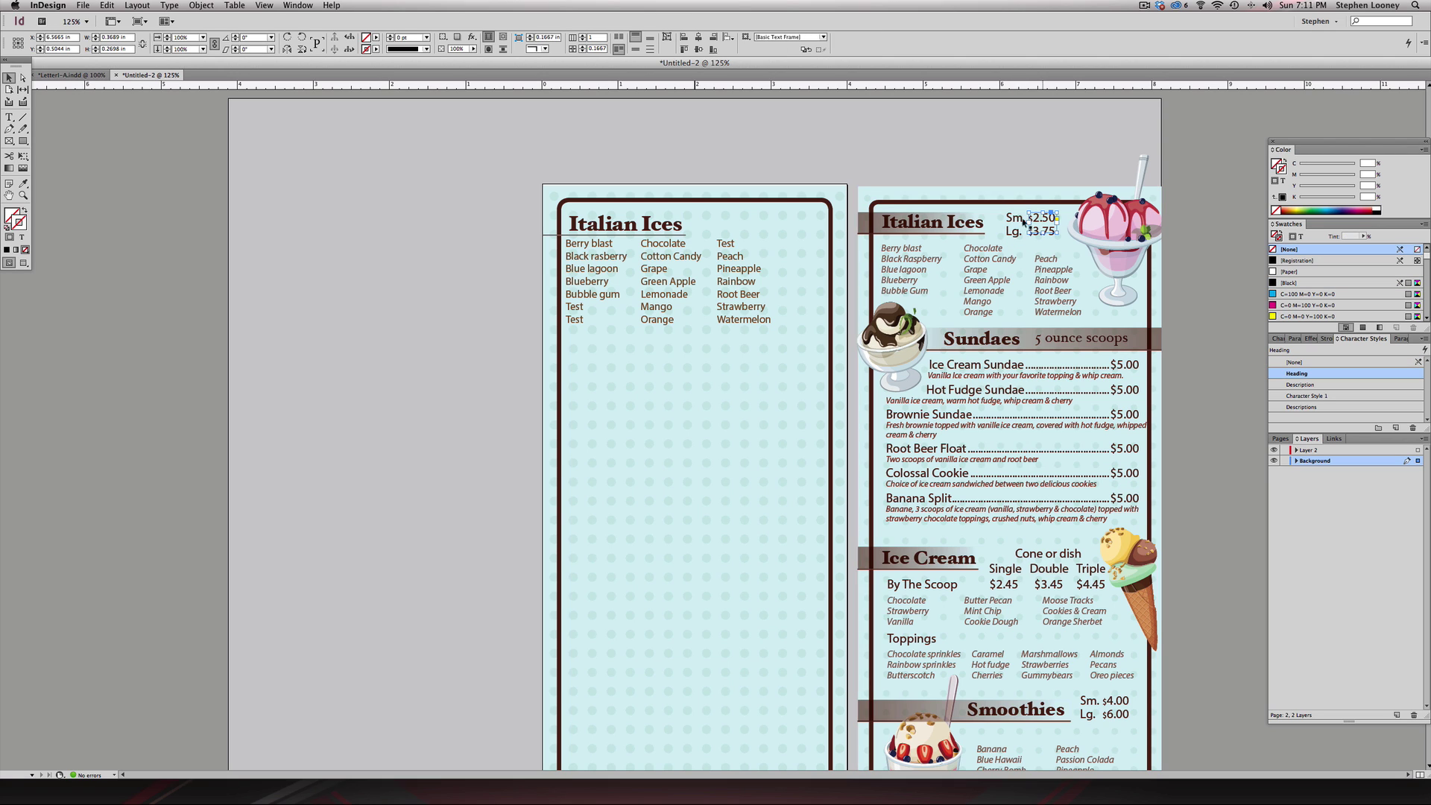
{"action": "left_click", "coordinate": [1017, 221], "text": "shift"}
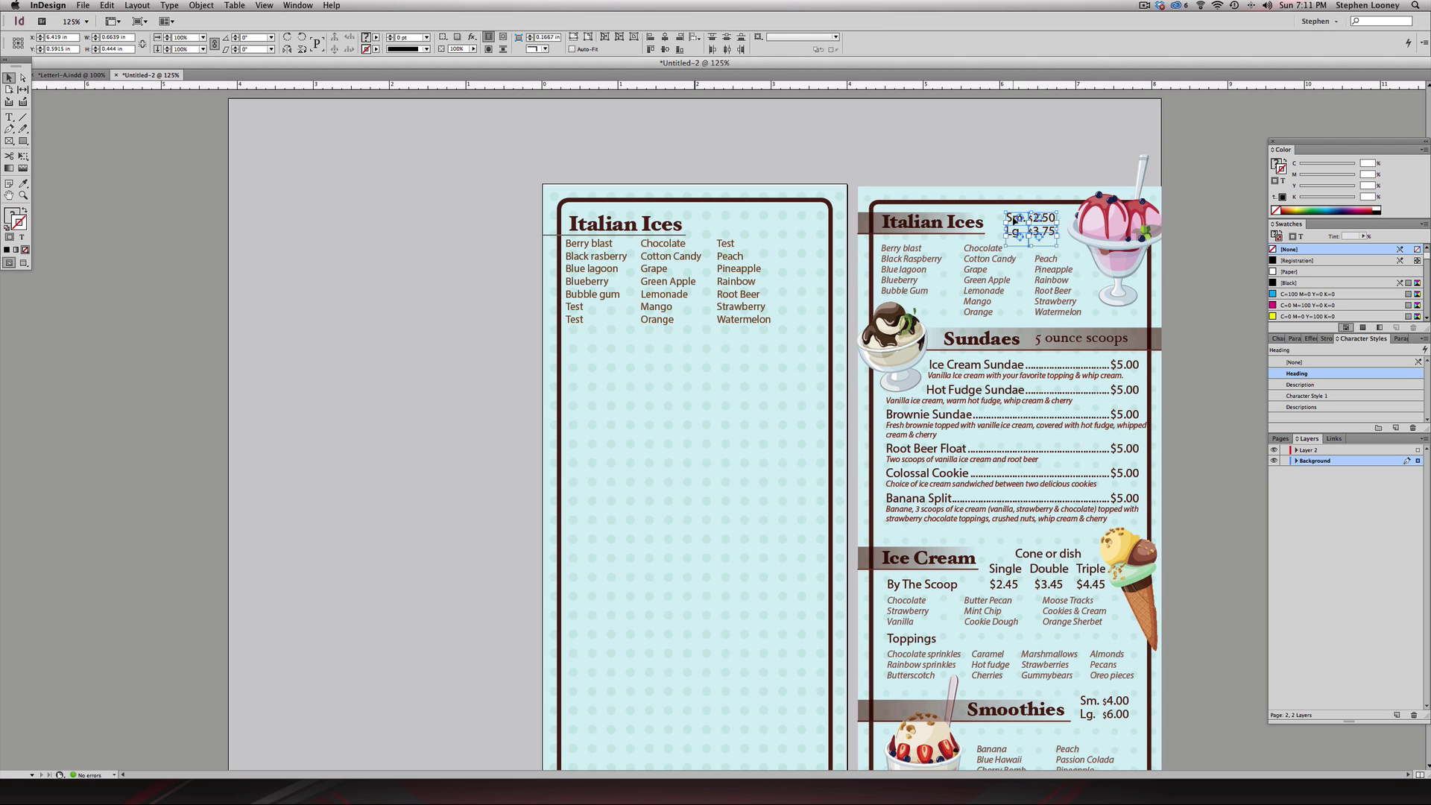
- Paste a copy of the prices onto the left page and bring it to front
{"action": "left_click_drag", "start_coordinate": [1013, 220], "coordinate": [715, 215]}
{"action": "key", "text": "super+z"}
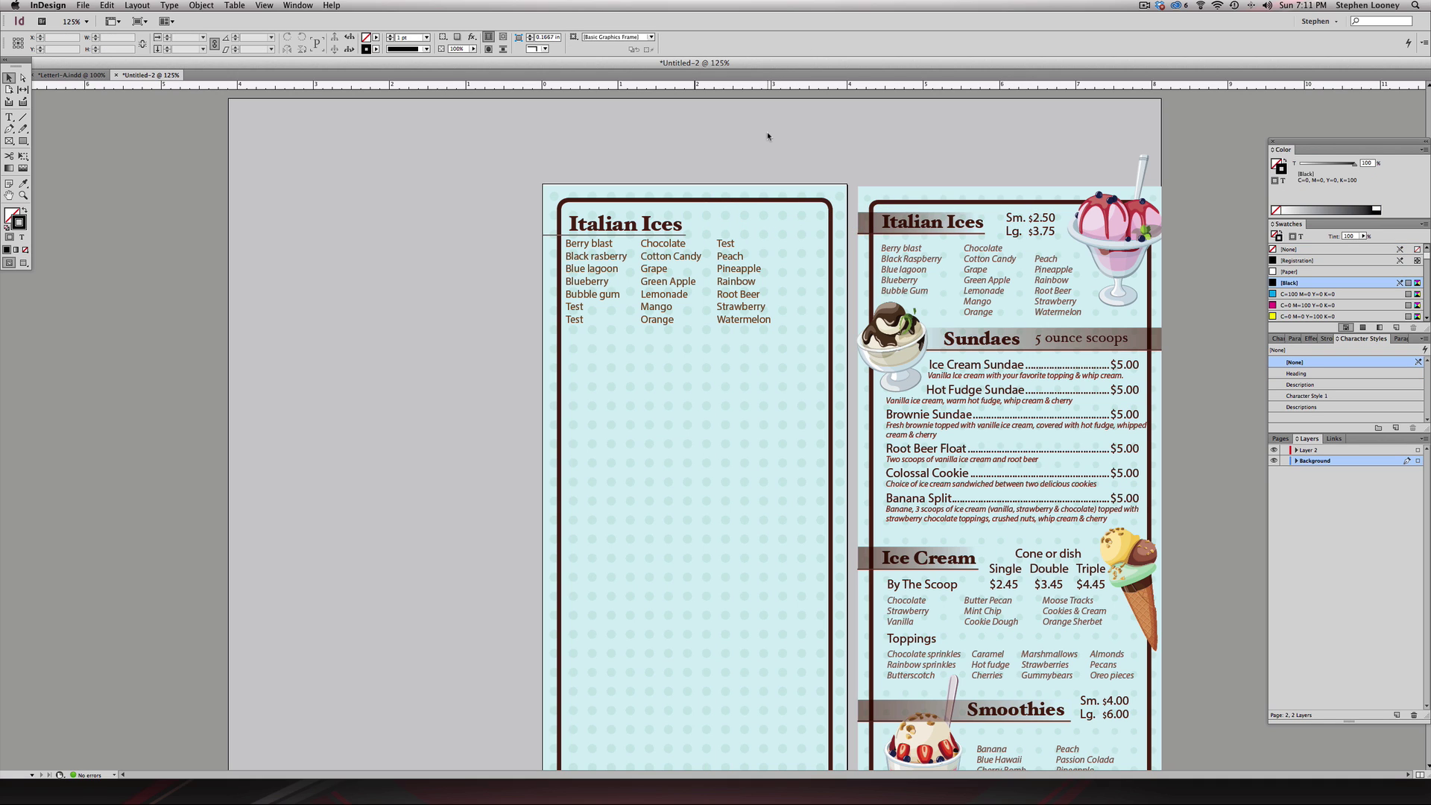
{"action": "key", "text": "super+shift+z"}
{"action": "left_click", "coordinate": [176, 5]}
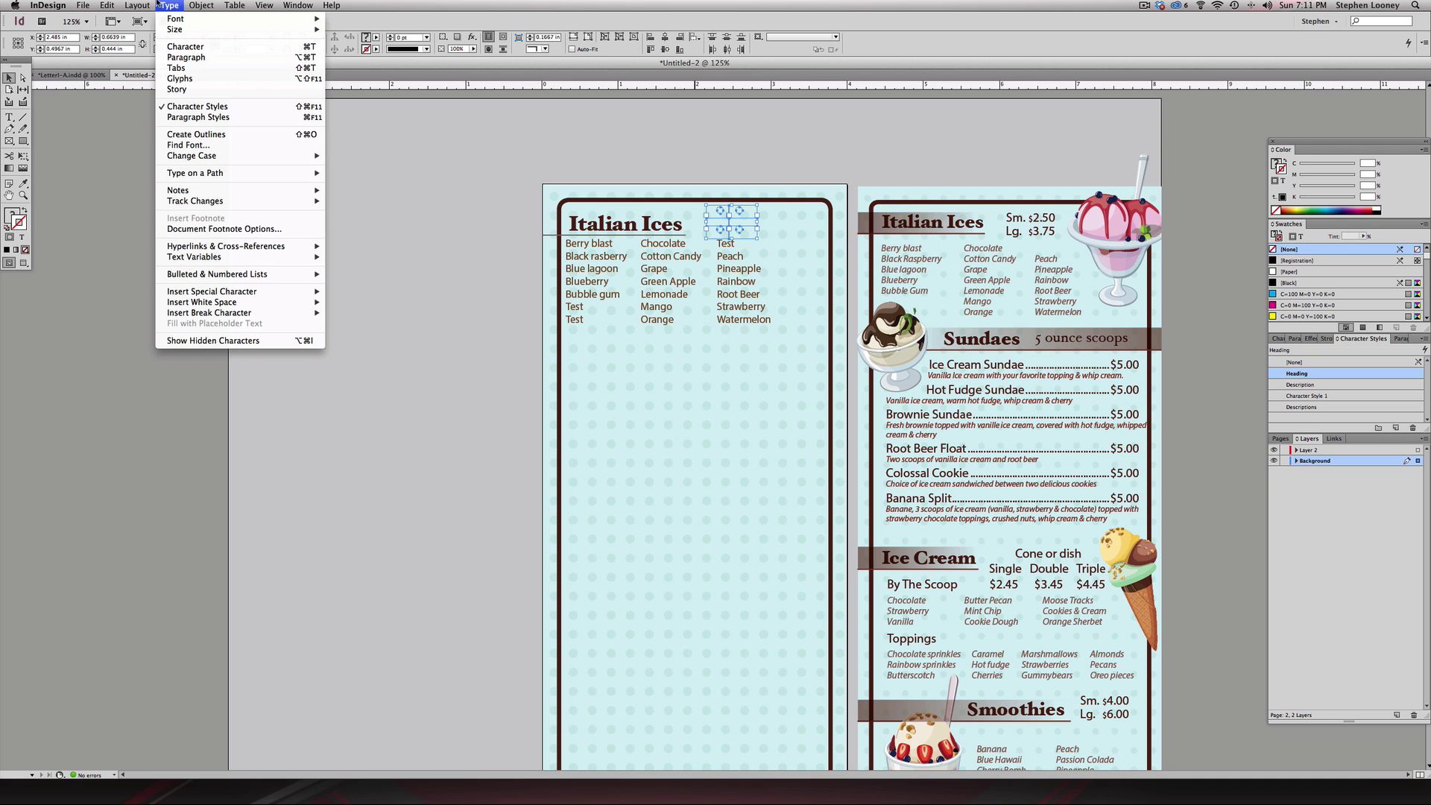
{"action": "mouse_move", "coordinate": [246, 40]}
{"action": "left_click", "coordinate": [342, 40]}
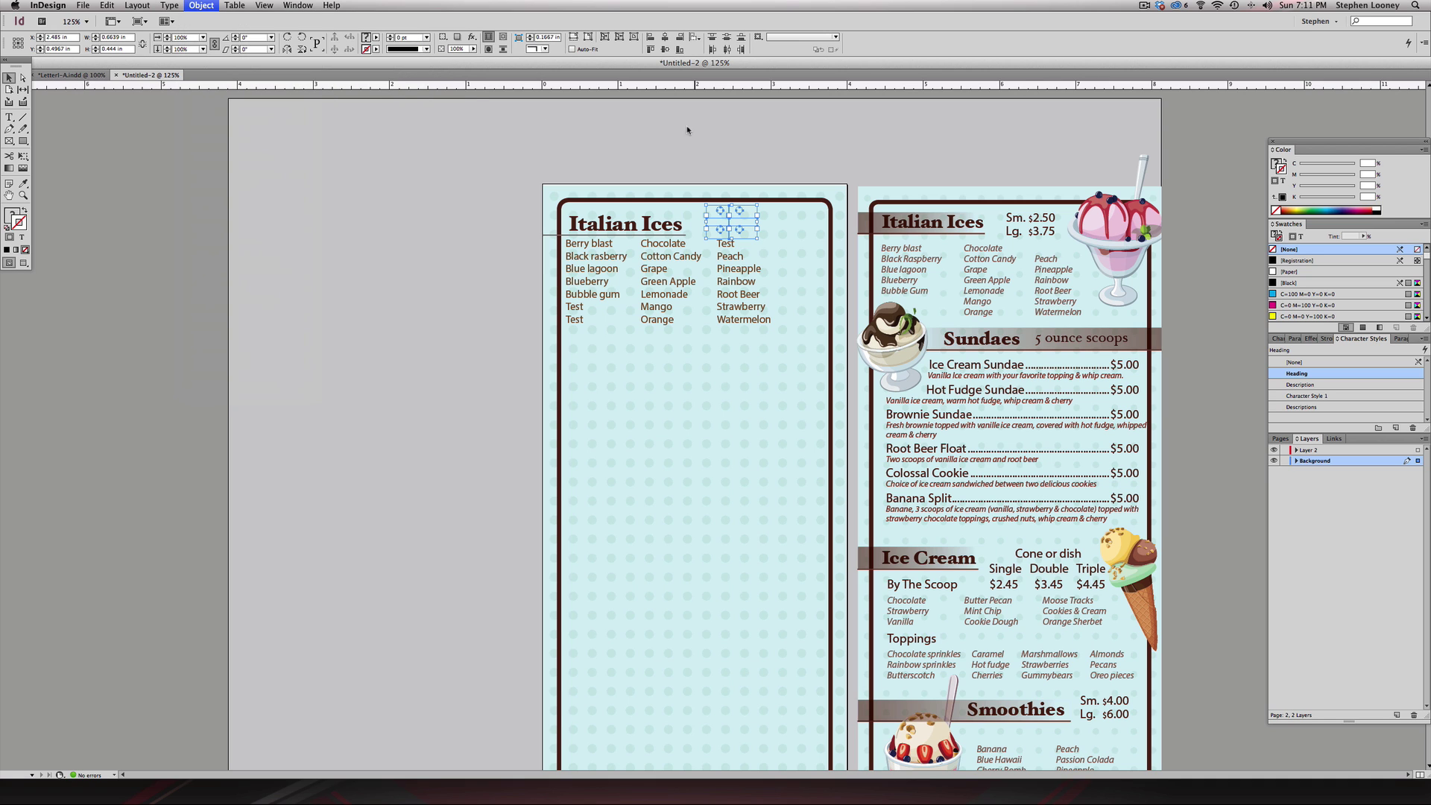
{"action": "left_click", "coordinate": [743, 141]}
- Zoom in to check the copied Sm. $2.50 / Lg. $3.75 frames, then zoom back out
{"action": "left_click_drag", "start_coordinate": [627, 169], "coordinate": [791, 276]}
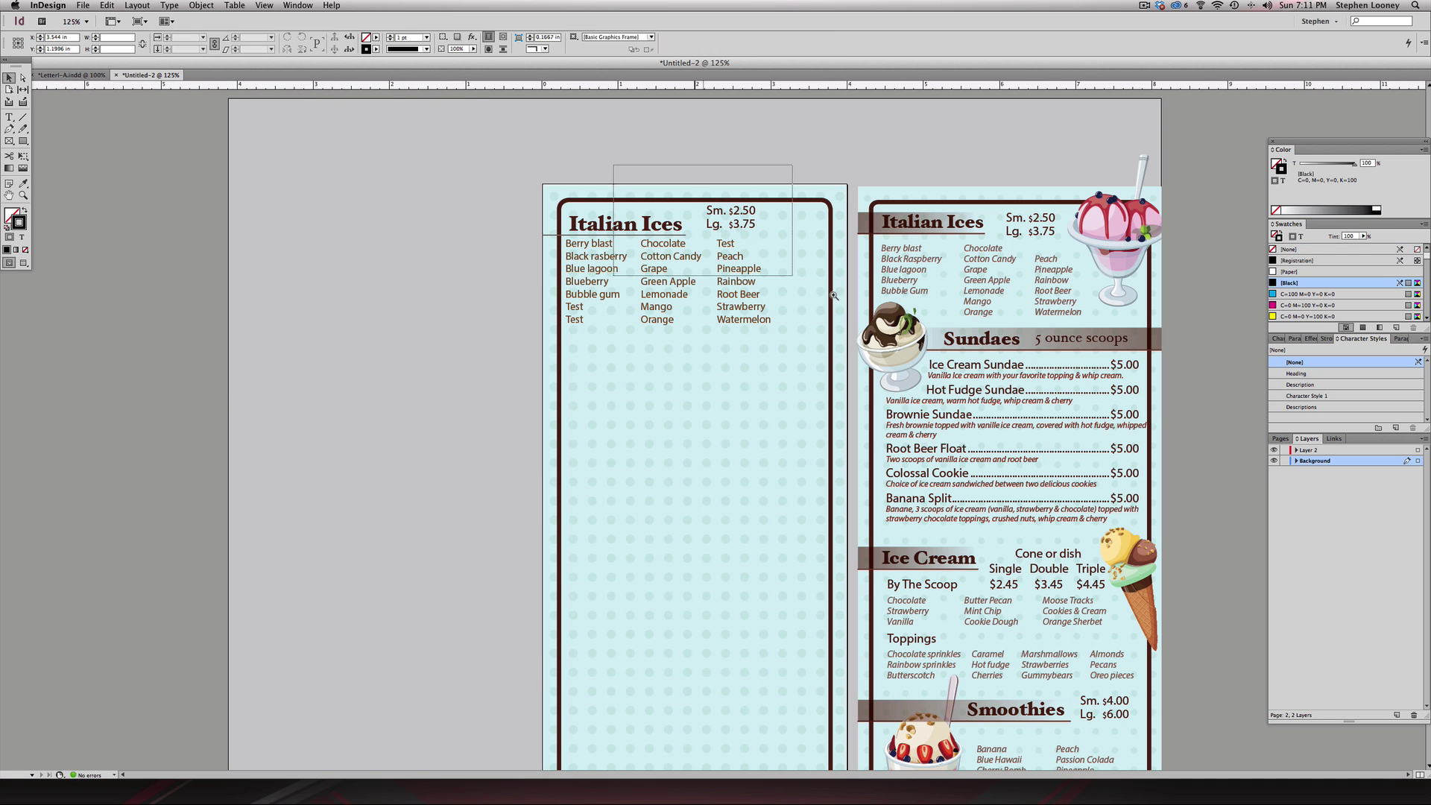
{"action": "left_click", "coordinate": [686, 315]}
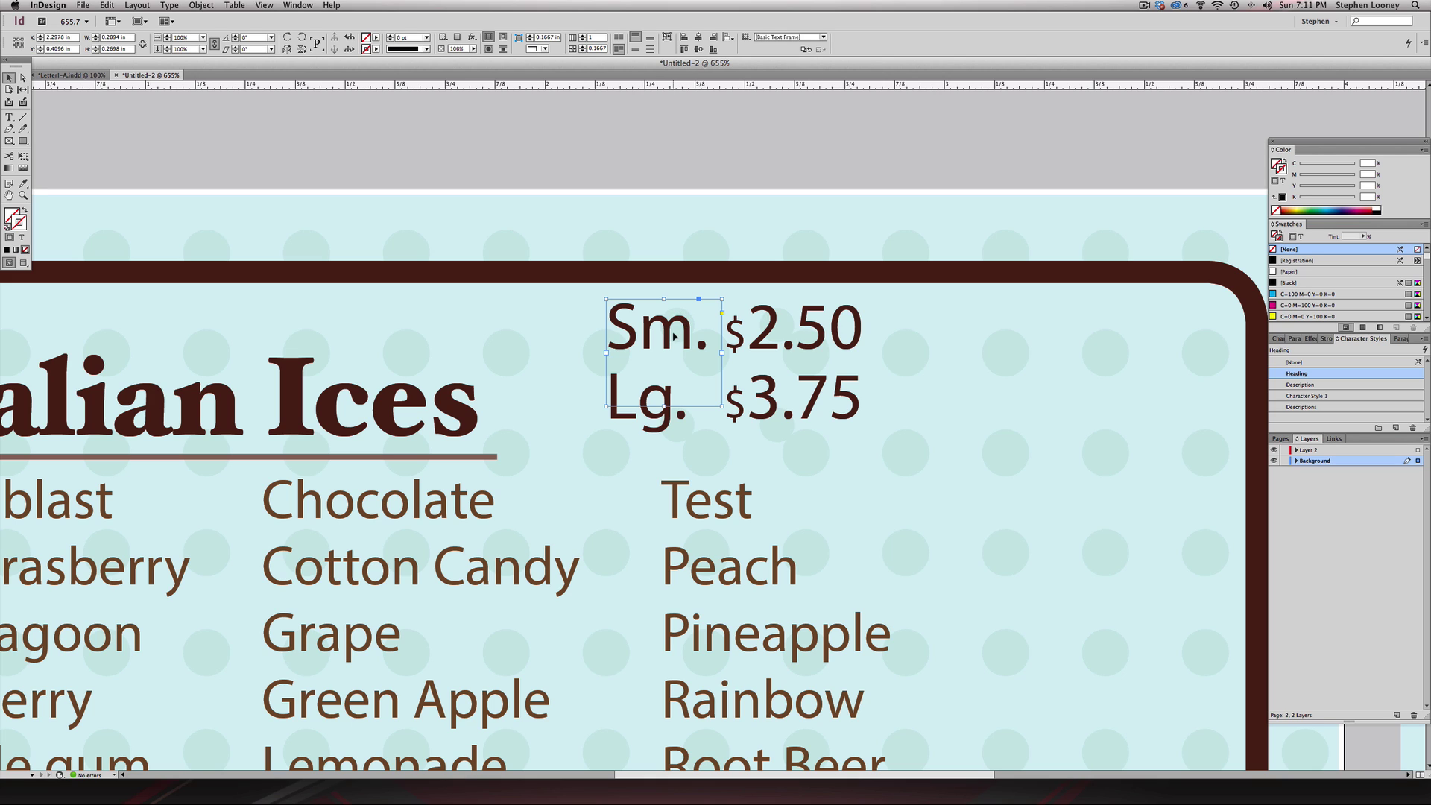
{"action": "left_click", "coordinate": [734, 337], "text": "shift"}
{"action": "key", "text": "super+shift+a"}
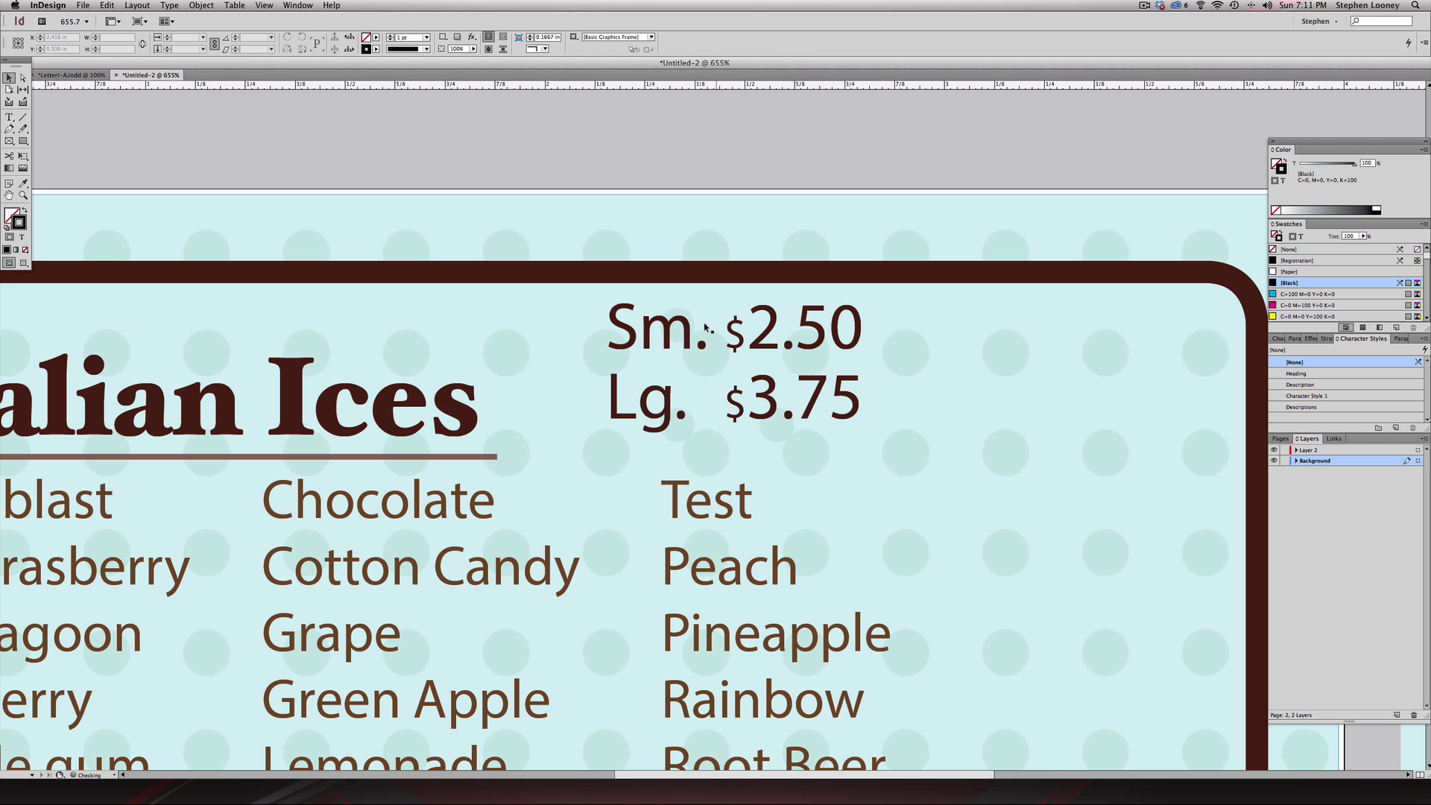
{"action": "left_click", "coordinate": [675, 322]}
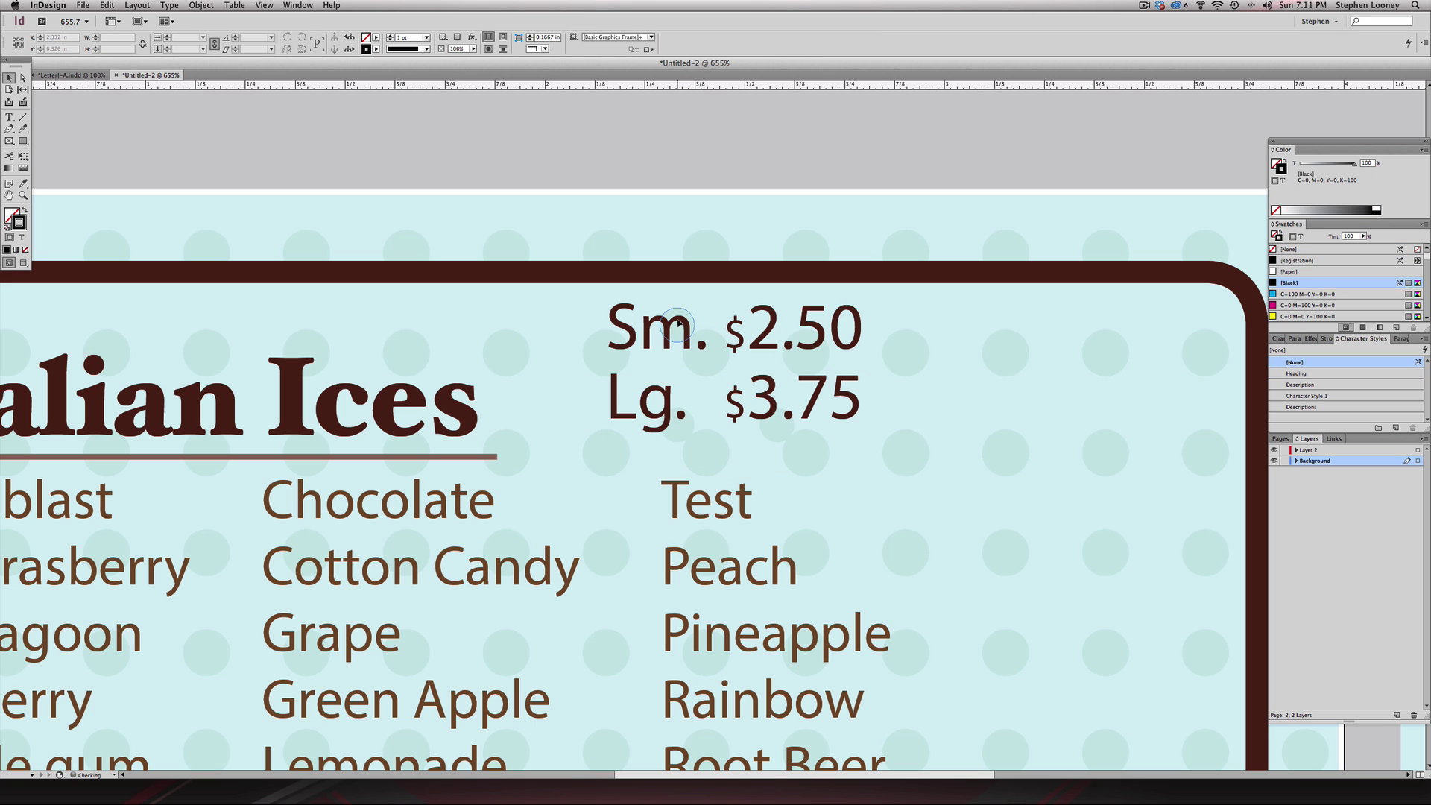
{"action": "key", "text": "super+space"}
{"action": "left_click", "coordinate": [780, 434], "text": "alt+super"}
- Unlock all objects on the spread and bring the left Italian Ices heading into view
{"action": "key", "text": "super+minus"}
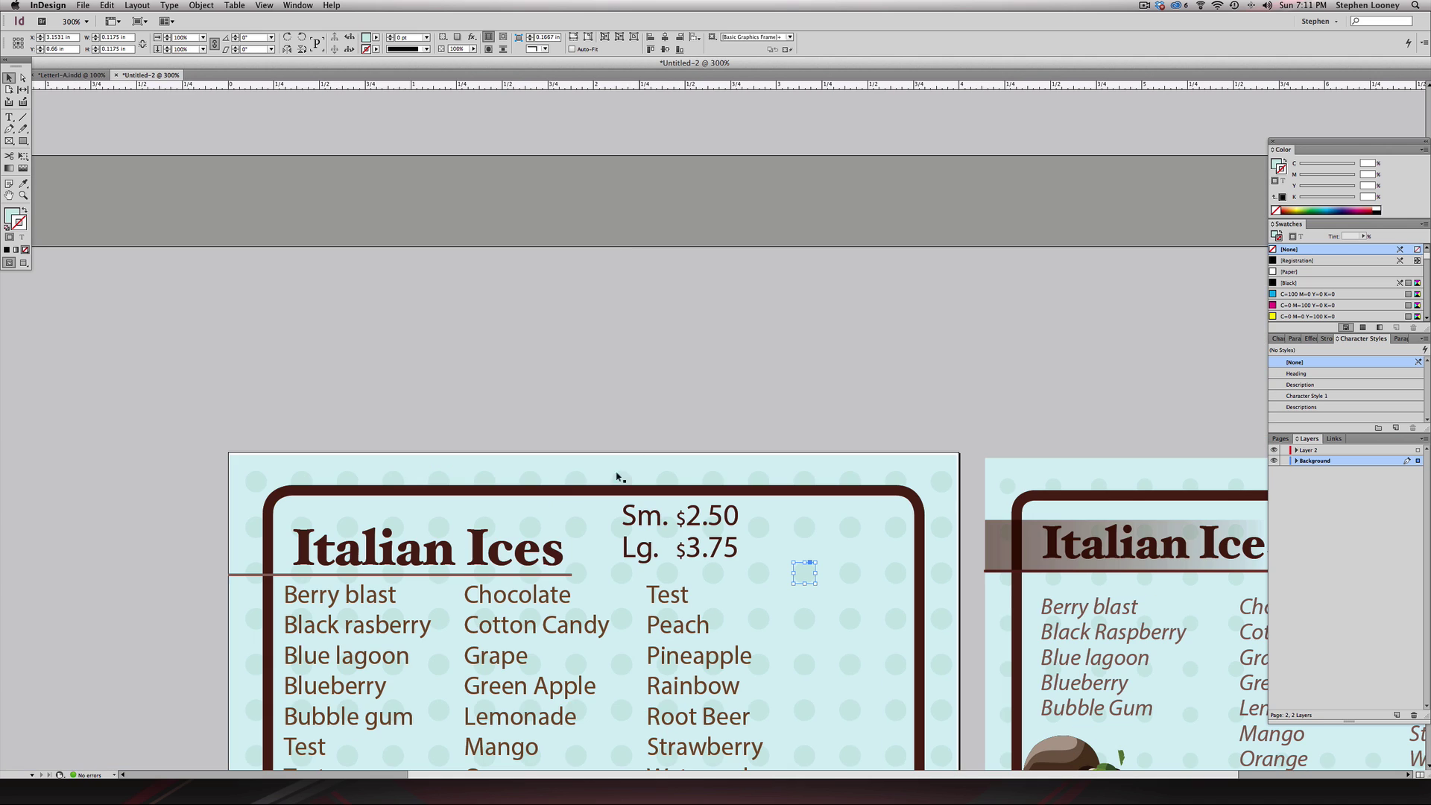
{"action": "left_click", "coordinate": [202, 6]}
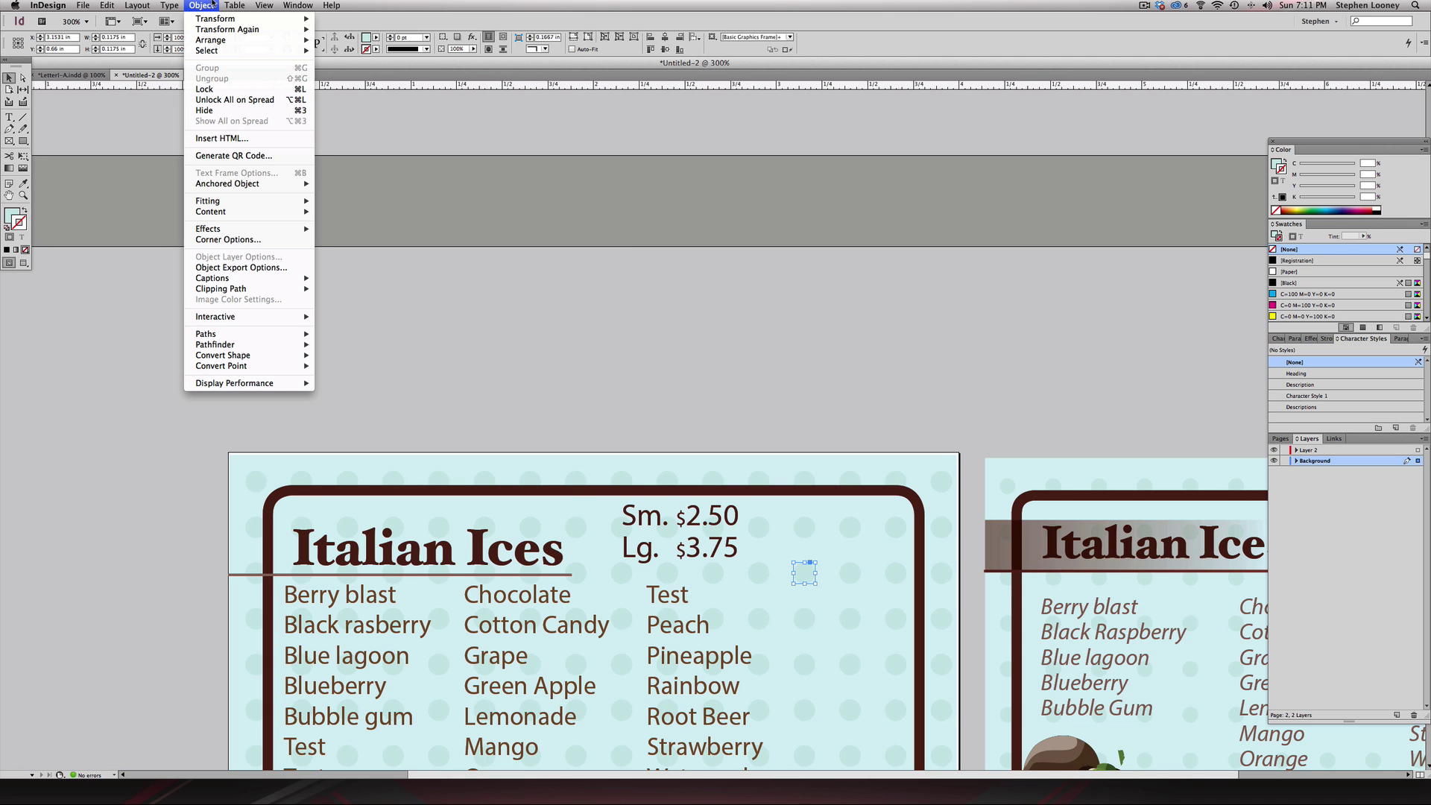
{"action": "left_click", "coordinate": [221, 101]}
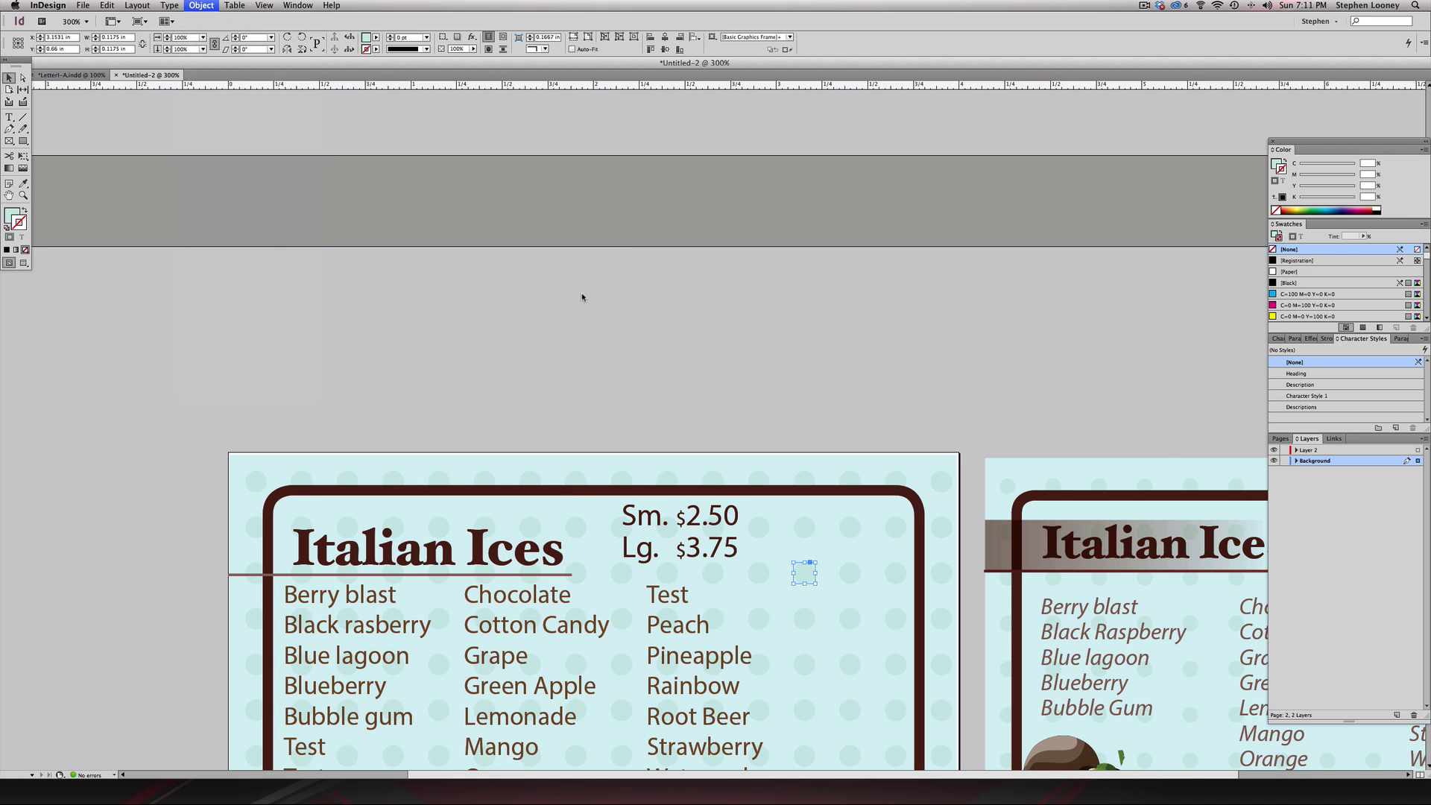
{"action": "left_click_drag", "start_coordinate": [654, 365], "coordinate": [548, 178]}
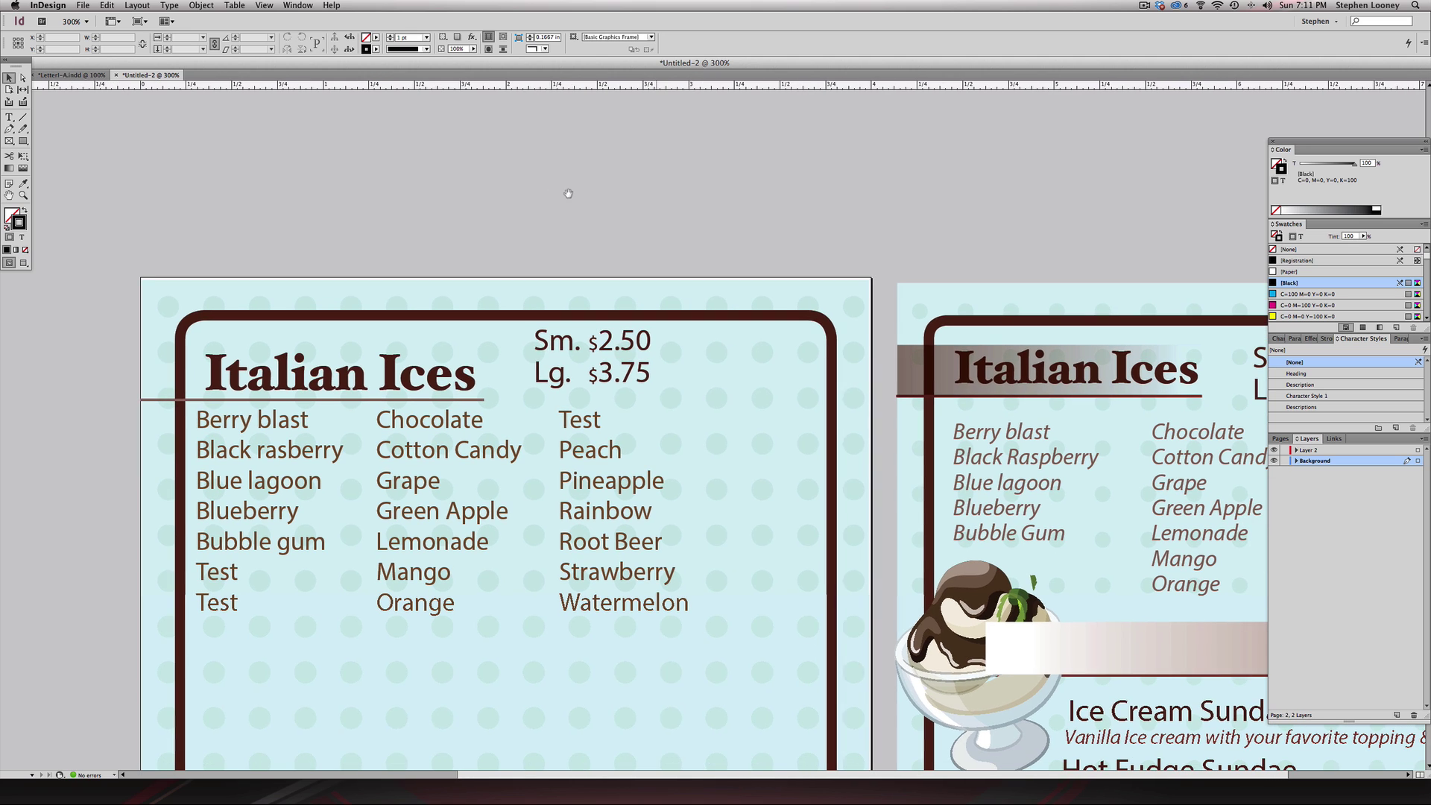
- Nudge both price frames slightly right and down, then move them to Layer 2
{"action": "left_click", "coordinate": [556, 353]}
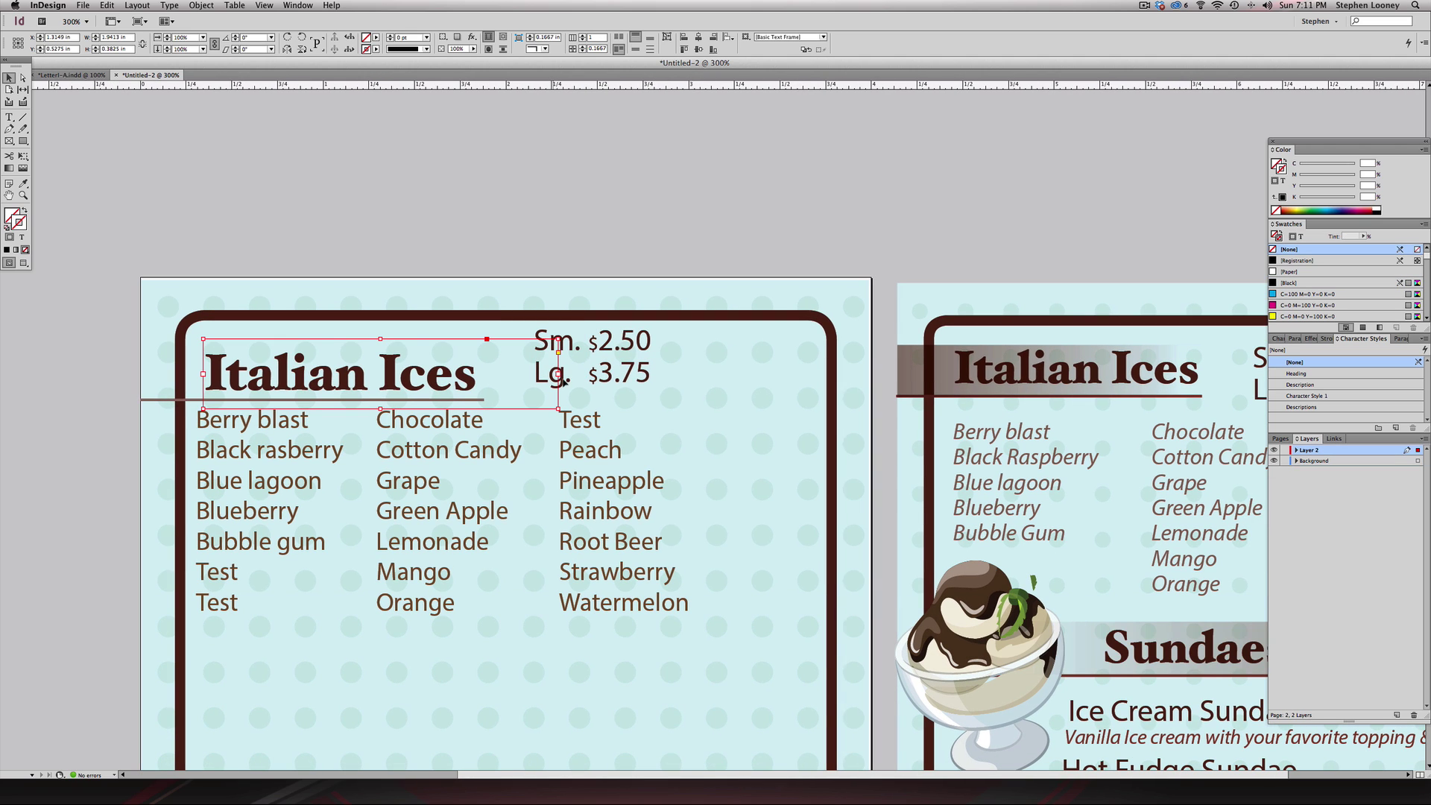
{"action": "left_click", "coordinate": [576, 338]}
{"action": "left_click", "coordinate": [566, 376]}
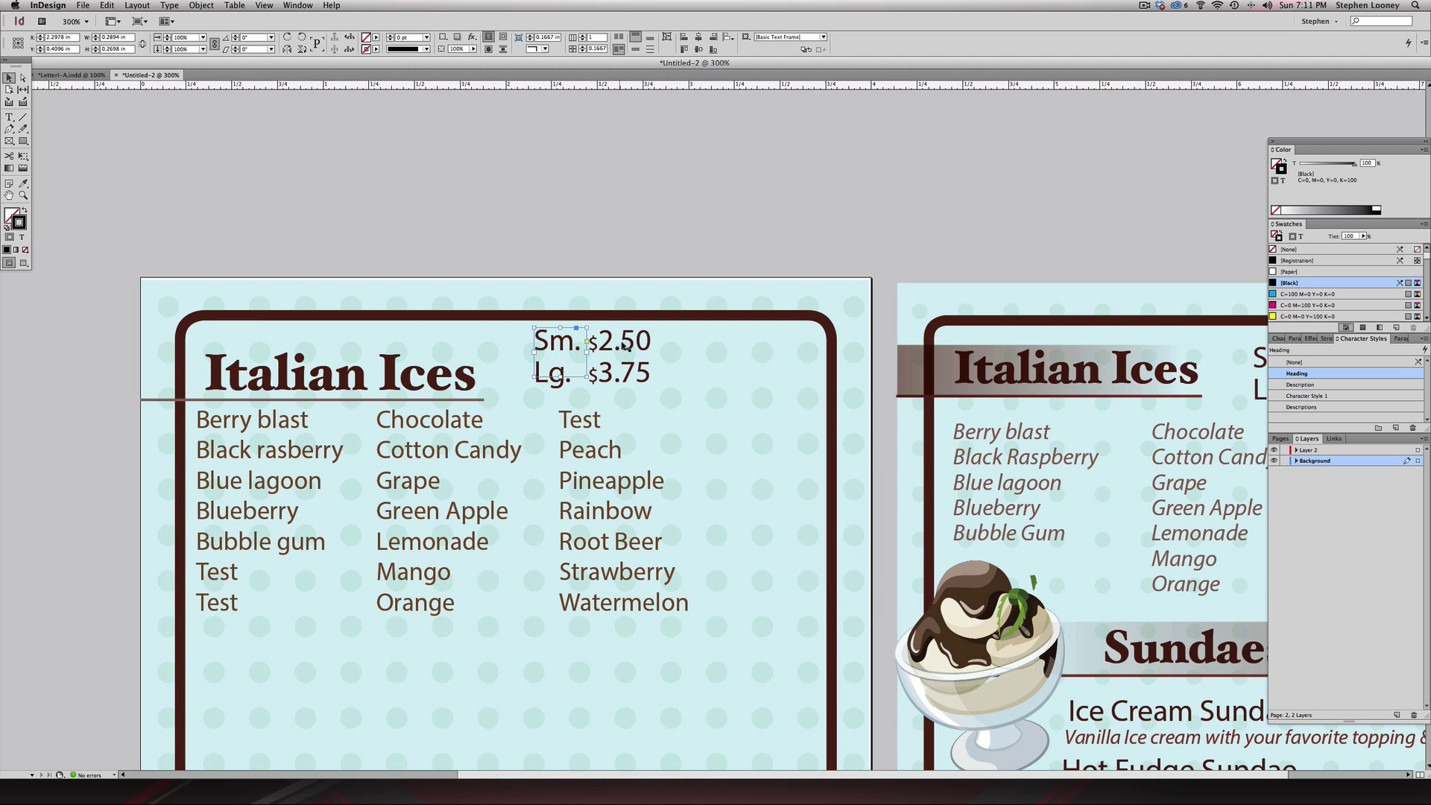
{"action": "left_click", "coordinate": [616, 381]}
{"action": "left_click", "coordinate": [570, 389], "text": "shift"}
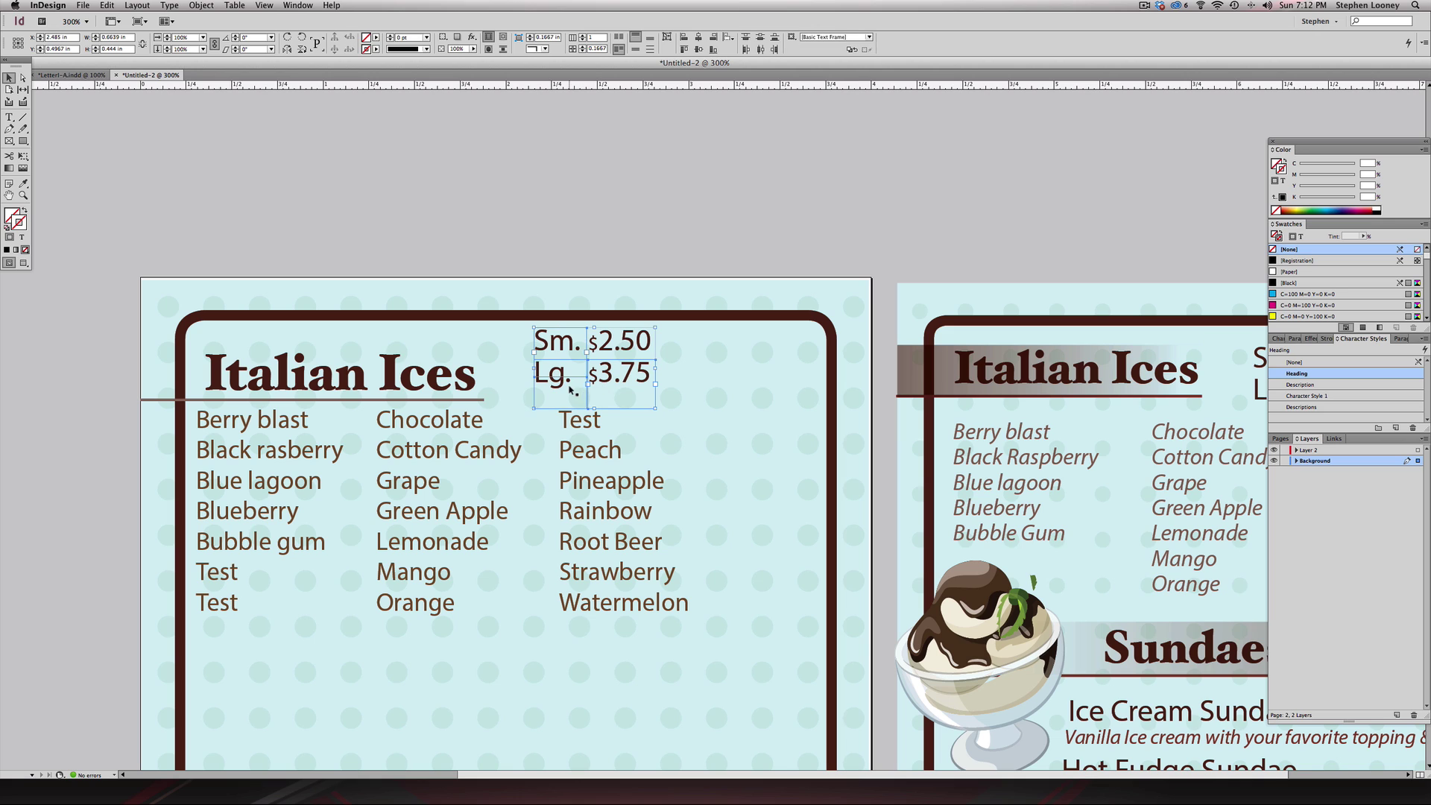
{"action": "left_click_drag", "start_coordinate": [605, 341], "coordinate": [621, 347]}
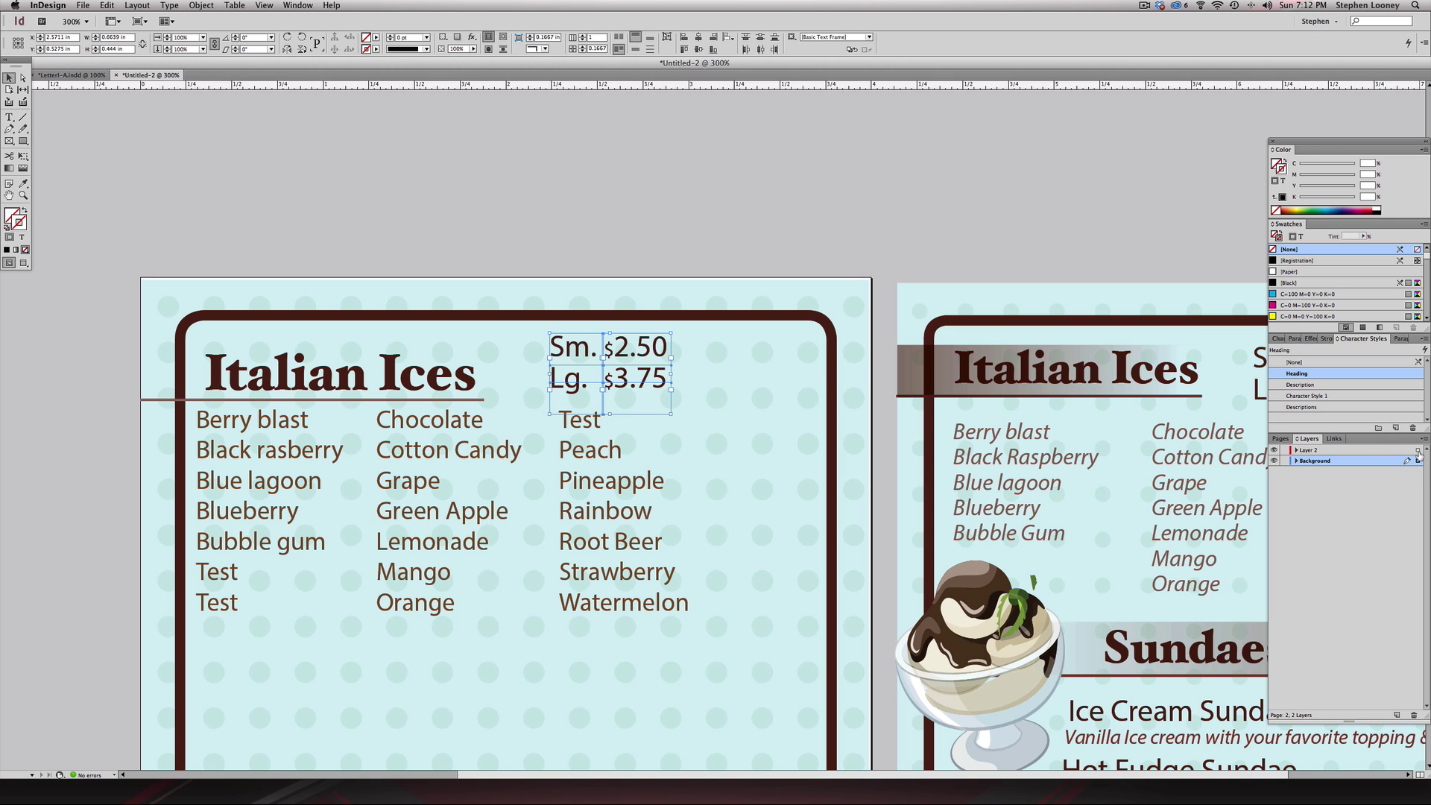
{"action": "left_click_drag", "start_coordinate": [1418, 460], "coordinate": [1418, 451]}
- Zoom out to 150% to view the page and switch to Illustrator
{"action": "left_click", "coordinate": [729, 201]}
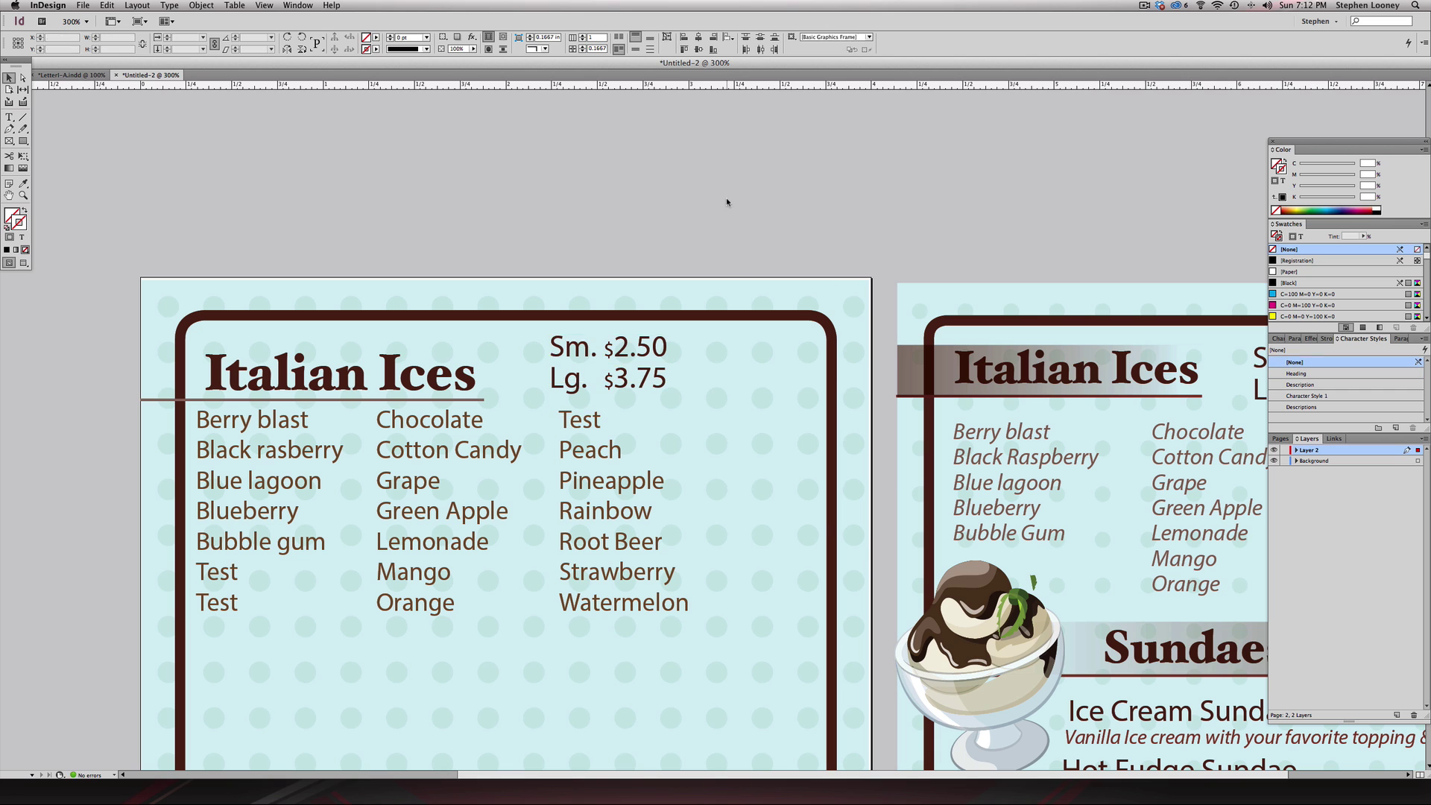
{"action": "left_click", "coordinate": [842, 521], "text": "alt+super"}
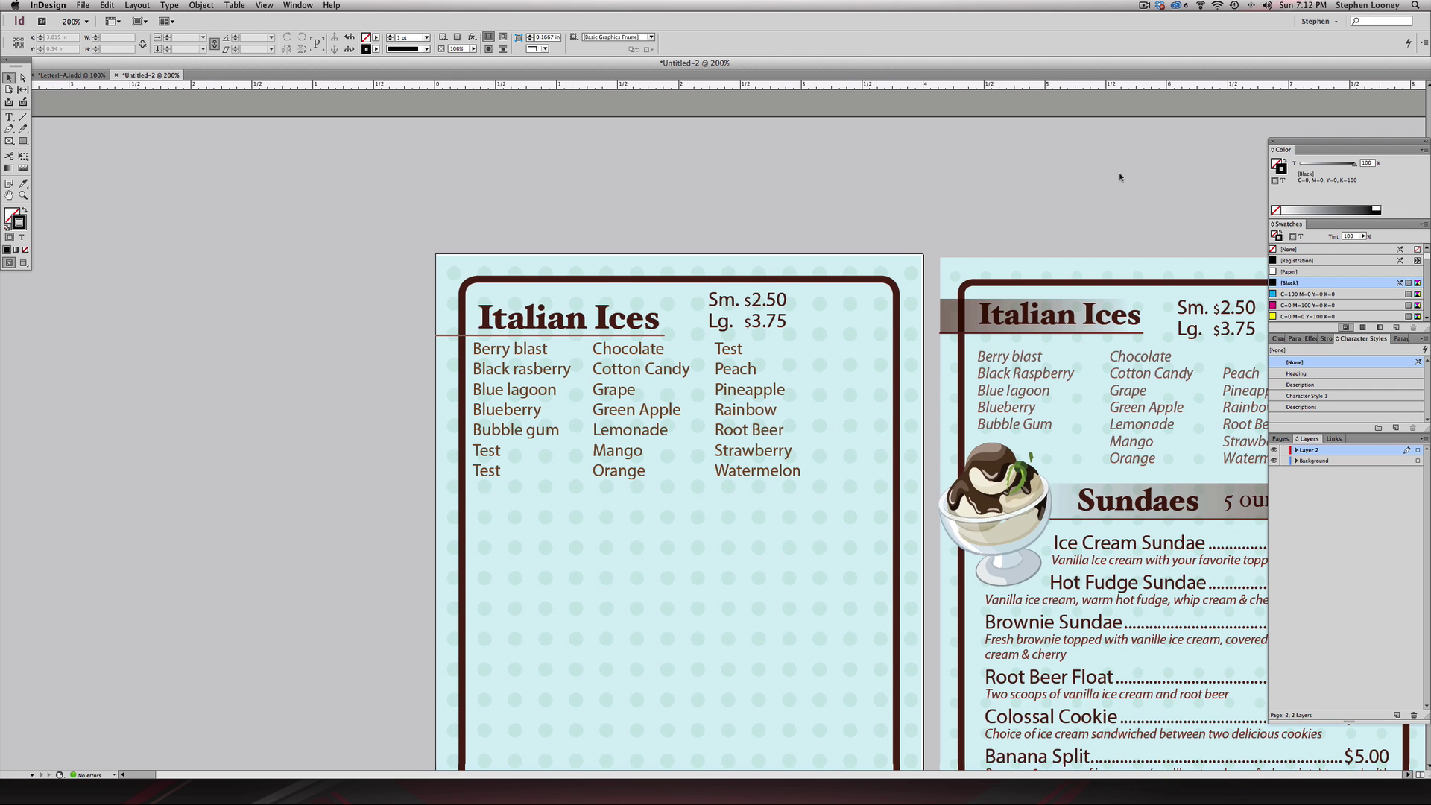
{"action": "left_click", "coordinate": [1110, 292], "text": "alt+super"}
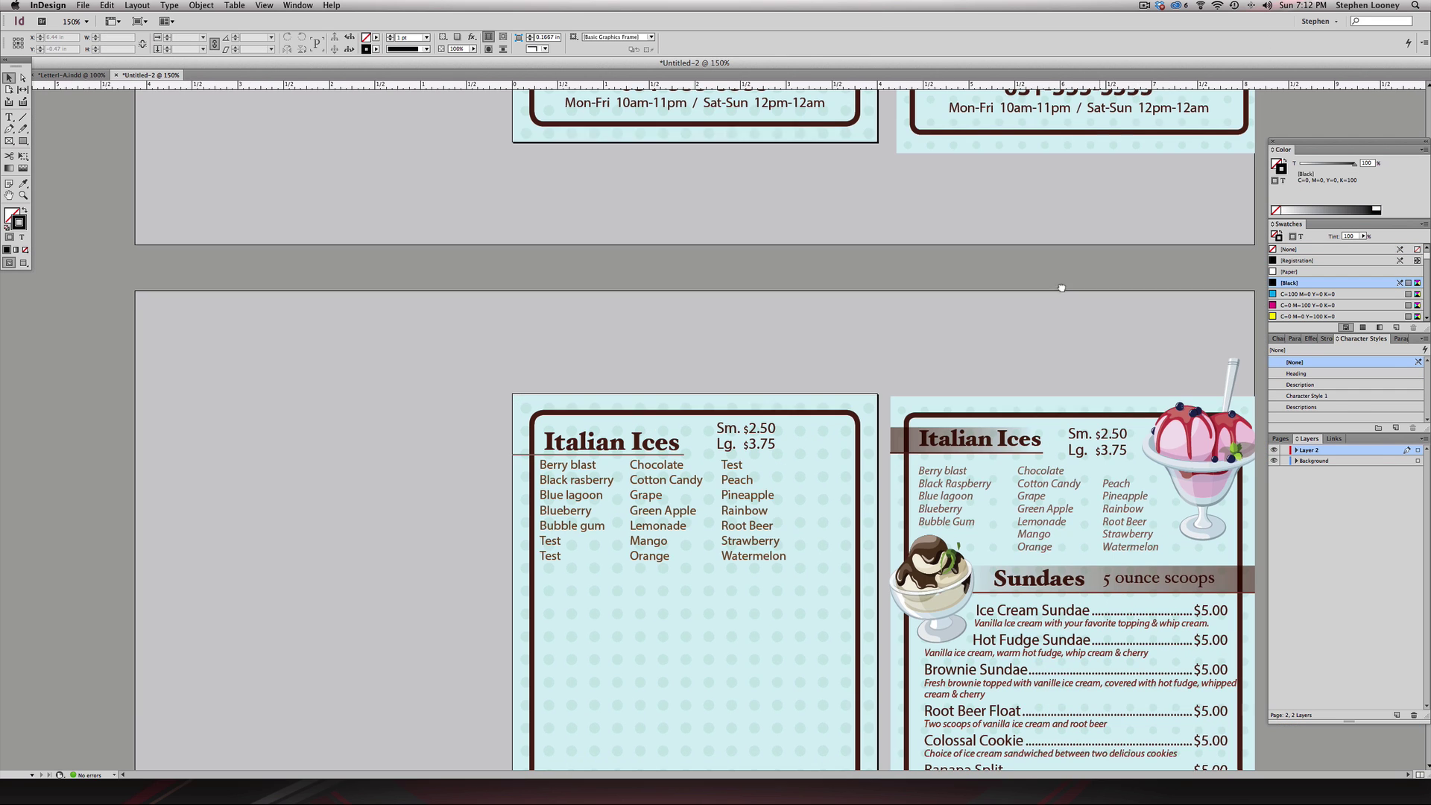
{"action": "scroll", "coordinate": [527, 118], "scroll_direction": "down", "scroll_amount": 3}
{"action": "key", "text": "super+Tab"}
{"action": "key", "text": "super+Tab"}
{"action": "key", "text": "super+Tab"}
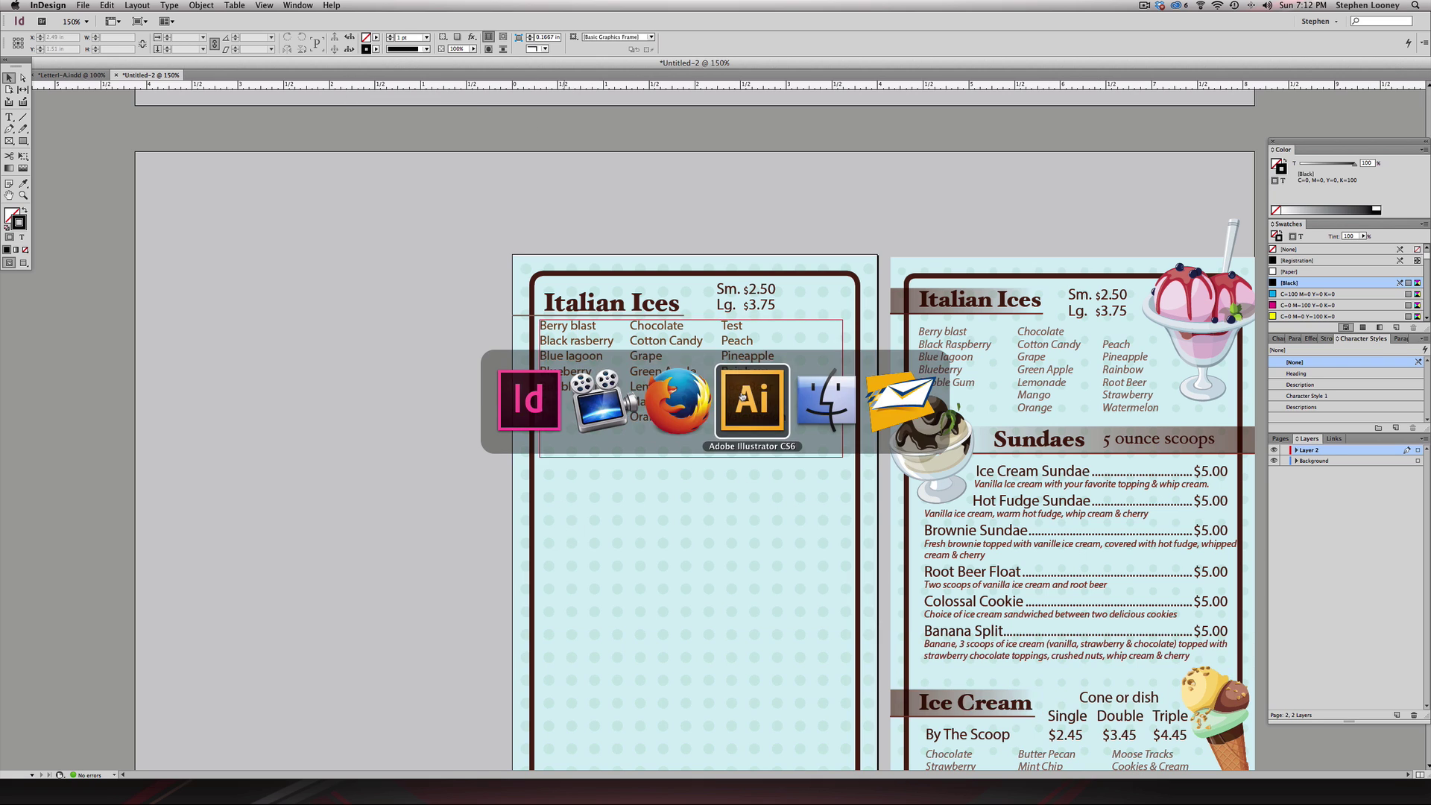
- Copy the pink berry sundae illustration rather than the soft-serve cone, then return to InDesign
{"action": "left_click", "coordinate": [509, 277]}
{"action": "left_click", "coordinate": [433, 443]}
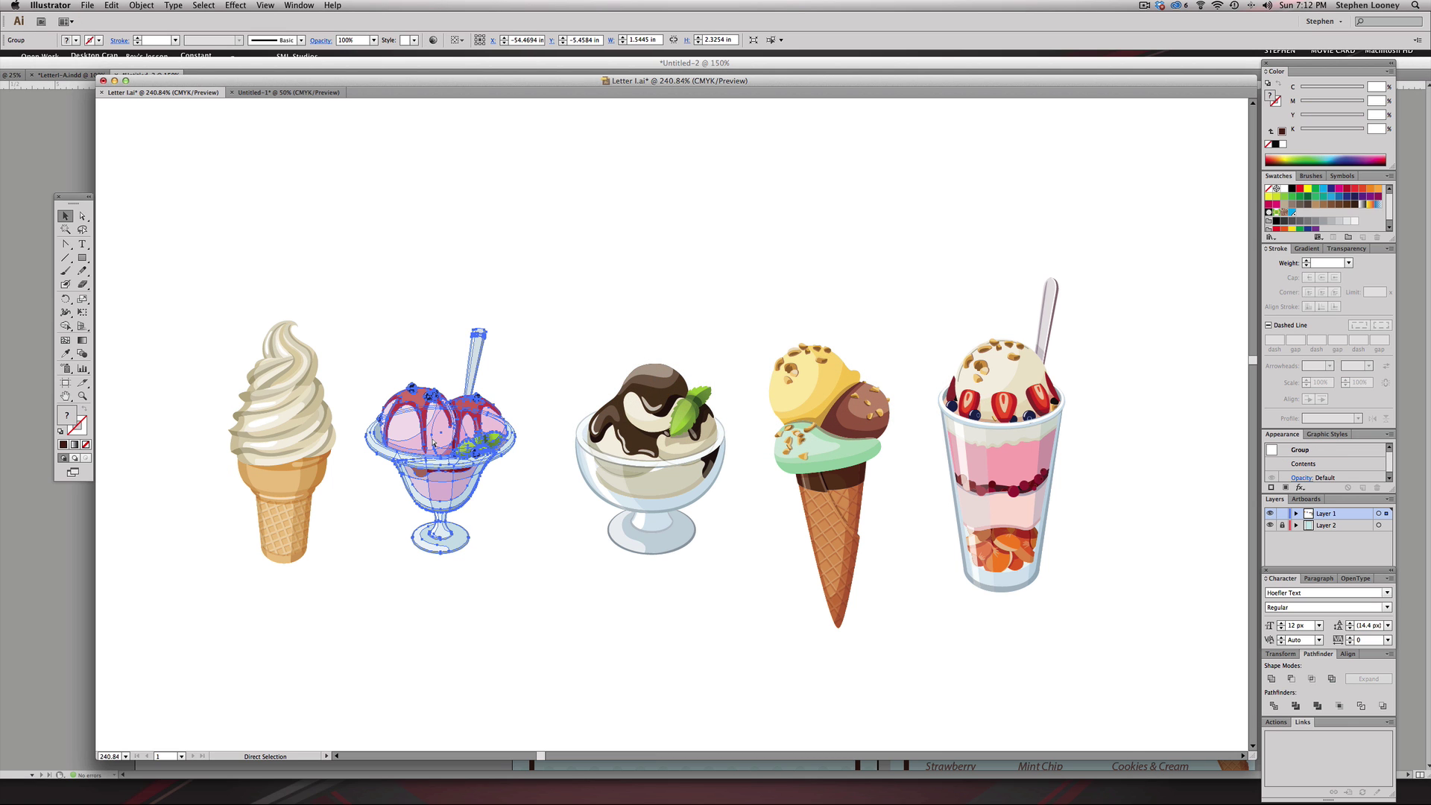
{"action": "key", "text": "super+Tab"}
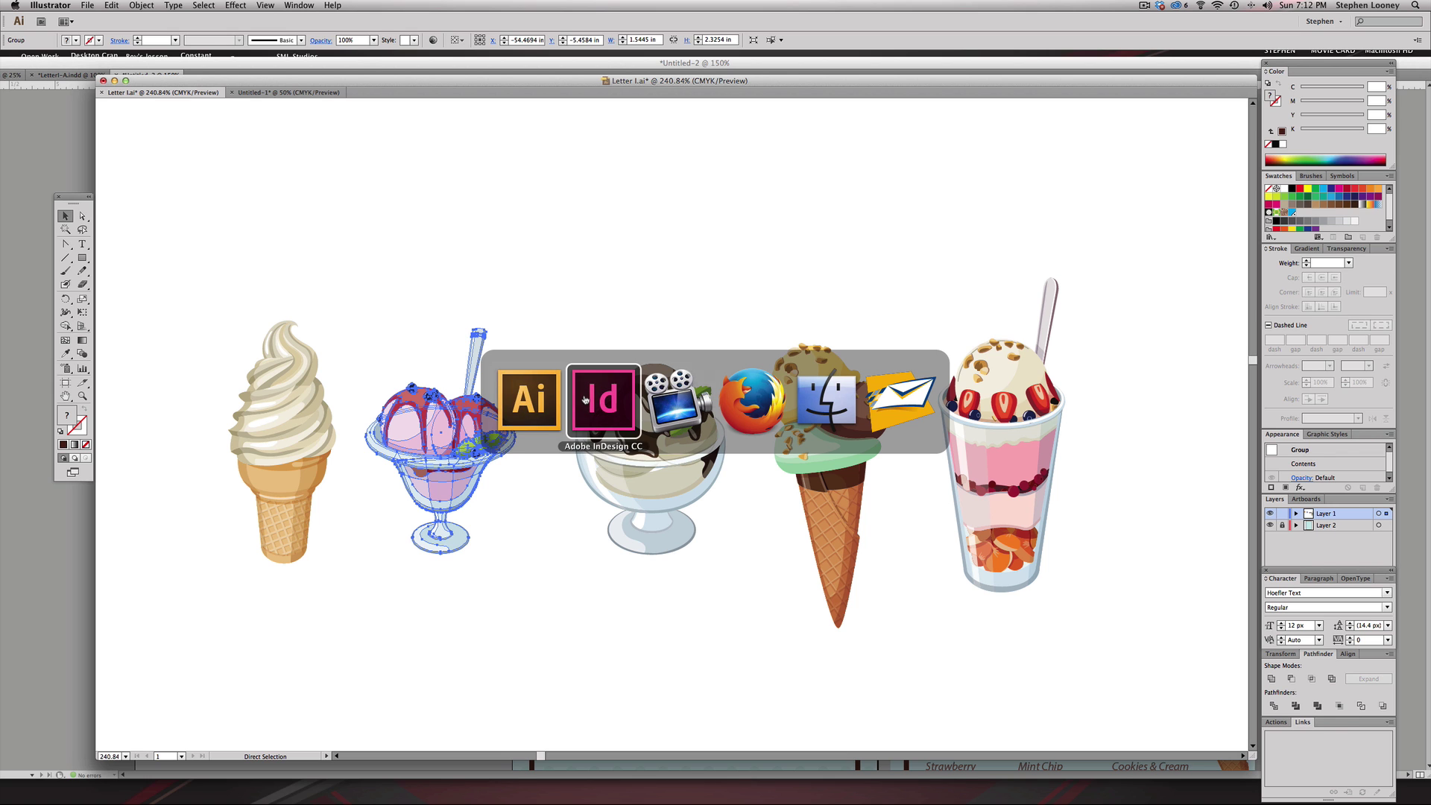
{"action": "left_click", "coordinate": [579, 392]}
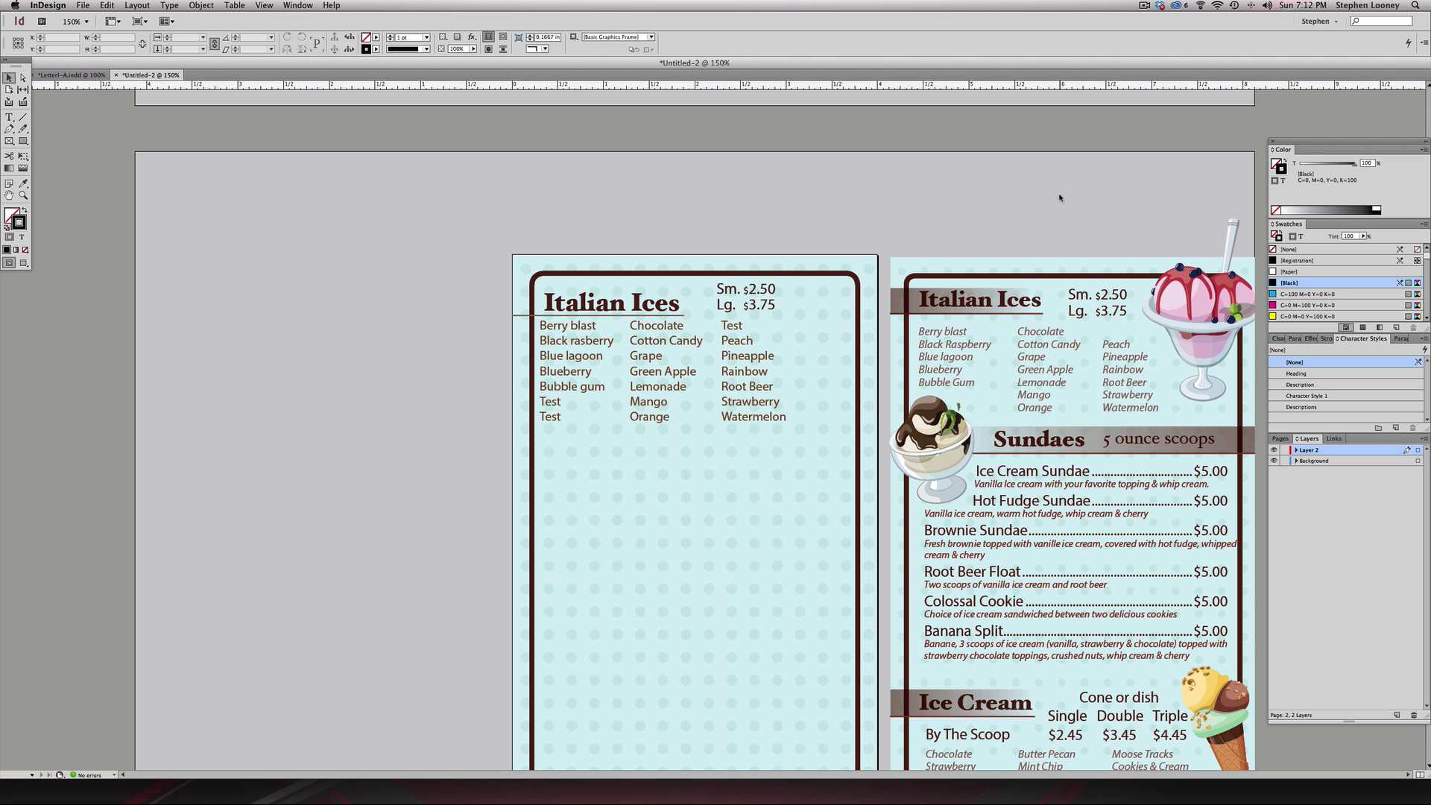
- Paste the pink berry sundae illustration and crop, shrink and place it at the left page's top-right corner
{"action": "key", "text": "super+v"}
{"action": "left_click_drag", "start_coordinate": [676, 490], "coordinate": [814, 365]}
{"action": "left_click_drag", "start_coordinate": [902, 230], "coordinate": [888, 249]}
{"action": "left_click_drag", "start_coordinate": [835, 373], "coordinate": [846, 346]}
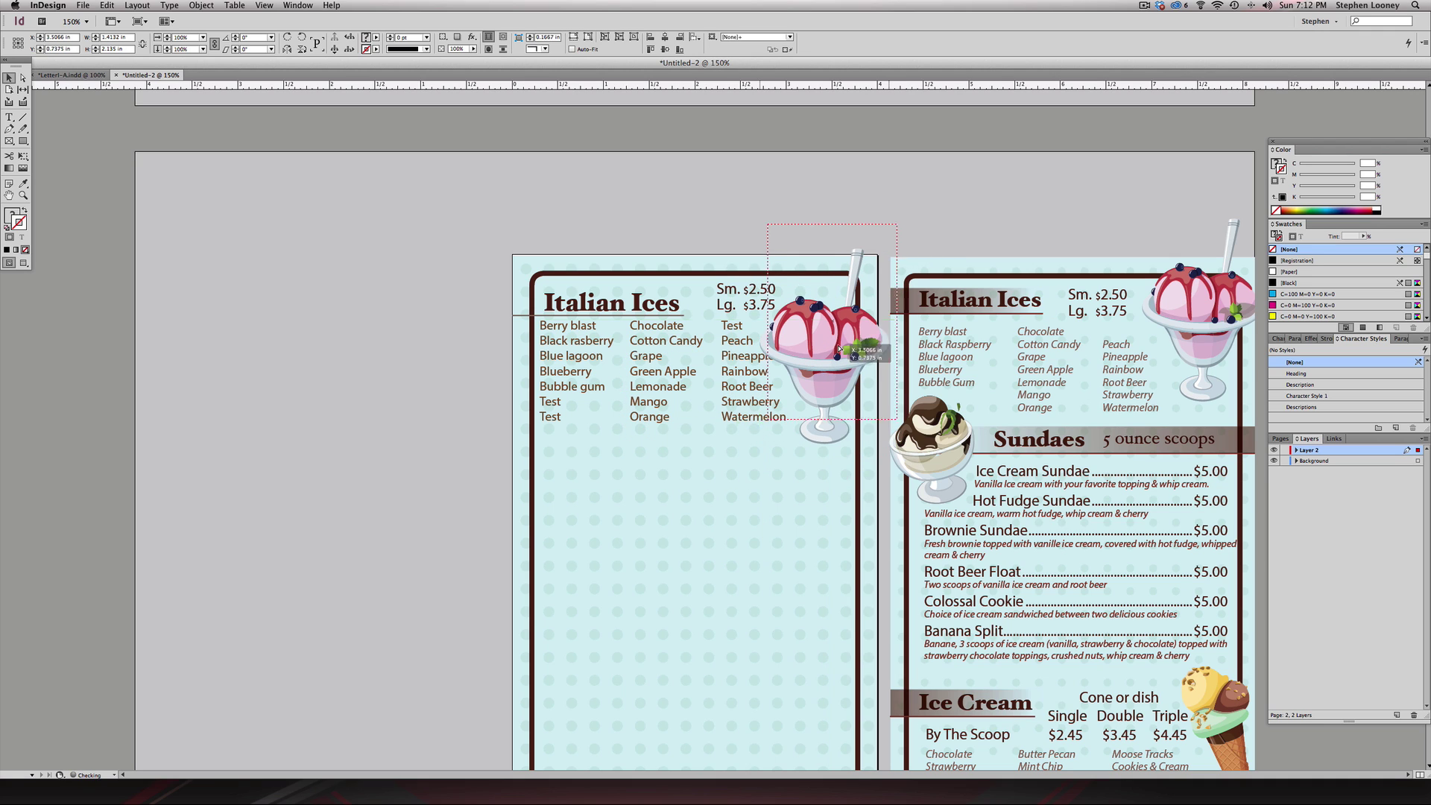
{"action": "left_click_drag", "start_coordinate": [901, 222], "coordinate": [879, 256]}
{"action": "mouse_move", "coordinate": [836, 358]}
{"action": "left_mouse_down"}
{"action": "mouse_move", "coordinate": [847, 341]}
{"action": "mouse_move", "coordinate": [825, 356]}
{"action": "left_mouse_up"}
{"action": "left_click", "coordinate": [792, 218]}
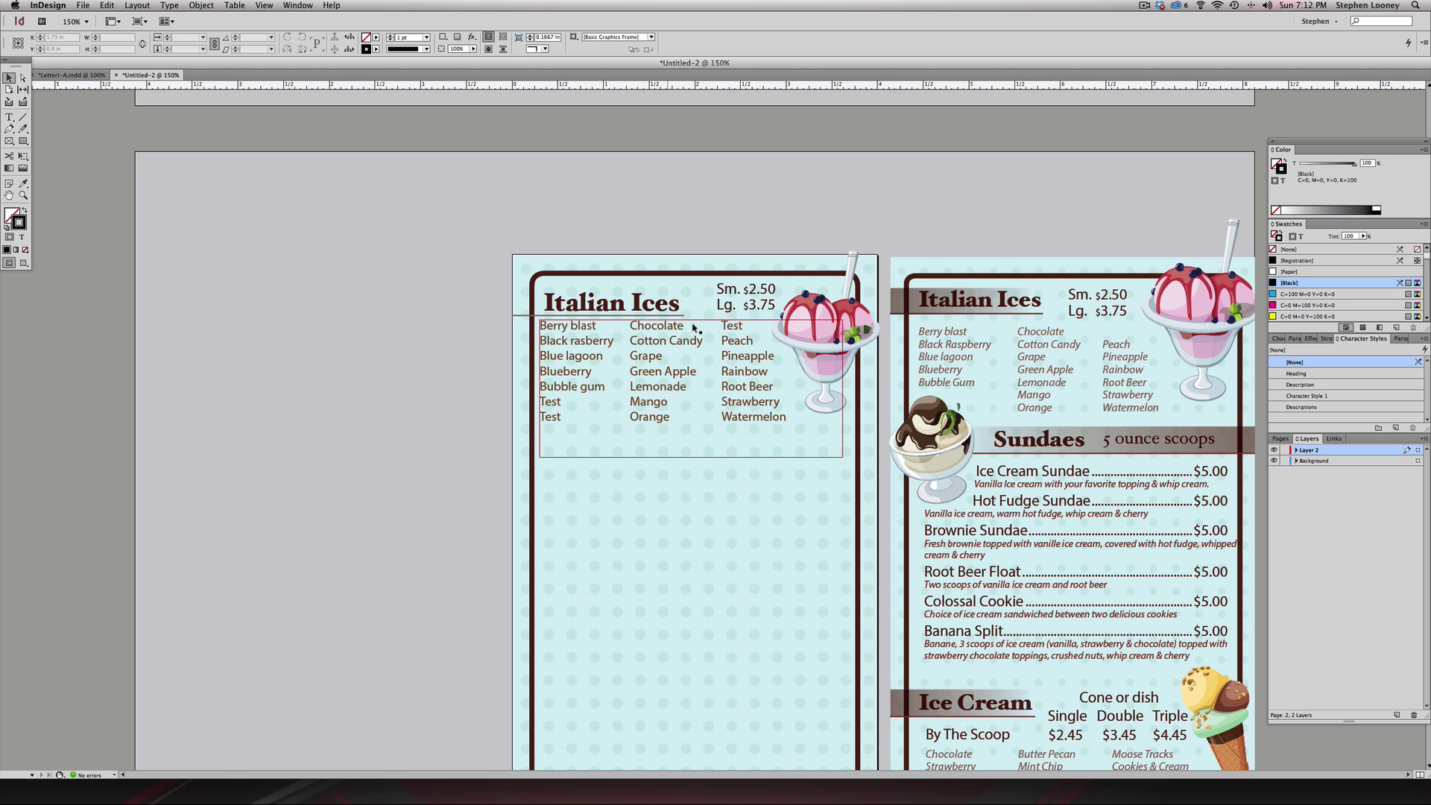
- Delete the placeholder word 'Test' at the top of the third flavour column
{"action": "double_click", "coordinate": [733, 326]}
{"action": "double_click", "coordinate": [733, 326]}
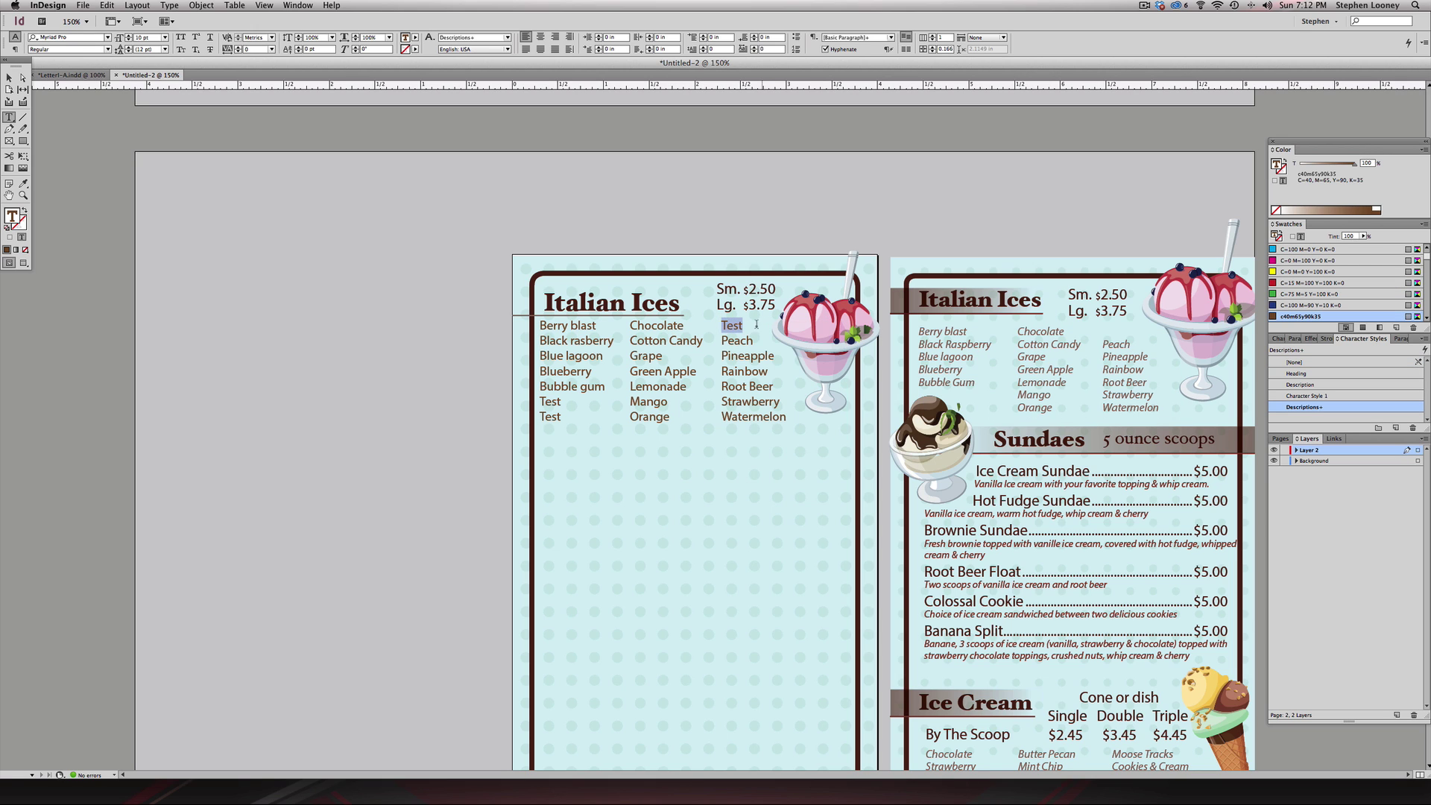
{"action": "key", "text": "Escape"}
{"action": "left_click", "coordinate": [796, 322]}
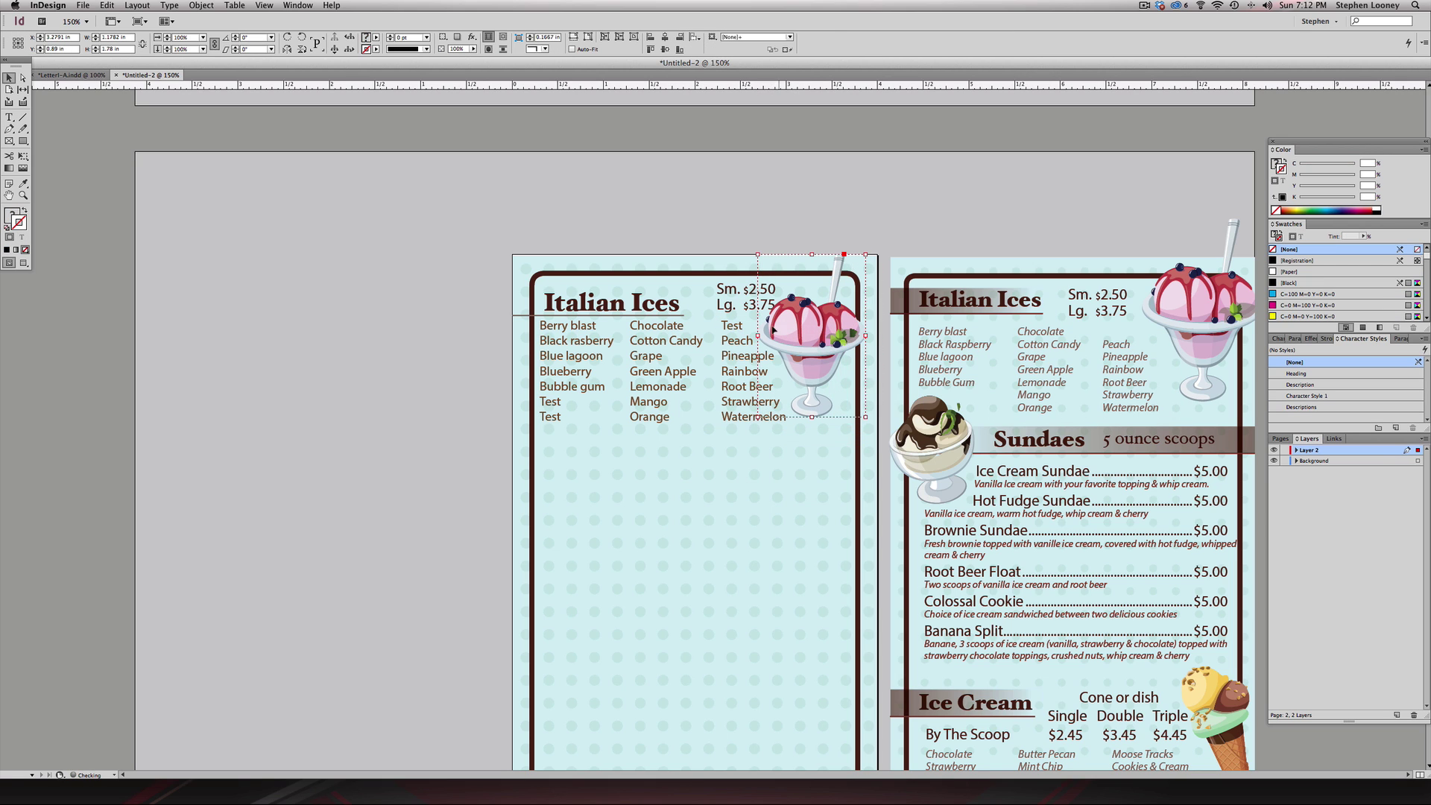
{"action": "double_click", "coordinate": [736, 326]}
{"action": "double_click", "coordinate": [738, 325]}
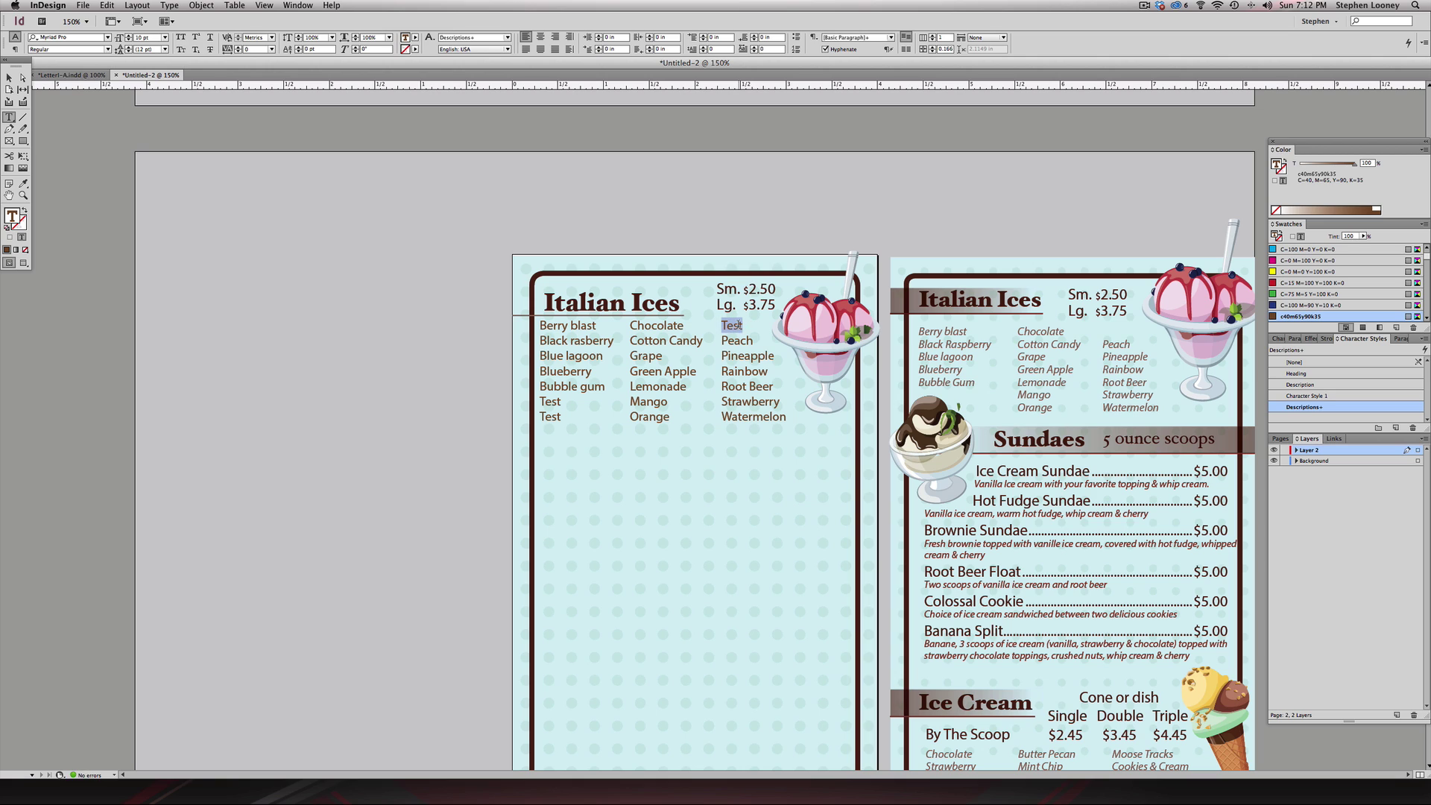
{"action": "key", "text": "BackSpace"}
{"action": "key", "text": "Escape"}
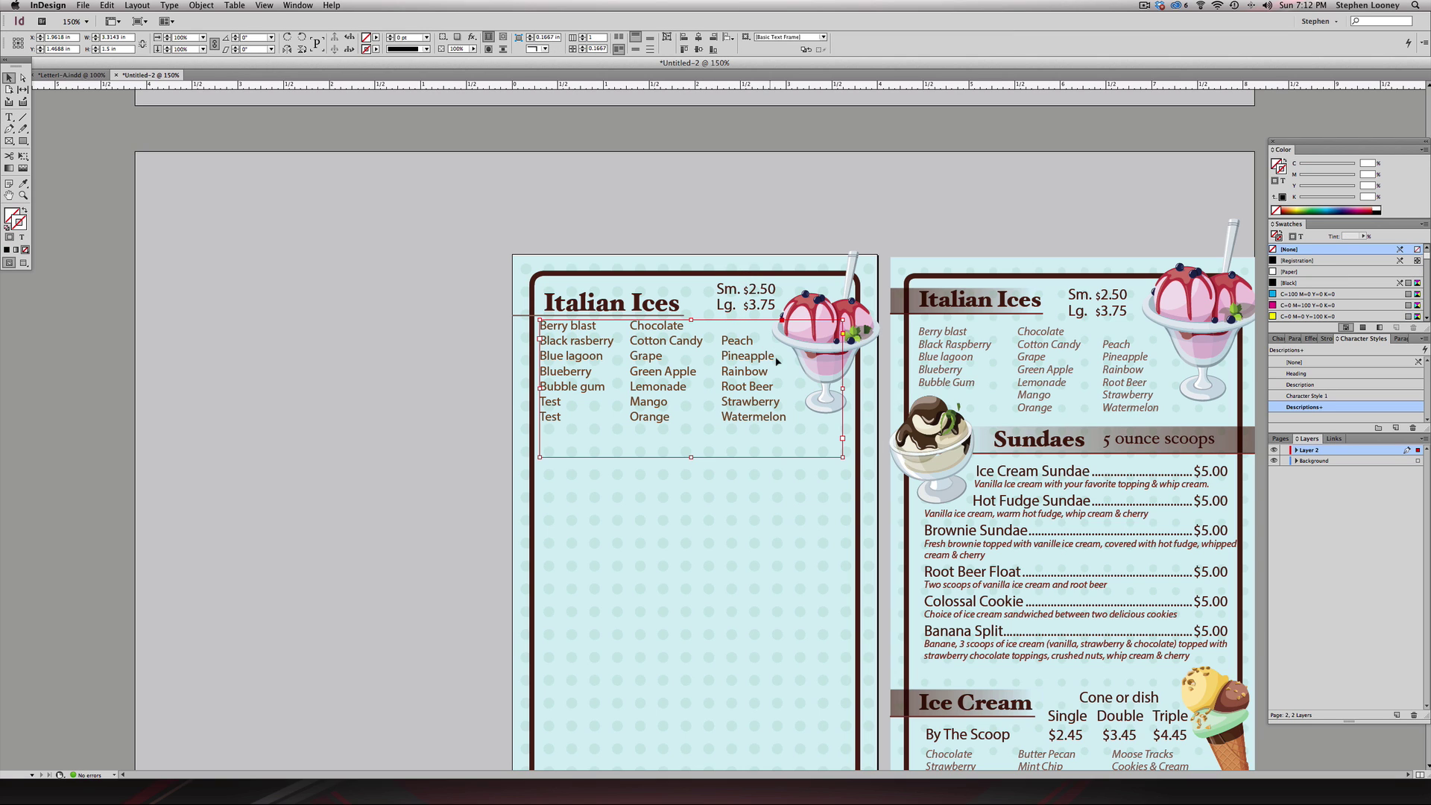
{"action": "key", "text": "j"}
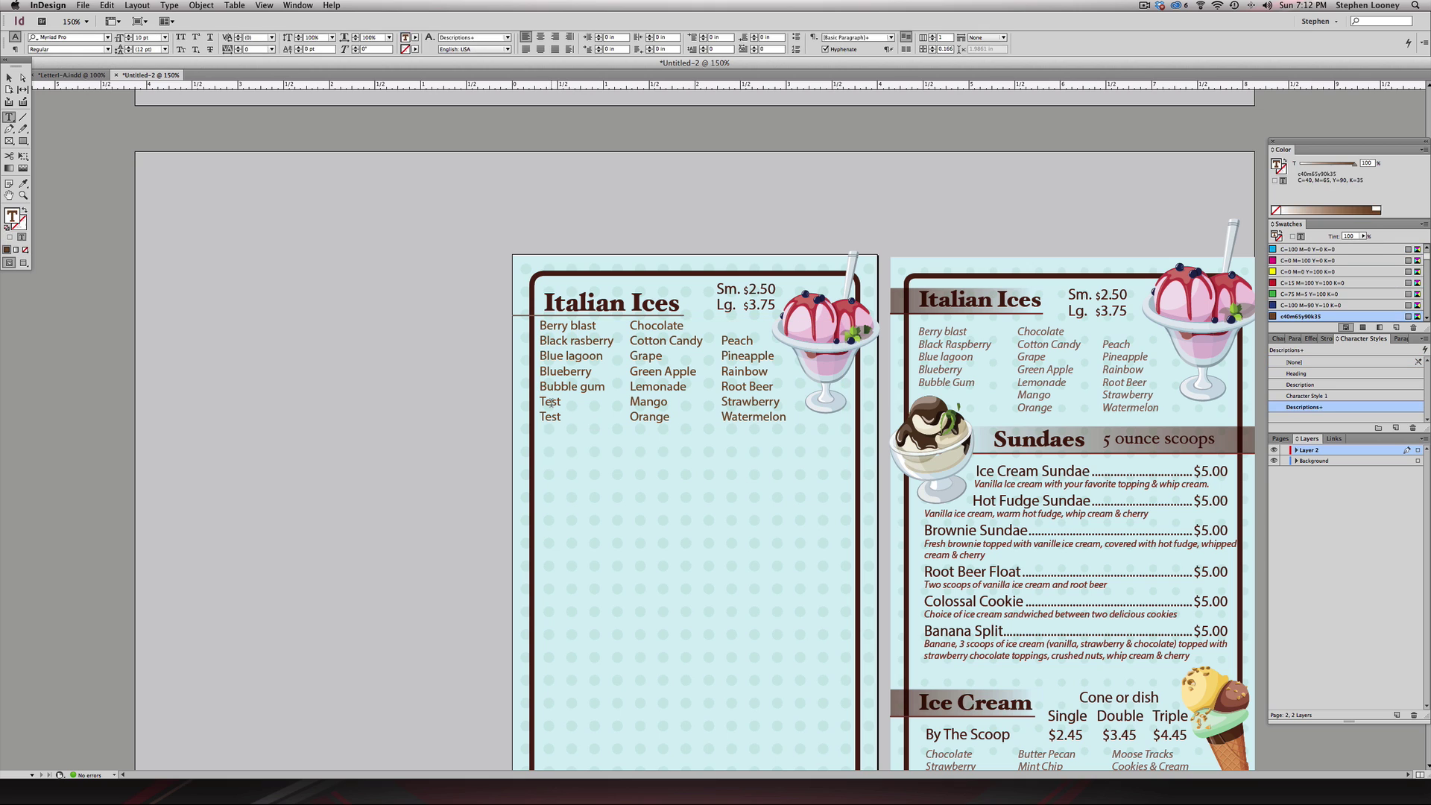
{"action": "left_click", "coordinate": [571, 231]}
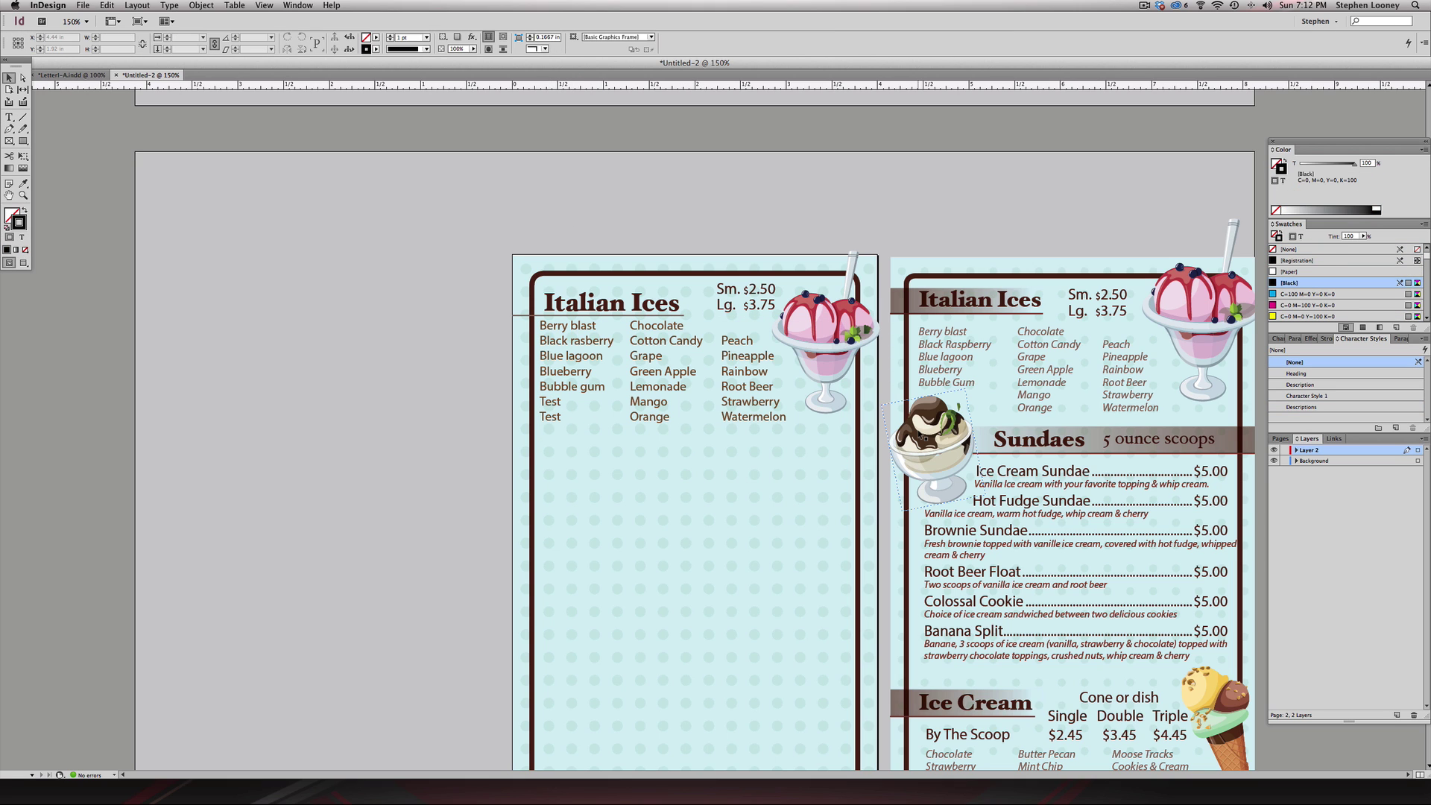
- Copy the chocolate sundae image from the right page onto the left page
{"action": "left_click", "coordinate": [924, 438]}
{"action": "left_click_drag", "start_coordinate": [940, 438], "coordinate": [579, 440]}
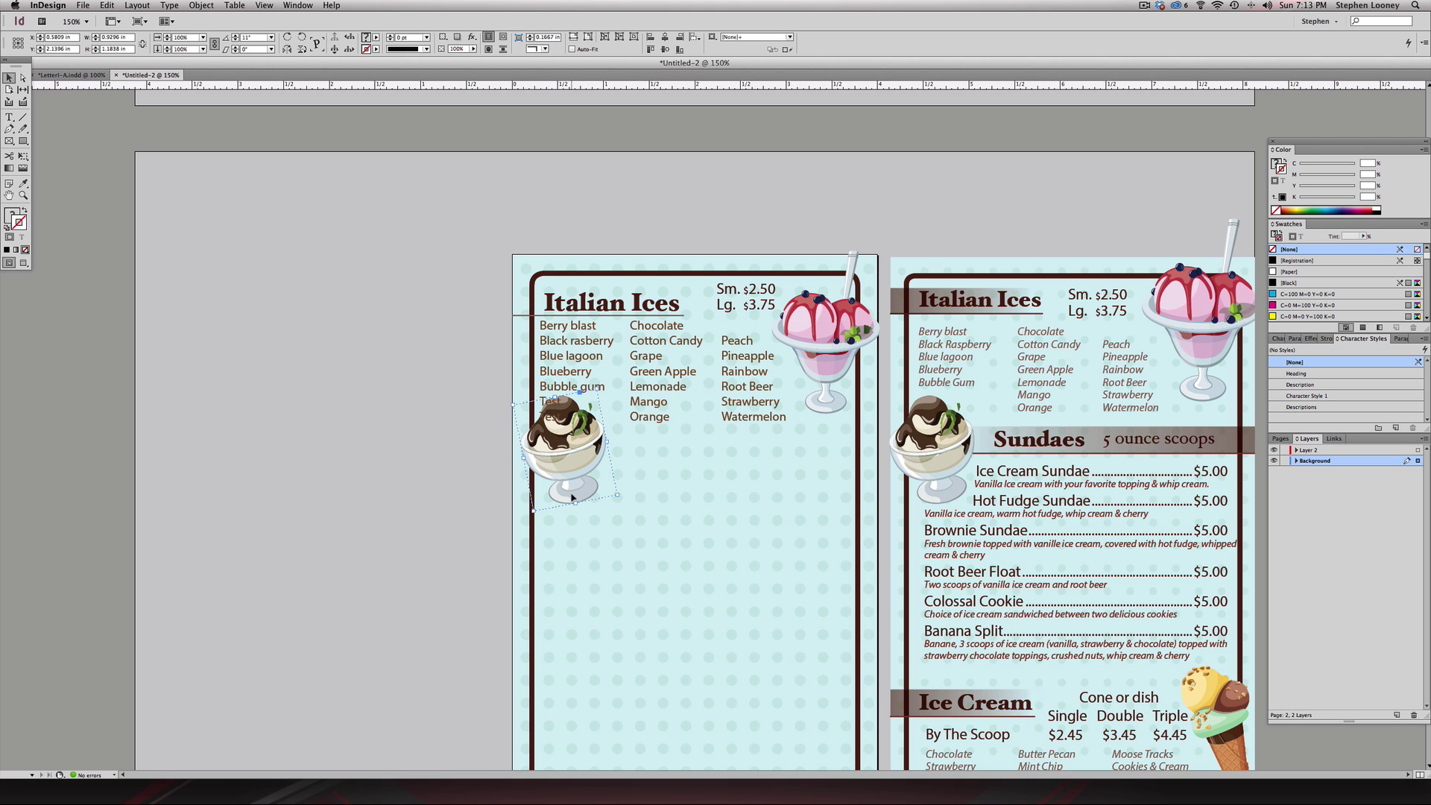
{"action": "left_click_drag", "start_coordinate": [572, 497], "coordinate": [470, 497]}
- Delete the leftover 'Test' lines from the left flavour list
{"action": "double_click", "coordinate": [550, 406]}
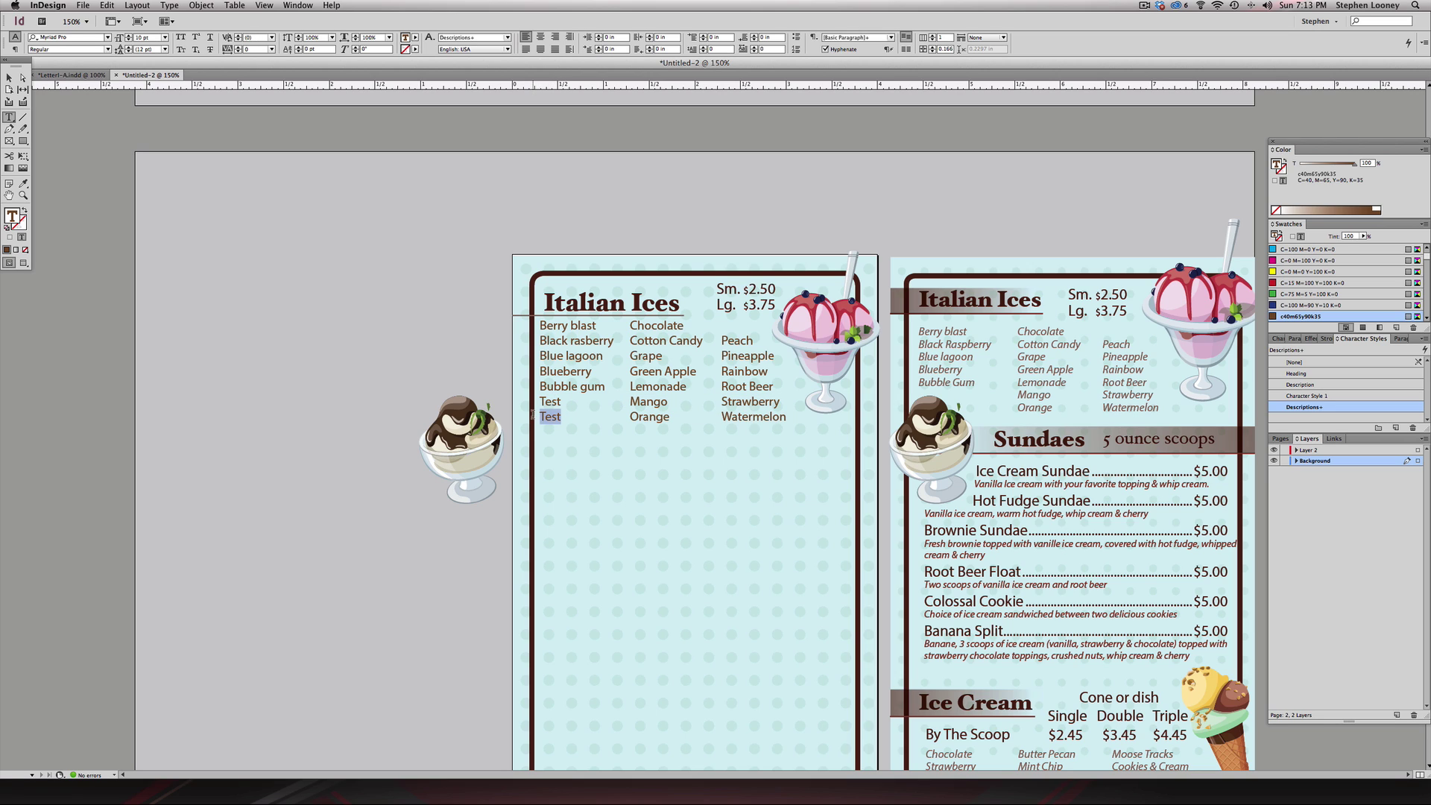
{"action": "left_click_drag", "start_coordinate": [532, 414], "coordinate": [534, 419]}
{"action": "key", "text": "BackSpace"}
{"action": "key", "text": "Escape"}
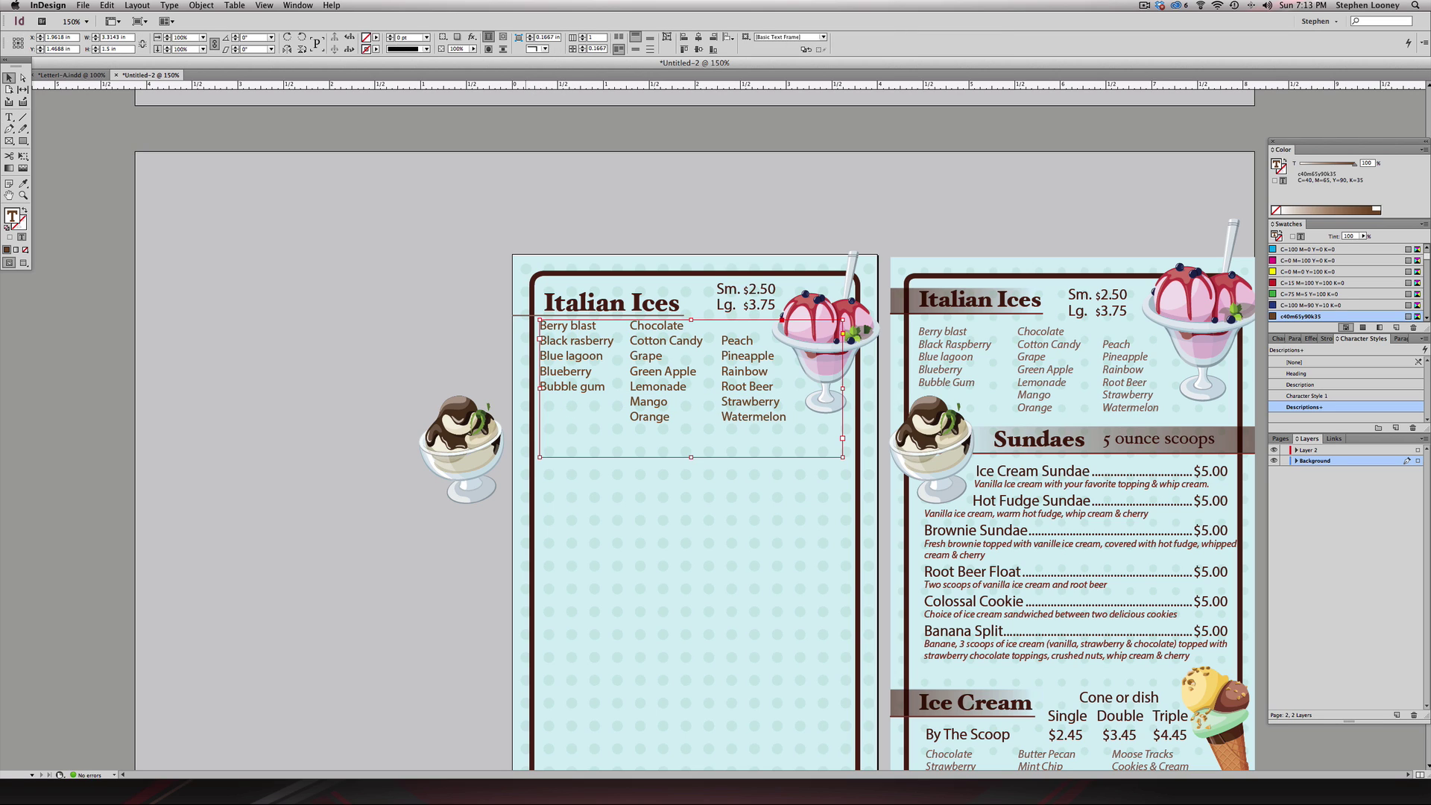
- Place the sundae image below the flavour list and duplicate the 'Italian Ices' heading beside it
{"action": "left_click_drag", "start_coordinate": [477, 429], "coordinate": [555, 459]}
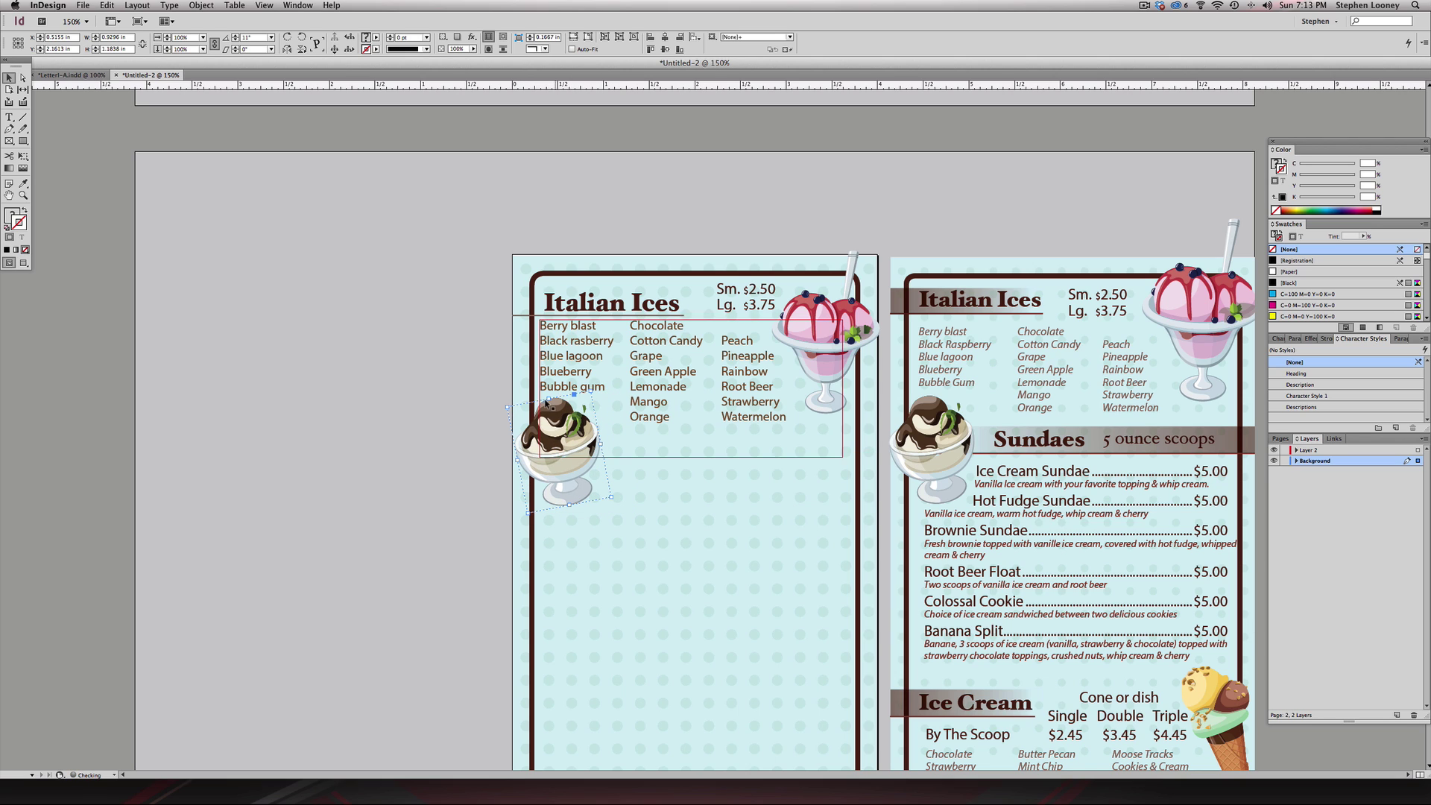
{"action": "left_click", "coordinate": [445, 388]}
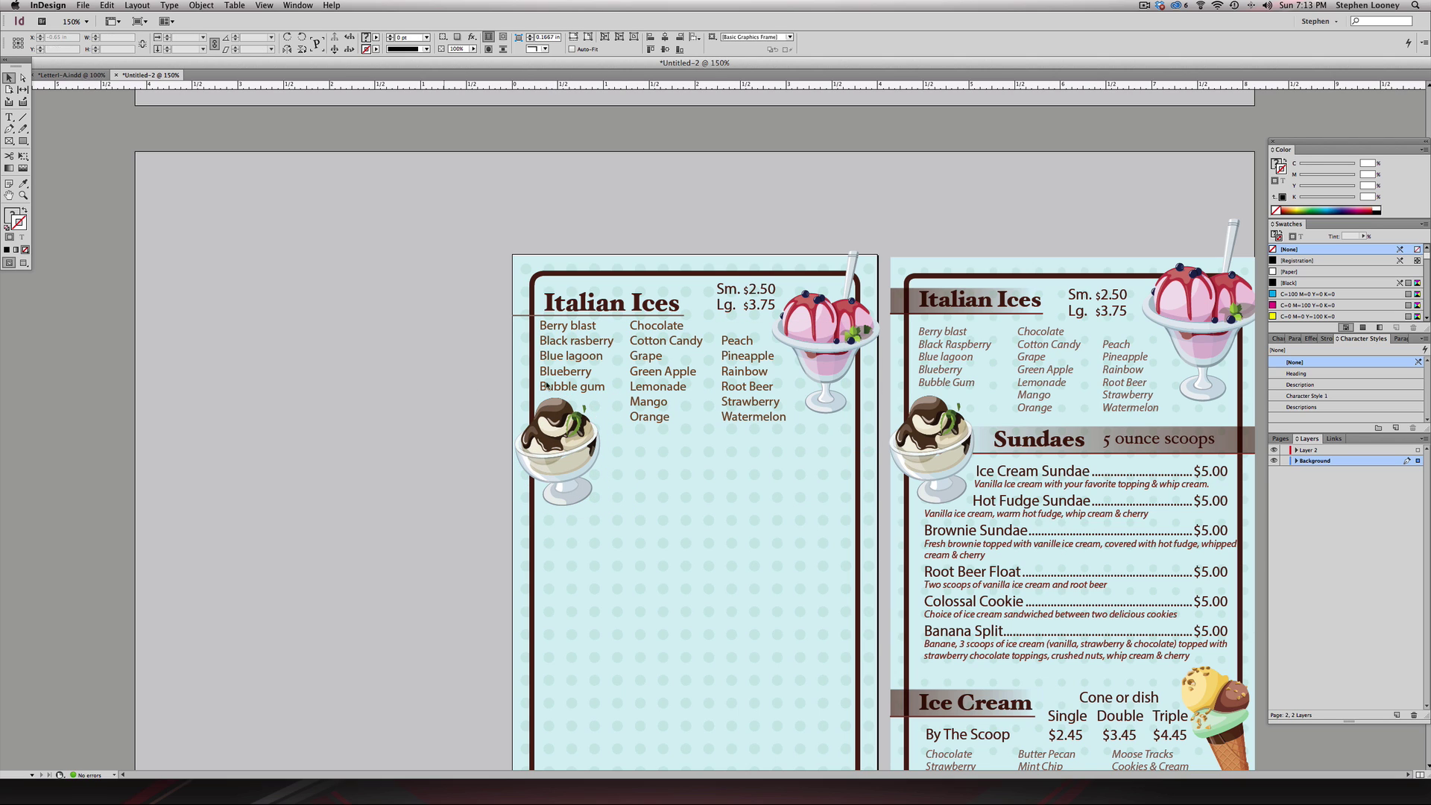
{"action": "left_click", "coordinate": [602, 304]}
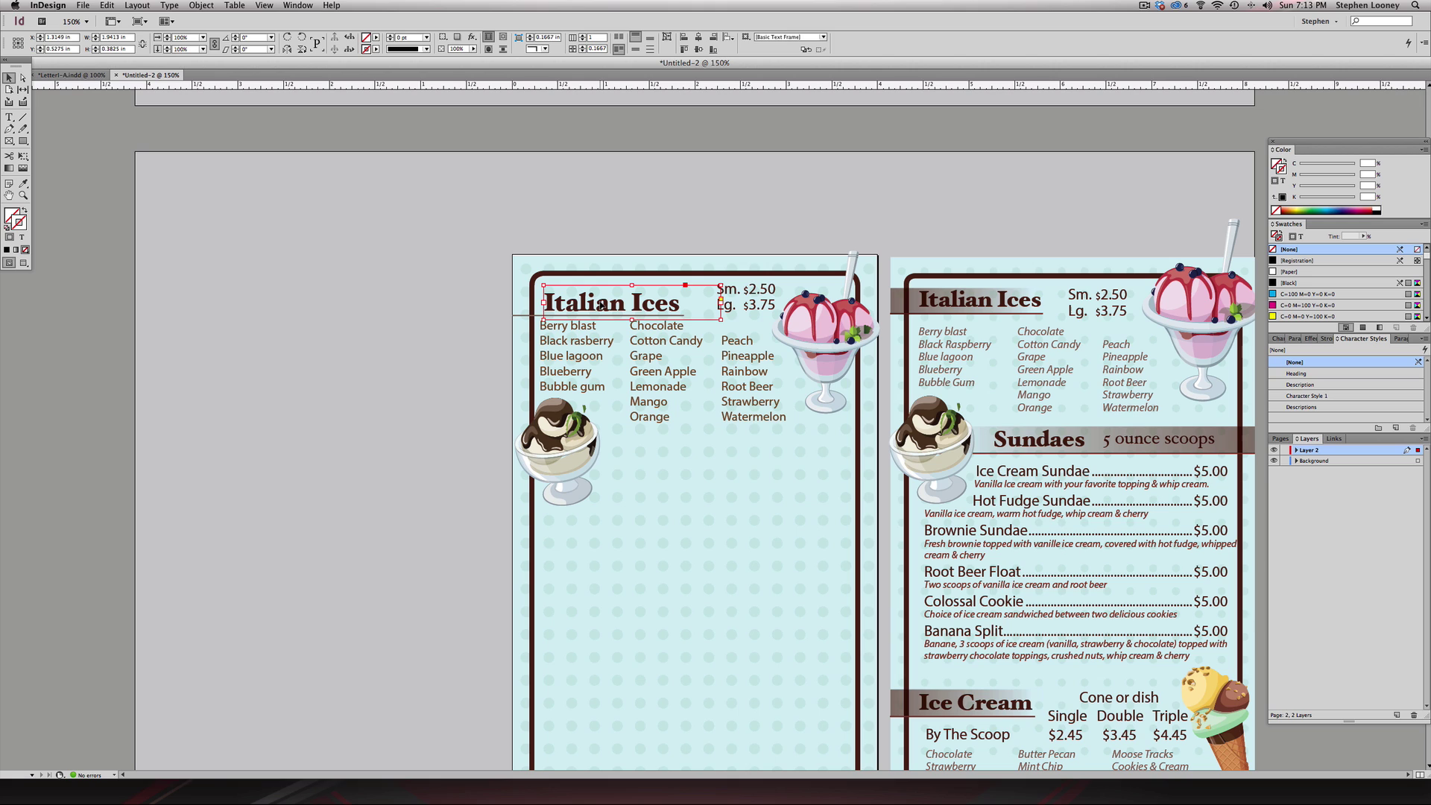
{"action": "left_click_drag", "start_coordinate": [602, 304], "coordinate": [664, 452]}
- Replace the copied heading's text with 'Sundae'
{"action": "double_click", "coordinate": [638, 447]}
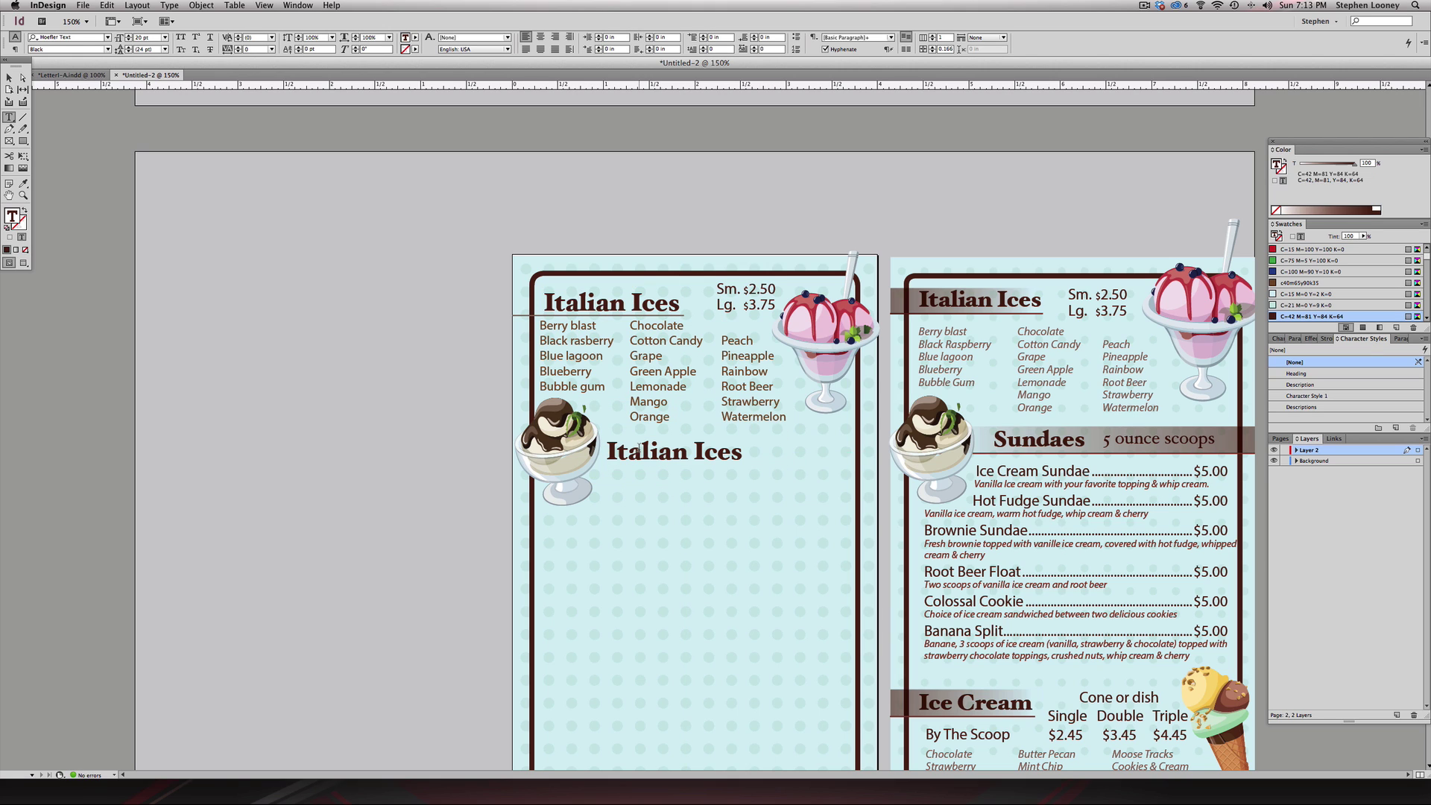
{"action": "key", "text": "super+a"}
{"action": "type", "text": "Sundae"}
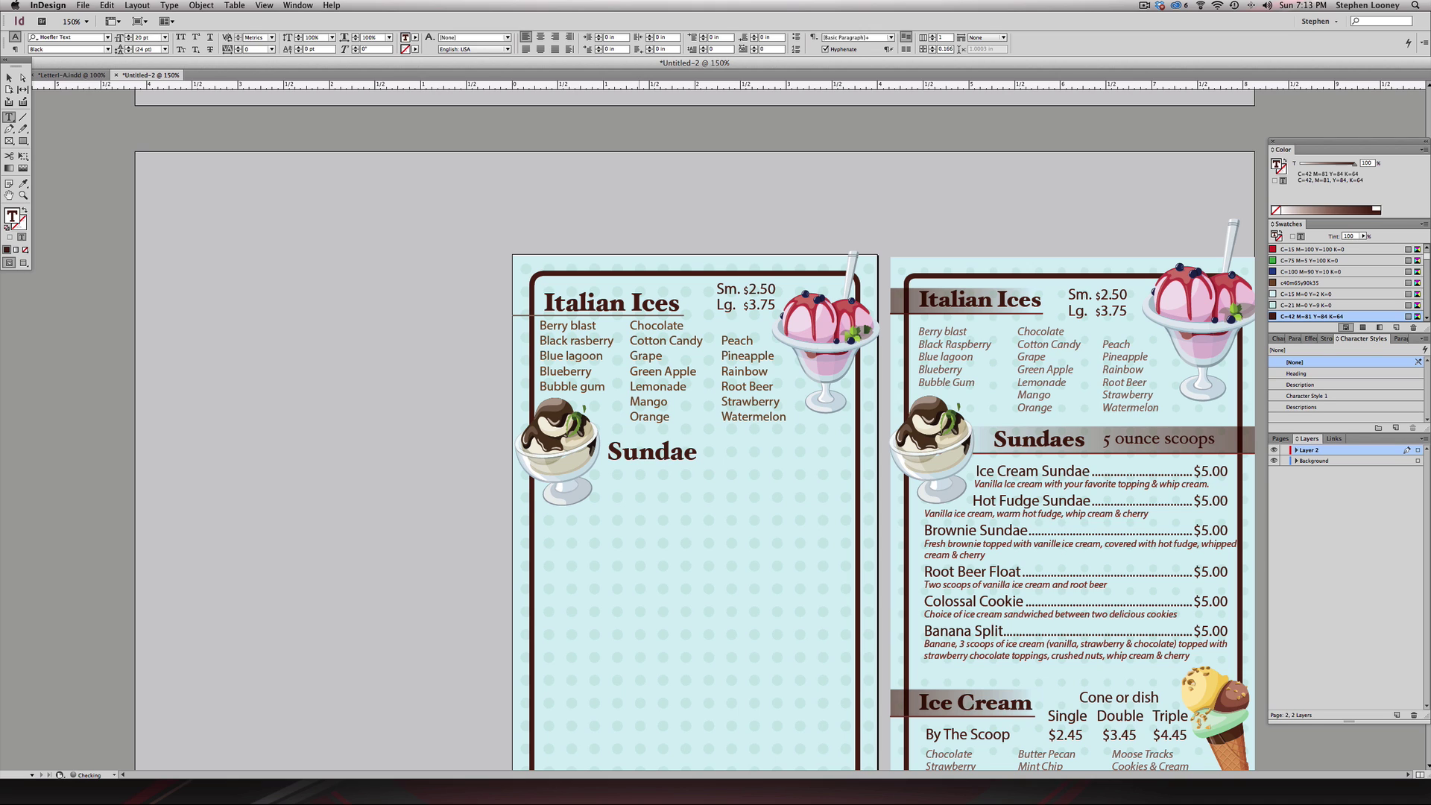
{"action": "key", "text": "Escape"}
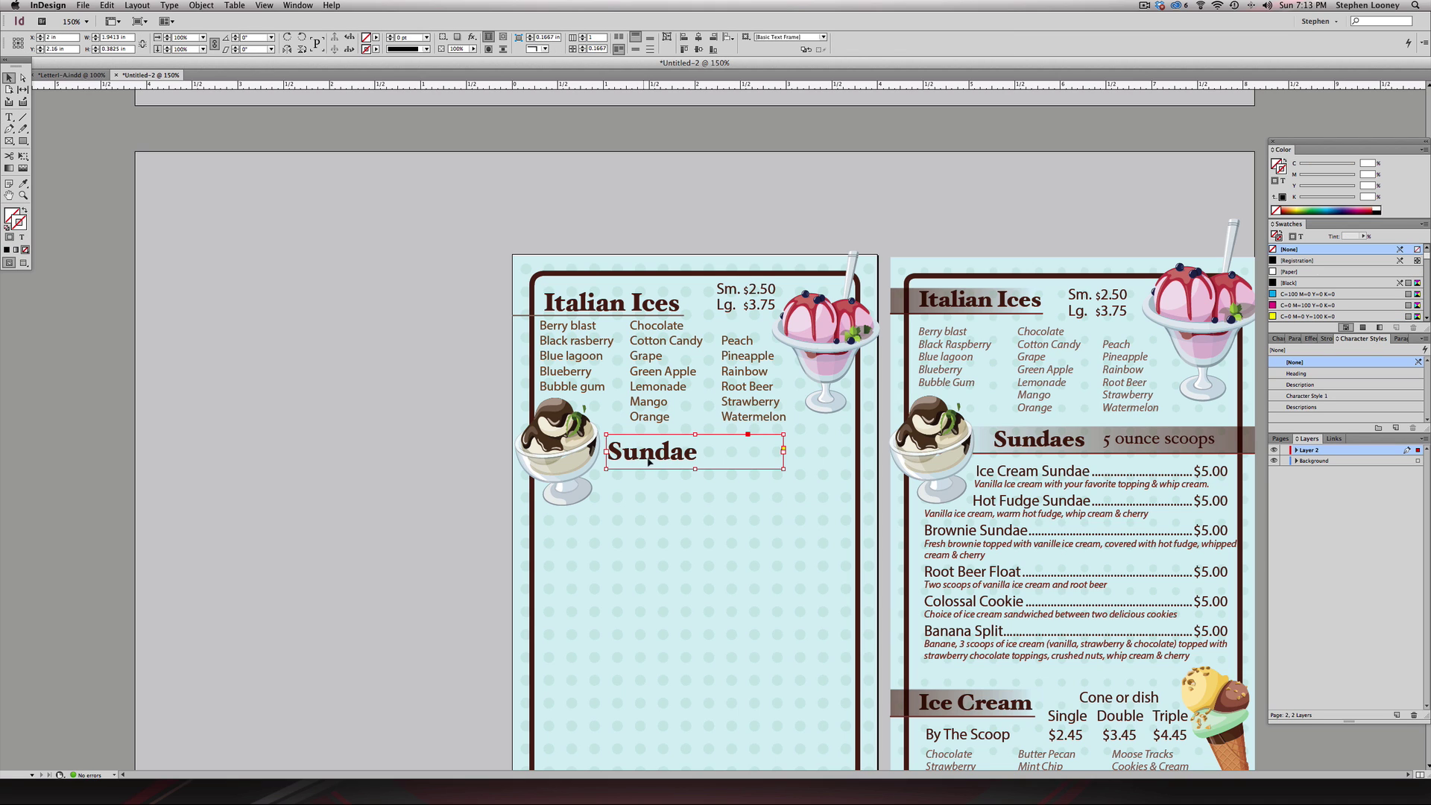
- Shorten the flavour list frame from the bottom and narrow the Sundae frame to fit the word
{"action": "left_click", "coordinate": [657, 427]}
{"action": "key", "text": "Up"}
{"action": "key", "text": "Up"}
{"action": "key", "text": "Up"}
{"action": "key", "text": "Down"}
{"action": "key", "text": "Down"}
{"action": "key", "text": "Down"}
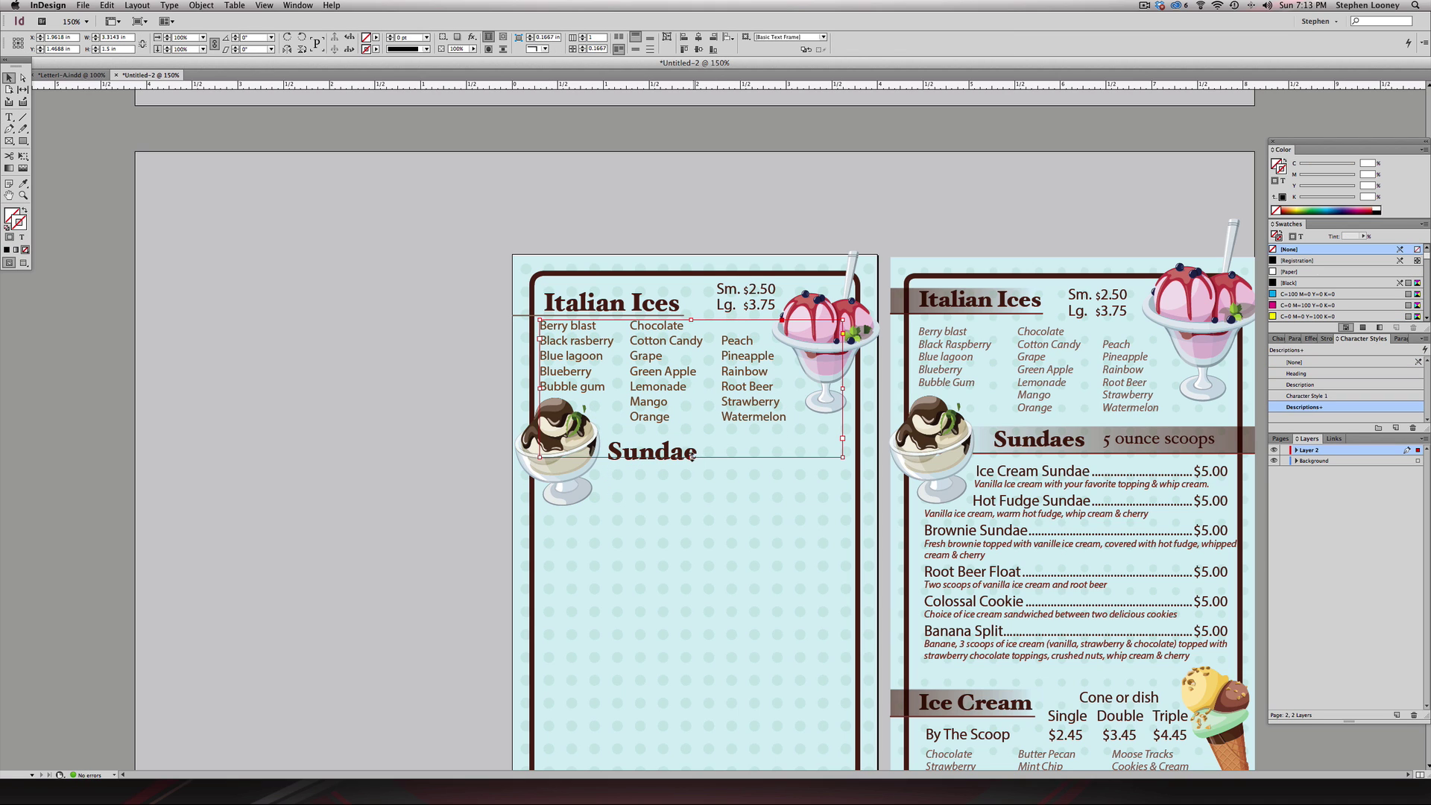
{"action": "left_click_drag", "start_coordinate": [692, 456], "coordinate": [752, 450]}
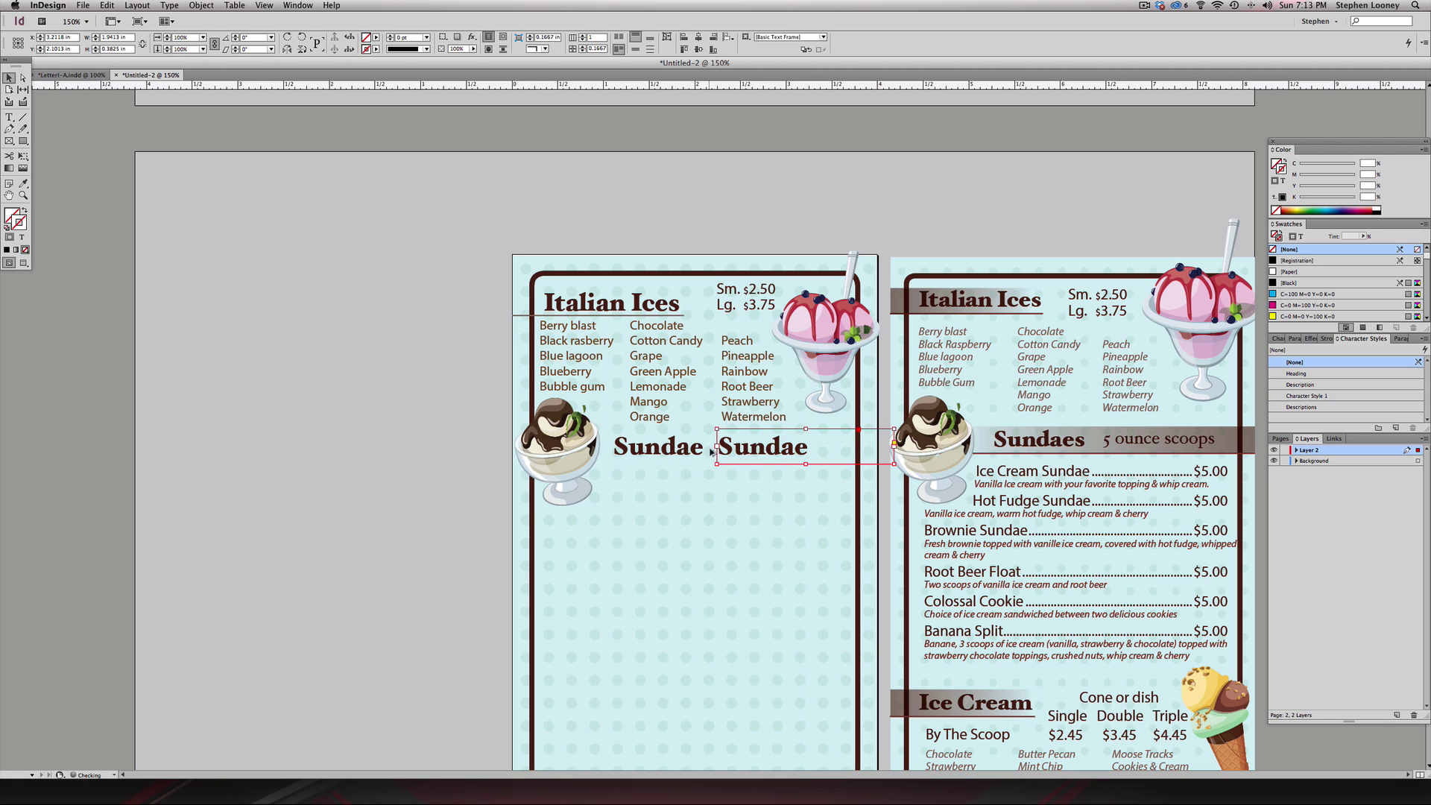
{"action": "key", "text": "super+z"}
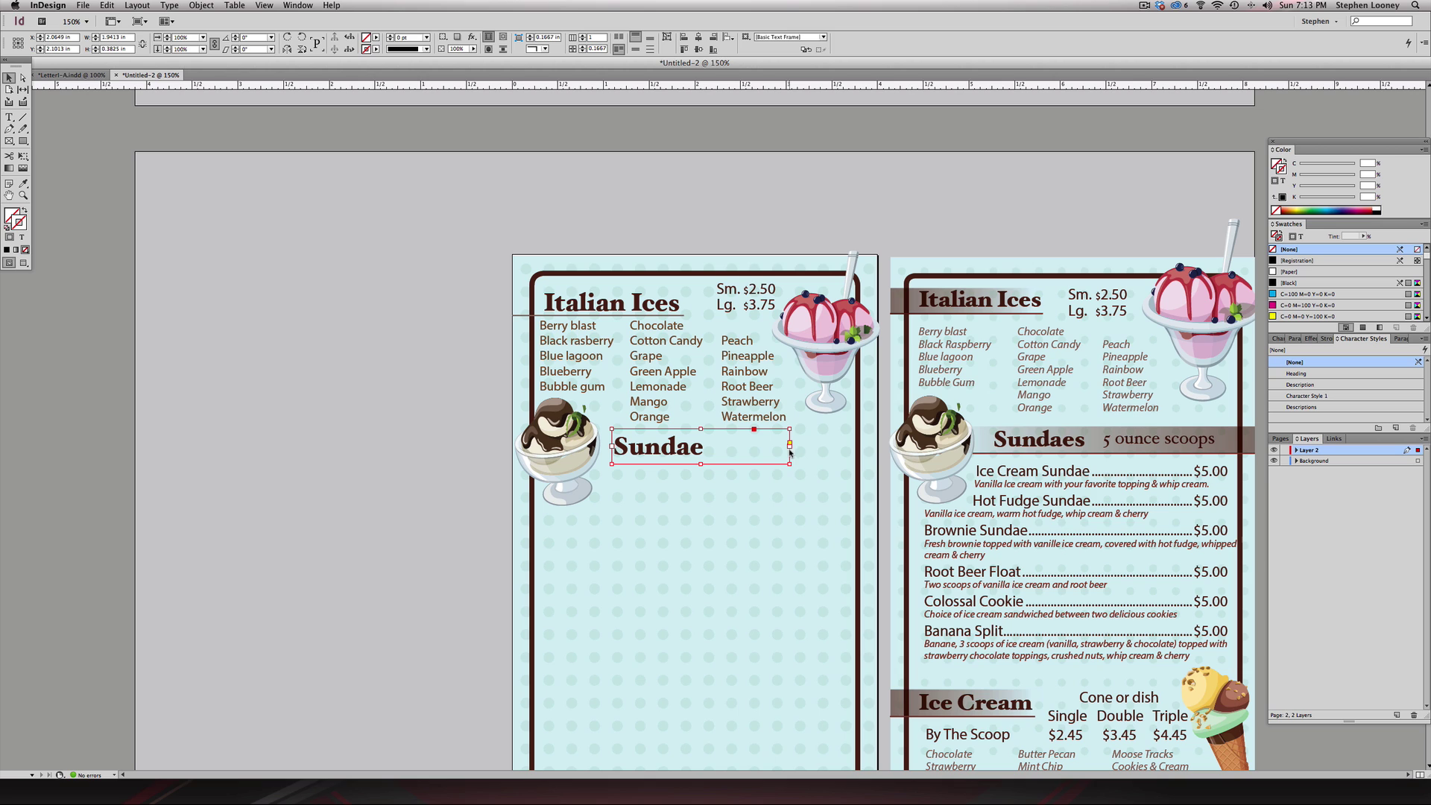
{"action": "left_click_drag", "start_coordinate": [789, 462], "coordinate": [752, 450]}
- Retype the duplicate Sundae heading as '5 ounce' and widen its frame
{"action": "double_click", "coordinate": [750, 450]}
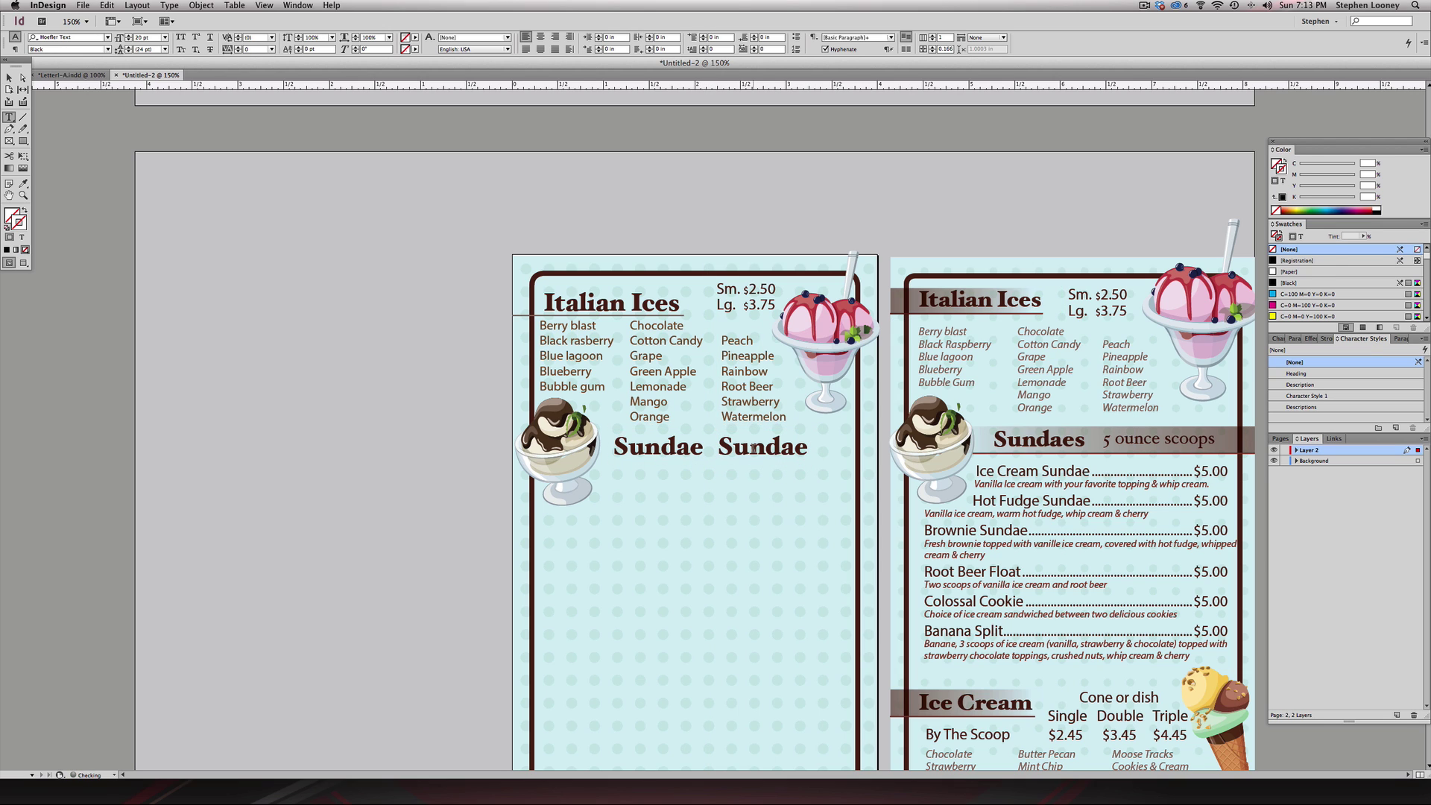
{"action": "double_click", "coordinate": [752, 447]}
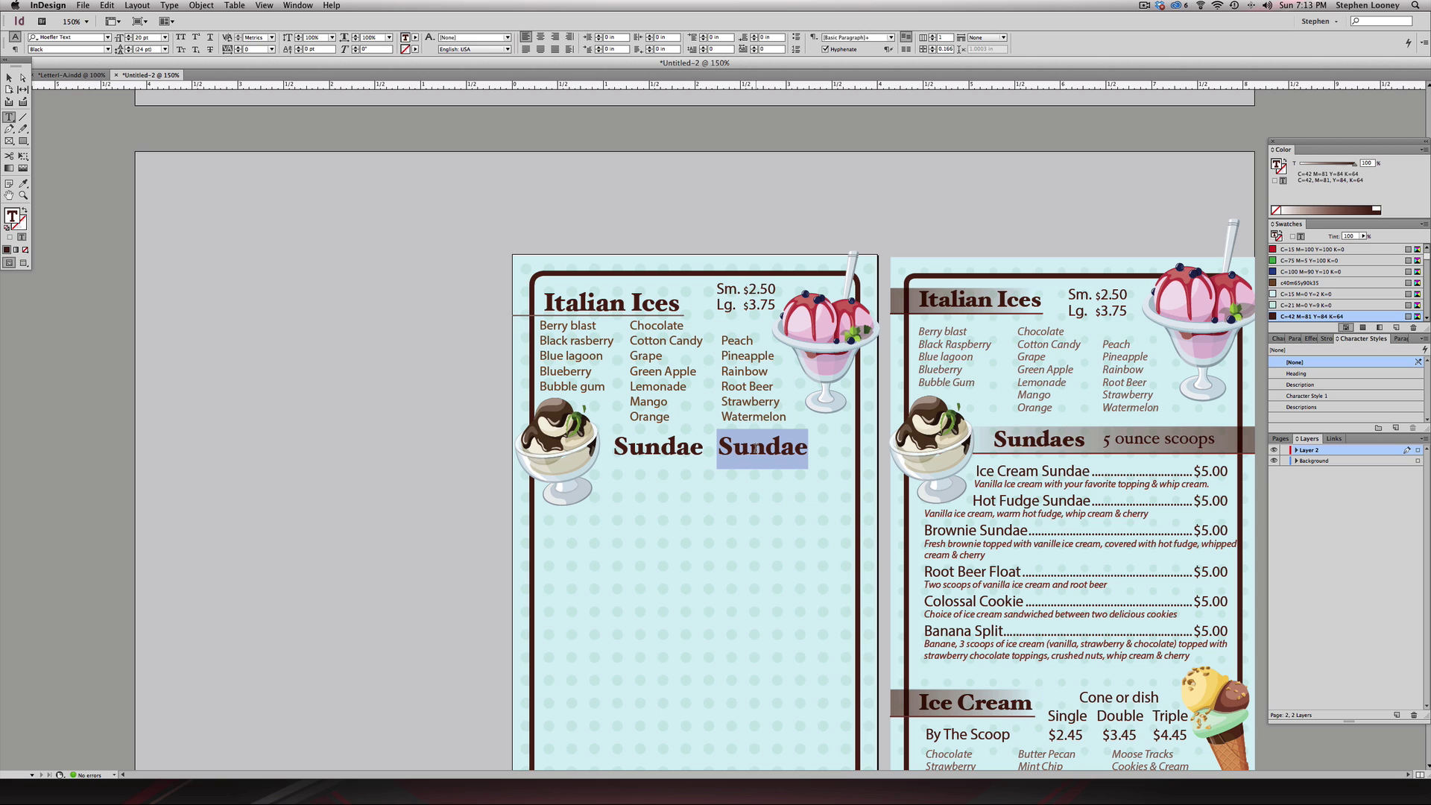
{"action": "type", "text": "5 ounce"}
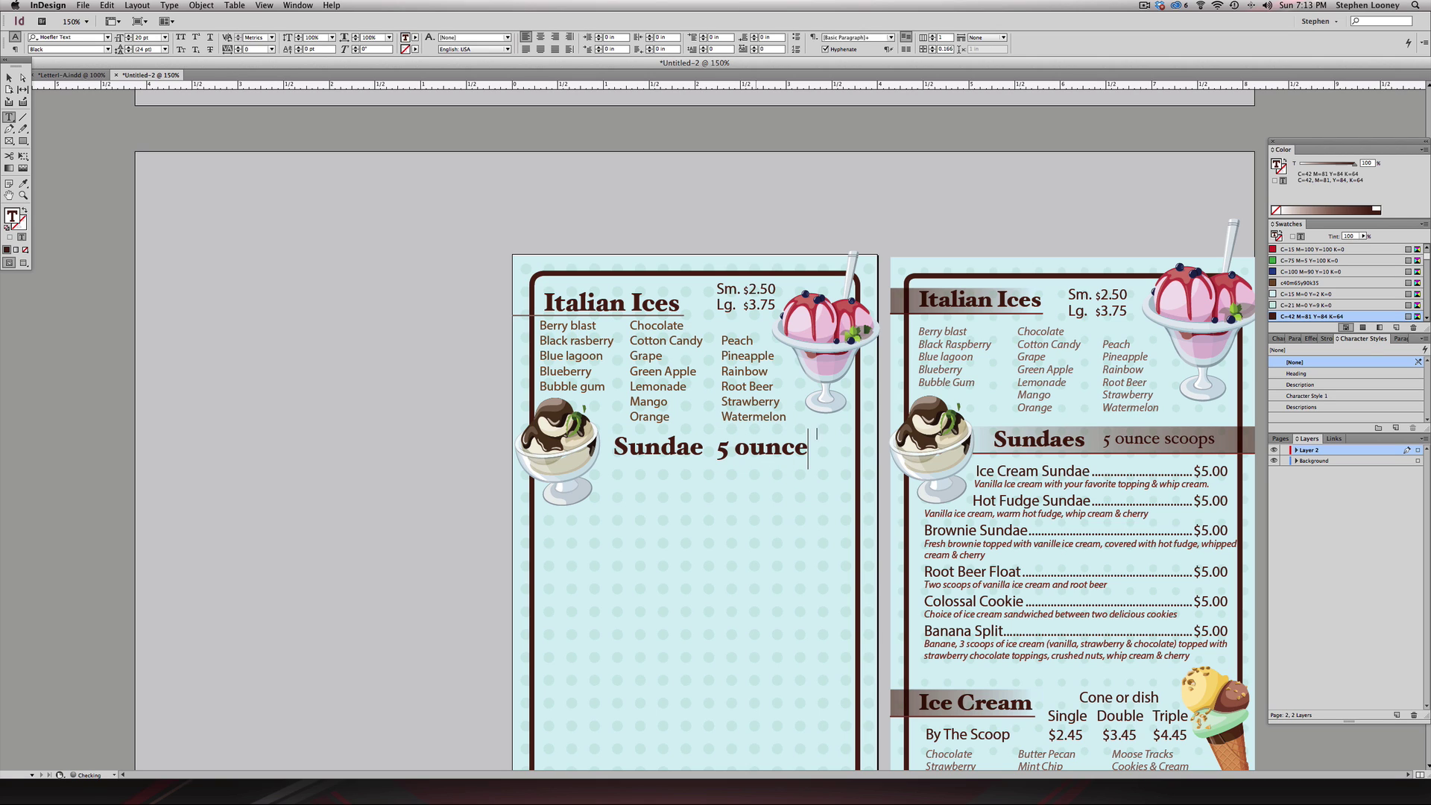
{"action": "key", "text": "Escape"}
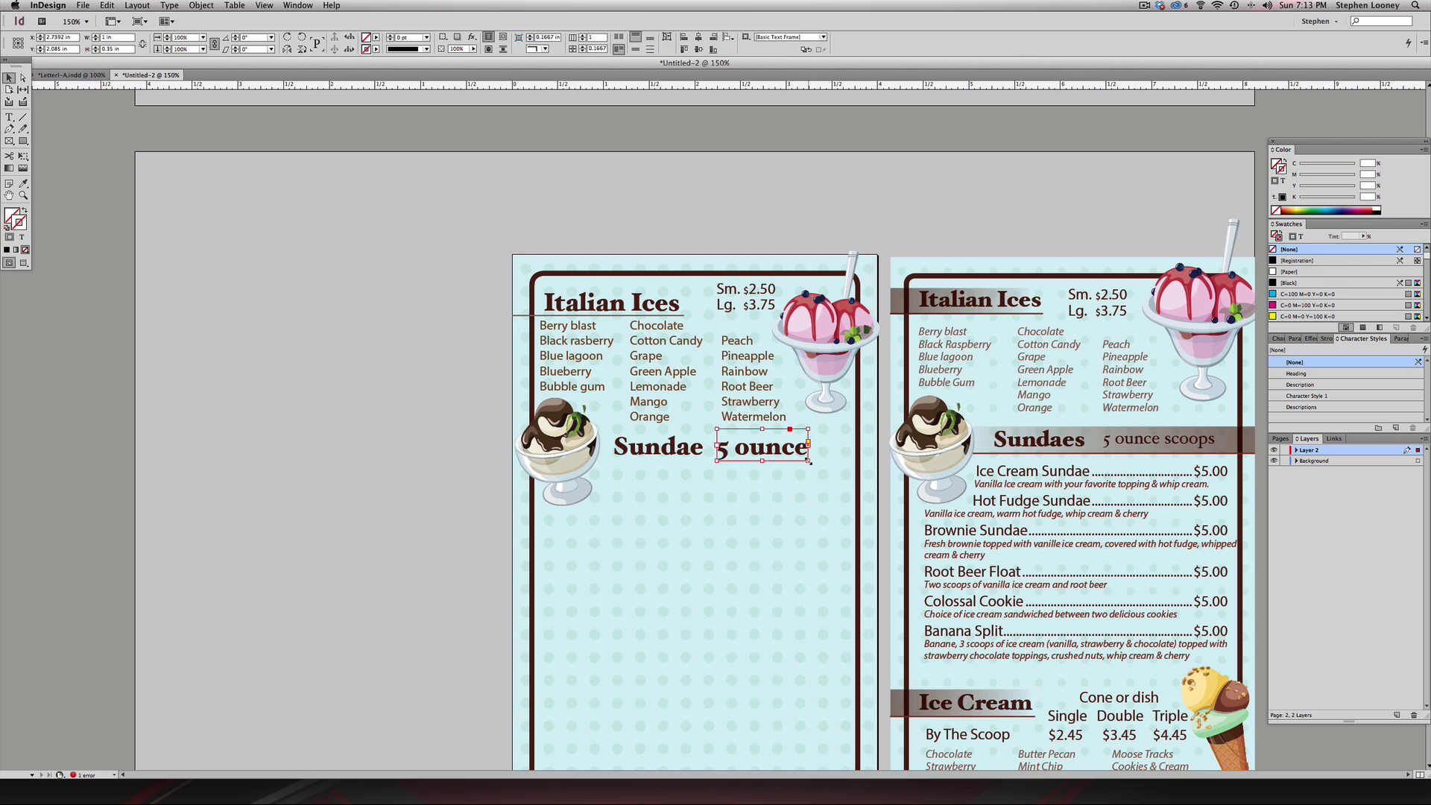
{"action": "left_click_drag", "start_coordinate": [808, 444], "coordinate": [846, 444]}
- Reduce the subheading to 12 pt and correct its text to read '5 ounce scoops'
{"action": "double_click", "coordinate": [783, 454]}
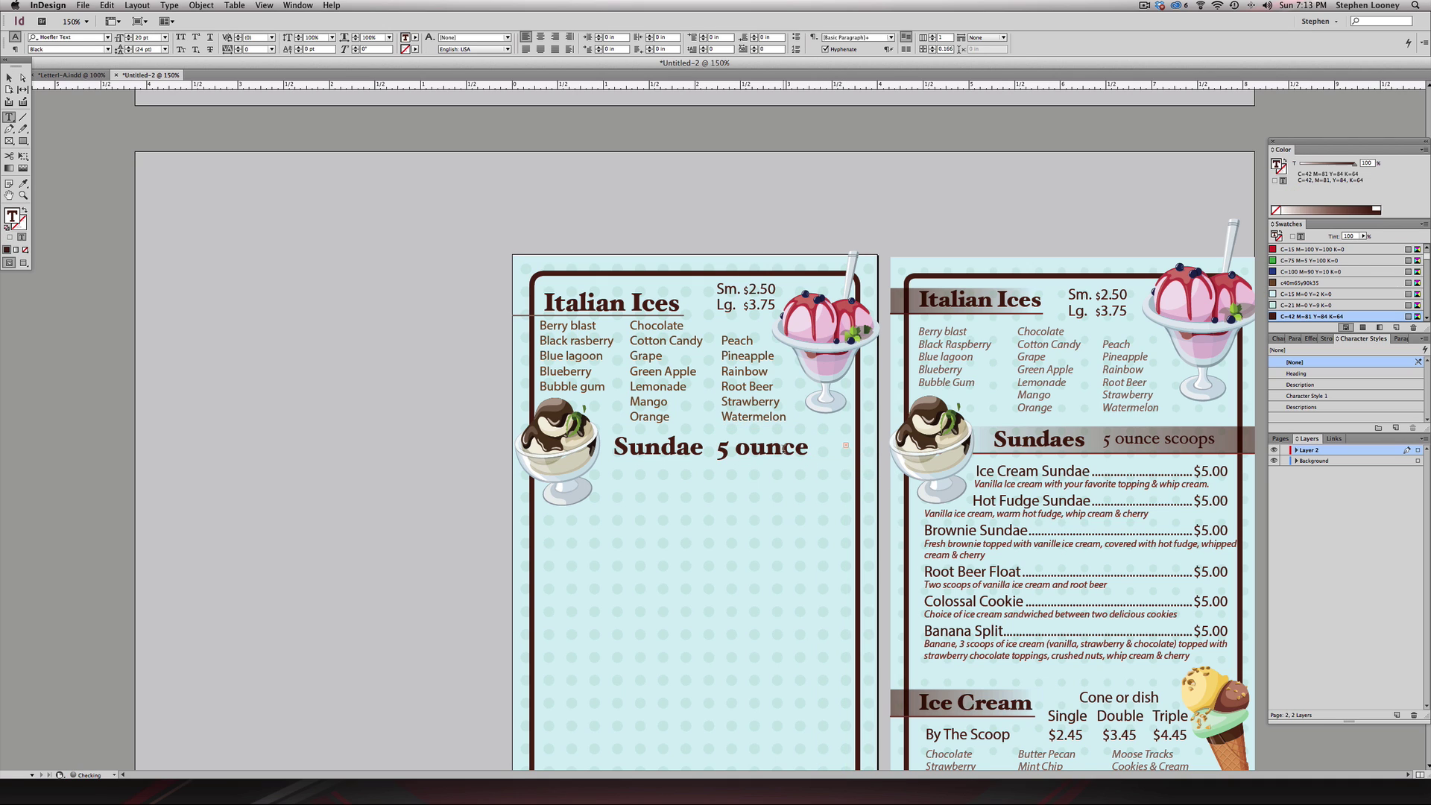
{"action": "key", "text": "super+a"}
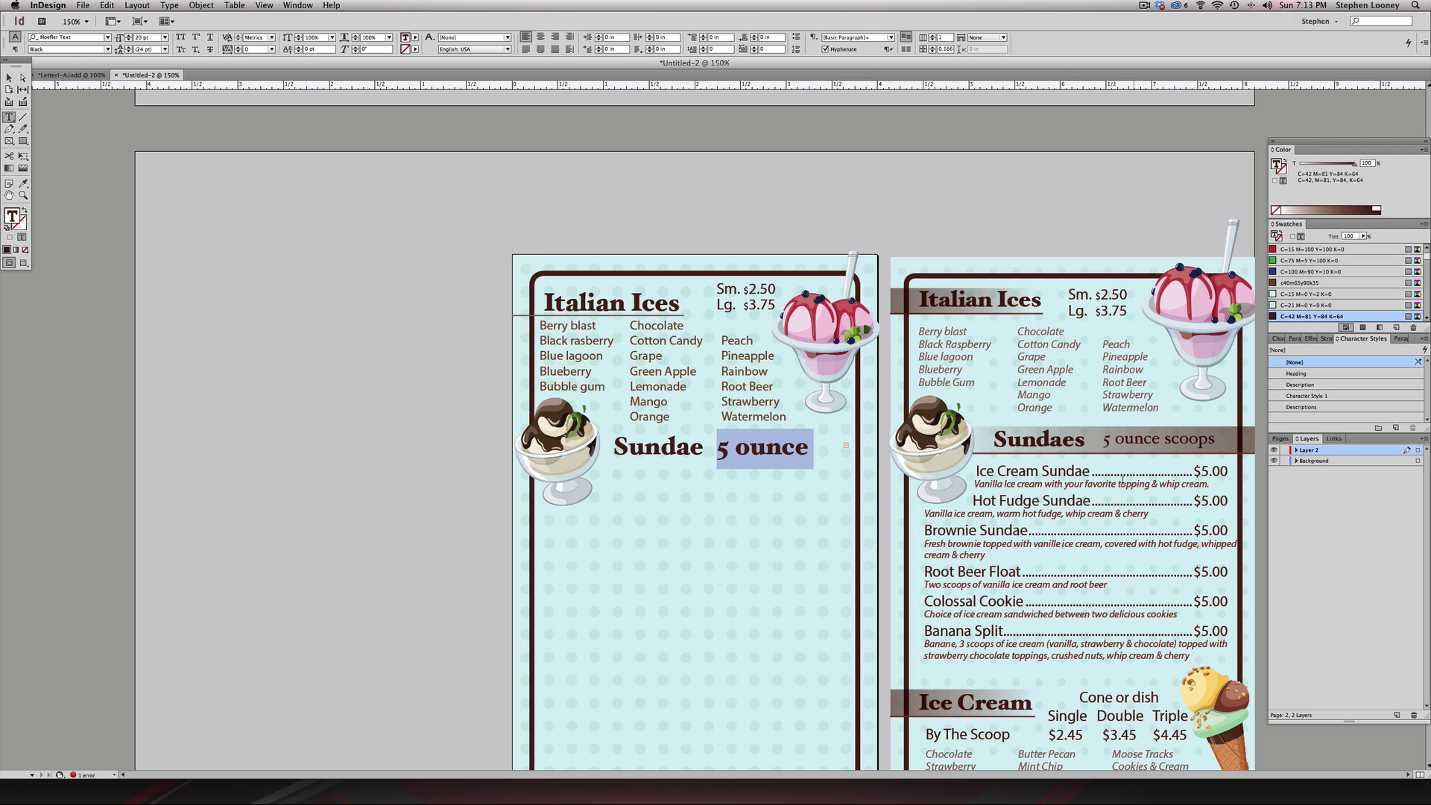
{"action": "left_click", "coordinate": [1279, 339]}
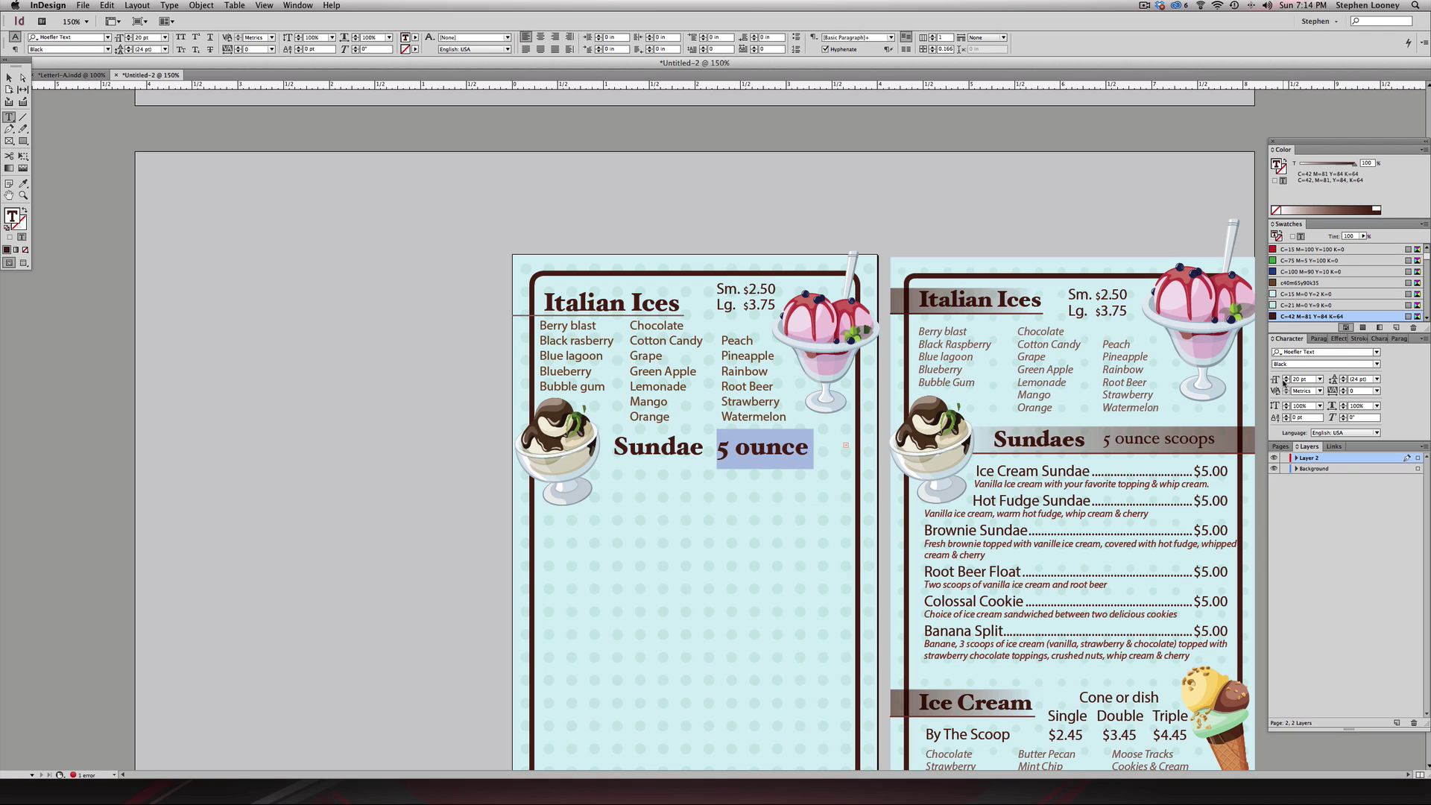
{"action": "left_click", "coordinate": [1285, 383]}
{"action": "left_click", "coordinate": [1285, 382]}
{"action": "left_click", "coordinate": [1285, 383]}
{"action": "left_click", "coordinate": [1285, 382]}
{"action": "left_click", "coordinate": [1286, 383]}
{"action": "left_click", "coordinate": [1285, 382]}
{"action": "left_click", "coordinate": [1286, 383]}
{"action": "left_click", "coordinate": [1286, 382]}
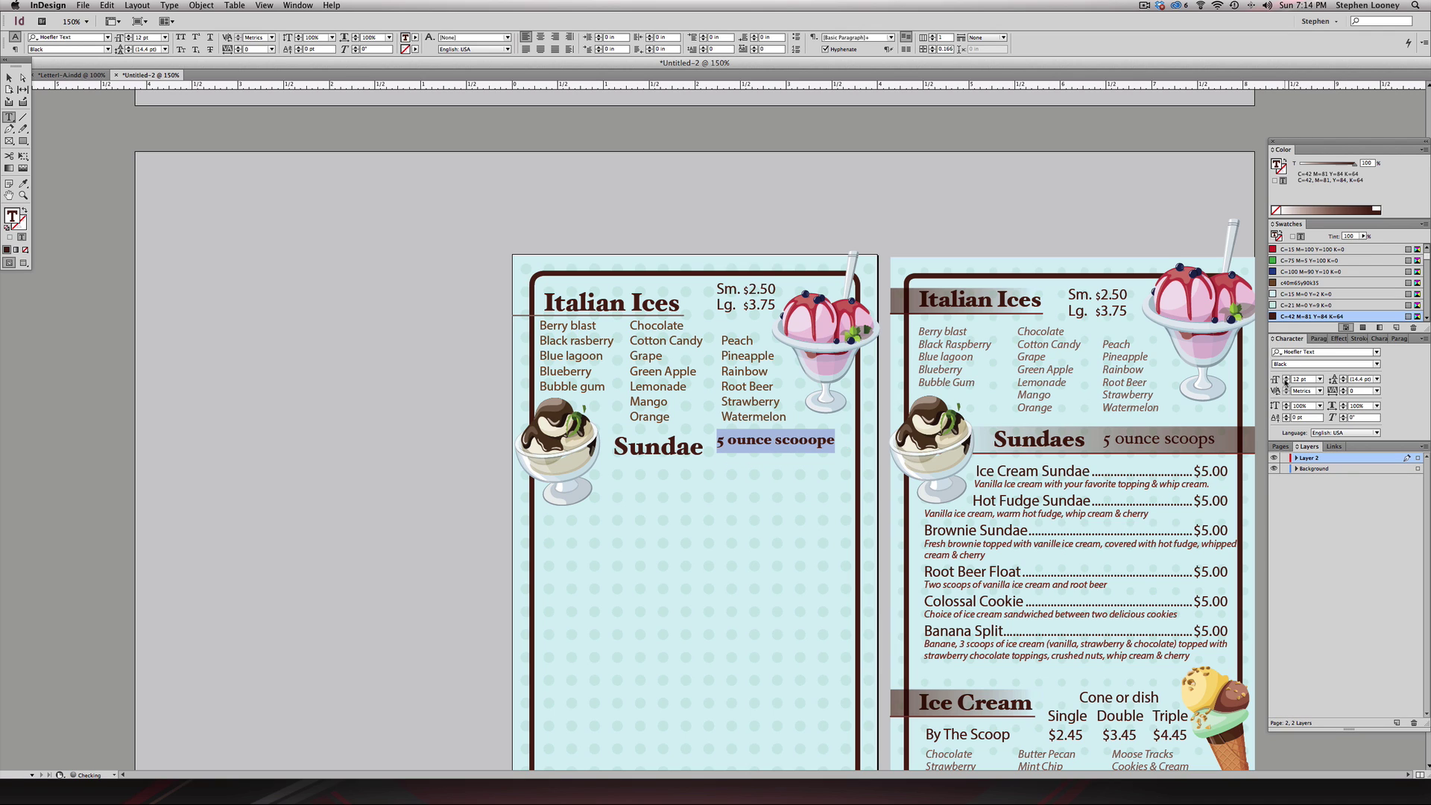
{"action": "left_click", "coordinate": [820, 441]}
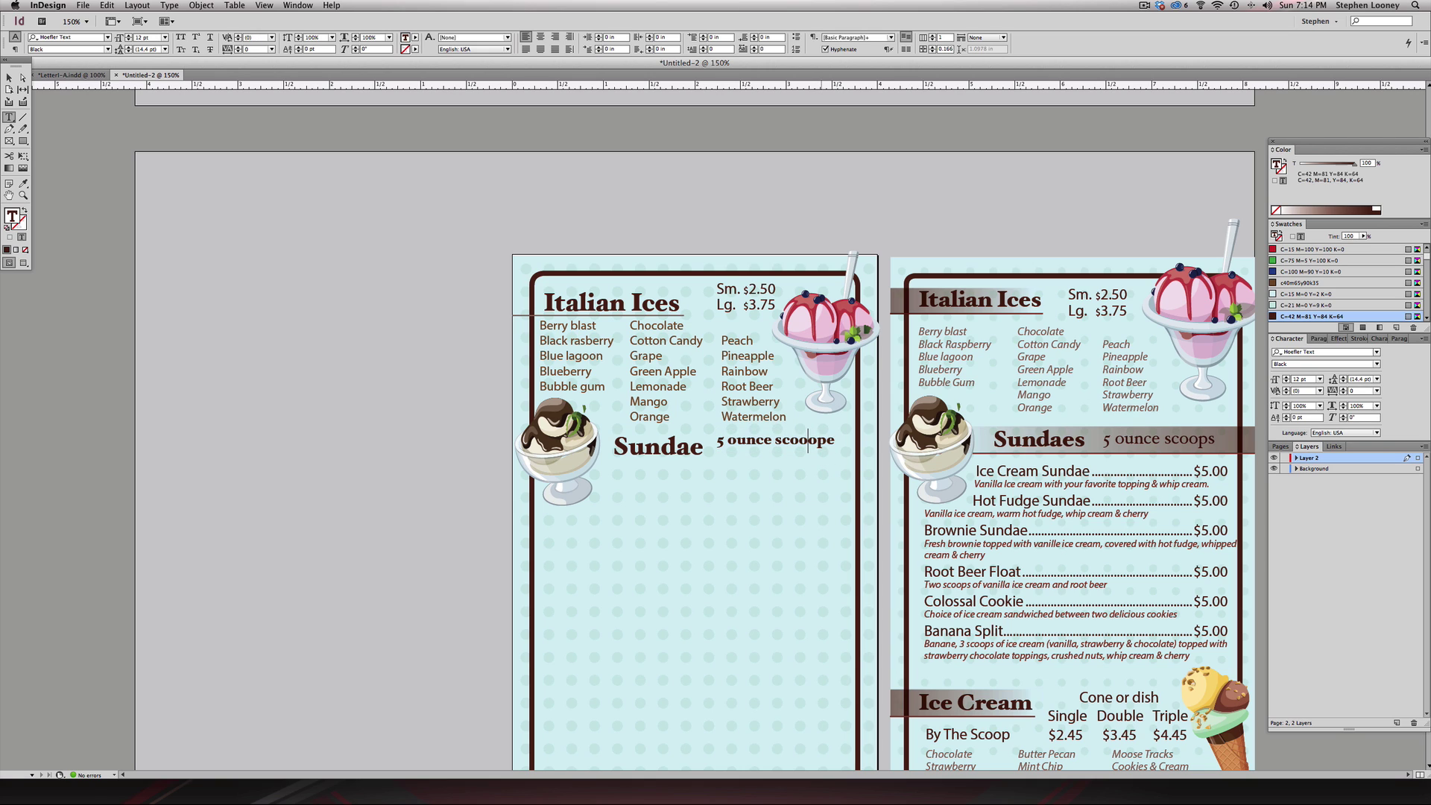
{"action": "key", "text": "Delete"}
{"action": "key", "text": "Delete"}
{"action": "key", "text": "Delete"}
{"action": "type", "text": "ps"}
{"action": "key", "text": "Escape"}
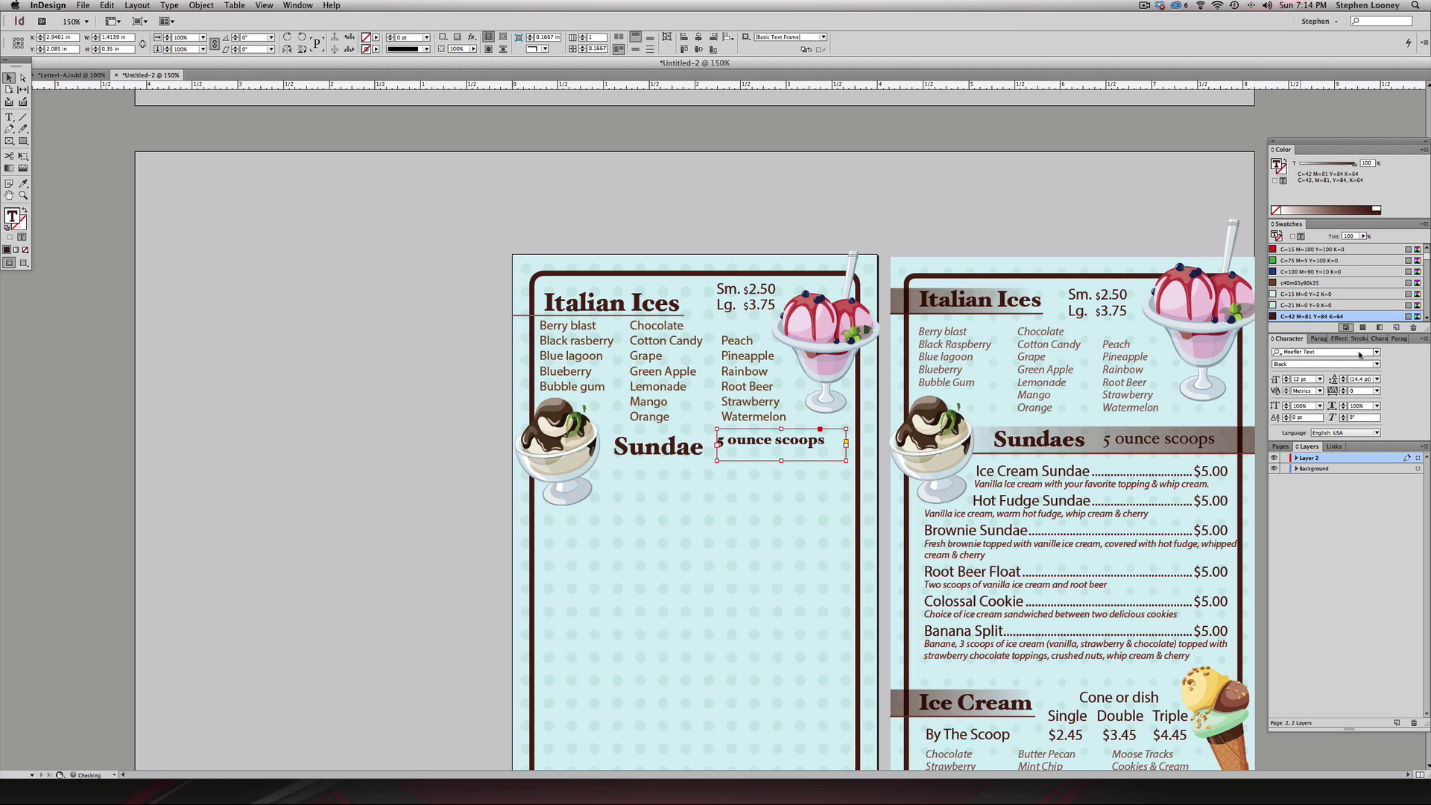
- Set the subheading to the Regular style and align it beside the Sundae heading
{"action": "left_click", "coordinate": [1376, 363]}
{"action": "left_click", "coordinate": [1323, 373]}
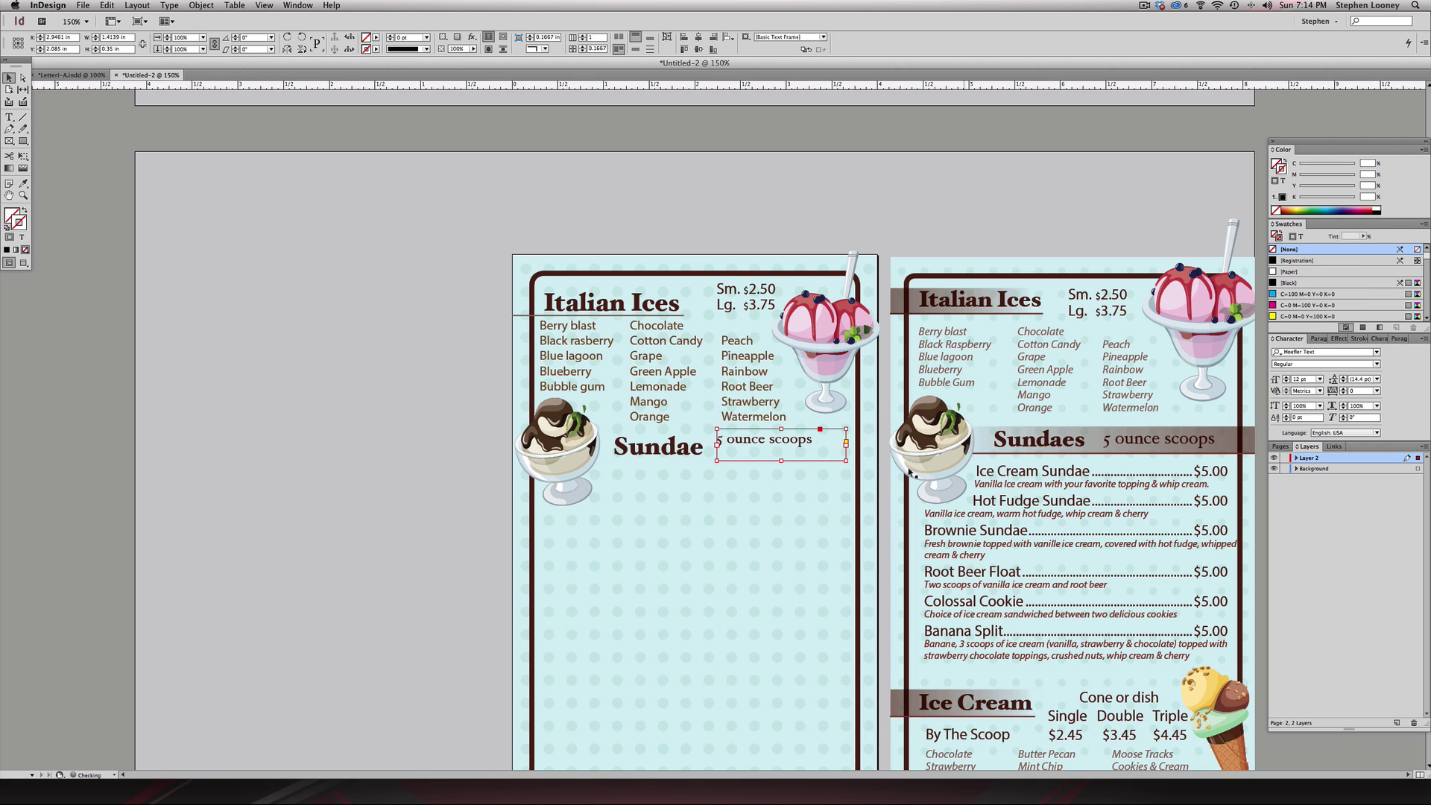
{"action": "left_click_drag", "start_coordinate": [776, 444], "coordinate": [826, 460]}
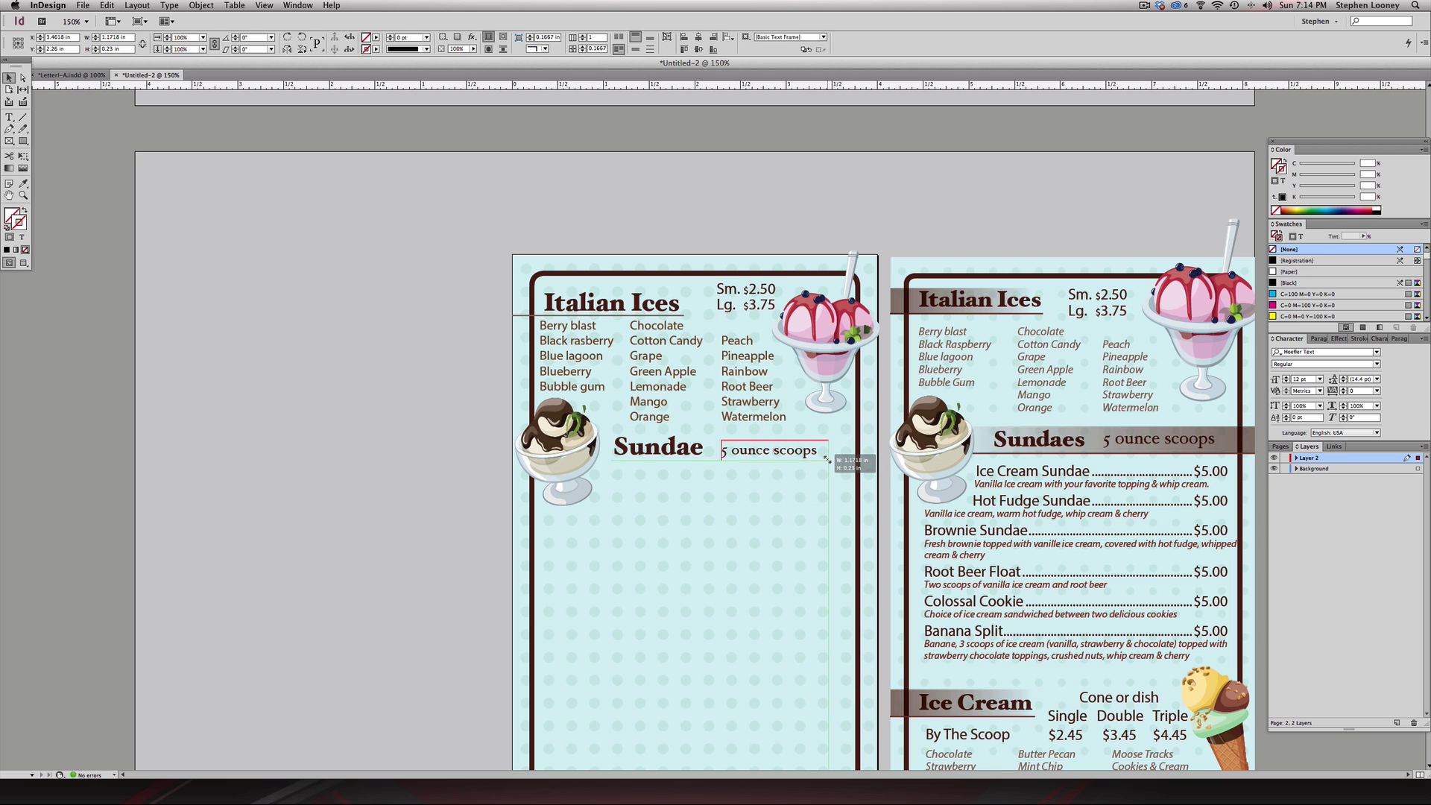
{"action": "left_click", "coordinate": [459, 329]}
{"action": "scroll", "coordinate": [459, 313], "scroll_direction": "down", "scroll_amount": 2}
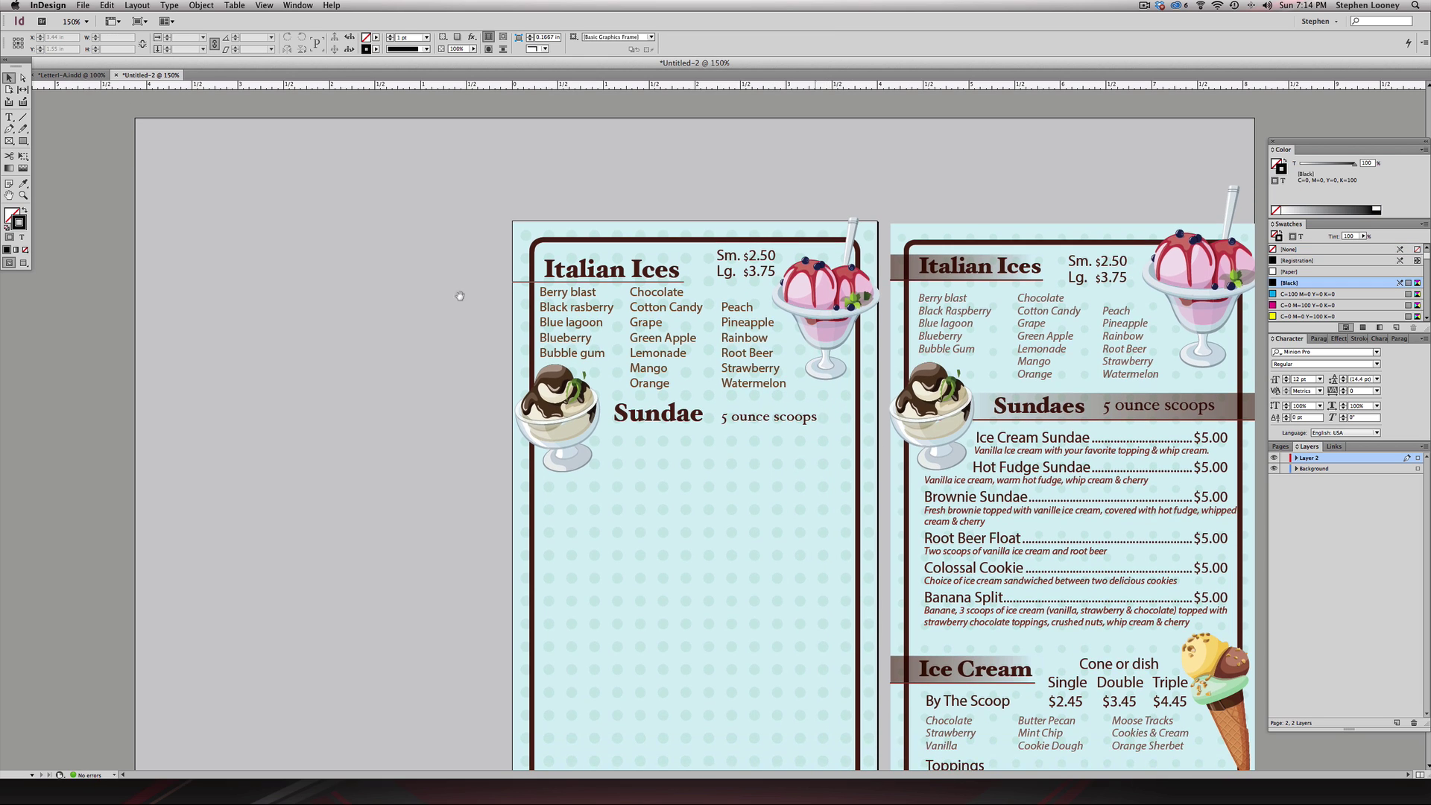
- Move the left page's sundae image off the page to clear space
{"action": "left_click", "coordinate": [961, 437]}
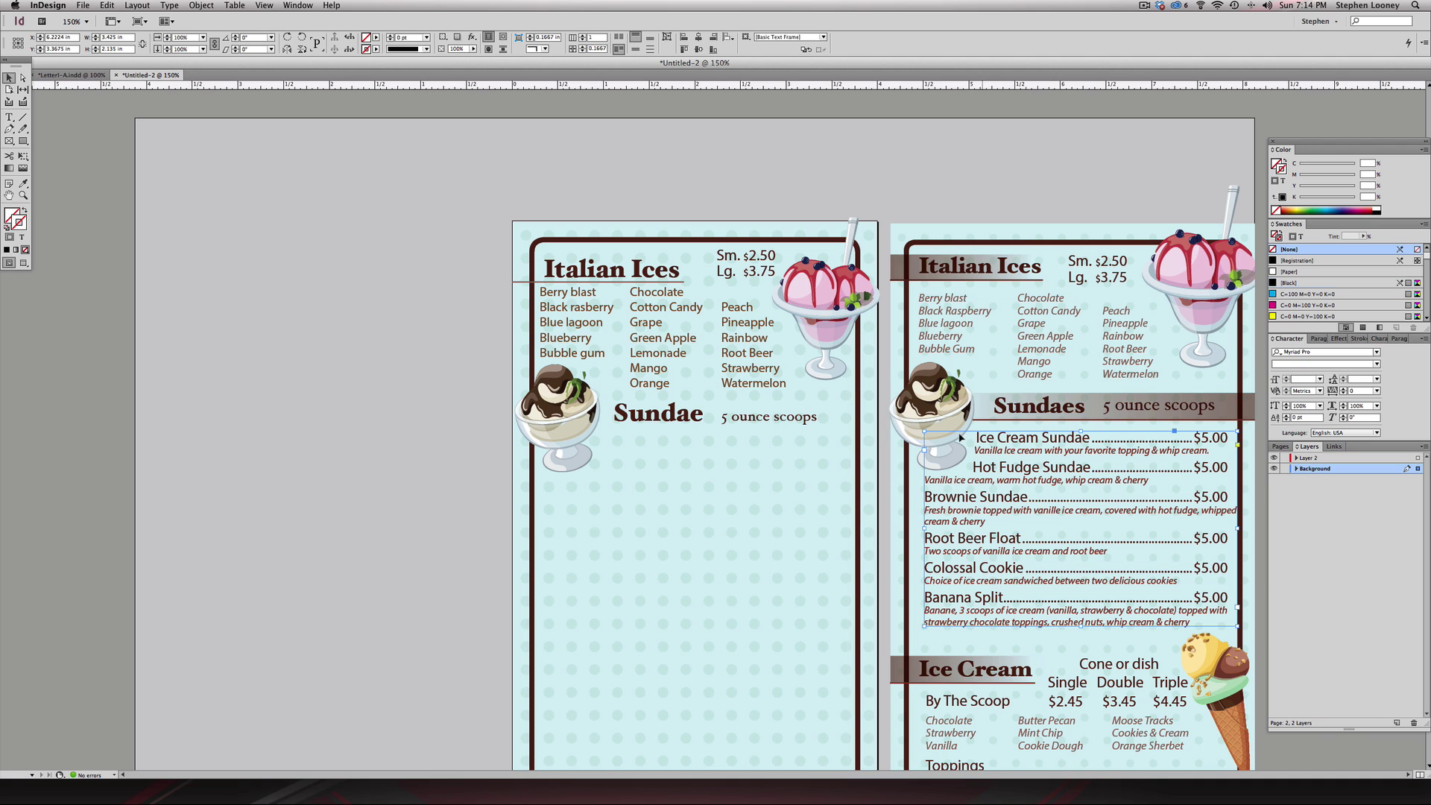
{"action": "left_click_drag", "start_coordinate": [555, 425], "coordinate": [419, 428]}
{"action": "left_click", "coordinate": [492, 322]}
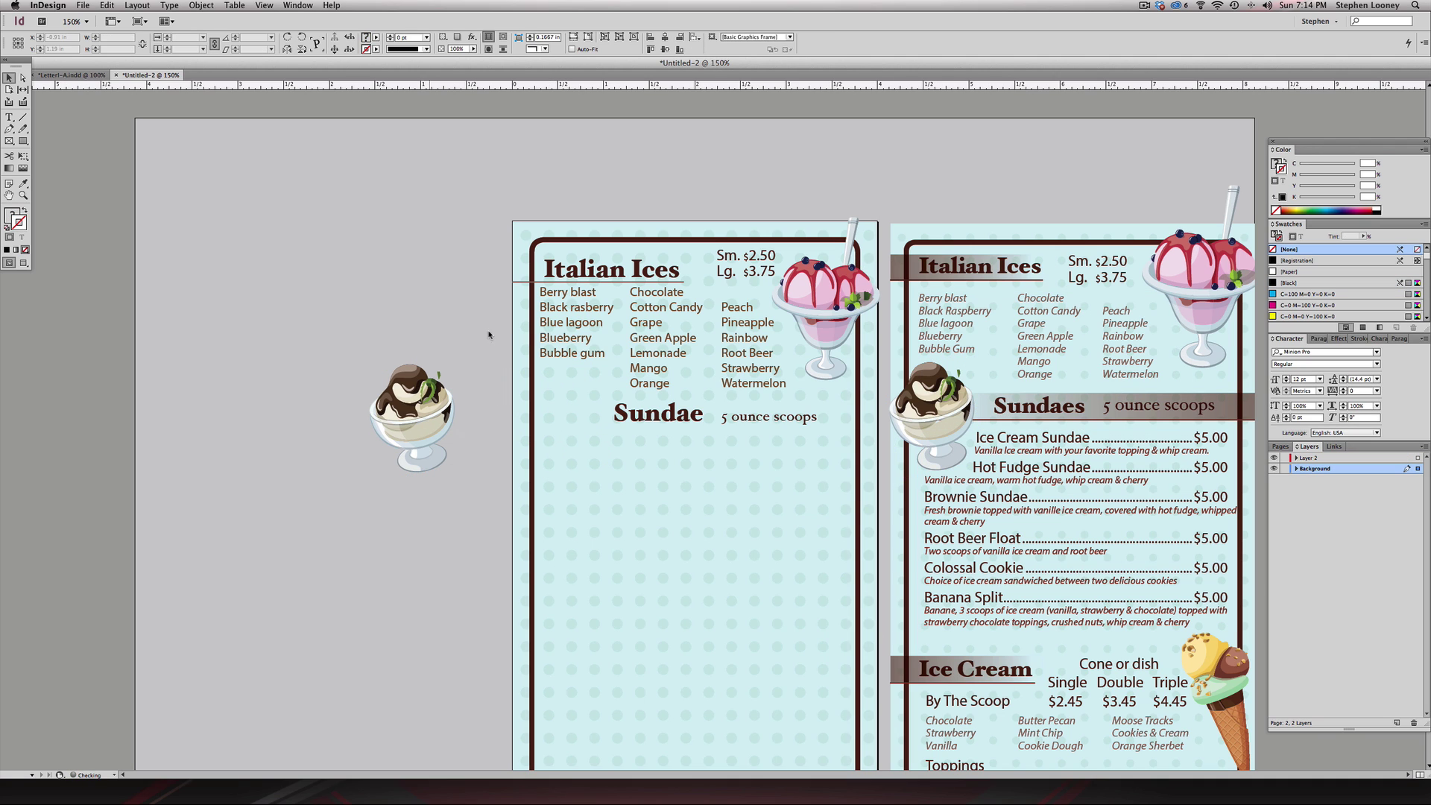
- Draw a text frame below Sundae with 'Ice Cream Sundae' and 'Vanilla Ice cream with your favorite topping & whip cream'
{"action": "left_click", "coordinate": [9, 117]}
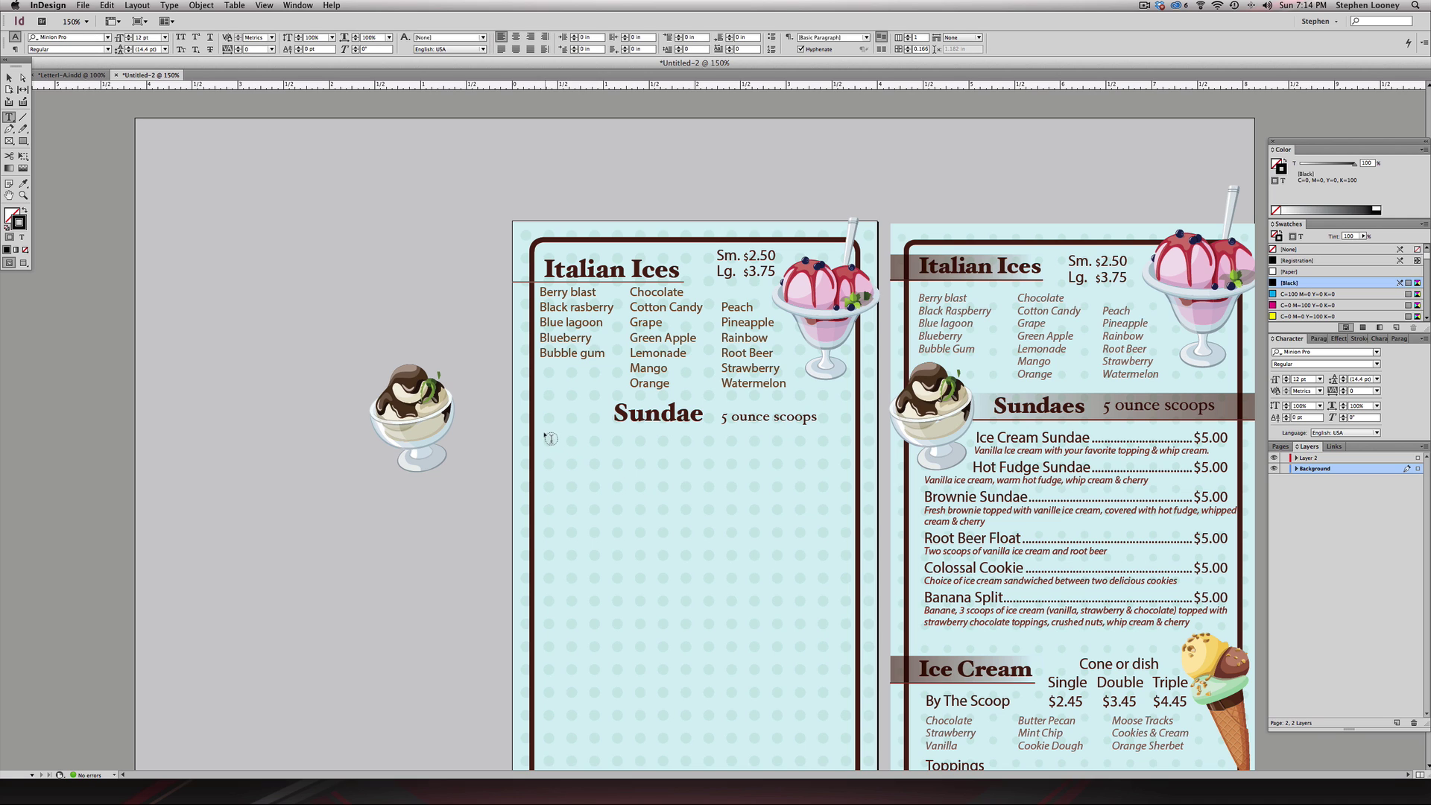
{"action": "left_click_drag", "start_coordinate": [550, 439], "coordinate": [845, 637]}
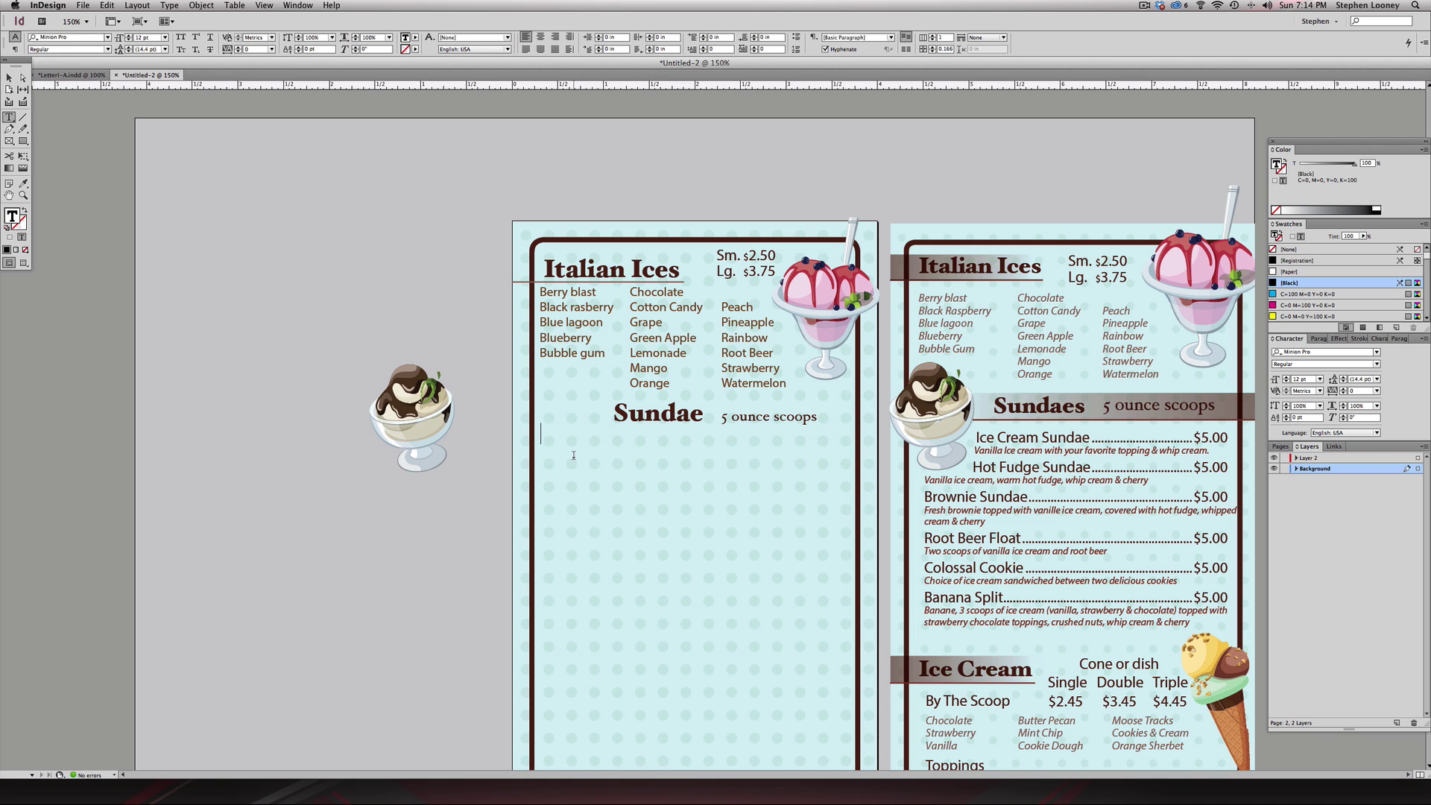
{"action": "type", "text": "Ice"}
{"action": "key", "text": "BackSpace"}
{"action": "type", "text": "C"}
{"action": "key", "text": "BackSpace"}
{"action": "type", "text": "ce Cream Sunda"}
{"action": "type", "text": "e"}
{"action": "key", "text": "Return"}
{"action": "type", "text": "Vanilla"}
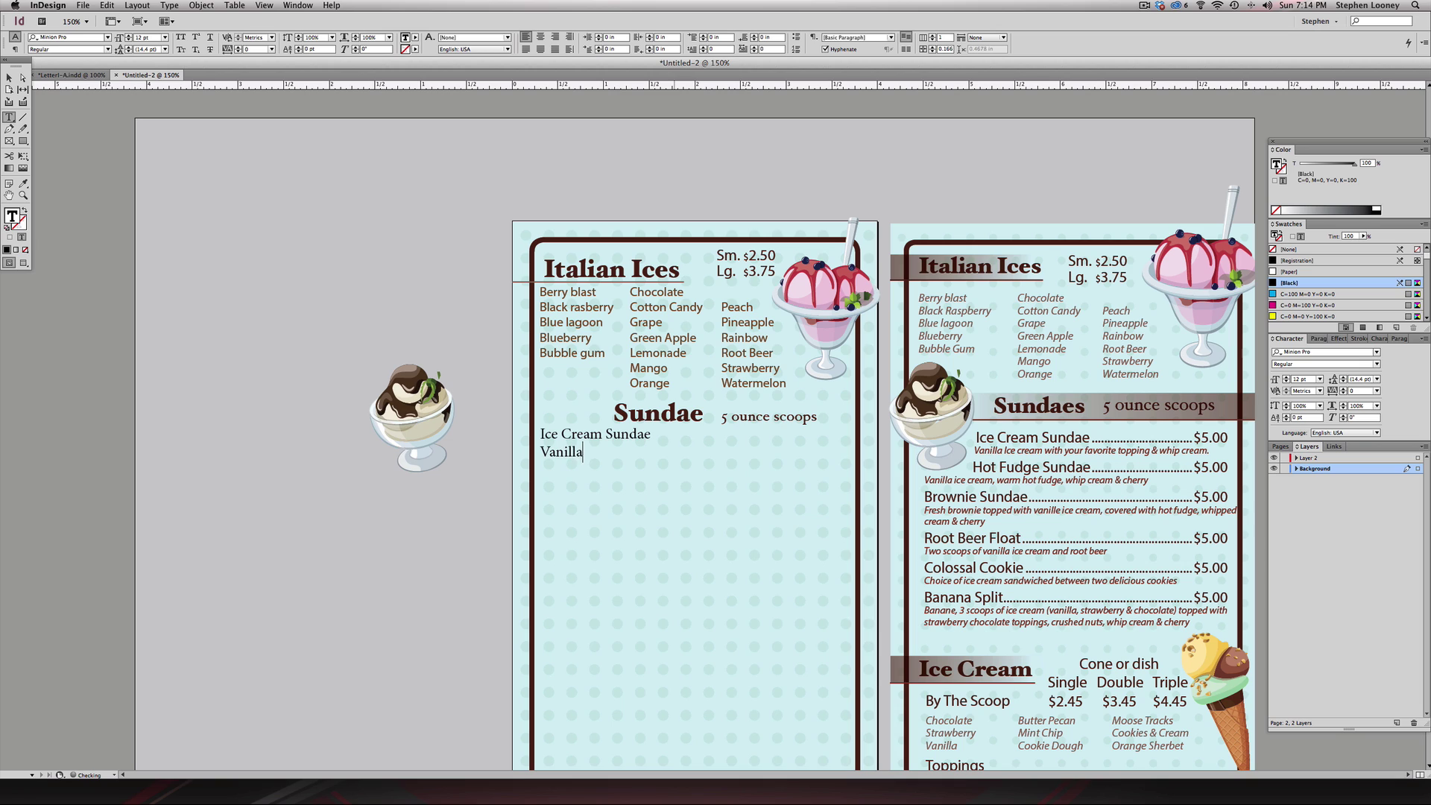
{"action": "type", "text": " Ice cream with your favorite topp"}
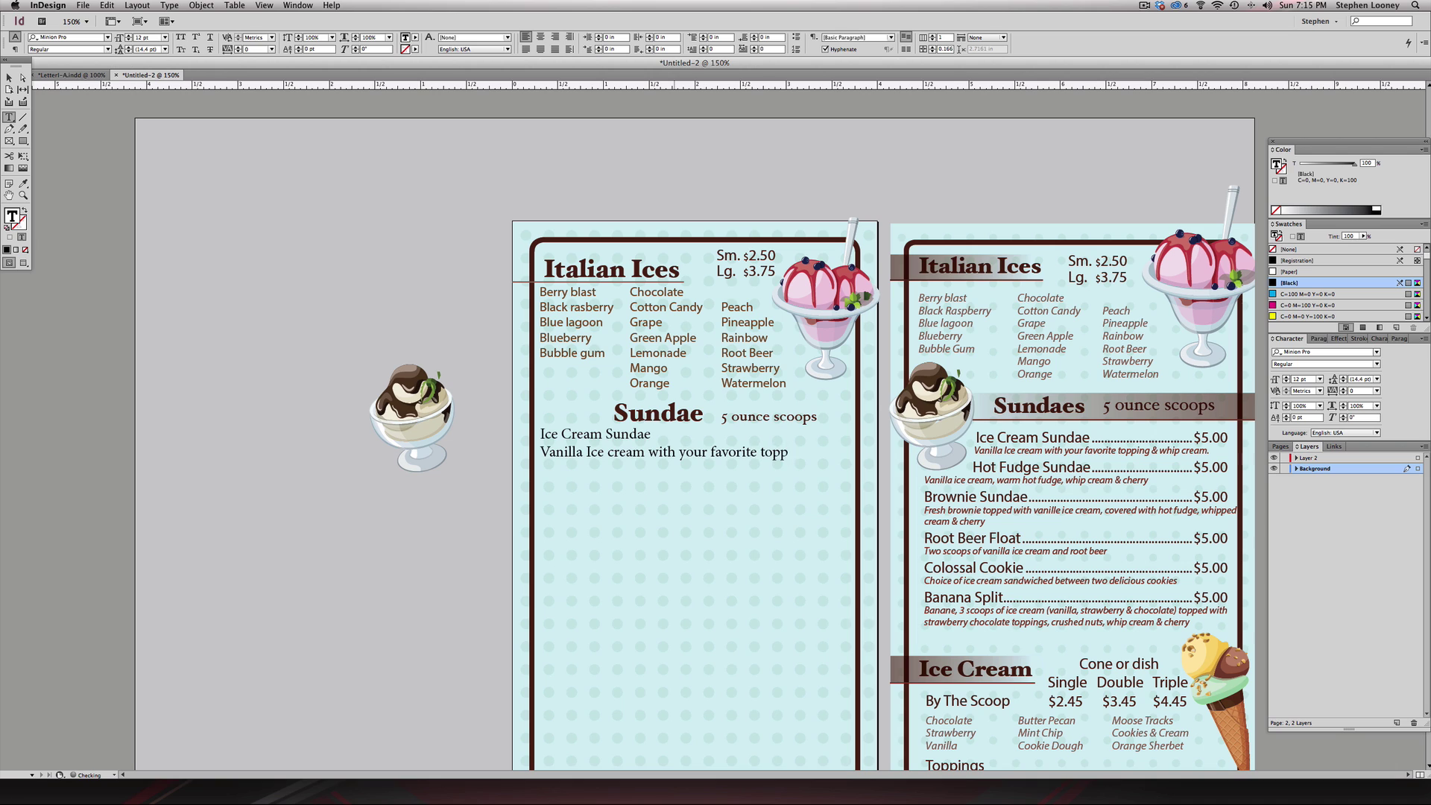
{"action": "type", "text": "ing & whip cream"}
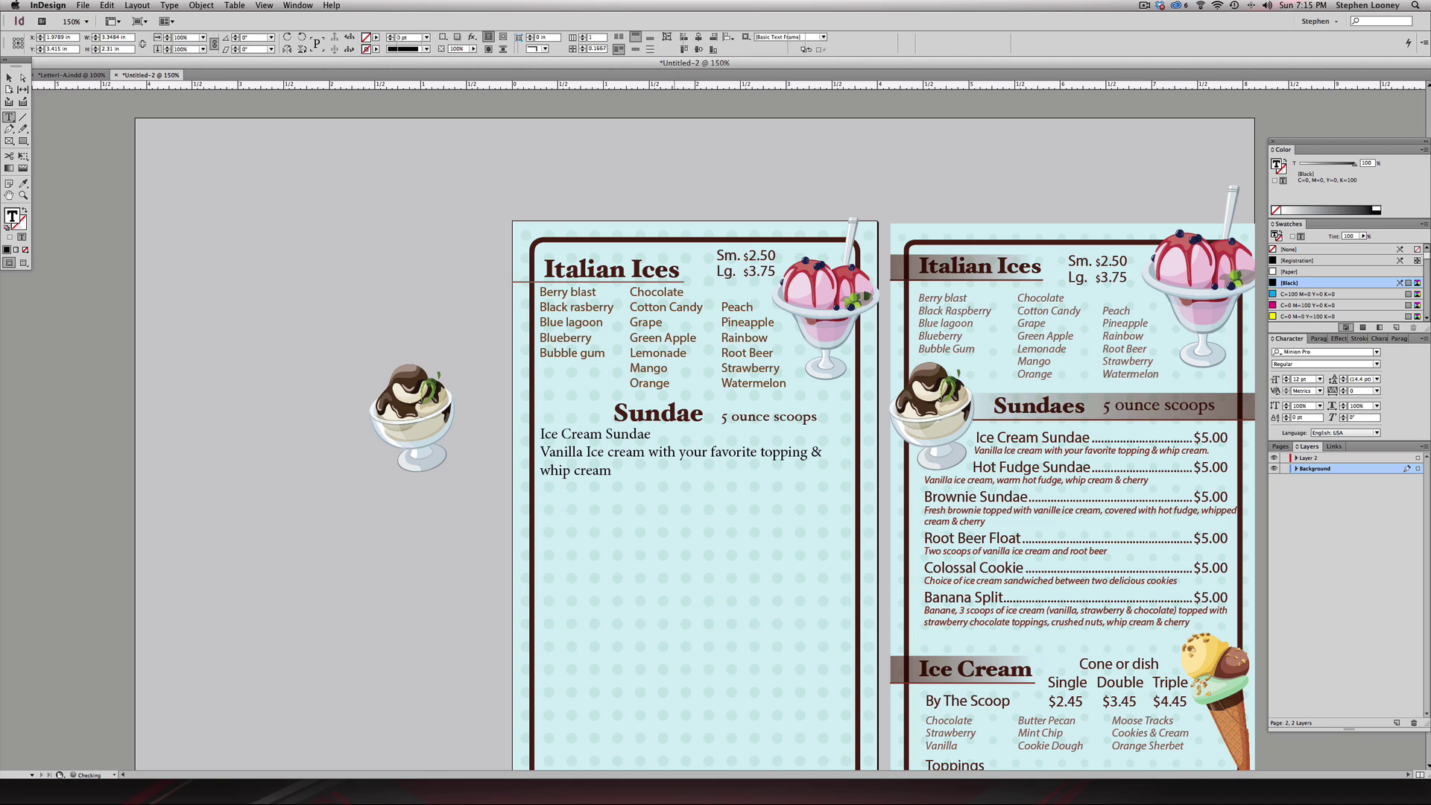
{"action": "key", "text": "Escape"}
- Set the 'Ice Cream Sundae' line in Myriad Pro Regular
{"action": "left_click", "coordinate": [403, 238]}
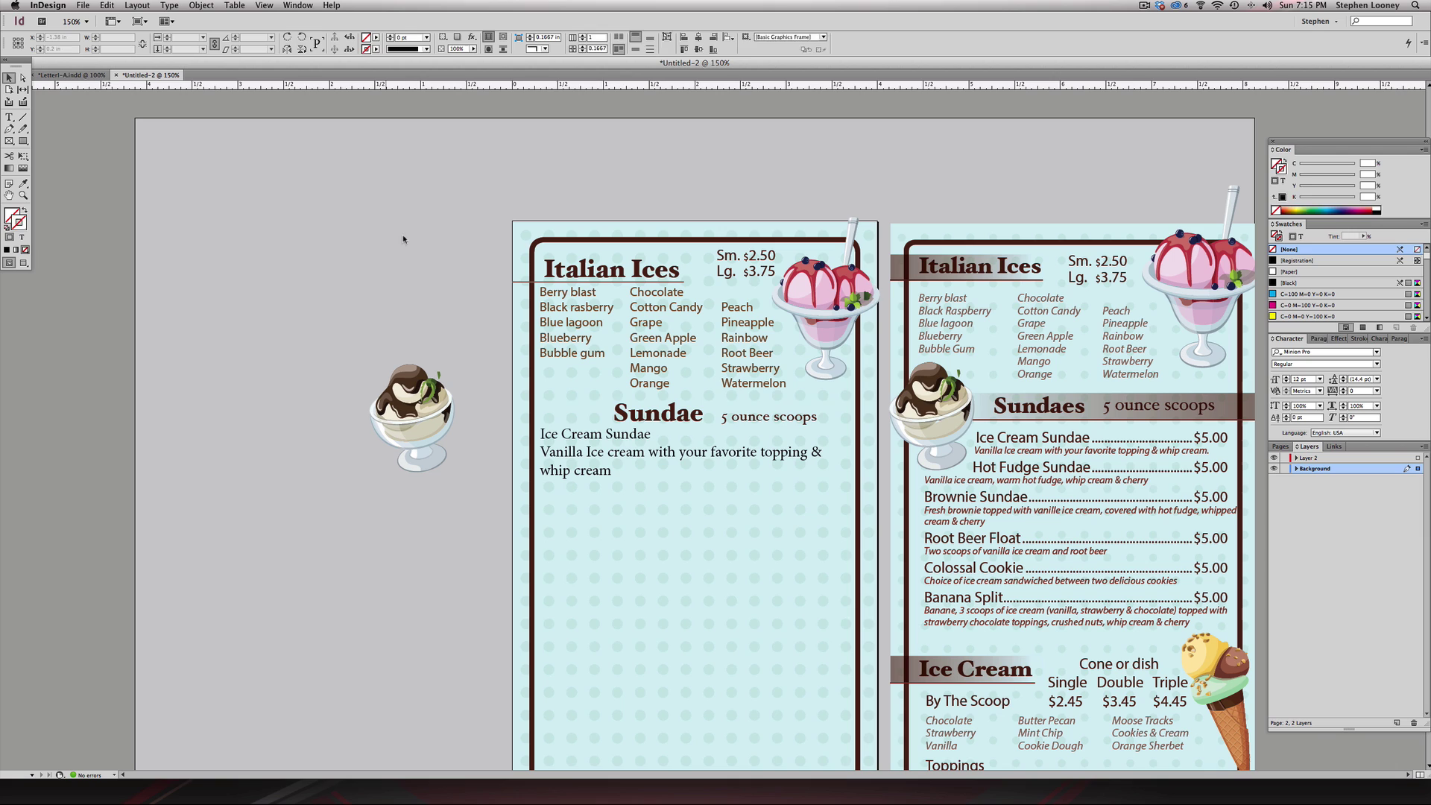
{"action": "double_click", "coordinate": [607, 436]}
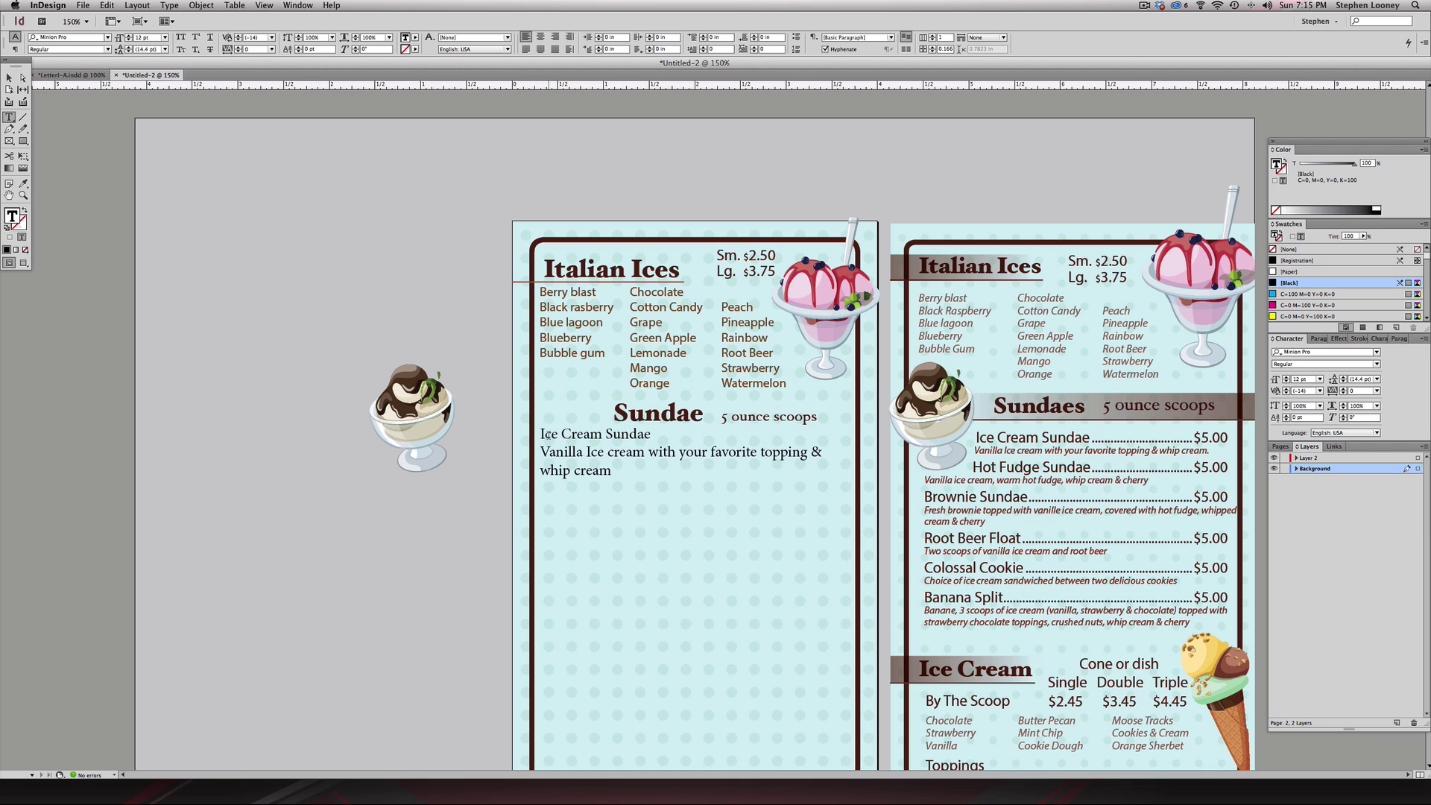
{"action": "left_click_drag", "start_coordinate": [548, 434], "coordinate": [653, 436]}
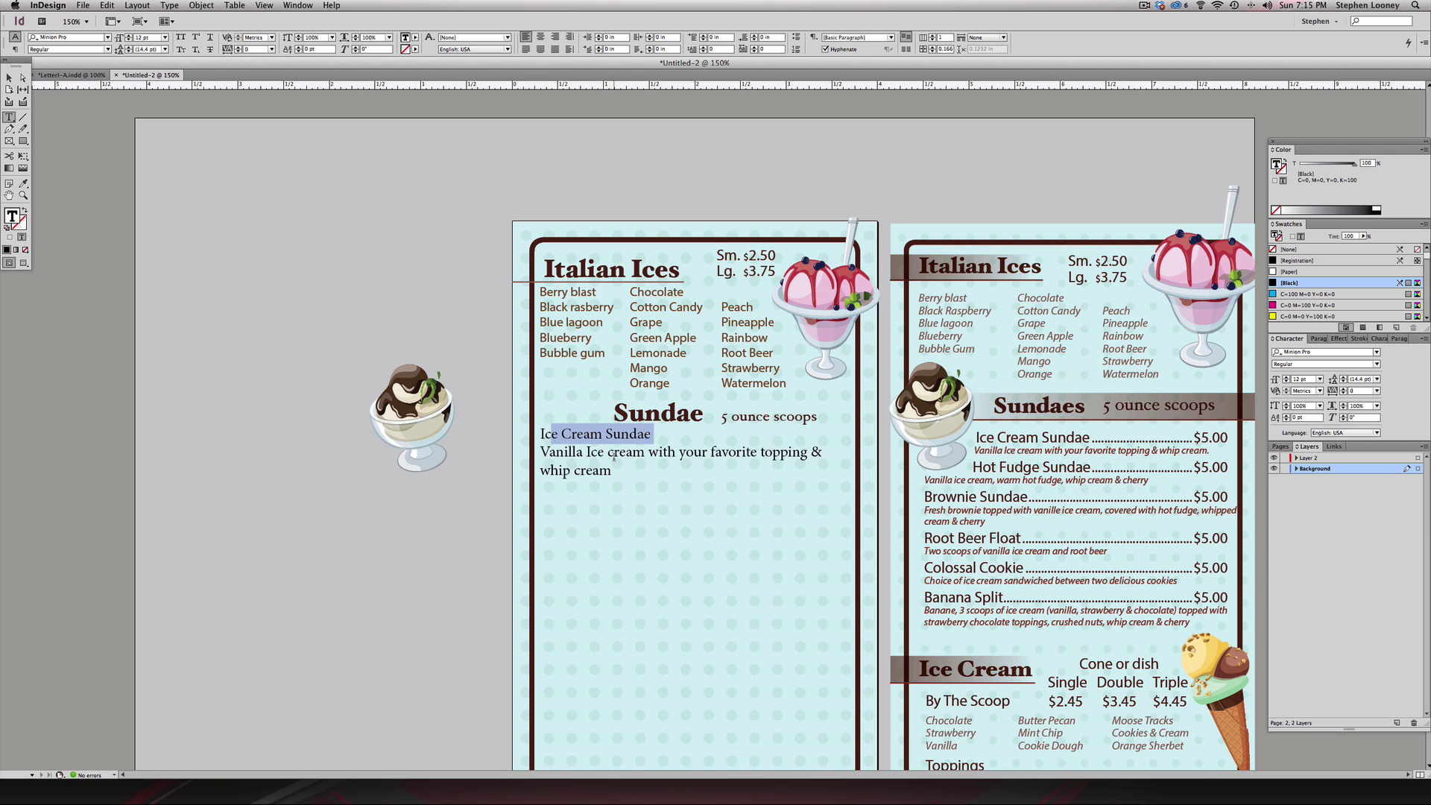
{"action": "triple_click", "coordinate": [608, 433]}
{"action": "triple_click", "coordinate": [609, 434]}
{"action": "left_click", "coordinate": [1345, 356]}
{"action": "type", "text": "myriad"}
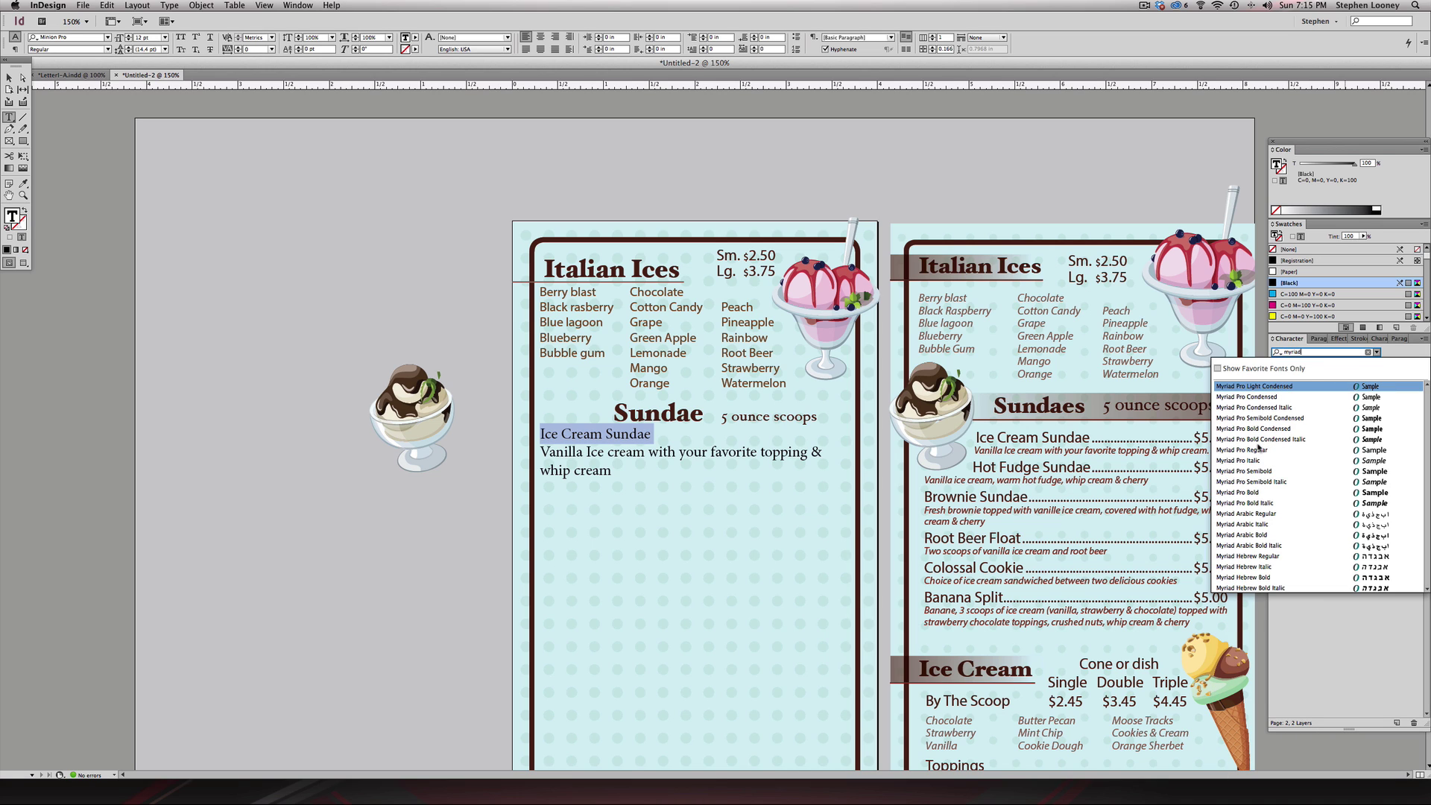
{"action": "left_click", "coordinate": [1258, 449]}
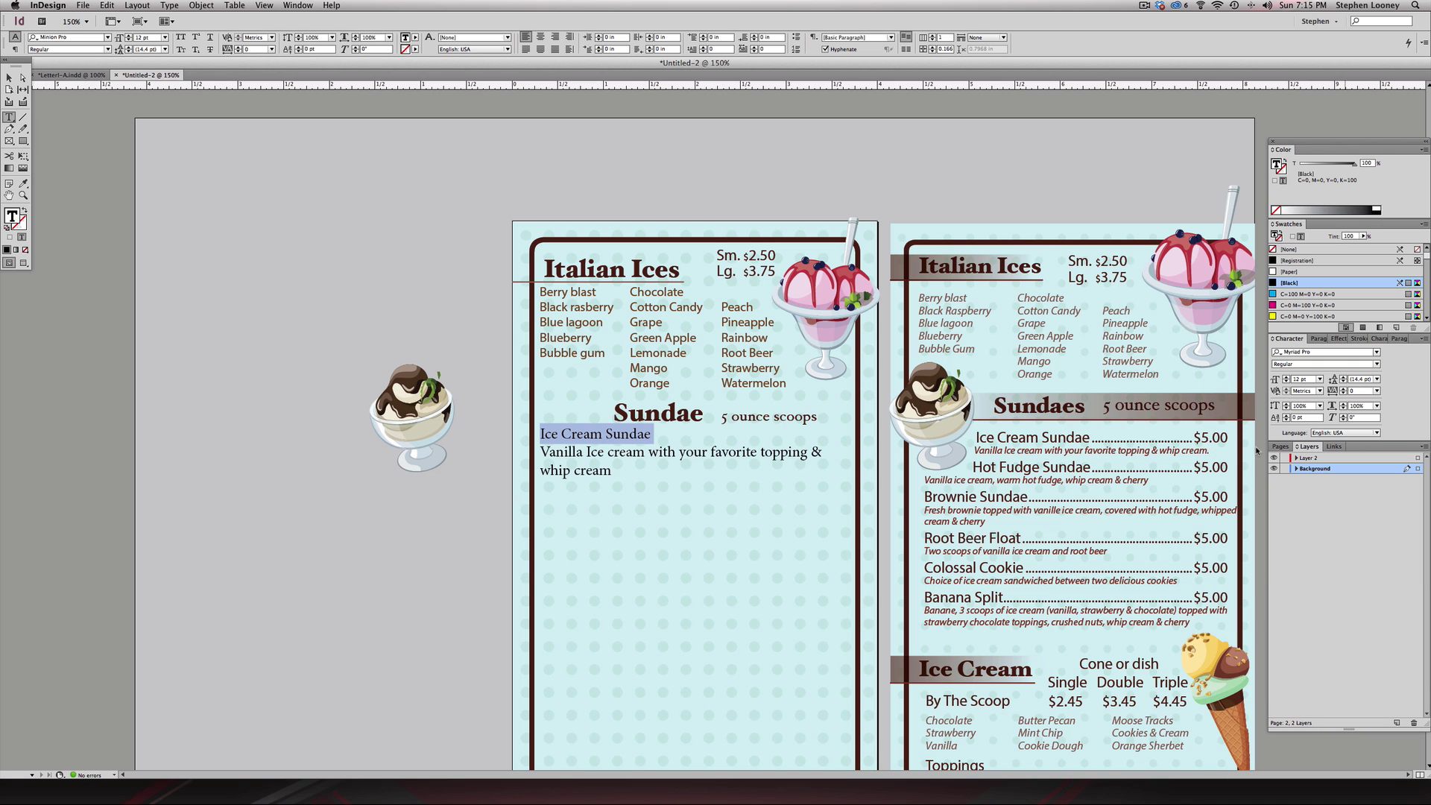
- Check the right-page menu item formatting, then reselect the new Ice Cream Sundae line
{"action": "double_click", "coordinate": [1030, 436]}
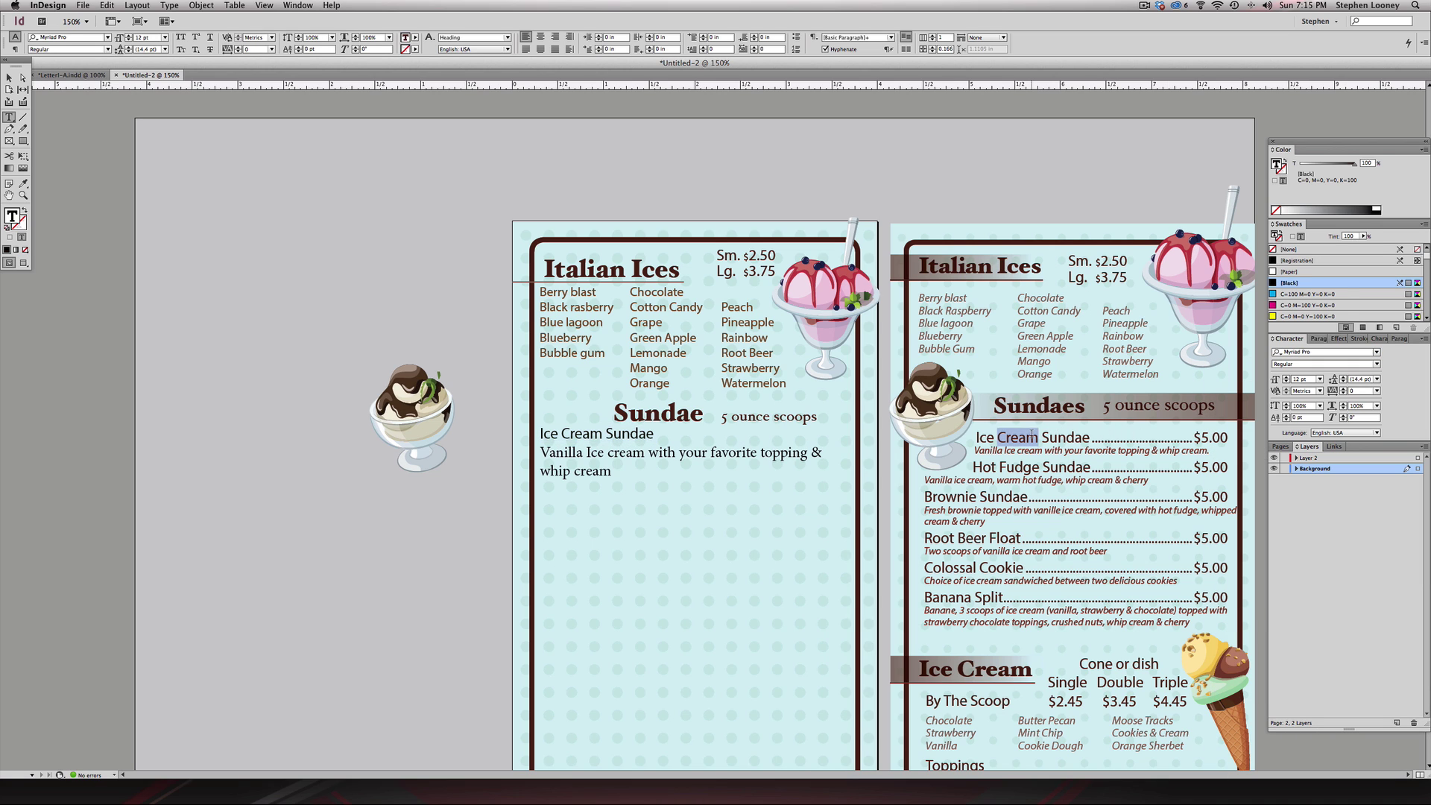
{"action": "triple_click", "coordinate": [634, 461]}
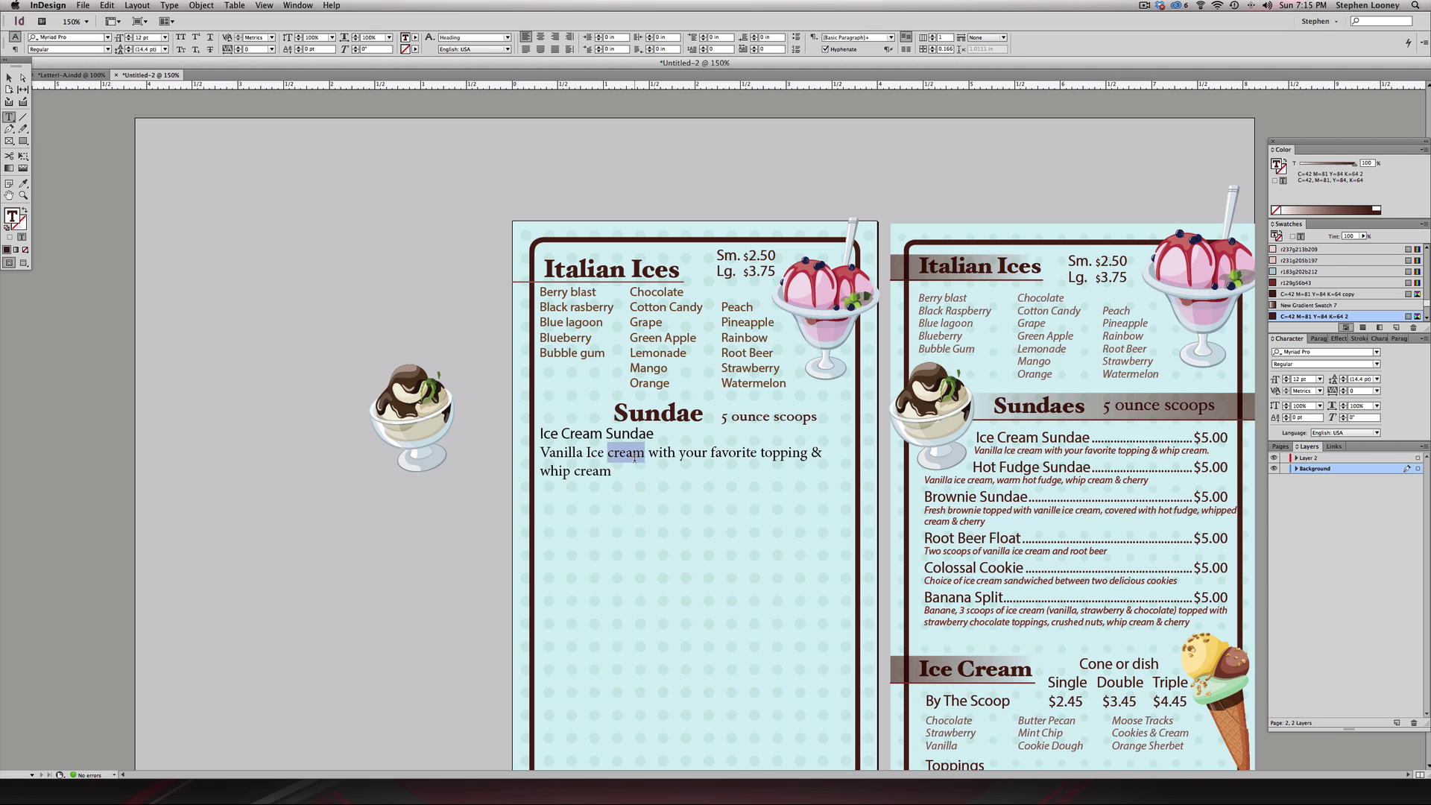
{"action": "left_click", "coordinate": [1057, 451]}
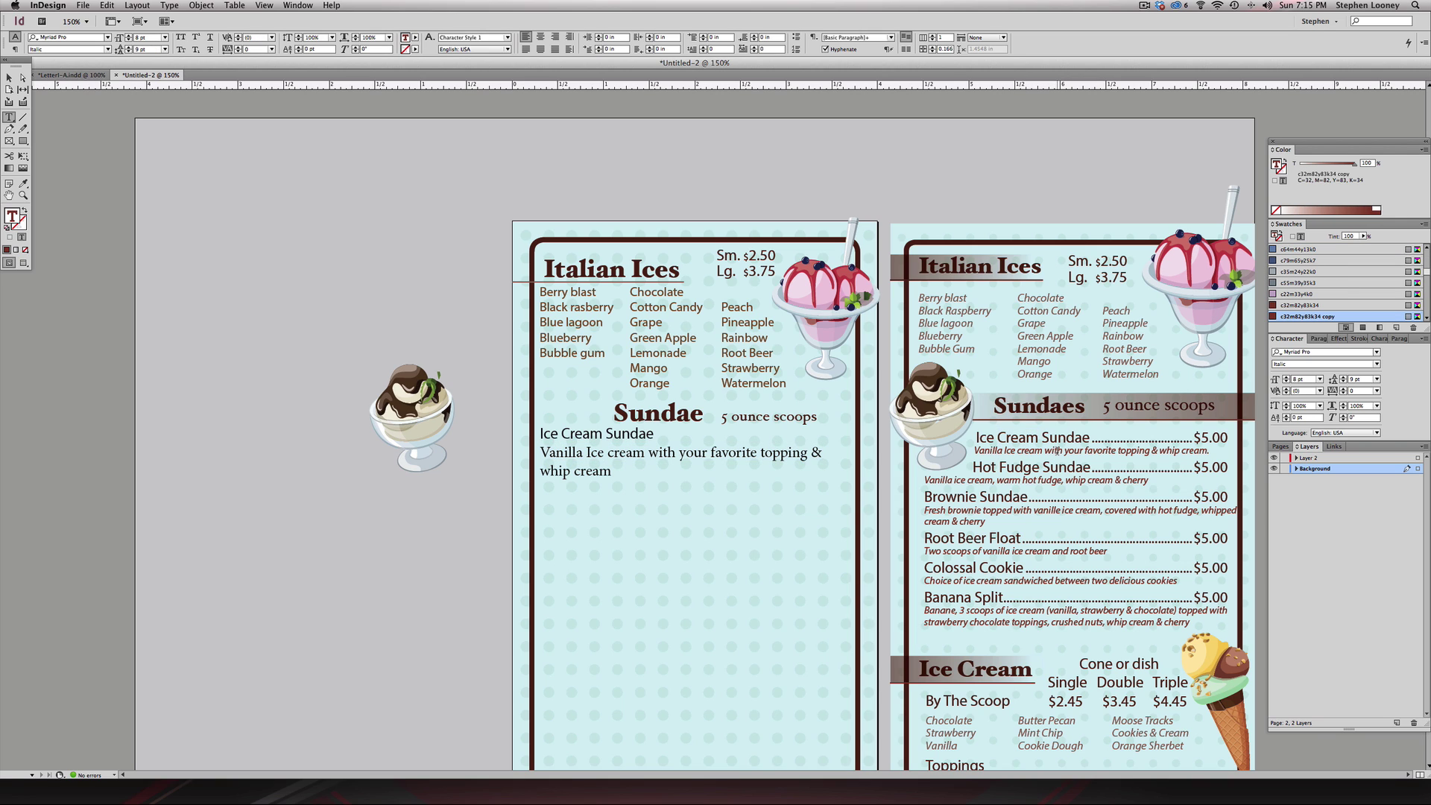
{"action": "left_click_drag", "start_coordinate": [611, 470], "coordinate": [655, 434]}
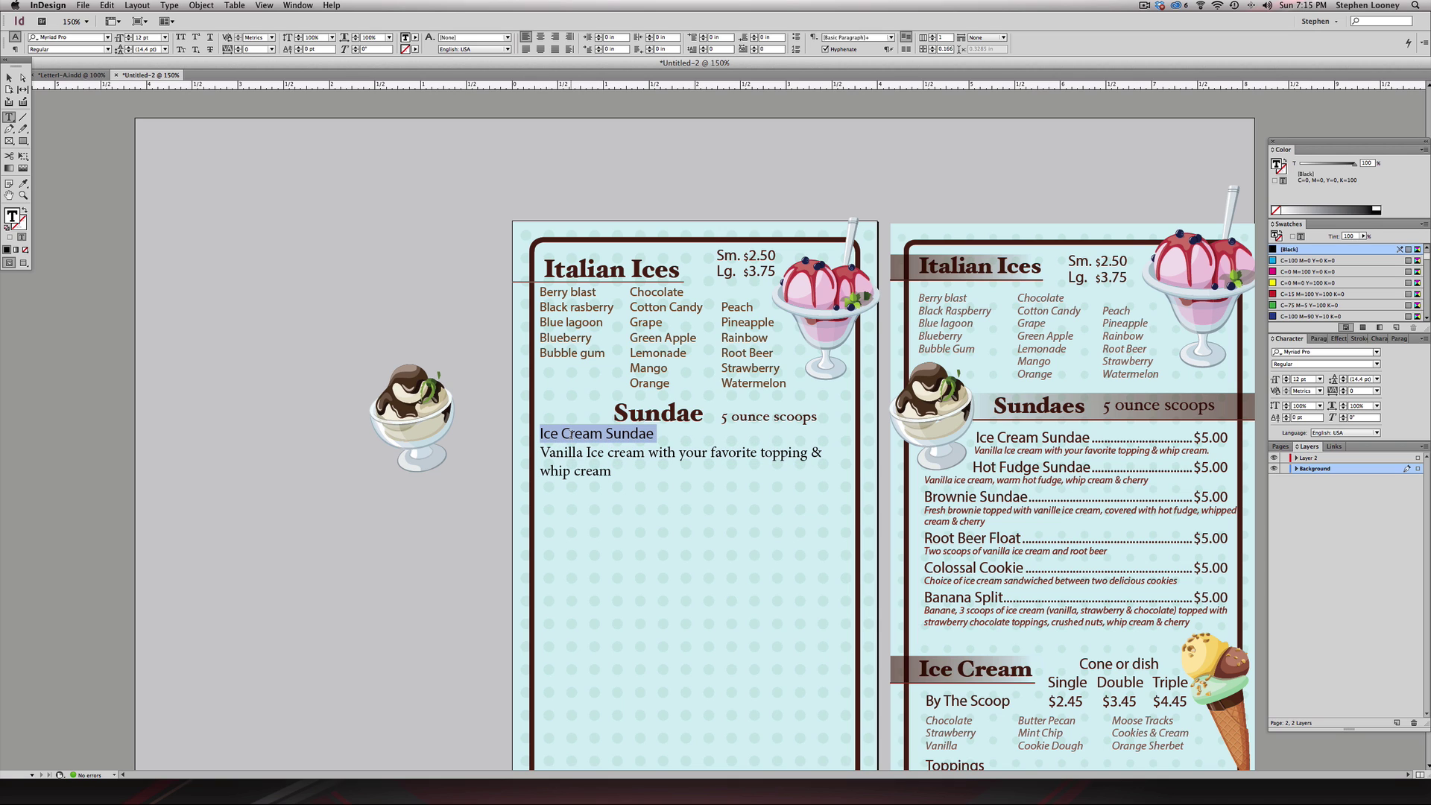
- Colour the Ice Cream Sundae line dark brown by sampling a right-page item with the Eyedropper
{"action": "scroll", "coordinate": [1294, 275], "scroll_direction": "down", "scroll_amount": 5}
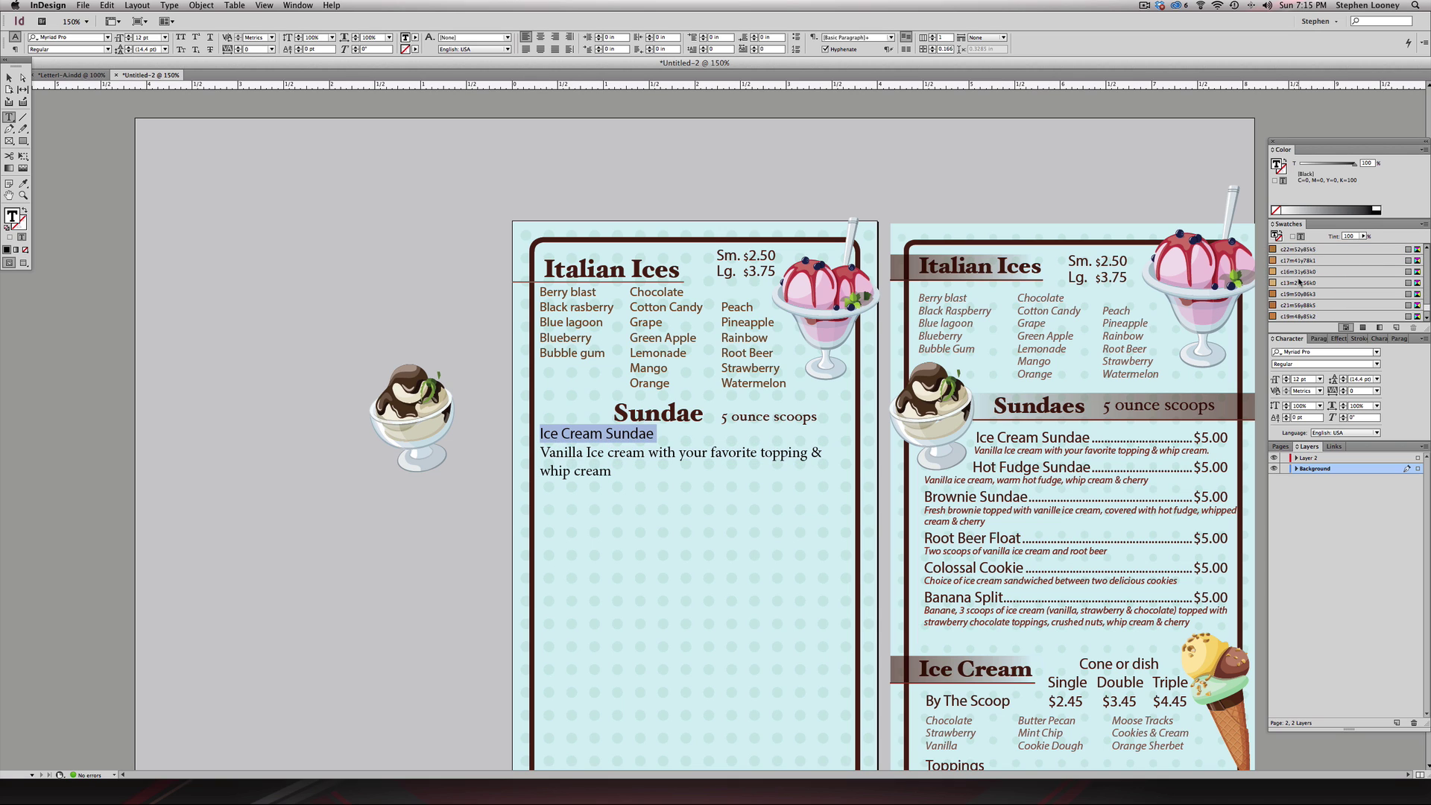
{"action": "scroll", "coordinate": [1299, 282], "scroll_direction": "down", "scroll_amount": 5}
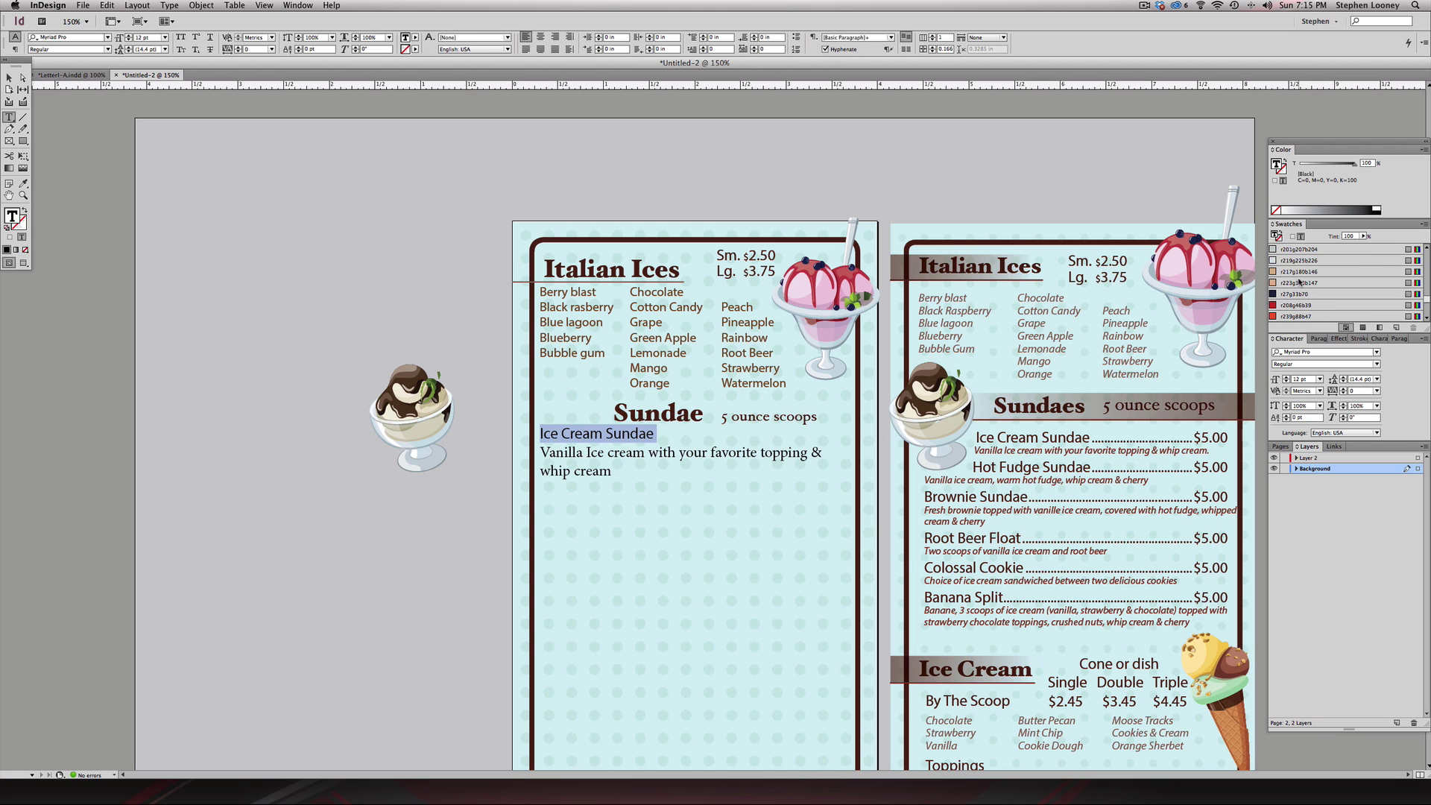
{"action": "scroll", "coordinate": [1299, 281], "scroll_direction": "down", "scroll_amount": 10}
{"action": "left_click_drag", "start_coordinate": [1426, 288], "coordinate": [1426, 256]}
{"action": "scroll", "coordinate": [1326, 272], "scroll_direction": "up", "scroll_amount": 10}
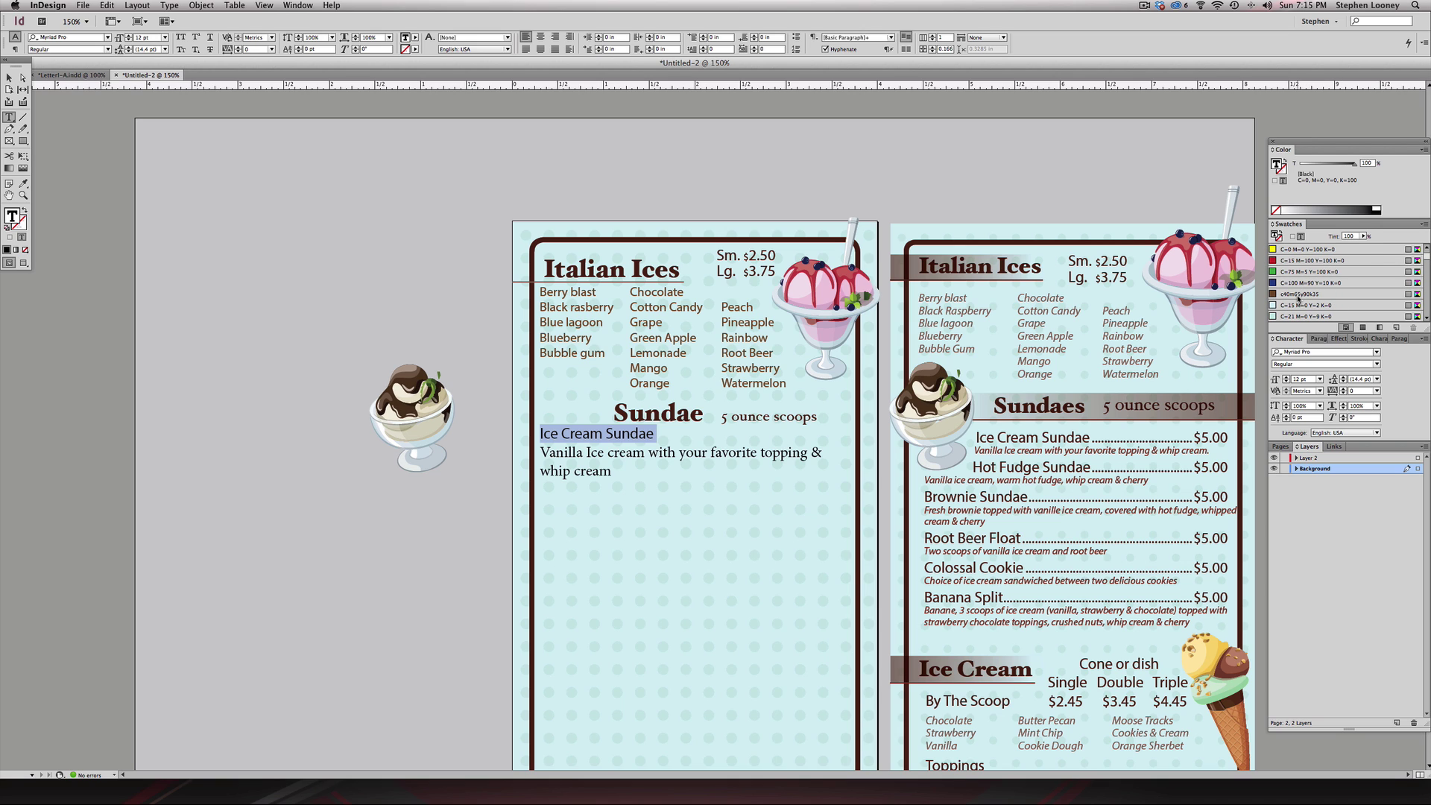
{"action": "scroll", "coordinate": [1297, 298], "scroll_direction": "down", "scroll_amount": 10}
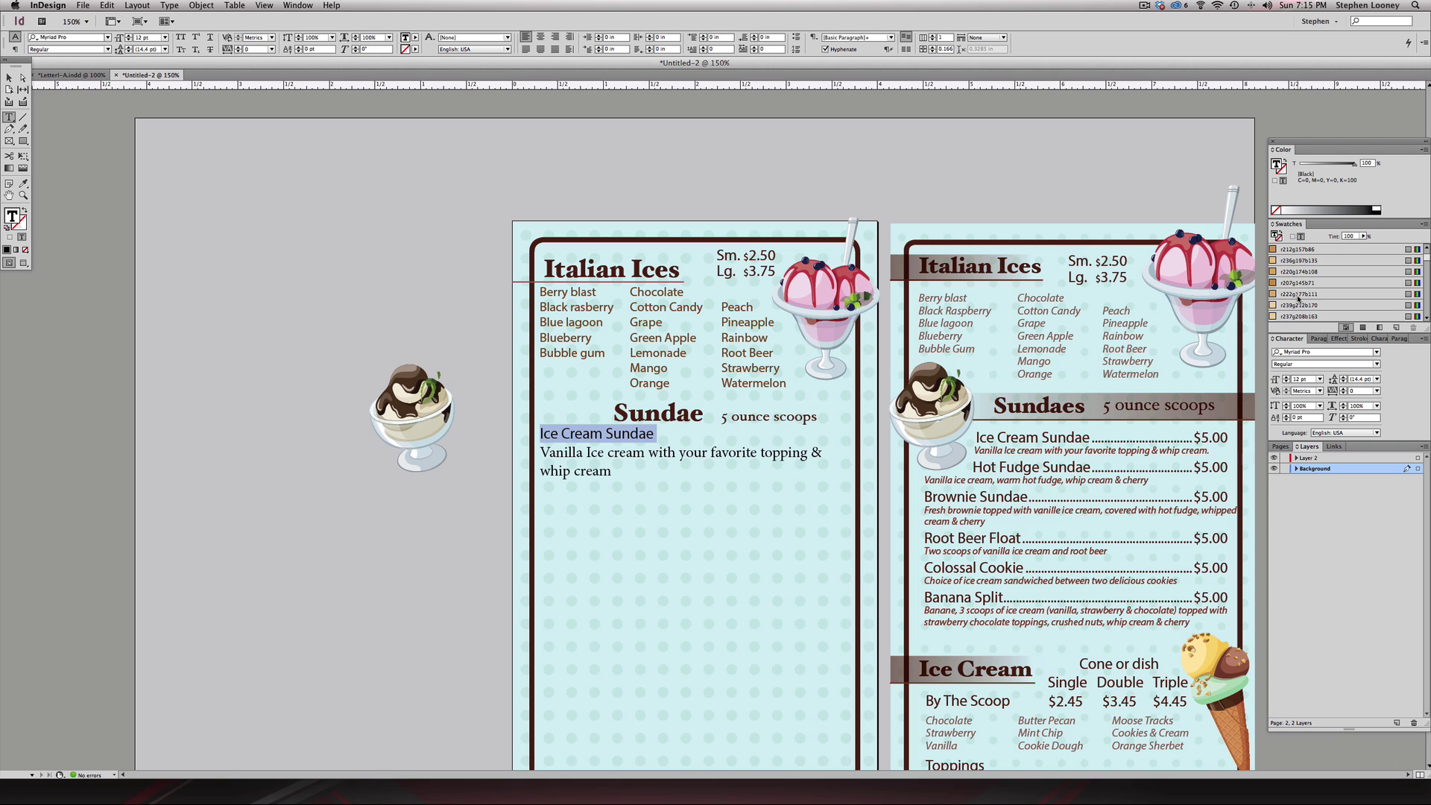
{"action": "scroll", "coordinate": [1297, 298], "scroll_direction": "down", "scroll_amount": 3}
{"action": "left_click", "coordinate": [23, 182]}
{"action": "left_click", "coordinate": [911, 305]}
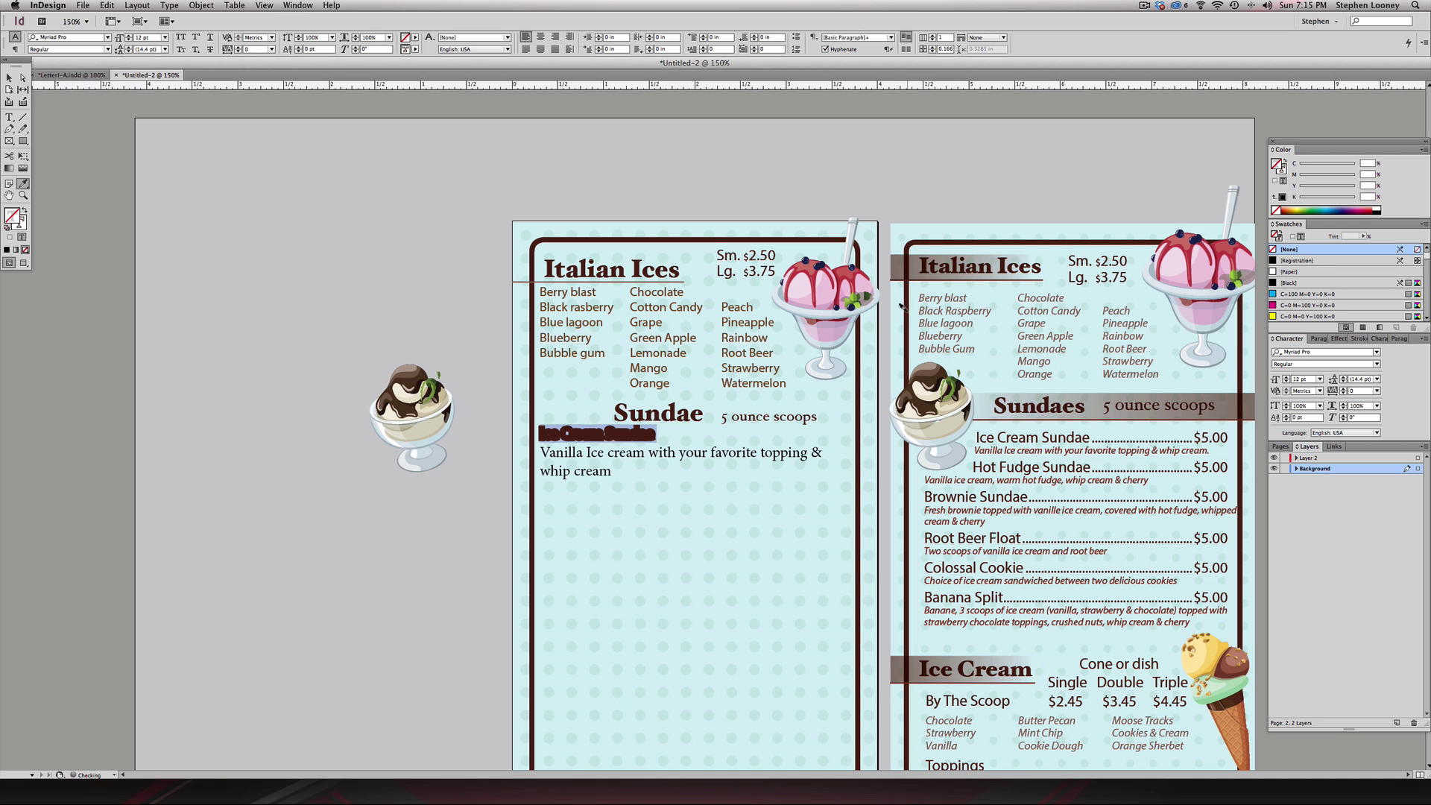
{"action": "left_click", "coordinate": [25, 211]}
{"action": "left_click", "coordinate": [9, 77]}
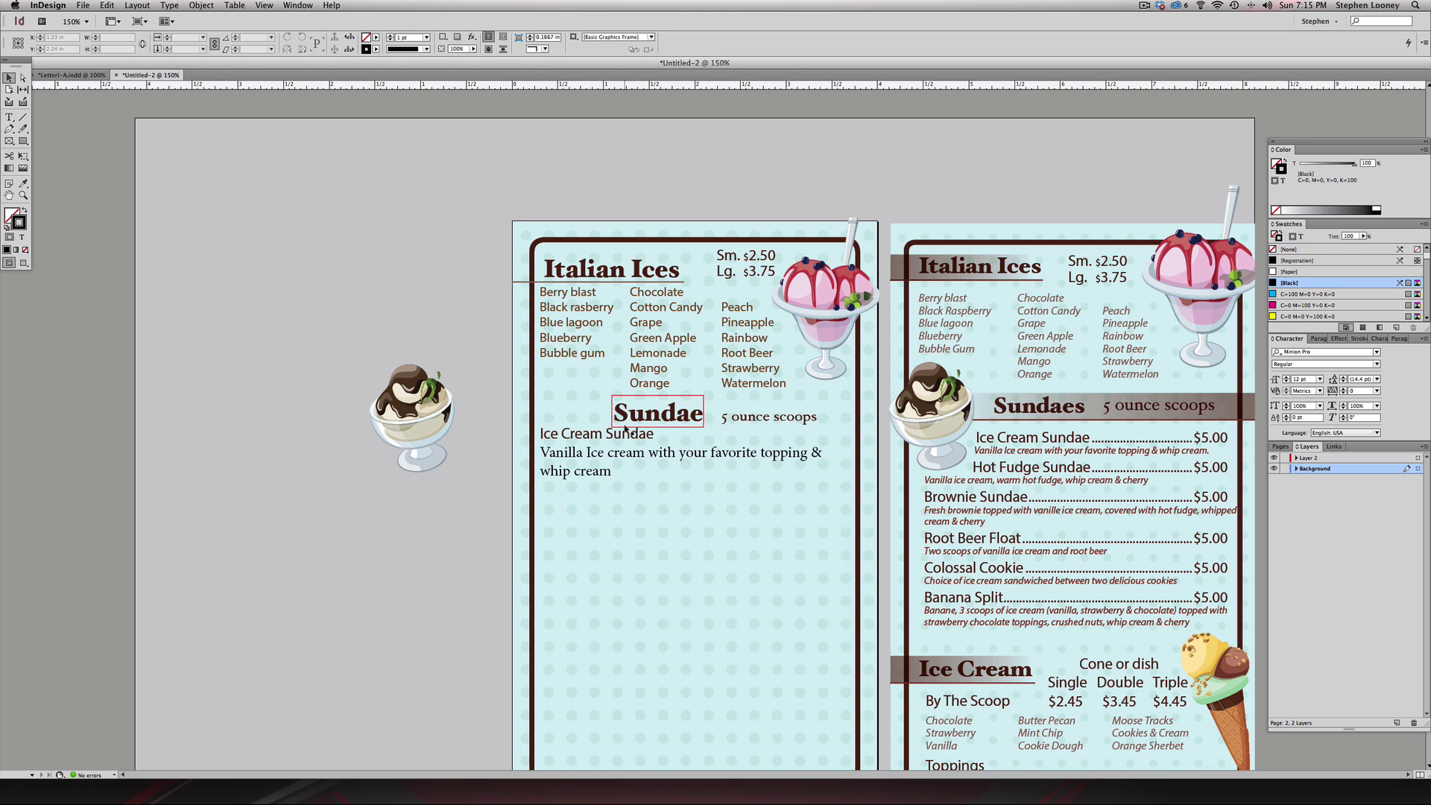
- Format the vanilla description as Myriad Pro Italic, 9 pt size with 9 pt leading
{"action": "double_click", "coordinate": [586, 433]}
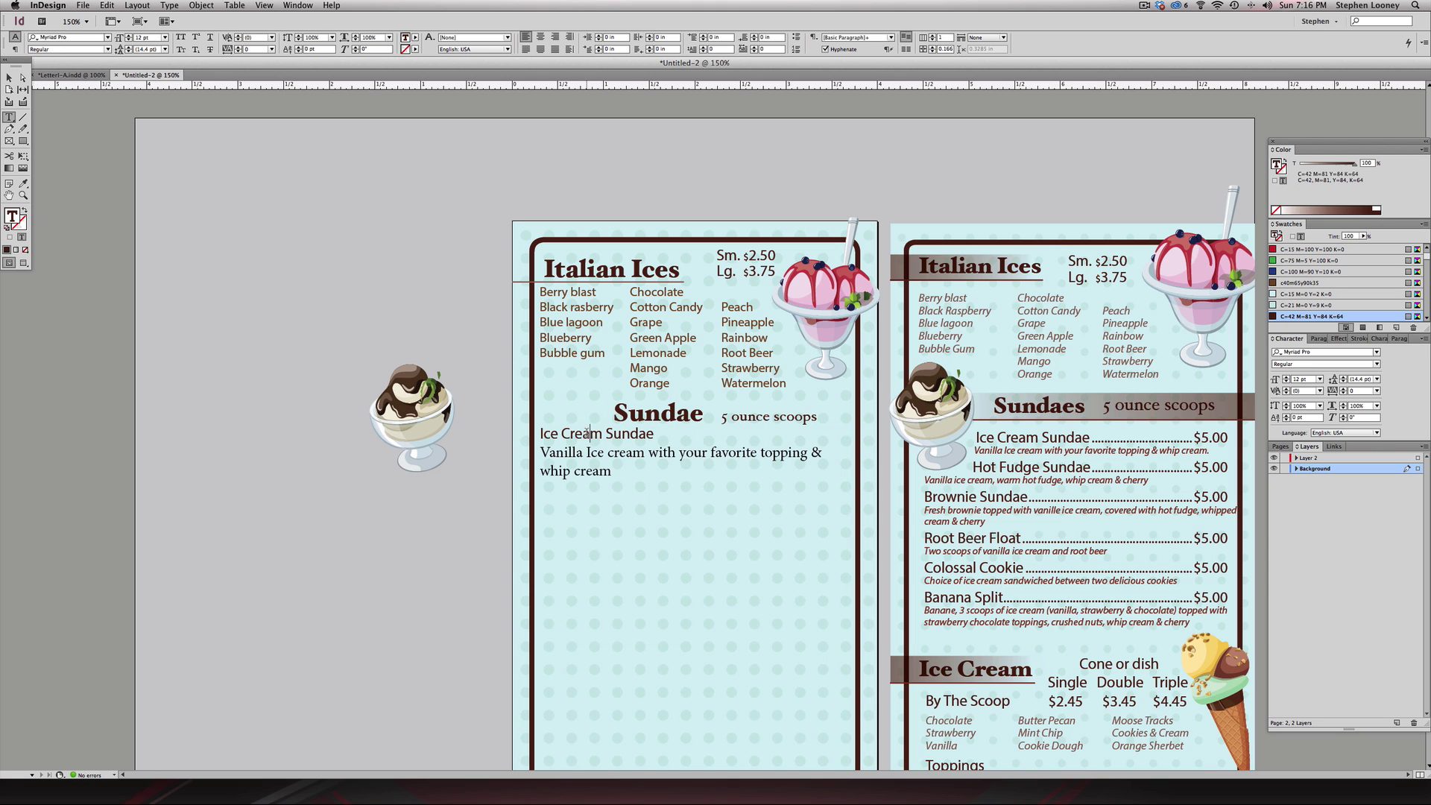
{"action": "double_click", "coordinate": [582, 452]}
{"action": "triple_click", "coordinate": [582, 452]}
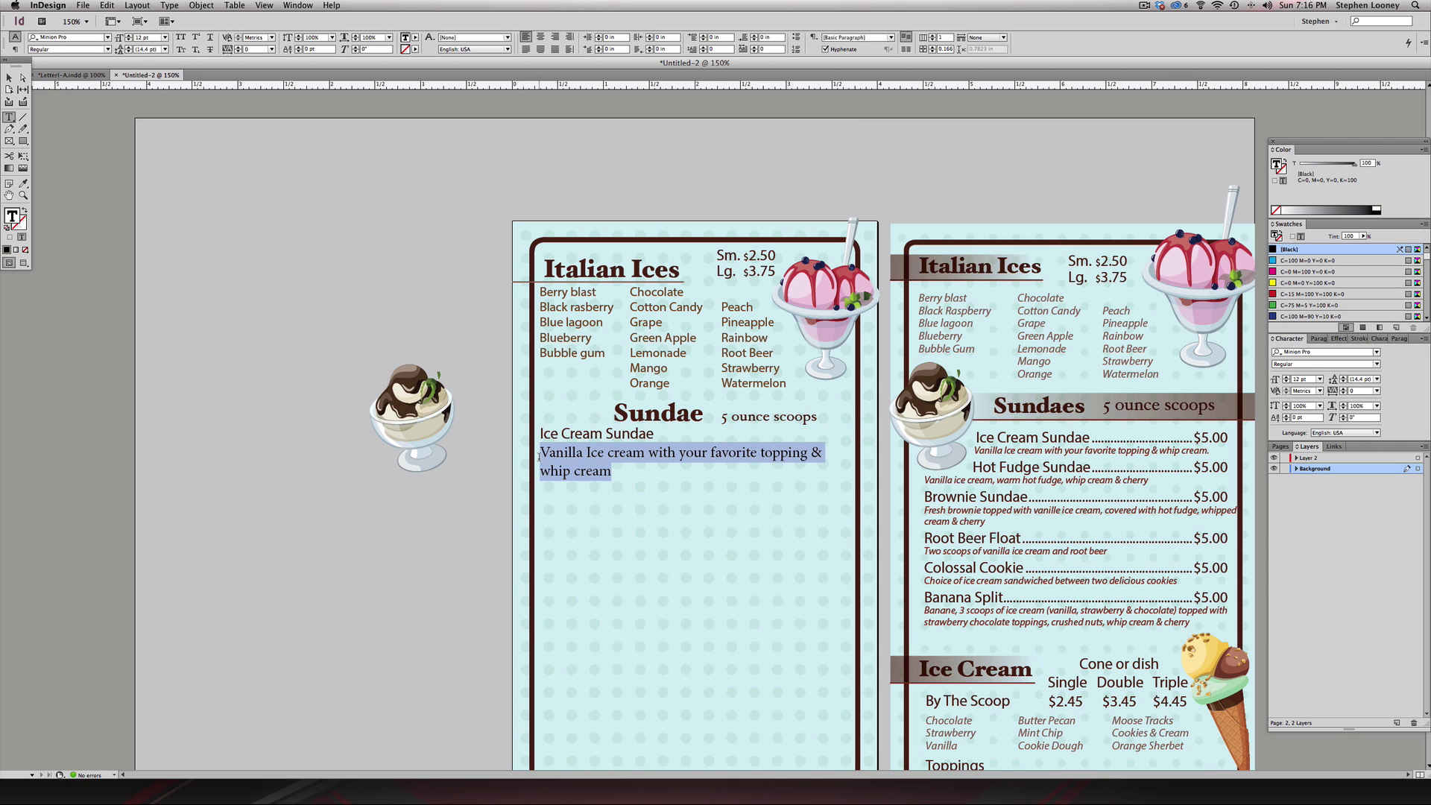
{"action": "left_click", "coordinate": [1286, 382]}
{"action": "left_click", "coordinate": [1285, 382]}
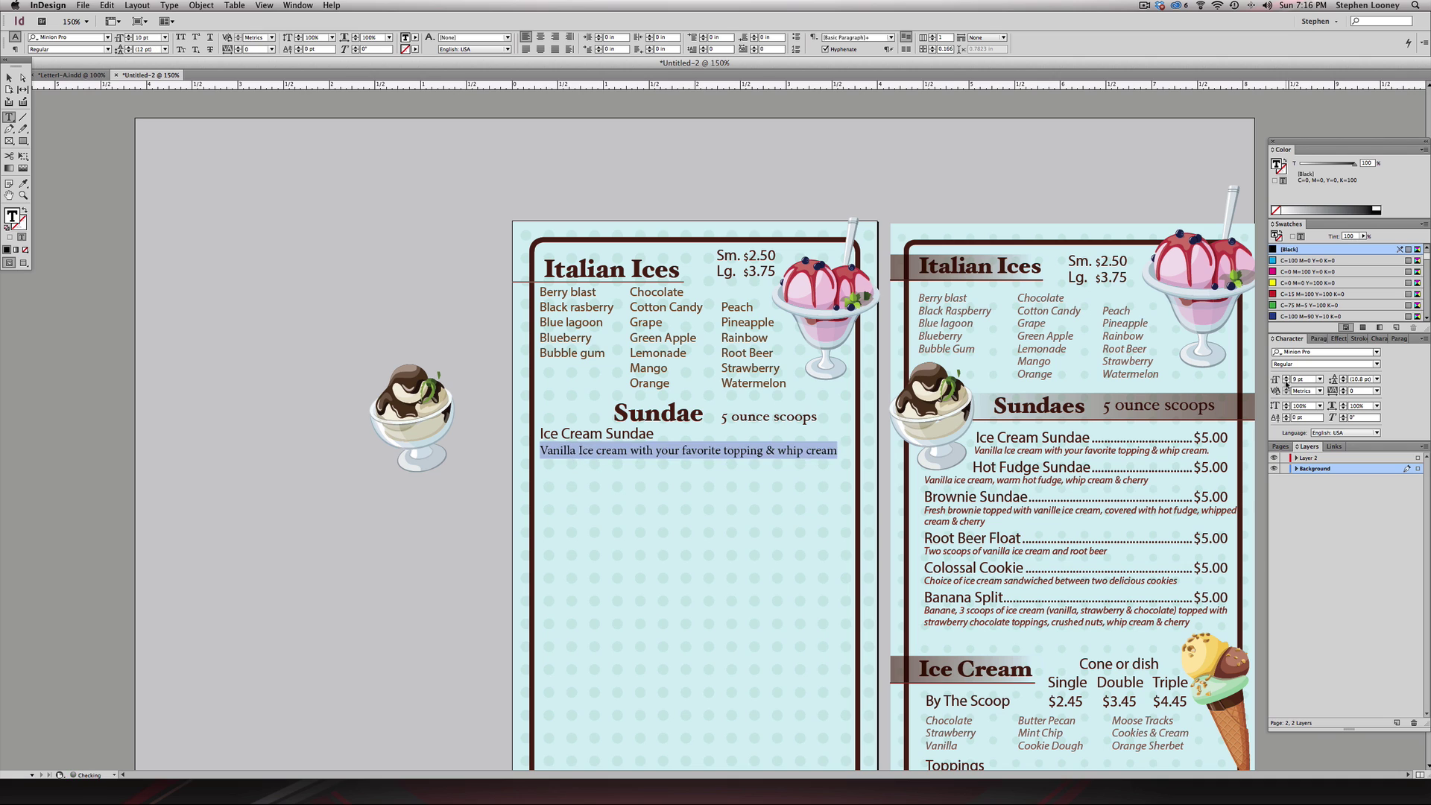
{"action": "left_click", "coordinate": [1286, 382]}
{"action": "left_click", "coordinate": [1305, 352]}
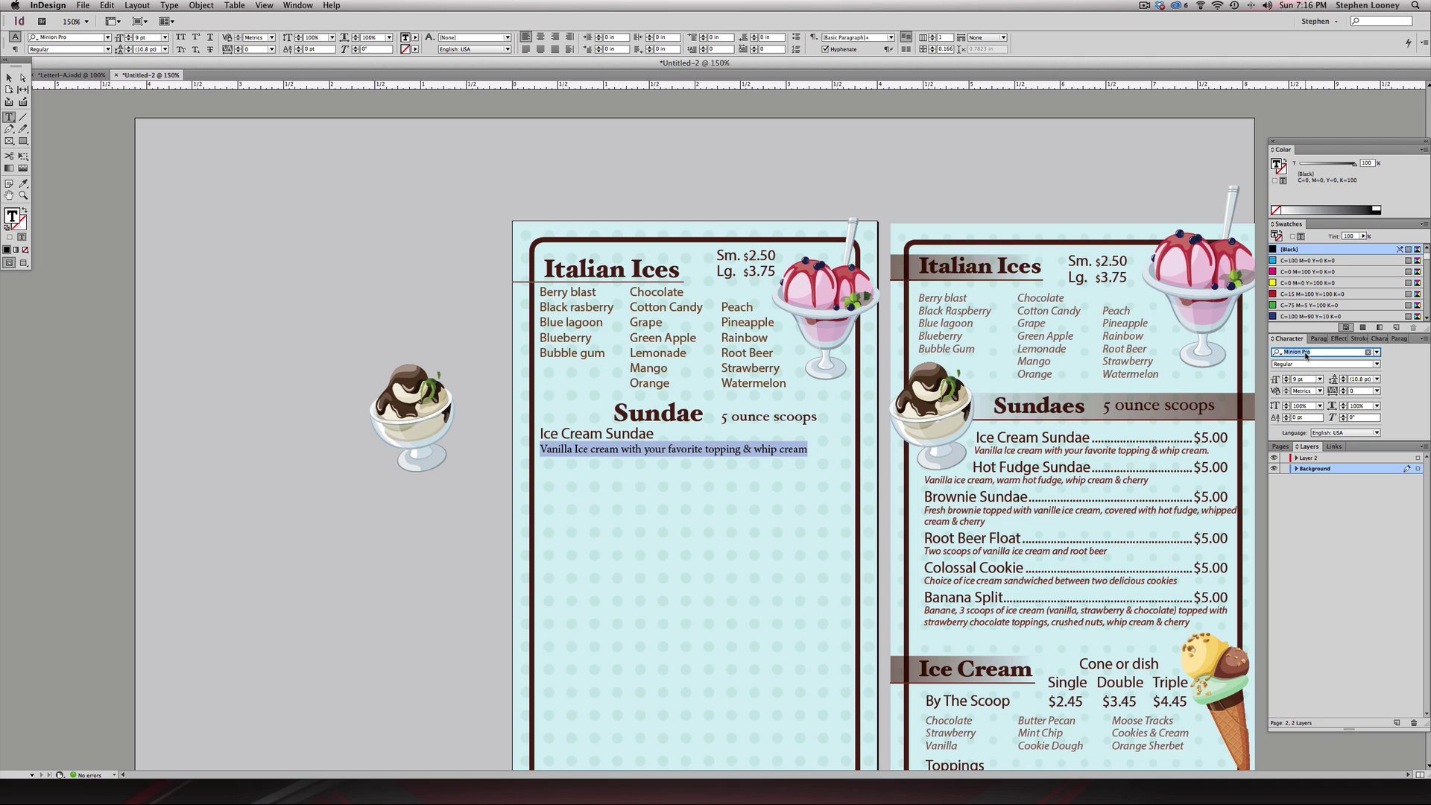
{"action": "type", "text": "myriad"}
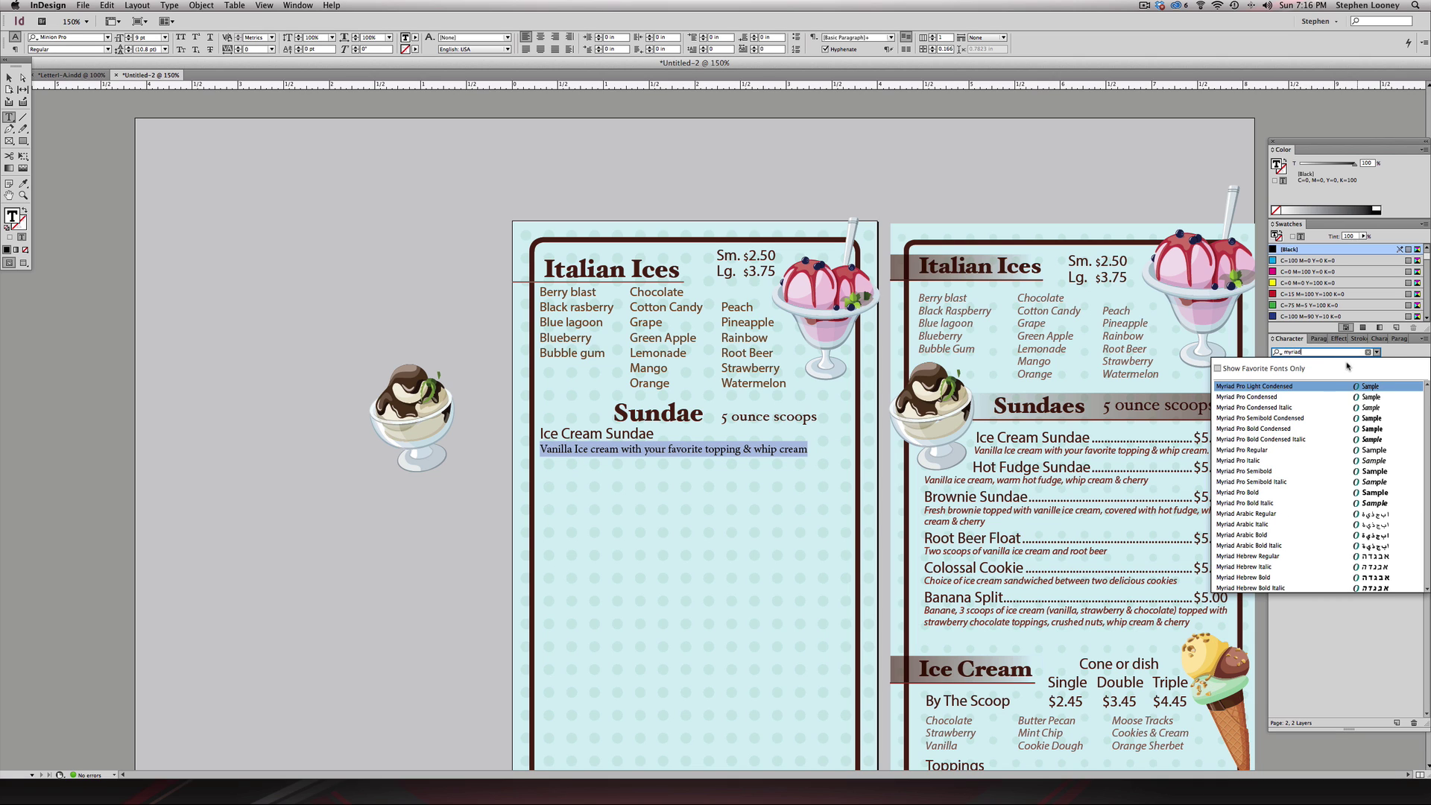
{"action": "left_click", "coordinate": [1265, 460]}
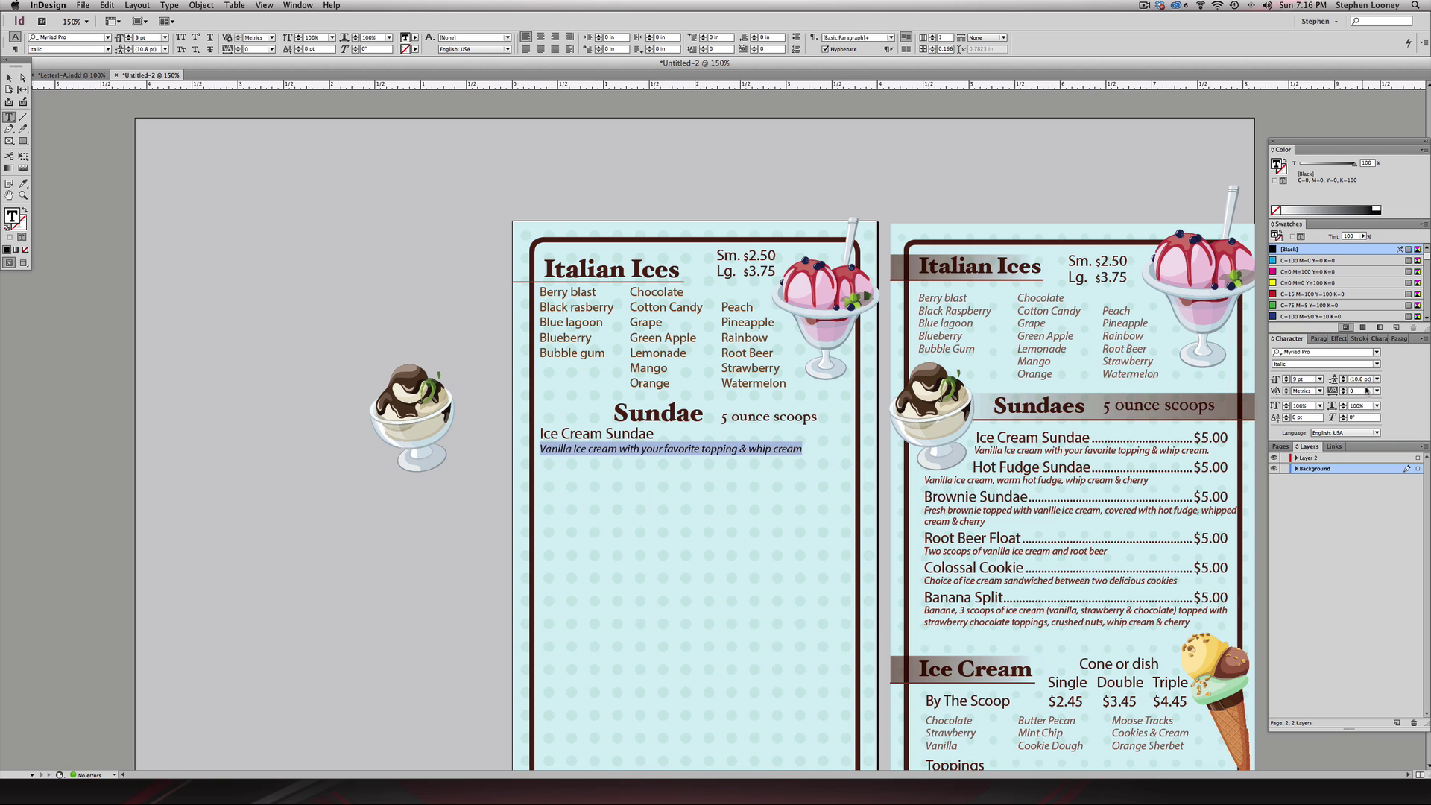
{"action": "left_click", "coordinate": [1343, 382]}
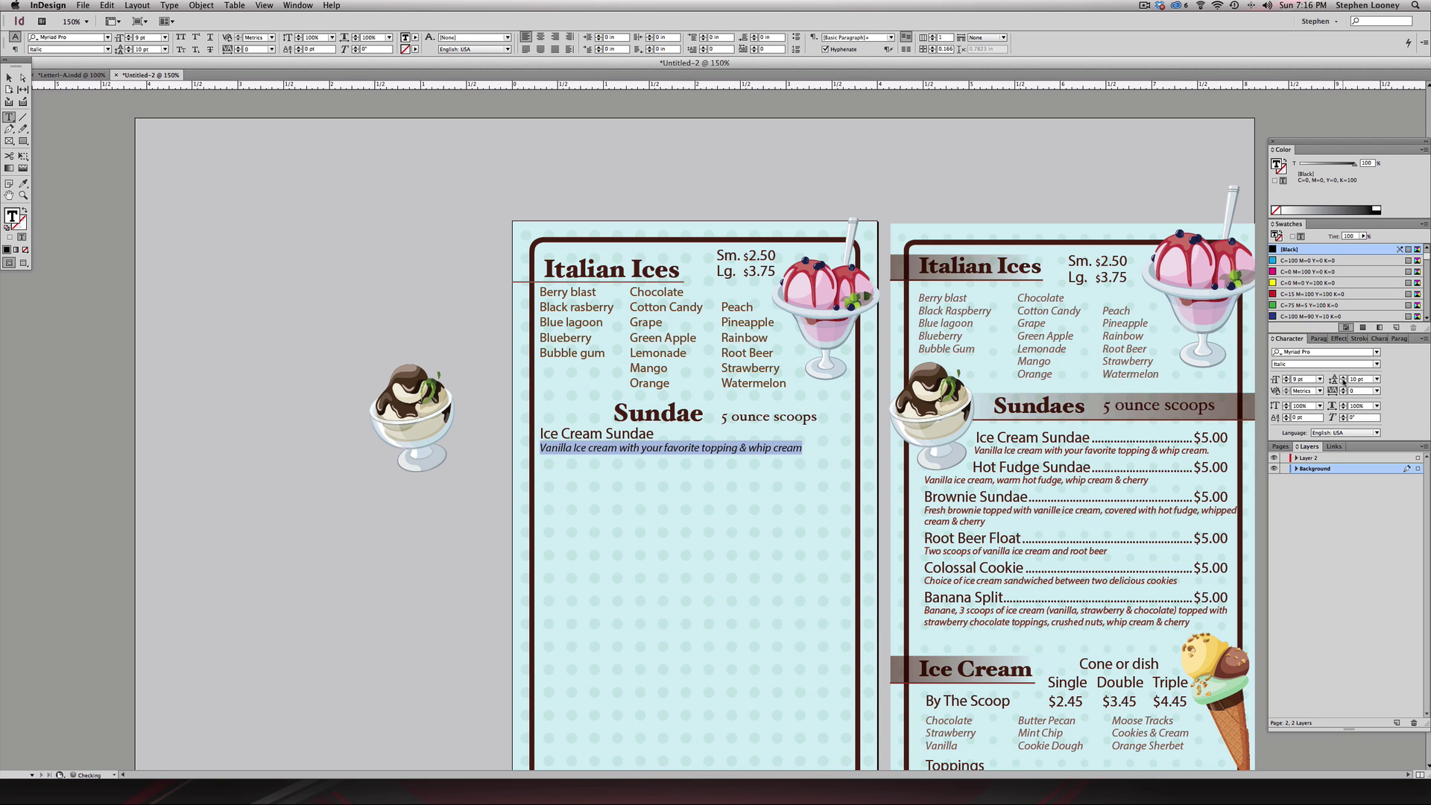
{"action": "left_click", "coordinate": [1343, 381]}
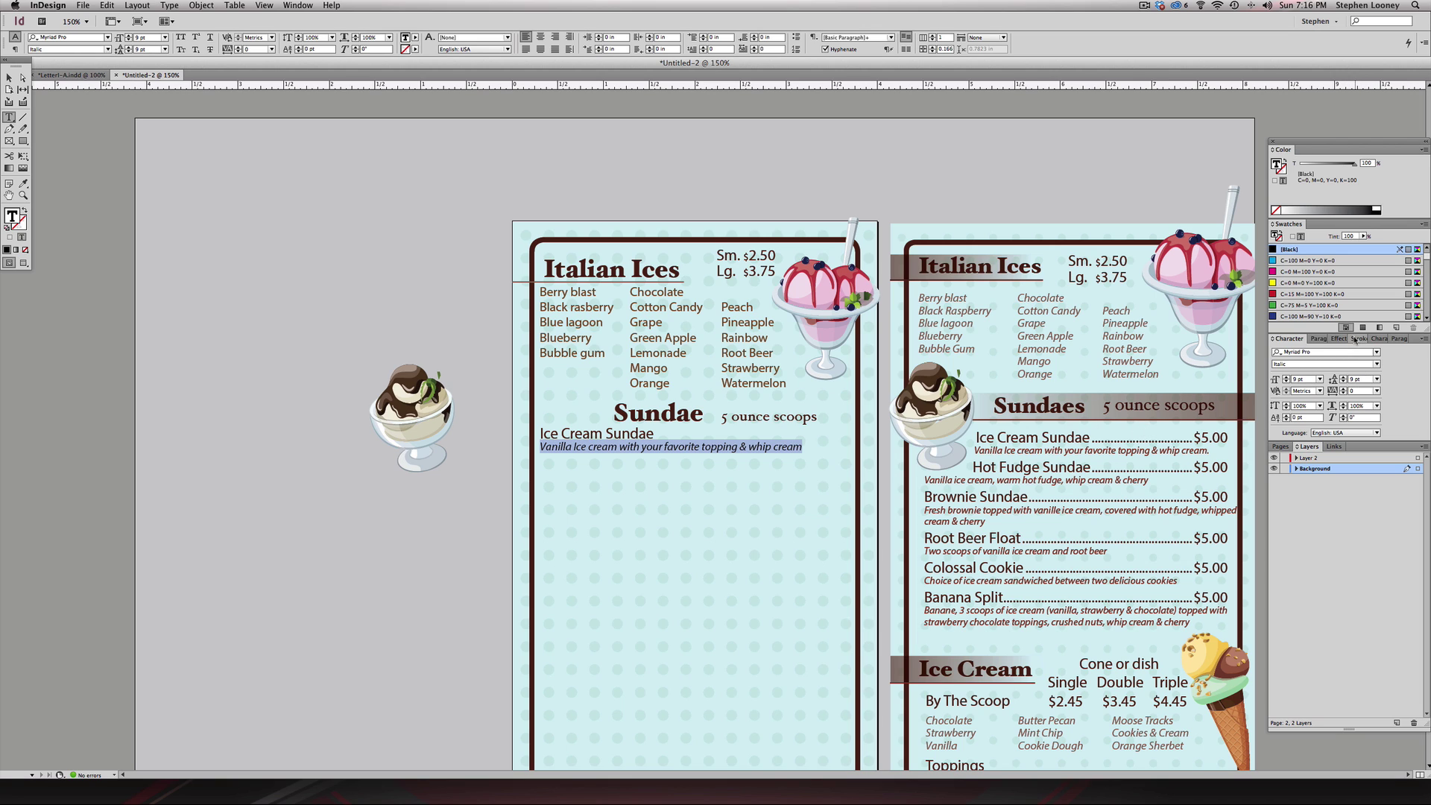
- Colour the Ice Cream Sundae description with the c40m65y90k35 swatch, then select the Ice Cream Sundae line
{"action": "scroll", "coordinate": [1316, 283], "scroll_direction": "down", "scroll_amount": 1}
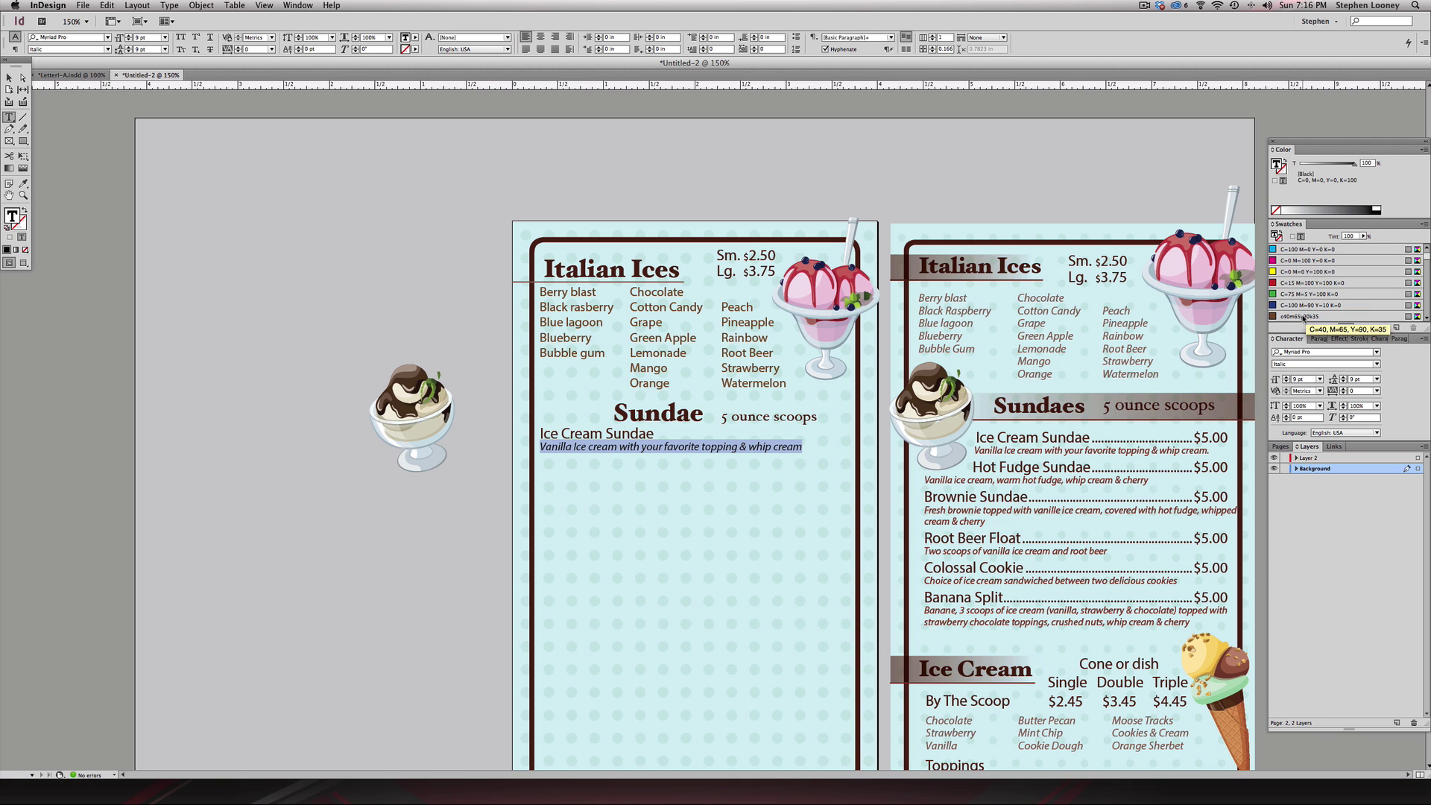
{"action": "left_click", "coordinate": [1305, 316]}
{"action": "left_click", "coordinate": [676, 452]}
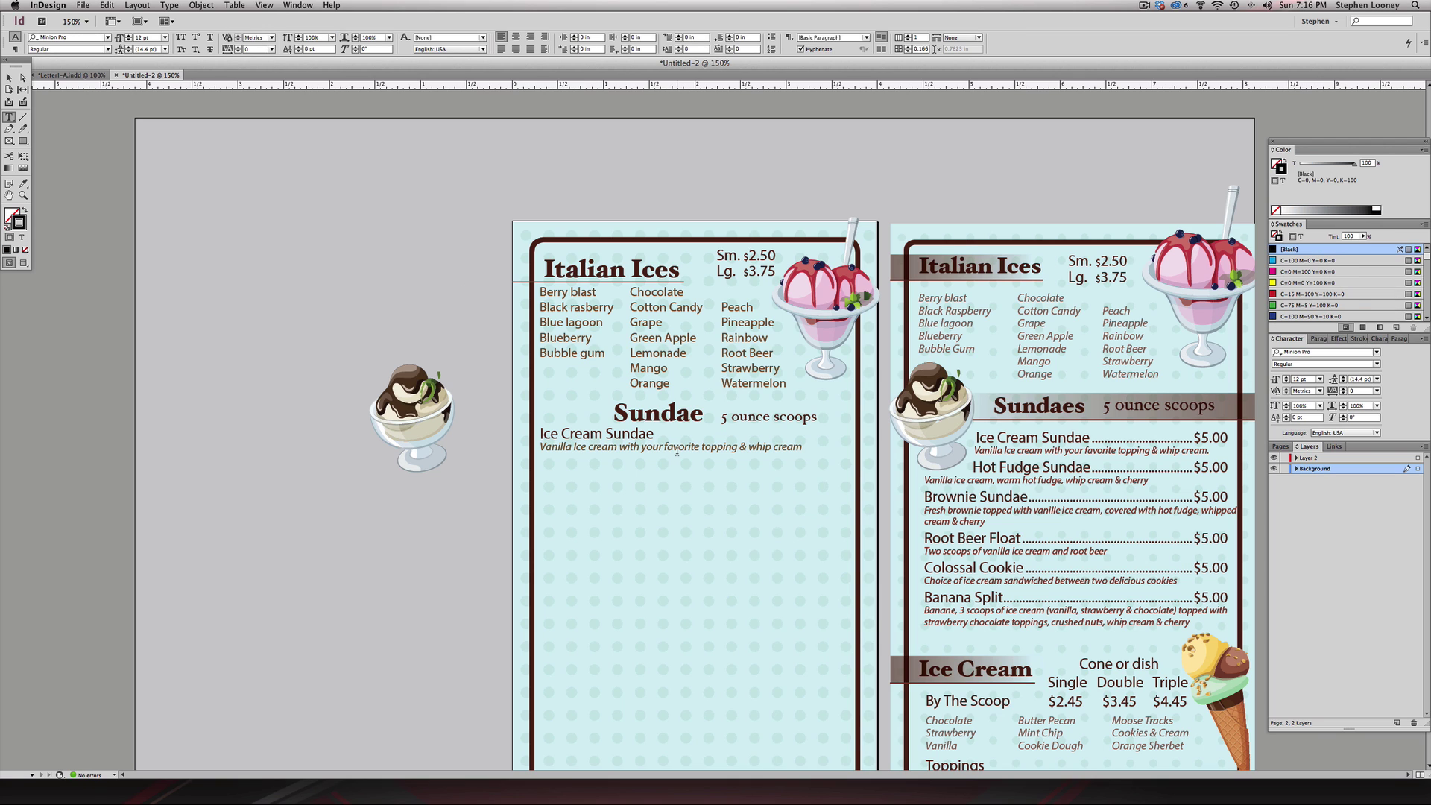
{"action": "left_click", "coordinate": [588, 432]}
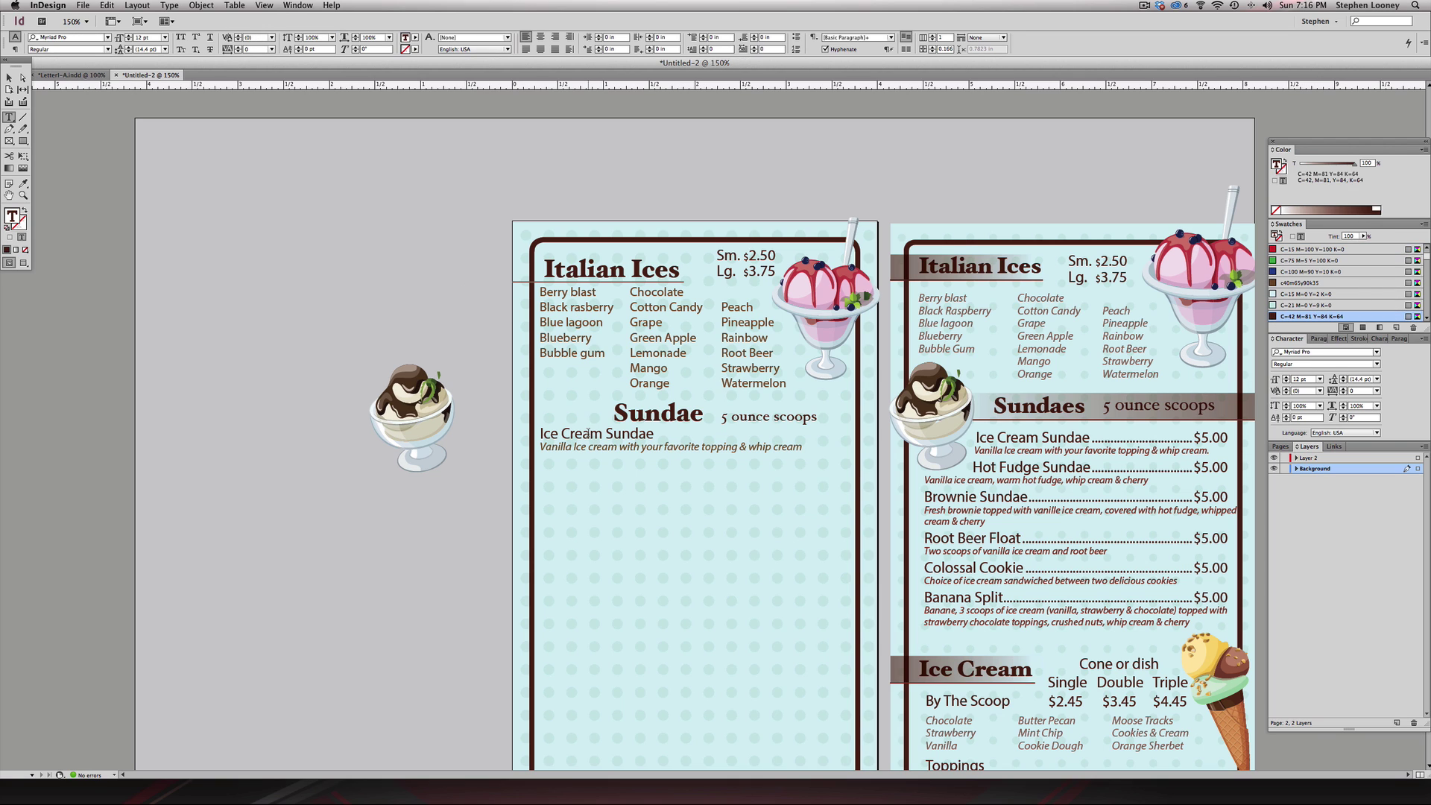
{"action": "triple_click", "coordinate": [589, 433]}
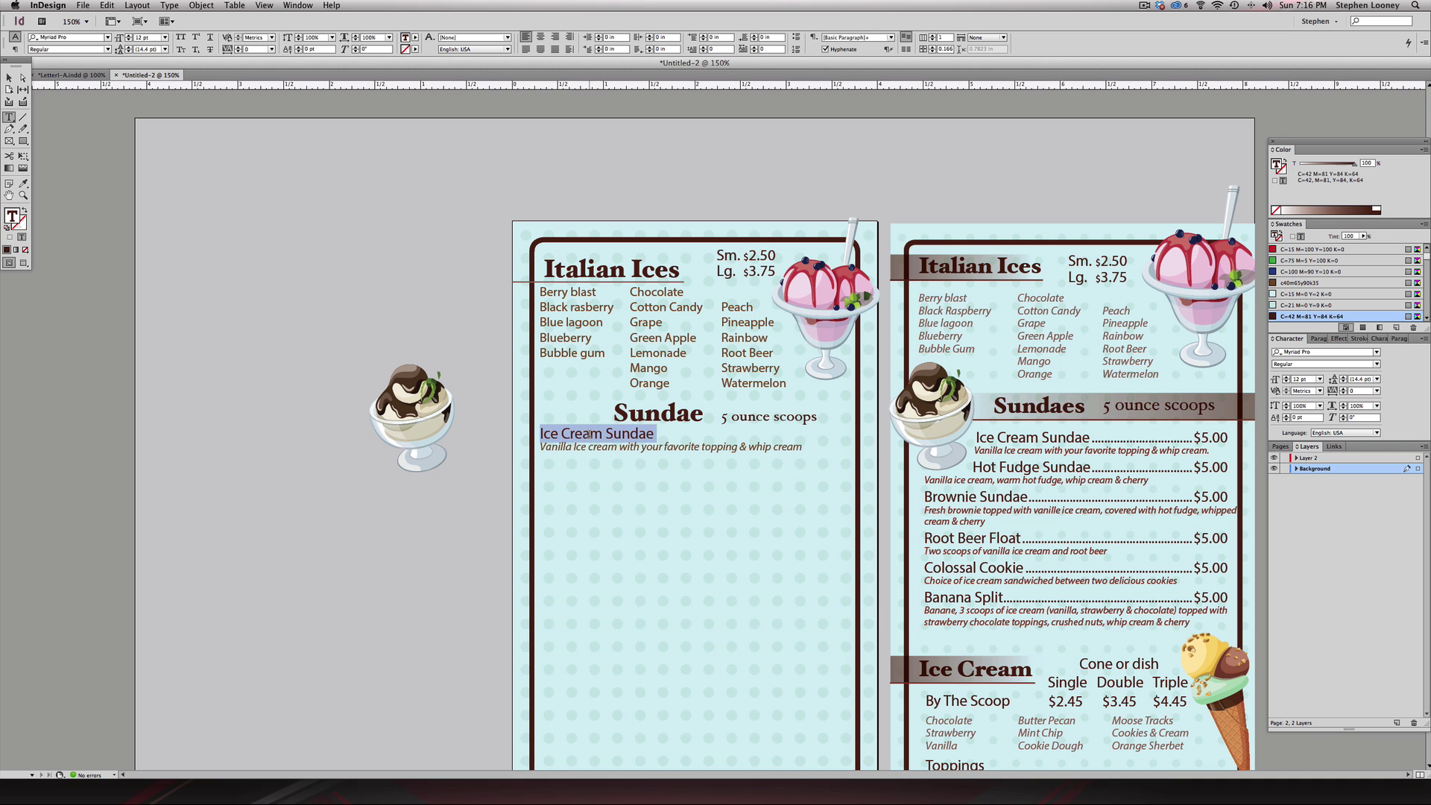
- Create a character style from the Ice Cream Sundae heading and name it Product Heading
{"action": "left_click", "coordinate": [1381, 339]}
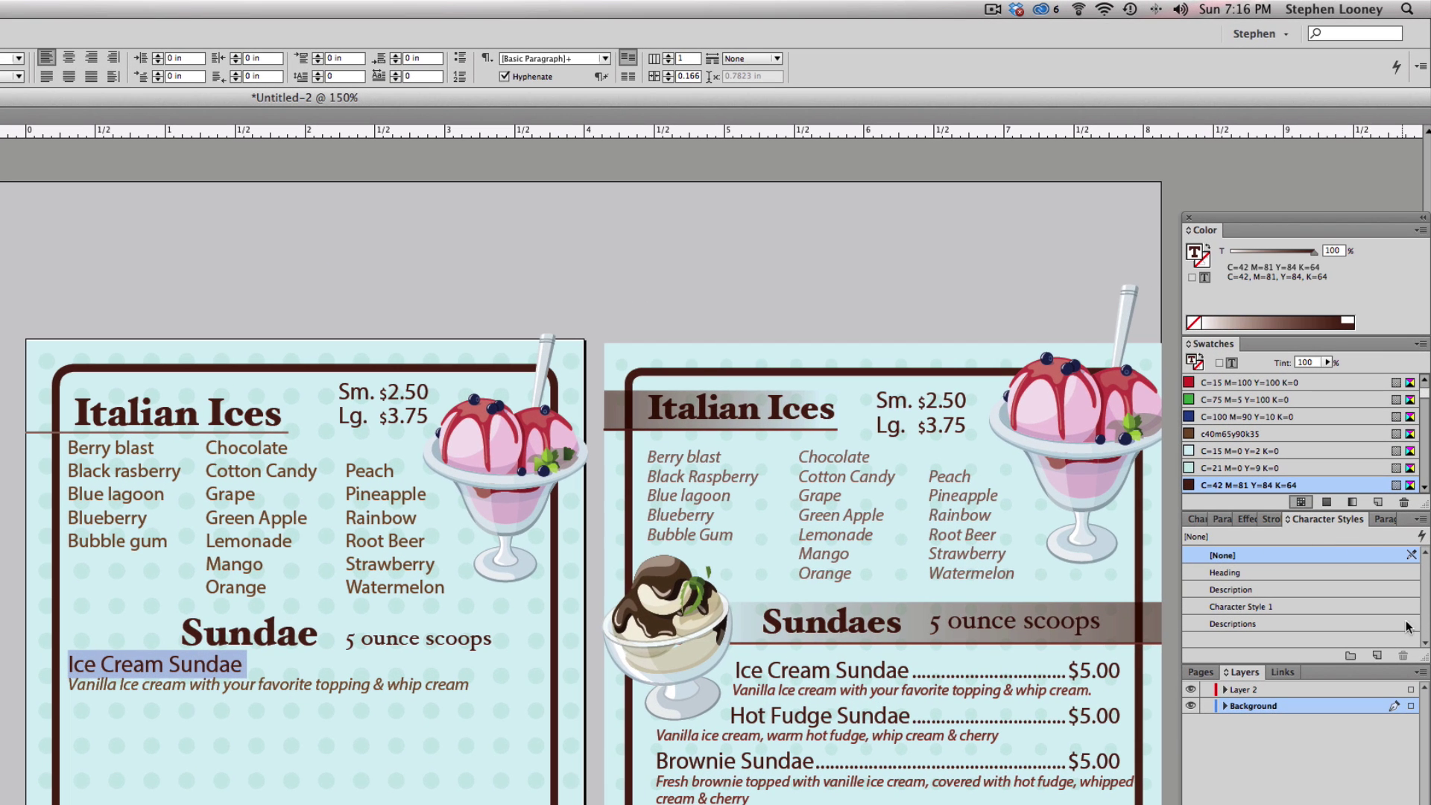
{"action": "left_click", "coordinate": [1371, 657]}
{"action": "double_click", "coordinate": [1267, 642]}
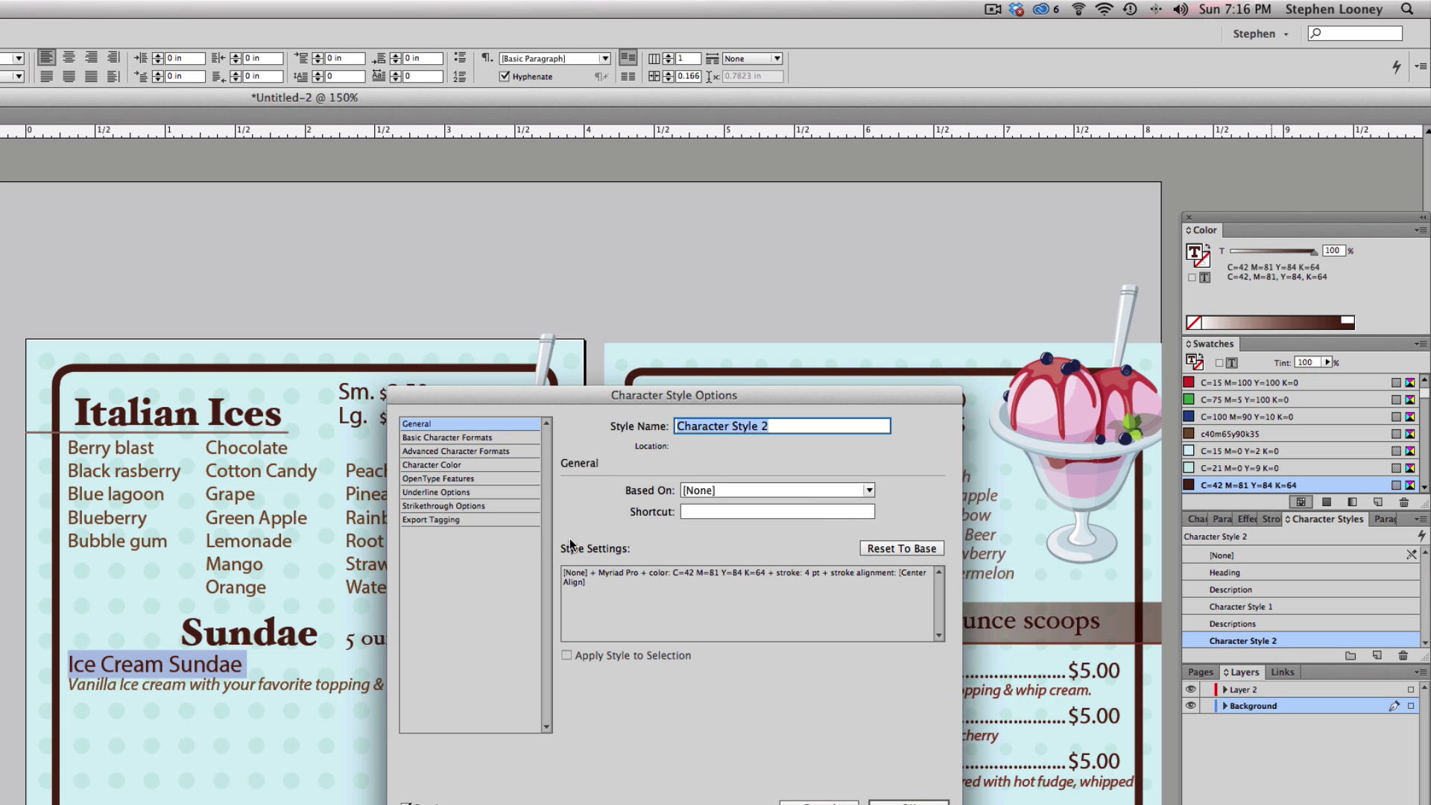
{"action": "type", "text": "Hea"}
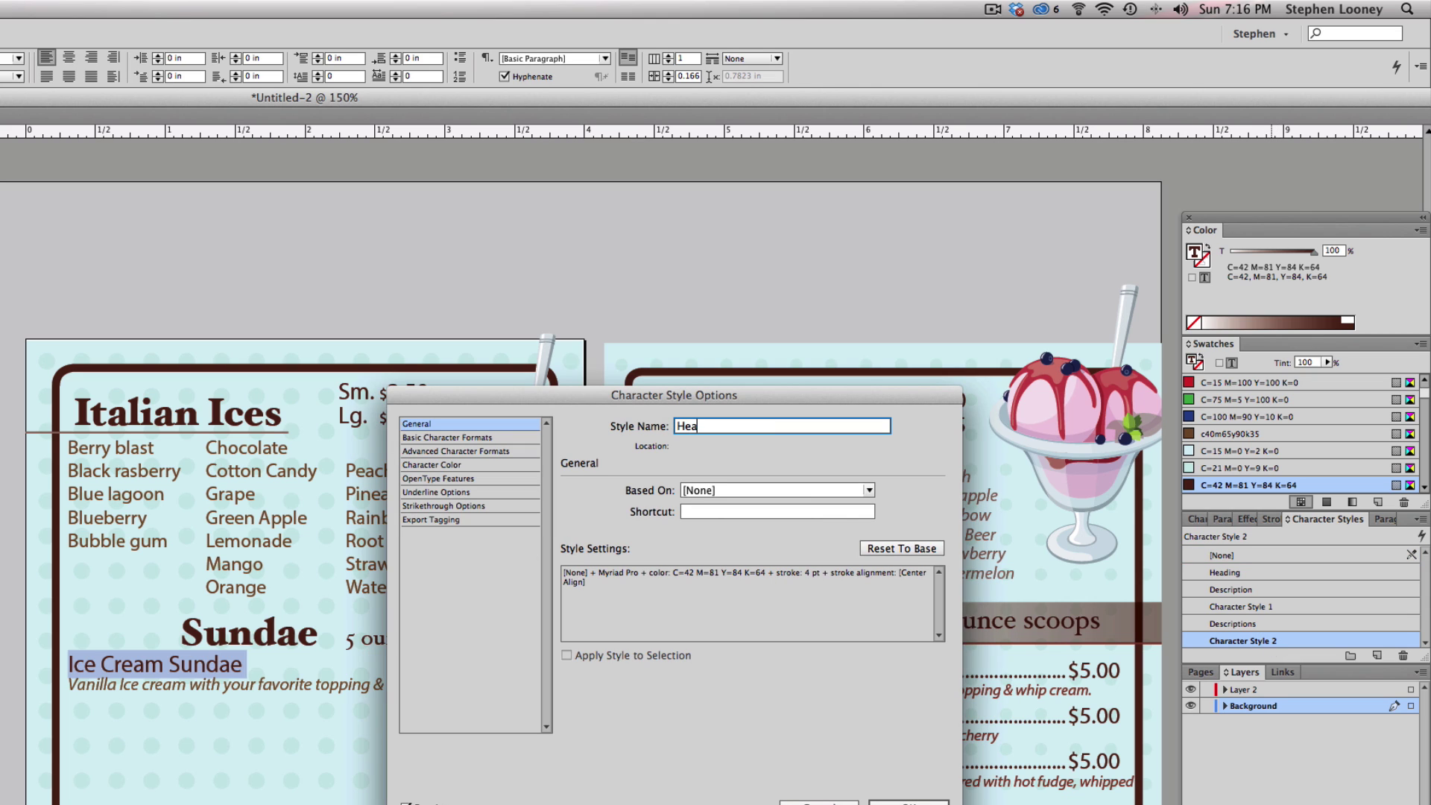
{"action": "type", "text": "d"}
{"action": "key", "text": "BackSpace"}
{"action": "key", "text": "BackSpace"}
{"action": "key", "text": "BackSpace"}
{"action": "key", "text": "BackSpace"}
{"action": "type", "text": "Product Heading"}
{"action": "key", "text": "Return"}
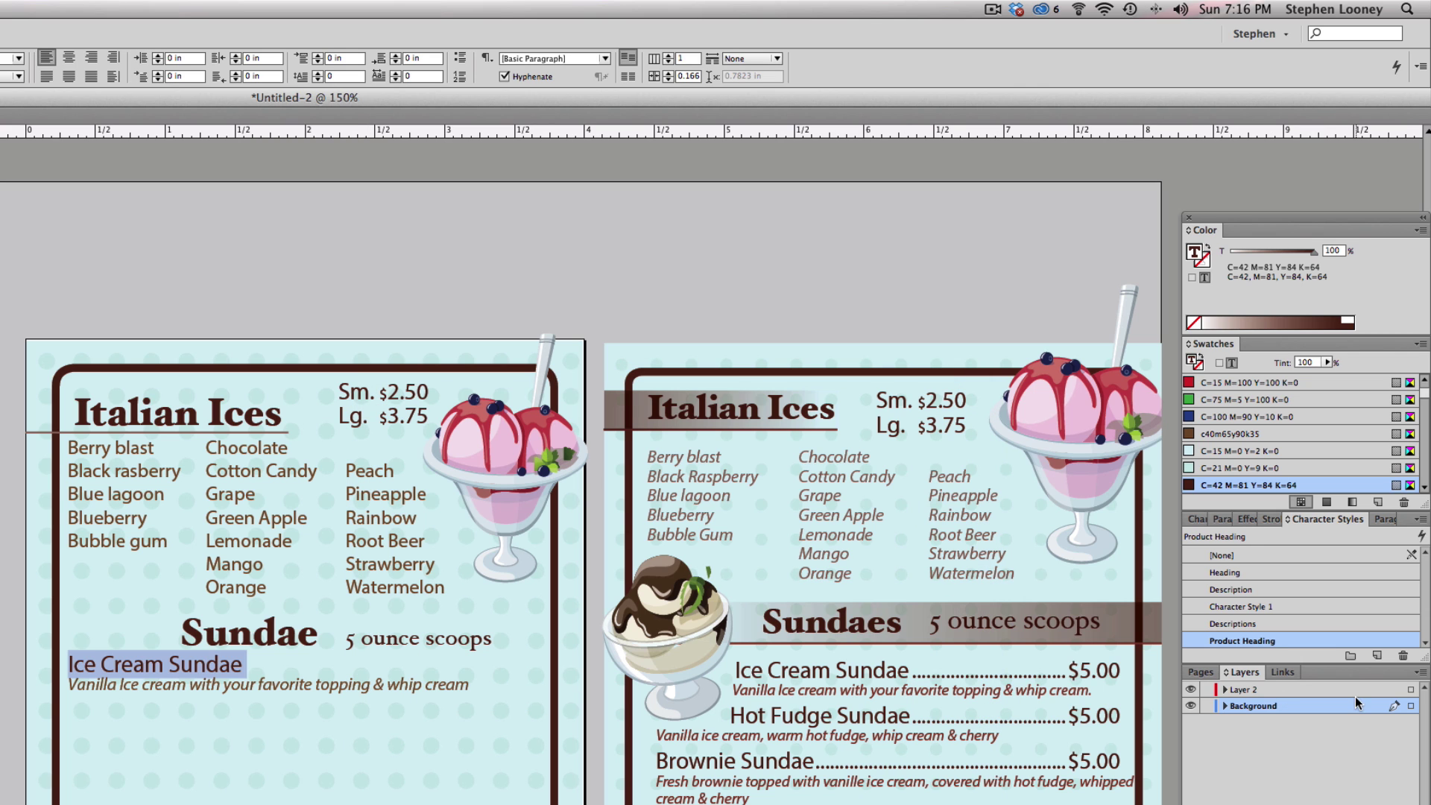
- Create a character style from the description line named Product Description, then deselect everything
{"action": "triple_click", "coordinate": [425, 684]}
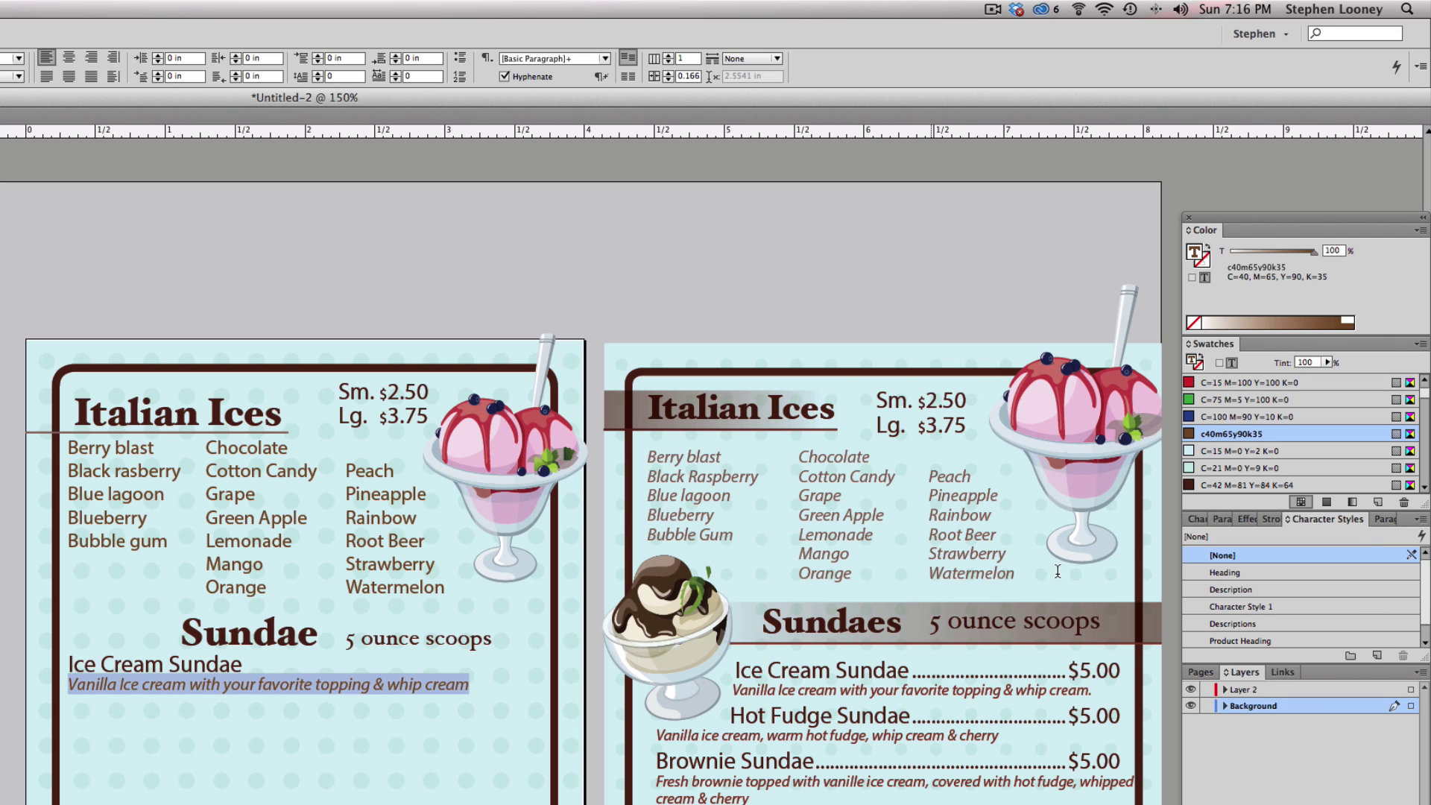
{"action": "scroll", "coordinate": [1312, 636], "scroll_direction": "down", "scroll_amount": 1}
{"action": "left_click", "coordinate": [1311, 637]}
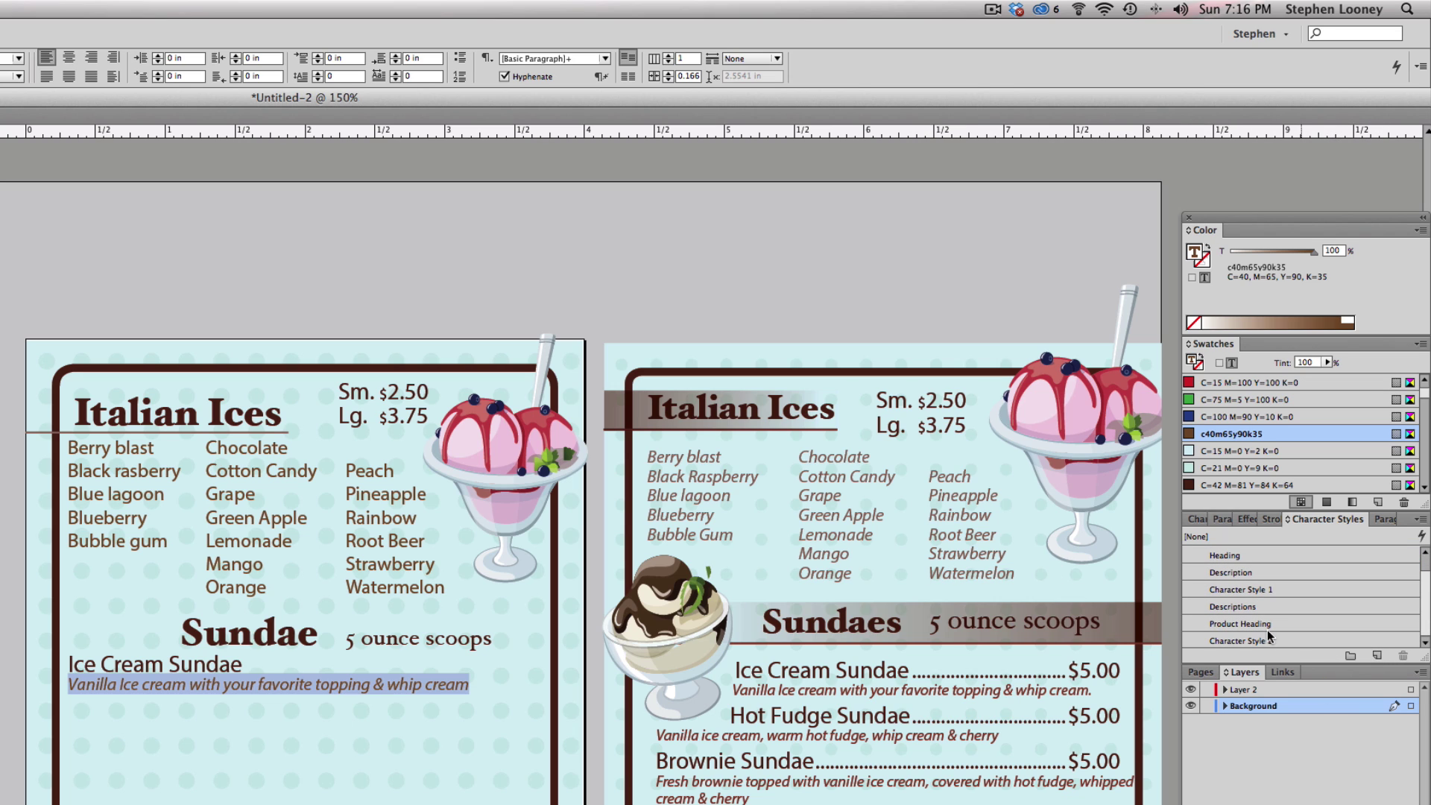
{"action": "double_click", "coordinate": [1262, 640]}
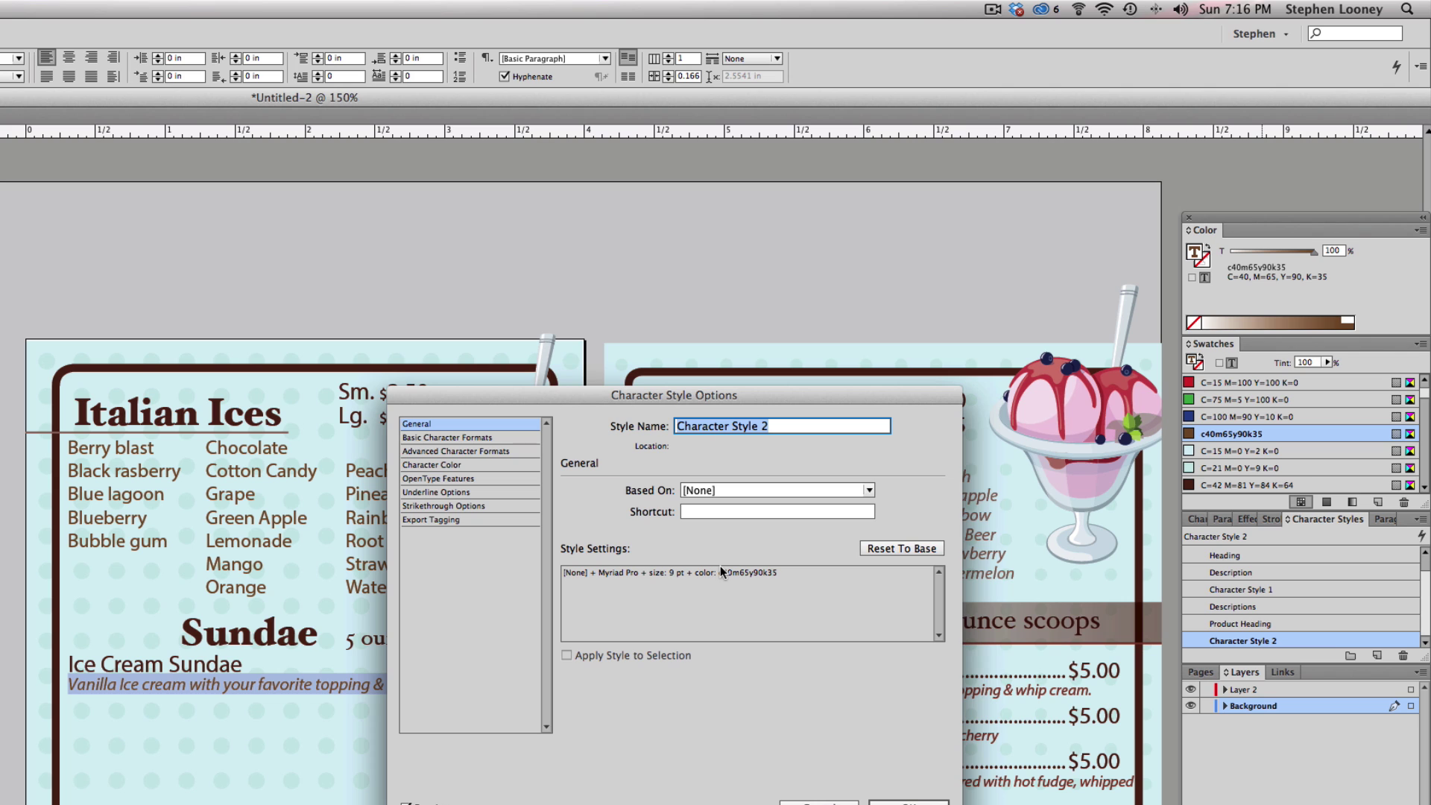
{"action": "type", "text": "Pro"}
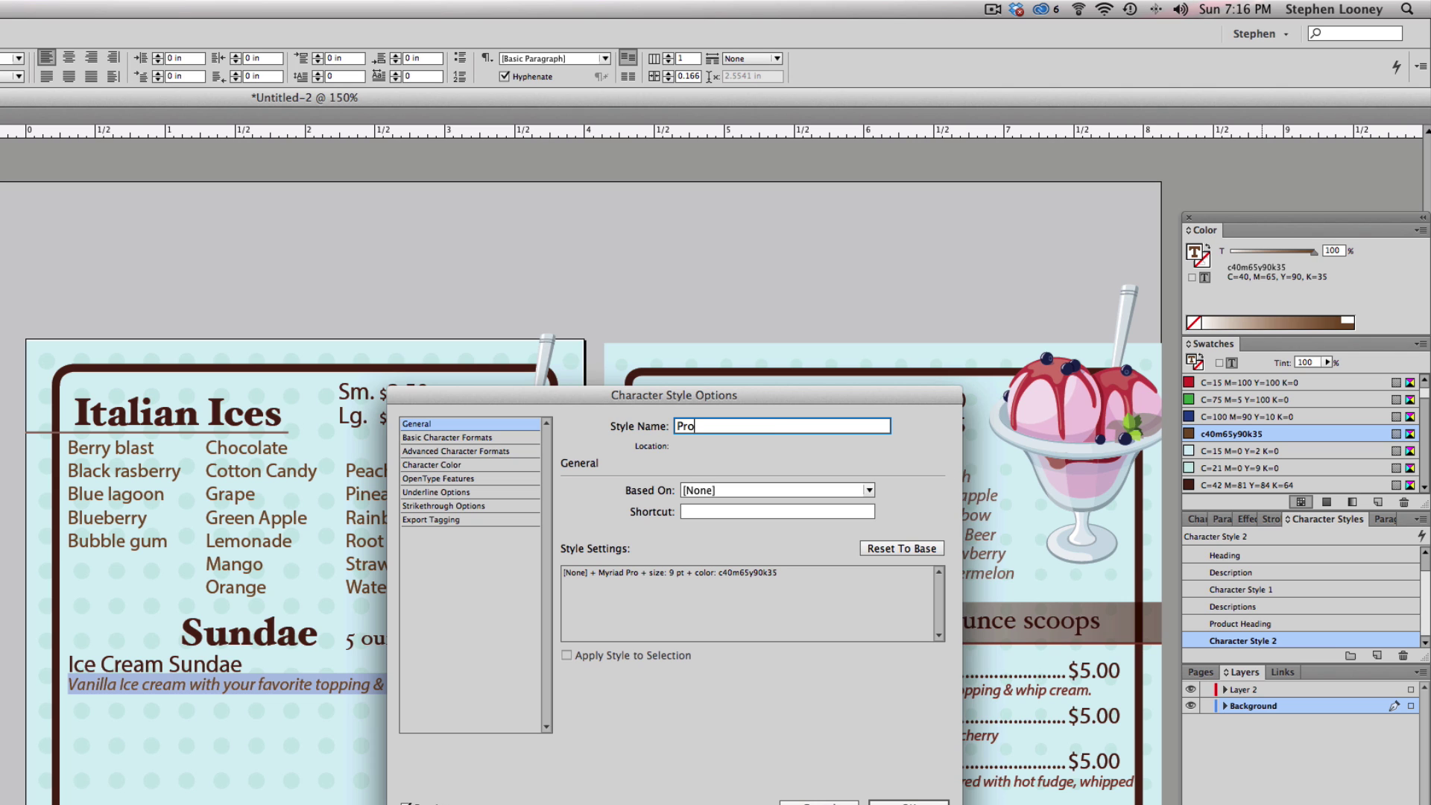
{"action": "type", "text": "duct Description"}
{"action": "key", "text": "Return"}
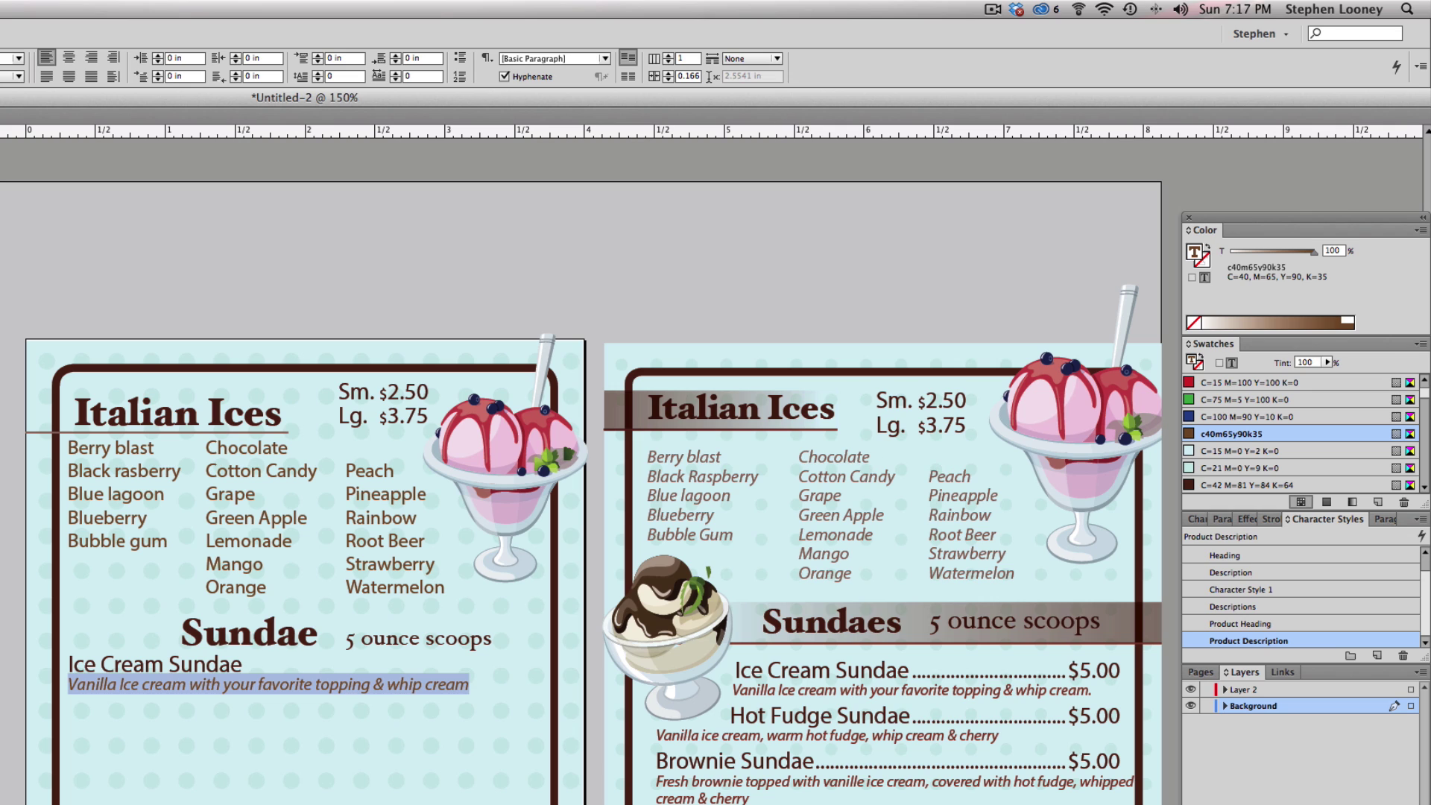
{"action": "key", "text": "Escape"}
{"action": "key", "text": "super+shift+a"}
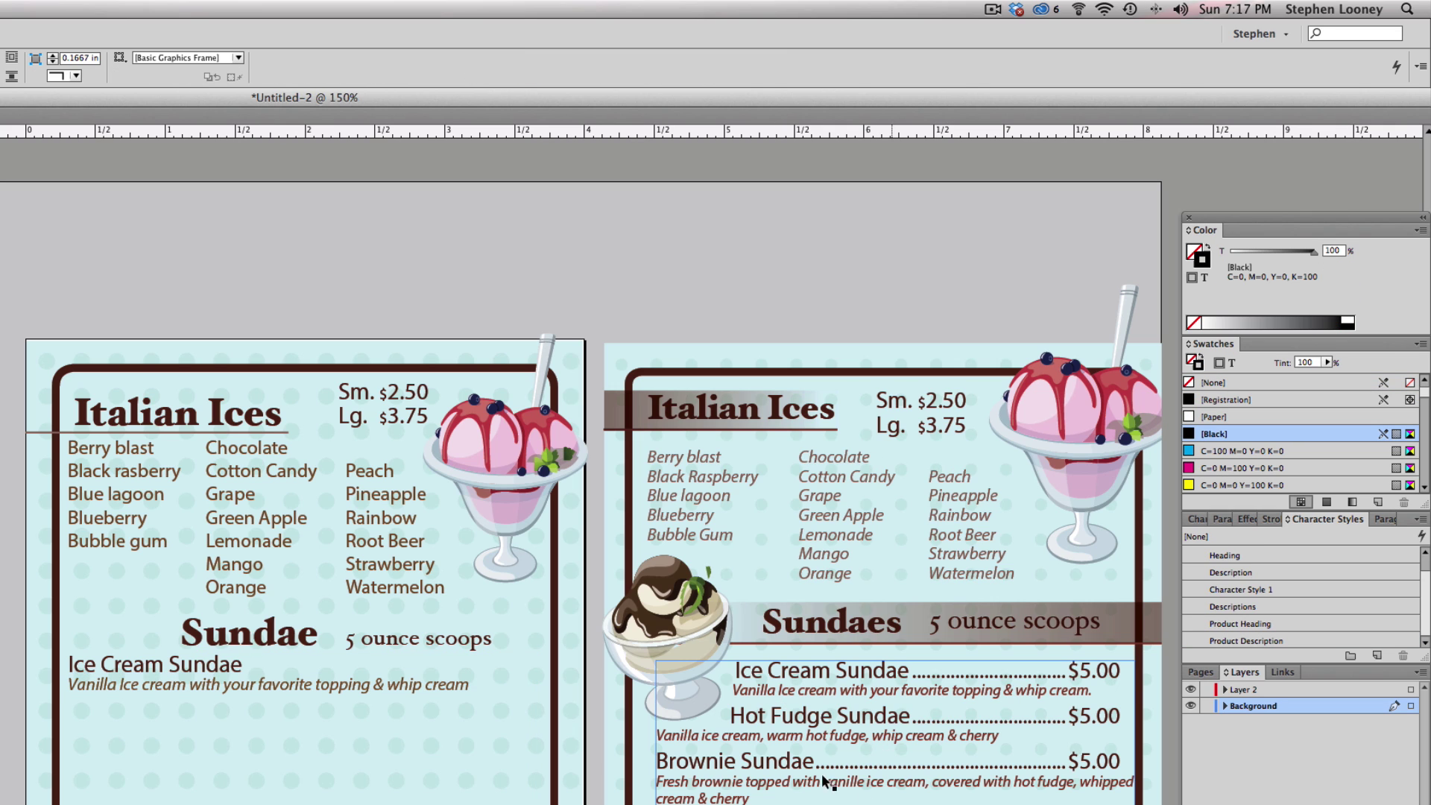
- Check the right-page Hot Fudge through Banana Split text, then place the cursor after the left Ice Cream Sundae description
{"action": "left_click", "coordinate": [762, 719]}
{"action": "double_click", "coordinate": [762, 719]}
{"action": "left_click", "coordinate": [734, 716]}
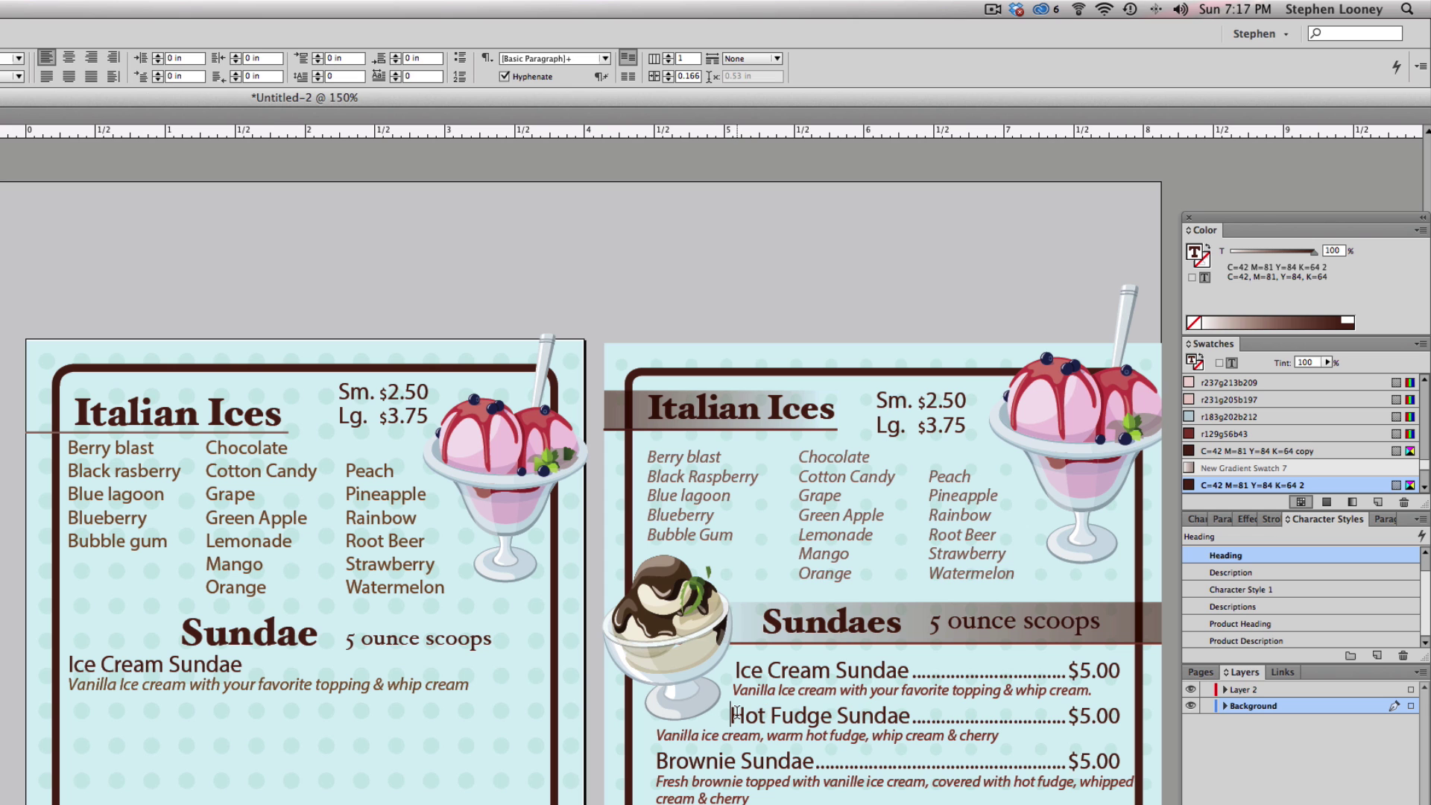
{"action": "left_click_drag", "start_coordinate": [734, 716], "coordinate": [1059, 804]}
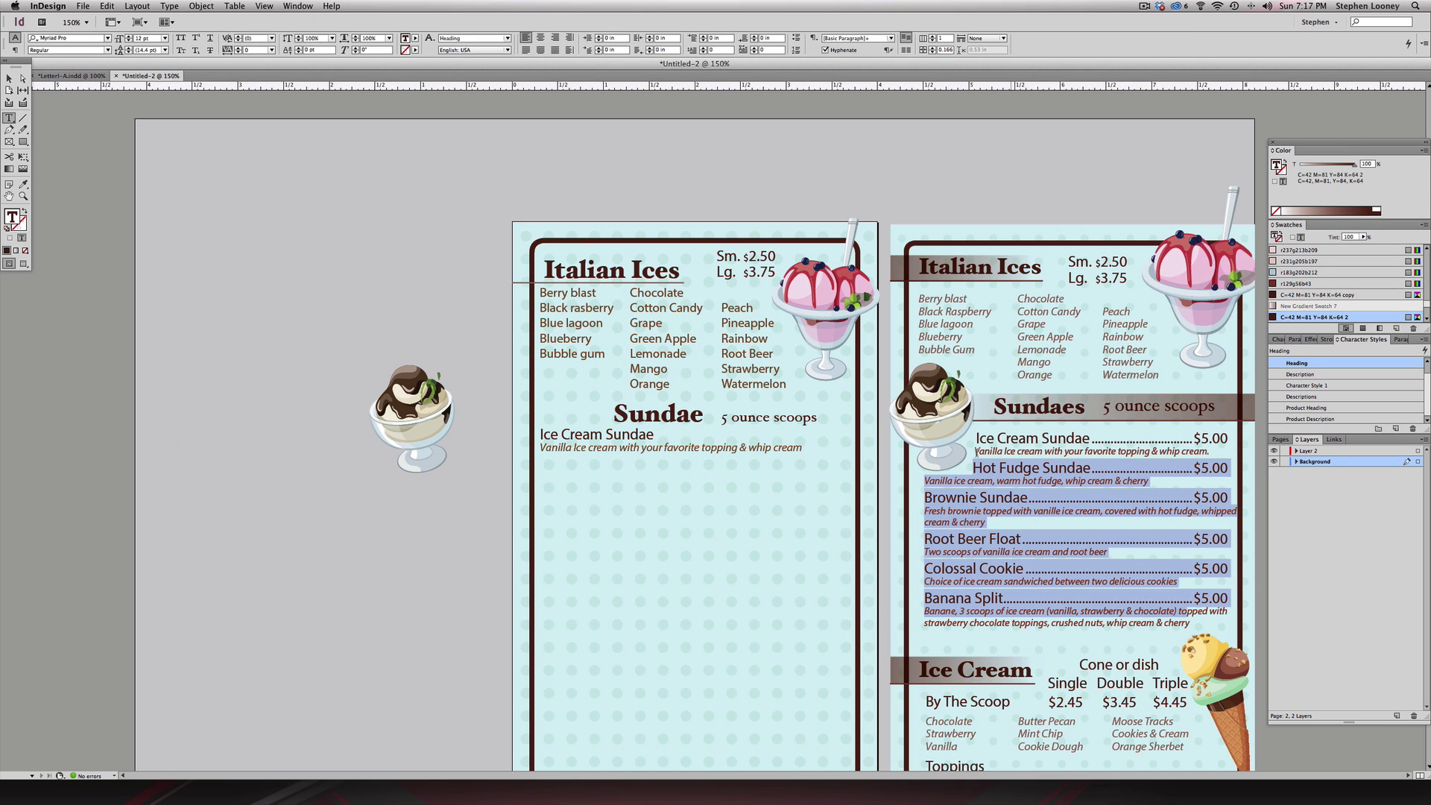
{"action": "left_click", "coordinate": [616, 432]}
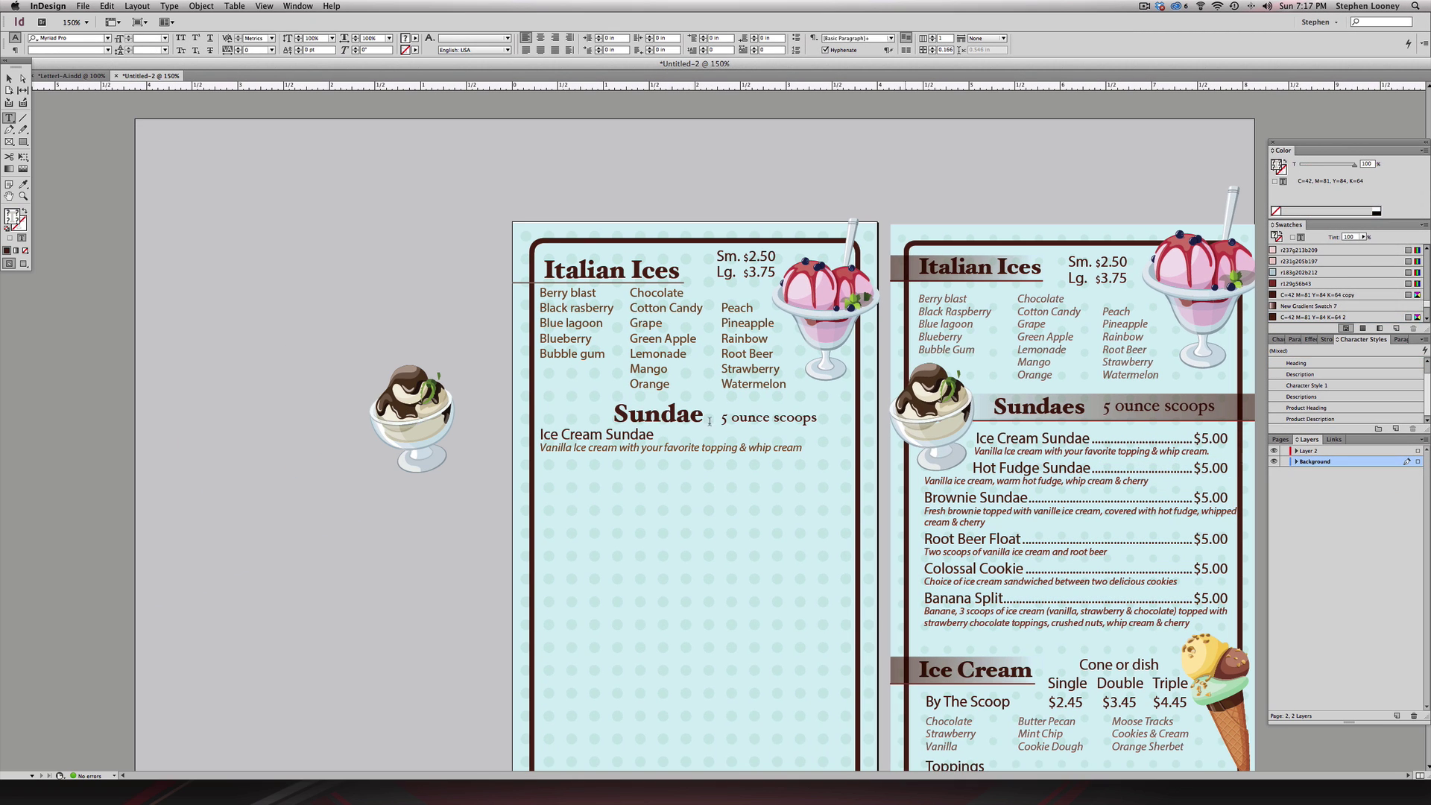
{"action": "triple_click", "coordinate": [617, 432]}
{"action": "left_click_drag", "start_coordinate": [755, 445], "coordinate": [819, 446]}
{"action": "left_click", "coordinate": [819, 446]}
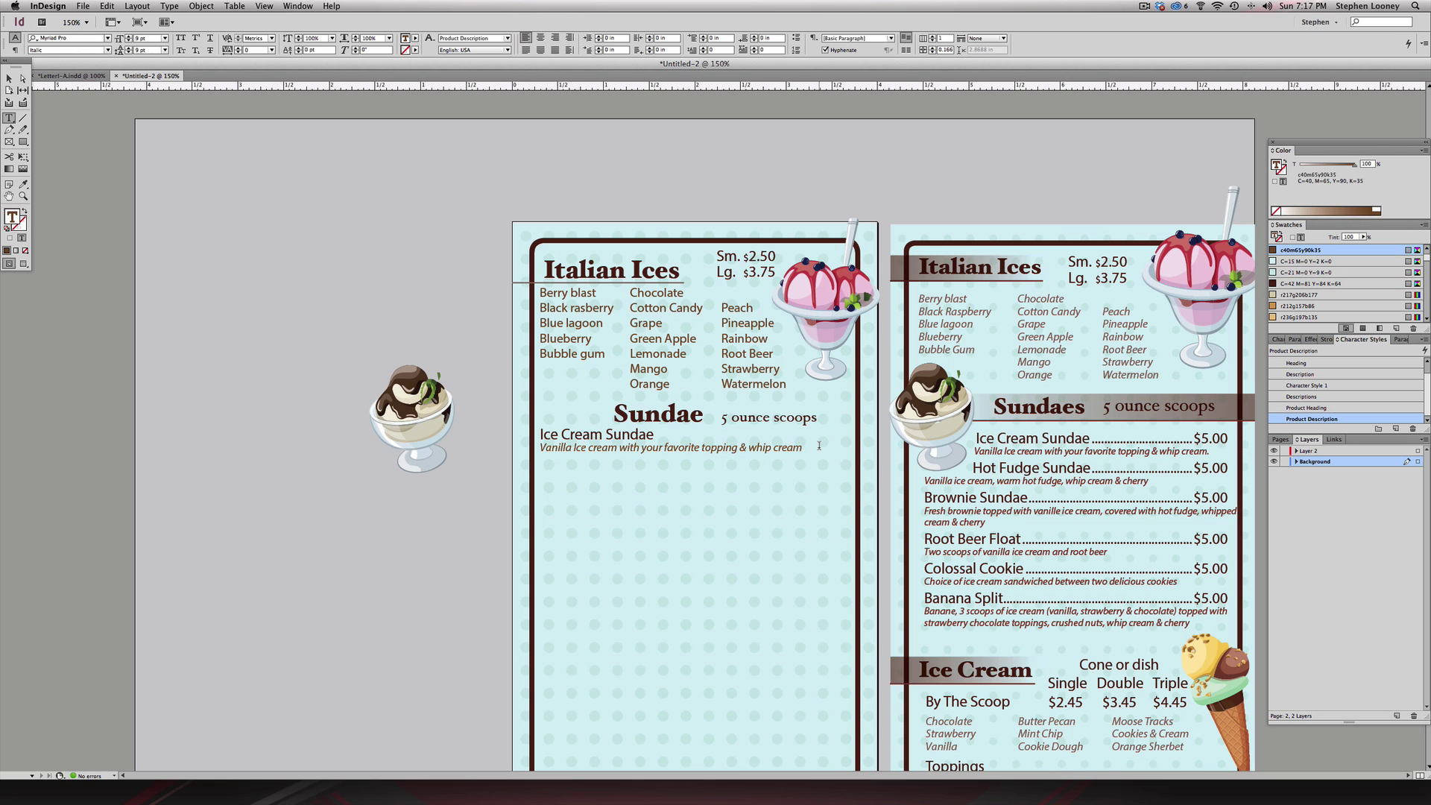
- Add a 'Hot Fudge Sundae' line and give it the Product Heading style
{"action": "key", "text": "Return"}
{"action": "type", "text": "Hot Fudge SUndae"}
{"action": "key", "text": "BackSpace"}
{"action": "key", "text": "BackSpace"}
{"action": "key", "text": "BackSpace"}
{"action": "key", "text": "BackSpace"}
{"action": "key", "text": "BackSpace"}
{"action": "type", "text": "Sundae"}
{"action": "triple_click", "coordinate": [588, 458]}
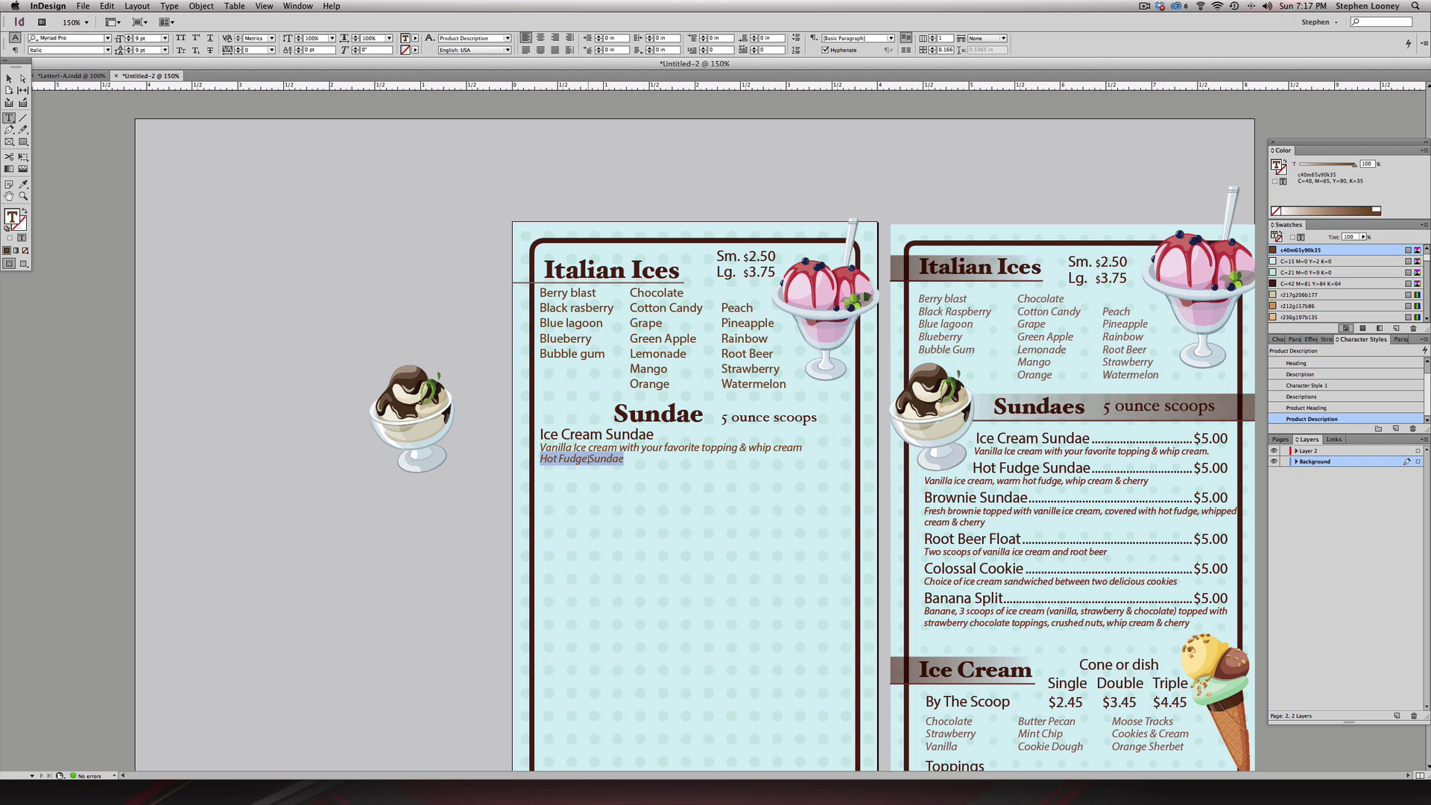
{"action": "left_click", "coordinate": [1323, 407]}
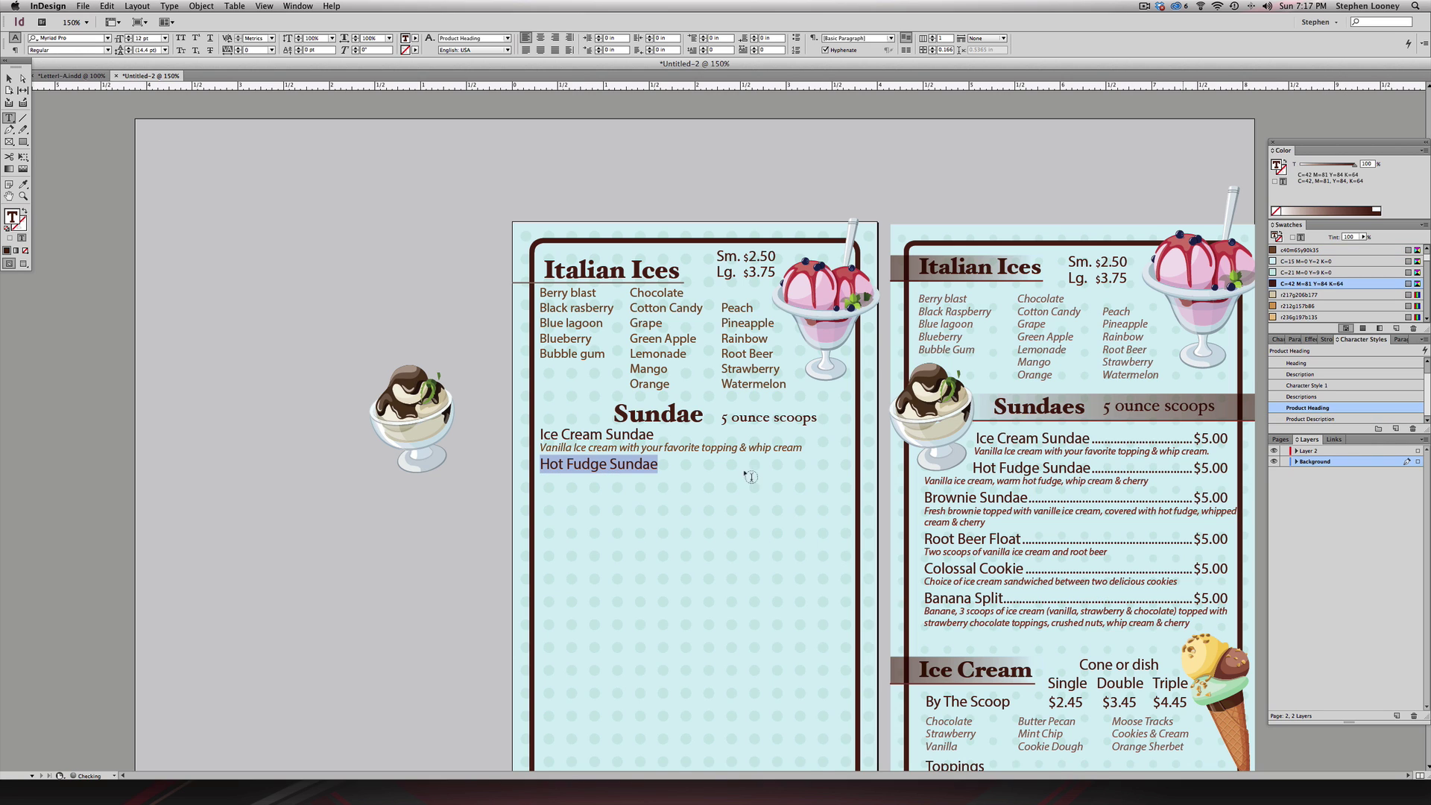
- Paste the right-page Hot Fudge description beneath it, then select Brownie Sundae through Banana Split on the right page
{"action": "left_click_drag", "start_coordinate": [591, 463], "coordinate": [665, 468]}
{"action": "left_click", "coordinate": [845, 469]}
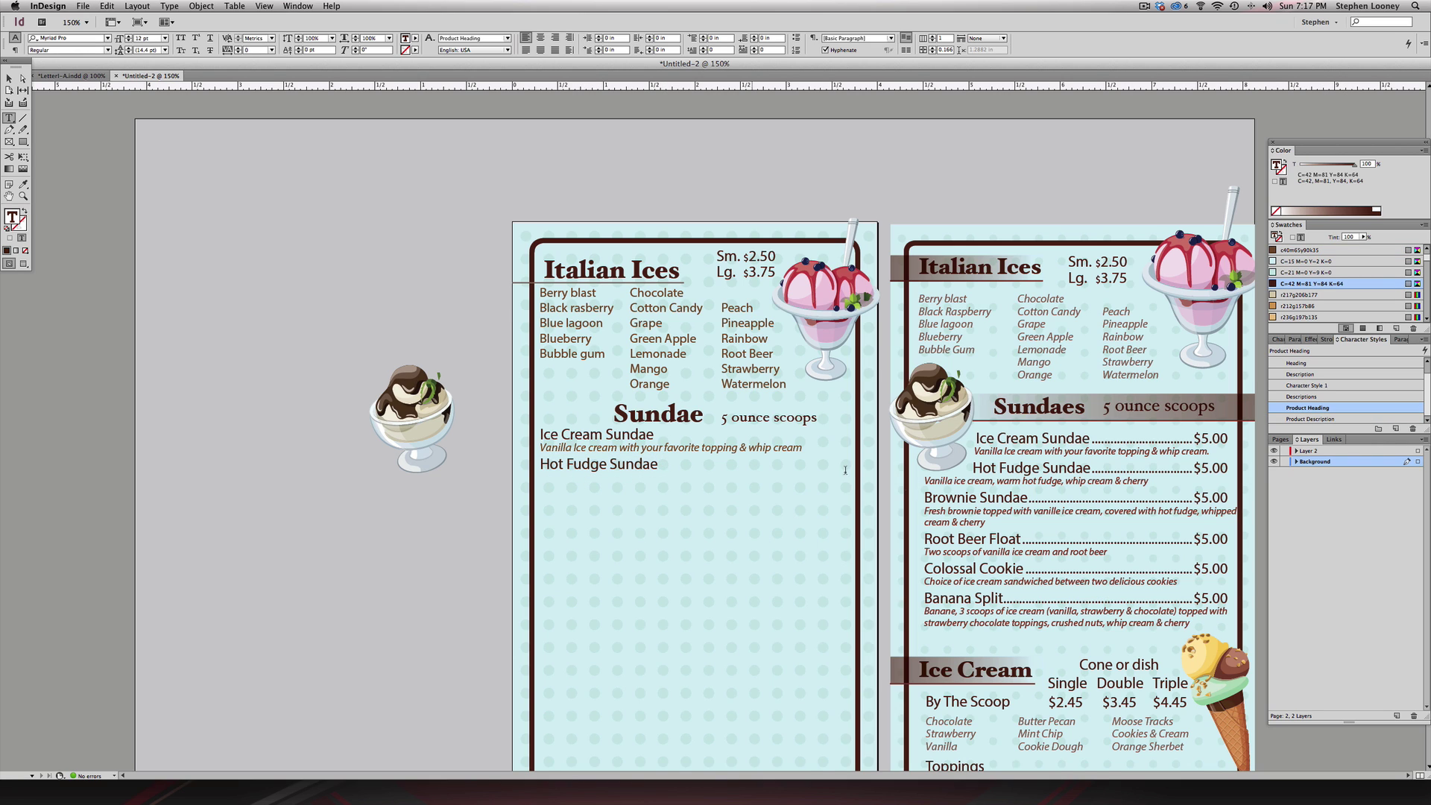
{"action": "triple_click", "coordinate": [954, 481]}
{"action": "key", "text": "ctrl+c"}
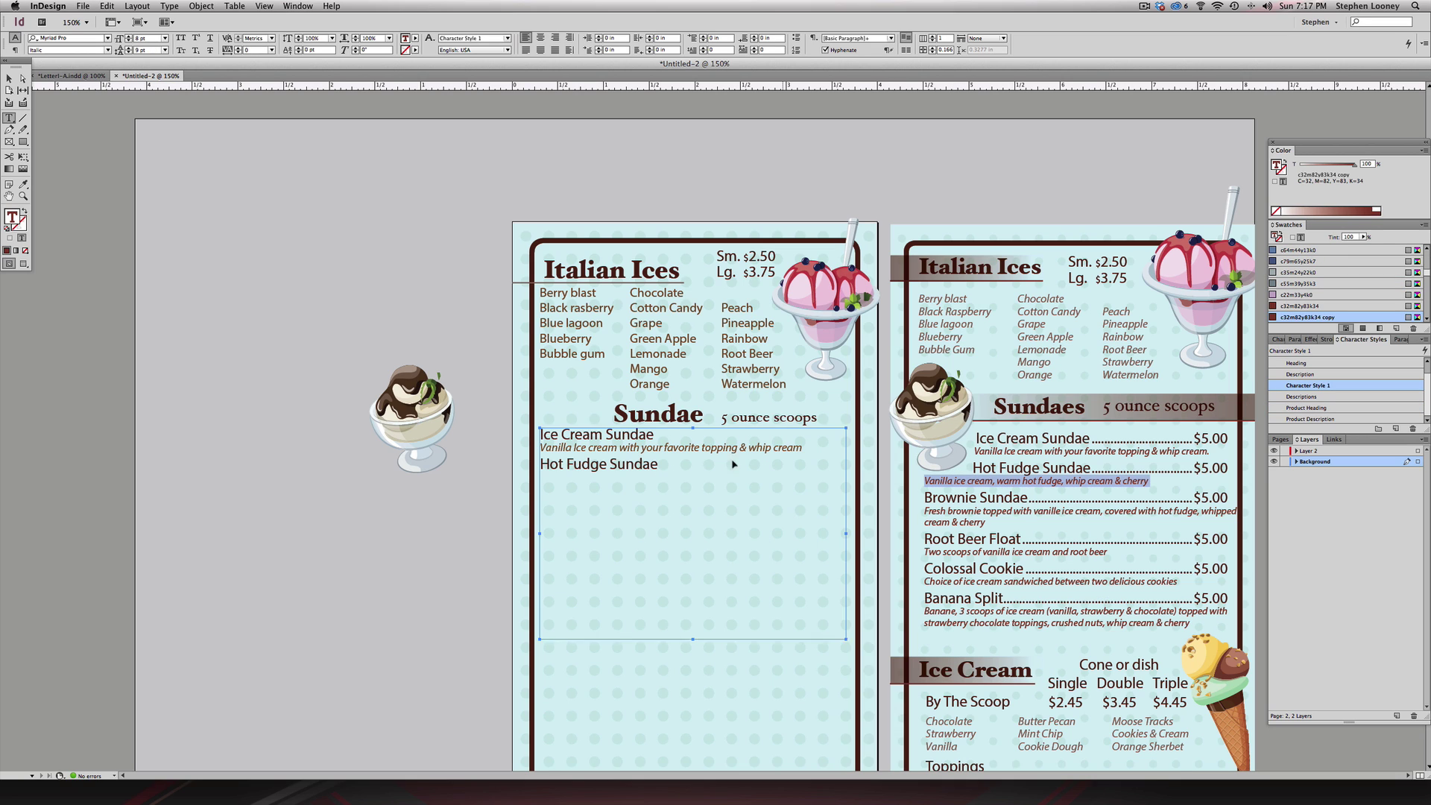
{"action": "left_click", "coordinate": [646, 475]}
{"action": "key", "text": "Return"}
{"action": "key", "text": "ctrl+v"}
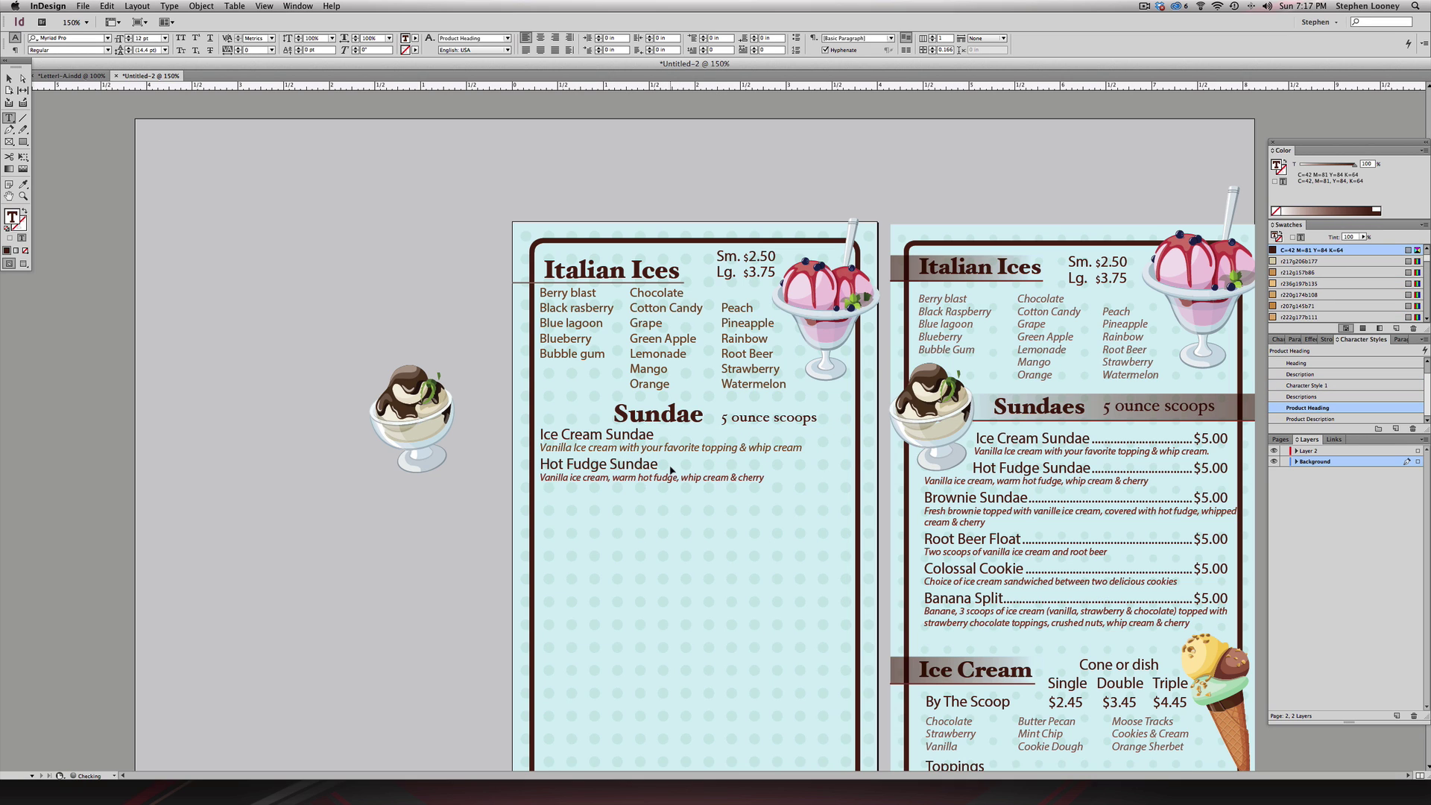
{"action": "key", "text": "Return"}
{"action": "left_click_drag", "start_coordinate": [924, 496], "coordinate": [1192, 626]}
{"action": "key", "text": "ctrl+c"}
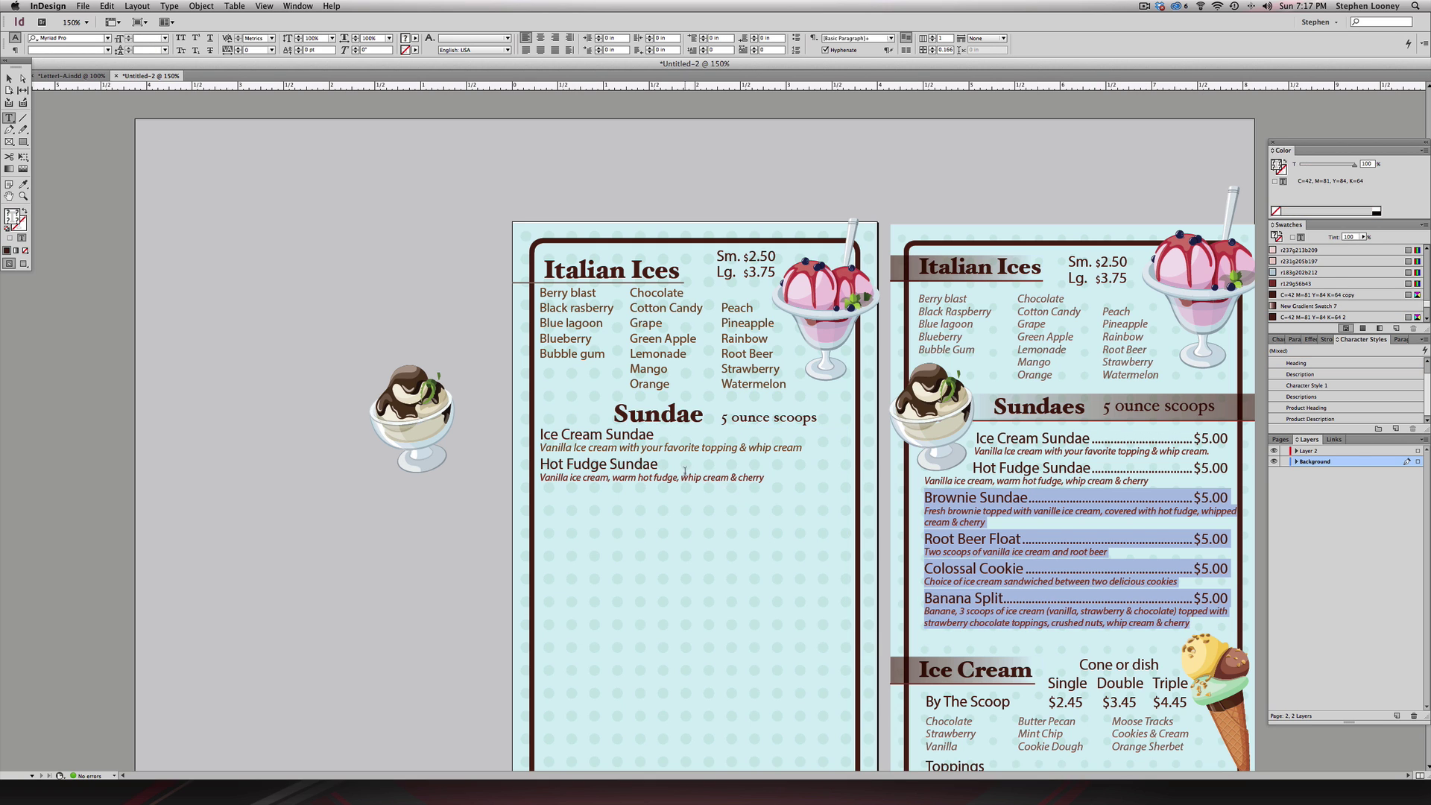
- Paste the sundae items on the left page and remove Brownie Sundae's dot leader and $5.00 price
{"action": "left_click_drag", "start_coordinate": [684, 470], "coordinate": [767, 478]}
{"action": "left_click", "coordinate": [783, 479]}
{"action": "key", "text": "ctrl+v"}
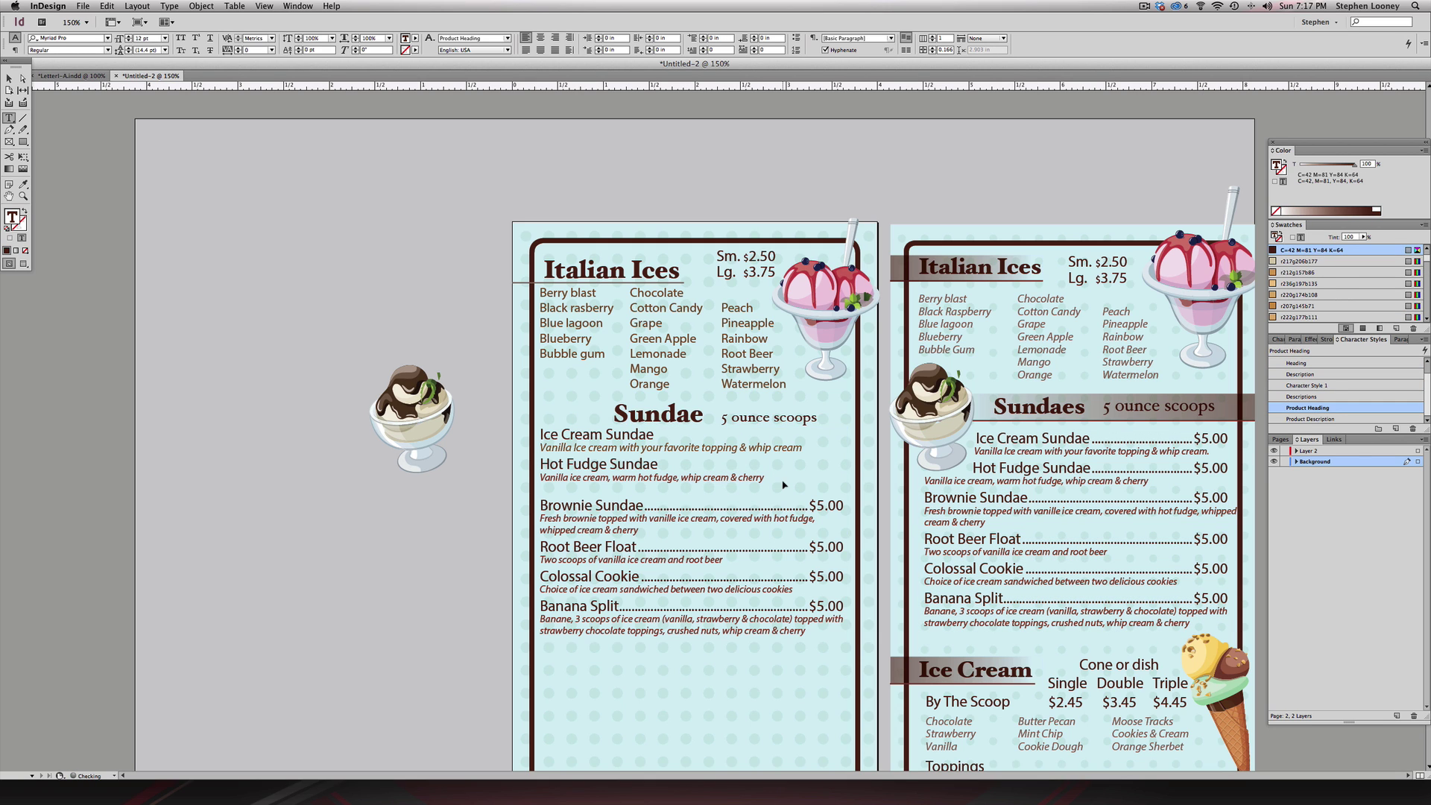
{"action": "left_click_drag", "start_coordinate": [644, 505], "coordinate": [865, 509]}
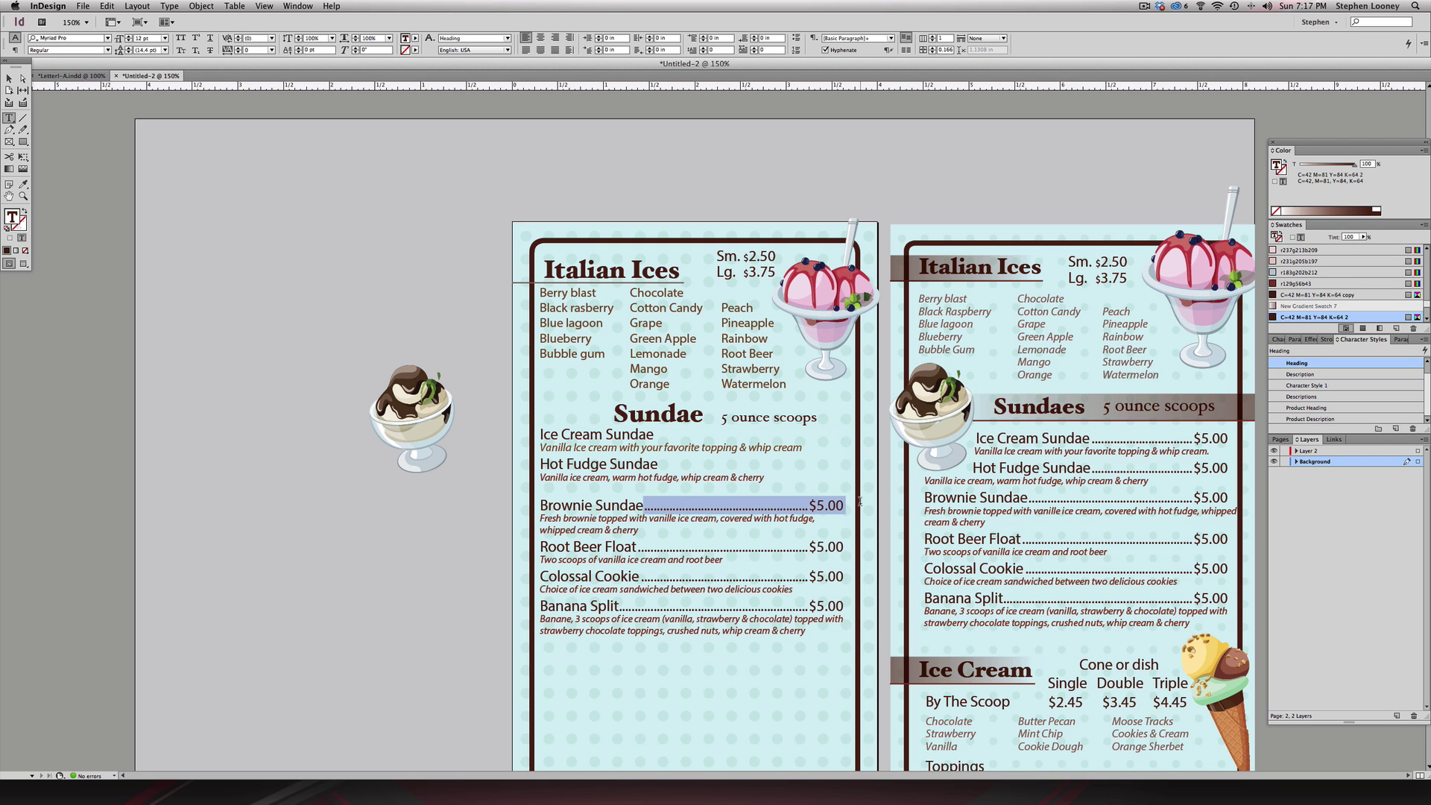
{"action": "key", "text": "BackSpace"}
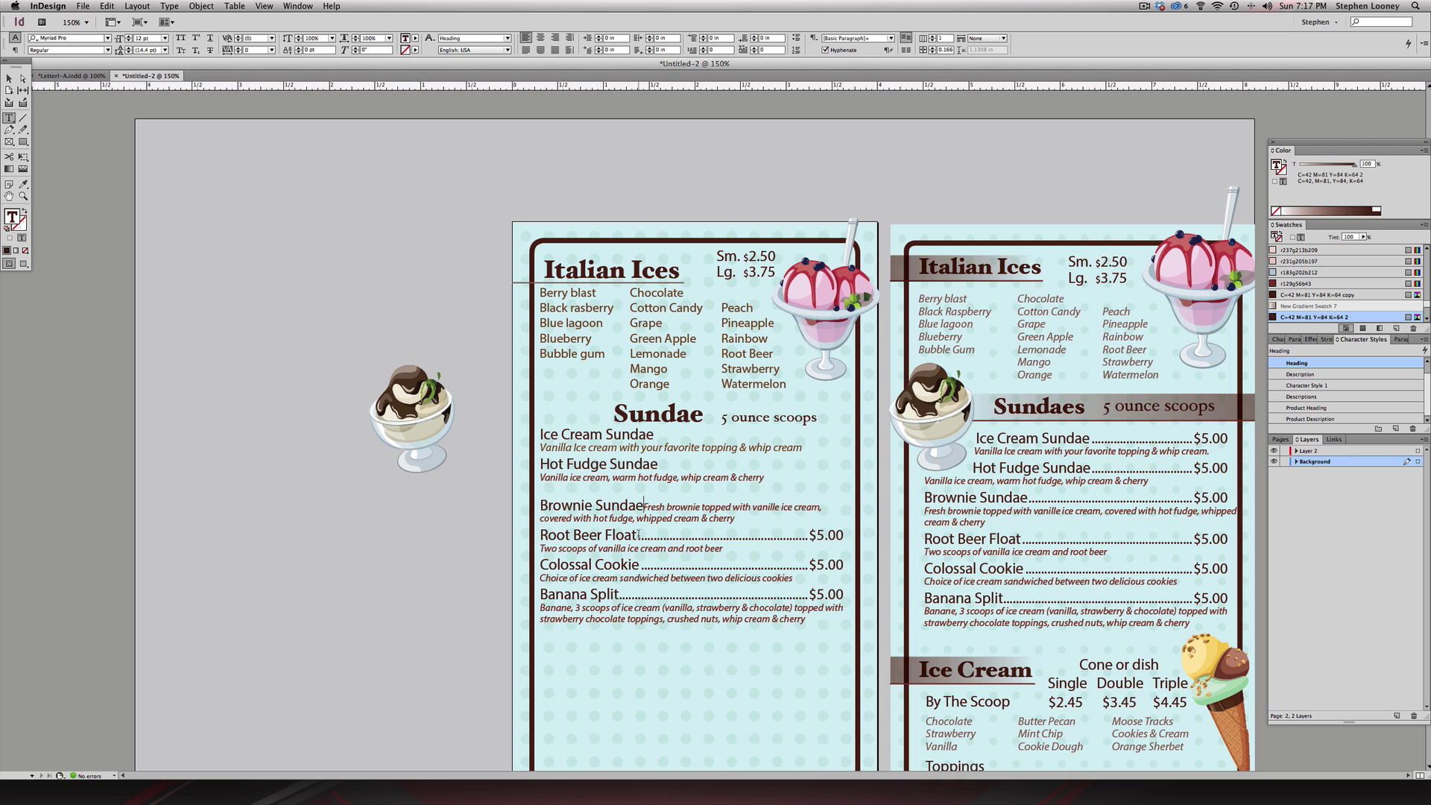
{"action": "key", "text": "Return"}
- Remove the dot leaders and prices from Root Beer Float and Colossal Cookie, keeping descriptions on their own lines
{"action": "left_click", "coordinate": [638, 544]}
{"action": "key", "text": "shift+Right"}
{"action": "key", "text": "shift+Right"}
{"action": "key", "text": "shift+Right"}
{"action": "key", "text": "shift+Right"}
{"action": "key", "text": "shift+Right"}
{"action": "key", "text": "shift+Right"}
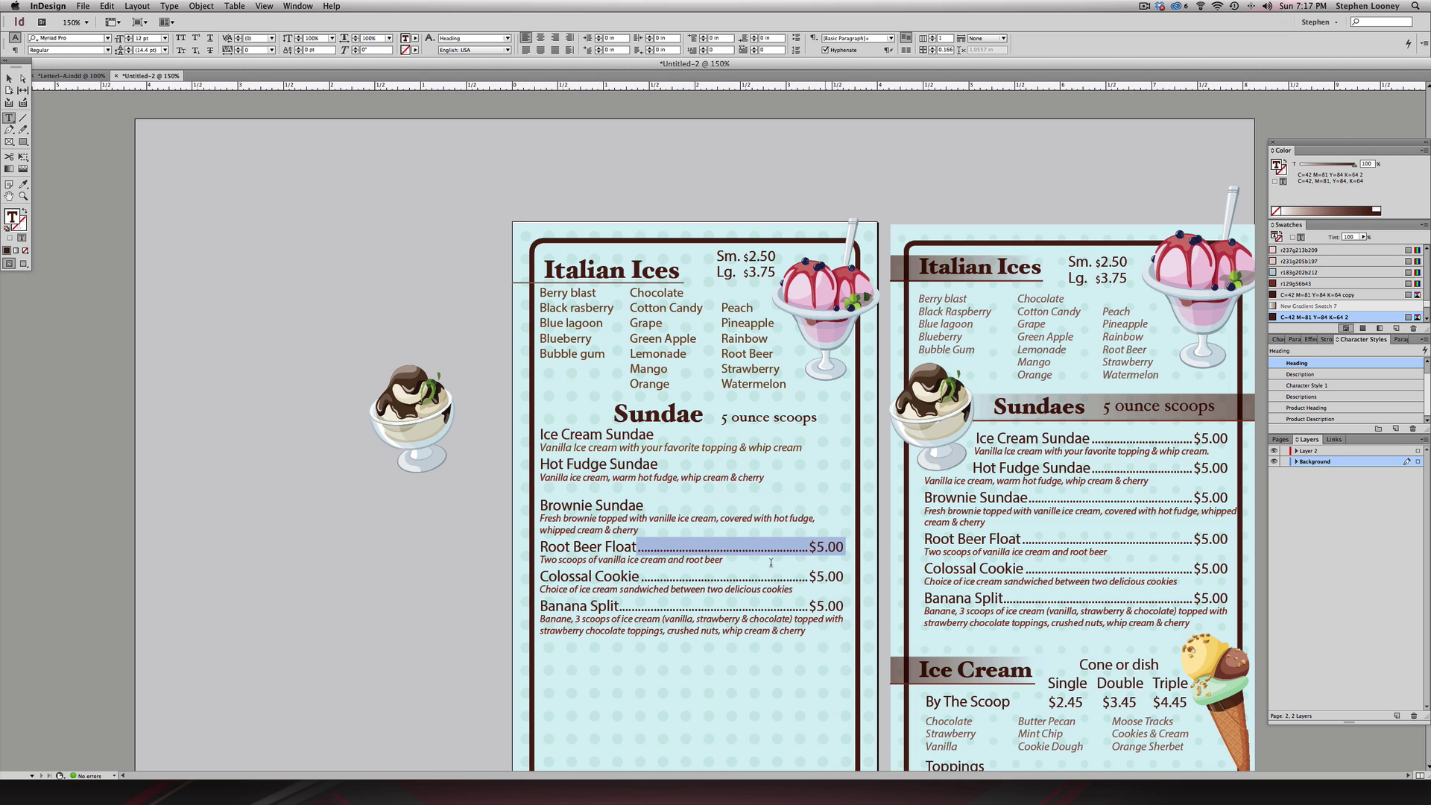
{"action": "key", "text": "BackSpace"}
{"action": "key", "text": "Return"}
{"action": "left_click", "coordinate": [639, 576]}
{"action": "key", "text": "shift+Right"}
{"action": "key", "text": "shift+Right"}
{"action": "key", "text": "shift+Right"}
{"action": "key", "text": "shift+Right"}
{"action": "key", "text": "shift+Right"}
{"action": "key", "text": "shift+Right"}
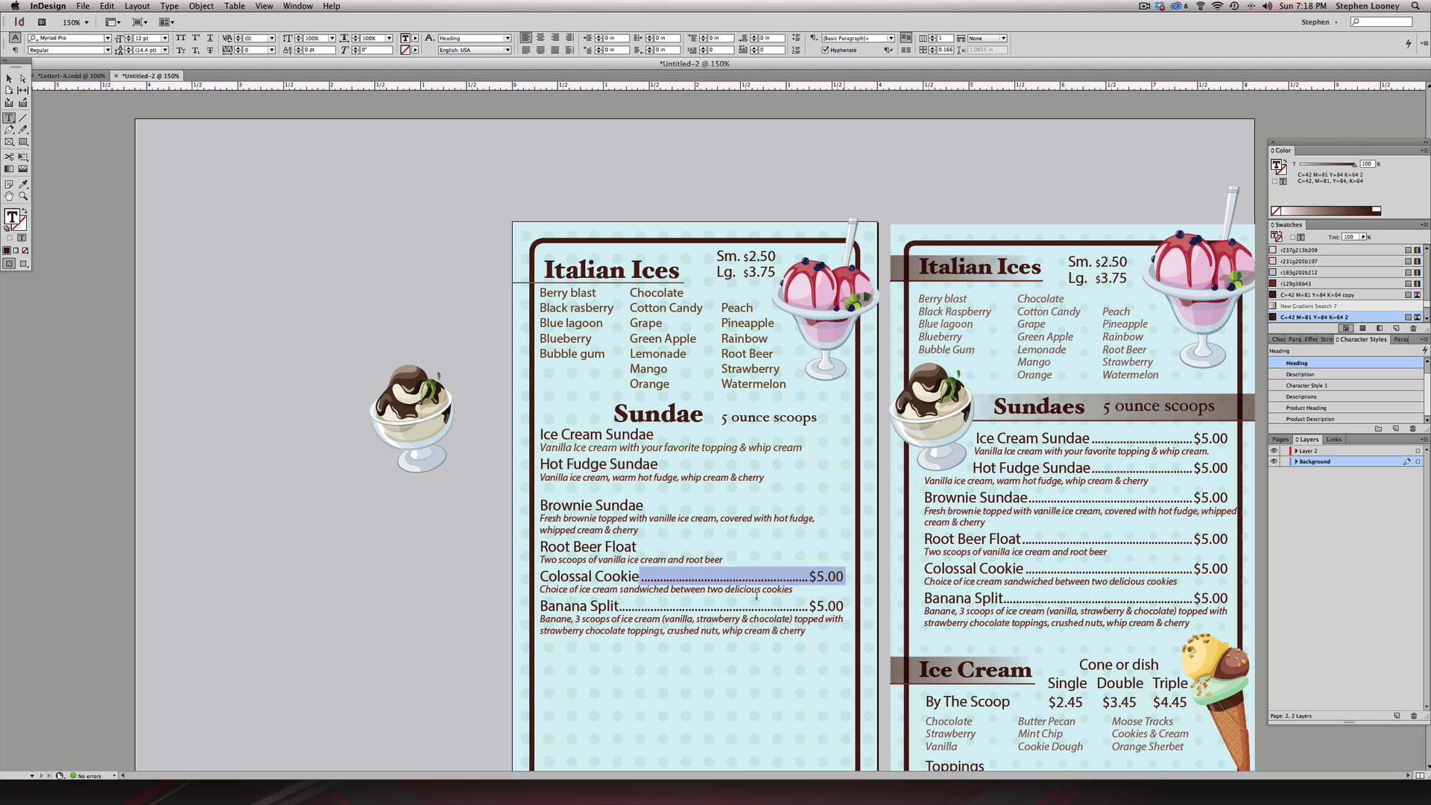
{"action": "key", "text": "BackSpace"}
{"action": "key", "text": "Return"}
- Strip Banana Split's leader and price and delete the blank line above Brownie Sundae
{"action": "left_click", "coordinate": [619, 606]}
{"action": "key", "text": "shift+Right"}
{"action": "key", "text": "shift+Right"}
{"action": "key", "text": "shift+Right"}
{"action": "key", "text": "shift+Right"}
{"action": "key", "text": "shift+Right"}
{"action": "key", "text": "shift+Right"}
{"action": "key", "text": "shift+Right"}
{"action": "key", "text": "BackSpace"}
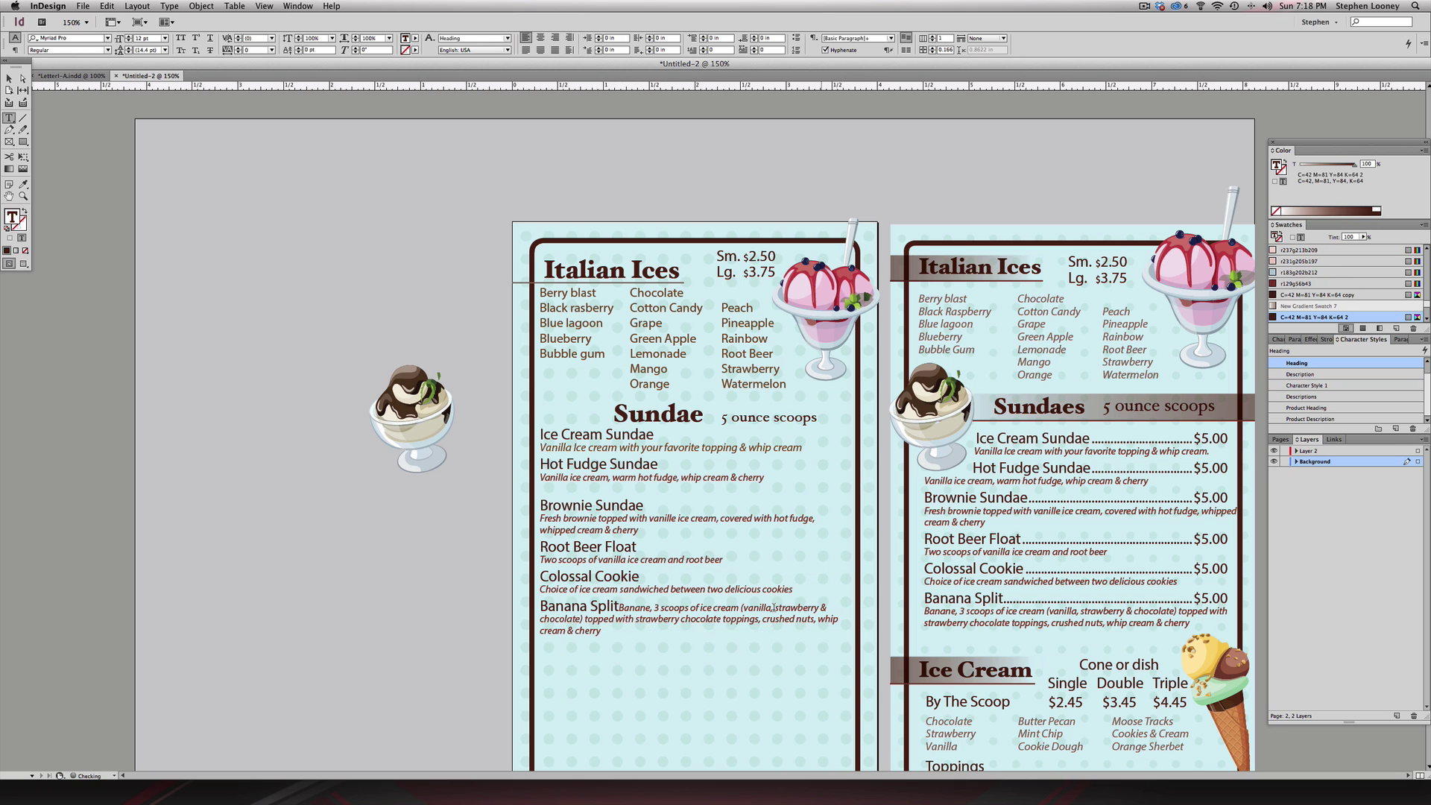
{"action": "key", "text": "Return"}
{"action": "left_click", "coordinate": [541, 505]}
{"action": "key", "text": "BackSpace"}
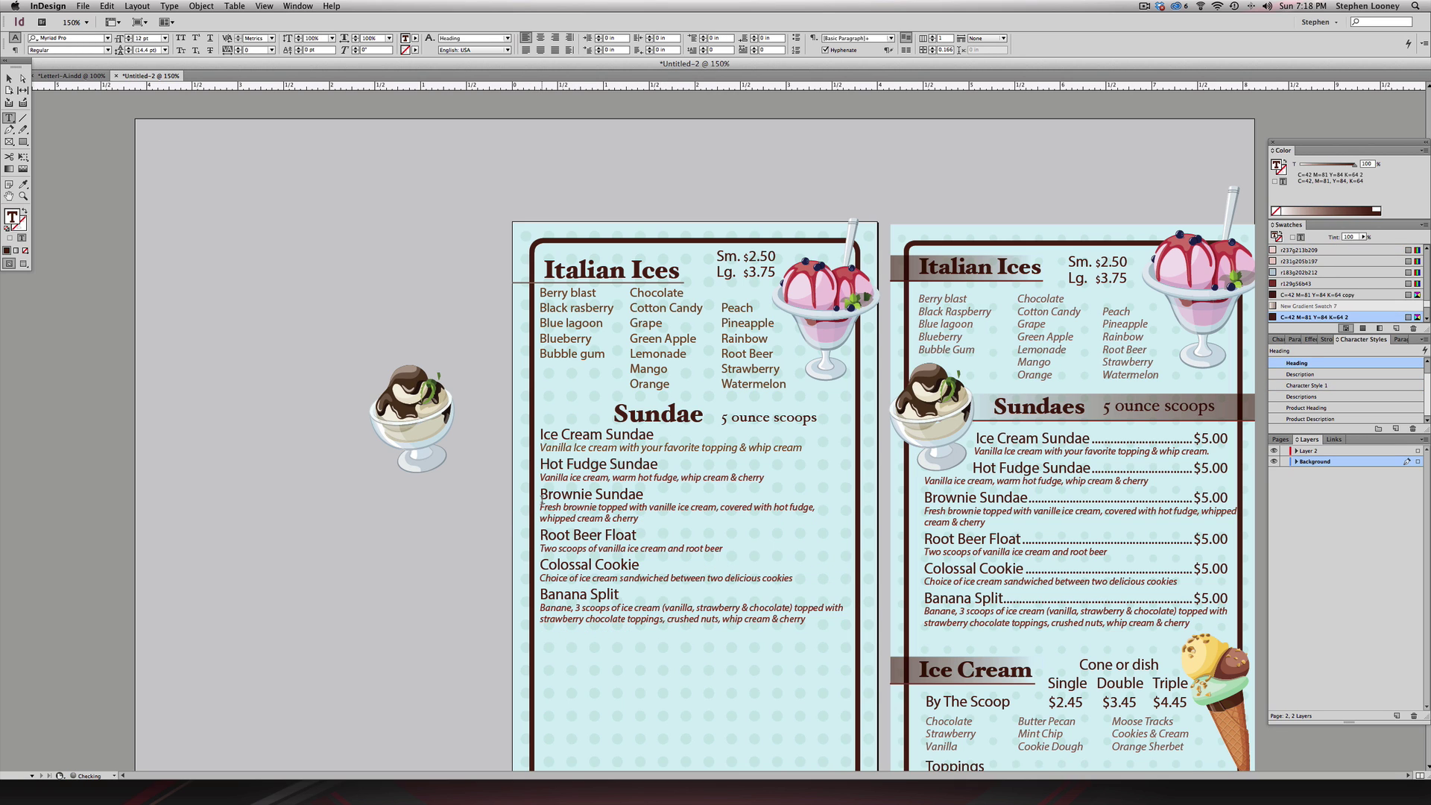
{"action": "double_click", "coordinate": [613, 494]}
- Apply the Product Heading style to the Brownie Sundae, Hot Fudge Sundae and Colossal Cookie names
{"action": "left_click_drag", "start_coordinate": [613, 494], "coordinate": [593, 492]}
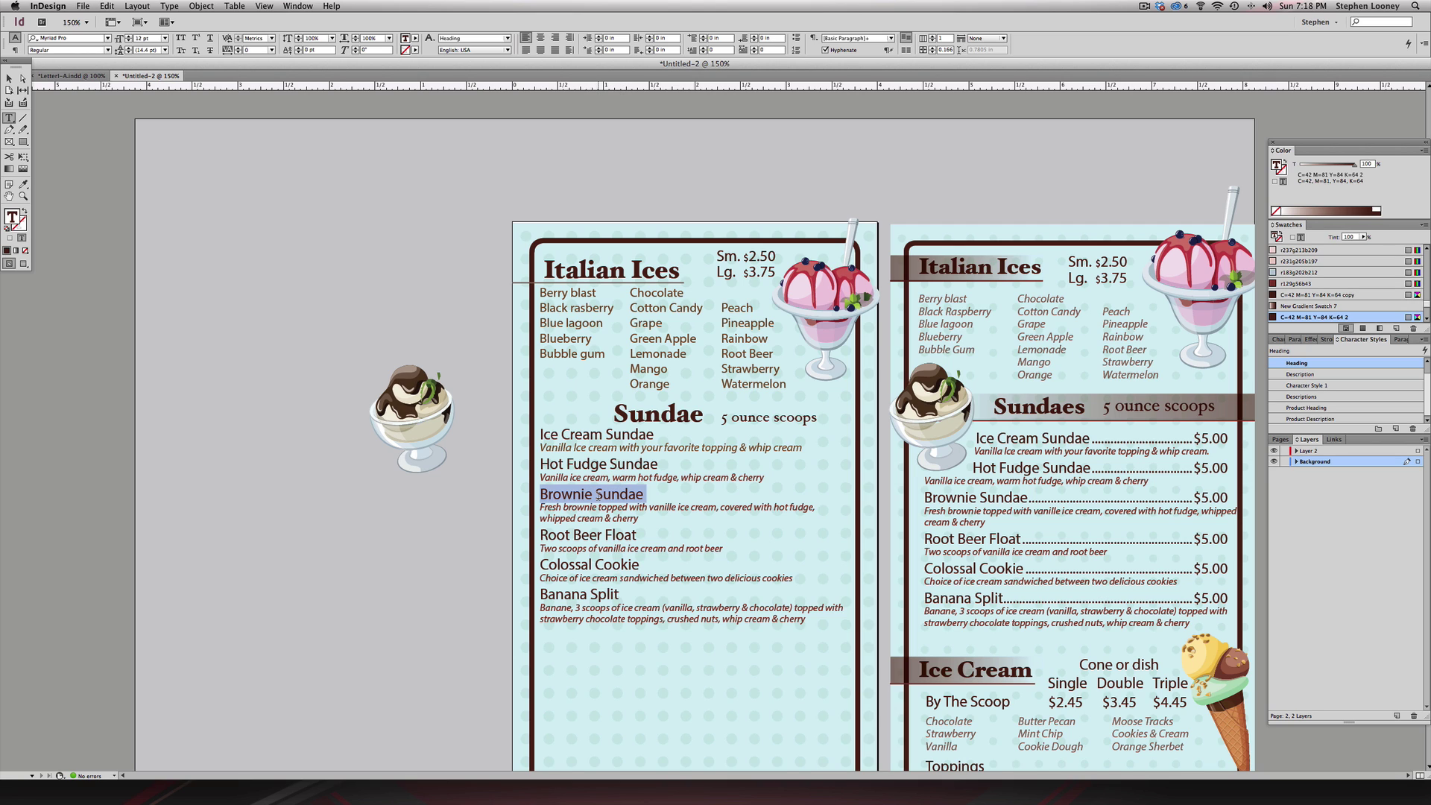
{"action": "left_click", "coordinate": [1319, 410]}
{"action": "double_click", "coordinate": [626, 464]}
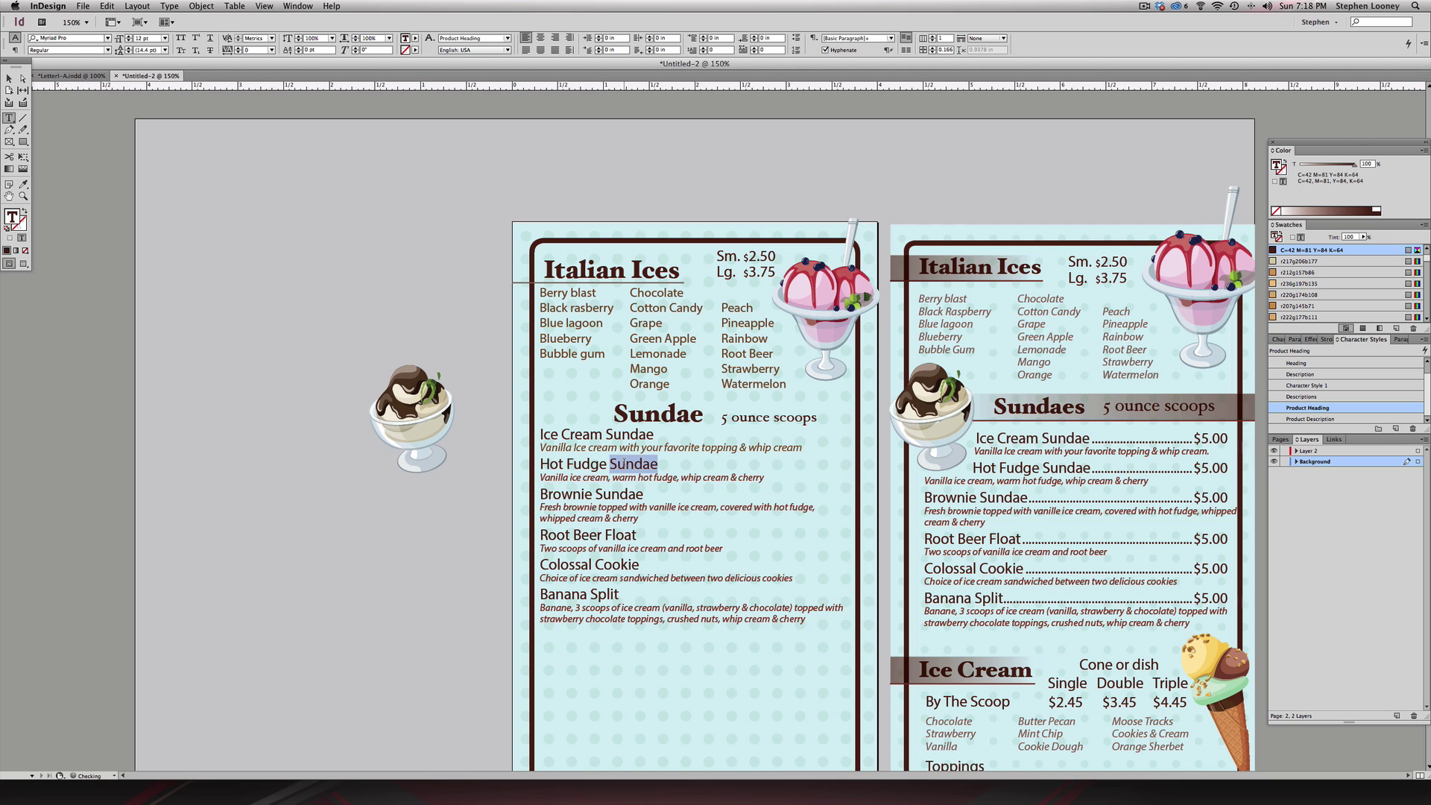
{"action": "left_click_drag", "start_coordinate": [626, 464], "coordinate": [540, 463]}
{"action": "left_click", "coordinate": [1342, 411]}
{"action": "triple_click", "coordinate": [601, 534]}
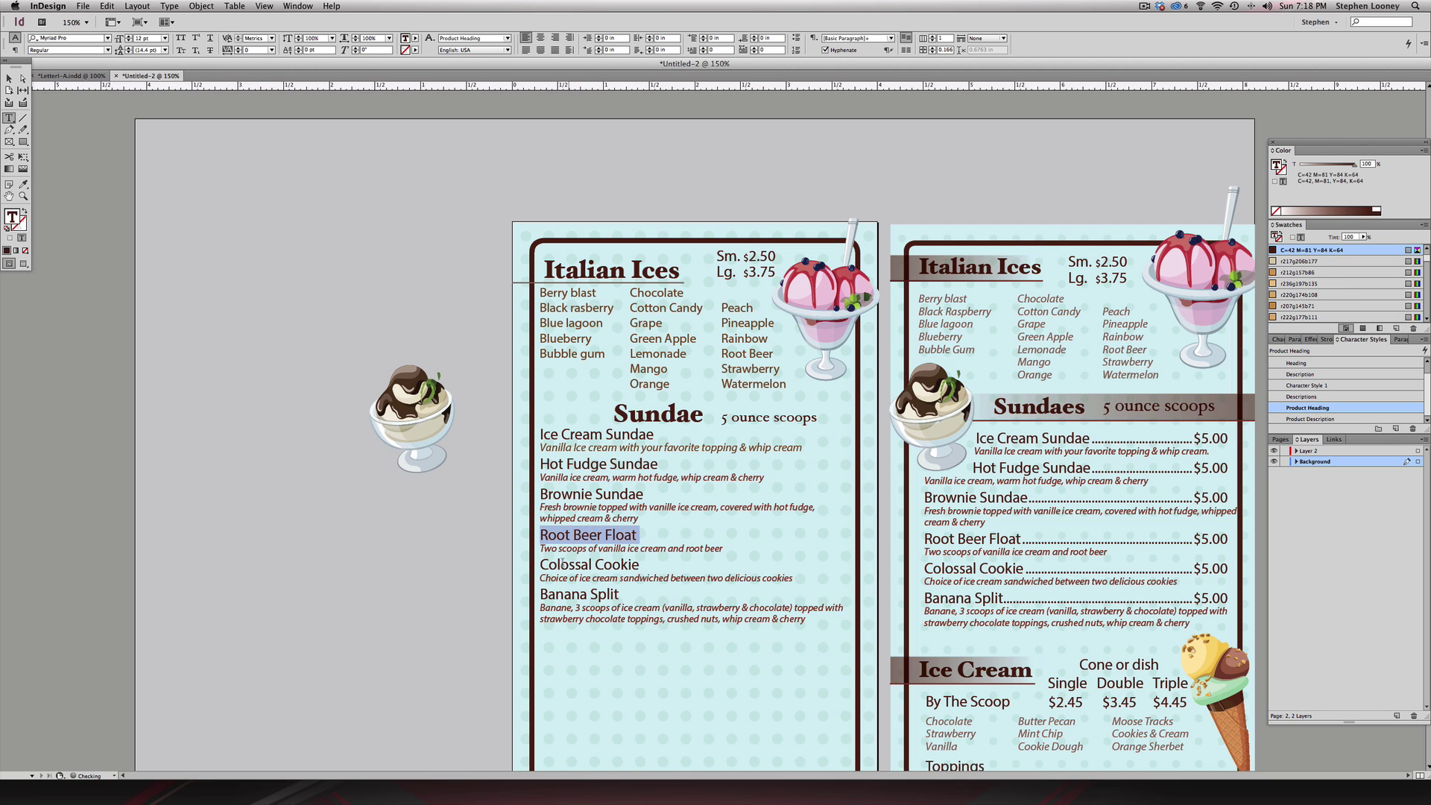
{"action": "triple_click", "coordinate": [589, 564]}
{"action": "left_click", "coordinate": [1301, 408]}
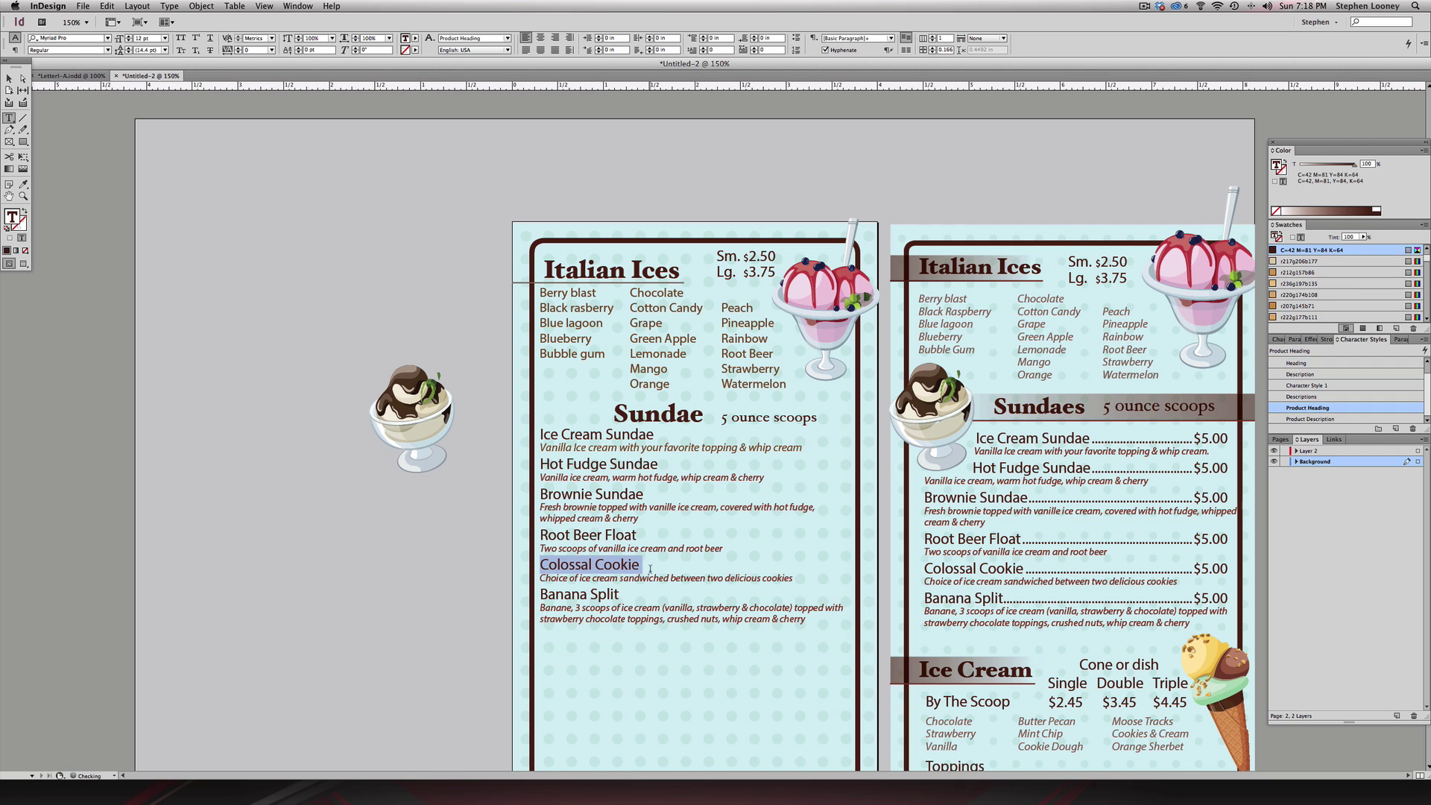
{"action": "triple_click", "coordinate": [624, 596]}
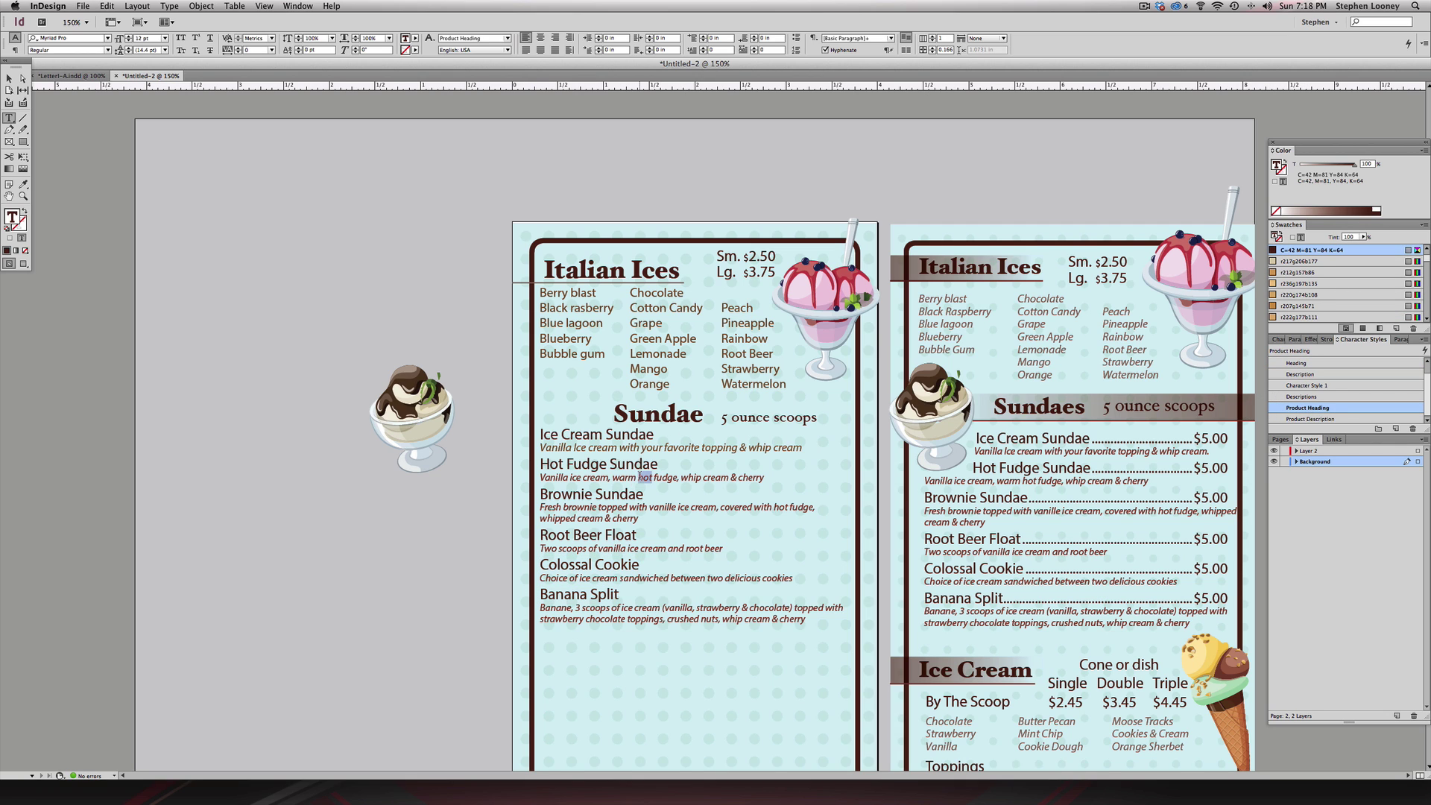
- Apply Product Description to the Hot Fudge, Brownie, Root Beer Float, Colossal Cookie and Banana Split descriptions
{"action": "triple_click", "coordinate": [639, 477]}
{"action": "left_click", "coordinate": [1311, 418]}
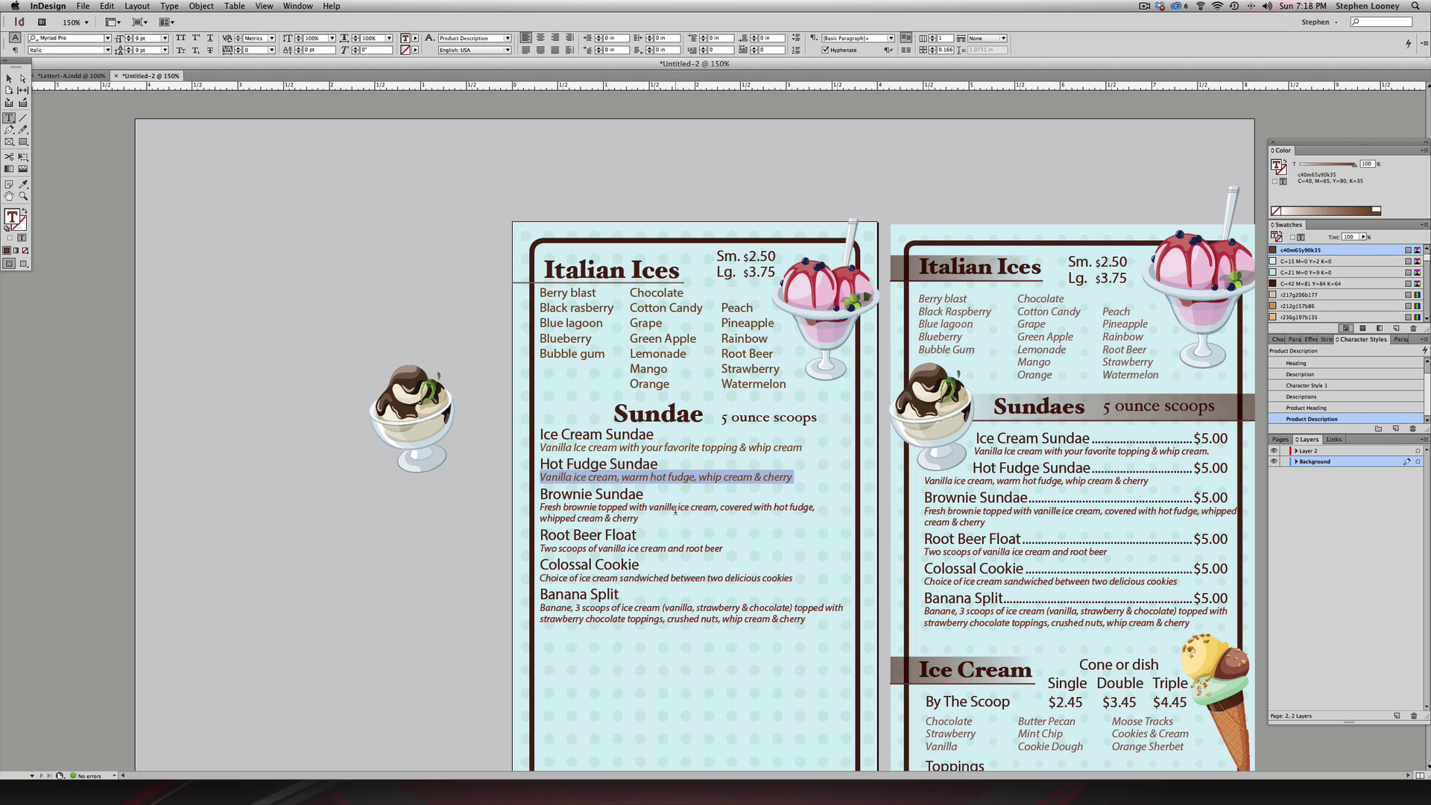
{"action": "left_click_drag", "start_coordinate": [638, 519], "coordinate": [540, 506]}
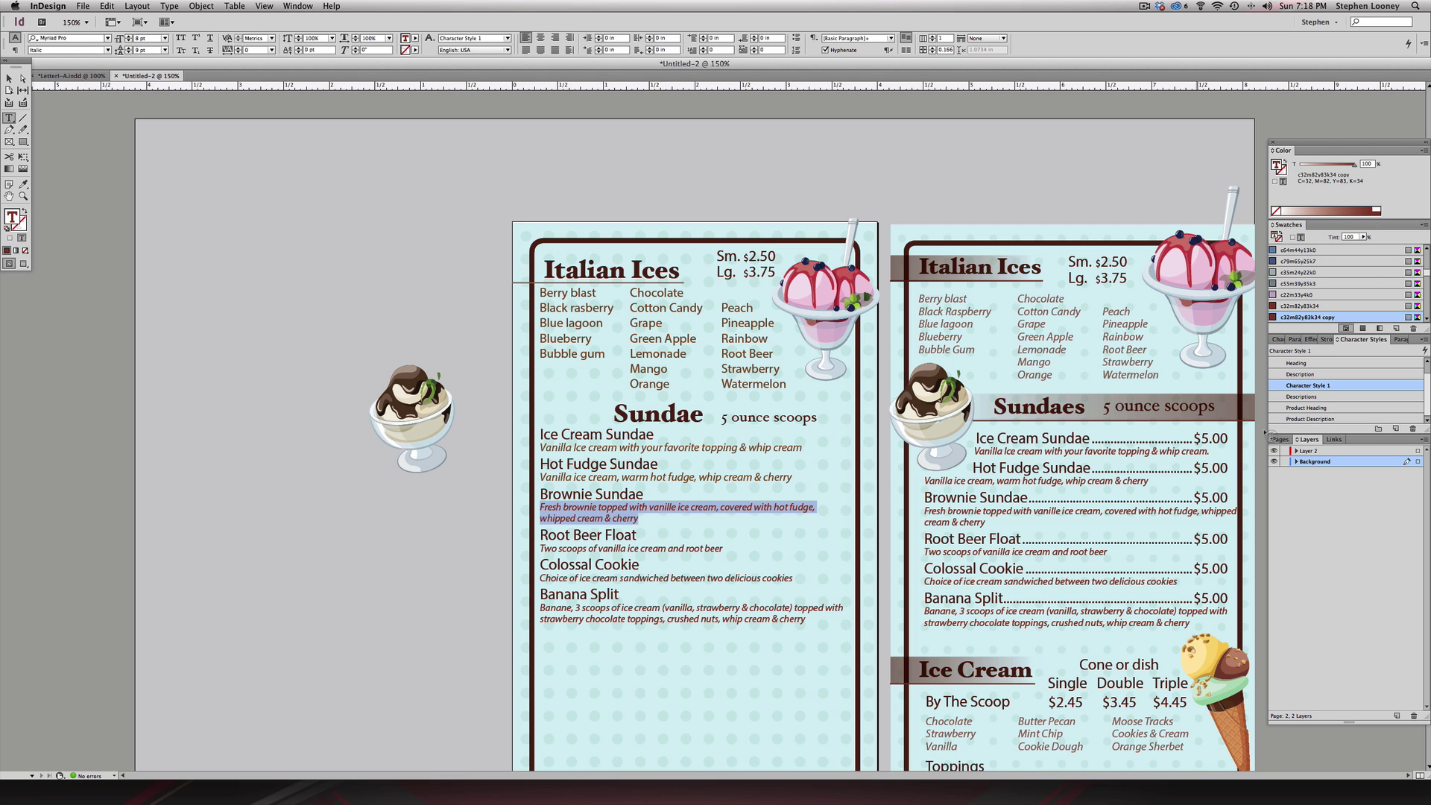
{"action": "left_click", "coordinate": [1329, 419]}
{"action": "triple_click", "coordinate": [680, 552]}
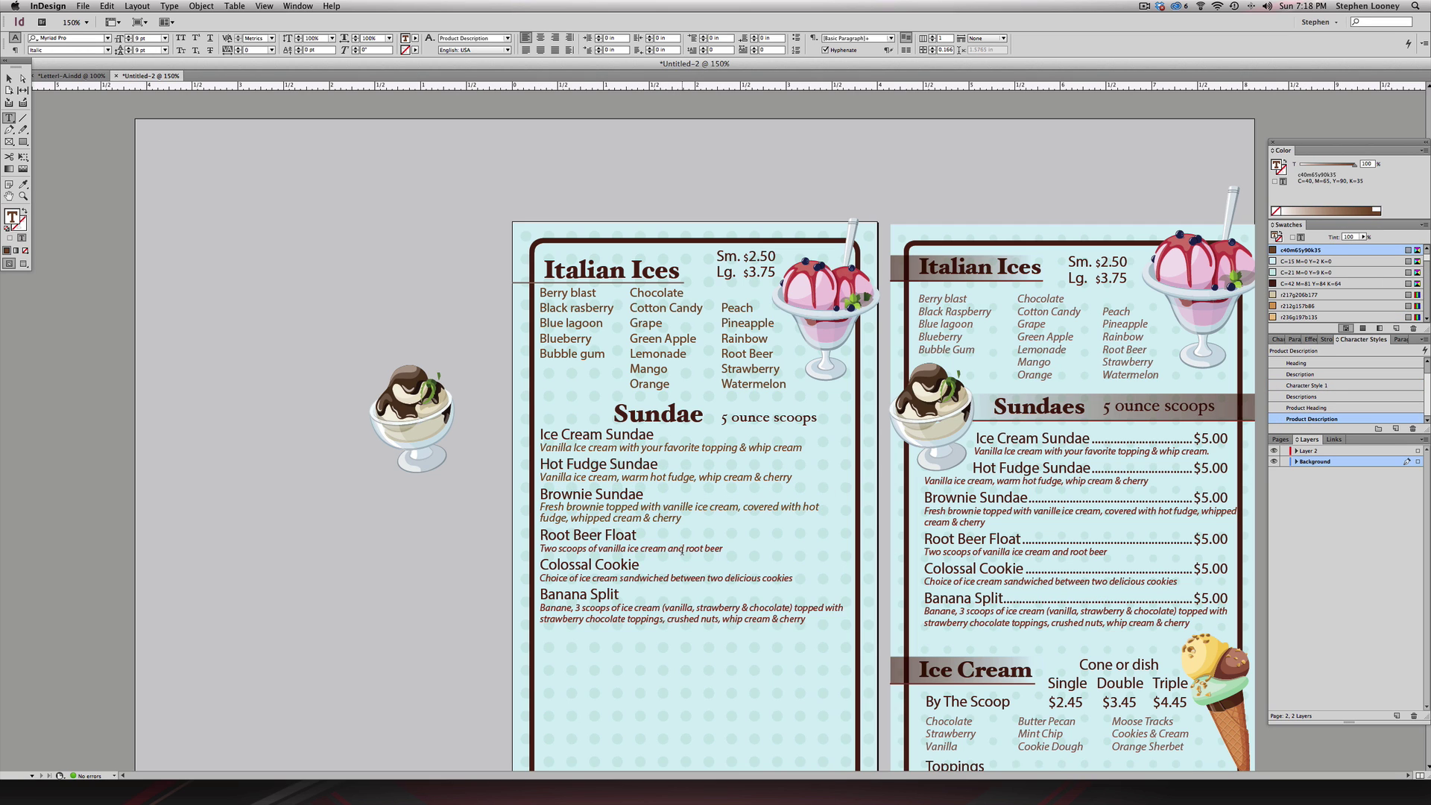
{"action": "left_click", "coordinate": [1312, 419]}
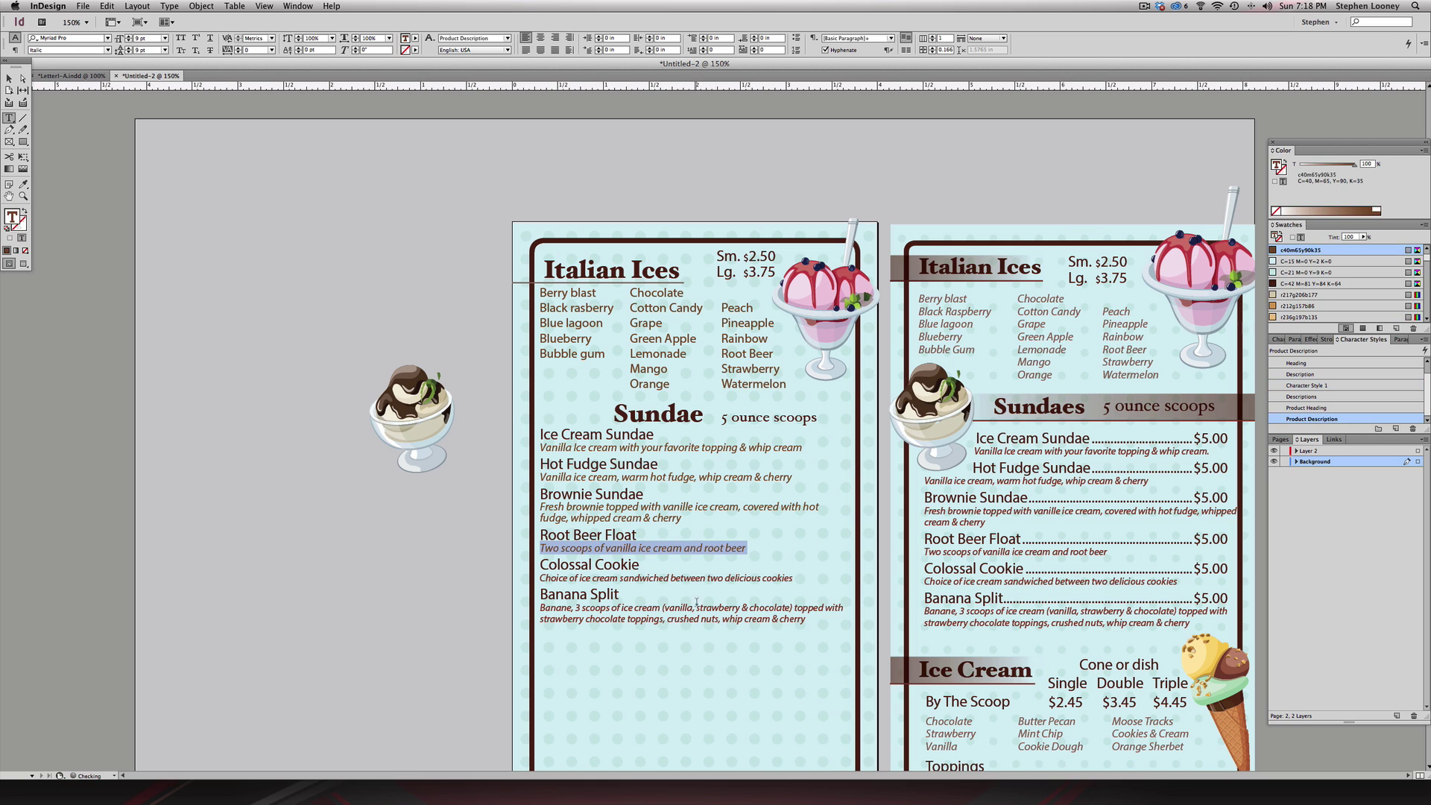
{"action": "triple_click", "coordinate": [710, 577]}
{"action": "left_click", "coordinate": [1312, 419]}
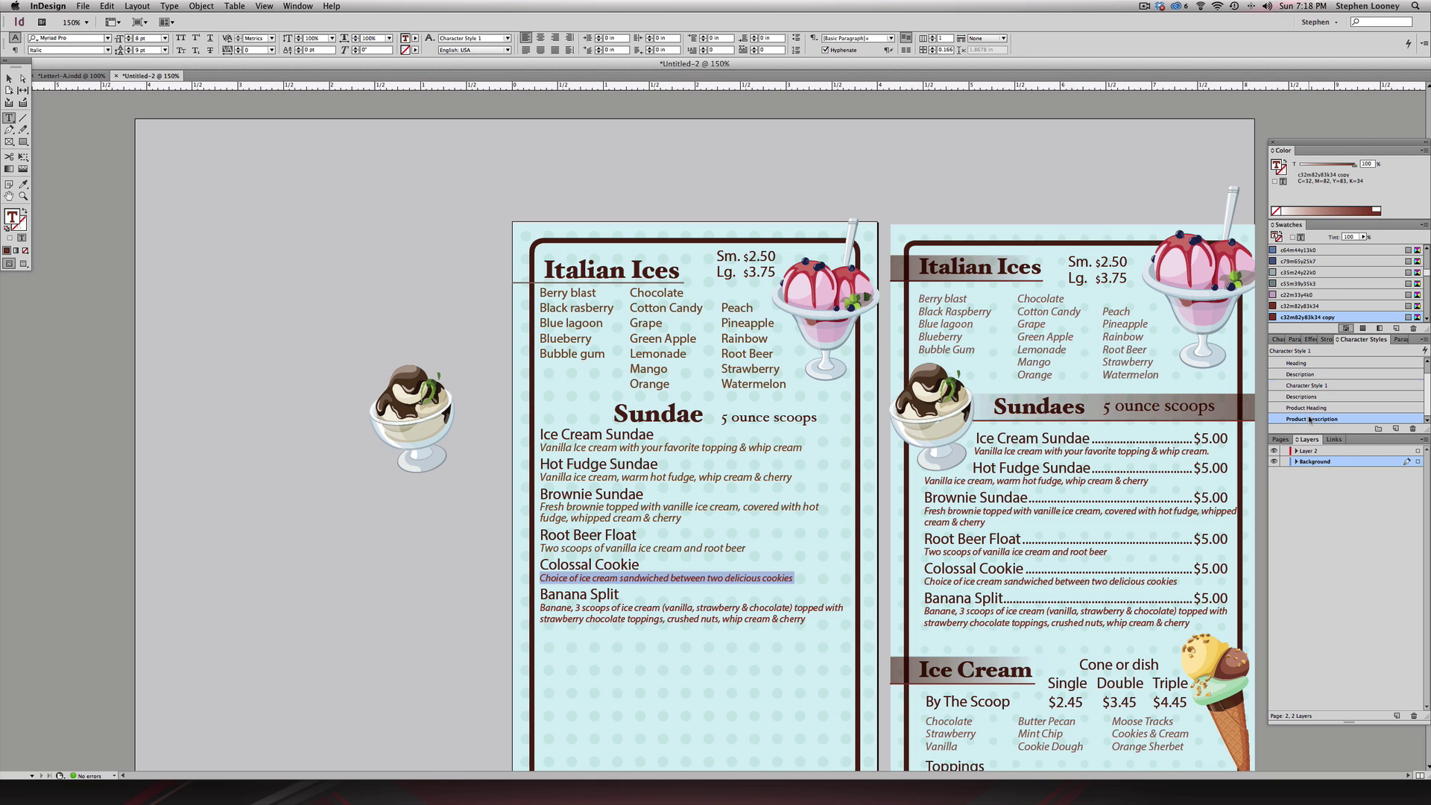
{"action": "triple_click", "coordinate": [754, 620]}
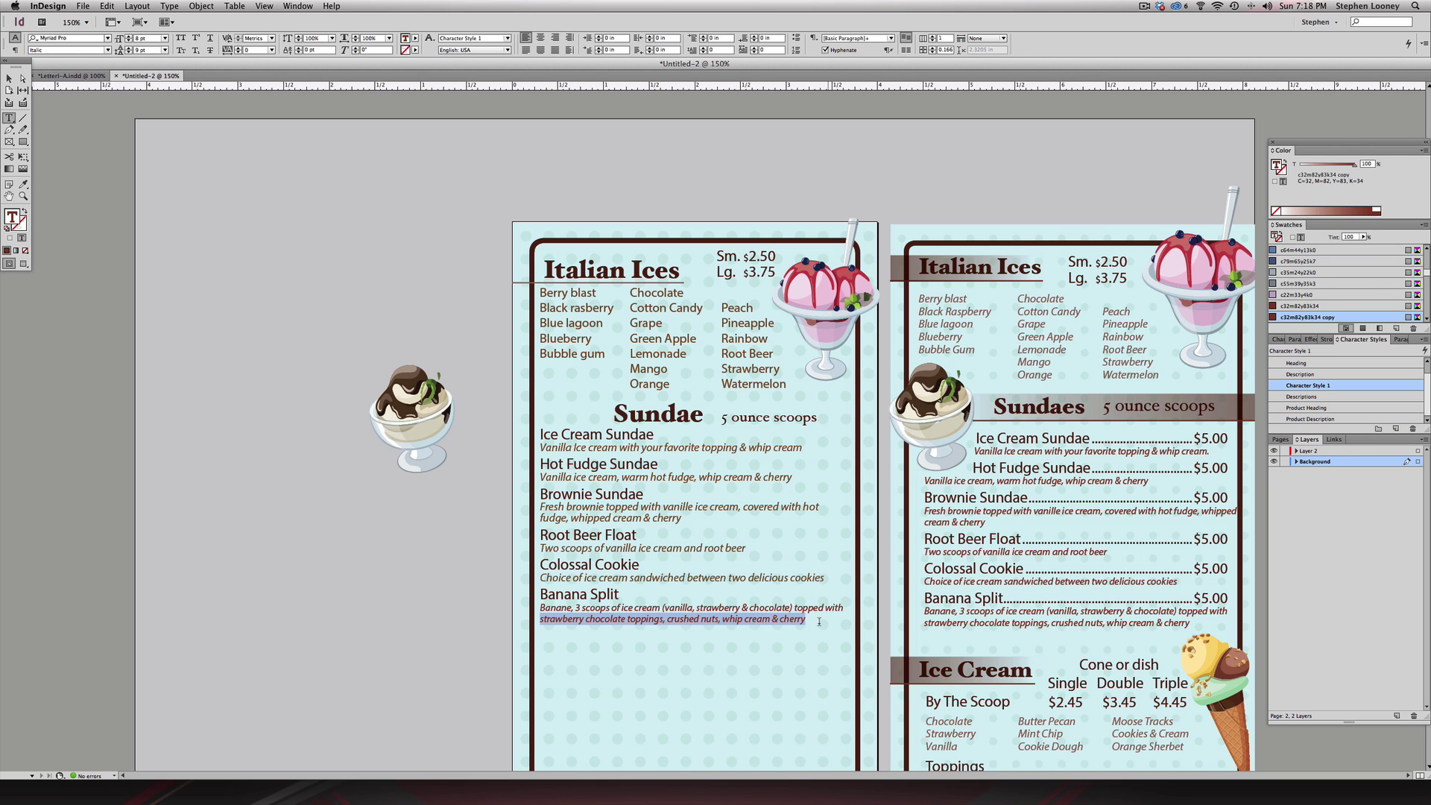
{"action": "left_click_drag", "start_coordinate": [807, 621], "coordinate": [529, 609]}
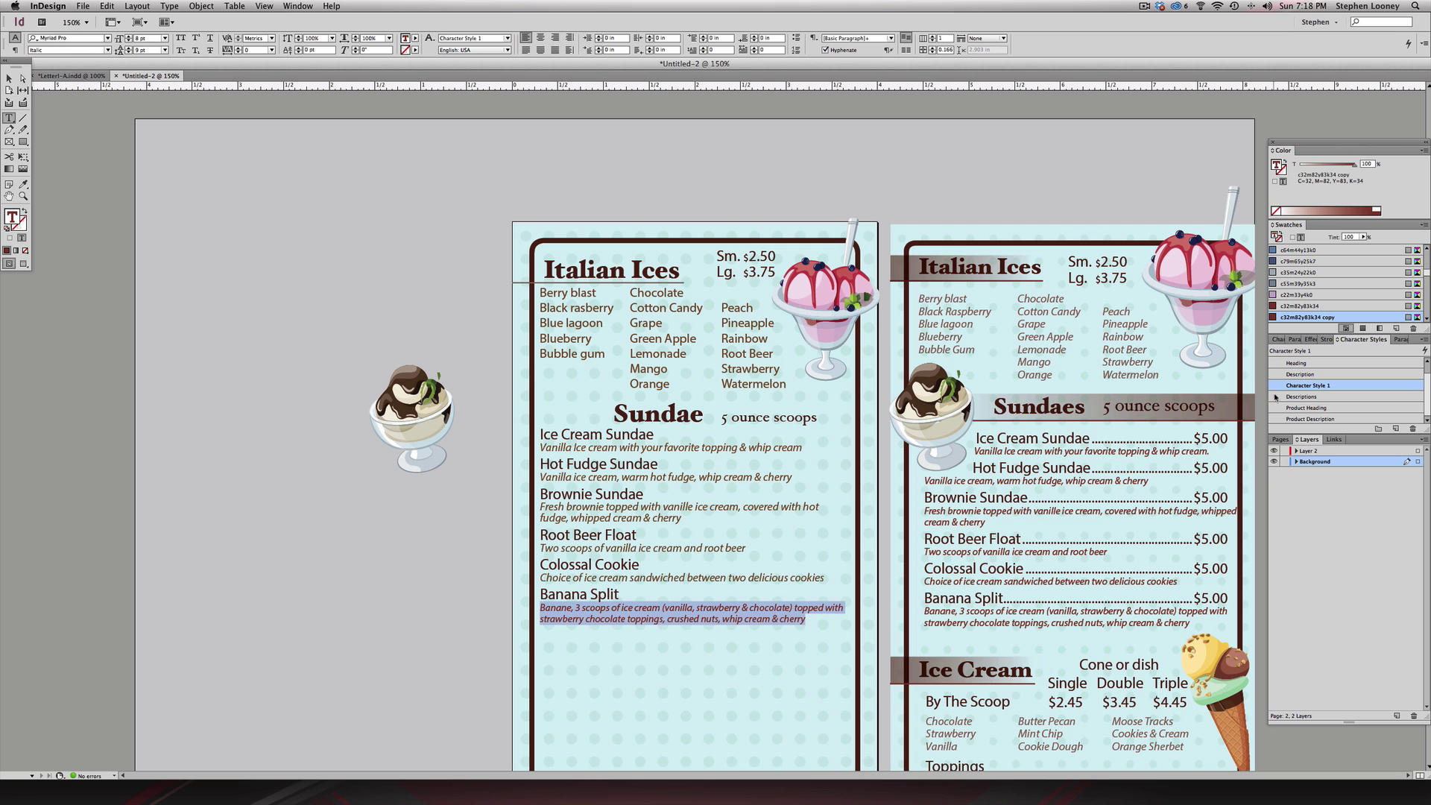
{"action": "left_click", "coordinate": [1309, 419]}
- Widen the Sundae frame slightly and delete 'cream & cherry' from the Banana Split description
{"action": "key", "text": "Escape"}
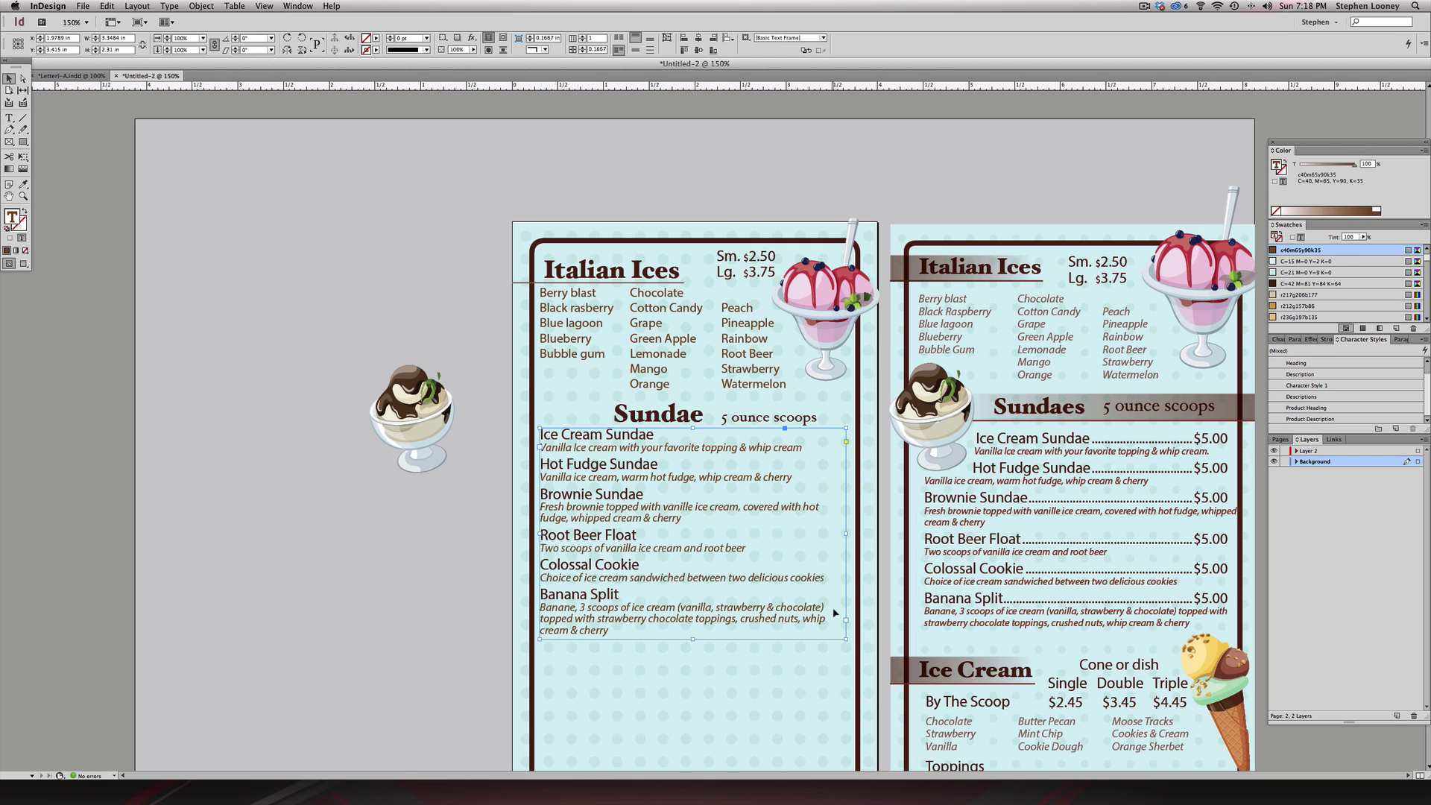
{"action": "left_click_drag", "start_coordinate": [845, 532], "coordinate": [853, 532]}
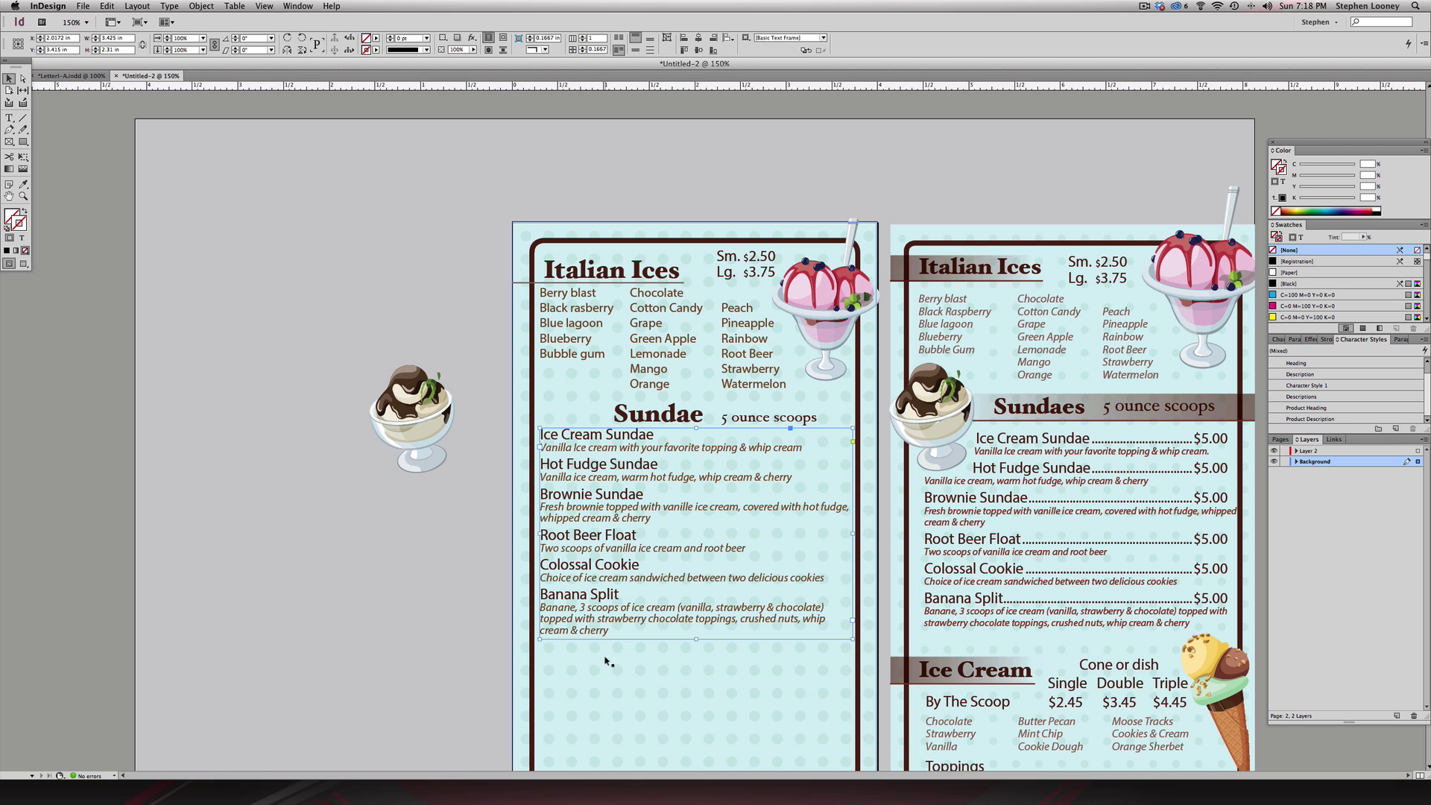
{"action": "double_click", "coordinate": [628, 634]}
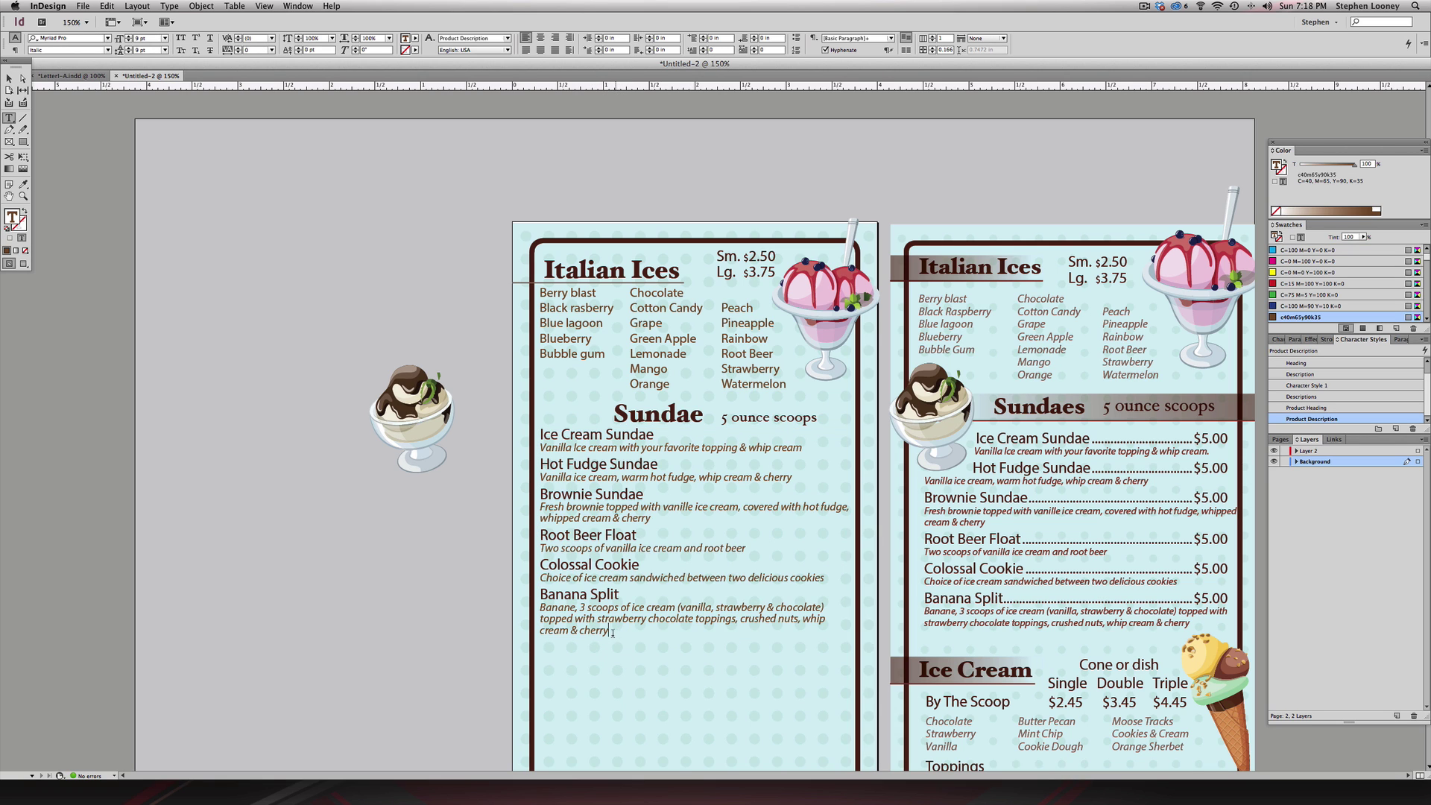
{"action": "left_click_drag", "start_coordinate": [611, 632], "coordinate": [538, 632]}
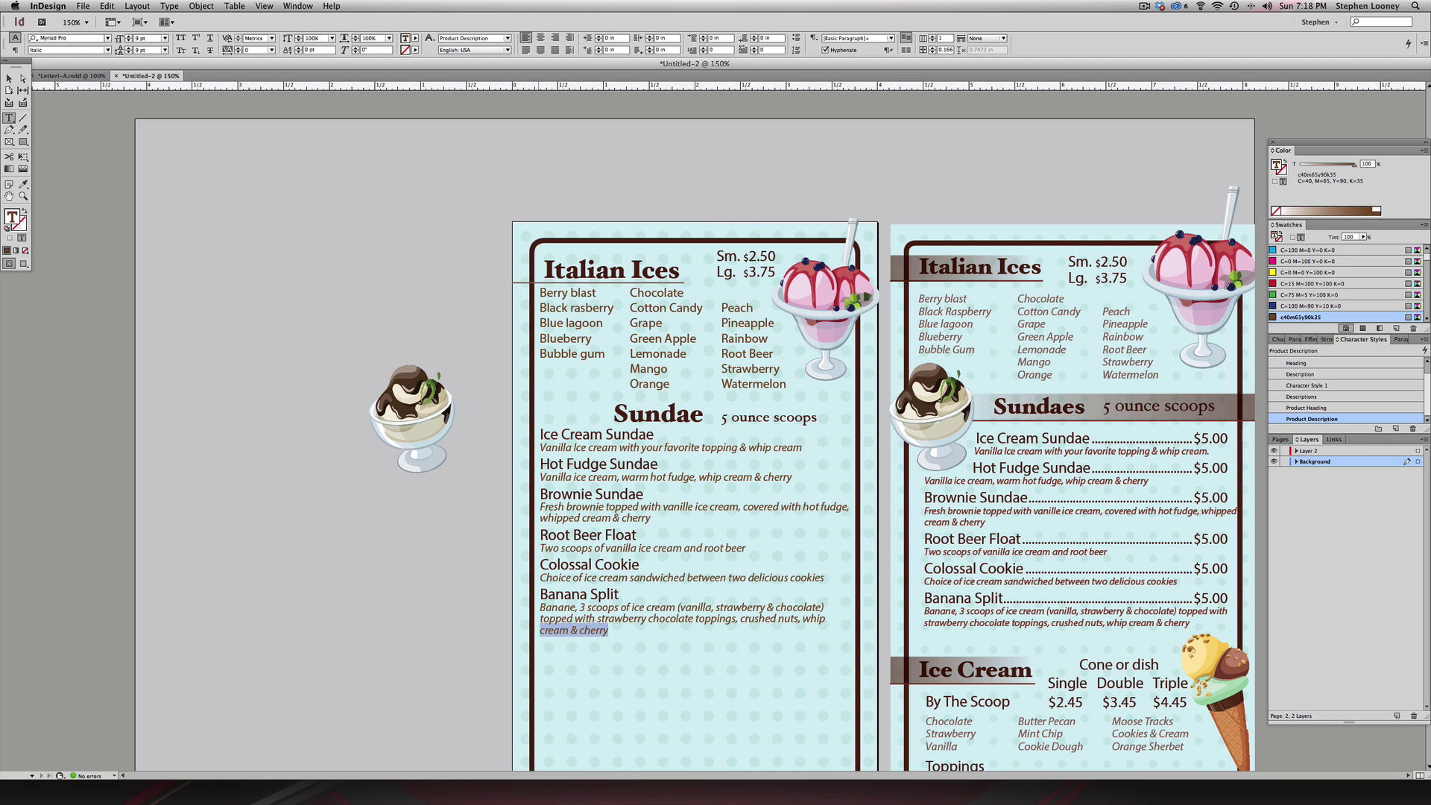
{"action": "key", "text": "BackSpace"}
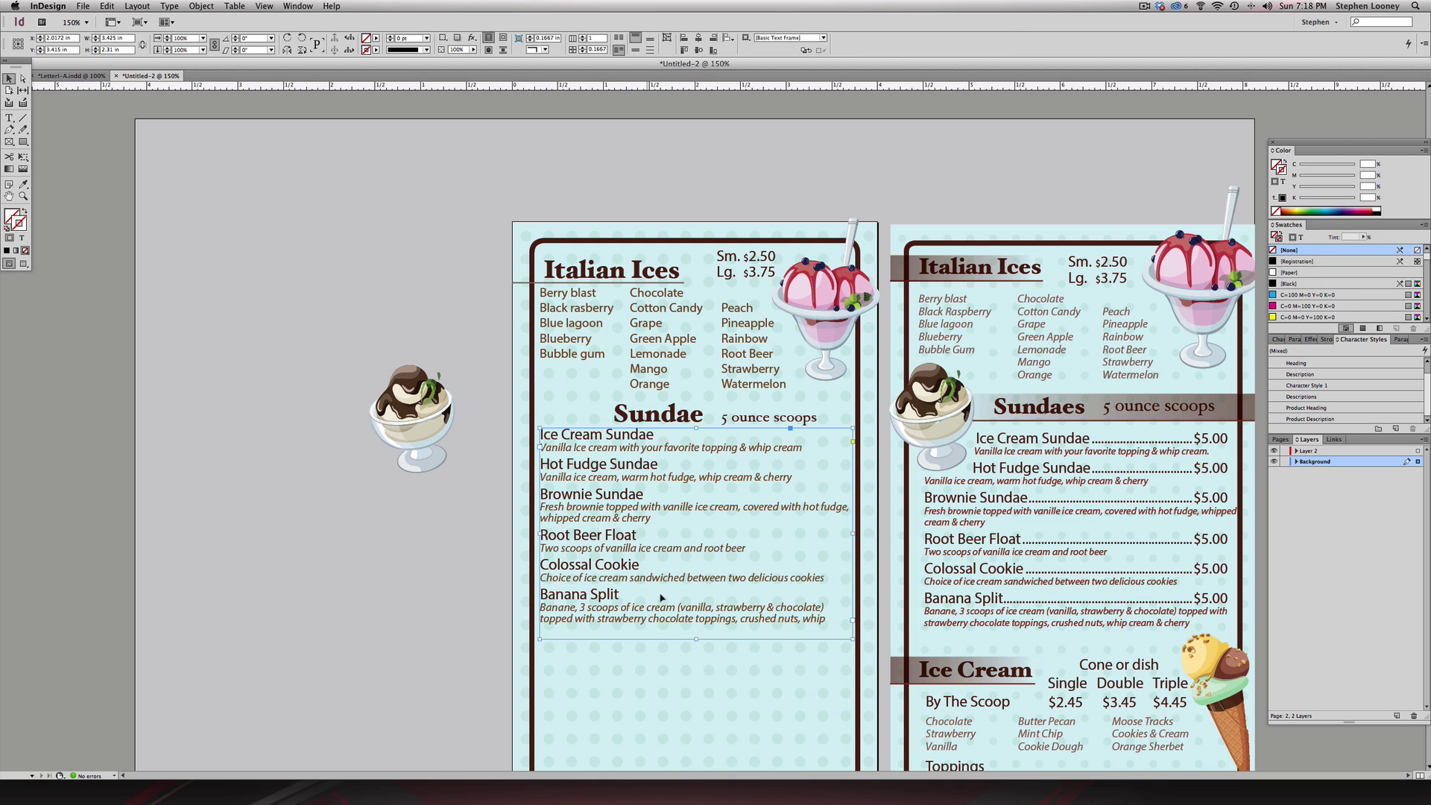
{"action": "left_click_drag", "start_coordinate": [695, 638], "coordinate": [695, 633]}
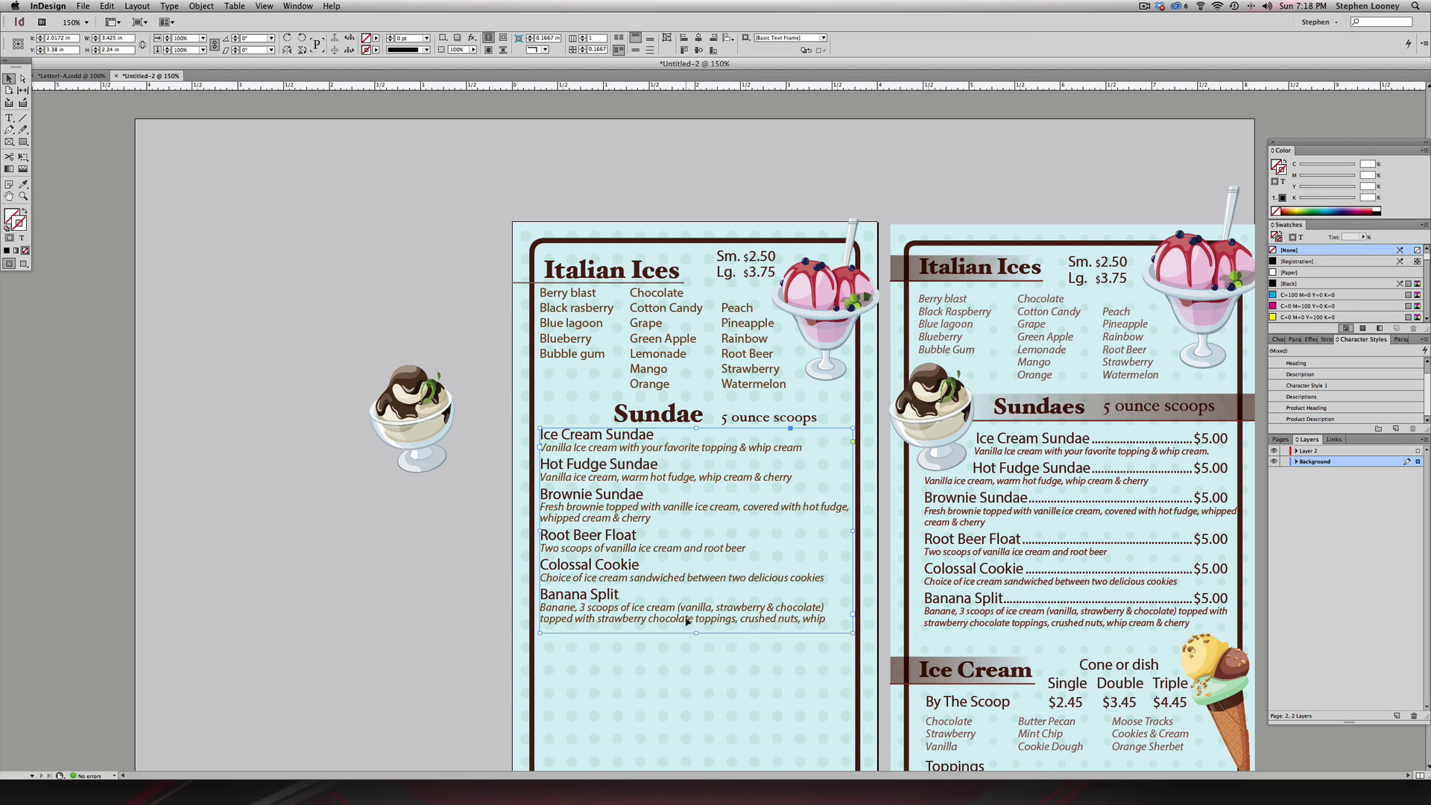
- Correct the misspelling 'Banane' to 'Banana' and deselect the frame
{"action": "double_click", "coordinate": [579, 608]}
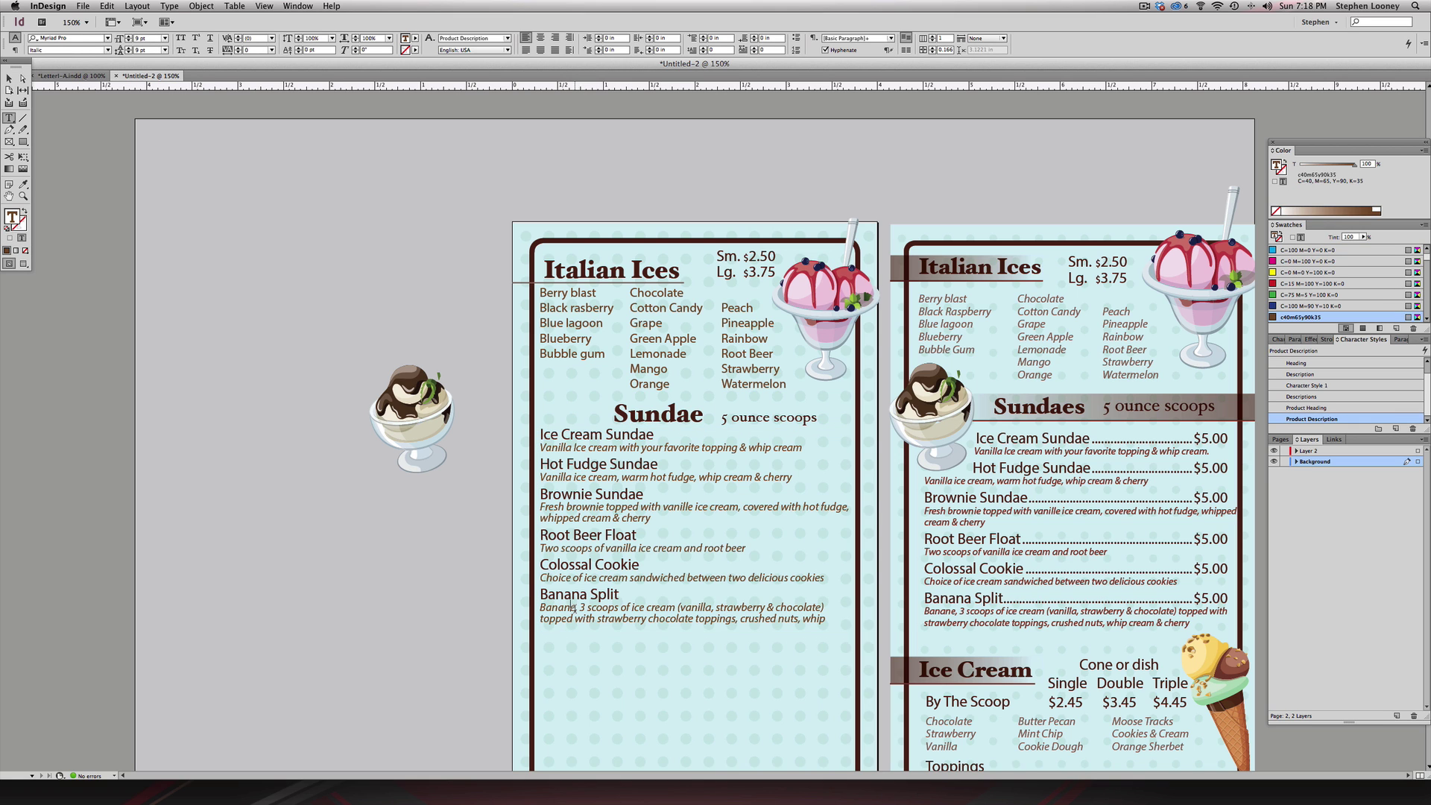
{"action": "type", "text": "a"}
{"action": "key", "text": "Escape"}
{"action": "left_click", "coordinate": [393, 332]}
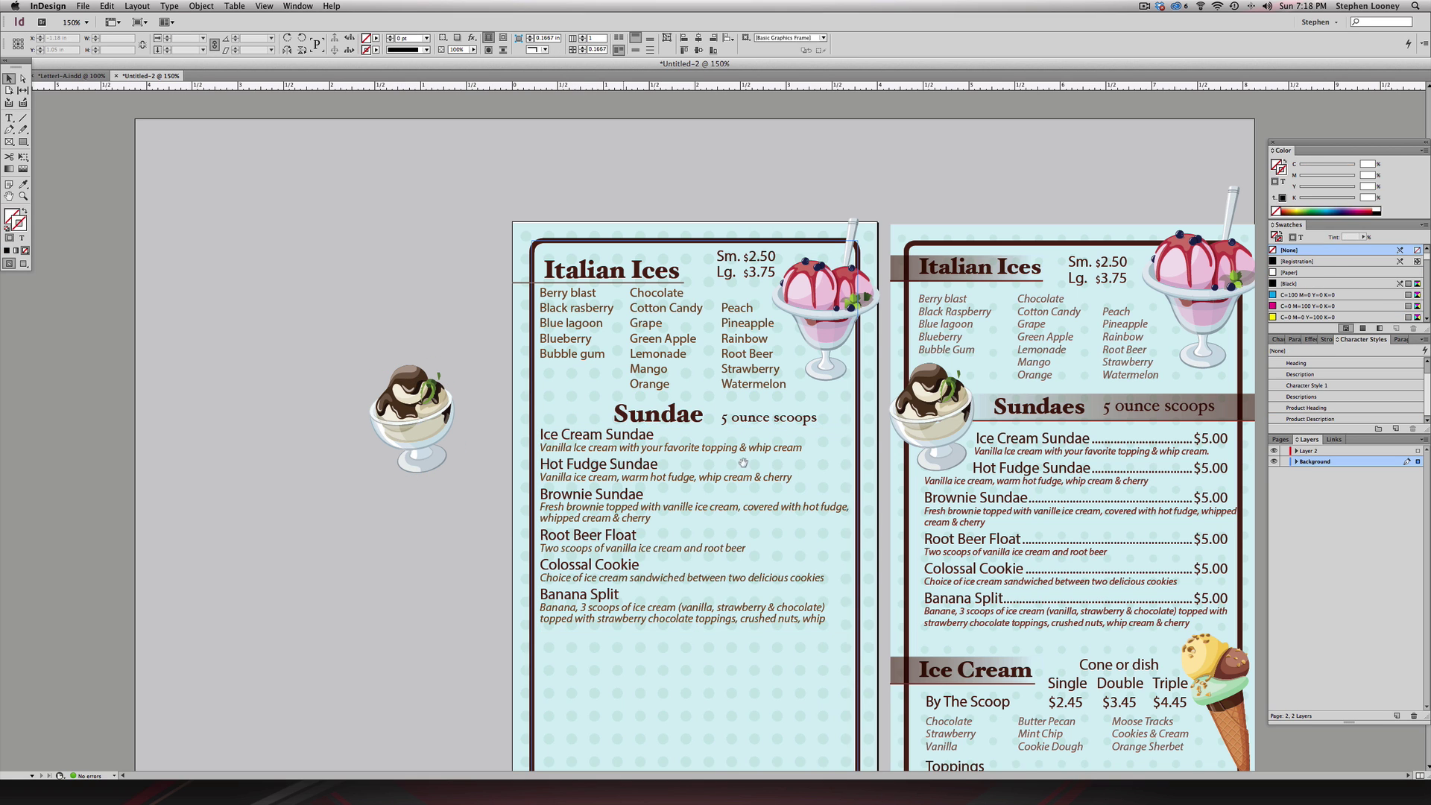
{"action": "left_click_drag", "start_coordinate": [759, 480], "coordinate": [759, 477]}
{"action": "scroll", "coordinate": [819, 521], "scroll_direction": "down", "scroll_amount": 2}
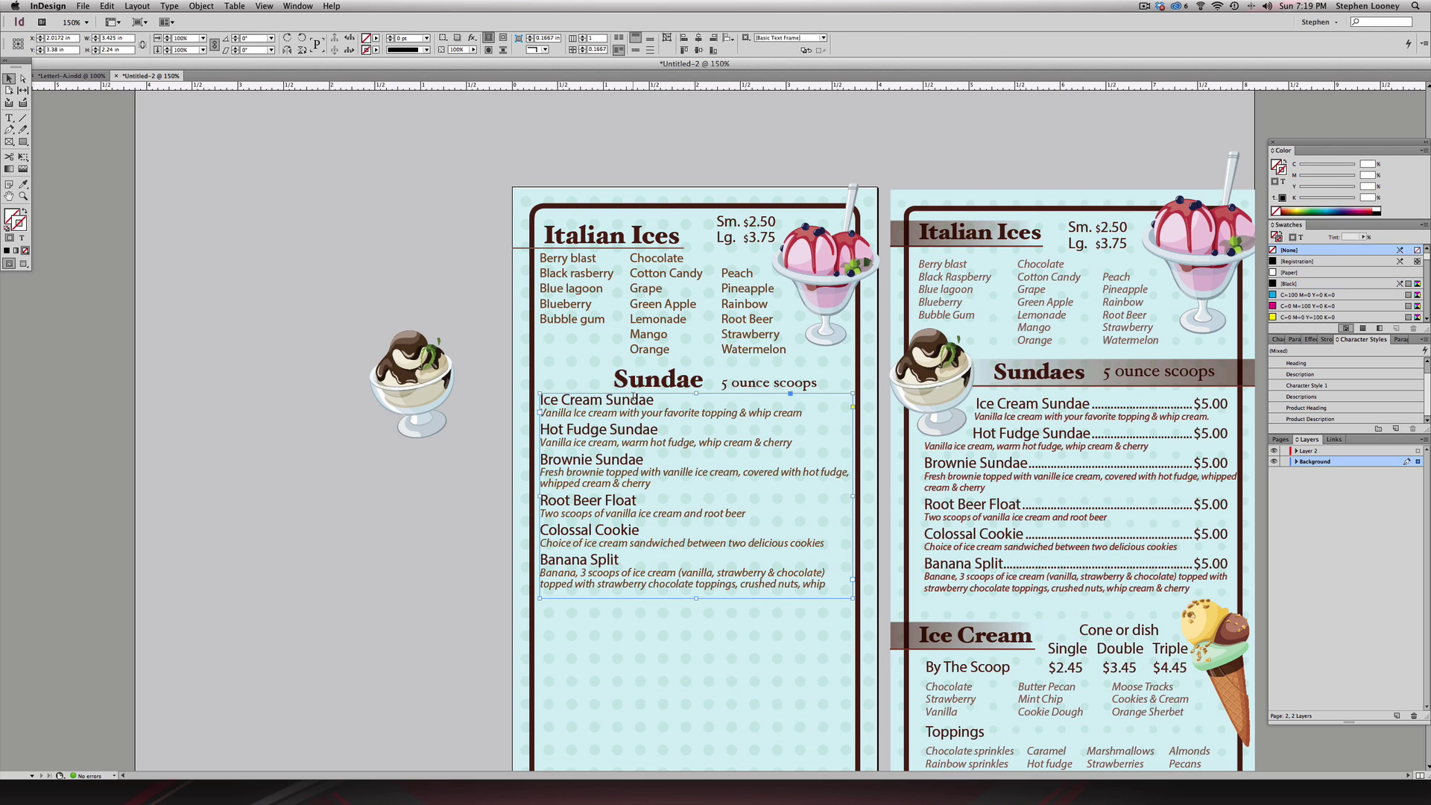
- Add a tab and $5.00 after Ice Cream Sundae and paste the same after Hot Fudge Sundae
{"action": "double_click", "coordinate": [655, 400]}
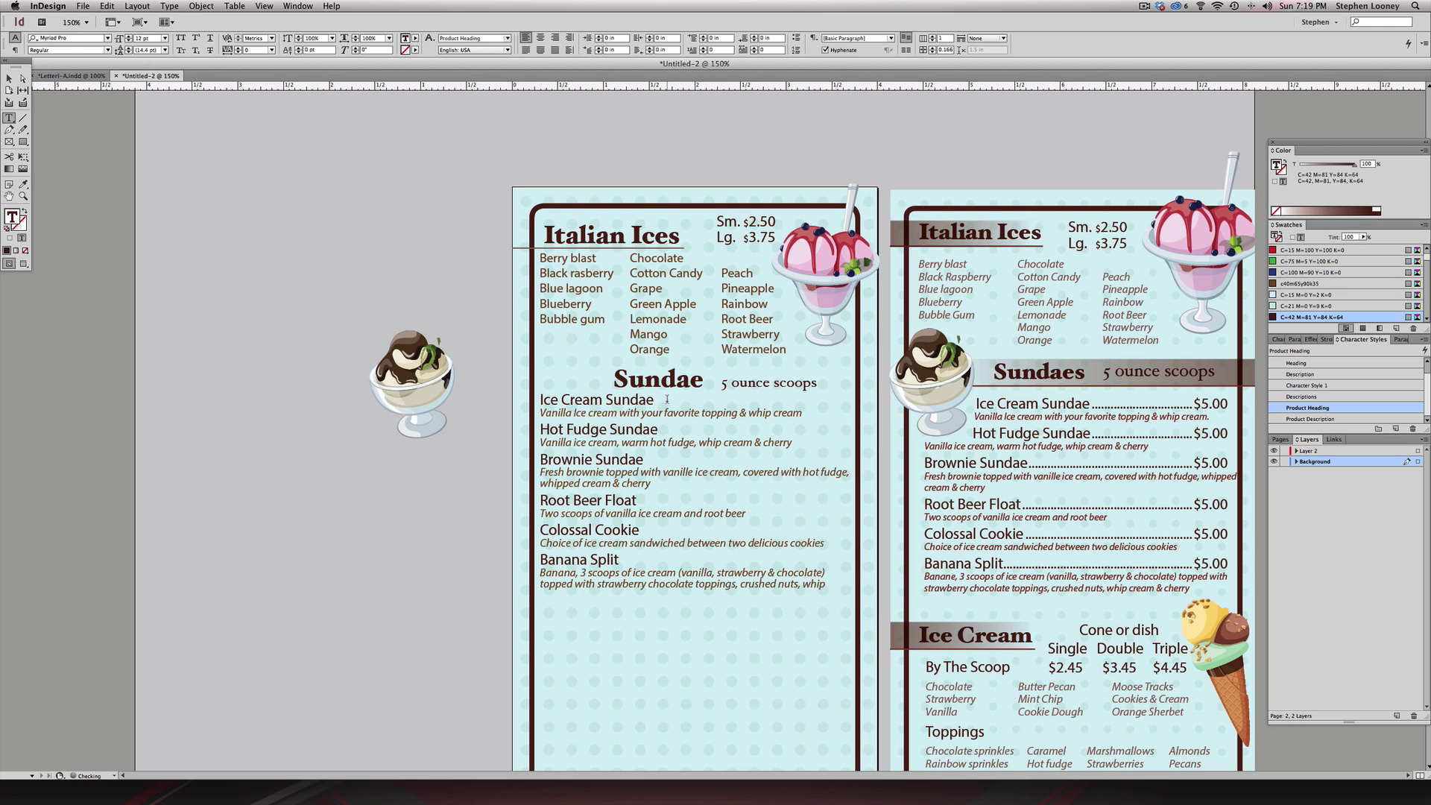
{"action": "key", "text": "Tab"}
{"action": "type", "text": "$5"}
{"action": "left_click_drag", "start_coordinate": [655, 399], "coordinate": [714, 400]}
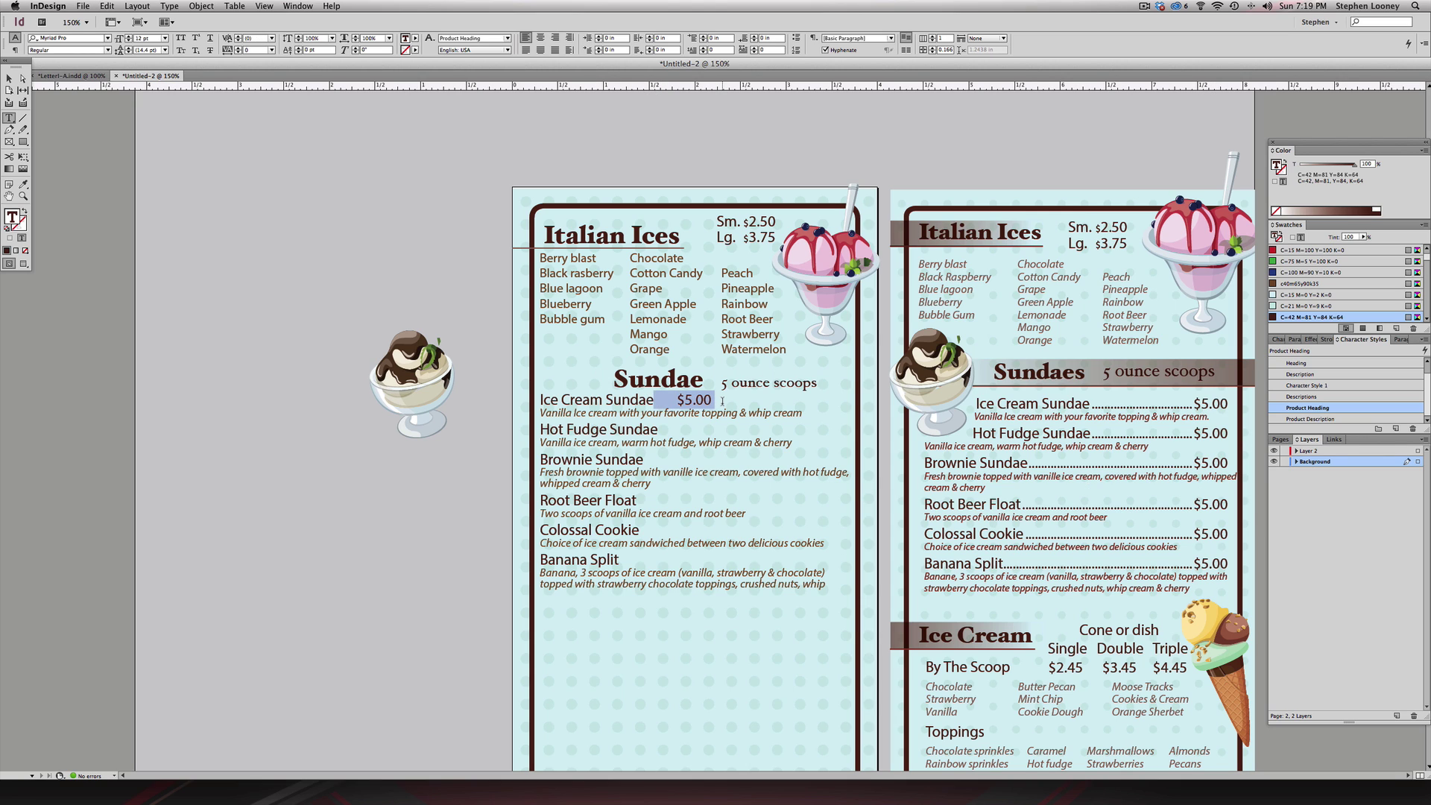
{"action": "key", "text": "super+c"}
{"action": "left_click", "coordinate": [663, 429]}
{"action": "key", "text": "super+v"}
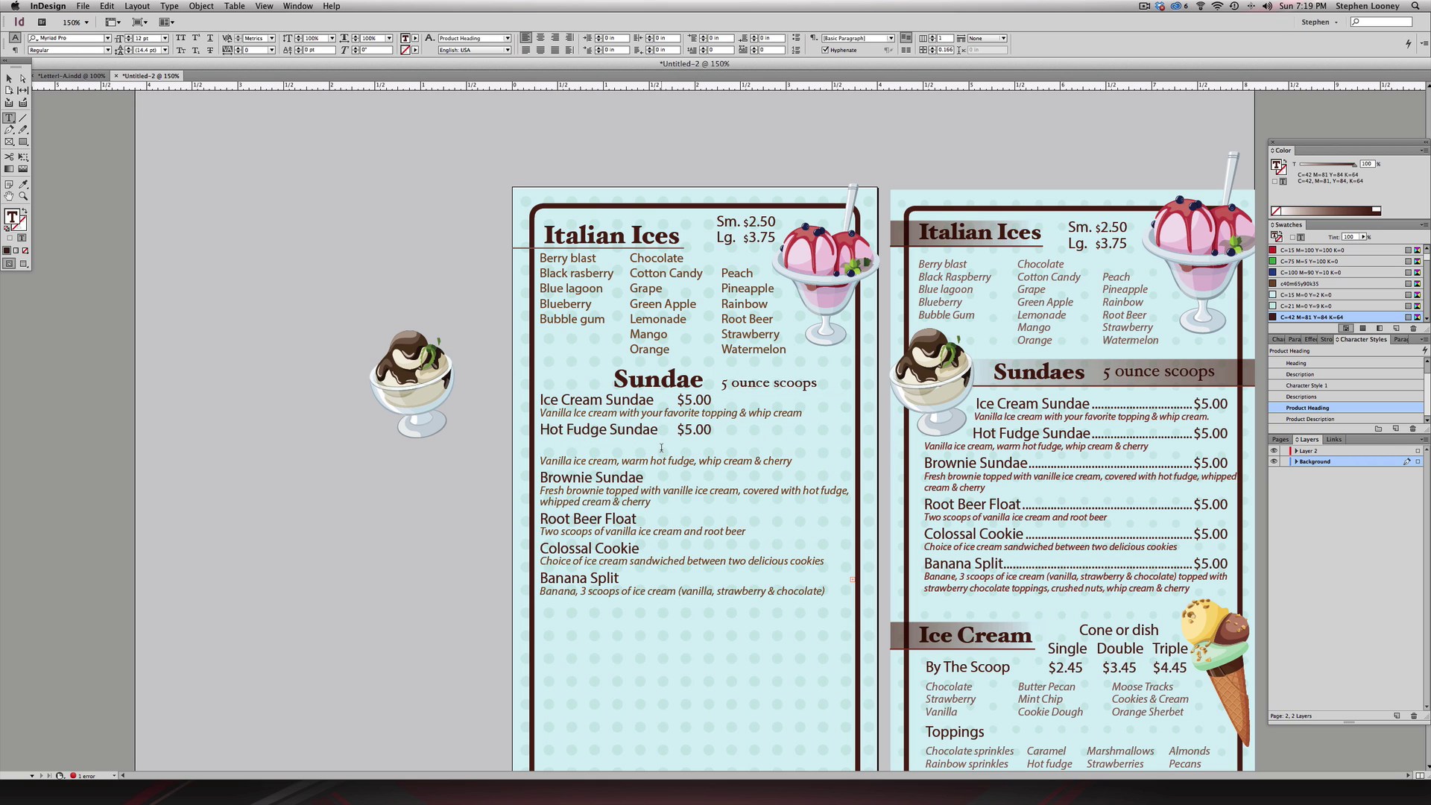
- Give Brownie Sundae a dotted-leader tab and $5.00 price
{"action": "key", "text": "Delete"}
{"action": "left_click", "coordinate": [665, 458]}
{"action": "key", "text": "super+v"}
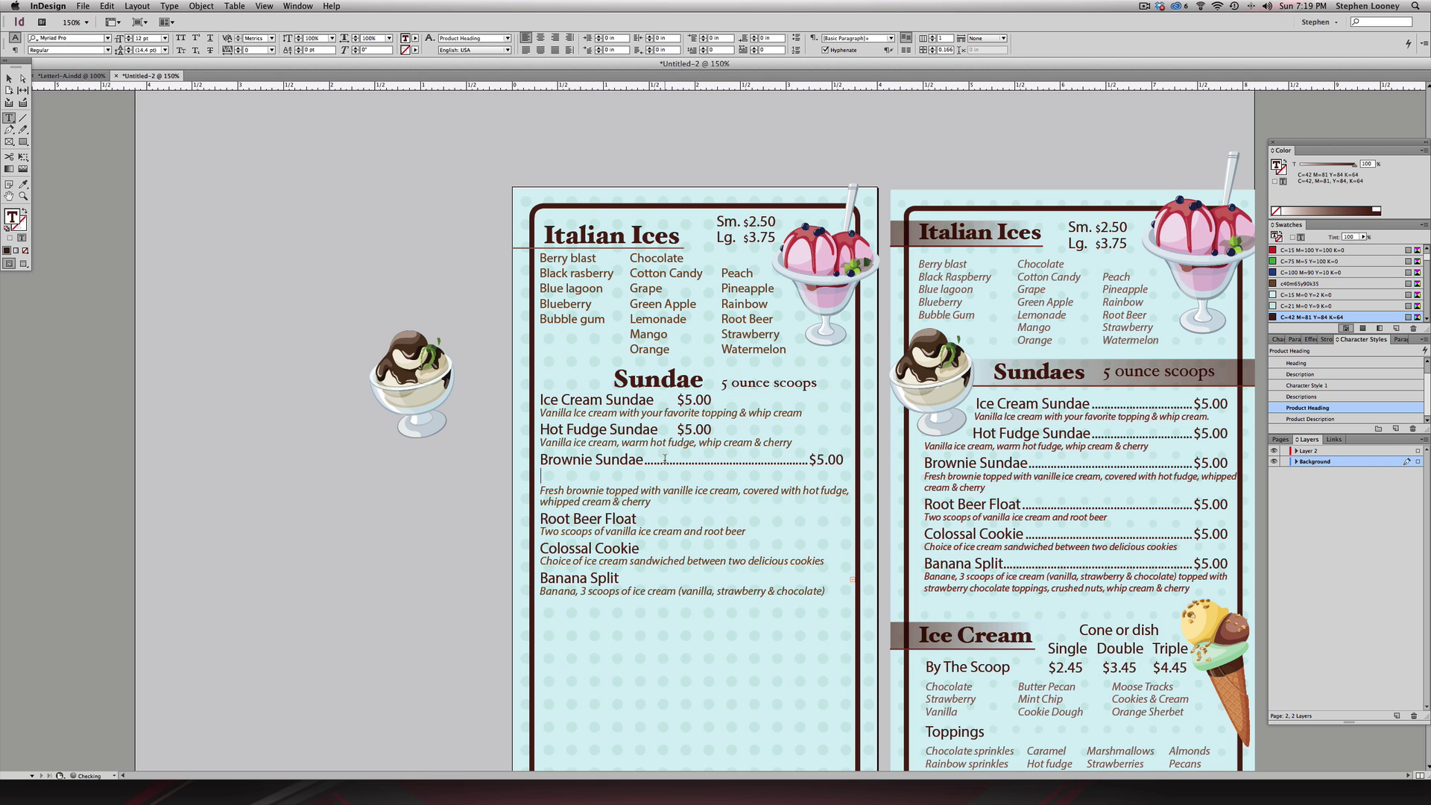
{"action": "key", "text": "Delete"}
{"action": "key", "text": "super+z"}
{"action": "key", "text": "super+z"}
{"action": "left_click", "coordinate": [653, 458]}
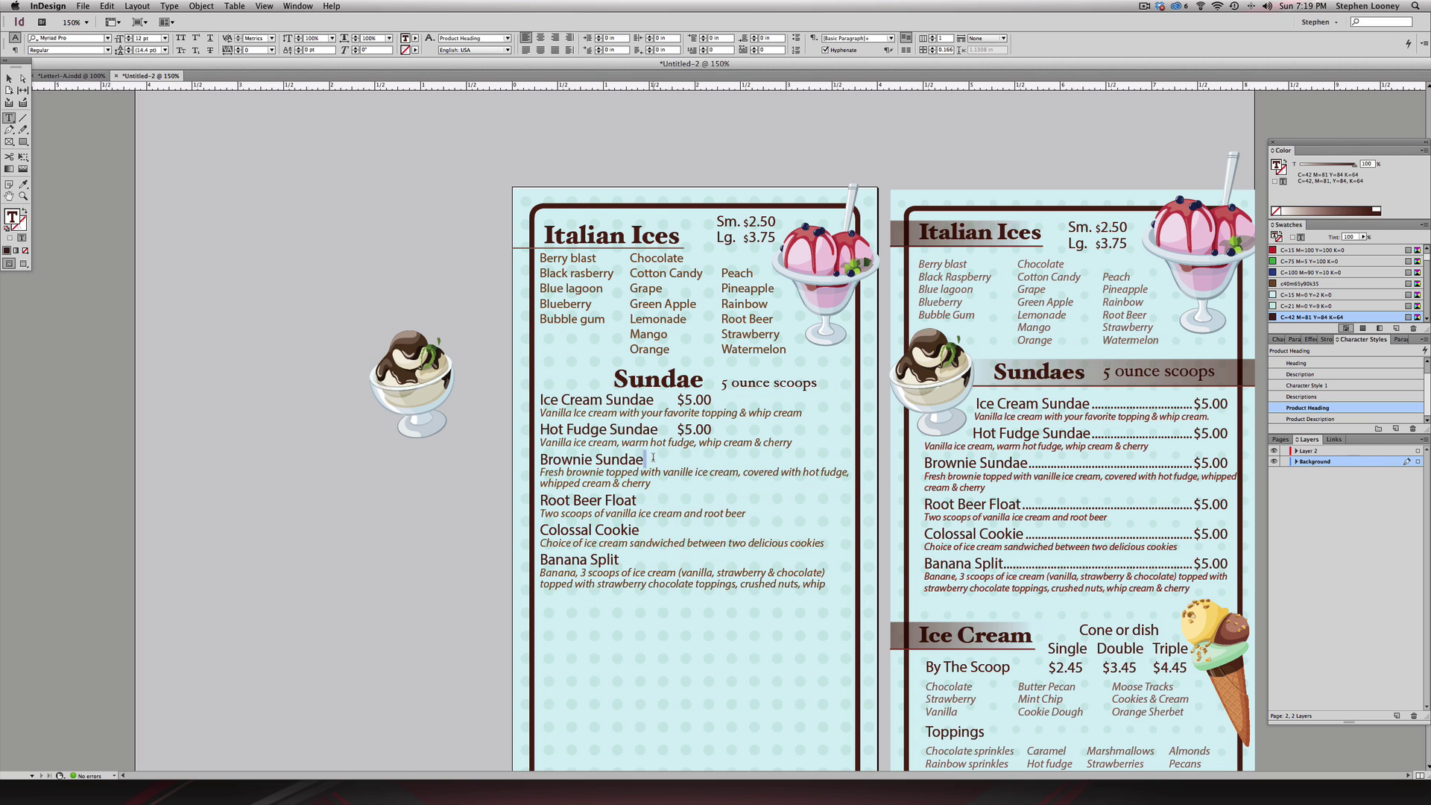
{"action": "key", "text": "Tab"}
{"action": "type", "text": "$"}
- Paste the leader and $5.00 price after Root Beer Float, Colossal Cookie and Banana Split
{"action": "key", "text": "super+v"}
{"action": "left_click", "coordinate": [639, 530]}
{"action": "key", "text": "super+v"}
{"action": "key", "text": "Return"}
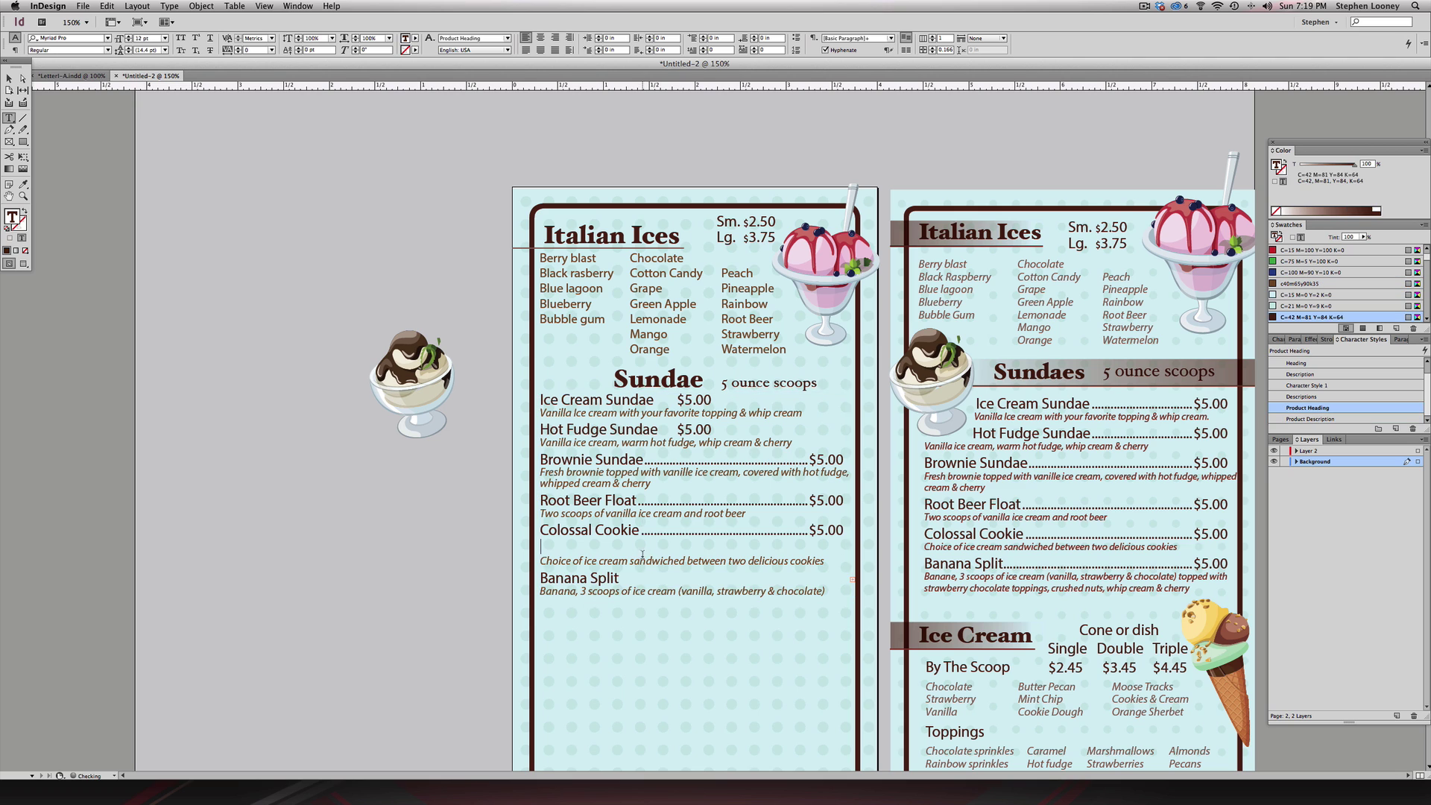
{"action": "key", "text": "super+v"}
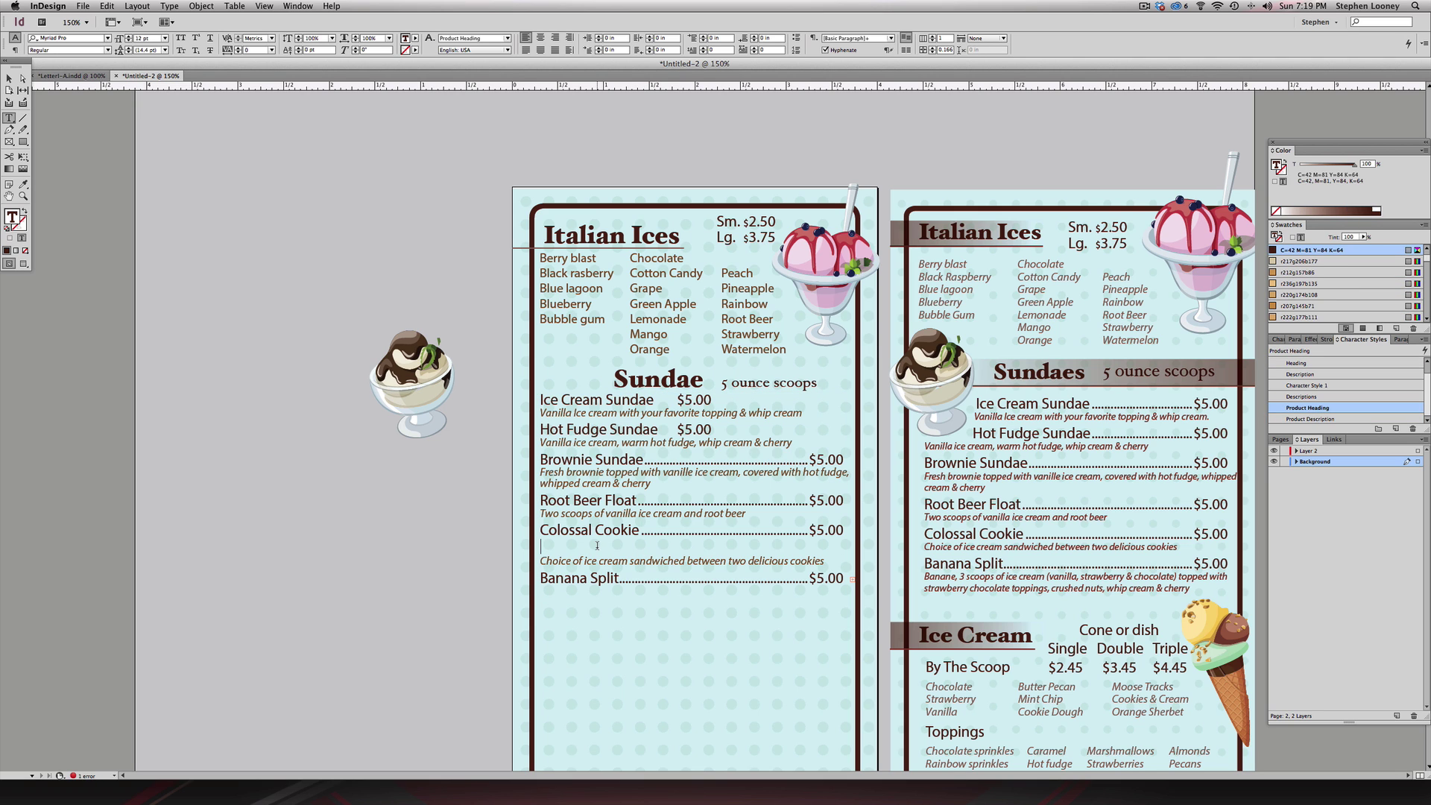
- Lengthen the Sundae frame to show hidden text and delete the empty line after Banana Split
{"action": "key", "text": "Escape"}
{"action": "left_click_drag", "start_coordinate": [695, 599], "coordinate": [694, 622]}
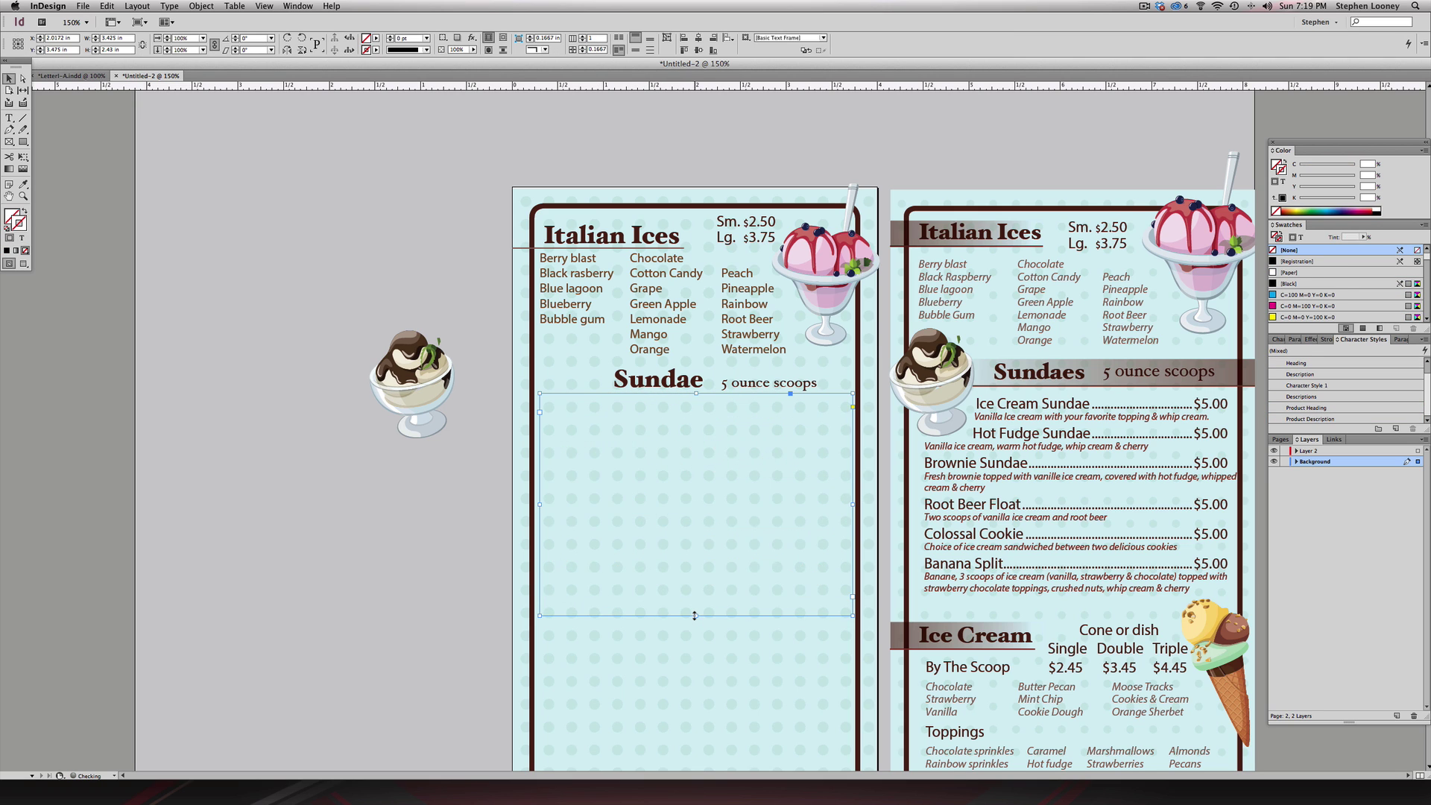
{"action": "key", "text": "Return"}
{"action": "key", "text": "Delete"}
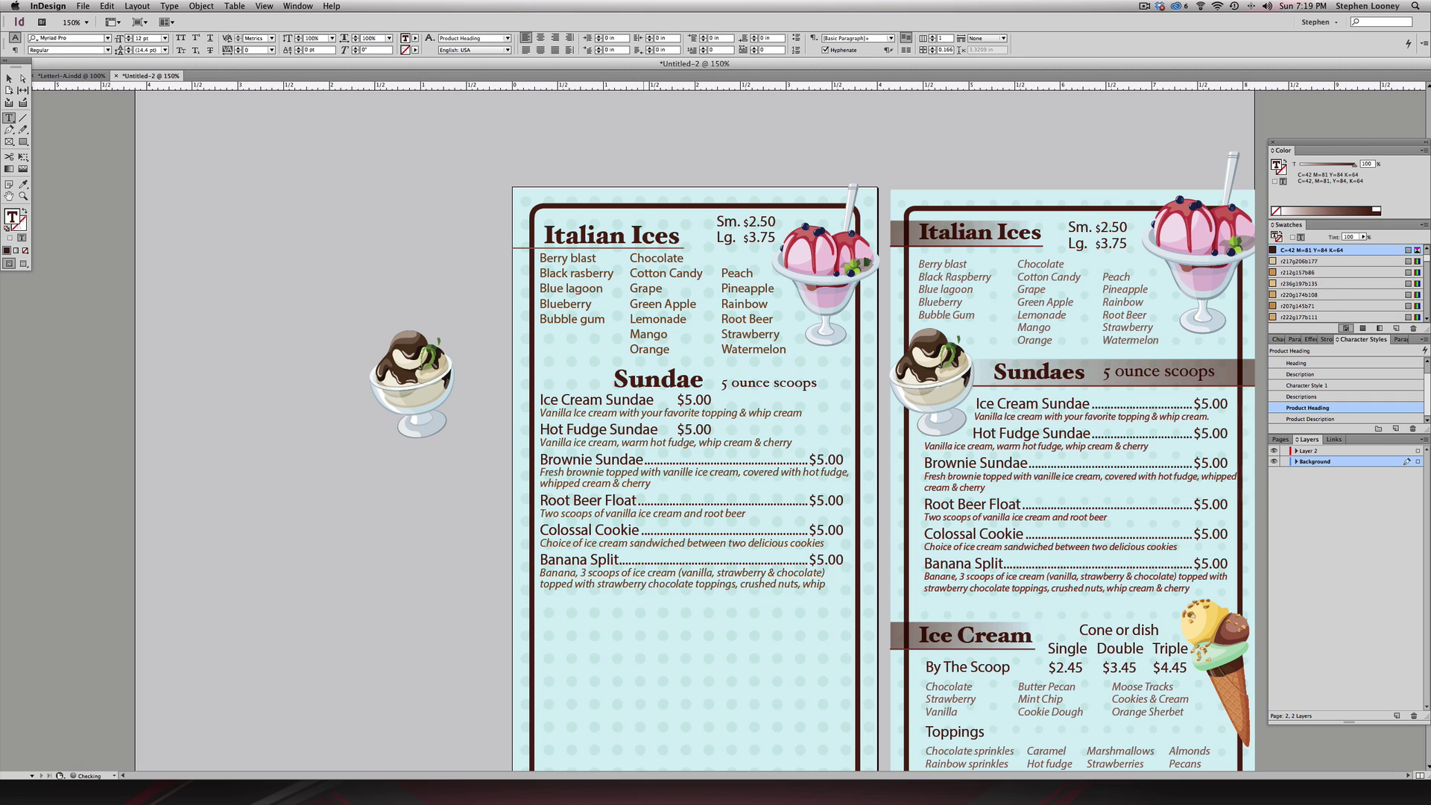
{"action": "key", "text": "Escape"}
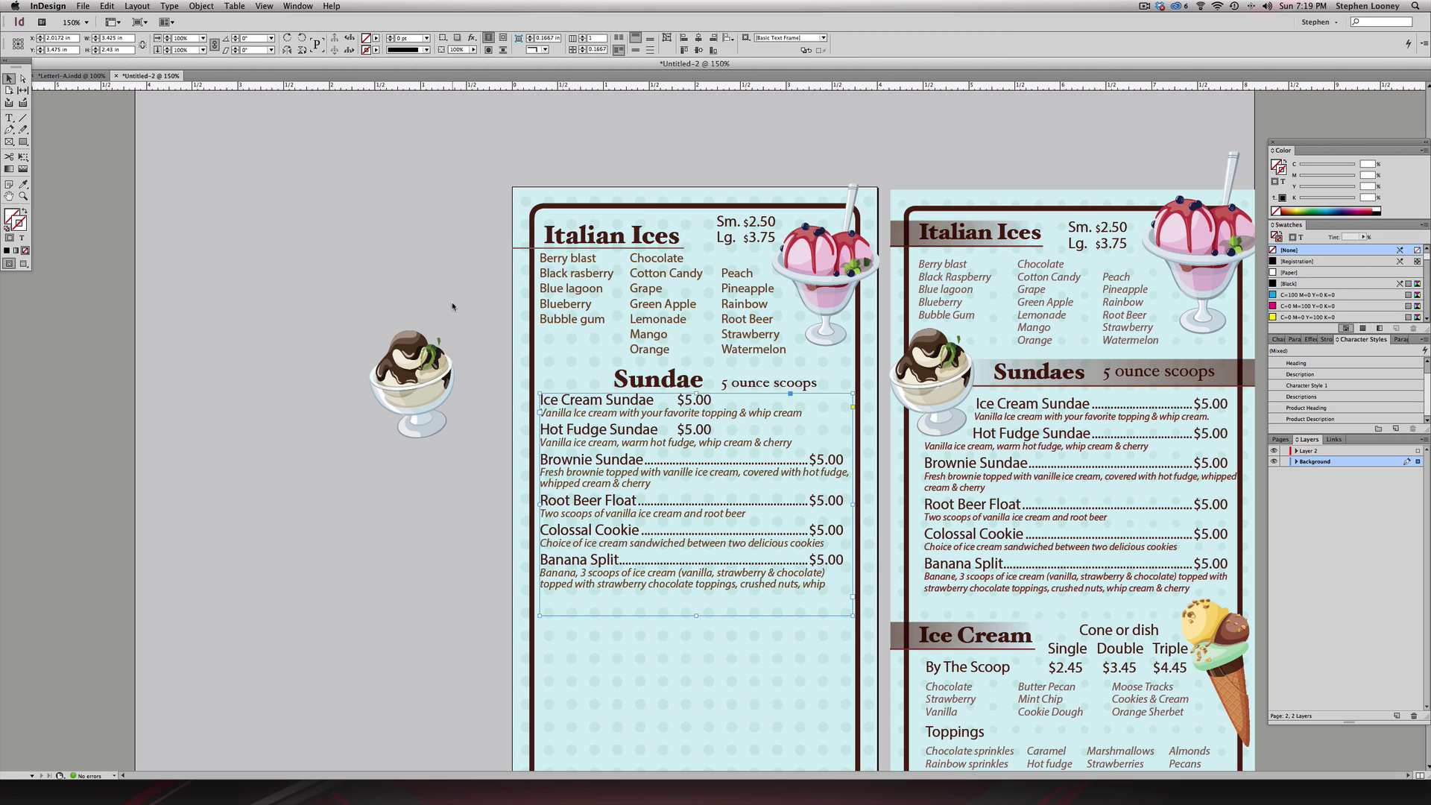
{"action": "left_click", "coordinate": [452, 306]}
- Open the Tabs panel for the Sundae frame and line its ruler up over the text
{"action": "key", "text": "super+shift+t"}
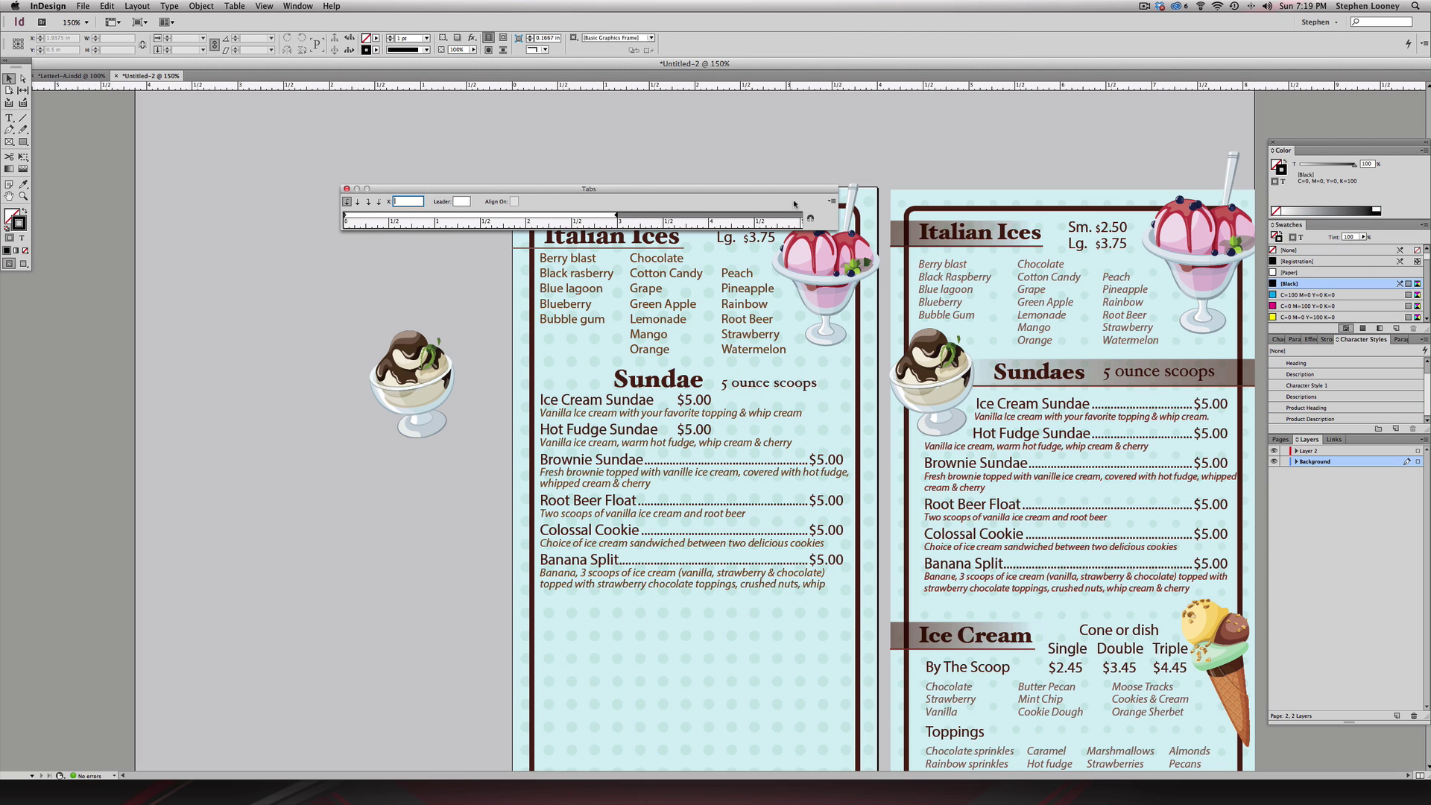
{"action": "left_click", "coordinate": [605, 401]}
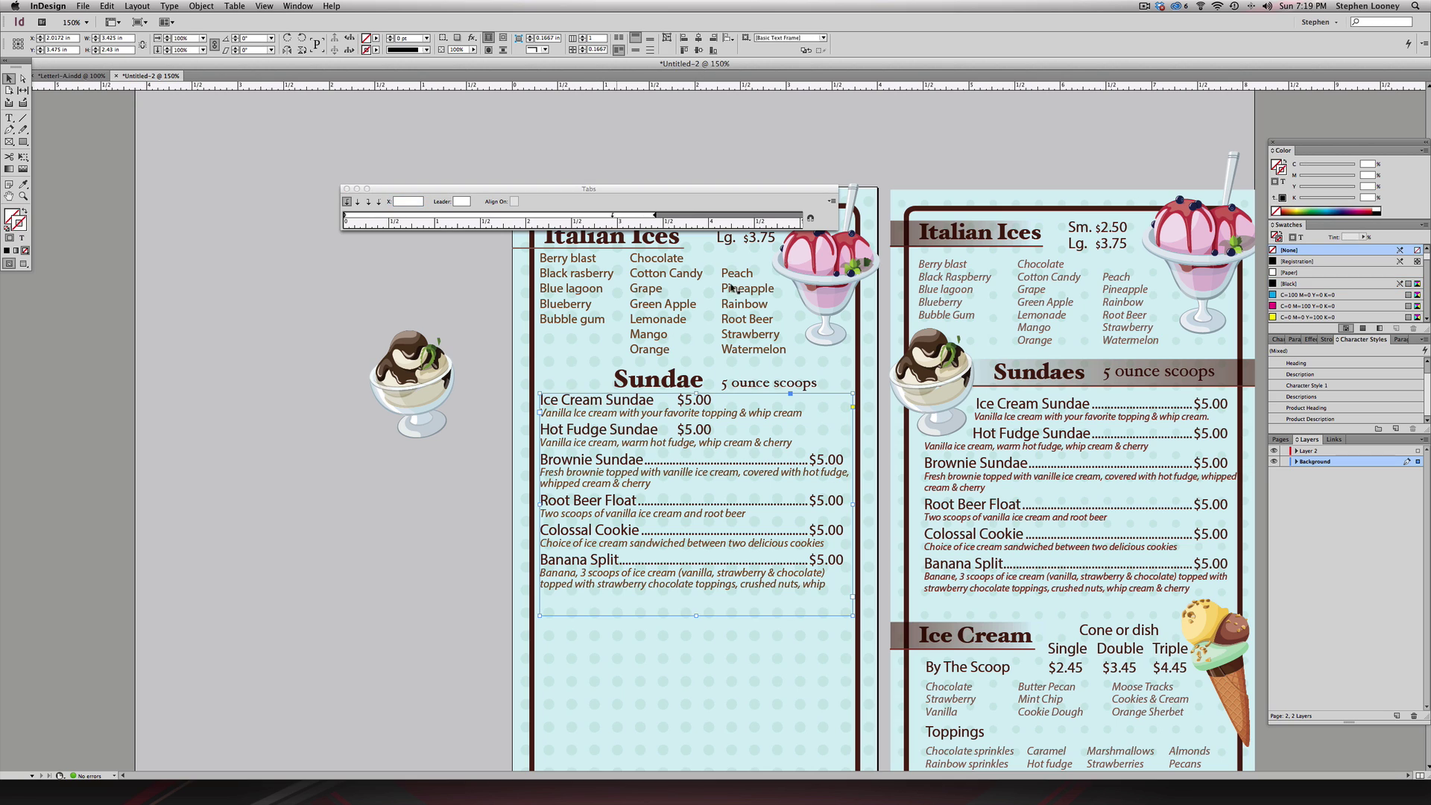
{"action": "left_click", "coordinate": [810, 218]}
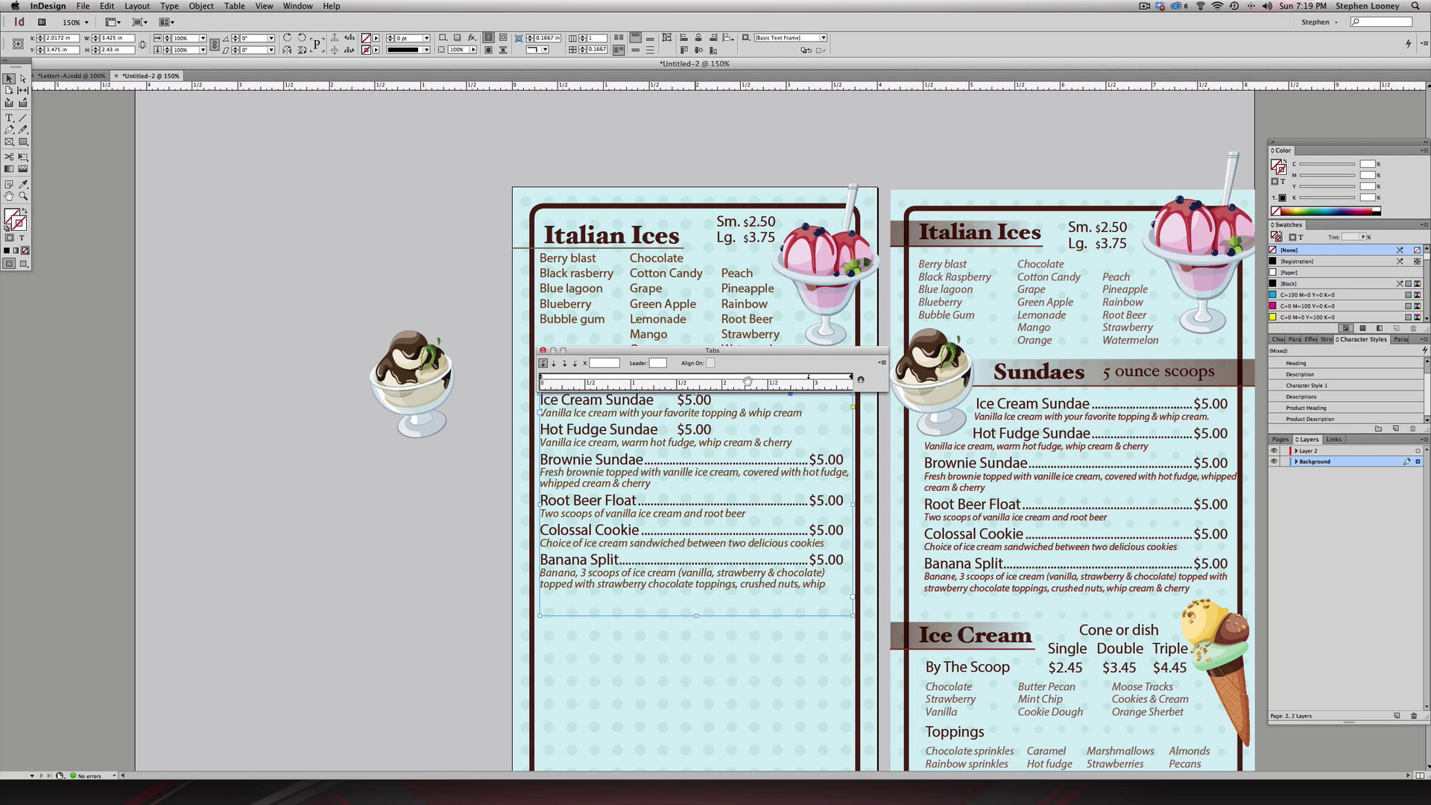
{"action": "left_click_drag", "start_coordinate": [862, 380], "coordinate": [940, 375]}
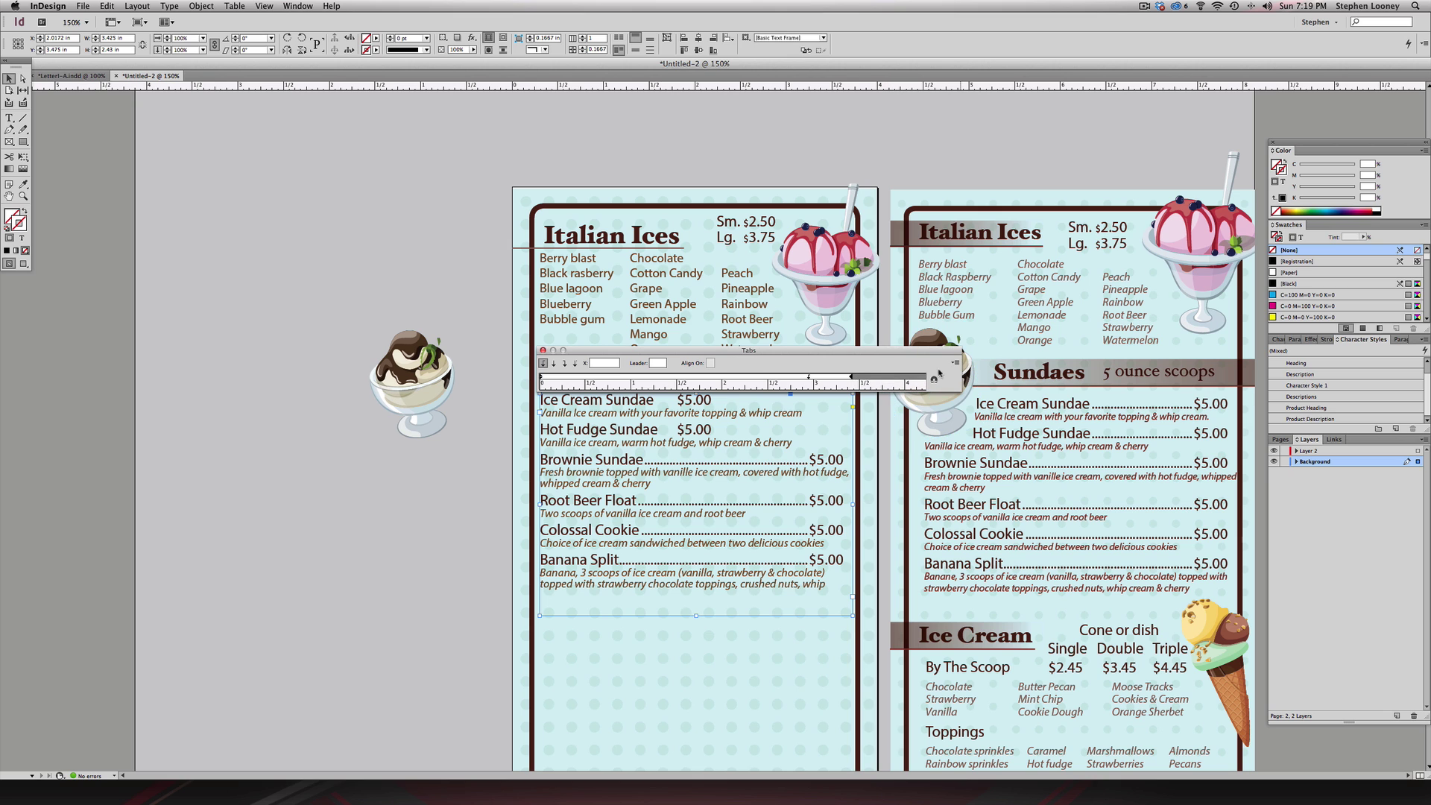
- Add a right-justified tab stop for the prices at about 3.14 in
{"action": "left_click", "coordinate": [810, 378]}
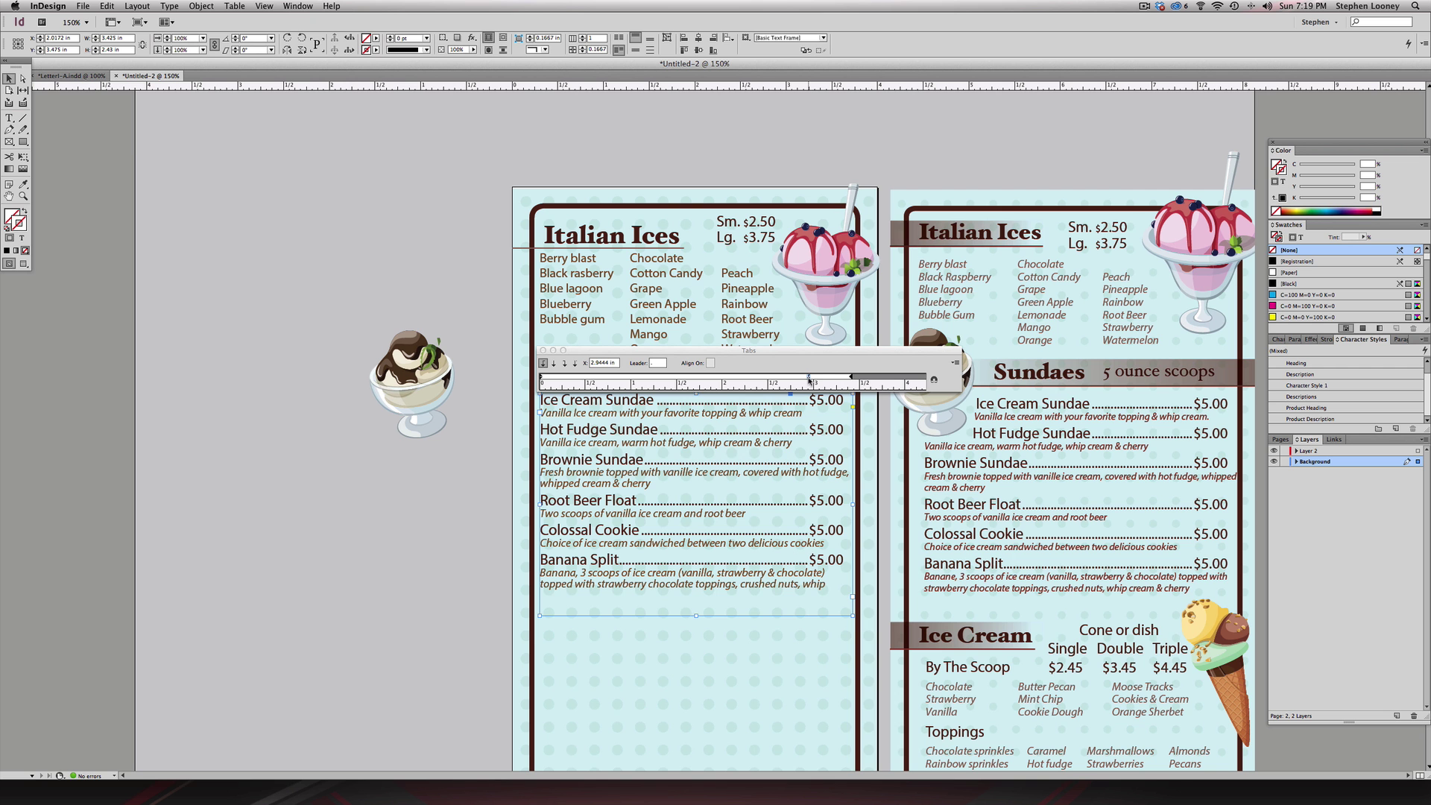
{"action": "left_click_drag", "start_coordinate": [809, 378], "coordinate": [811, 405]}
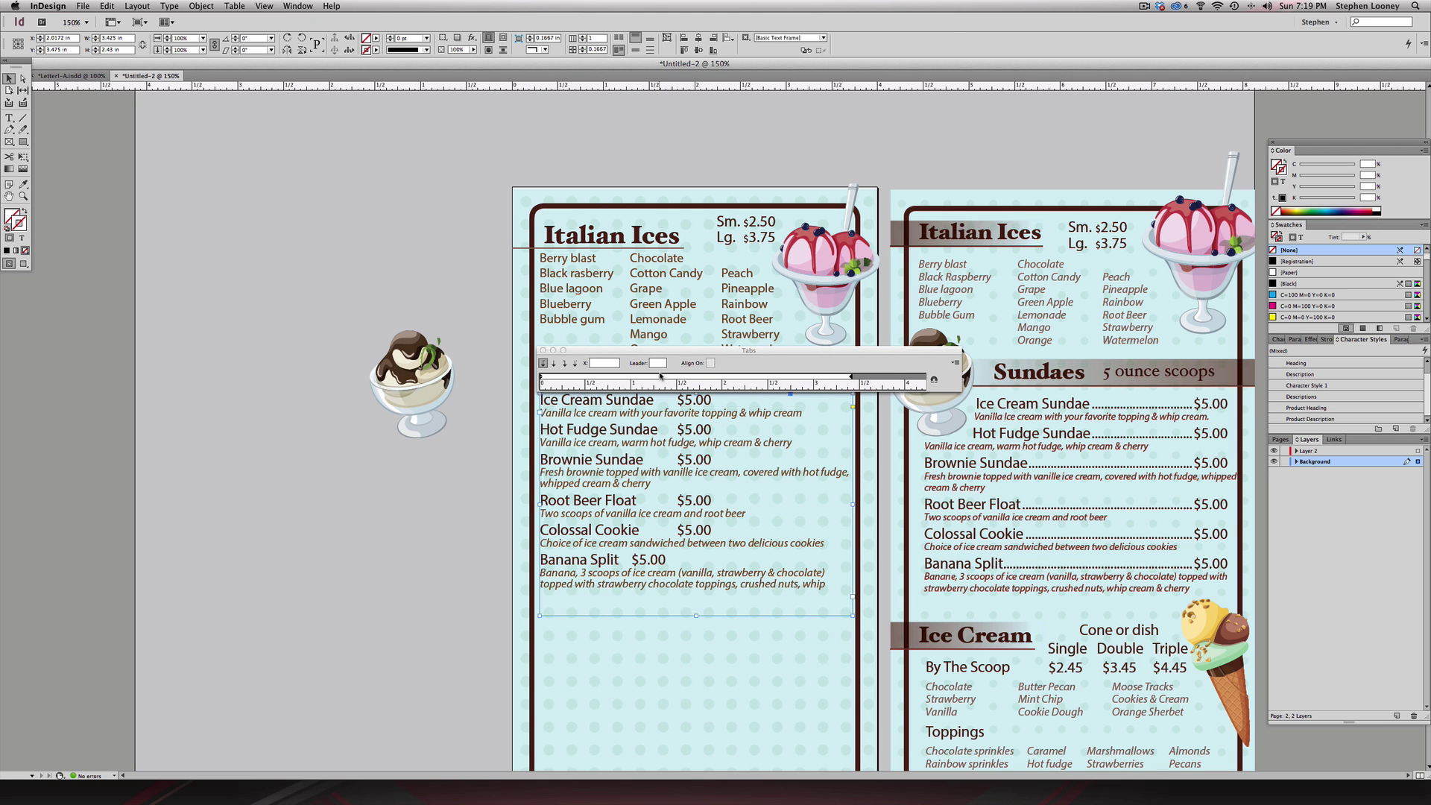
{"action": "left_click_drag", "start_coordinate": [664, 378], "coordinate": [804, 378]}
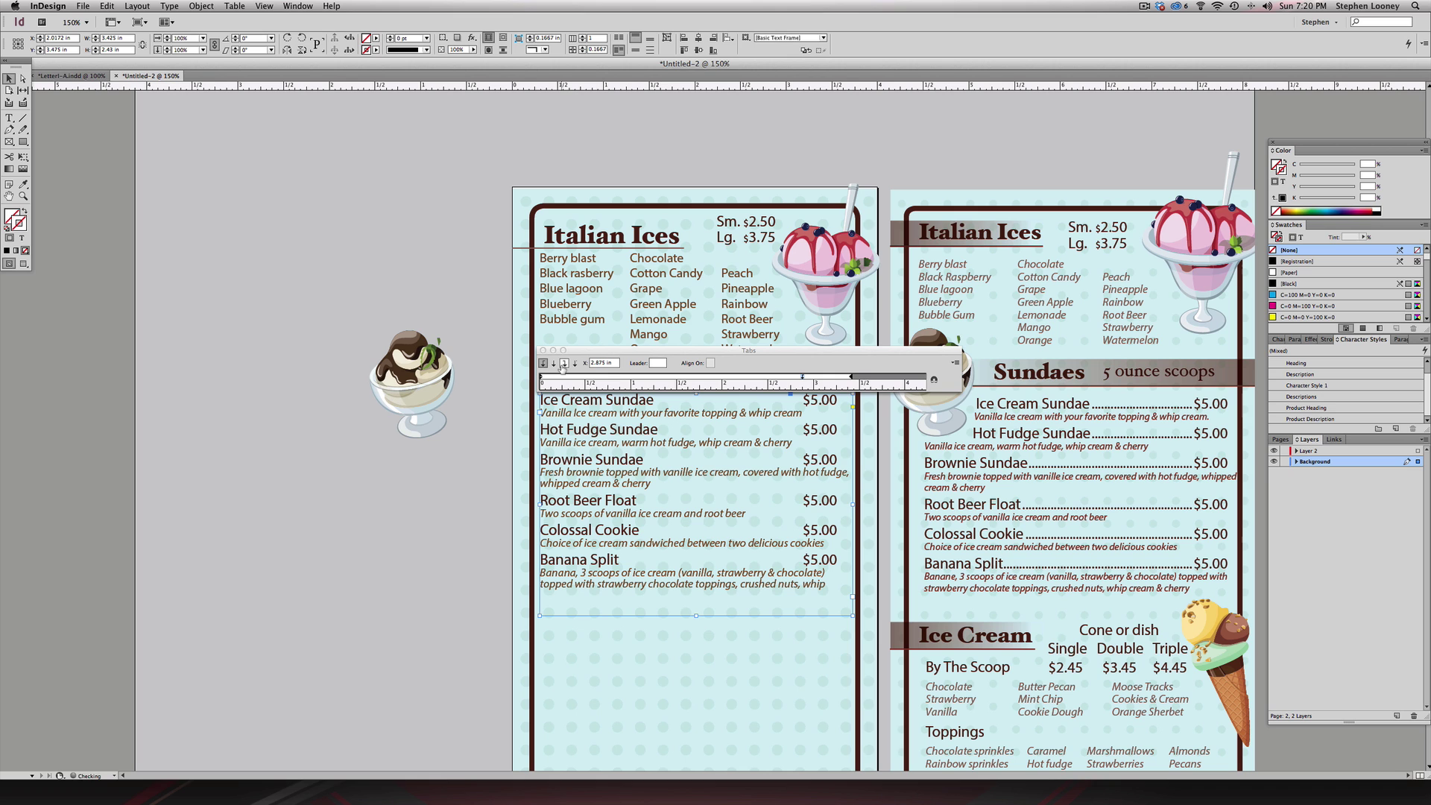
{"action": "left_click", "coordinate": [563, 363]}
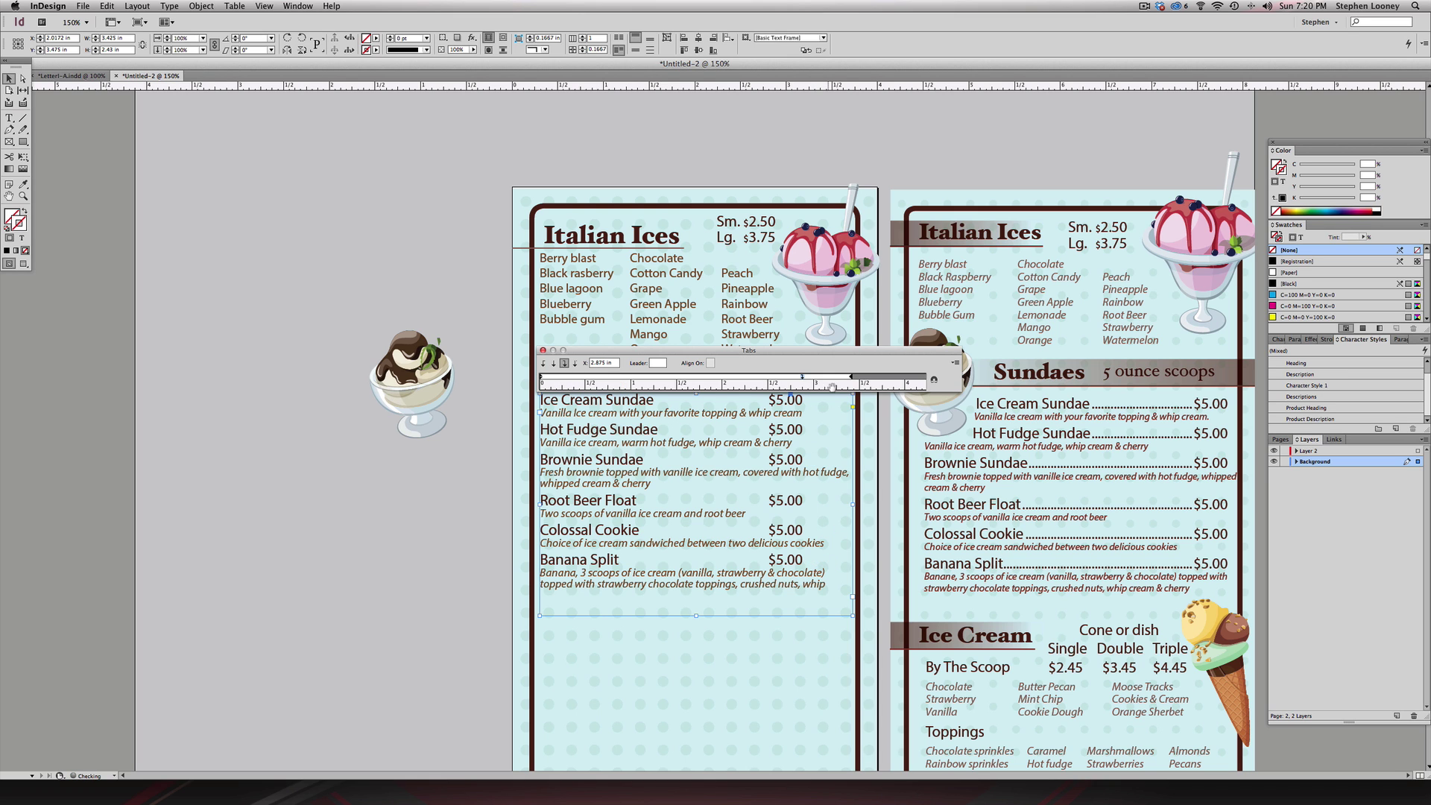
{"action": "left_click_drag", "start_coordinate": [804, 377], "coordinate": [846, 380]}
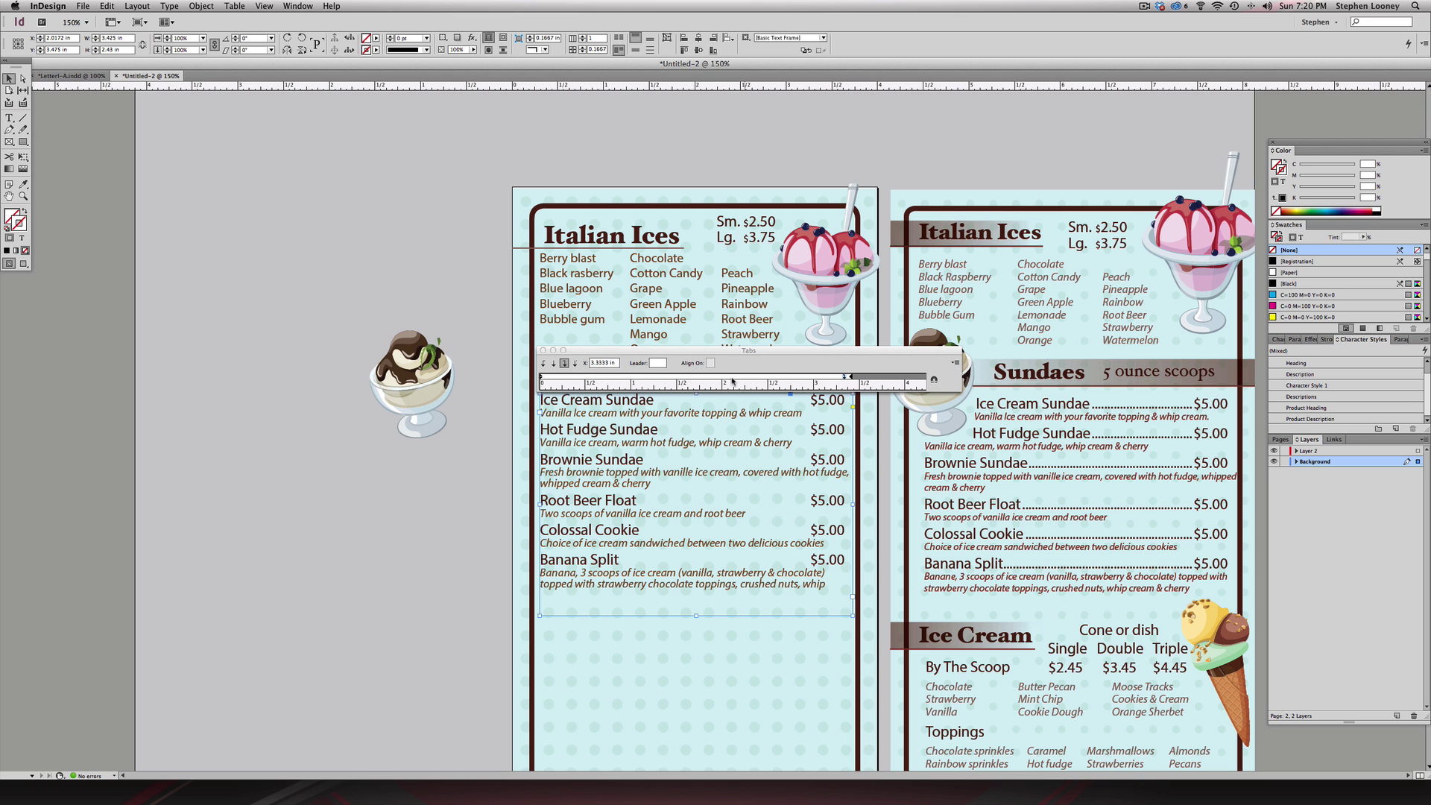
- Set the price tab's leader to '.' so dots run to each $5.00, then close Tabs
{"action": "left_click", "coordinate": [655, 364]}
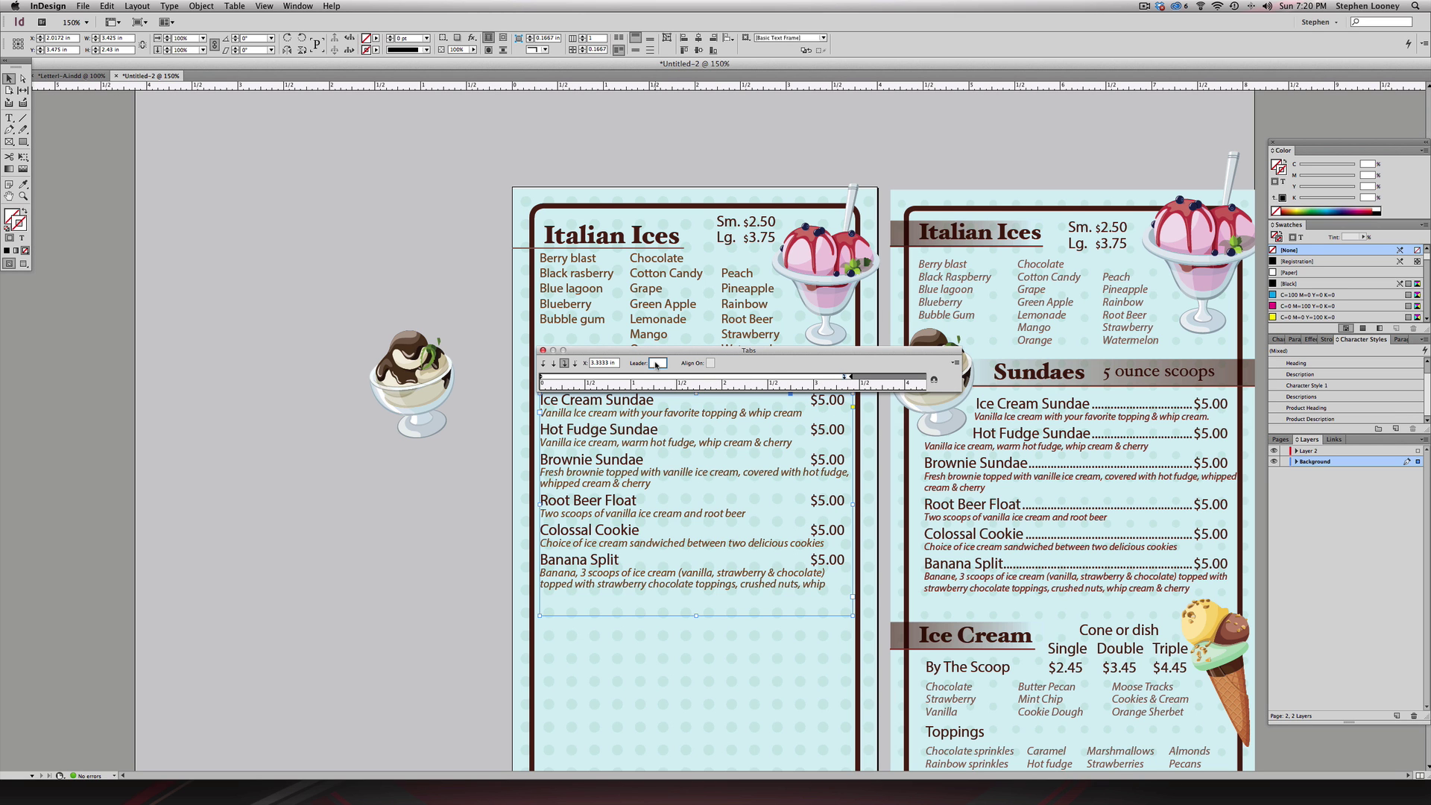
{"action": "type", "text": "."}
{"action": "left_click", "coordinate": [604, 364]}
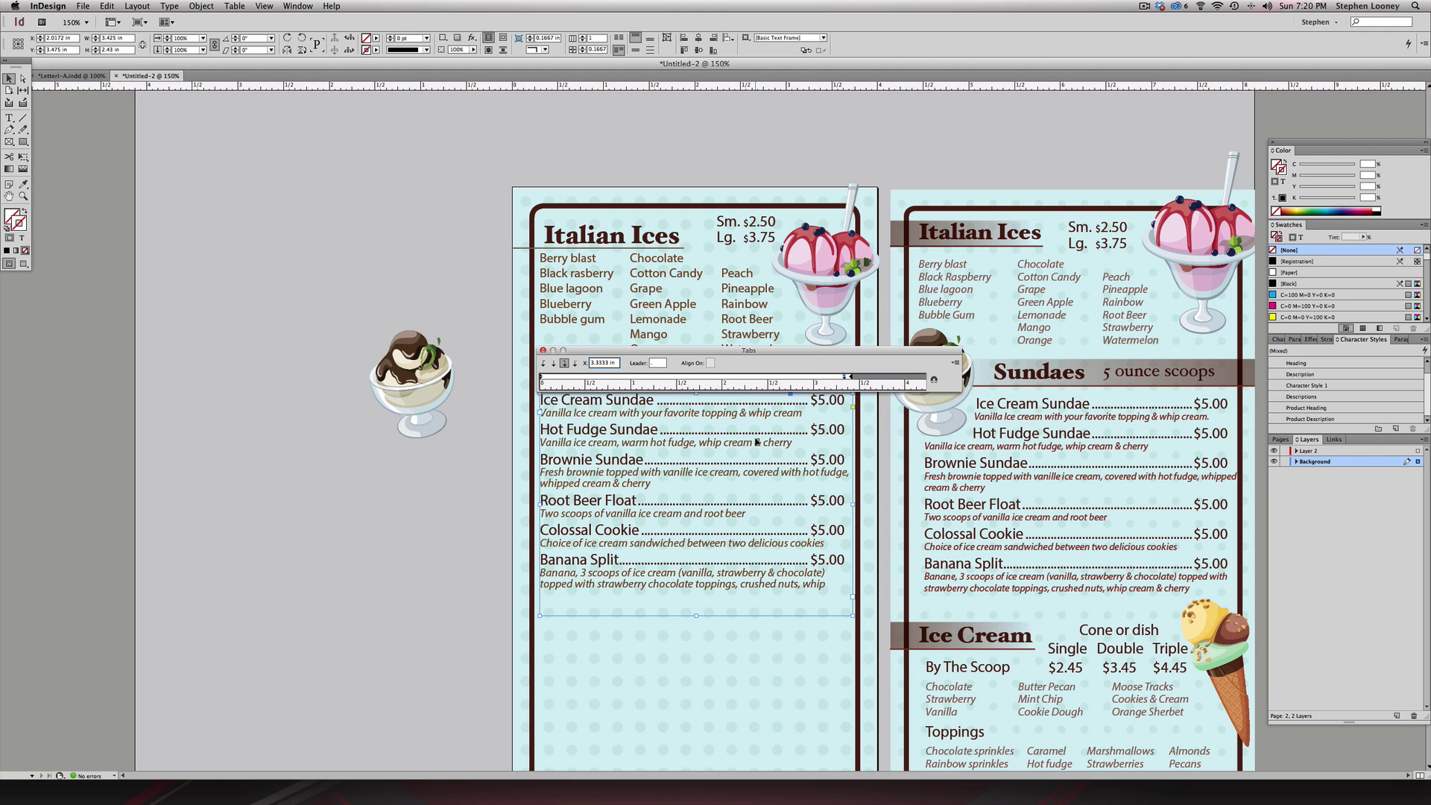
{"action": "left_click", "coordinate": [655, 363]}
{"action": "left_click", "coordinate": [603, 362]}
{"action": "left_click", "coordinate": [662, 363]}
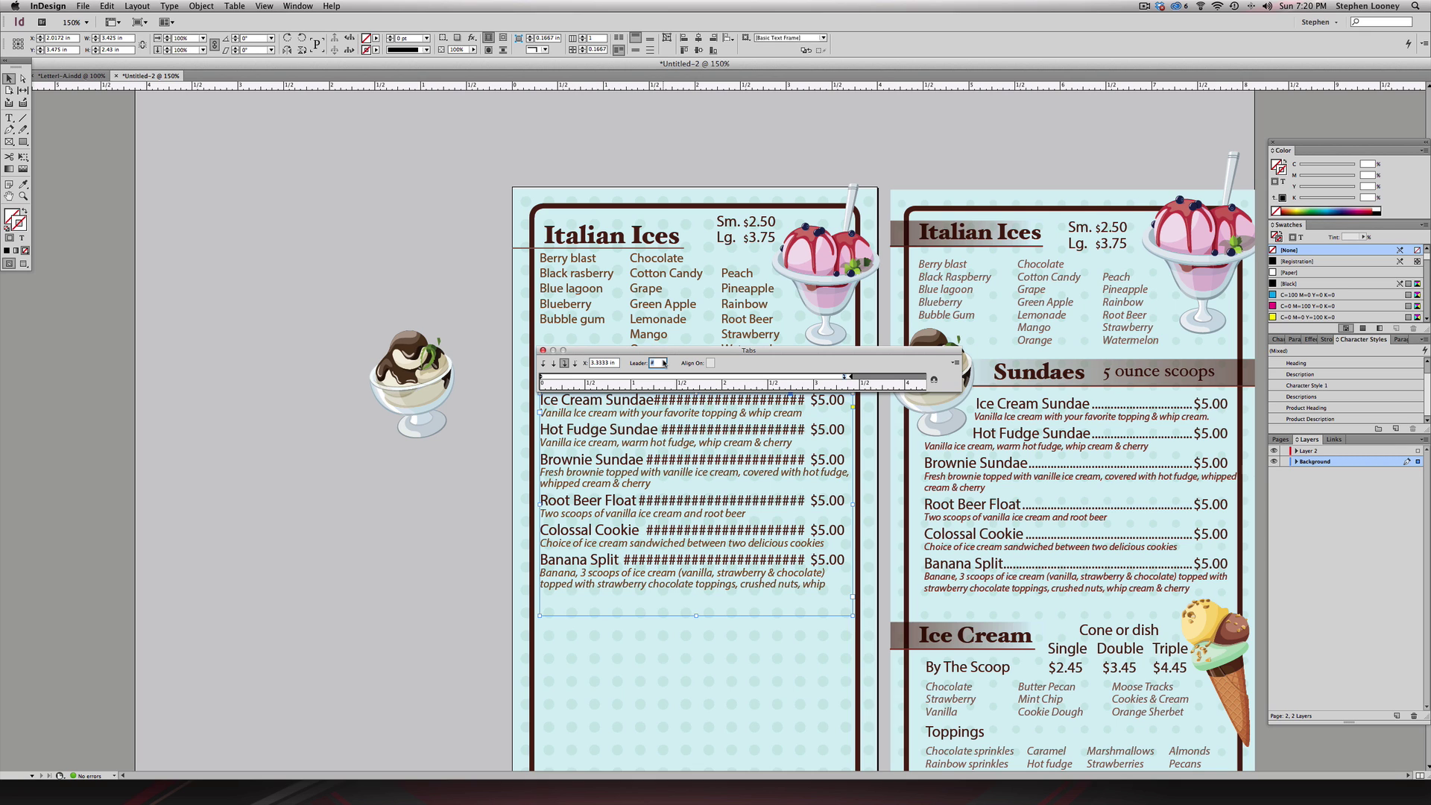
{"action": "type", "text": "."}
{"action": "left_click", "coordinate": [603, 363]}
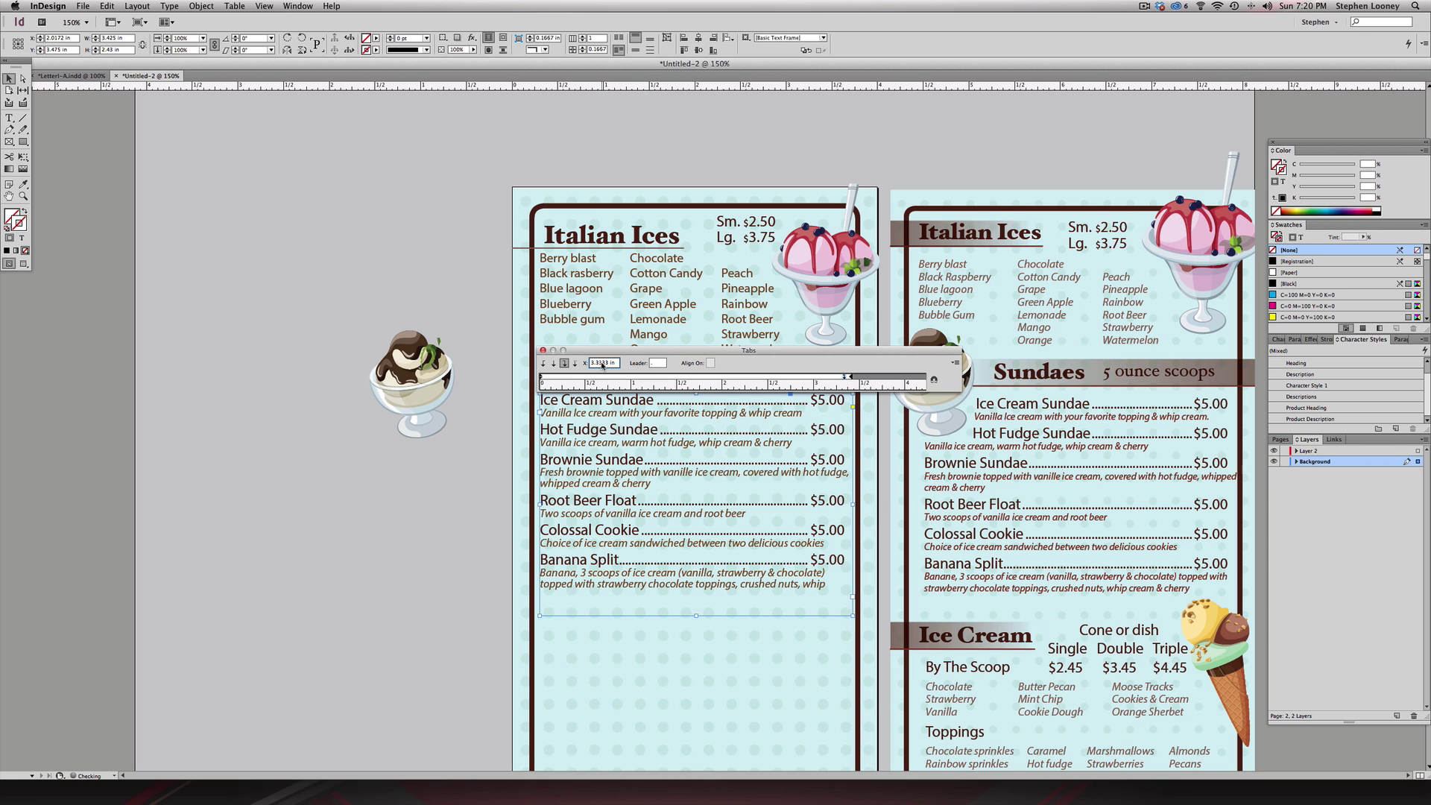
{"action": "left_click", "coordinate": [543, 350]}
{"action": "key", "text": "shift+super+a"}
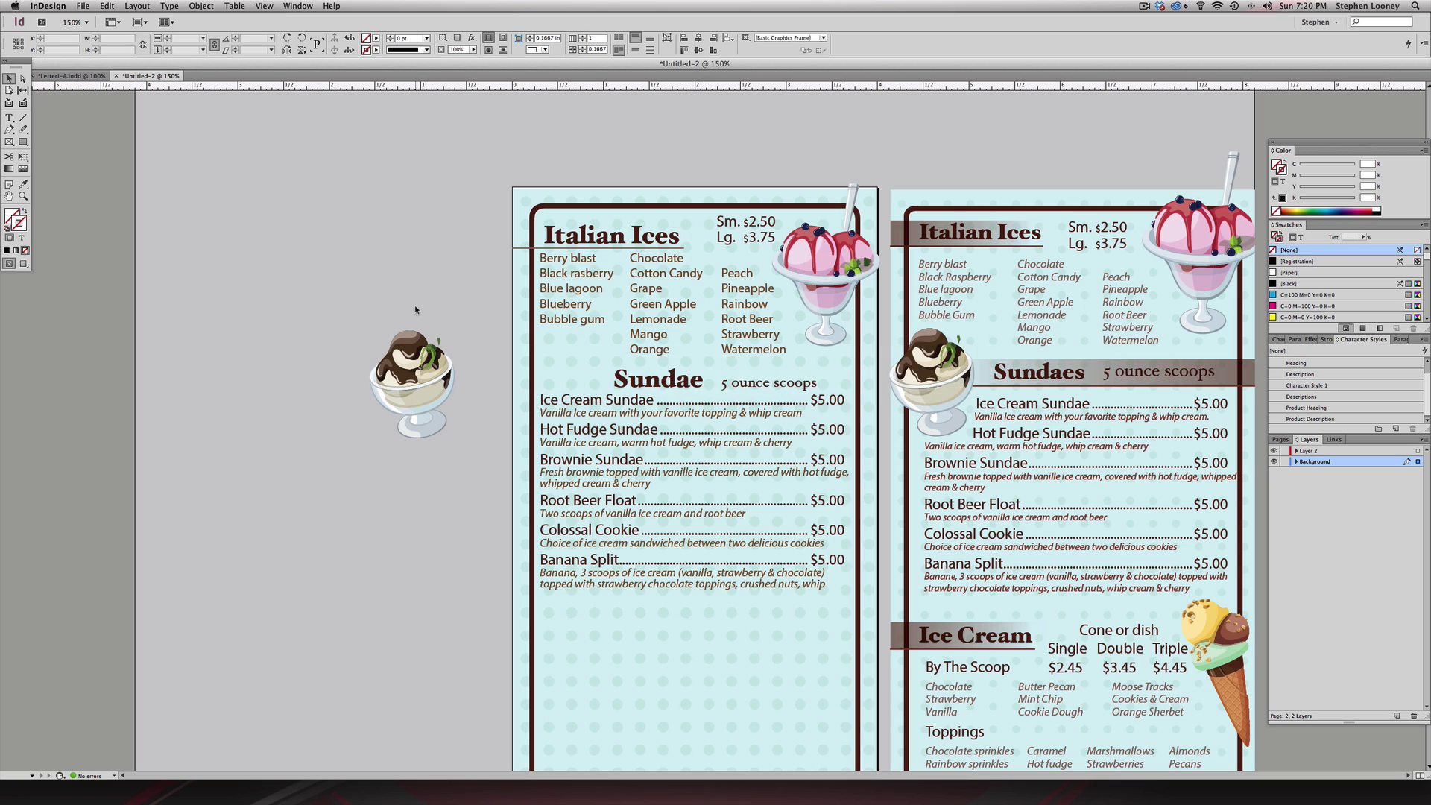
- Move the sundae image beside the Sundae heading, indent the first item, and track its description -25
{"action": "left_click_drag", "start_coordinate": [414, 363], "coordinate": [555, 360]}
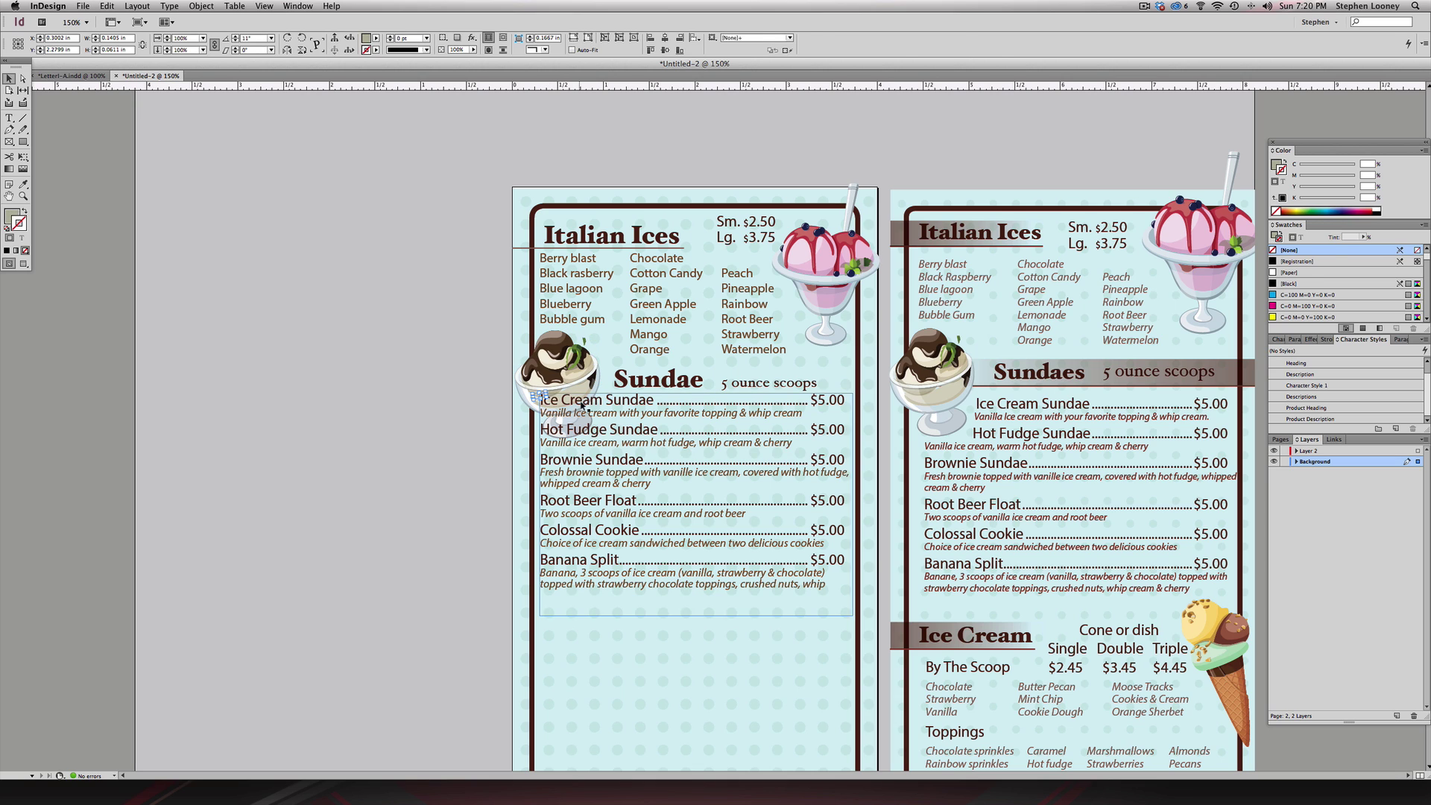
{"action": "double_click", "coordinate": [558, 400]}
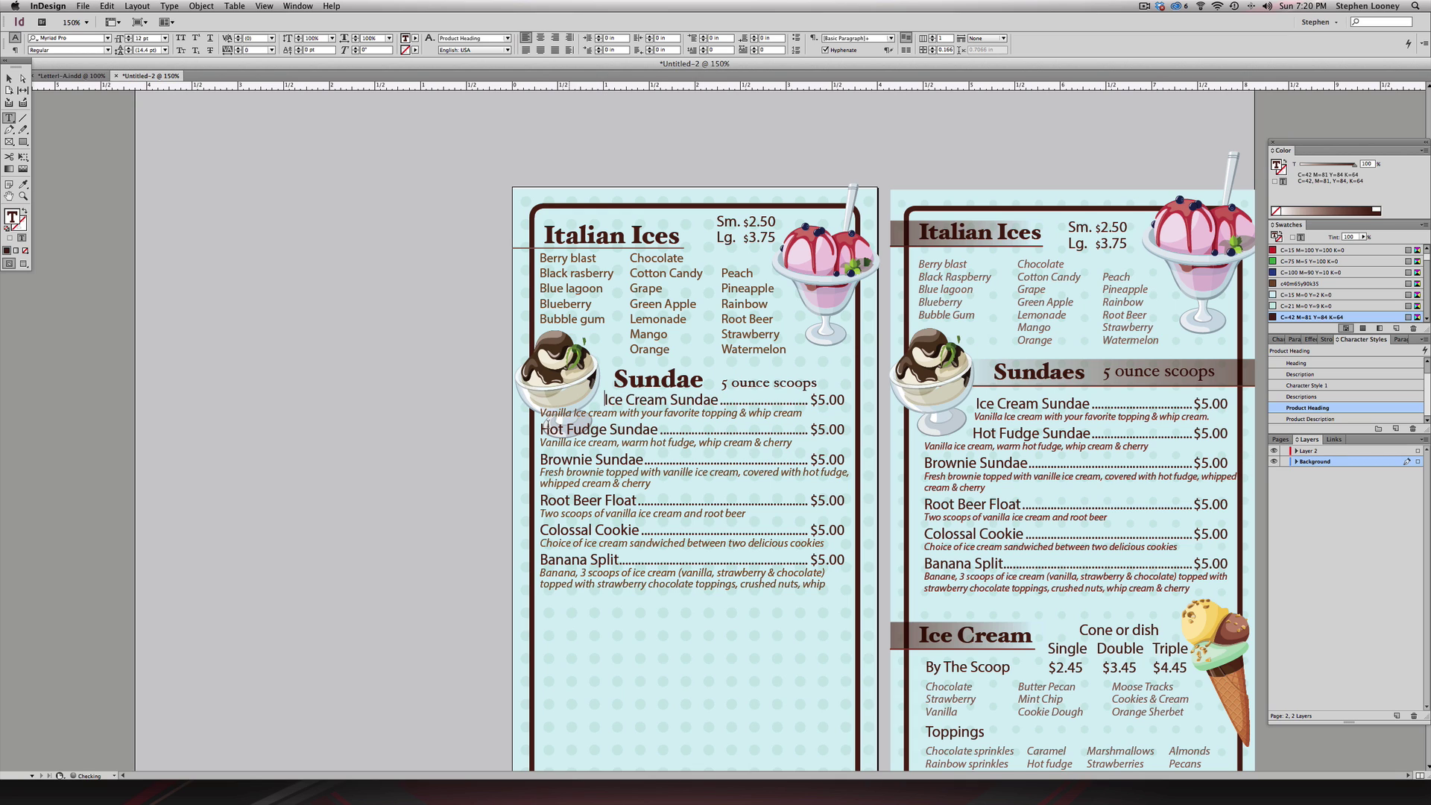
{"action": "left_click", "coordinate": [540, 413]}
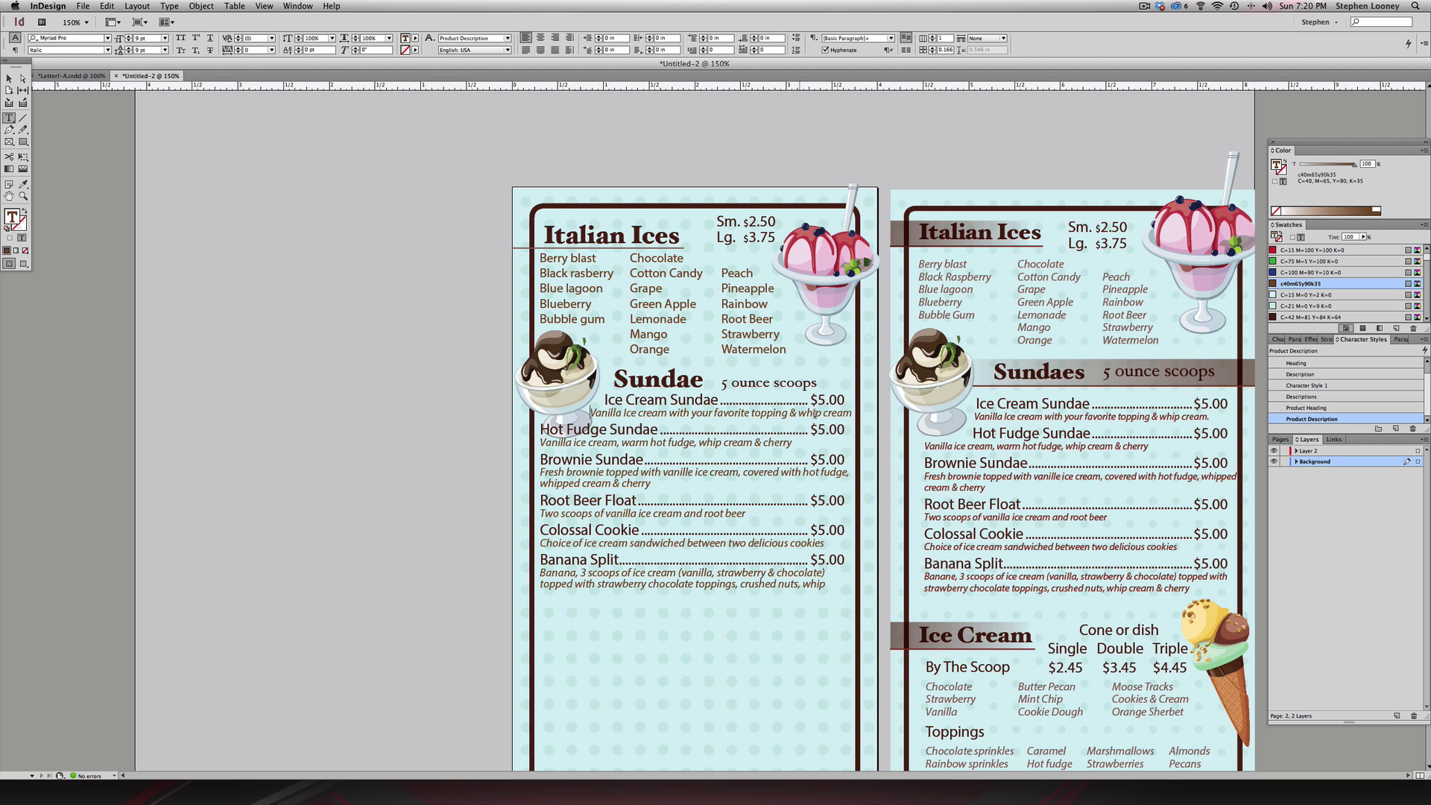
{"action": "triple_click", "coordinate": [767, 410]}
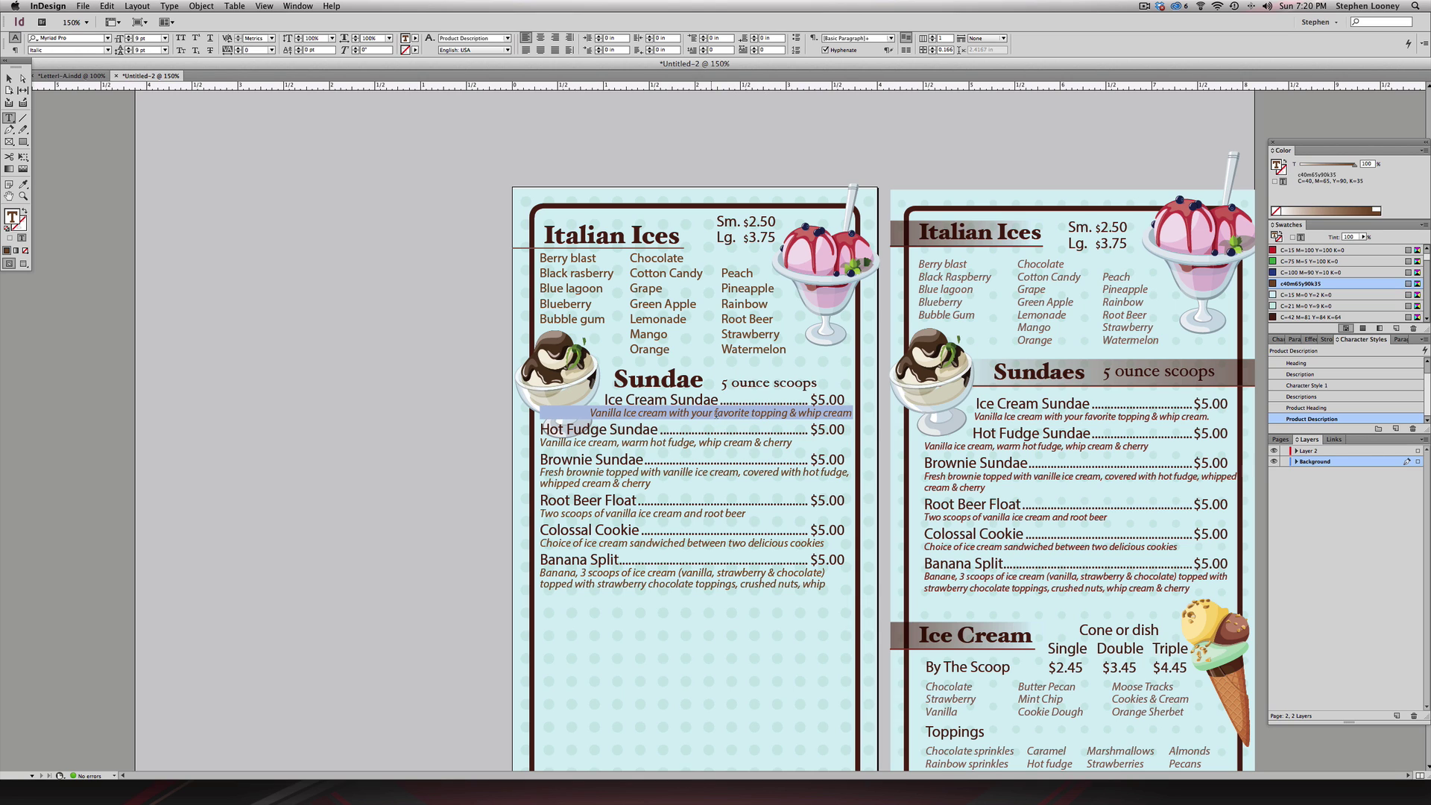
{"action": "left_click", "coordinate": [1276, 339]}
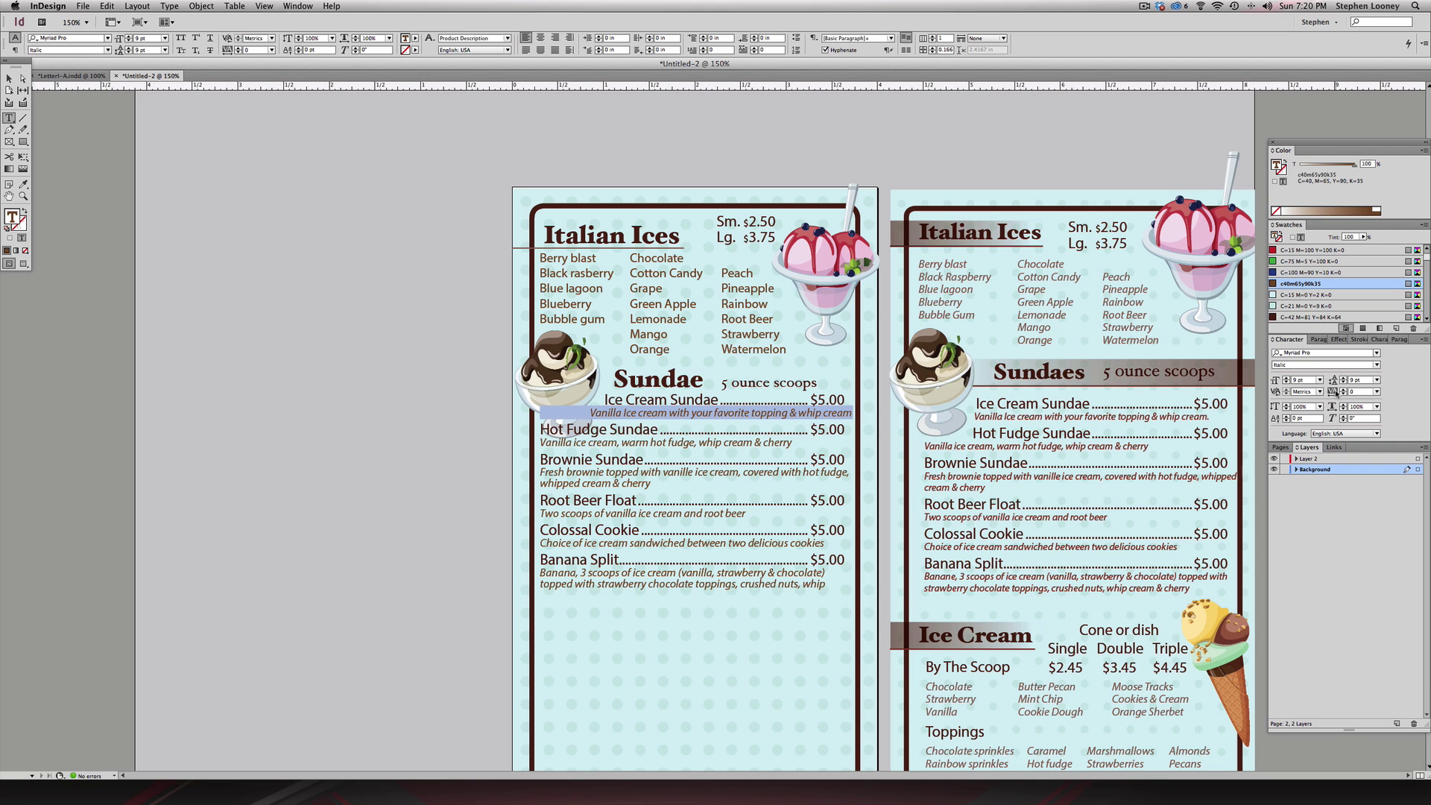
{"action": "left_click", "coordinate": [1376, 393]}
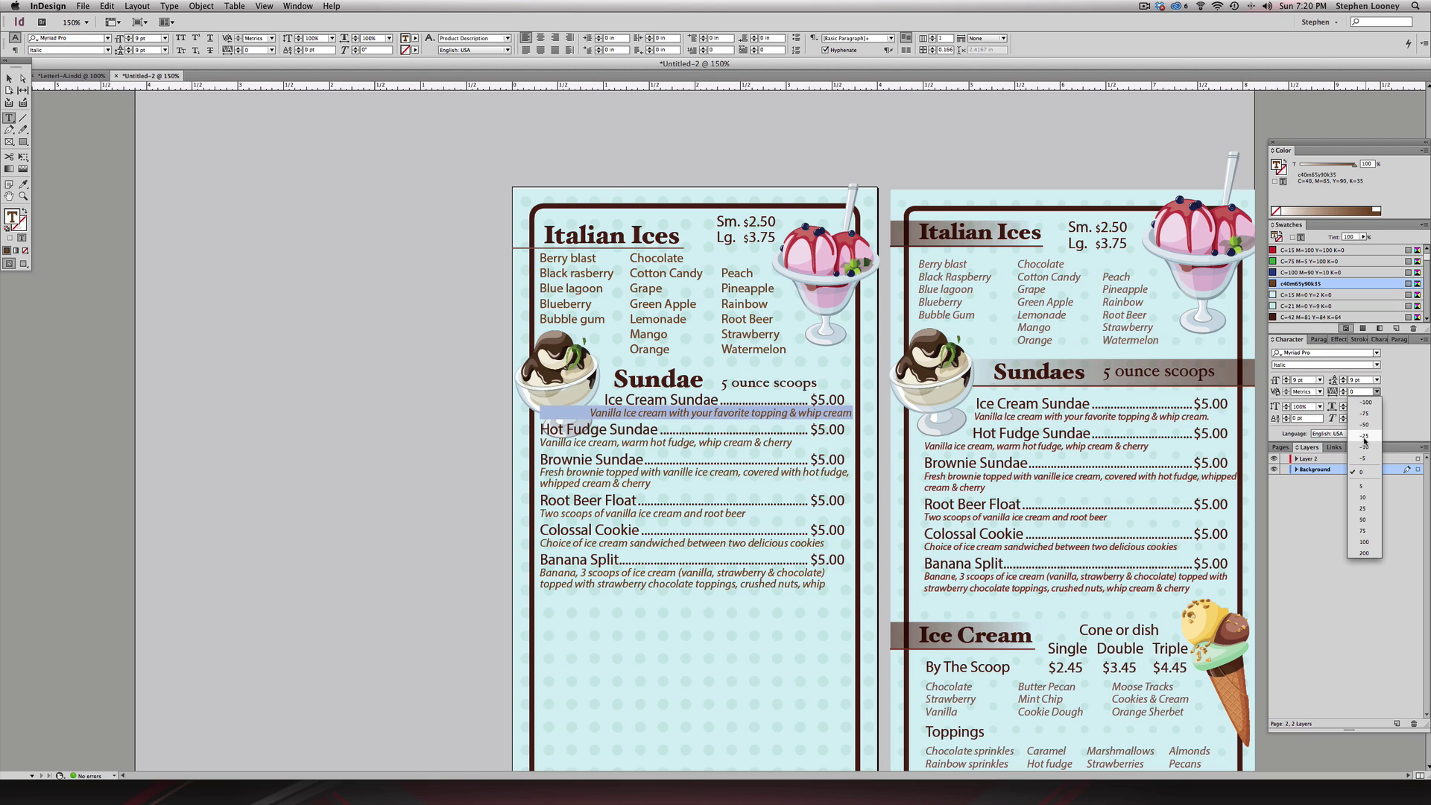
{"action": "left_click", "coordinate": [1348, 437]}
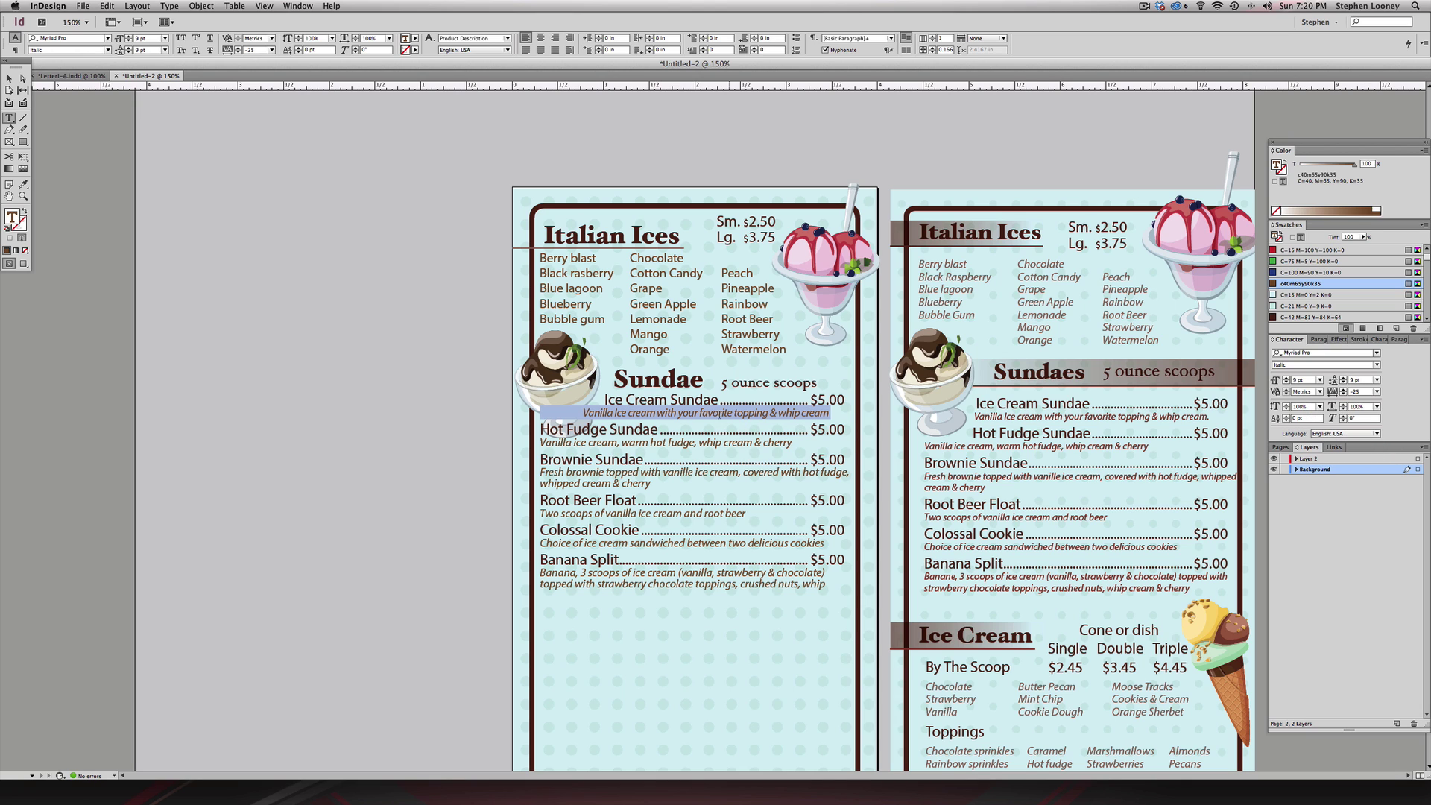
{"action": "left_click", "coordinate": [586, 410]}
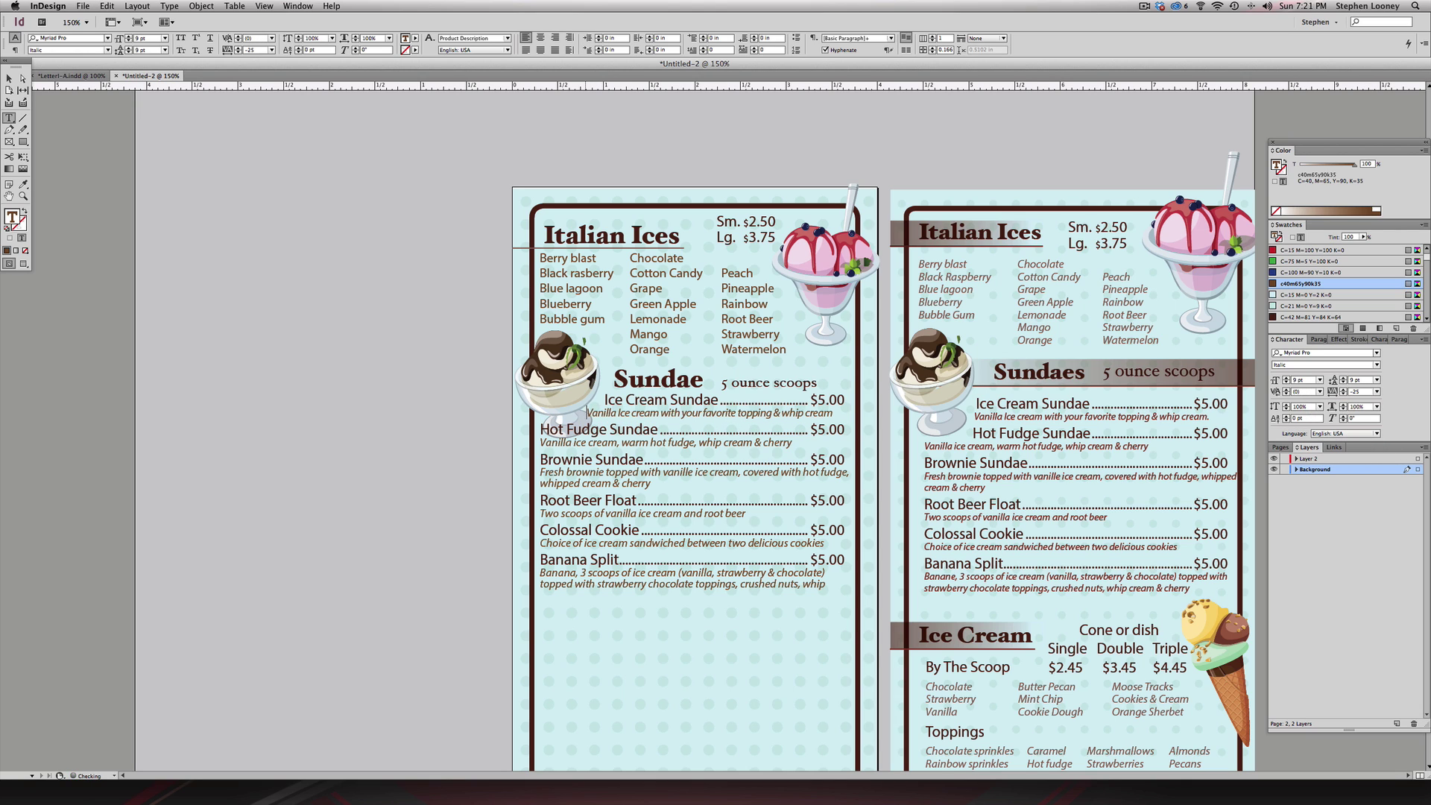
{"action": "key", "text": "Escape"}
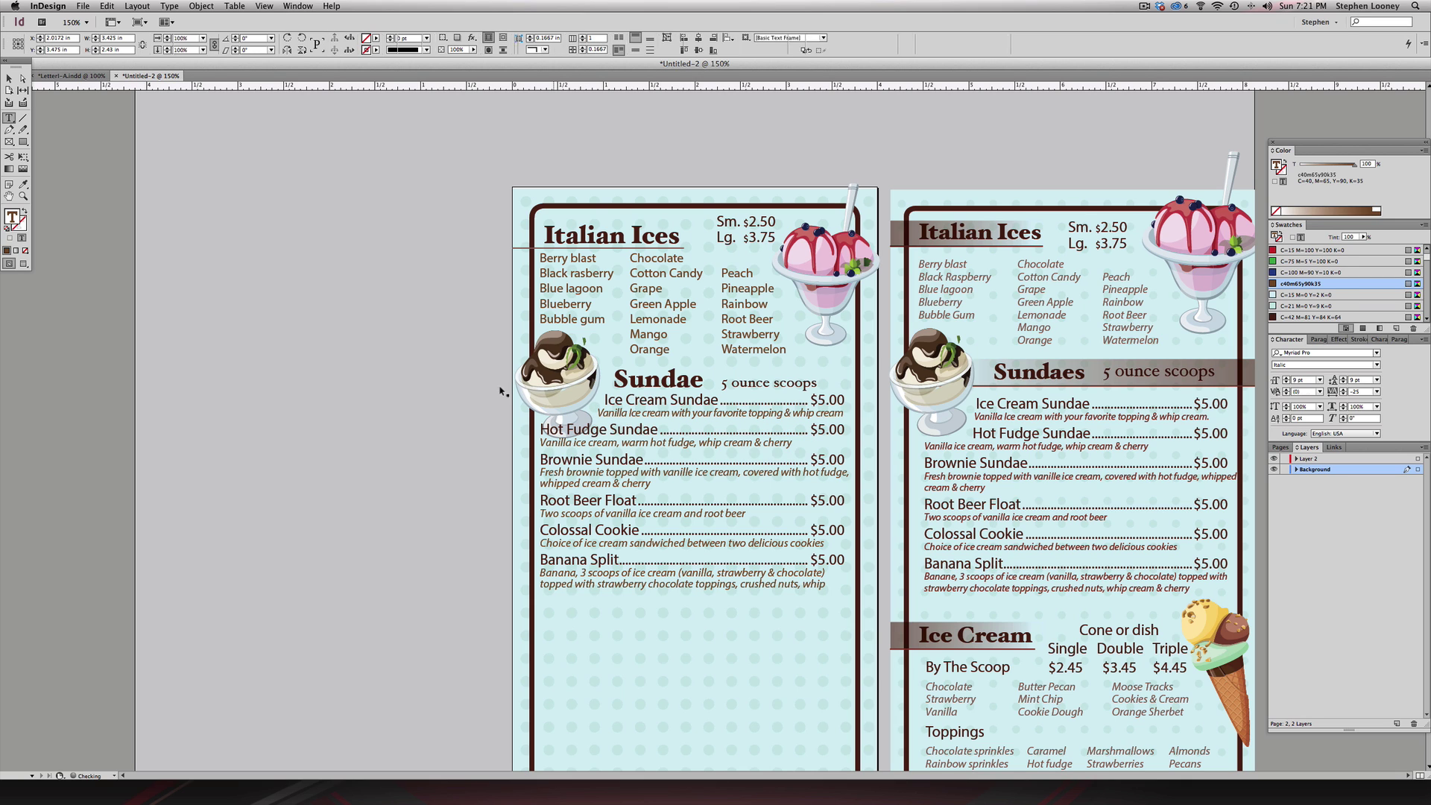
{"action": "left_click", "coordinate": [510, 384]}
- Indent the Hot Fudge Sundae line, tilt the sundae image about 11°, and shrink it slightly
{"action": "double_click", "coordinate": [554, 431]}
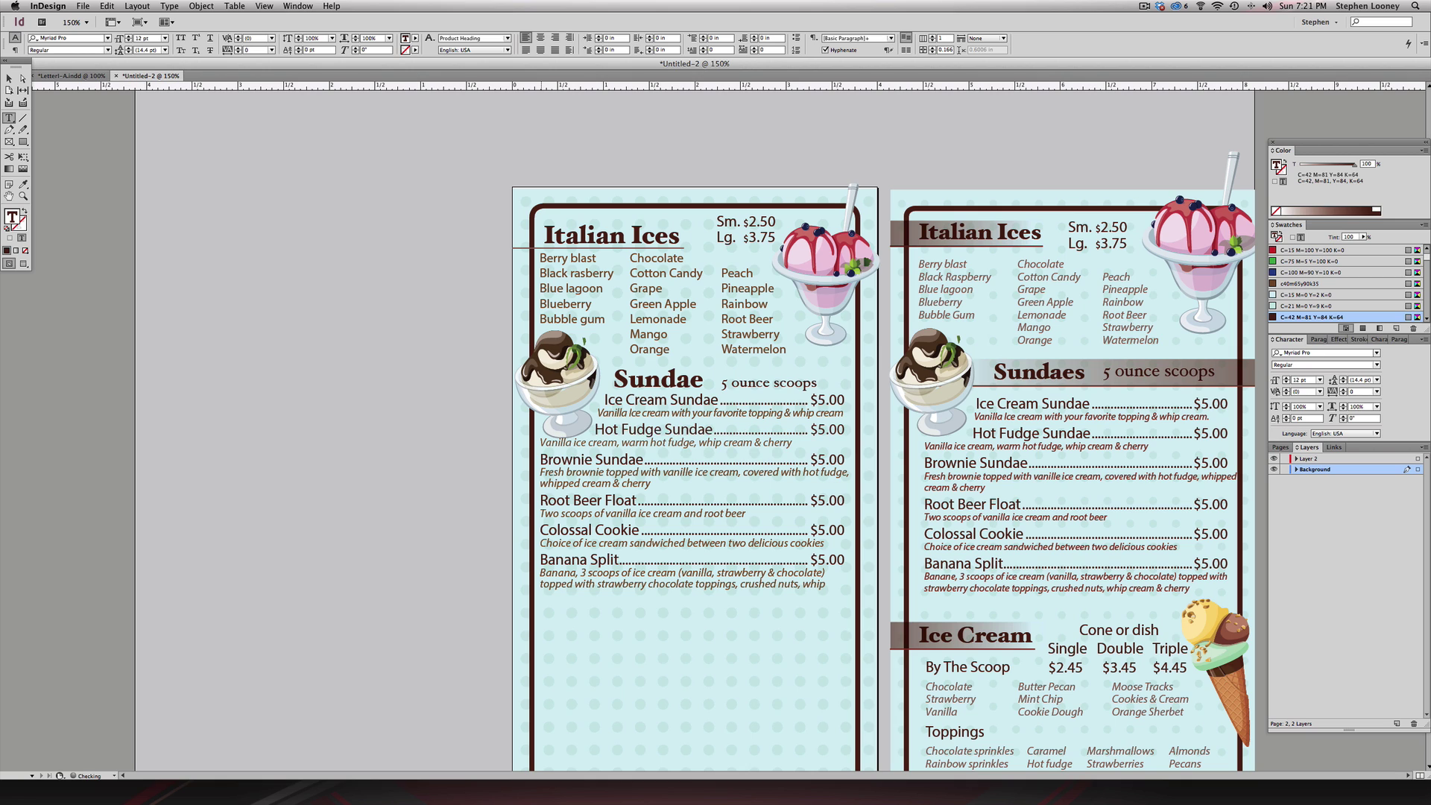
{"action": "key", "text": "Escape"}
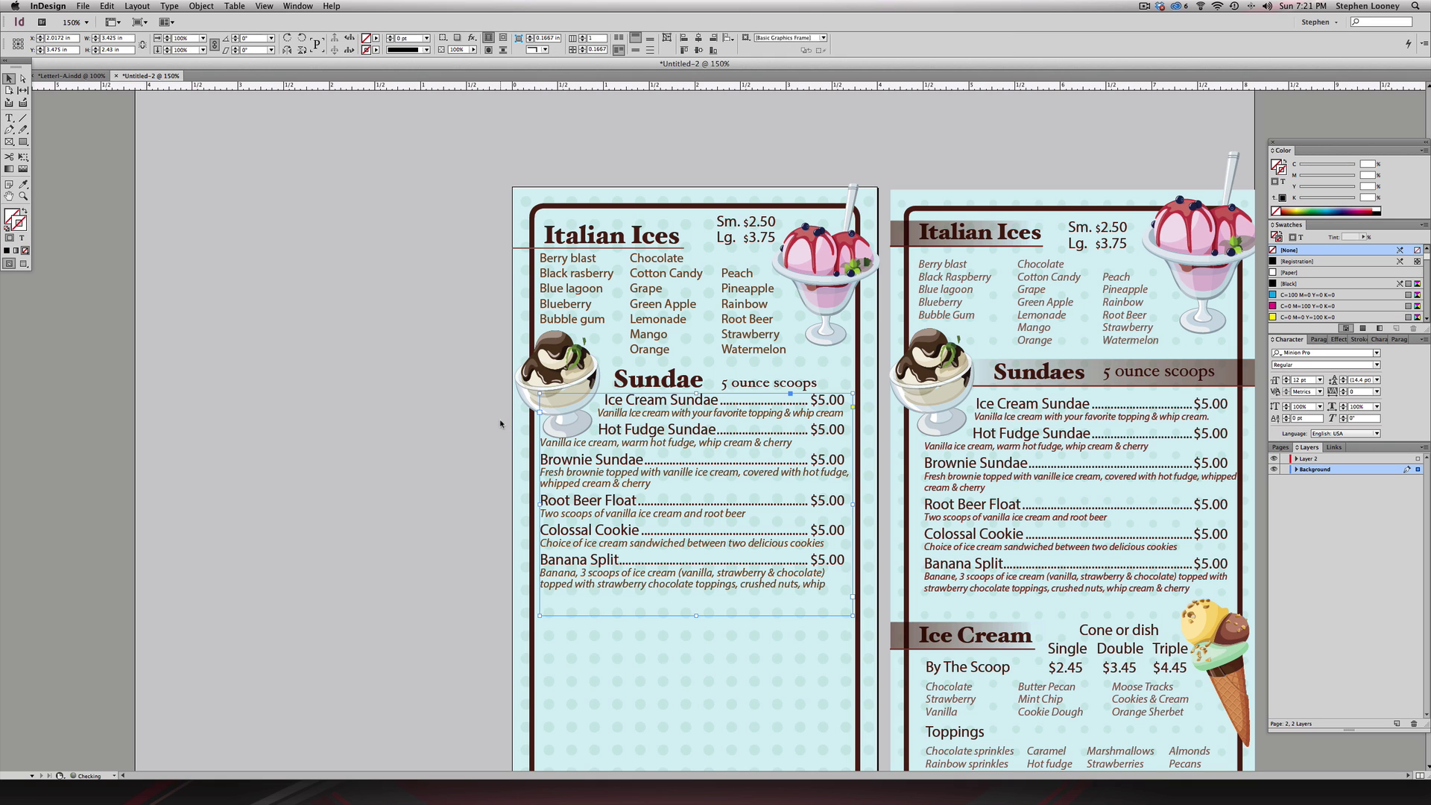
{"action": "left_click", "coordinate": [586, 438]}
{"action": "left_click_drag", "start_coordinate": [596, 409], "coordinate": [604, 424]}
{"action": "key", "text": "super+shift+a"}
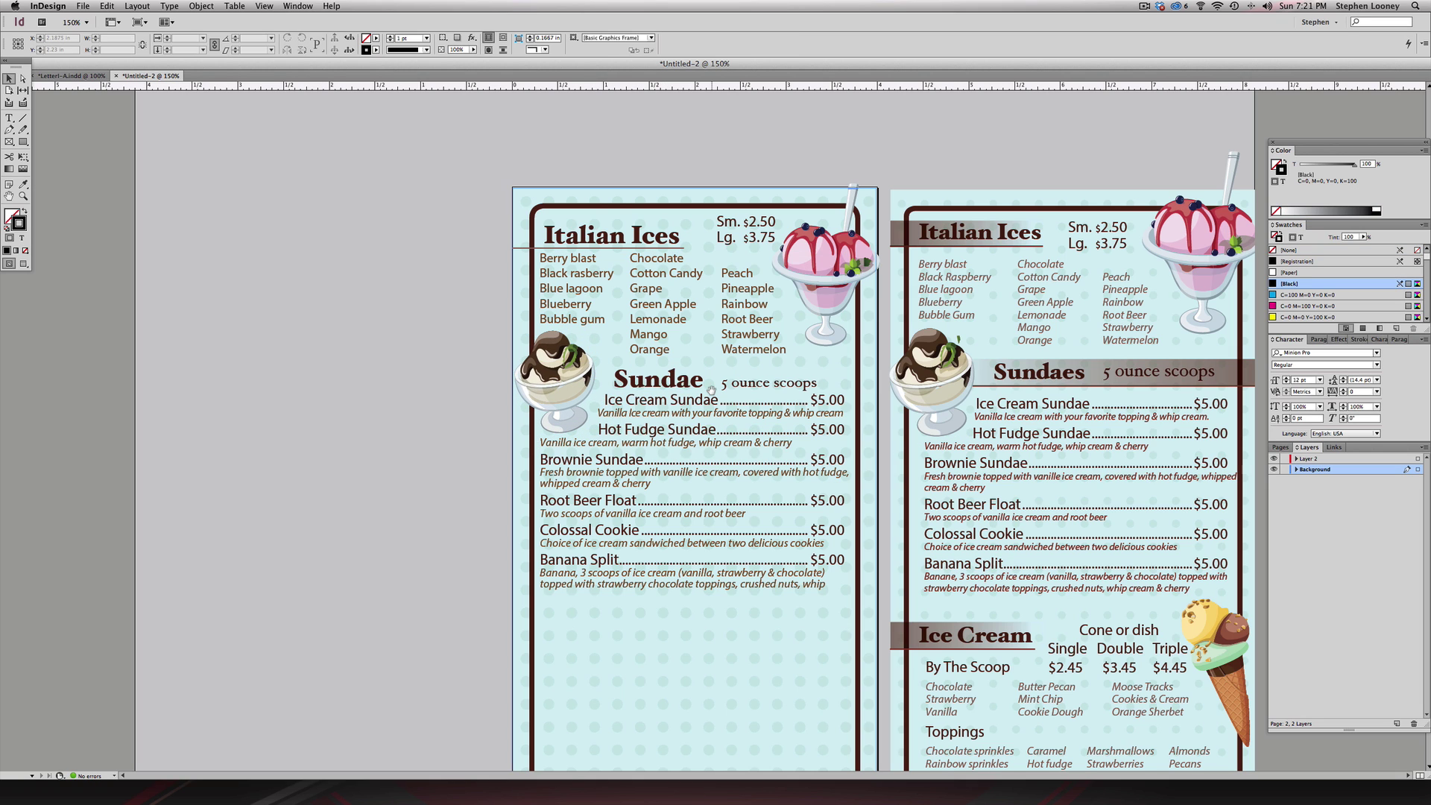
- Copy the Sundae heading below Banana Split
{"action": "scroll", "coordinate": [710, 389], "scroll_direction": "down", "scroll_amount": 3}
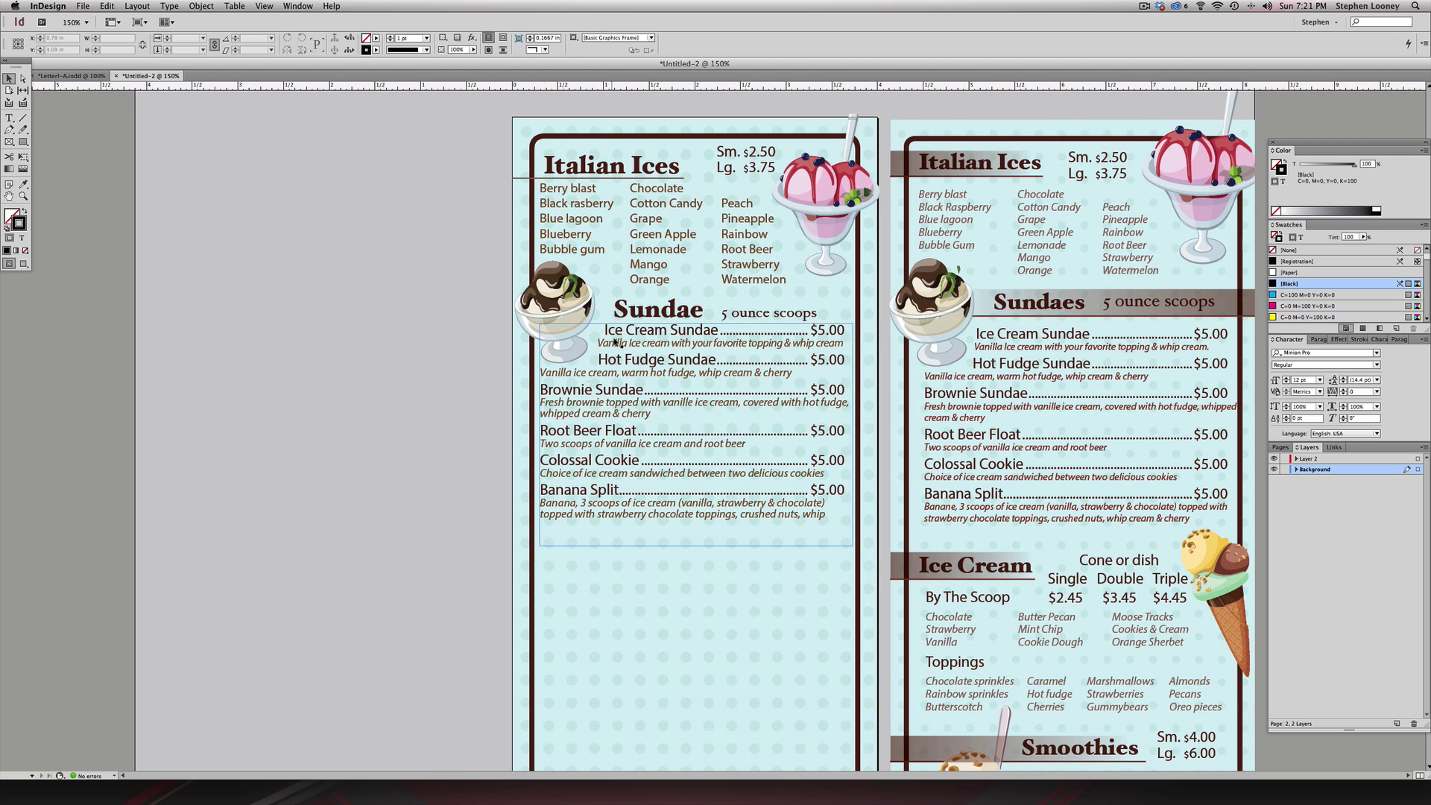
{"action": "left_click", "coordinate": [640, 316]}
{"action": "left_click_drag", "start_coordinate": [650, 311], "coordinate": [574, 558]}
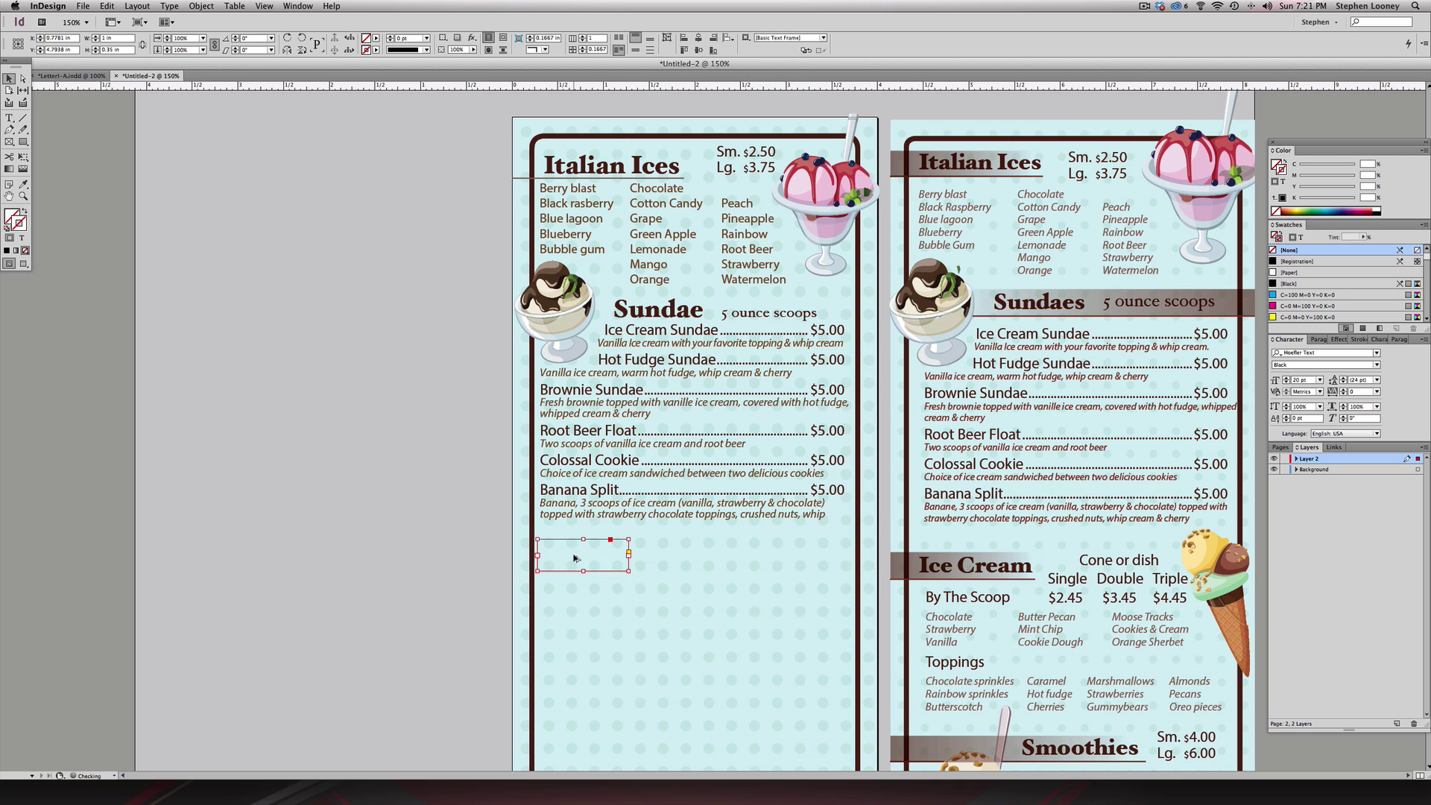
{"action": "double_click", "coordinate": [571, 557]}
- Replace the copied Sundae heading with a copy of the Italian Ices heading and rule below Banana Split
{"action": "key", "text": "Escape"}
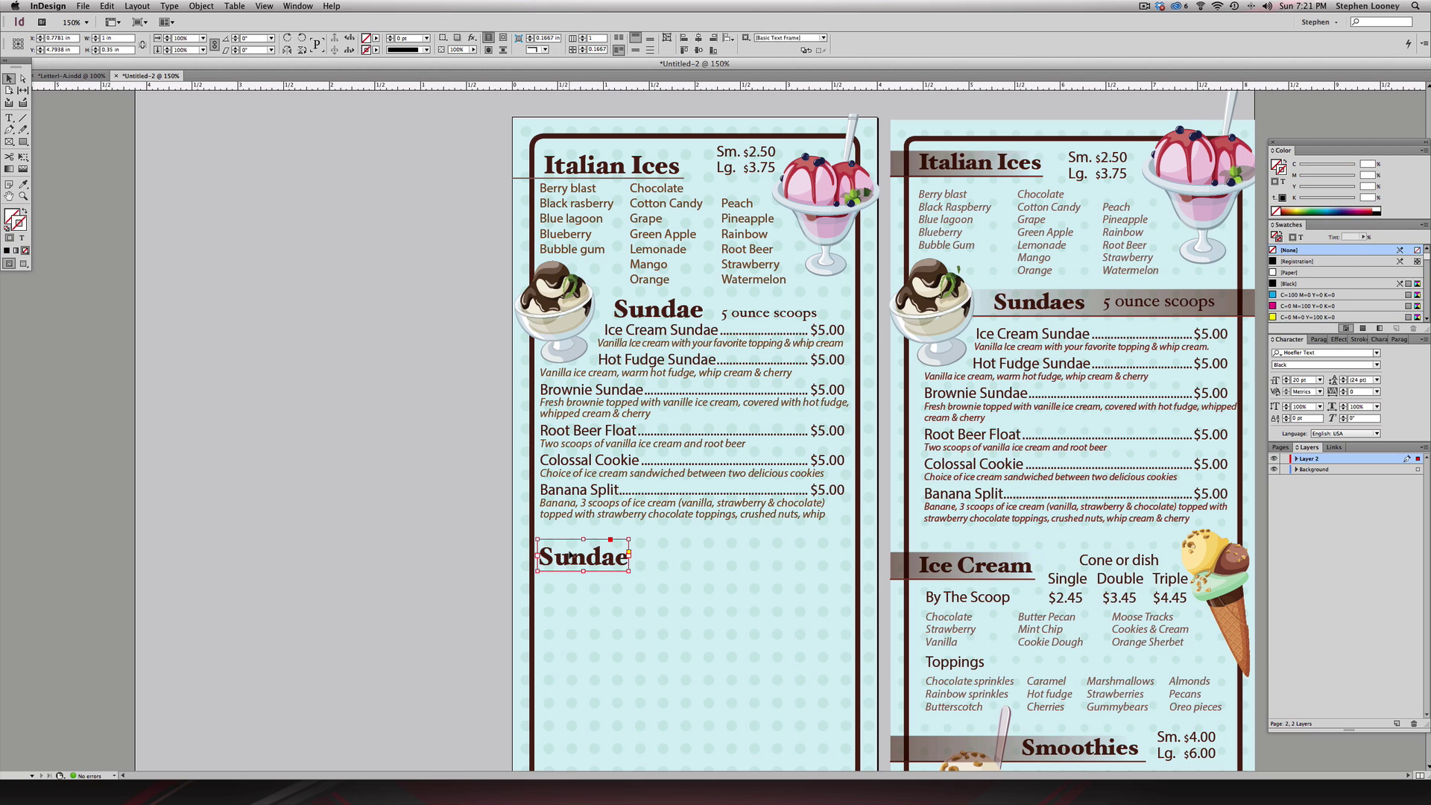
{"action": "key", "text": "Delete"}
{"action": "left_click", "coordinate": [564, 175]}
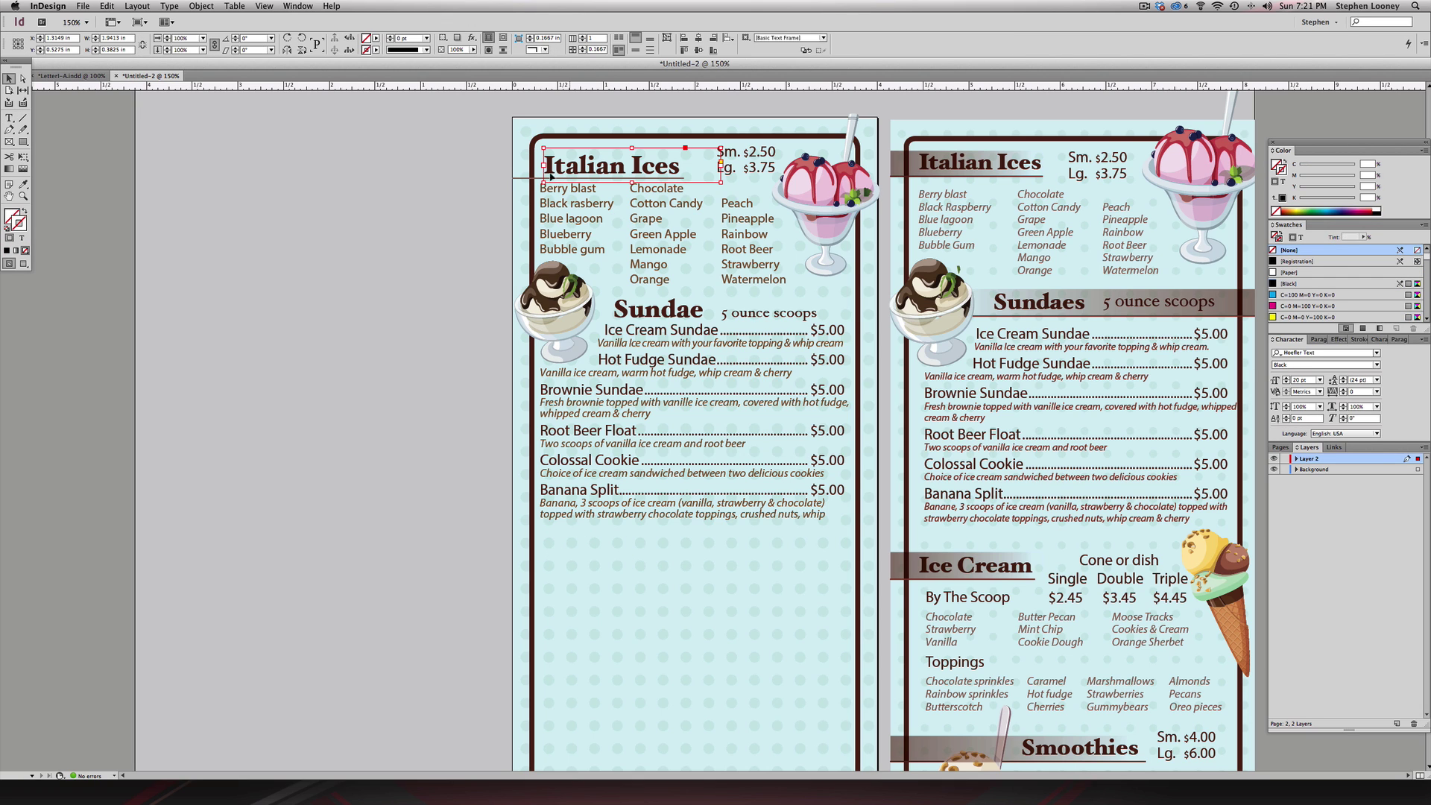
{"action": "left_click", "coordinate": [547, 179]}
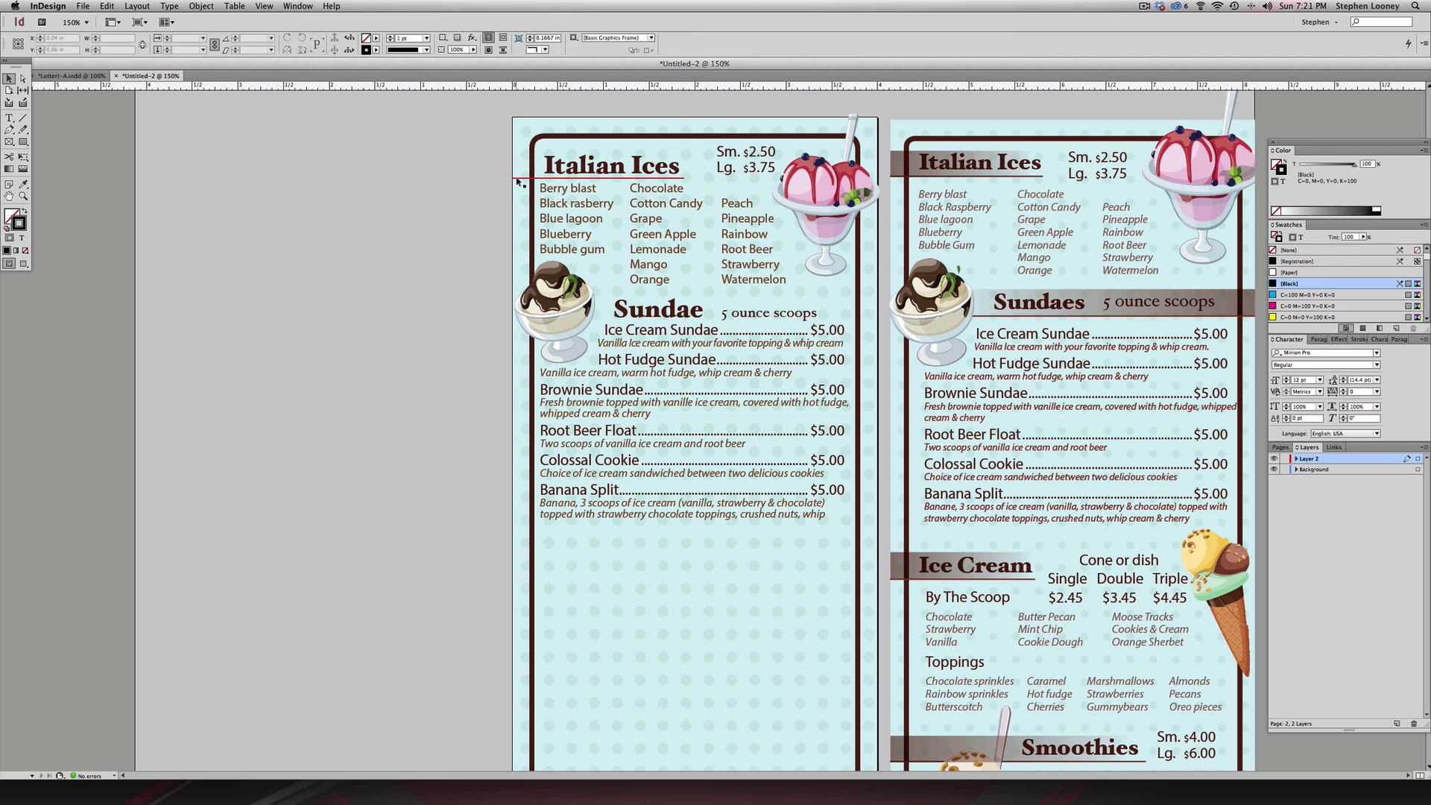
{"action": "mouse_move", "coordinate": [548, 180]}
{"action": "left_mouse_down"}
{"action": "mouse_move", "coordinate": [547, 568]}
{"action": "mouse_move", "coordinate": [682, 555]}
{"action": "left_mouse_up"}
- Retype the copied heading as 'Ice Cream'
{"action": "double_click", "coordinate": [573, 557]}
{"action": "type", "text": "Ice"}
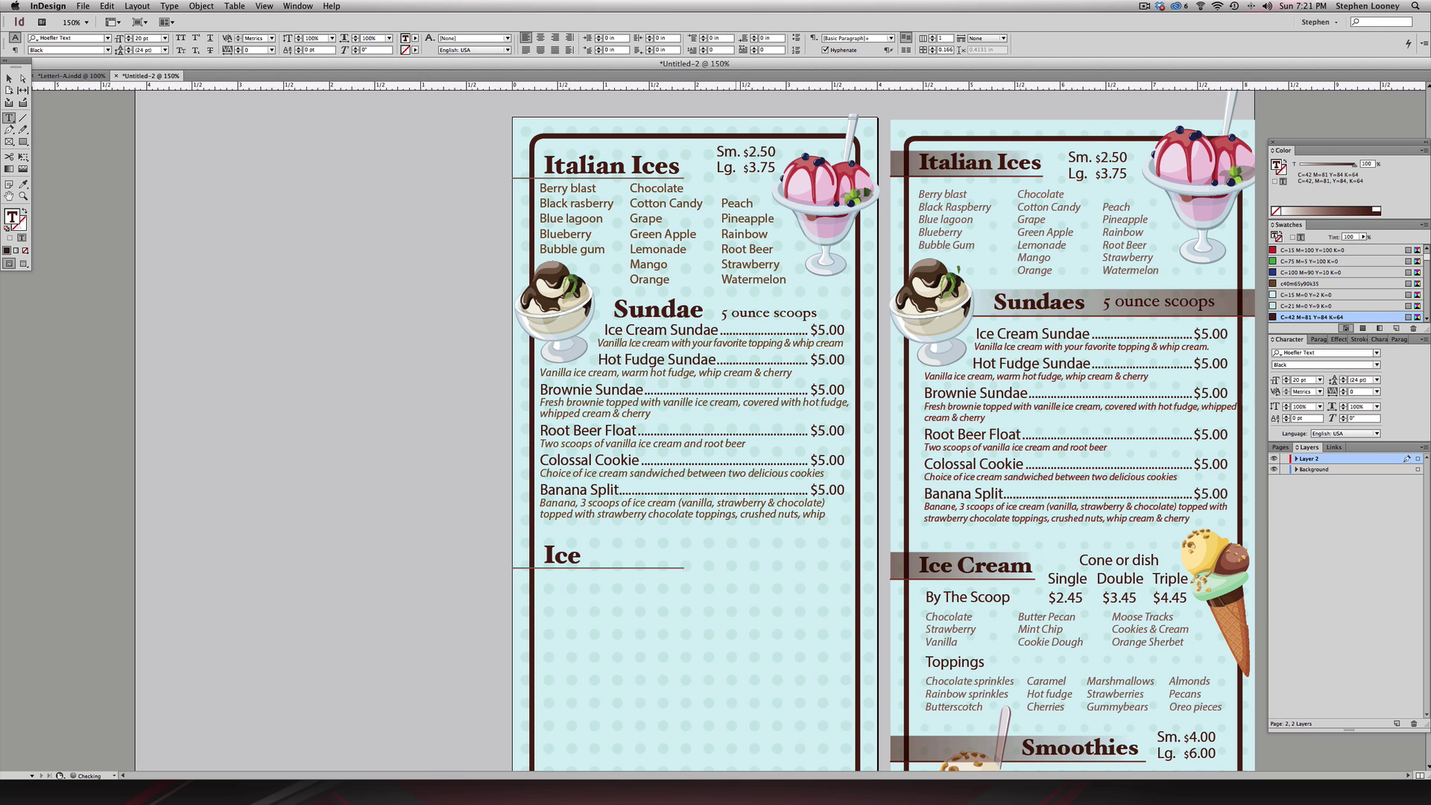
{"action": "type", "text": " Cream"}
{"action": "key", "text": "Escape"}
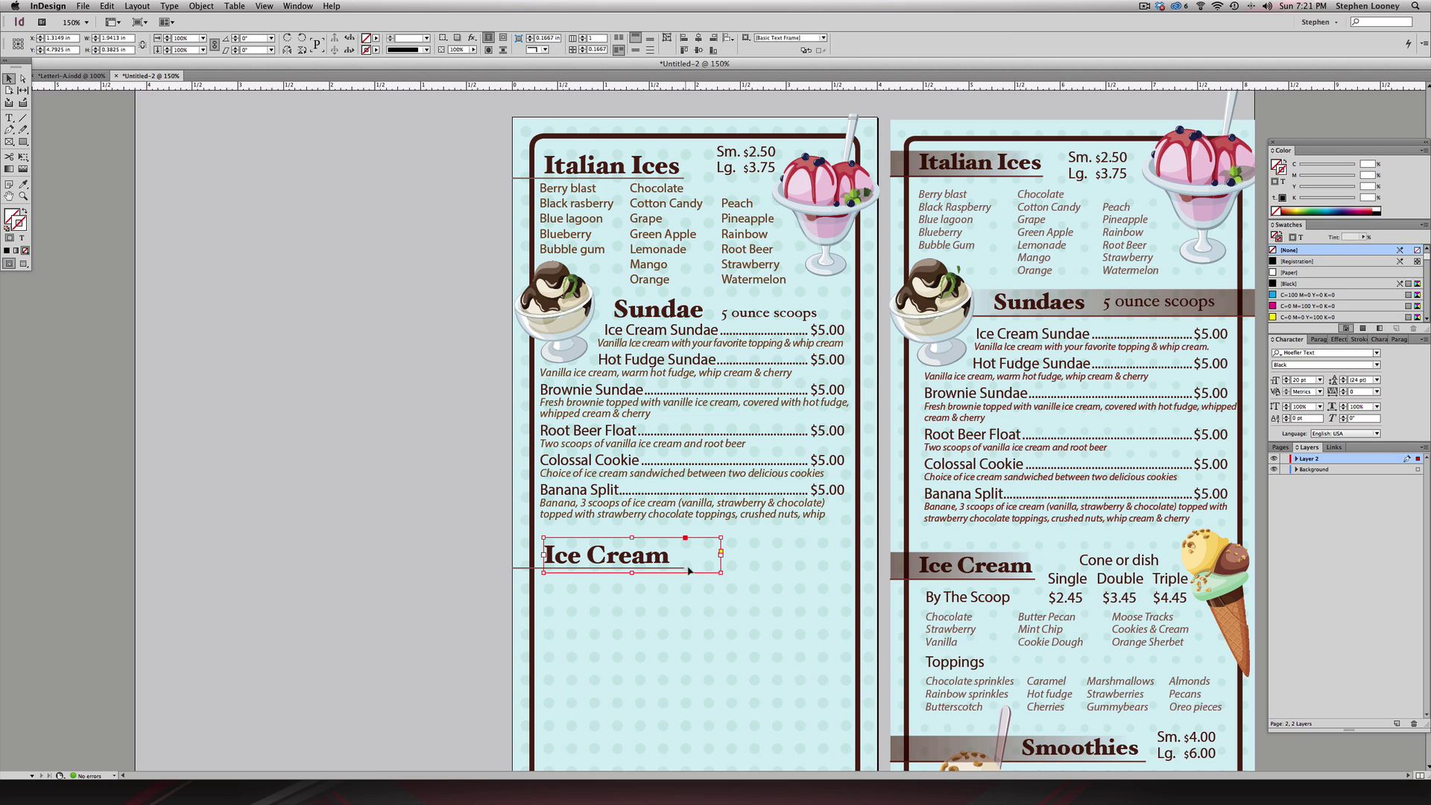
{"action": "left_click", "coordinate": [669, 567]}
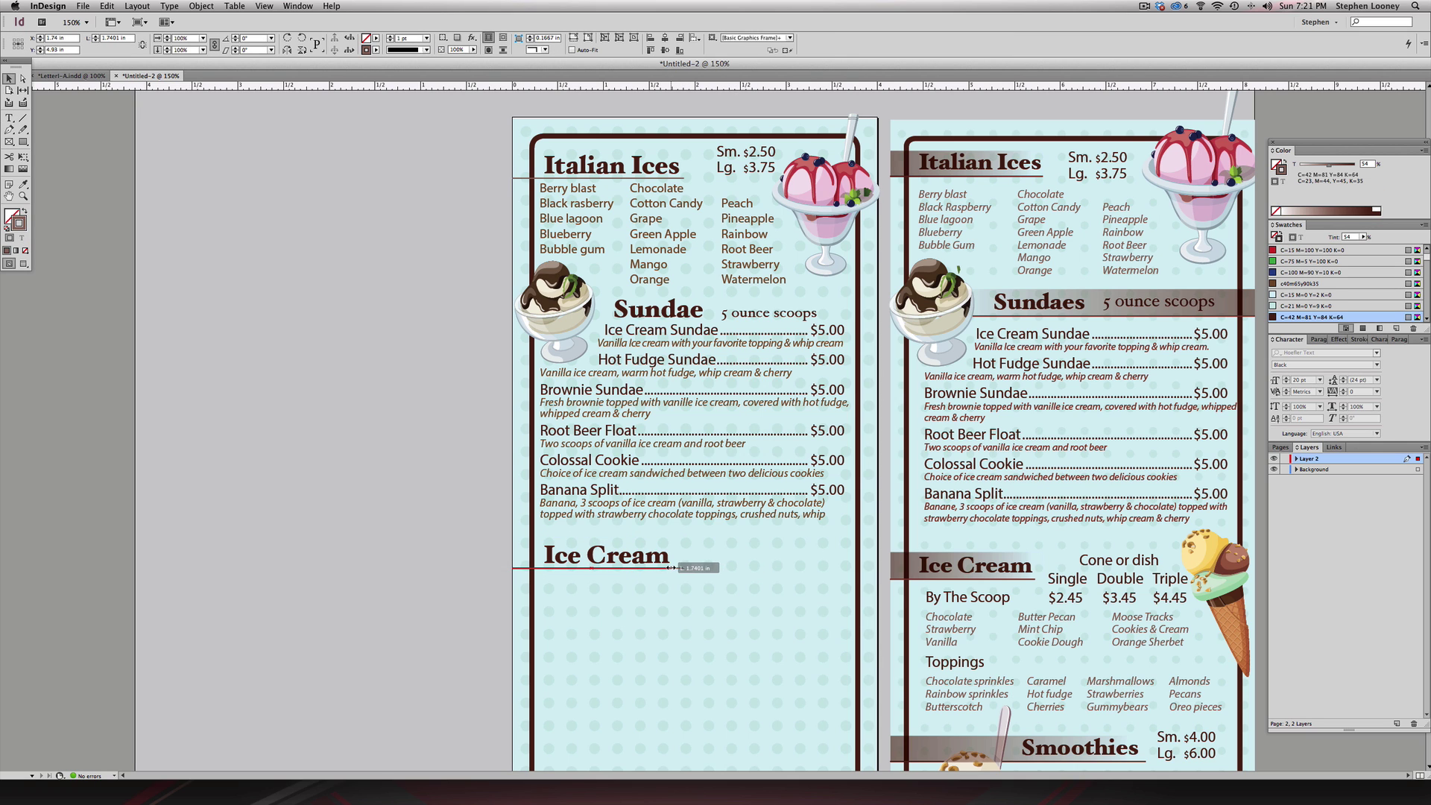
{"action": "key", "text": "super+s"}
{"action": "left_click", "coordinate": [887, 416]}
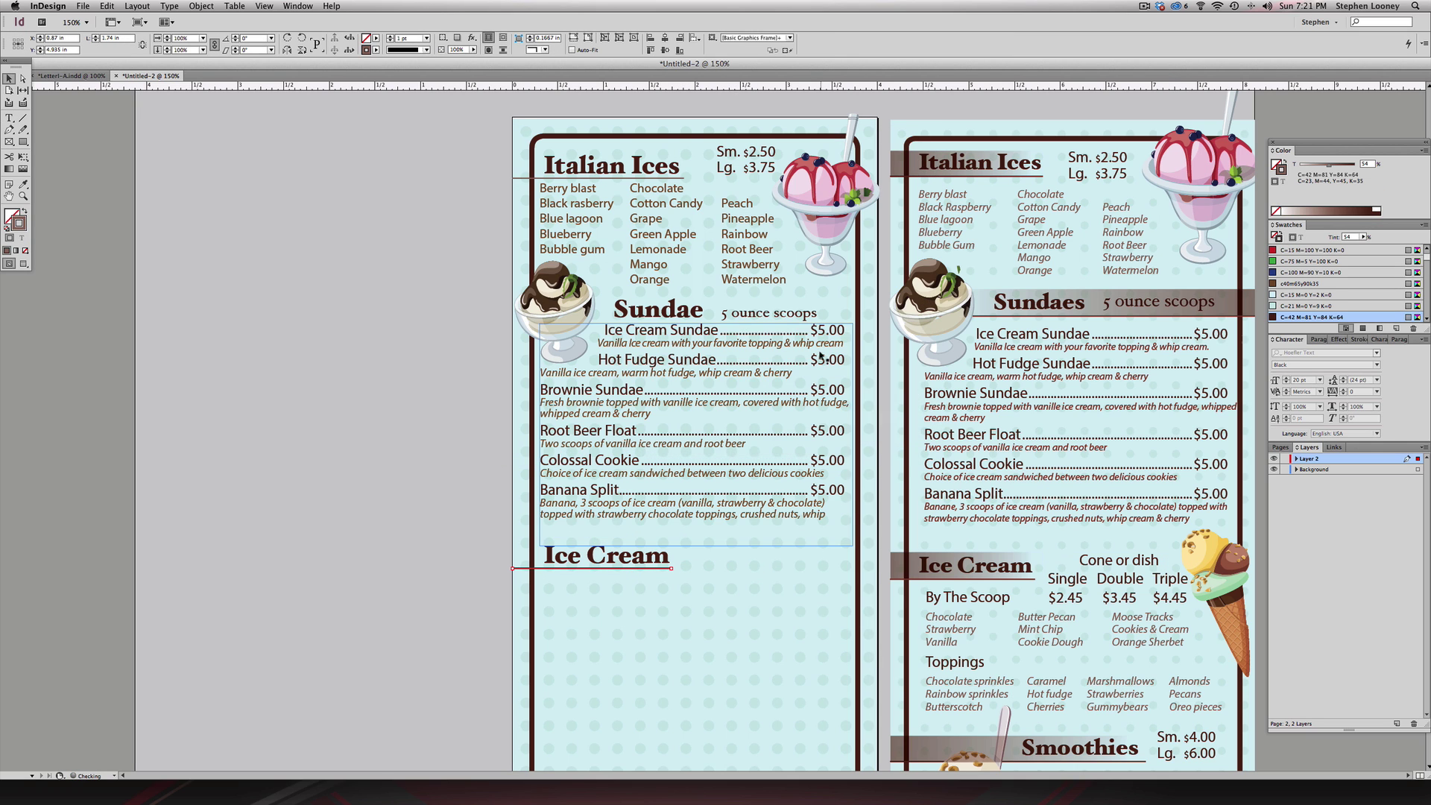
{"action": "left_click", "coordinate": [1136, 567]}
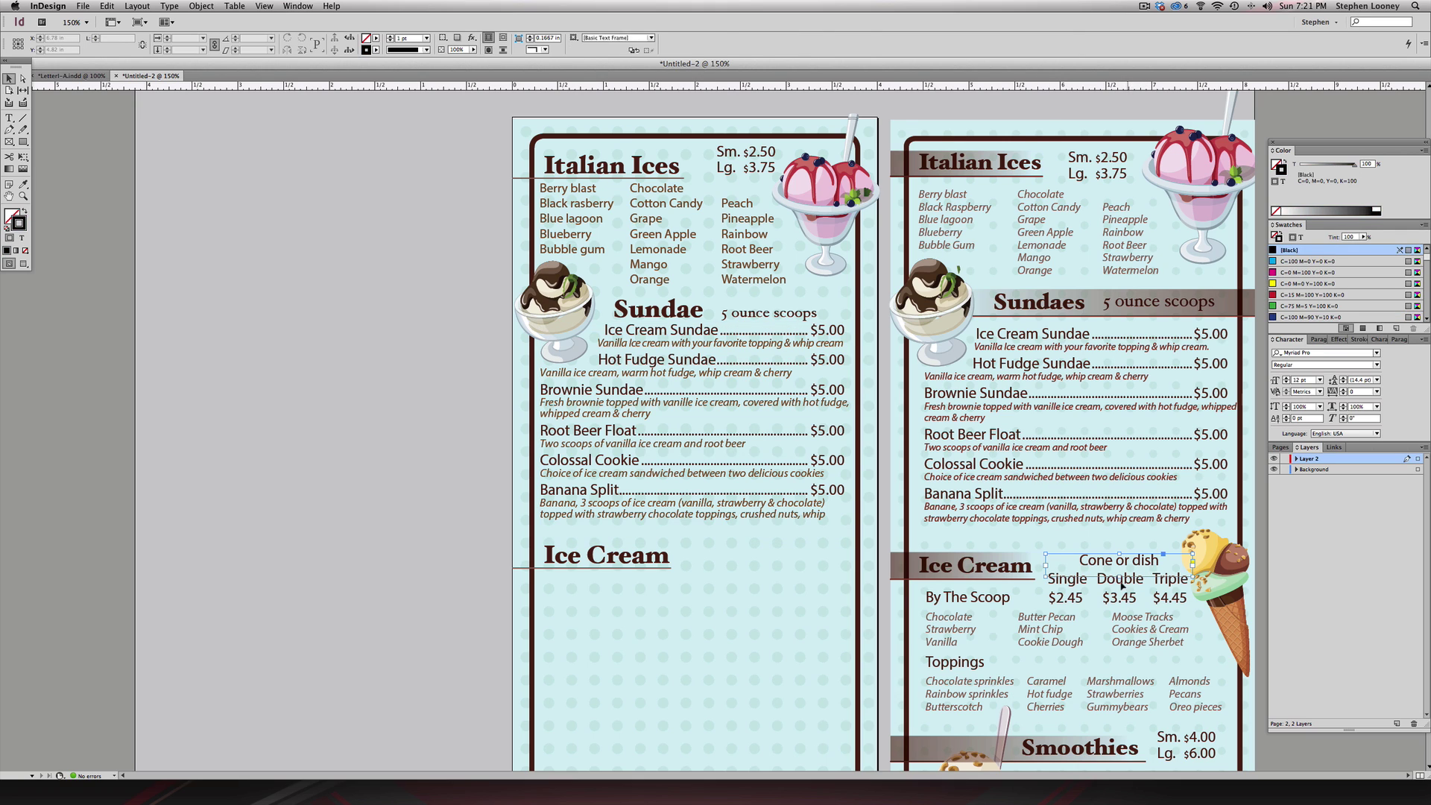
- Copy the Cone or dish prices and a slightly tilted ice-cream cone beside the left Ice Cream heading
{"action": "left_click", "coordinate": [1088, 601], "text": "shift"}
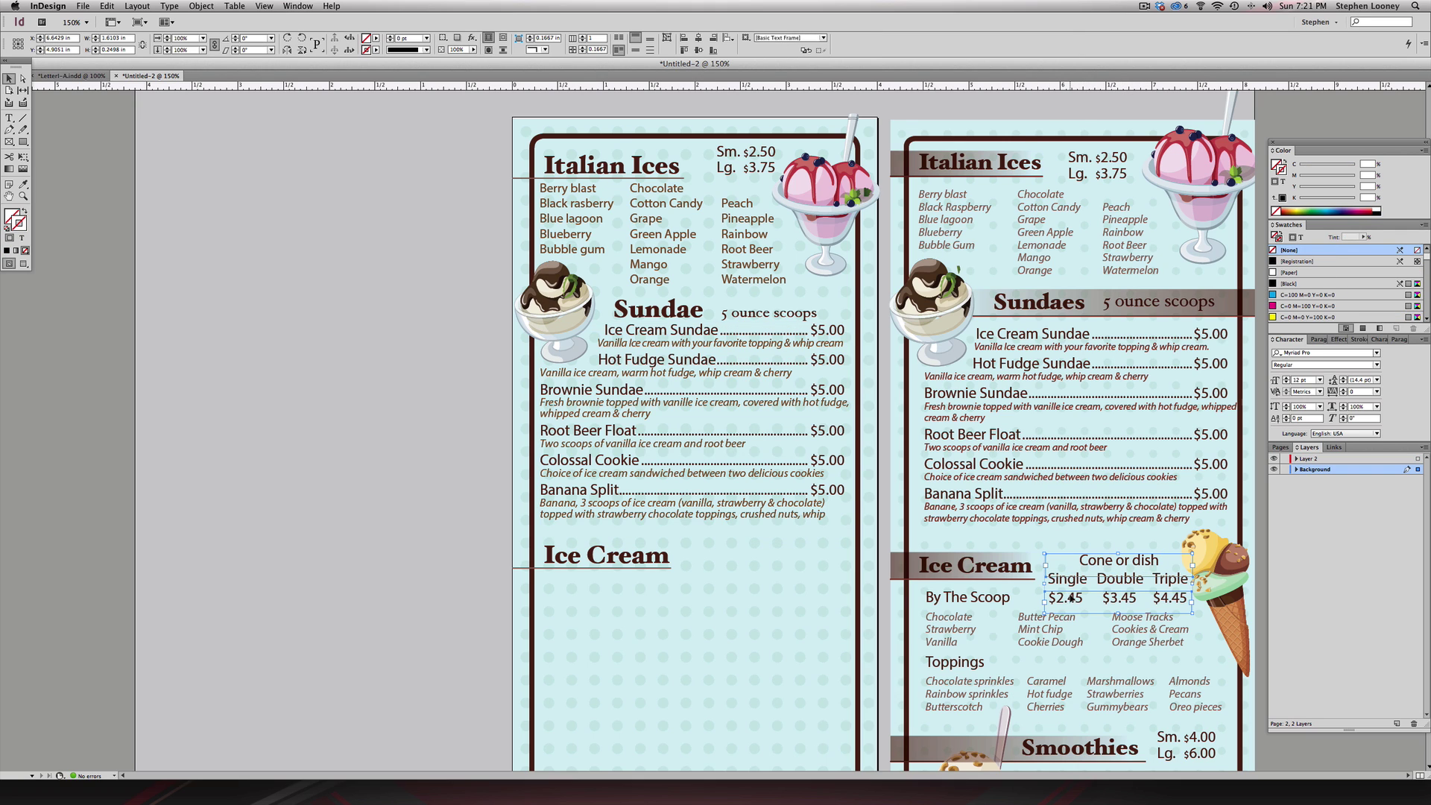
{"action": "left_click_drag", "start_coordinate": [1106, 568], "coordinate": [742, 552]}
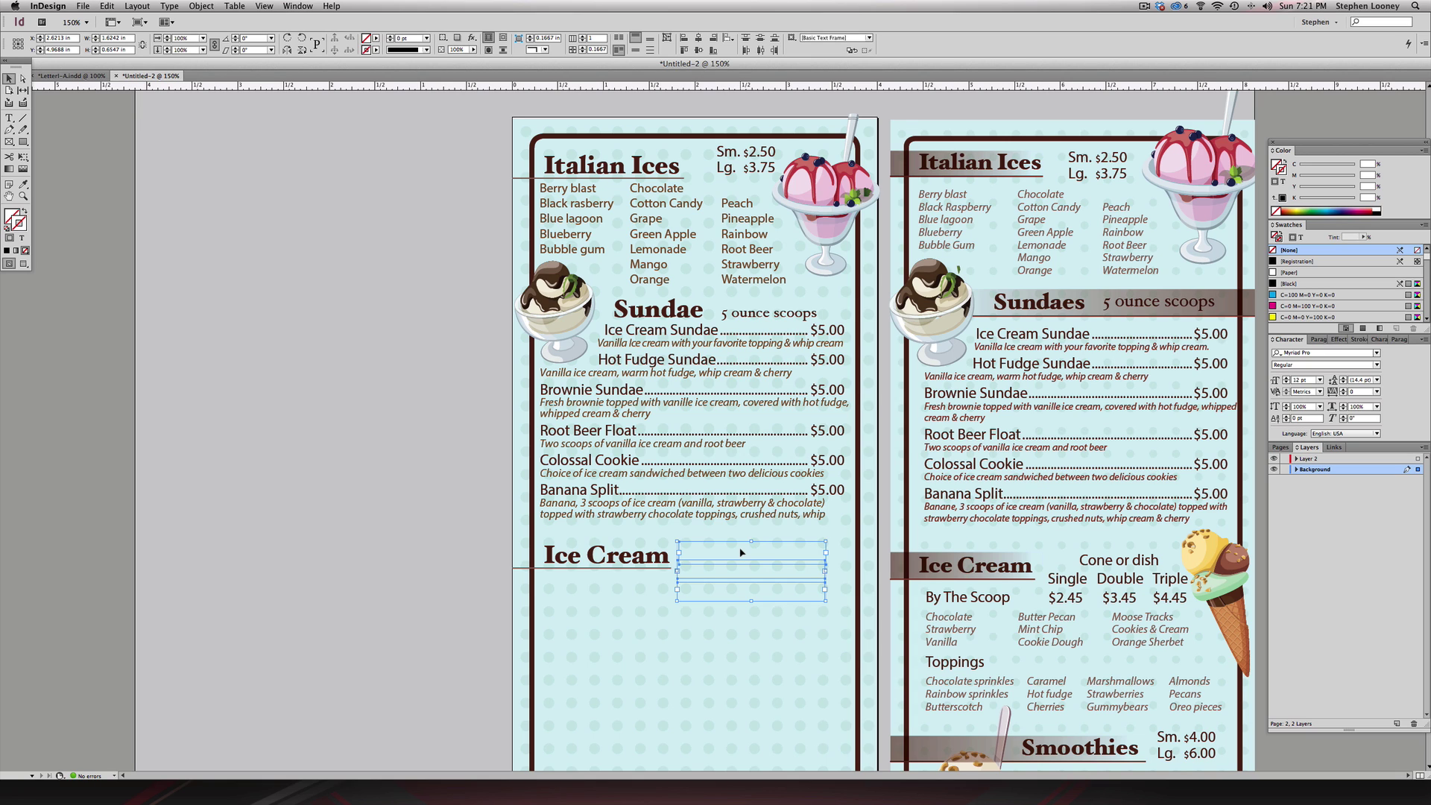
{"action": "left_click", "coordinate": [1207, 552]}
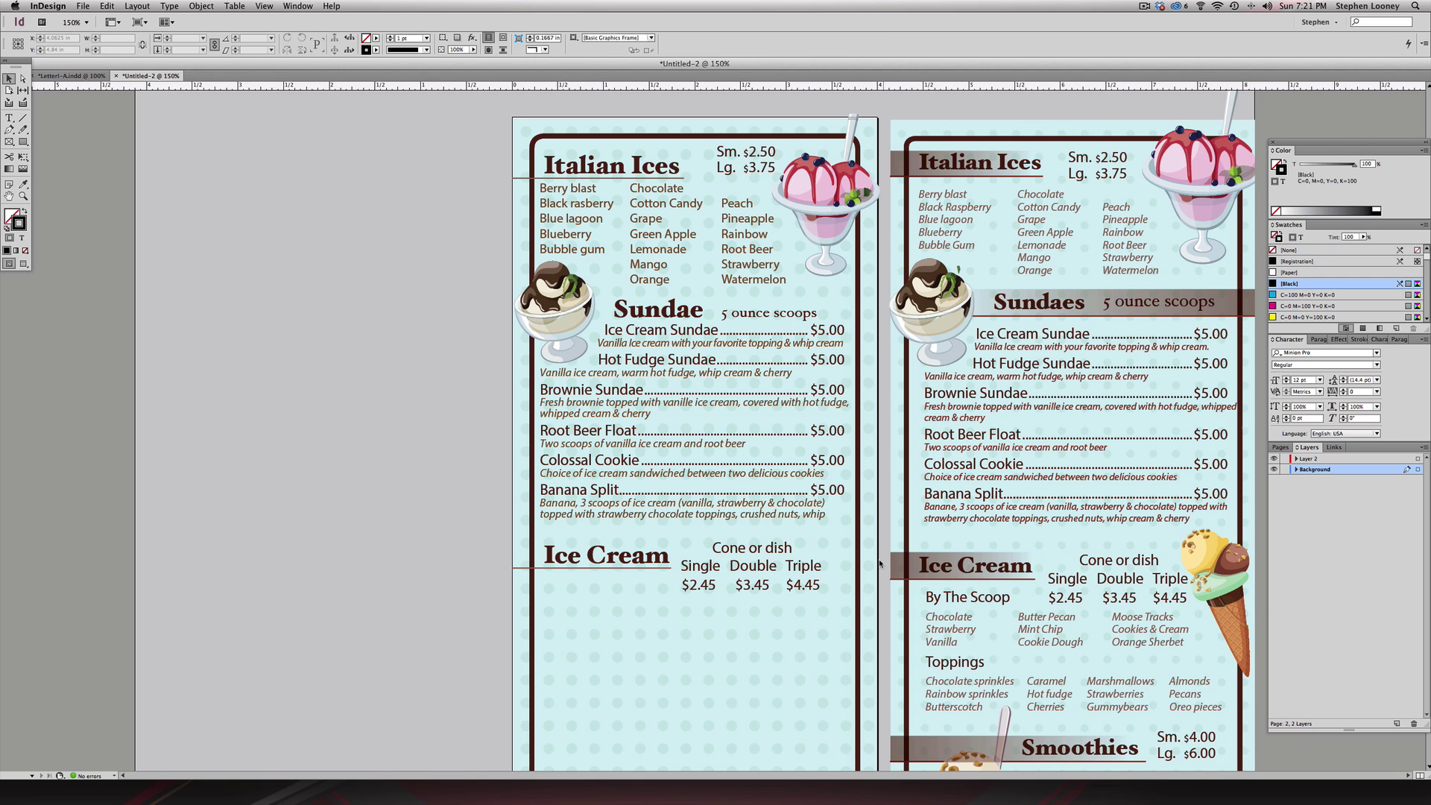
{"action": "key", "text": "super+v"}
{"action": "left_click_drag", "start_coordinate": [693, 397], "coordinate": [846, 562]}
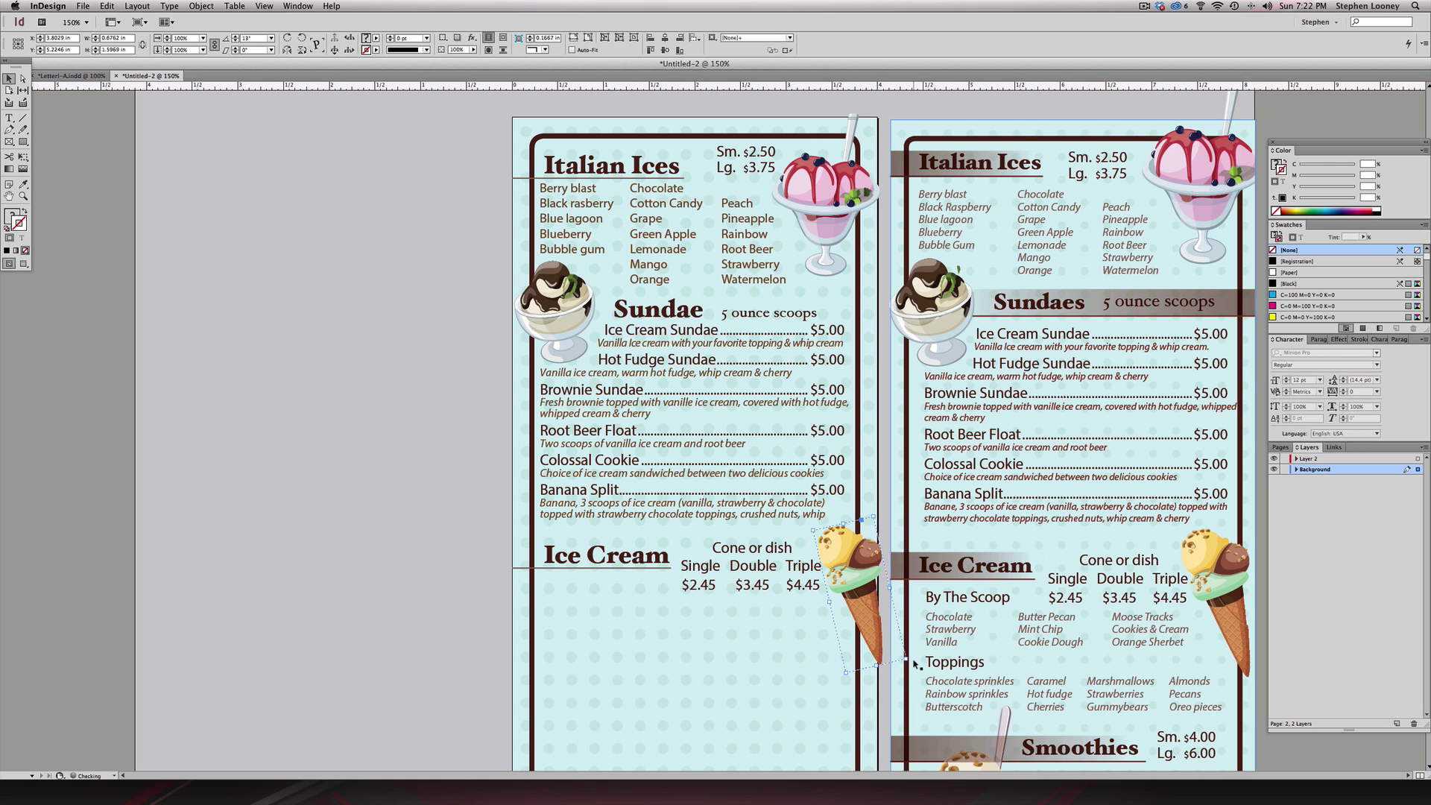
{"action": "left_click_drag", "start_coordinate": [908, 663], "coordinate": [901, 663]}
{"action": "left_click", "coordinate": [419, 560]}
- Copy the By The Scoop line onto the left page under the Ice Cream heading
{"action": "scroll", "coordinate": [698, 397], "scroll_direction": "down", "scroll_amount": 5}
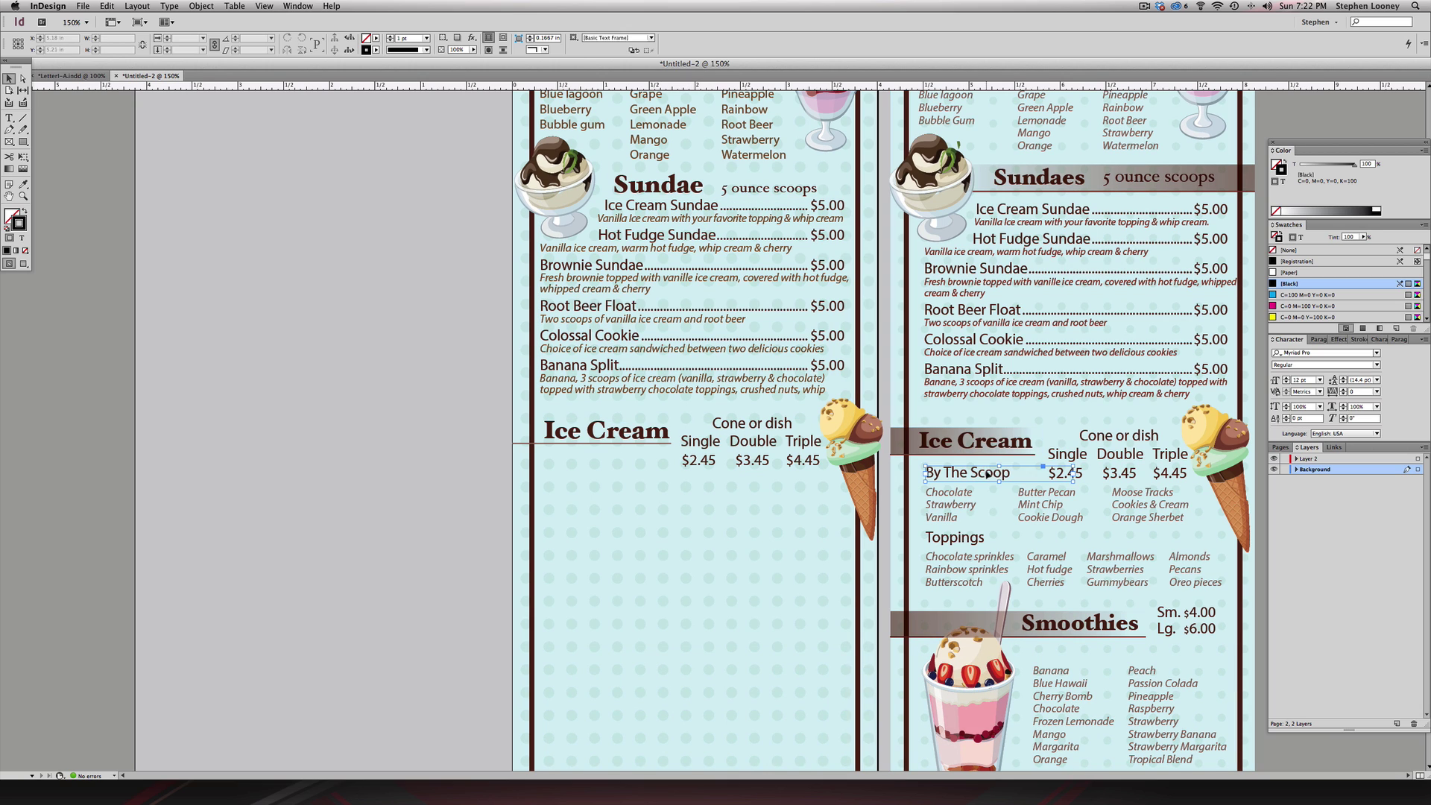
{"action": "left_click_drag", "start_coordinate": [984, 466], "coordinate": [581, 463]}
{"action": "left_click_drag", "start_coordinate": [605, 458], "coordinate": [606, 462]}
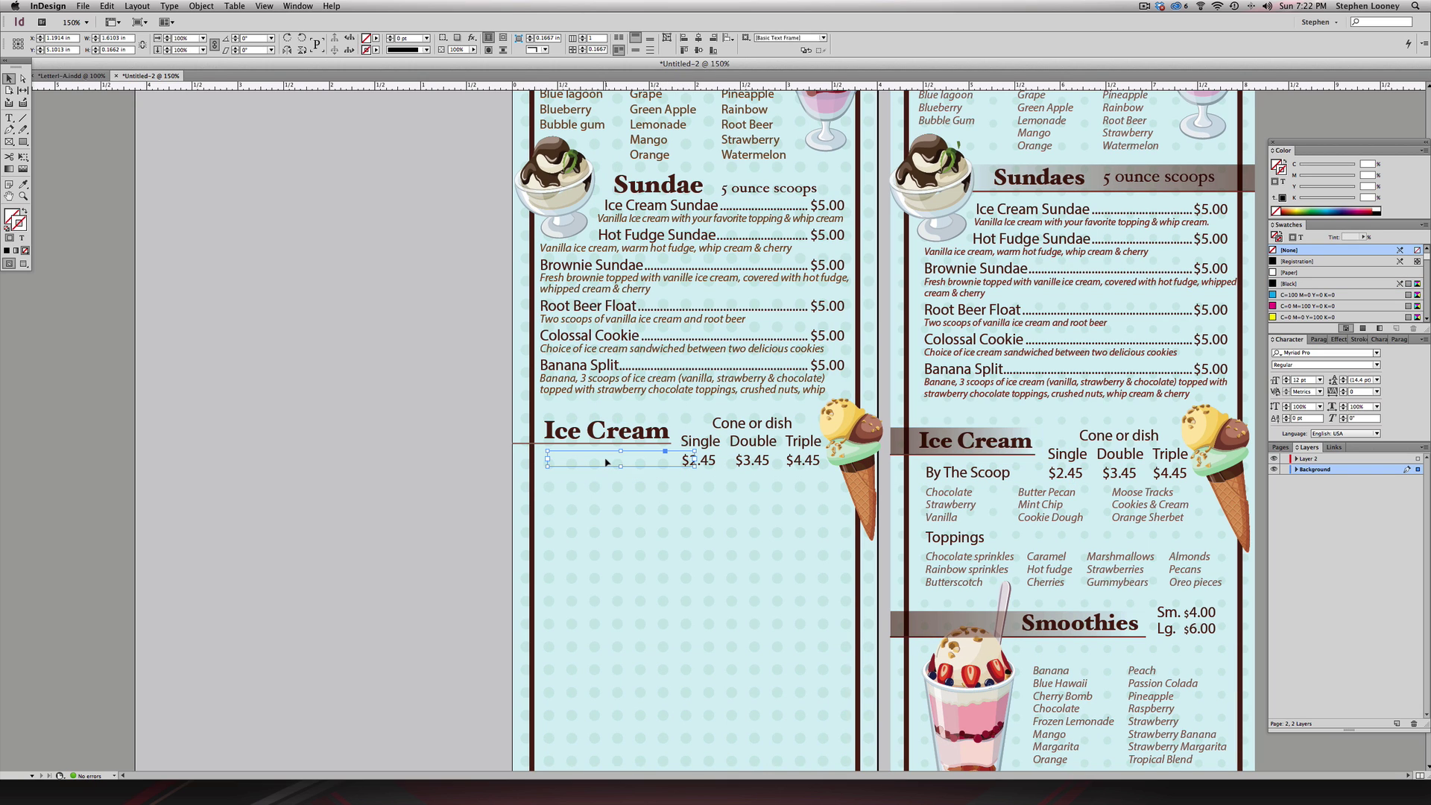
{"action": "left_click", "coordinate": [449, 456]}
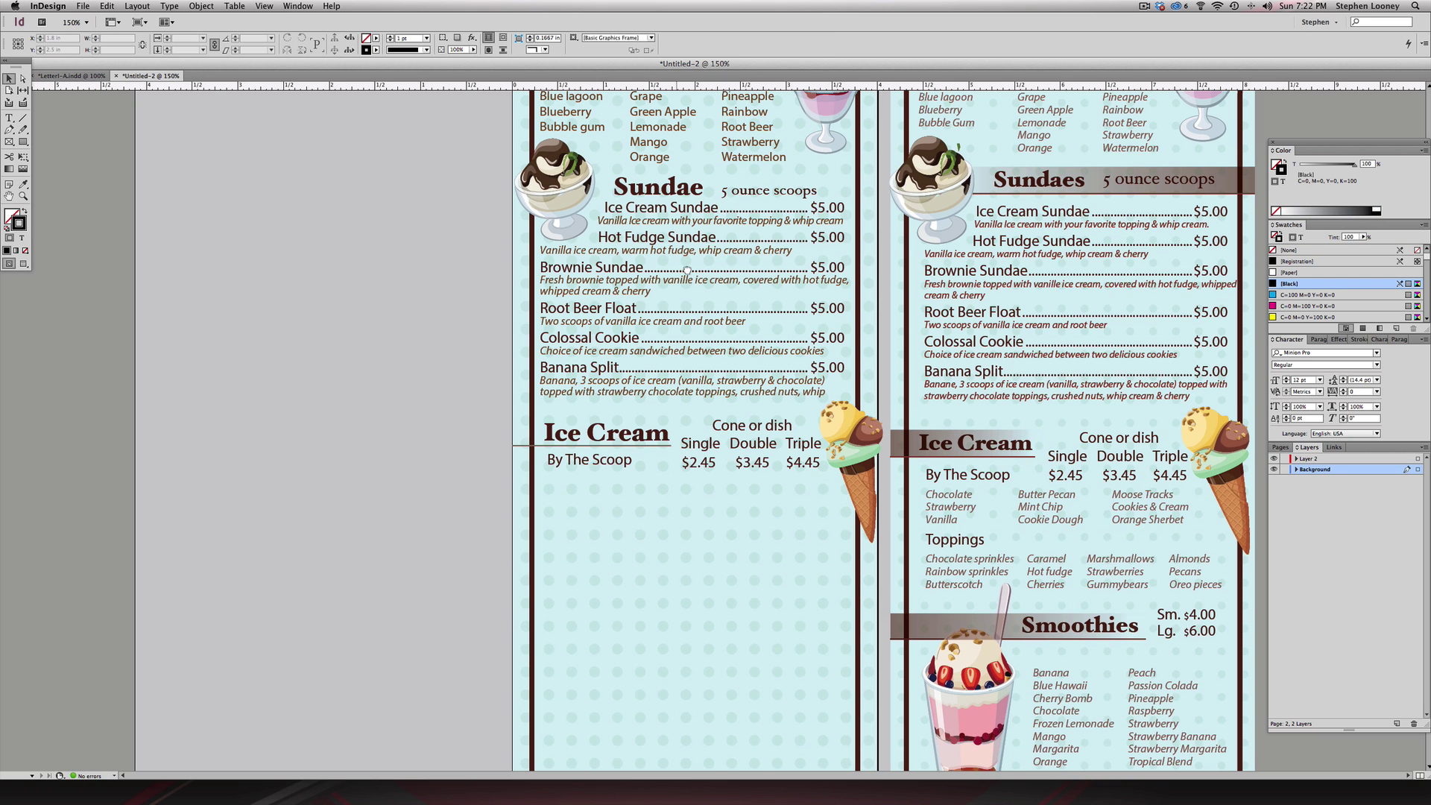
{"action": "scroll", "coordinate": [998, 577], "scroll_direction": "up", "scroll_amount": 2}
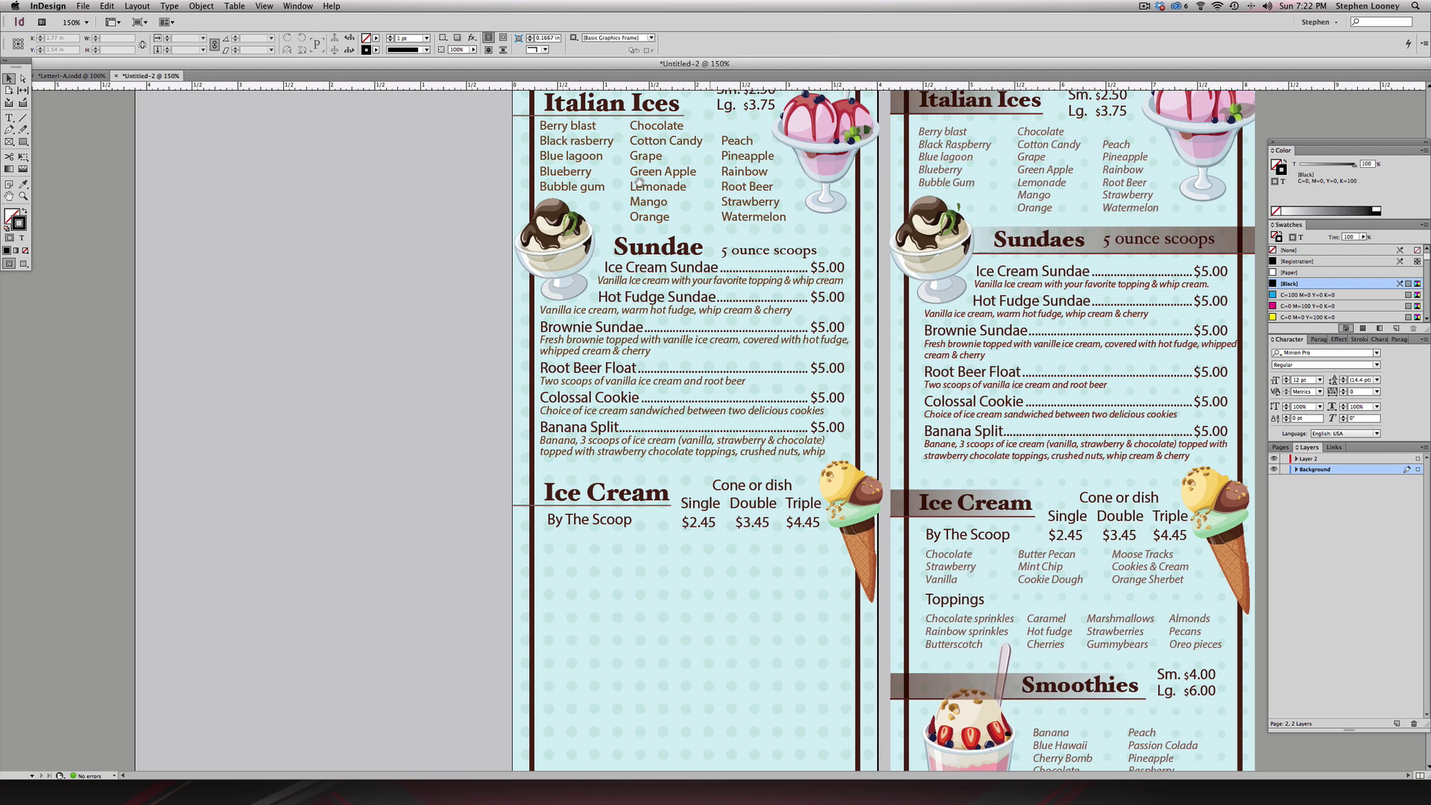
{"action": "scroll", "coordinate": [581, 150], "scroll_direction": "up", "scroll_amount": 2}
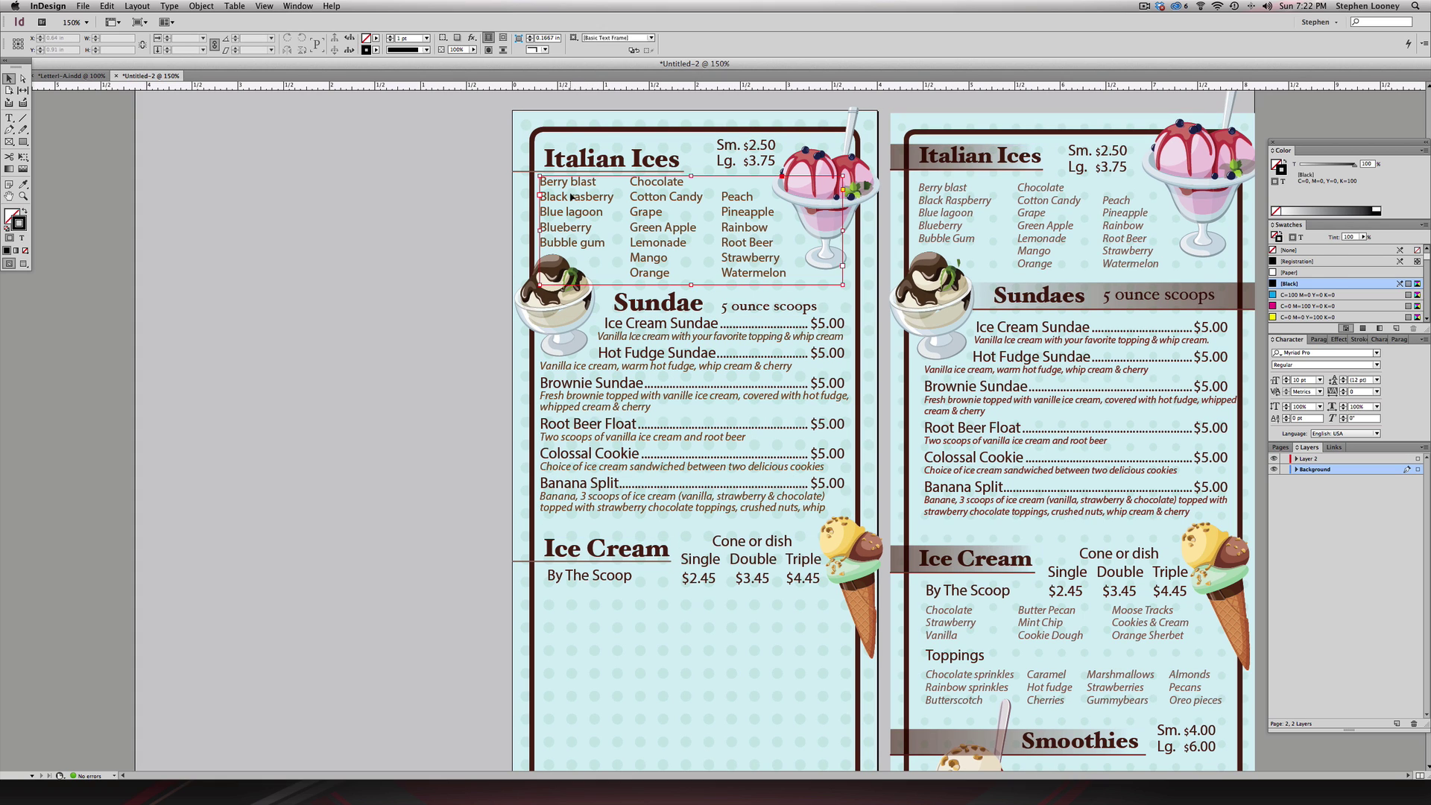
- Make the whole Italian Ices flavour list italic
{"action": "double_click", "coordinate": [611, 190]}
{"action": "key", "text": "super+a"}
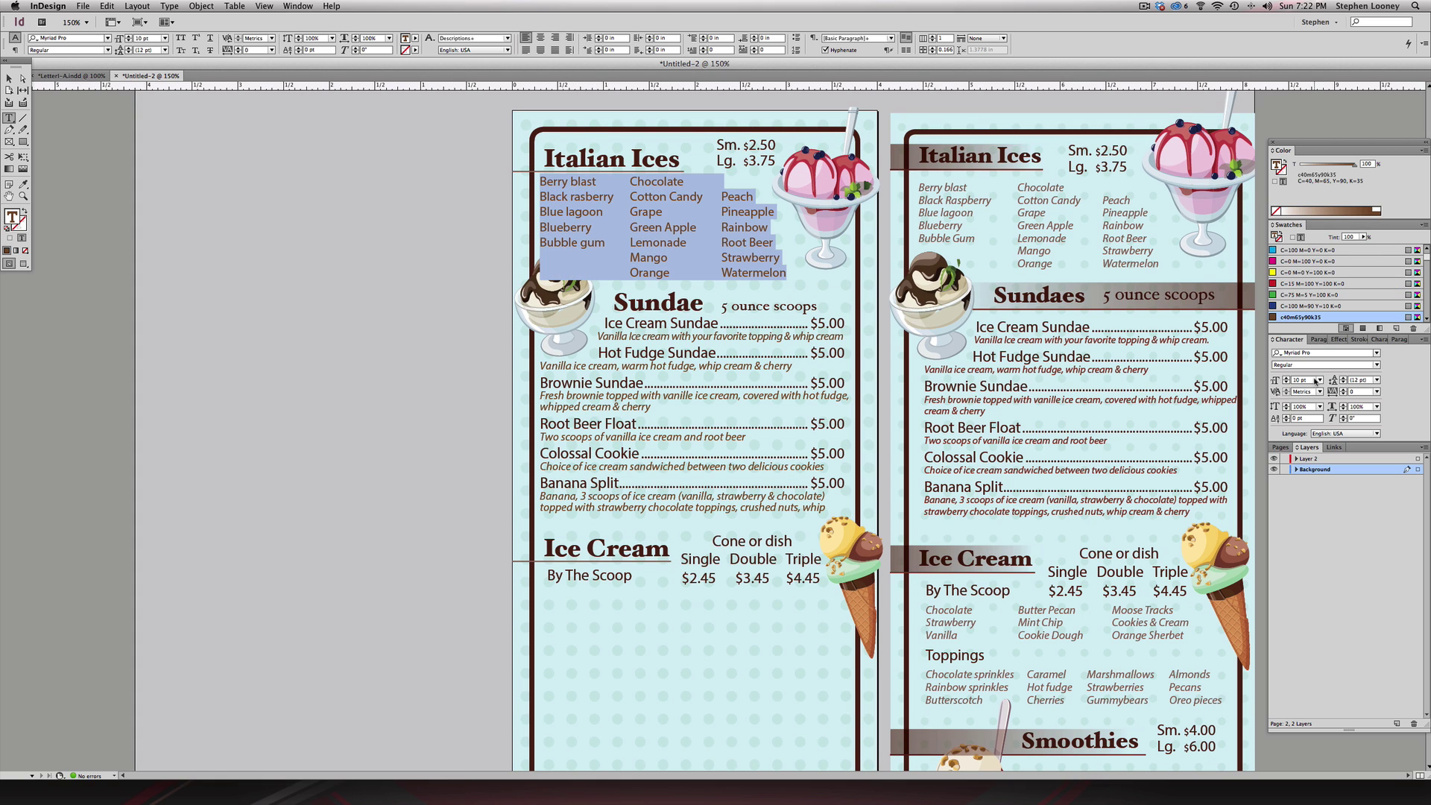
{"action": "left_click", "coordinate": [1377, 368]}
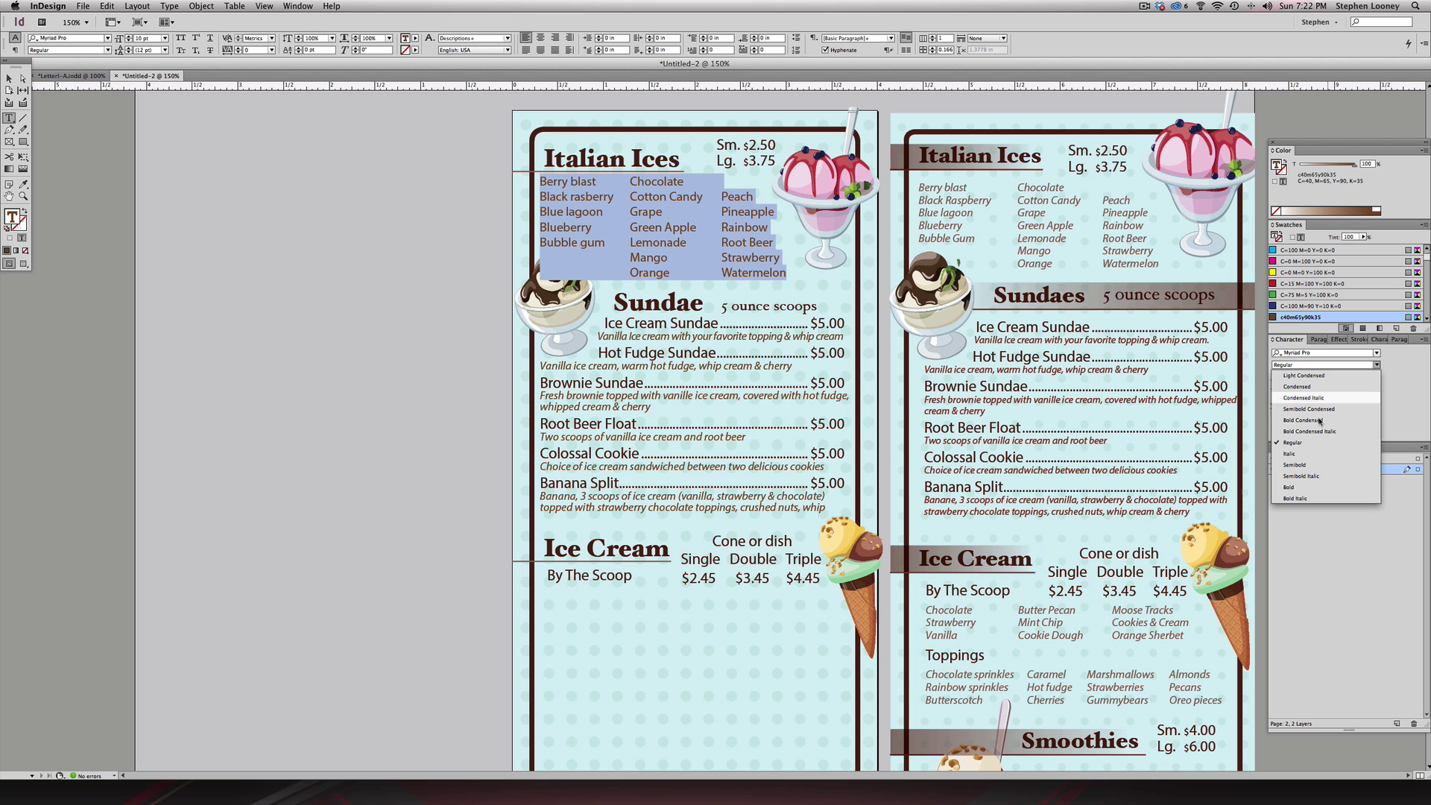
{"action": "left_click", "coordinate": [1322, 449]}
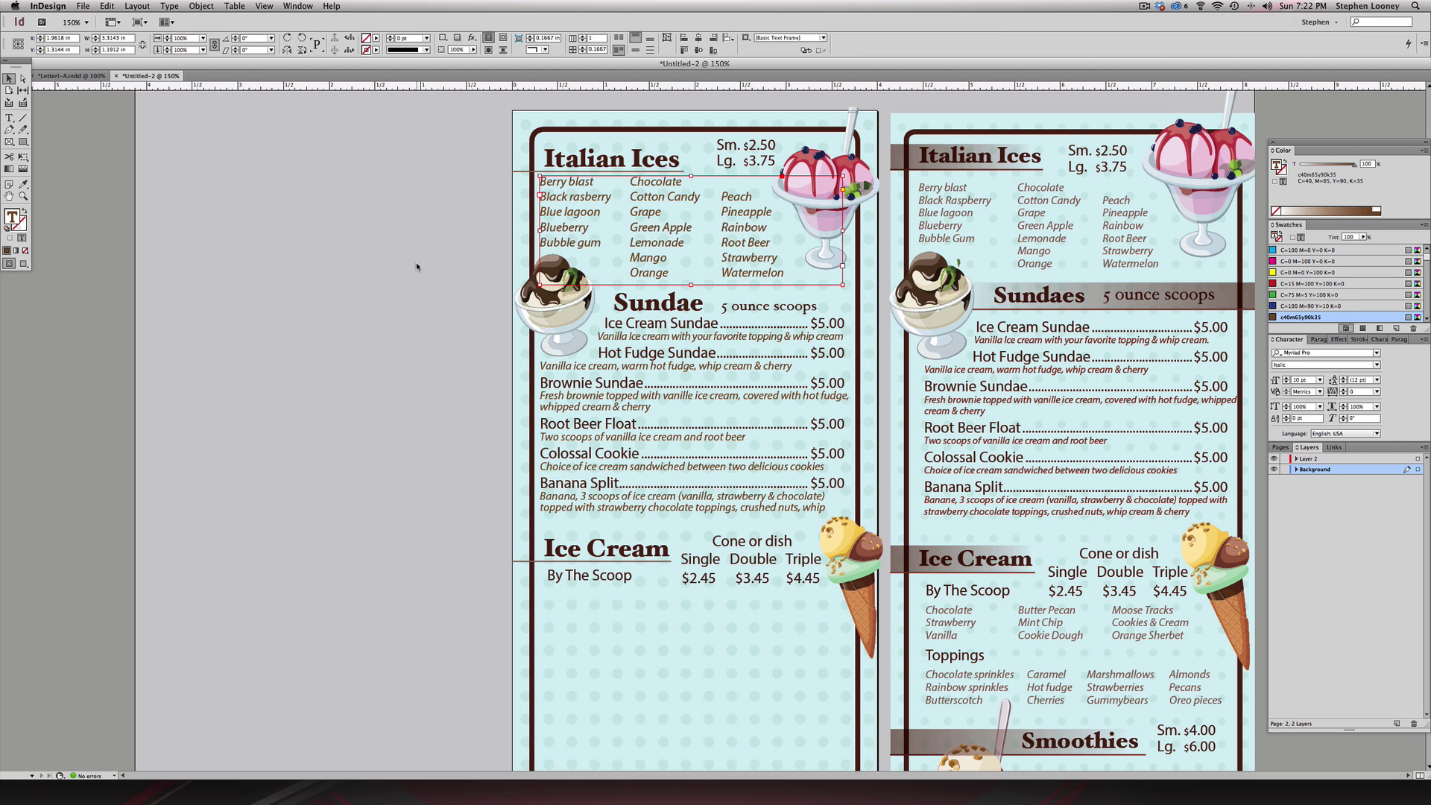
{"action": "key", "text": "Escape"}
{"action": "scroll", "coordinate": [695, 265], "scroll_direction": "down", "scroll_amount": 3}
{"action": "scroll", "coordinate": [695, 265], "scroll_direction": "up", "scroll_amount": 2}
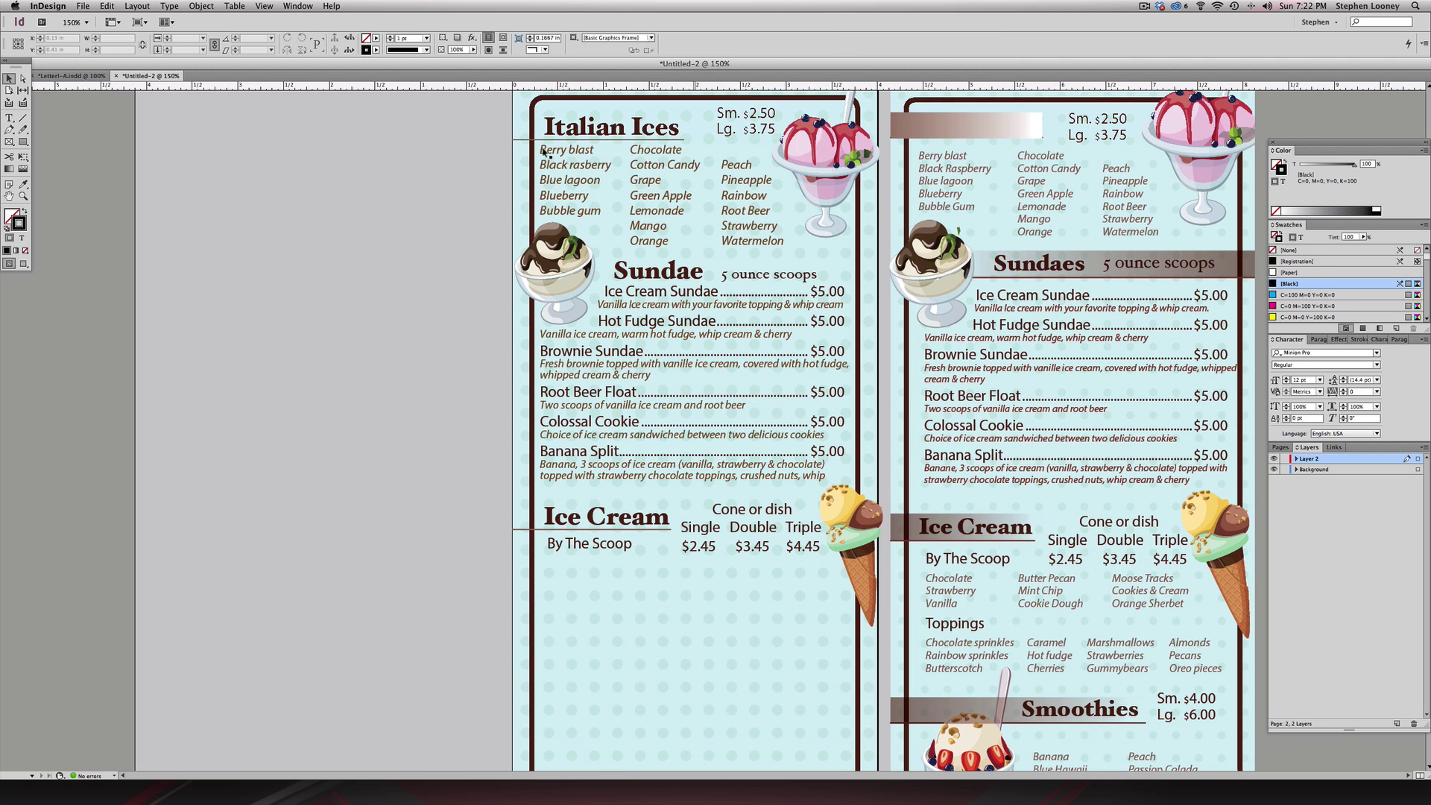
- Define the Descriptions character style as Myriad Pro Italic 10 pt in c40m65y90k35 brown
{"action": "double_click", "coordinate": [552, 149]}
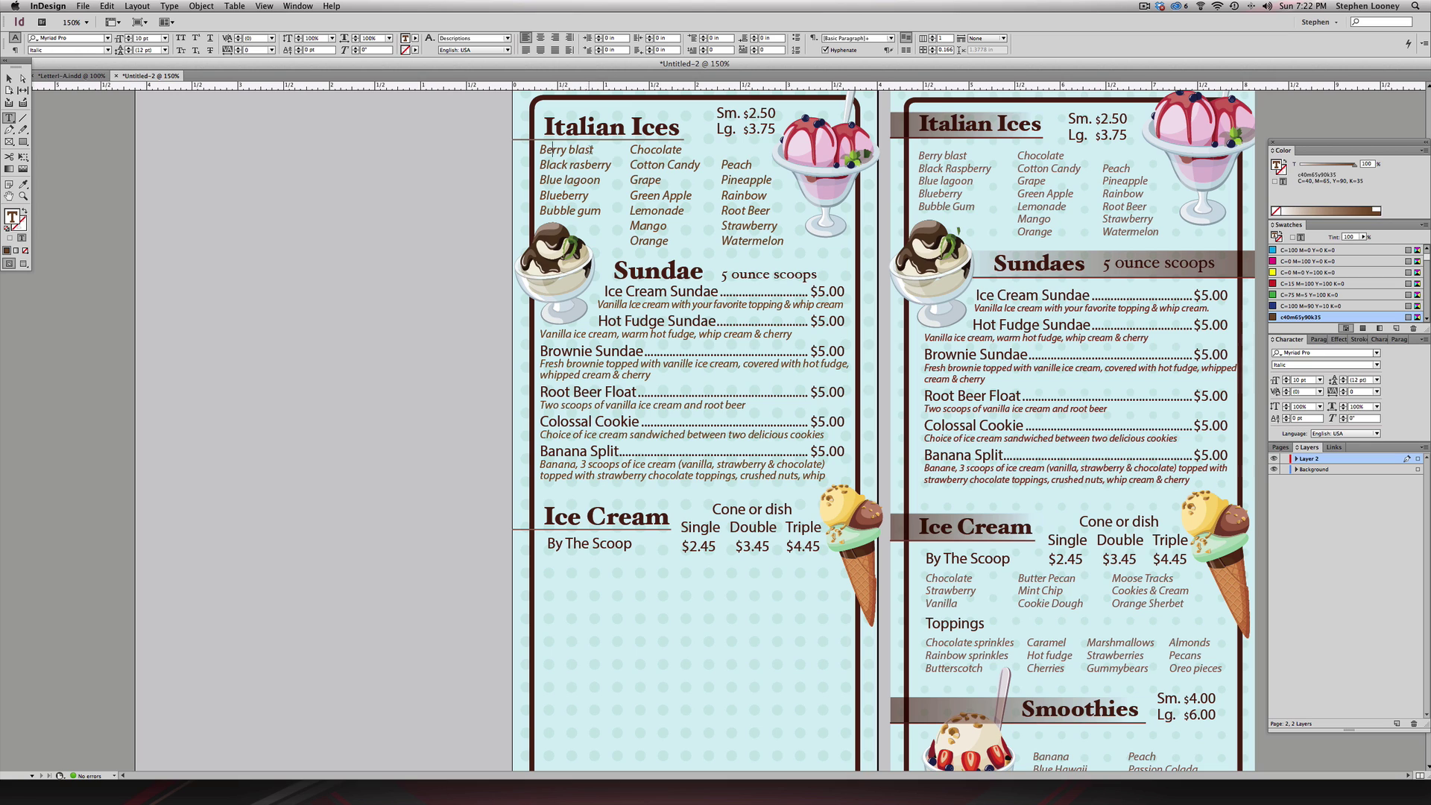
{"action": "left_click_drag", "start_coordinate": [594, 149], "coordinate": [538, 150]}
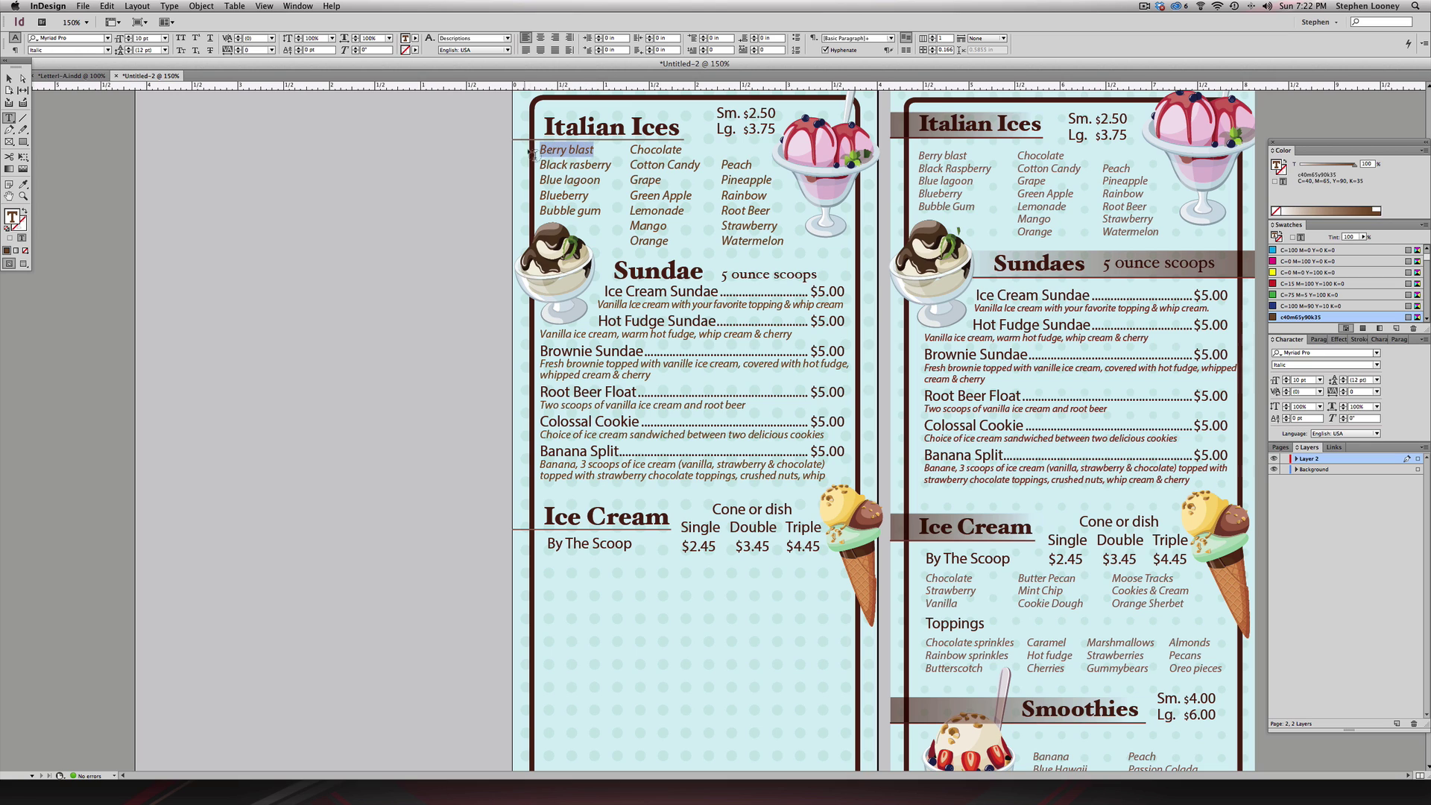
{"action": "left_click", "coordinate": [1390, 339]}
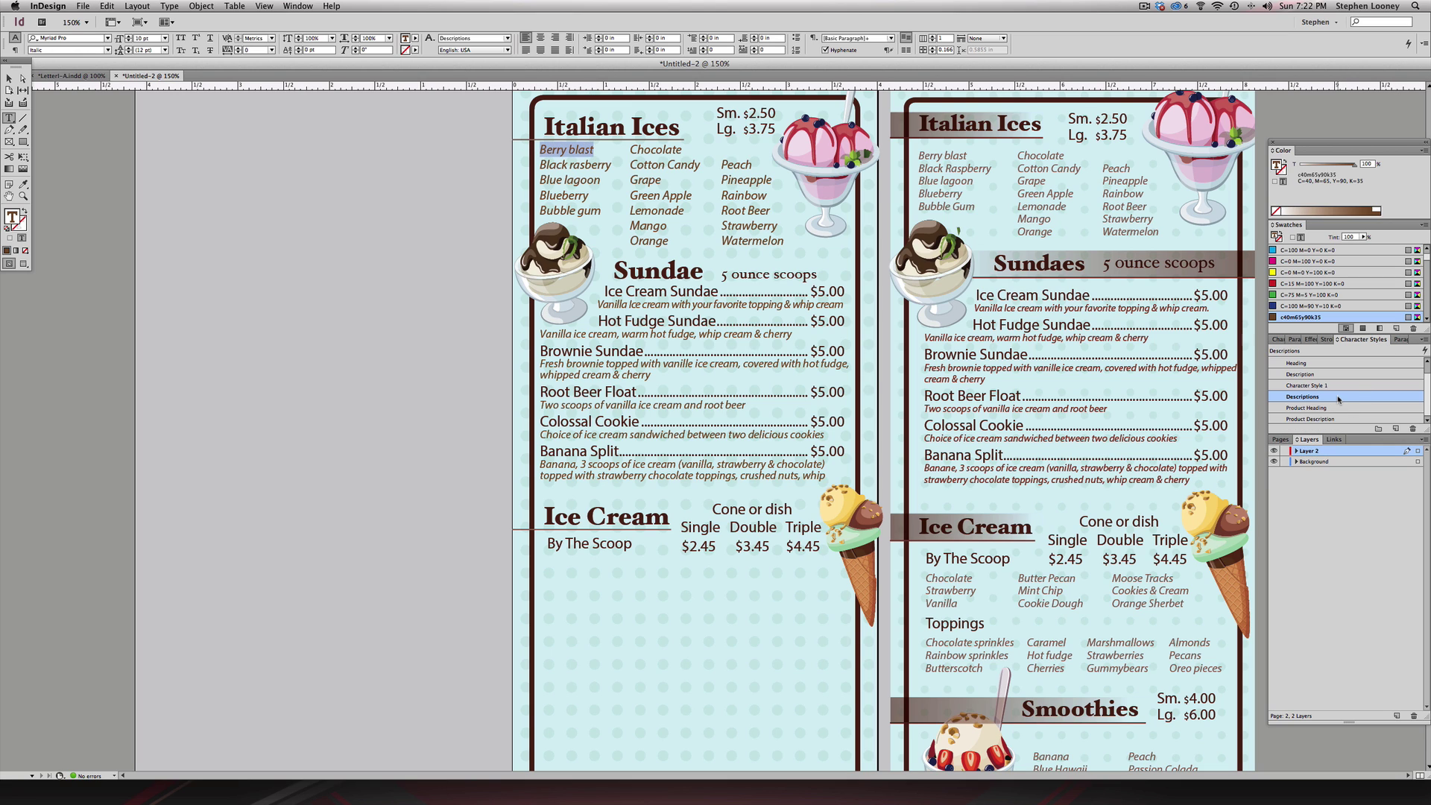
{"action": "double_click", "coordinate": [1336, 397]}
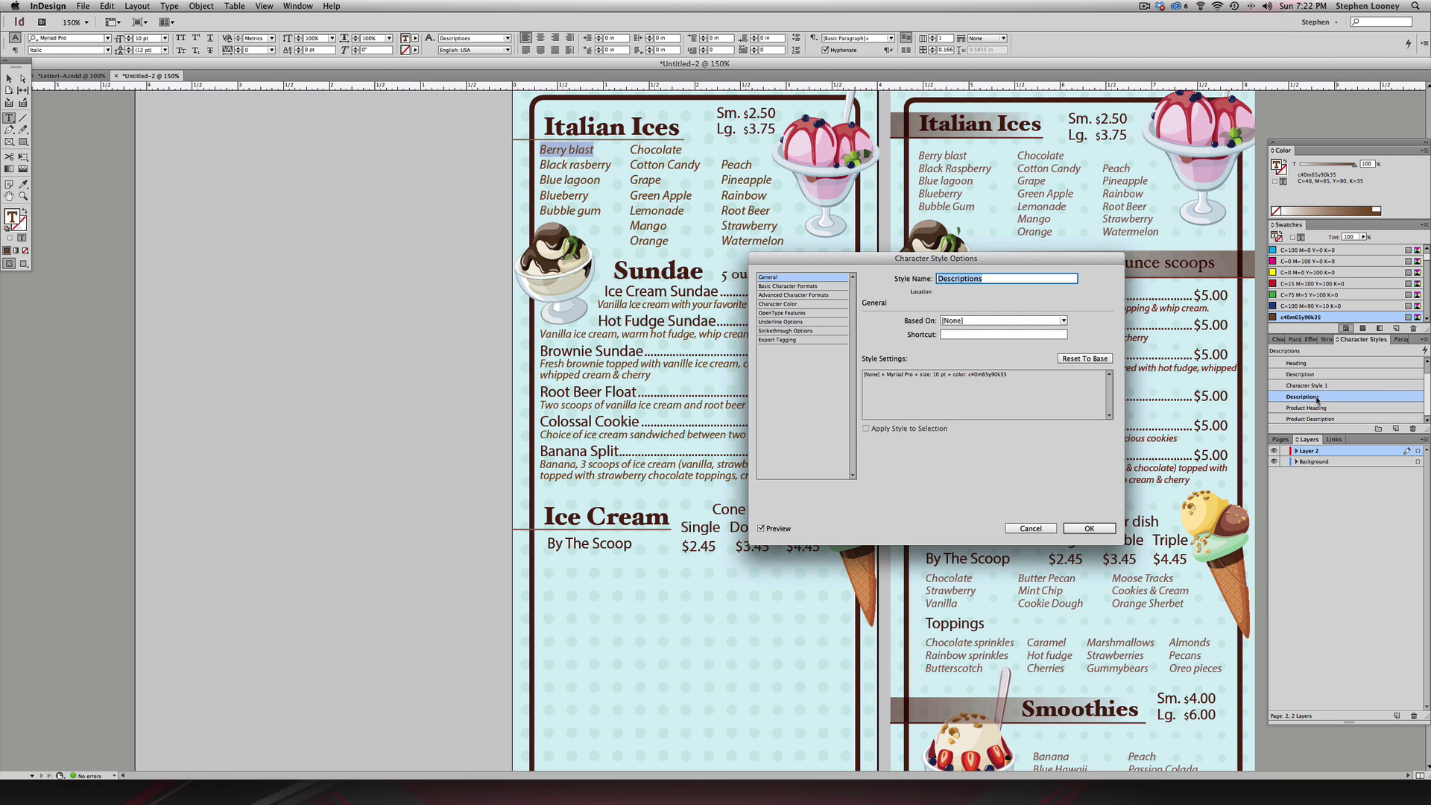
{"action": "left_click", "coordinate": [775, 287]}
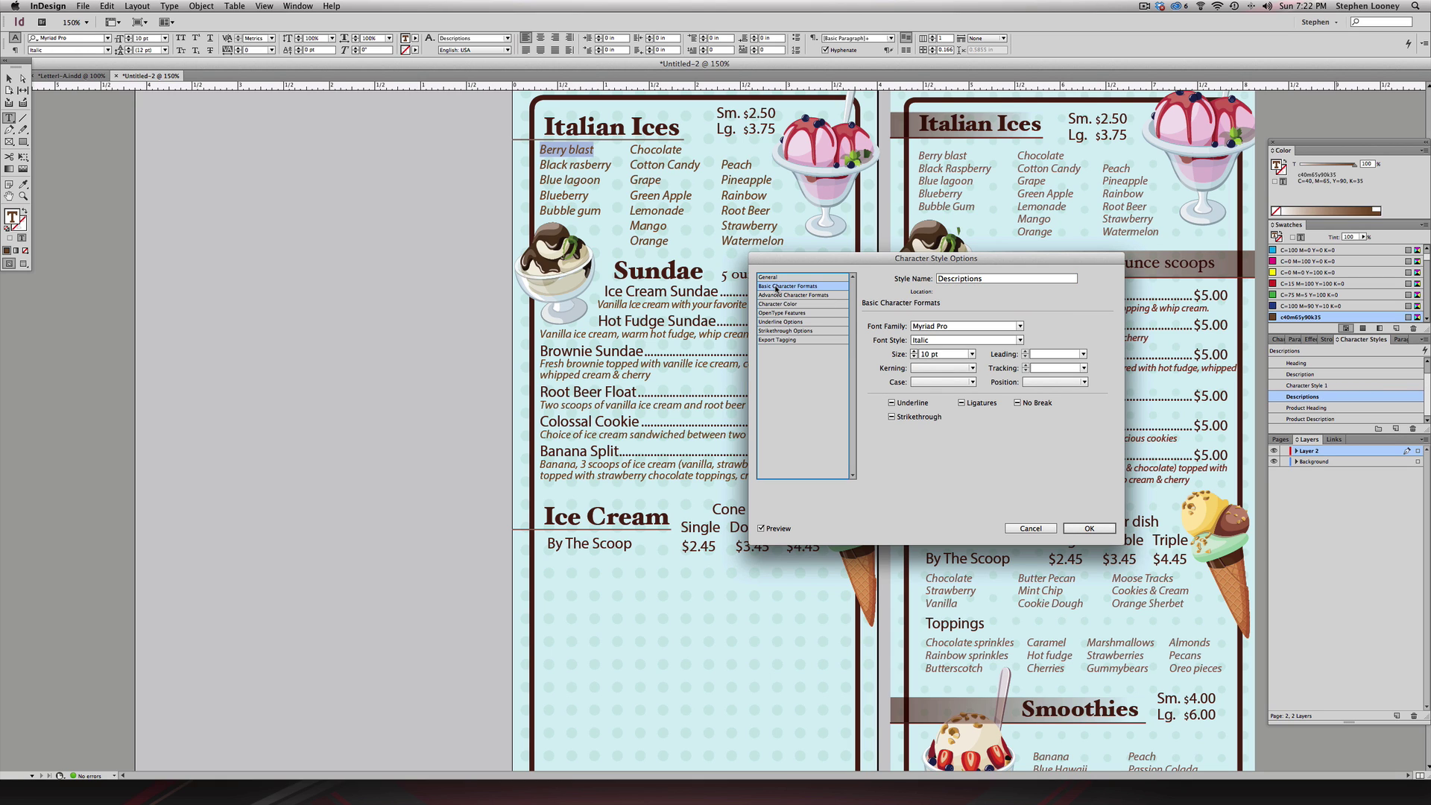
{"action": "left_click", "coordinate": [1089, 528]}
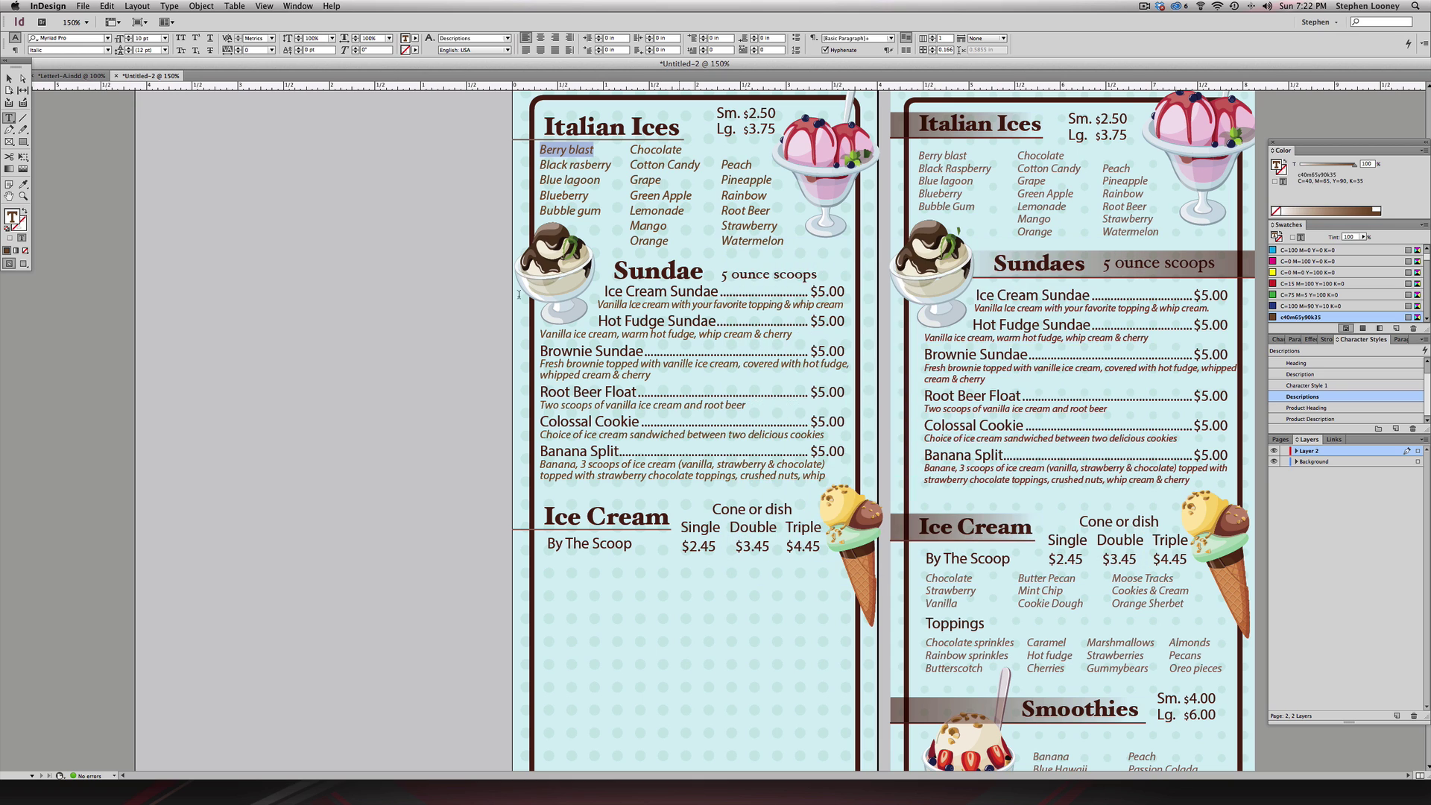
- Apply the Descriptions character style to the Italian Ices flavour list frame
{"action": "key", "text": "Escape"}
{"action": "left_click", "coordinate": [608, 186]}
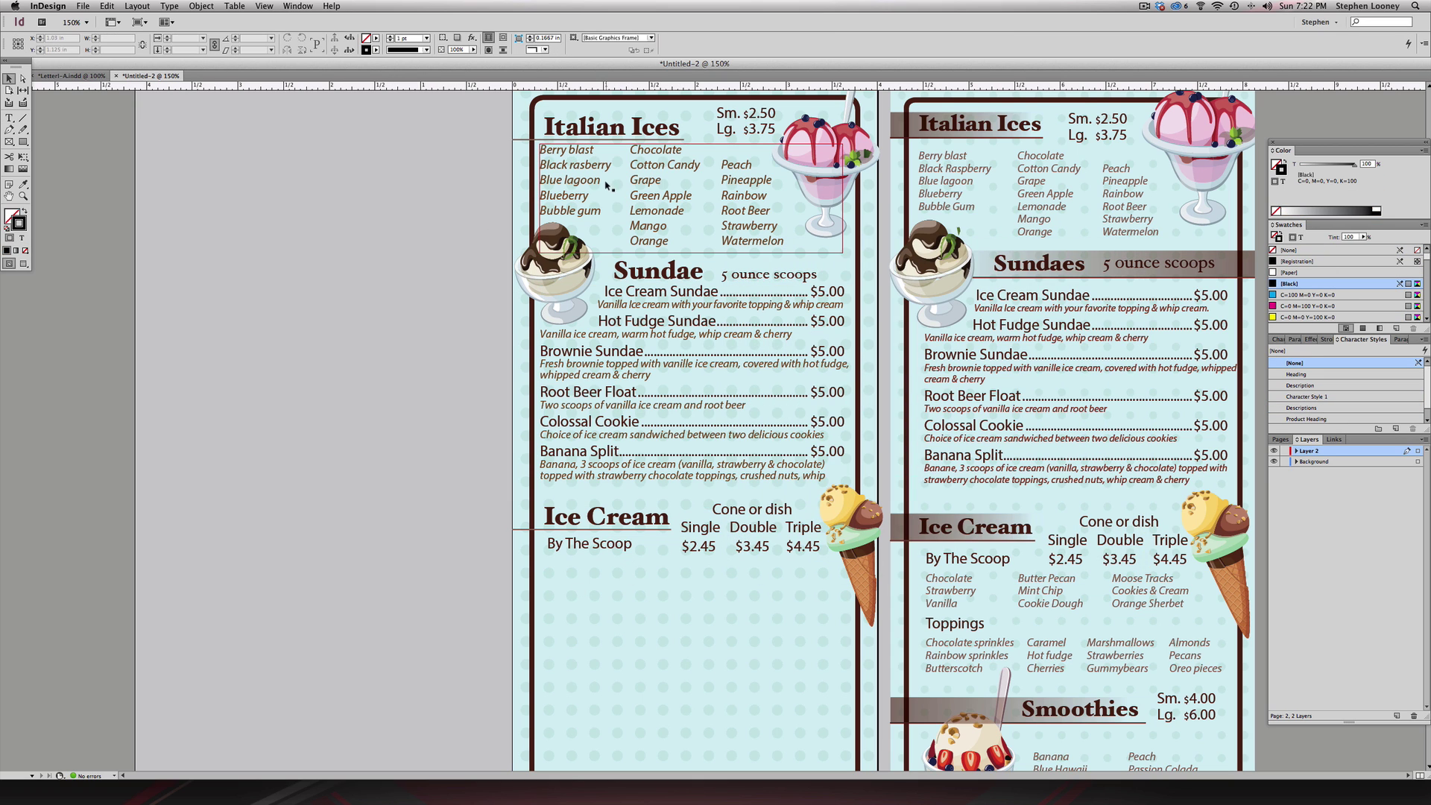
{"action": "left_click", "coordinate": [1312, 407]}
{"action": "left_click", "coordinate": [1313, 408]}
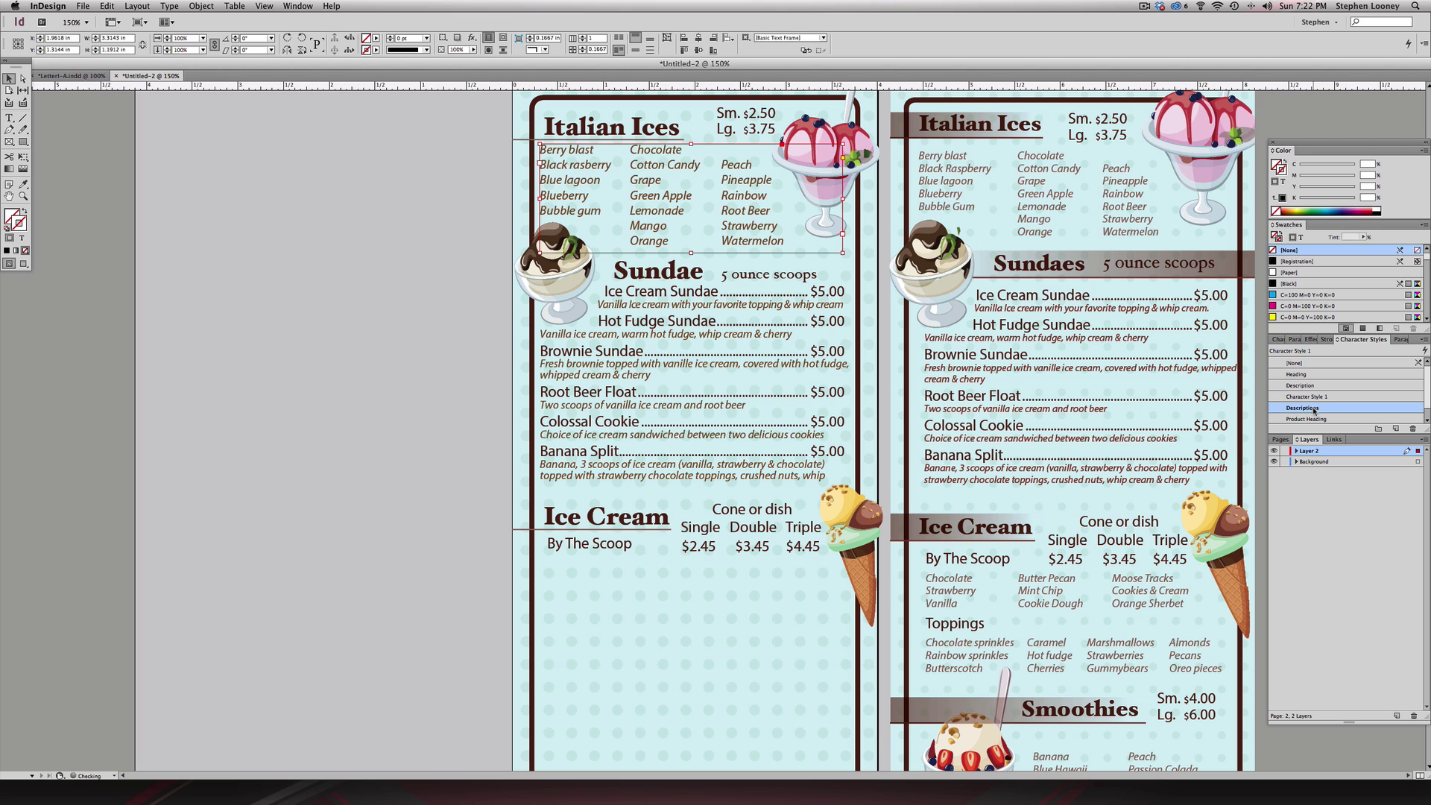
{"action": "key", "text": "super+shift+a"}
{"action": "scroll", "coordinate": [584, 177], "scroll_direction": "down", "scroll_amount": 2}
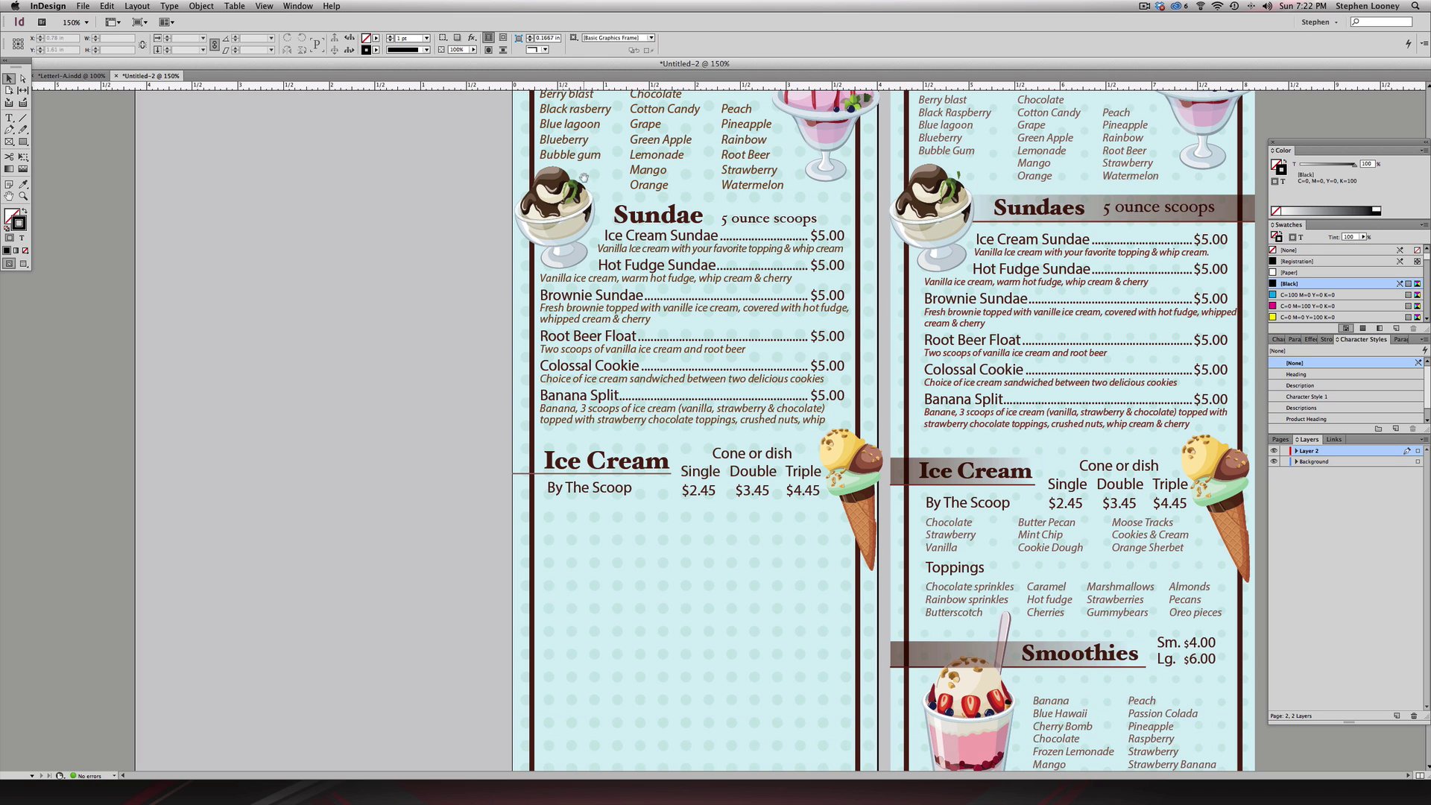
- Copy the Italian Ices flavour list below By The Scoop, then delete that copy
{"action": "scroll", "coordinate": [583, 177], "scroll_direction": "up", "scroll_amount": 1}
{"action": "left_click", "coordinate": [587, 514]}
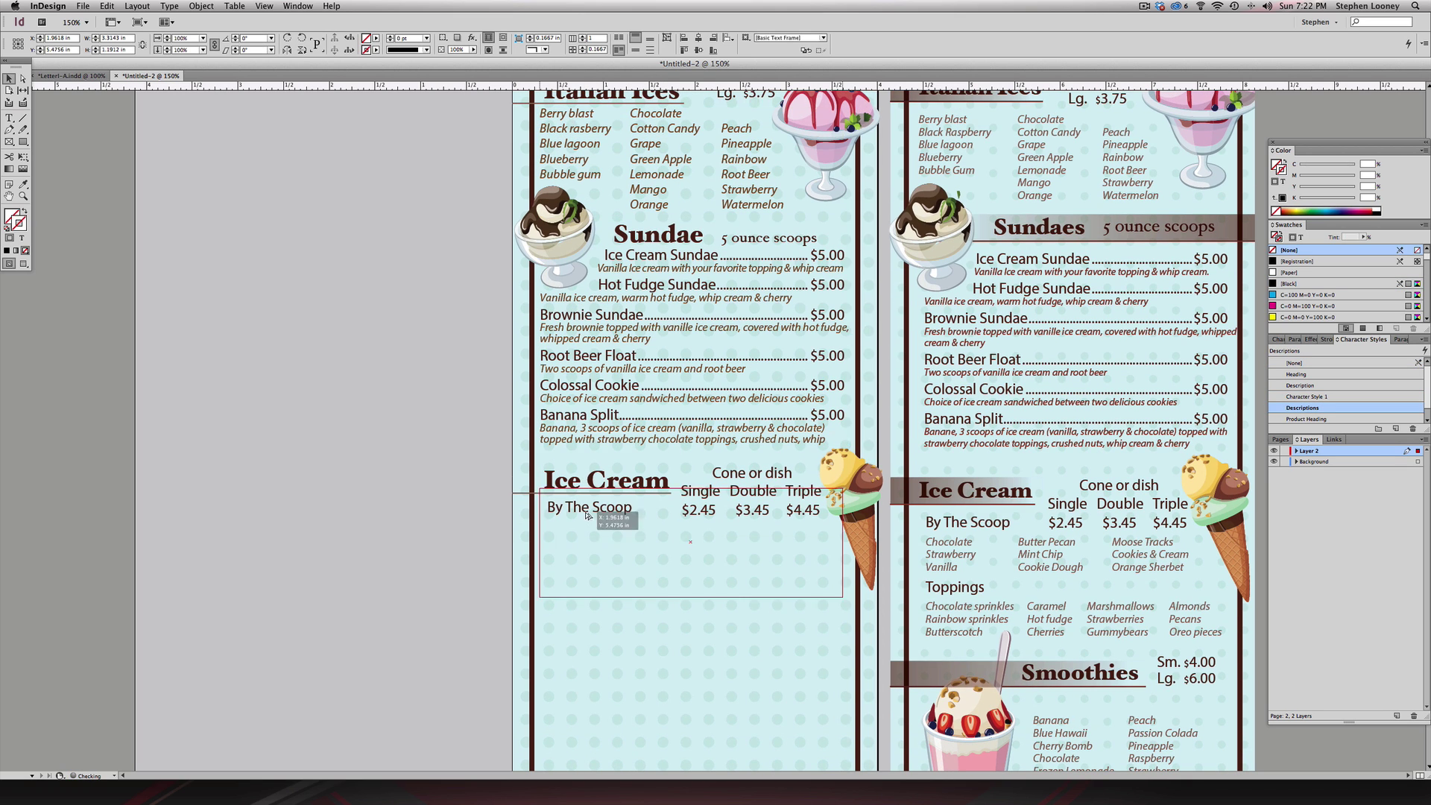
{"action": "left_click_drag", "start_coordinate": [586, 514], "coordinate": [587, 542]}
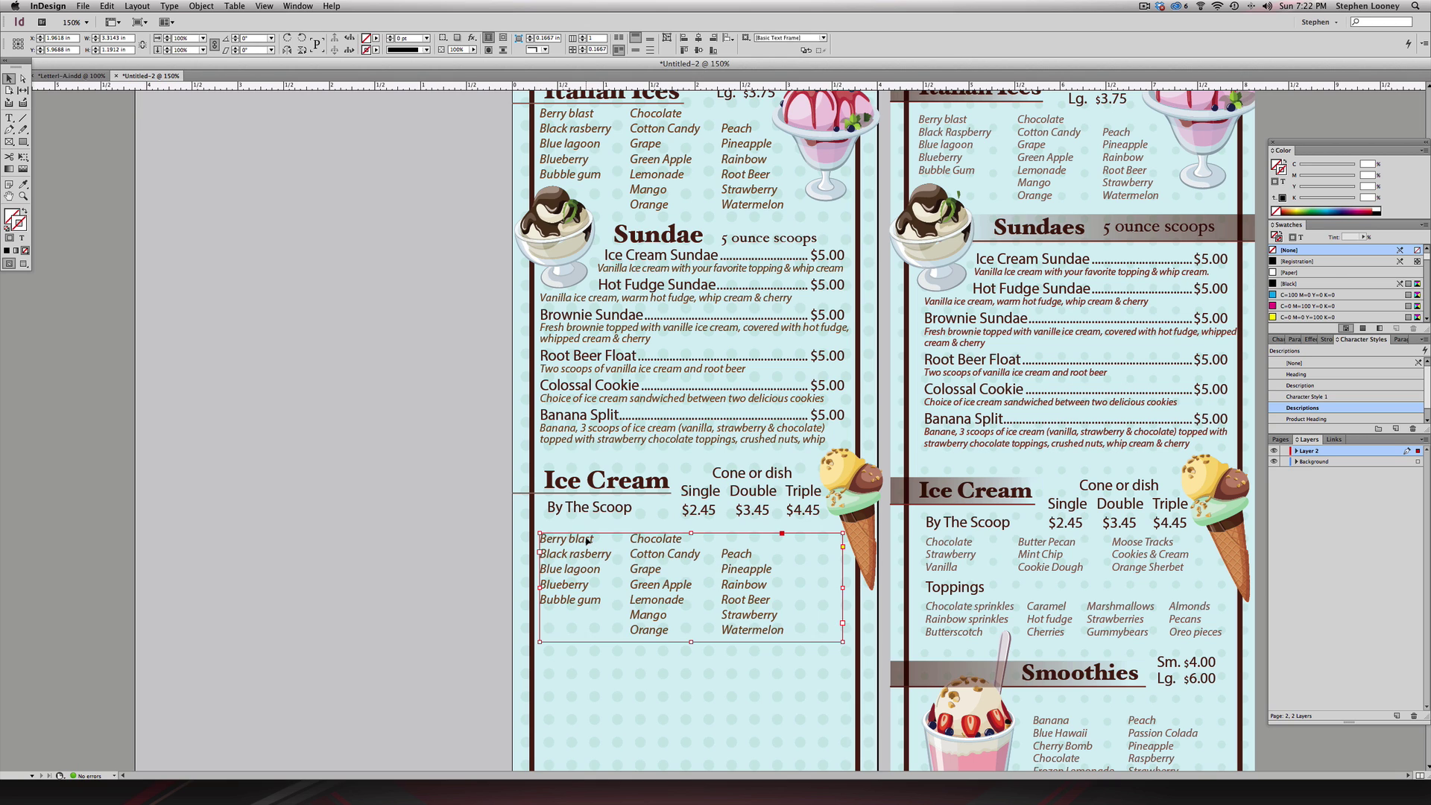
{"action": "double_click", "coordinate": [586, 539]}
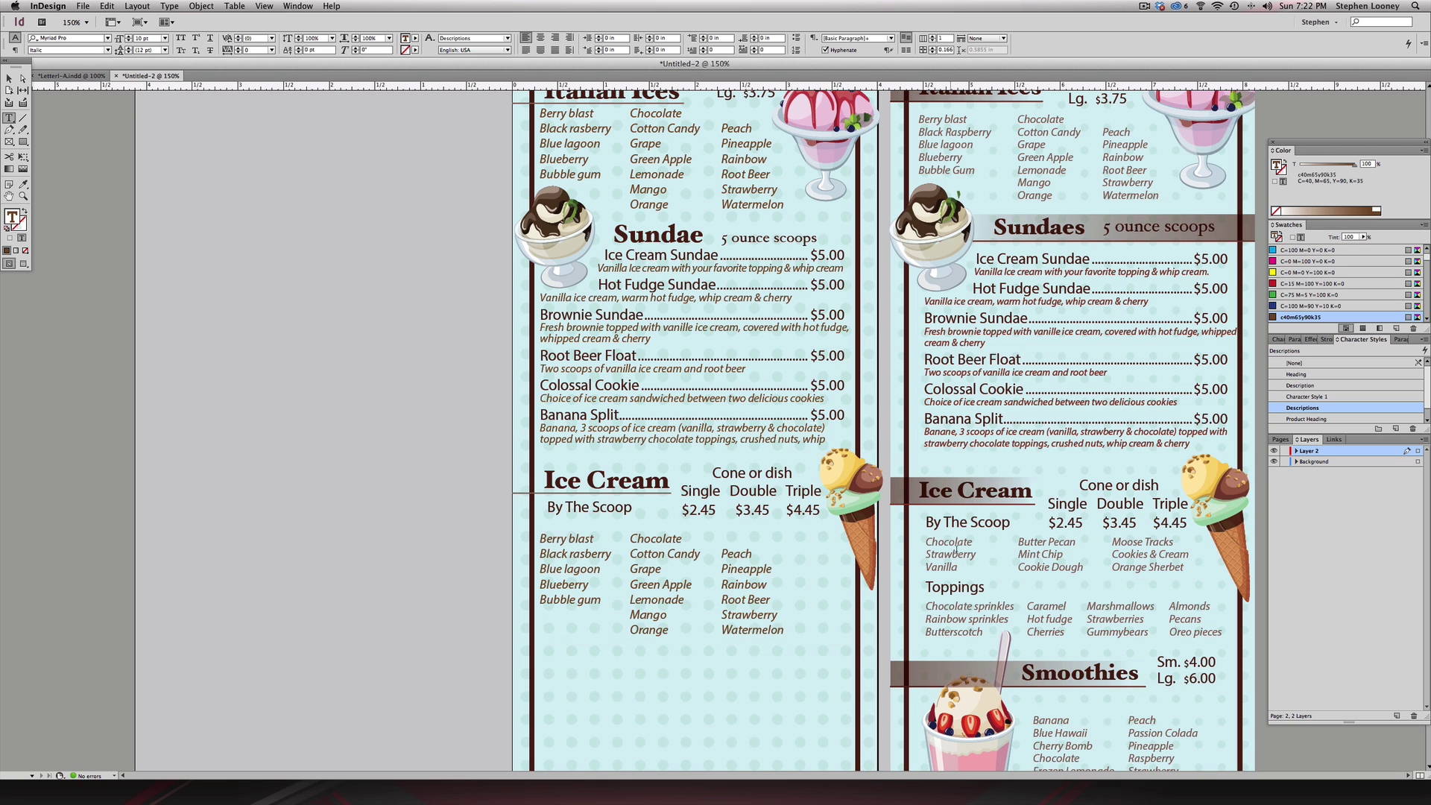
{"action": "left_click_drag", "start_coordinate": [929, 555], "coordinate": [958, 568]}
{"action": "key", "text": "Escape"}
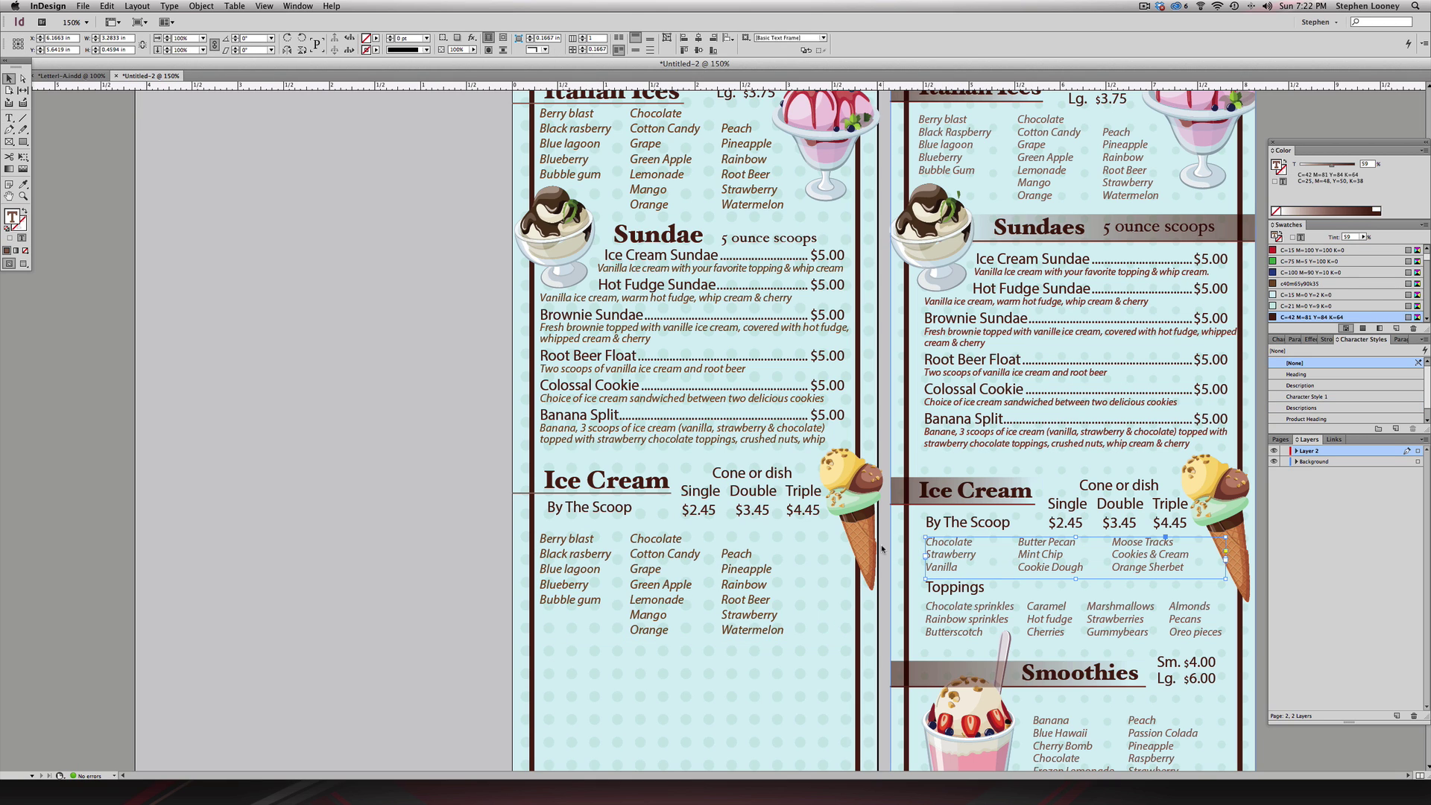
{"action": "left_click", "coordinate": [698, 556]}
{"action": "key", "text": "Delete"}
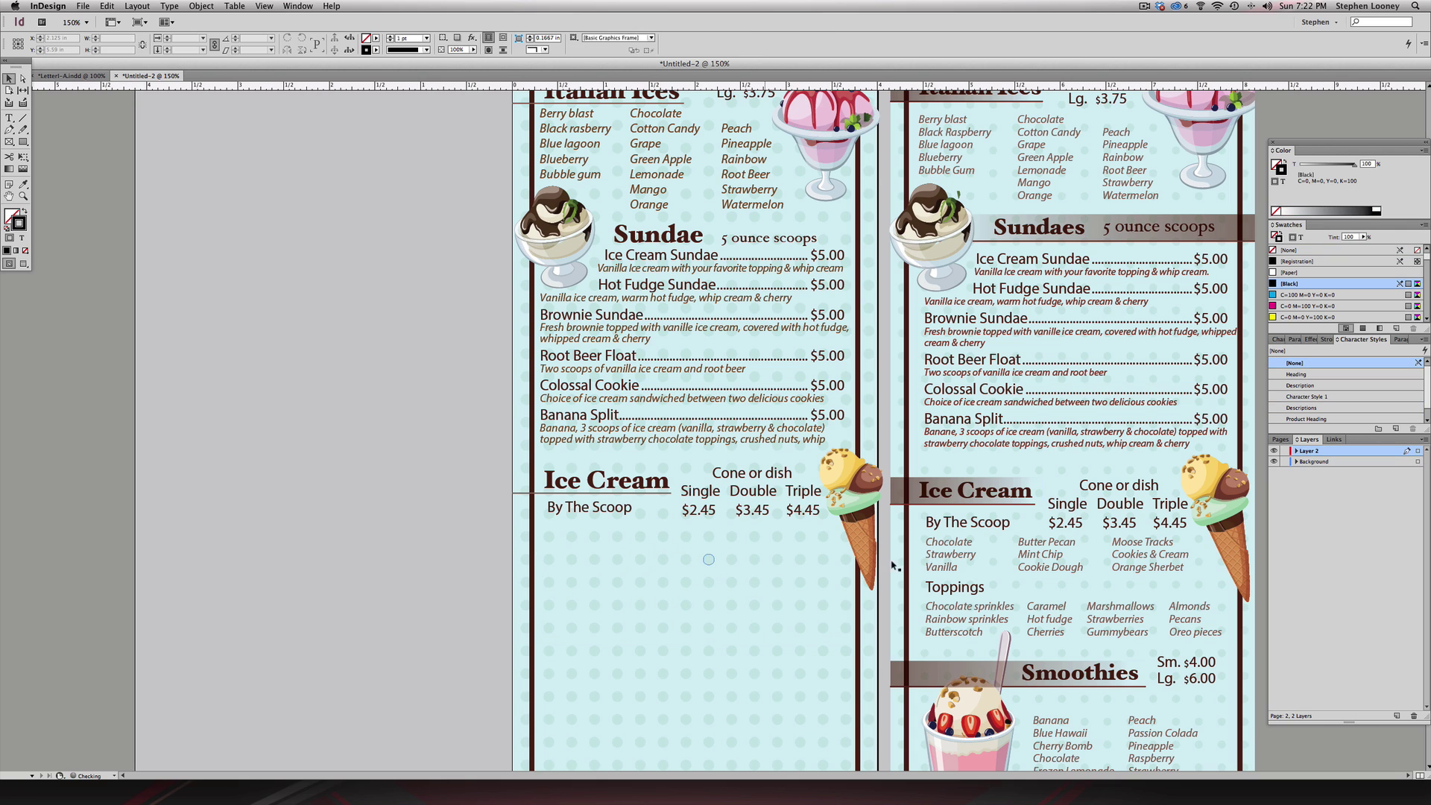
- Copy the right page's scoop flavours, Toppings heading and toppings list below By The Scoop
{"action": "left_click", "coordinate": [945, 567]}
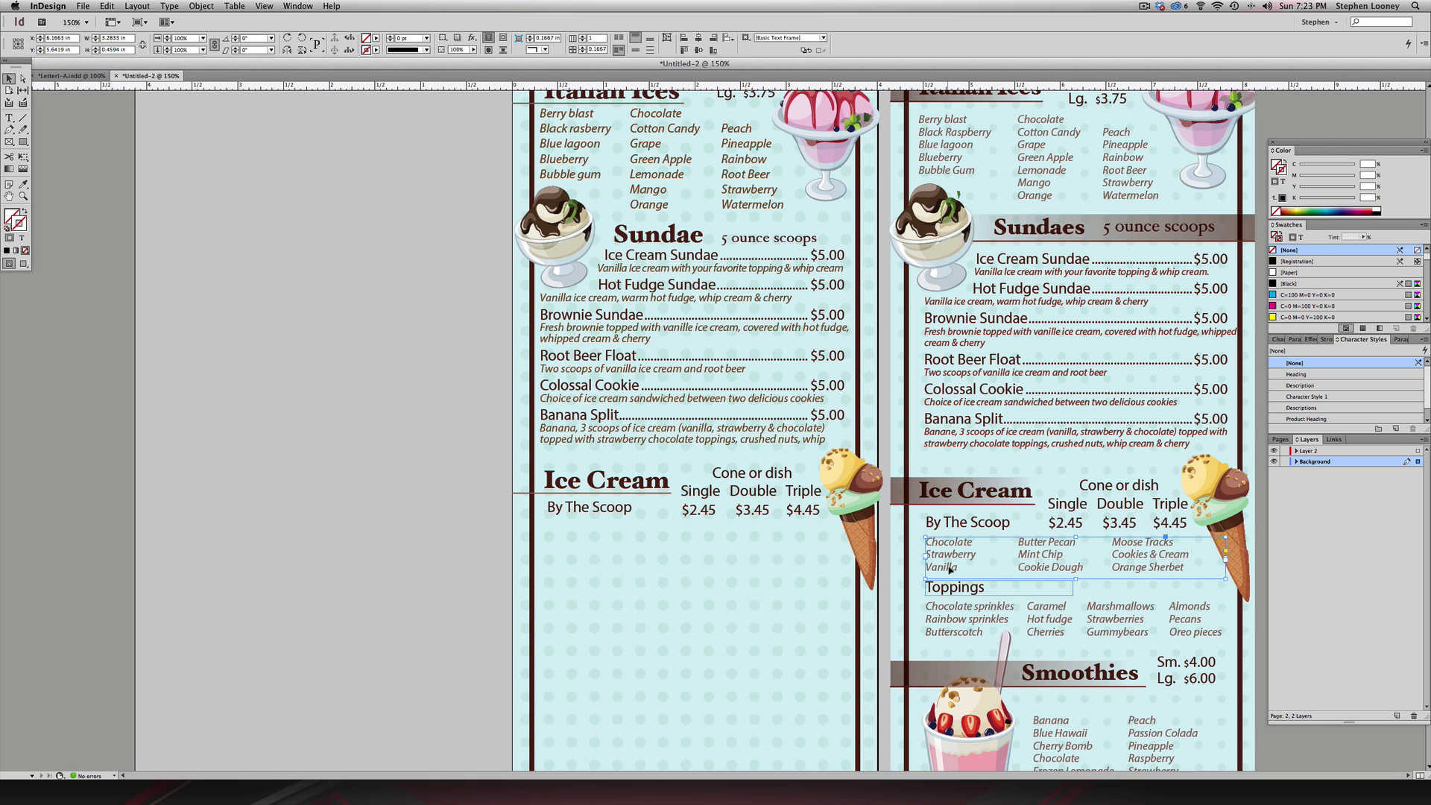
{"action": "left_click", "coordinate": [950, 588], "text": "shift"}
{"action": "left_click", "coordinate": [951, 607], "text": "shift"}
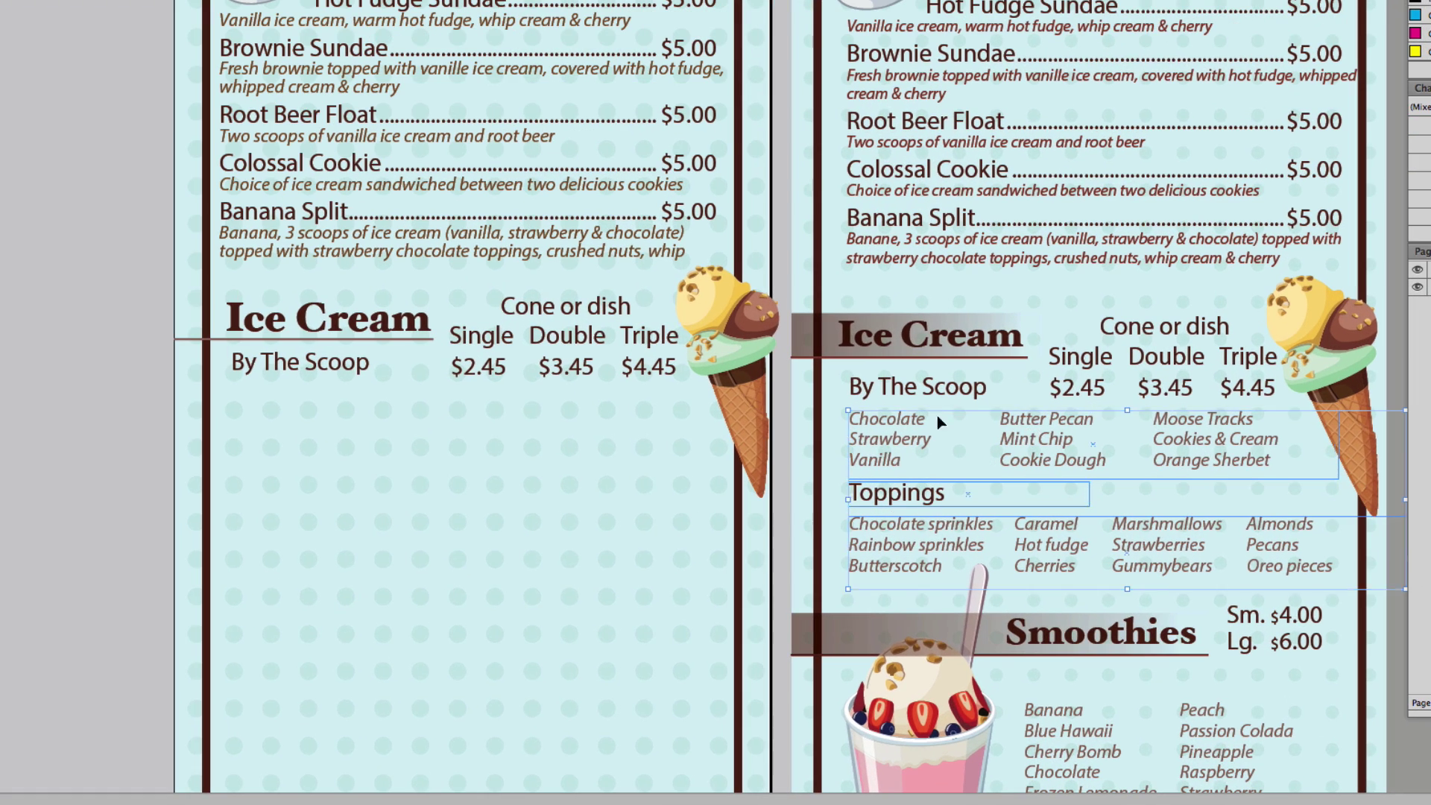
{"action": "left_click_drag", "start_coordinate": [937, 414], "coordinate": [393, 402]}
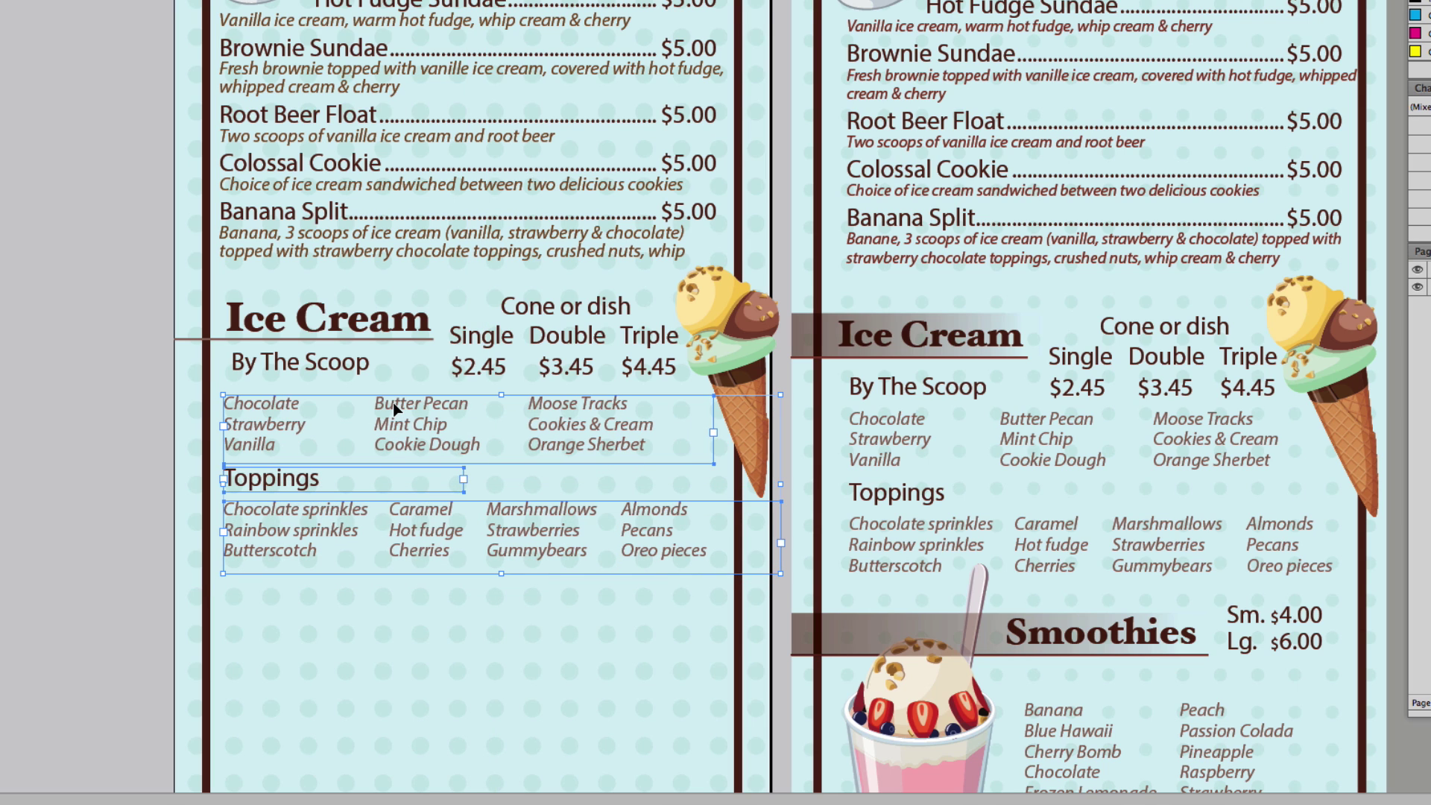
- Reset the flavour list's tab stops to .9, .19 and 1.9861 in
{"action": "left_click", "coordinate": [113, 386]}
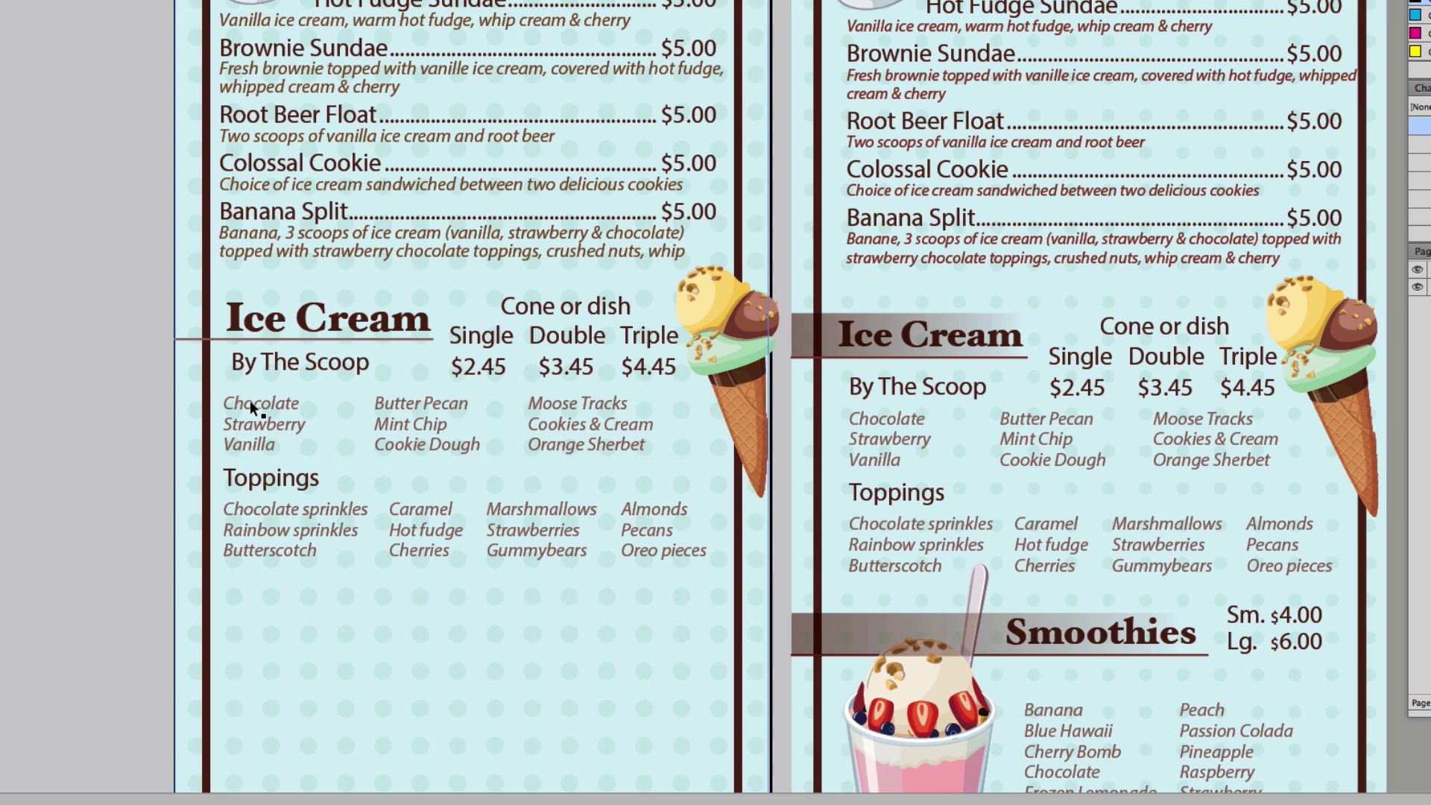
{"action": "left_click", "coordinate": [250, 407]}
{"action": "key", "text": "super+shift+t"}
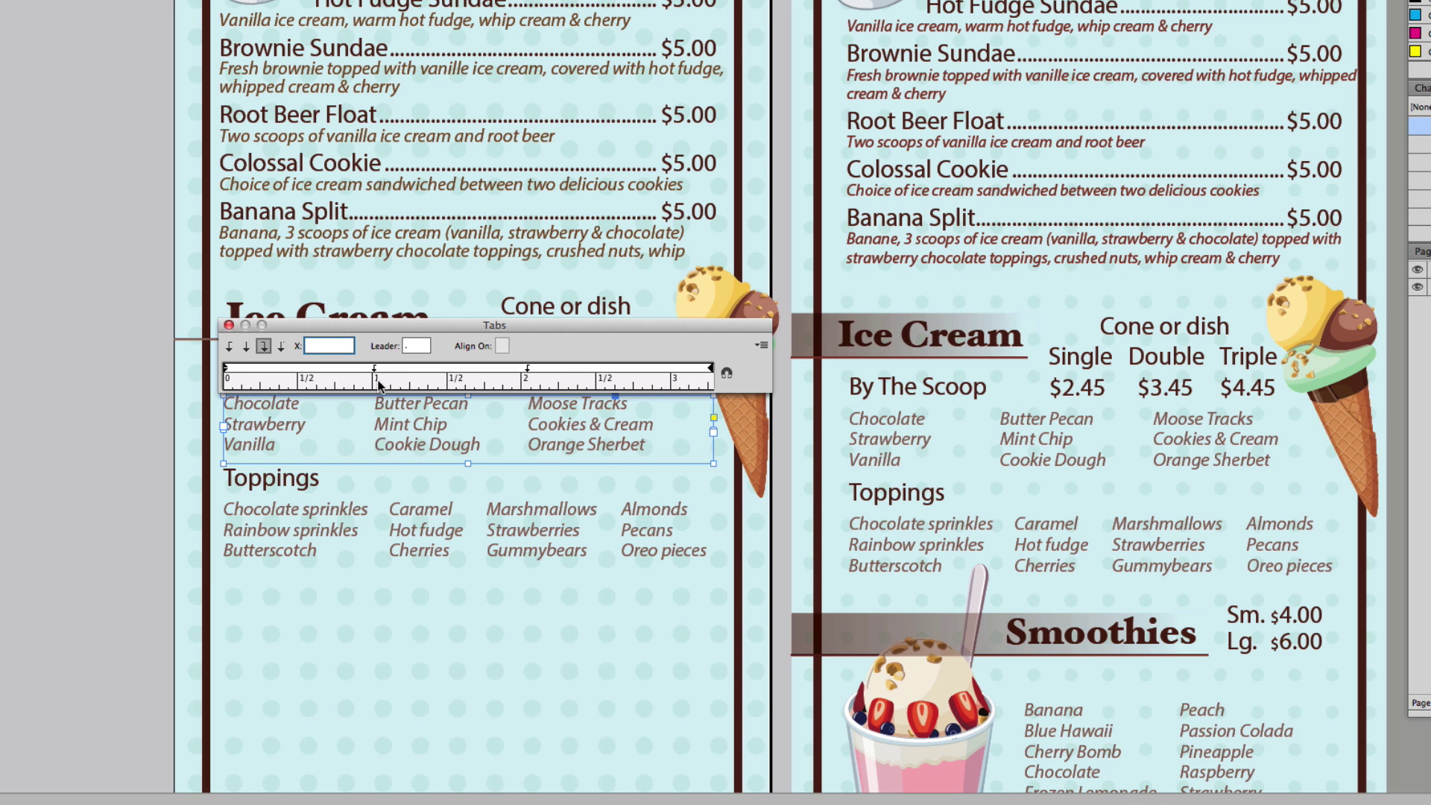
{"action": "left_click_drag", "start_coordinate": [374, 372], "coordinate": [364, 371]}
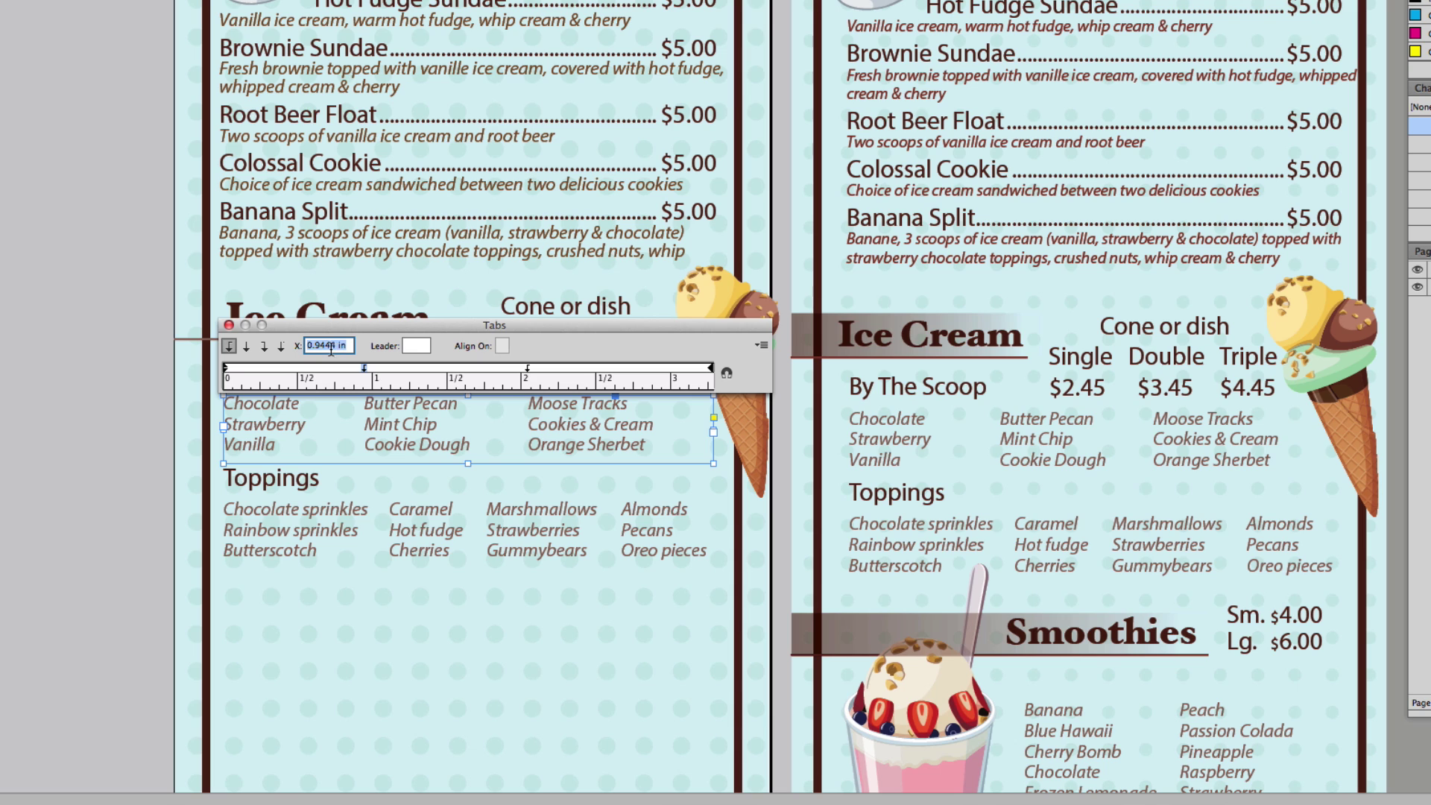
{"action": "type", "text": ".95"}
{"action": "left_click", "coordinate": [527, 367]}
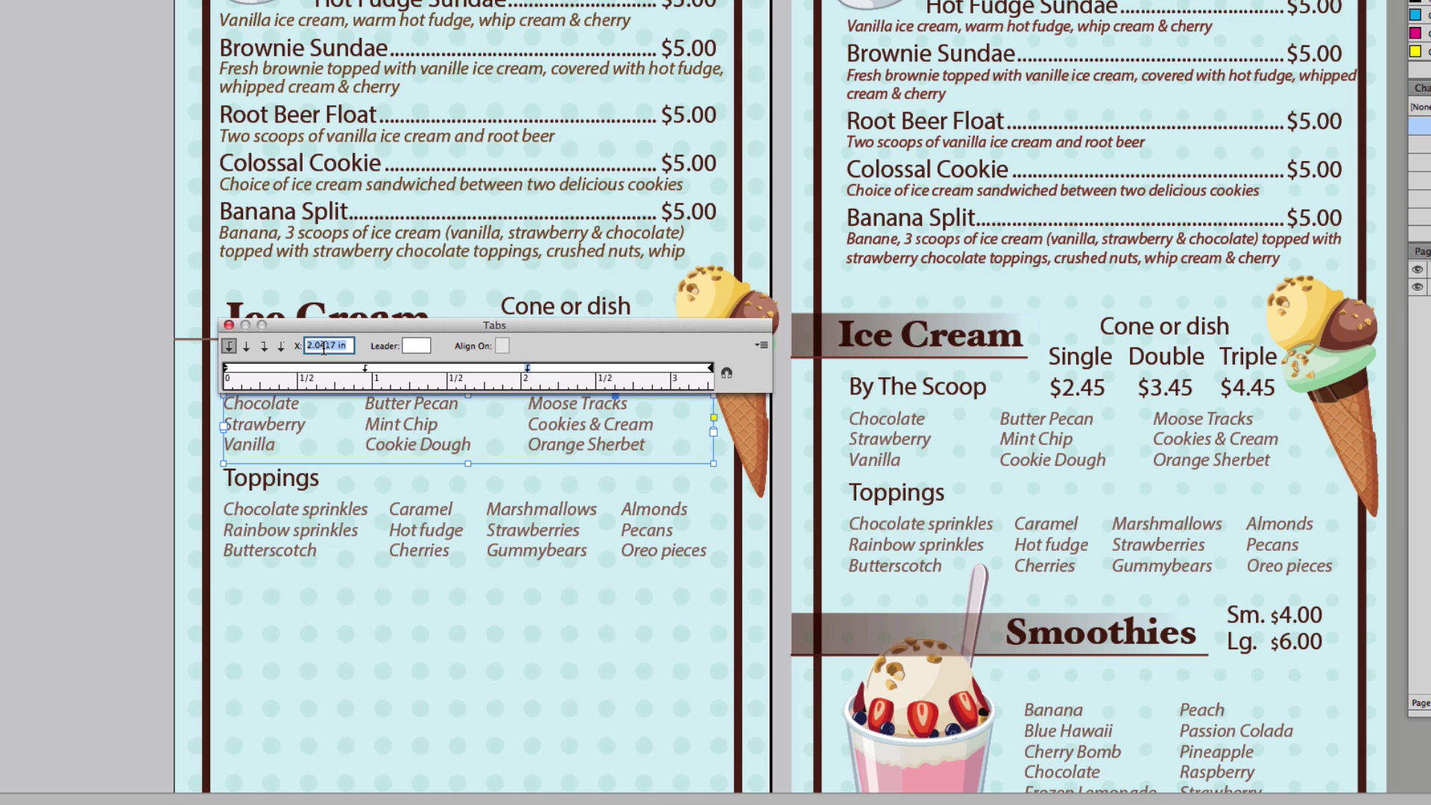
{"action": "key", "text": "BackSpace"}
{"action": "type", "text": ".19"}
{"action": "left_click", "coordinate": [415, 346]}
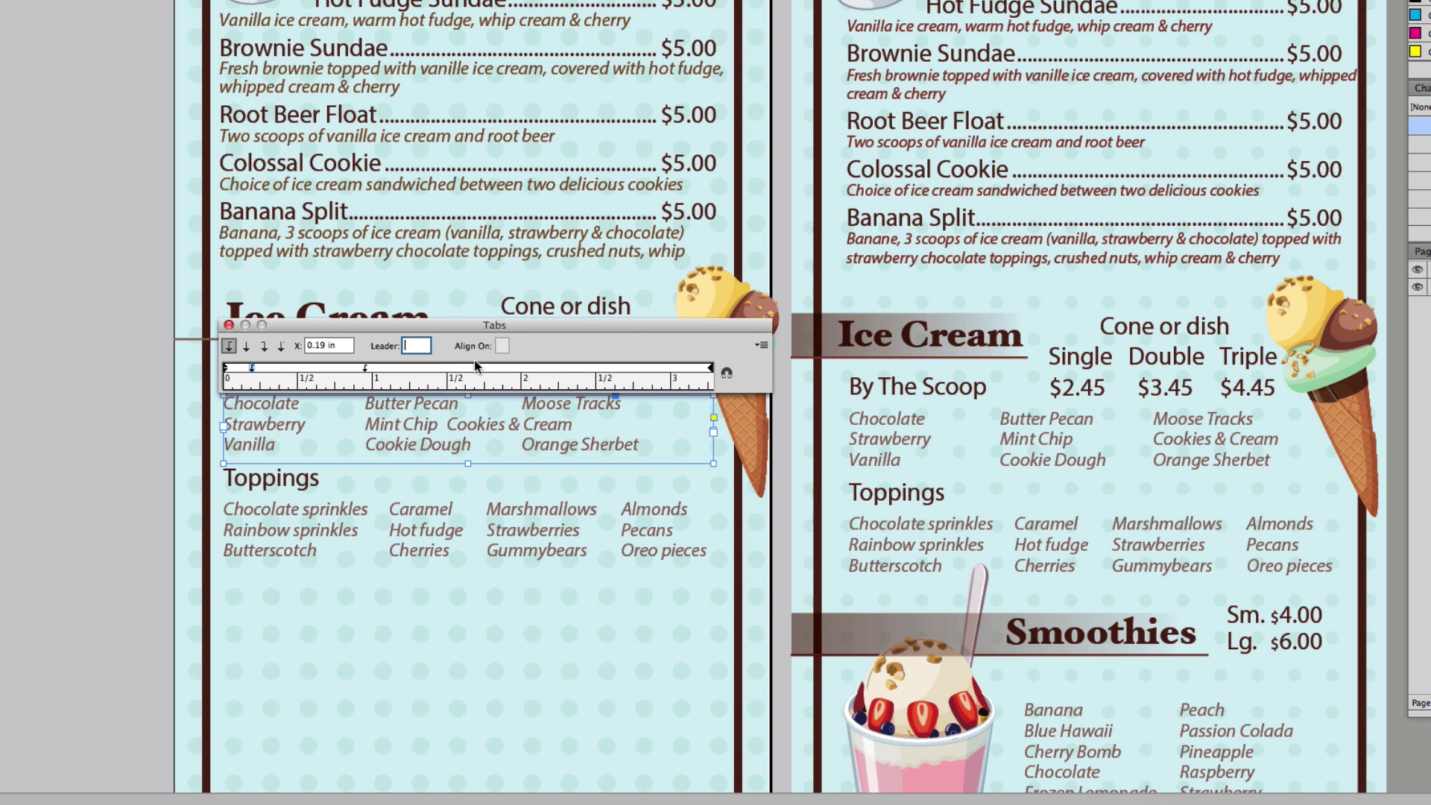
{"action": "left_click", "coordinate": [516, 368]}
{"action": "left_click_drag", "start_coordinate": [516, 369], "coordinate": [507, 140]}
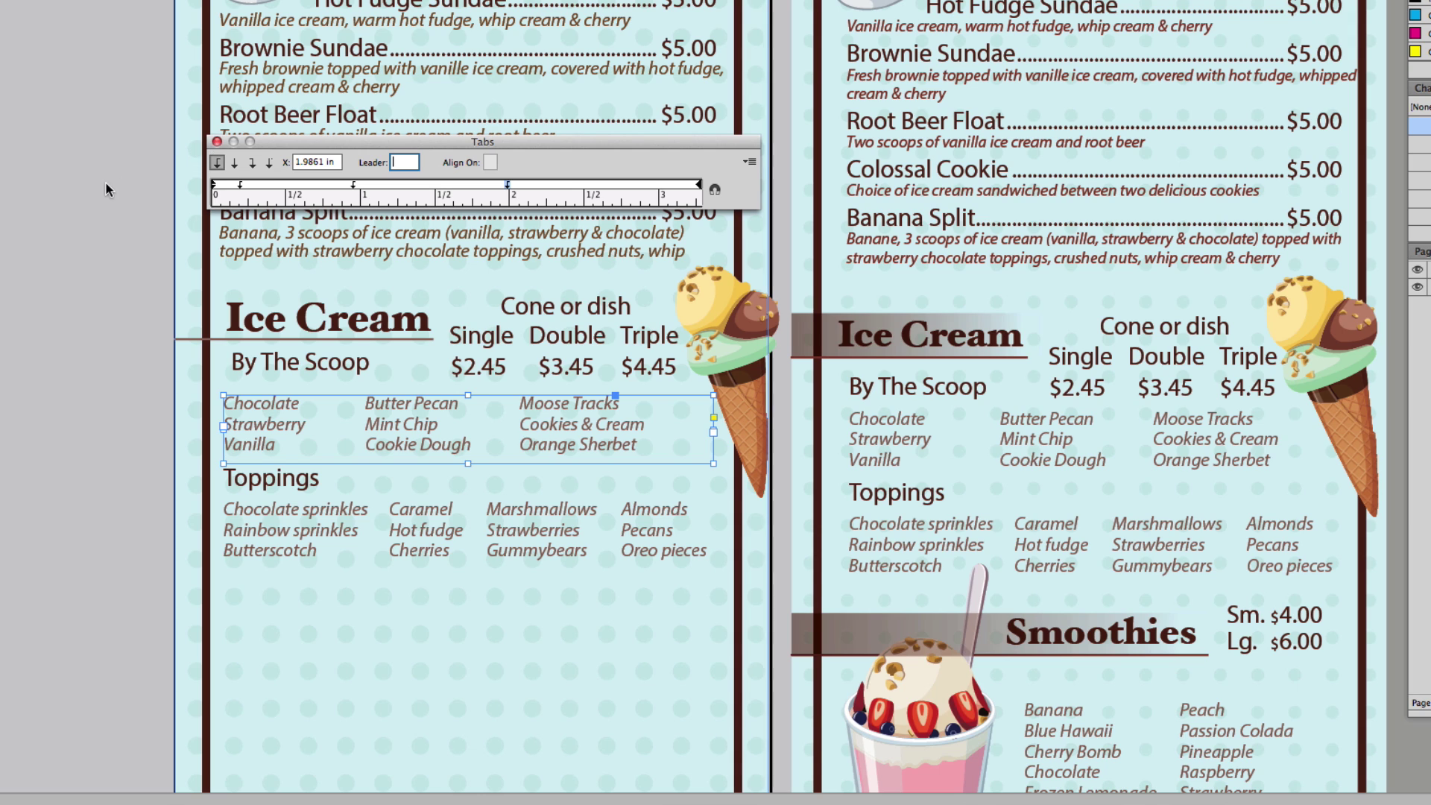
{"action": "left_click", "coordinate": [268, 488]}
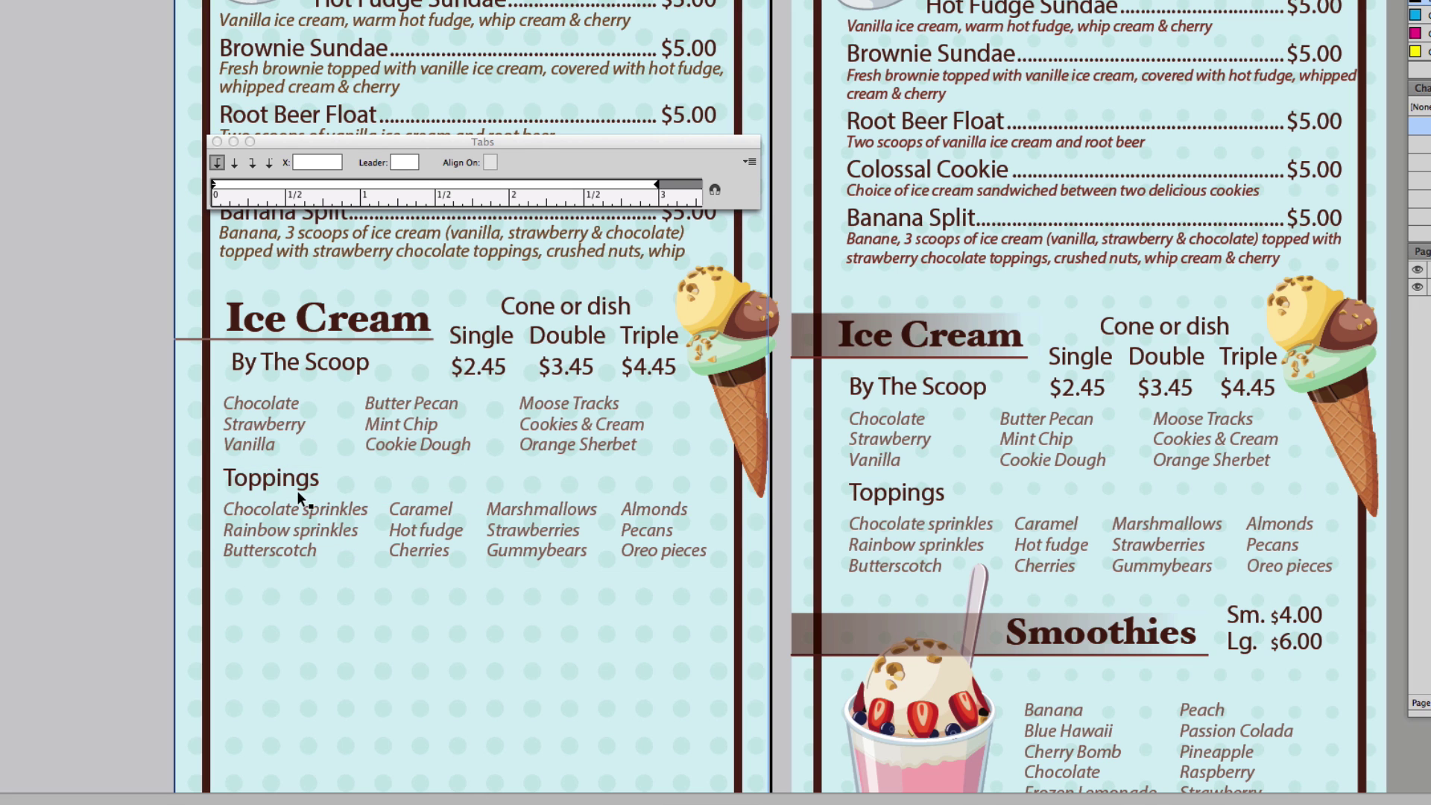
- Shift the toppings list's Almonds column tab slightly right to match the flavour list
{"action": "scroll", "coordinate": [597, 528], "scroll_direction": "down", "scroll_amount": 2}
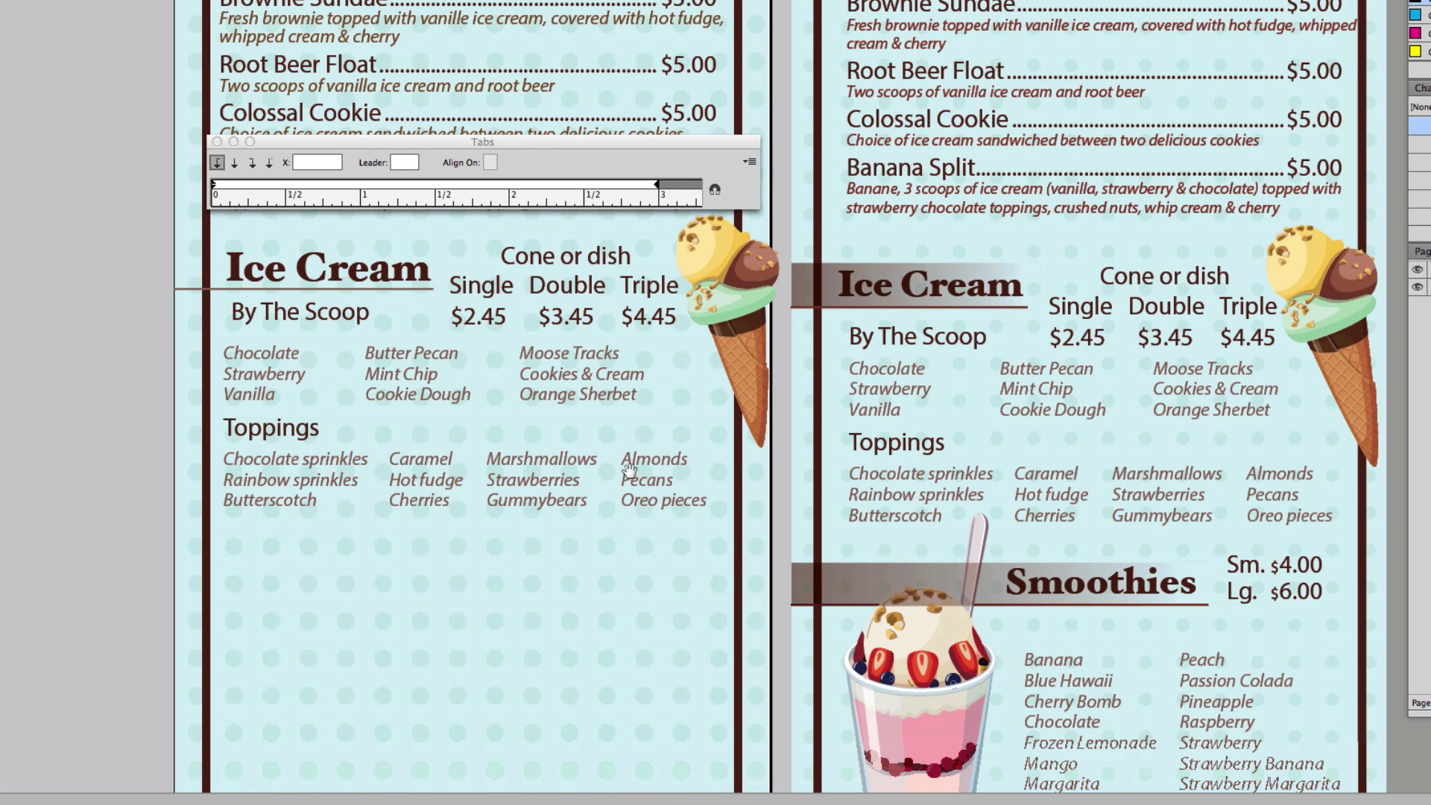
{"action": "left_click", "coordinate": [565, 475]}
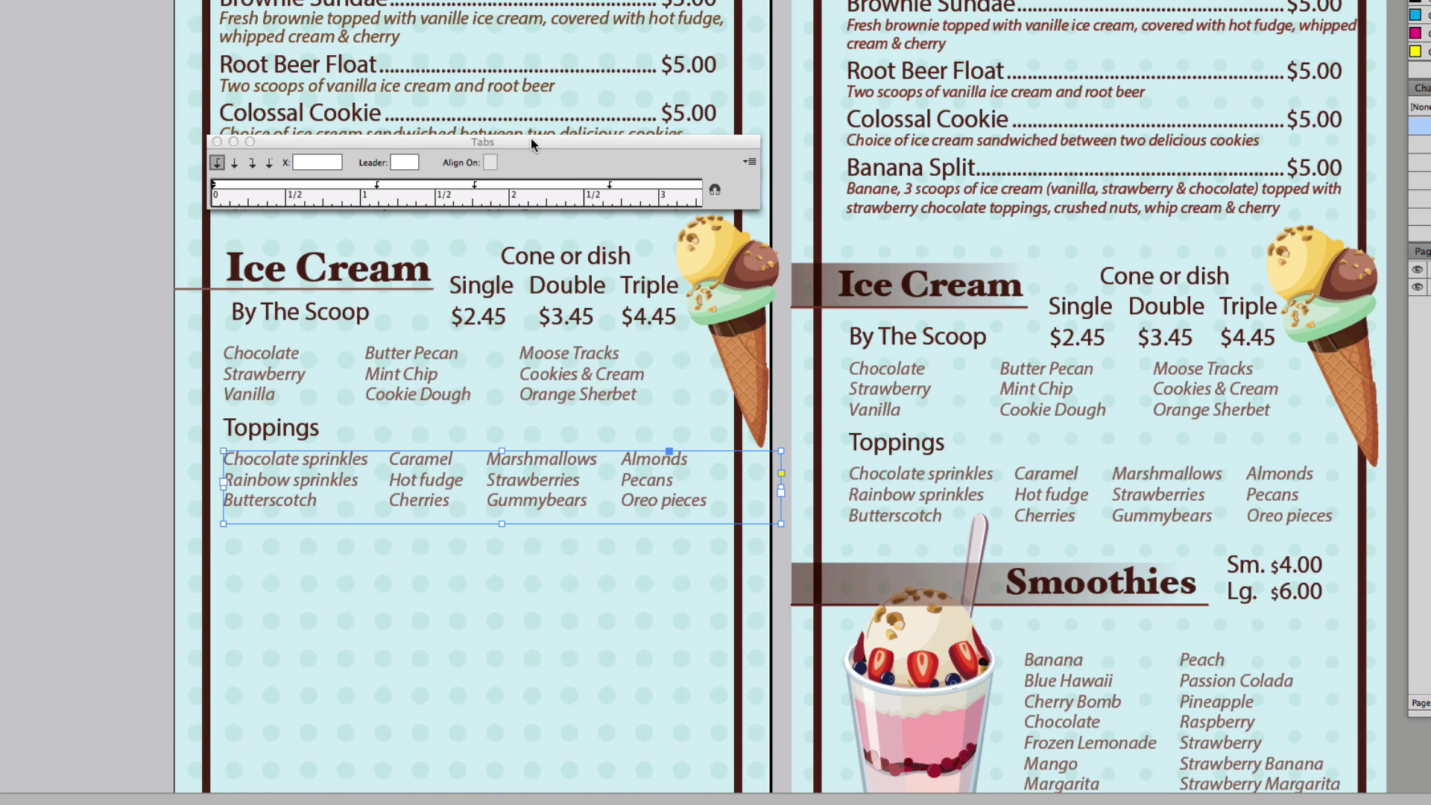
{"action": "left_click_drag", "start_coordinate": [530, 141], "coordinate": [536, 262]}
{"action": "left_click", "coordinate": [550, 383]}
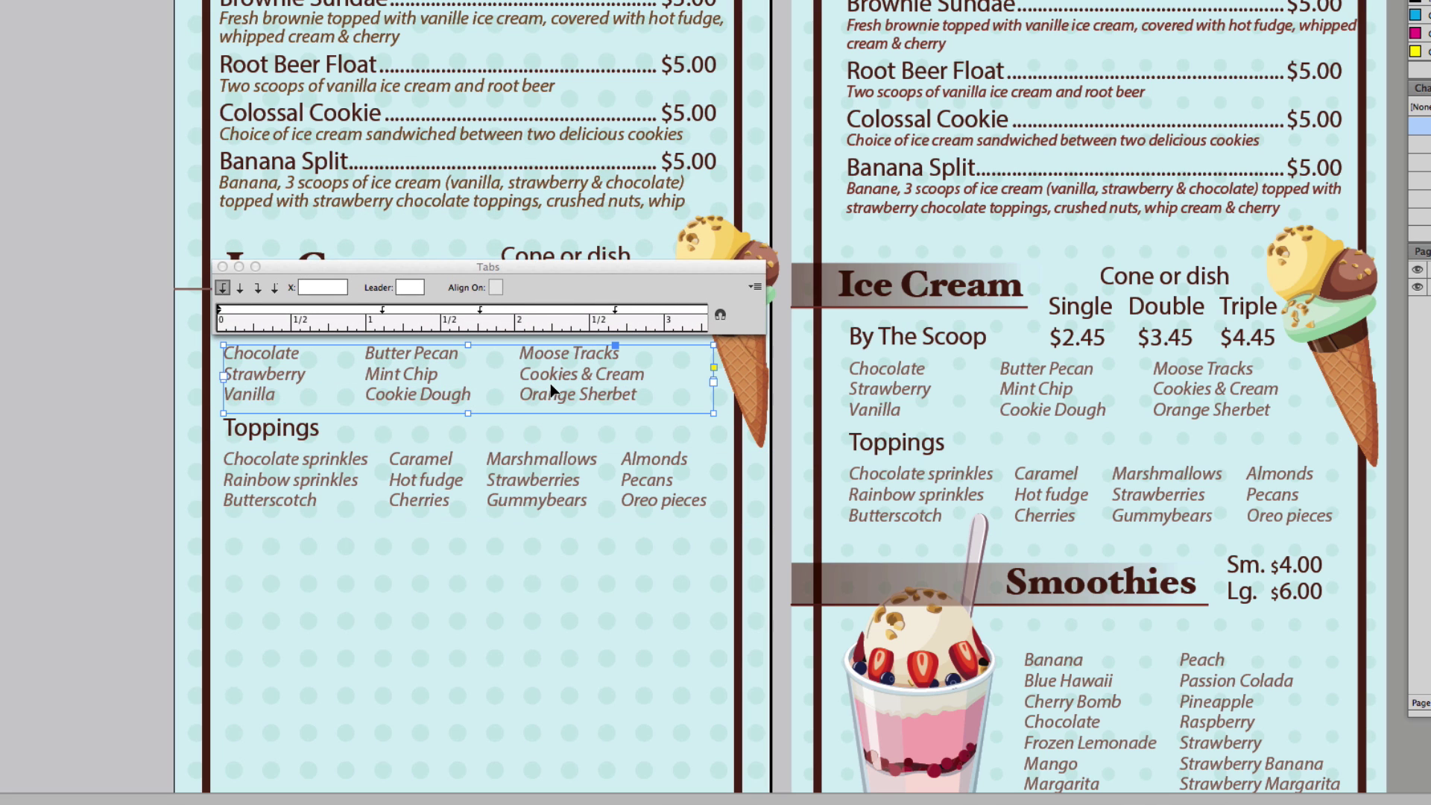
{"action": "left_click", "coordinate": [540, 458]}
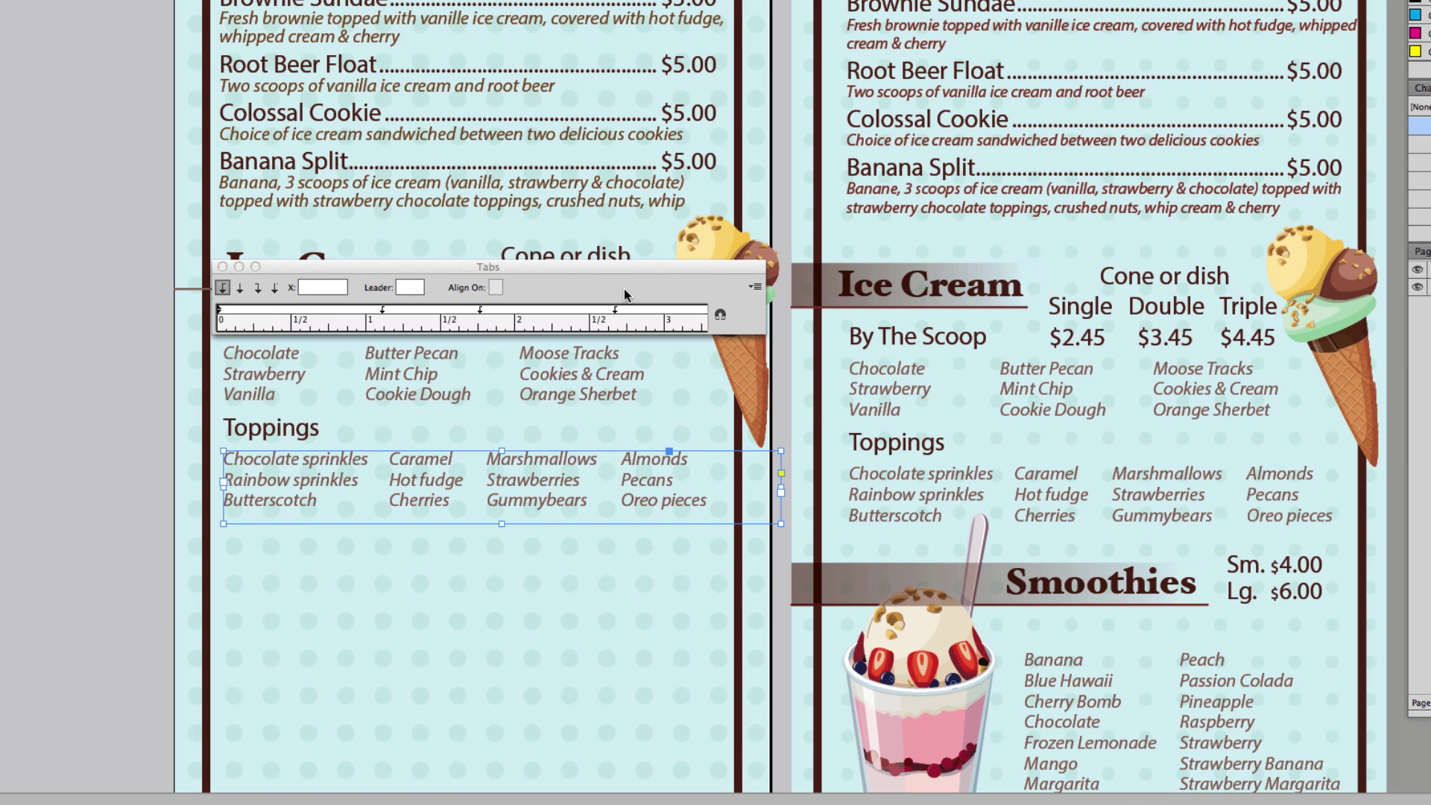
{"action": "left_click_drag", "start_coordinate": [614, 311], "coordinate": [619, 311]}
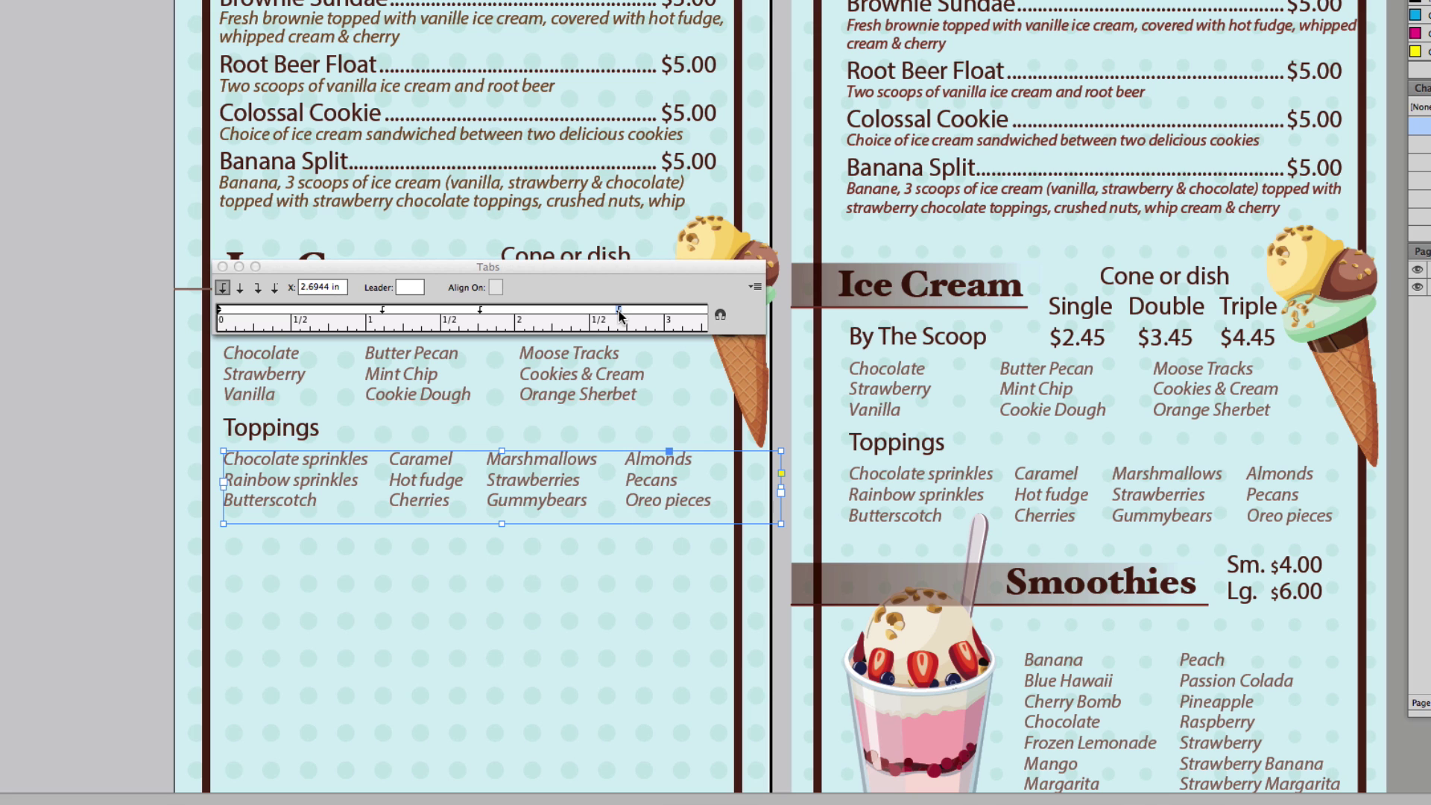
{"action": "left_click", "coordinate": [222, 266]}
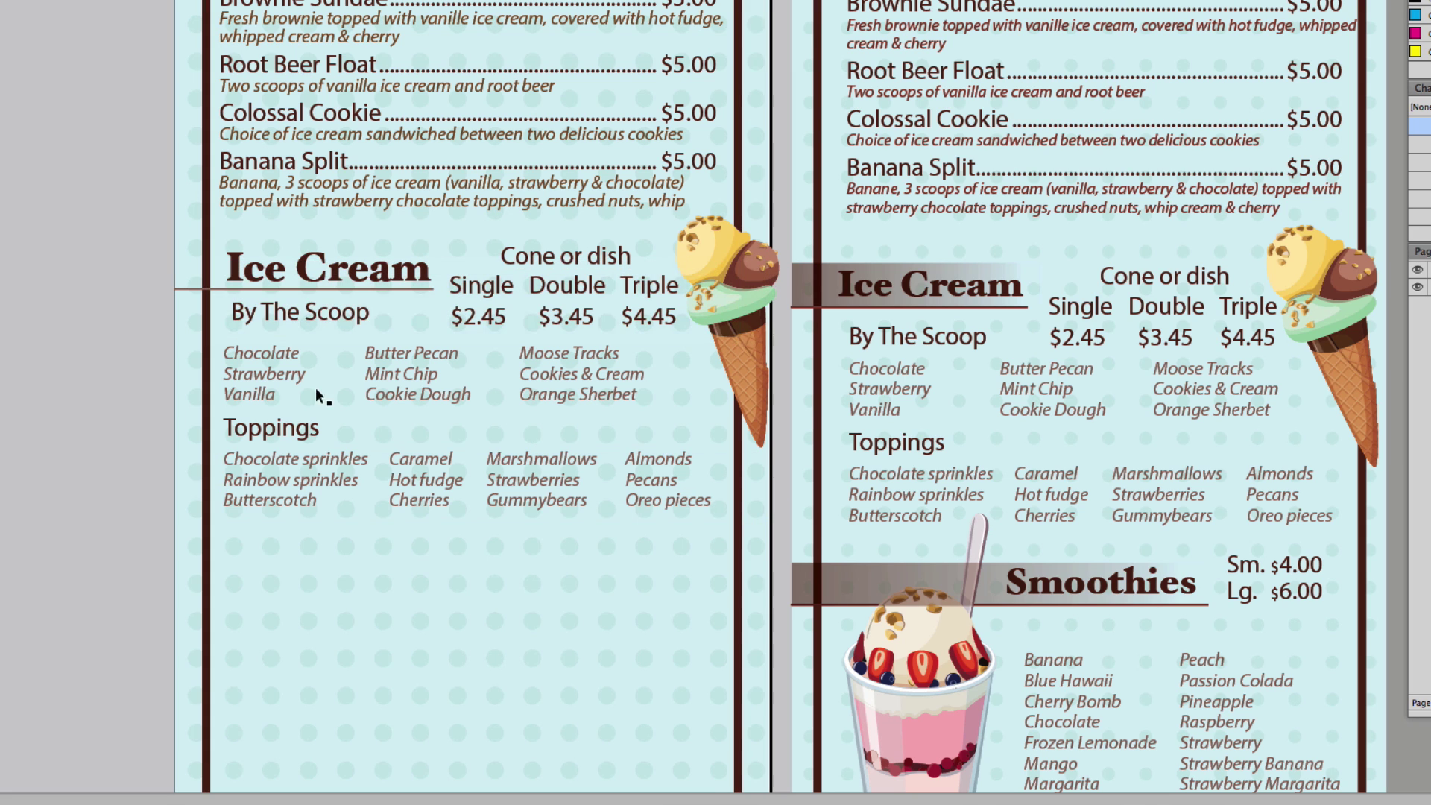
{"action": "scroll", "coordinate": [456, 184], "scroll_direction": "down", "scroll_amount": 5}
- Copy the smoothie cup image onto the left page
{"action": "left_click_drag", "start_coordinate": [485, 187], "coordinate": [485, 198]}
{"action": "left_click_drag", "start_coordinate": [958, 462], "coordinate": [342, 459]}
{"action": "key", "text": "Escape"}
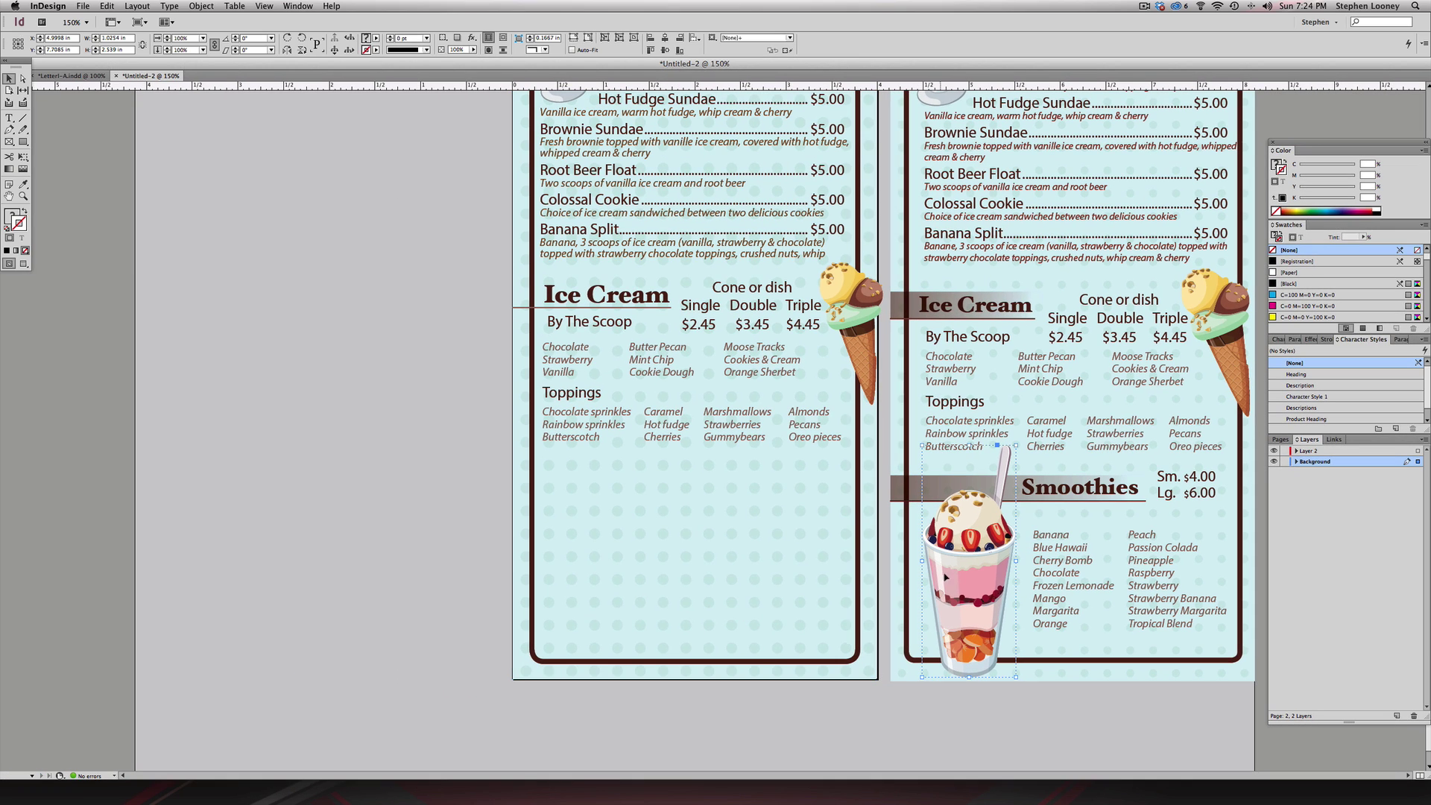
{"action": "left_click_drag", "start_coordinate": [945, 576], "coordinate": [586, 569]}
- Duplicate the Ice Cream heading lower, retype it as 'Smoothies', and lengthen its rule
{"action": "left_click", "coordinate": [1078, 484]}
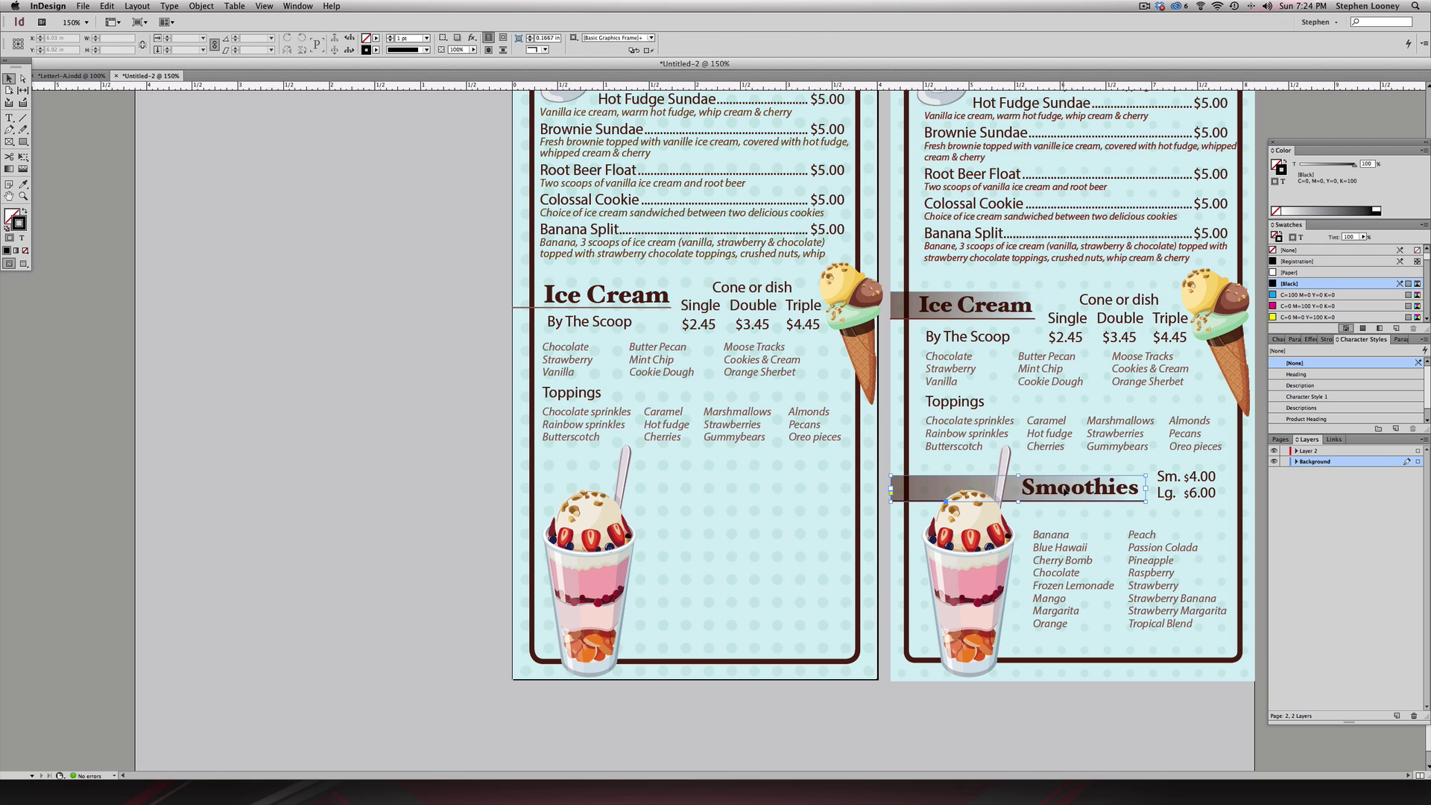
{"action": "left_click", "coordinate": [671, 301]}
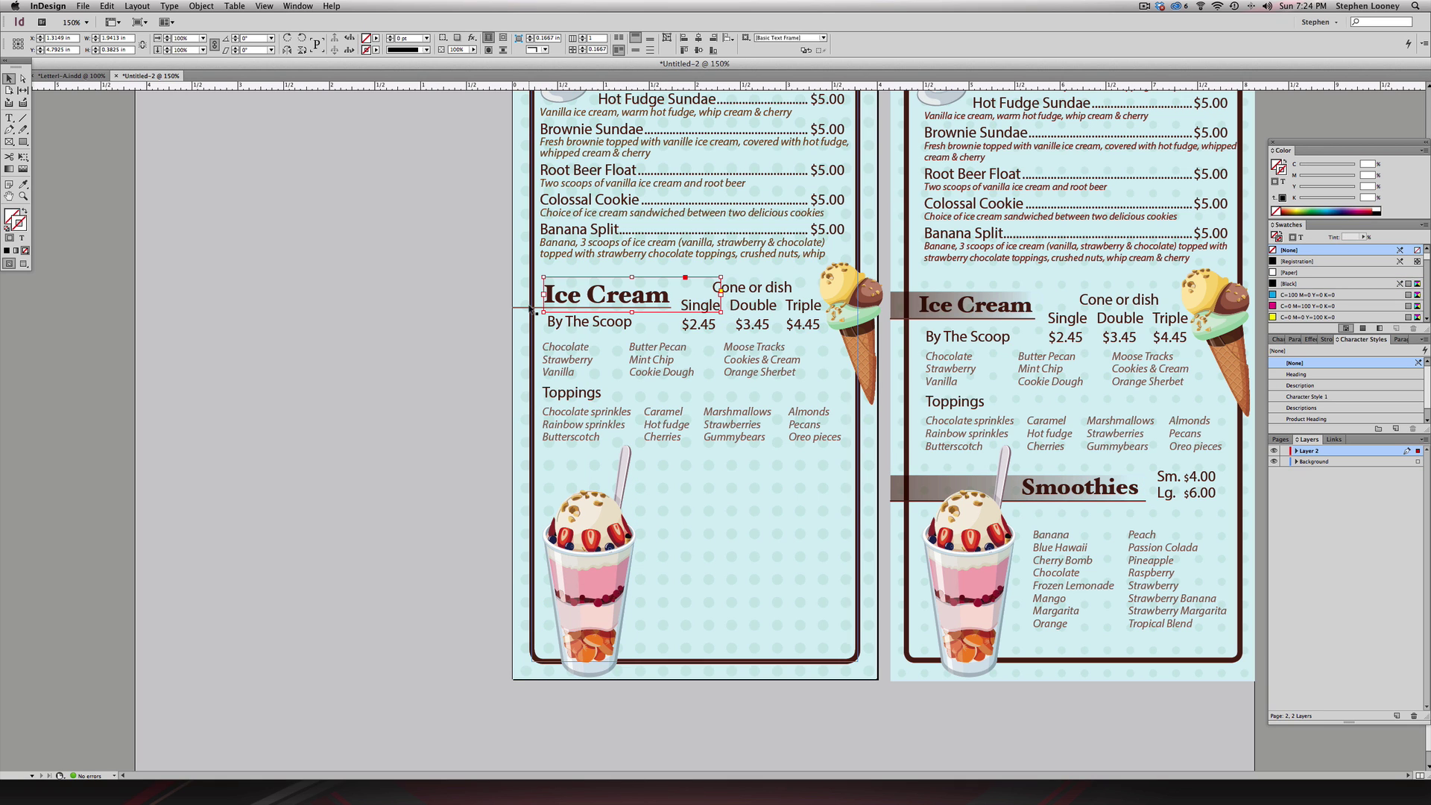
{"action": "left_click_drag", "start_coordinate": [530, 308], "coordinate": [737, 487]}
{"action": "double_click", "coordinate": [686, 482]}
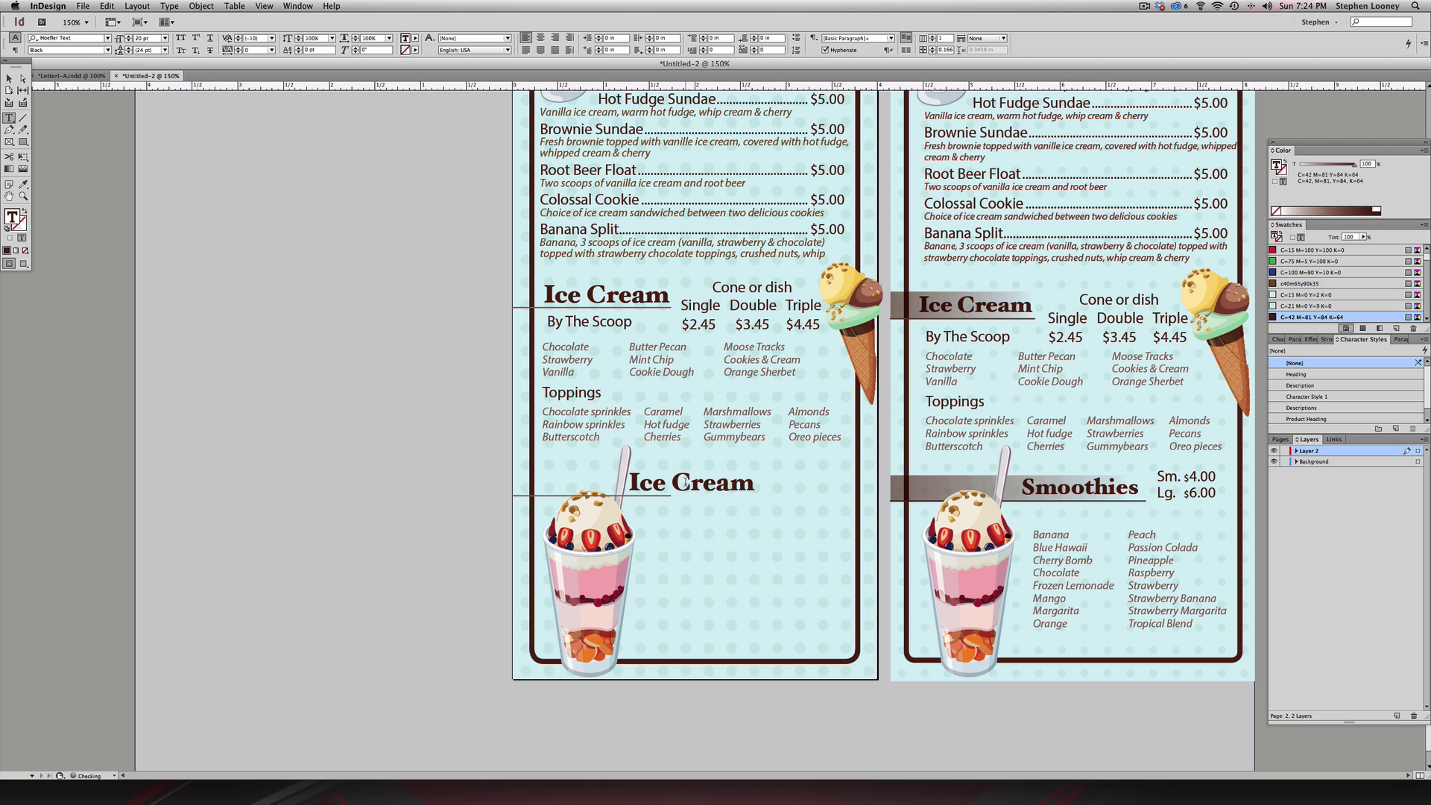
{"action": "key", "text": "super+a"}
{"action": "type", "text": "Smoot"}
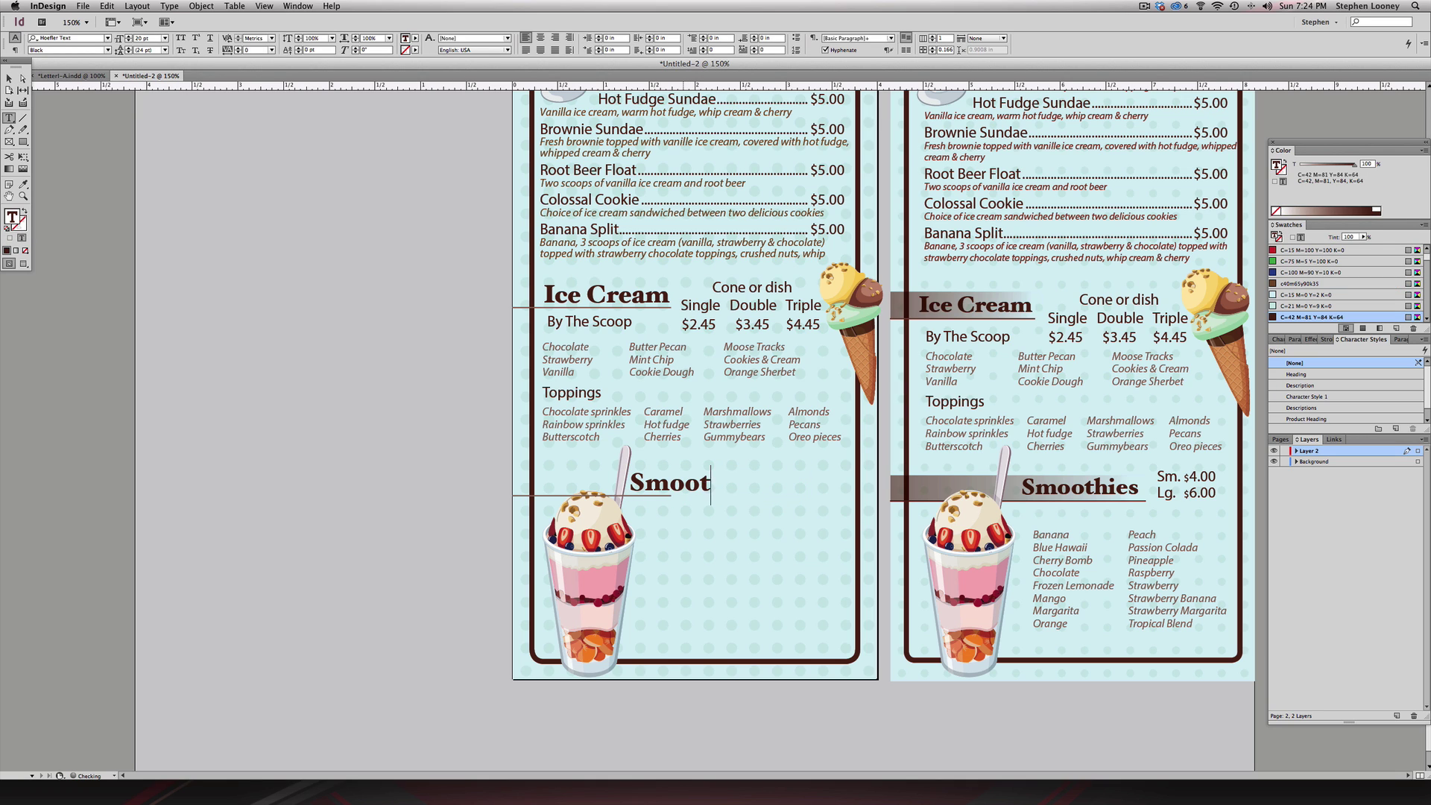
{"action": "type", "text": "hies"}
{"action": "key", "text": "Escape"}
{"action": "key", "text": "Right"}
{"action": "key", "text": "Right"}
{"action": "key", "text": "Right"}
{"action": "key", "text": "Right"}
{"action": "key", "text": "Right"}
{"action": "key", "text": "Right"}
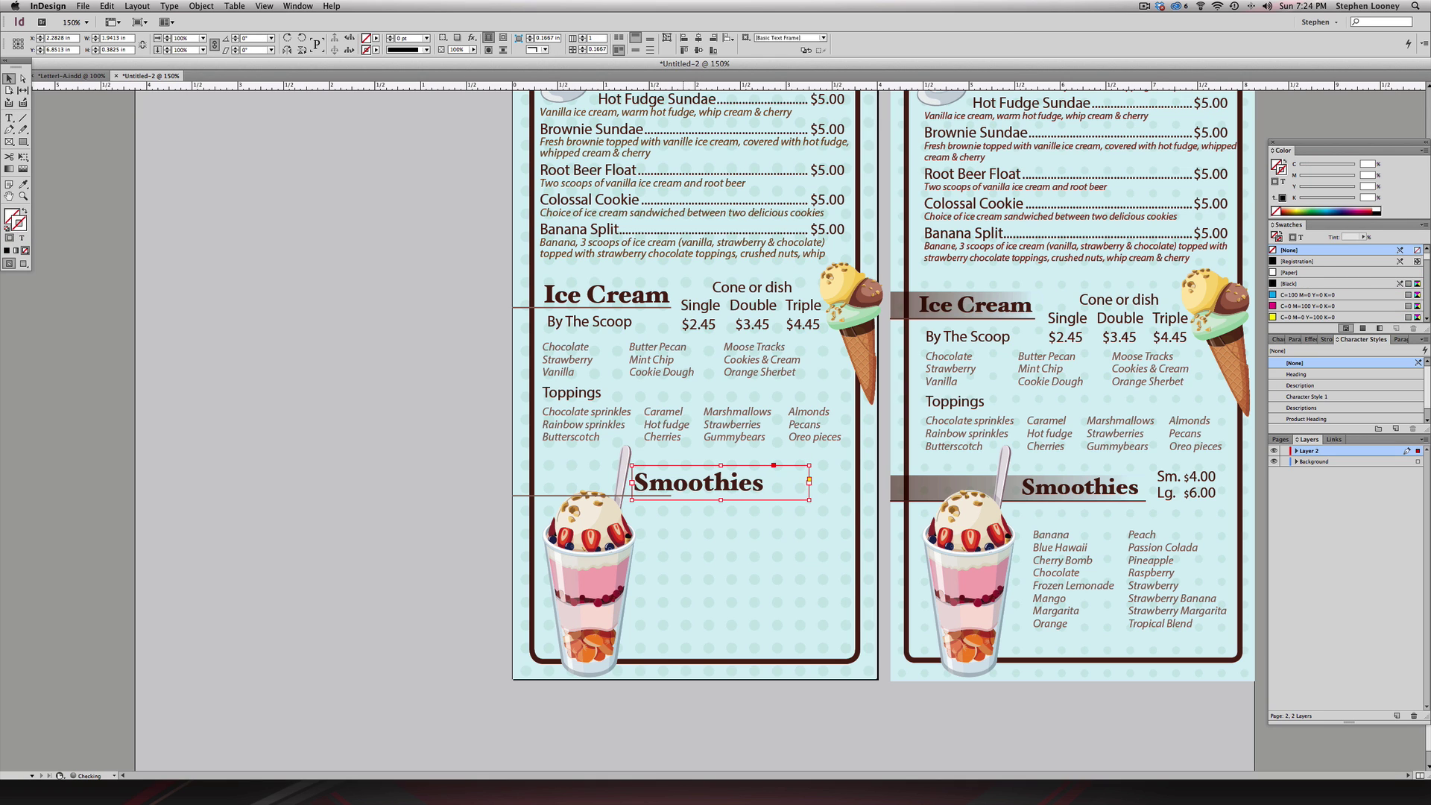
{"action": "left_click", "coordinate": [667, 495]}
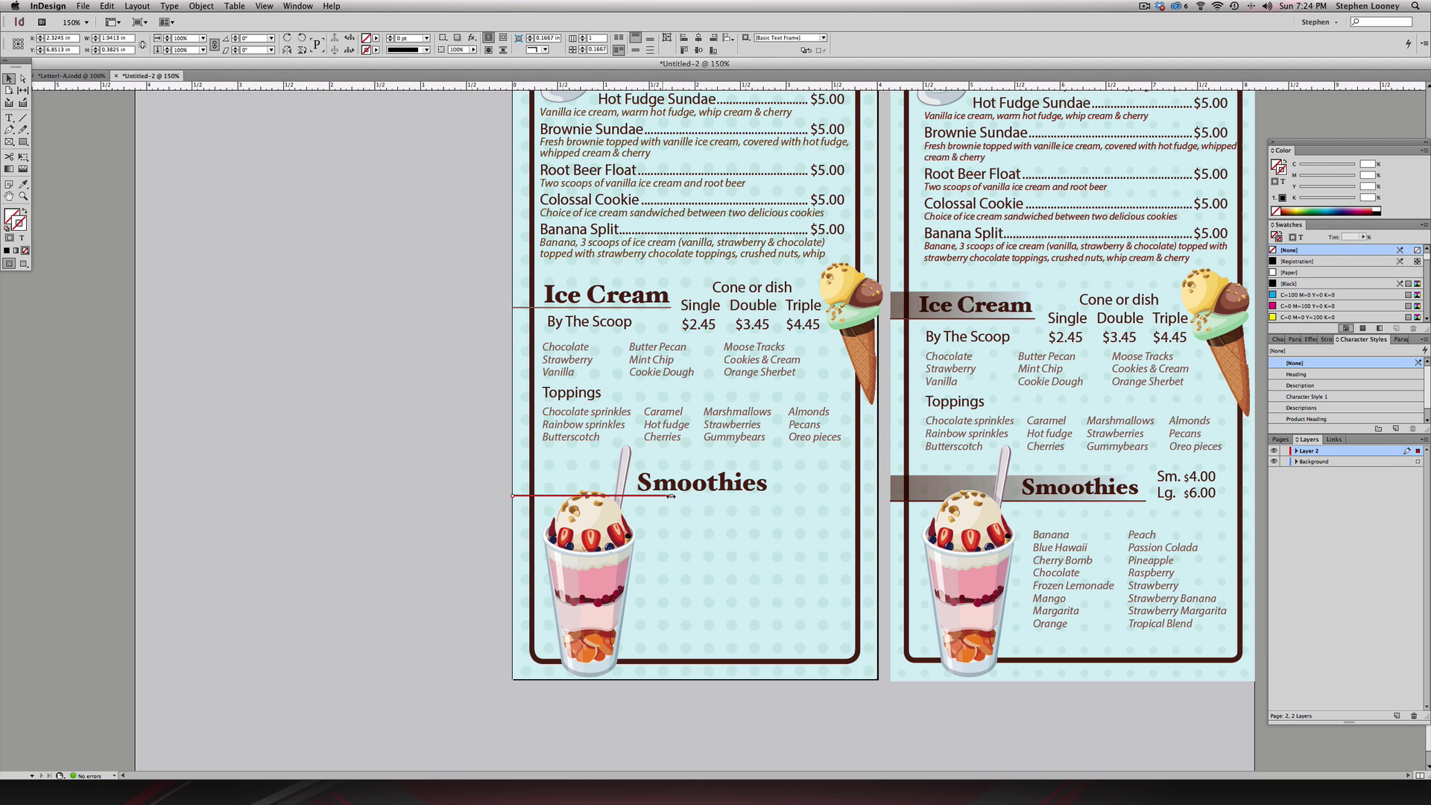
{"action": "left_click_drag", "start_coordinate": [671, 495], "coordinate": [768, 494]}
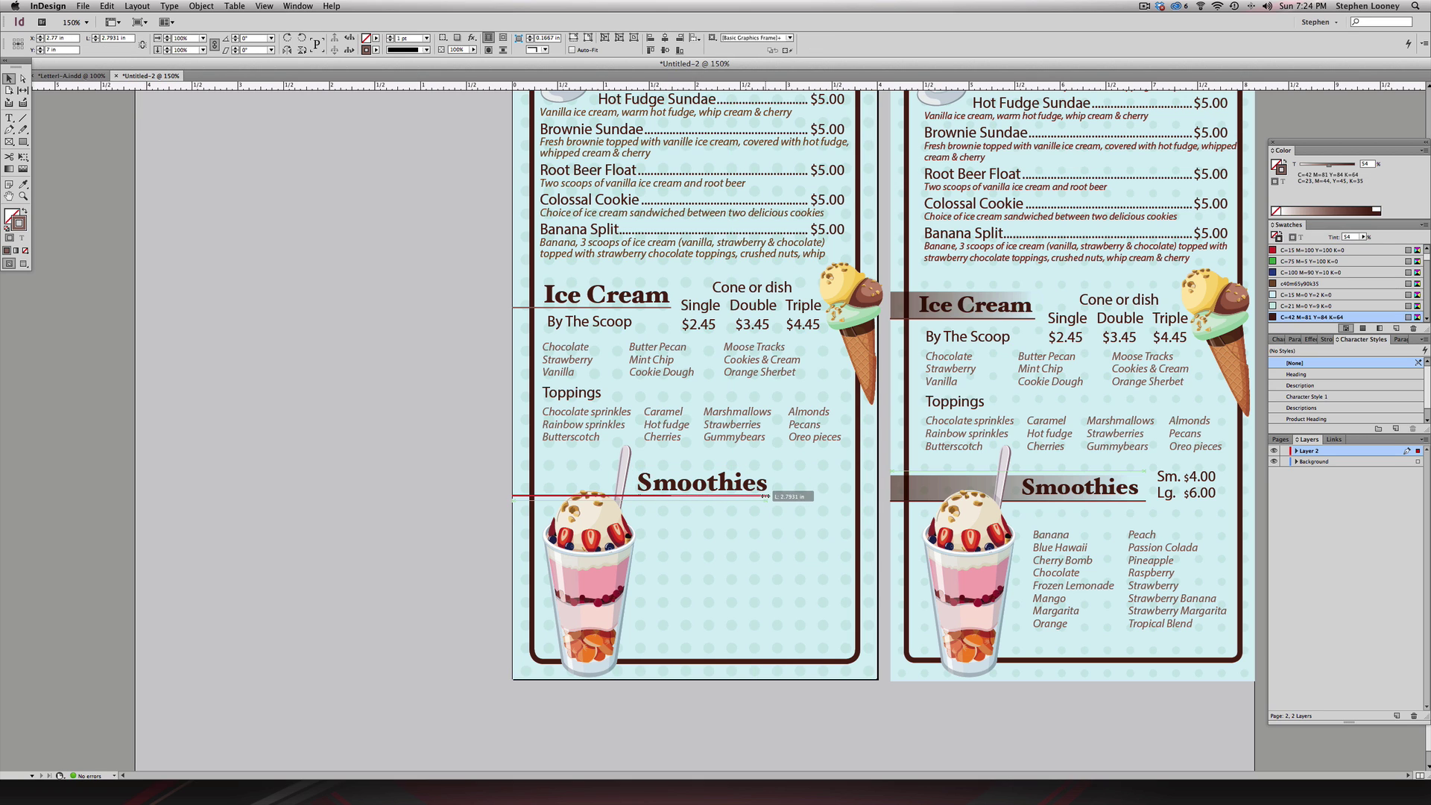
- Copy the Sm. $4.00 / Lg. $6.00 prices and the Banana-to-Tropical Blend flavour list onto the left page
{"action": "left_click", "coordinate": [273, 464]}
{"action": "left_click", "coordinate": [1181, 480]}
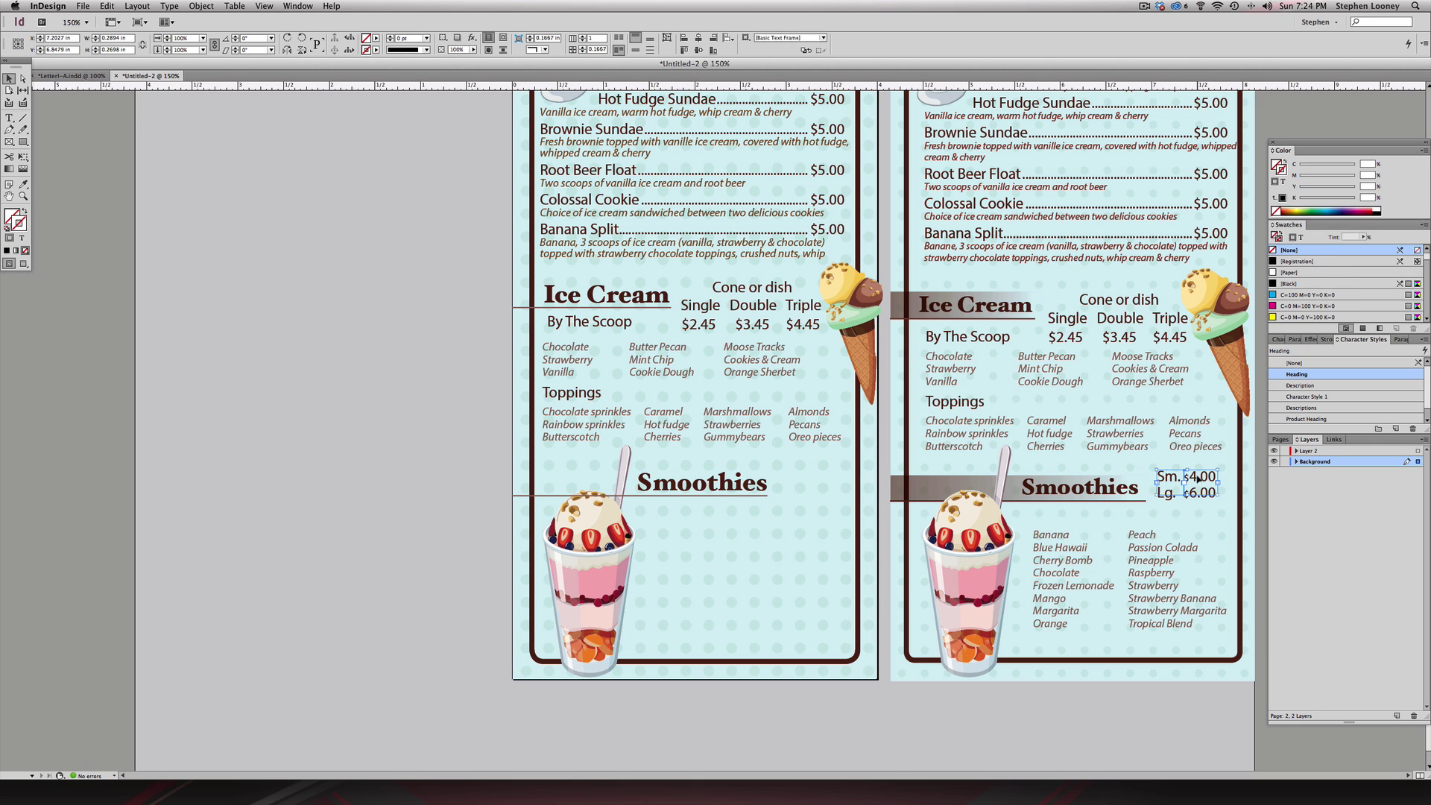
{"action": "left_click", "coordinate": [1167, 482]}
{"action": "left_click", "coordinate": [1195, 501]}
{"action": "left_click", "coordinate": [1198, 480], "text": "shift"}
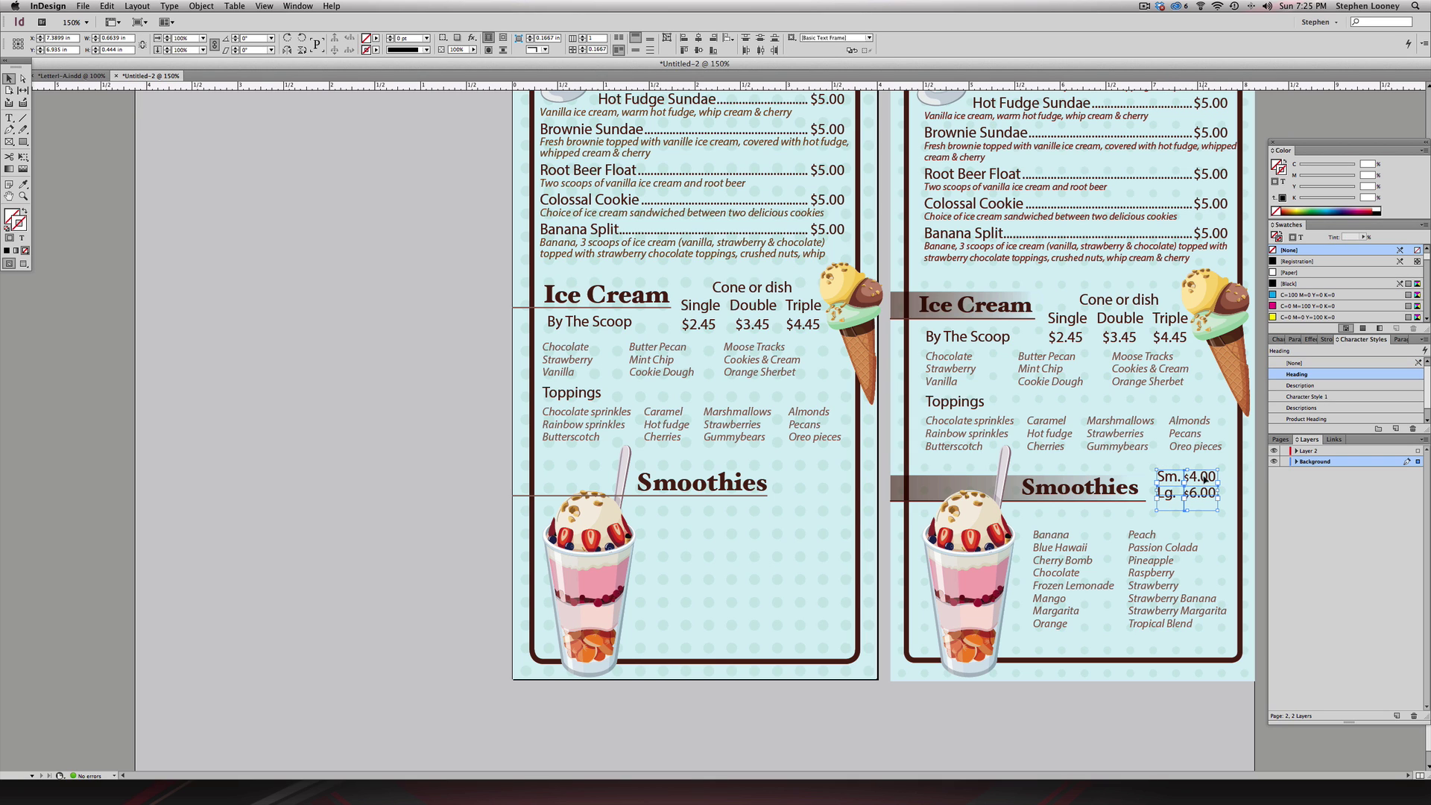
{"action": "left_click_drag", "start_coordinate": [1205, 479], "coordinate": [832, 486]}
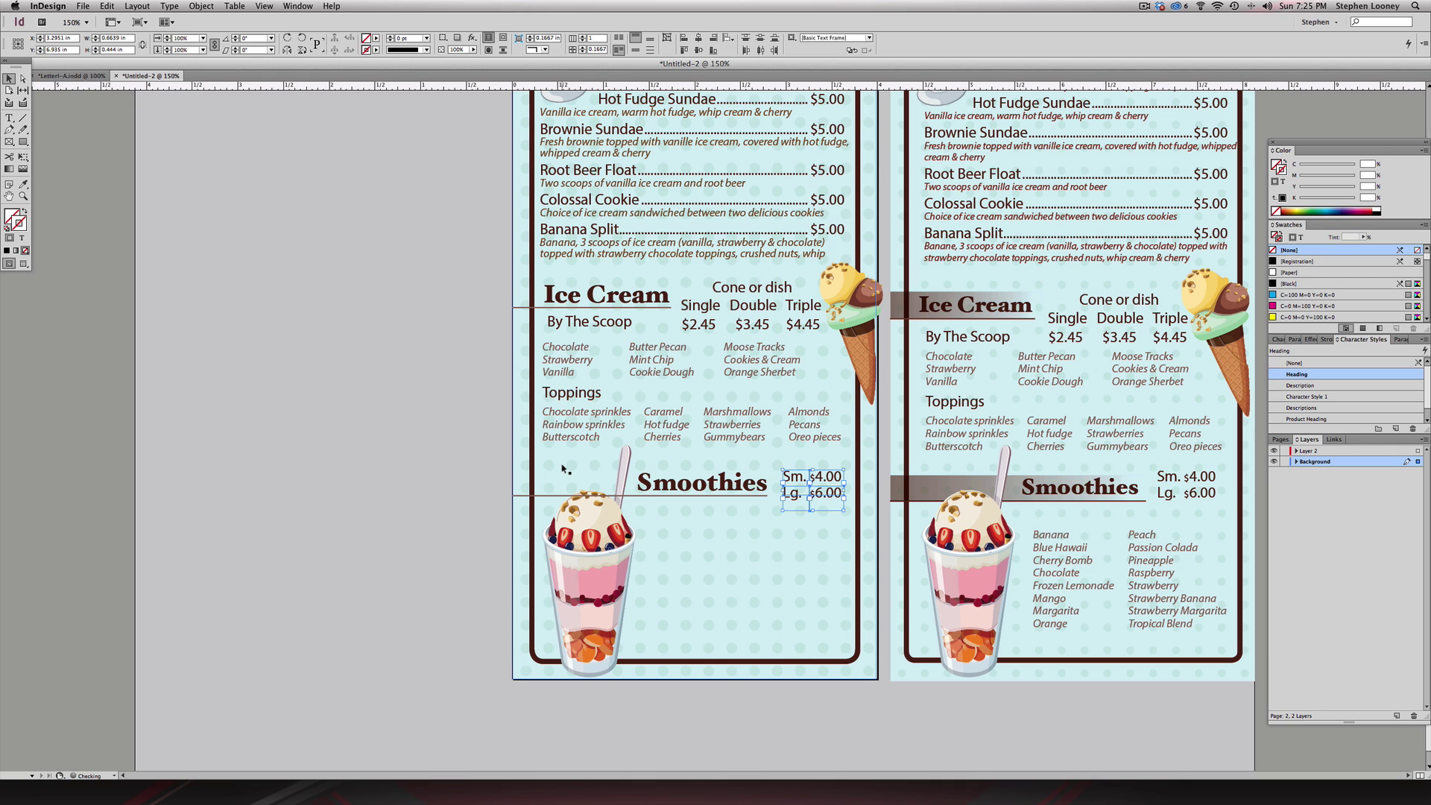
{"action": "left_click", "coordinate": [321, 417]}
{"action": "left_click_drag", "start_coordinate": [1058, 566], "coordinate": [687, 566]}
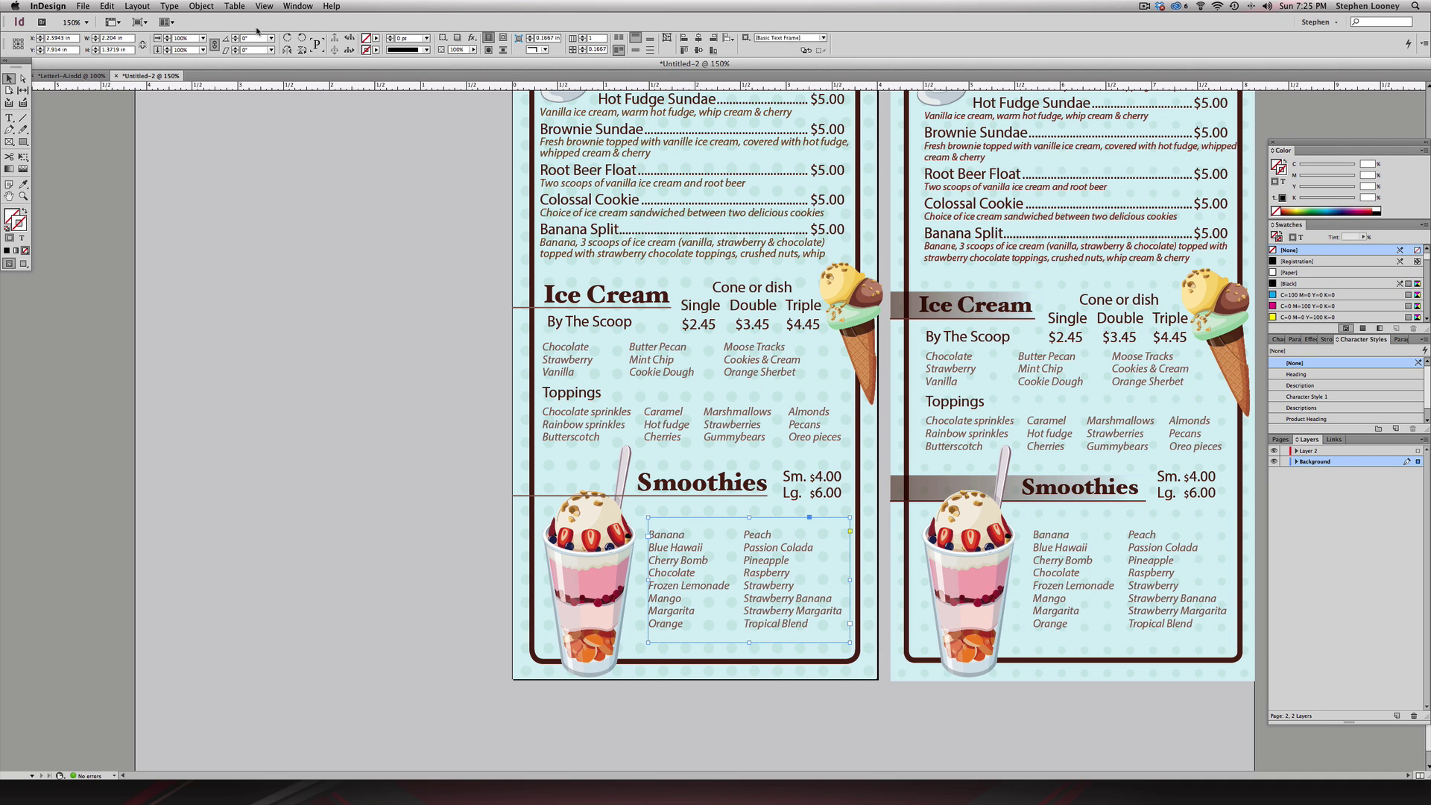
- Add a tab stop at about 1.06 in for the smoothie list's second column
{"action": "key", "text": "super+shift+t"}
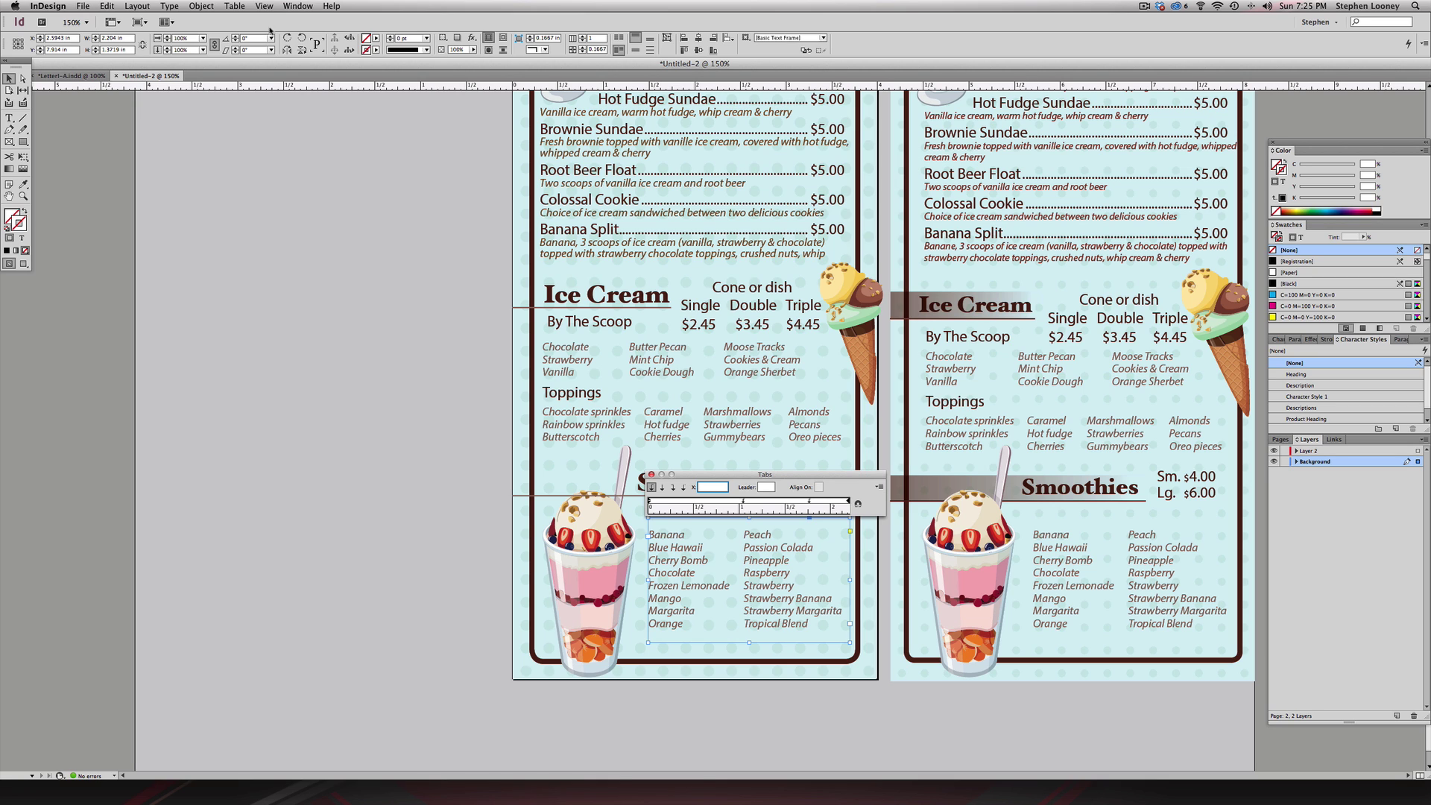
{"action": "left_click", "coordinate": [754, 503]}
{"action": "mouse_move", "coordinate": [754, 502]}
{"action": "left_mouse_down"}
{"action": "mouse_move", "coordinate": [772, 505]}
{"action": "mouse_move", "coordinate": [751, 505]}
{"action": "left_mouse_up"}
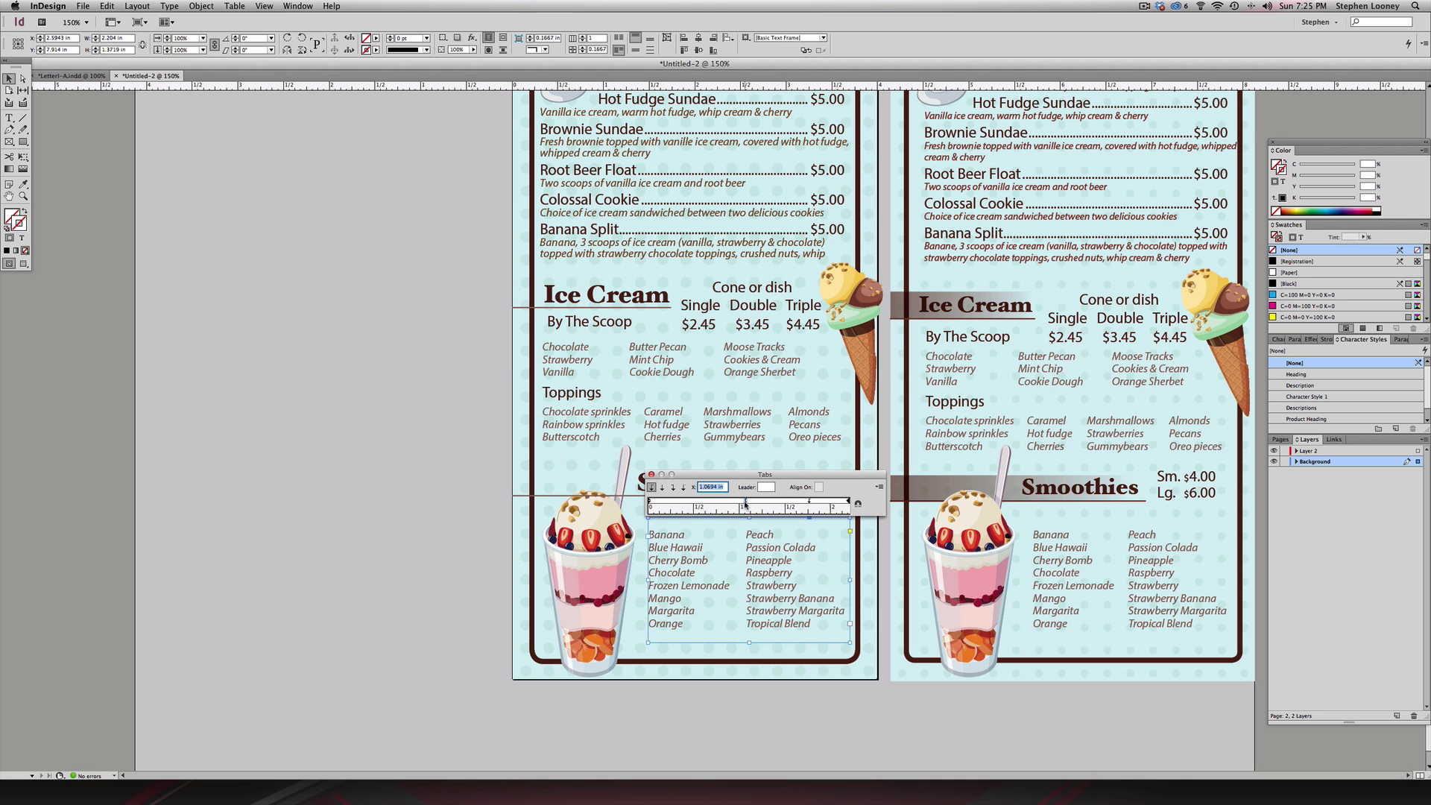
{"action": "left_click_drag", "start_coordinate": [746, 503], "coordinate": [757, 504]}
{"action": "left_click_drag", "start_coordinate": [757, 503], "coordinate": [744, 504]}
{"action": "left_click", "coordinate": [650, 474]}
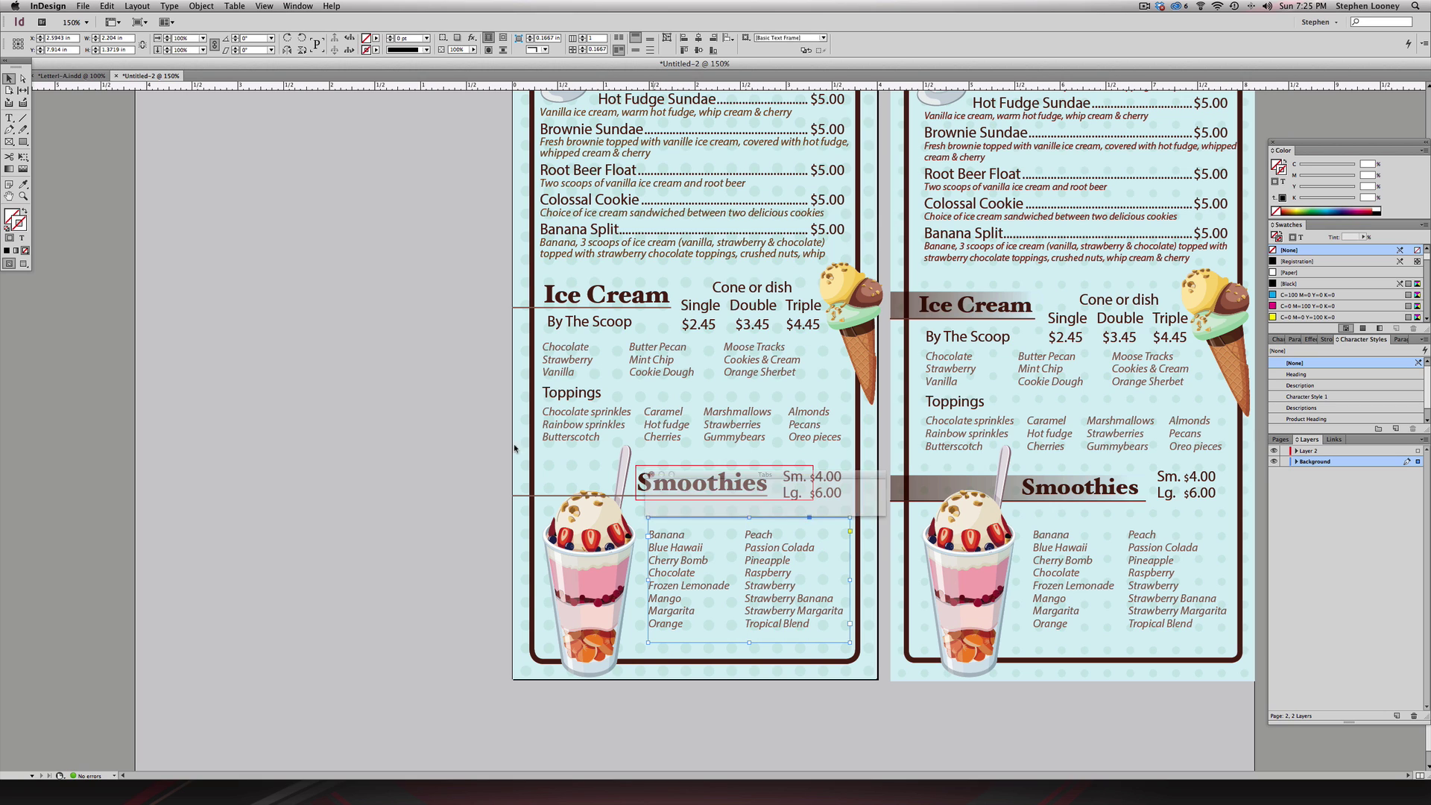
{"action": "left_click", "coordinate": [578, 526]}
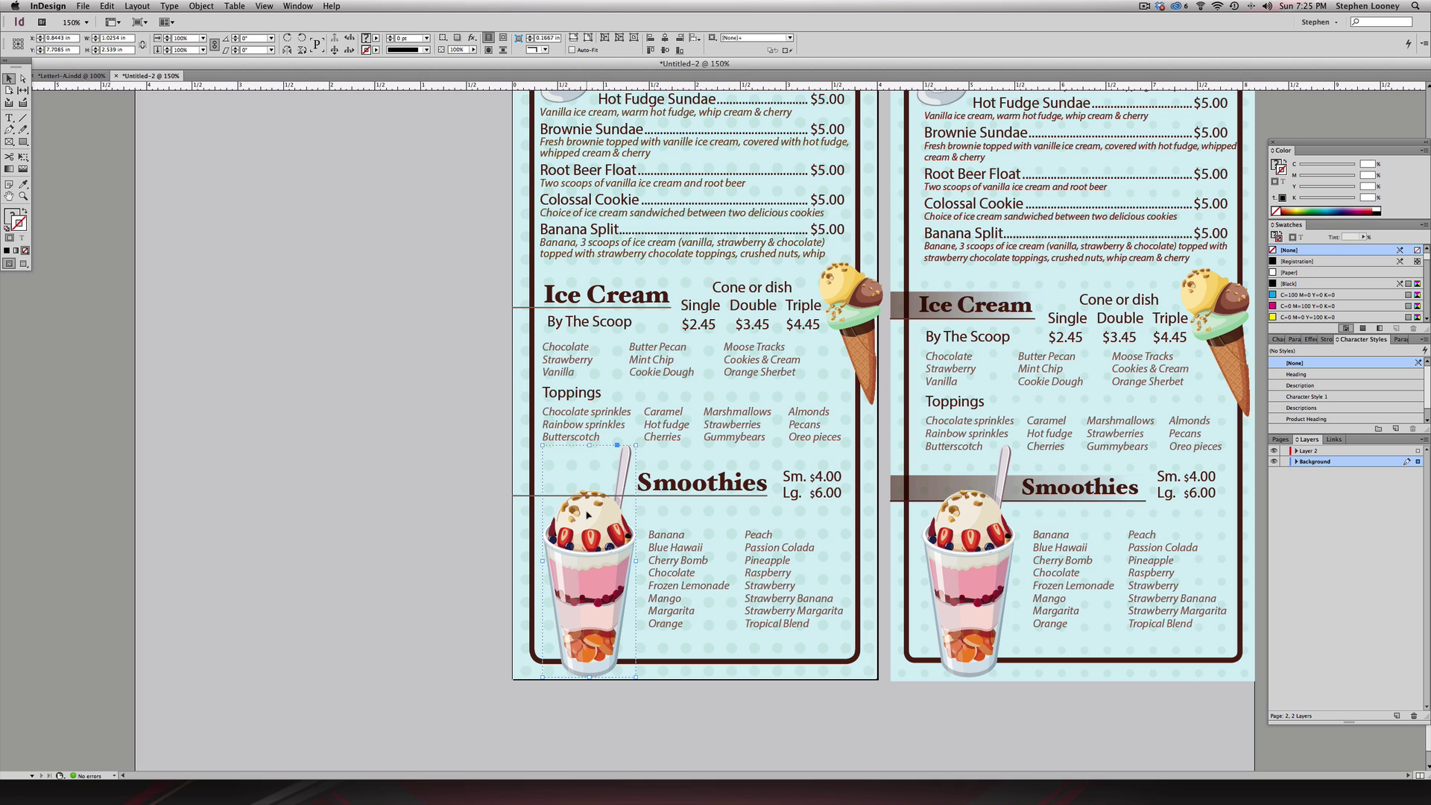
- Bring the smoothie cup image to the front and make Layer 2 active
{"action": "left_click", "coordinate": [201, 6]}
{"action": "mouse_move", "coordinate": [246, 41]}
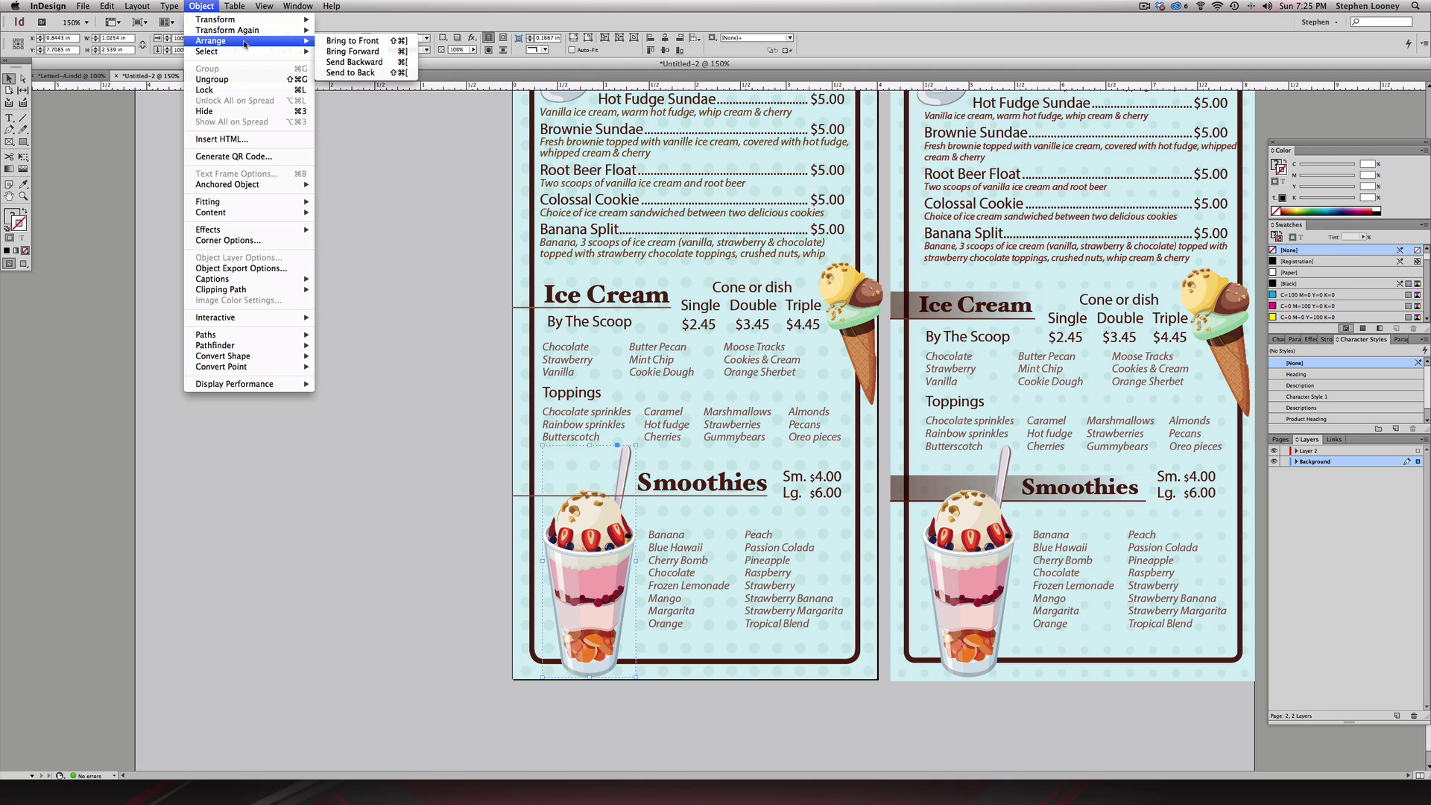
{"action": "left_click", "coordinate": [365, 41]}
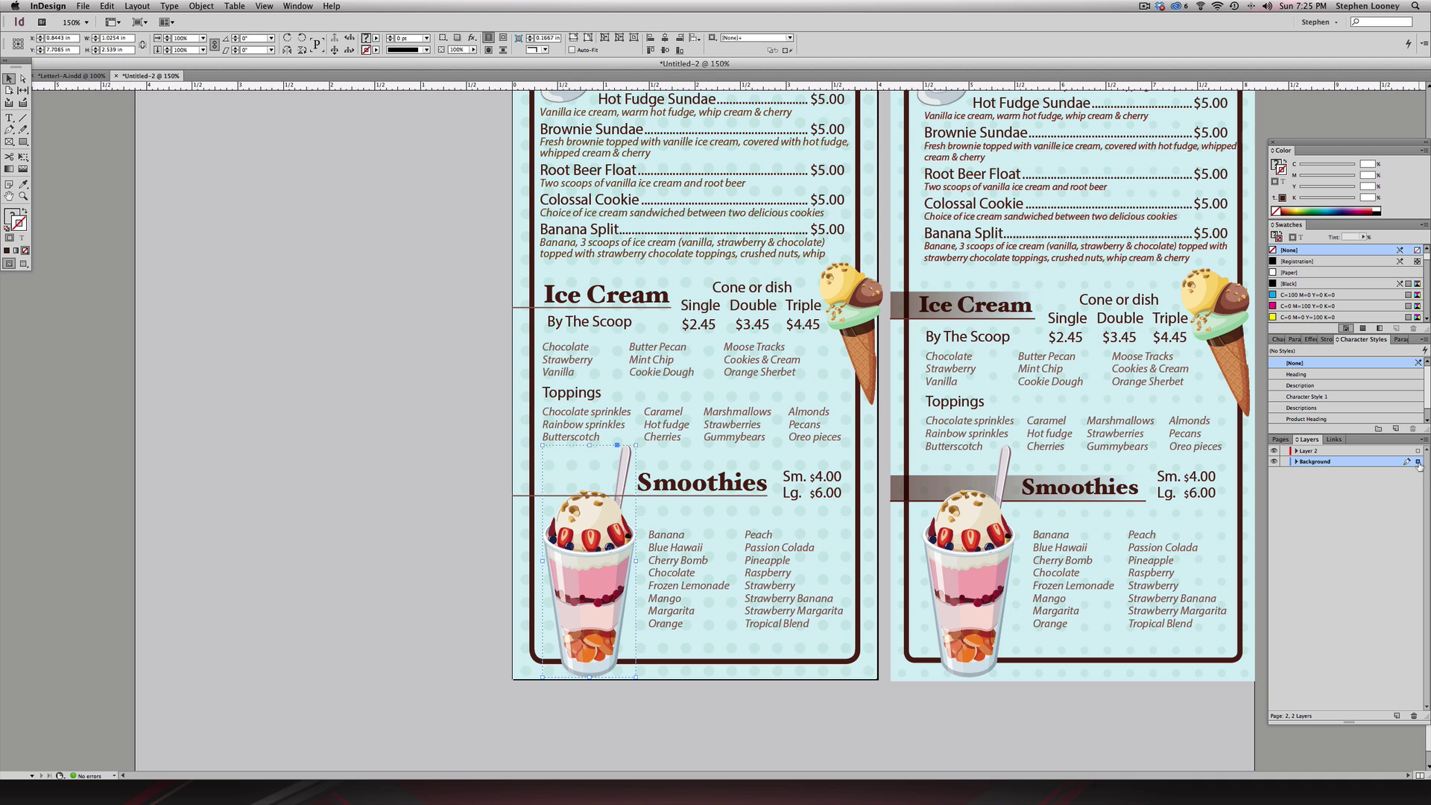
{"action": "left_click", "coordinate": [1417, 452]}
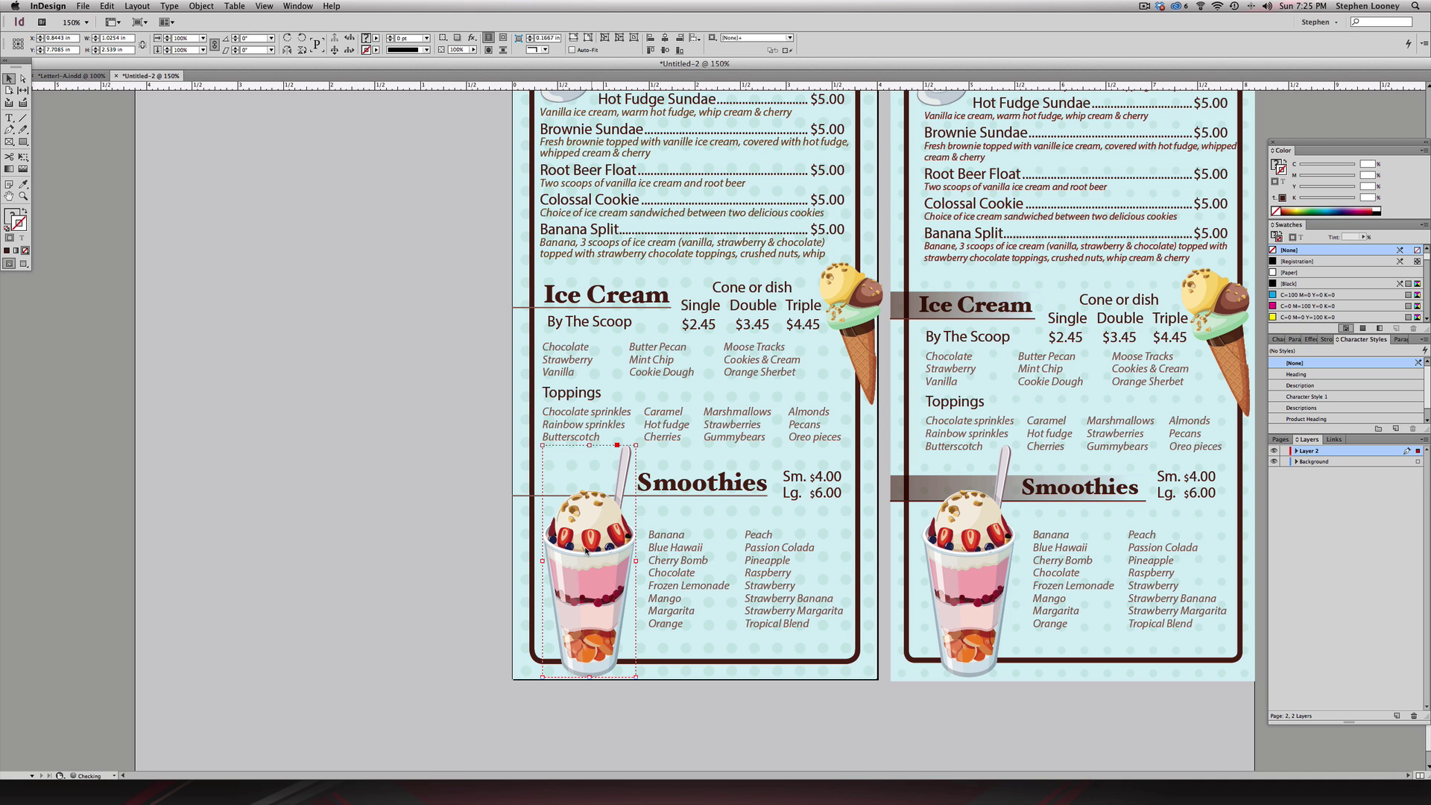
{"action": "scroll", "coordinate": [714, 437], "scroll_direction": "up", "scroll_amount": 3}
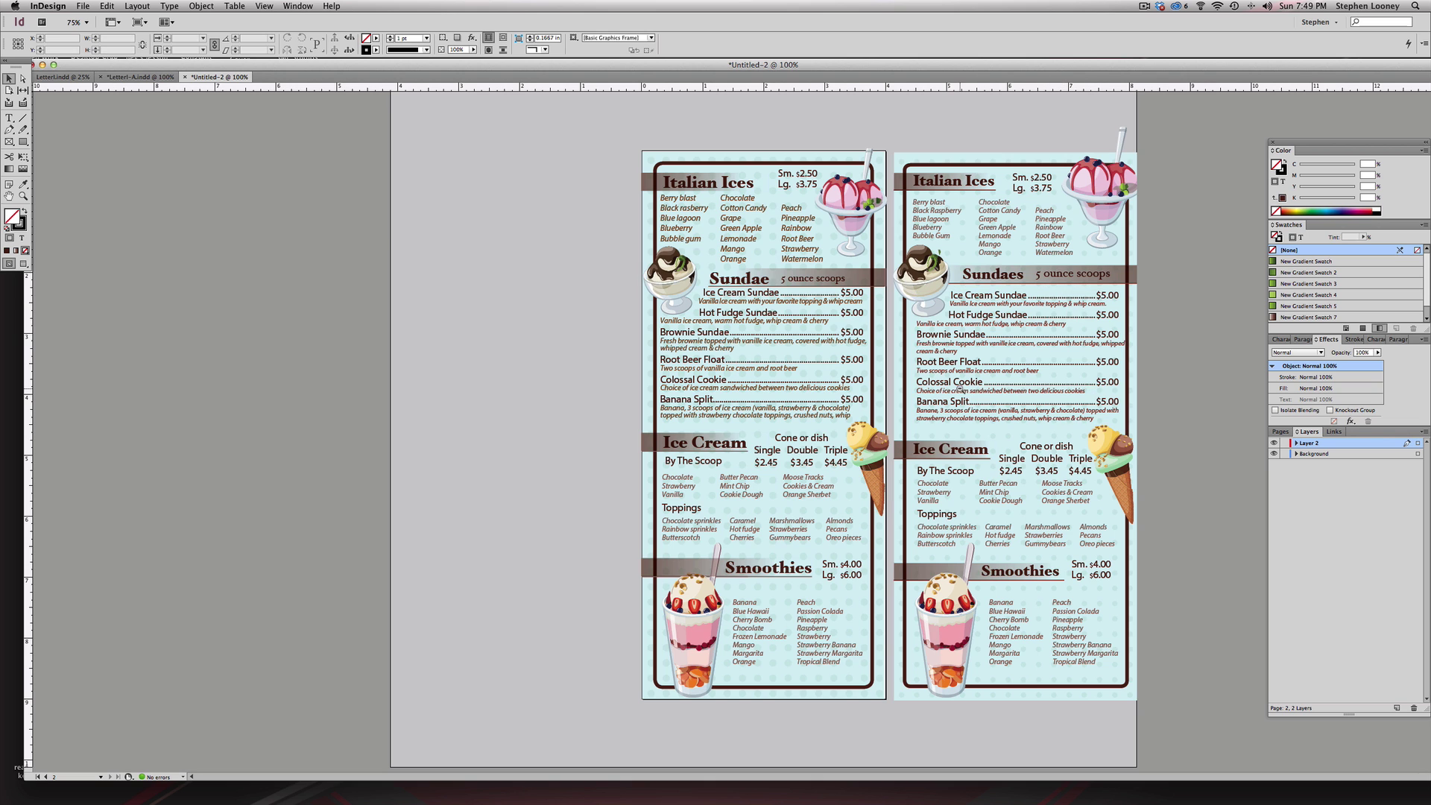
- Zoom out and delete the duplicate right-hand menu panel
{"action": "key", "text": "super+minus"}
{"action": "left_click_drag", "start_coordinate": [857, 270], "coordinate": [1178, 748]}
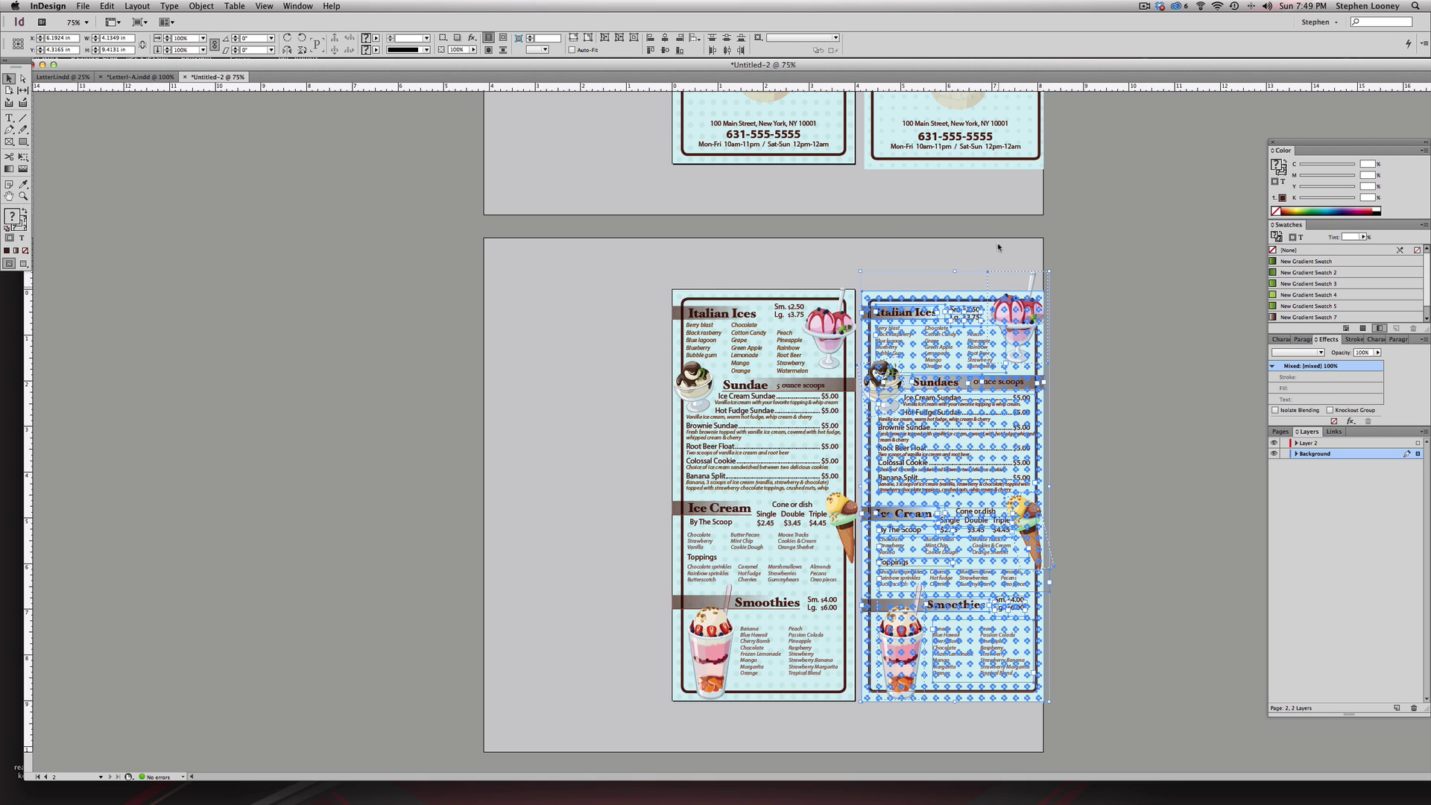
{"action": "key", "text": "Delete"}
- Clear the right-hand cover's light-blue fill and delete the duplicate cover panel
{"action": "scroll", "coordinate": [1041, 557], "scroll_direction": "up", "scroll_amount": 5}
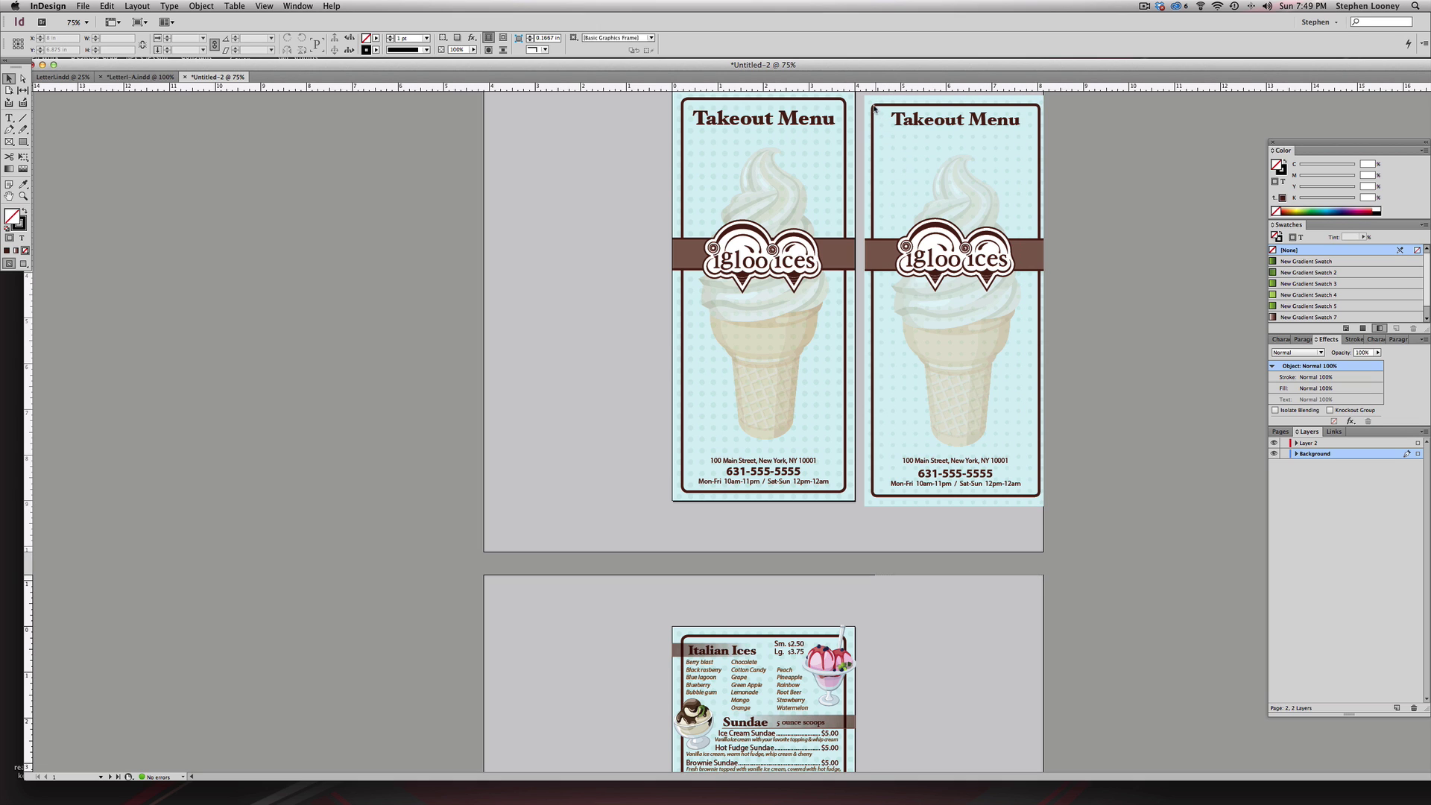
{"action": "left_click", "coordinate": [867, 105]}
{"action": "key", "text": "slash"}
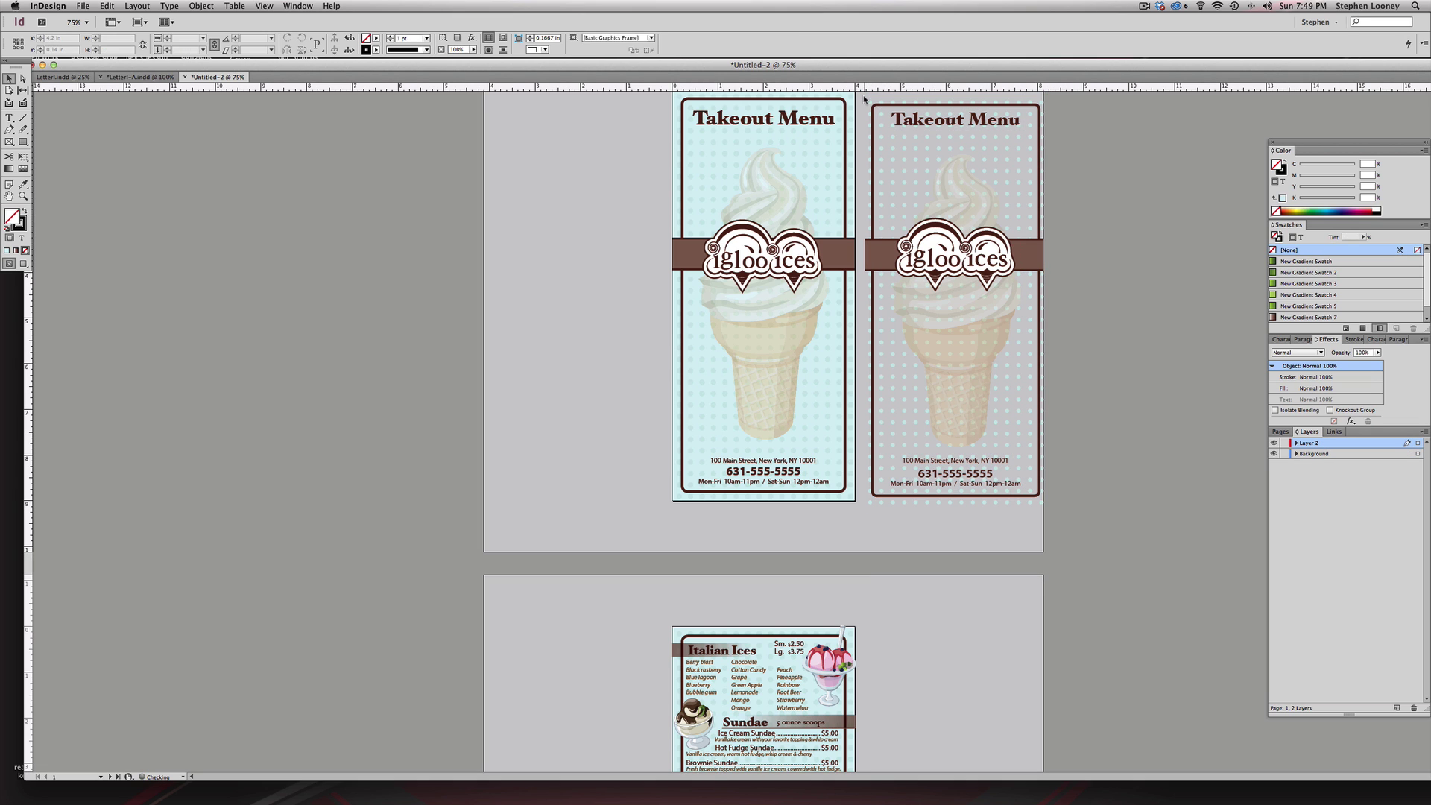
{"action": "left_click", "coordinate": [1081, 540]}
{"action": "left_click", "coordinate": [1022, 498]}
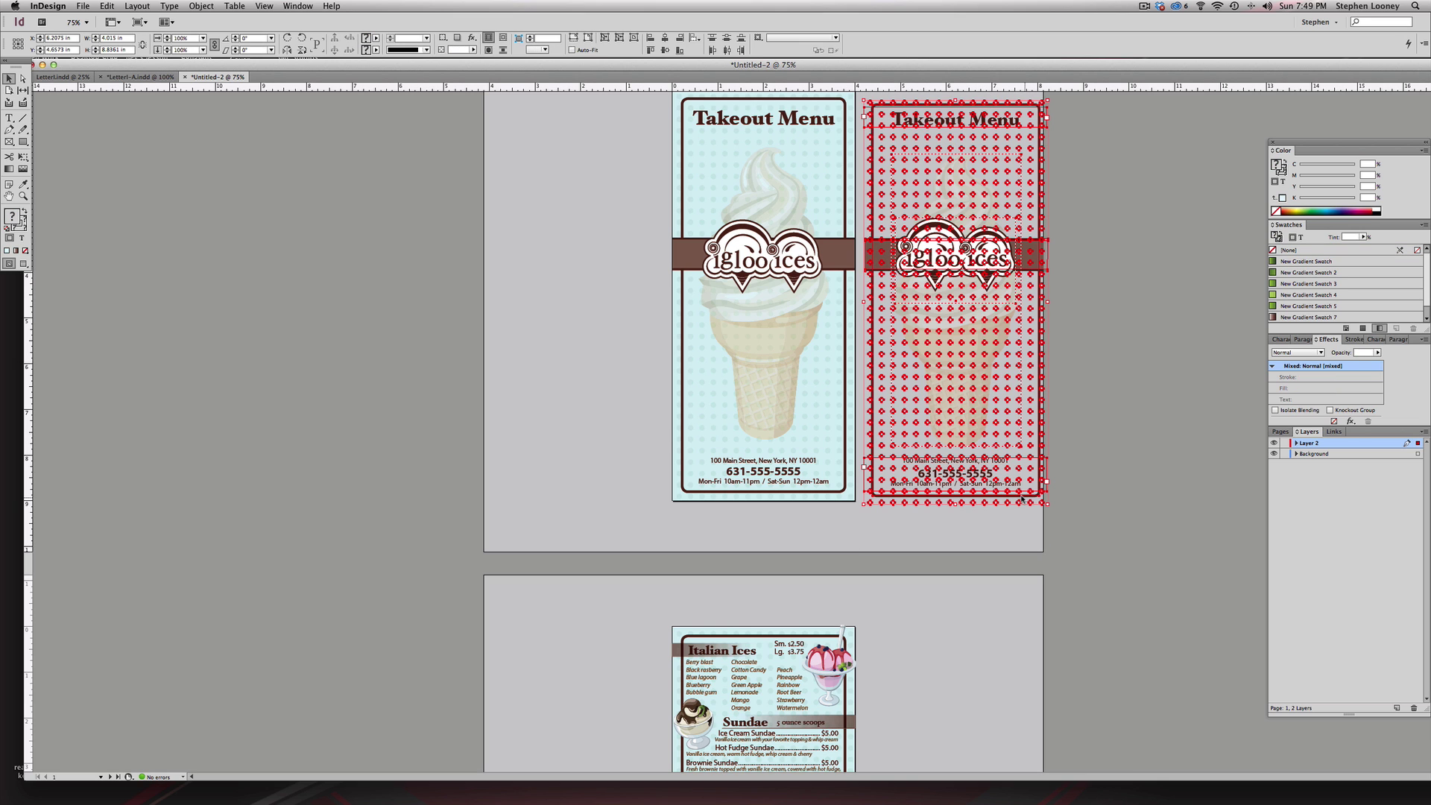
{"action": "key", "text": "Delete"}
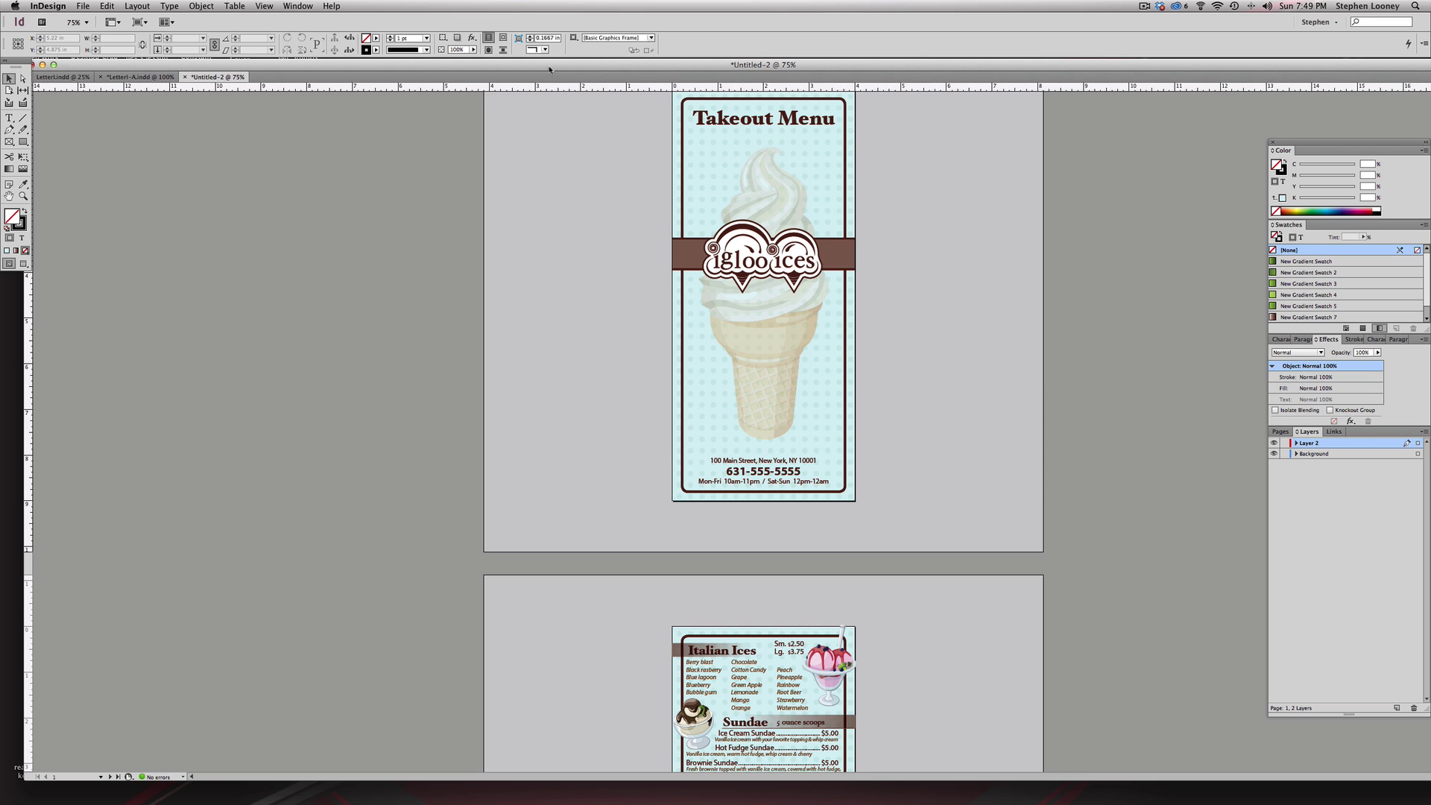
- Show the bleed and margin guides and zoom in on the remaining cover
{"action": "key", "text": "w"}
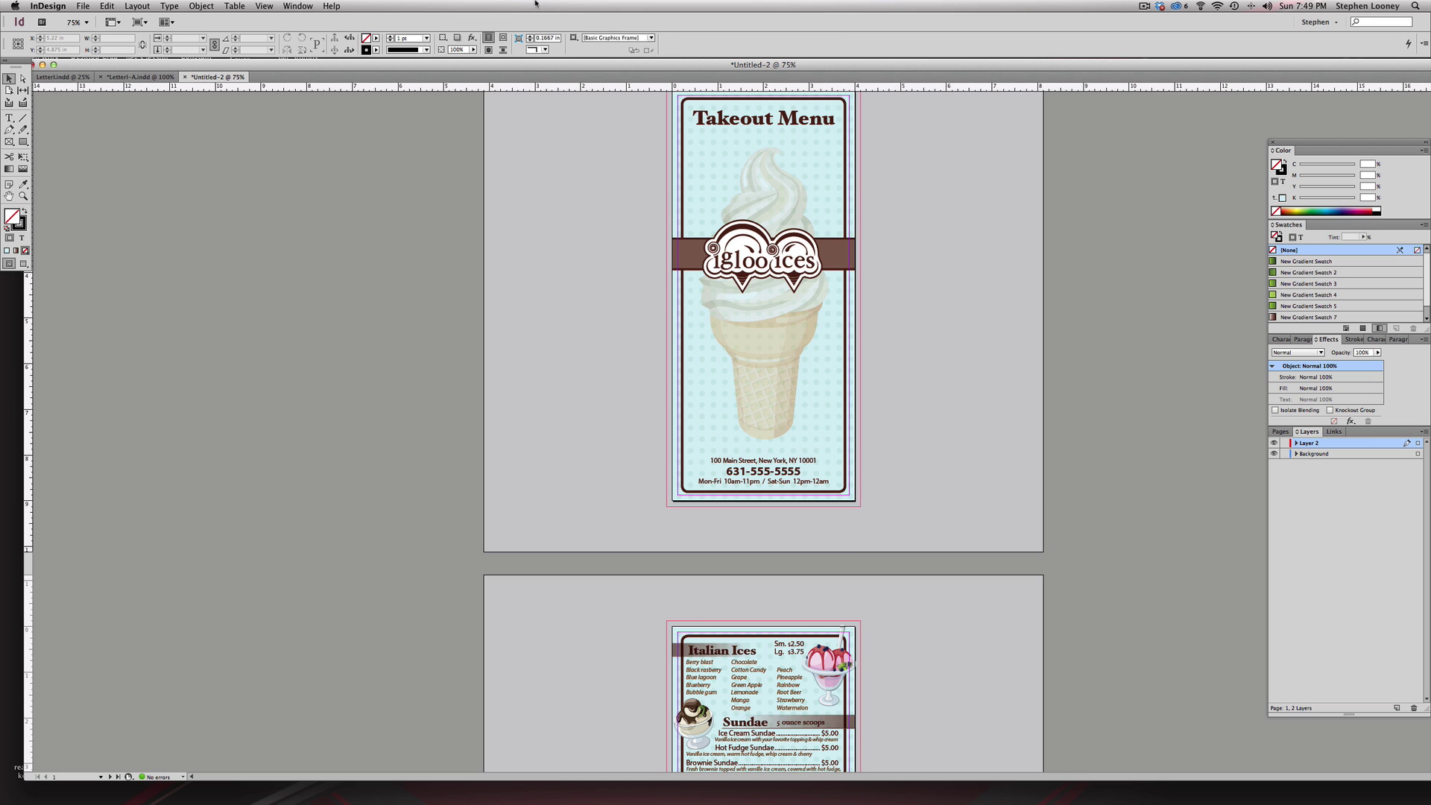
{"action": "left_click_drag", "start_coordinate": [902, 182], "coordinate": [904, 259]}
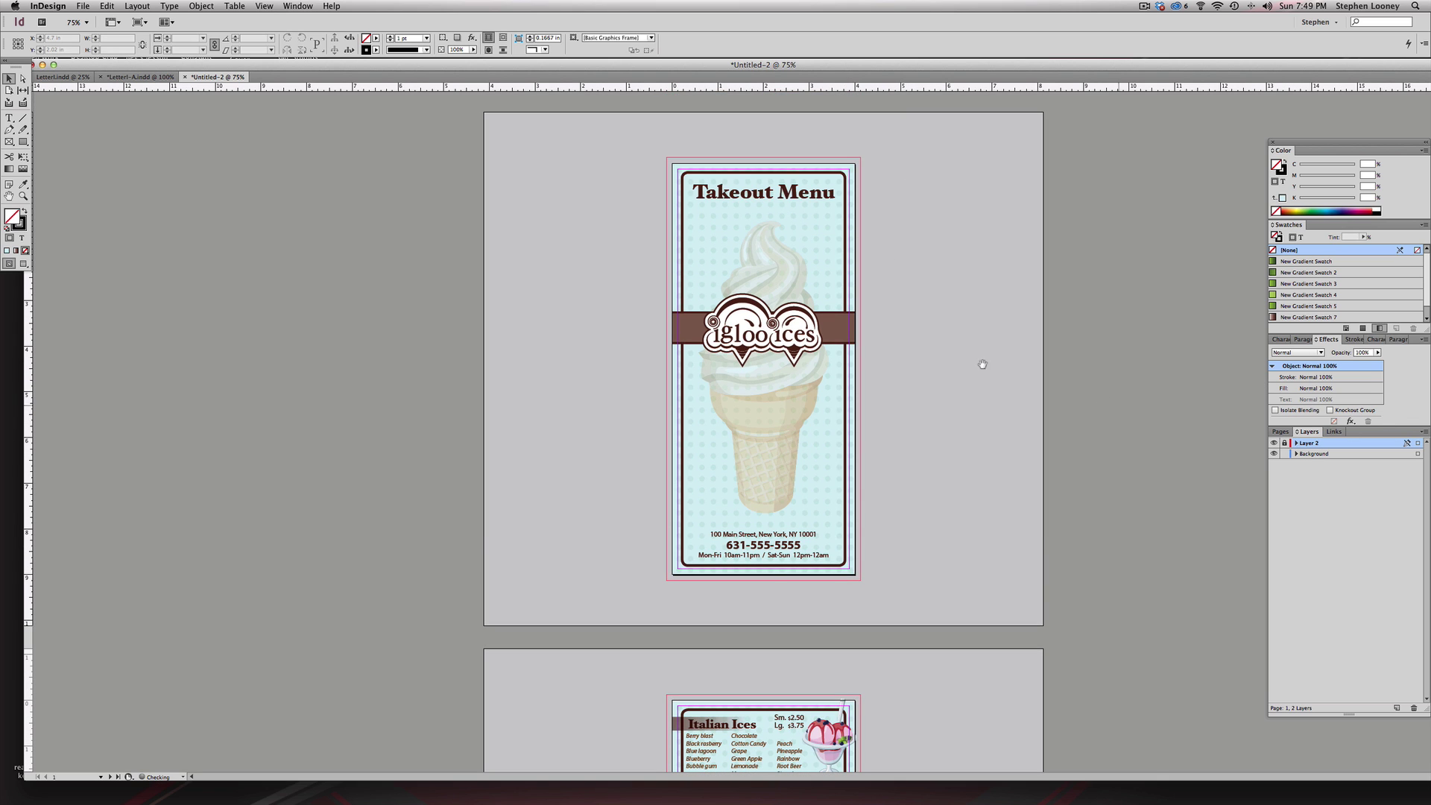
{"action": "left_click_drag", "start_coordinate": [570, 129], "coordinate": [1073, 619]}
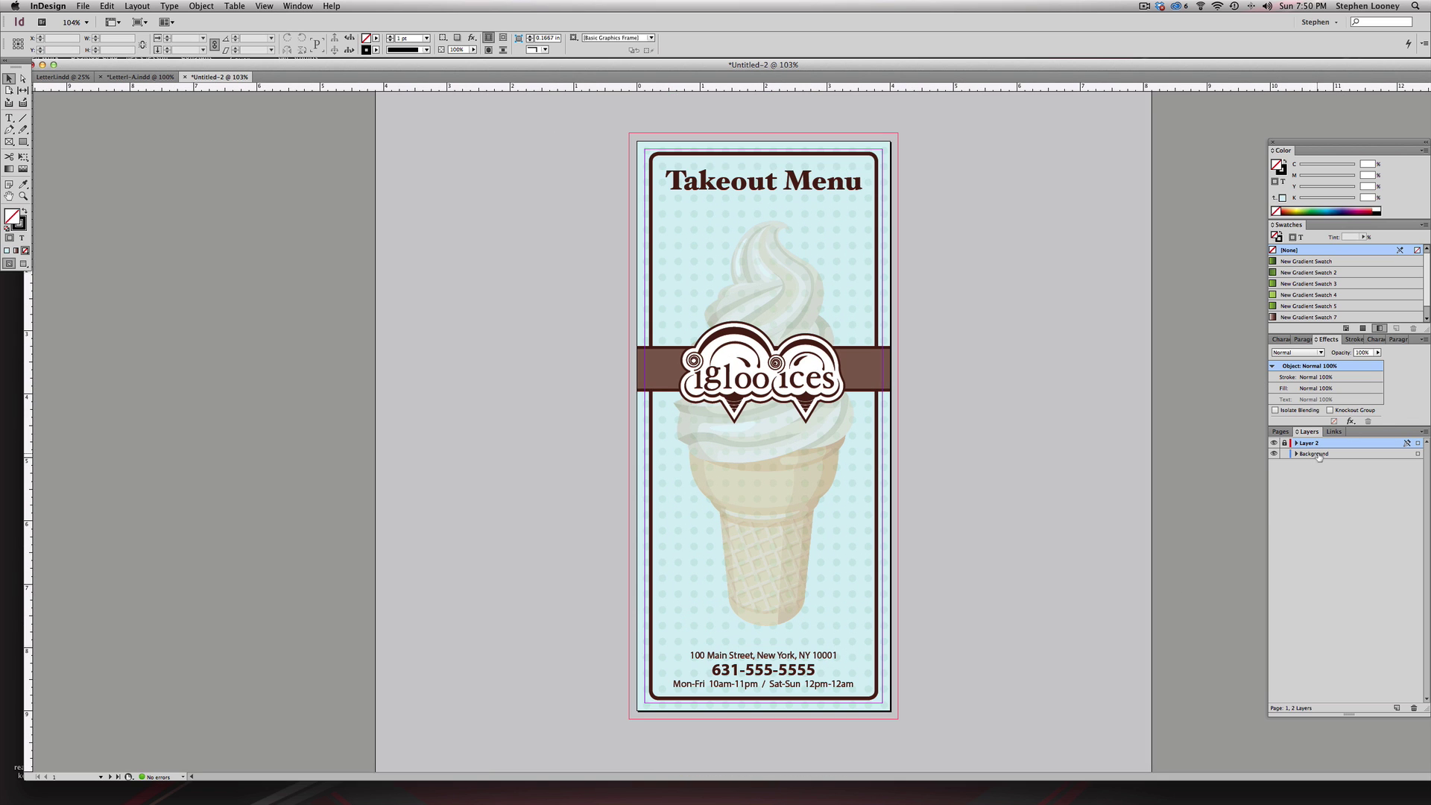
- Extend the cover's light-blue background frame out to the bleed
{"action": "scroll", "coordinate": [876, 141], "scroll_direction": "up", "scroll_amount": 1}
{"action": "left_click", "coordinate": [882, 147]}
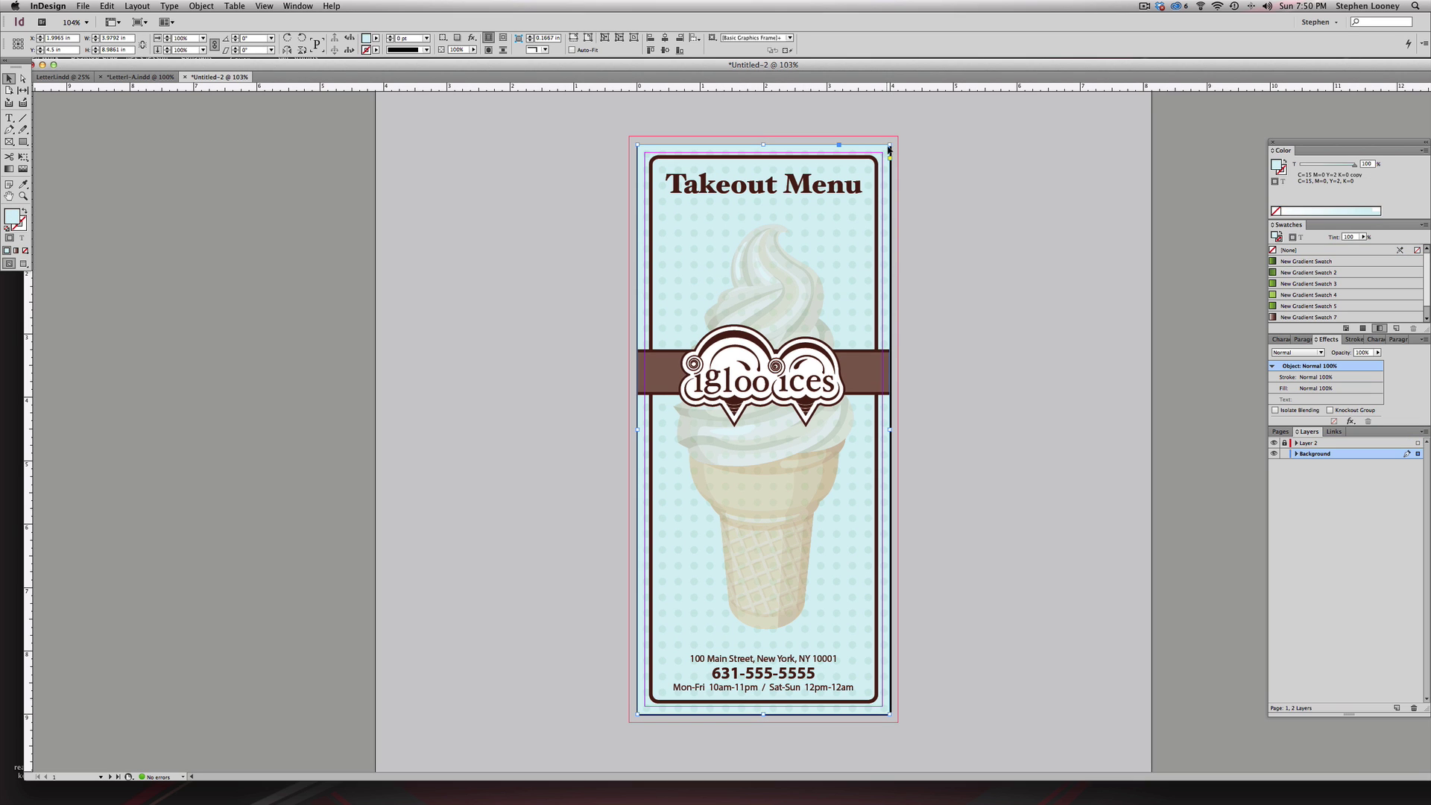
{"action": "left_click_drag", "start_coordinate": [891, 142], "coordinate": [898, 138]}
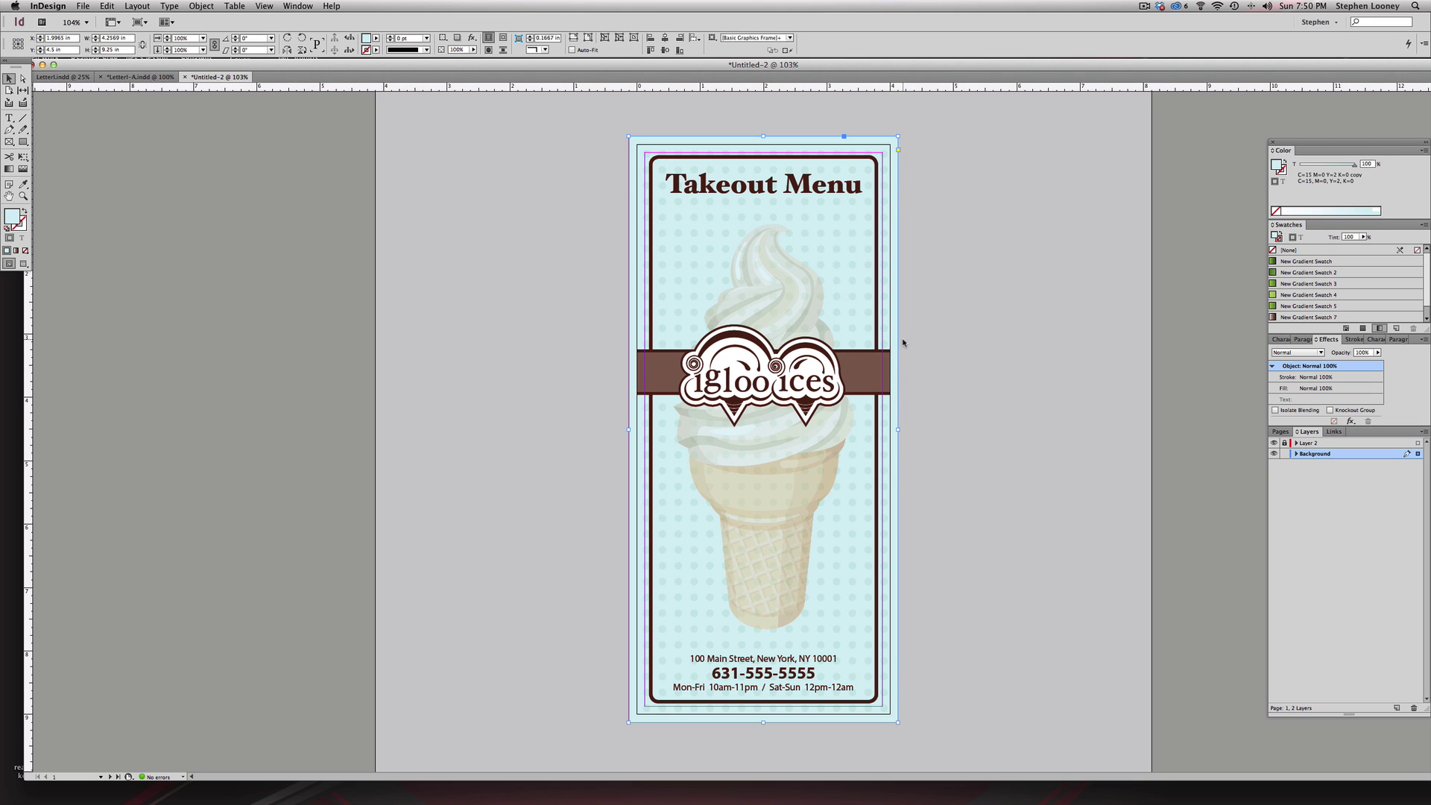
- Widen both pieces of the brown logo band out to the bleed
{"action": "left_click", "coordinate": [889, 367]}
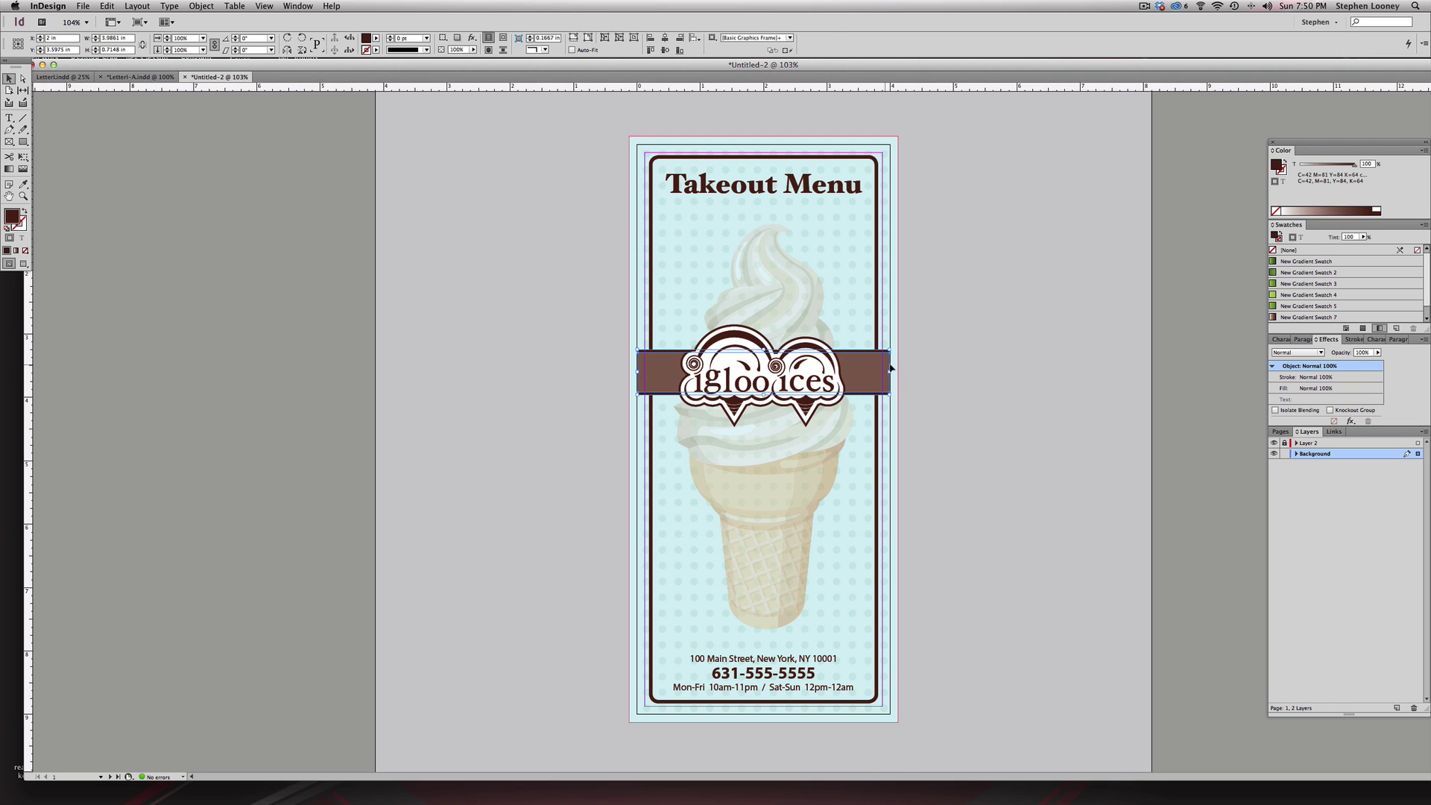
{"action": "left_click", "coordinate": [890, 367], "text": "shift"}
{"action": "left_click_drag", "start_coordinate": [891, 370], "coordinate": [893, 371]}
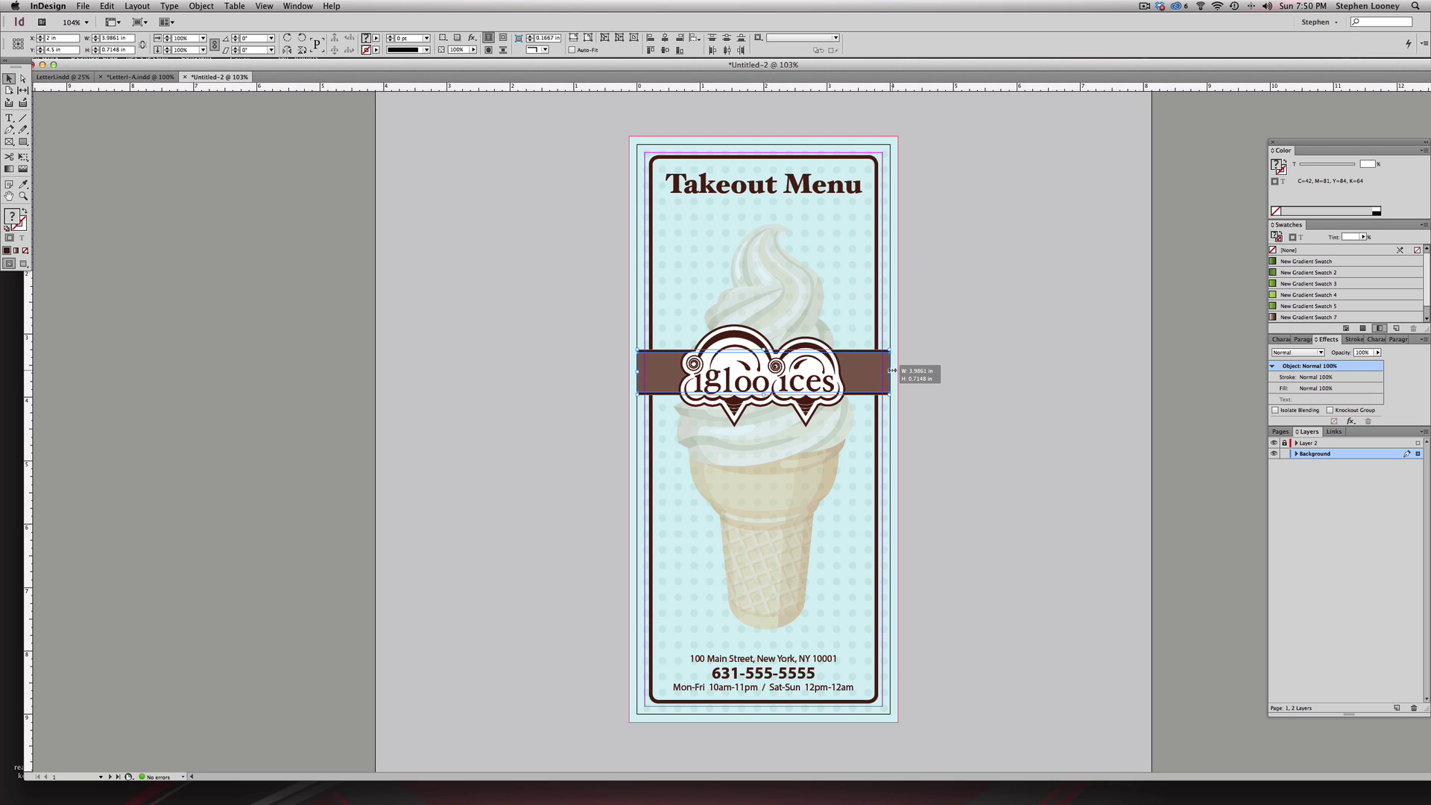
{"action": "mouse_move", "coordinate": [892, 371]}
{"action": "left_mouse_down"}
{"action": "mouse_move", "coordinate": [1023, 369]}
{"action": "mouse_move", "coordinate": [897, 367]}
{"action": "left_mouse_up"}
{"action": "left_click", "coordinate": [936, 377]}
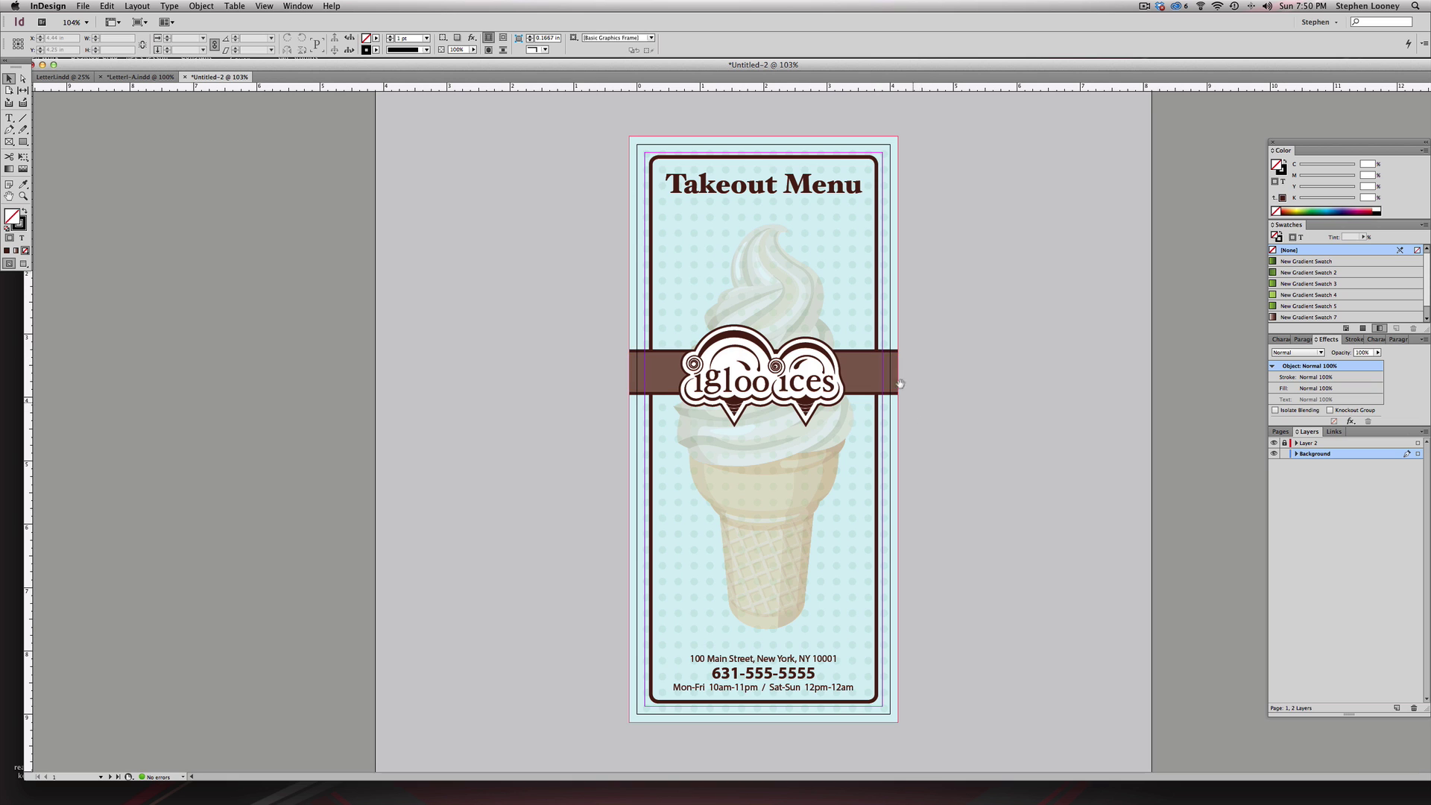
{"action": "scroll", "coordinate": [928, 594], "scroll_direction": "down", "scroll_amount": 15}
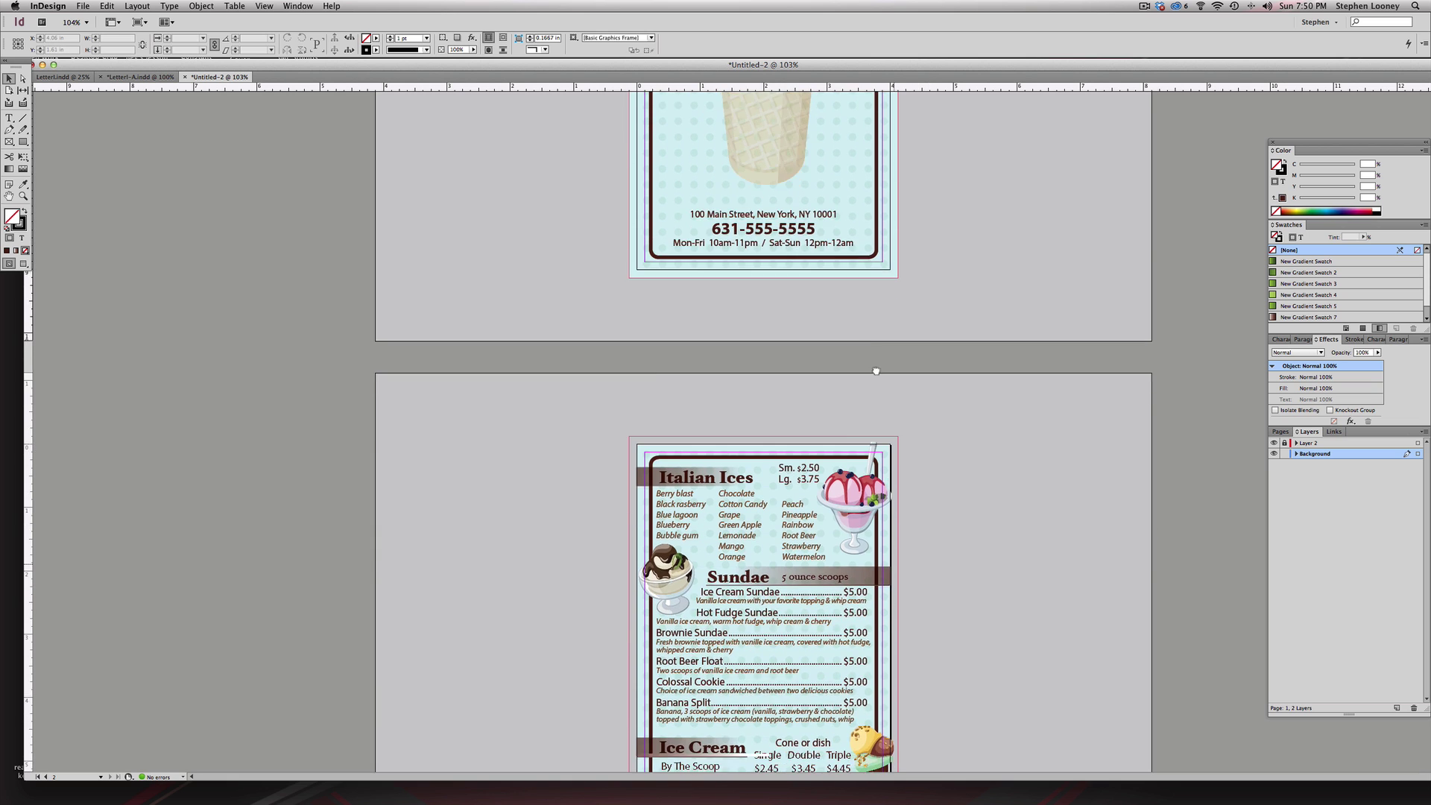
- Extend the inside page's light-blue background to the bleed and unlock Layer 2
{"action": "left_click", "coordinate": [889, 190]}
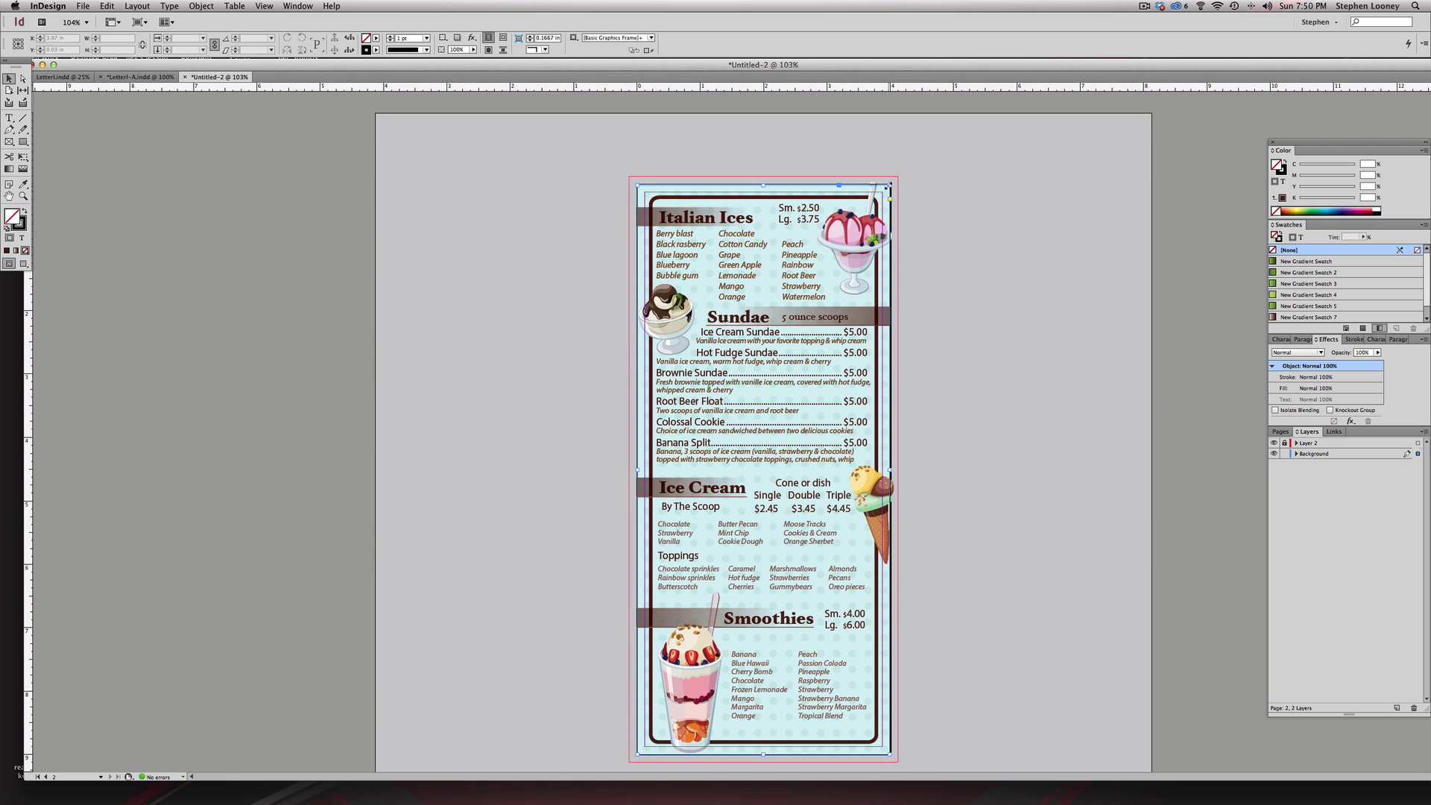
{"action": "left_click_drag", "start_coordinate": [891, 184], "coordinate": [898, 176]}
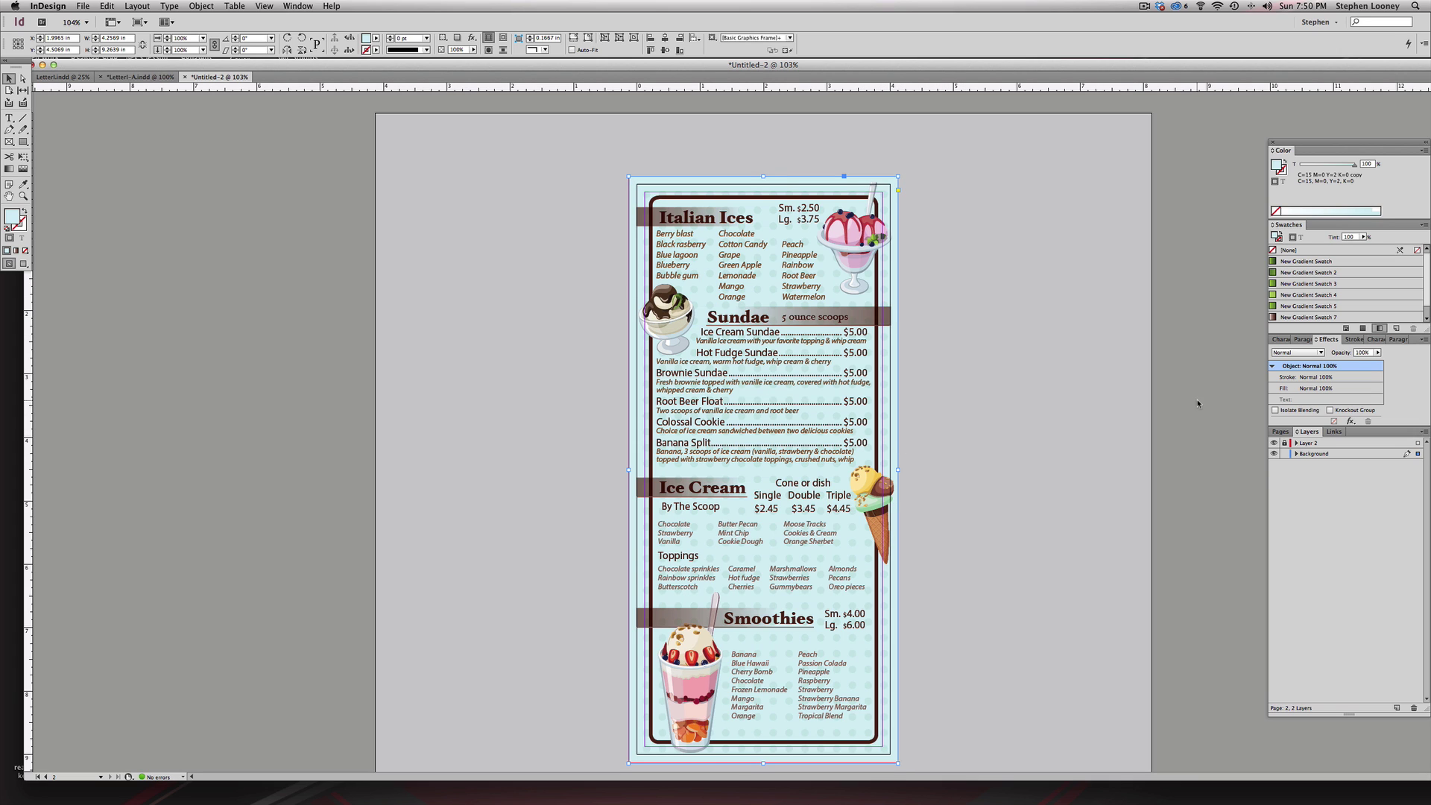
{"action": "left_click", "coordinate": [1284, 443]}
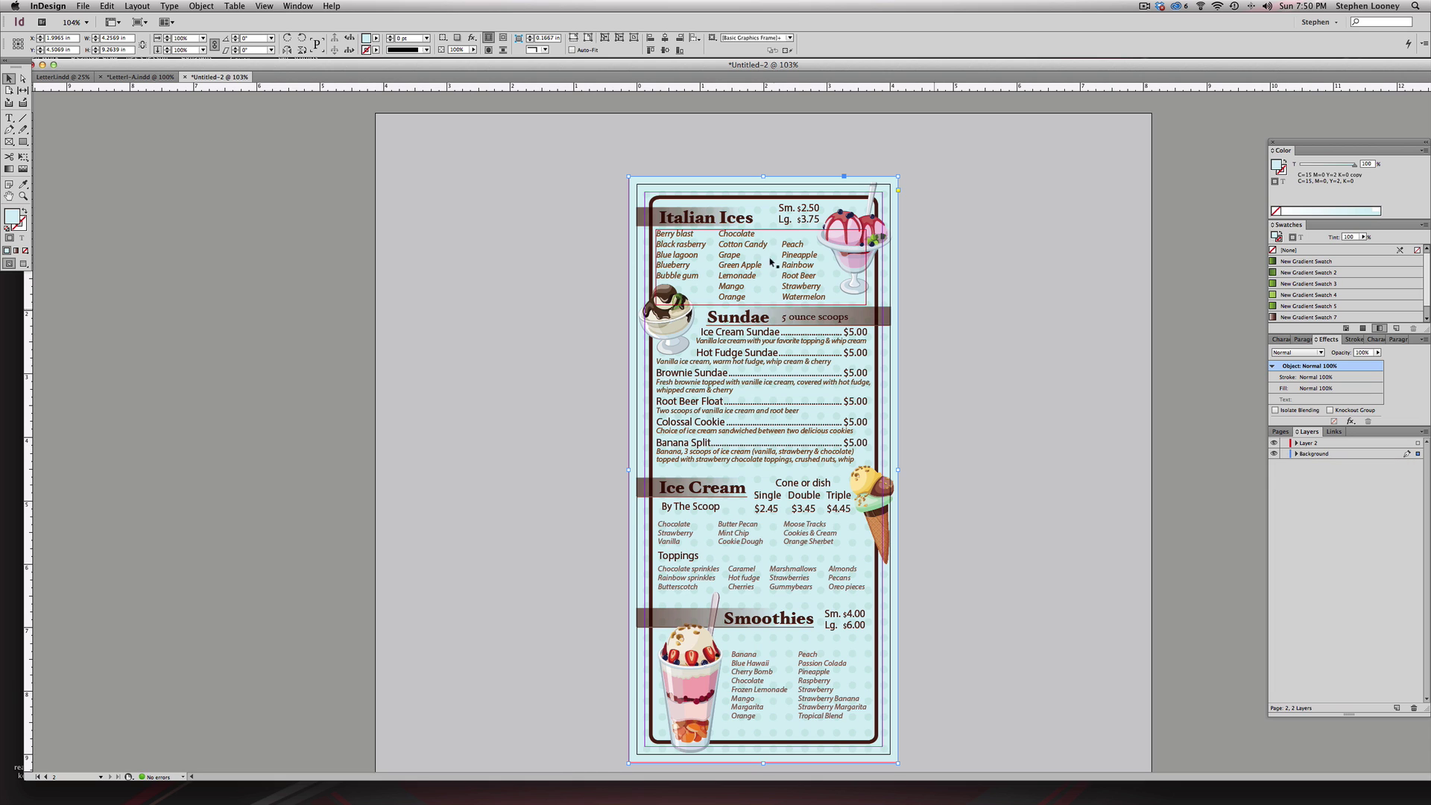
- Stretch the Italian Ices header band out to the left bleed
{"action": "left_click", "coordinate": [647, 221]}
{"action": "left_click_drag", "start_coordinate": [574, 147], "coordinate": [771, 351]}
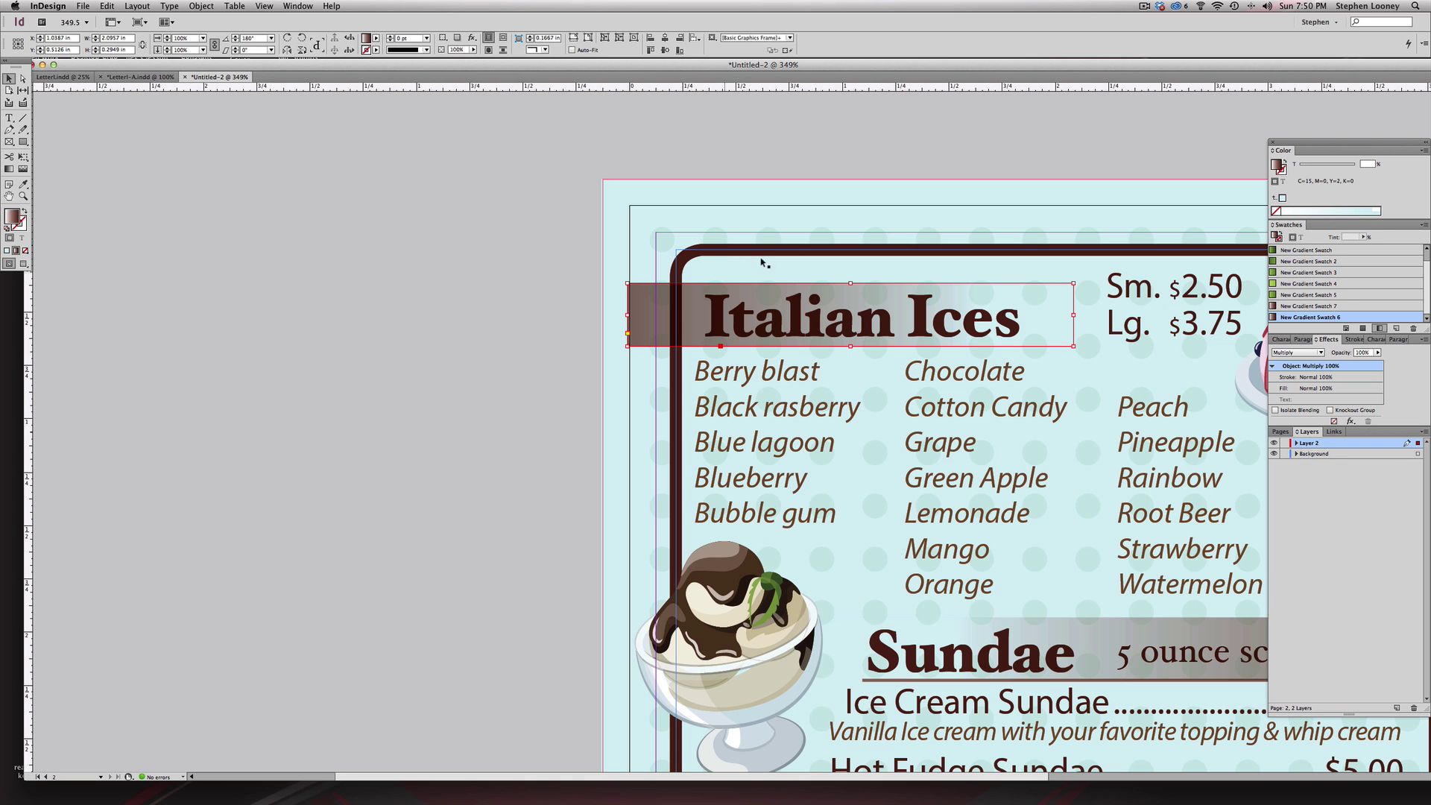
{"action": "left_click_drag", "start_coordinate": [547, 245], "coordinate": [602, 316]}
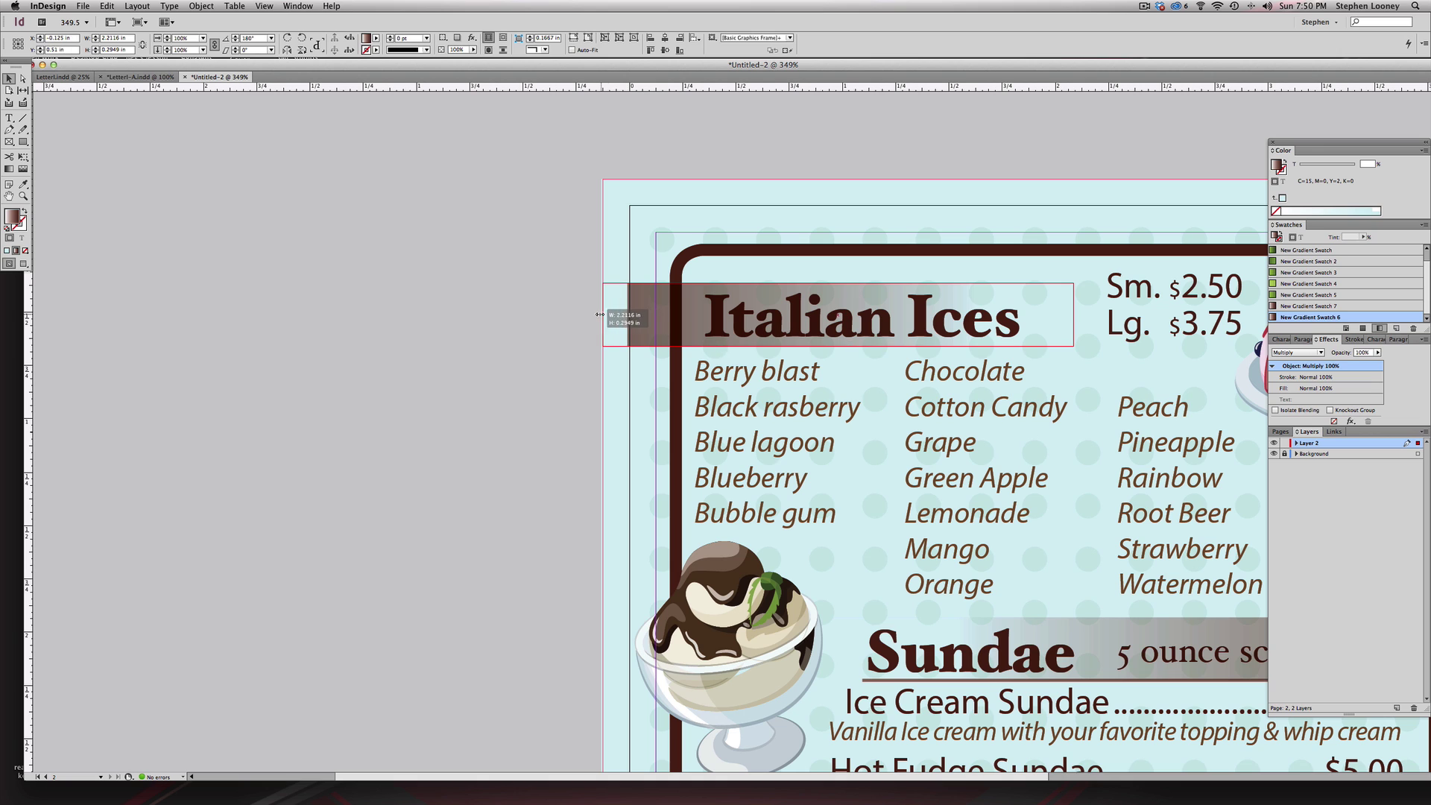
{"action": "left_click", "coordinate": [679, 352]}
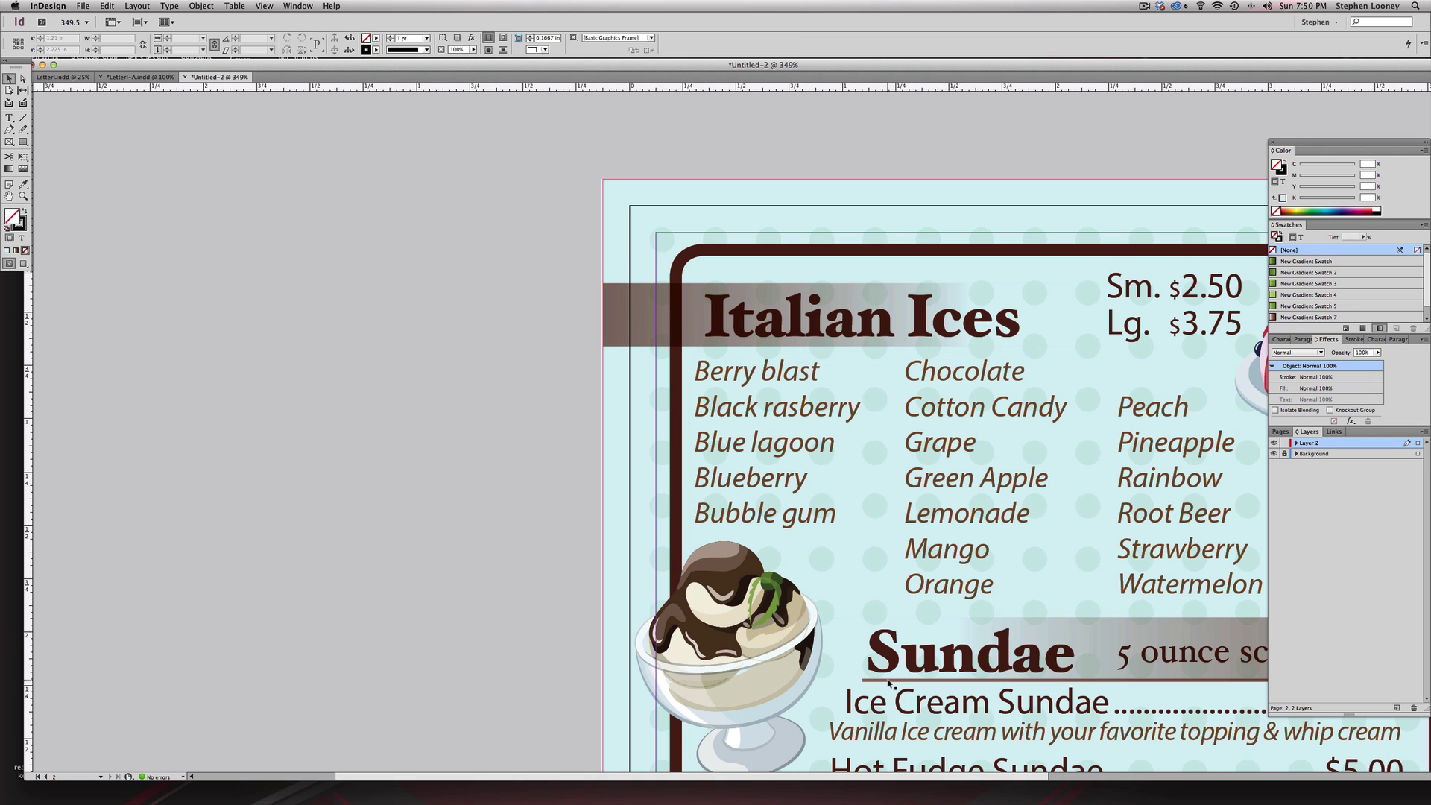
{"action": "left_click_drag", "start_coordinate": [880, 671], "coordinate": [602, 347]}
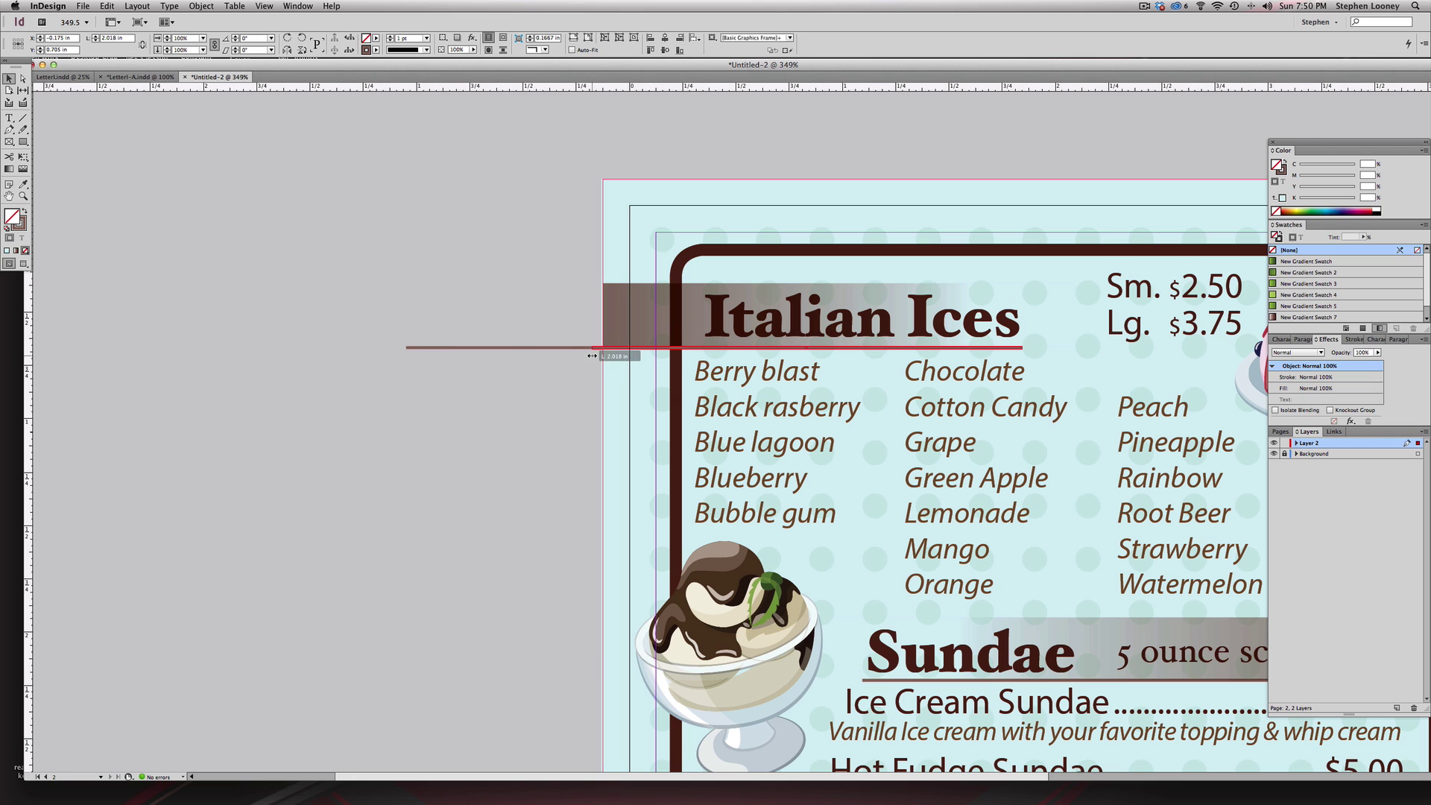
{"action": "left_click", "coordinate": [594, 360]}
{"action": "scroll", "coordinate": [987, 488], "scroll_direction": "down", "scroll_amount": 3}
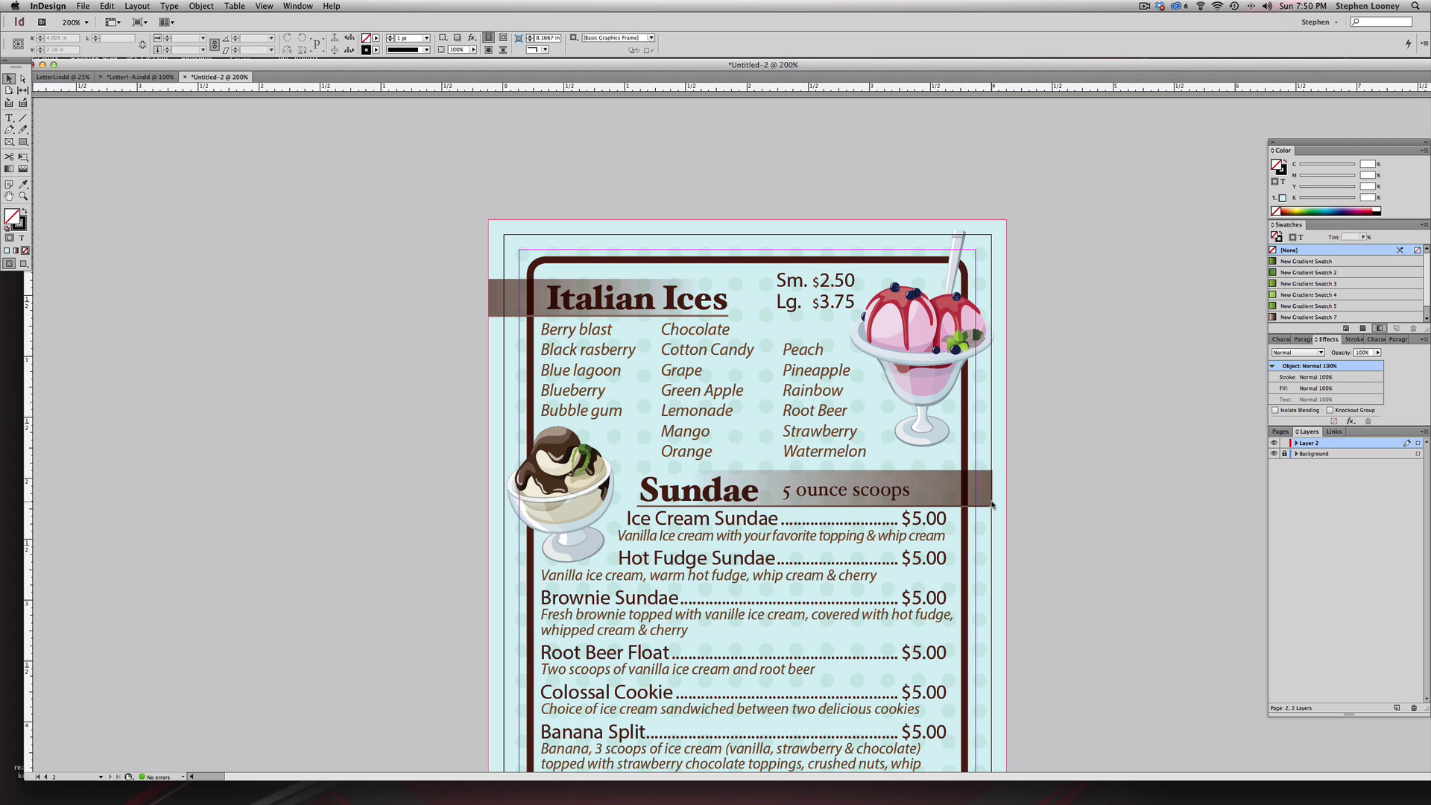
- Stretch the Sundae, Ice Cream and Smoothies header bands out to the bleed
{"action": "left_click", "coordinate": [989, 506]}
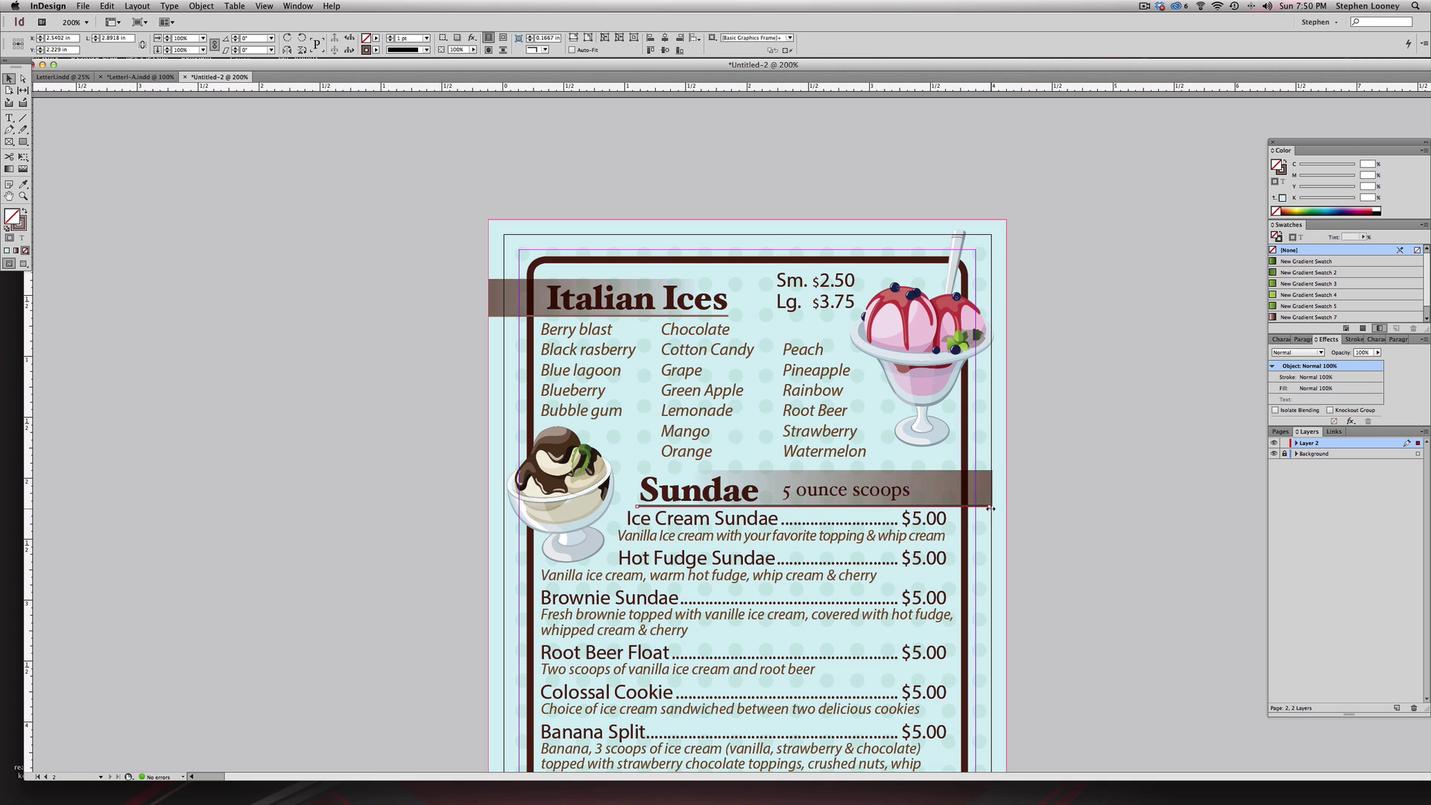
{"action": "left_click", "coordinate": [990, 493], "text": "shift"}
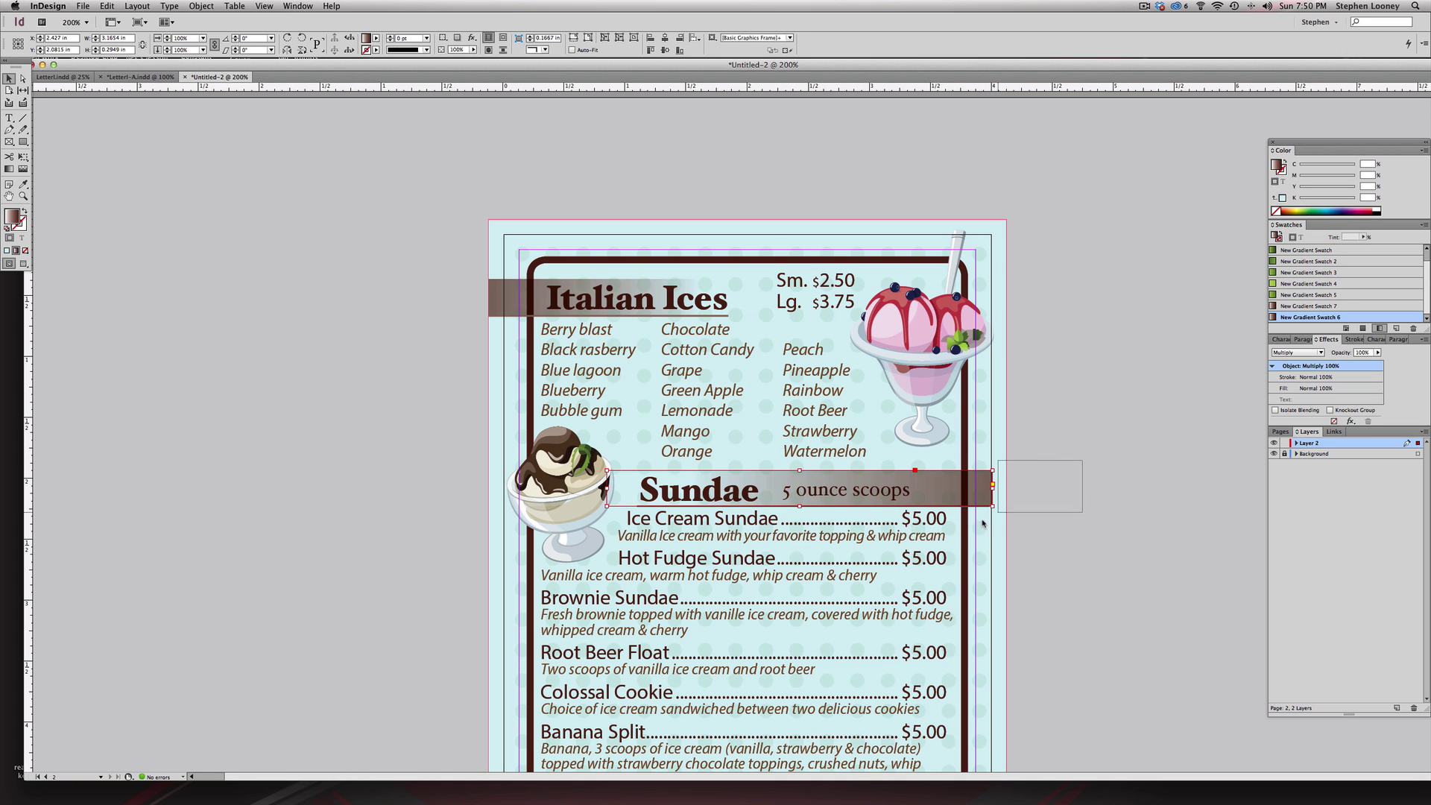
{"action": "mouse_move", "coordinate": [993, 489]}
{"action": "left_mouse_down"}
{"action": "mouse_move", "coordinate": [1043, 492]}
{"action": "mouse_move", "coordinate": [1006, 492]}
{"action": "left_mouse_up"}
{"action": "scroll", "coordinate": [969, 417], "scroll_direction": "down", "scroll_amount": 5}
{"action": "scroll", "coordinate": [950, 360], "scroll_direction": "down", "scroll_amount": 2}
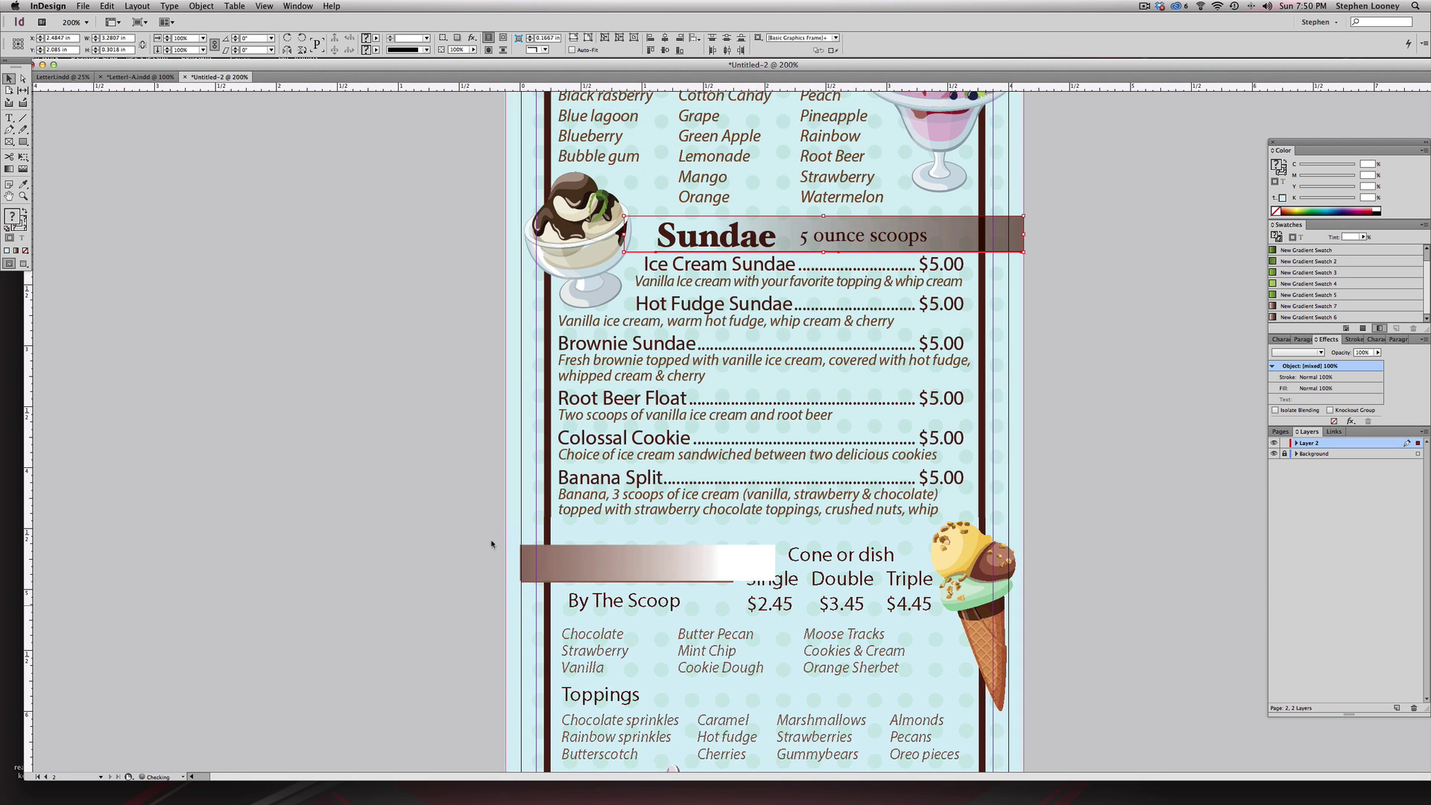
{"action": "left_click", "coordinate": [521, 563]}
{"action": "left_click_drag", "start_coordinate": [520, 563], "coordinate": [501, 562]}
{"action": "scroll", "coordinate": [529, 684], "scroll_direction": "down", "scroll_amount": 4}
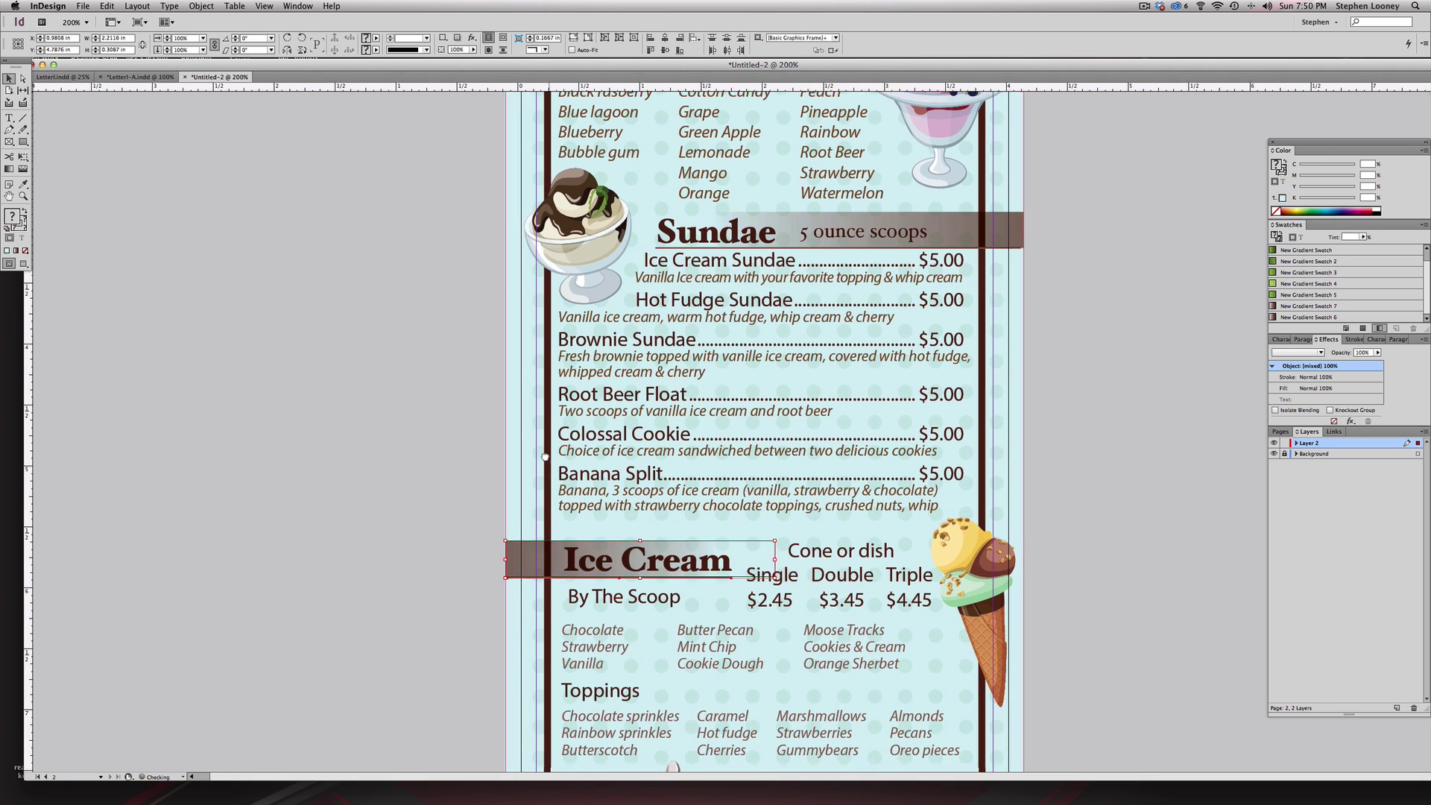
{"action": "left_click_drag", "start_coordinate": [529, 682], "coordinate": [503, 656]}
{"action": "left_click", "coordinate": [786, 467]}
{"action": "left_click", "coordinate": [785, 467], "text": "alt+super"}
- Bring the smoothie cup graphic in front of the header band
{"action": "left_click", "coordinate": [656, 693]}
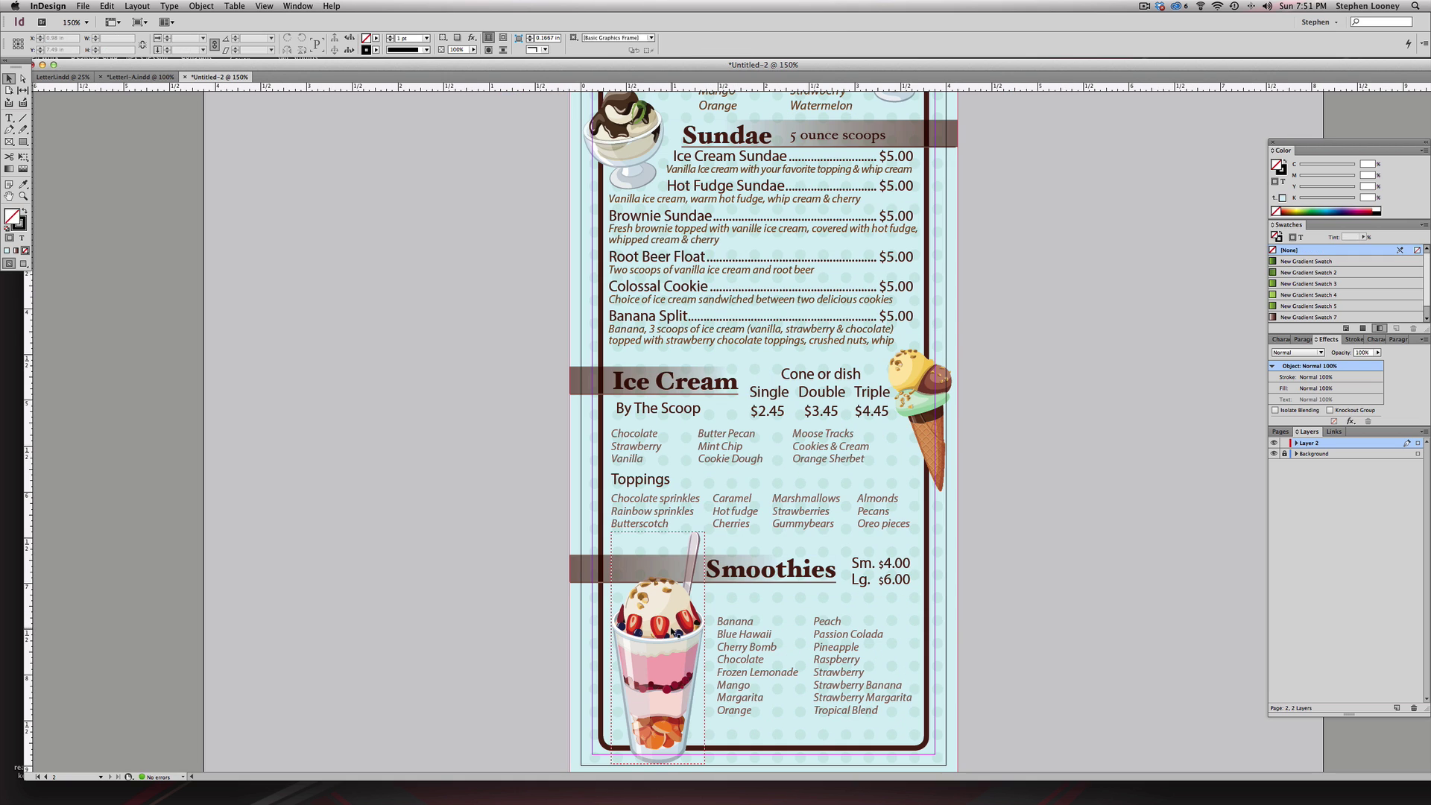
{"action": "left_click", "coordinate": [200, 6]}
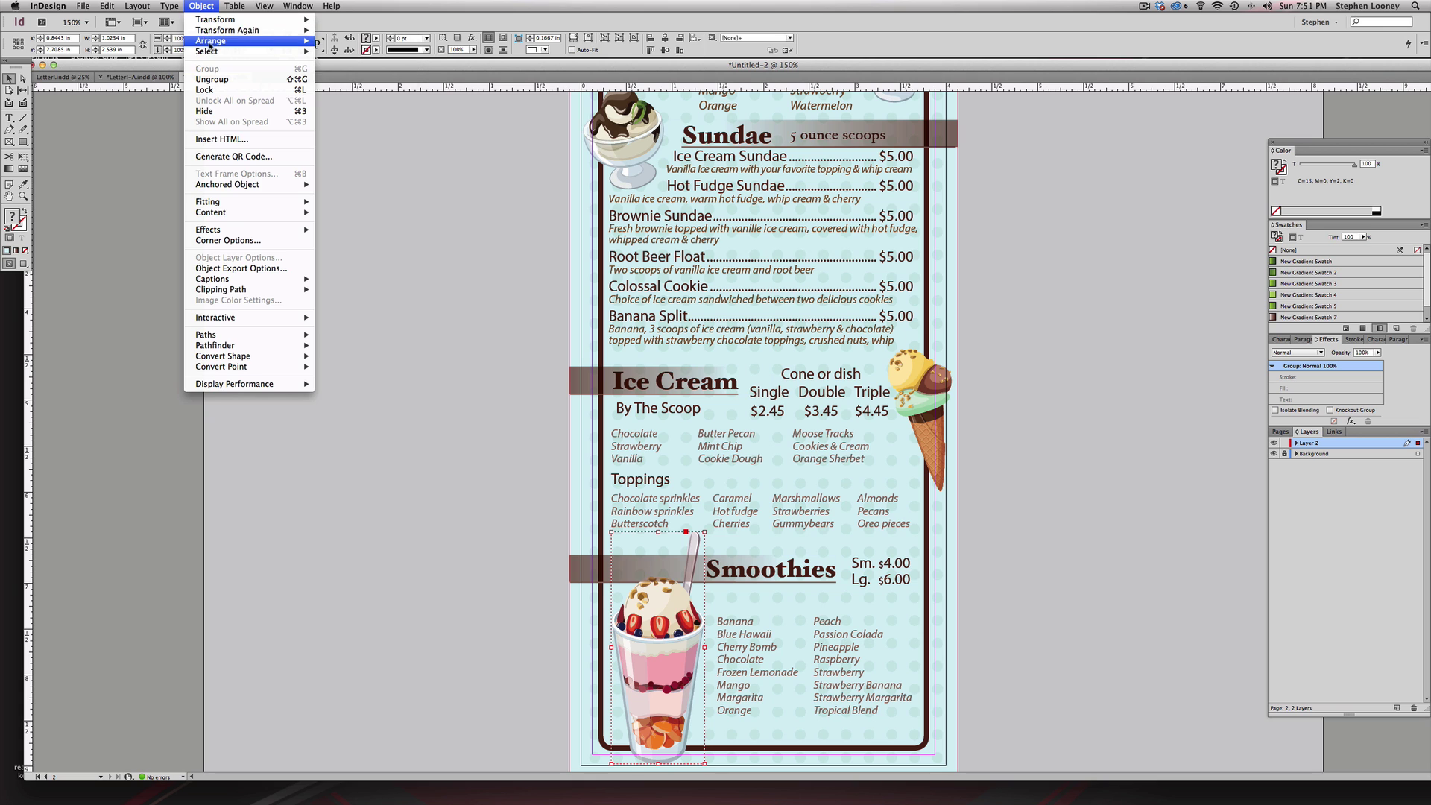
{"action": "mouse_move", "coordinate": [298, 43]}
{"action": "left_click", "coordinate": [343, 41]}
{"action": "left_click", "coordinate": [366, 383]}
{"action": "scroll", "coordinate": [879, 535], "scroll_direction": "down", "scroll_amount": 3}
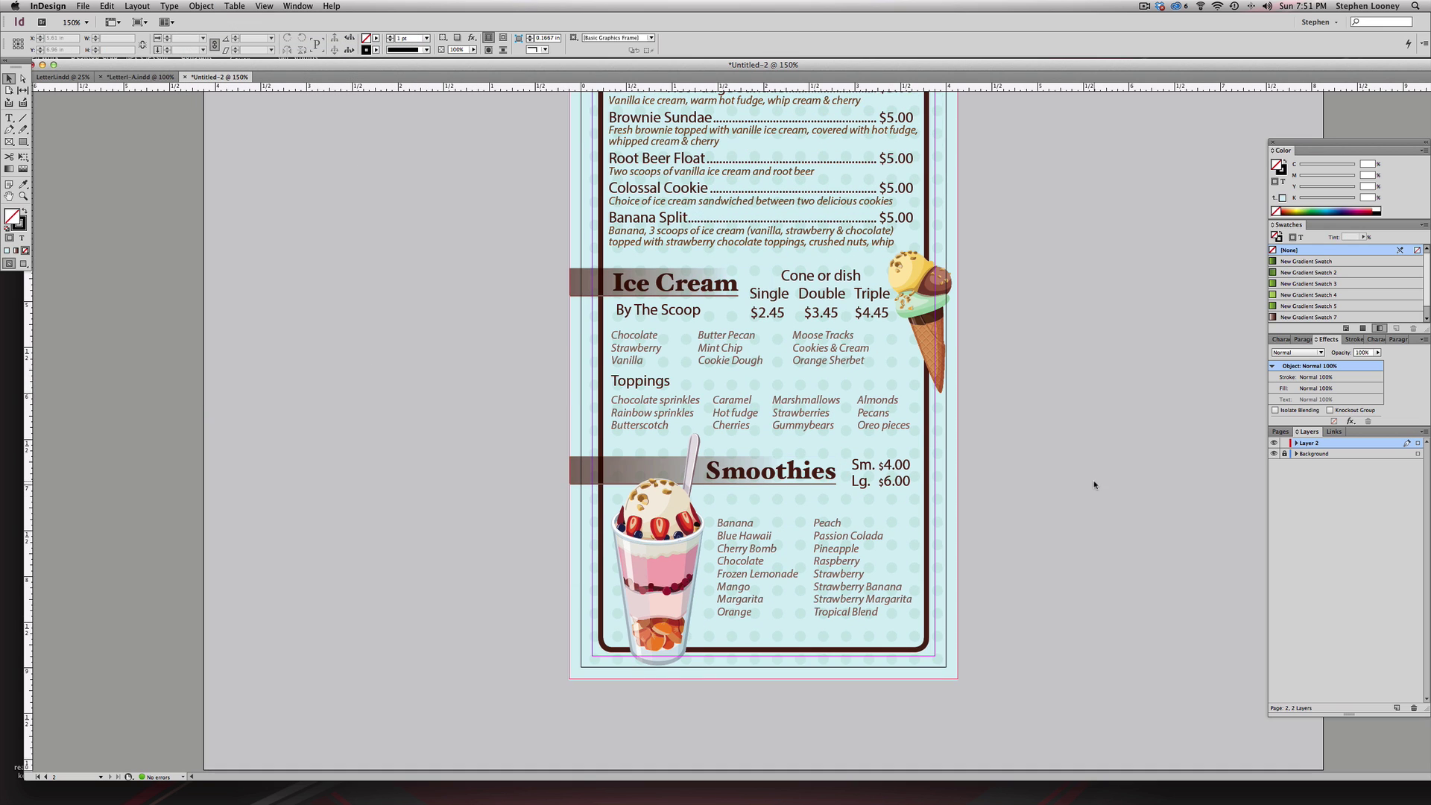
- Unlock the Background layer and convert all text on the menu page to outlines
{"action": "left_click", "coordinate": [83, 6]}
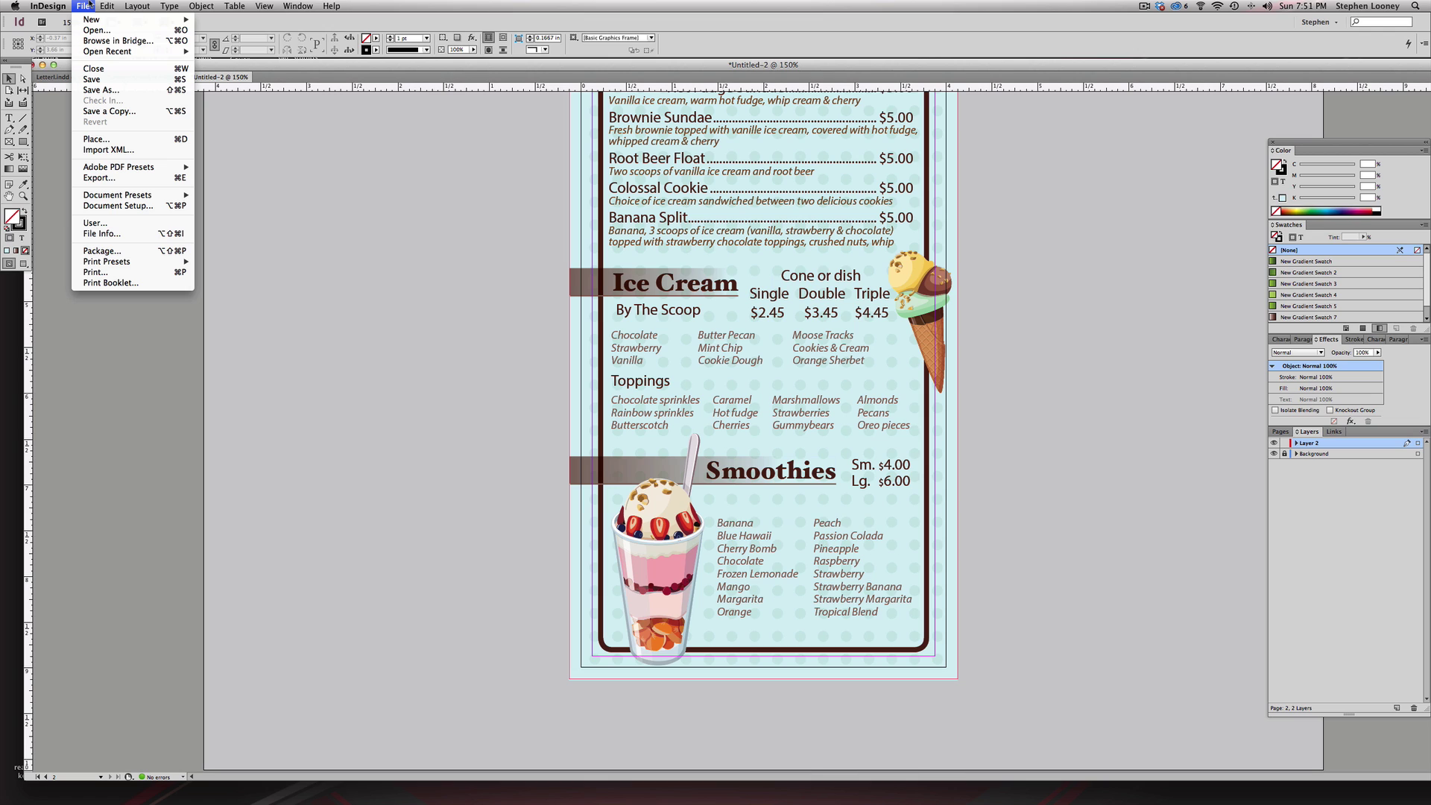
{"action": "left_click", "coordinate": [88, 6]}
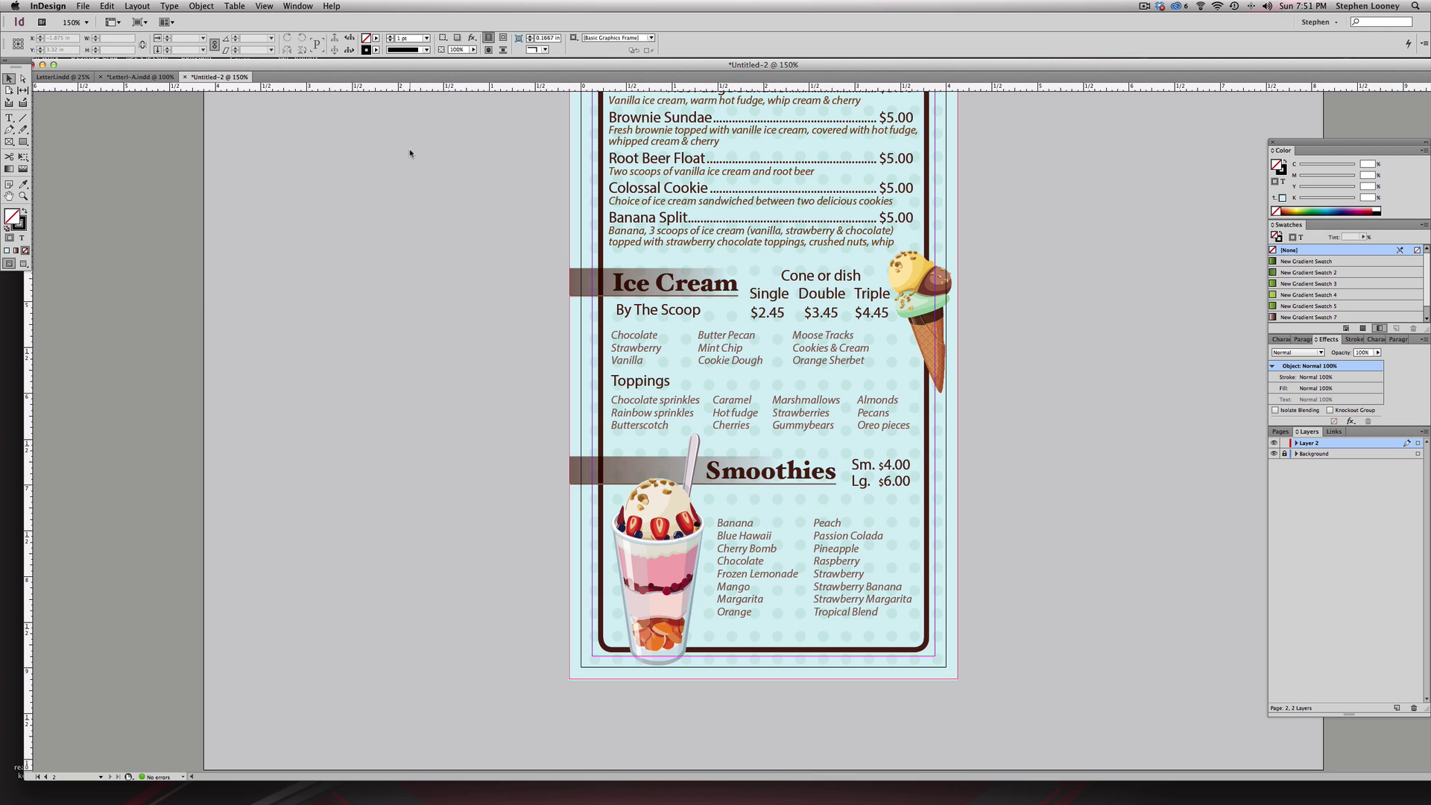
{"action": "left_click", "coordinate": [170, 6]}
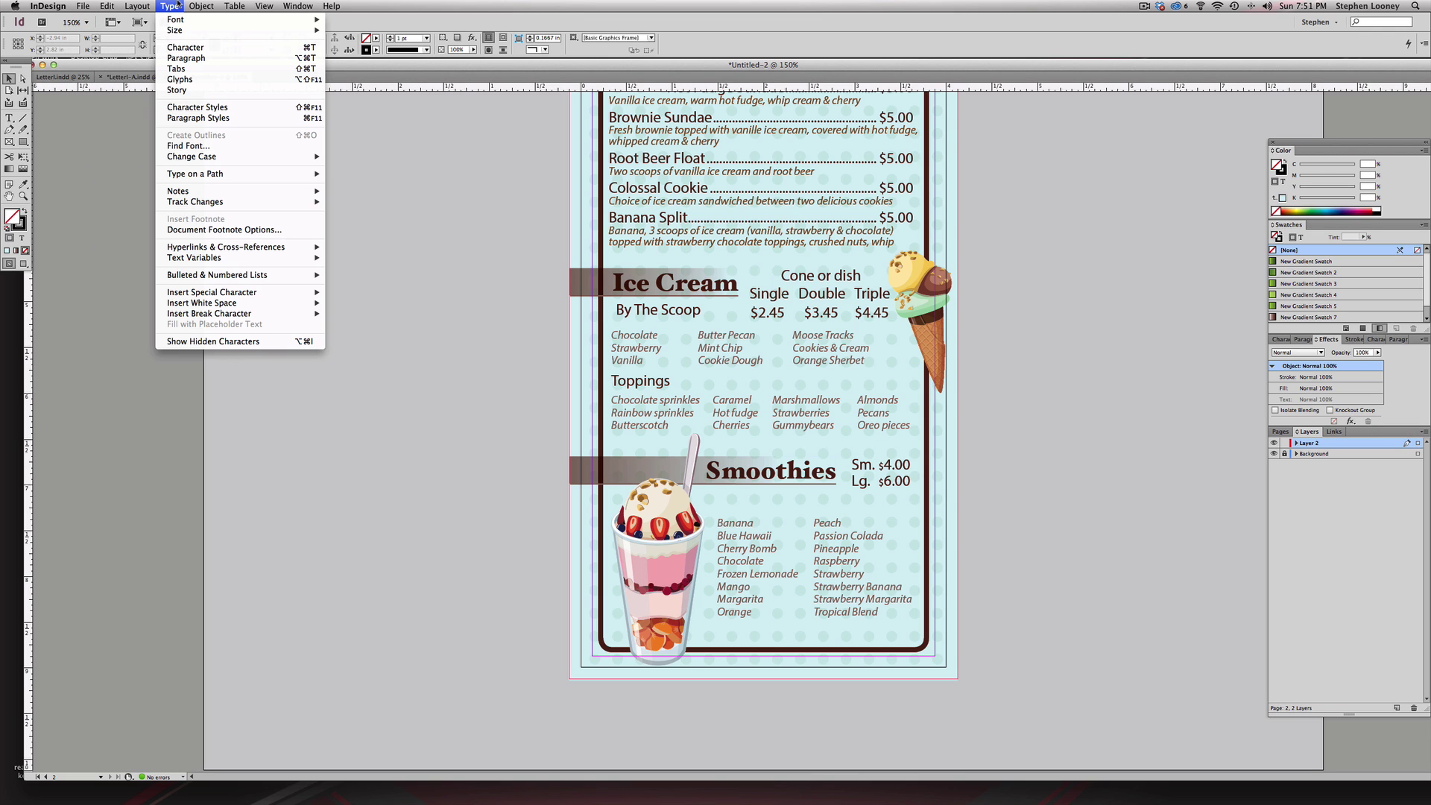
{"action": "left_click", "coordinate": [590, 372]}
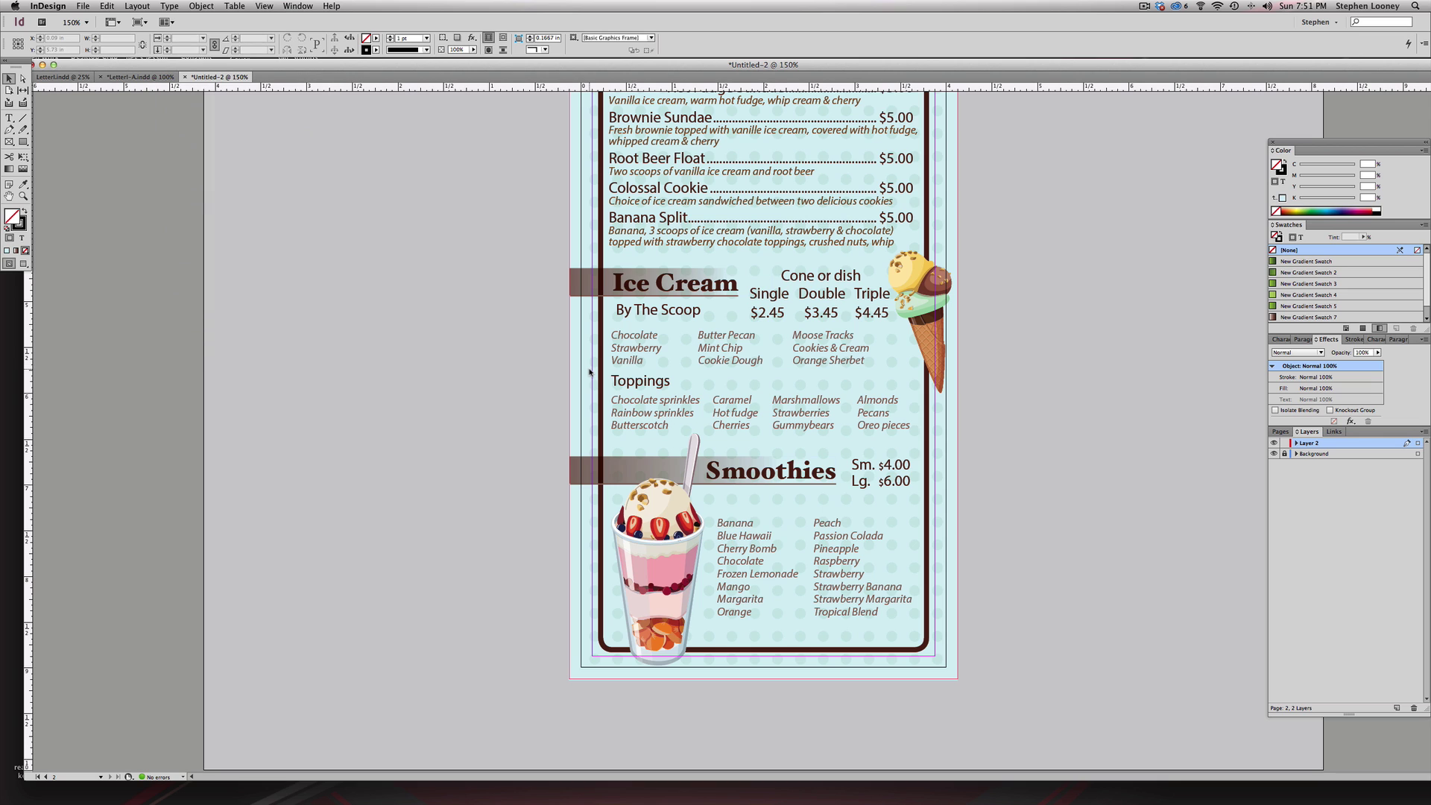
{"action": "key", "text": "super+a"}
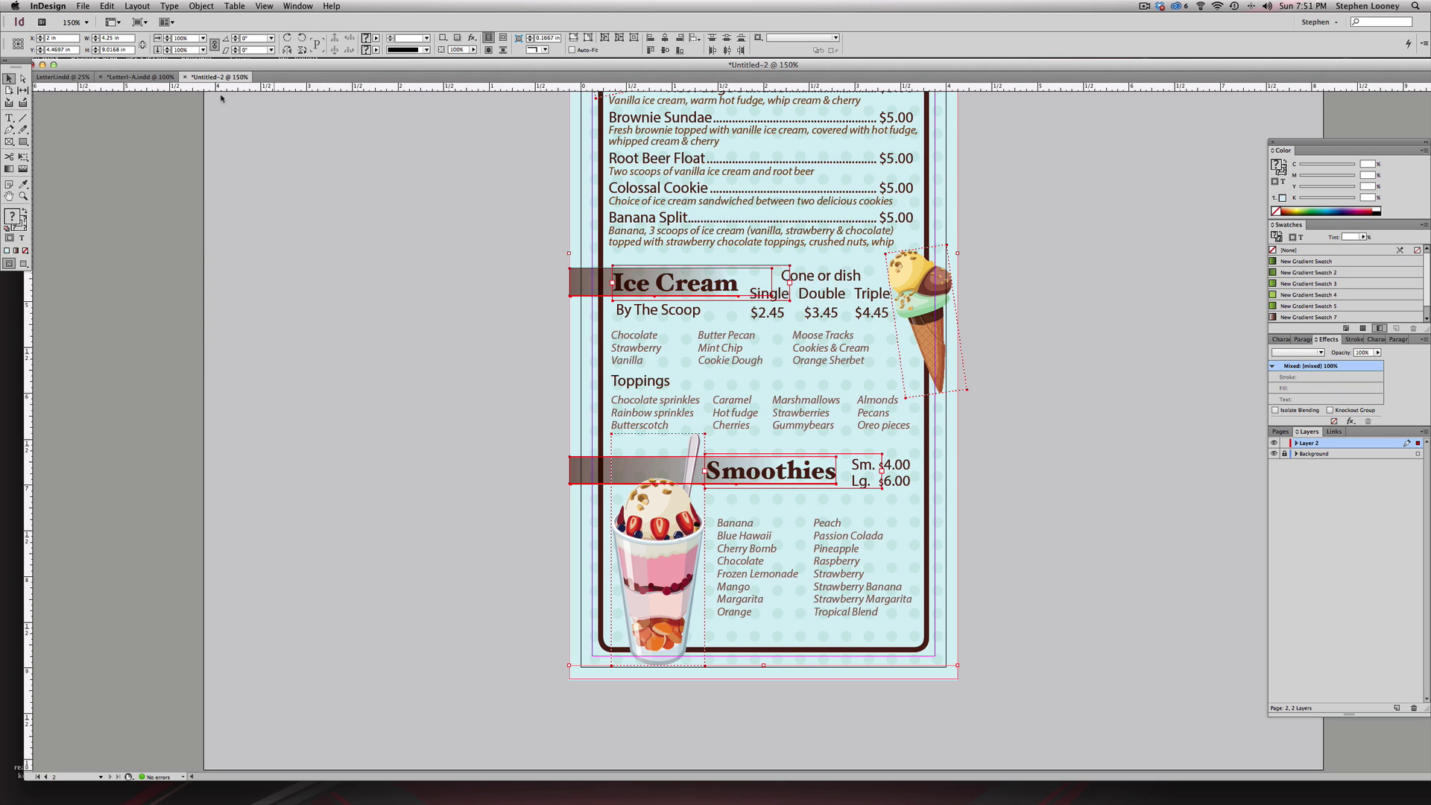
{"action": "left_click", "coordinate": [1284, 453]}
{"action": "key", "text": "super+a"}
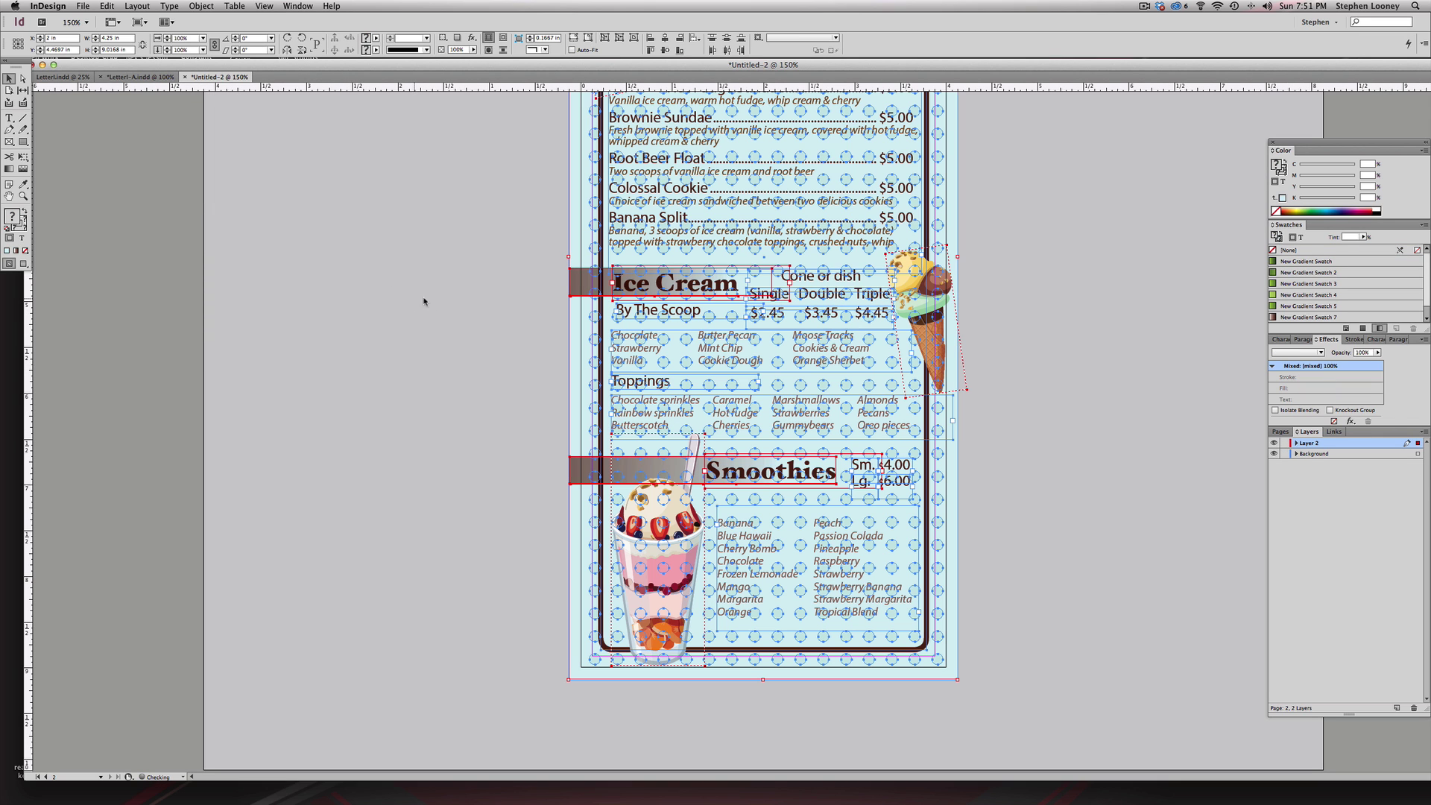
{"action": "left_click", "coordinate": [214, 4]}
{"action": "mouse_move", "coordinate": [169, 6]}
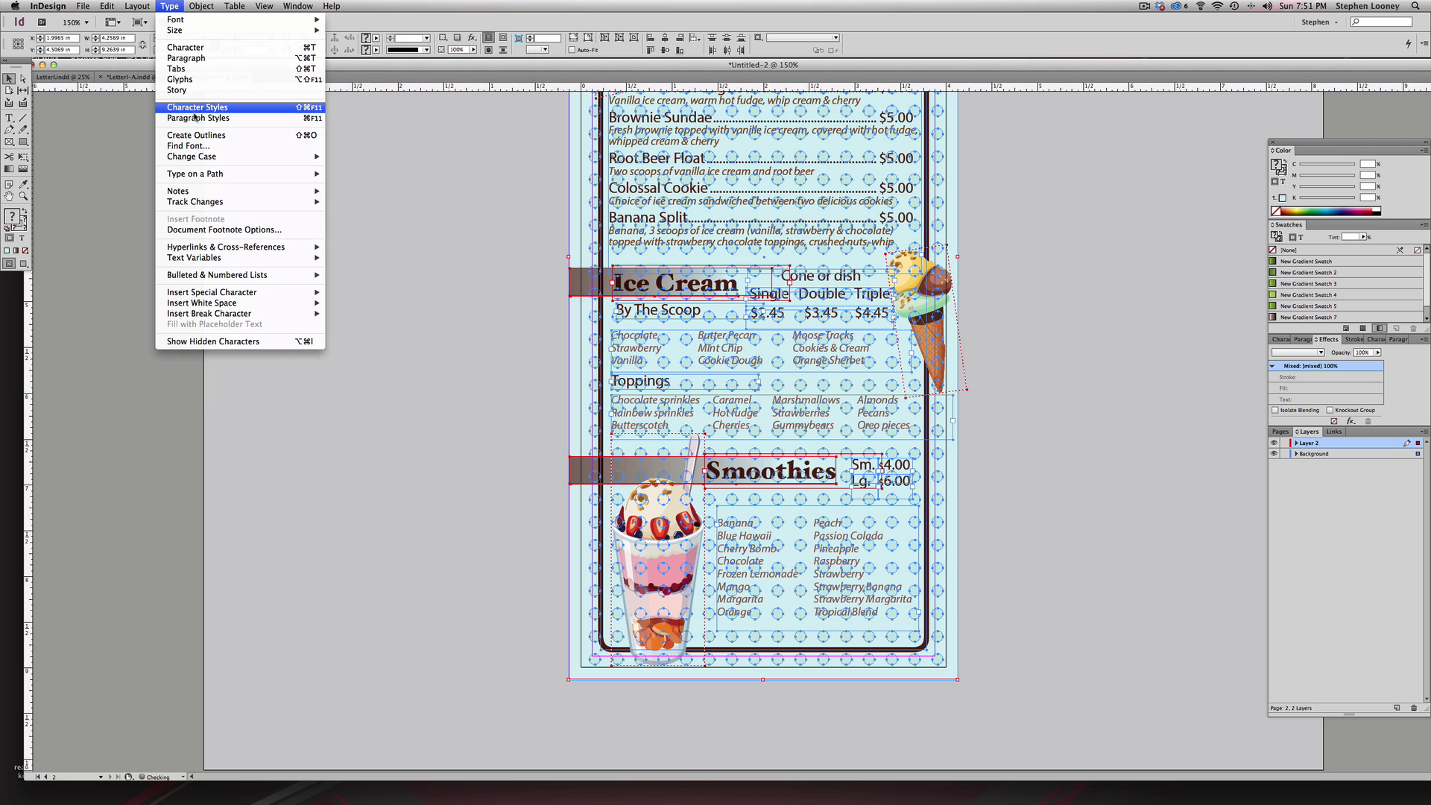
{"action": "left_click", "coordinate": [197, 135]}
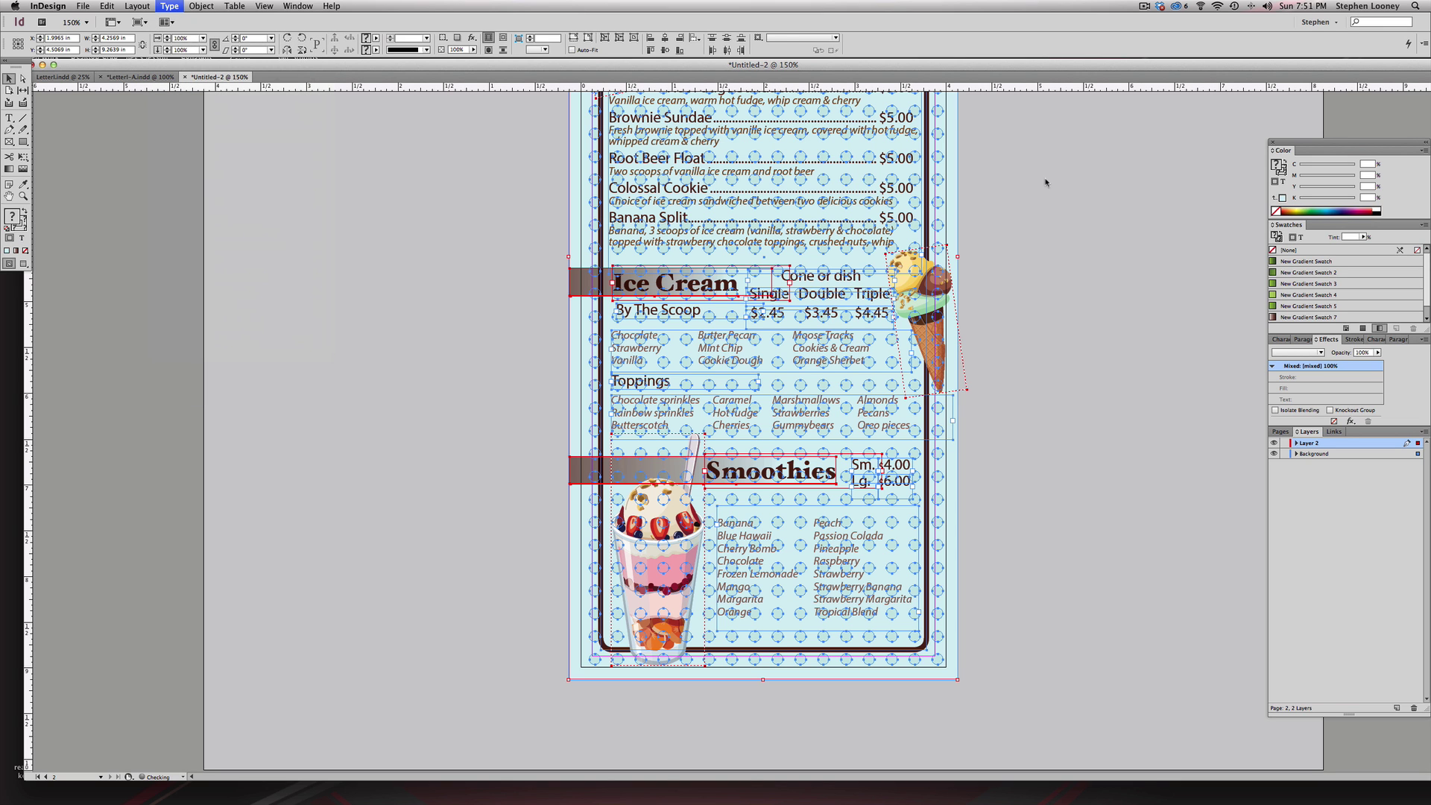
{"action": "scroll", "coordinate": [968, 372], "scroll_direction": "up", "scroll_amount": 10}
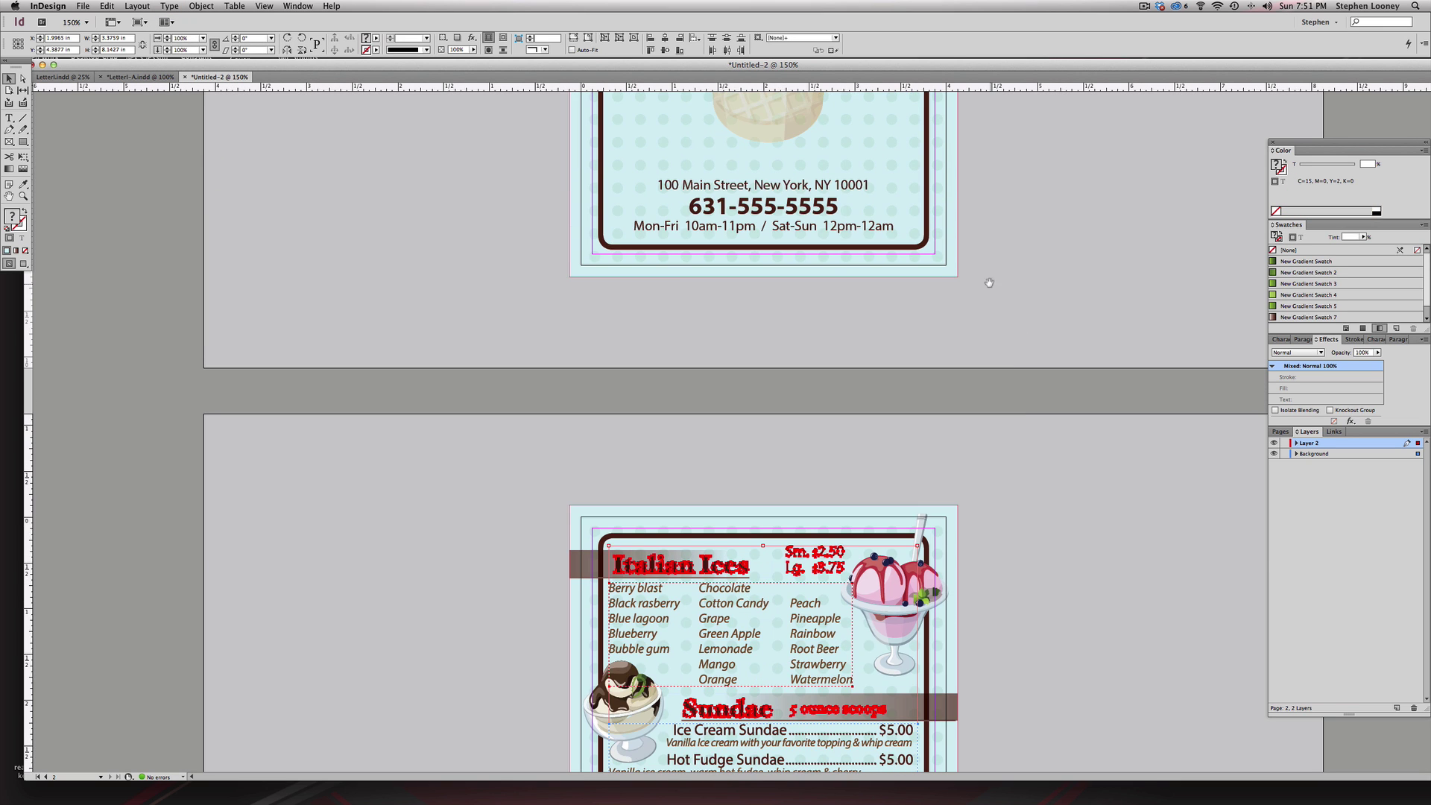
{"action": "scroll", "coordinate": [988, 282], "scroll_direction": "up", "scroll_amount": 10}
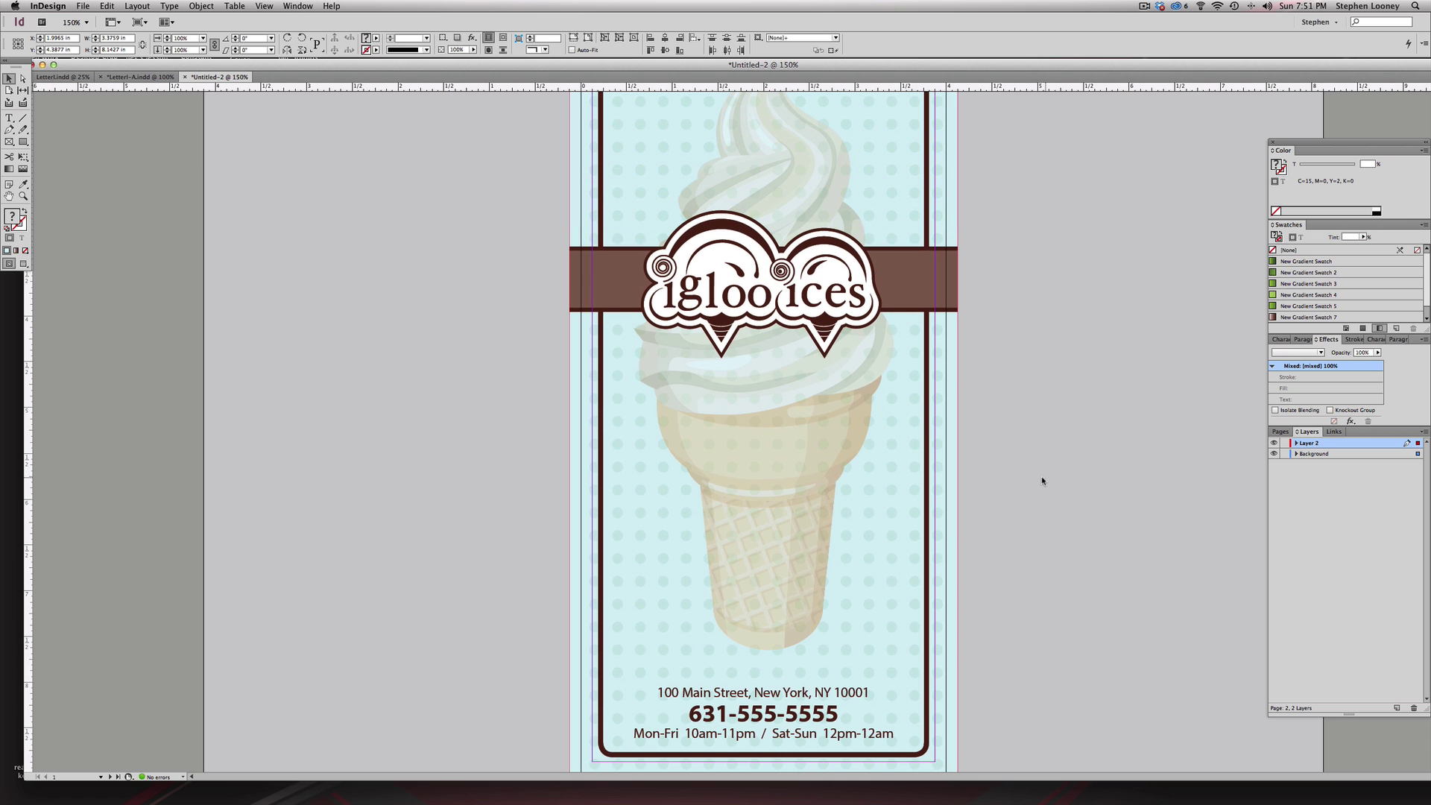
- Convert all cover page text to outlines and view it at actual size
{"action": "key", "text": "super+a"}
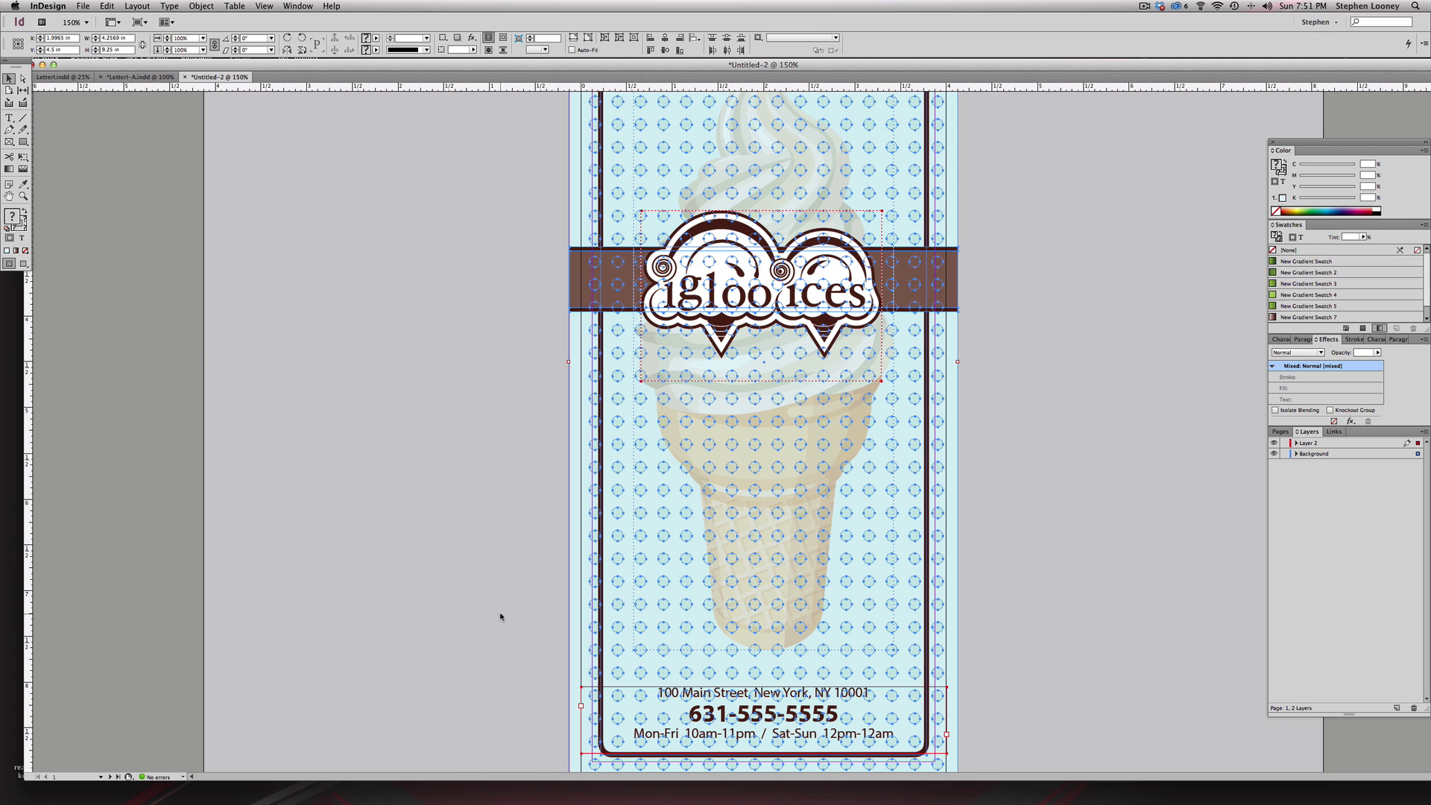
{"action": "left_click", "coordinate": [169, 6]}
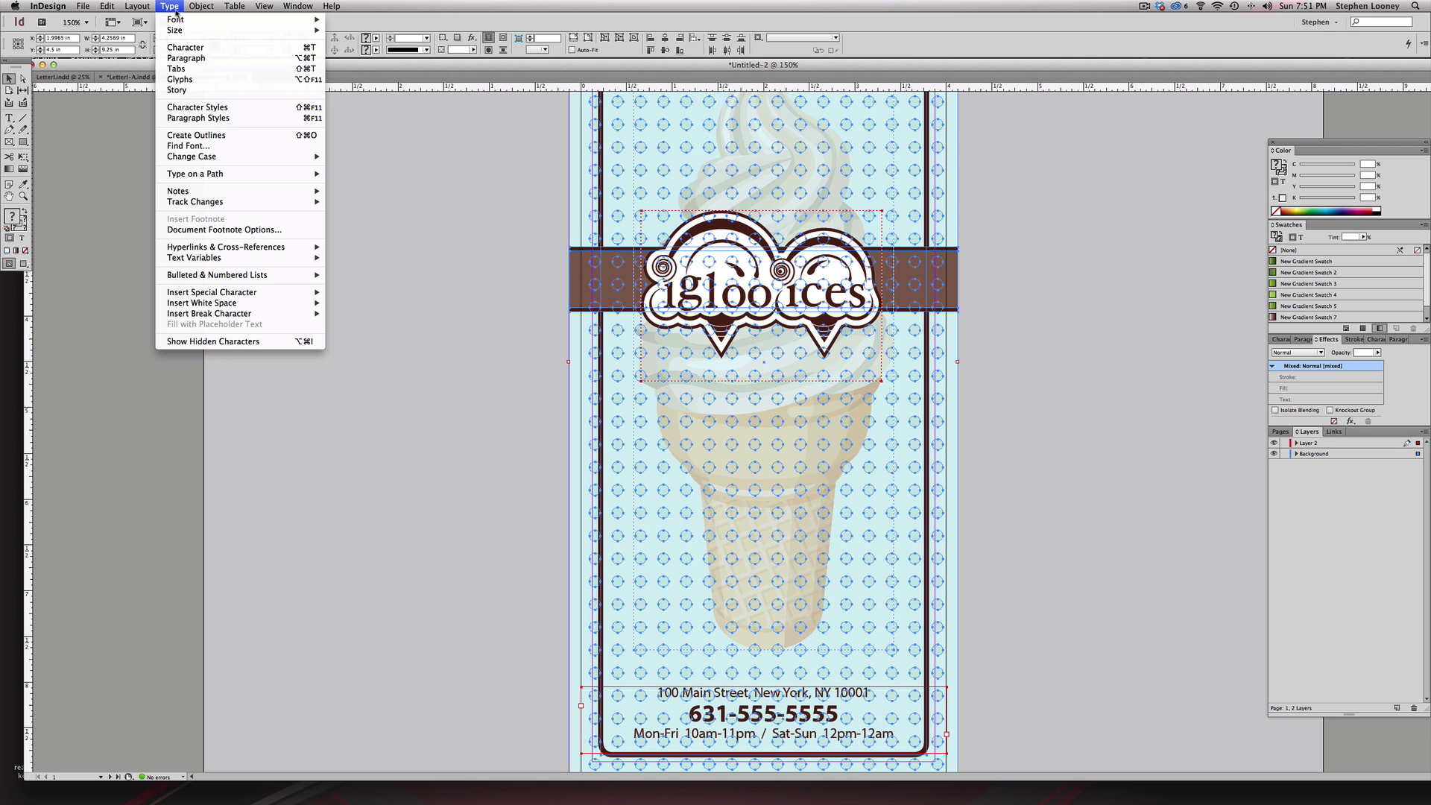
{"action": "left_click", "coordinate": [193, 136]}
{"action": "left_click", "coordinate": [389, 349]}
{"action": "key", "text": "super+1"}
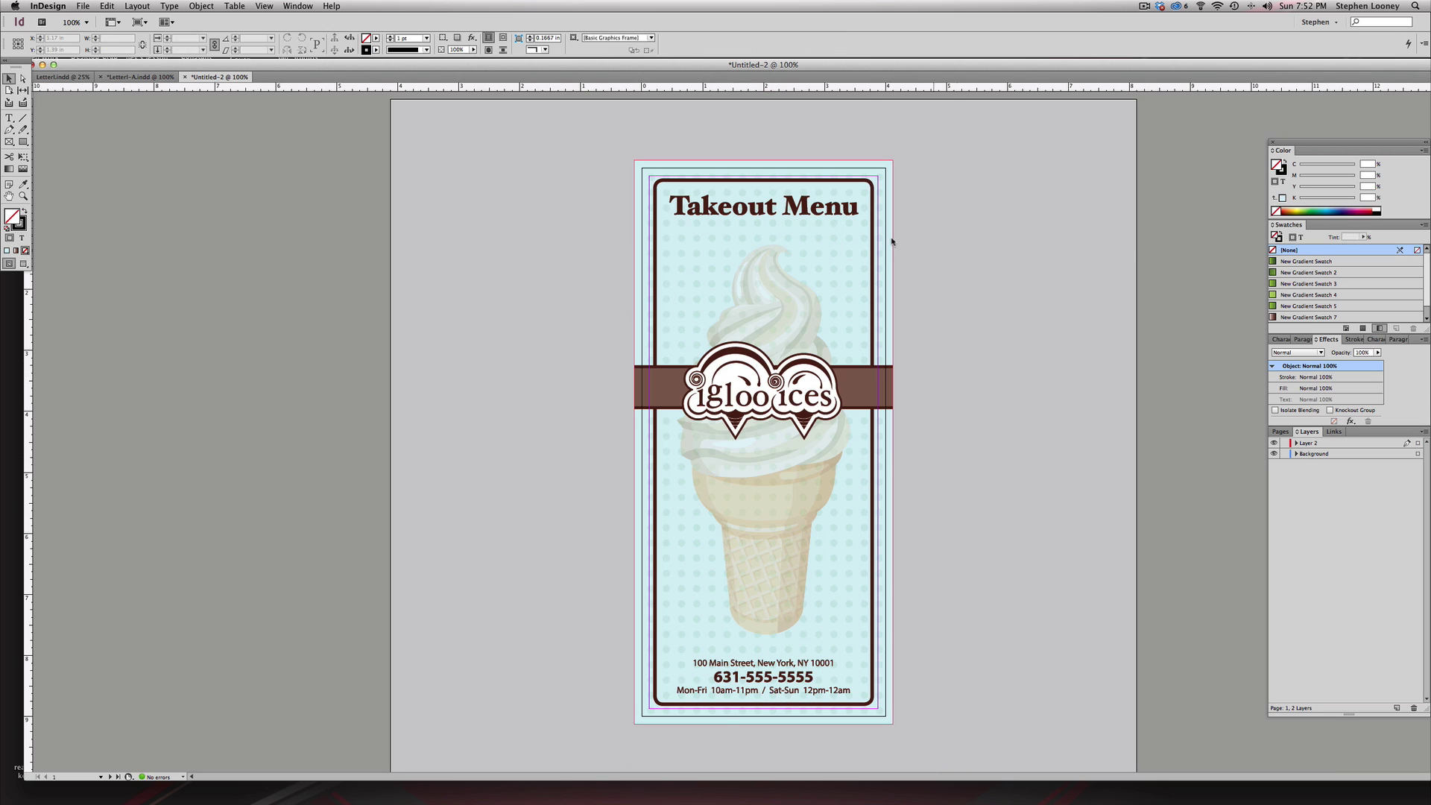
- Export with the High Quality Print PDF preset as Menu, replacing the existing Menu.pdf
{"action": "left_click", "coordinate": [83, 6]}
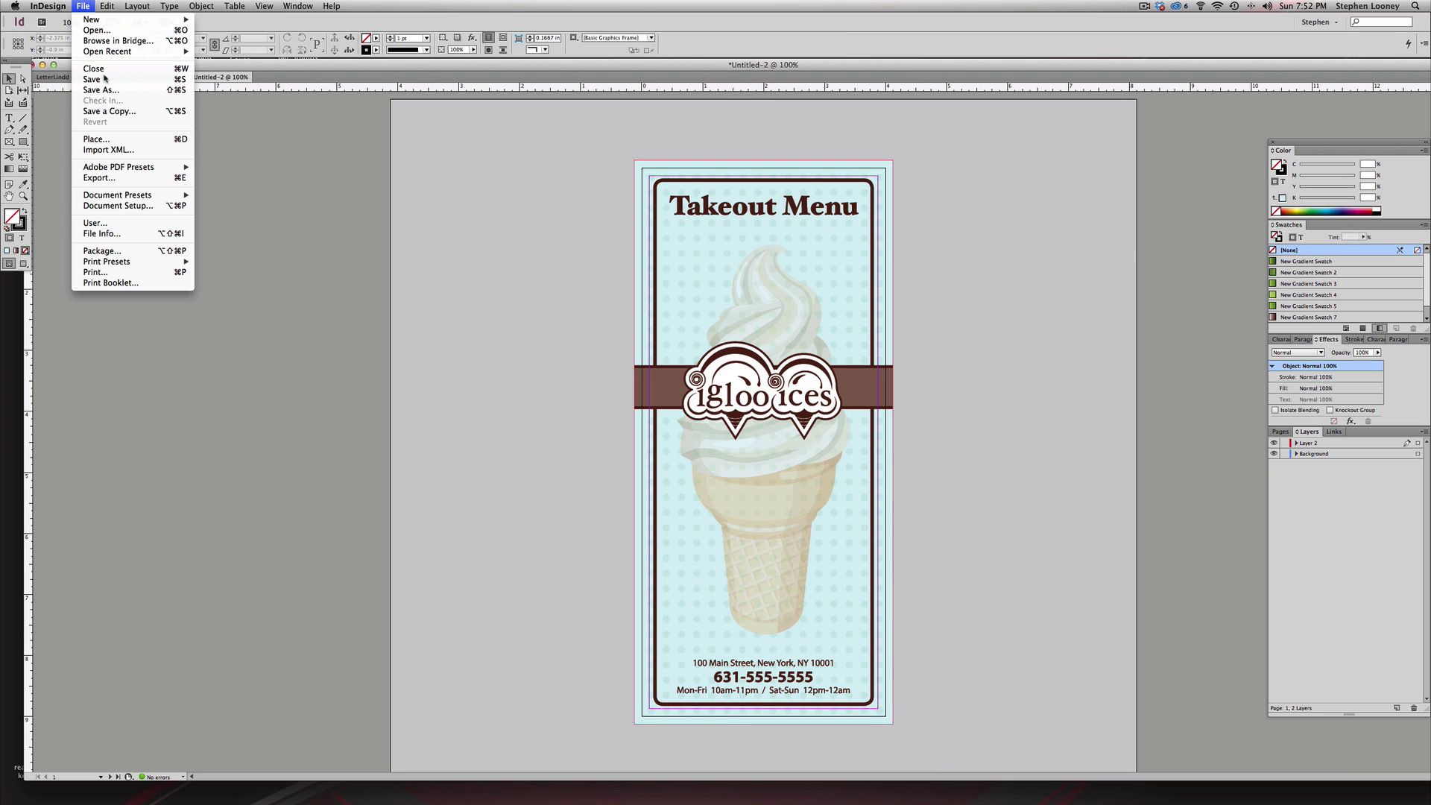
{"action": "mouse_move", "coordinate": [123, 167]}
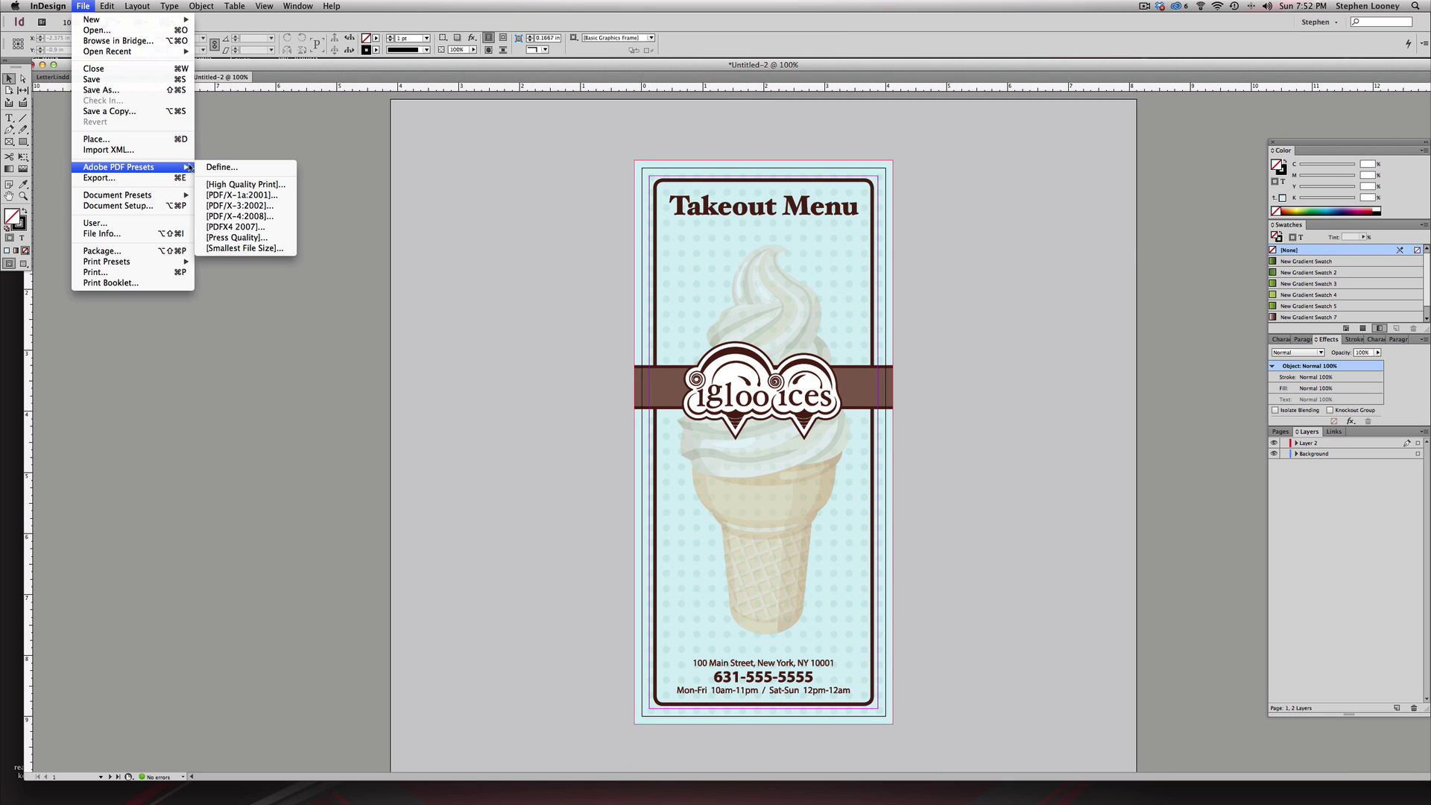
{"action": "left_click", "coordinate": [232, 185]}
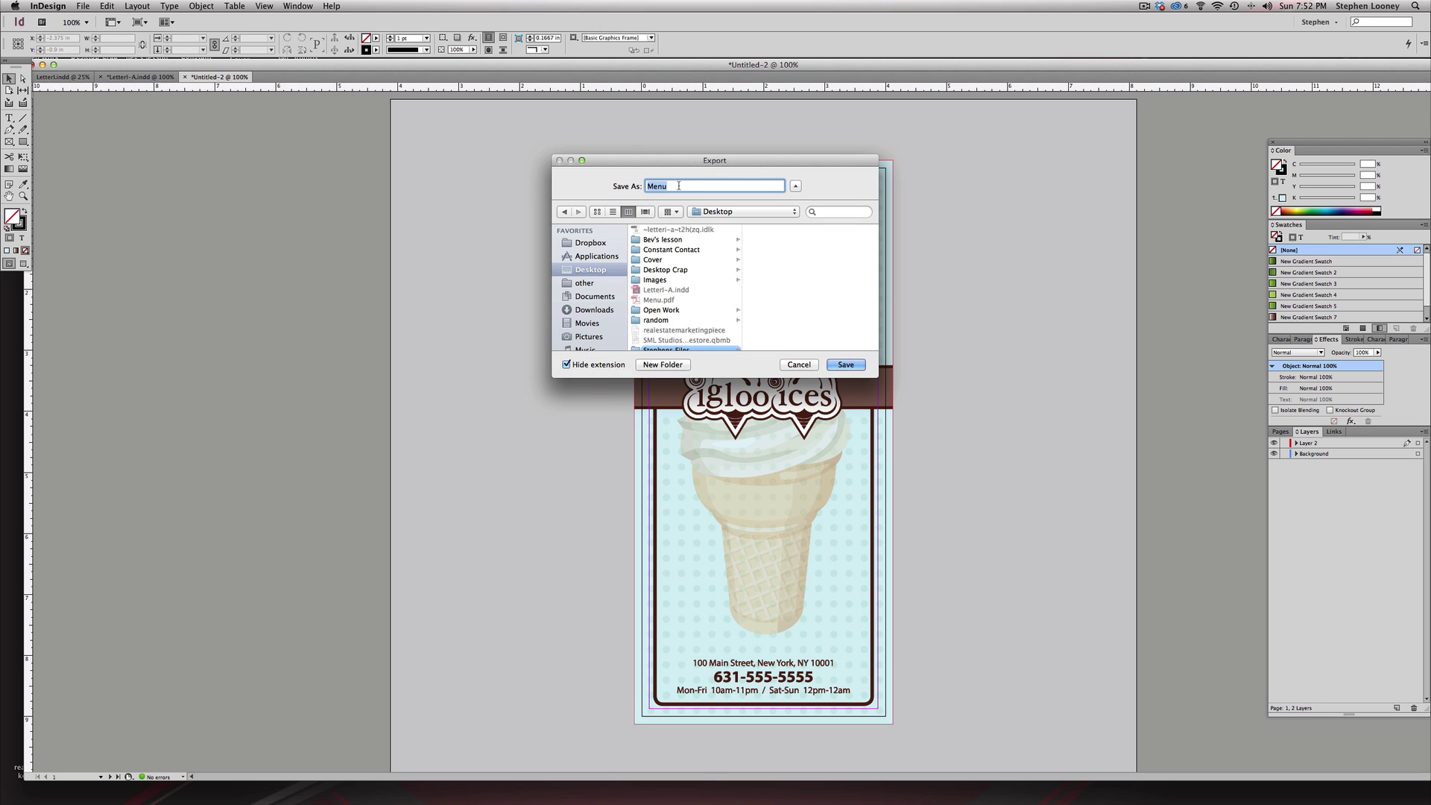
{"action": "left_click", "coordinate": [849, 364]}
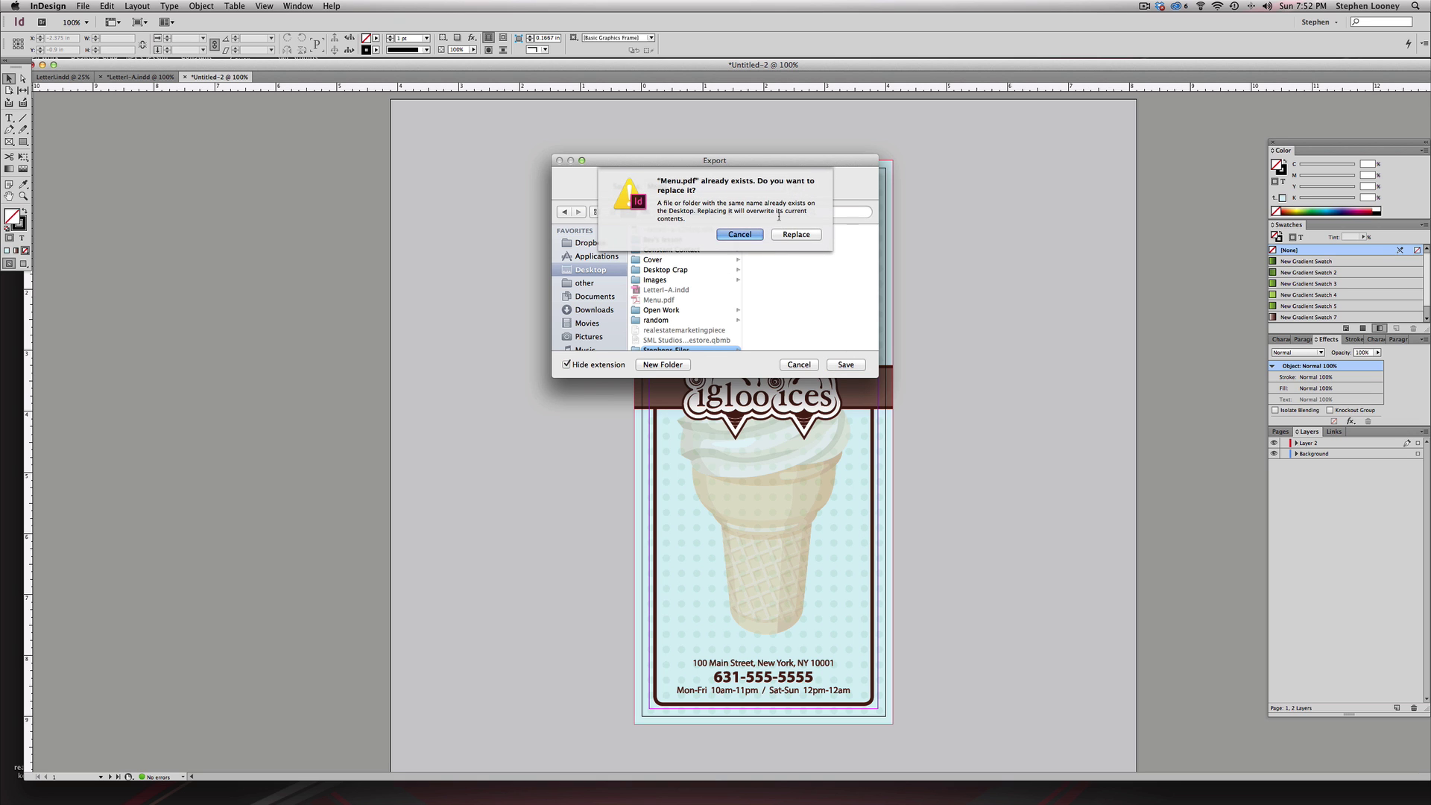
{"action": "left_click", "coordinate": [796, 237]}
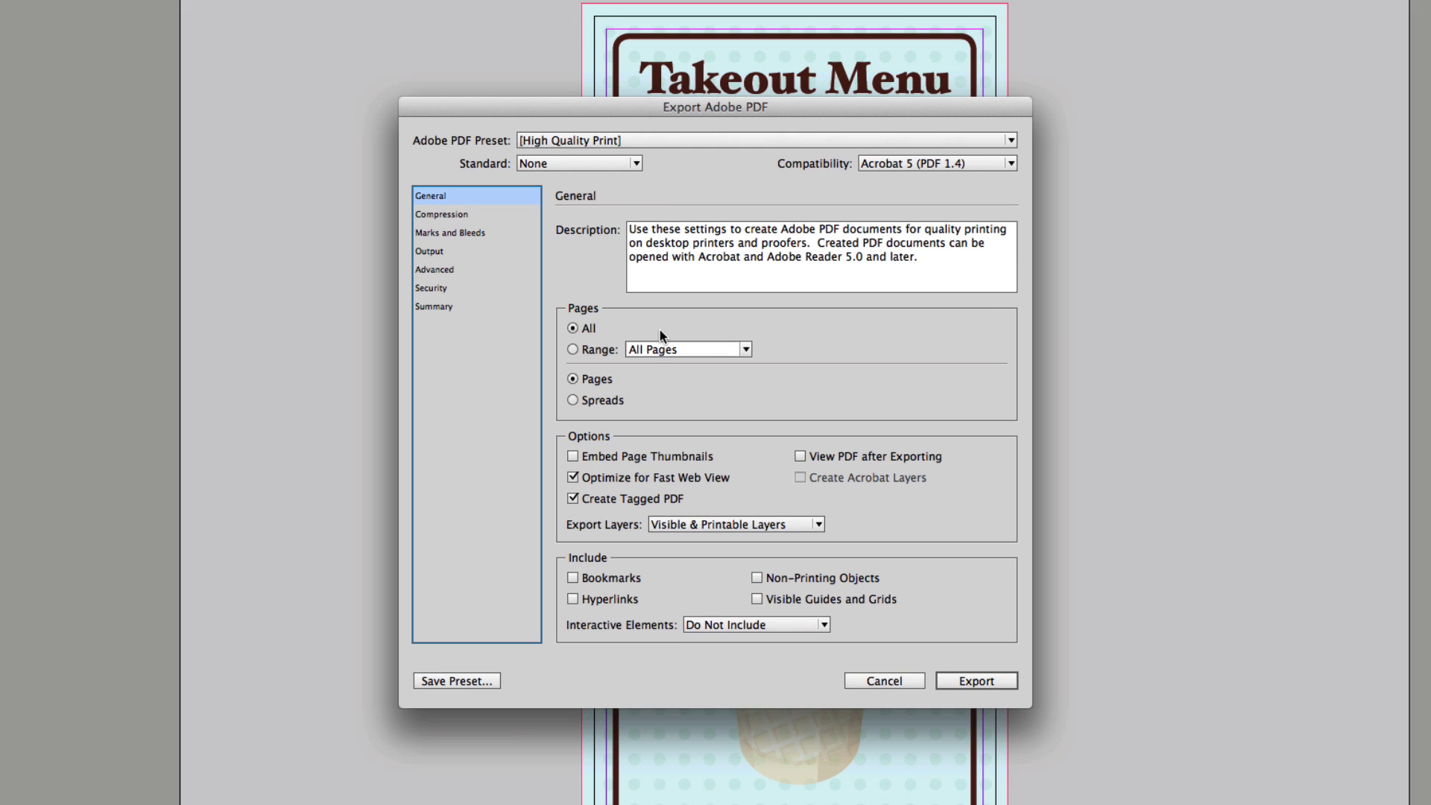
- Add crop marks and a 0.125 in bleed on all sides, then export the PDF
{"action": "left_click", "coordinate": [450, 234]}
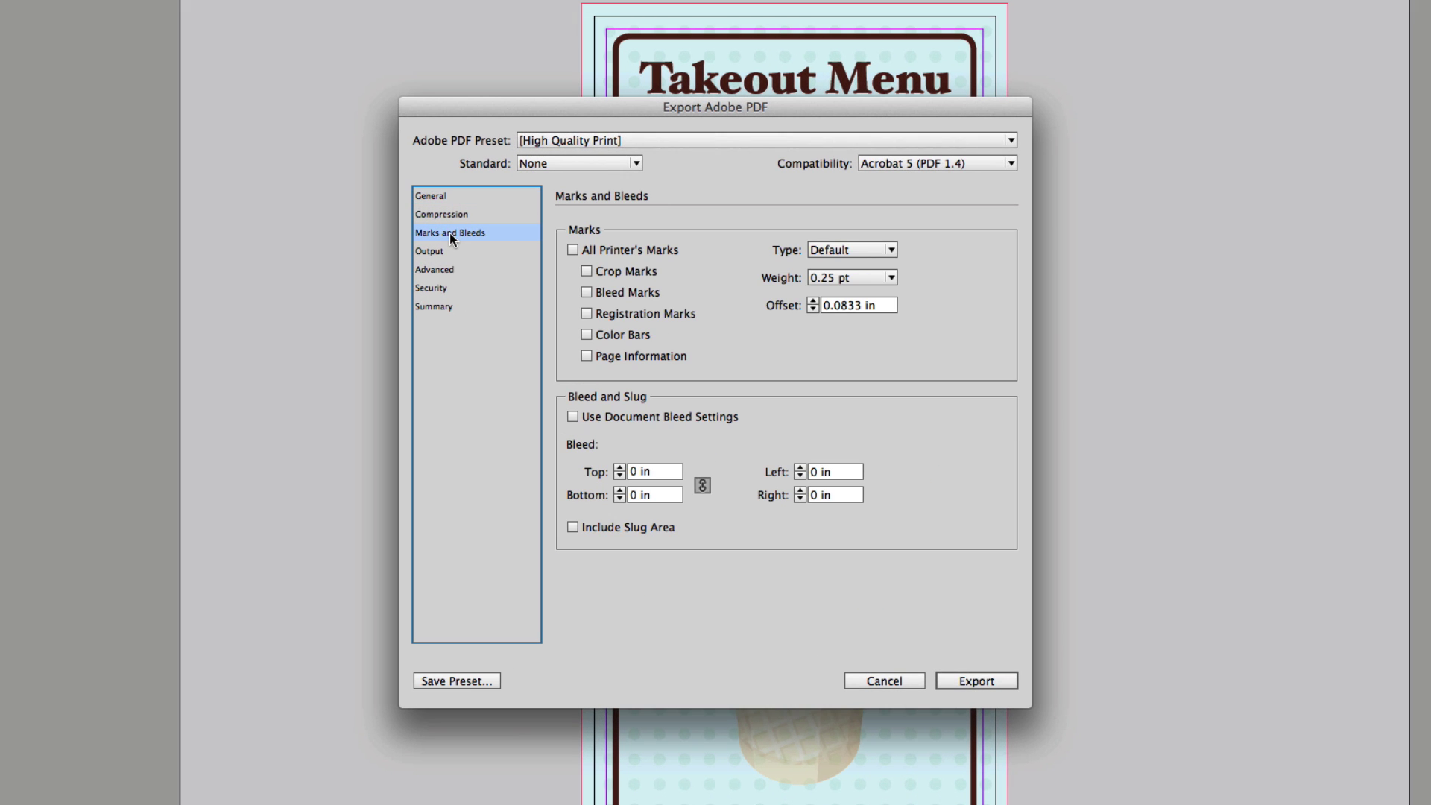
{"action": "left_click", "coordinate": [587, 272]}
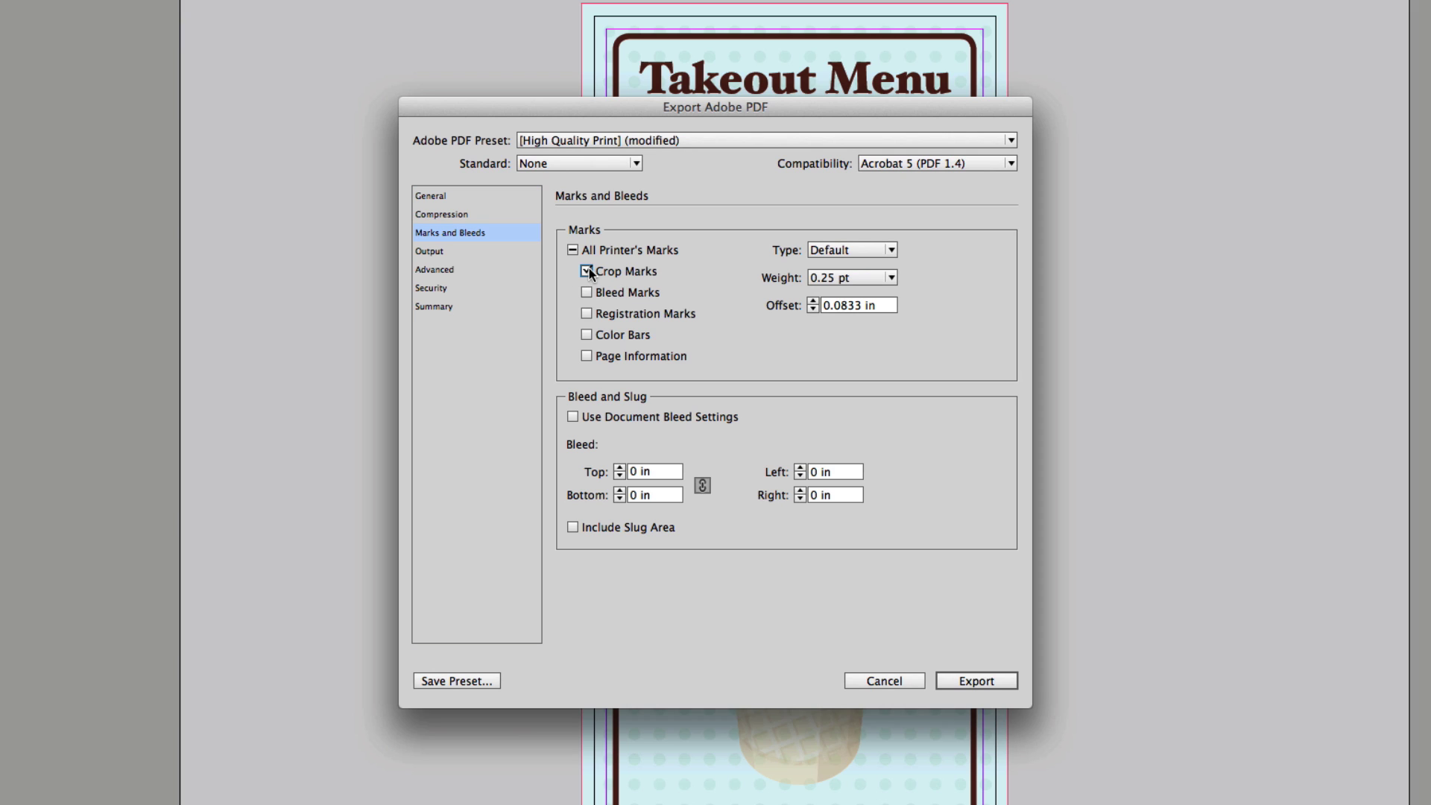
{"action": "left_click", "coordinate": [619, 467]}
{"action": "left_click", "coordinate": [620, 465]}
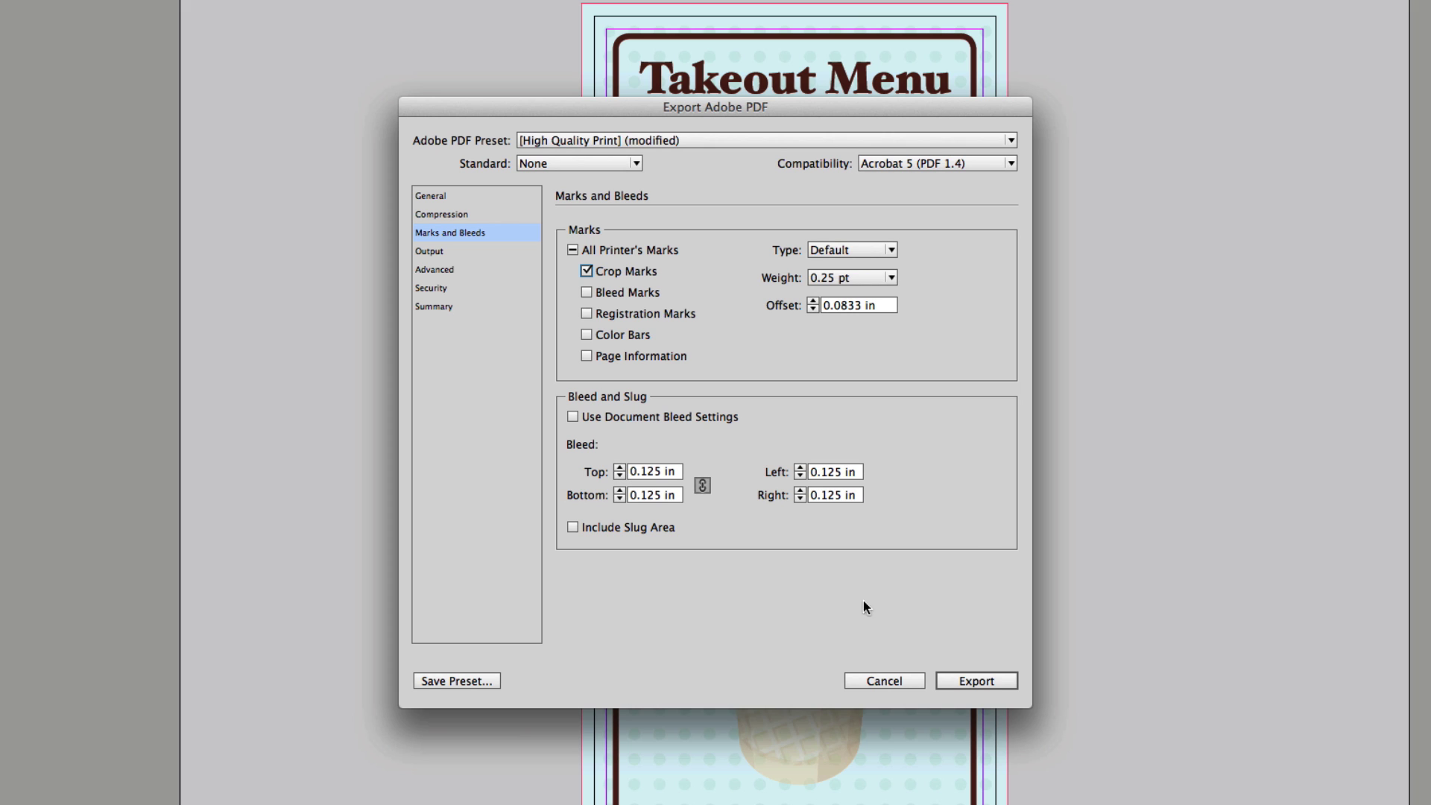
{"action": "left_click", "coordinate": [999, 681]}
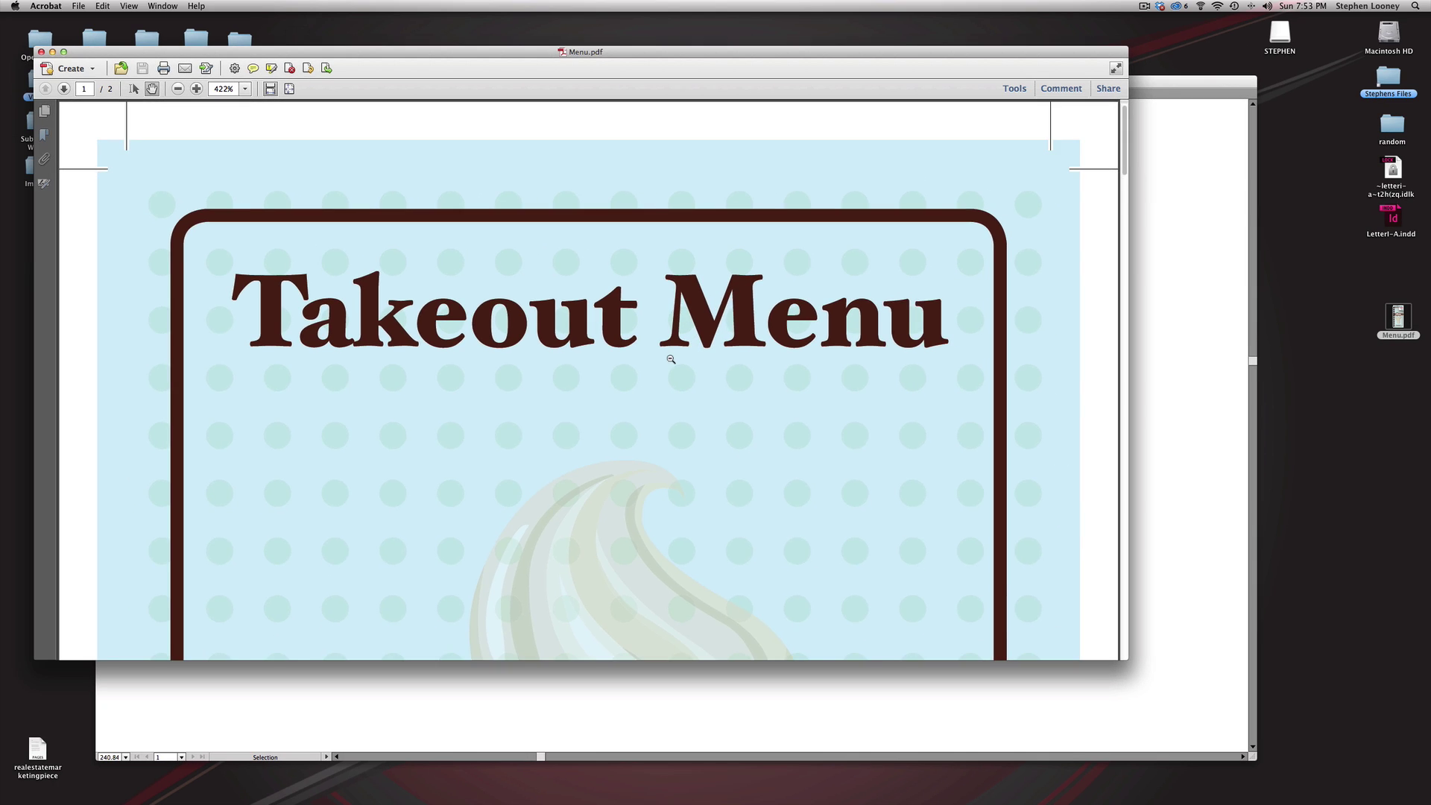
- Zoom out to whole pages and scroll through the cover and inside menu of Menu.pdf
{"action": "left_click", "coordinate": [671, 359]}
{"action": "left_click", "coordinate": [670, 359]}
{"action": "left_click", "coordinate": [669, 357]}
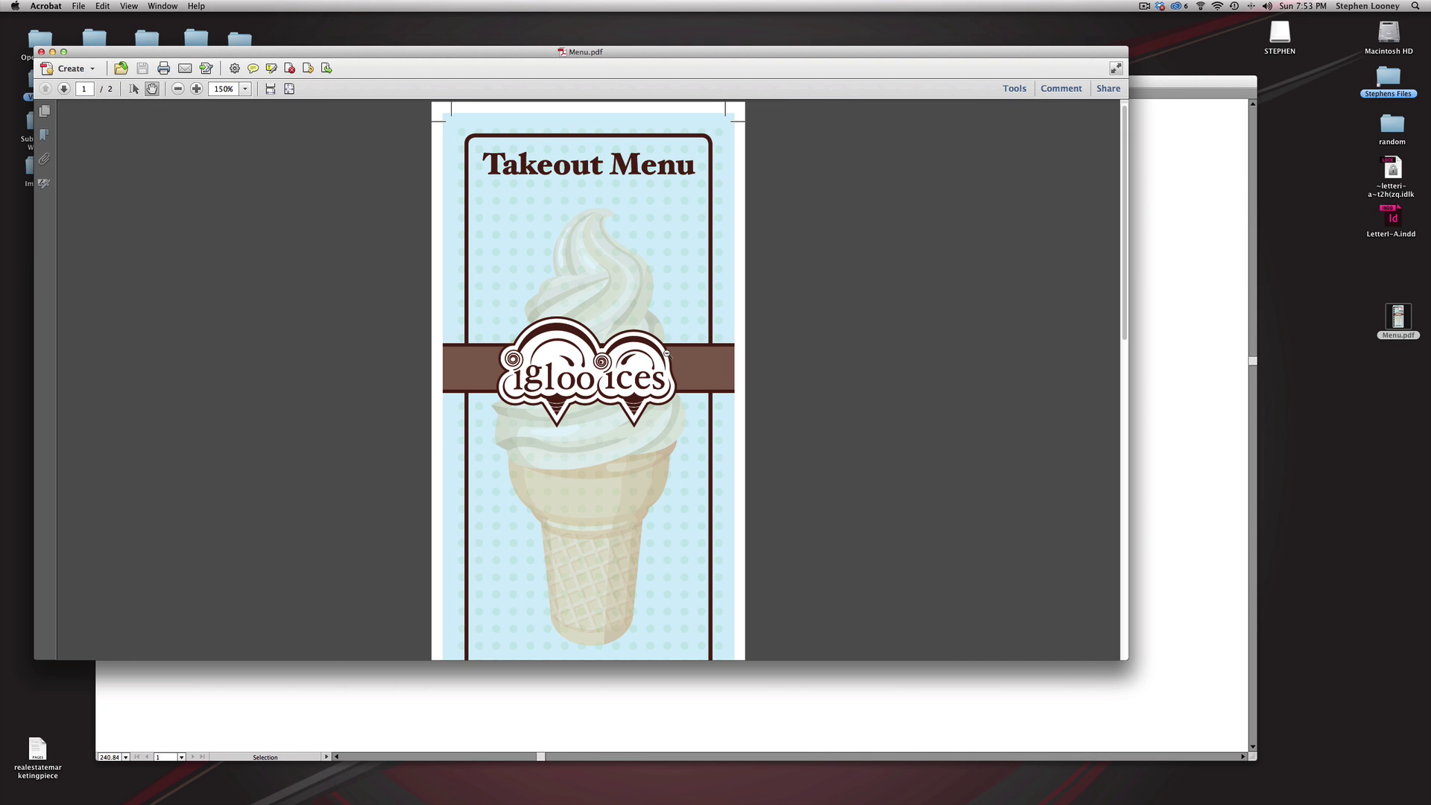
{"action": "scroll", "coordinate": [530, 234], "scroll_direction": "down", "scroll_amount": 10}
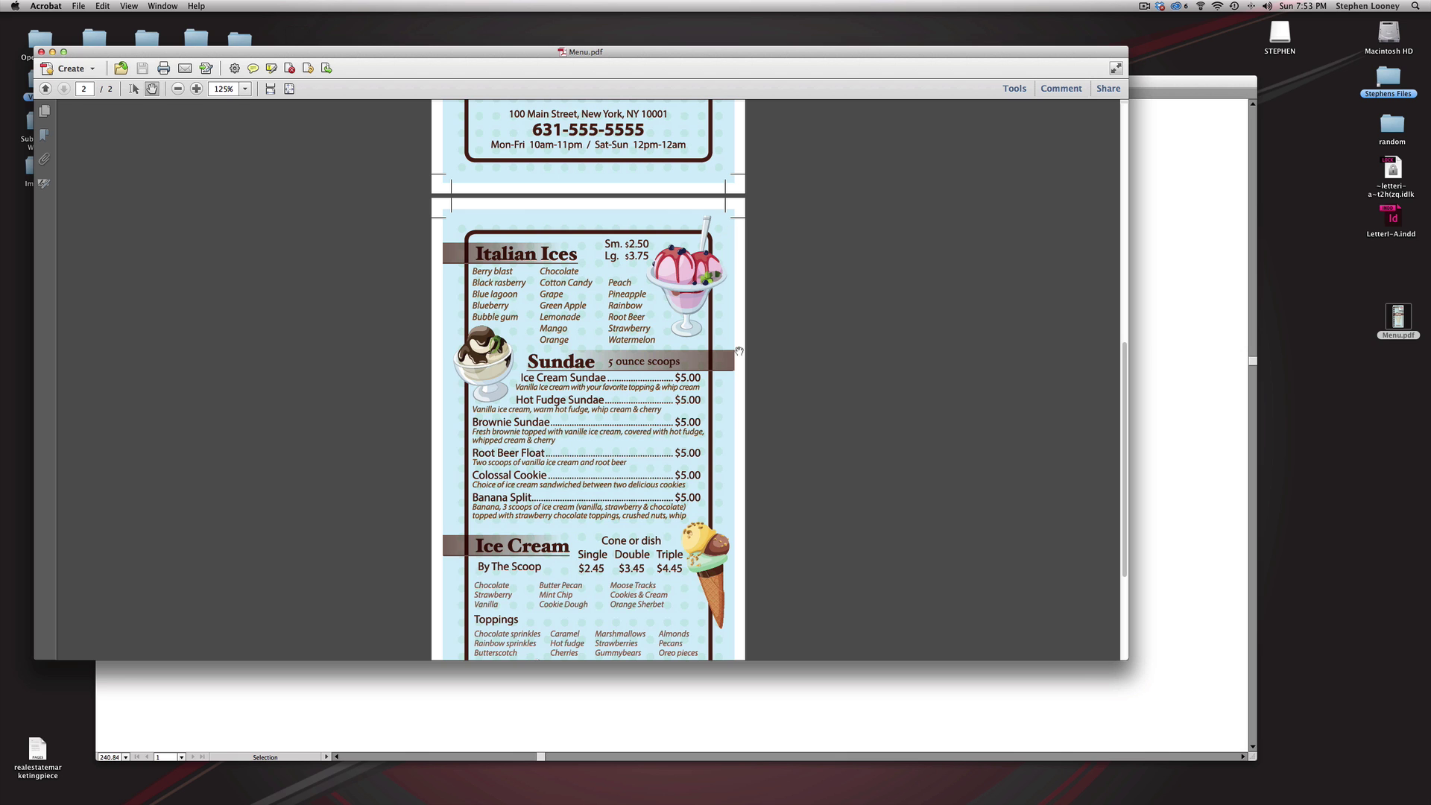
{"action": "scroll", "coordinate": [713, 494], "scroll_direction": "down", "scroll_amount": 5}
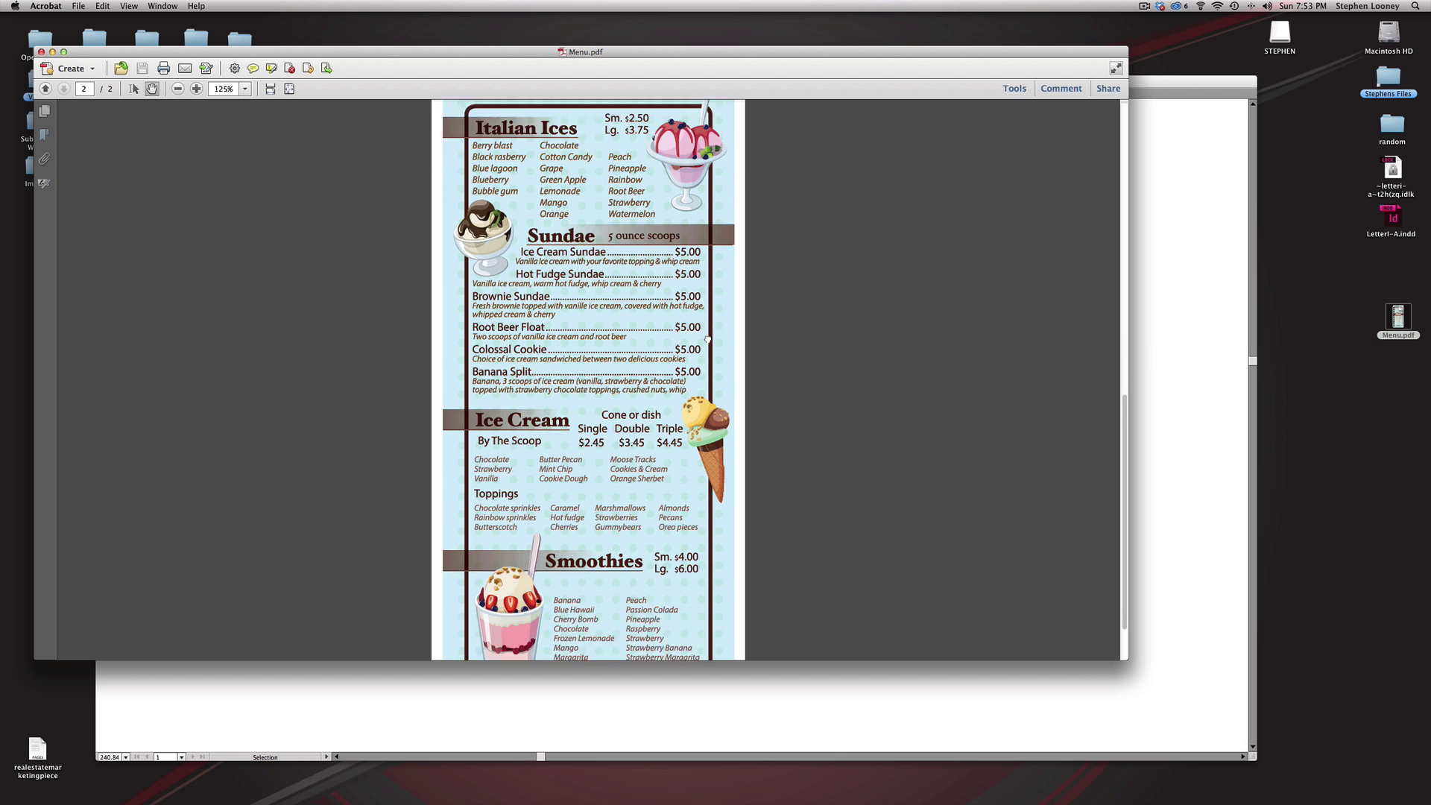
{"action": "scroll", "coordinate": [620, 323], "scroll_direction": "up", "scroll_amount": 15}
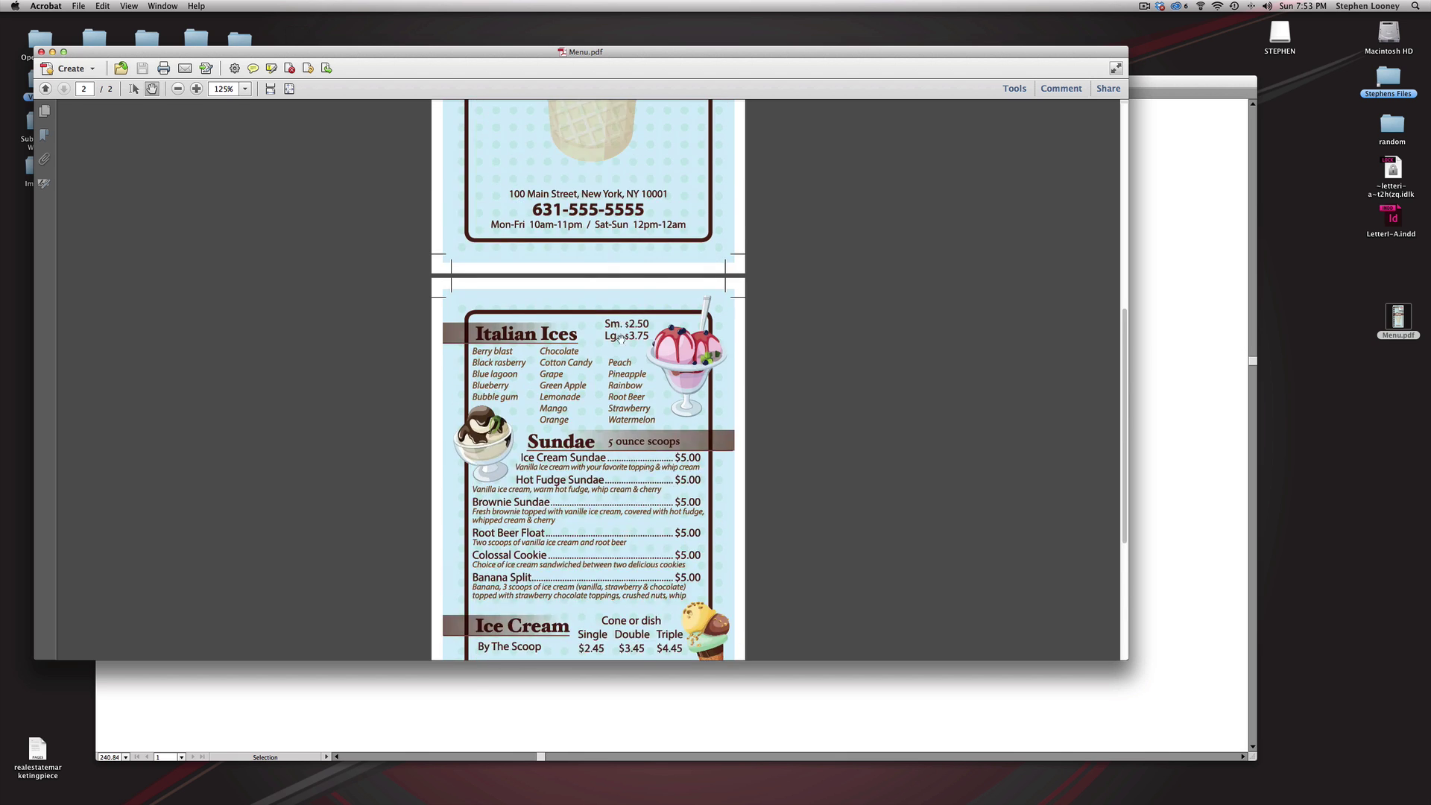
{"action": "scroll", "coordinate": [621, 428], "scroll_direction": "down", "scroll_amount": 15}
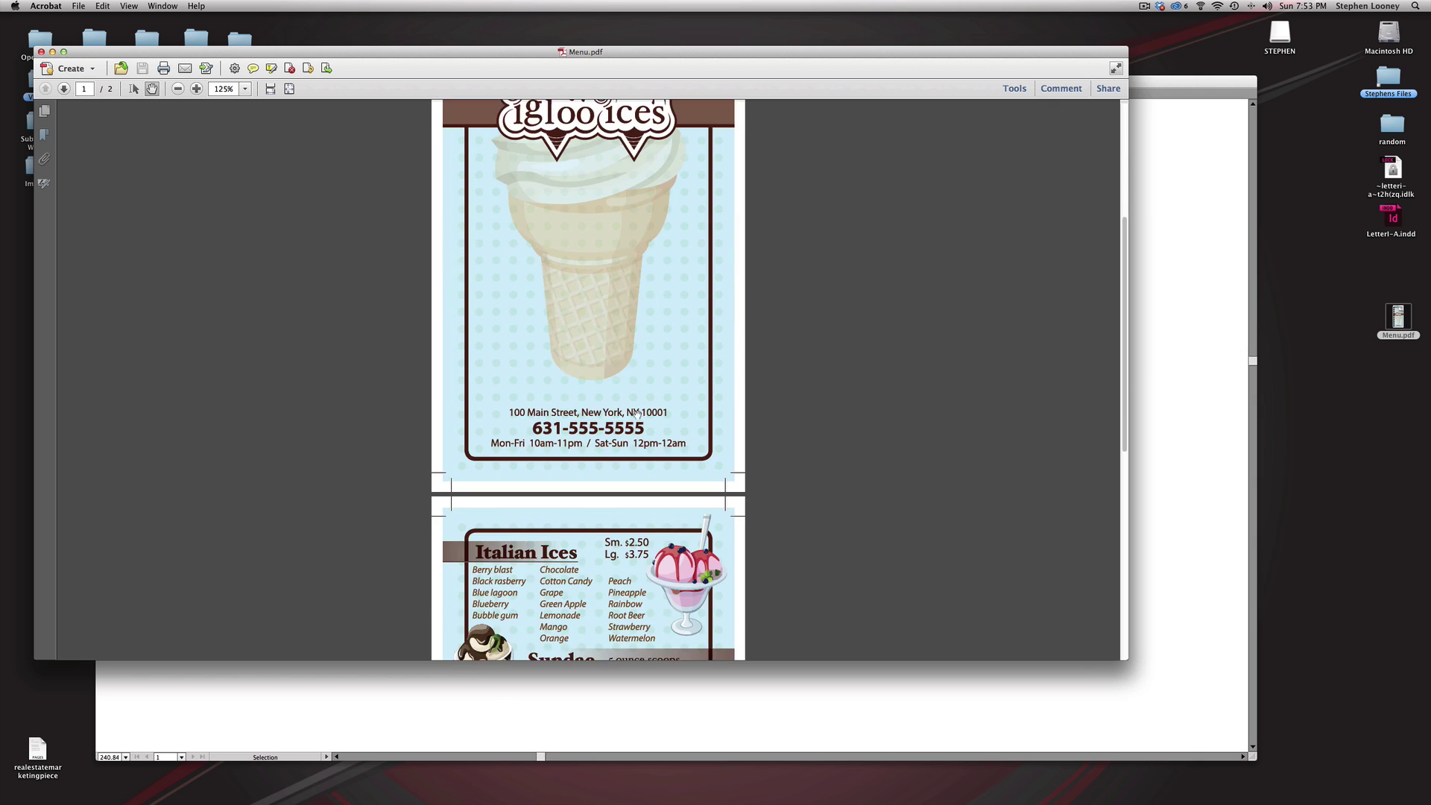